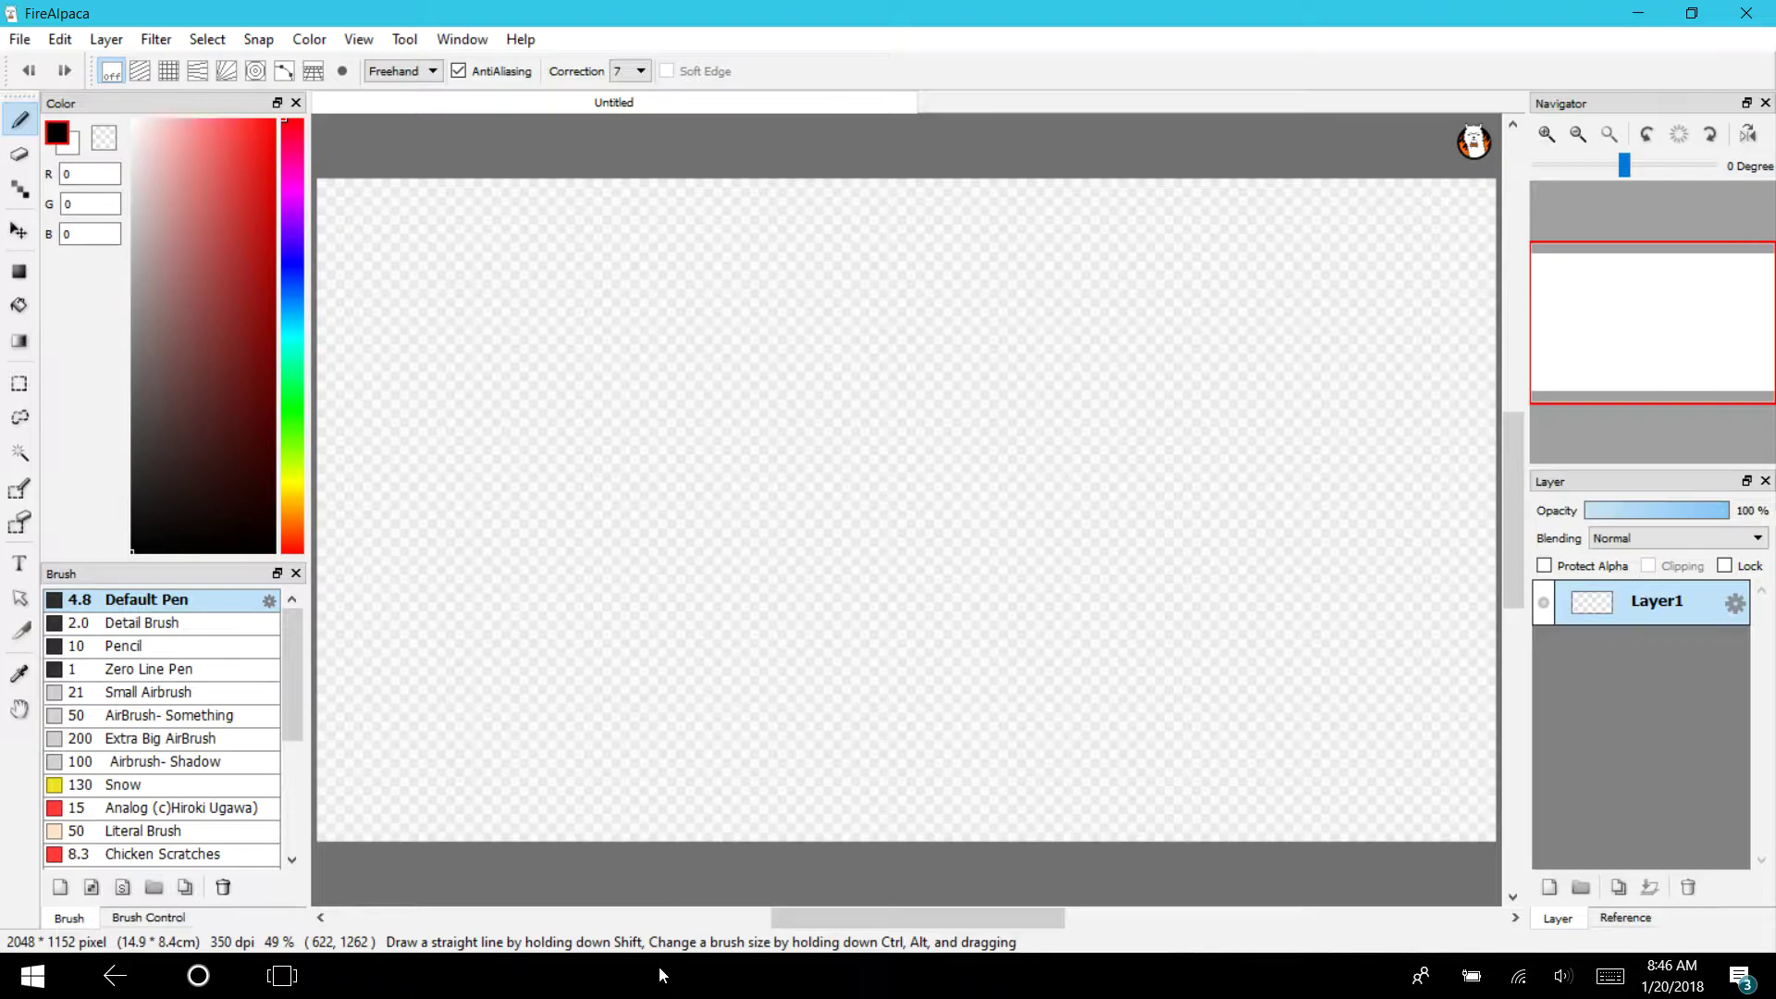
Open the reference image CCP Music Pic from the Works of Art folder
click(19, 39)
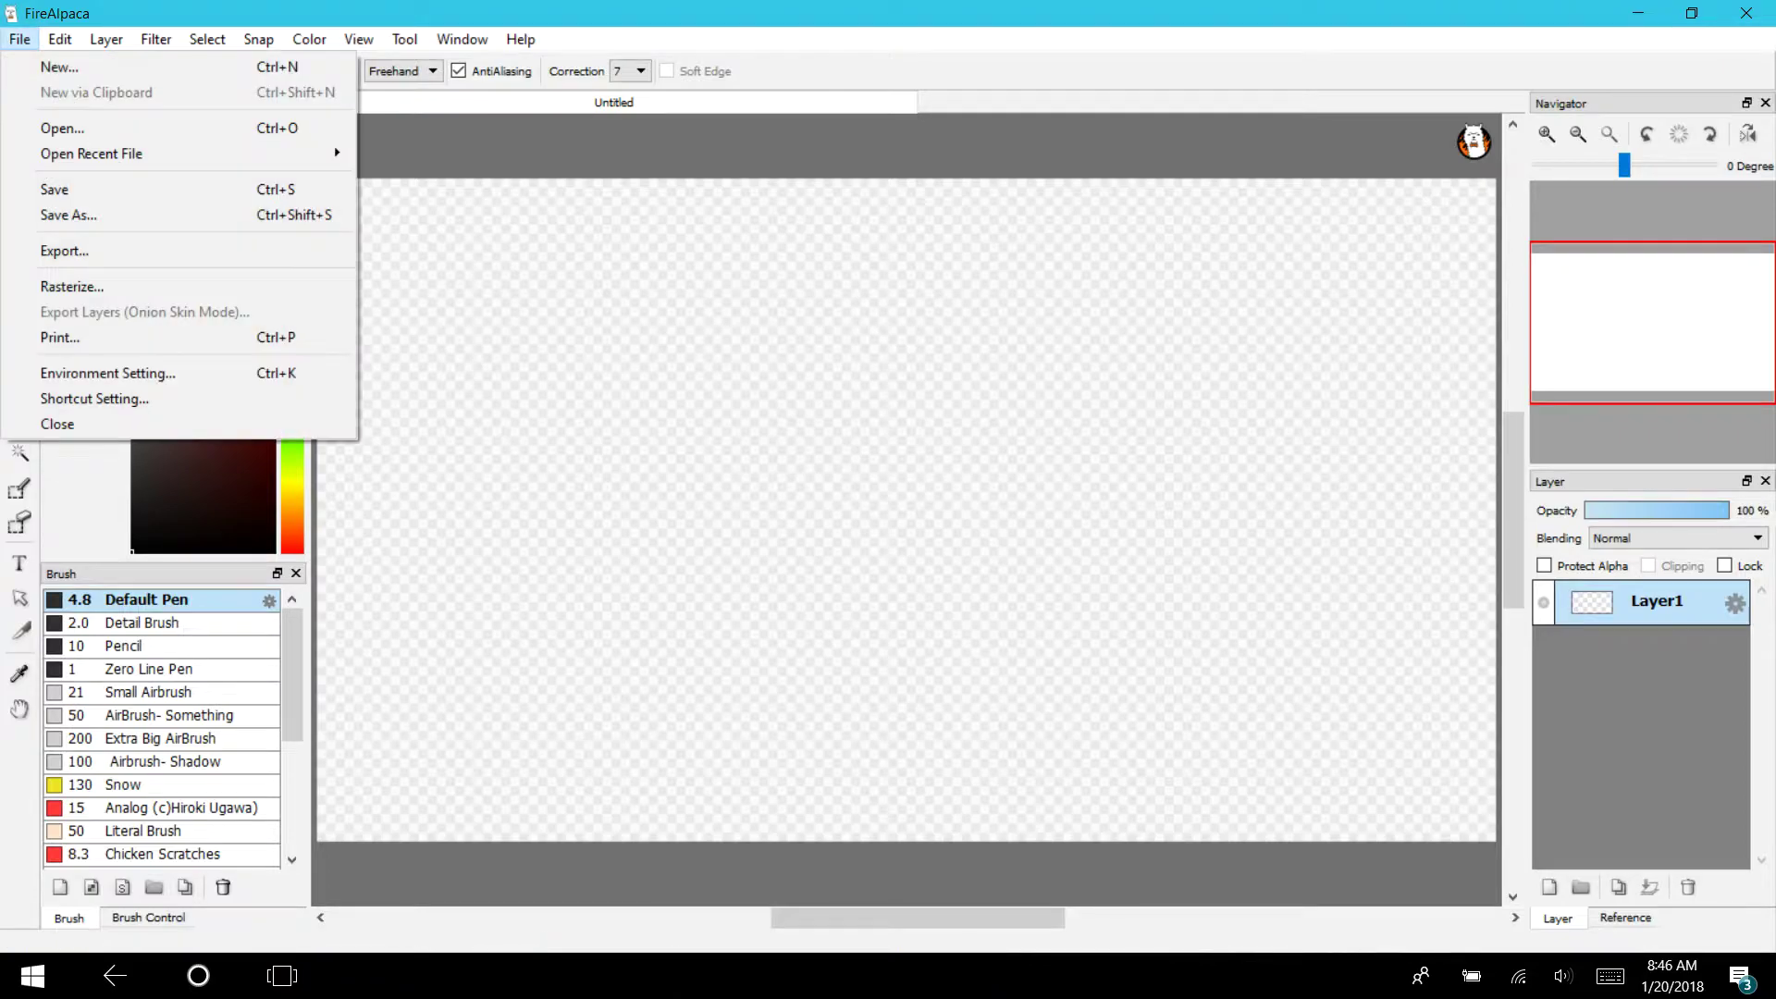
mouse_move(176, 154)
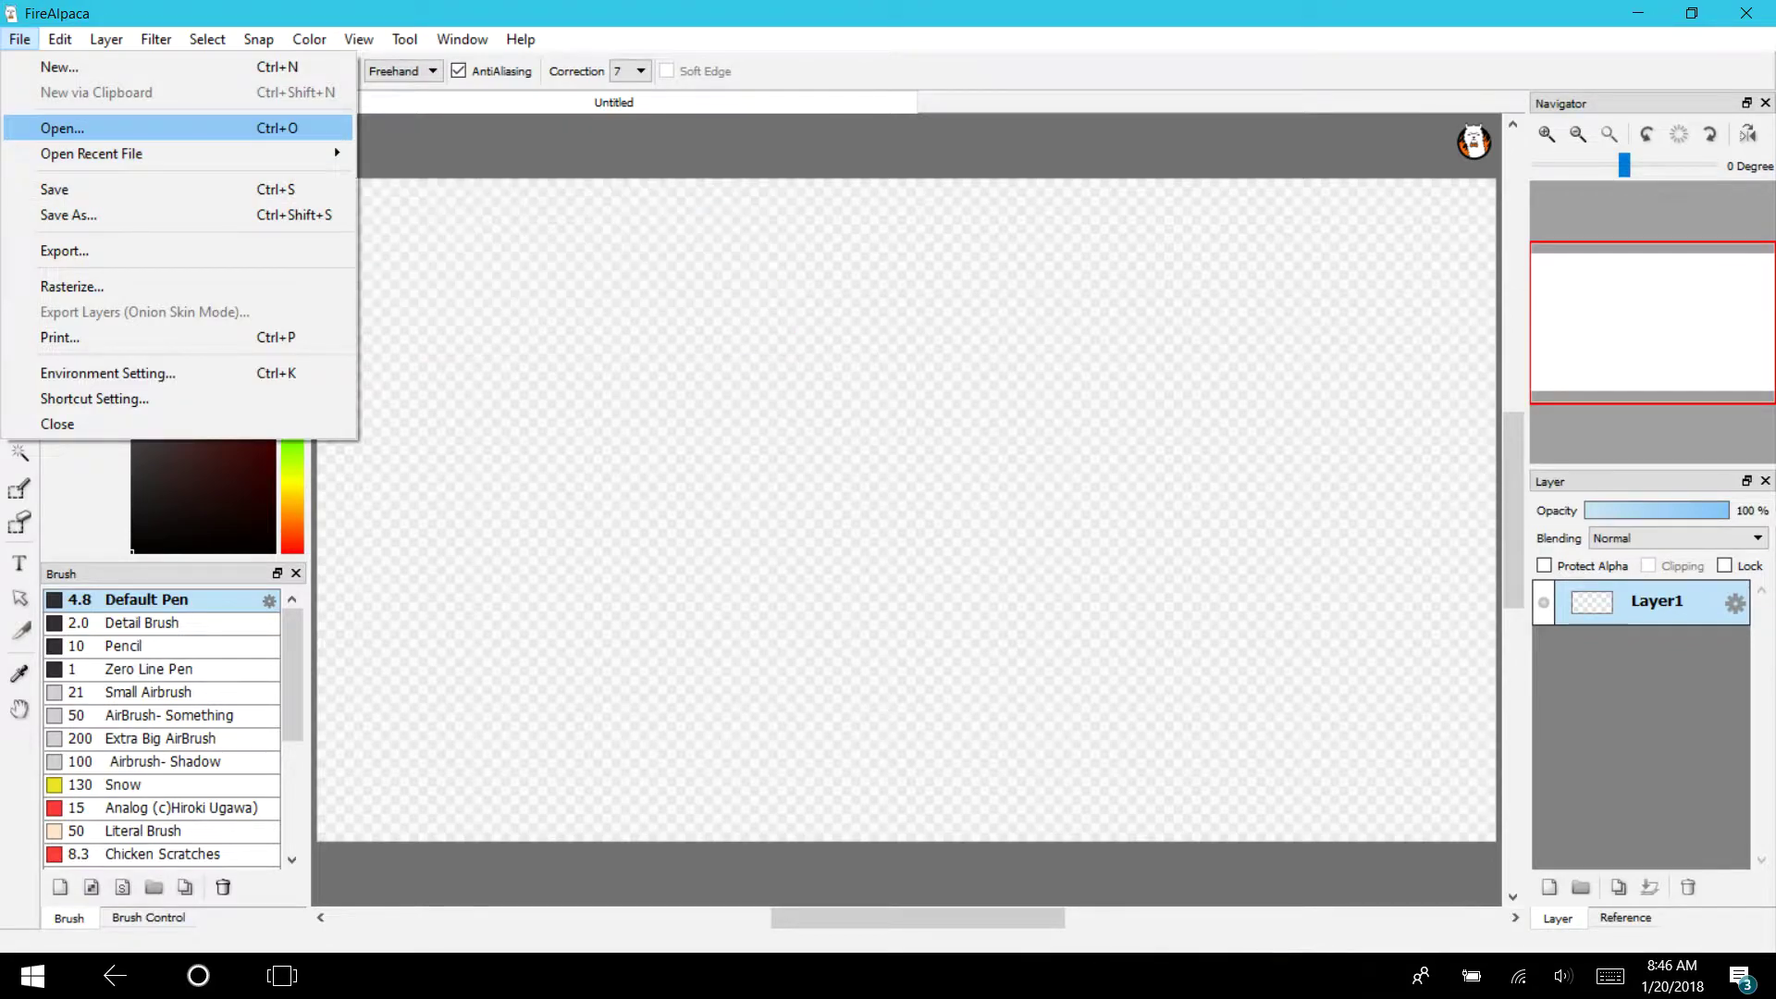
key(Return)
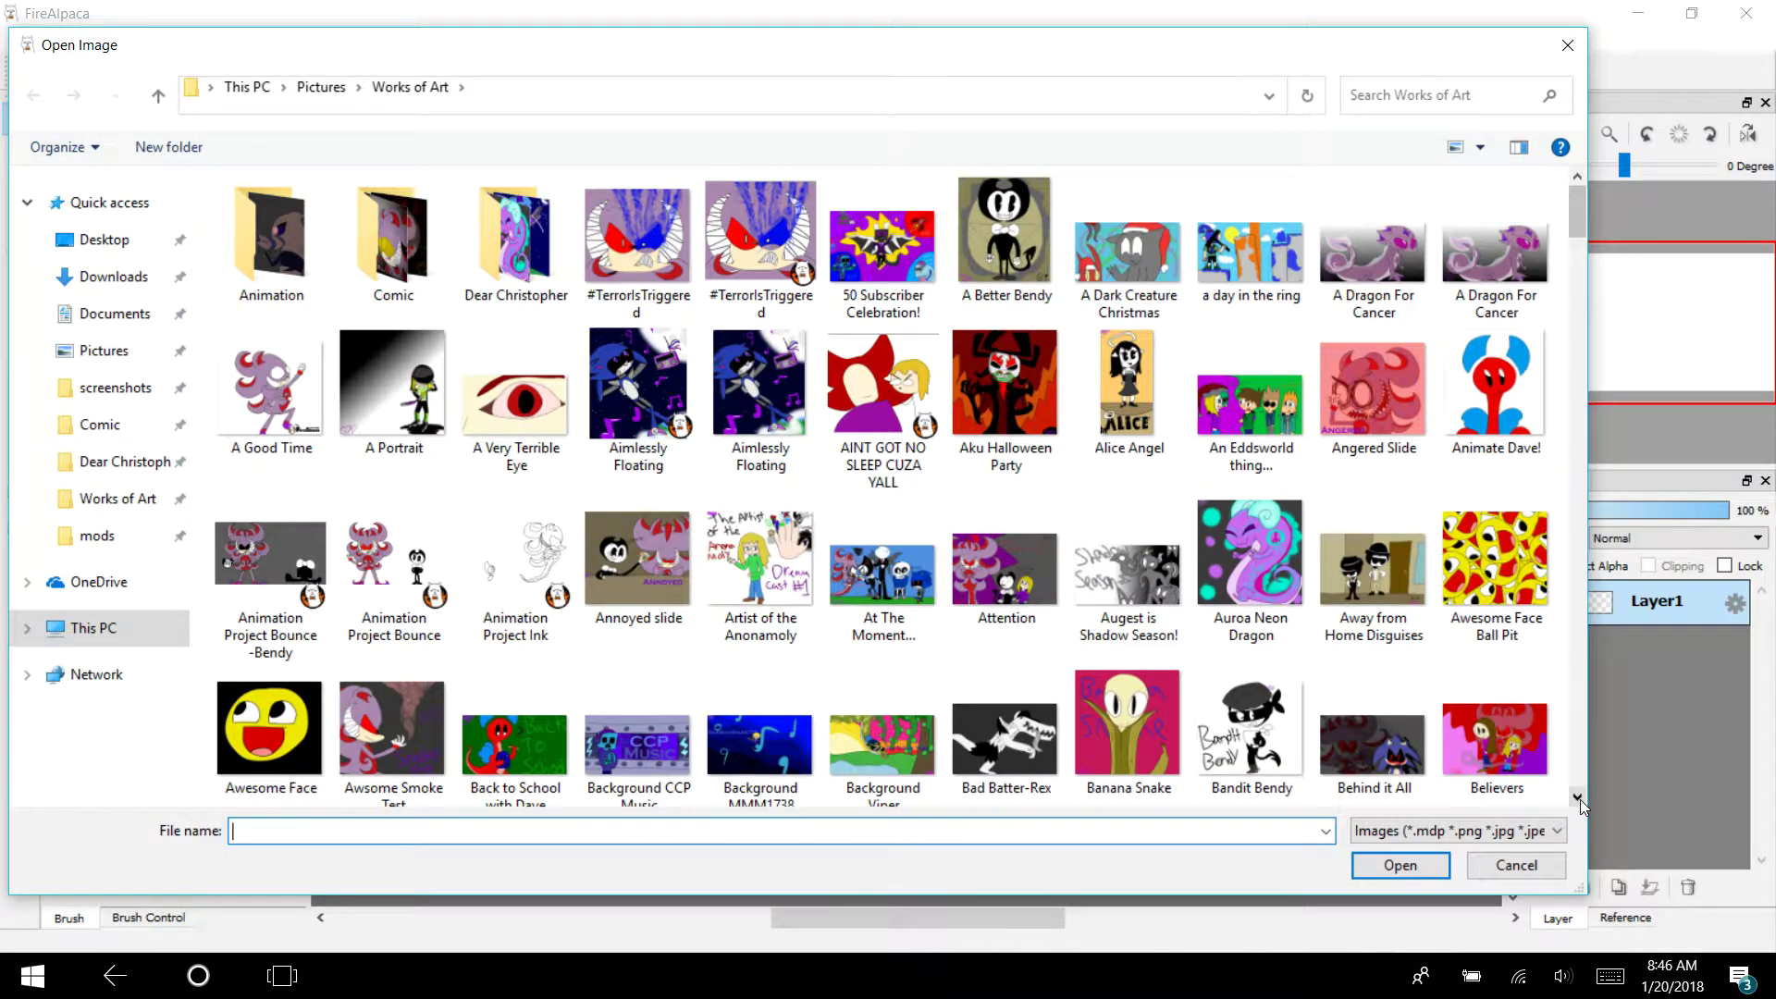
click(1577, 798)
click(1576, 797)
click(1577, 797)
click(1576, 797)
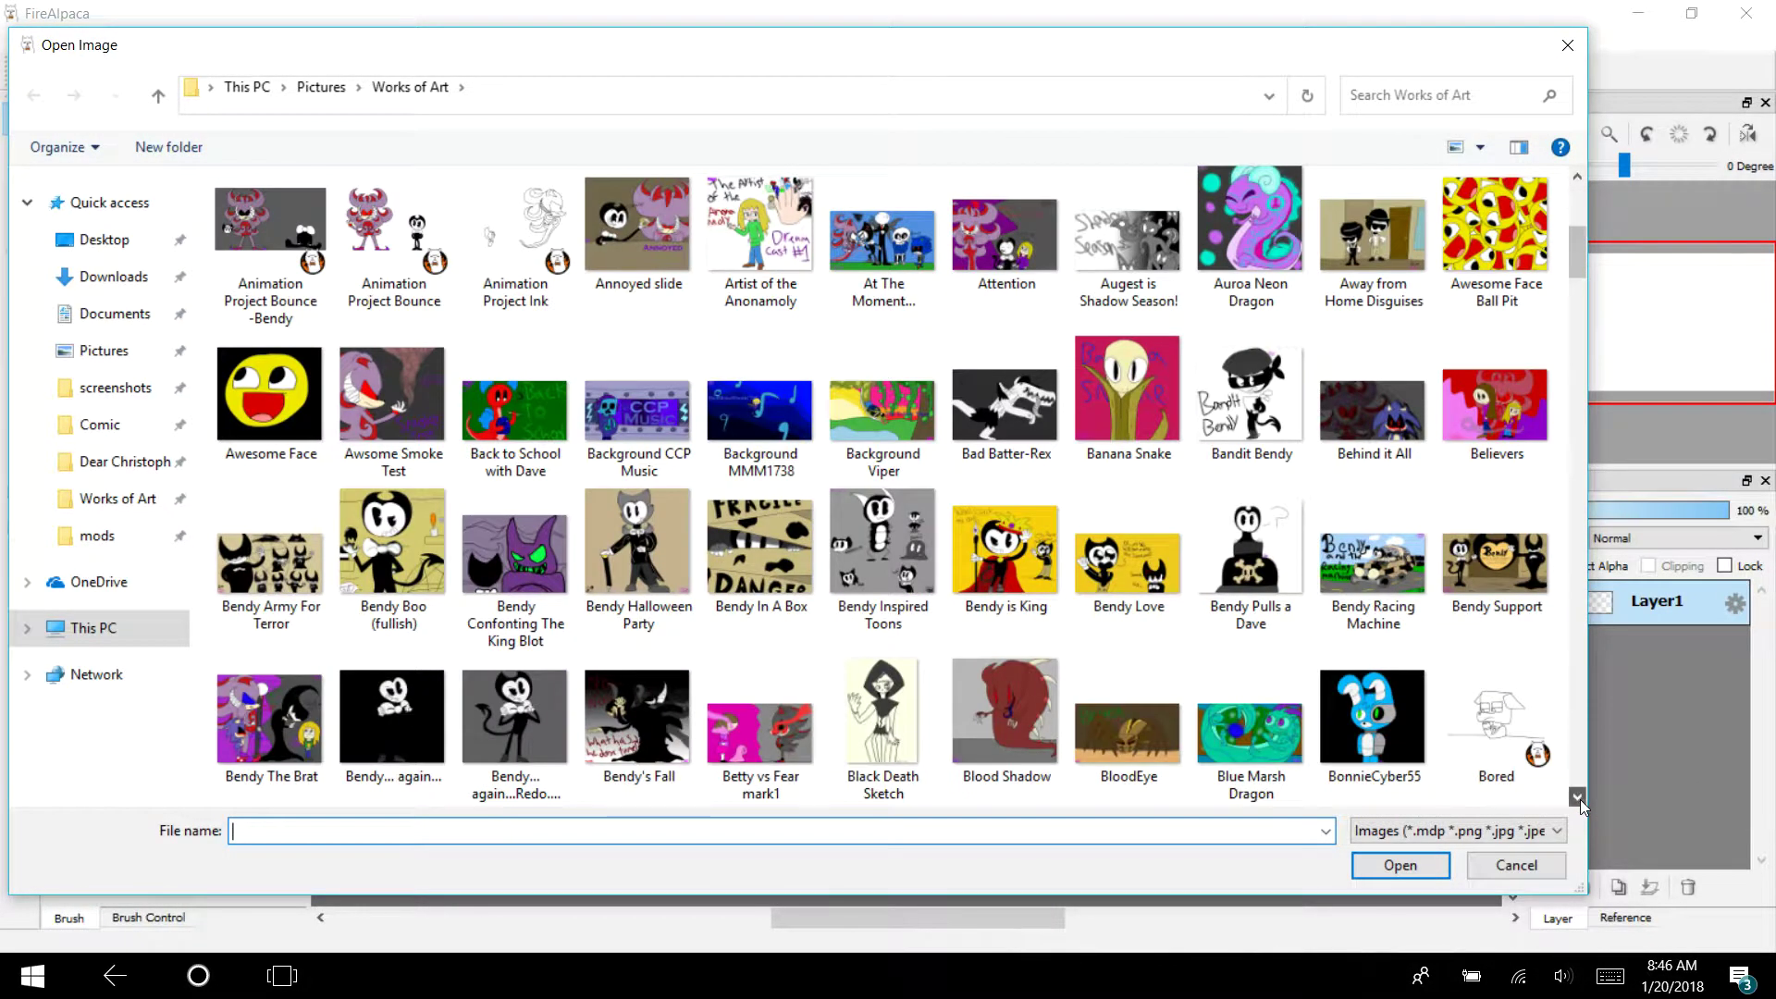
click(1576, 797)
click(1577, 798)
click(1059, 606)
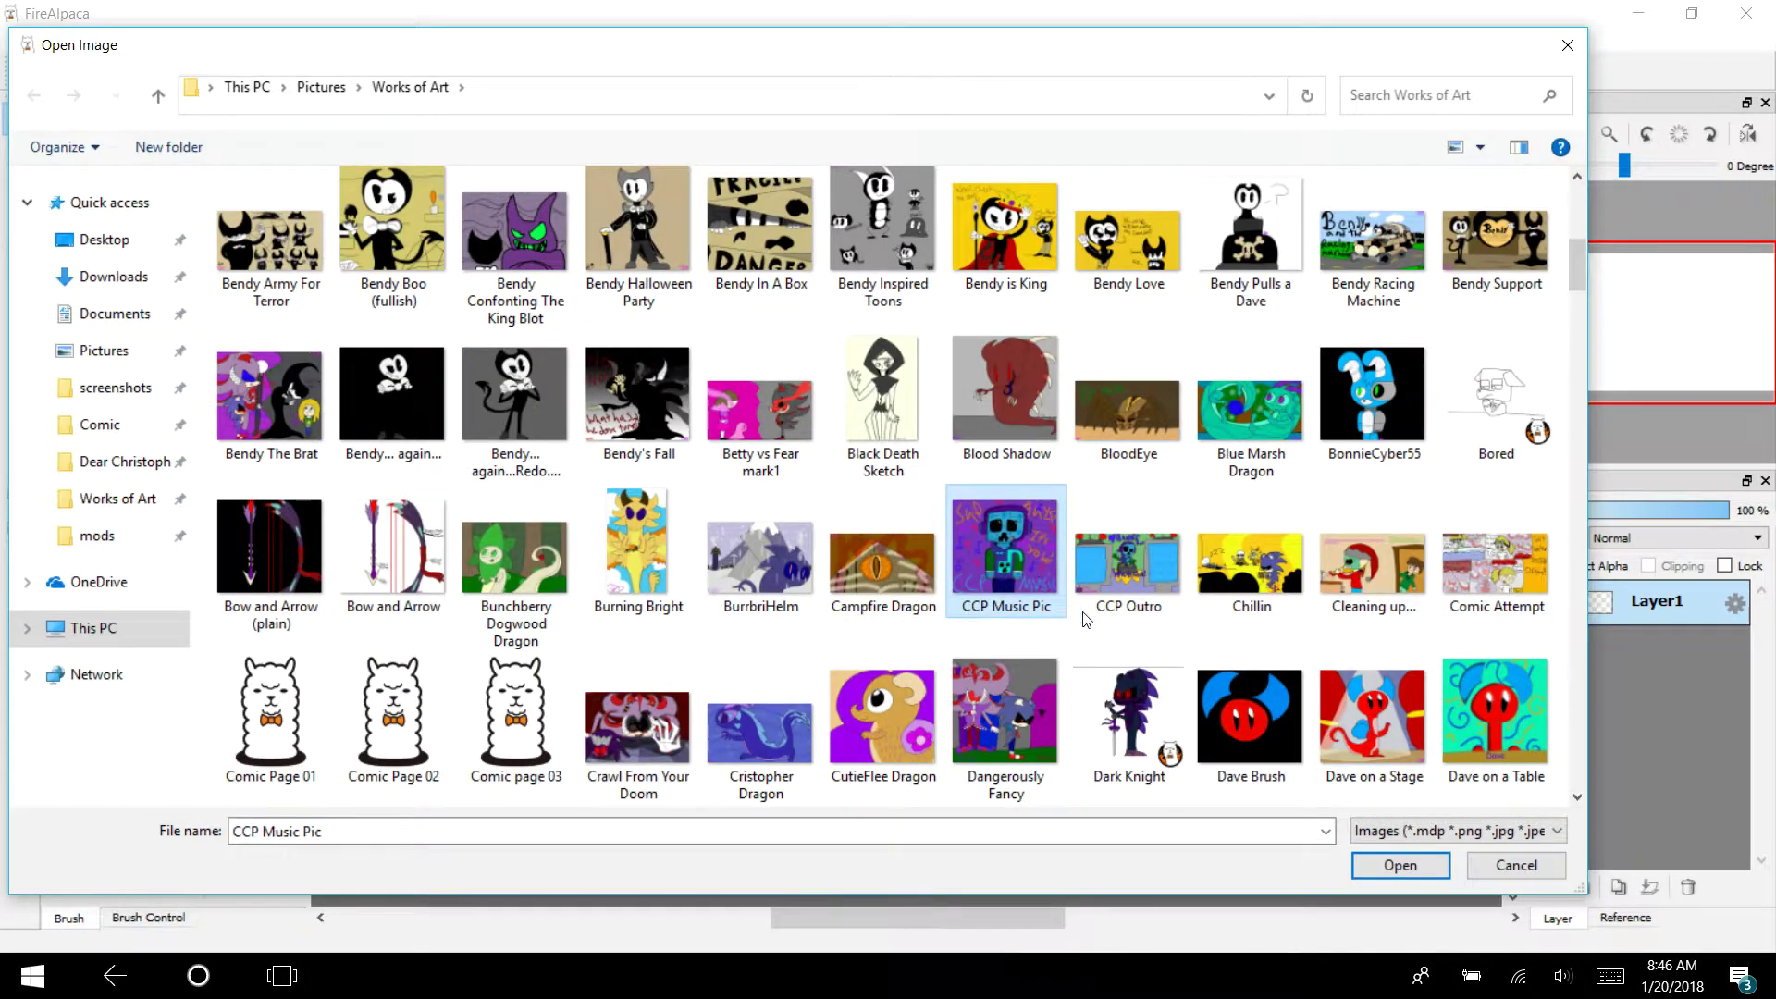
click(1384, 876)
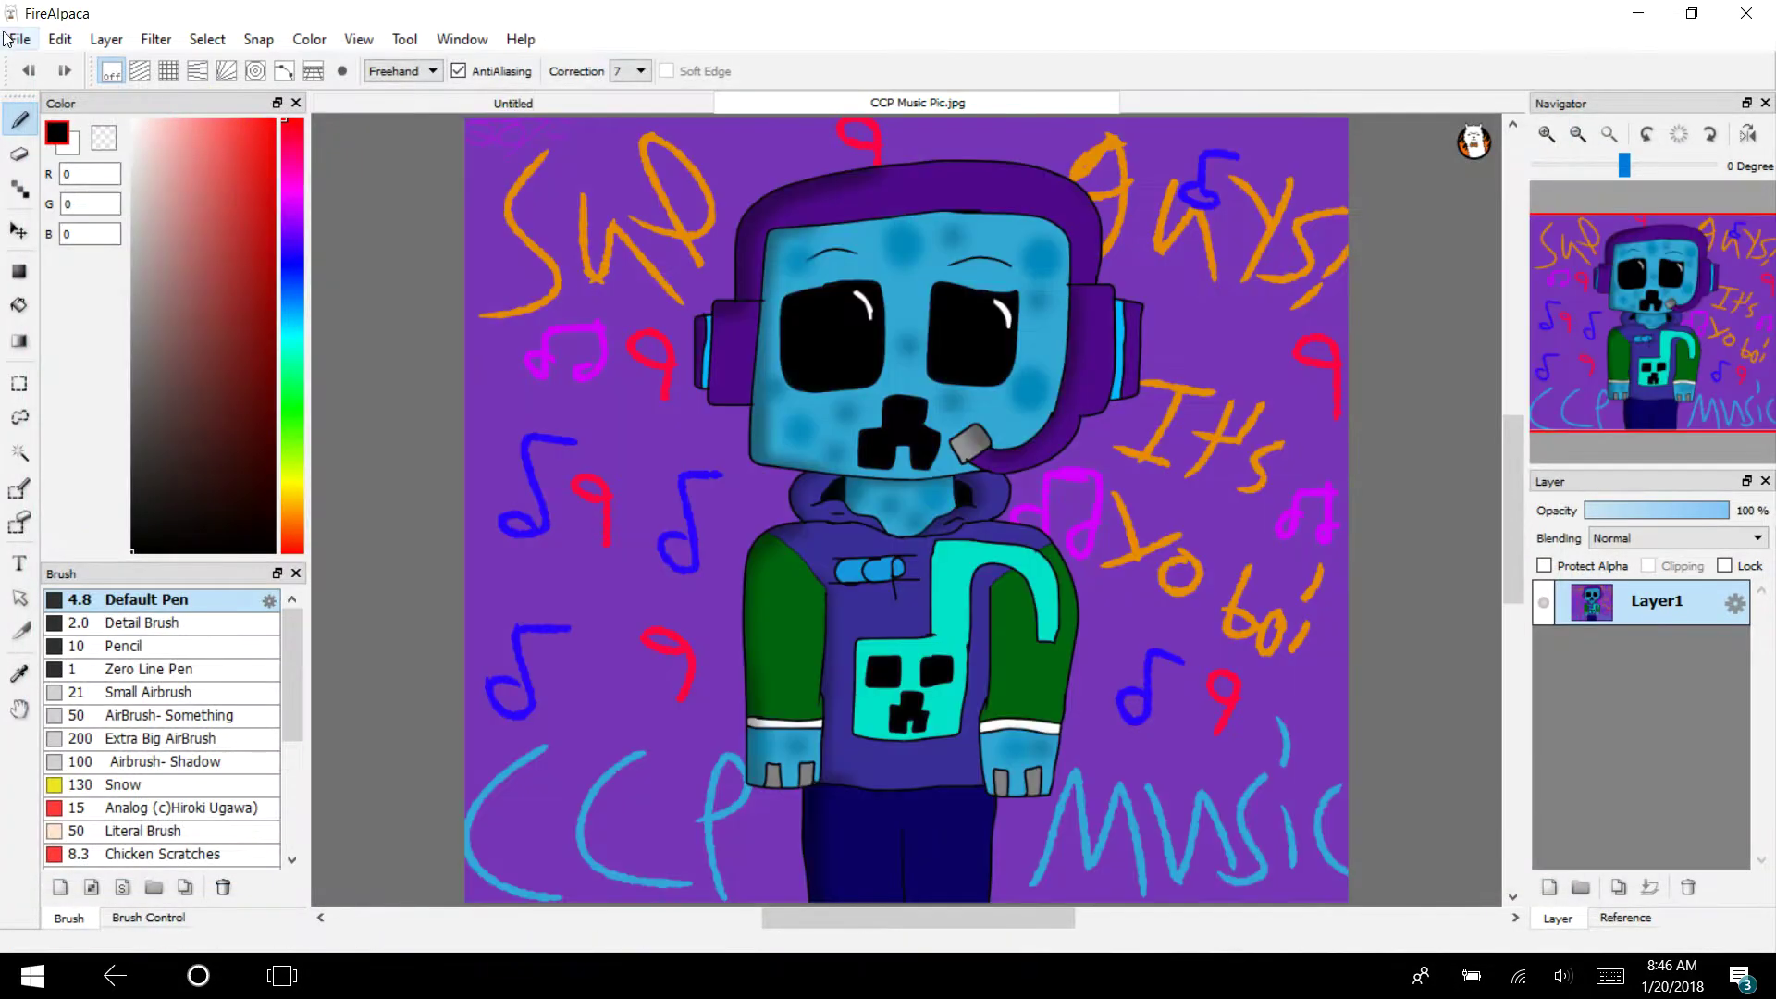
Open the Terror Color Chart image from the Works of Art folder as a second reference
click(8, 37)
click(35, 128)
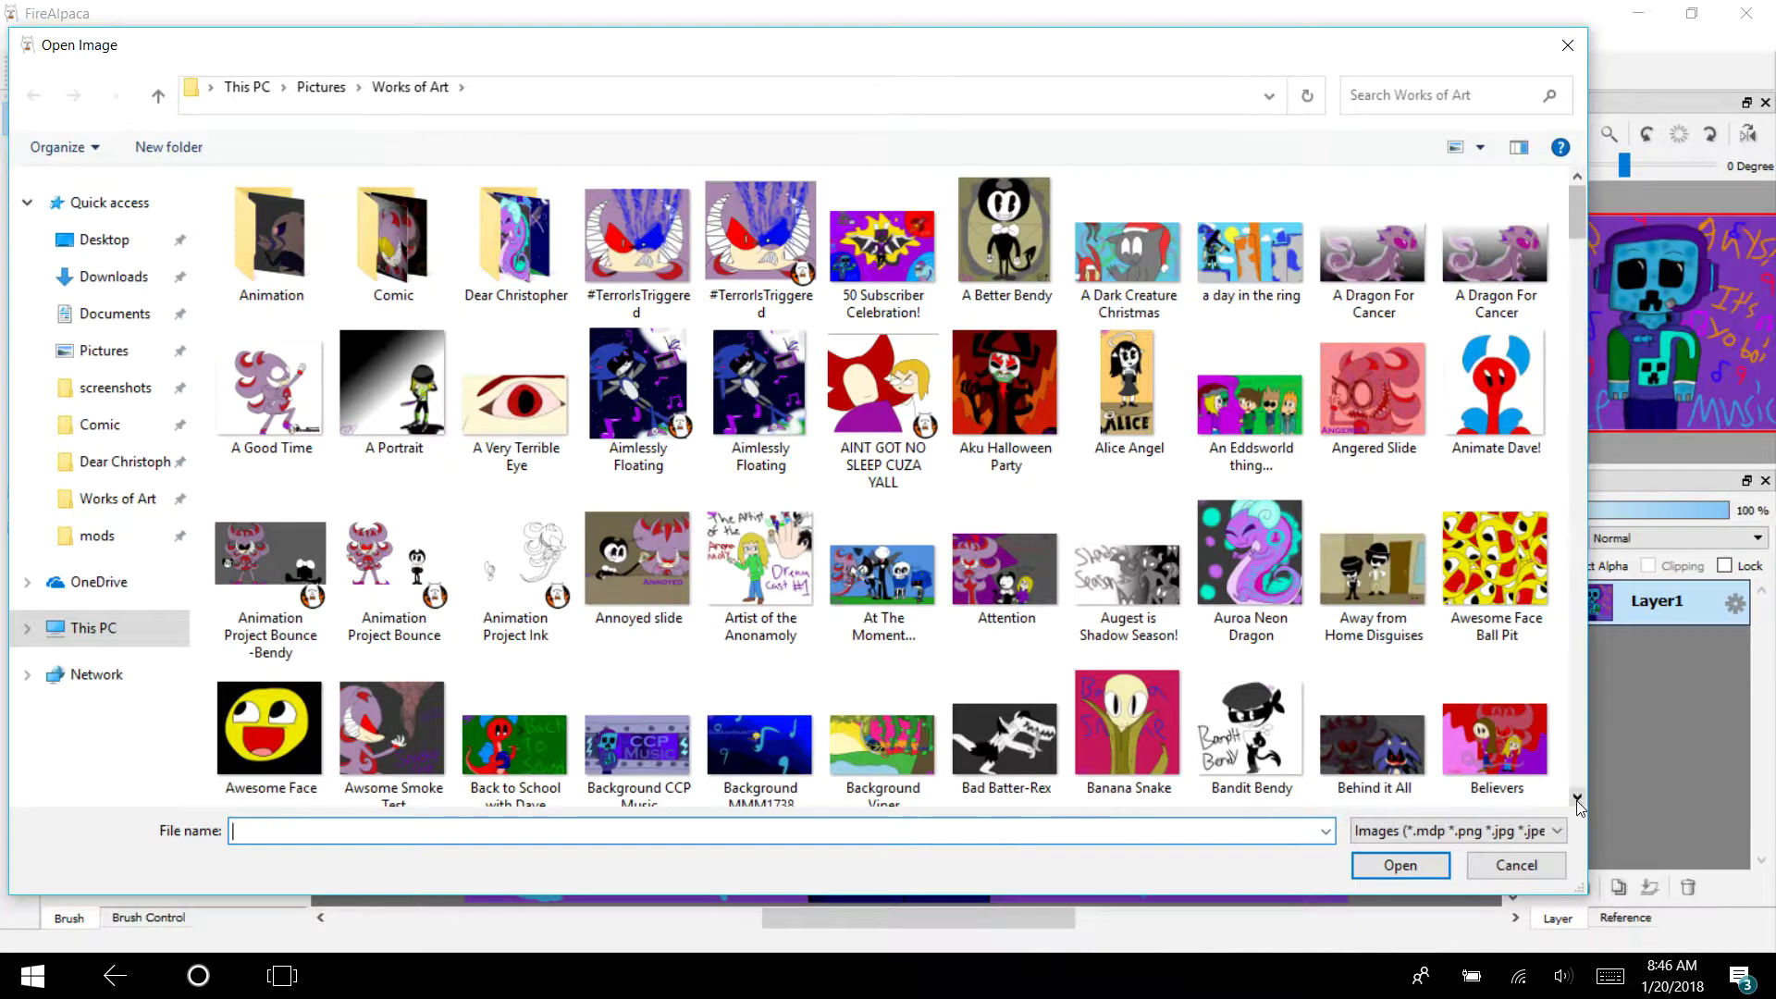
click(1576, 800)
click(1575, 801)
click(1576, 801)
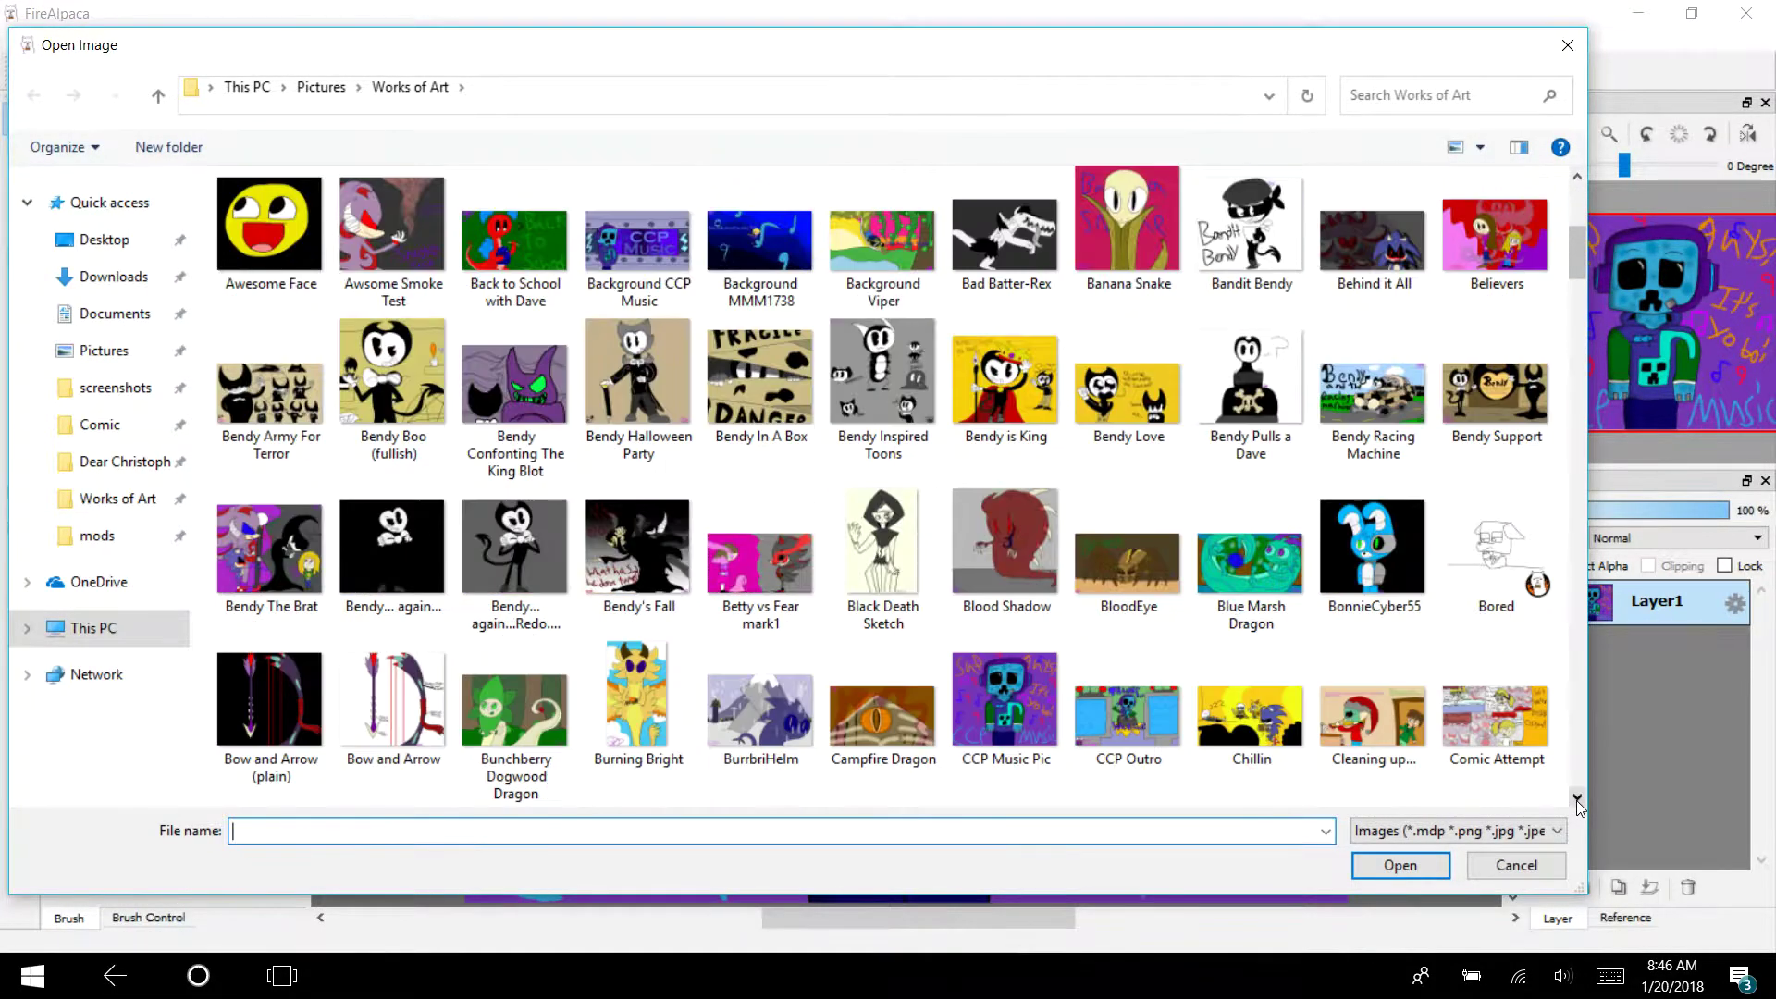
click(1576, 801)
click(1576, 801)
click(1576, 801)
click(1576, 801)
click(1576, 801)
click(1576, 800)
click(1576, 801)
click(1576, 800)
click(1576, 801)
click(1576, 801)
click(1576, 801)
click(1576, 801)
click(1576, 801)
click(1576, 801)
click(1575, 800)
click(1576, 801)
click(1576, 801)
click(1576, 801)
click(1576, 801)
click(1576, 801)
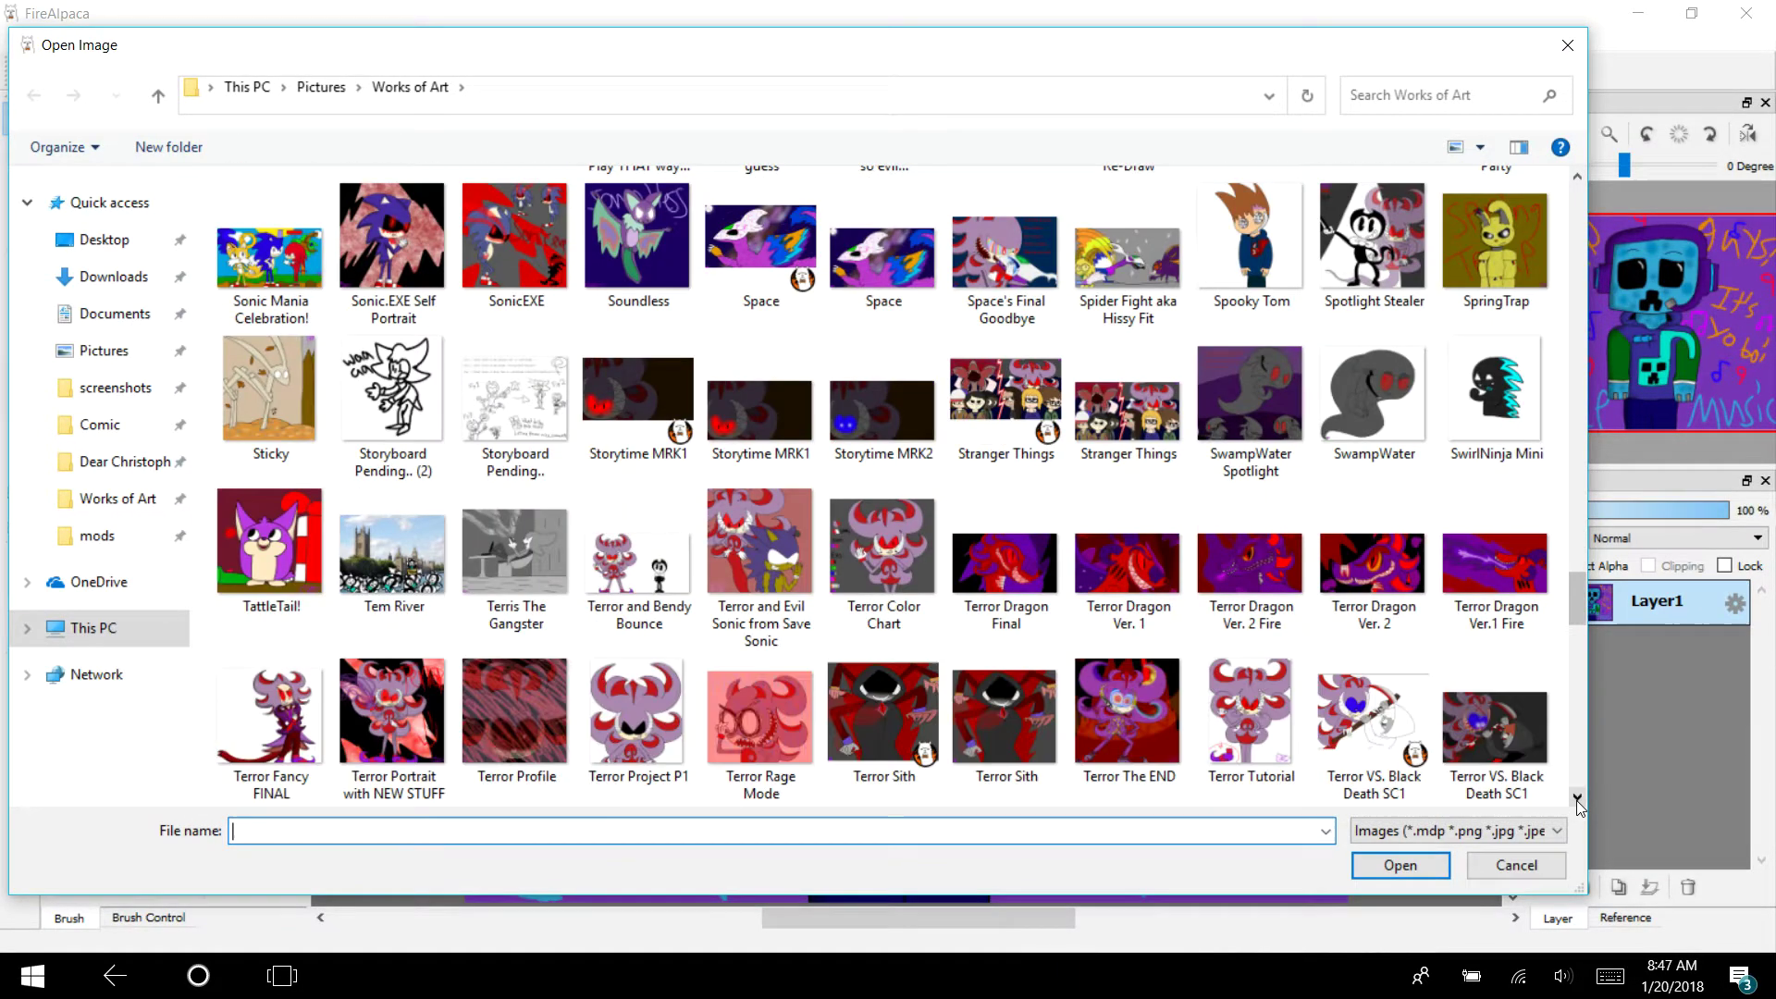
click(838, 547)
click(1385, 864)
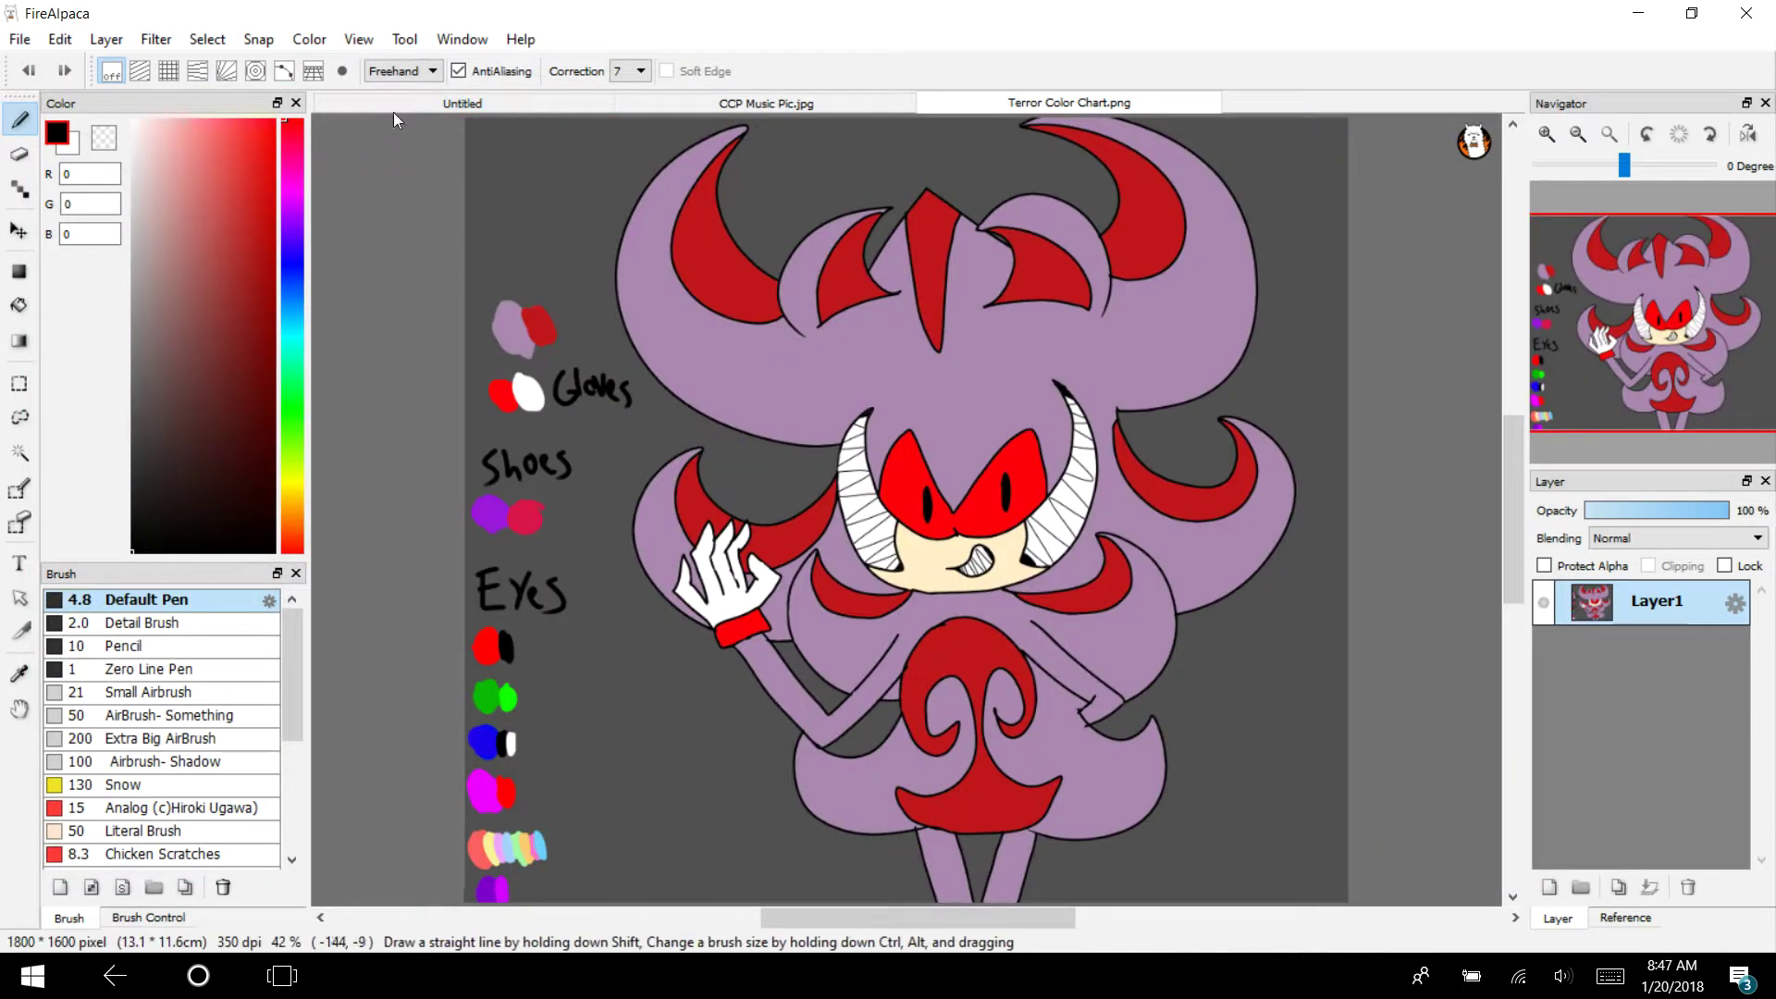
On the blank Untitled canvas, draw a large rounded-rectangle head outline in black with the Default Pen
click(396, 110)
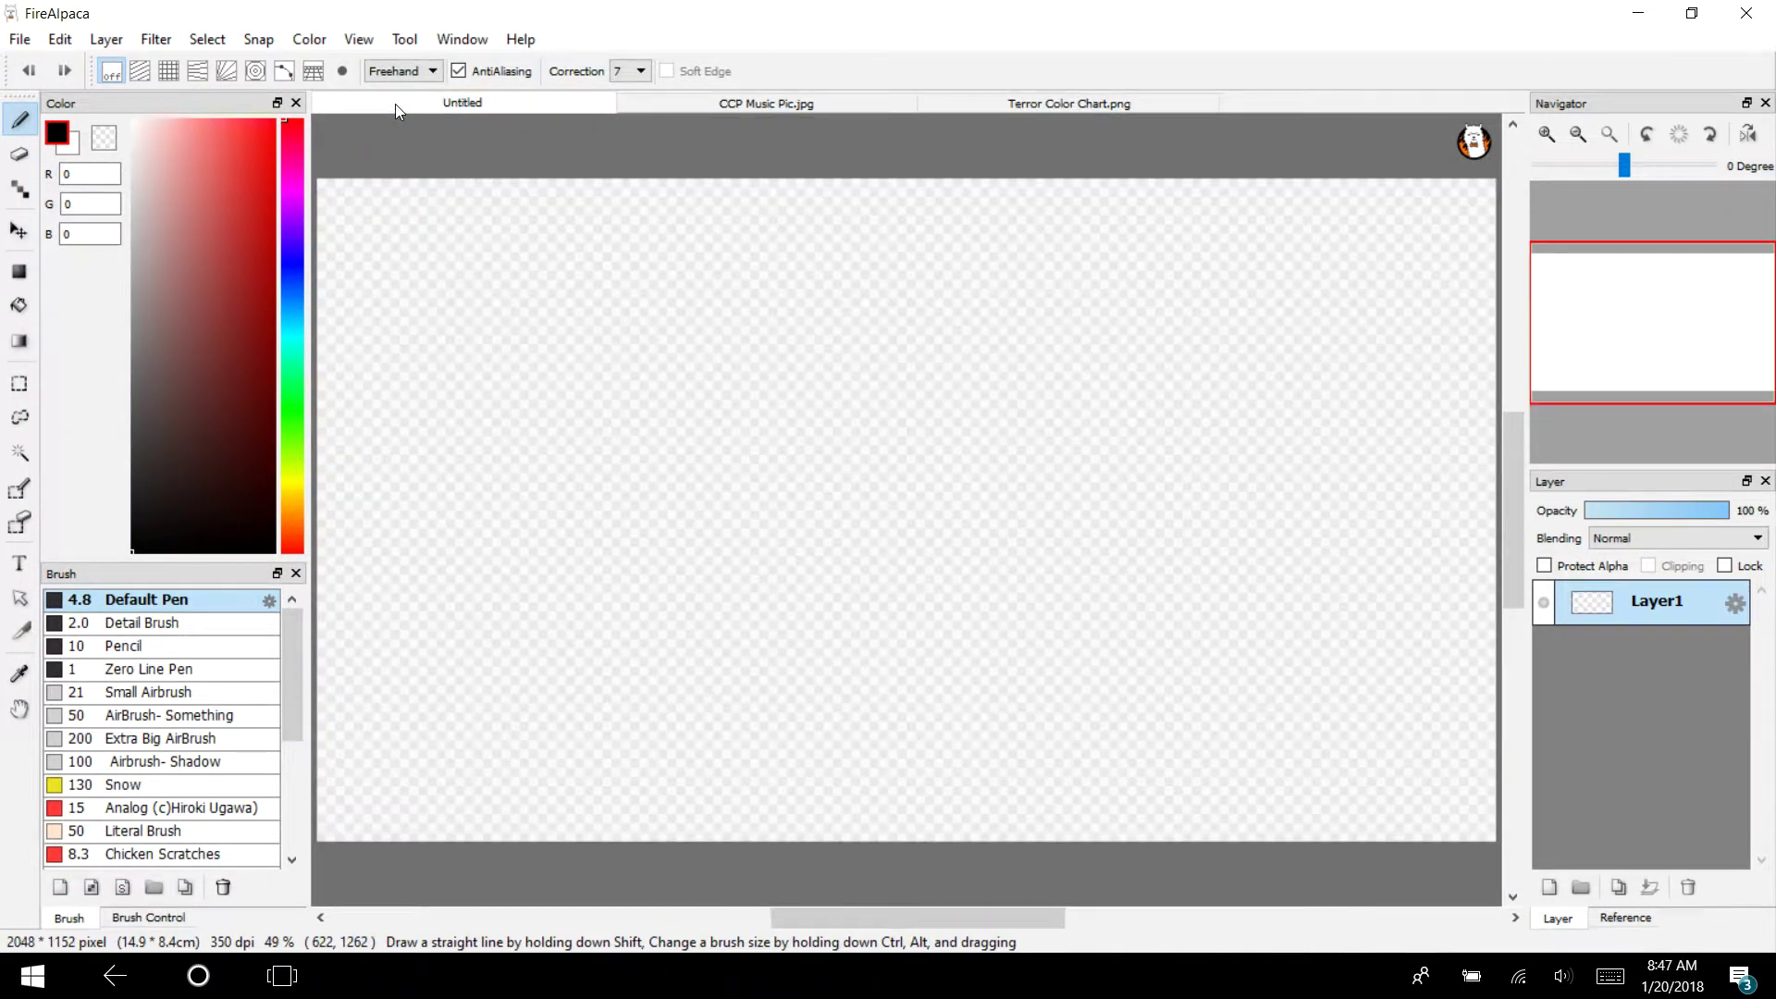
click(1546, 135)
mouse_move(994, 368)
mouse_down()
mouse_move(727, 416)
mouse_move(732, 612)
mouse_move(1003, 623)
mouse_move(1033, 494)
mouse_move(996, 365)
mouse_up()
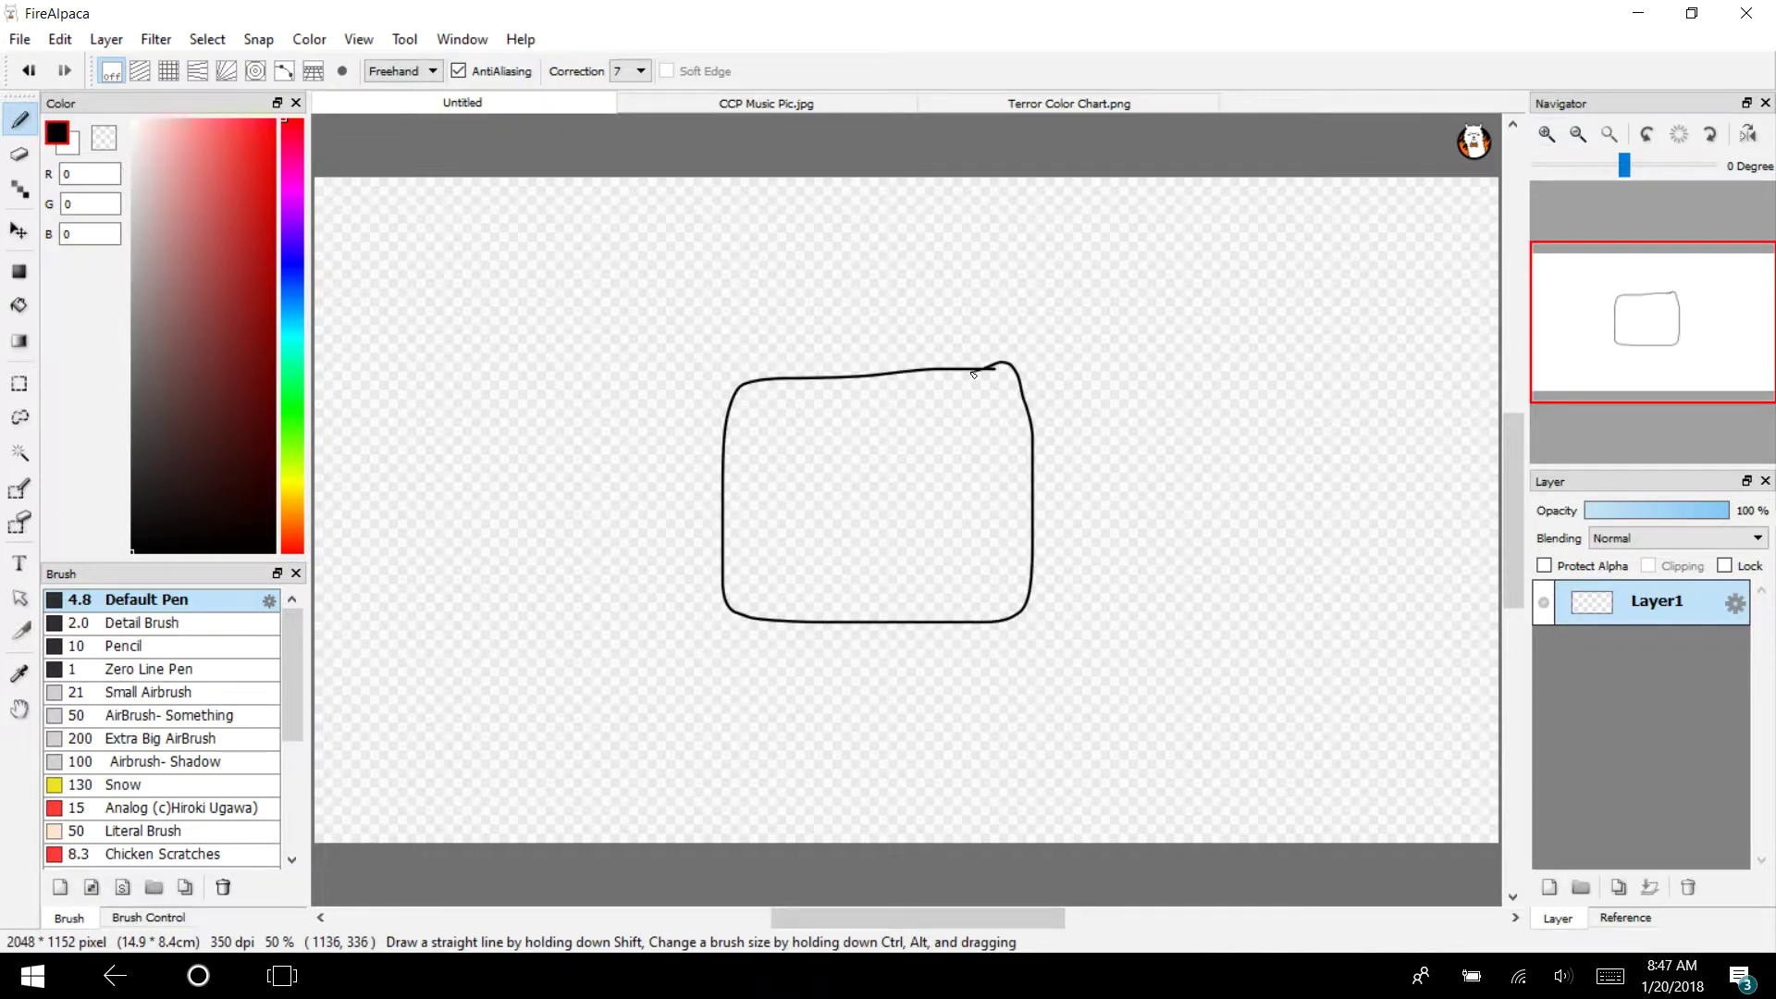
click(1546, 134)
click(1547, 135)
mouse_move(1651, 355)
mouse_down()
mouse_move(1642, 377)
mouse_move(1643, 321)
mouse_up()
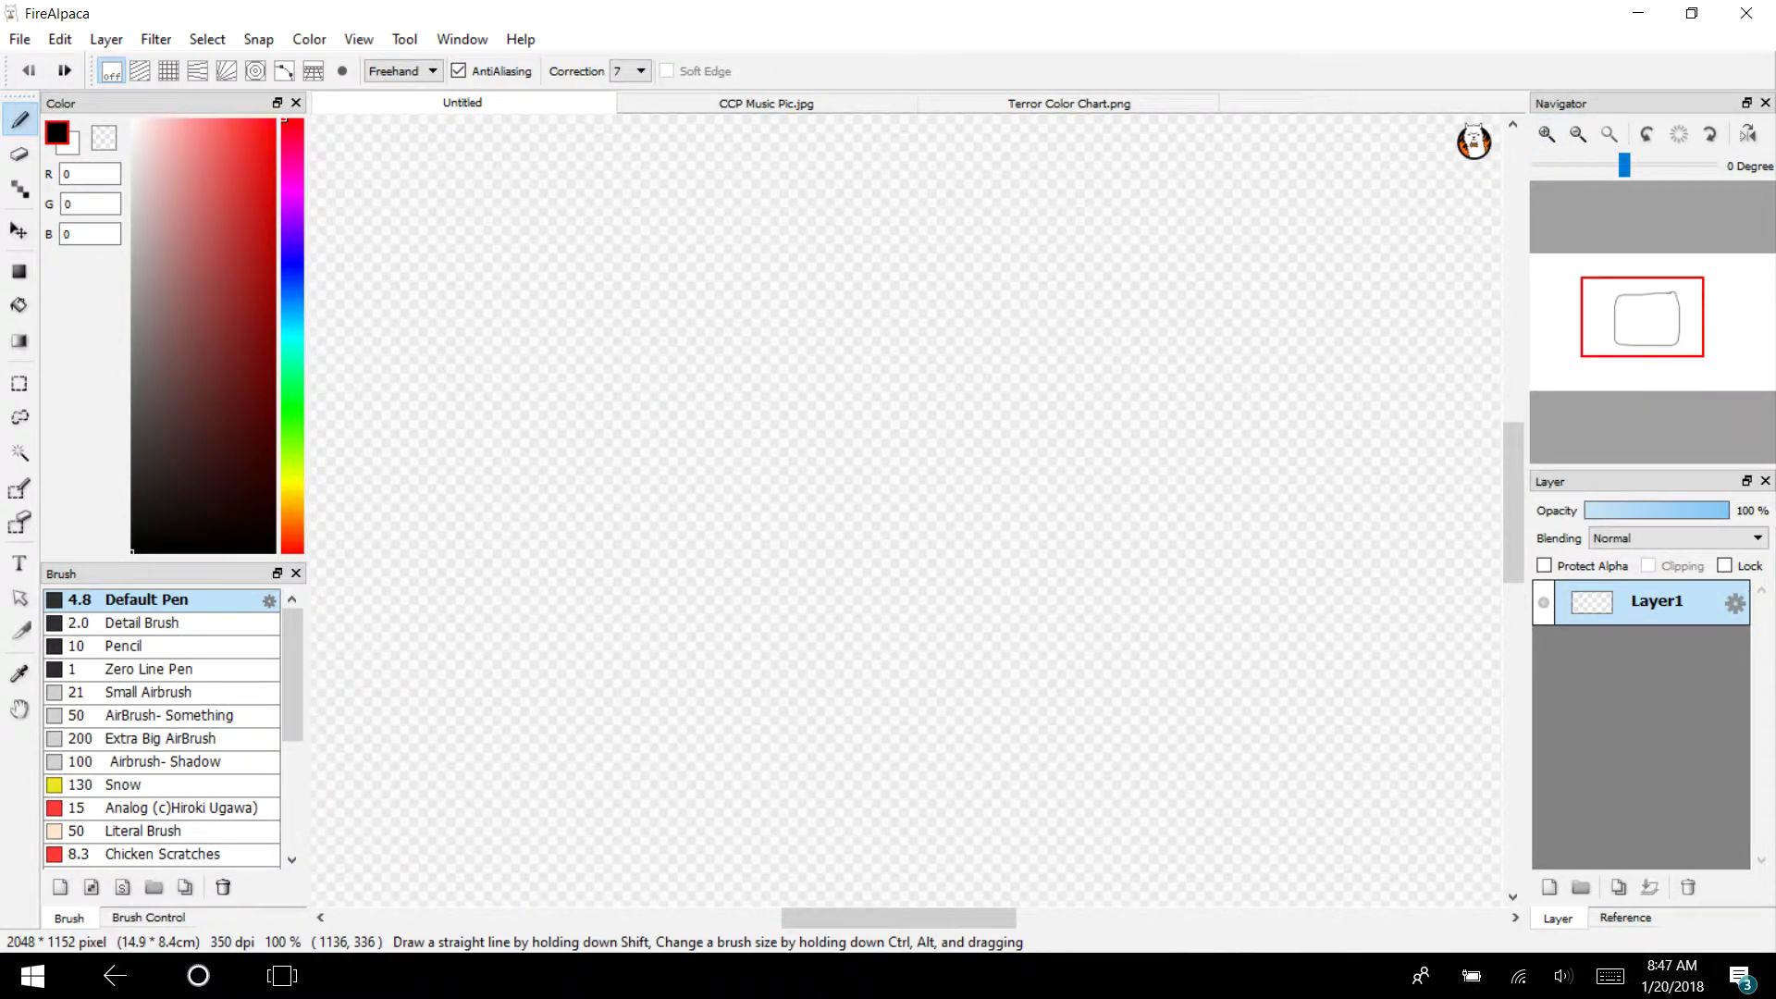
click(1546, 134)
mouse_move(1018, 238)
mouse_down()
mouse_move(508, 306)
mouse_move(574, 924)
mouse_move(1308, 508)
mouse_move(1011, 243)
mouse_move(938, 238)
mouse_up()
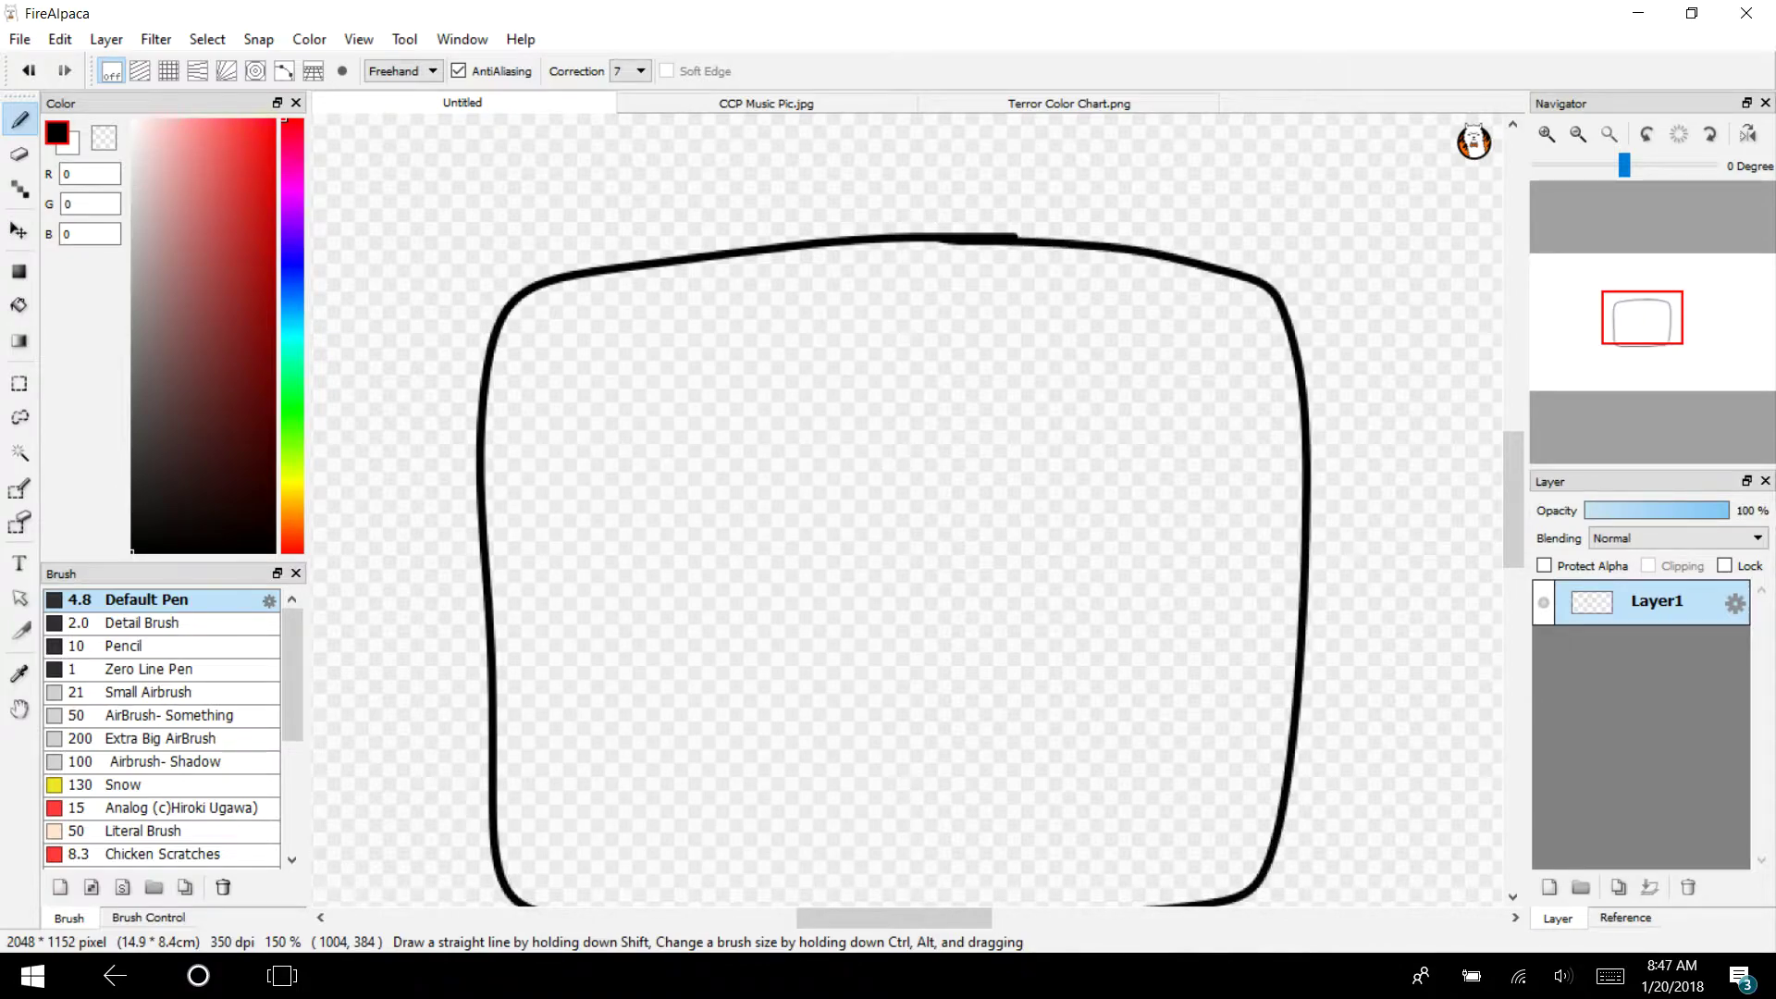
Draw two short neck lines below the middle of the head's lower edge
click(1578, 134)
drag(1646, 357, 1649, 349)
click(1547, 134)
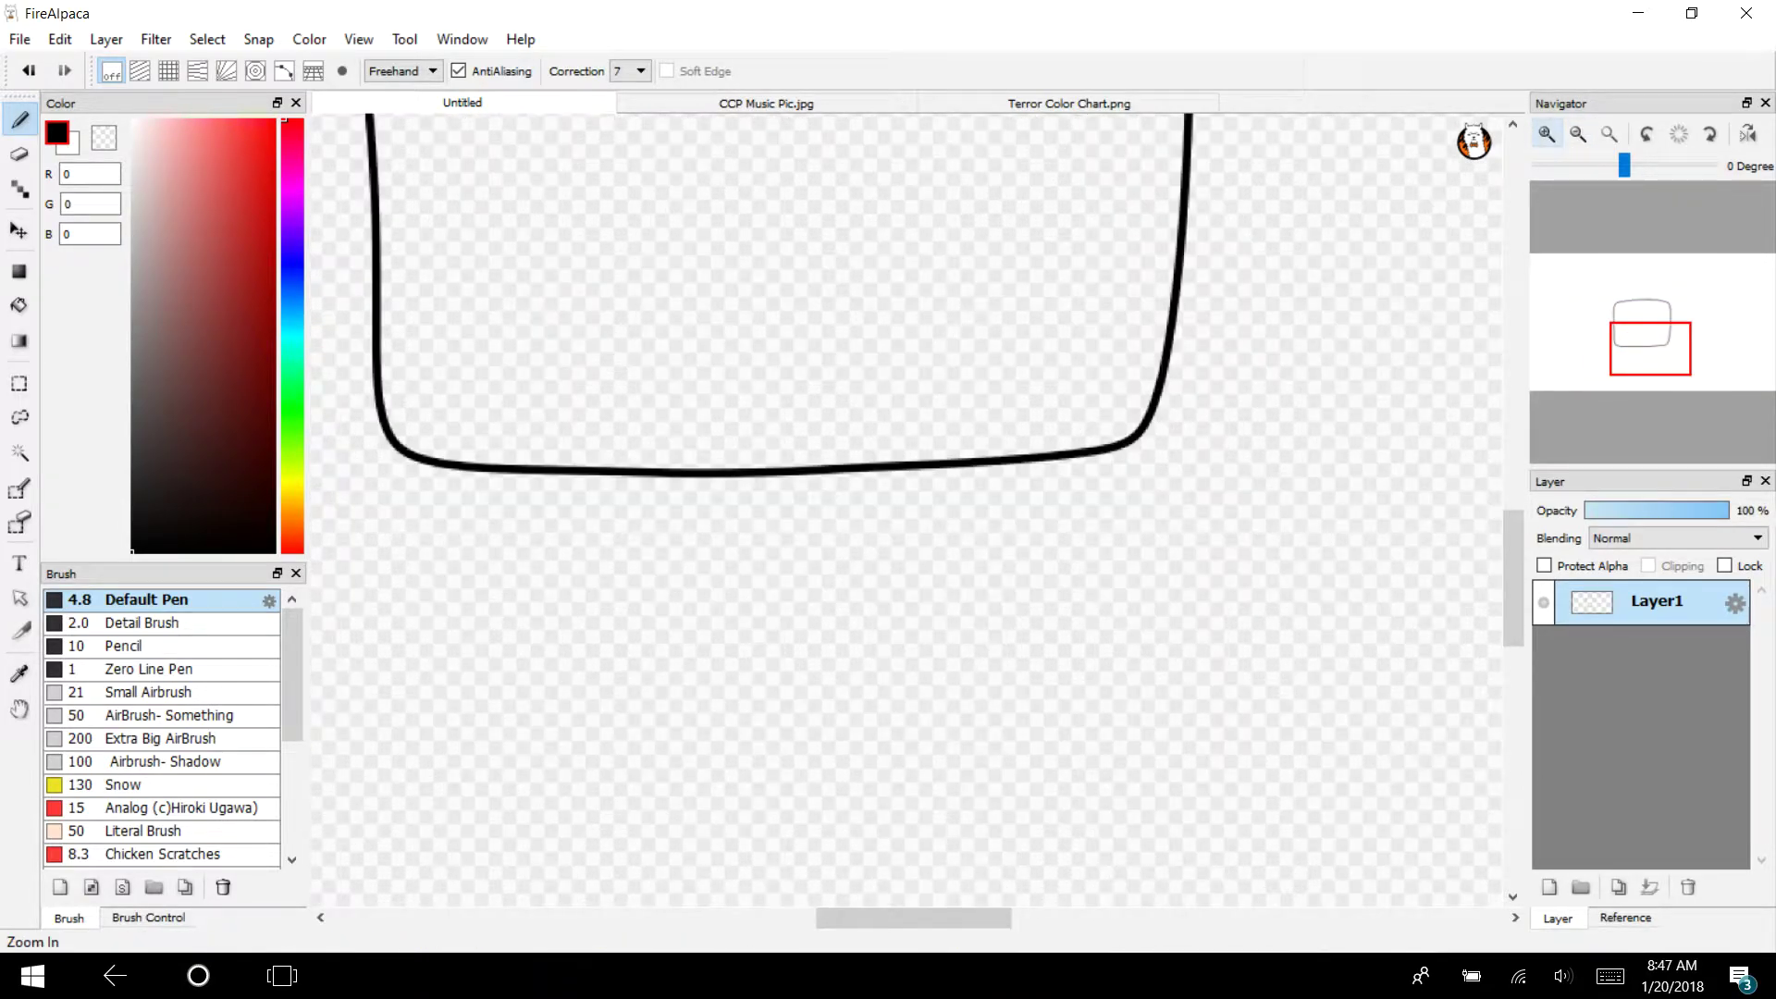
drag(658, 465, 653, 530)
drag(888, 460, 893, 514)
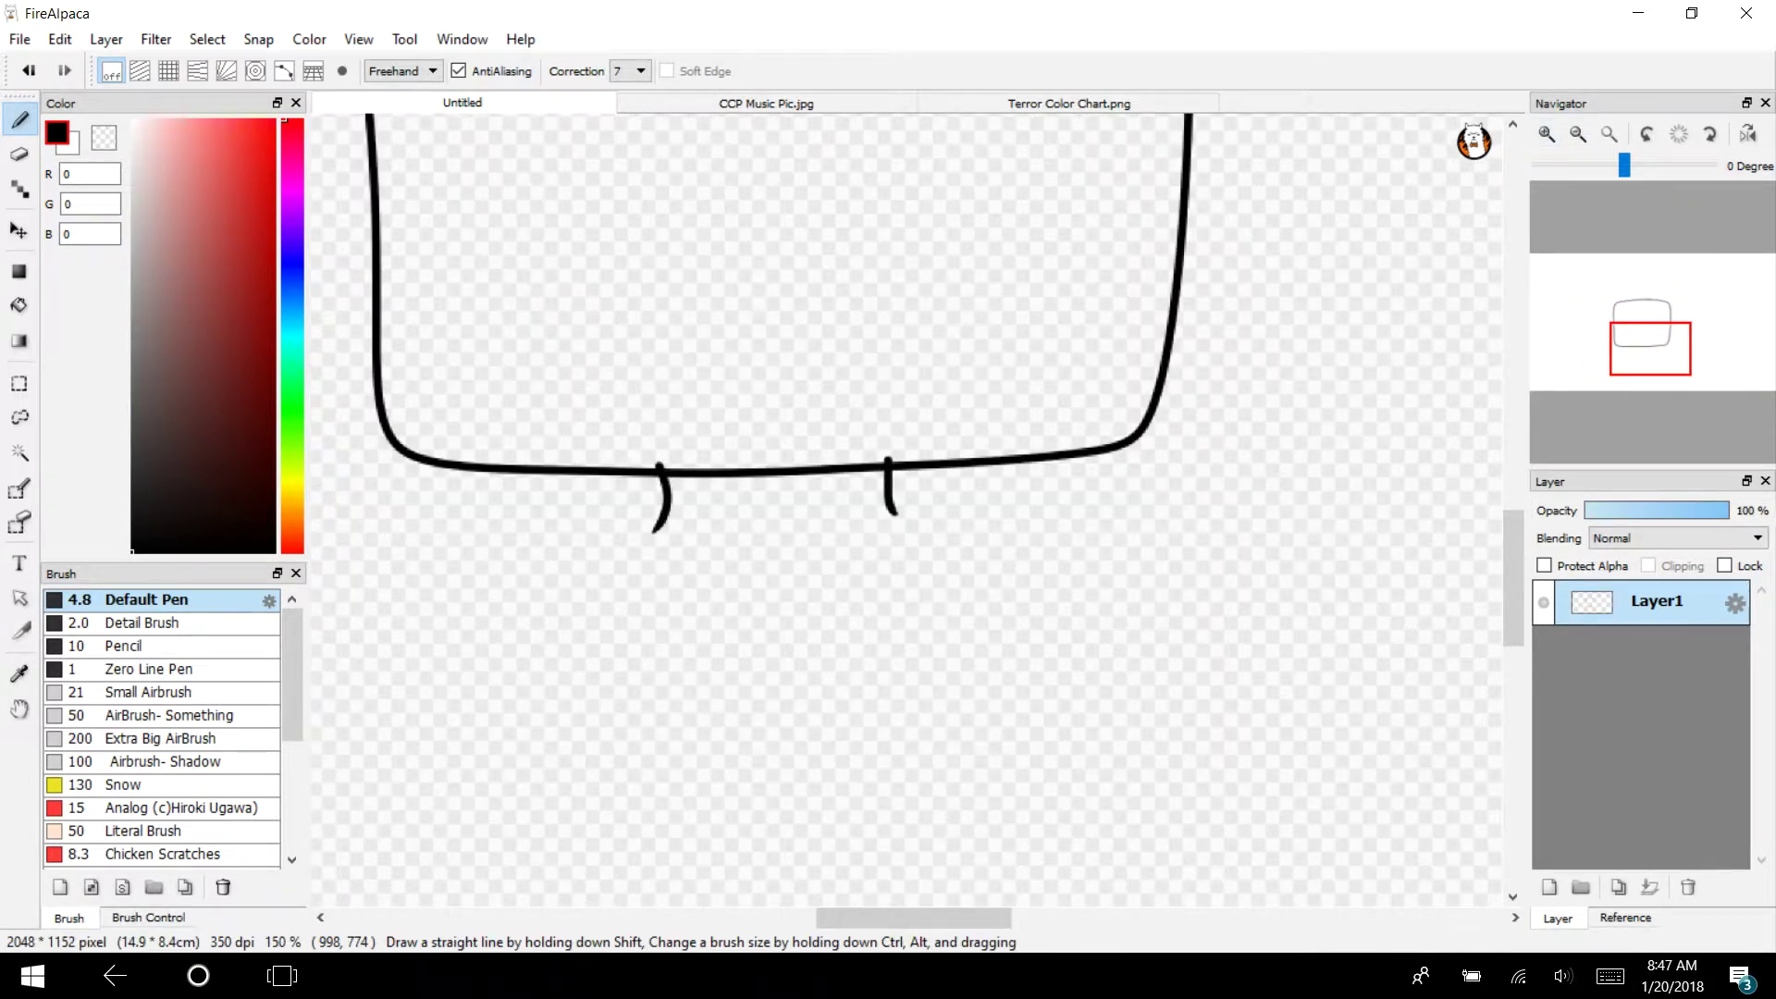
Draw shoulder lines outward from both sides of the neck, curving the right one down into the outer arm
mouse_move(1651, 361)
mouse_down()
mouse_move(1629, 305)
mouse_move(1671, 356)
mouse_up()
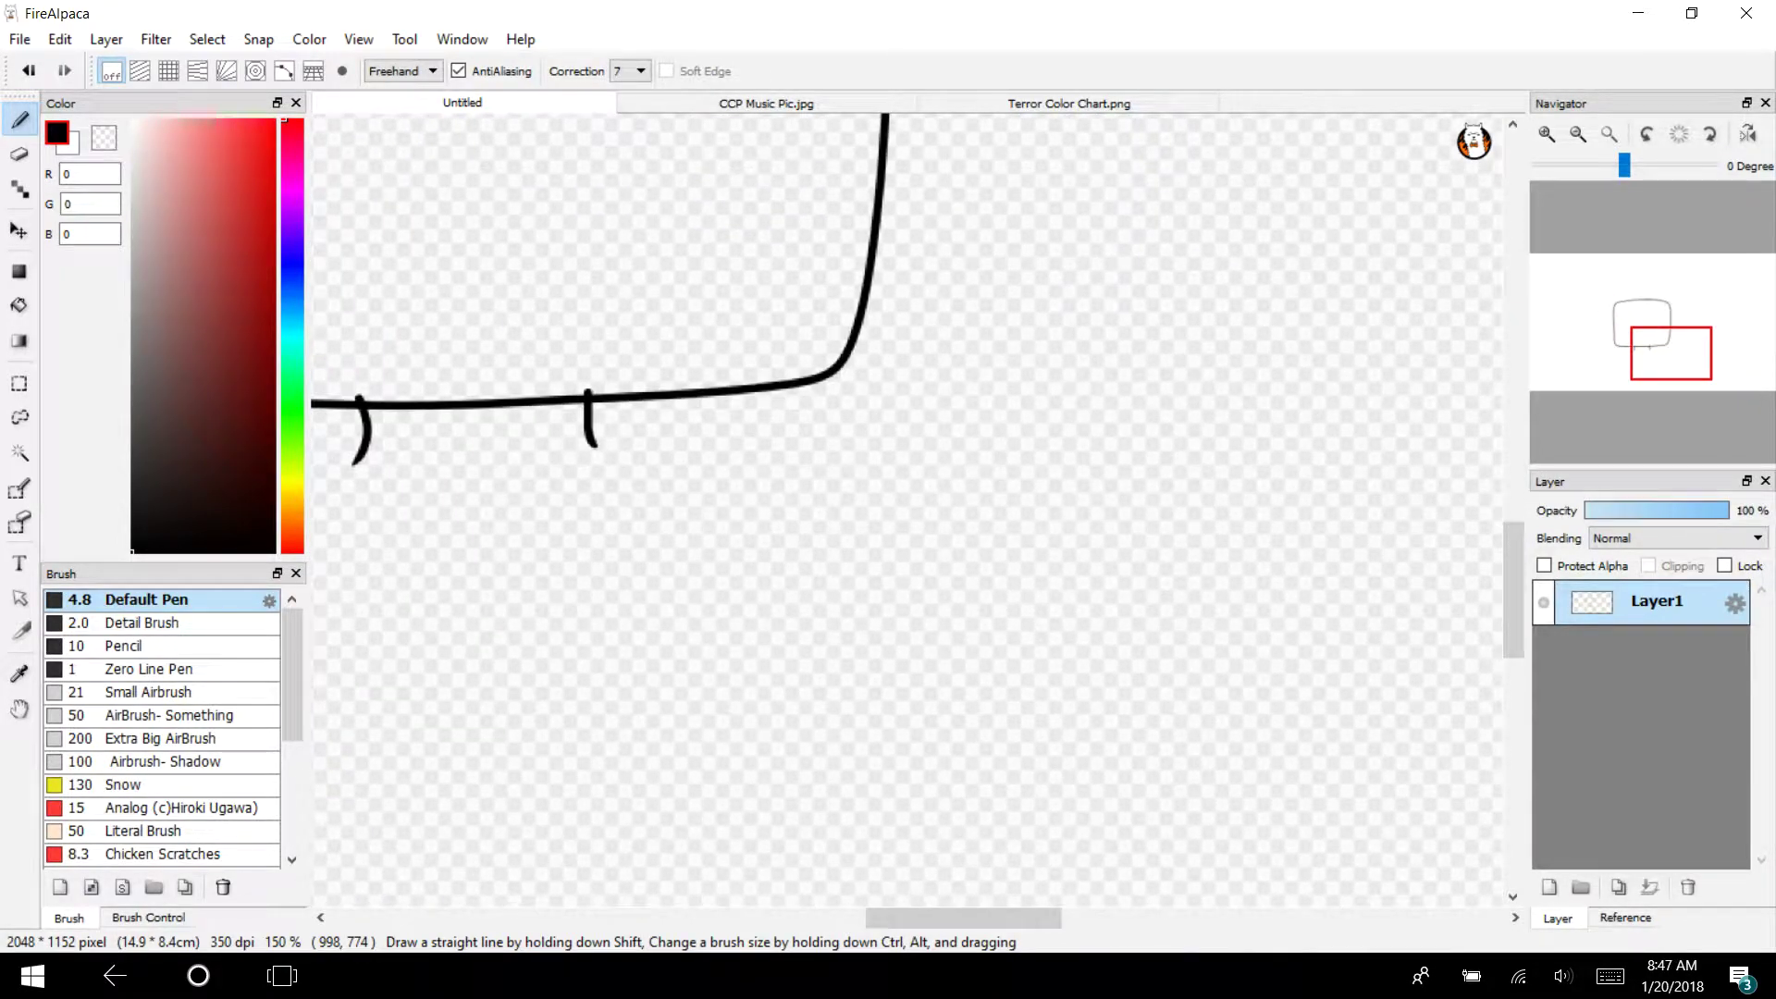
mouse_move(597, 457)
mouse_down()
mouse_move(852, 450)
mouse_move(925, 694)
mouse_move(855, 853)
mouse_up()
key(ctrl+z)
mouse_move(602, 449)
mouse_down()
mouse_move(698, 448)
mouse_move(982, 603)
mouse_move(860, 906)
mouse_up()
drag(1670, 352, 1619, 346)
mouse_move(1087, 548)
mouse_down()
mouse_move(712, 581)
mouse_move(907, 178)
mouse_up()
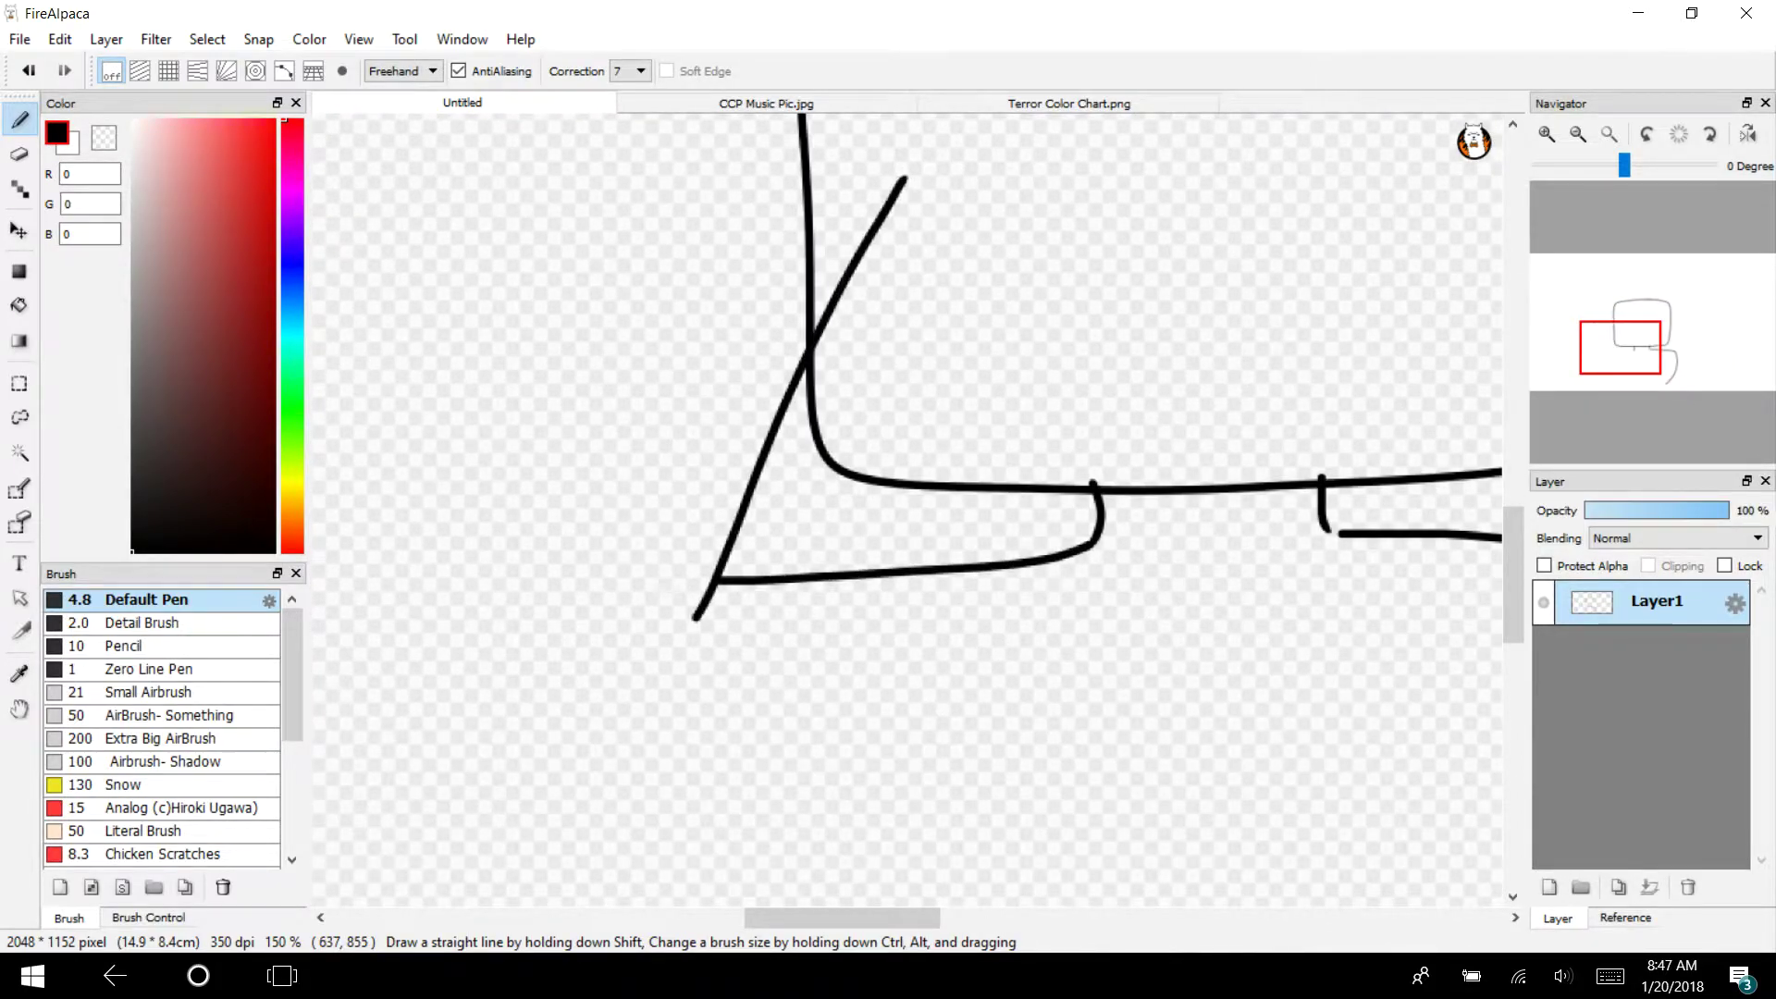
drag(1607, 352, 1595, 344)
key(ctrl+z)
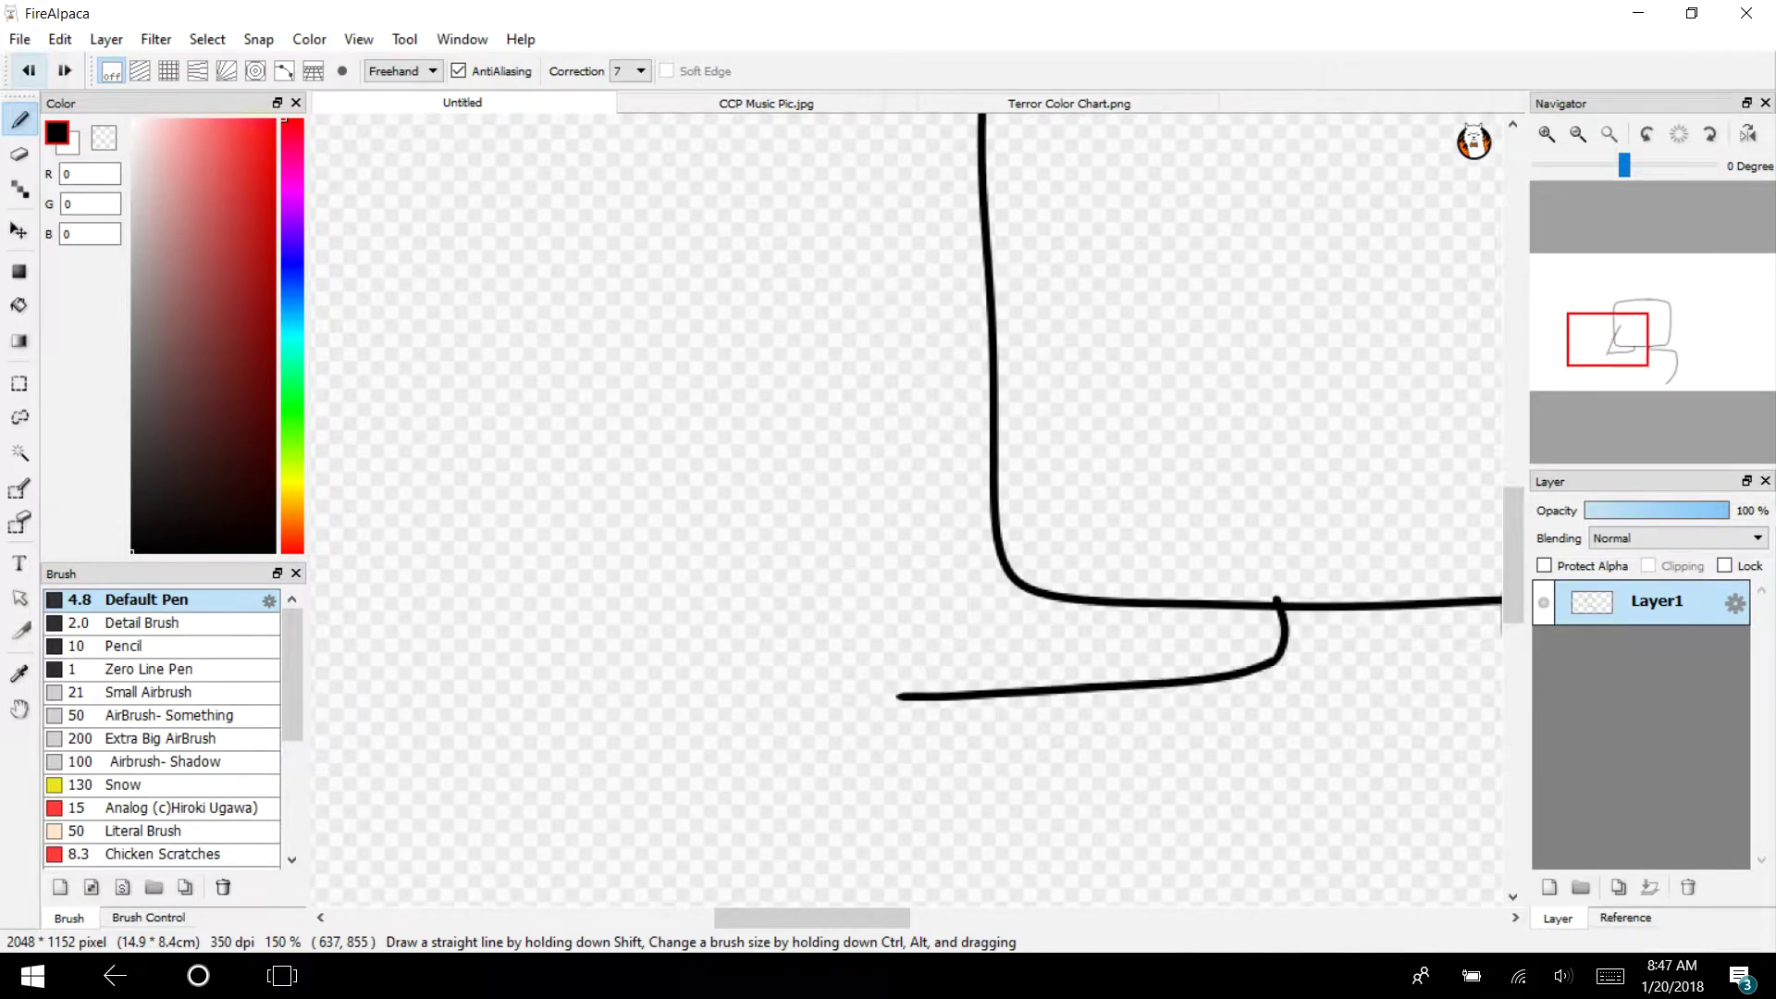
drag(811, 867, 951, 393)
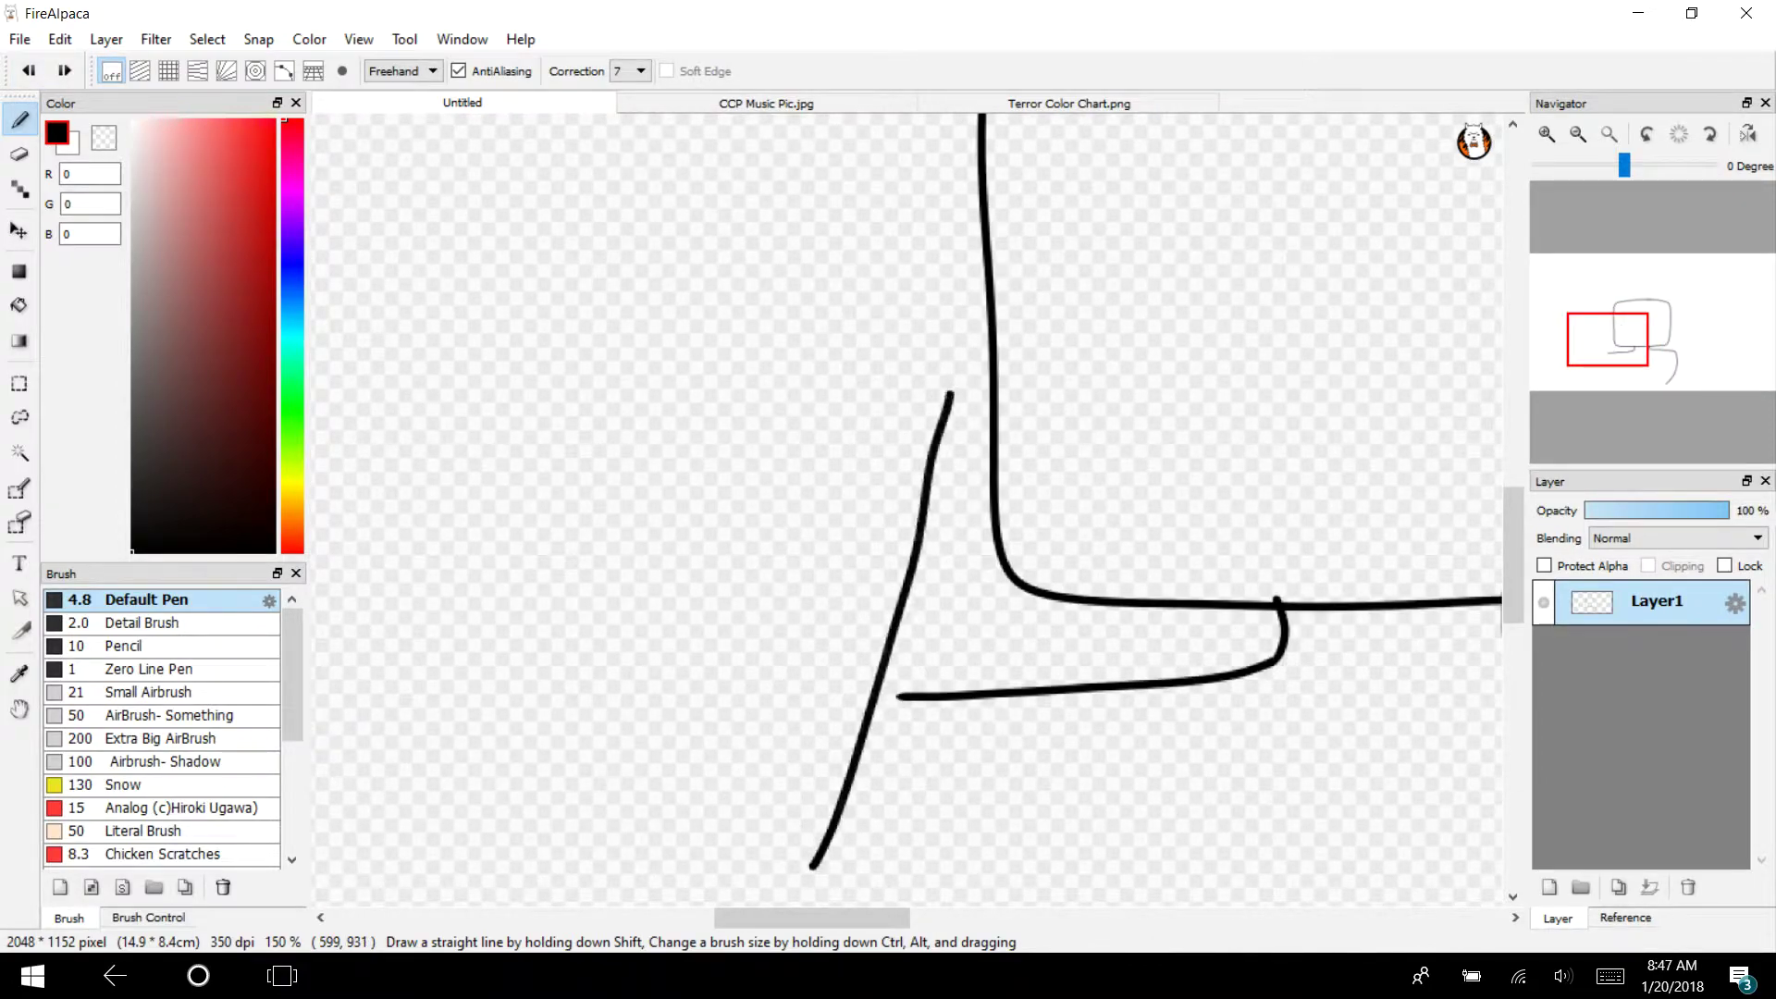
key(ctrl+z)
drag(894, 746, 964, 344)
mouse_move(1658, 315)
mouse_down()
mouse_move(1713, 272)
mouse_move(1673, 300)
mouse_up()
key(ctrl+z)
Draw a tall headphone ear cup over the head's left edge and a narrow one along its right edge
mouse_move(769, 335)
mouse_down()
mouse_move(675, 471)
mouse_move(775, 689)
mouse_up()
mouse_move(1648, 326)
mouse_down()
mouse_move(1677, 323)
mouse_move(1643, 328)
mouse_up()
mouse_move(460, 288)
mouse_down()
mouse_move(491, 334)
mouse_move(511, 620)
mouse_up()
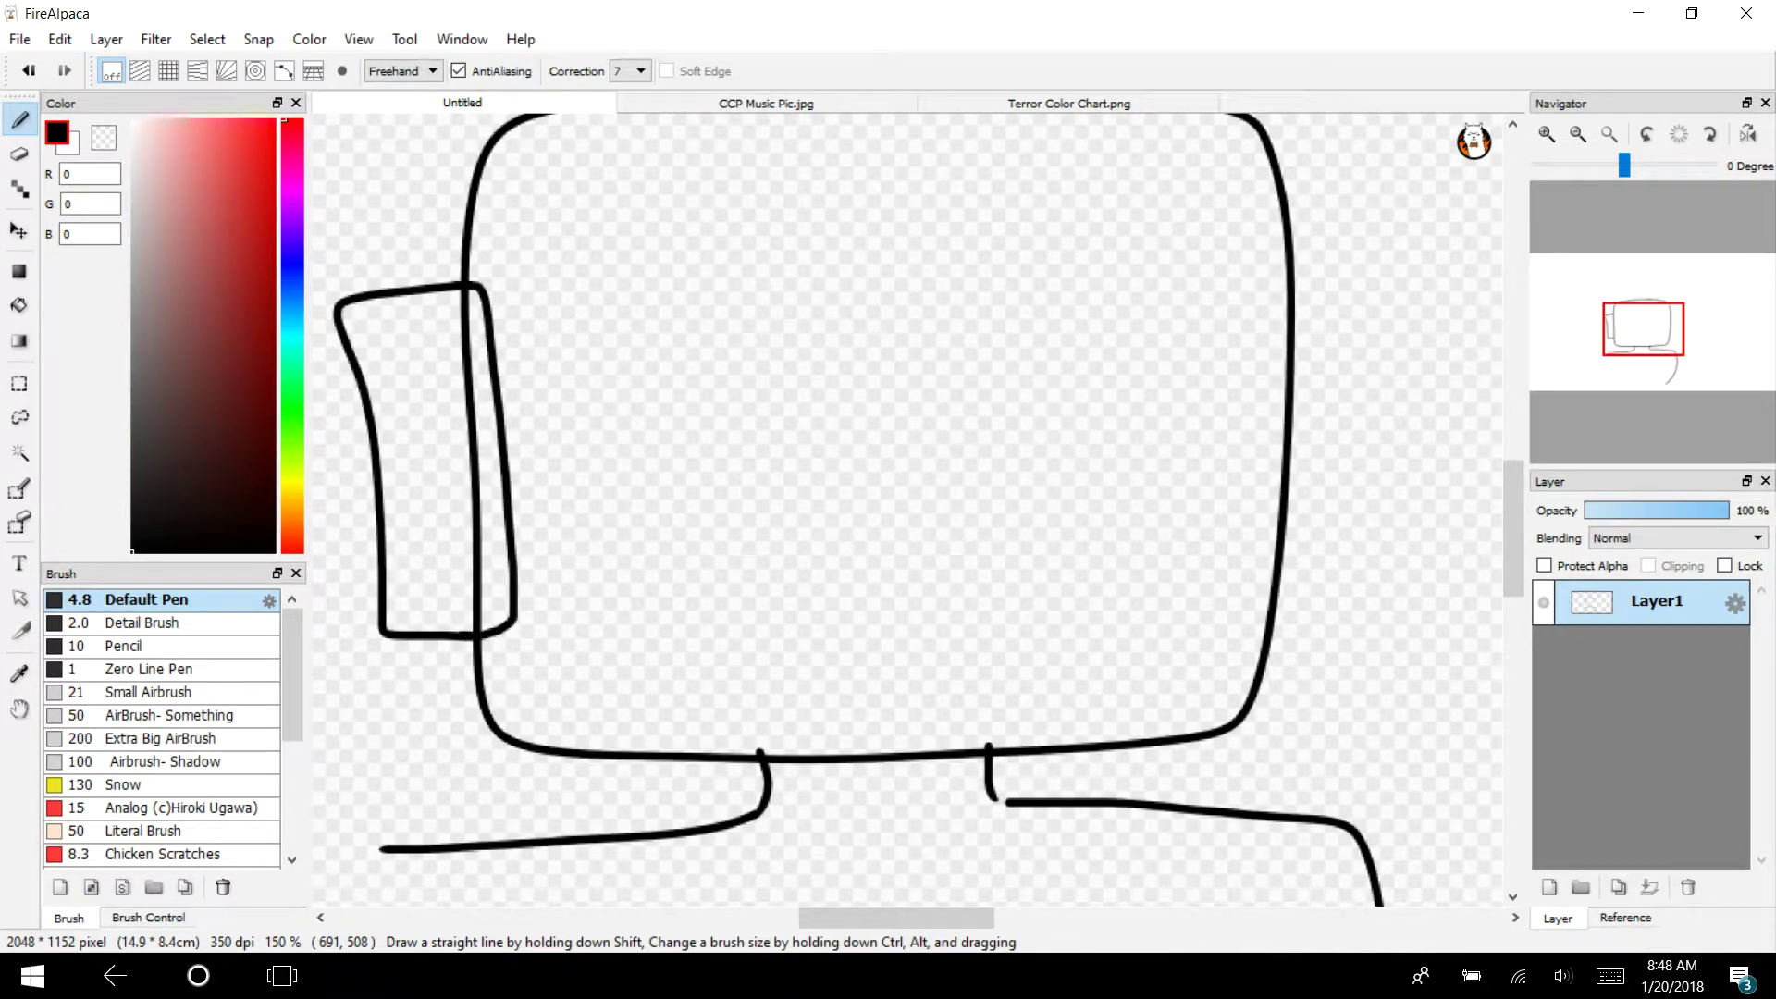
click(1281, 233)
key(ctrl+z)
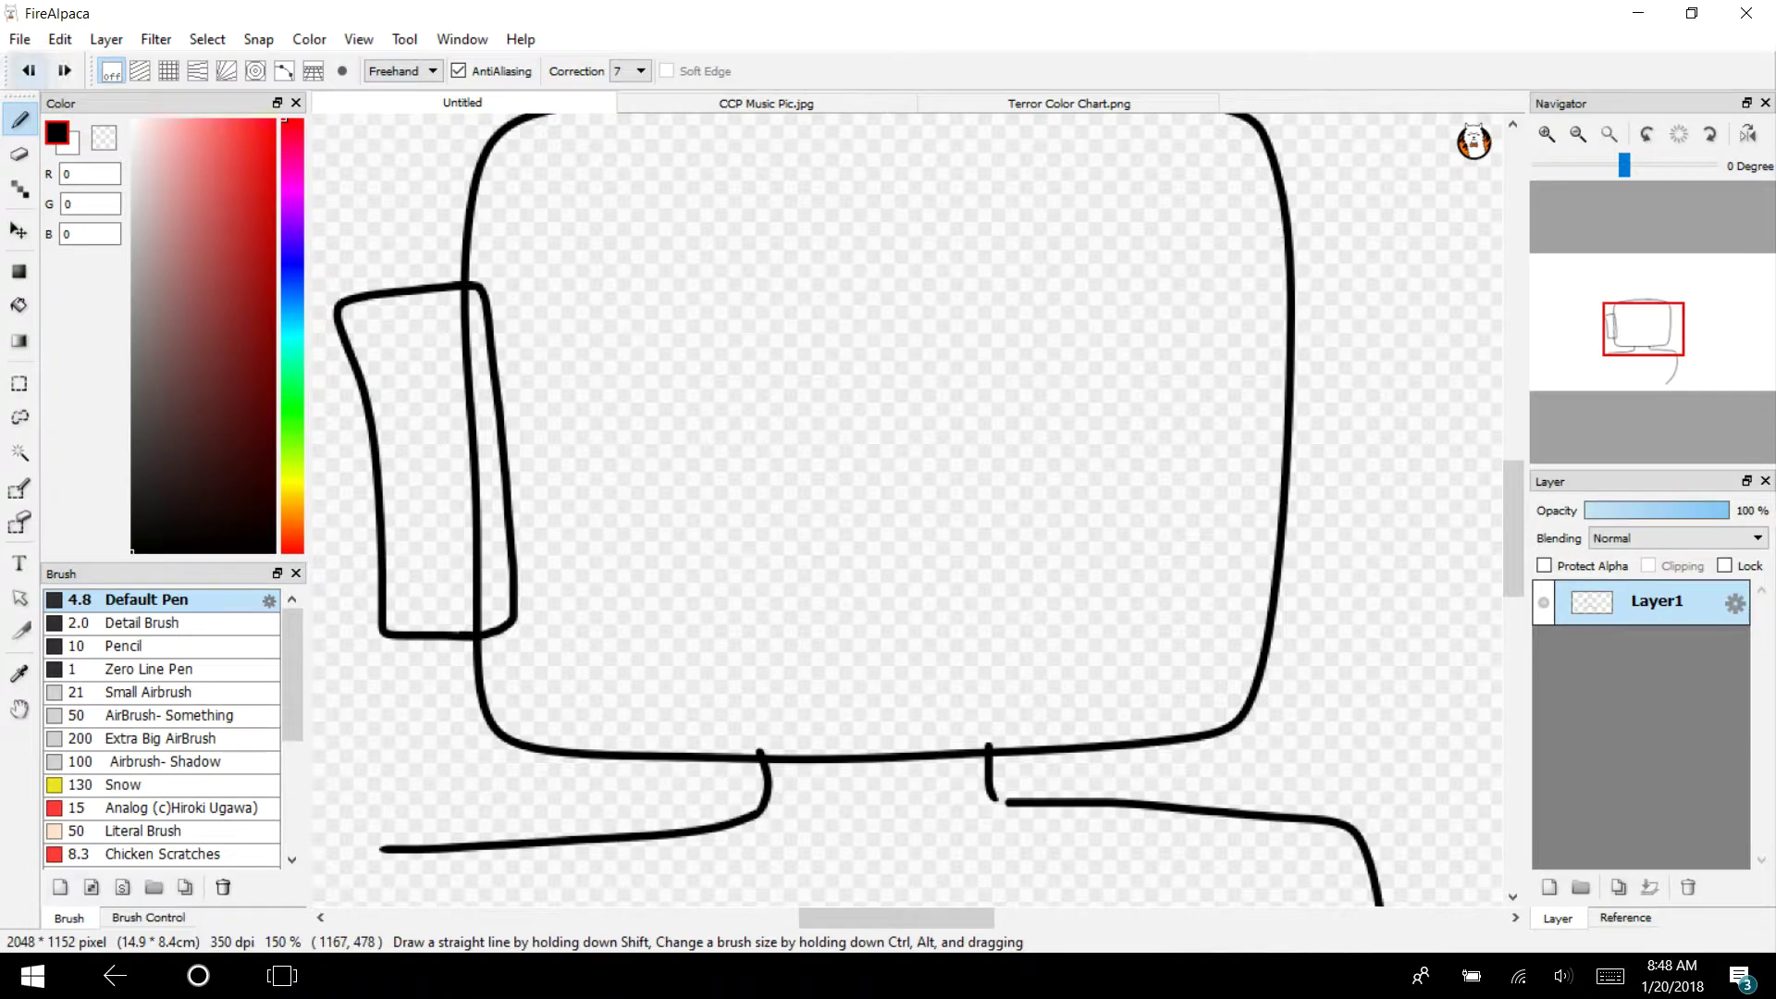
mouse_move(1295, 255)
mouse_down()
mouse_move(1333, 368)
mouse_move(1319, 554)
mouse_move(1306, 626)
mouse_move(1271, 635)
mouse_up()
Draw the headband as an arc over the head between the ear cups, with an inner curve on the left
drag(1645, 320, 1640, 316)
click(446, 471)
mouse_move(441, 487)
mouse_down()
mouse_move(451, 398)
mouse_move(813, 144)
mouse_move(1276, 300)
mouse_move(1334, 453)
mouse_up()
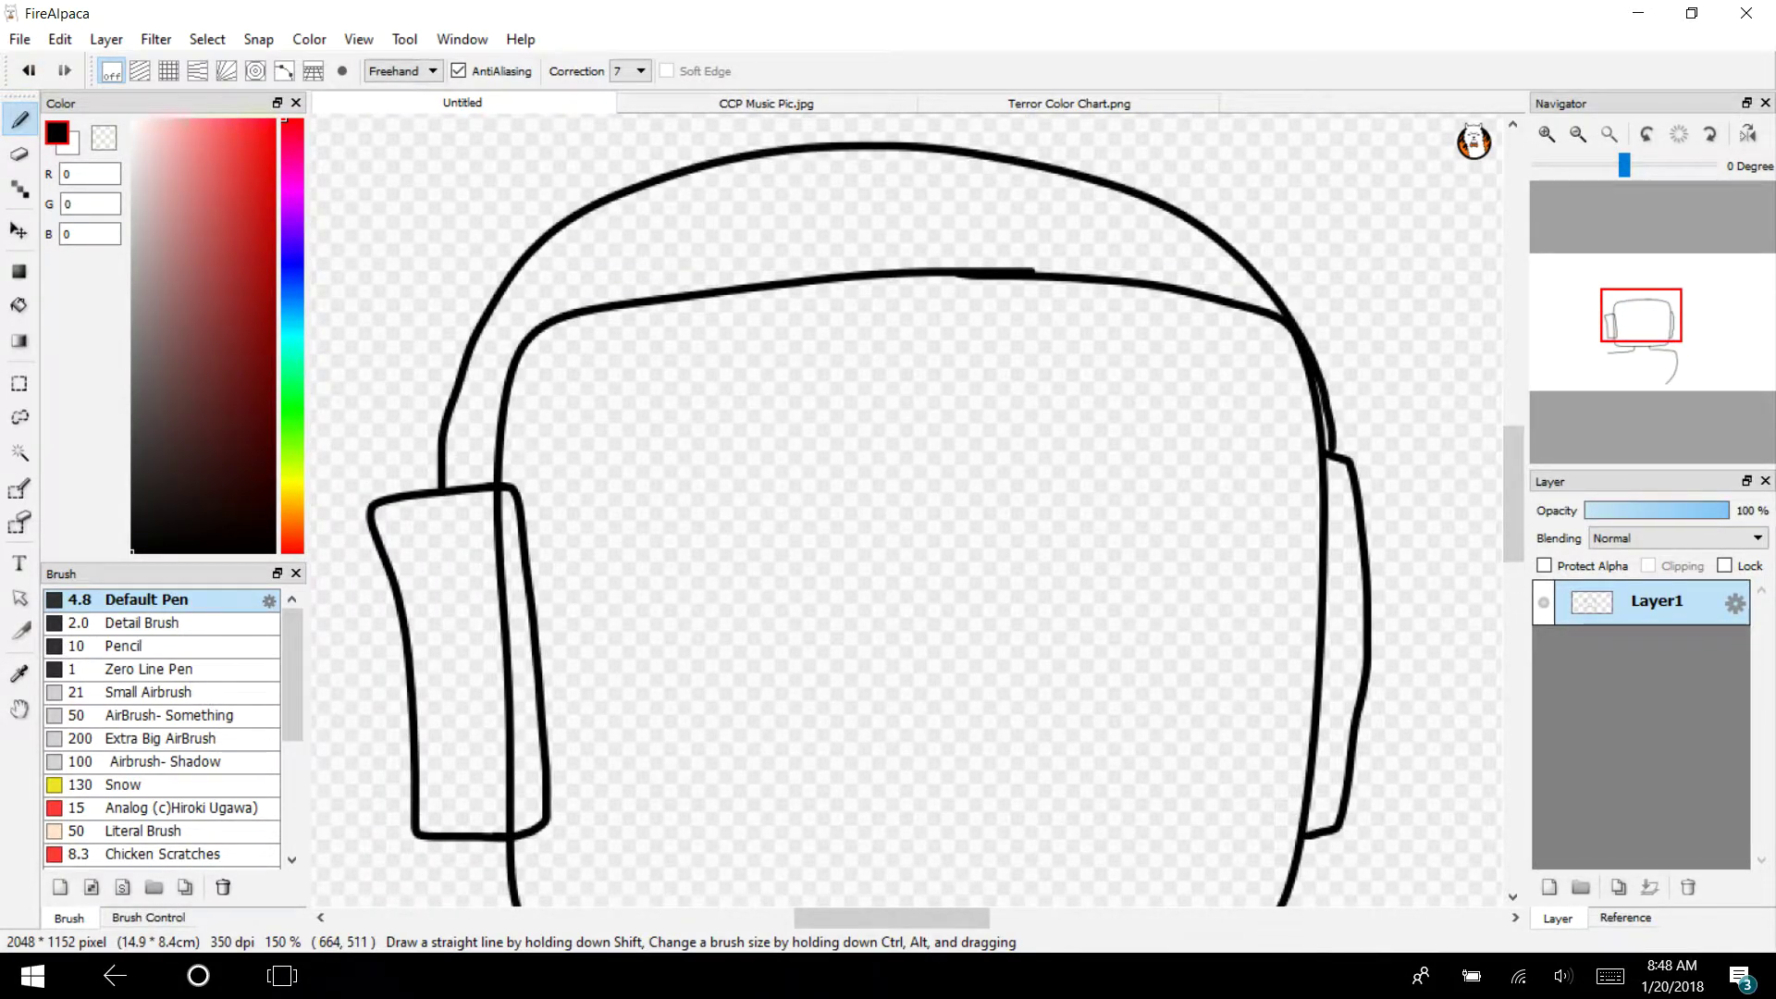
mouse_move(499, 483)
mouse_down()
mouse_move(669, 305)
mouse_move(876, 254)
mouse_move(1026, 274)
mouse_up()
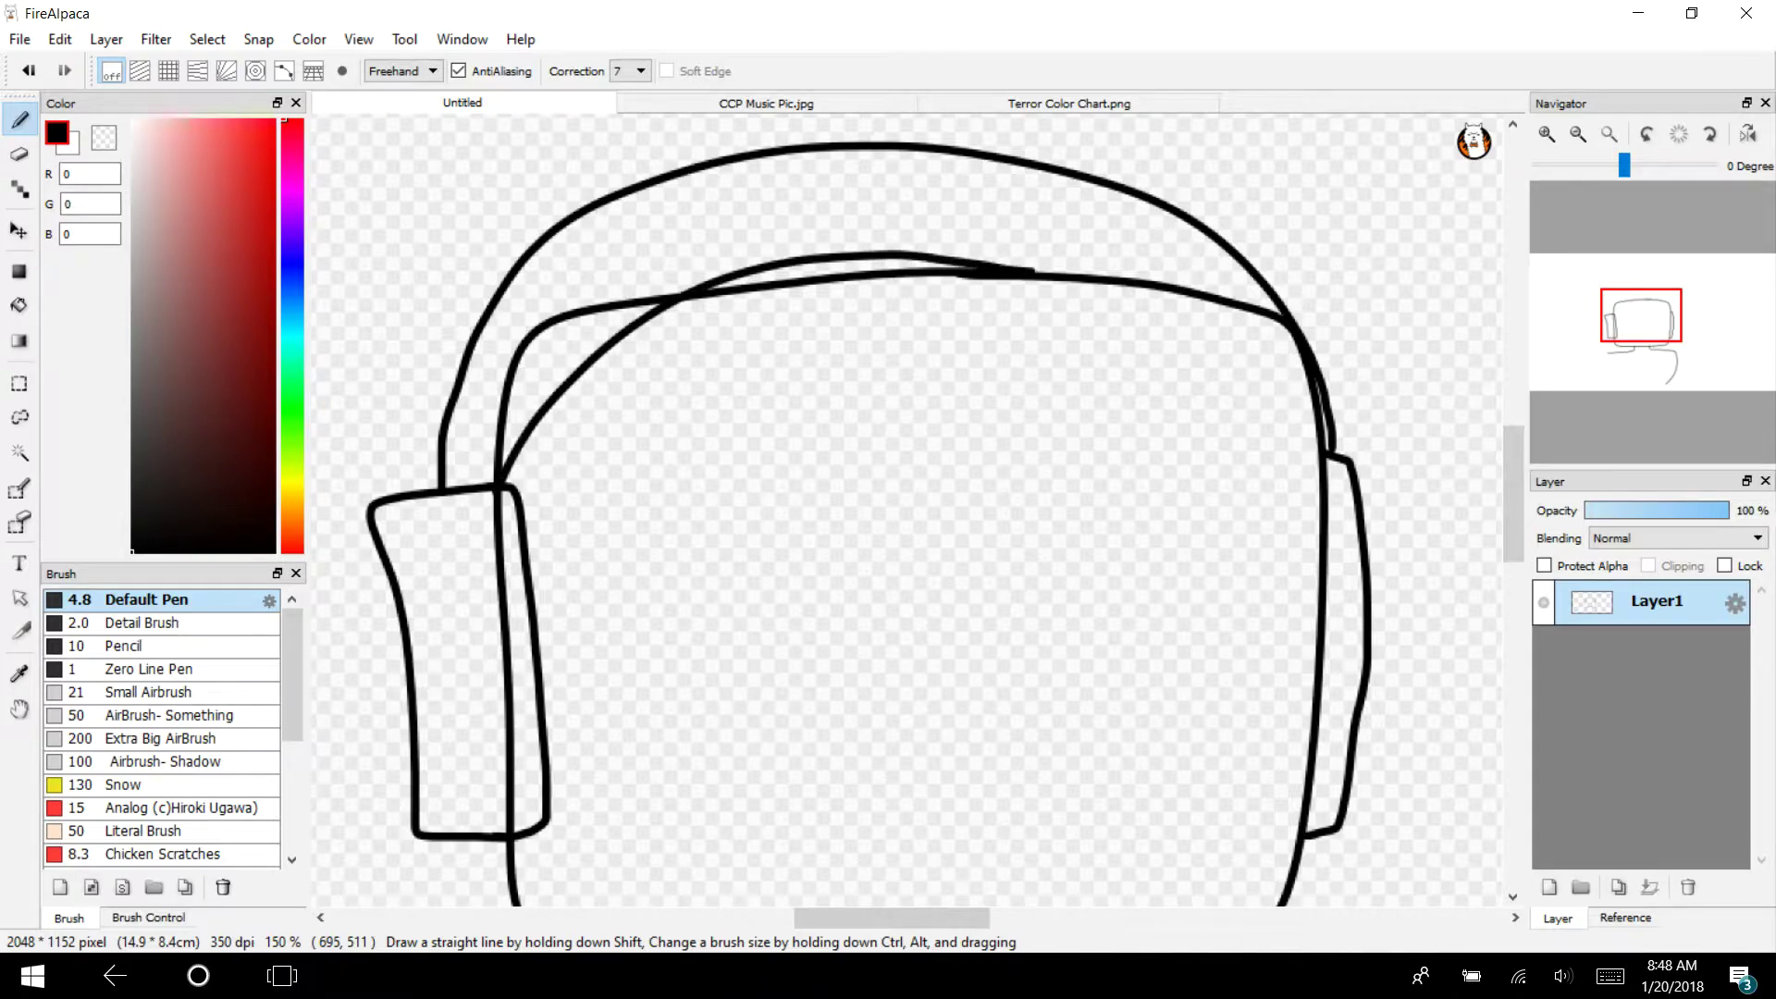
key(ctrl+z)
mouse_move(497, 483)
mouse_down()
mouse_move(688, 301)
mouse_move(818, 275)
mouse_up()
Erase the excess overlapping stroke where the headband's inner curve meets the top of the head
mouse_move(1625, 340)
mouse_down()
mouse_move(1643, 358)
mouse_move(1605, 328)
mouse_up()
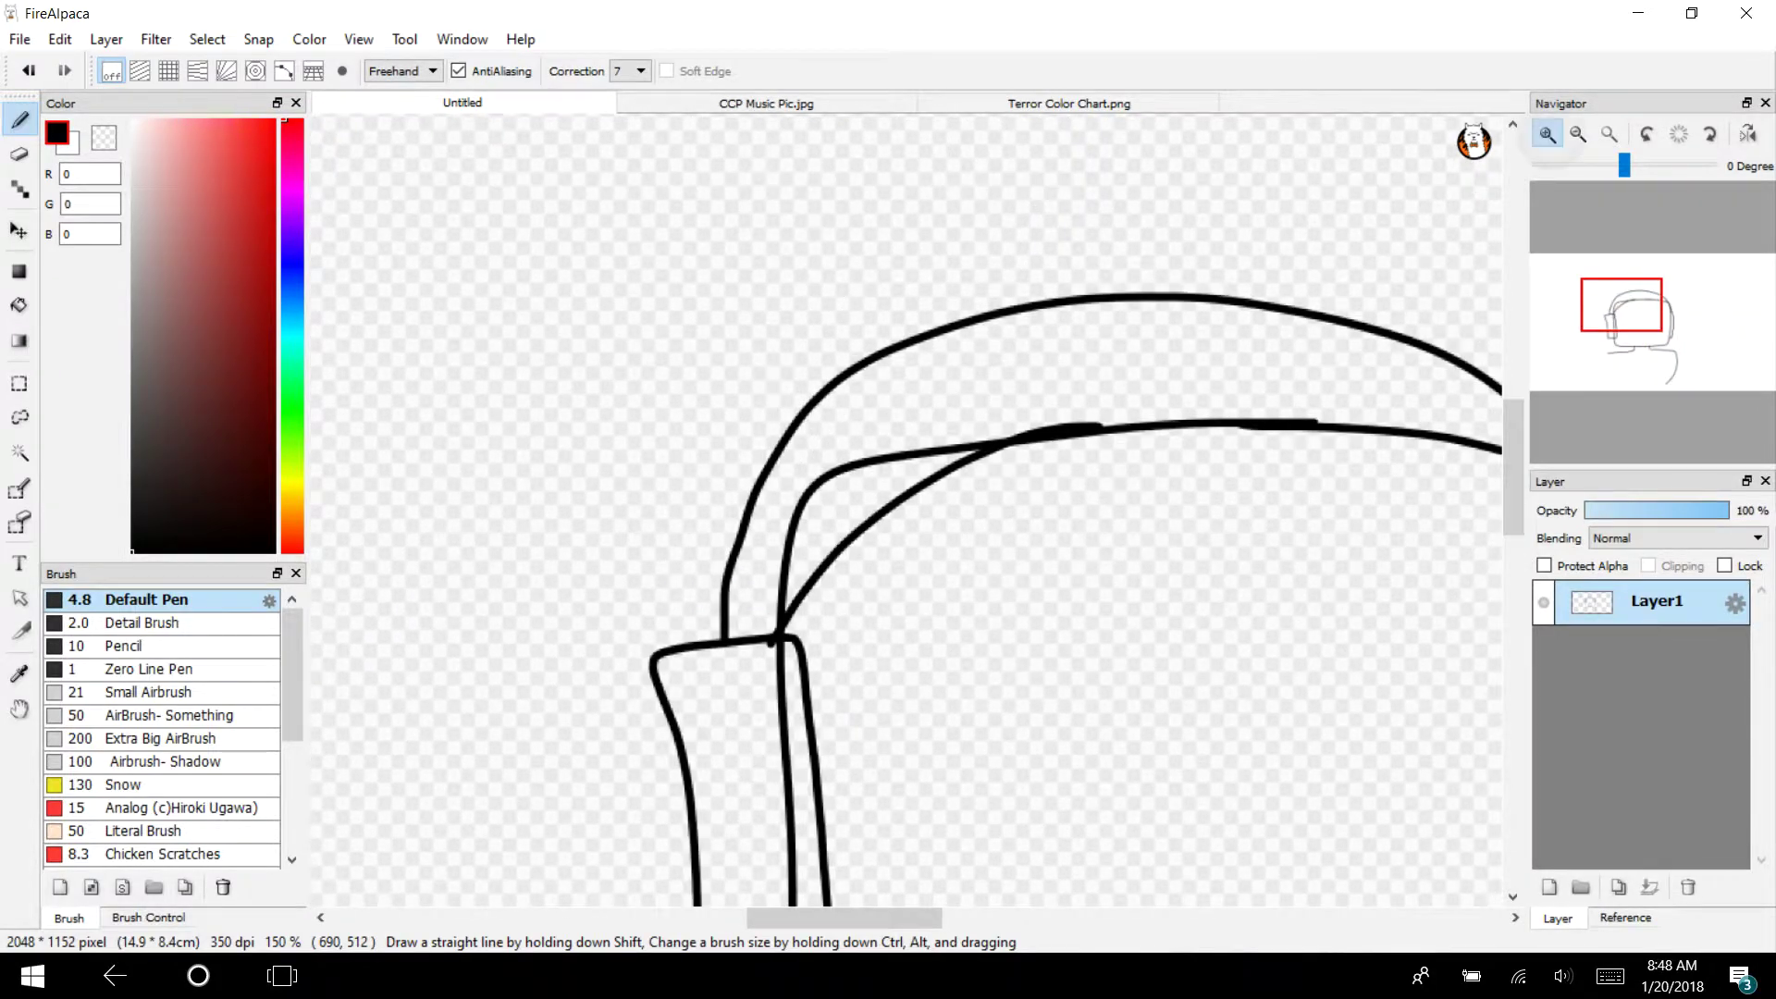
click(1546, 134)
key(e)
drag(1303, 312, 1073, 351)
drag(1252, 332, 936, 383)
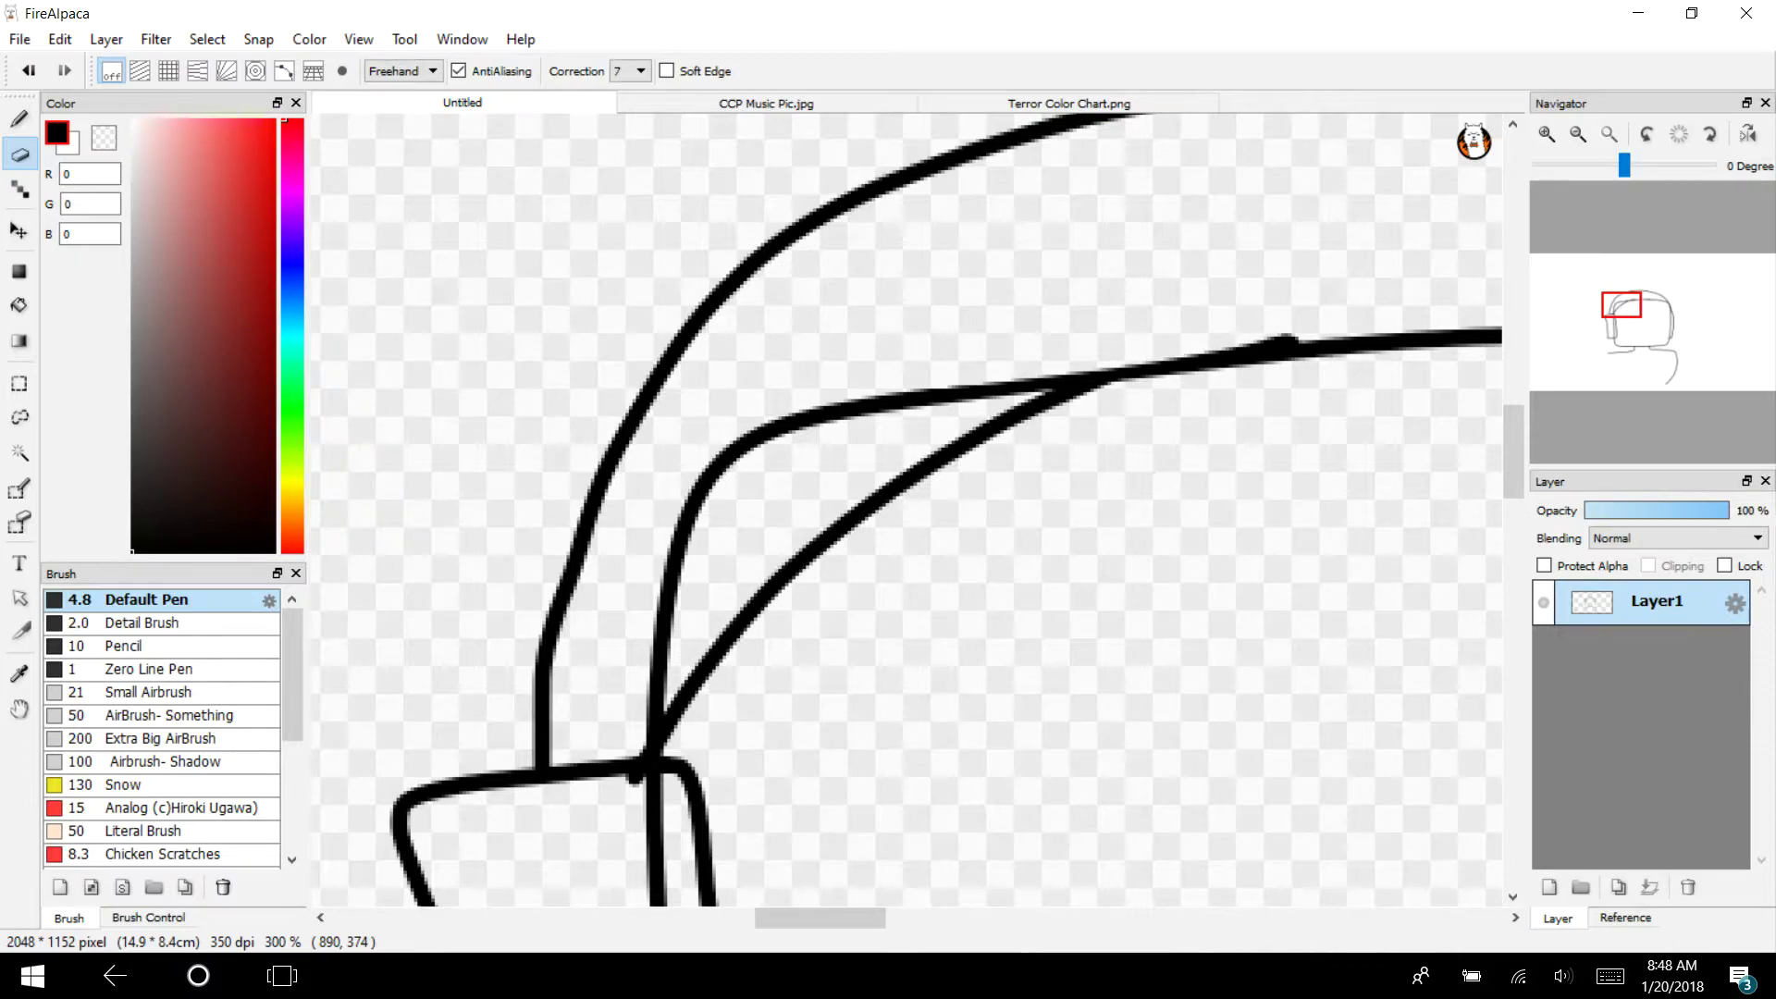
drag(1360, 341, 1226, 335)
click(28, 70)
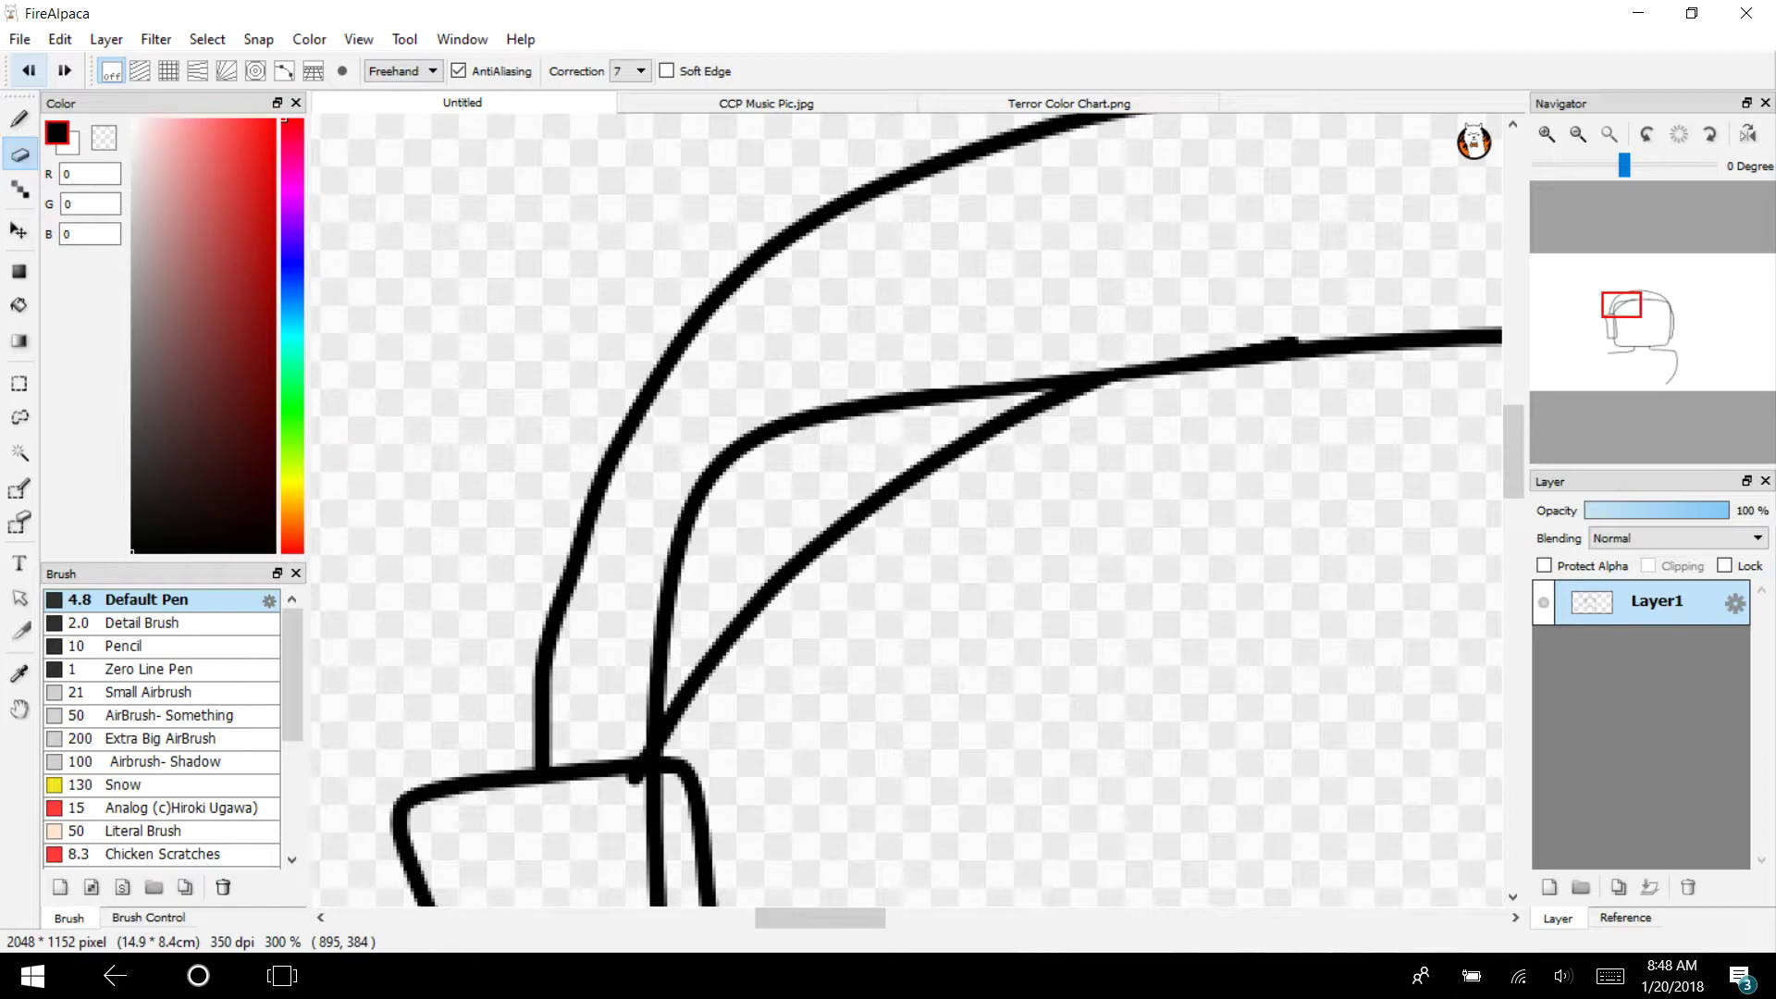
Erase the head outline showing through the left part of the headband and inside the left ear cup
mouse_move(1075, 348)
mouse_down()
mouse_move(946, 382)
mouse_move(743, 503)
mouse_move(783, 434)
mouse_move(658, 650)
mouse_move(679, 533)
mouse_move(644, 728)
mouse_up()
drag(1513, 452, 1513, 507)
mouse_move(653, 327)
mouse_down()
mouse_move(677, 862)
mouse_move(688, 685)
mouse_move(681, 910)
mouse_up()
drag(1513, 507, 1513, 539)
mouse_move(678, 589)
mouse_down()
mouse_move(694, 694)
mouse_move(673, 708)
mouse_move(668, 664)
mouse_move(681, 730)
mouse_up()
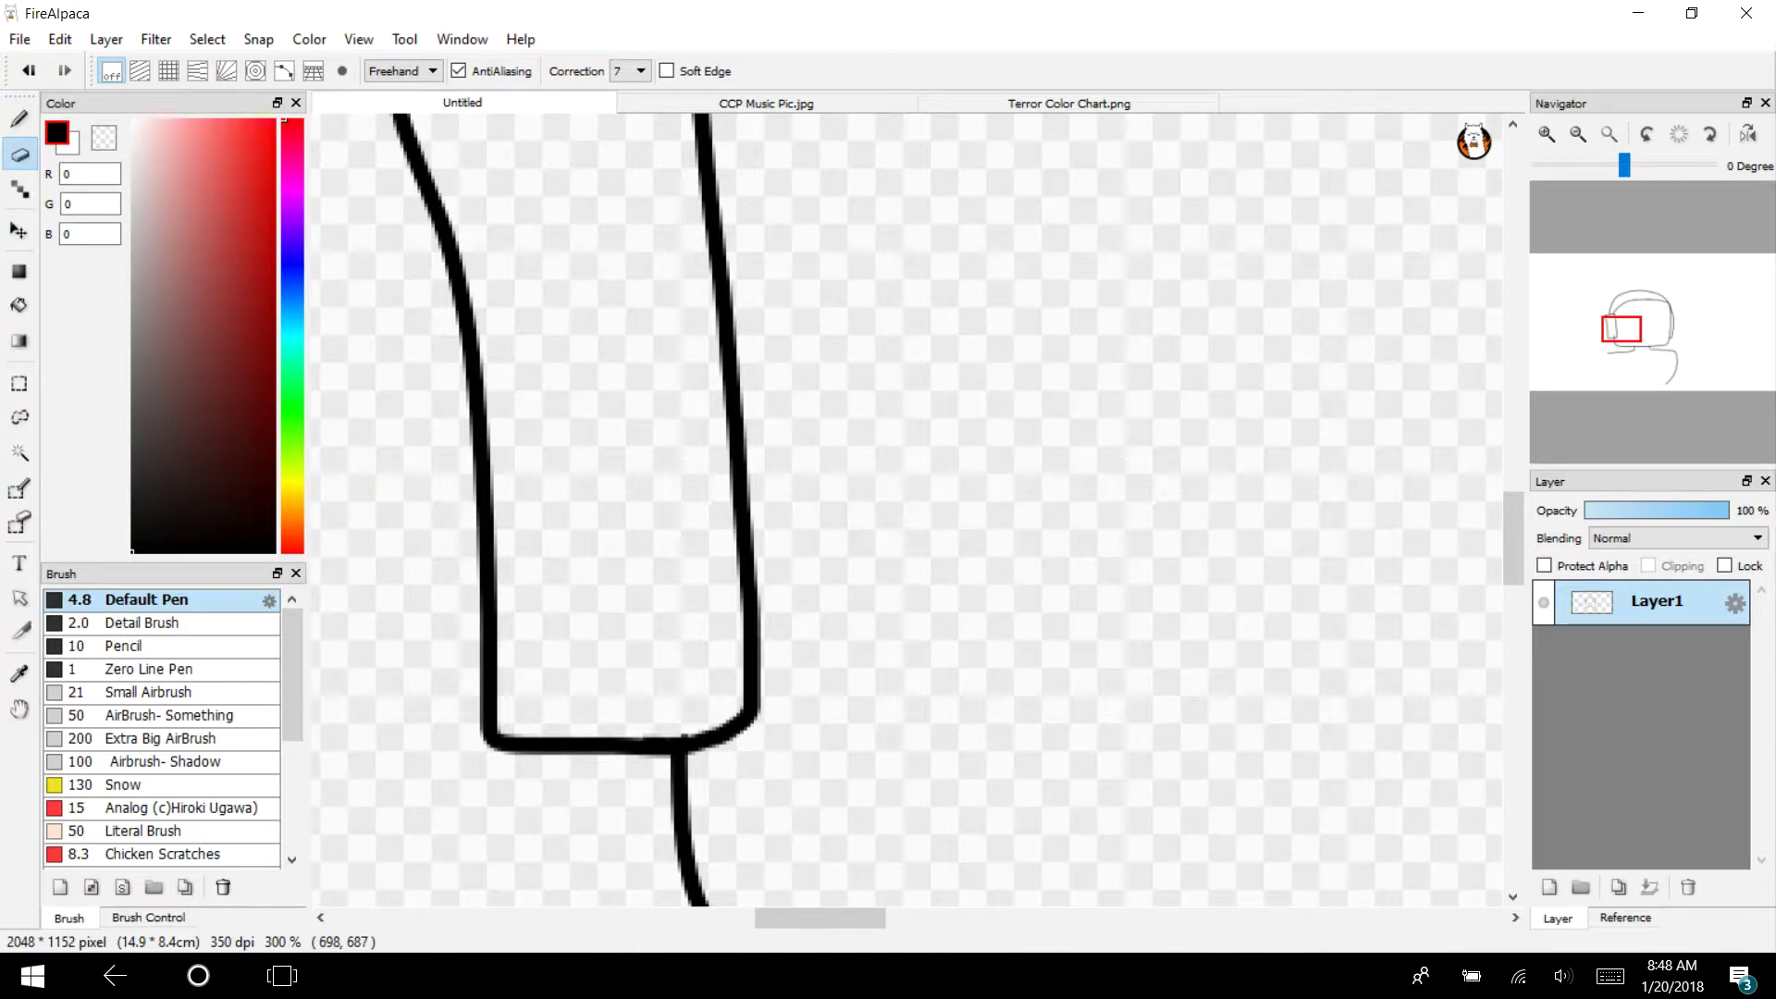
Draw the bent left arm with the pen, raised to the ear cup and with its lower edge running toward the chest
click(1577, 134)
click(1577, 134)
mouse_move(1627, 349)
mouse_down()
mouse_move(1664, 340)
mouse_move(1660, 314)
mouse_move(1617, 346)
mouse_up()
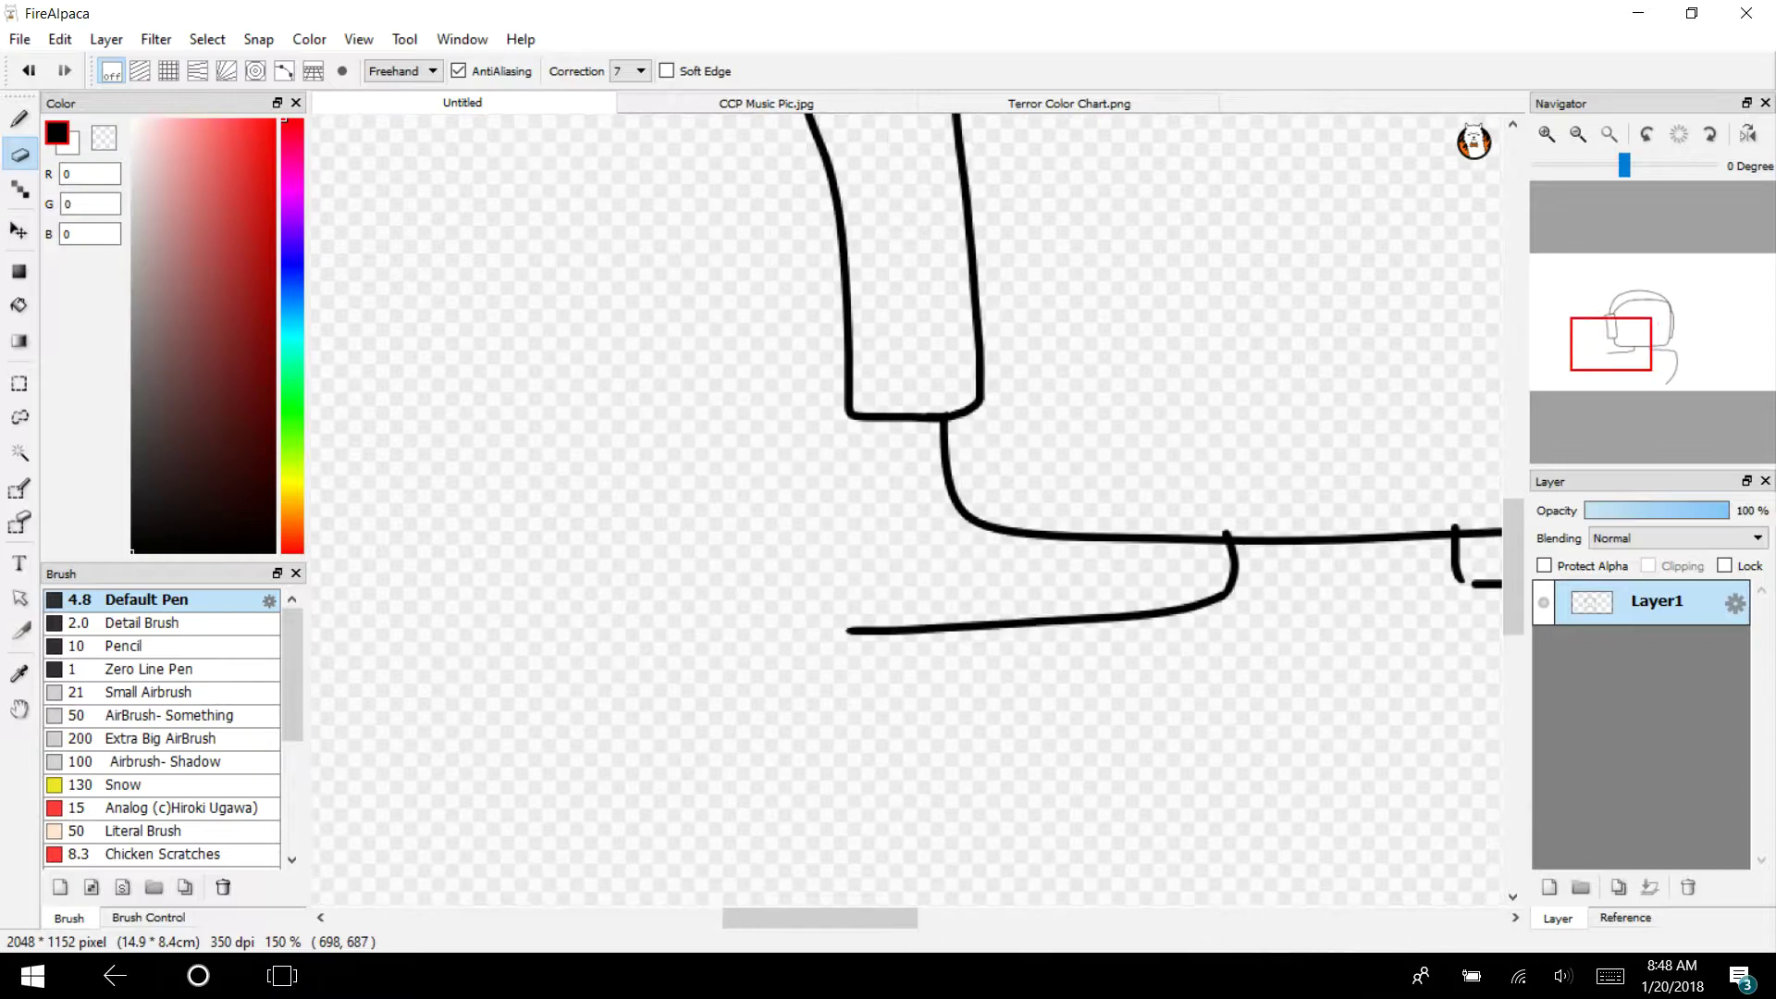
key(b)
mouse_move(831, 659)
mouse_down()
mouse_move(920, 324)
mouse_move(729, 341)
mouse_move(636, 710)
mouse_move(1058, 836)
mouse_move(1152, 838)
mouse_up()
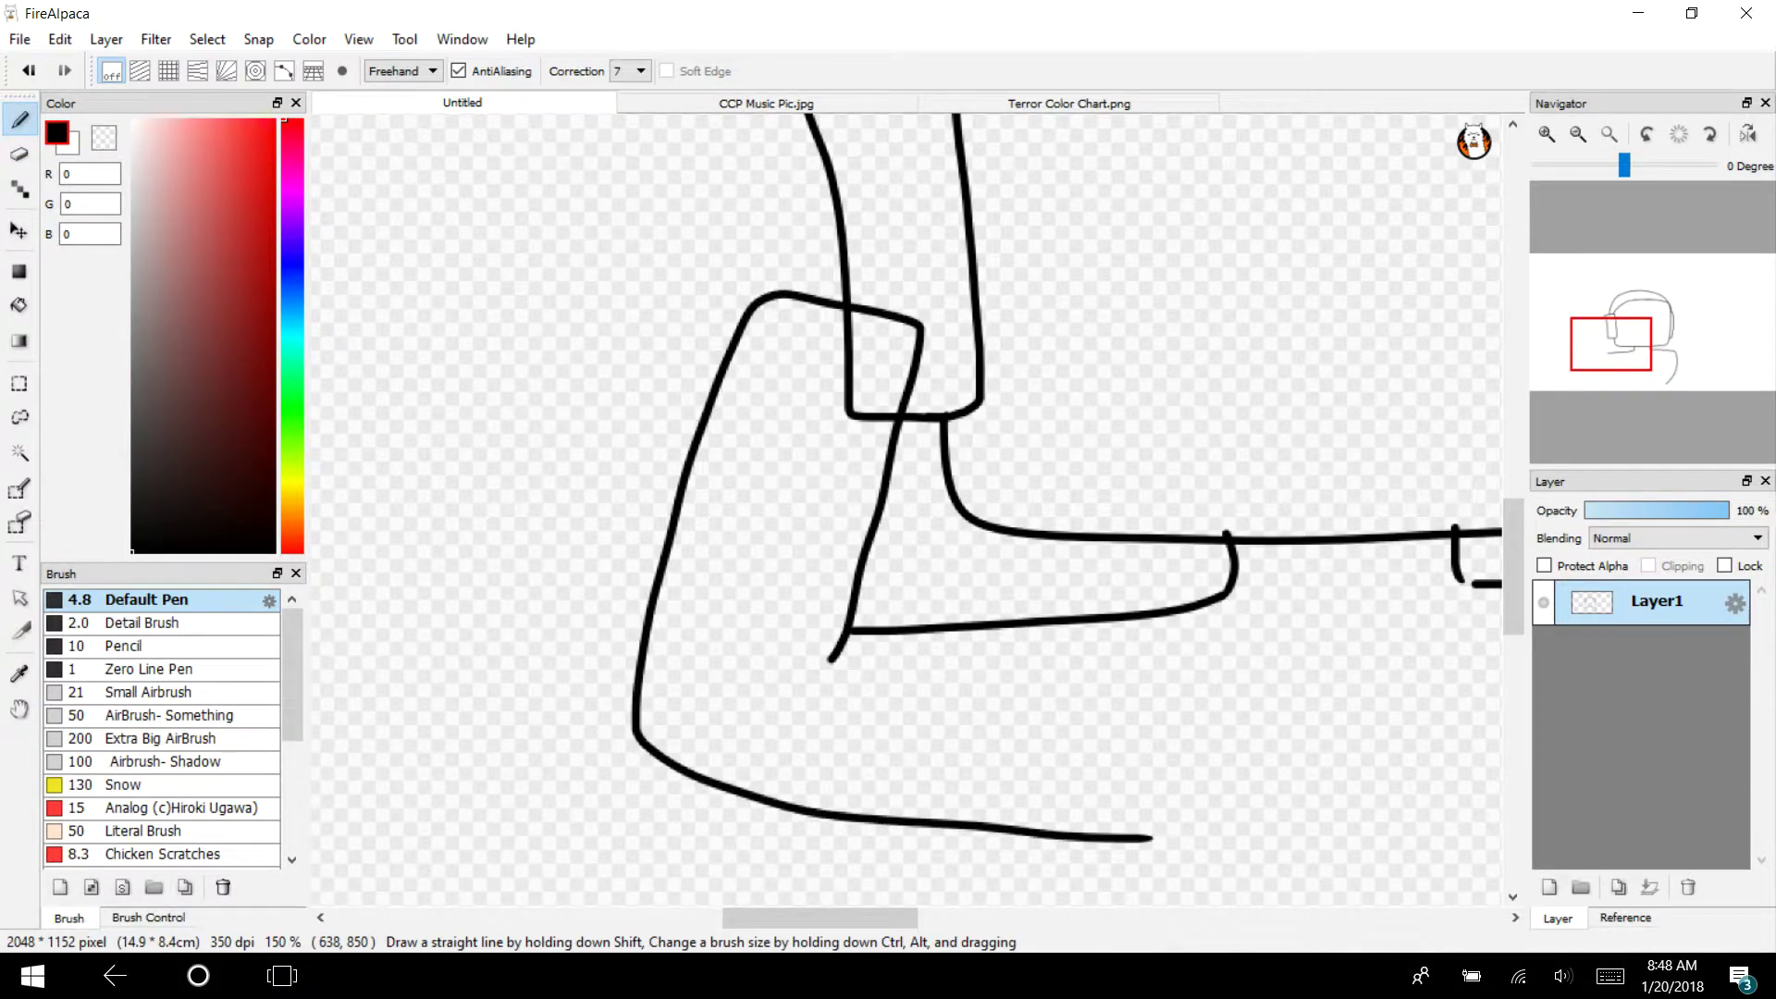
Draw the right arm's inner line, a short line across the chest, and the left and right sides of the torso
drag(1628, 372, 1667, 394)
drag(904, 502, 1073, 511)
drag(1097, 431, 955, 726)
mouse_move(1649, 381)
mouse_down()
mouse_move(1647, 397)
mouse_move(1632, 382)
mouse_up()
drag(862, 357, 860, 708)
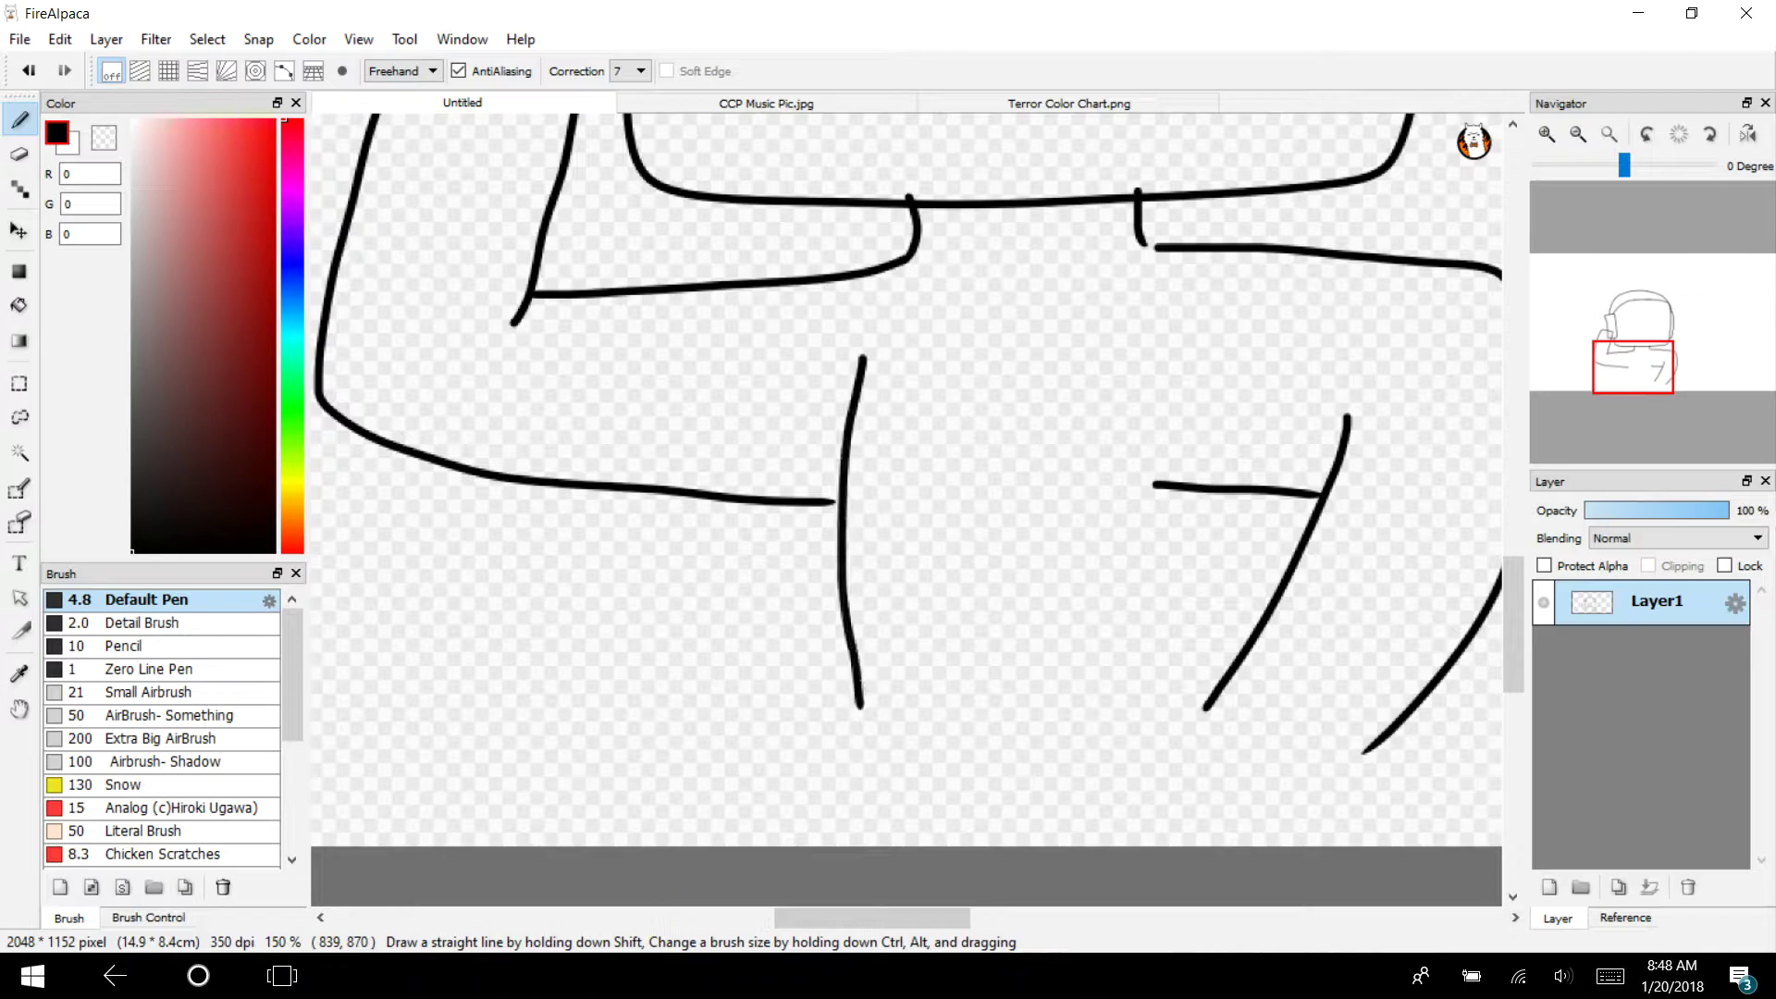
drag(1175, 483, 1192, 688)
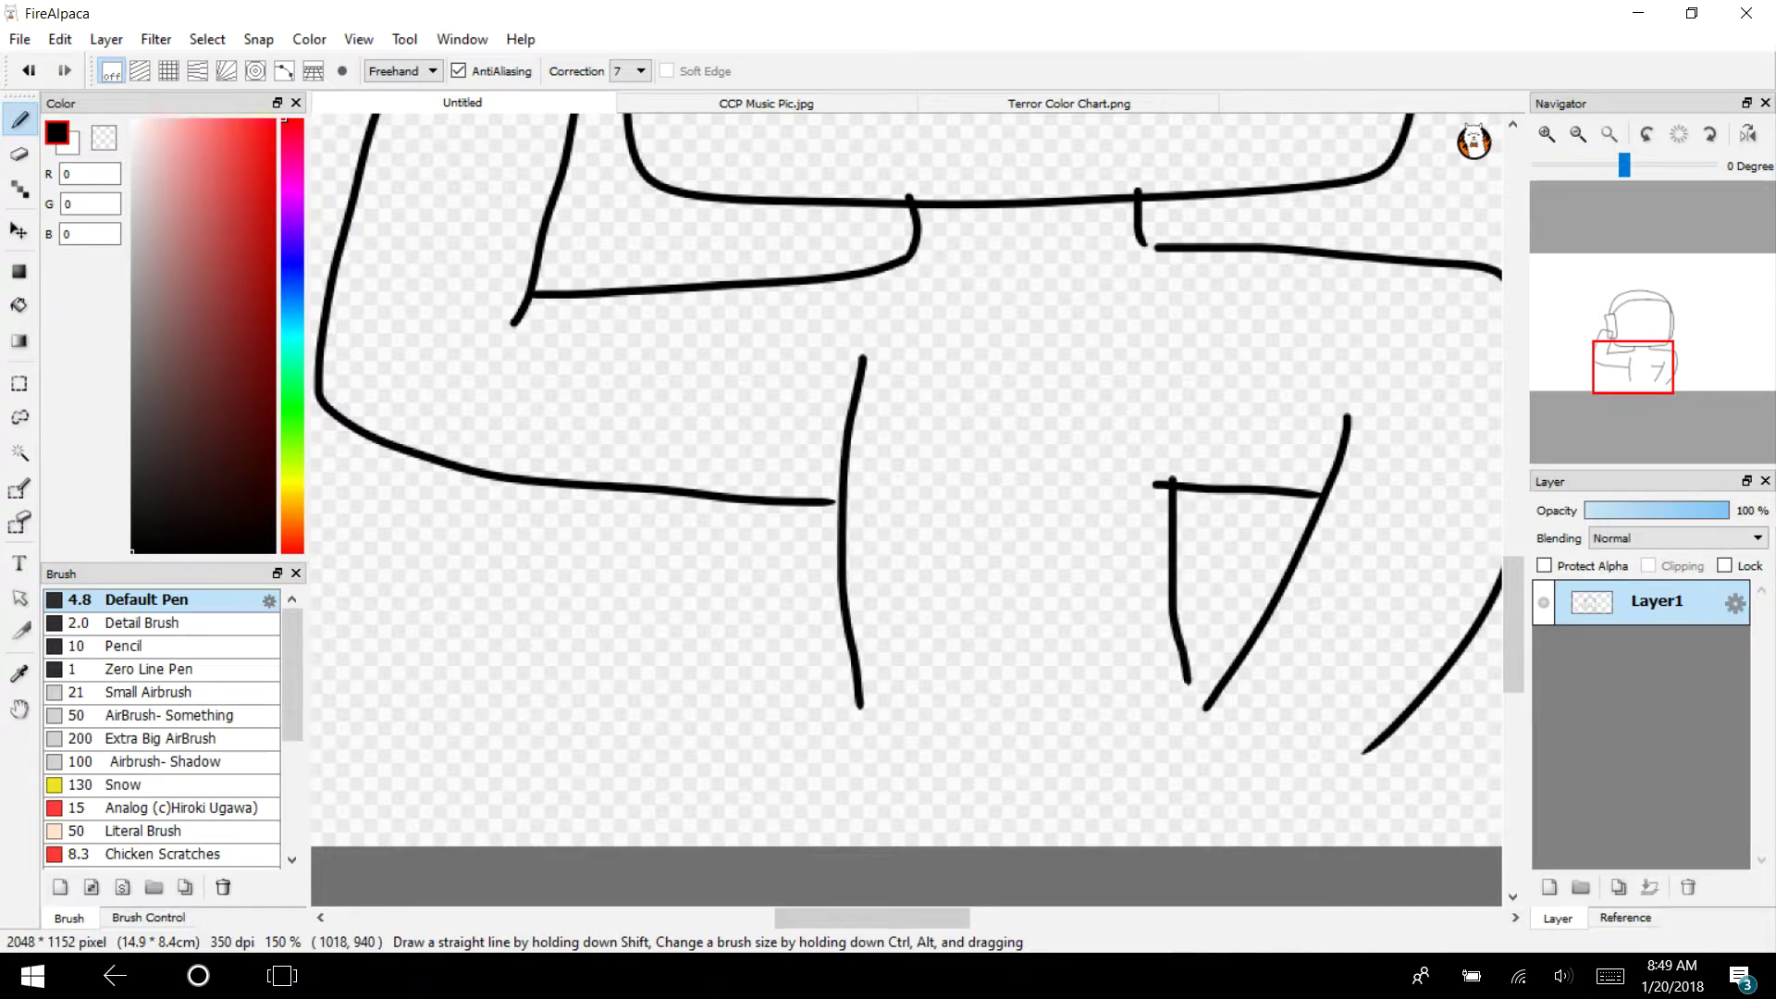
Draw a tabletop edge across the lower torso and continue its outline beyond the right arm to the canvas bottom
drag(1679, 399, 1635, 372)
click(106, 39)
key(Escape)
drag(1243, 502, 311, 526)
drag(1595, 383, 1627, 392)
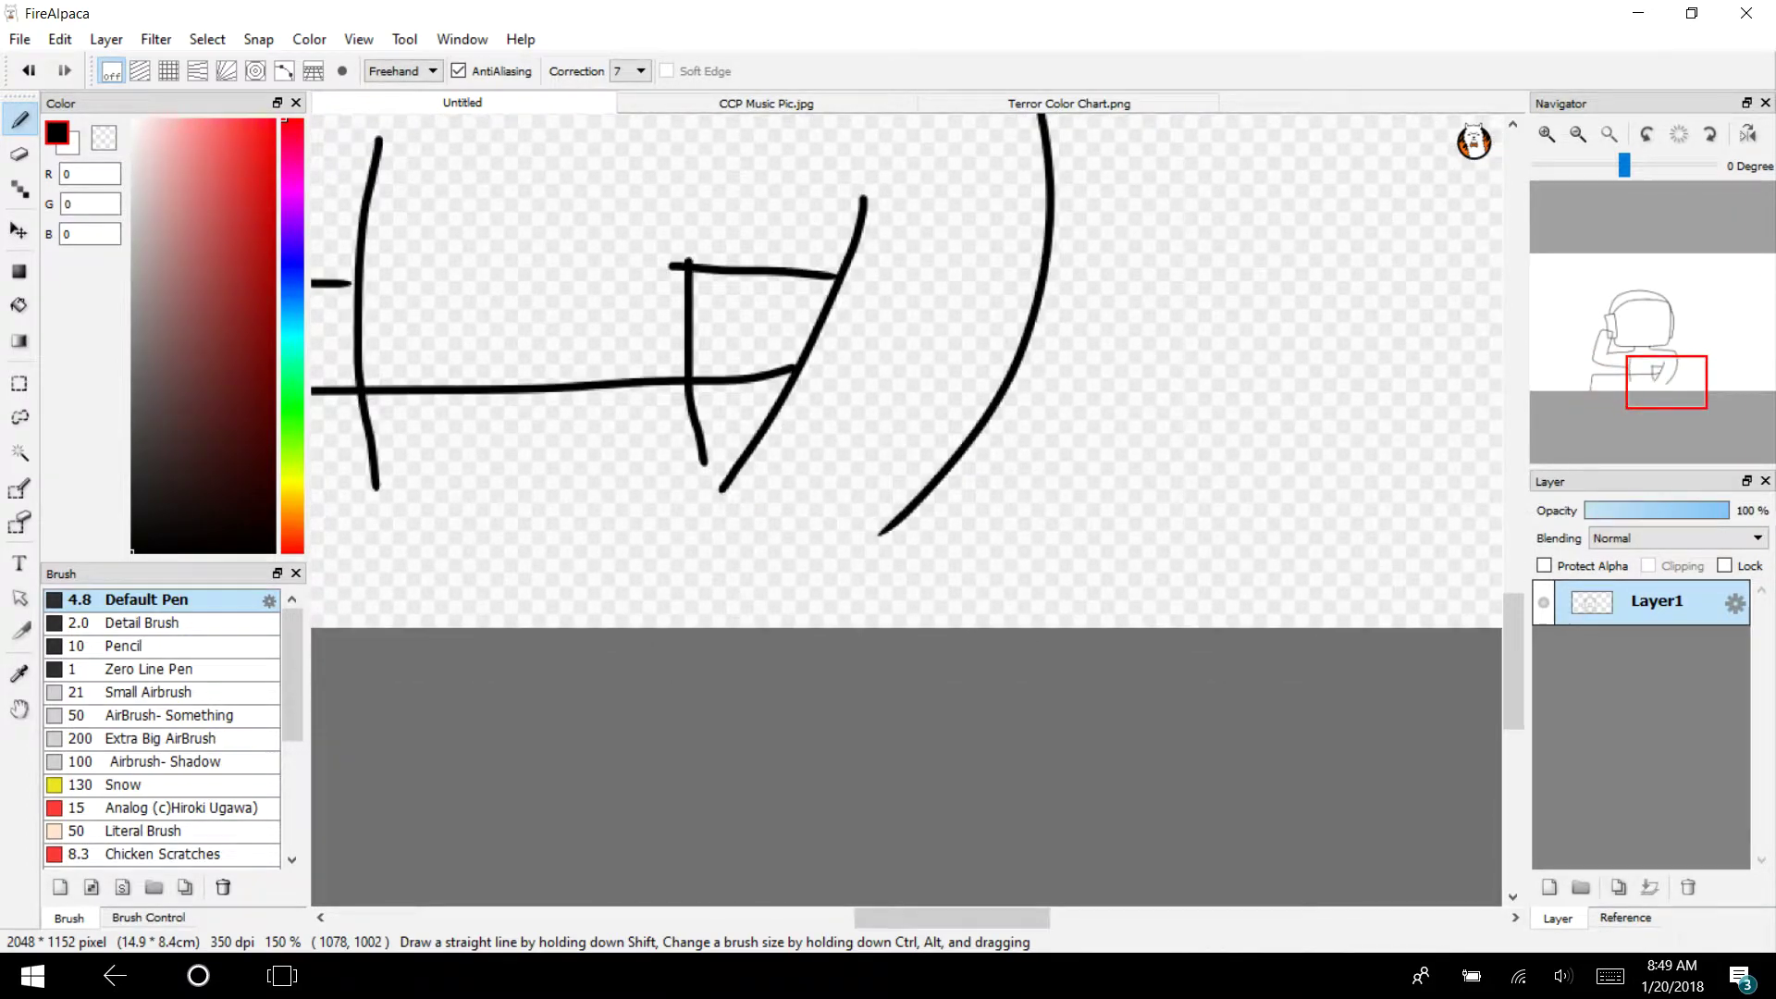
mouse_move(1015, 365)
mouse_down()
mouse_move(1167, 357)
mouse_move(1373, 627)
mouse_up()
Erase the parts of both torso side lines that extend below the tabletop edge
mouse_move(1660, 393)
mouse_down()
mouse_move(1689, 397)
mouse_move(1729, 349)
mouse_move(1713, 327)
mouse_move(1663, 363)
mouse_move(1599, 354)
mouse_move(1639, 378)
mouse_up()
click(1546, 133)
click(1546, 134)
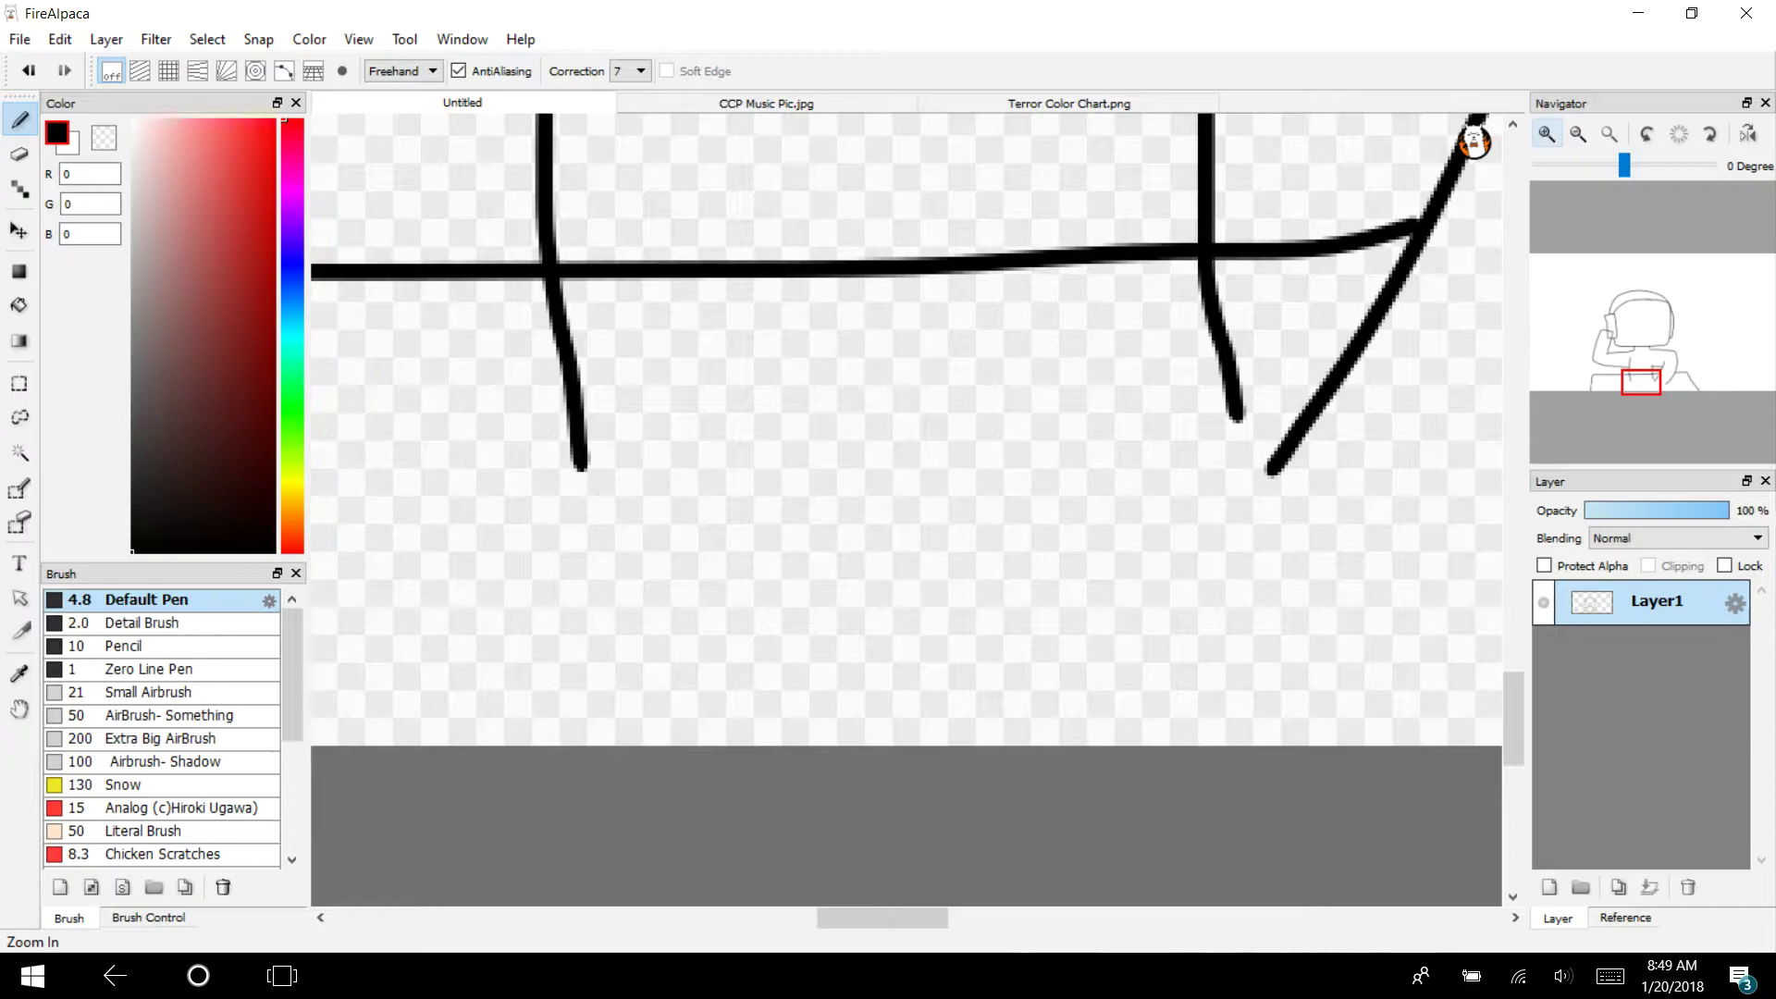
click(18, 153)
drag(551, 279, 582, 470)
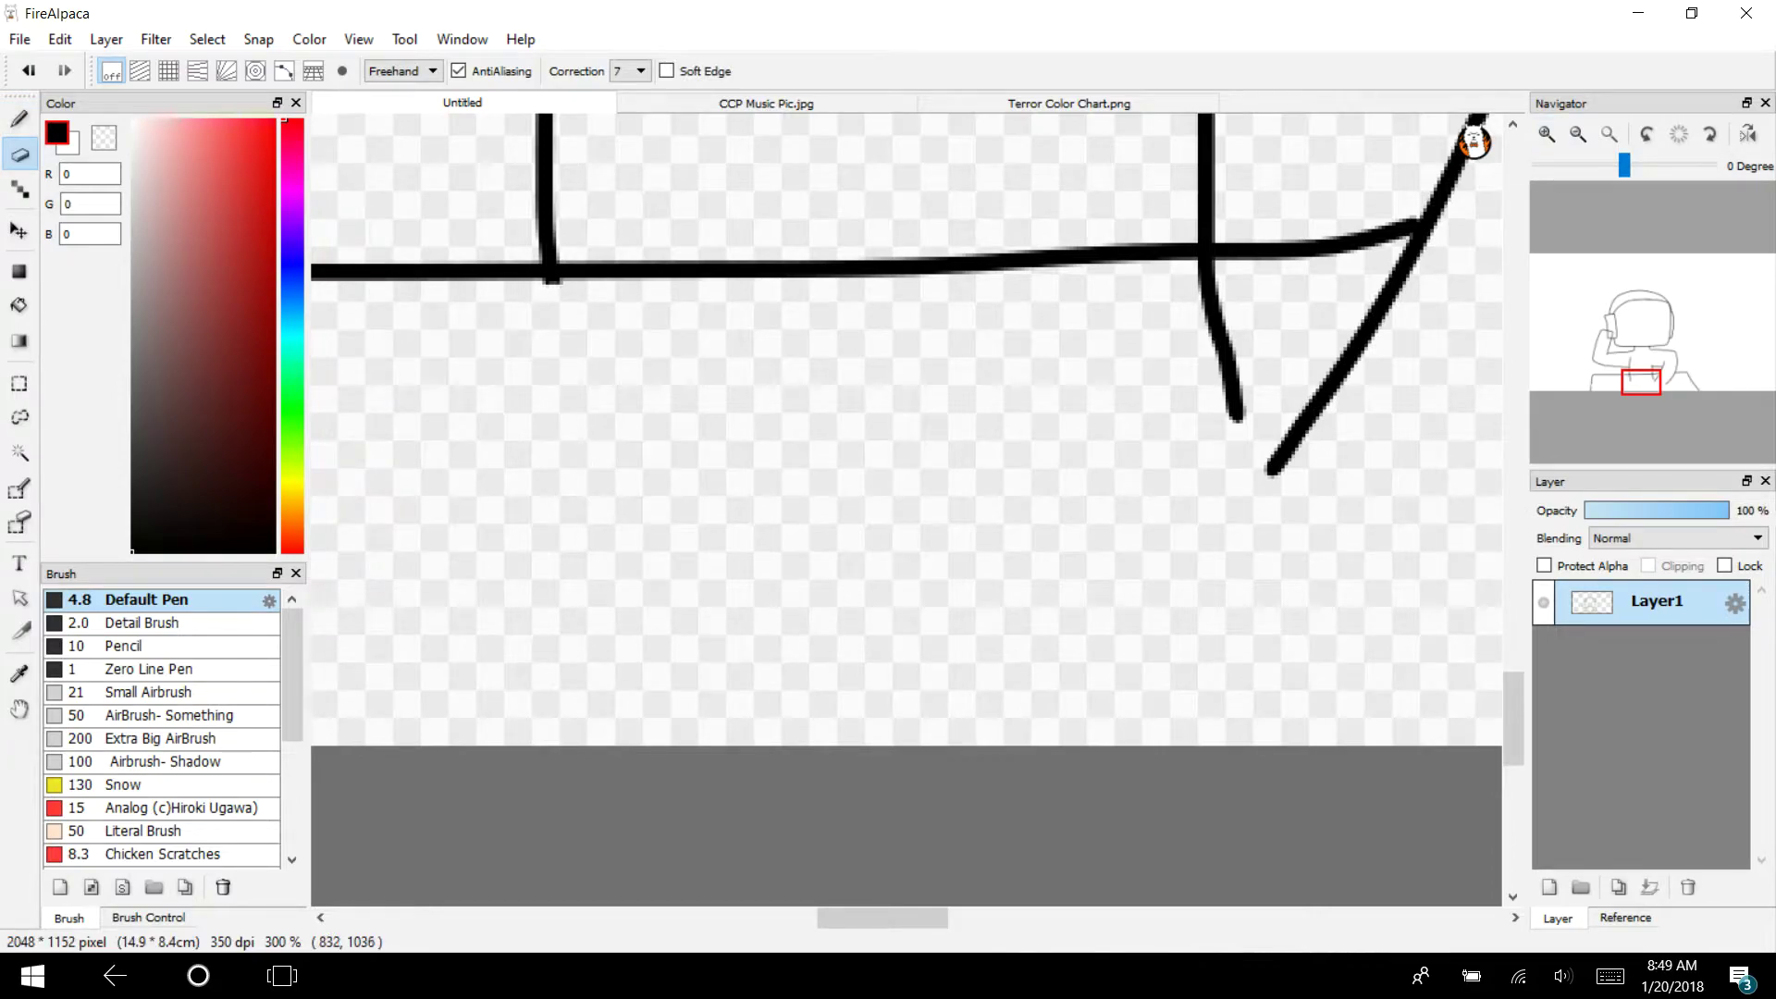
mouse_move(1235, 416)
mouse_down()
mouse_move(1260, 324)
mouse_move(1153, 336)
mouse_move(1202, 286)
mouse_move(1164, 287)
mouse_up()
Erase the left ear cup's outline where it shows through the raised hand
click(1576, 133)
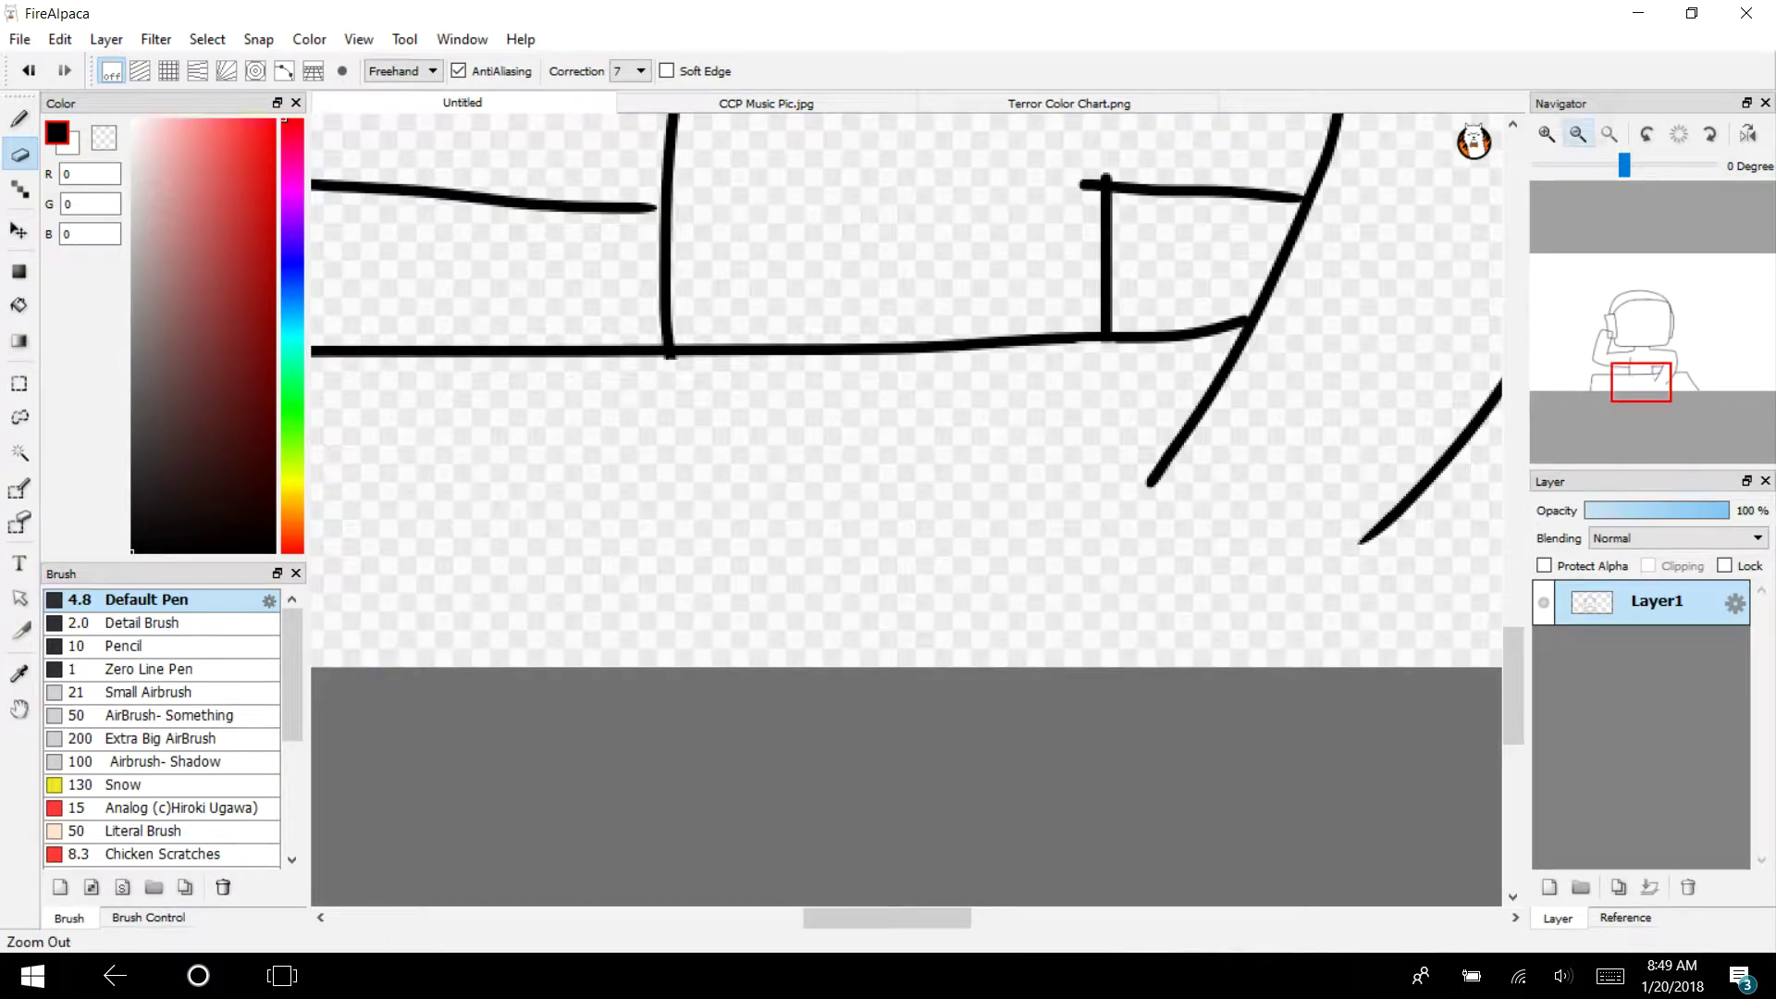
click(1577, 133)
drag(1654, 368, 1607, 343)
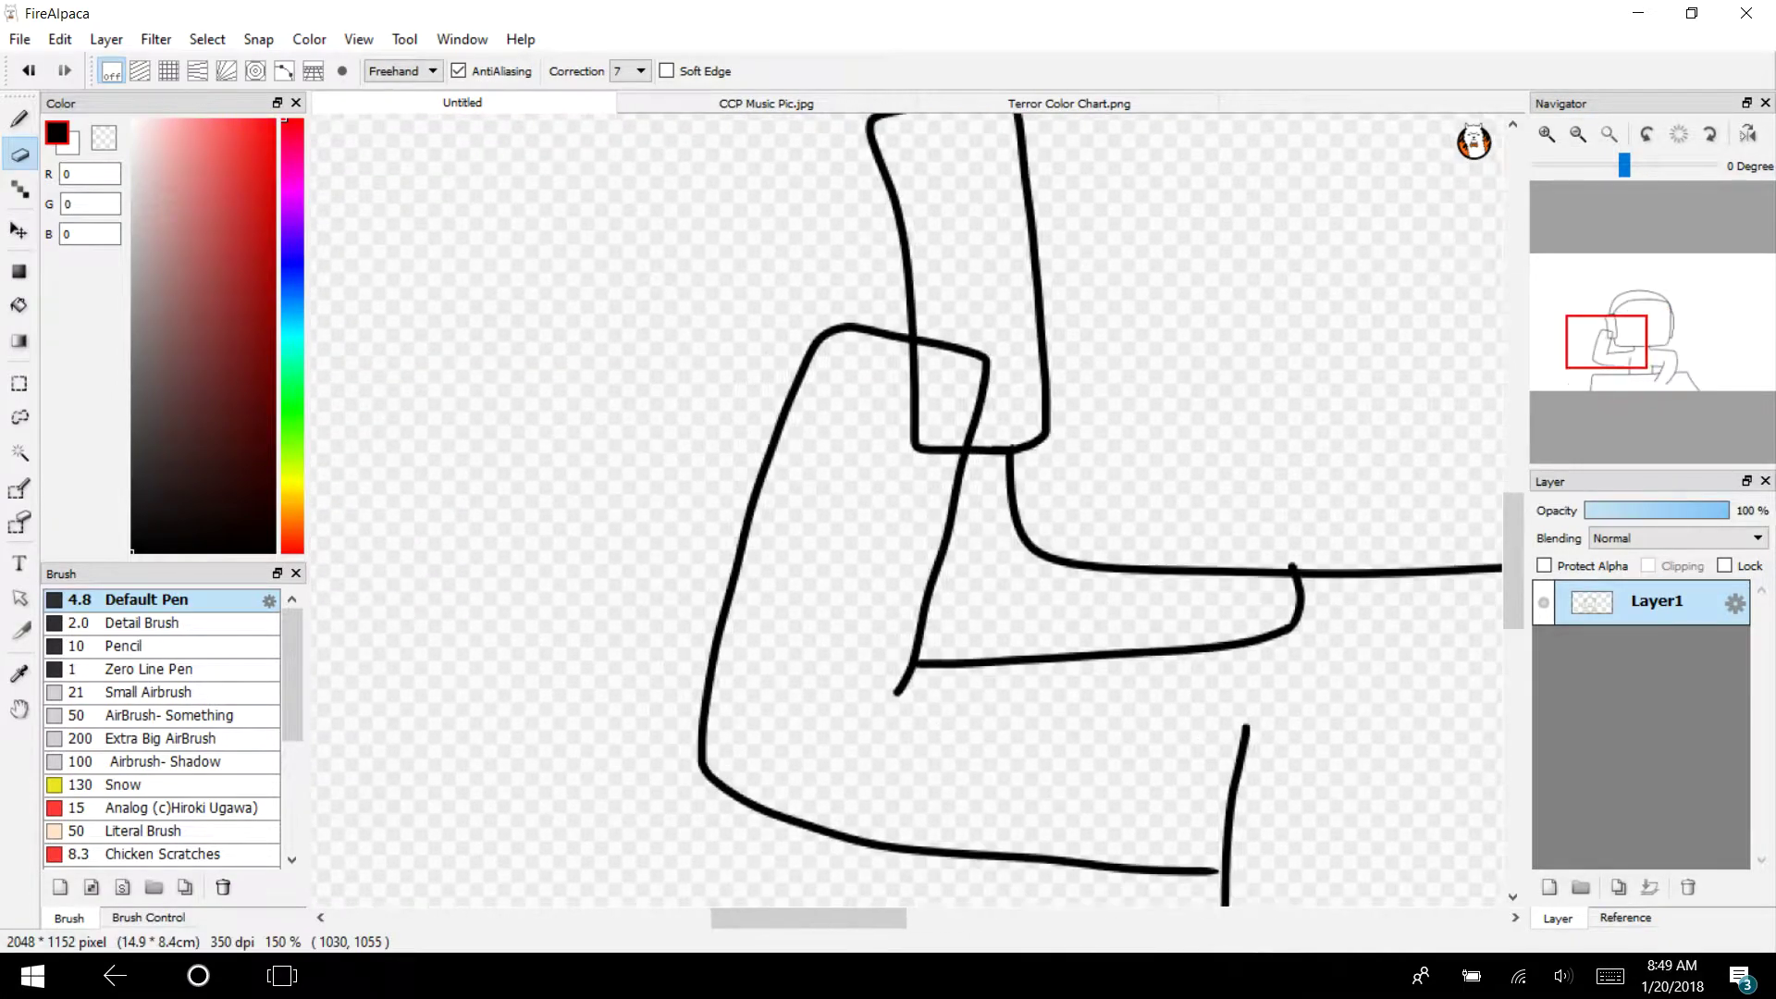
click(1546, 134)
mouse_move(950, 403)
mouse_down()
mouse_move(969, 421)
mouse_move(924, 425)
mouse_move(923, 317)
mouse_move(875, 290)
mouse_up()
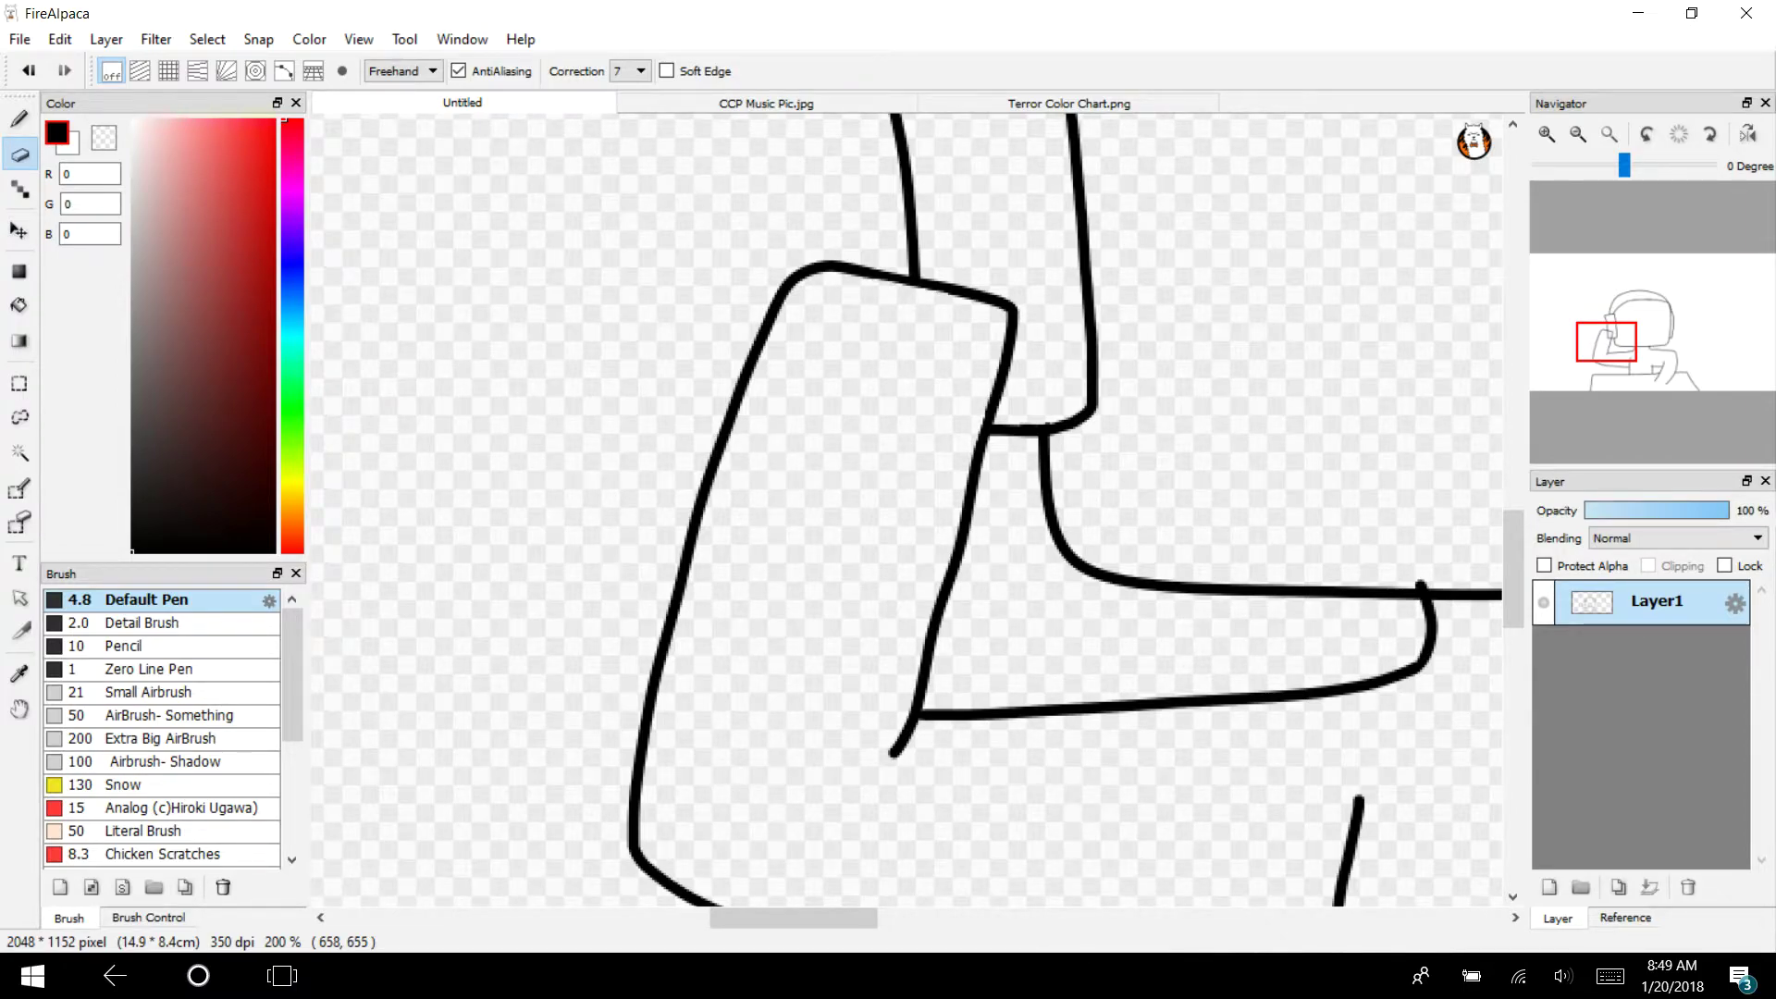
Draw a hood collar under the chin with the pen: two crossing curved flaps with small box shapes at the neck, using CCP Music Pic.jpg as reference
click(1578, 134)
mouse_move(1636, 349)
mouse_down()
mouse_move(1656, 358)
mouse_move(1630, 342)
mouse_move(1641, 354)
mouse_move(1629, 311)
mouse_move(1631, 350)
mouse_up()
click(805, 103)
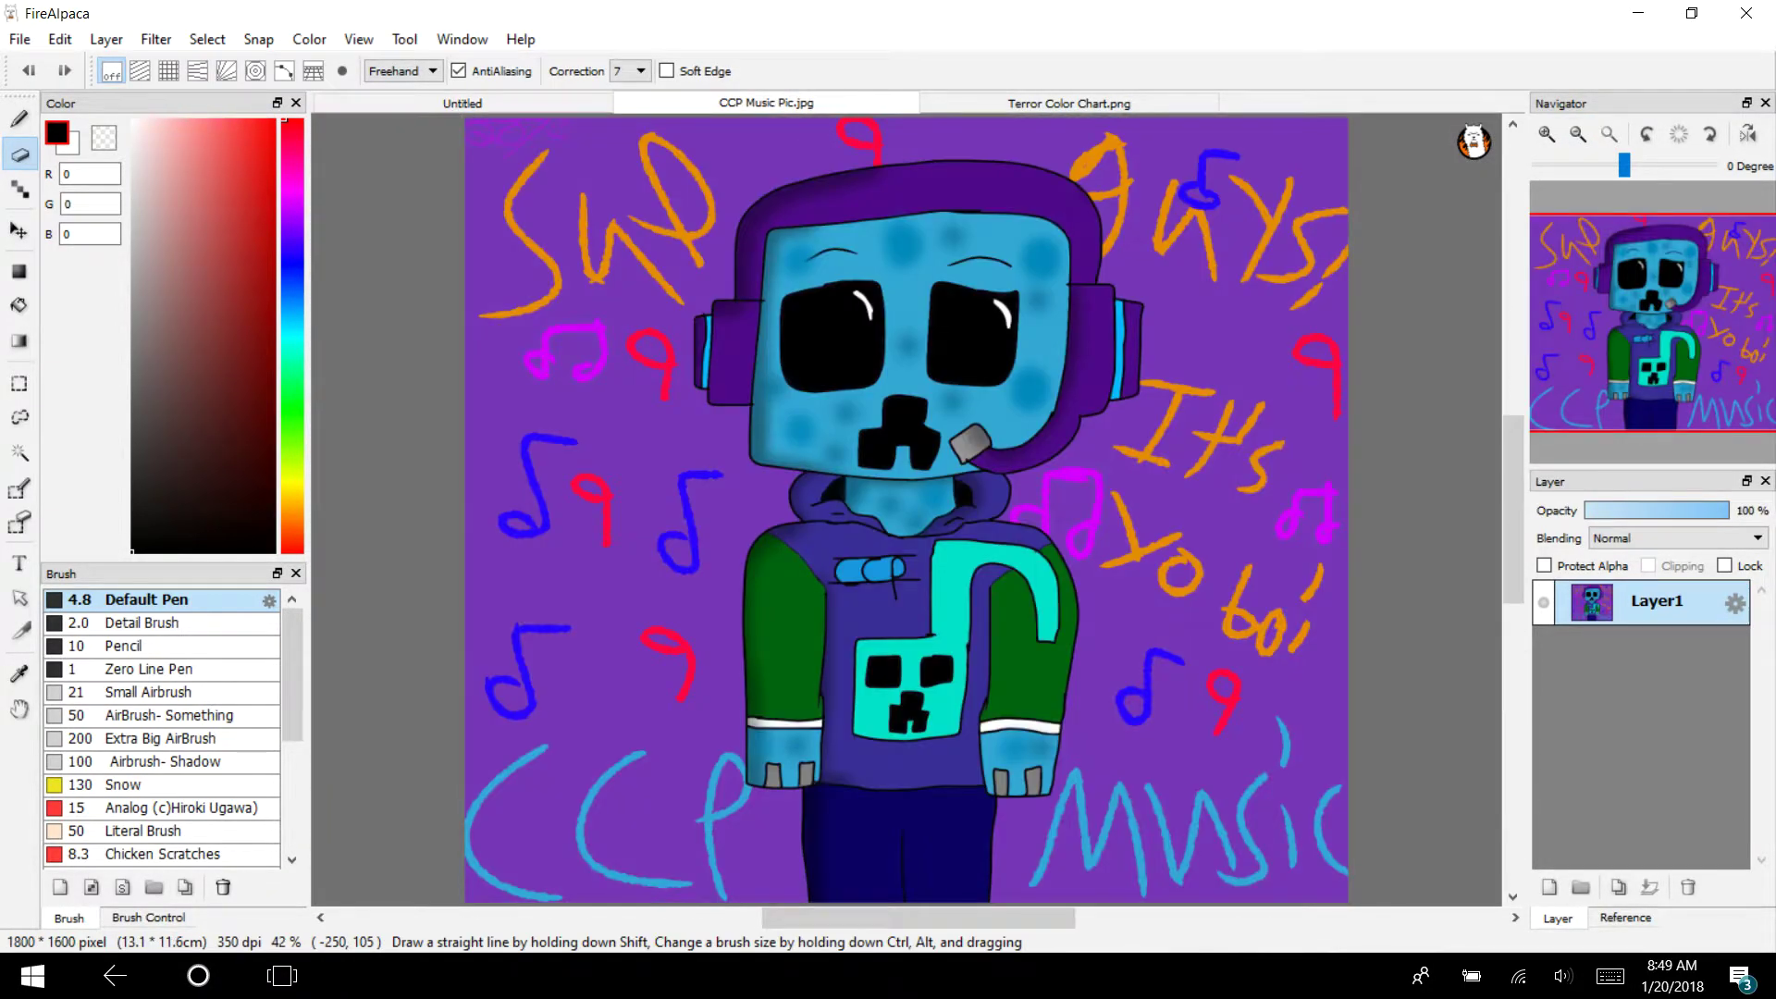
click(531, 103)
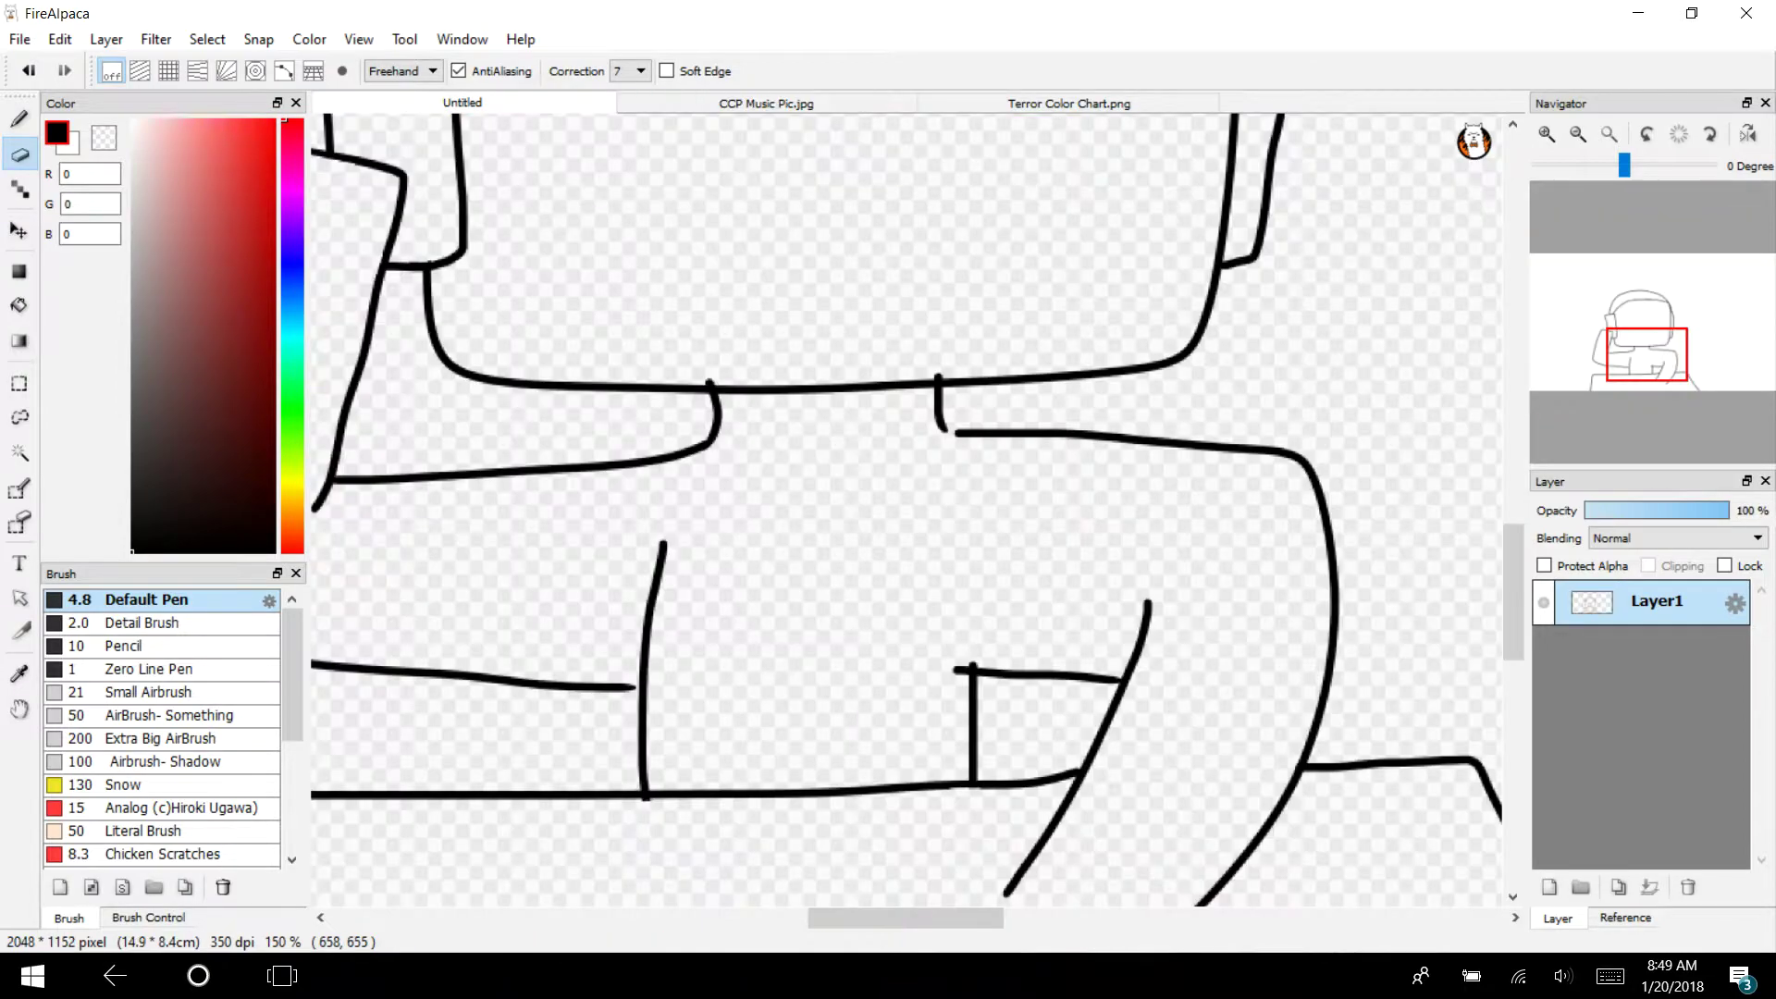
click(19, 119)
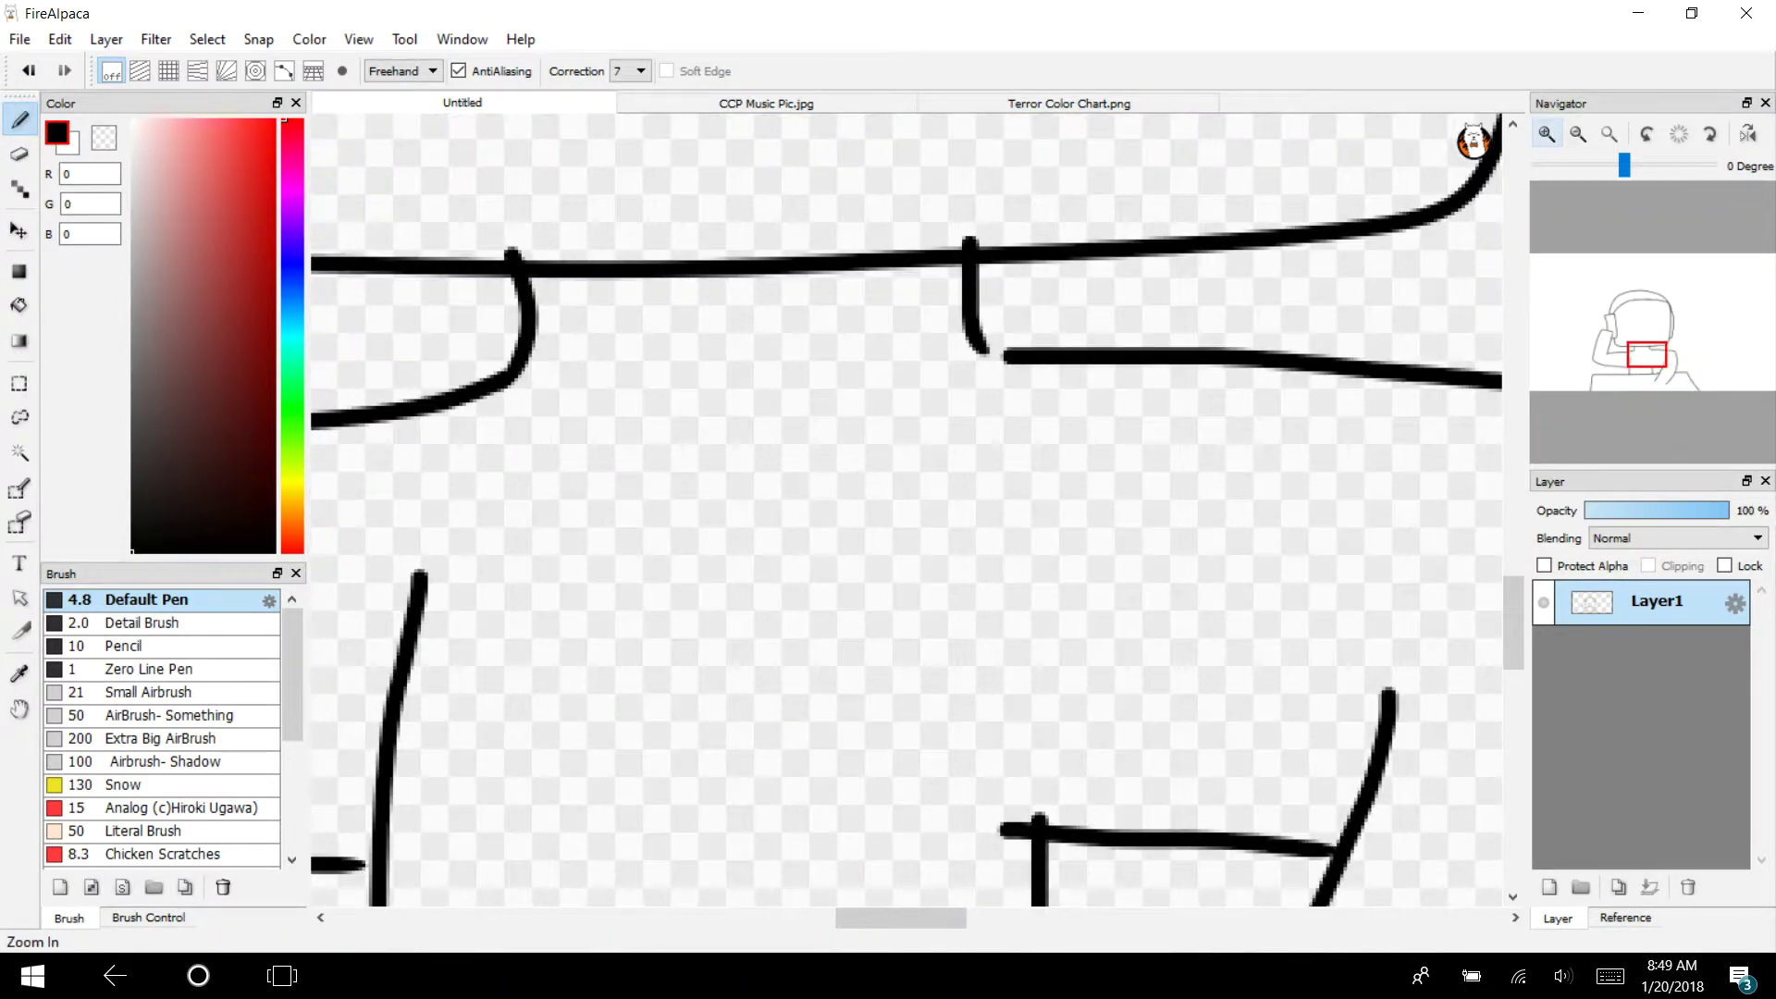
drag(836, 375, 1054, 301)
drag(849, 398, 1152, 346)
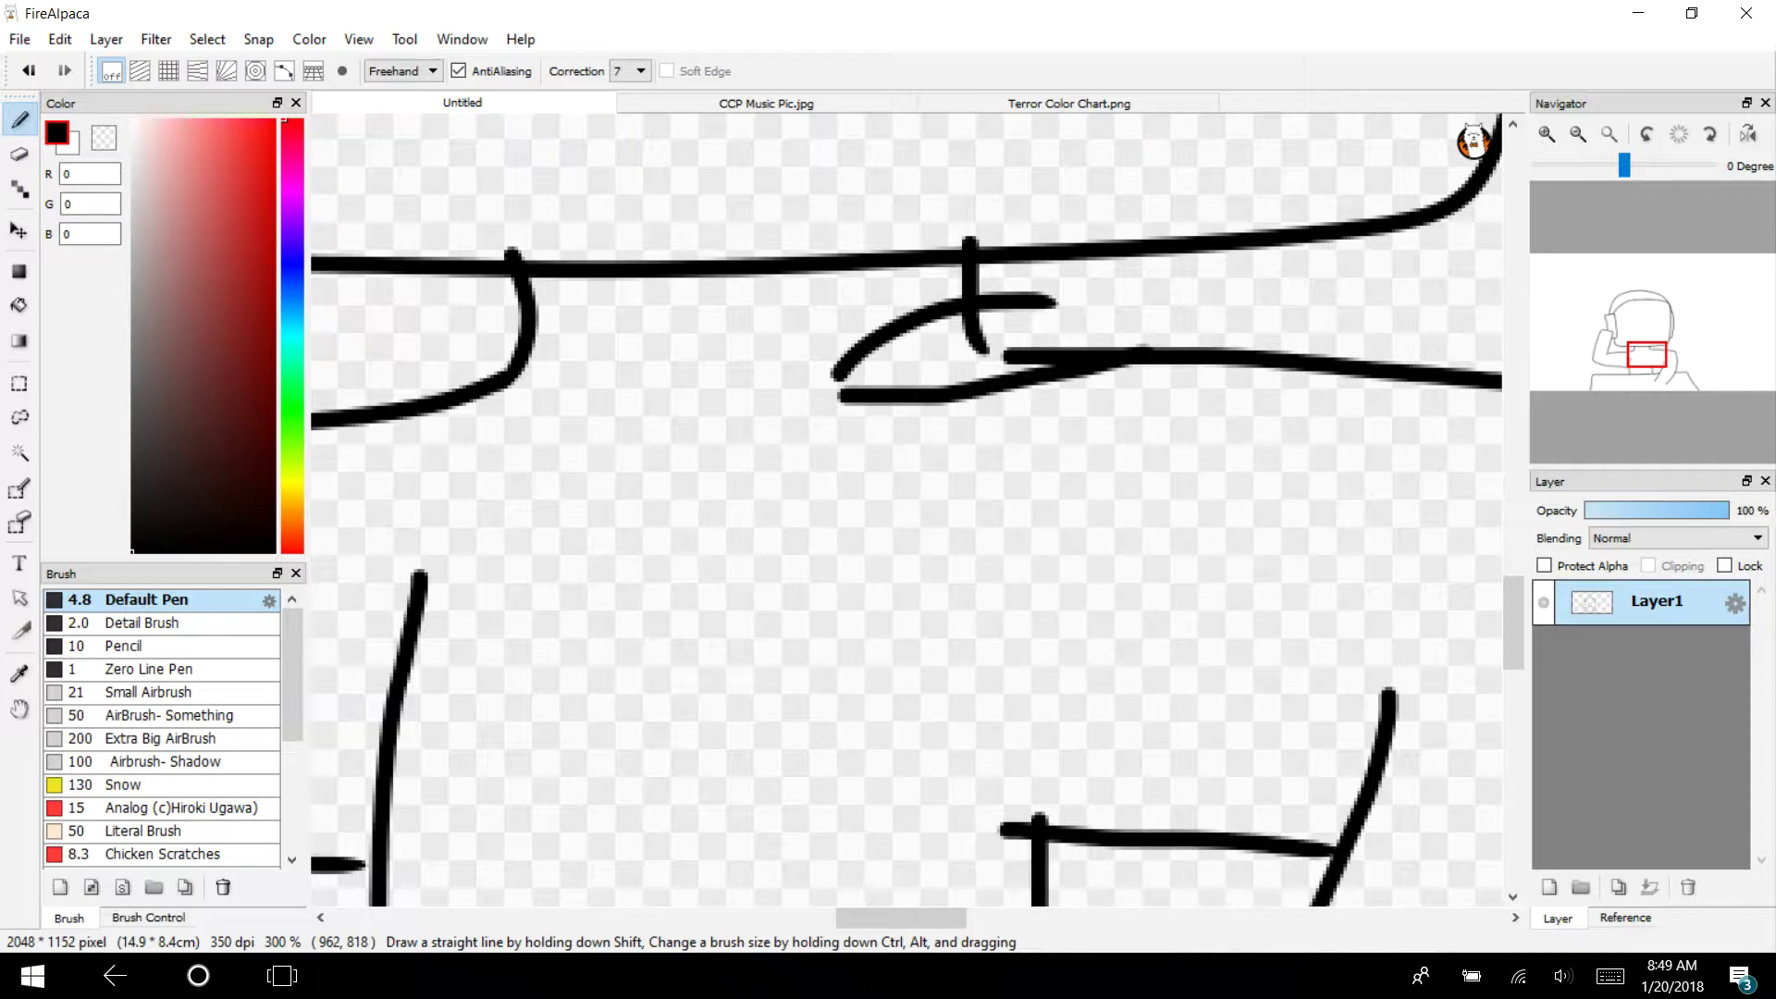
key(ctrl+z)
mouse_move(837, 375)
mouse_down()
mouse_move(818, 421)
mouse_move(1019, 406)
mouse_move(1132, 348)
mouse_move(1117, 256)
mouse_up()
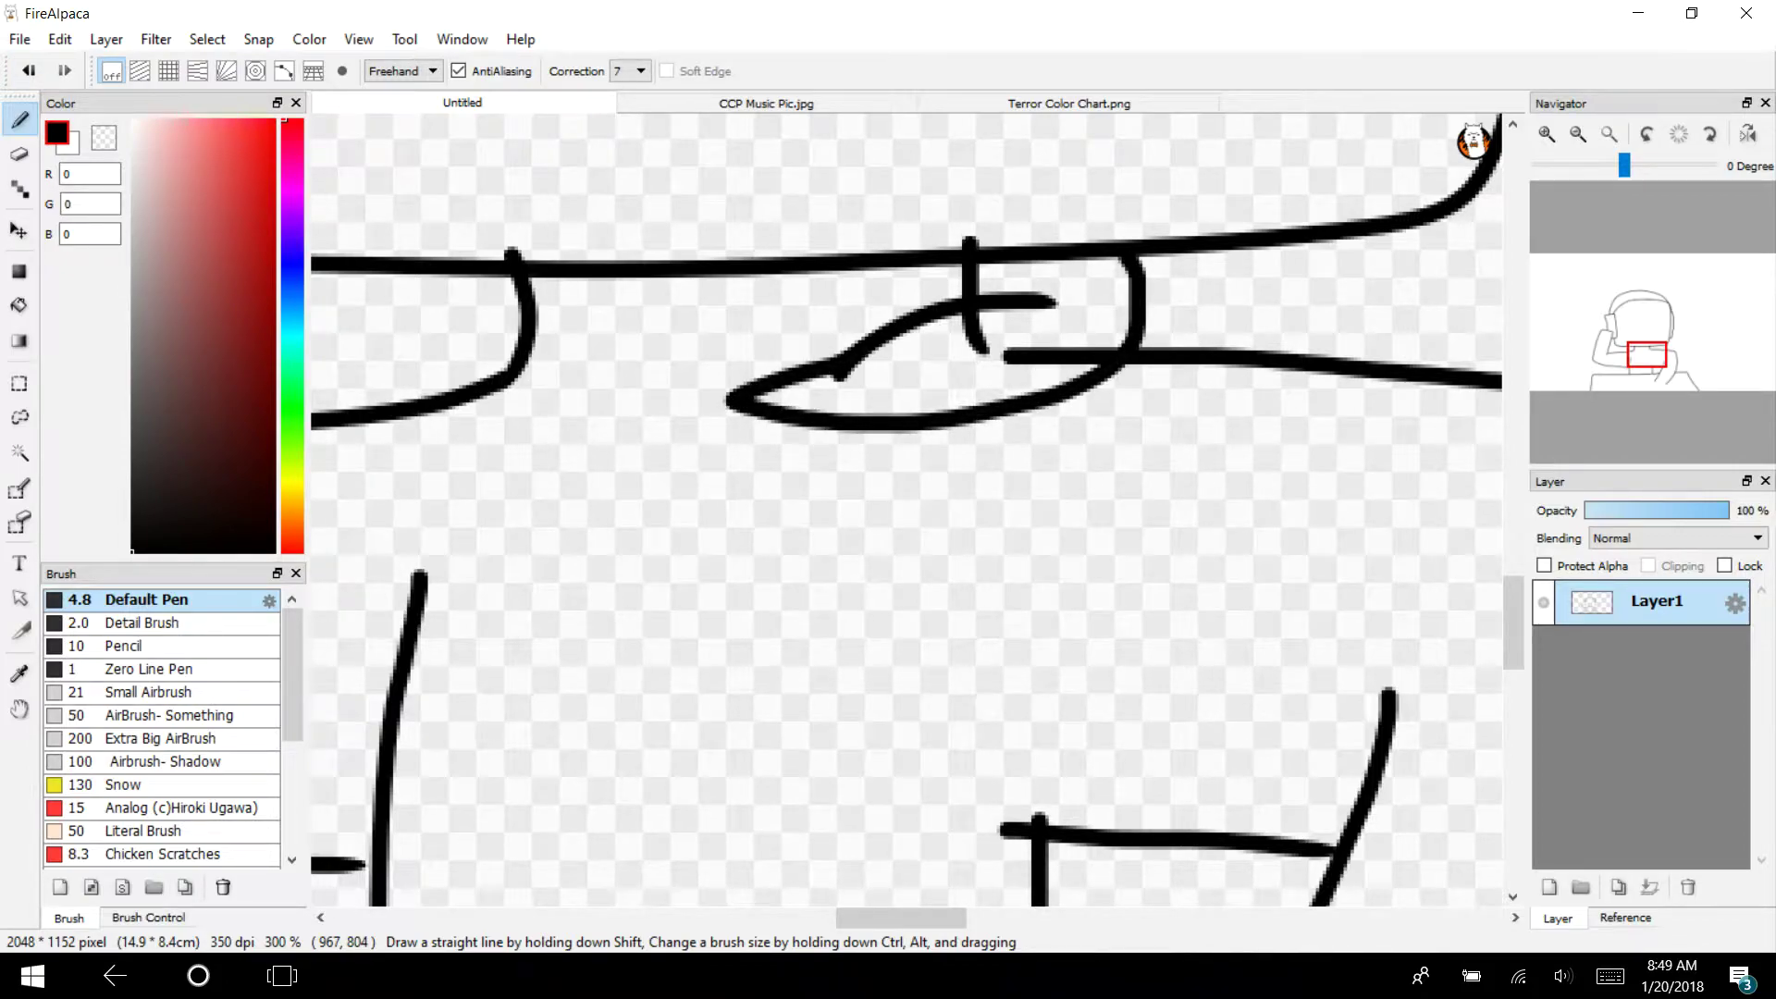
mouse_move(728, 399)
mouse_down()
mouse_move(548, 315)
mouse_move(439, 312)
mouse_move(604, 422)
mouse_move(375, 378)
mouse_move(351, 305)
mouse_move(370, 272)
mouse_move(442, 313)
mouse_move(454, 276)
mouse_up()
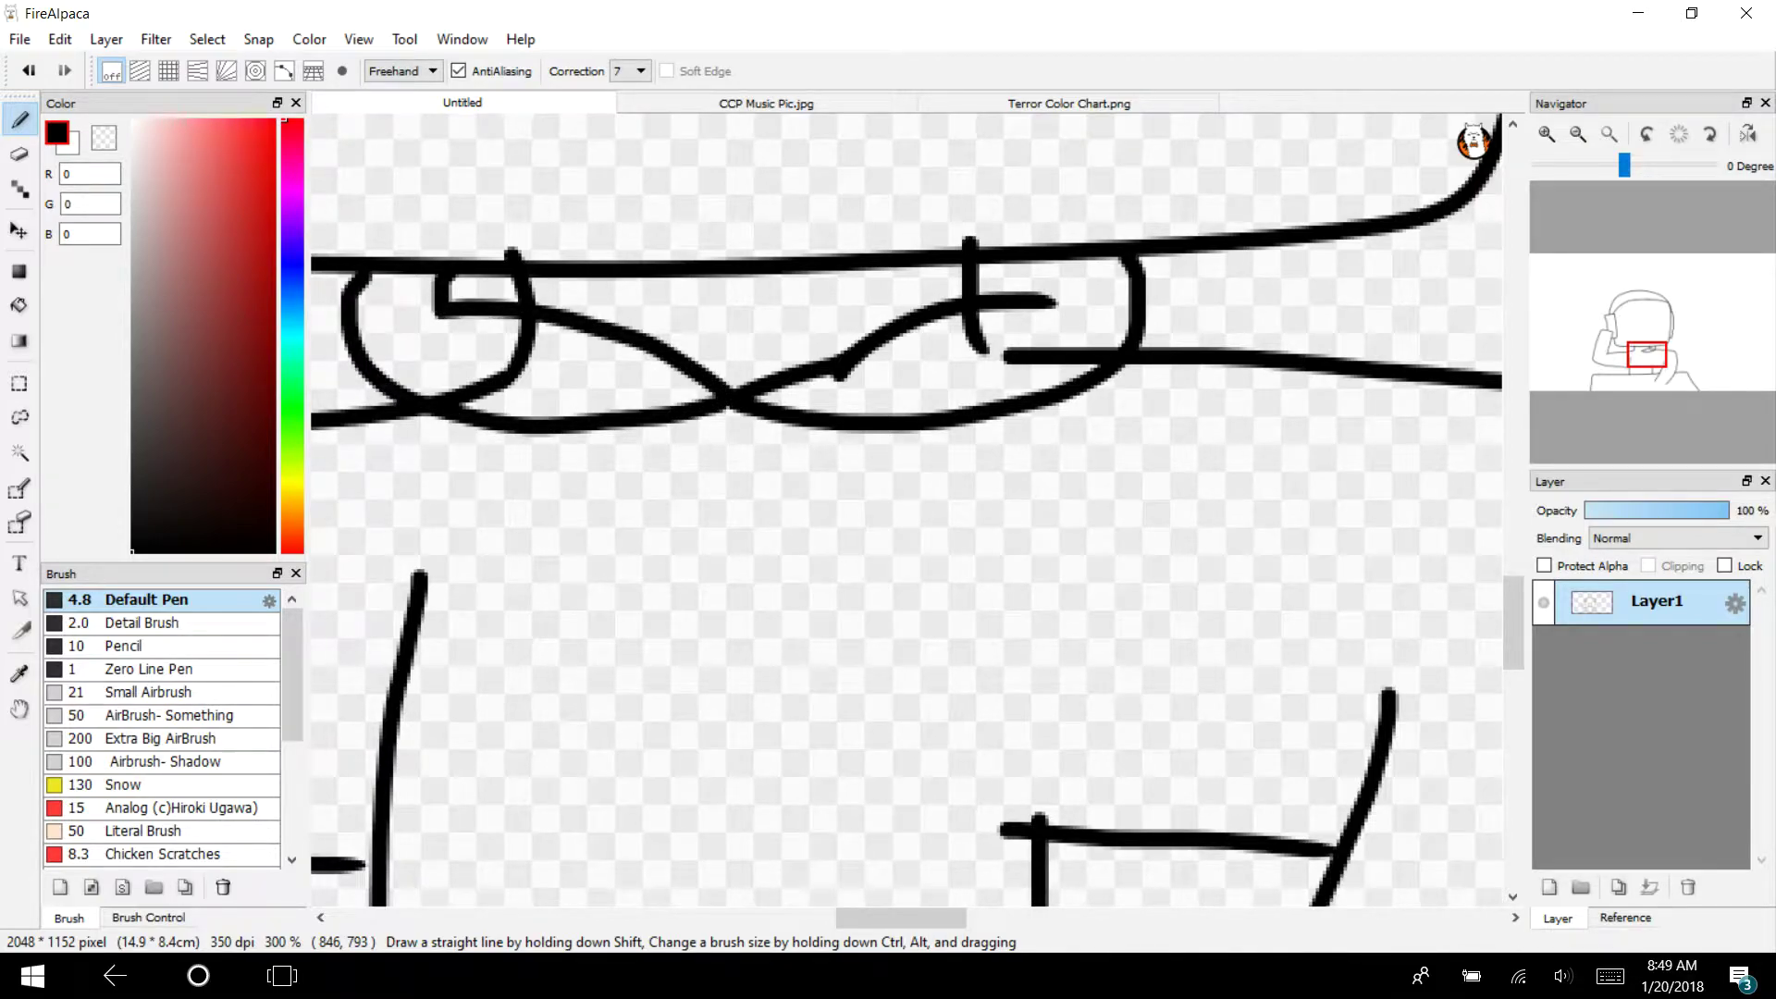
drag(1053, 300, 1051, 262)
Erase the old neck and shoulder lines showing through both halves of the hood collar
key(e)
mouse_move(539, 357)
mouse_down()
mouse_move(531, 335)
mouse_move(490, 330)
mouse_move(504, 366)
mouse_move(467, 397)
mouse_up()
mouse_move(982, 353)
mouse_down()
mouse_move(1077, 357)
mouse_move(1053, 374)
mouse_up()
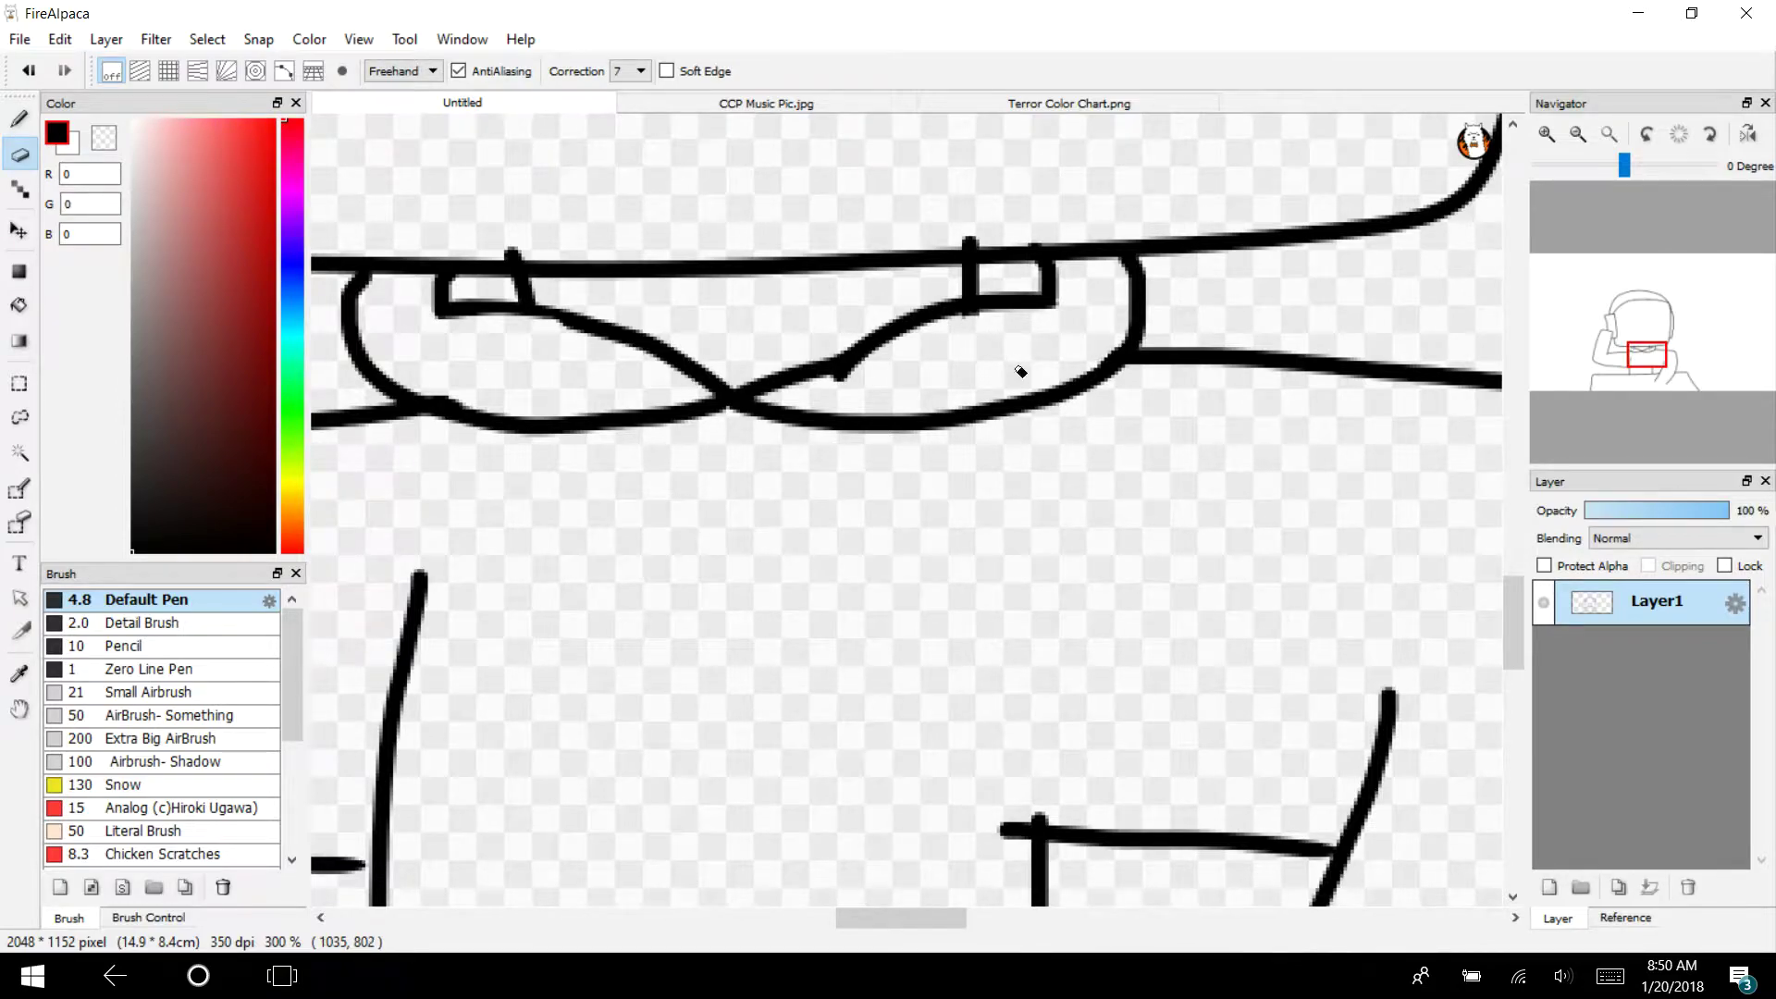
click(1577, 135)
click(1576, 135)
click(1577, 134)
Draw two large four-sided eye outlines on the face, the left one with a slanted upper edge
drag(1663, 359, 1637, 313)
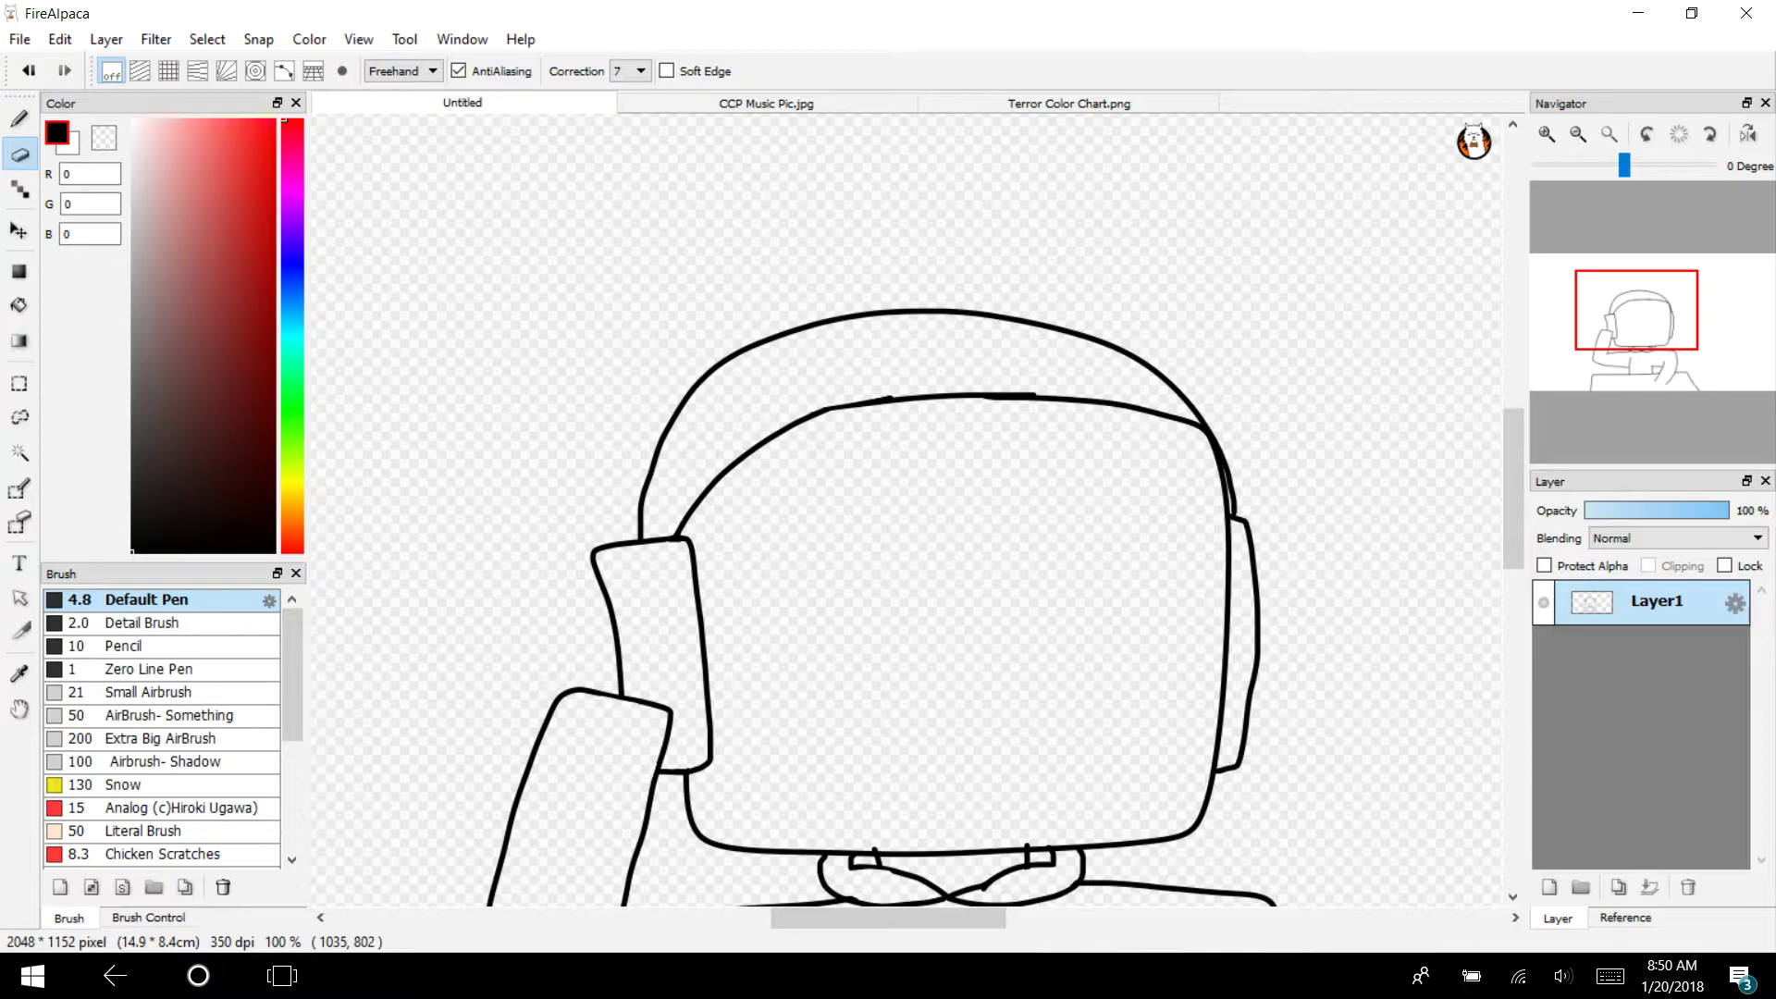
click(1546, 134)
drag(1649, 348, 1638, 333)
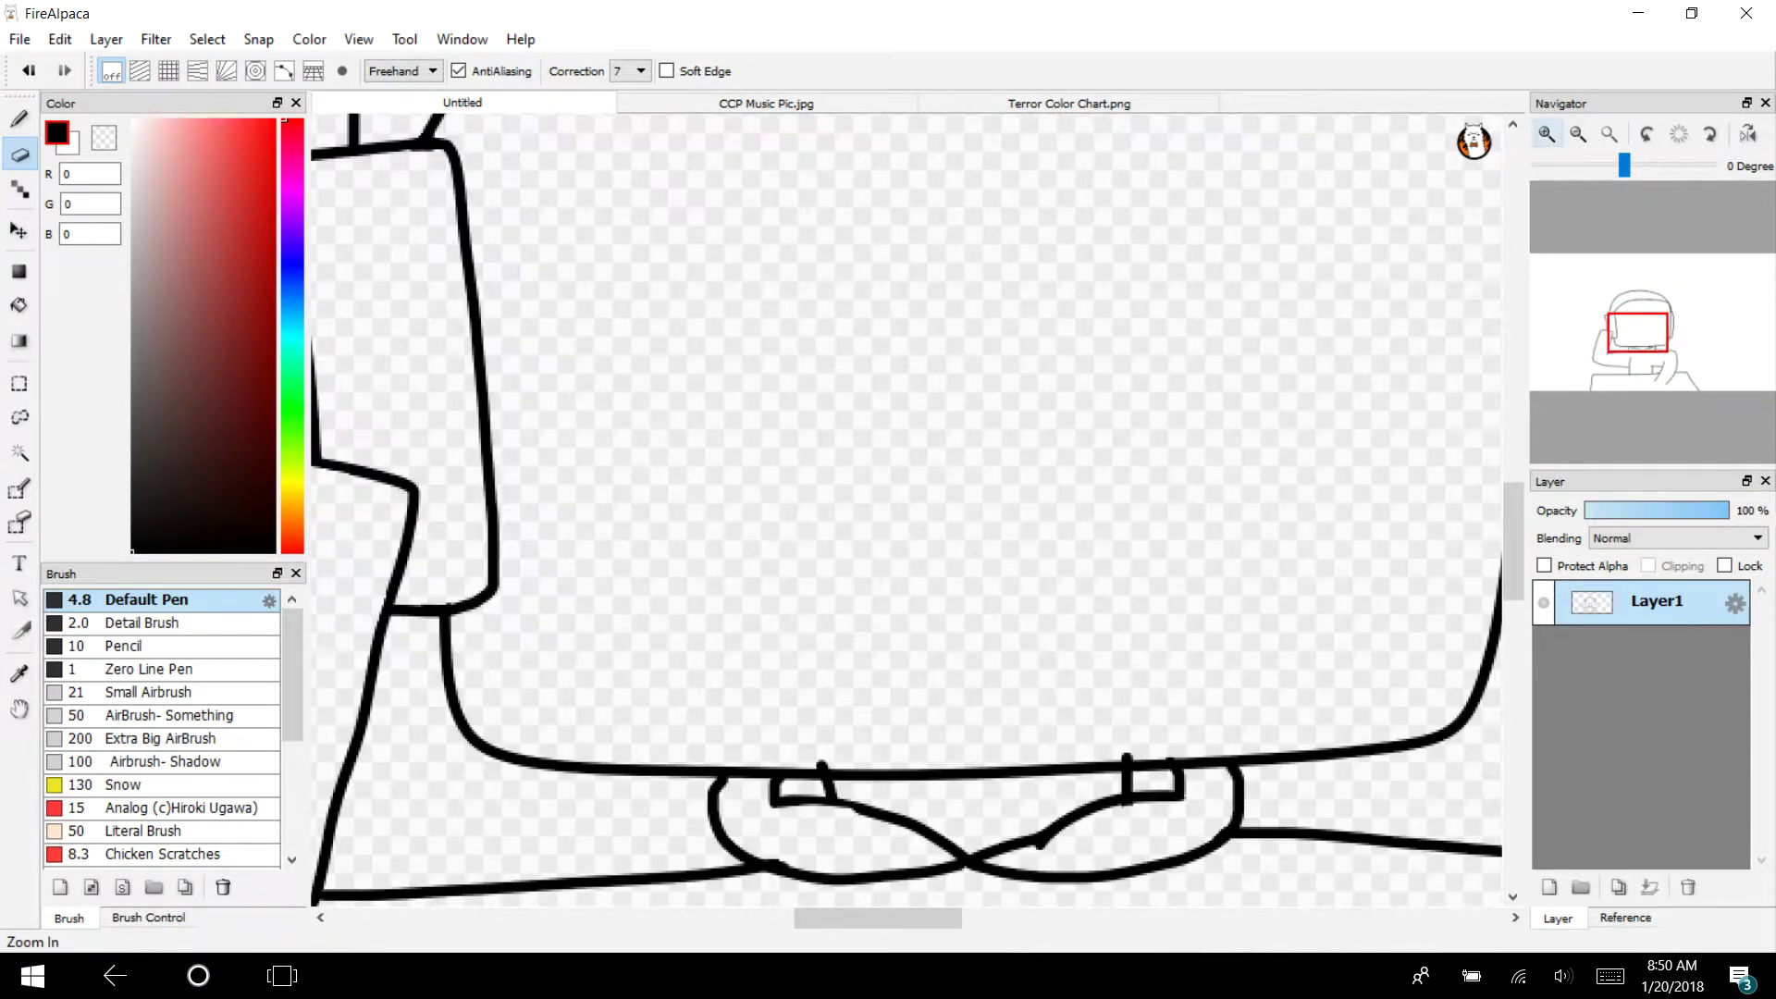
click(1542, 602)
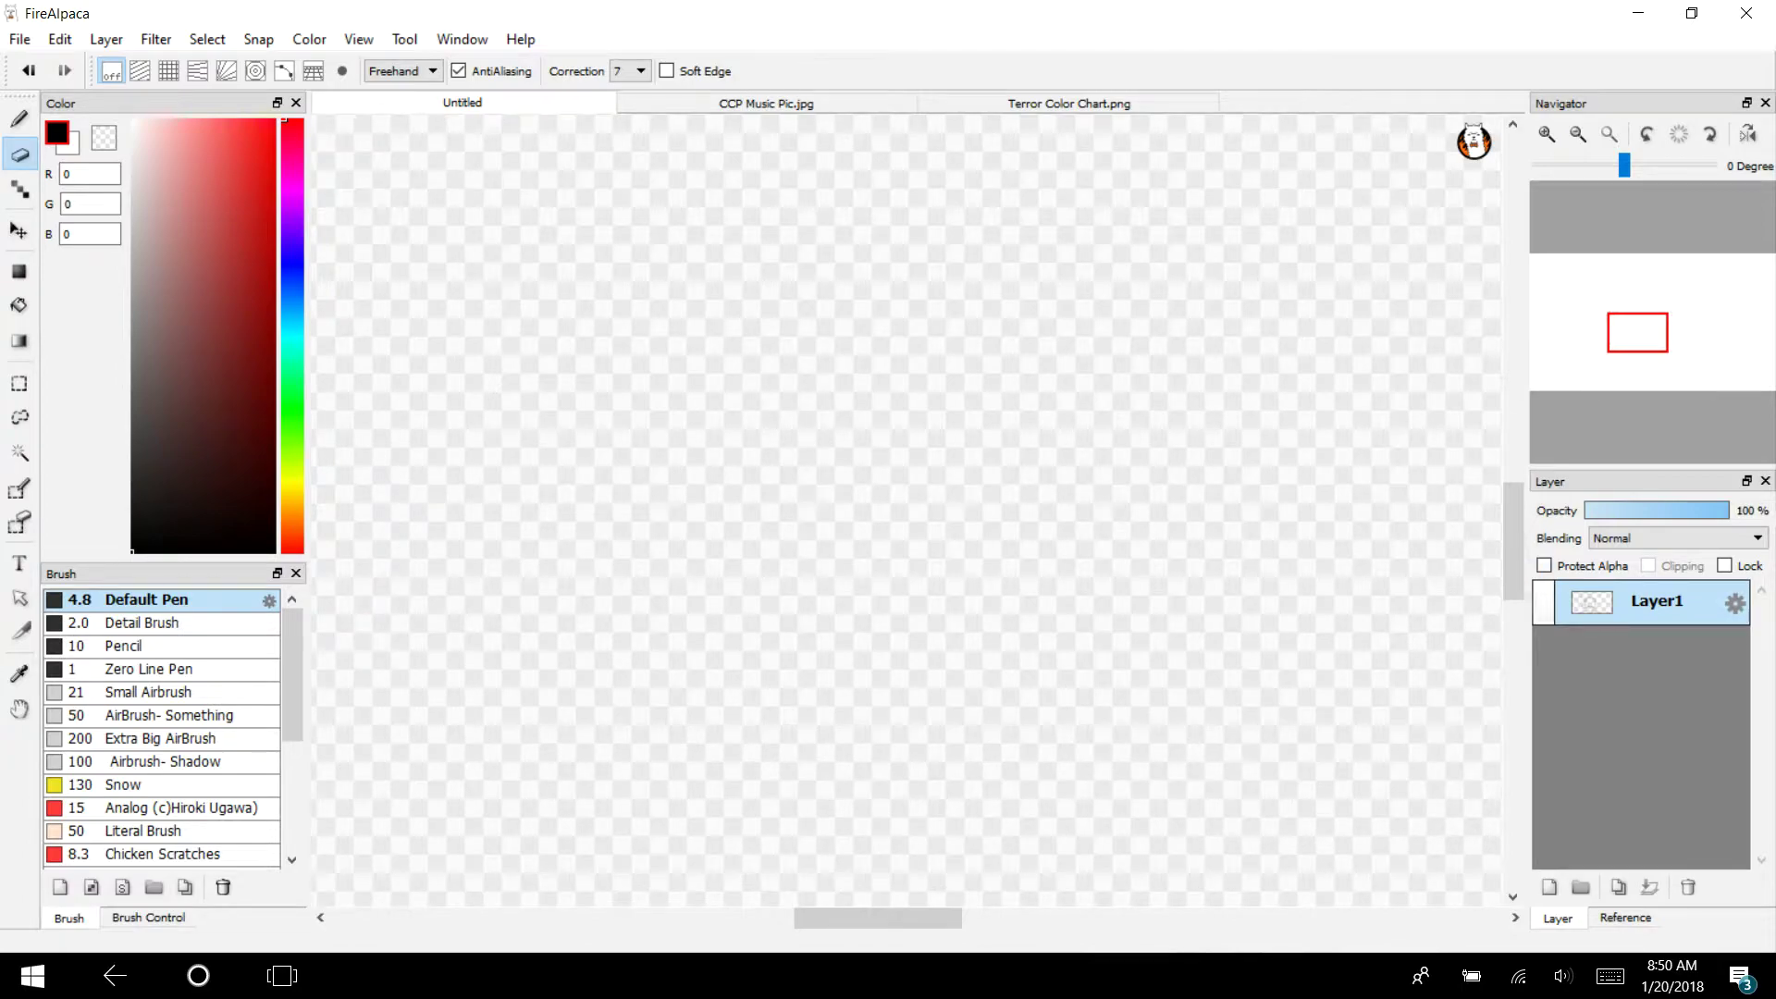
click(1542, 602)
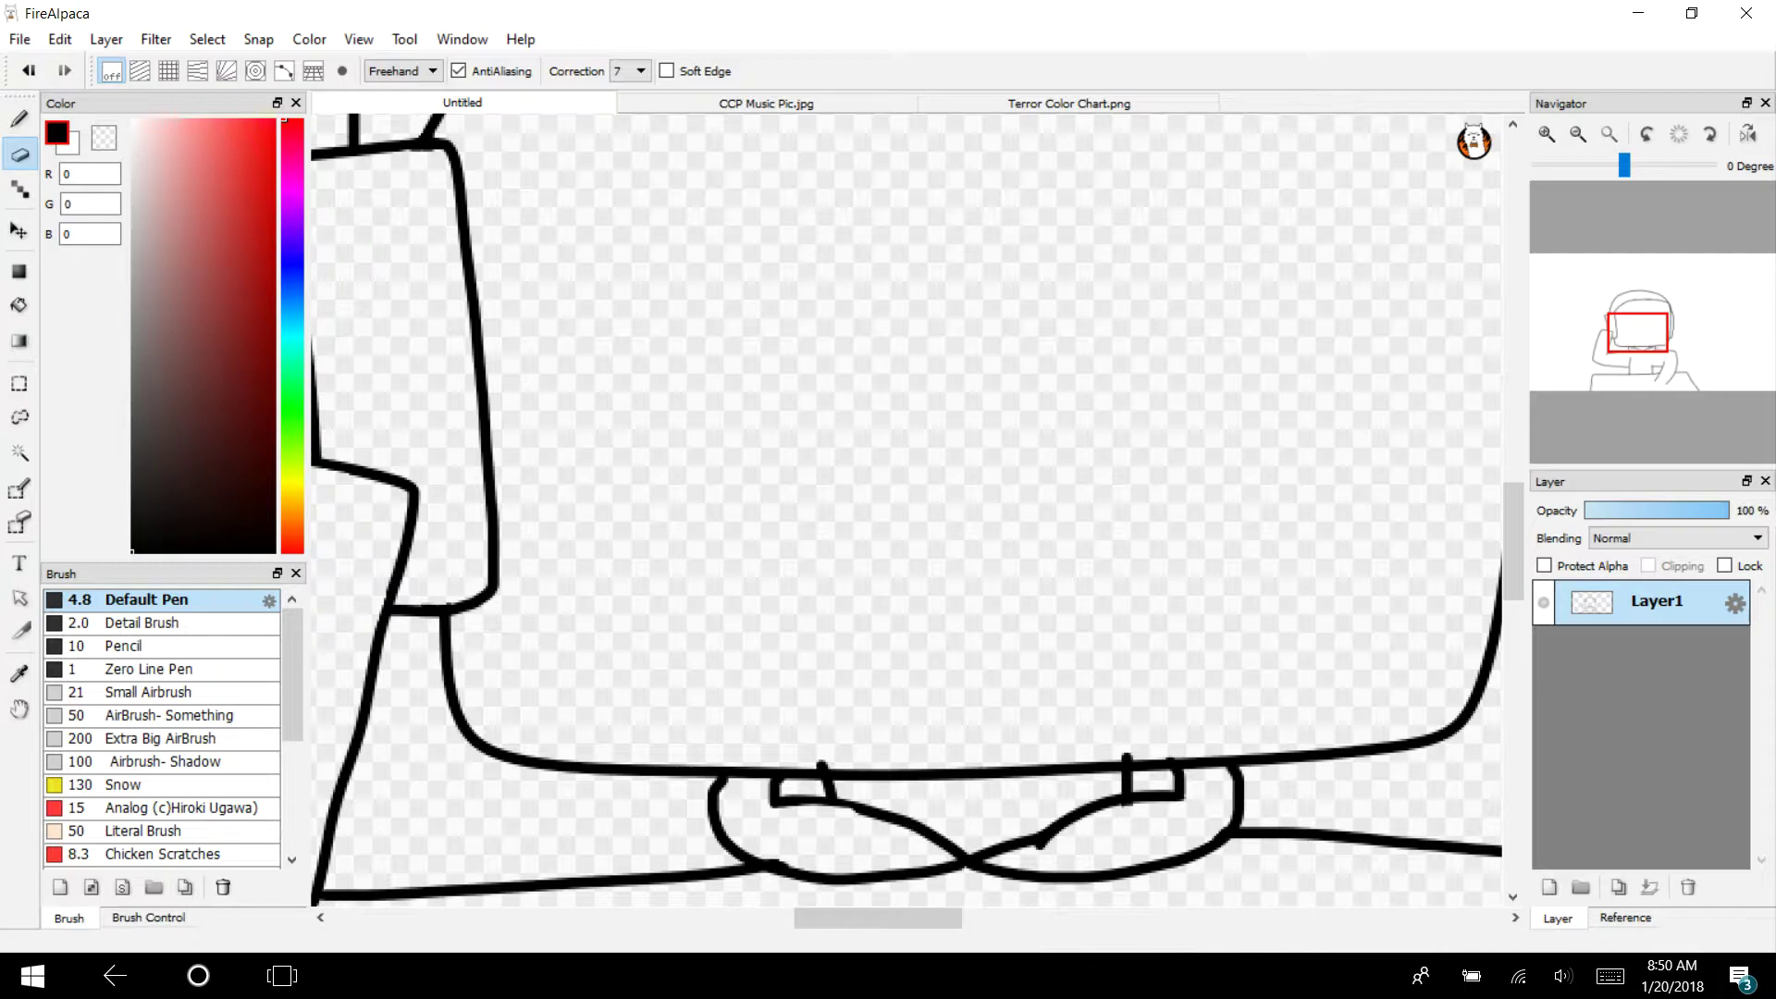
mouse_move(1645, 335)
mouse_down()
mouse_move(1653, 320)
mouse_move(1642, 330)
mouse_up()
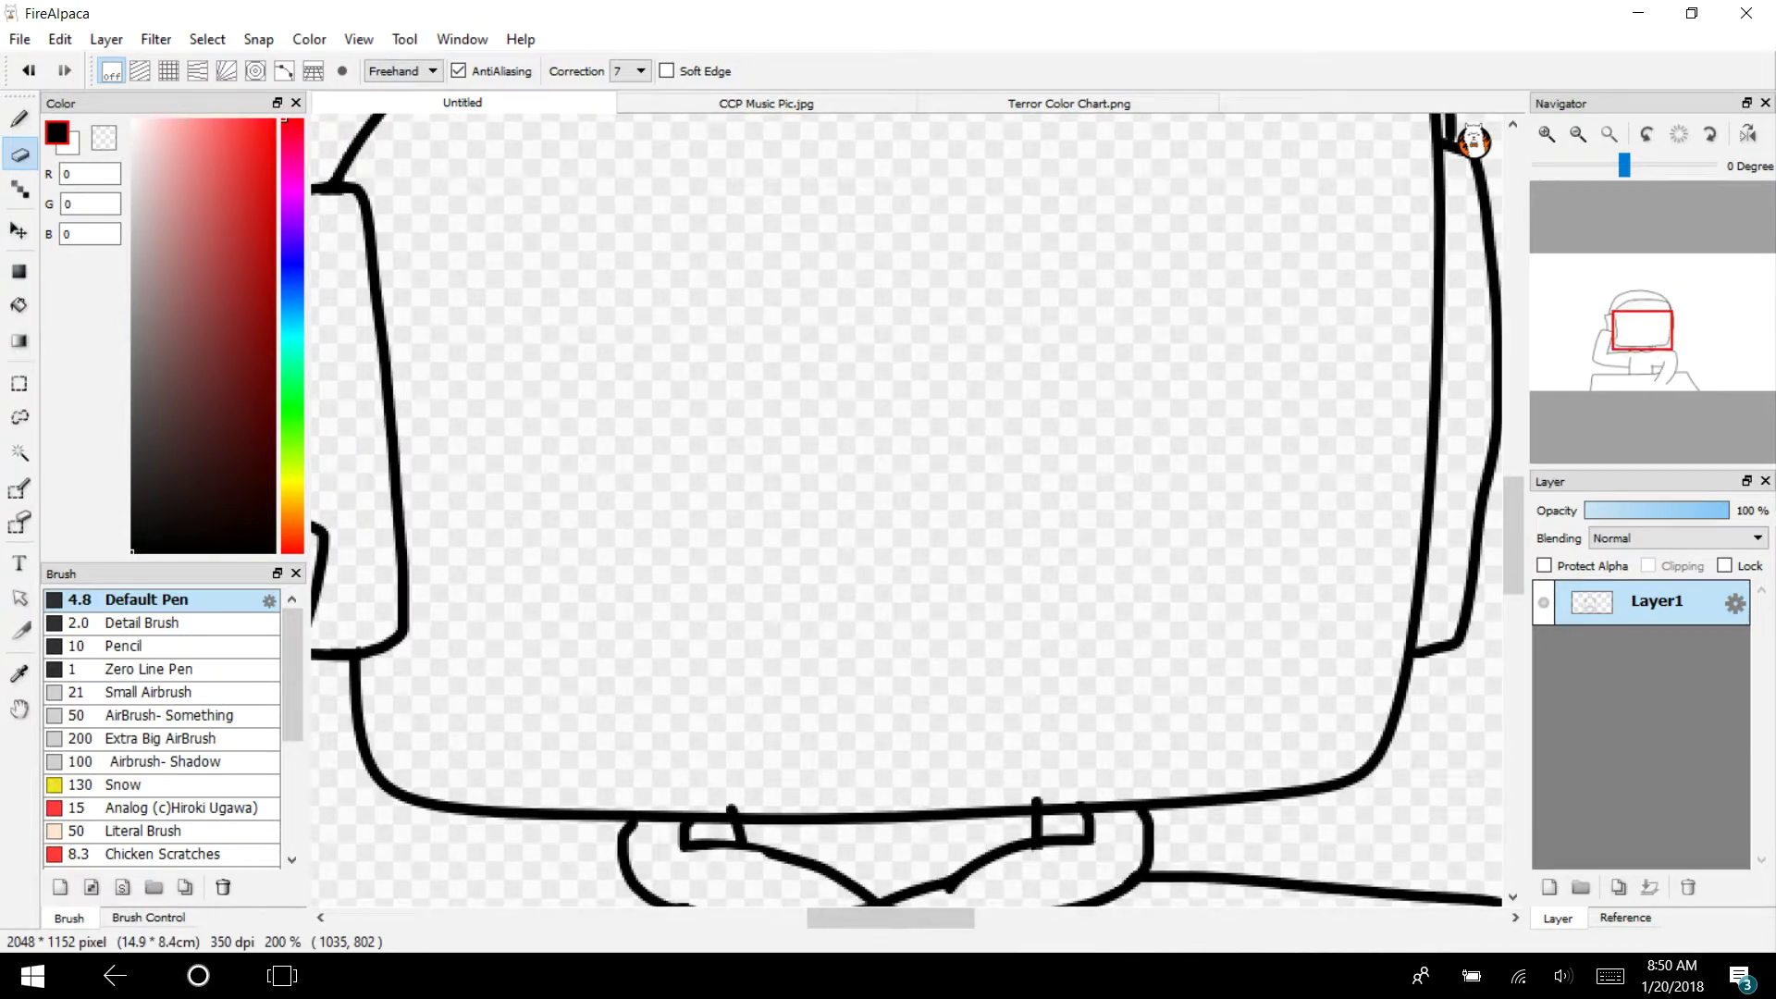
click(19, 119)
mouse_move(837, 399)
mouse_down()
mouse_move(564, 303)
mouse_move(494, 396)
mouse_move(494, 559)
mouse_move(714, 617)
mouse_move(808, 530)
mouse_move(837, 397)
mouse_up()
mouse_move(1198, 238)
mouse_down()
mouse_move(1043, 268)
mouse_move(1117, 608)
mouse_move(1314, 416)
mouse_move(1193, 237)
mouse_move(1170, 243)
mouse_up()
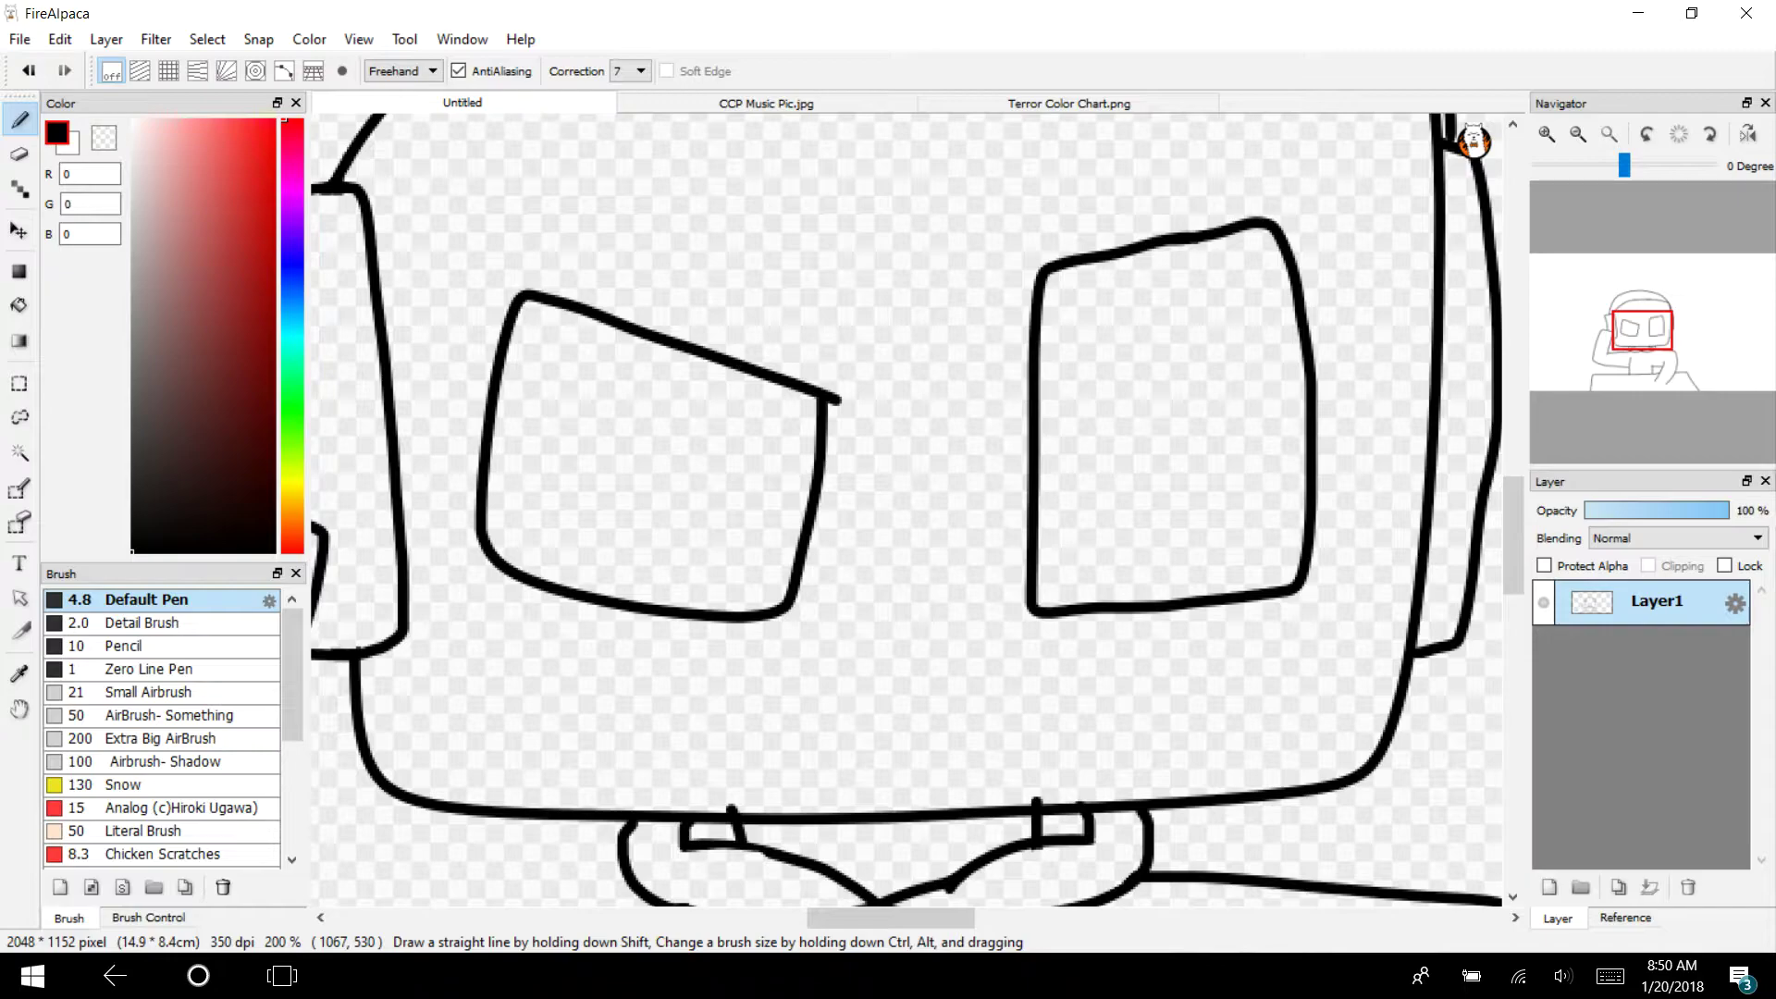
Draw a blocky, notched creeper-style mouth outline between and below the eyes, following CCP Music Pic.jpg
click(860, 102)
click(515, 102)
click(1547, 134)
scroll(906, 508, down, 4)
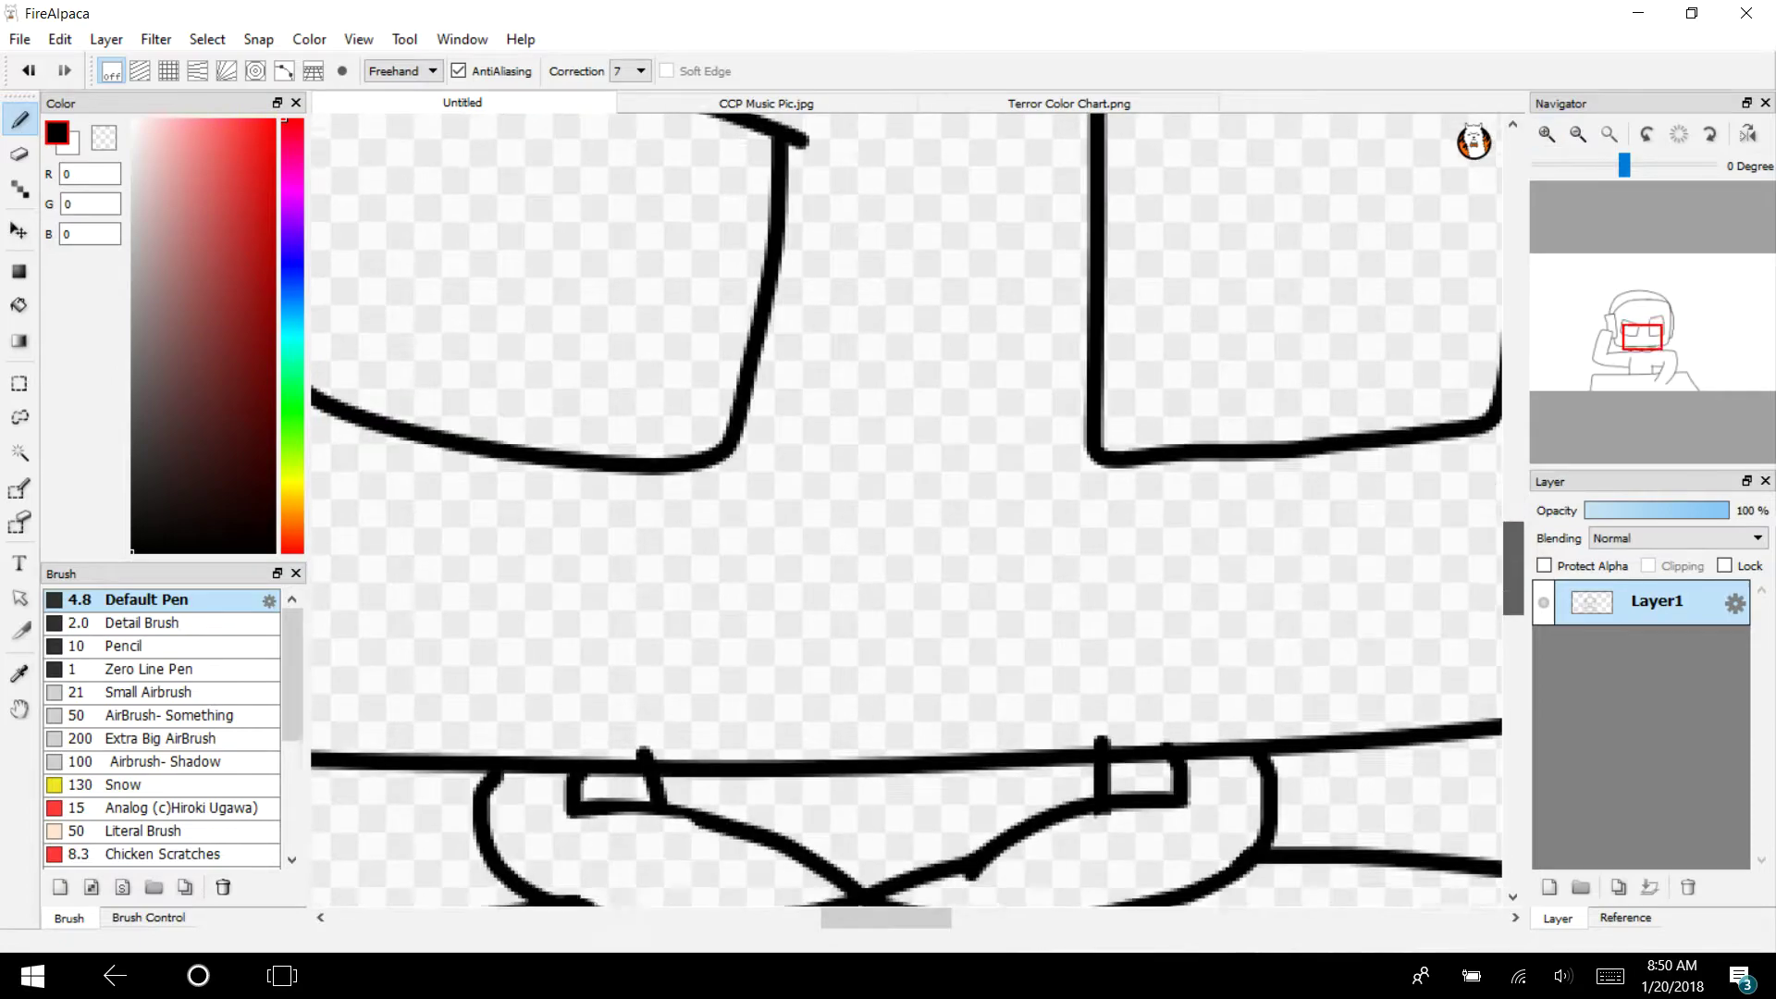
click(833, 100)
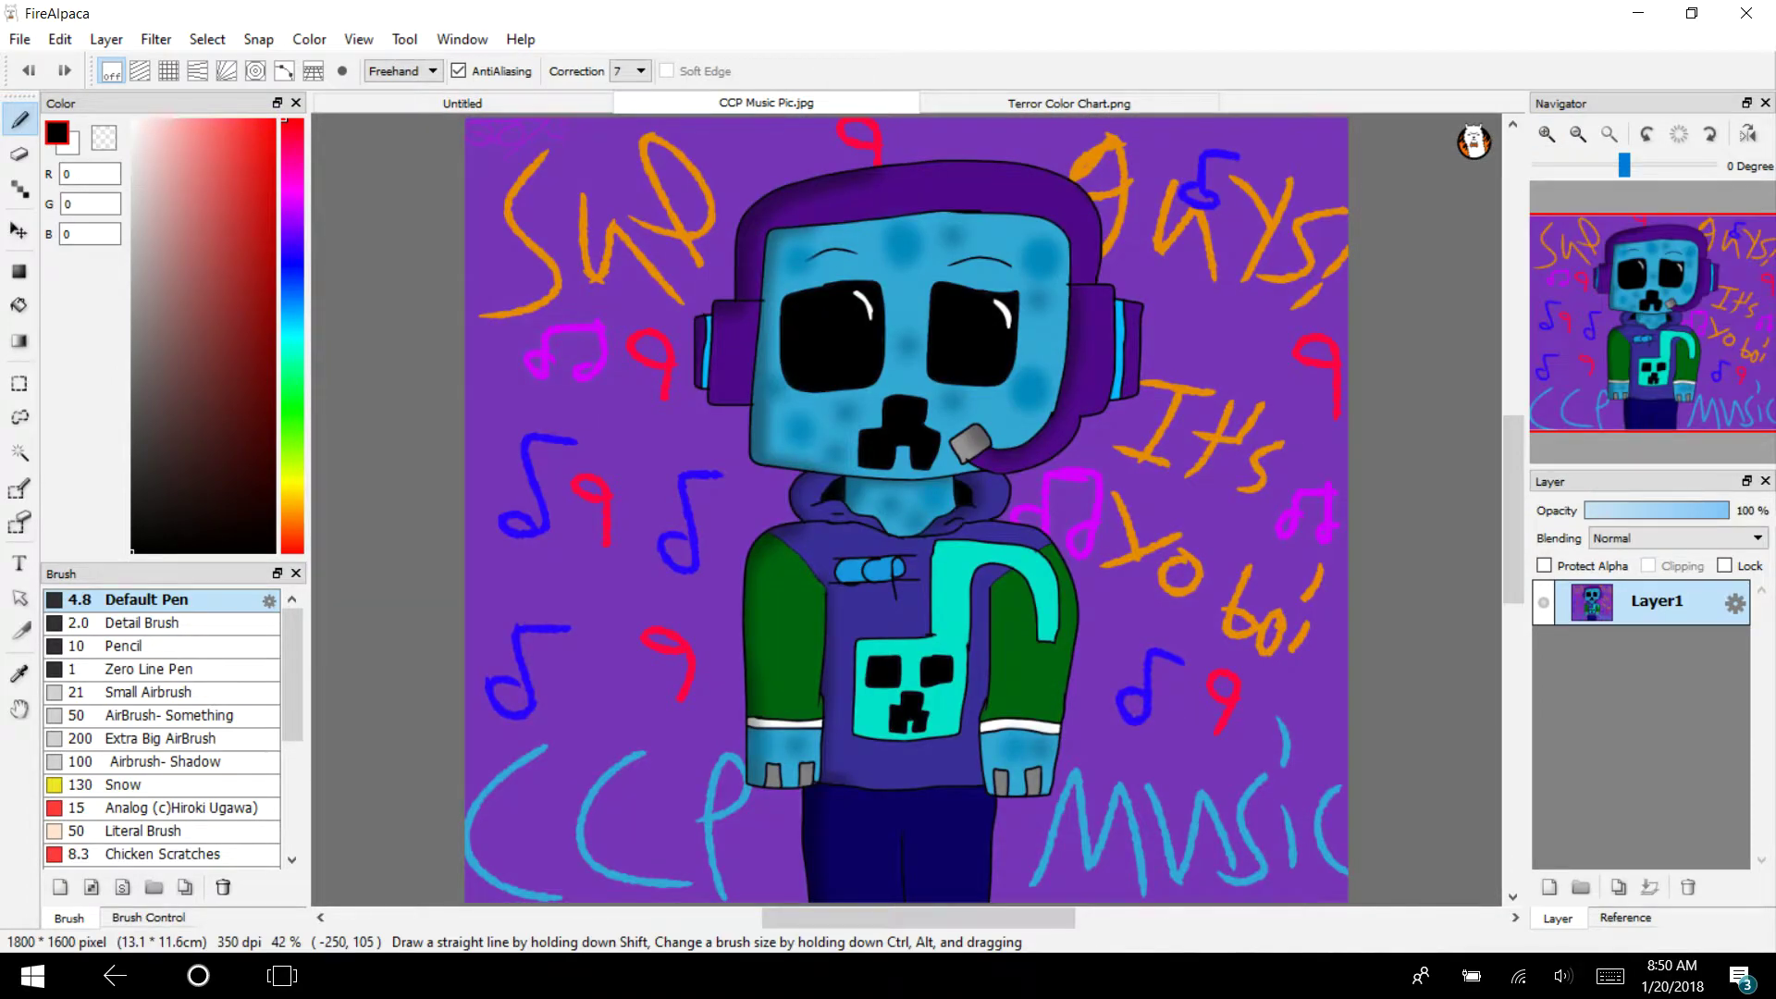
click(462, 103)
mouse_move(1023, 488)
mouse_down()
mouse_move(929, 473)
mouse_move(903, 609)
mouse_move(802, 620)
mouse_move(832, 740)
mouse_move(980, 749)
mouse_move(992, 675)
mouse_move(1045, 663)
mouse_move(1069, 722)
mouse_move(1151, 716)
mouse_move(1156, 600)
mouse_move(1088, 574)
mouse_move(1072, 489)
mouse_move(988, 488)
mouse_up()
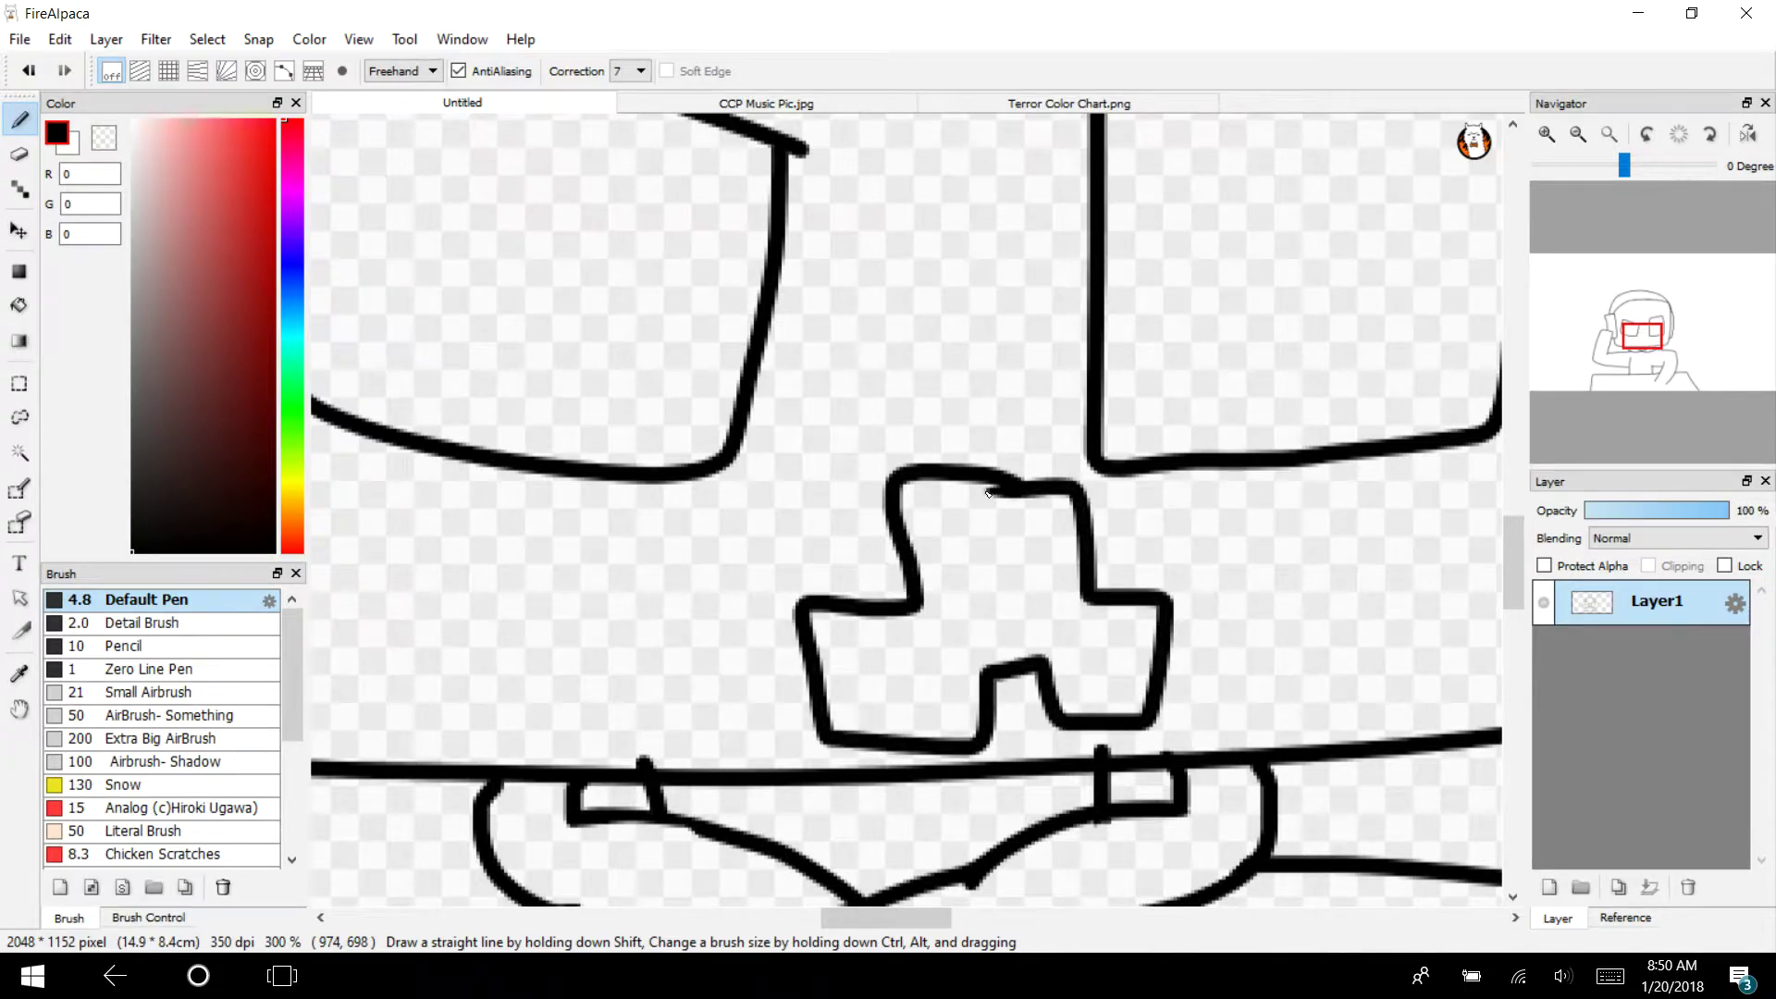
Check Terror Color Chart.png, return to the drawing and fill both eyes and the mouth with black
click(1577, 134)
mouse_move(1637, 350)
mouse_down()
mouse_move(1650, 328)
mouse_move(1630, 318)
mouse_move(1645, 335)
mouse_up()
click(1030, 98)
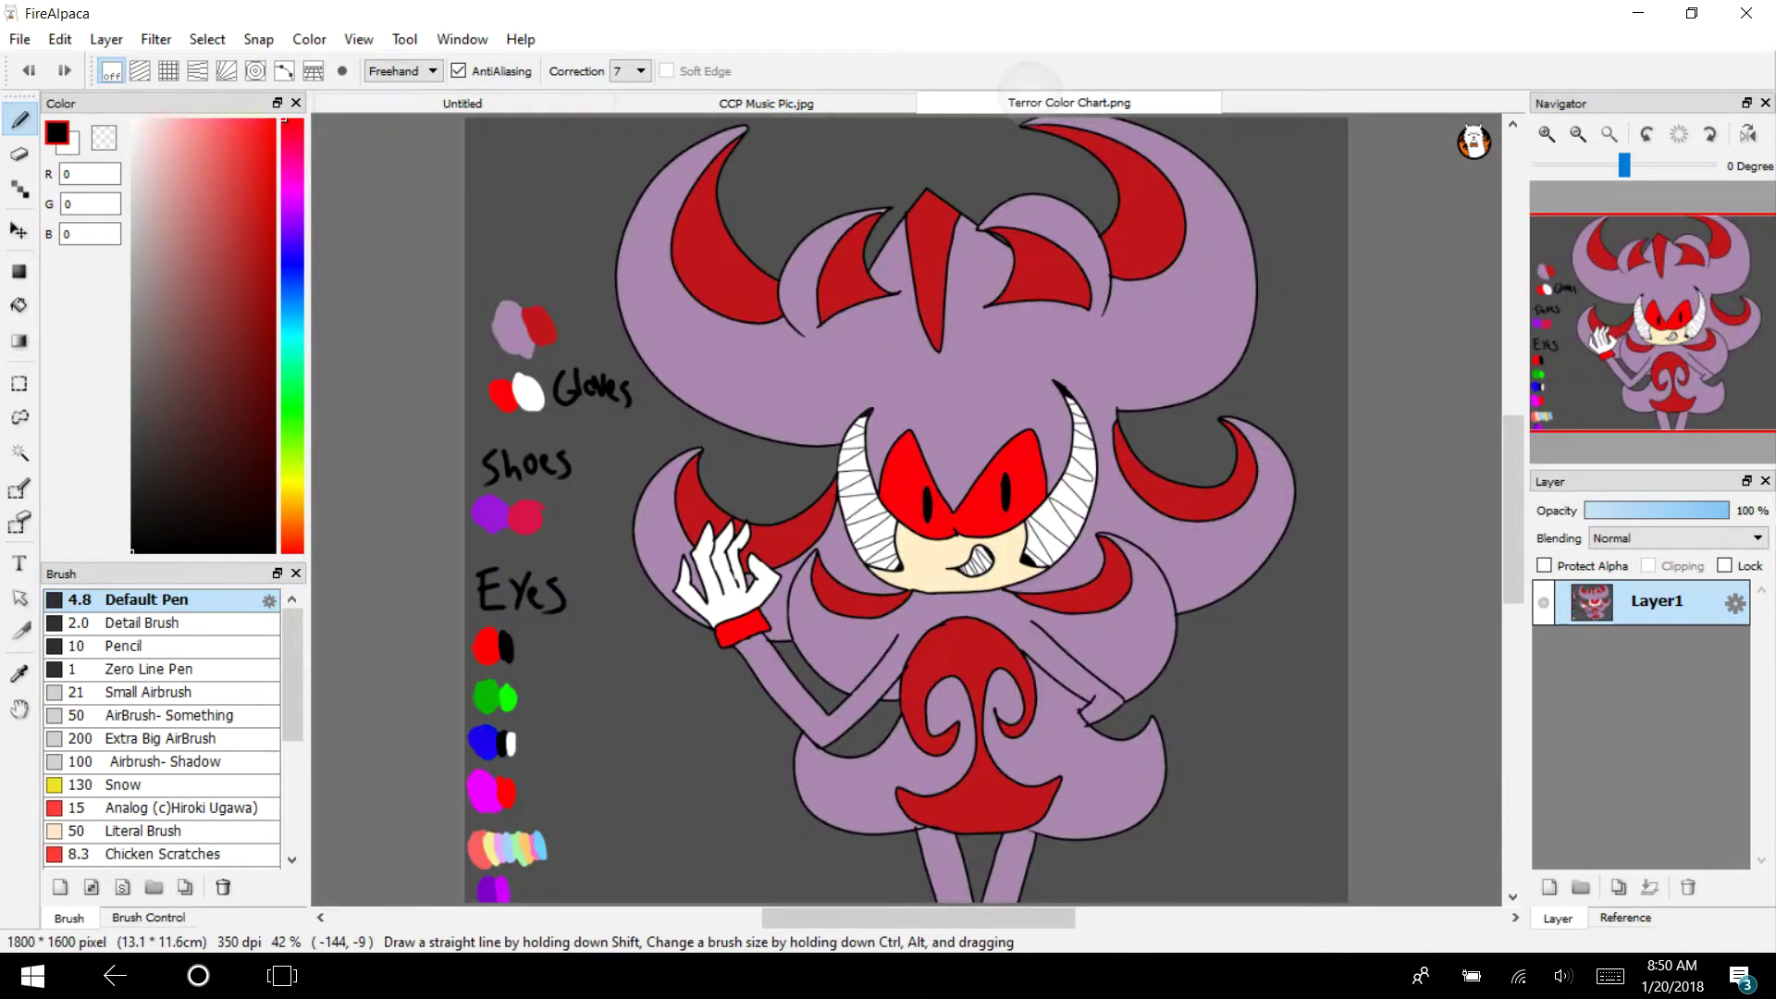
click(461, 102)
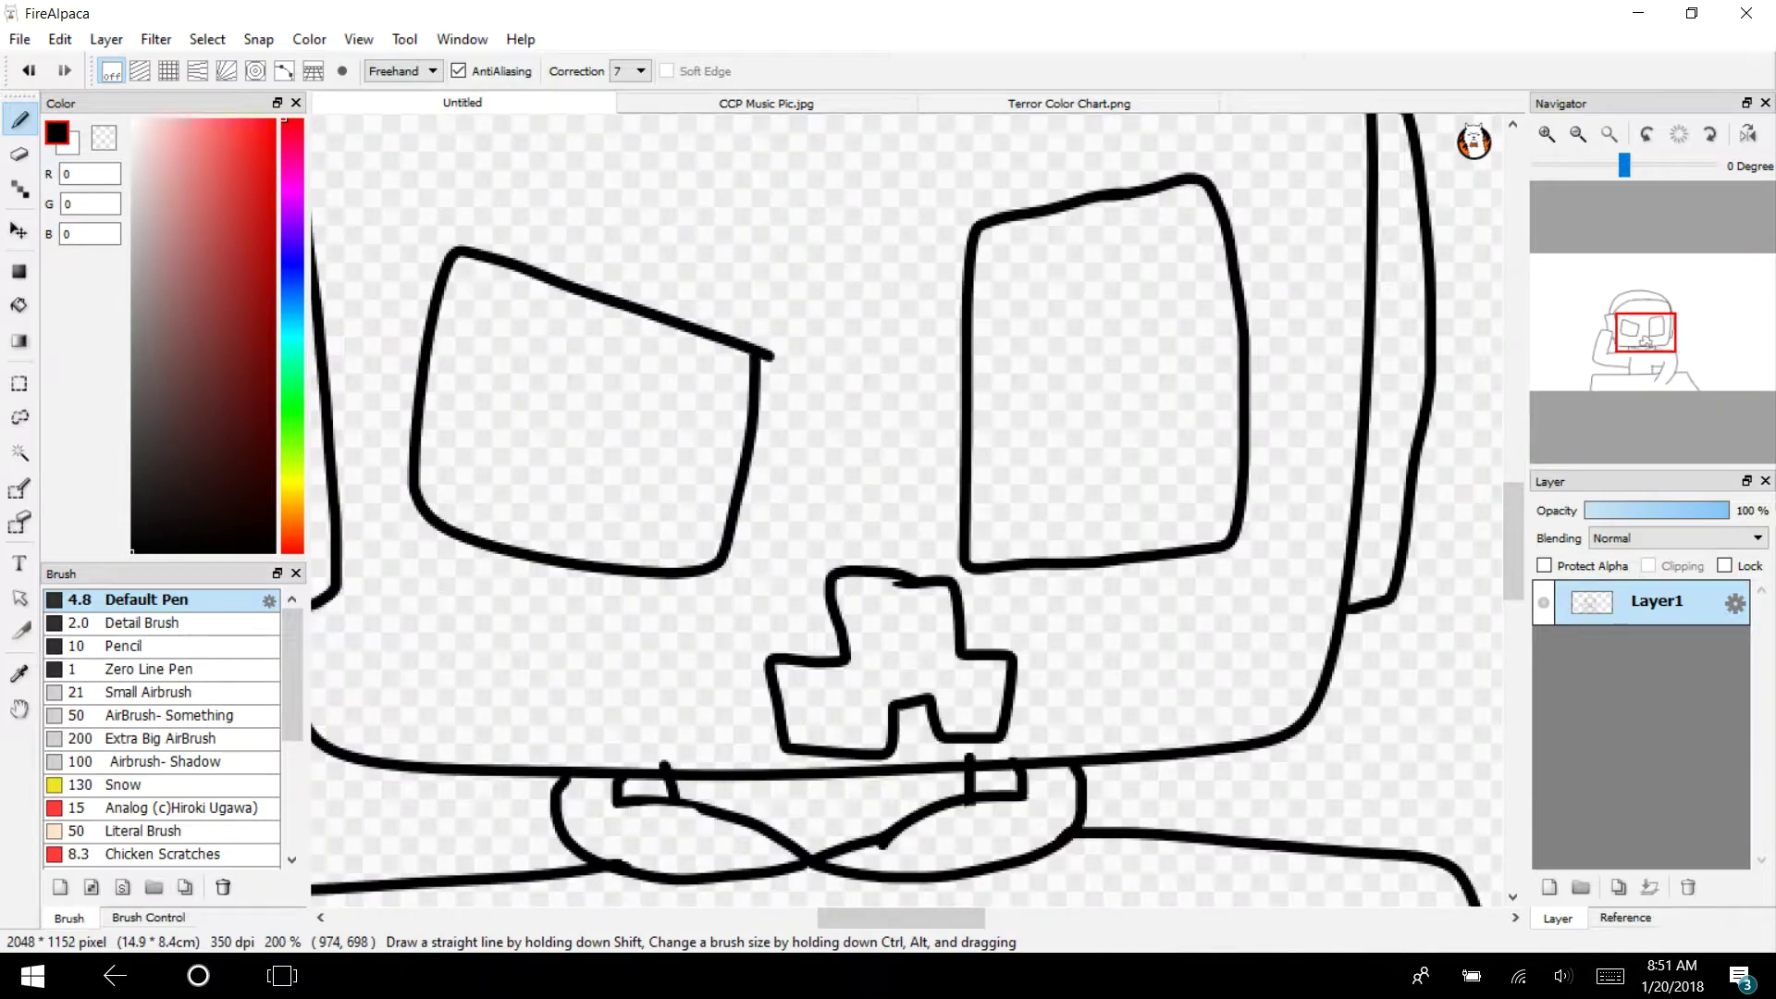
mouse_move(1644, 342)
mouse_down()
mouse_move(1628, 363)
mouse_move(1631, 309)
mouse_move(1644, 343)
mouse_up()
key(g)
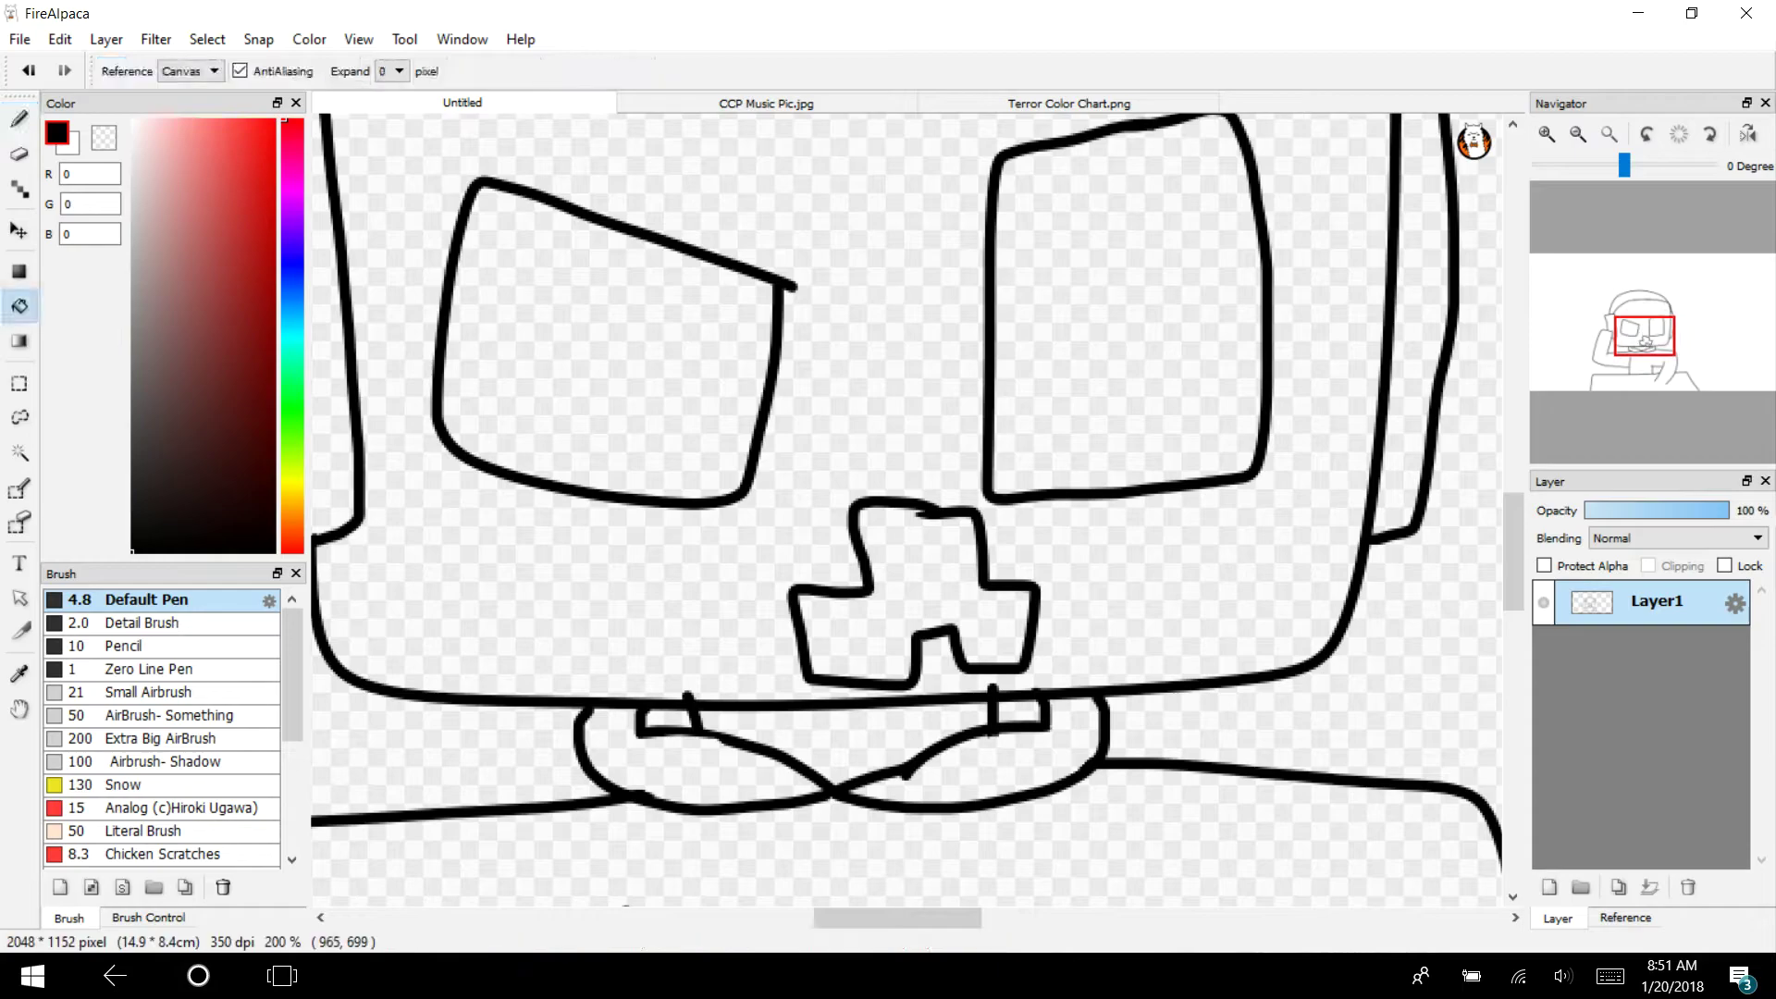
click(586, 370)
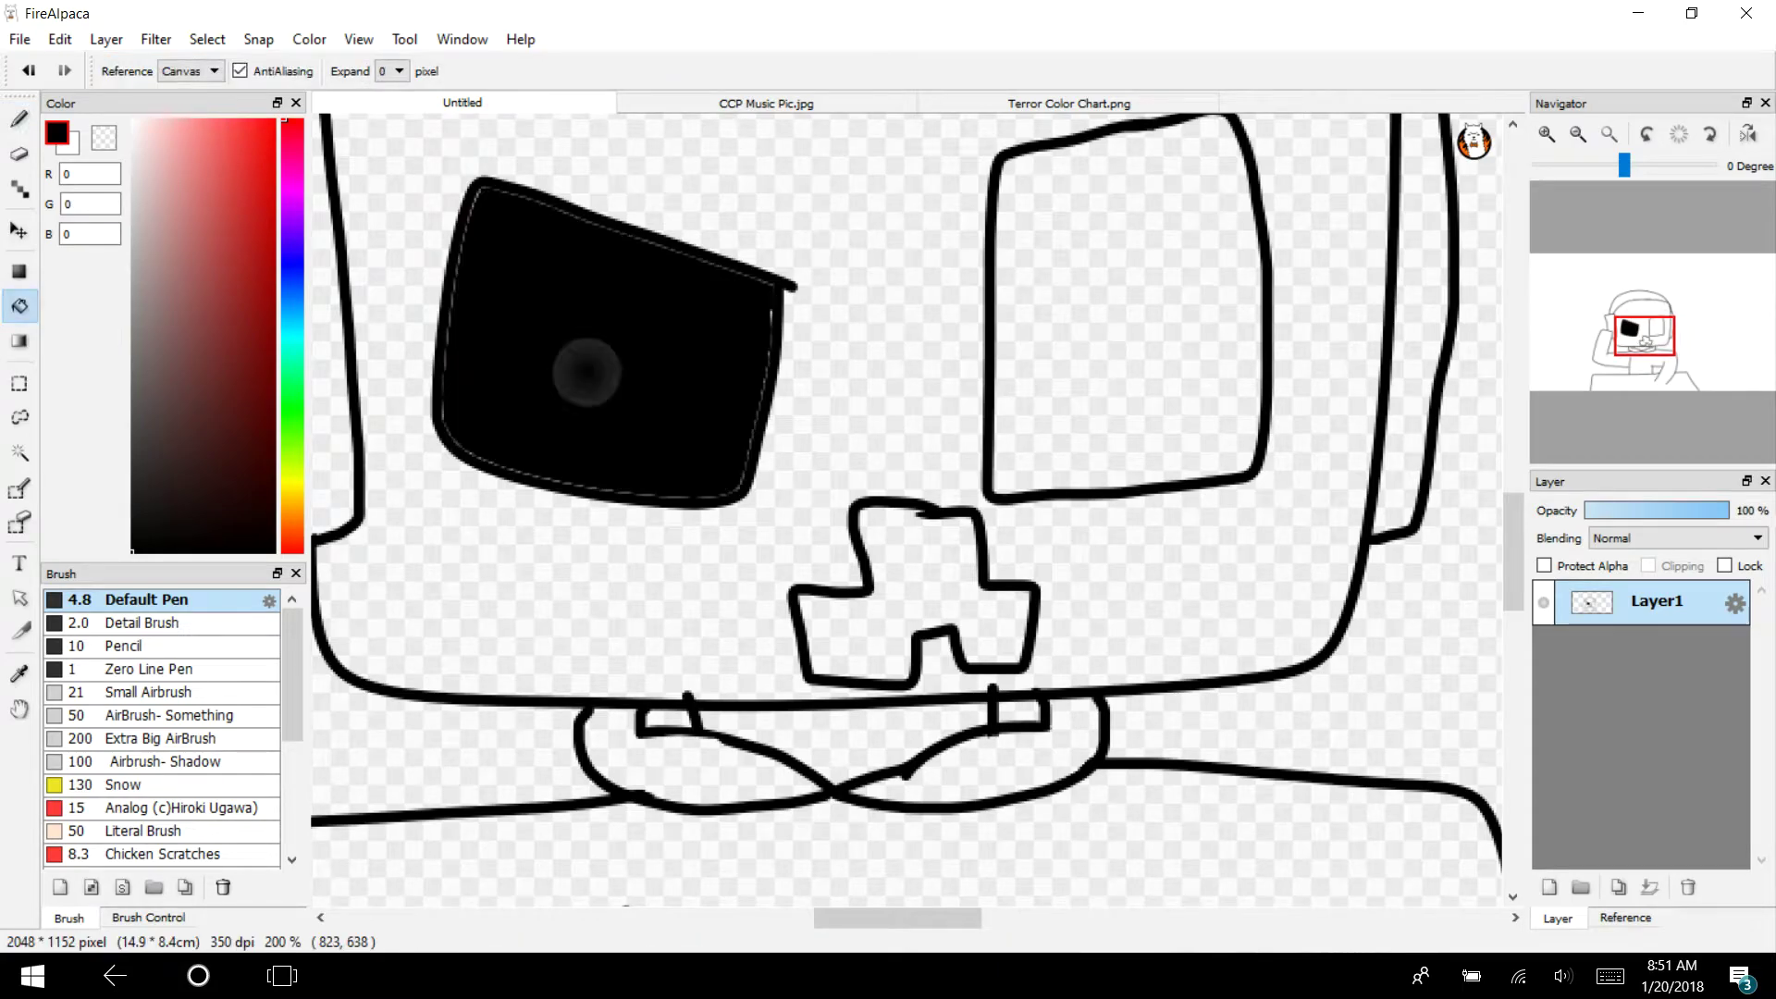
click(1203, 339)
click(923, 558)
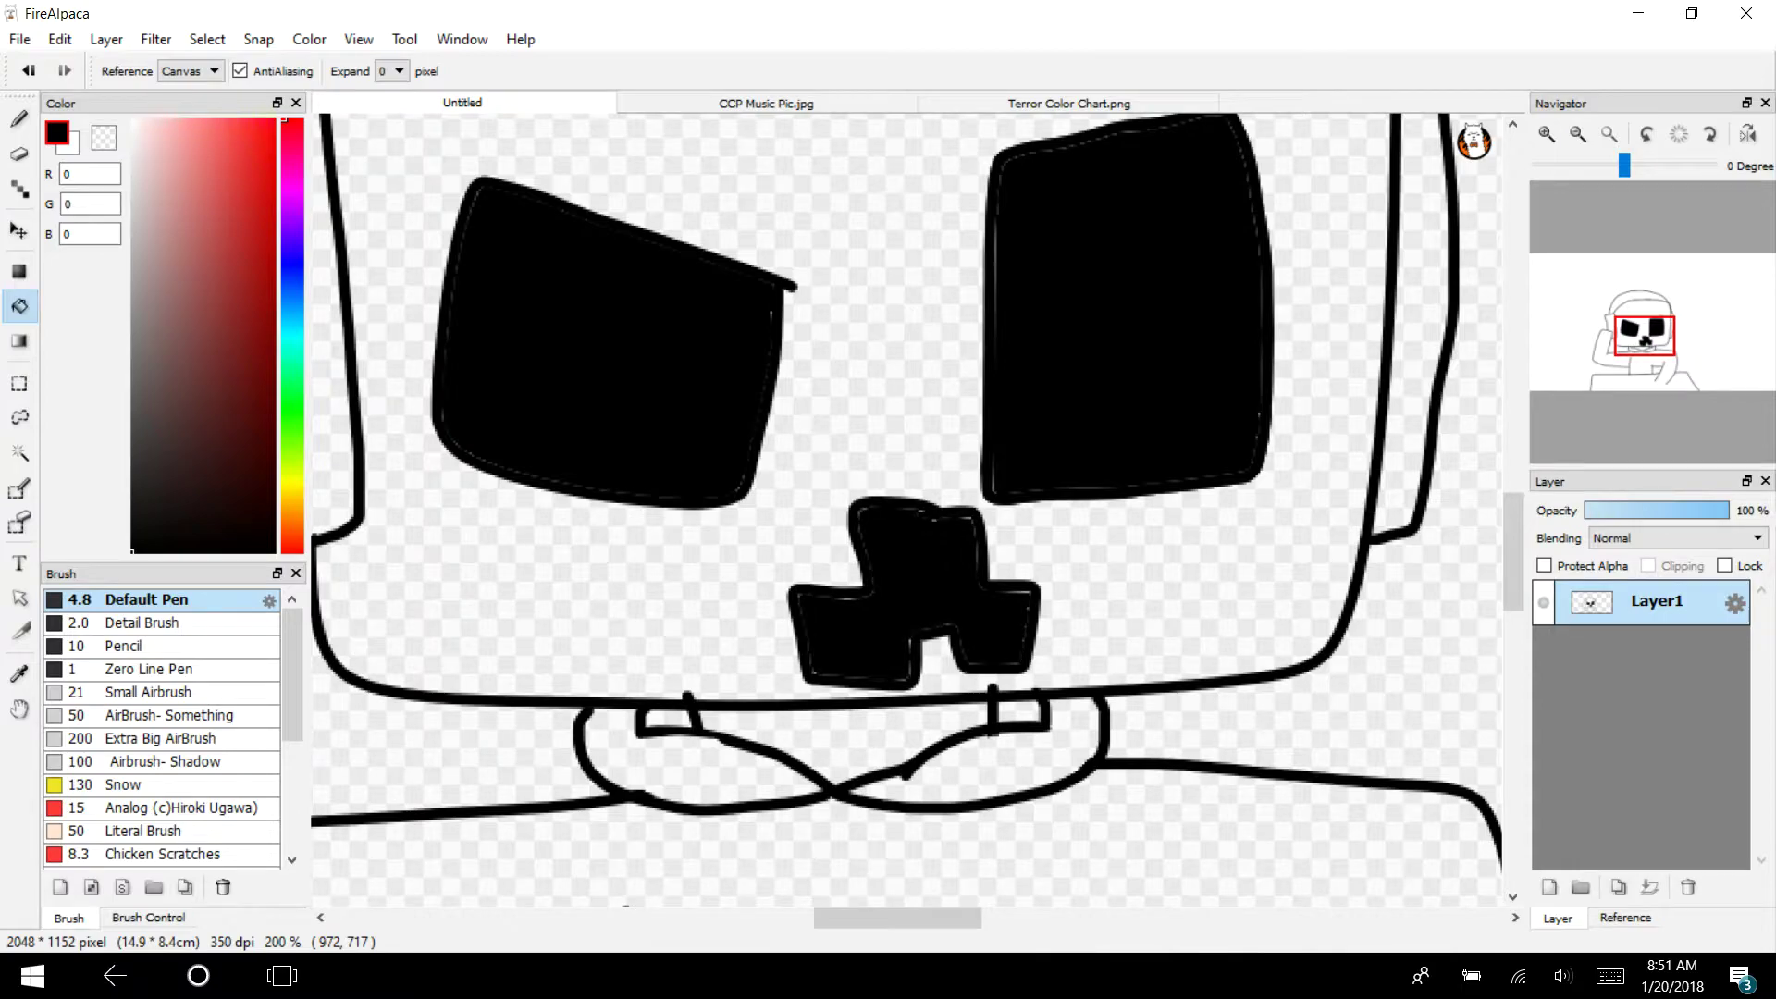
drag(936, 547, 959, 660)
Keep black as the color and fill the two small box shapes in the hood collar beneath the chin
click(236, 158)
mouse_move(237, 158)
mouse_down()
mouse_move(148, 547)
mouse_move(131, 553)
mouse_up()
mouse_move(1634, 349)
mouse_down()
mouse_move(1643, 338)
mouse_move(1610, 367)
mouse_move(1644, 342)
mouse_up()
click(1546, 134)
click(1547, 134)
click(734, 300)
click(724, 304)
click(740, 305)
click(1447, 285)
click(1453, 282)
click(1450, 282)
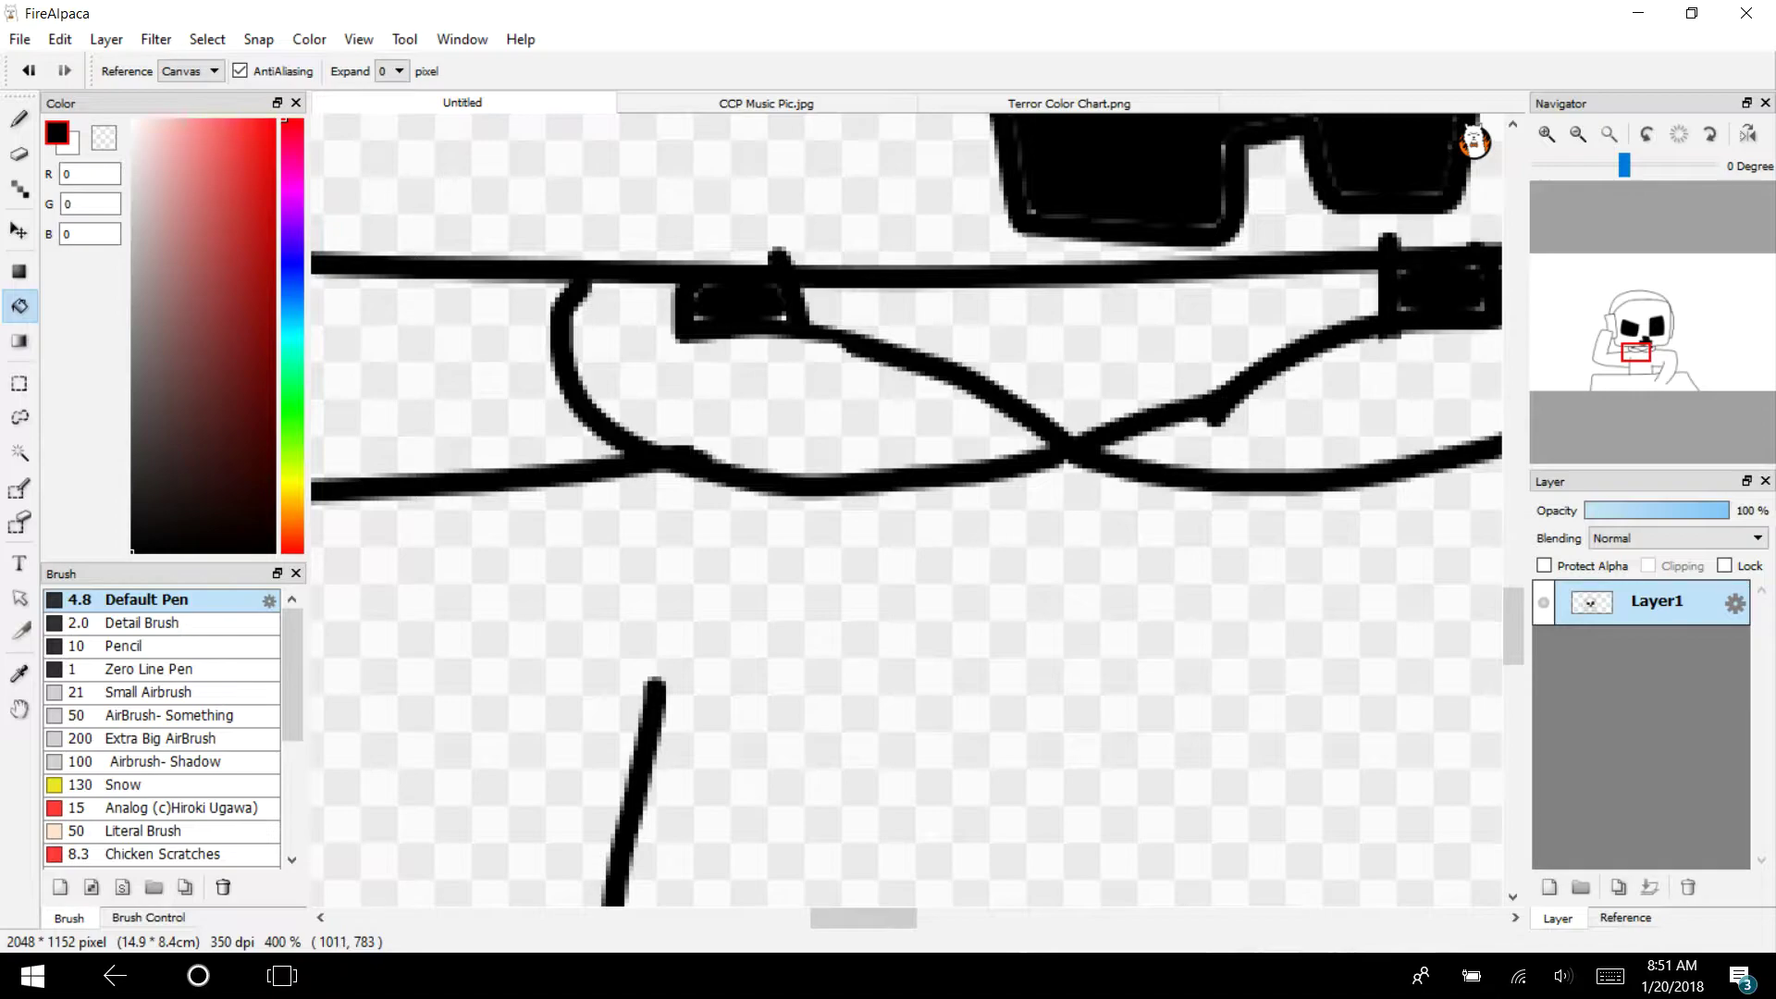
Paint over the unfilled gaps inside both collar boxes with the black pen
key(b)
drag(694, 294, 786, 320)
drag(1401, 305, 1480, 301)
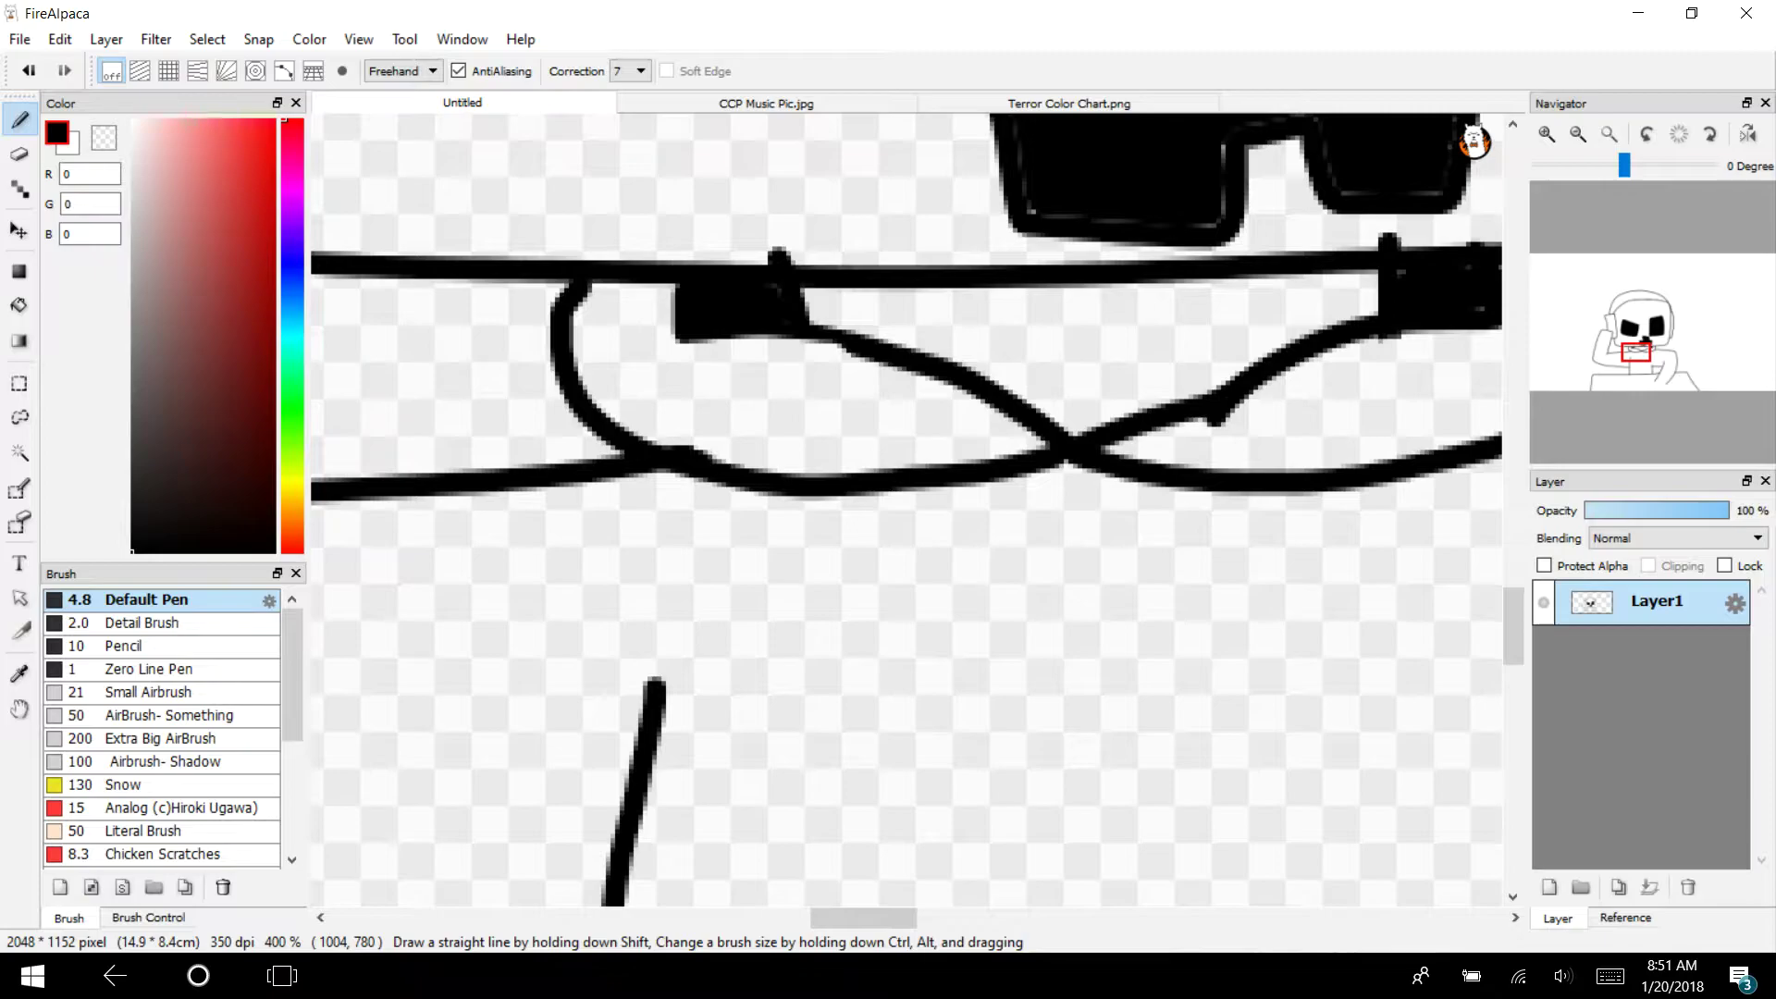
Draw a curved microphone boom from the right ear cup down past the jaw, ending in a round tip, with CCP Music Pic.jpg as reference
click(1577, 134)
drag(1636, 352, 1639, 310)
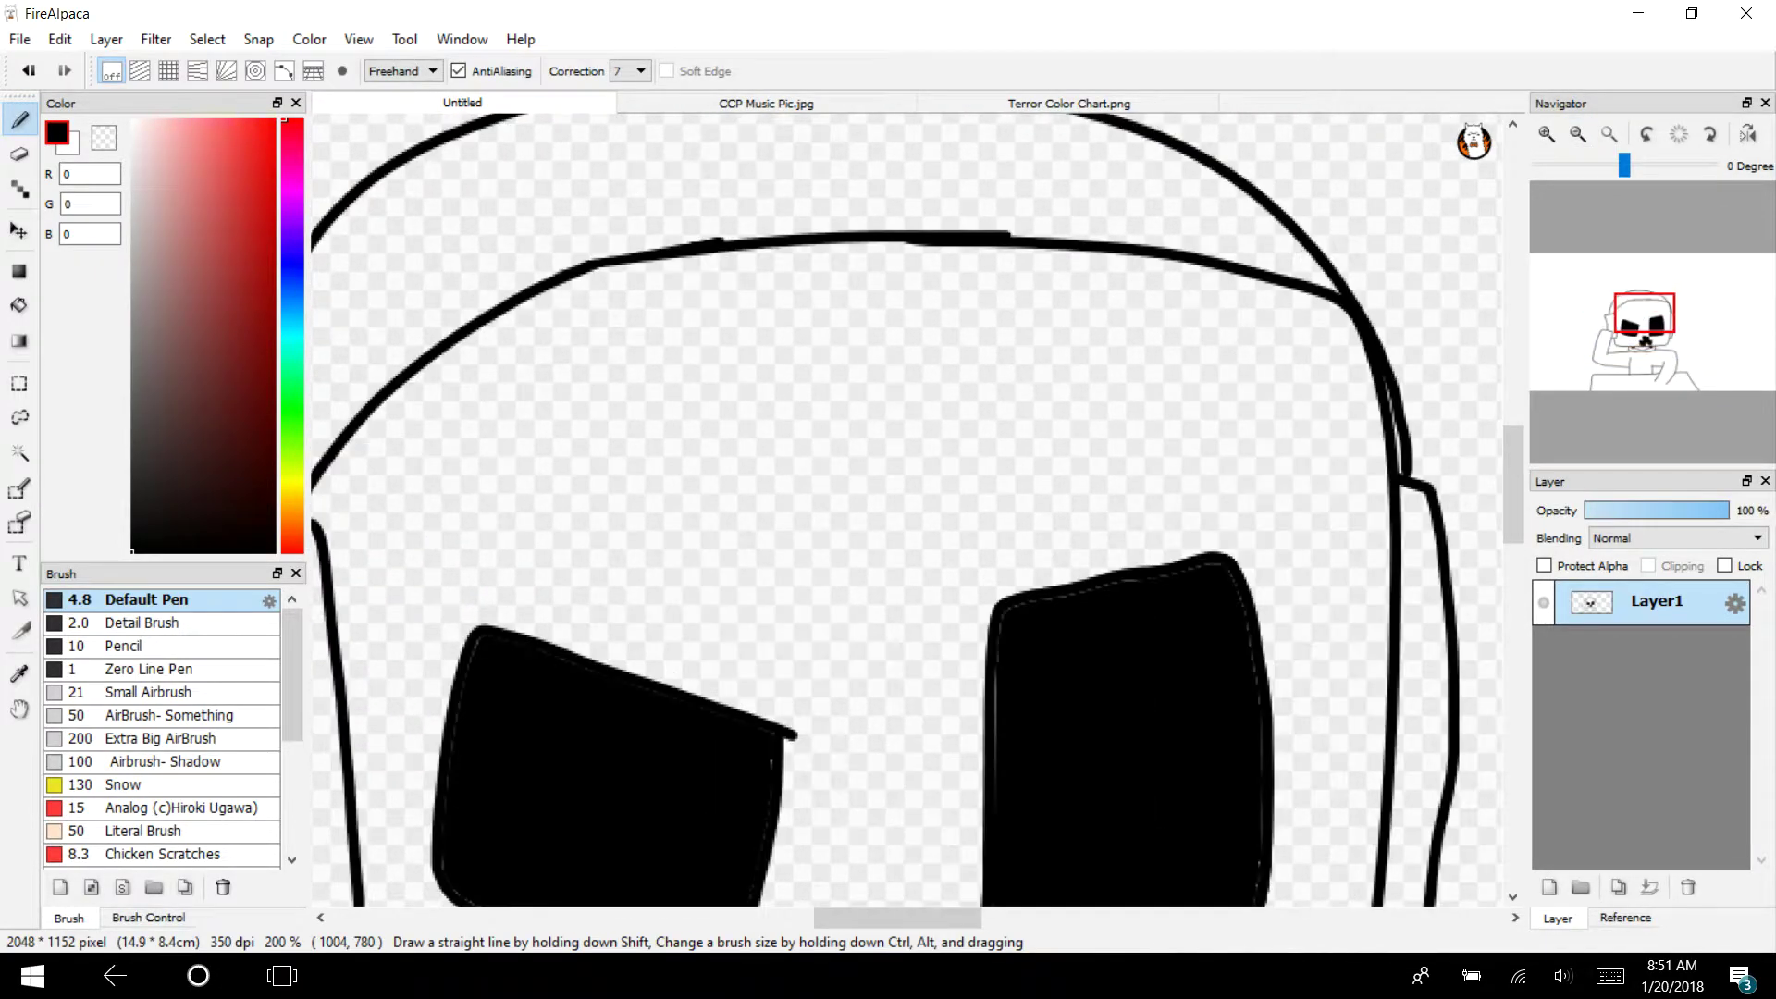
click(766, 103)
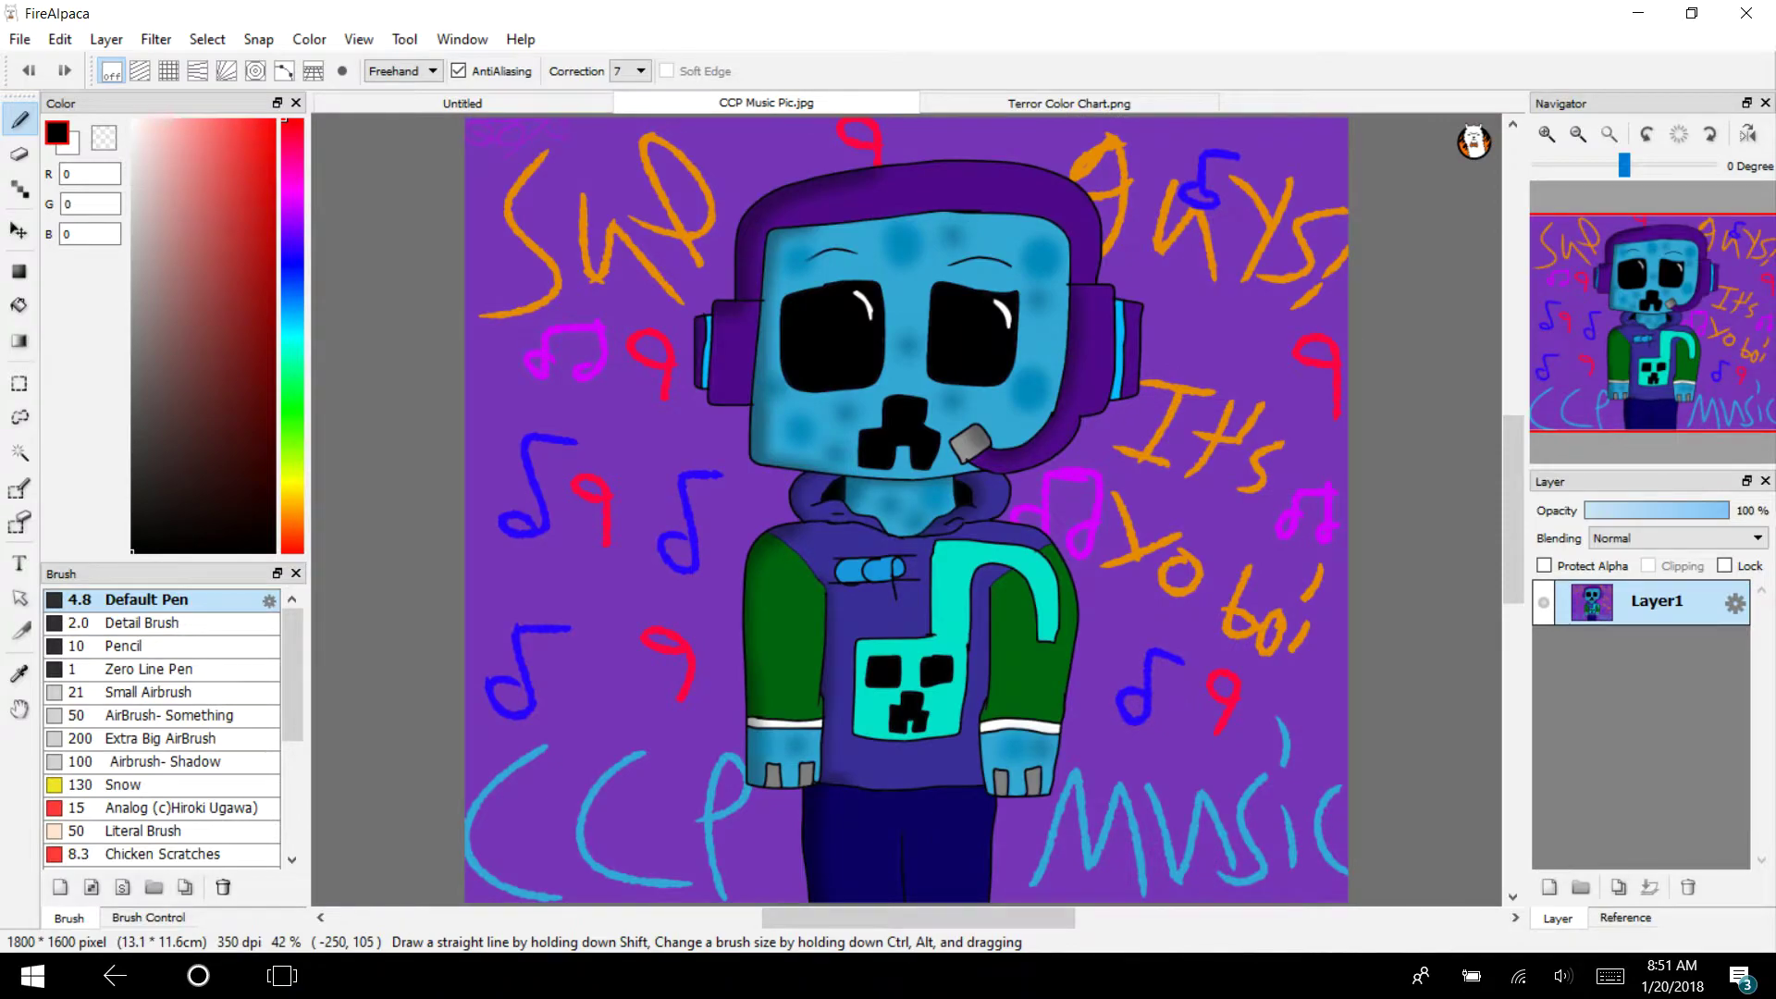
click(463, 103)
drag(1660, 338, 1647, 343)
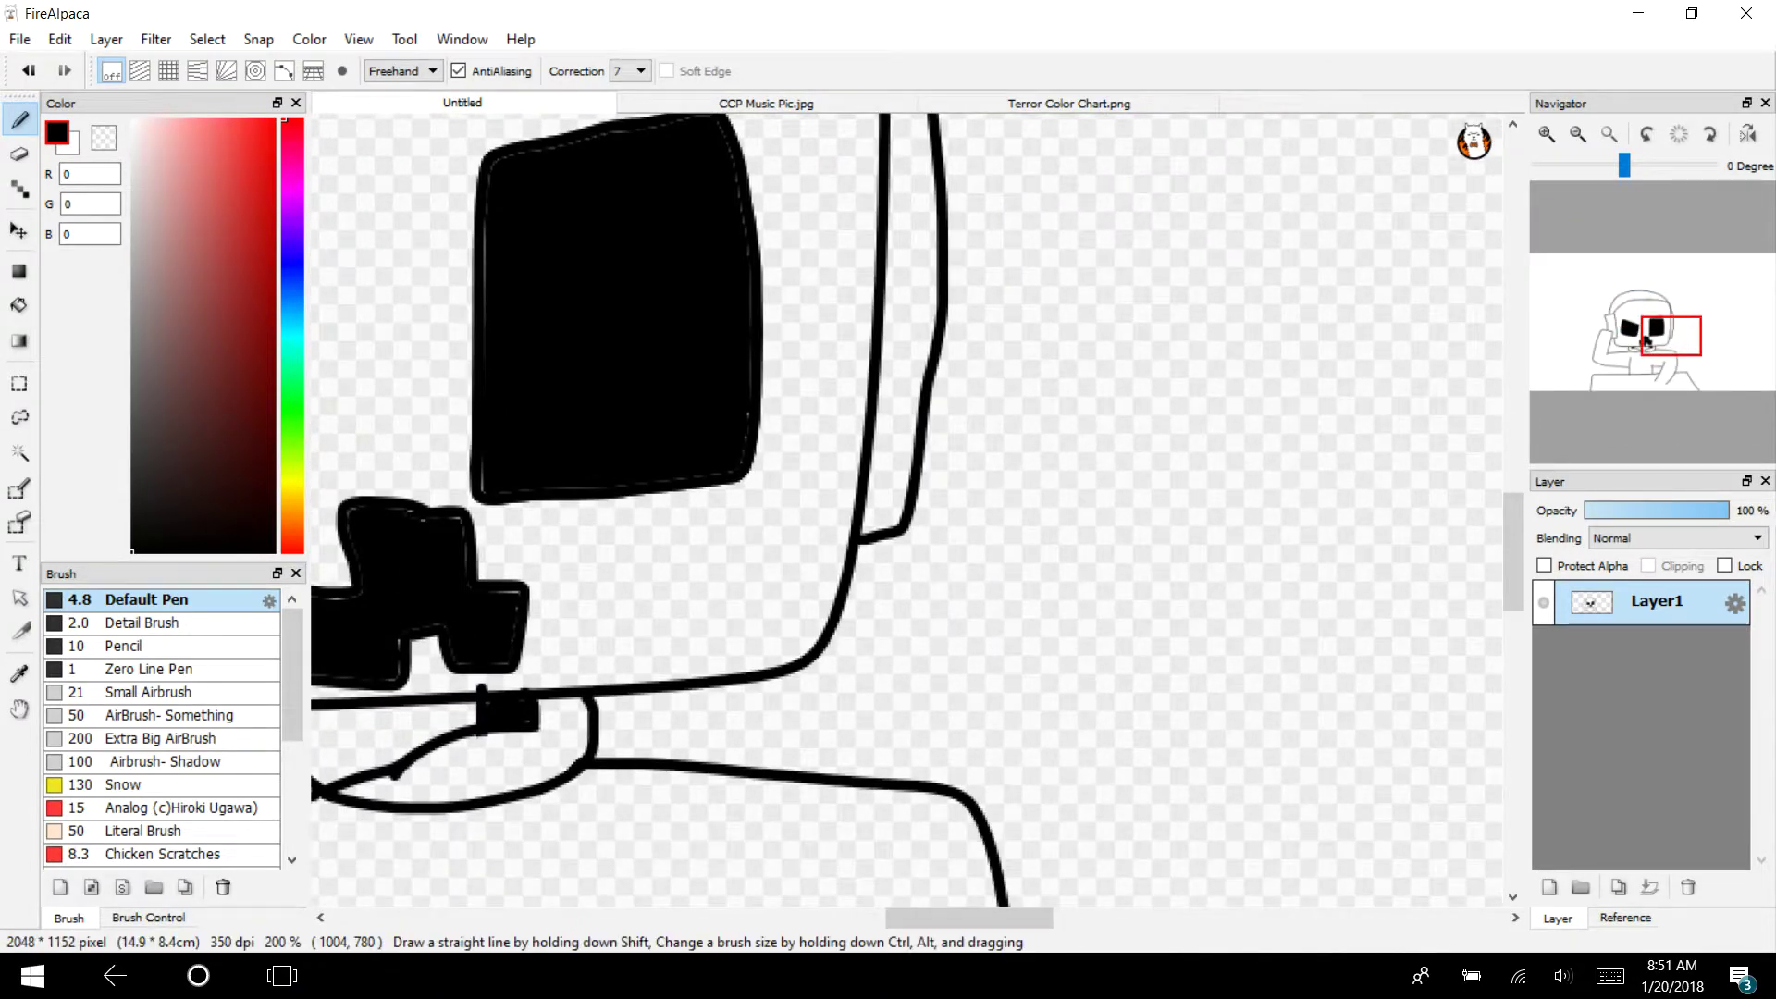
mouse_move(867, 524)
mouse_down()
mouse_move(847, 636)
mouse_move(701, 773)
mouse_up()
mouse_move(895, 534)
mouse_down()
mouse_move(826, 753)
mouse_move(741, 794)
mouse_move(693, 775)
mouse_move(652, 817)
mouse_move(724, 842)
mouse_move(743, 788)
mouse_up()
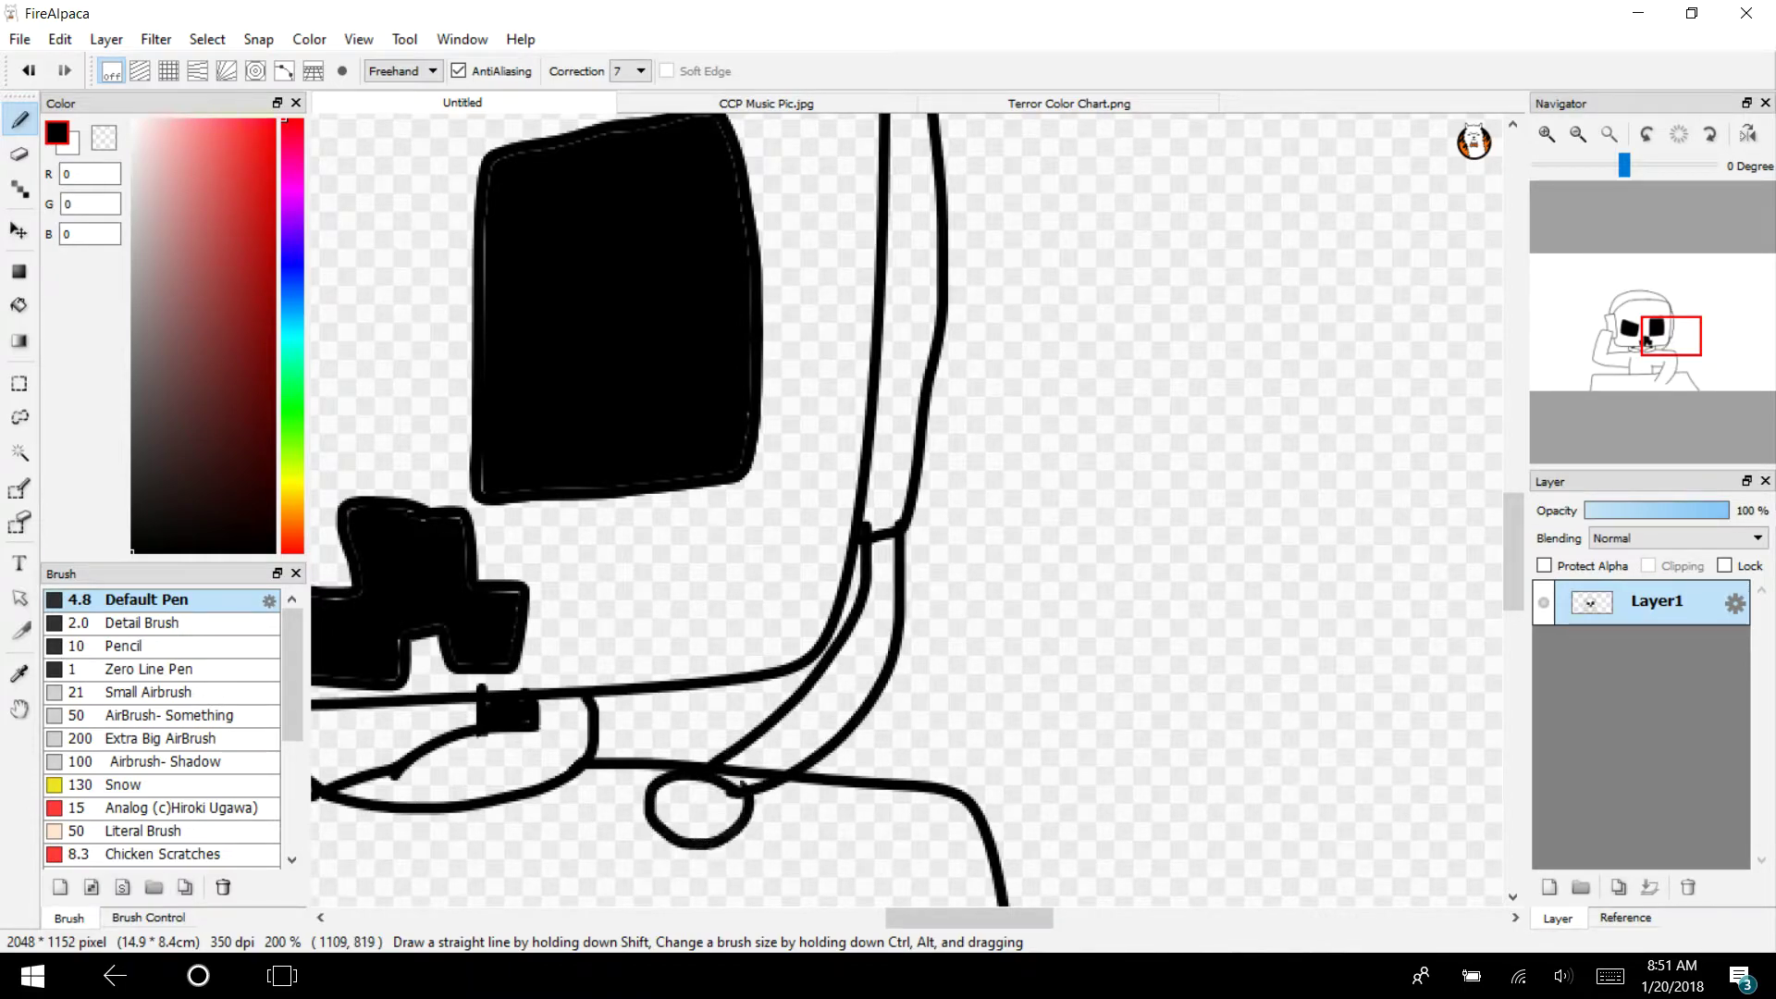
Erase the shoulder line crossing the microphone boom and redraw the boom's thinned edges near the round tip
key(e)
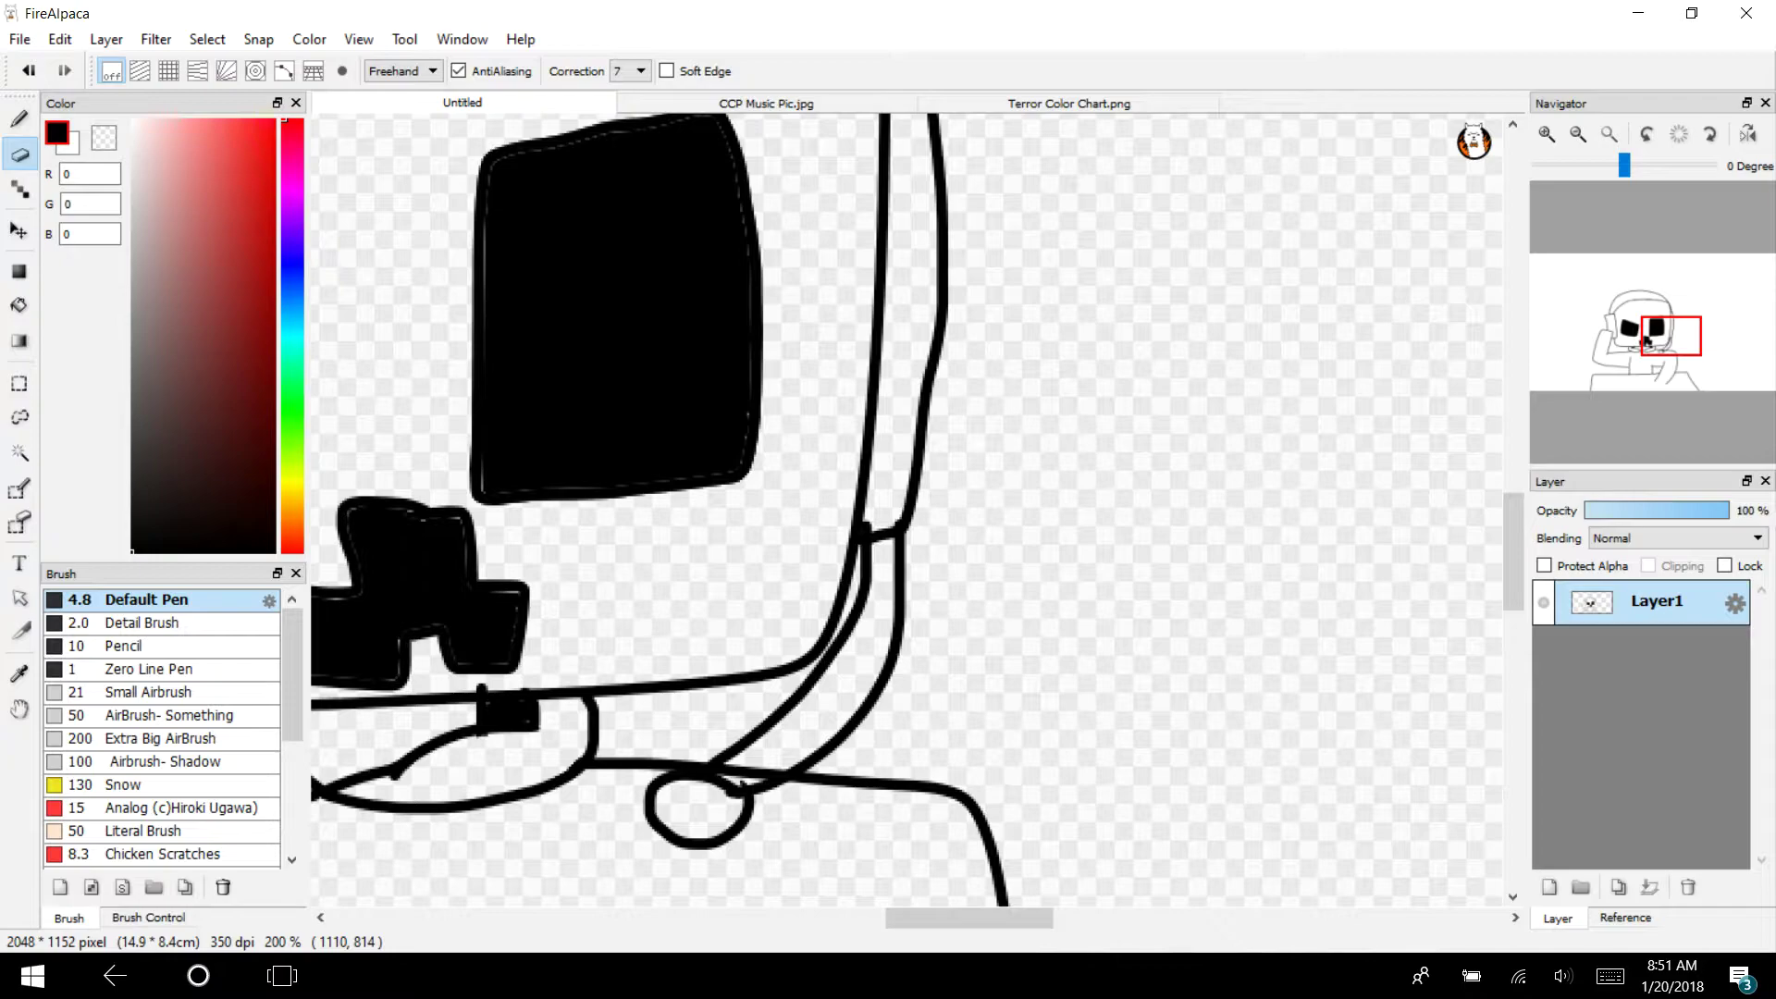
click(1547, 133)
drag(1513, 559, 1513, 594)
mouse_move(712, 617)
mouse_down()
mouse_move(662, 626)
mouse_move(635, 609)
mouse_move(645, 593)
mouse_move(655, 636)
mouse_move(636, 638)
mouse_up()
key(ctrl+z)
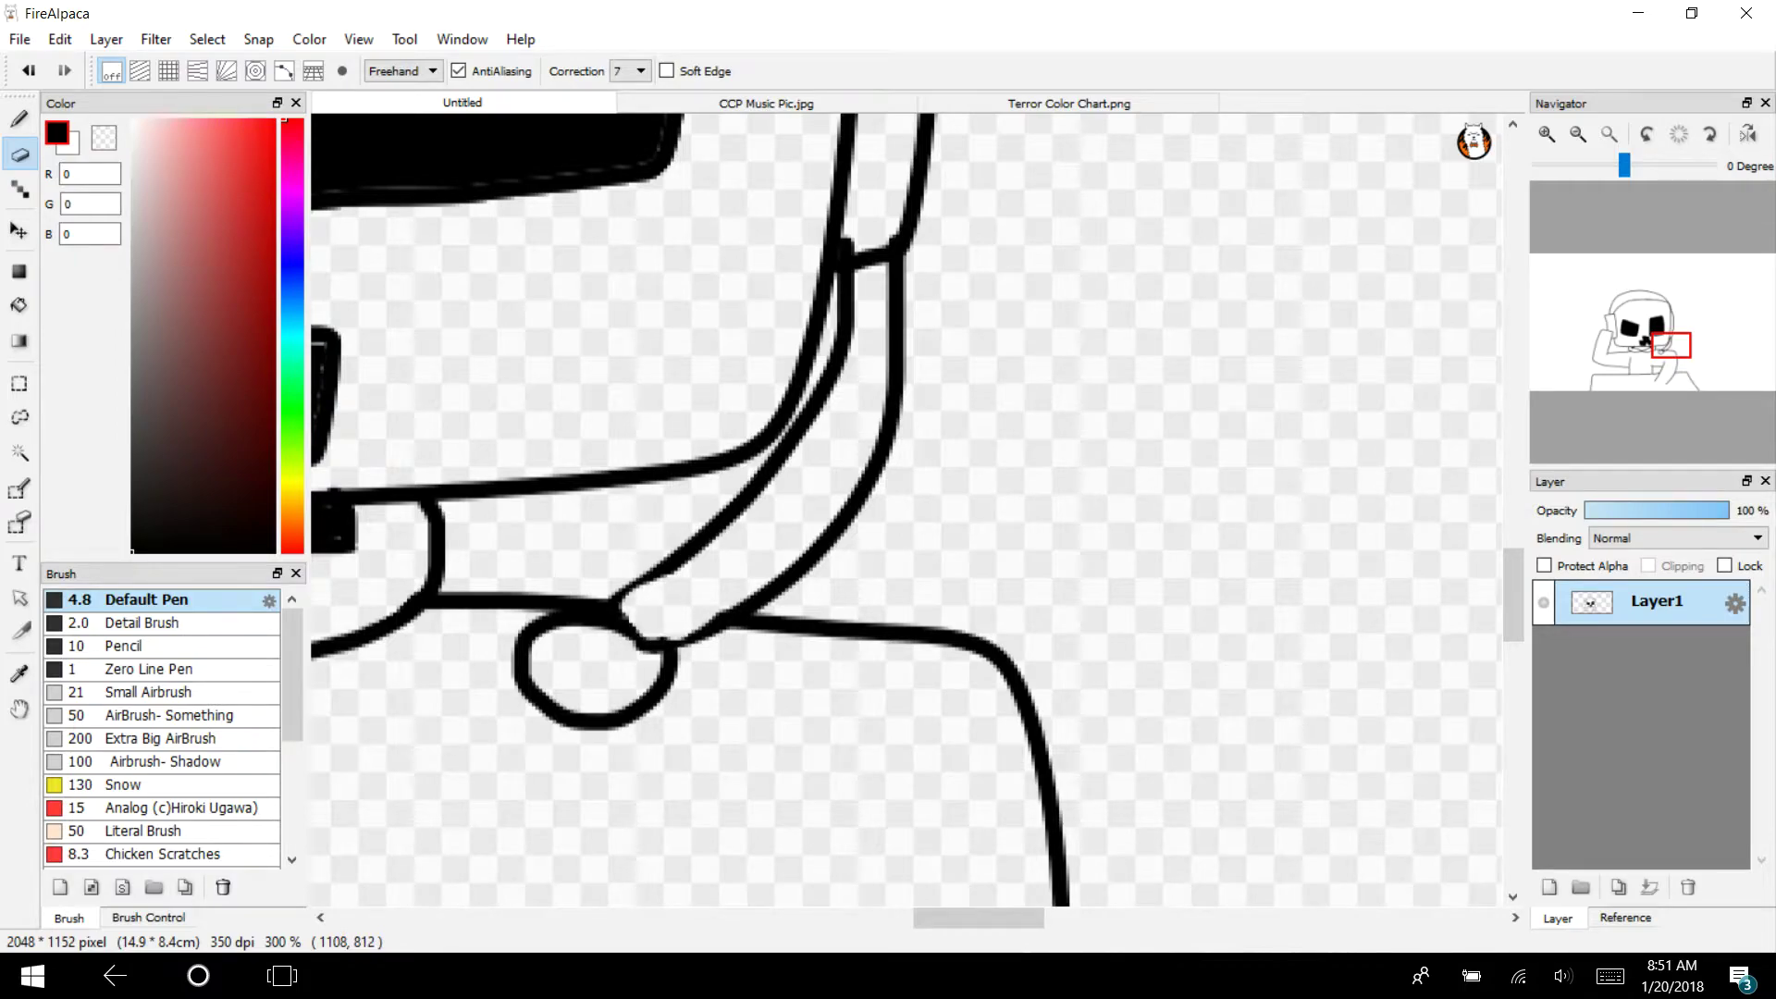
key(b)
mouse_move(672, 551)
mouse_down()
mouse_move(597, 623)
mouse_move(664, 656)
mouse_move(737, 614)
mouse_move(669, 647)
mouse_up()
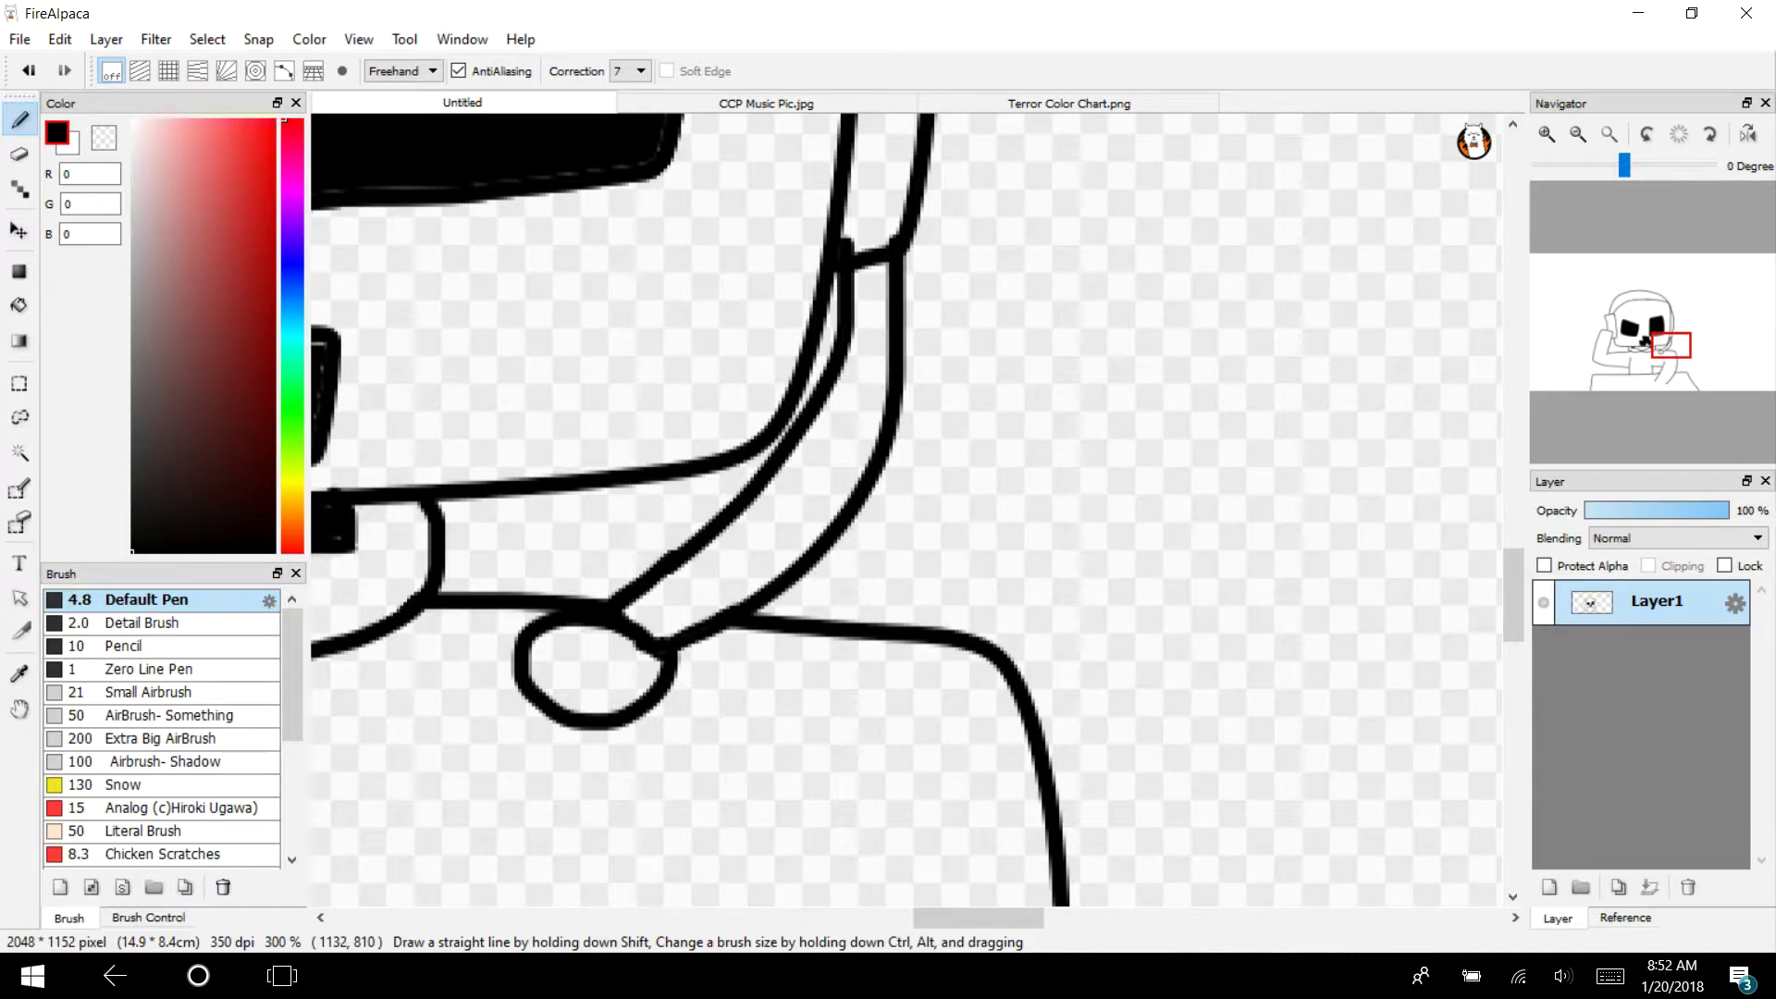
Join the raised arm's lower line to the torso line and erase the overhanging stub at the small box above the table edge
click(1578, 134)
mouse_move(1677, 362)
mouse_down()
mouse_move(1622, 354)
mouse_move(1642, 371)
mouse_up()
click(1546, 134)
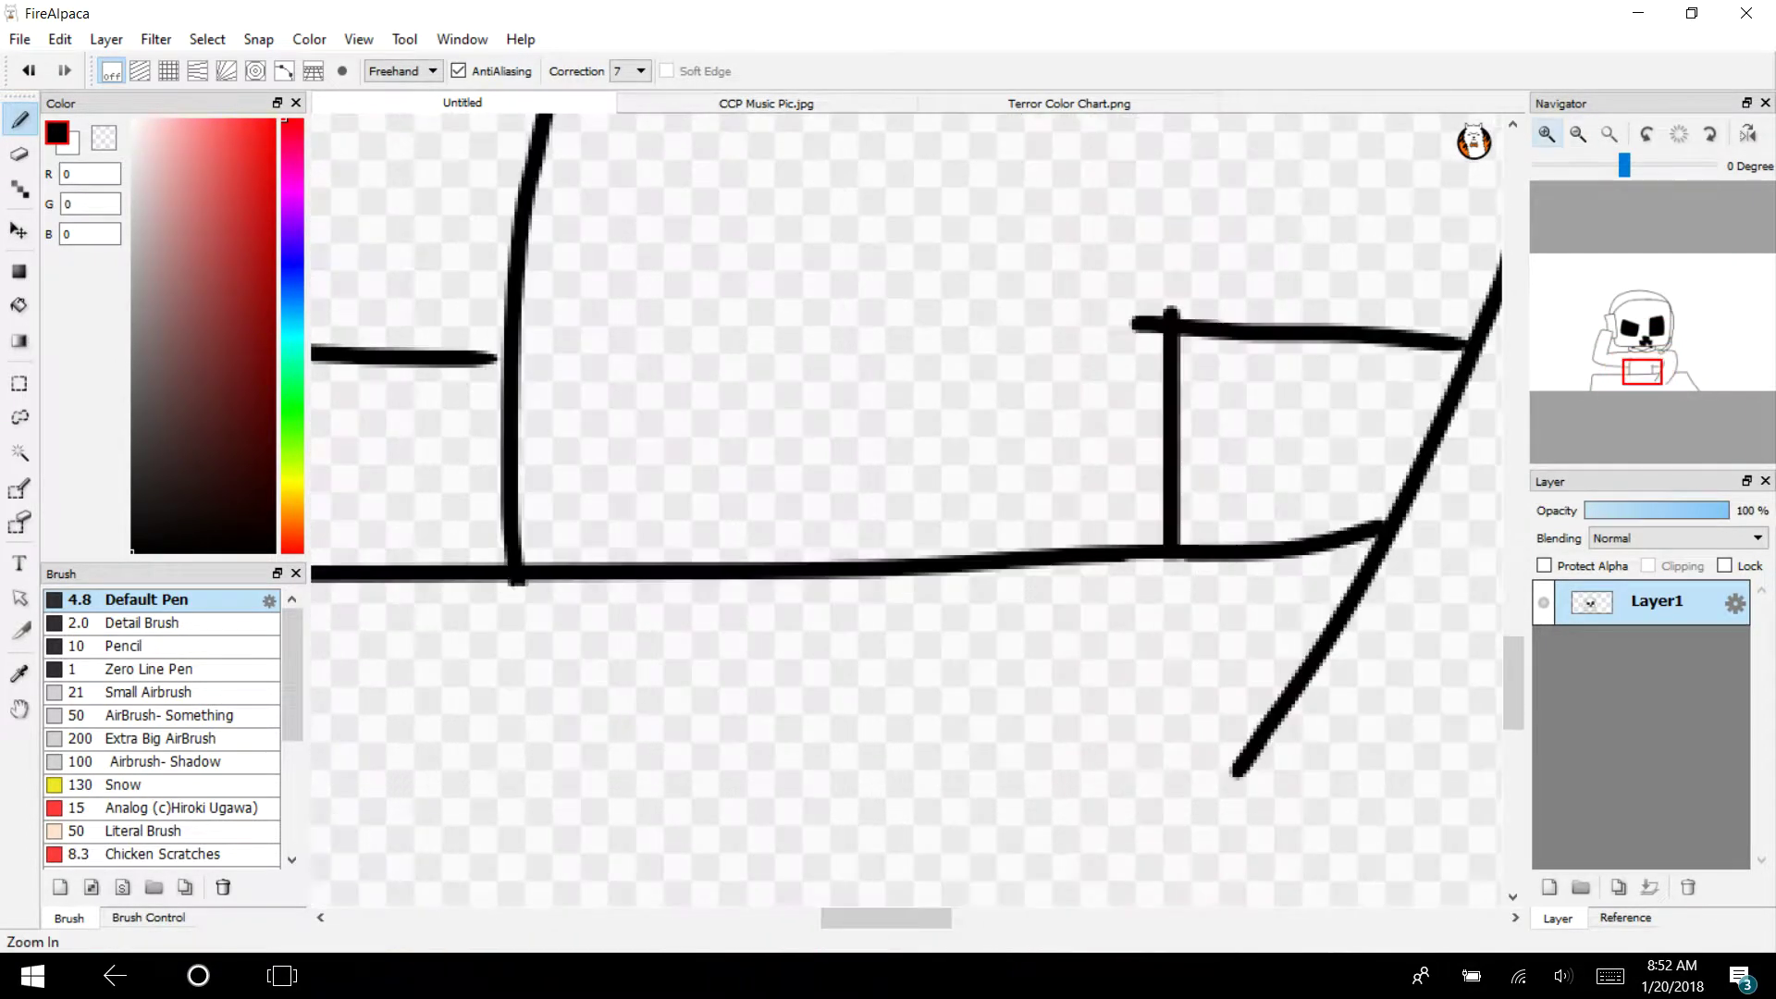
mouse_move(466, 340)
mouse_down()
mouse_move(507, 352)
mouse_move(504, 369)
mouse_up()
click(29, 71)
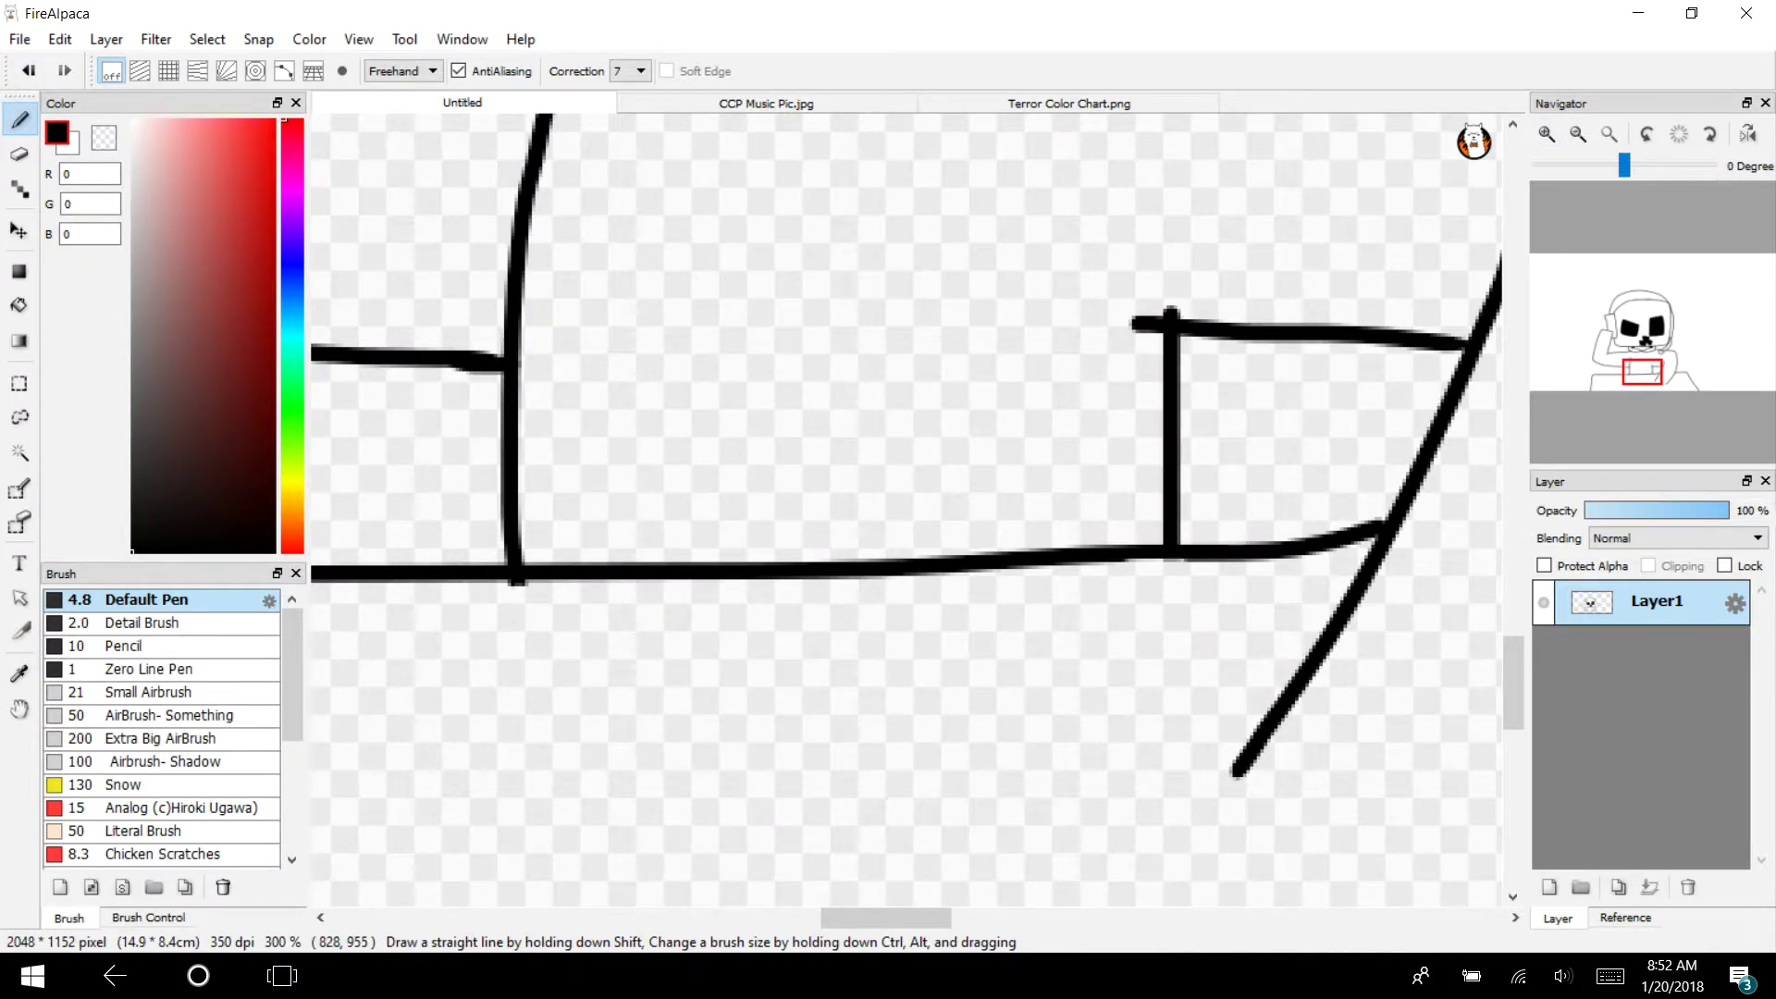
key(e)
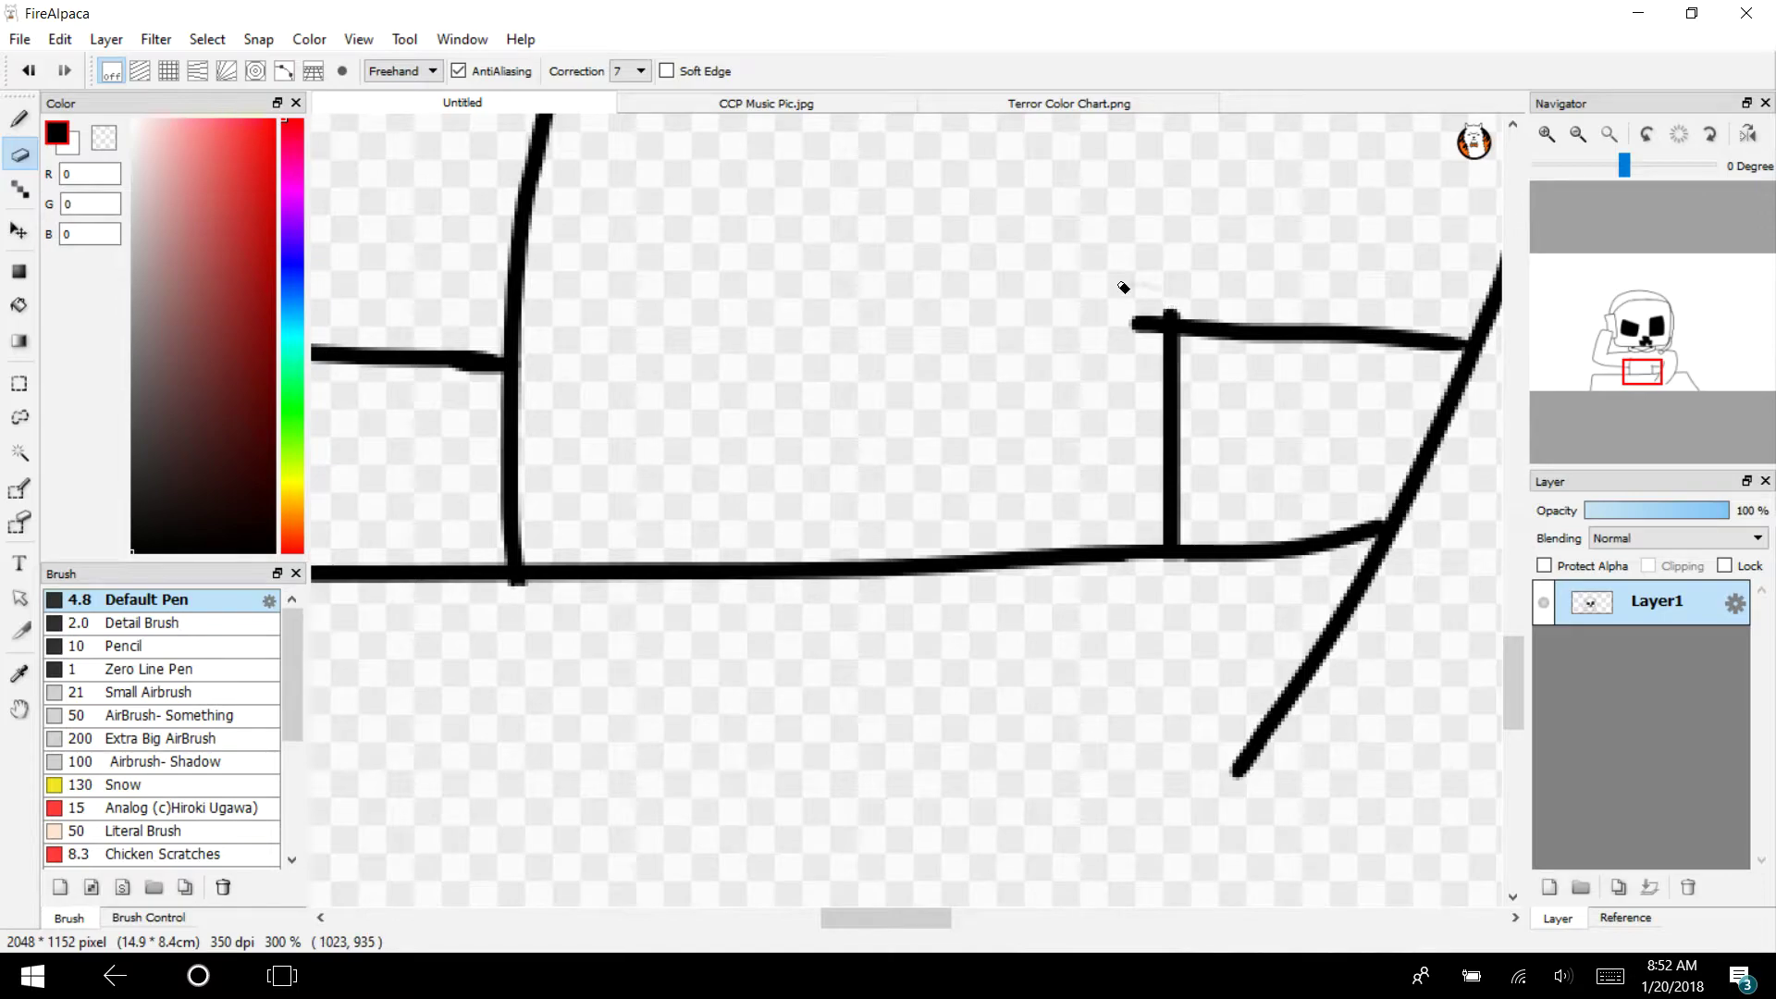
drag(1136, 331, 1132, 302)
Draw a pointed thumb and three pointed fingers on the raised hand beside the head with the black pen
click(1578, 134)
click(1578, 135)
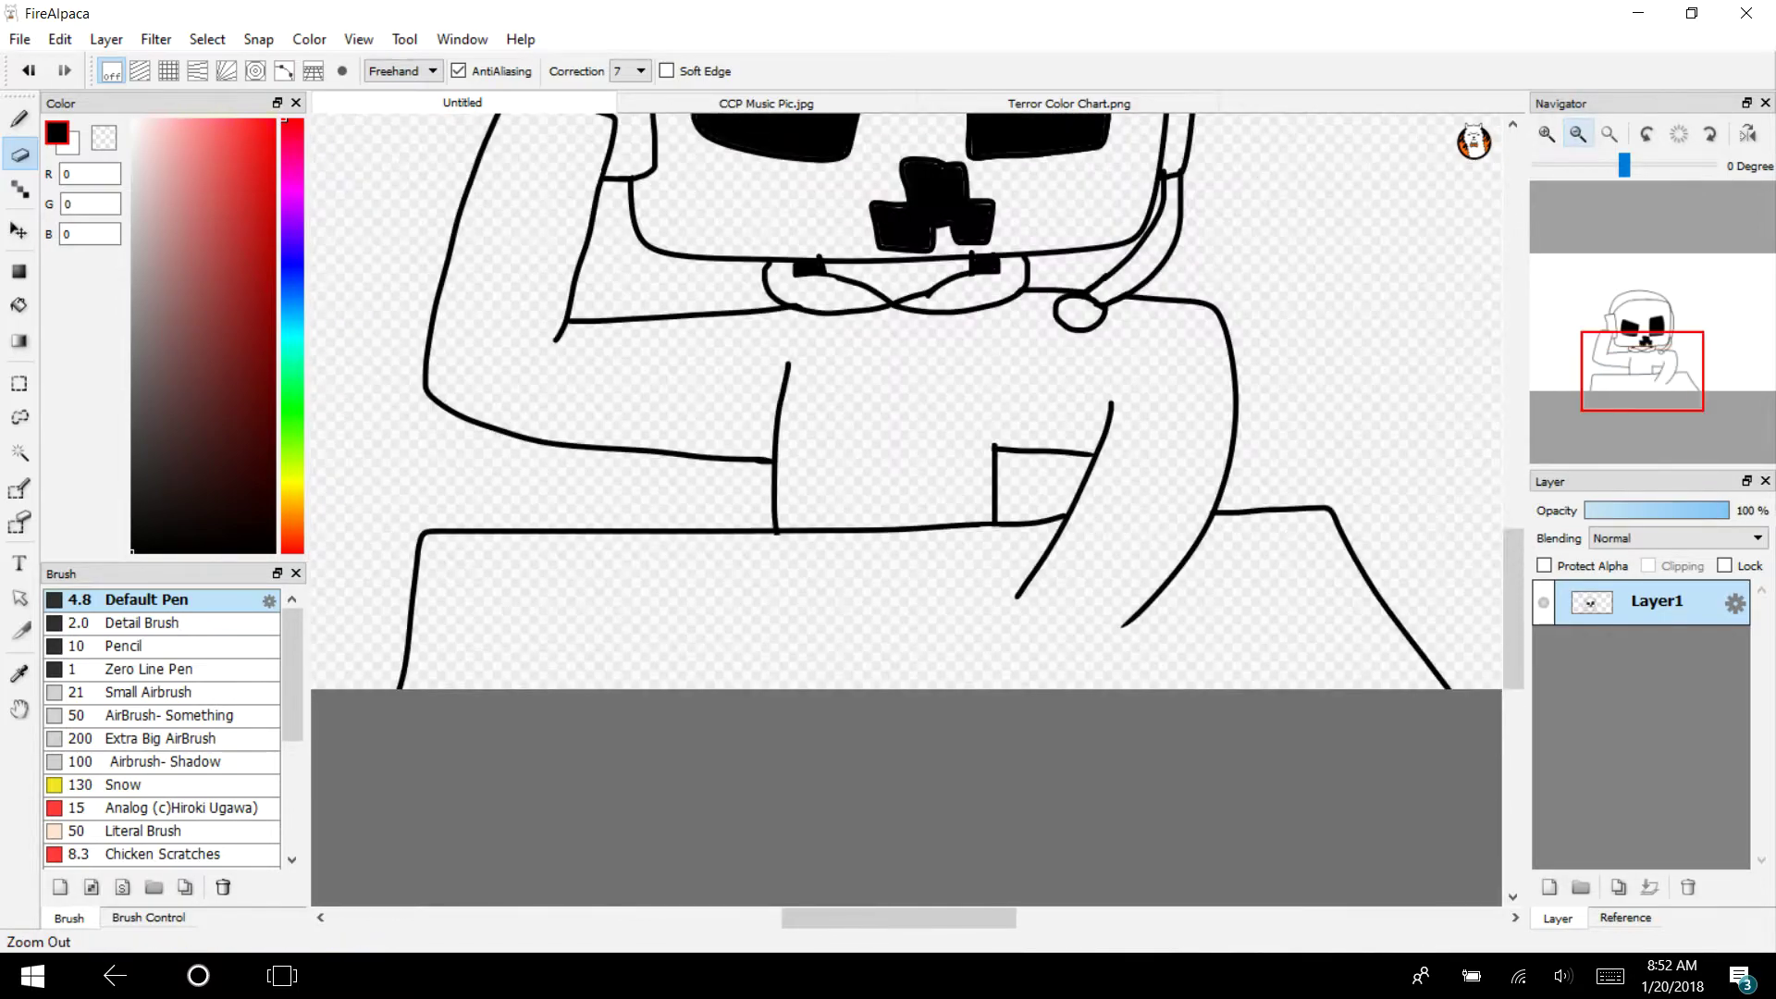
mouse_move(1659, 399)
mouse_down()
mouse_move(1673, 388)
mouse_move(1609, 350)
mouse_move(1673, 392)
mouse_move(1649, 396)
mouse_move(1647, 347)
mouse_move(1656, 390)
mouse_move(1624, 376)
mouse_move(1610, 329)
mouse_up()
click(1546, 134)
click(1546, 134)
key(b)
click(1546, 134)
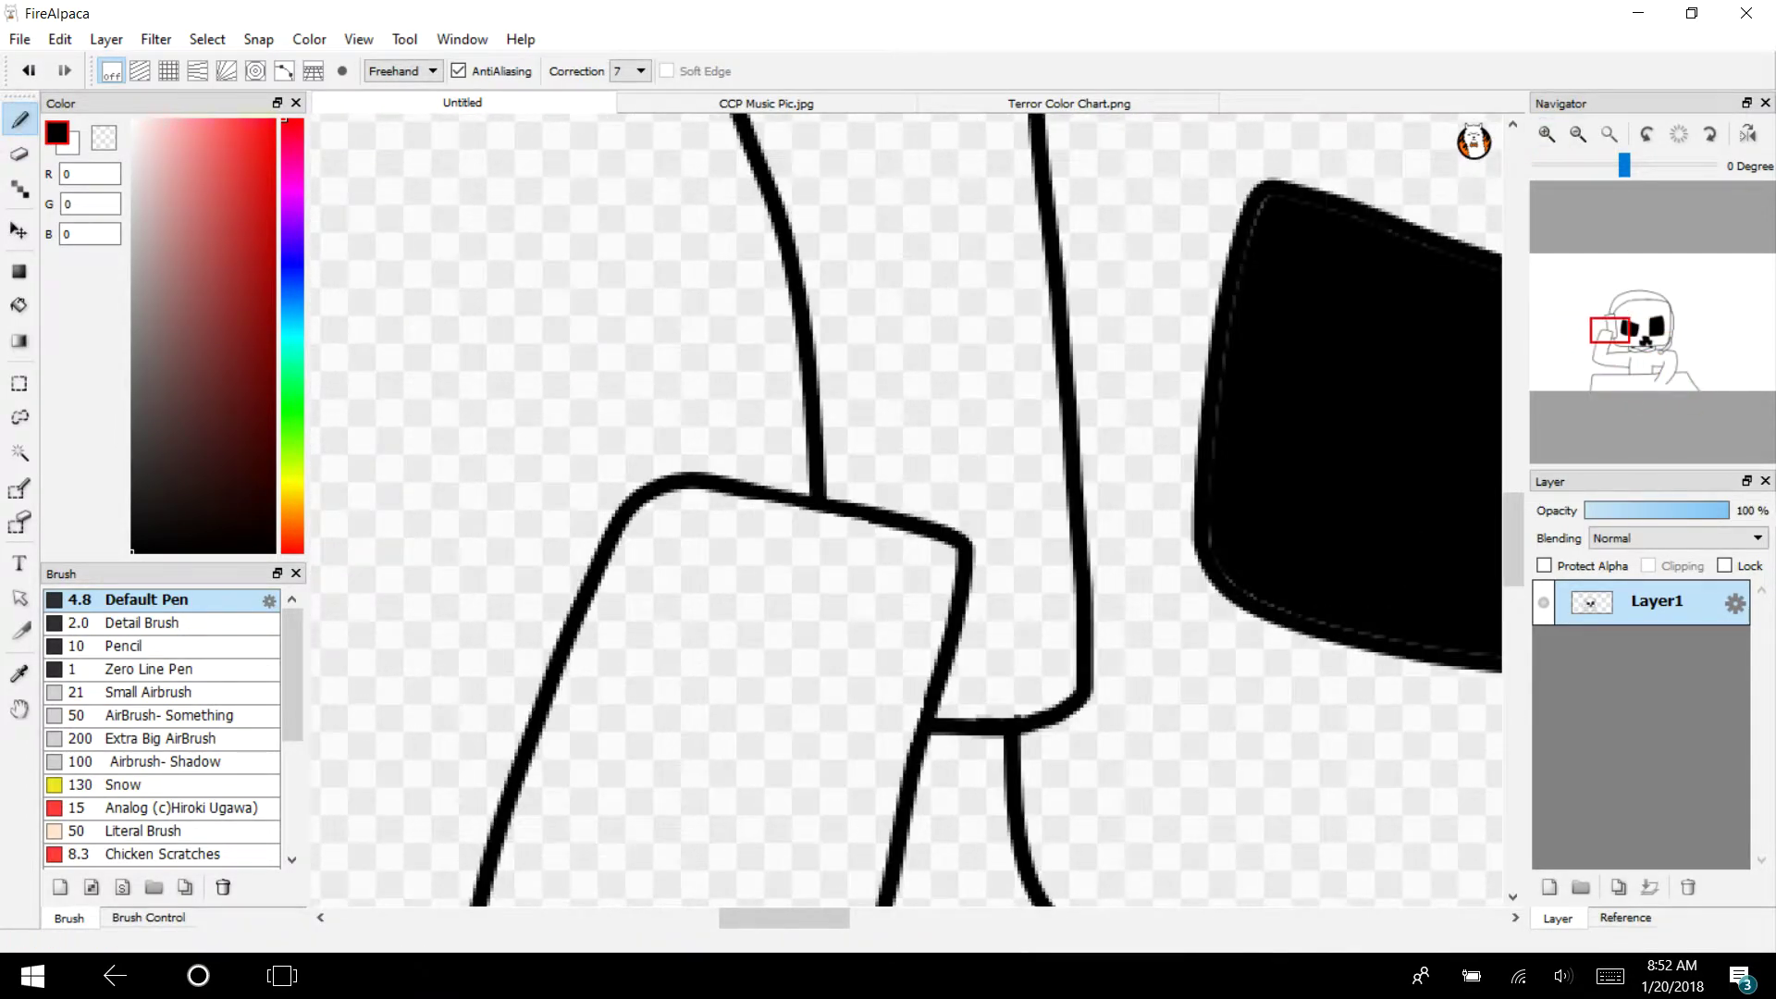
mouse_move(911, 726)
mouse_down()
mouse_move(1035, 555)
mouse_move(971, 561)
mouse_up()
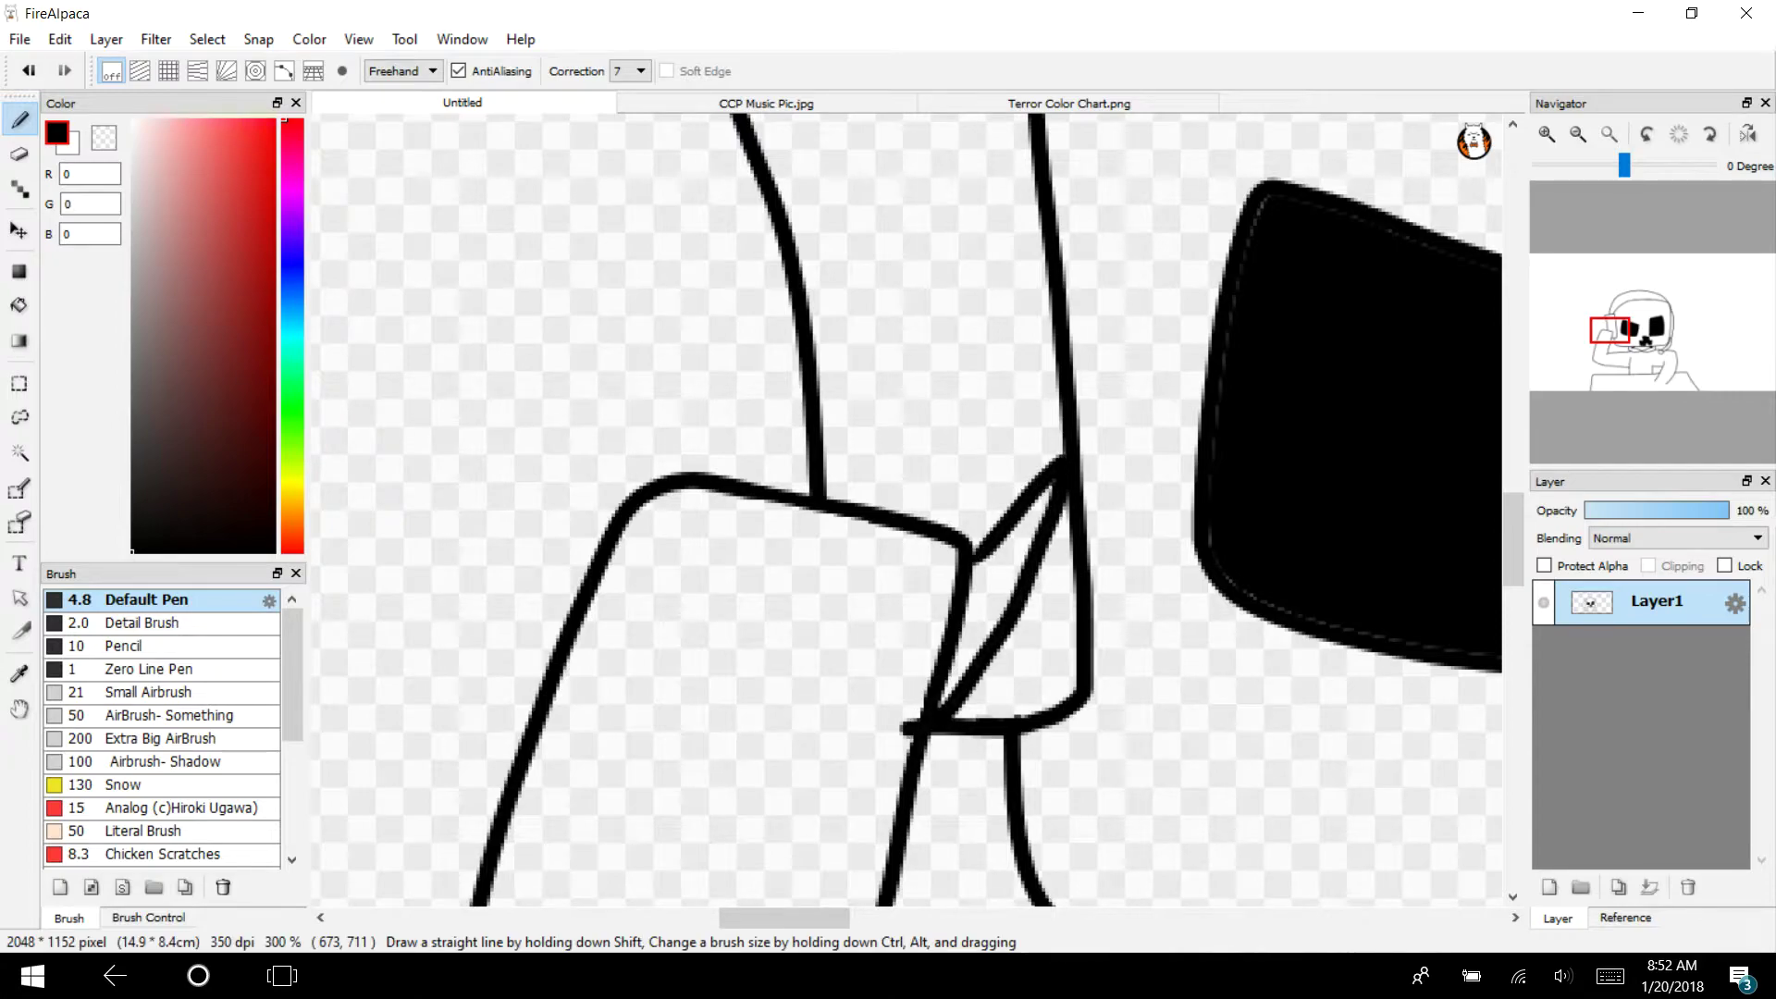
mouse_move(648, 486)
mouse_down()
mouse_move(777, 293)
mouse_move(807, 307)
mouse_move(735, 480)
mouse_move(793, 388)
mouse_move(907, 302)
mouse_move(837, 495)
mouse_move(1006, 296)
mouse_move(942, 548)
mouse_up()
Erase the outline running through the raised hand's fingers, undoing the eraser strokes that cut into the first finger
key(e)
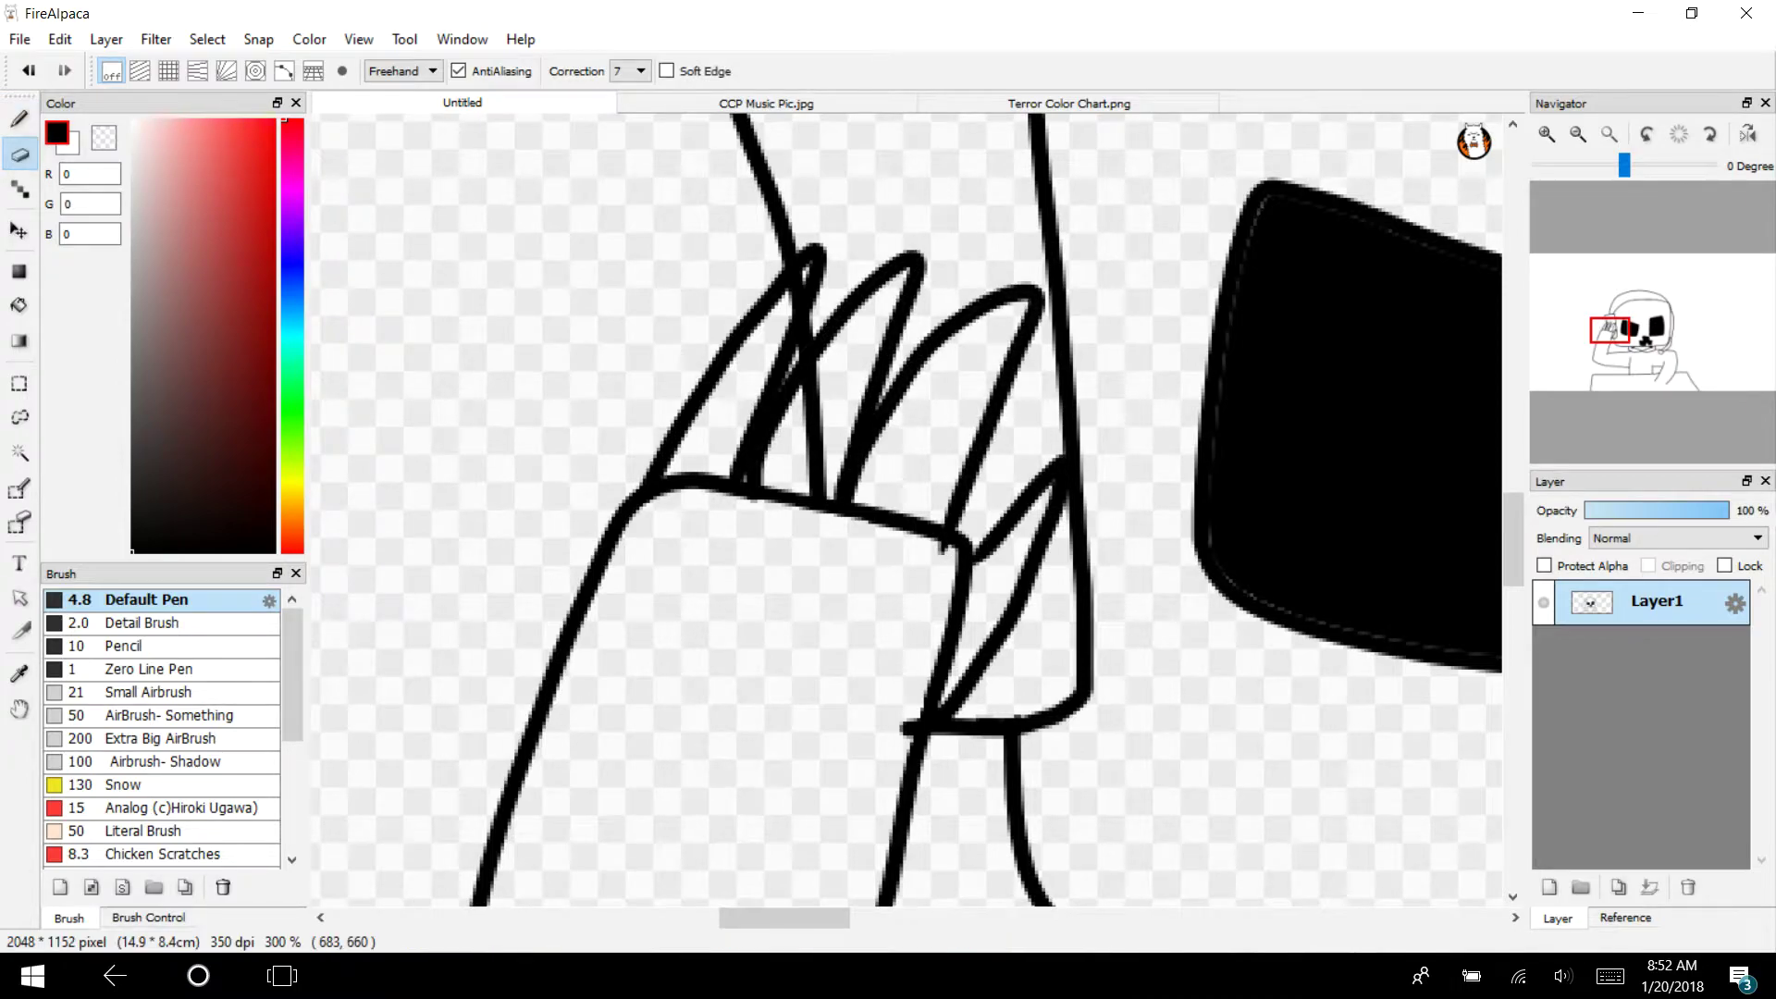
click(1547, 133)
mouse_move(739, 495)
mouse_down()
mouse_move(779, 436)
mouse_move(790, 485)
mouse_move(805, 329)
mouse_move(781, 319)
mouse_move(735, 196)
mouse_move(750, 181)
mouse_up()
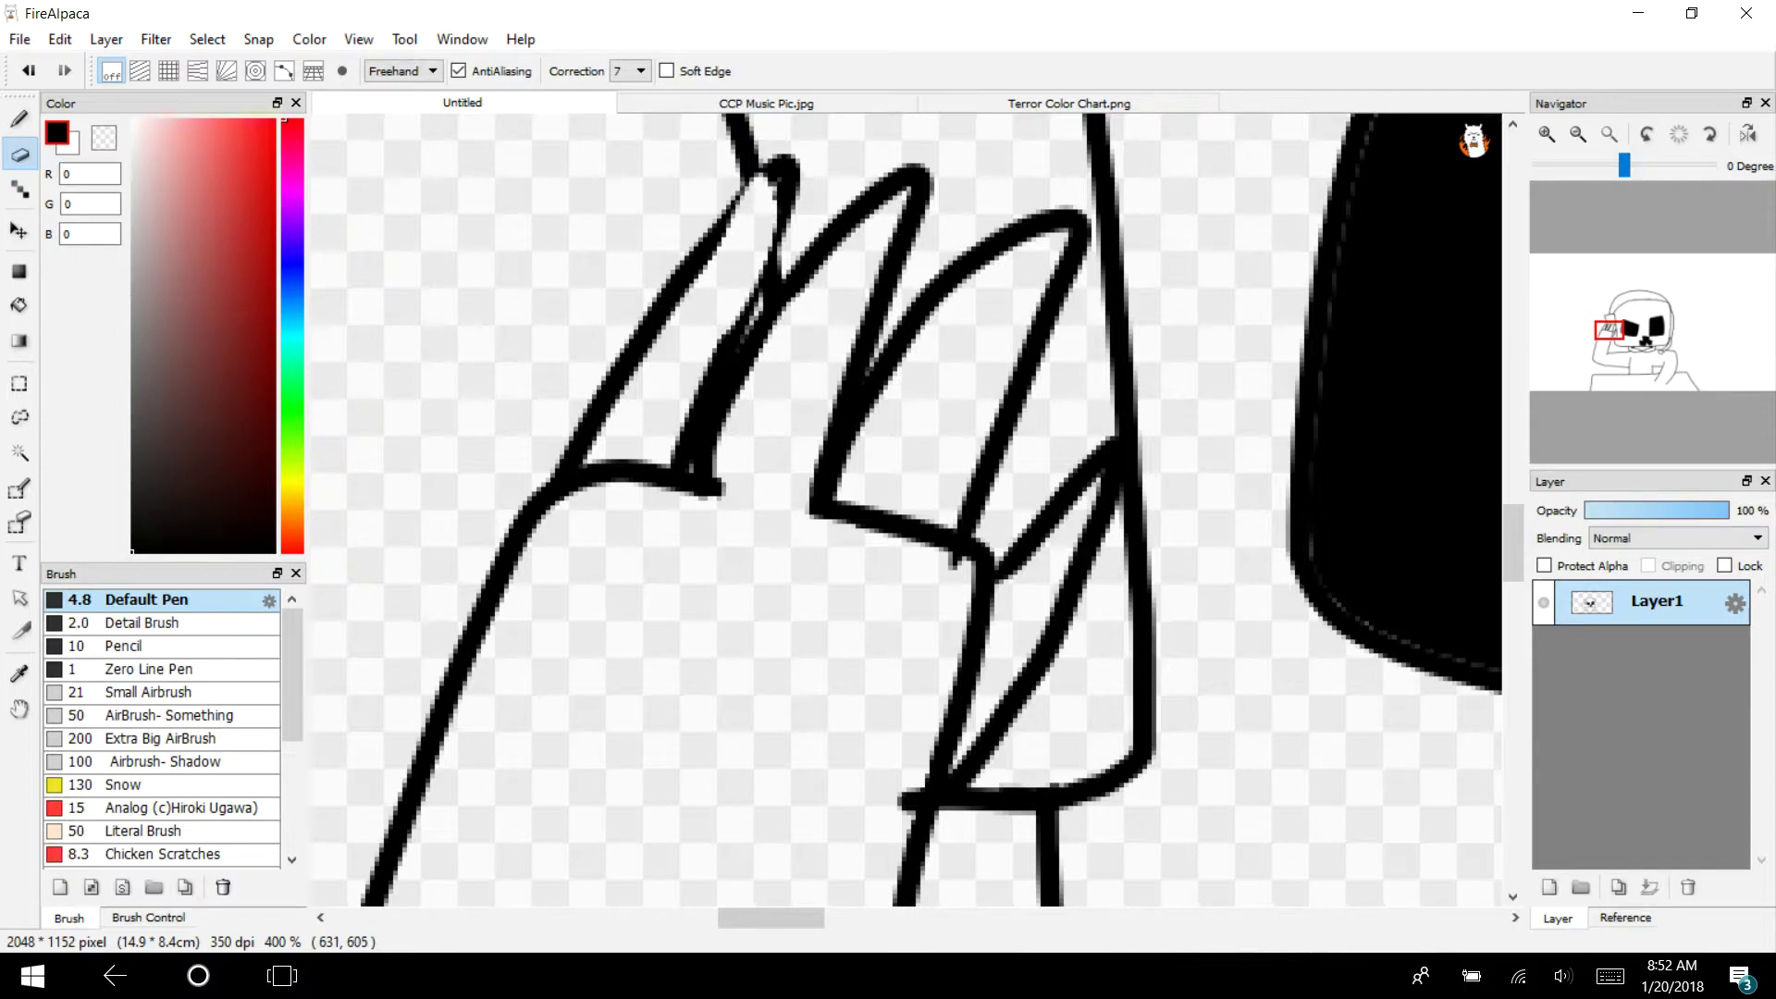
key(ctrl+z)
key(ctrl+z)
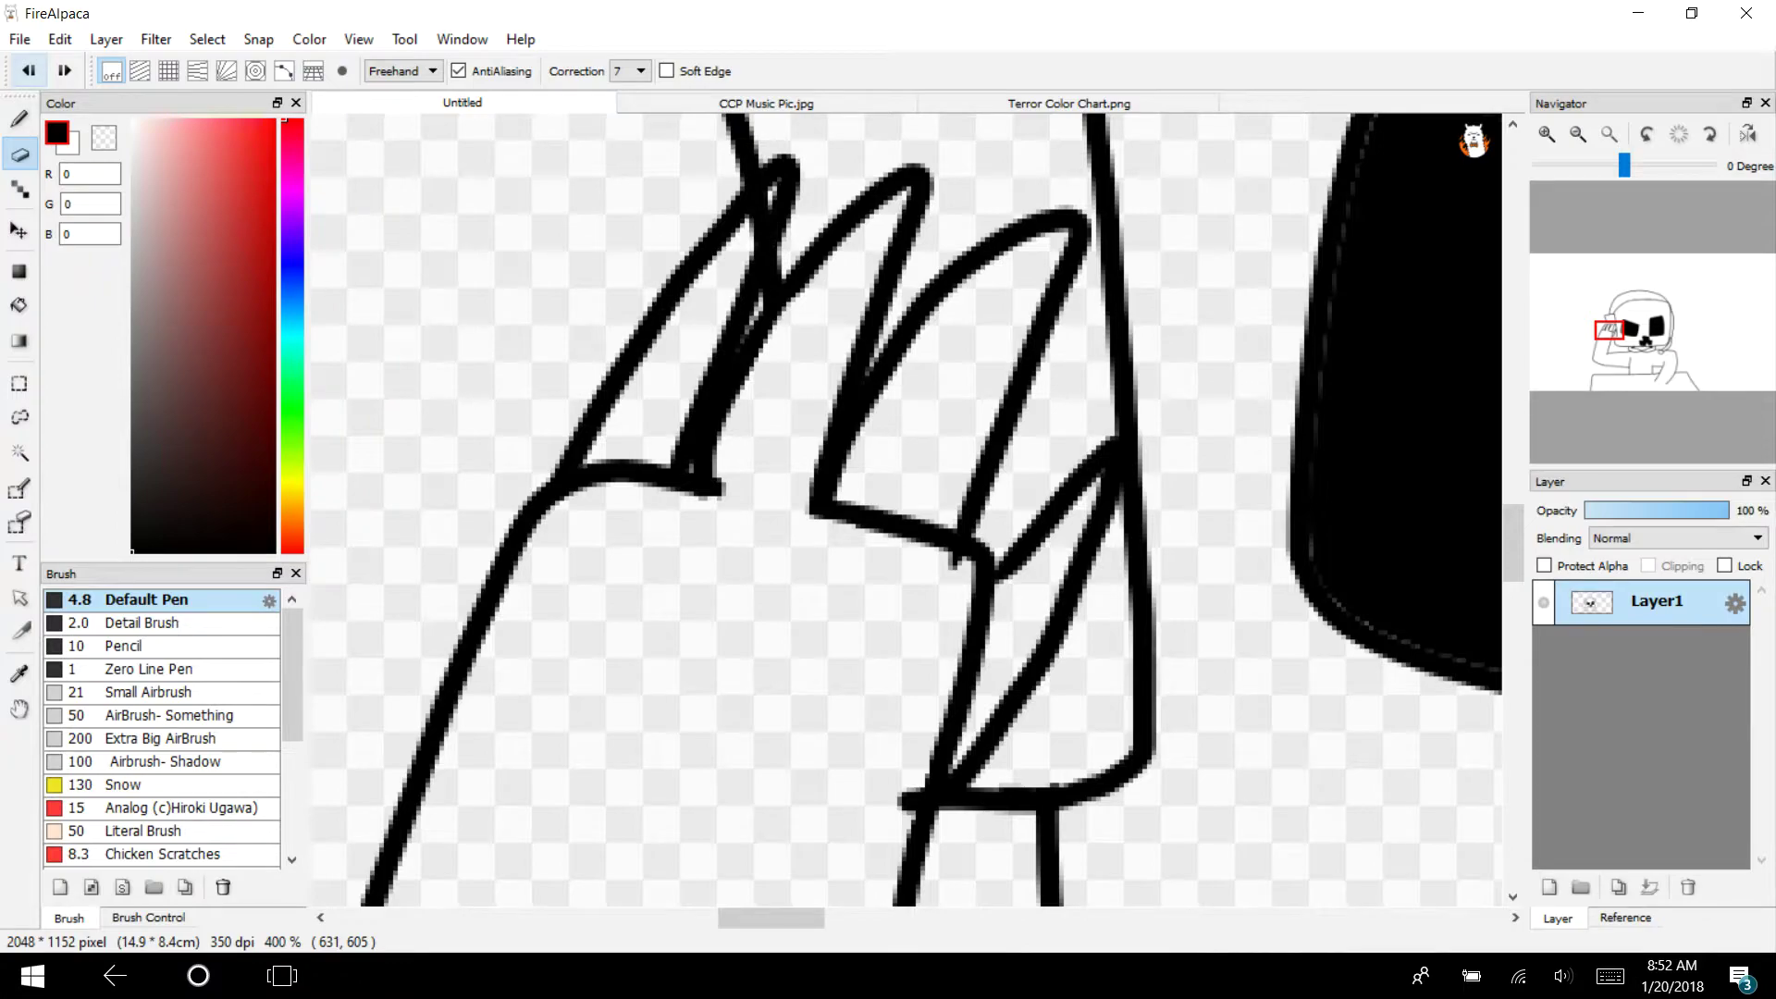
key(ctrl+y)
key(ctrl+y)
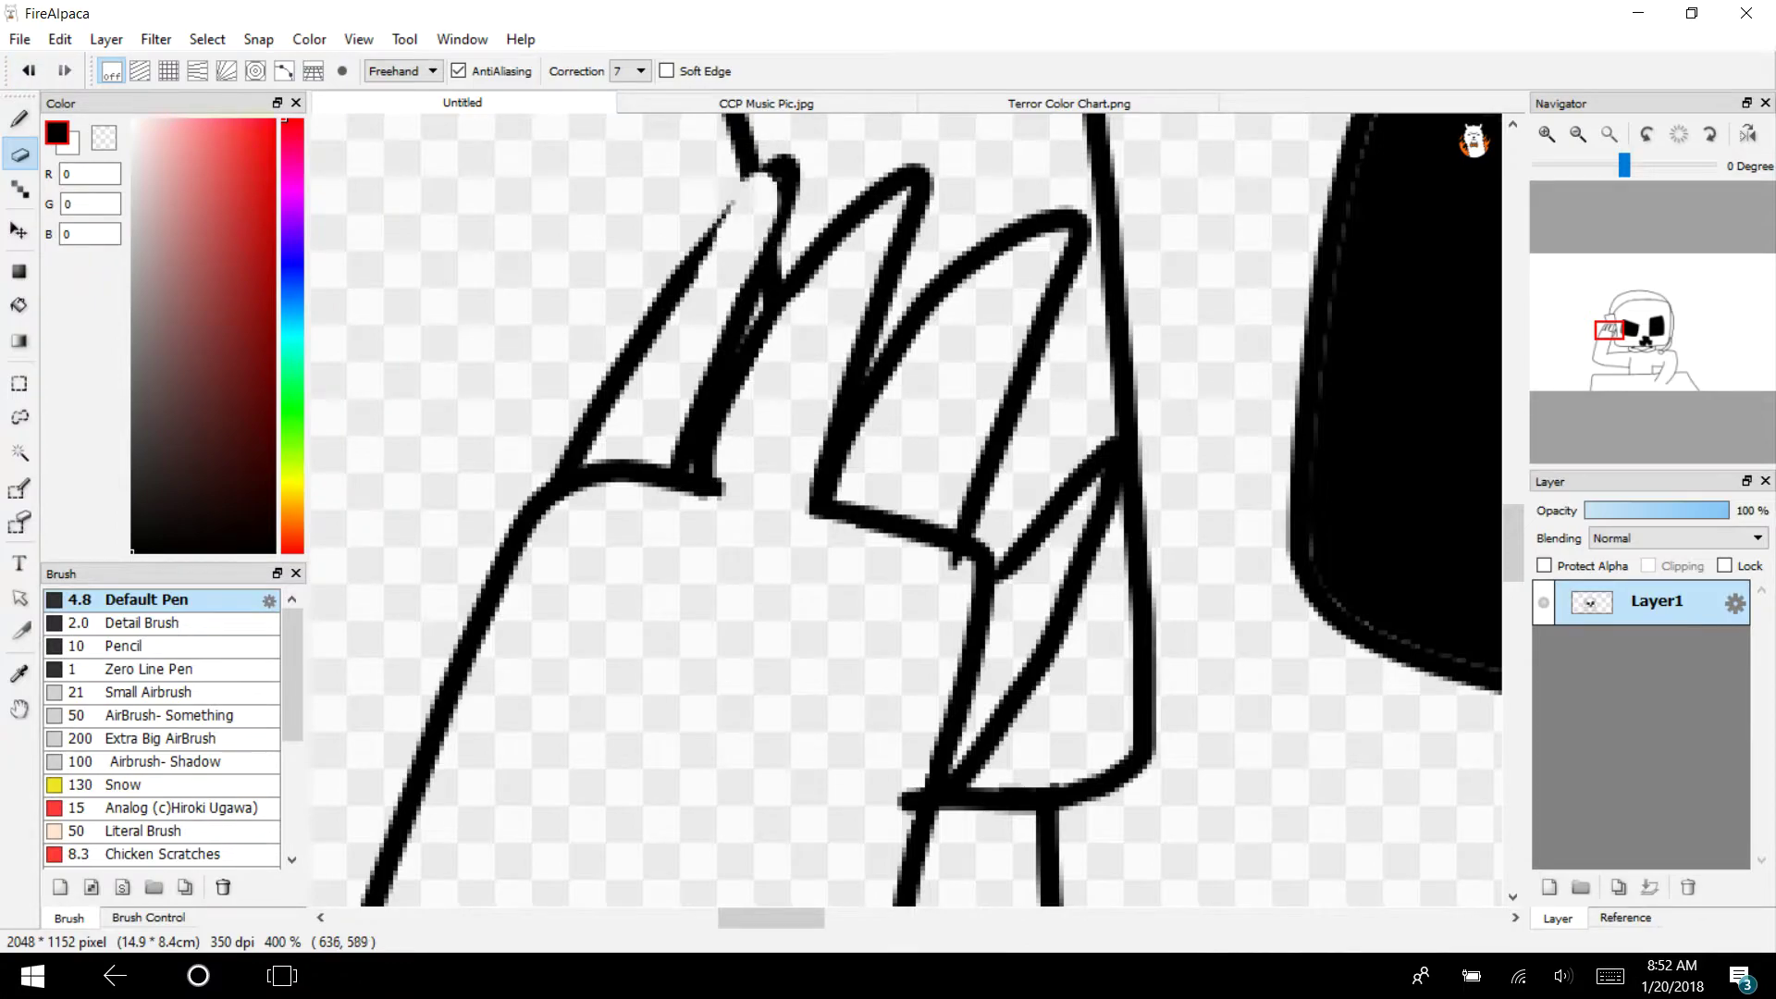
key(b)
key(ctrl+z)
key(ctrl+z)
key(ctrl+z)
key(ctrl+z)
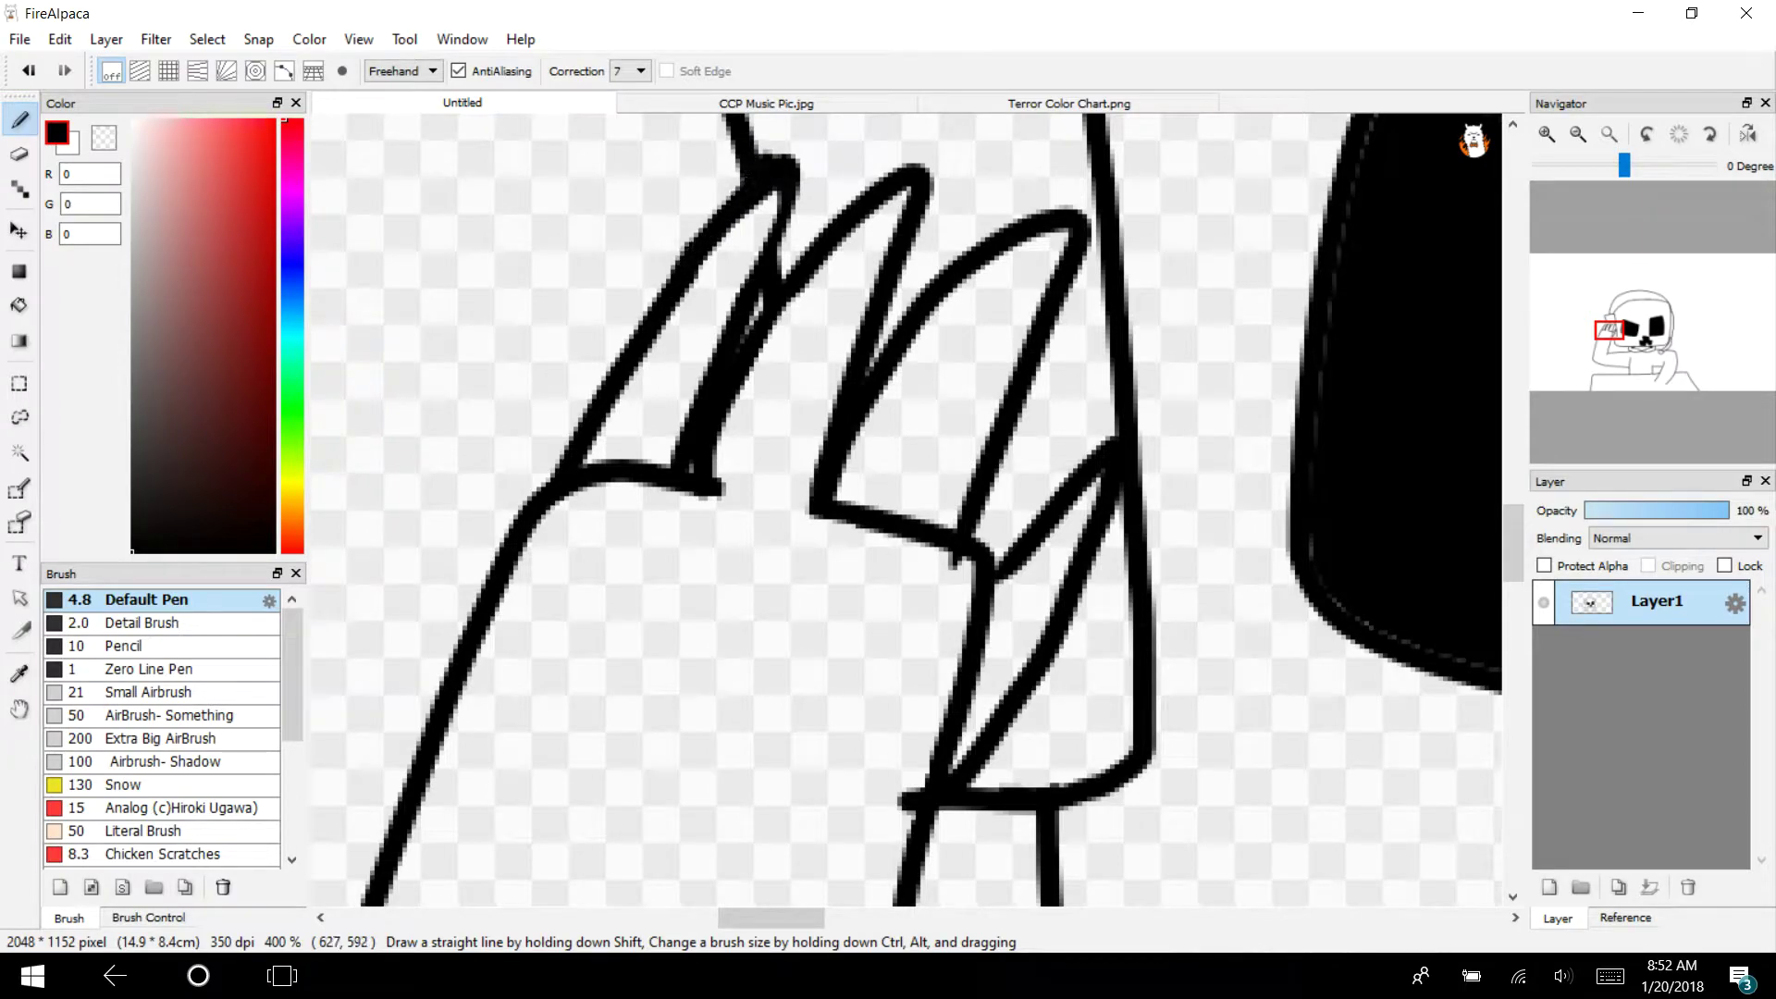
Erase the old straight hand edges between the raised hand's finger bases and beside the thumb
key(e)
mouse_move(716, 458)
mouse_down()
mouse_move(703, 500)
mouse_move(647, 488)
mouse_move(689, 489)
mouse_move(615, 528)
mouse_up()
drag(594, 461, 563, 559)
mouse_move(911, 507)
mouse_down()
mouse_move(868, 552)
mouse_move(864, 503)
mouse_move(944, 594)
mouse_move(934, 546)
mouse_move(966, 676)
mouse_move(934, 768)
mouse_move(883, 809)
mouse_move(911, 800)
mouse_up()
Draw pointed bases that close off each finger and the thumb of the raised hand
key(b)
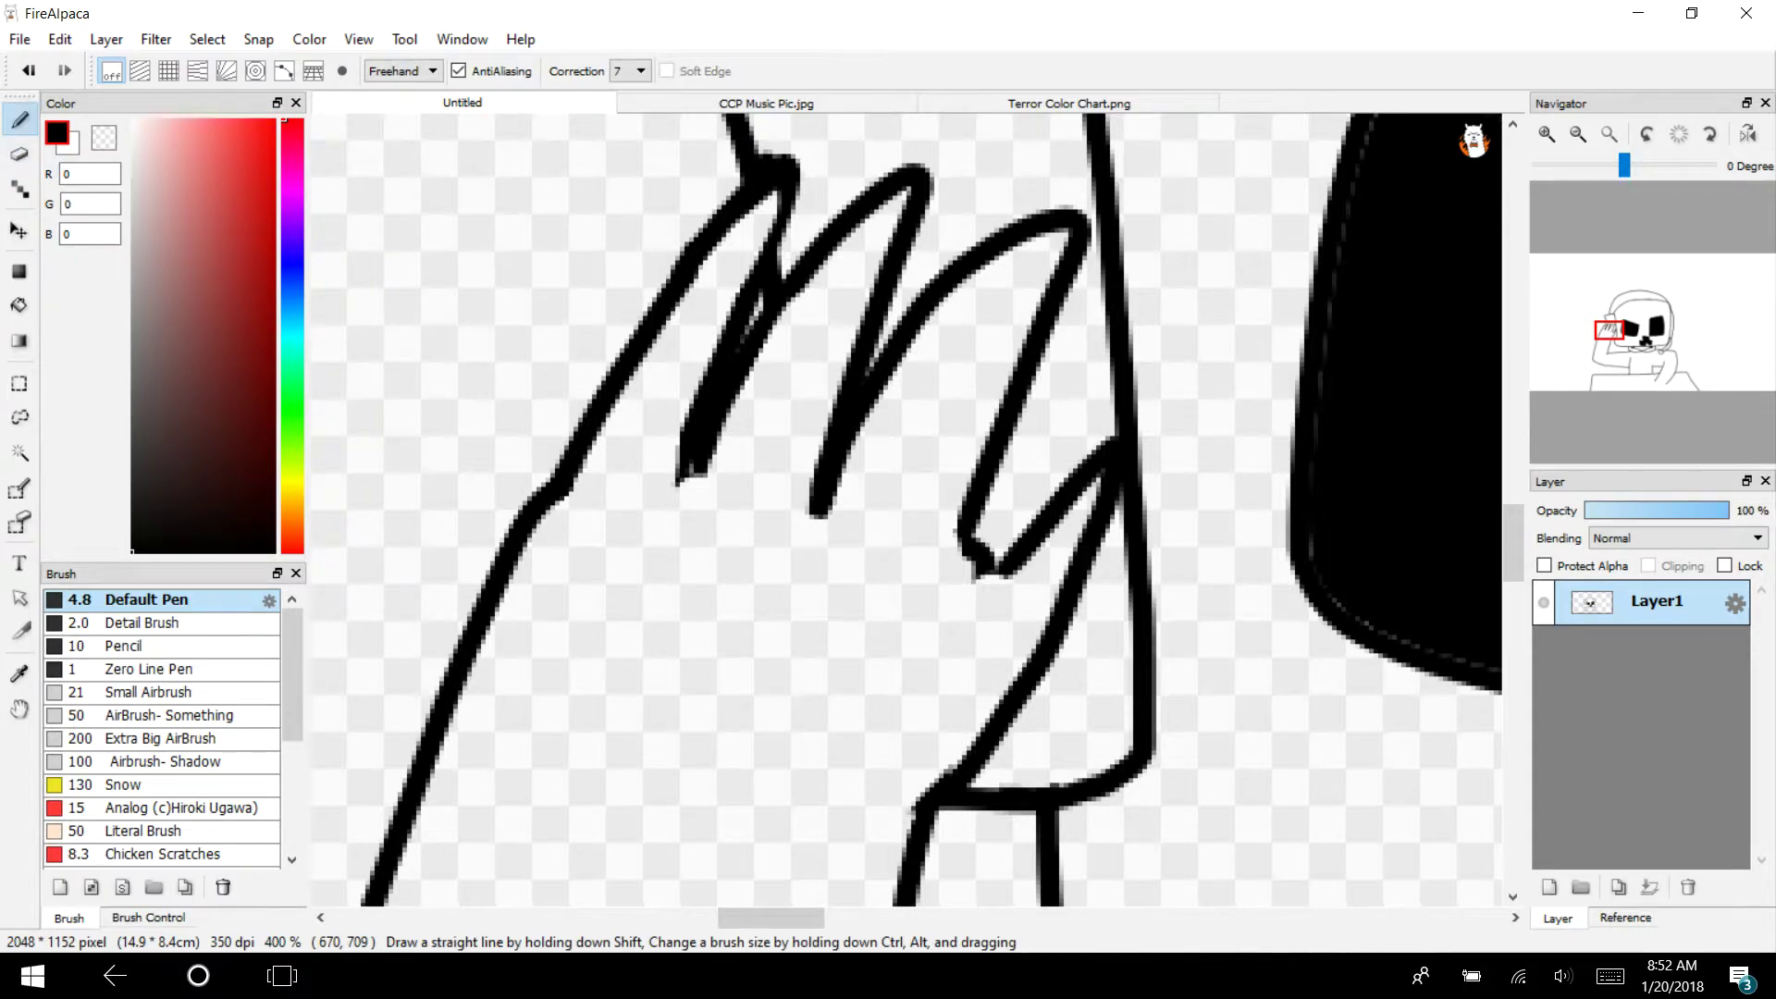
mouse_move(694, 460)
mouse_down()
mouse_move(581, 614)
mouse_move(539, 507)
mouse_up()
mouse_move(823, 495)
mouse_down()
mouse_move(786, 554)
mouse_move(682, 476)
mouse_up()
mouse_move(988, 560)
mouse_down()
mouse_move(843, 814)
mouse_move(934, 797)
mouse_up()
Draw the pointed thumb and fingers of the lower hand resting on the table, erasing the stroke that overlaps the last finger
drag(1608, 330, 1652, 382)
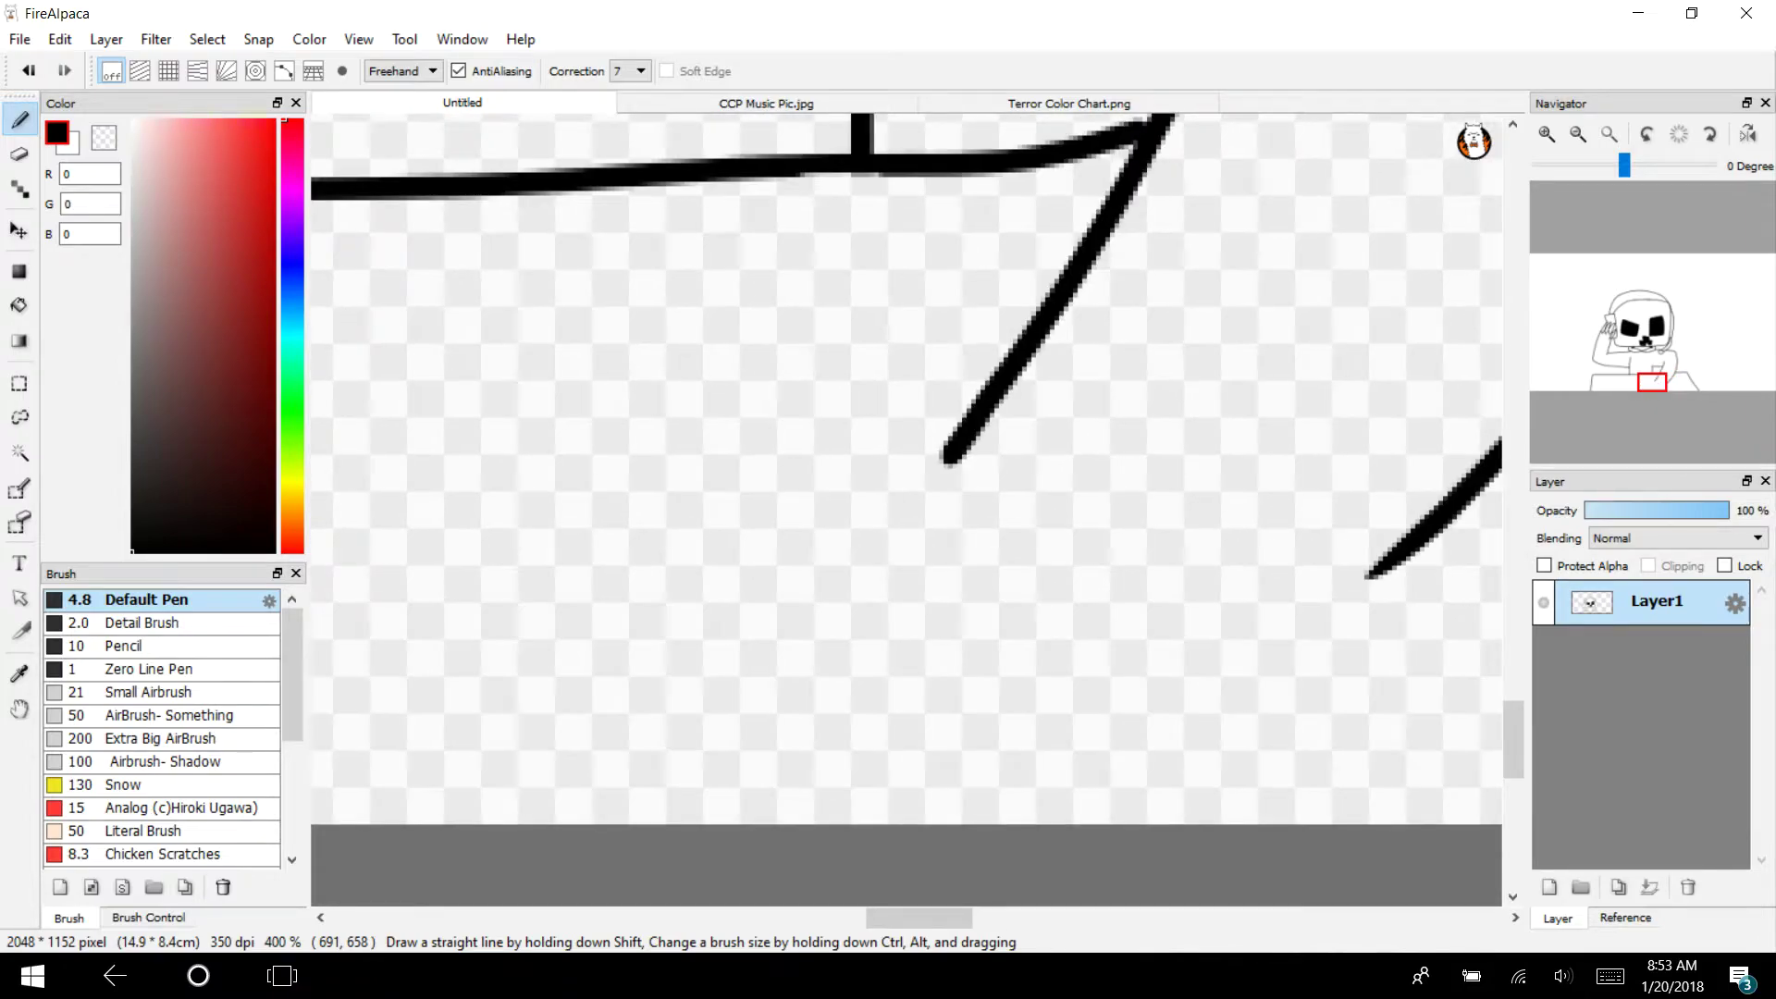
mouse_move(1058, 315)
mouse_down()
mouse_move(782, 421)
mouse_move(761, 495)
mouse_move(936, 473)
mouse_up()
mouse_move(1367, 572)
mouse_down()
mouse_move(1388, 682)
mouse_move(1140, 804)
mouse_move(999, 782)
mouse_move(1228, 700)
mouse_up()
drag(1256, 575, 1191, 711)
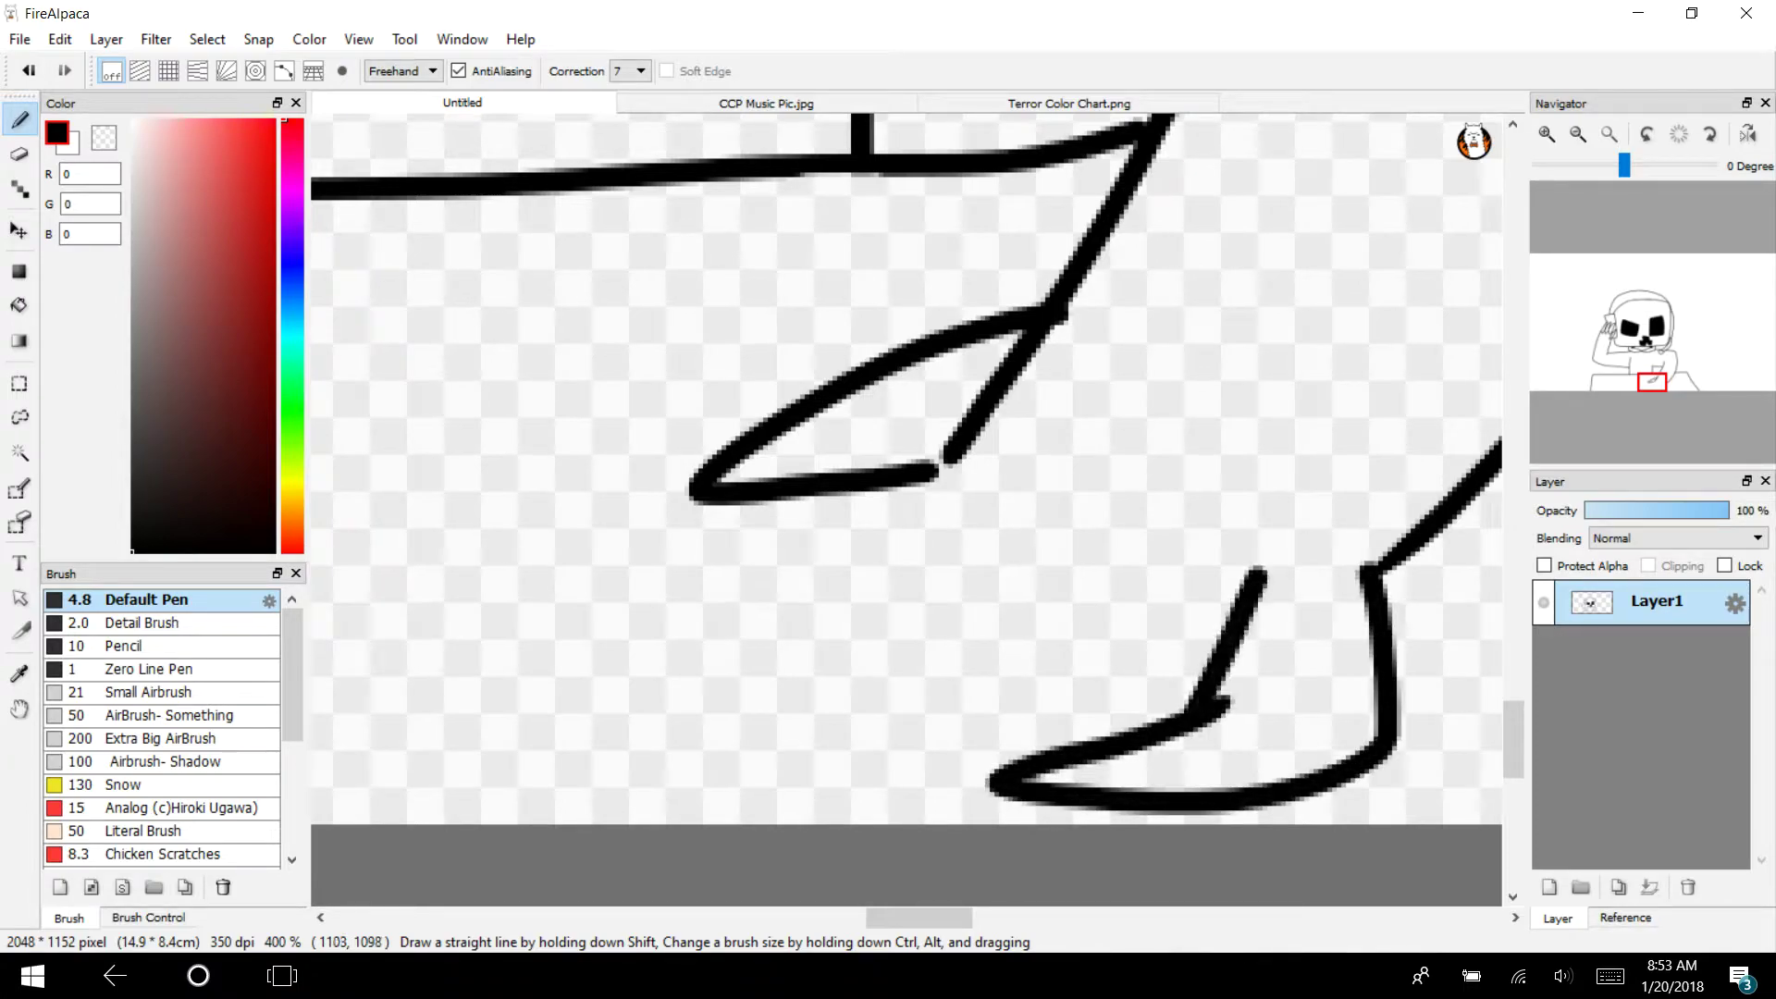
mouse_move(1124, 510)
mouse_down()
mouse_move(1202, 636)
mouse_move(998, 728)
mouse_move(884, 736)
mouse_up()
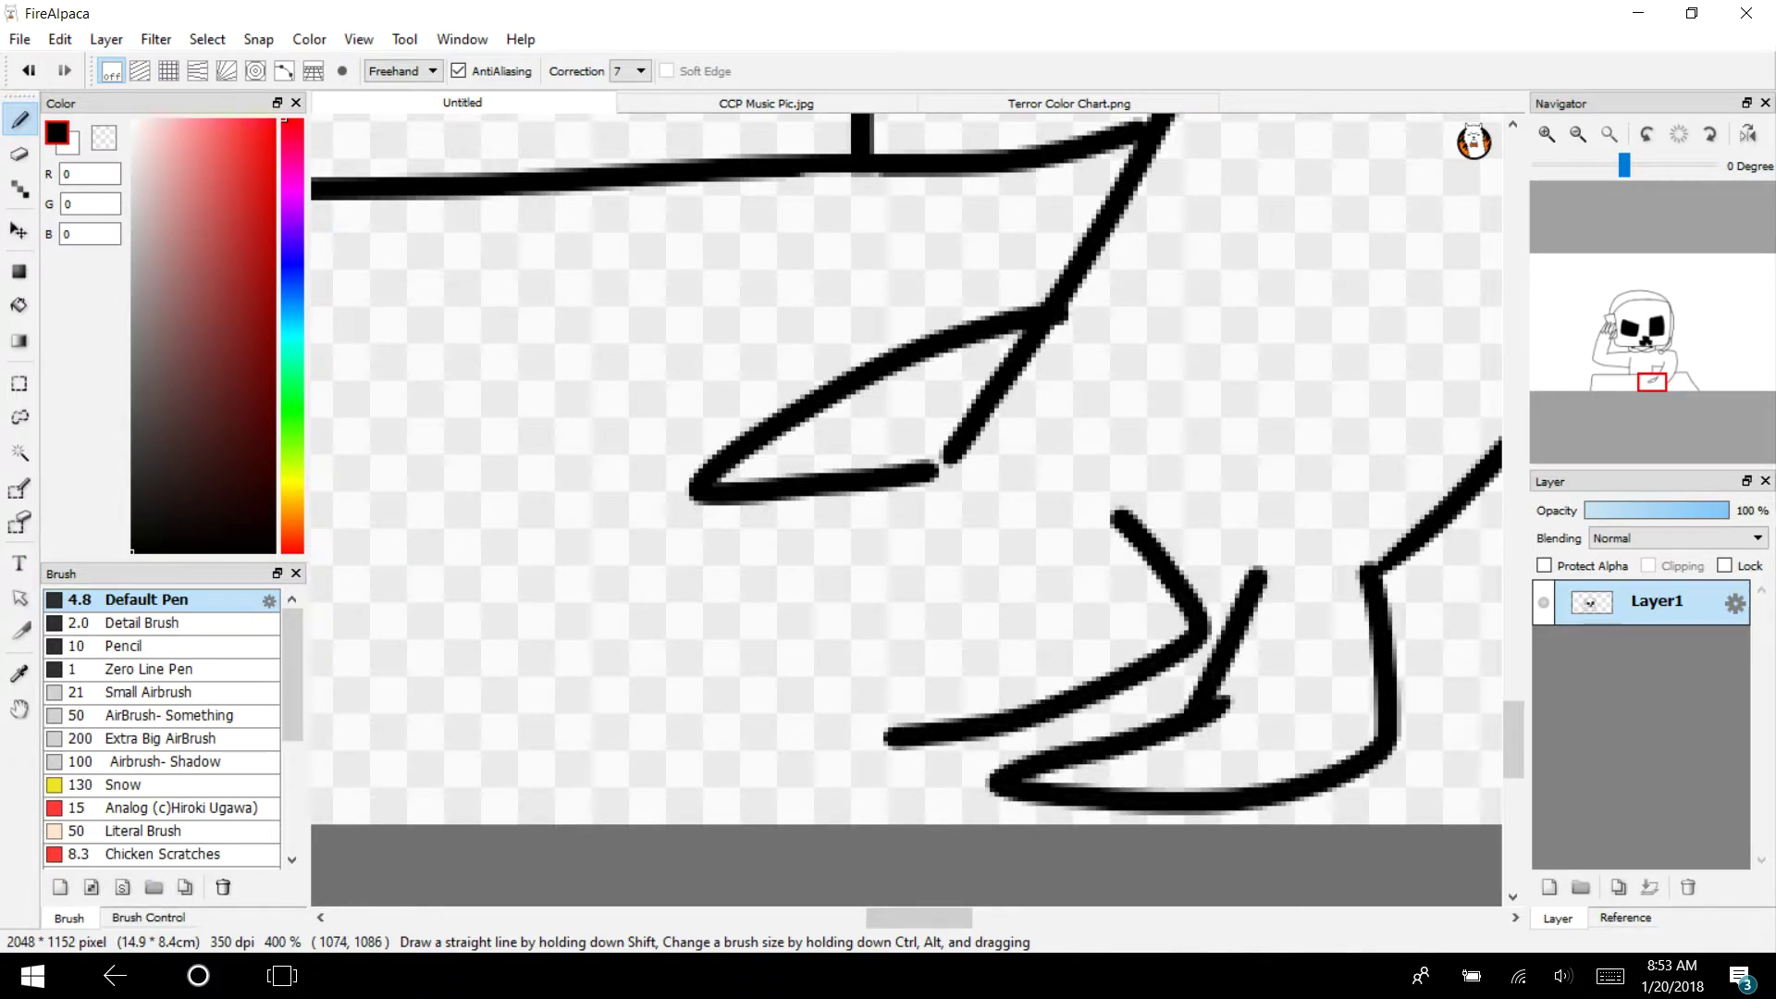
key(ctrl+z)
mouse_move(1168, 507)
mouse_down()
mouse_move(1221, 692)
mouse_move(996, 751)
mouse_move(895, 751)
mouse_up()
mouse_move(1091, 529)
mouse_down()
mouse_move(1105, 617)
mouse_move(879, 693)
mouse_up()
mouse_move(978, 450)
mouse_down()
mouse_move(682, 676)
mouse_move(873, 649)
mouse_move(1071, 558)
mouse_move(1091, 527)
mouse_up()
mouse_move(897, 675)
mouse_down()
mouse_move(793, 717)
mouse_move(911, 757)
mouse_up()
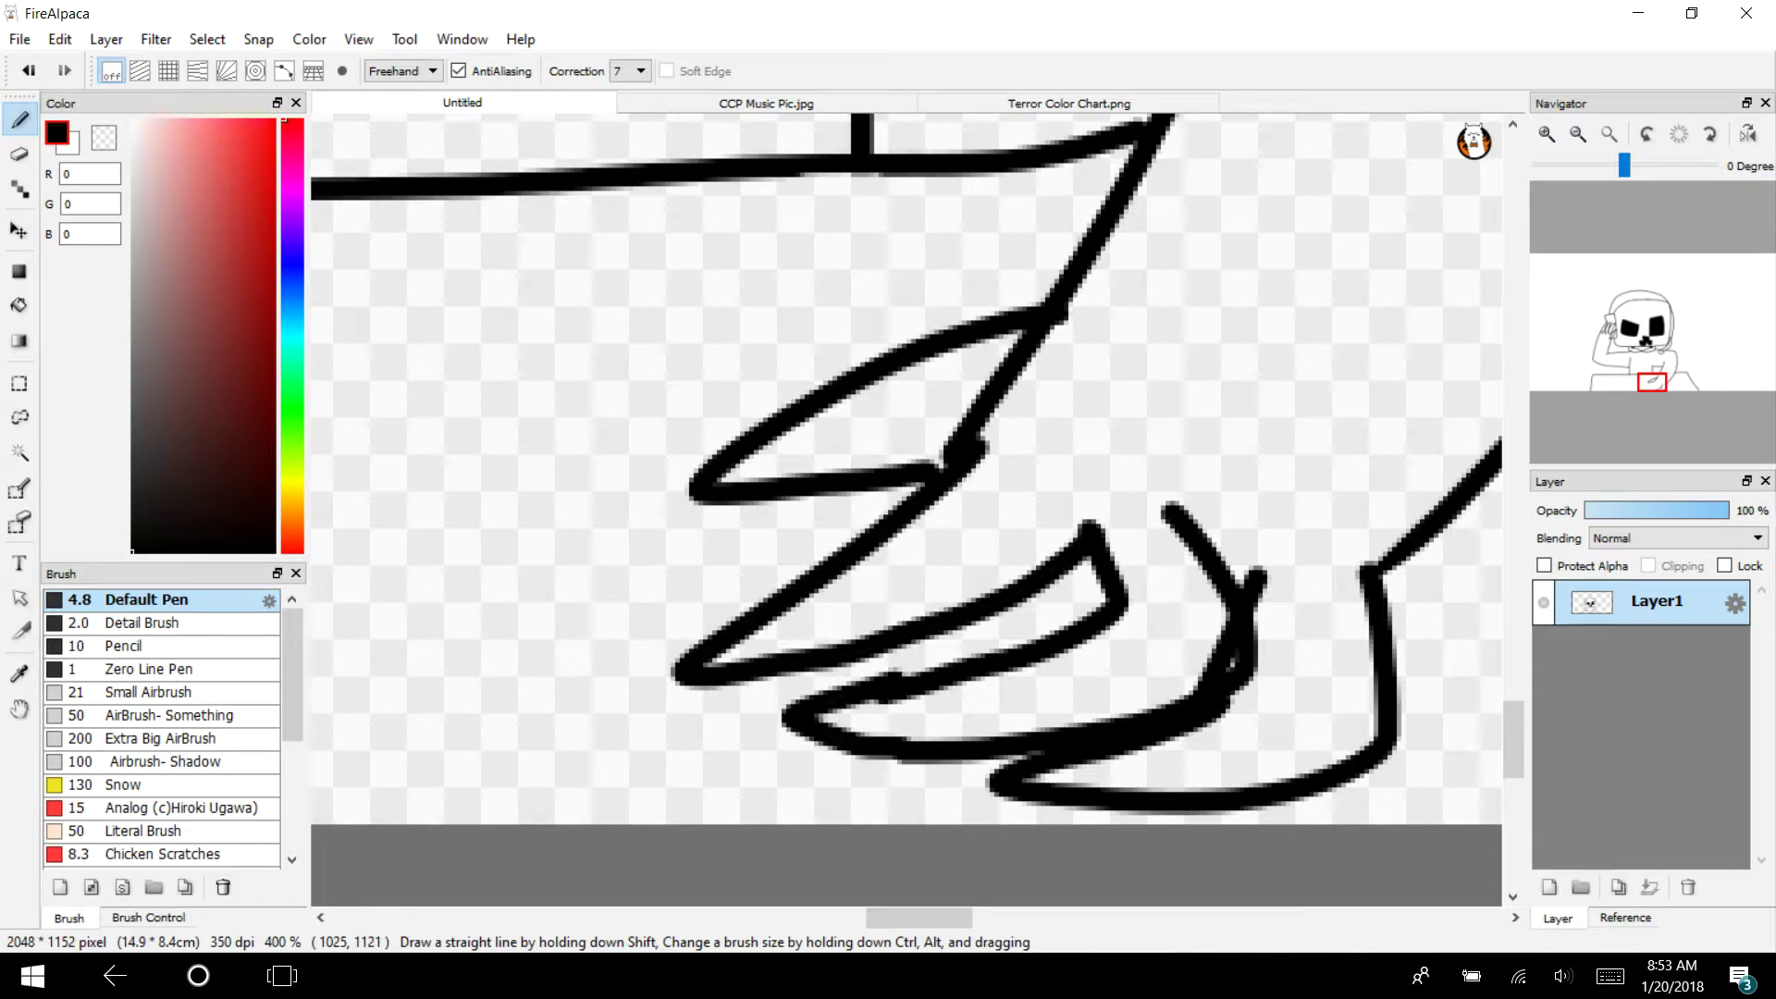
click(20, 154)
mouse_move(1226, 627)
mouse_down()
mouse_move(1190, 696)
mouse_move(1178, 623)
mouse_move(1168, 667)
mouse_up()
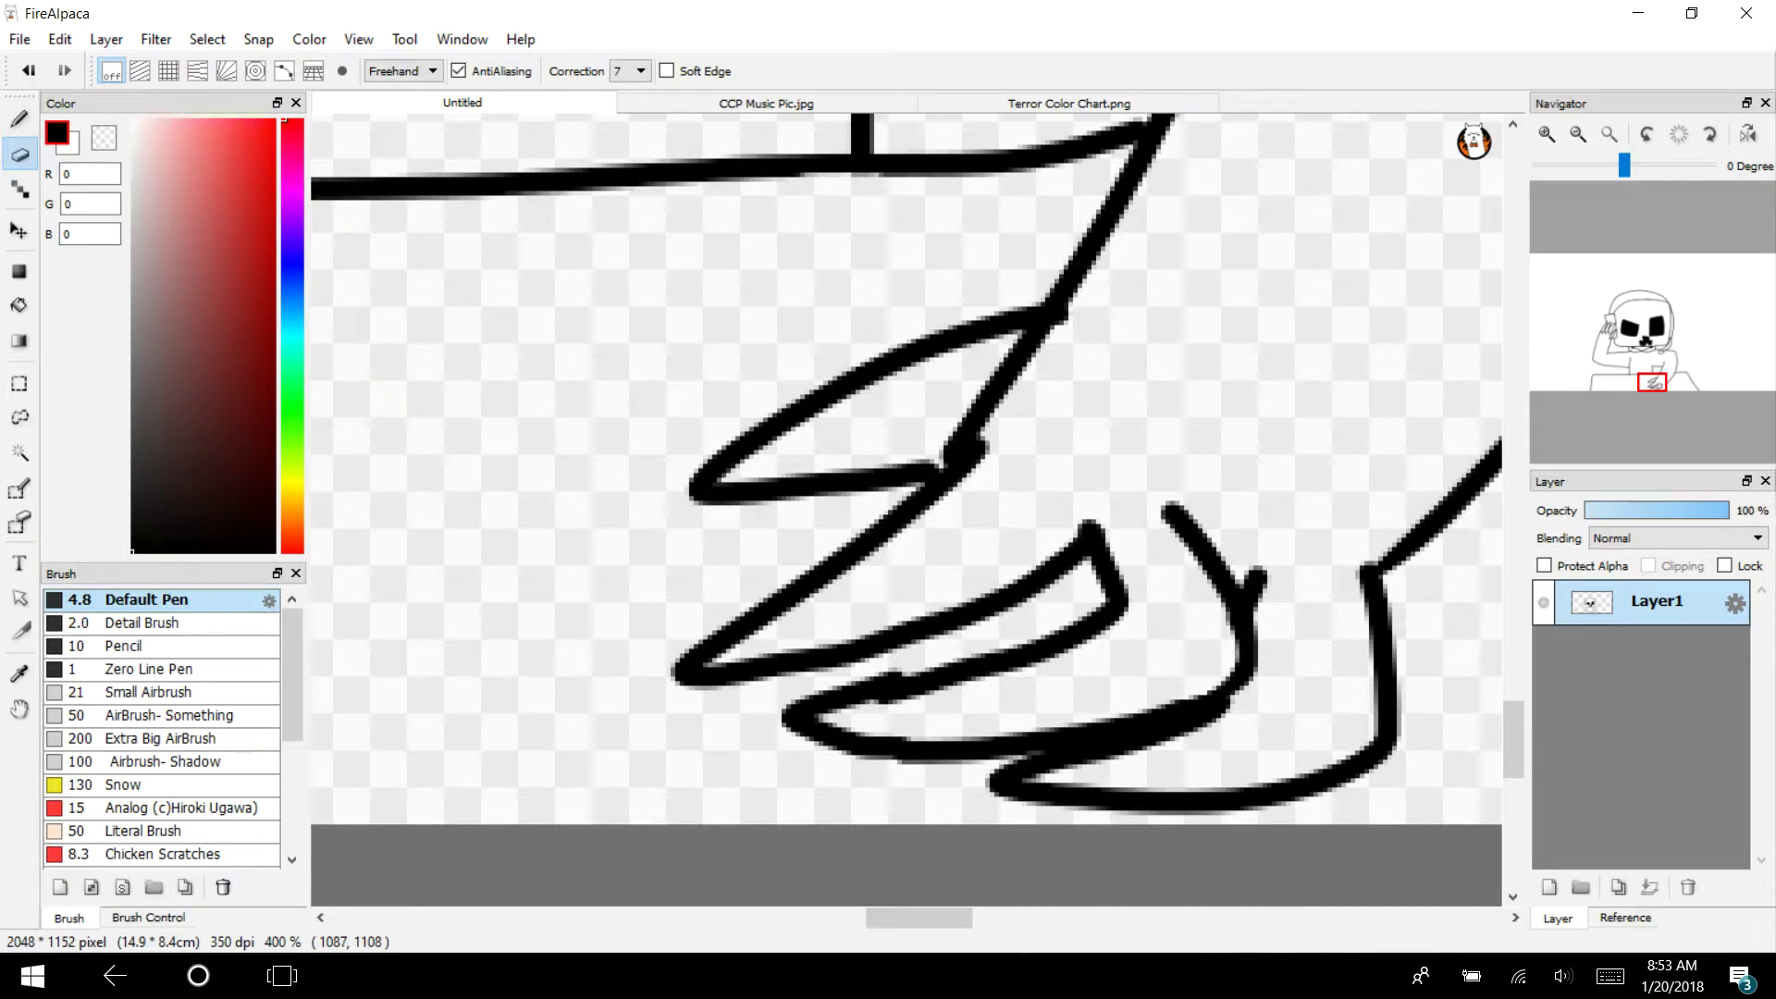
Draw pointed bases on the resting hand's thumb and fingers and erase the arm line left inside the uppermost one
key(b)
mouse_move(1031, 307)
mouse_down()
mouse_move(1114, 342)
mouse_move(957, 467)
mouse_up()
mouse_move(1078, 529)
mouse_down()
mouse_move(1143, 462)
mouse_move(952, 481)
mouse_up()
mouse_move(1239, 582)
mouse_down()
mouse_move(1163, 505)
mouse_move(1073, 529)
mouse_up()
mouse_move(1369, 597)
mouse_down()
mouse_move(1299, 541)
mouse_move(1239, 583)
mouse_move(1180, 546)
mouse_move(1190, 531)
mouse_up()
key(e)
mouse_move(1004, 393)
mouse_down()
mouse_move(967, 428)
mouse_move(1013, 366)
mouse_move(1027, 374)
mouse_up()
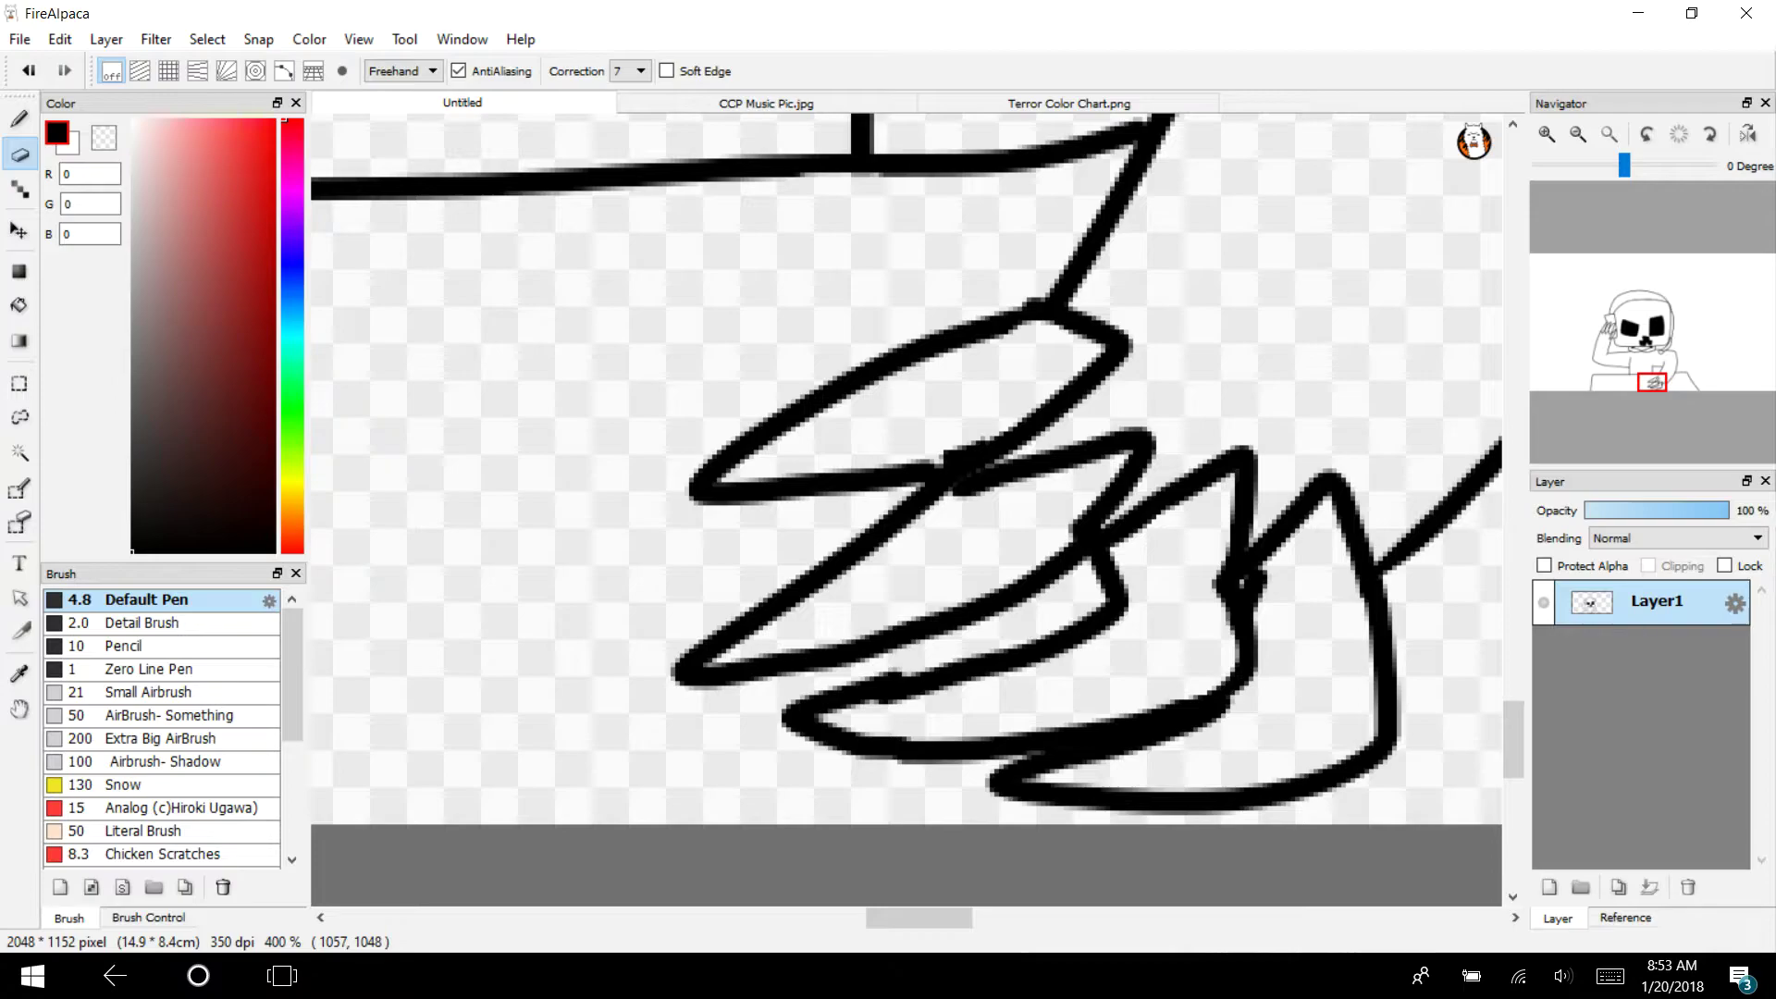
Draw a jagged zigzag line across each forearm, just behind the raised hand and the resting hand
click(1577, 134)
drag(1628, 348, 1604, 340)
key(b)
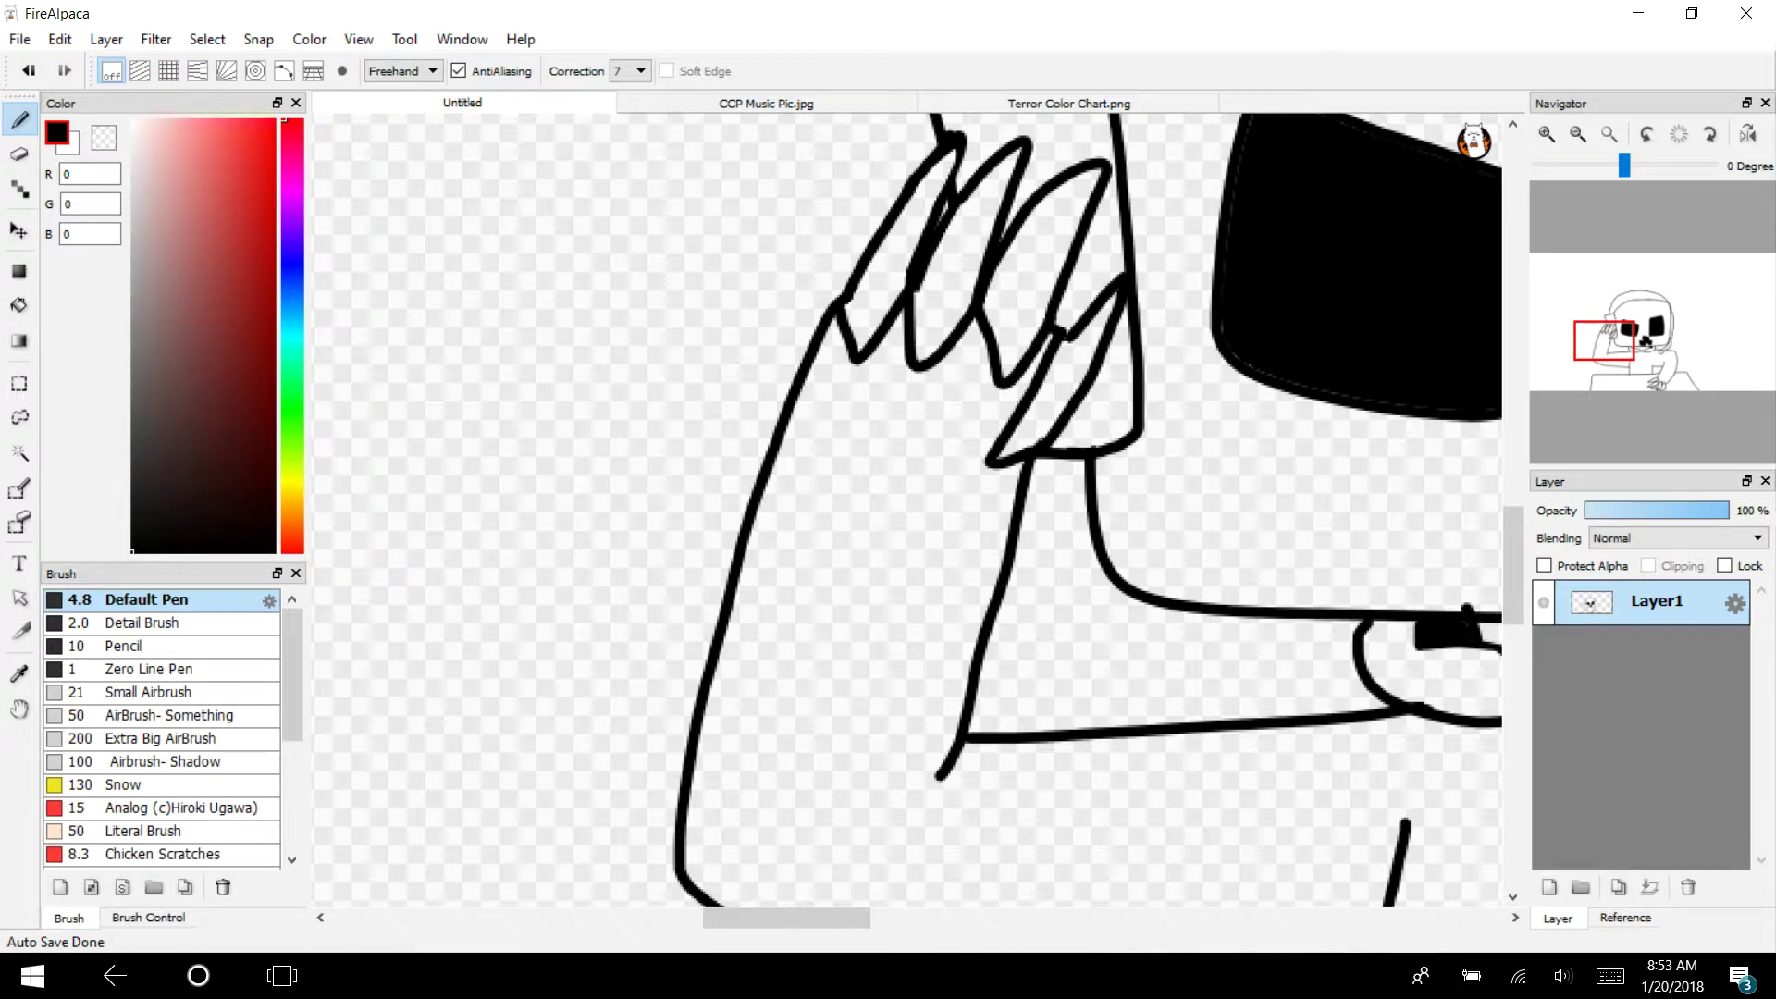
mouse_move(1033, 523)
mouse_down()
mouse_move(915, 559)
mouse_move(838, 531)
mouse_move(773, 455)
mouse_up()
drag(1609, 342, 1658, 378)
mouse_move(900, 433)
mouse_down()
mouse_move(1019, 344)
mouse_move(1035, 471)
mouse_move(1083, 463)
mouse_move(1069, 536)
mouse_move(1115, 514)
mouse_up()
Draw a stepped outline rising from the table edge on the torso and curving into an arched band above the resting arm
drag(1642, 345, 1650, 369)
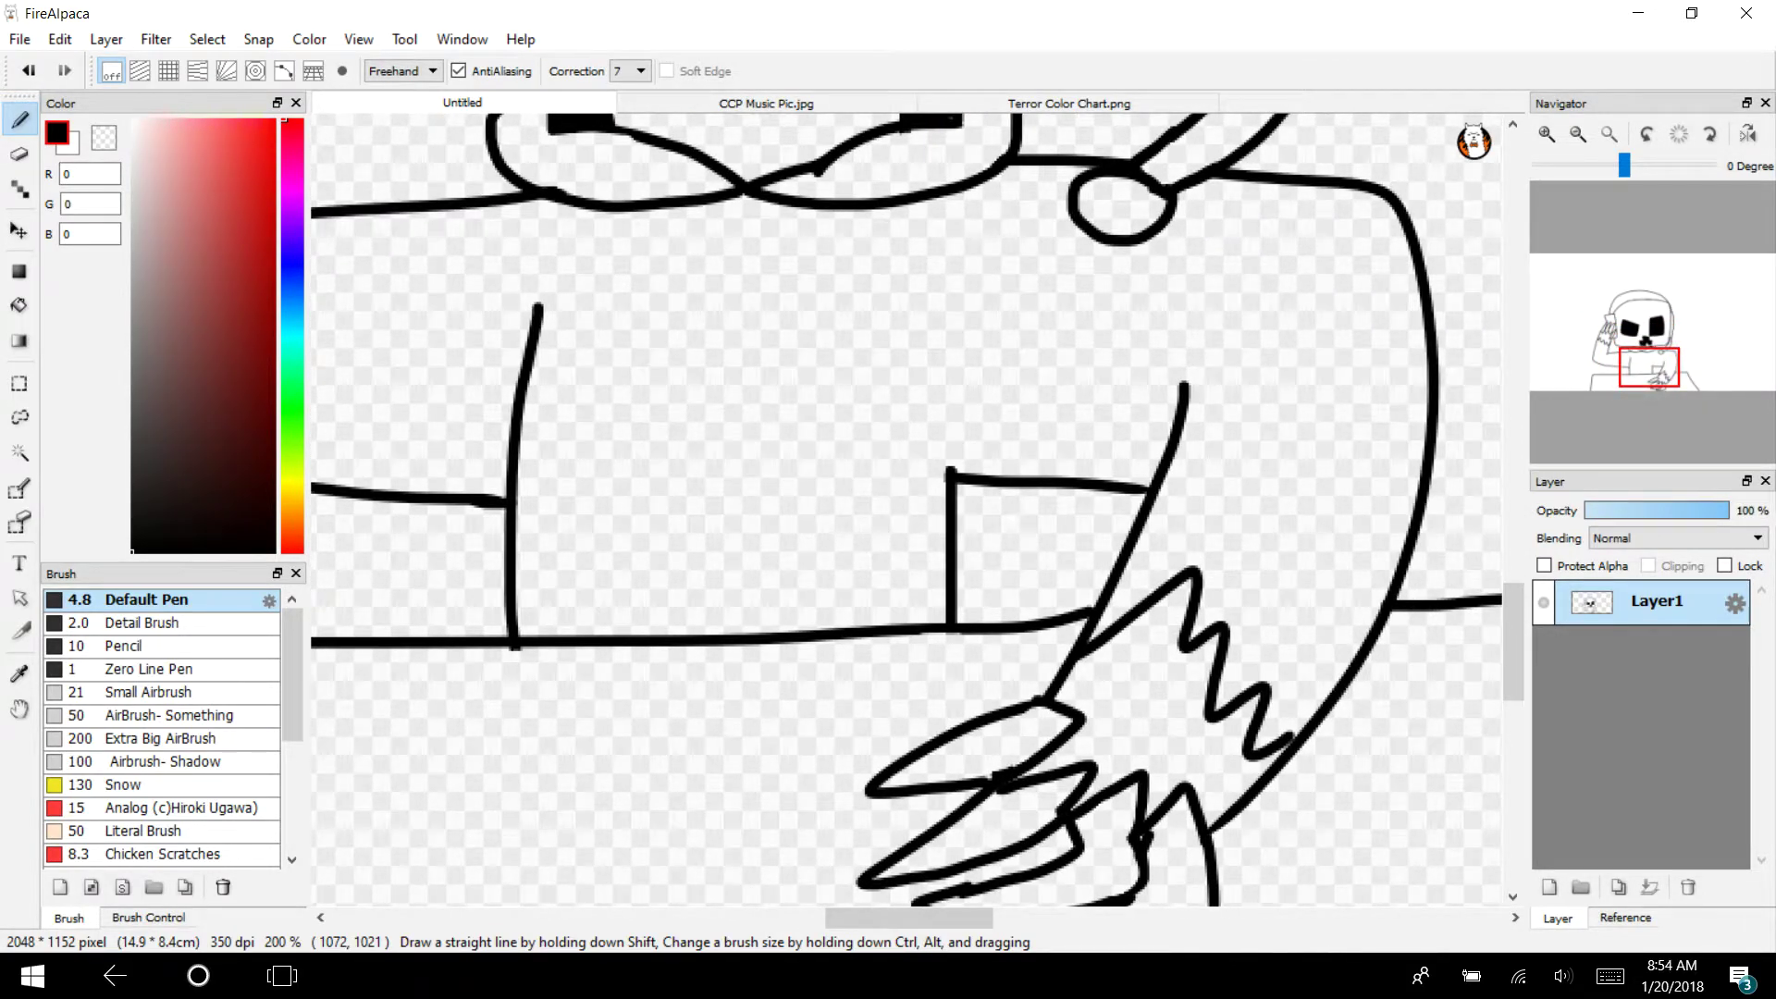
drag(645, 629, 662, 548)
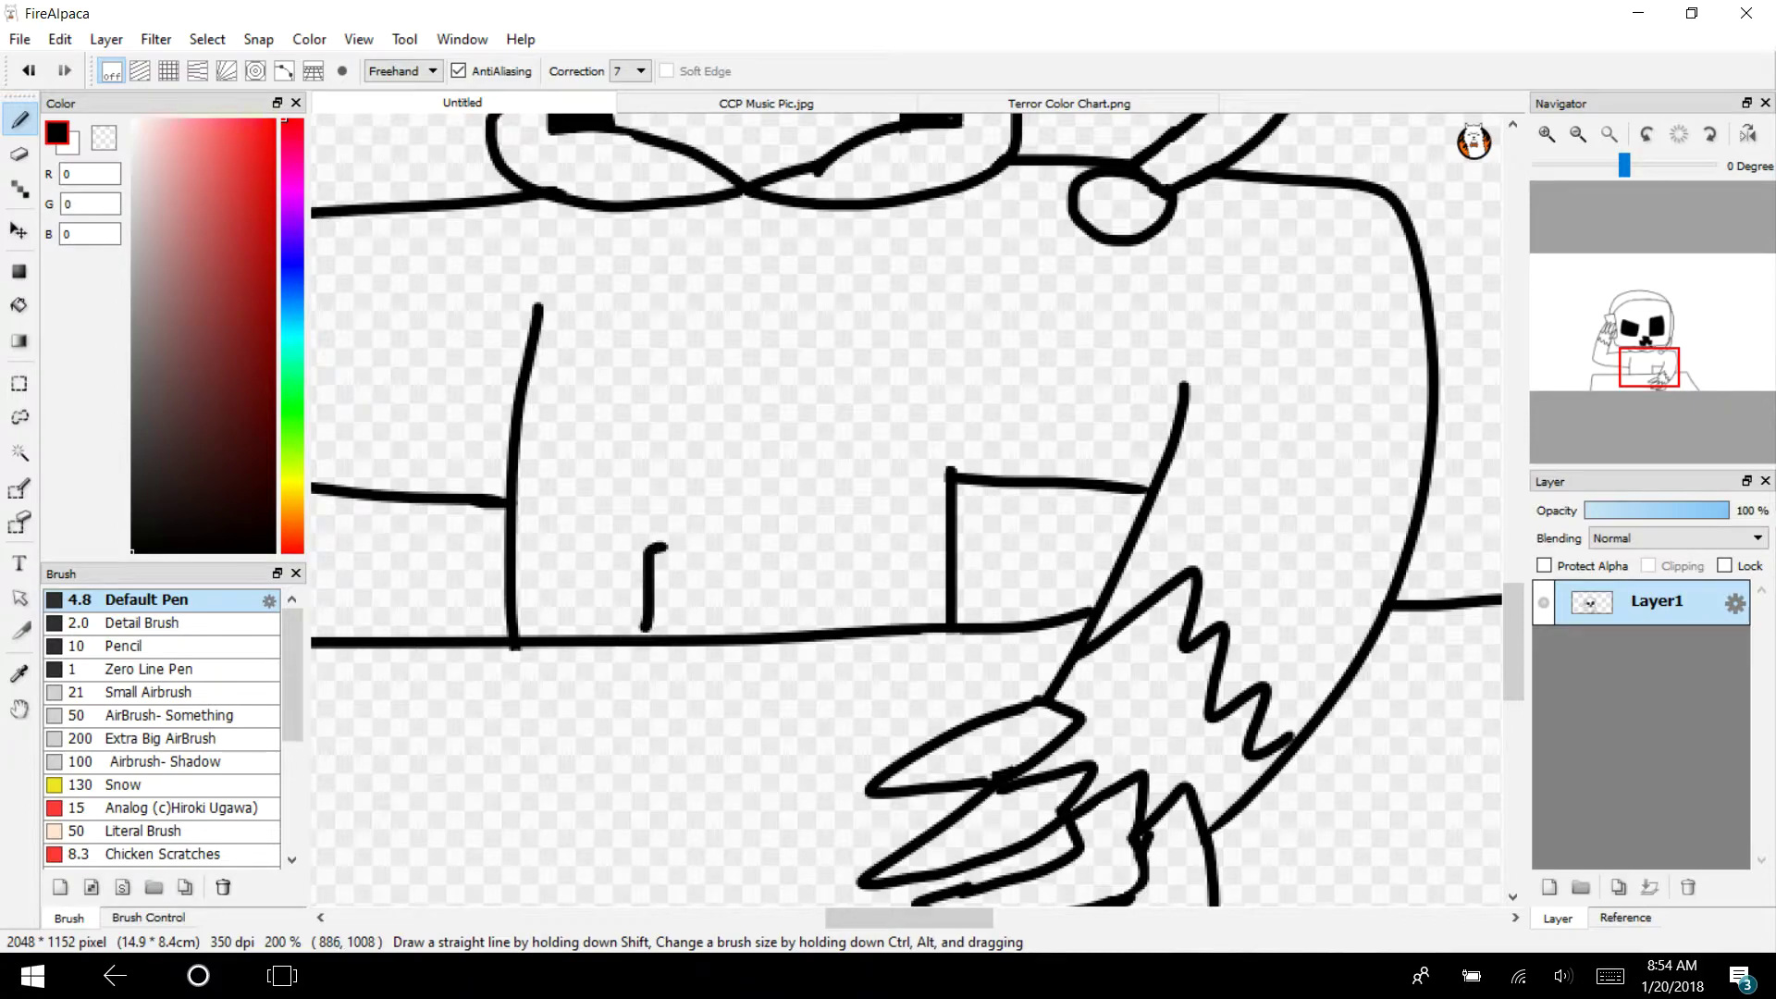
key(ctrl+z)
mouse_move(645, 647)
mouse_down()
mouse_move(668, 541)
mouse_move(796, 533)
mouse_move(907, 254)
mouse_move(1324, 359)
mouse_move(1281, 592)
mouse_move(1220, 365)
mouse_move(971, 337)
mouse_move(864, 570)
mouse_move(860, 629)
mouse_up()
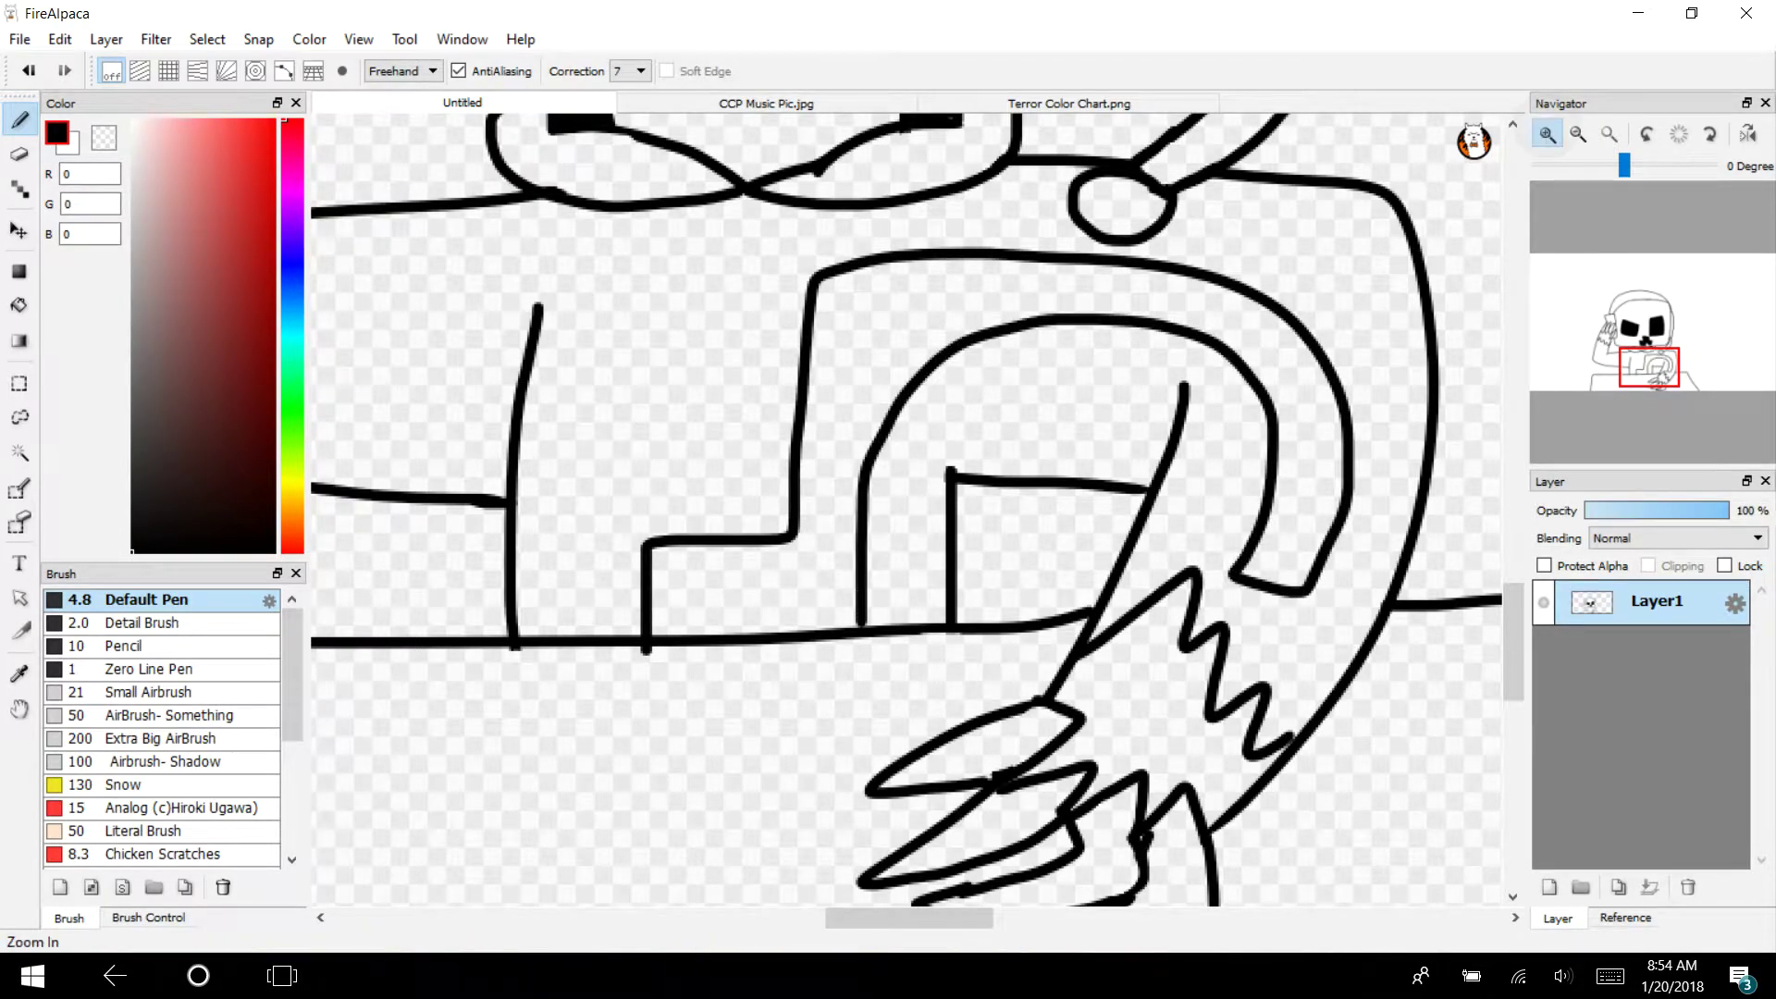
Trim the stepped outline's overrun at the table edge and draw two small solid black boxes inside its foot
click(1545, 134)
click(19, 154)
mouse_move(381, 797)
mouse_down()
mouse_move(514, 658)
mouse_move(425, 766)
mouse_up()
key(b)
mouse_move(716, 749)
mouse_down()
mouse_move(618, 659)
mouse_move(617, 757)
mouse_up()
mouse_move(499, 670)
mouse_down()
mouse_move(437, 707)
mouse_move(453, 758)
mouse_move(442, 739)
mouse_move(490, 715)
mouse_move(458, 735)
mouse_move(472, 744)
mouse_up()
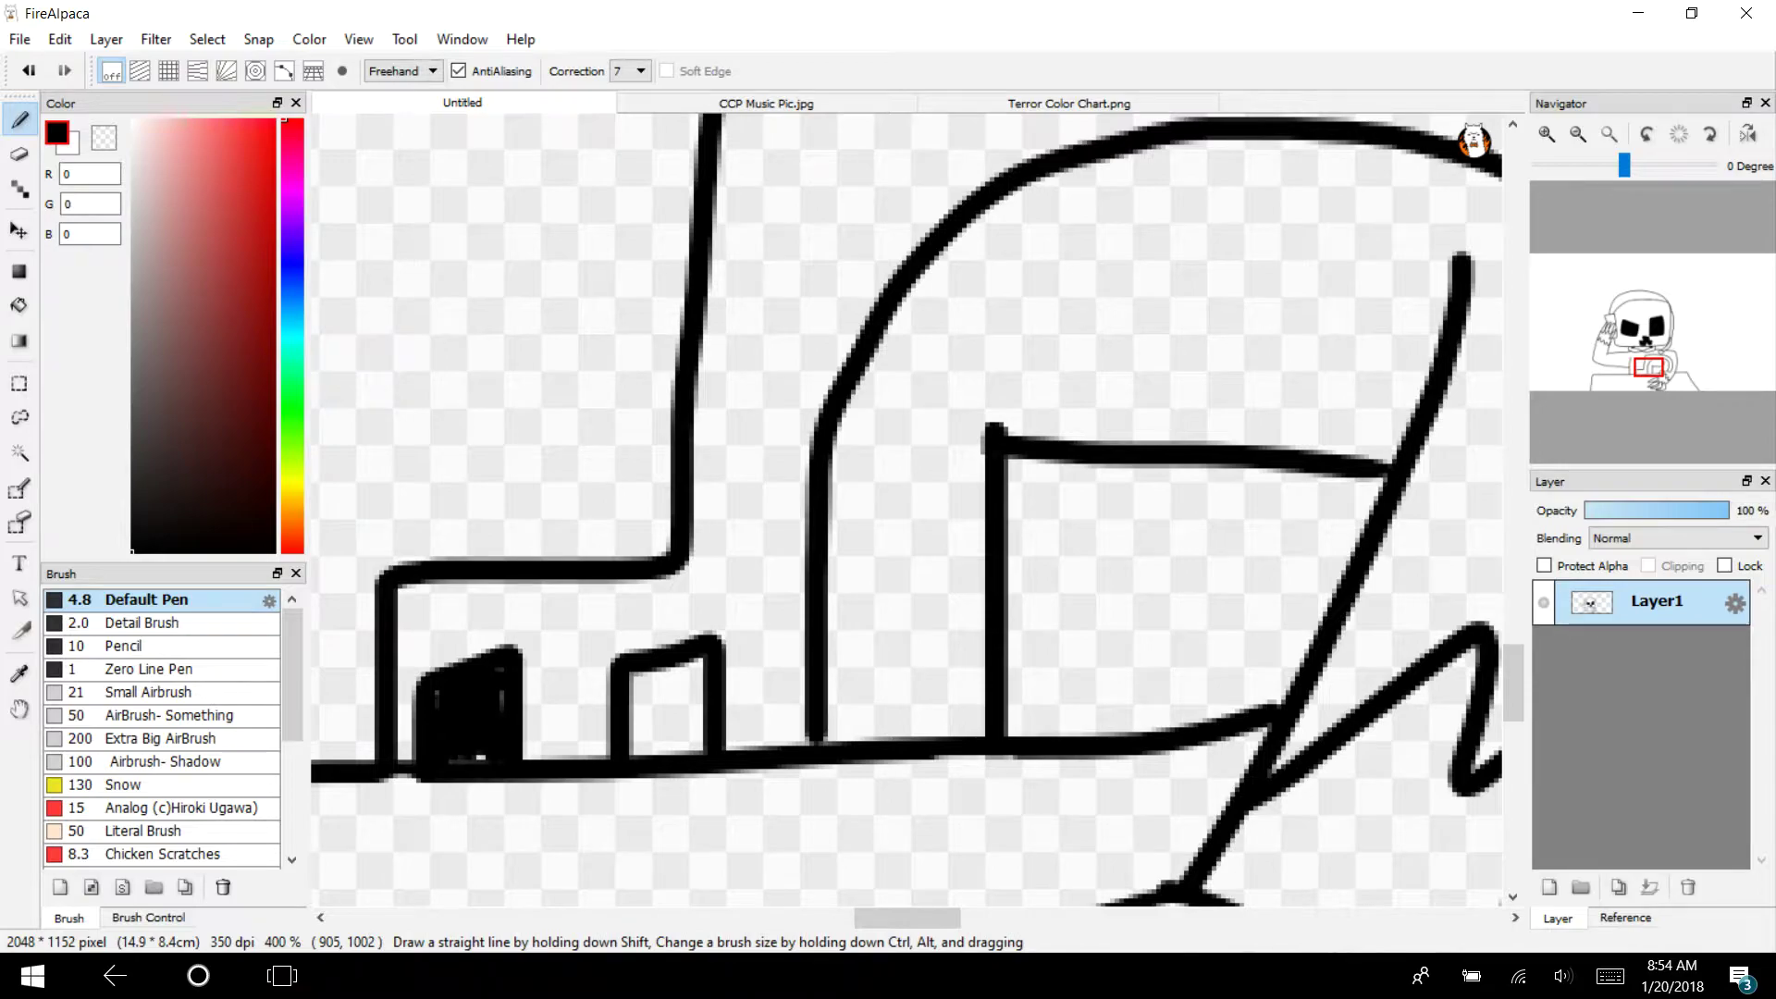
key(alt+Tab)
key(alt+Tab)
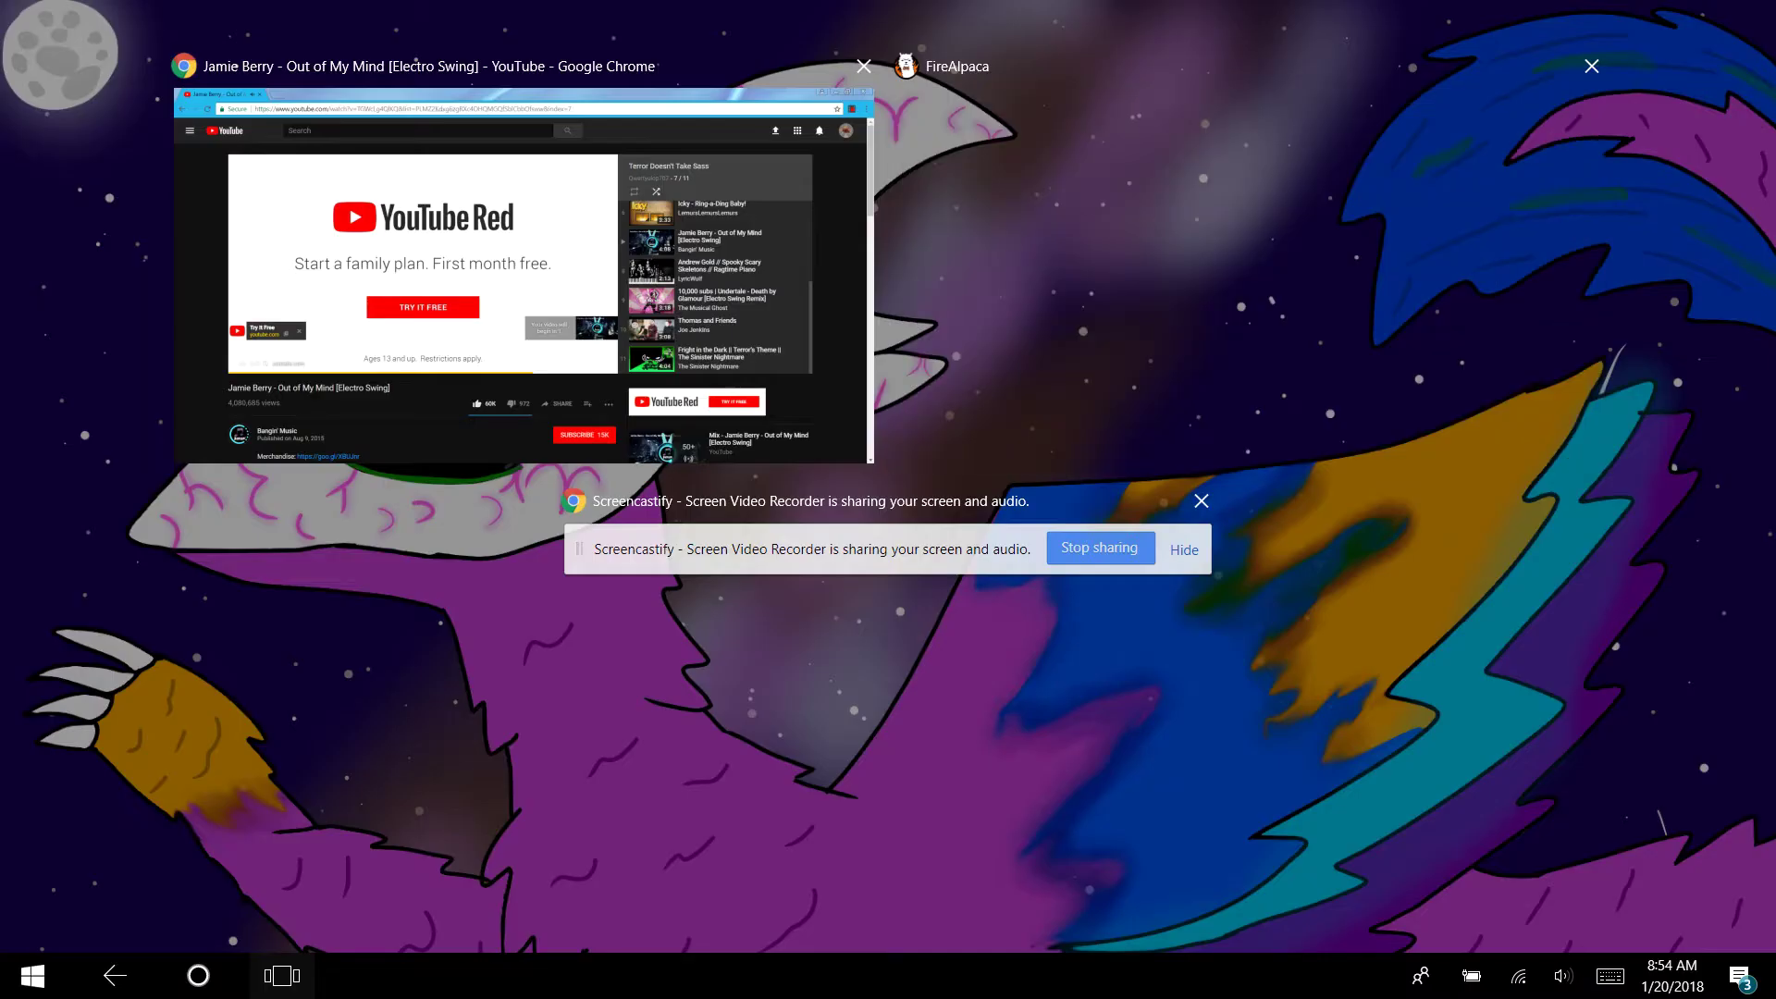
mouse_move(638, 673)
mouse_down()
mouse_move(641, 760)
mouse_move(709, 733)
mouse_move(652, 672)
mouse_up()
mouse_move(679, 737)
mouse_down()
mouse_move(653, 684)
mouse_move(652, 731)
mouse_move(670, 692)
mouse_up()
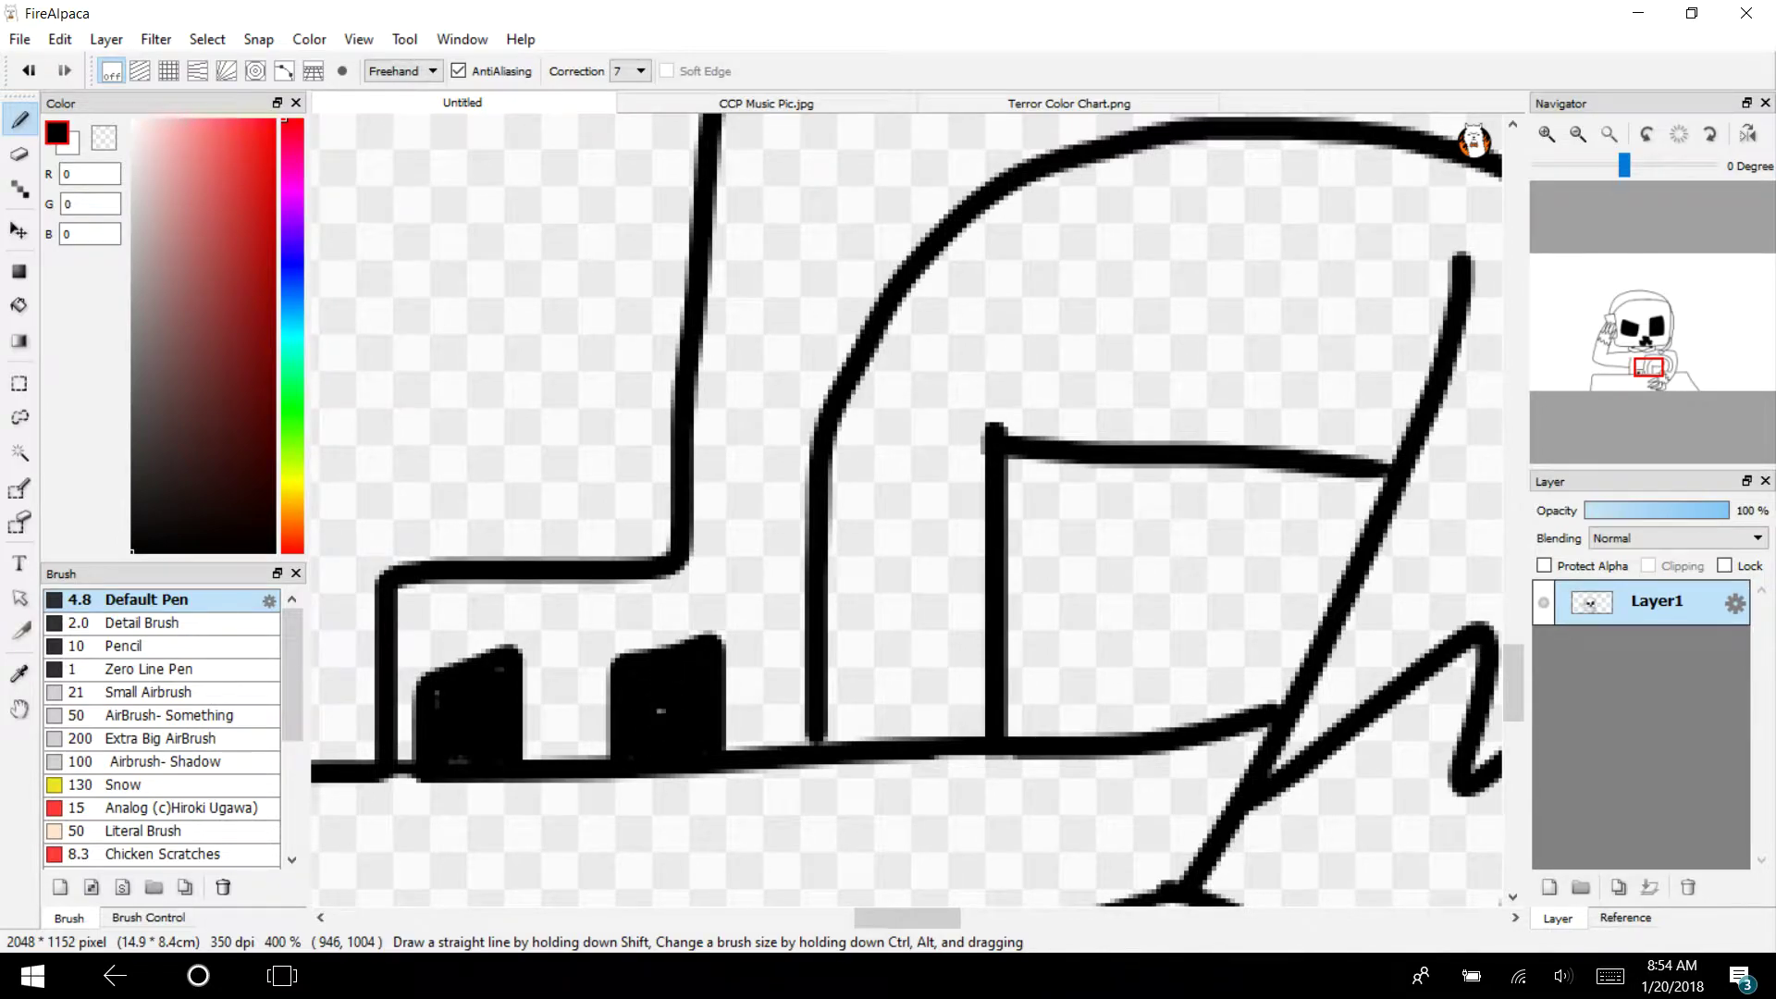
click(660, 711)
Draw a four-sided patch on the resting forearm below the arched band's end and erase the zigzag line inside it
click(1578, 134)
click(1578, 134)
mouse_move(1648, 368)
mouse_down()
mouse_move(1619, 341)
mouse_move(1622, 364)
mouse_move(1643, 344)
mouse_move(1641, 364)
mouse_move(1639, 306)
mouse_up()
click(1547, 134)
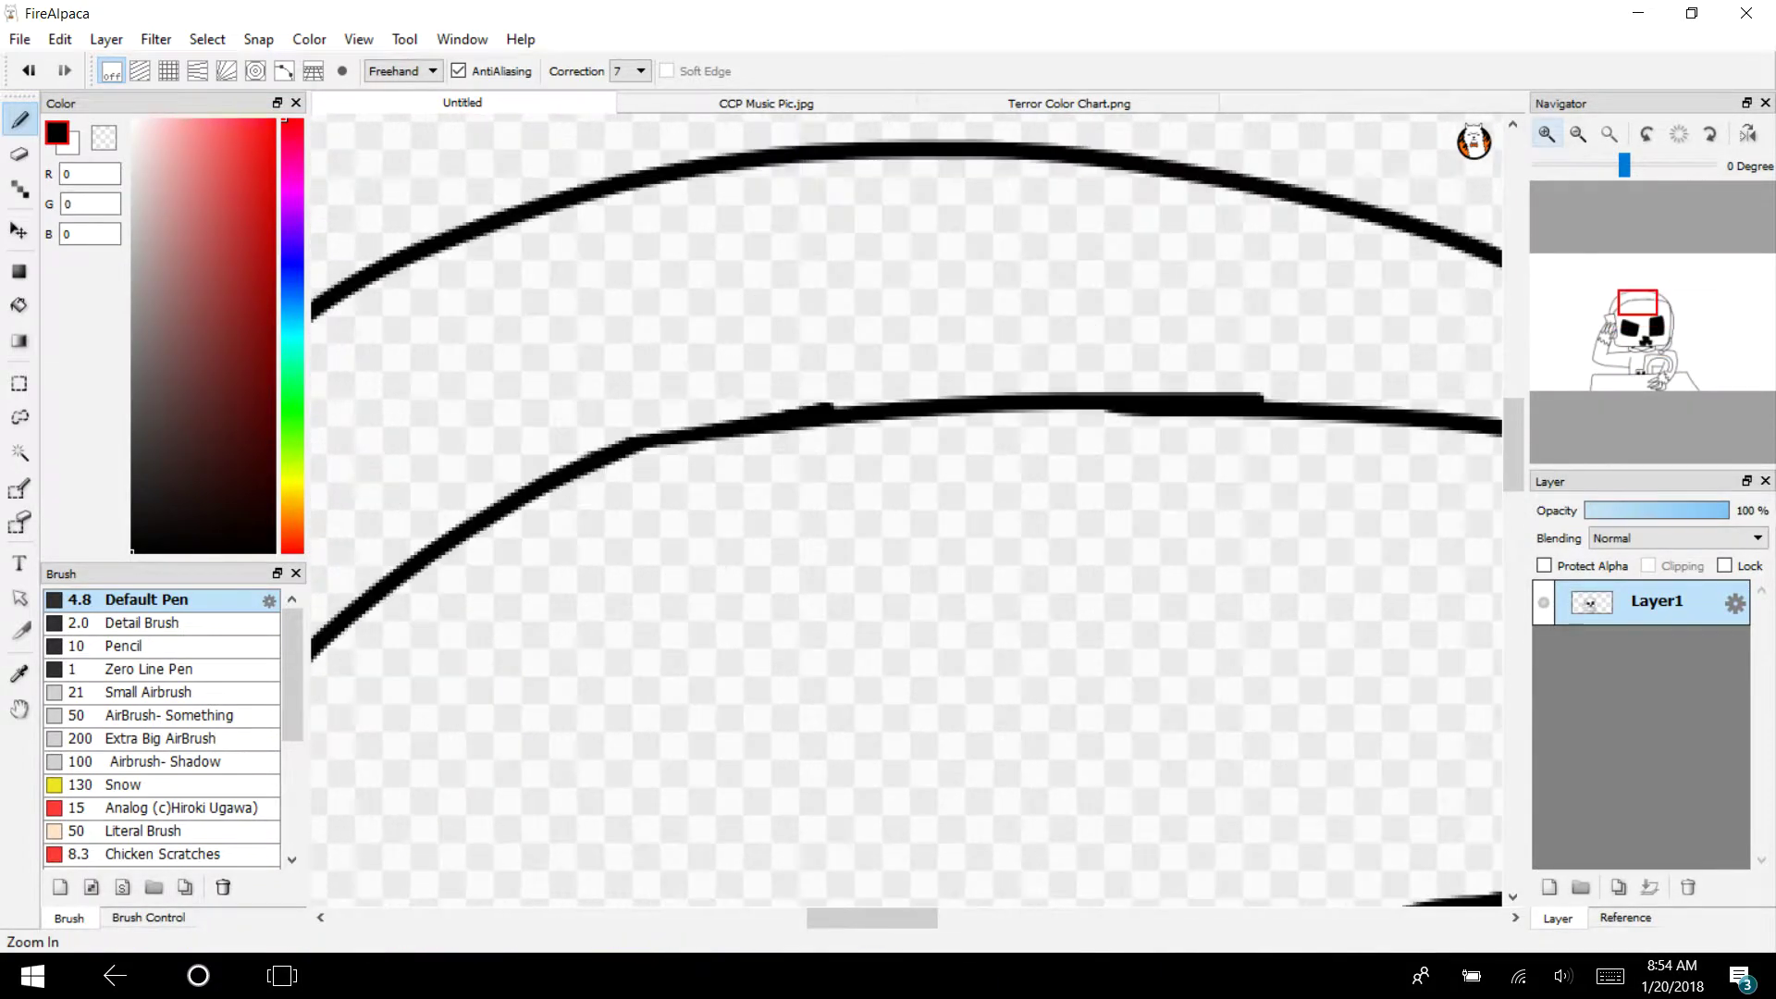
drag(1637, 302, 1662, 375)
mouse_move(743, 583)
mouse_down()
mouse_move(953, 356)
mouse_move(751, 370)
mouse_move(737, 592)
mouse_up()
key(e)
mouse_move(814, 417)
mouse_down()
mouse_move(777, 408)
mouse_move(829, 420)
mouse_move(805, 508)
mouse_up()
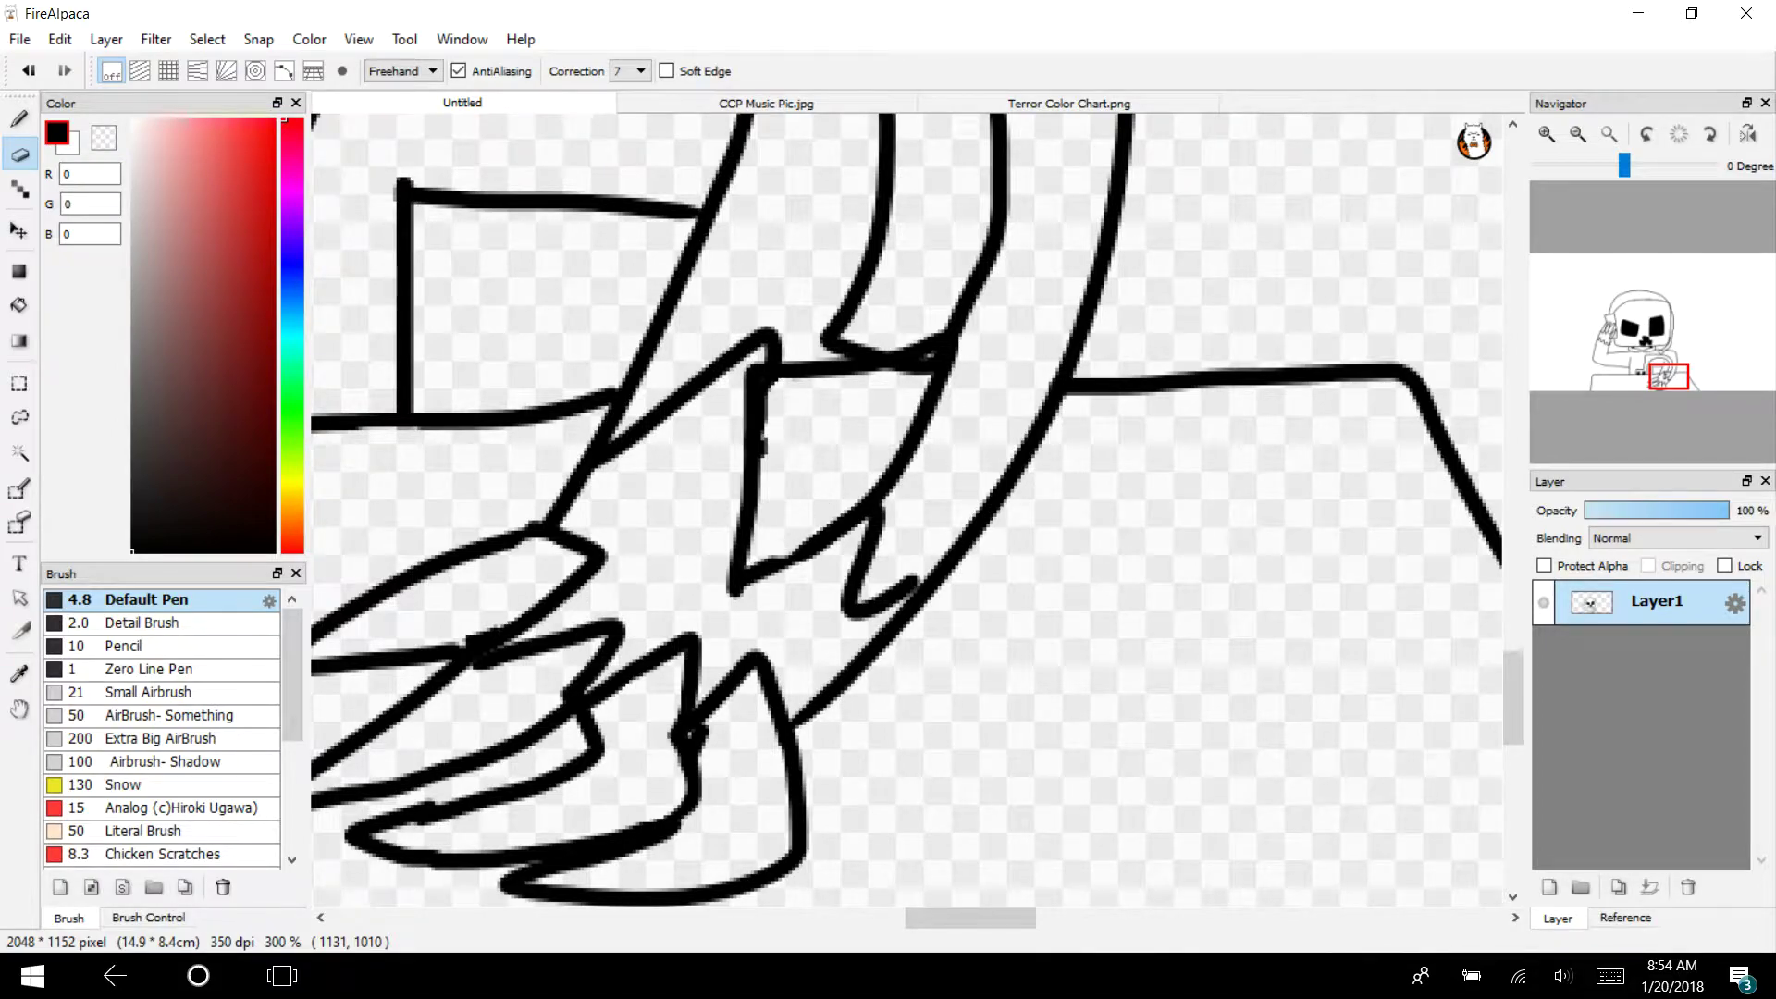
drag(908, 374, 923, 366)
click(28, 70)
Draw a pointed rounded patch over the raised forearm's zigzag and erase the zigzag lines inside it
key(b)
drag(1663, 375, 1605, 338)
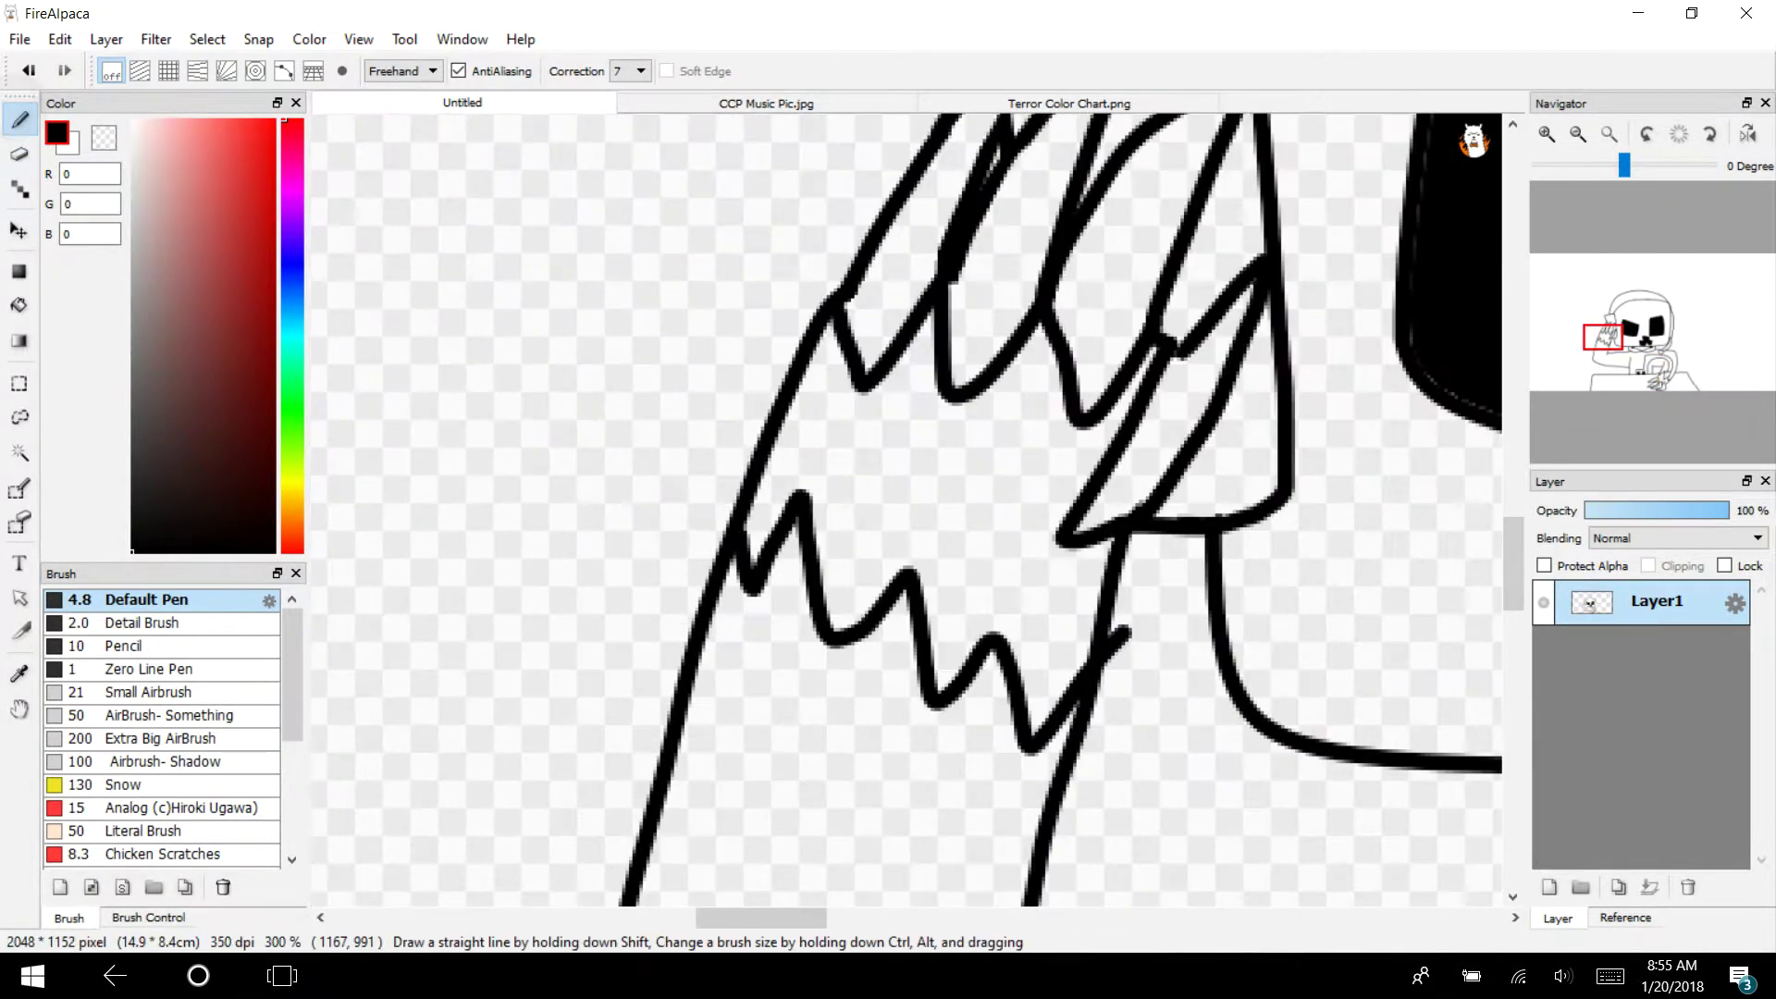
mouse_move(920, 424)
mouse_down()
mouse_move(801, 706)
mouse_move(832, 787)
mouse_move(976, 646)
mouse_up()
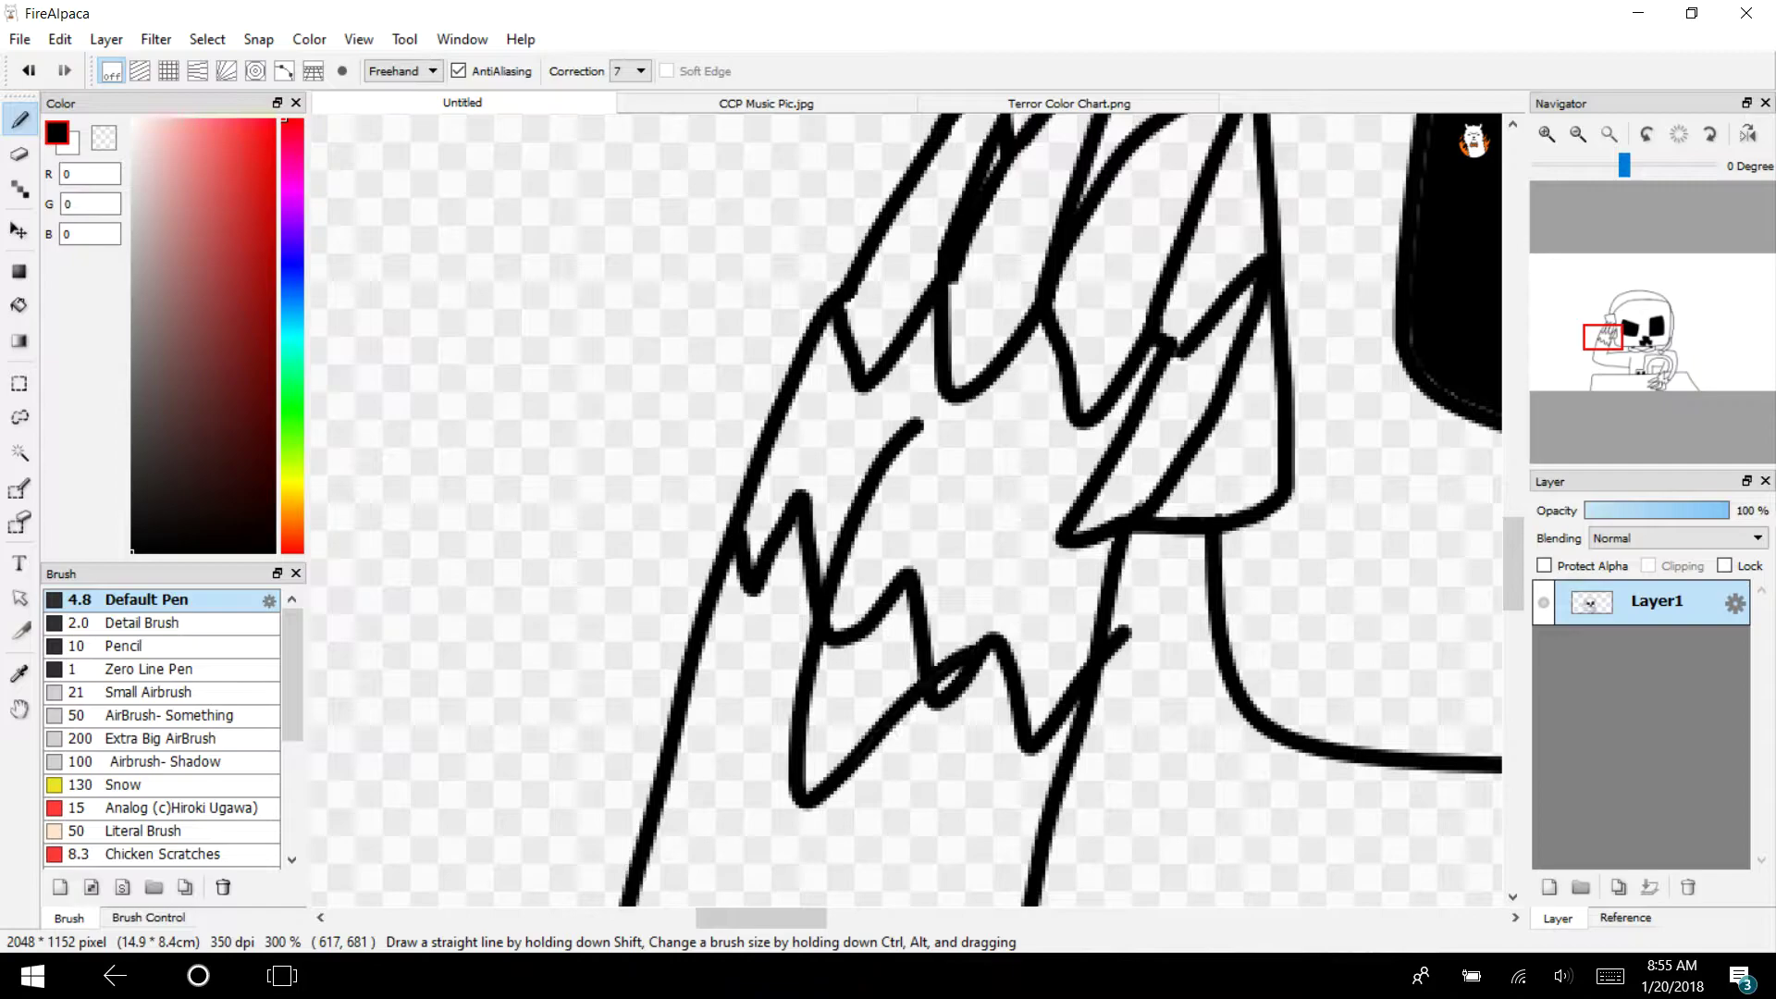
mouse_move(911, 421)
mouse_down()
mouse_move(981, 504)
mouse_move(992, 652)
mouse_up()
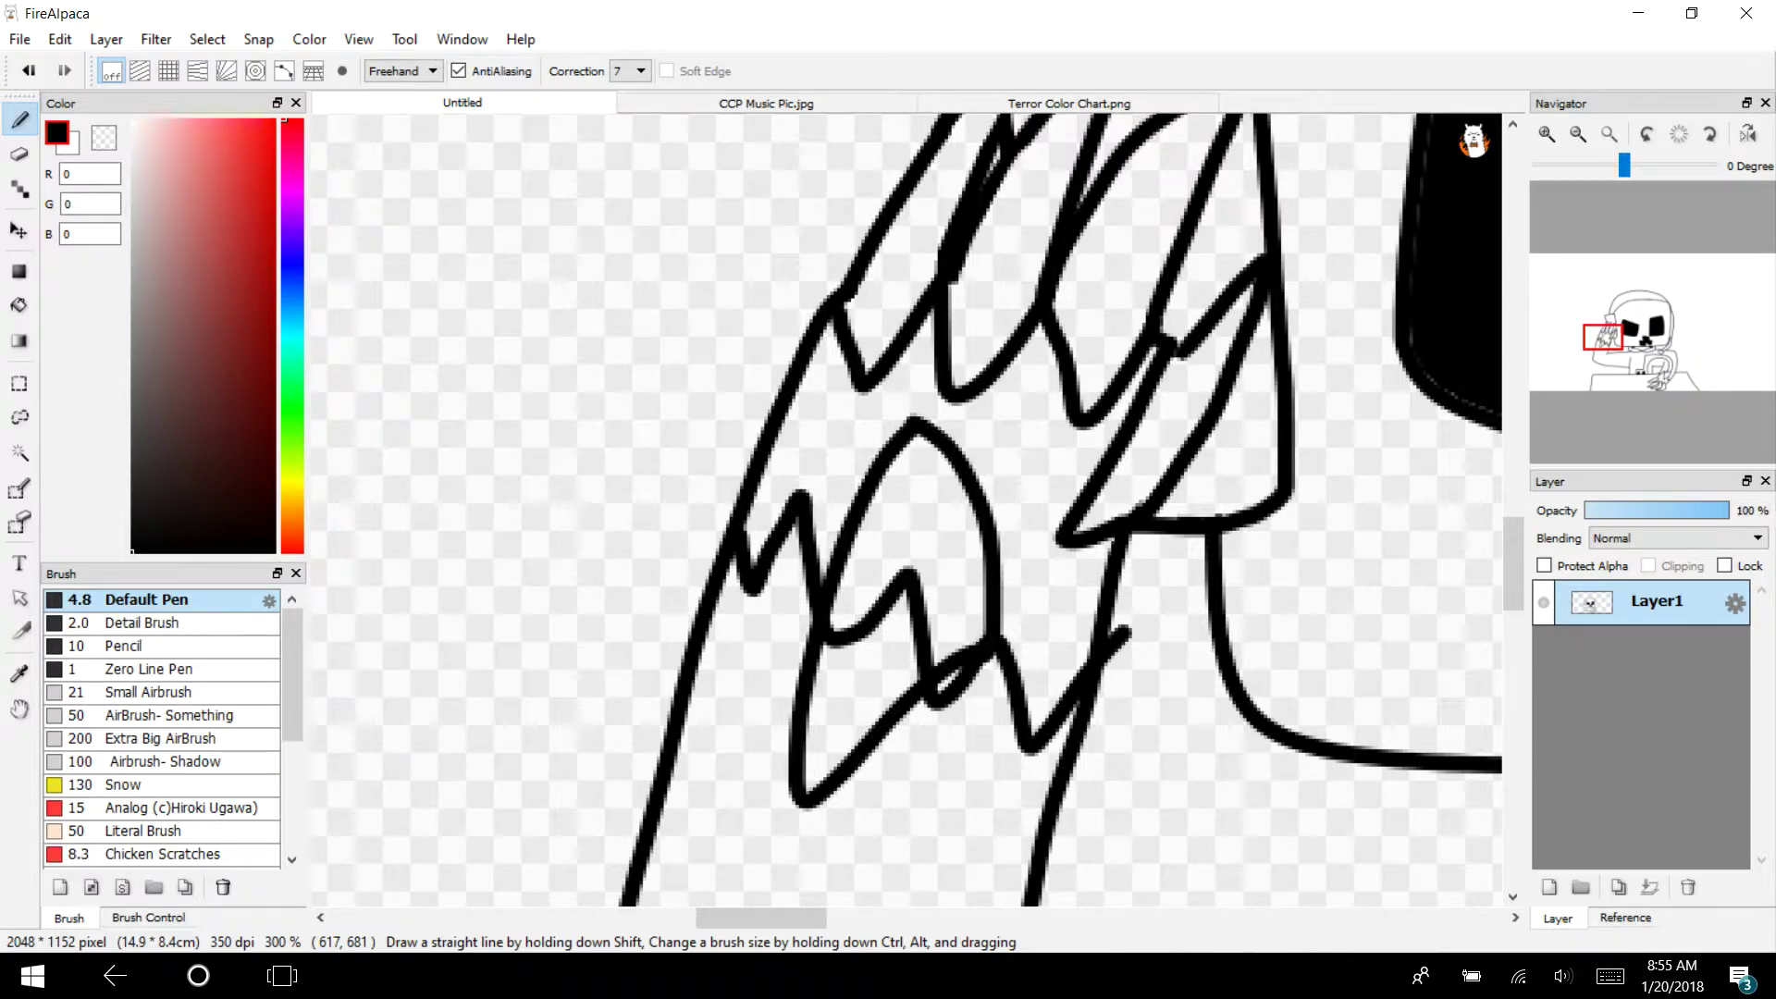
key(e)
drag(918, 575, 896, 682)
drag(937, 570, 872, 607)
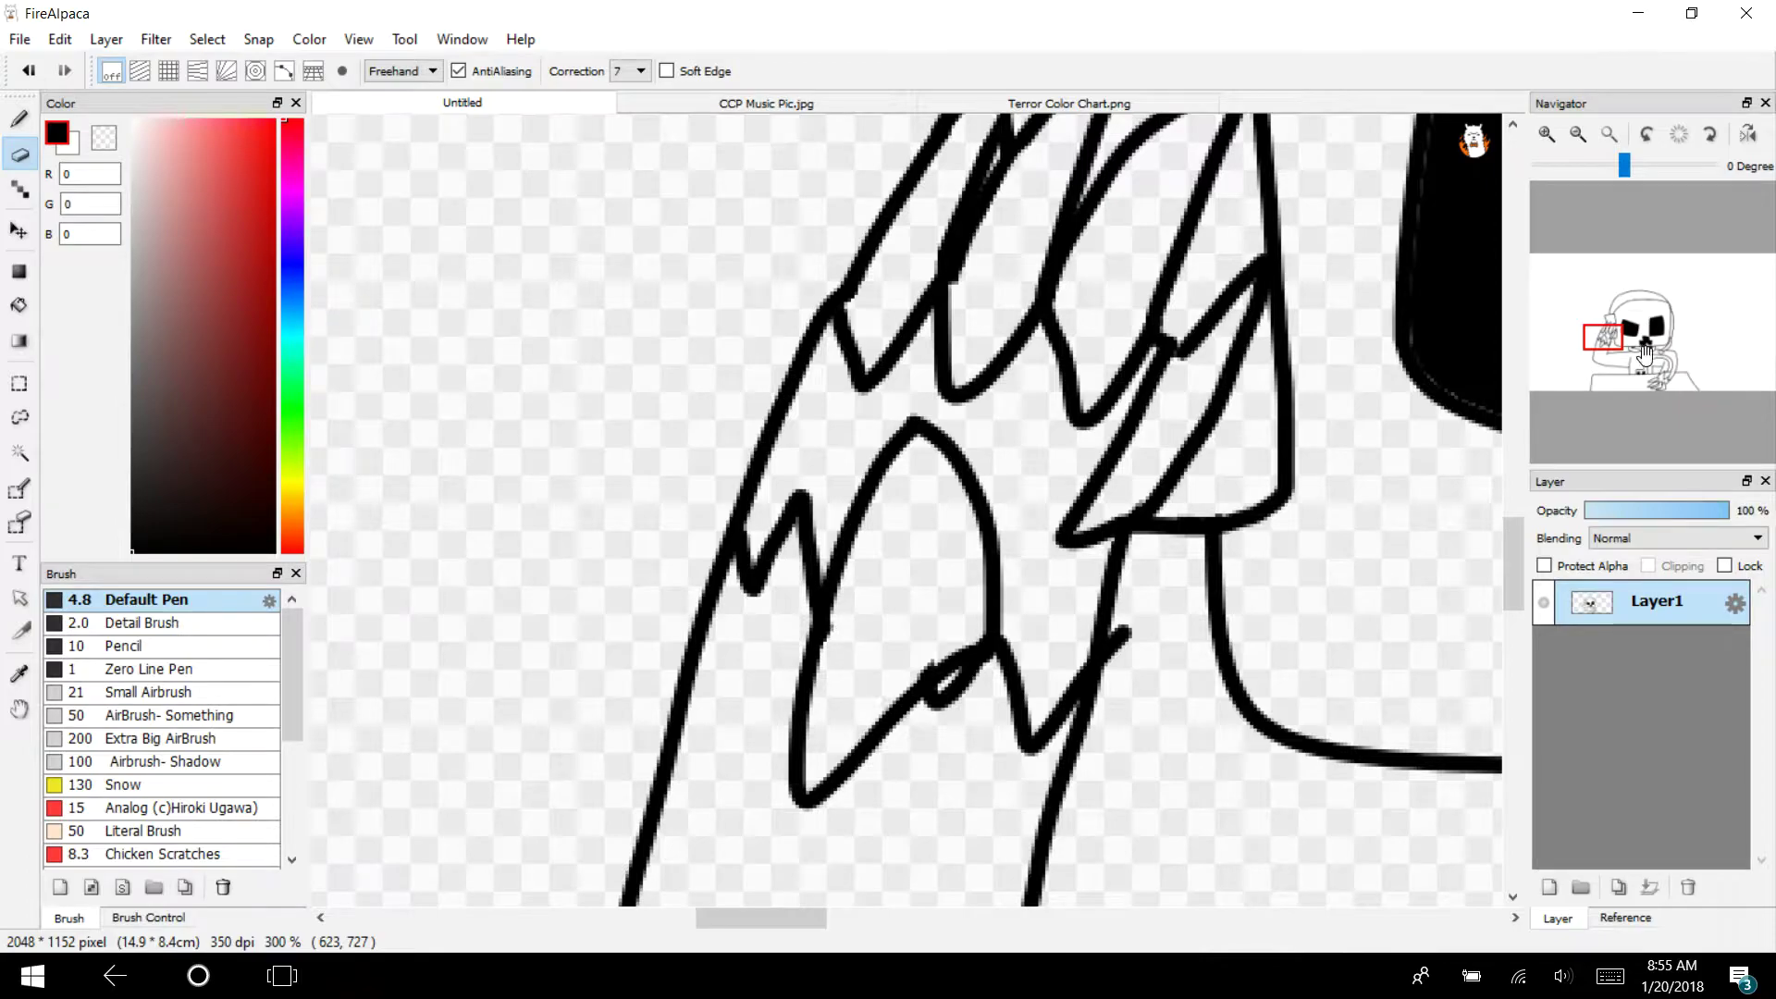
Letter "CCP" between two horizontal lines on the character's chest below the collar
mouse_move(1643, 352)
mouse_down()
mouse_move(1641, 375)
mouse_move(1633, 355)
mouse_up()
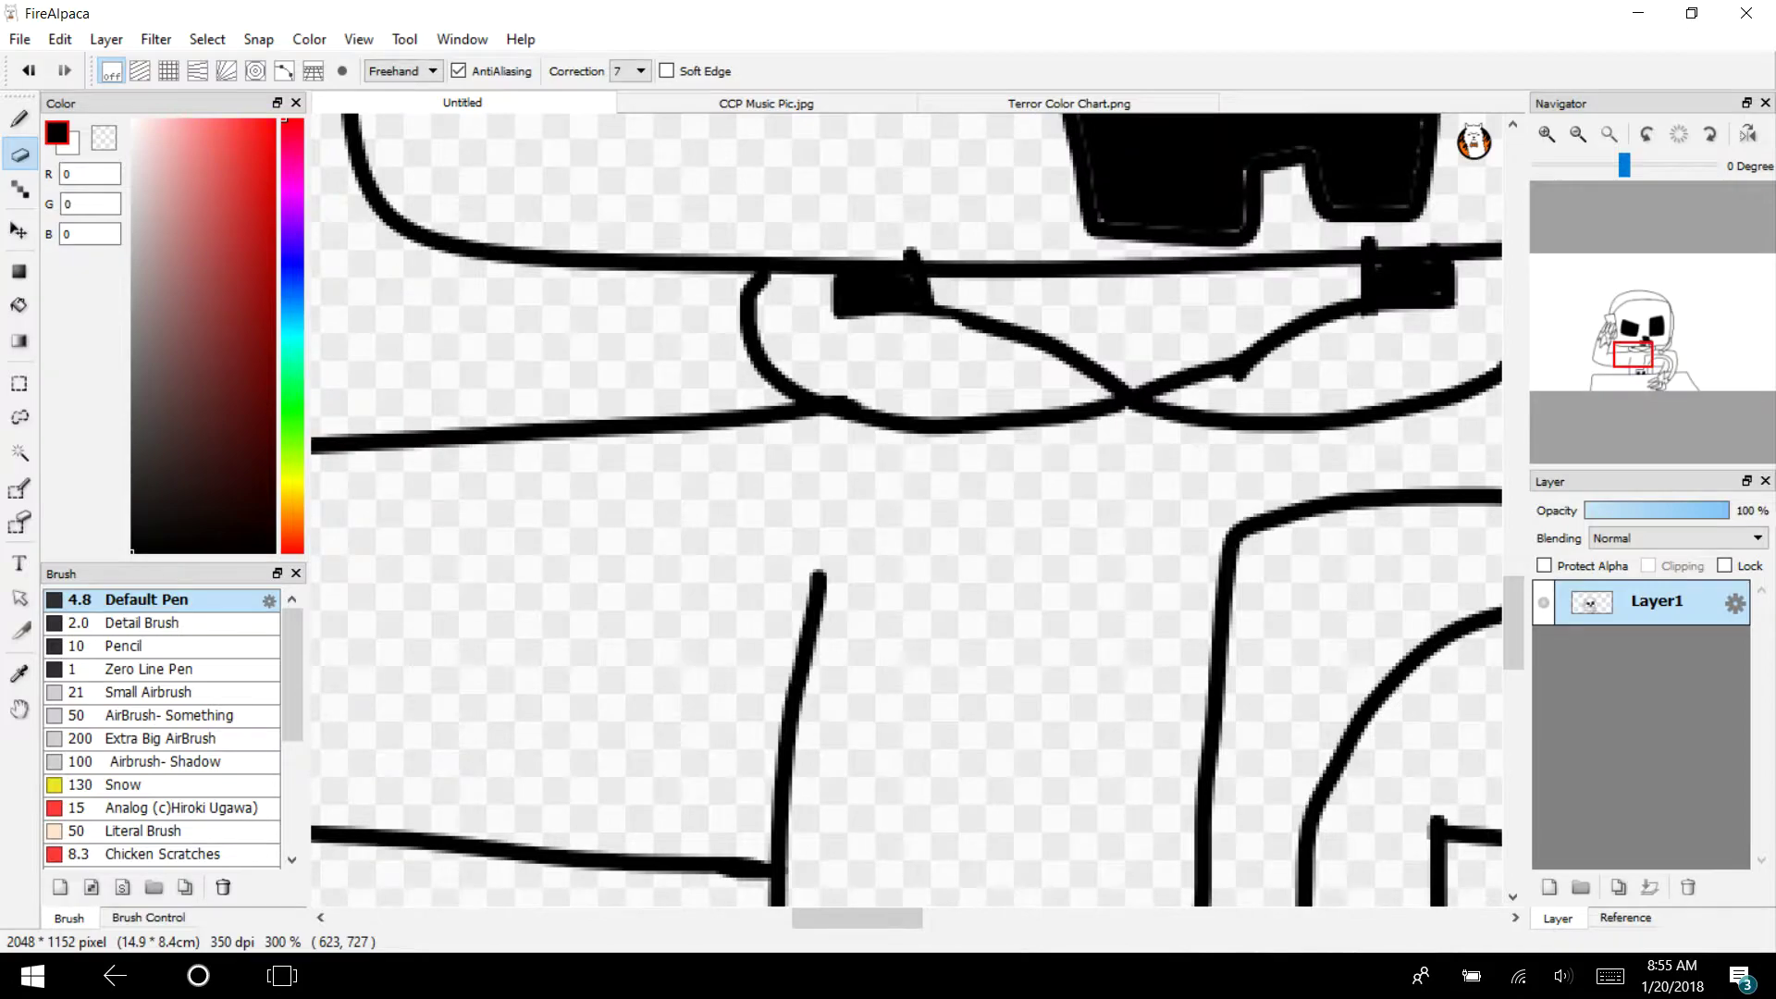
key(b)
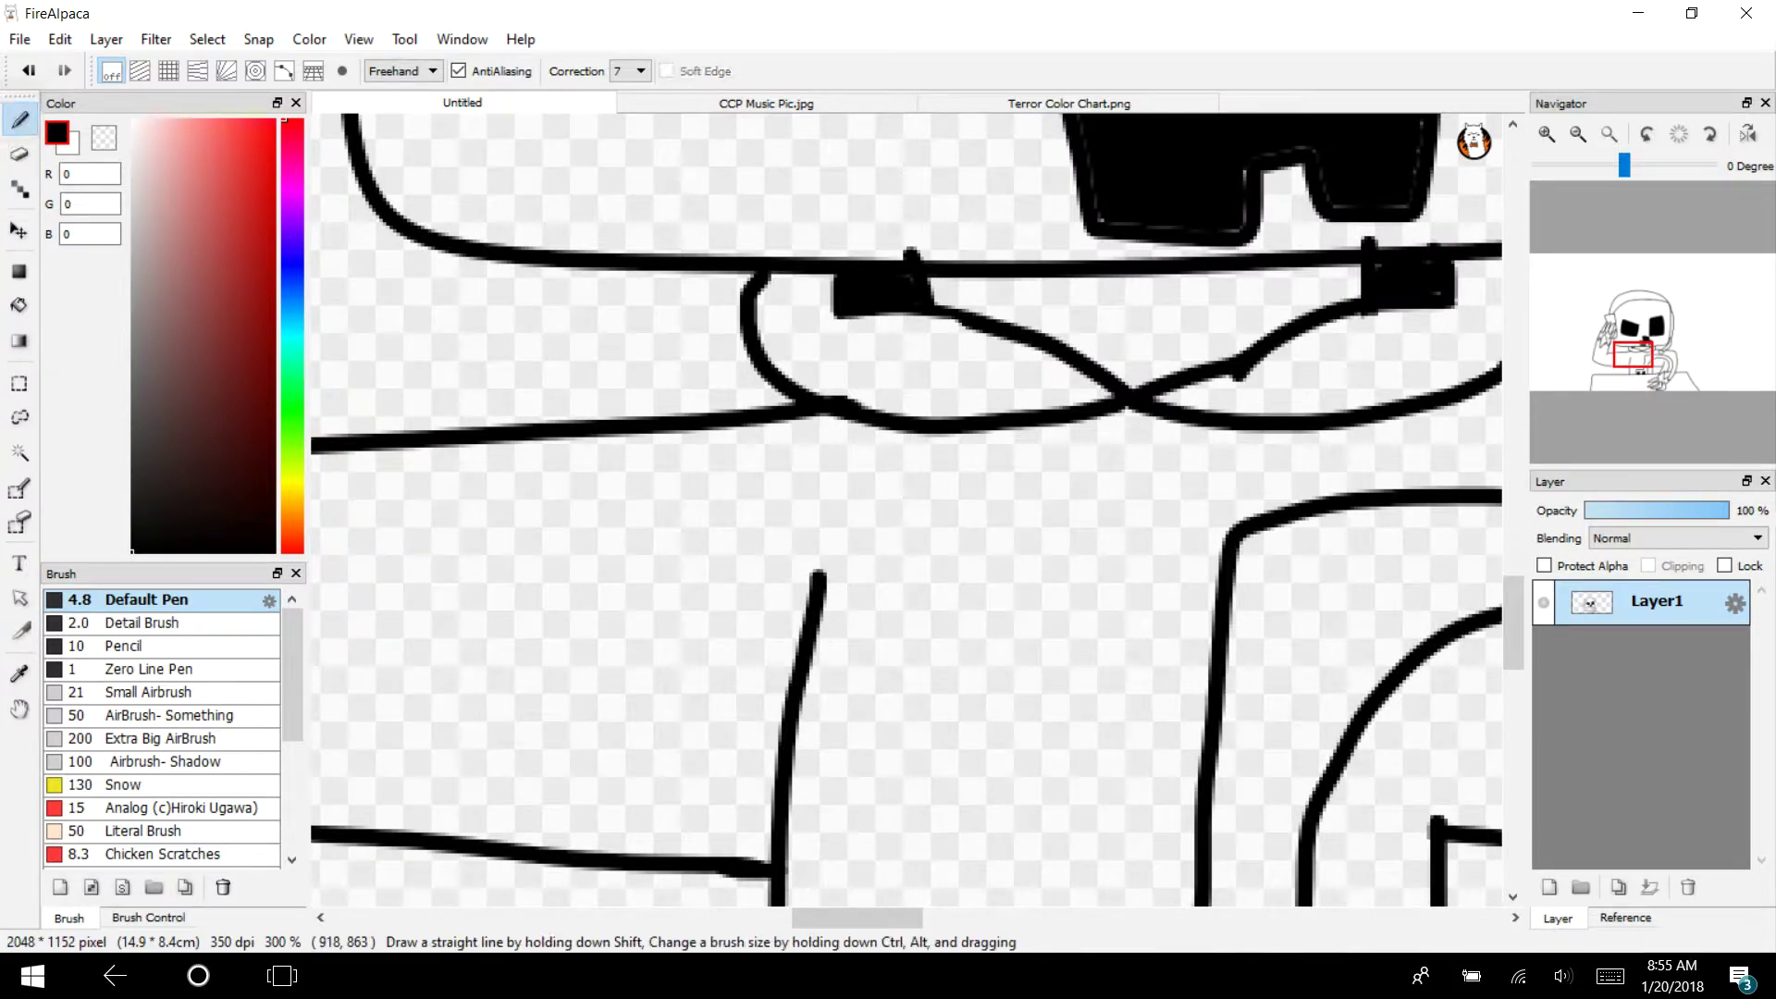
drag(840, 541, 1057, 533)
drag(844, 659, 1080, 638)
mouse_move(910, 546)
mouse_down()
mouse_move(886, 564)
mouse_move(953, 647)
mouse_up()
mouse_move(988, 541)
mouse_down()
mouse_move(938, 601)
mouse_move(997, 647)
mouse_up()
mouse_move(1010, 680)
mouse_down()
mouse_move(1017, 760)
mouse_move(1015, 638)
mouse_up()
Letter "RR" beneath the first chest lettering and draw a line above and below it
mouse_move(1615, 381)
mouse_down()
mouse_move(1624, 407)
mouse_move(1637, 363)
mouse_up()
mouse_move(942, 524)
mouse_down()
mouse_move(943, 457)
mouse_move(1006, 513)
mouse_move(1027, 462)
mouse_move(1070, 503)
mouse_up()
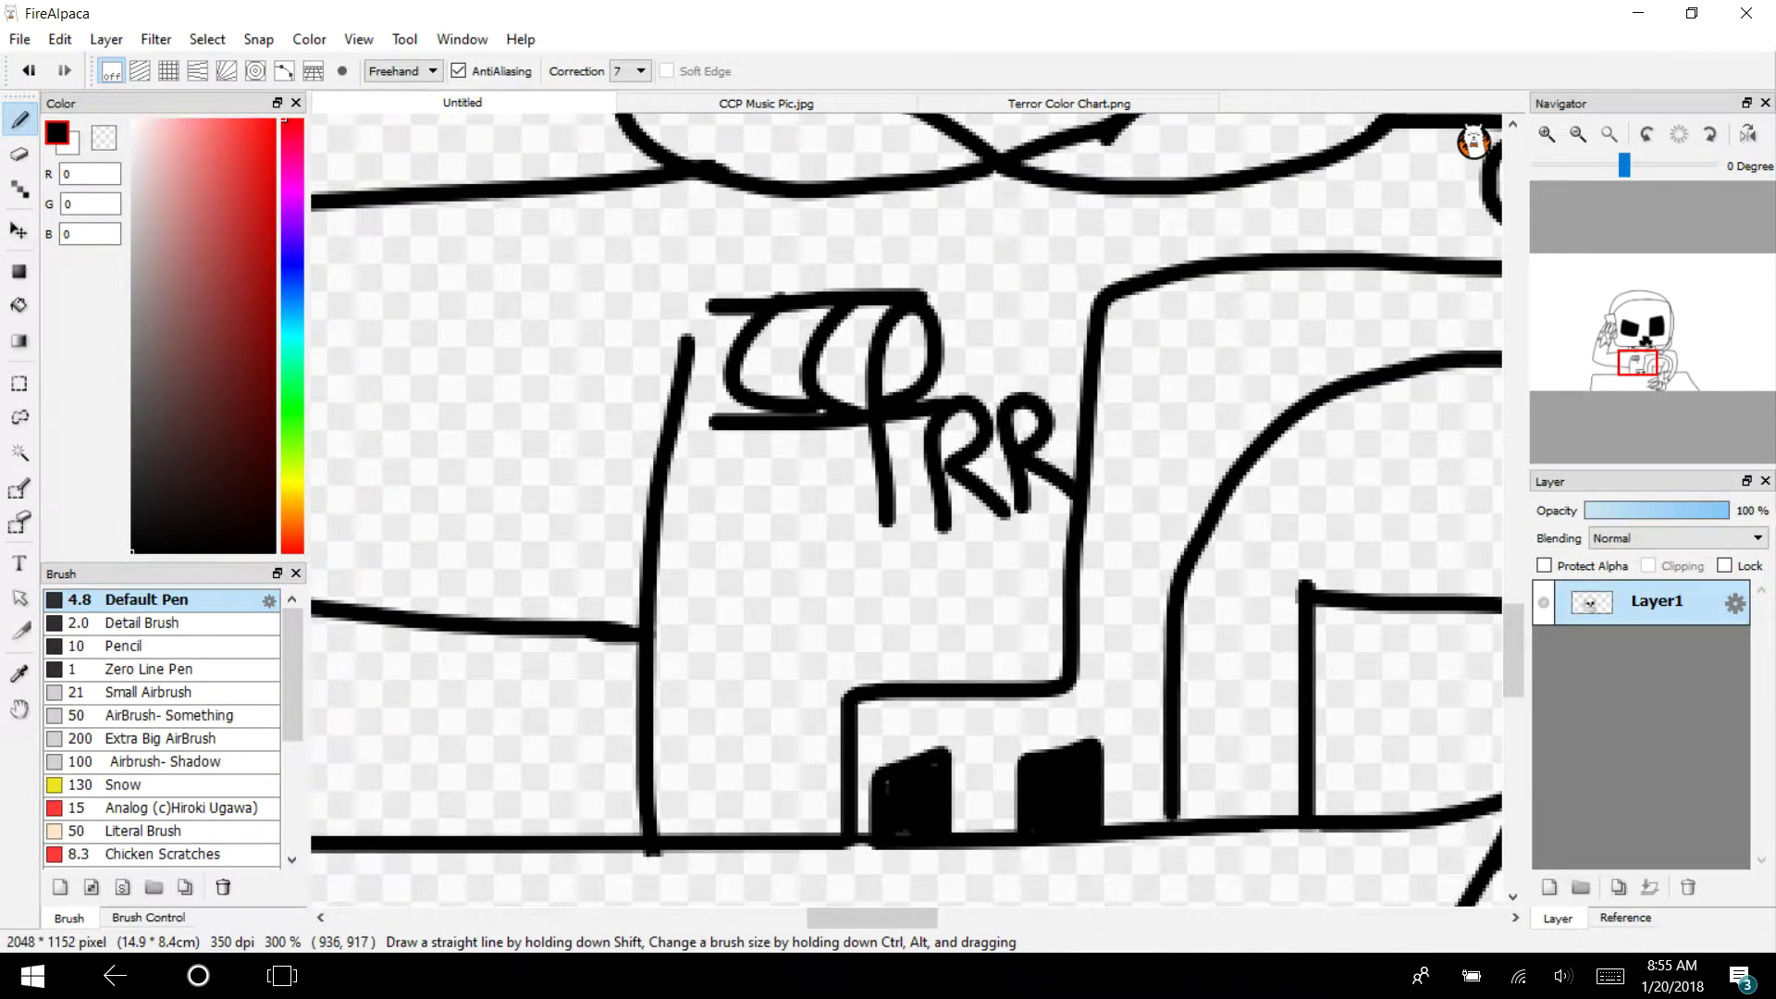
drag(926, 408, 1082, 389)
drag(840, 539, 1072, 524)
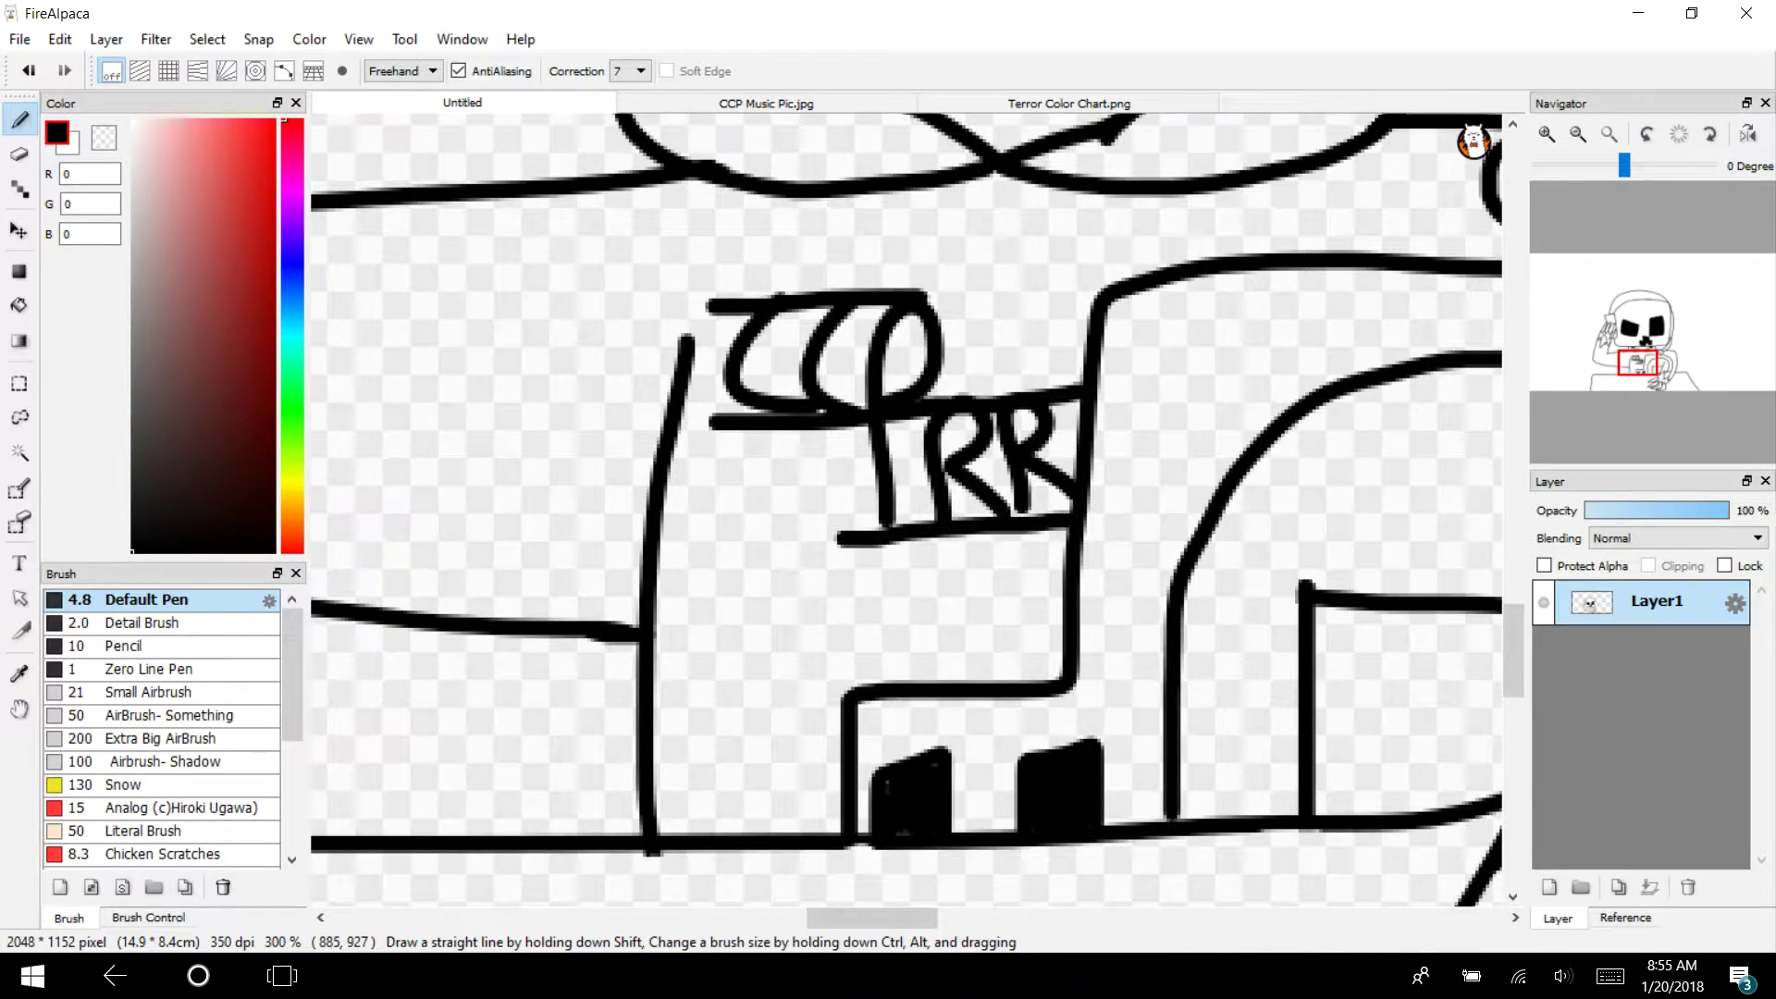
Thicken the horizontal line between the "CCP" and "RR" chest lettering
drag(936, 424, 810, 405)
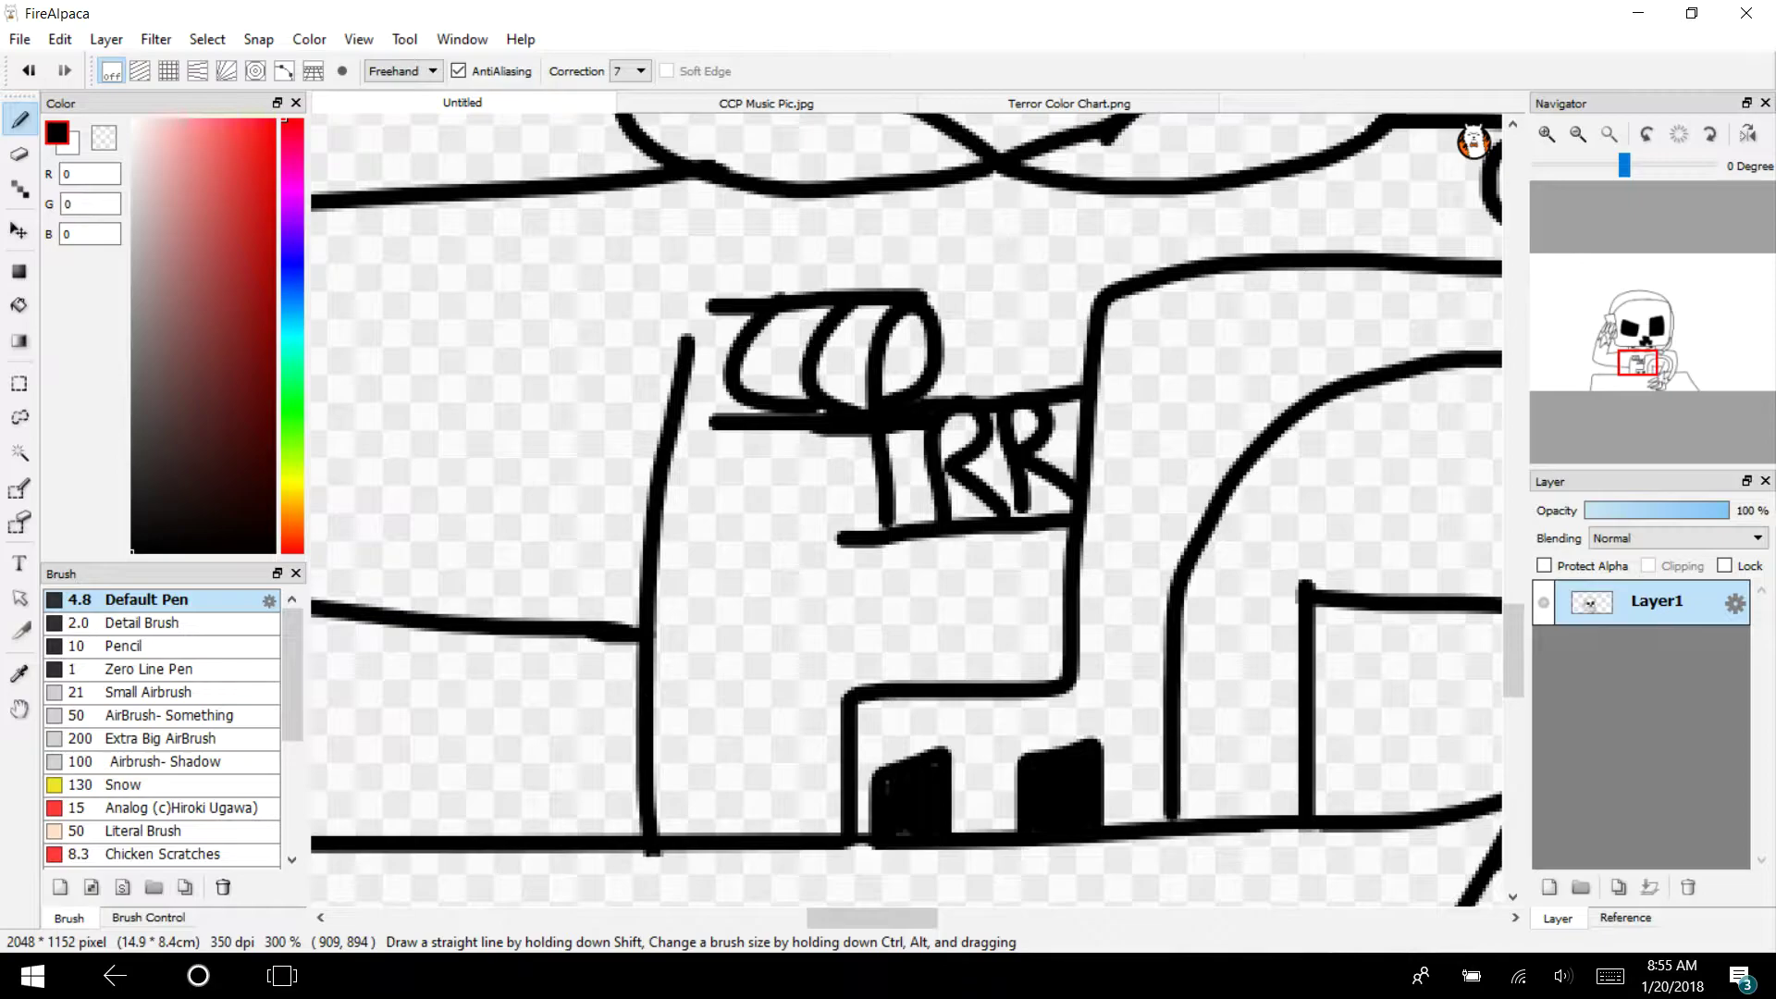
click(1577, 134)
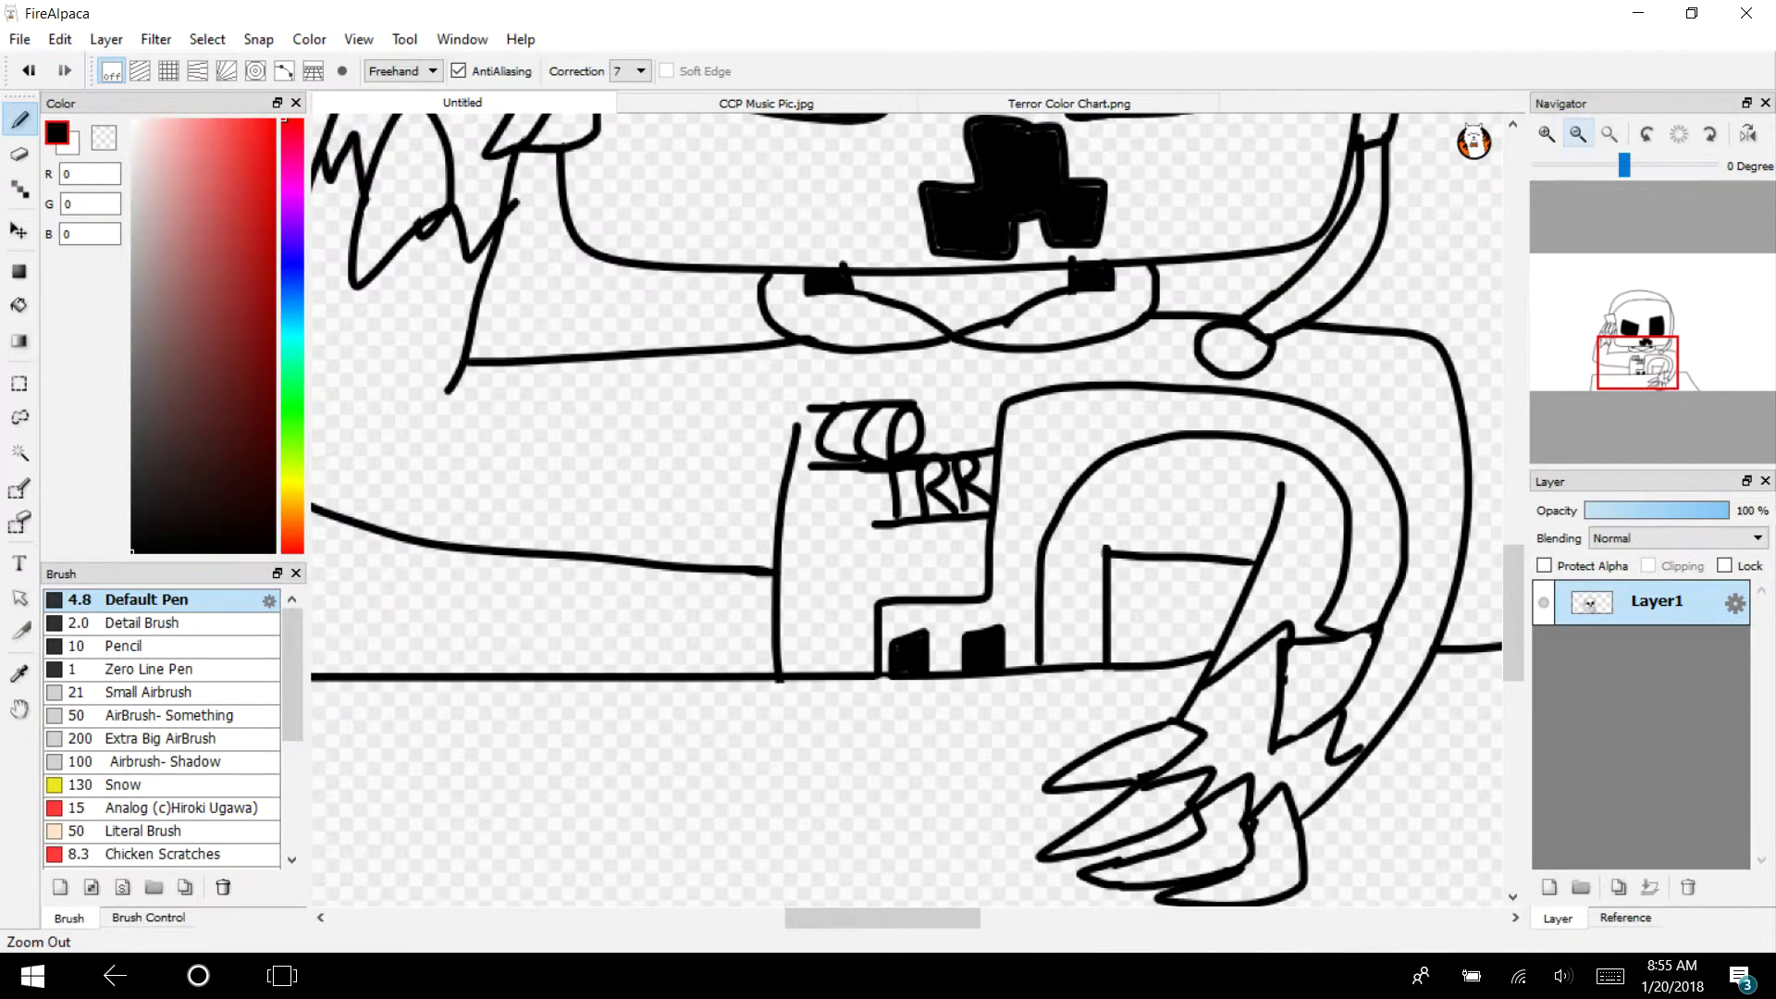
mouse_move(1653, 347)
mouse_down()
mouse_move(1670, 328)
mouse_move(1626, 348)
mouse_move(1643, 317)
mouse_up()
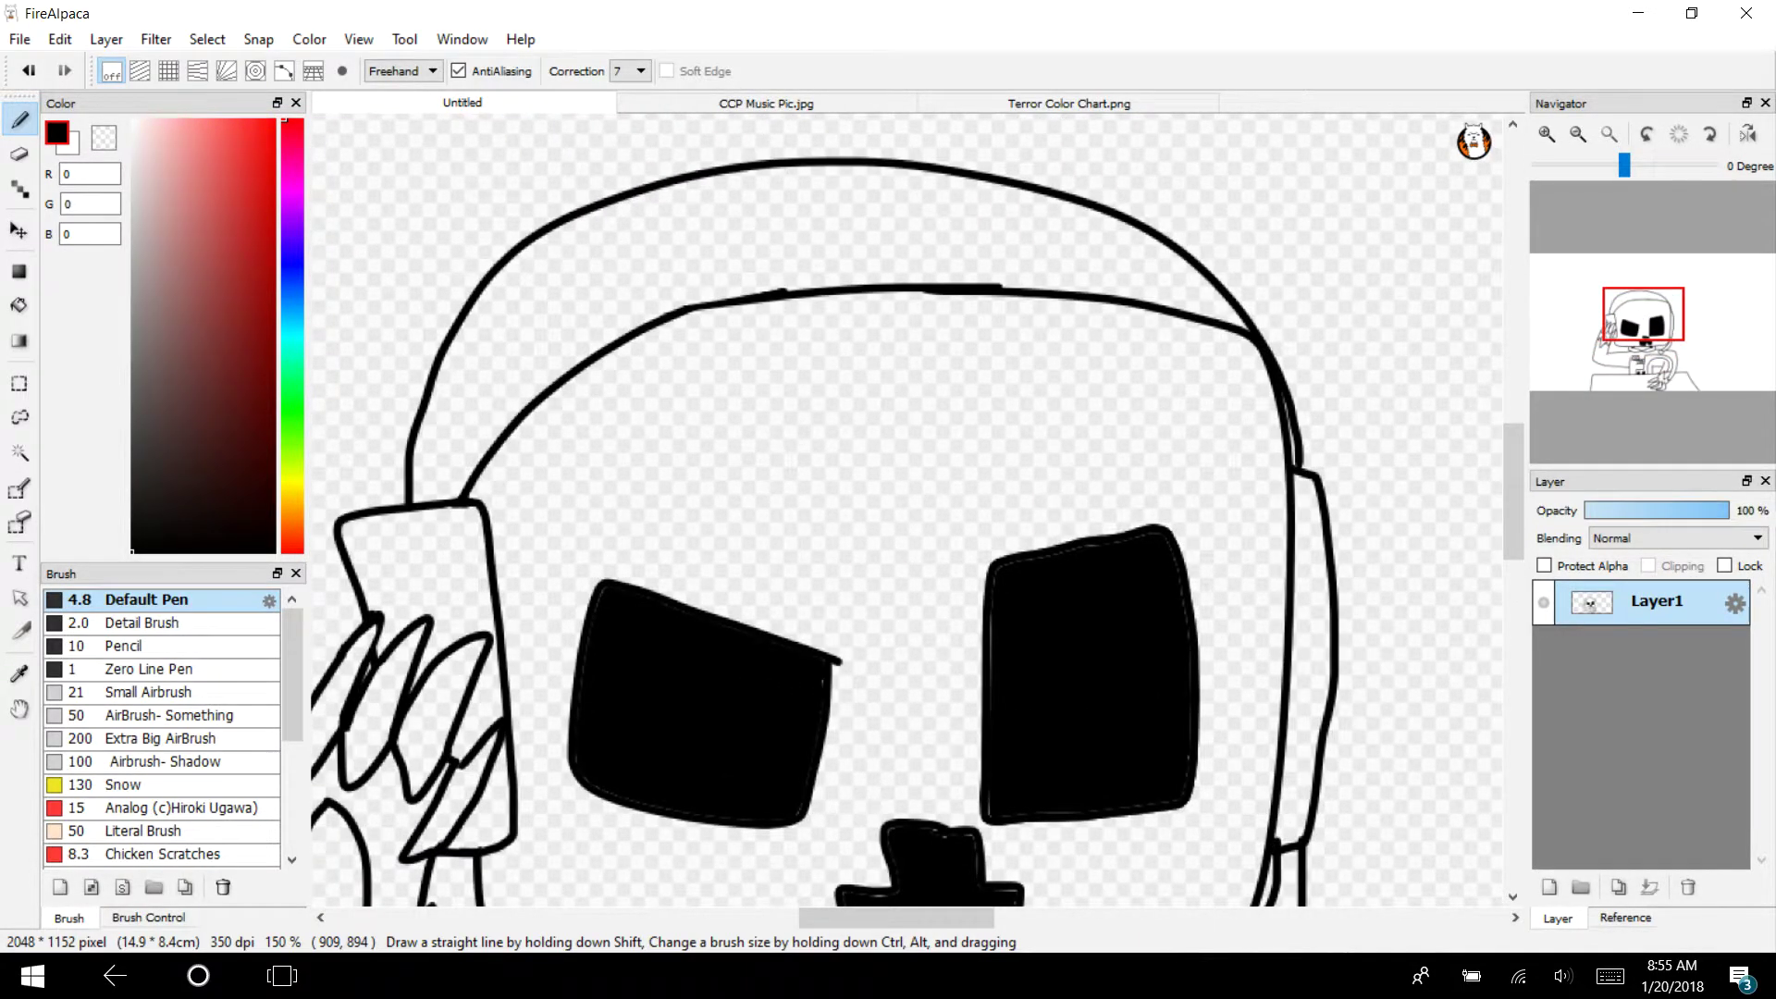
mouse_move(950, 419)
mouse_down()
mouse_move(935, 247)
mouse_move(845, 325)
mouse_move(950, 421)
mouse_up()
mouse_move(1643, 319)
mouse_down()
mouse_move(1644, 349)
mouse_move(1640, 312)
mouse_up()
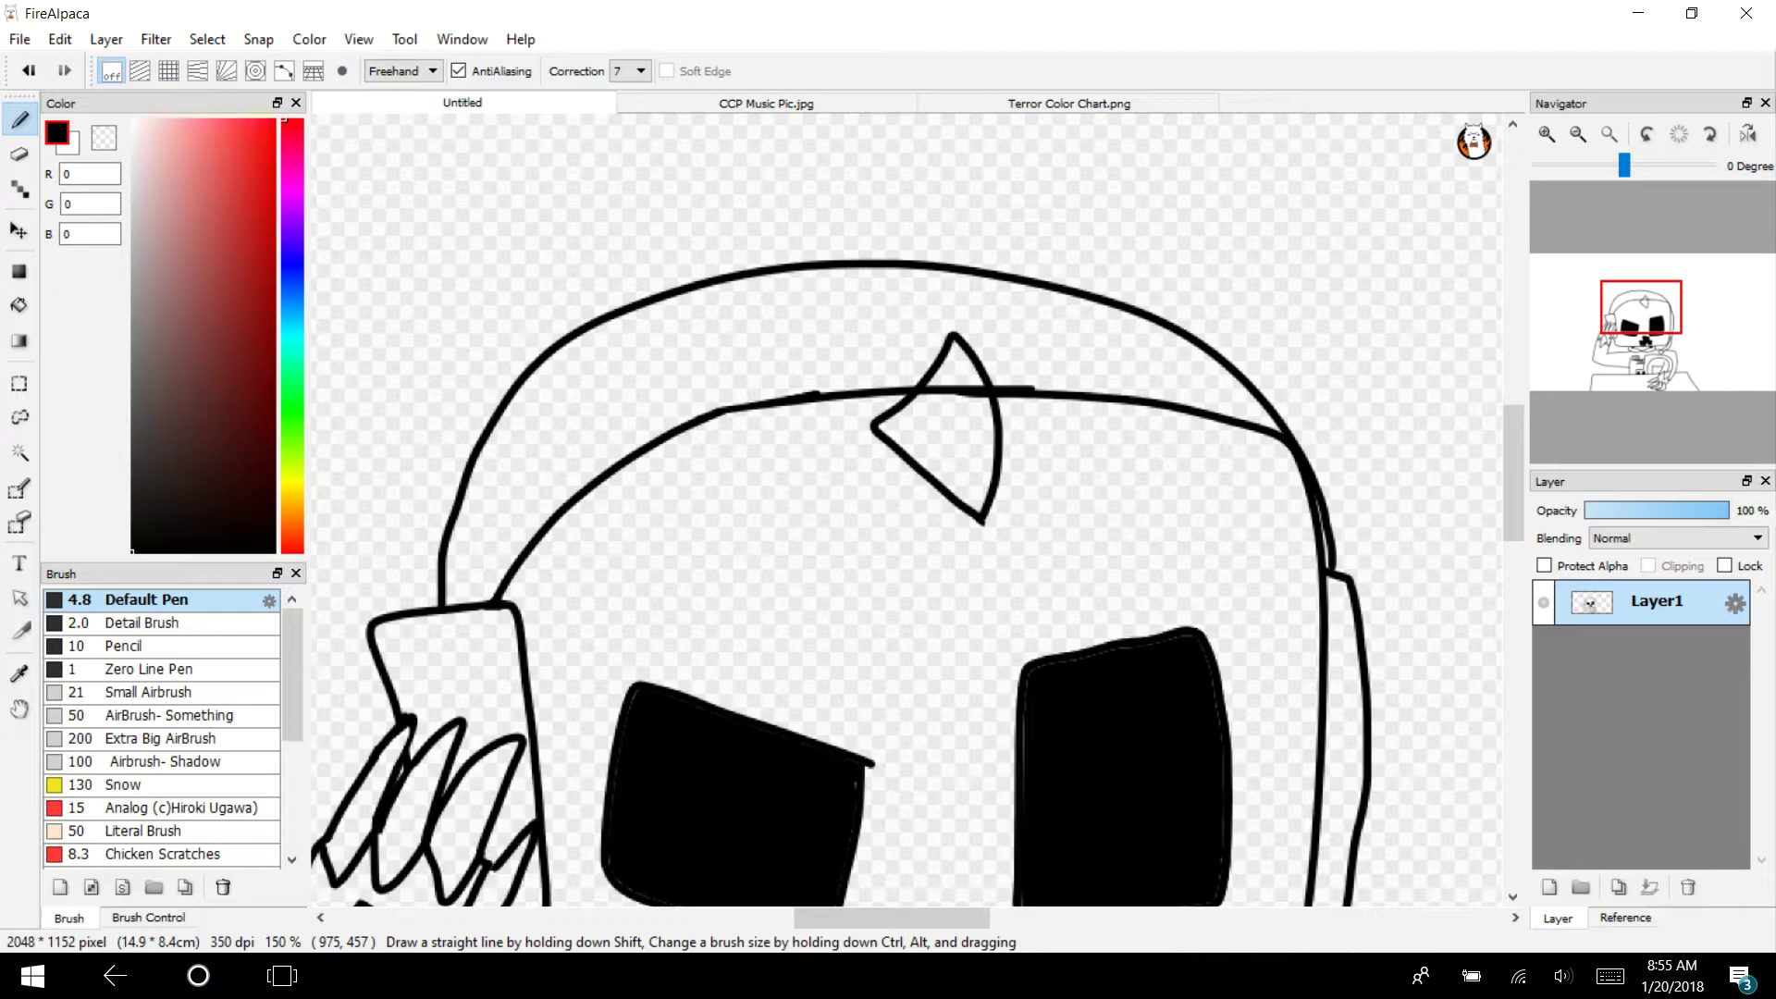
key(ctrl+z)
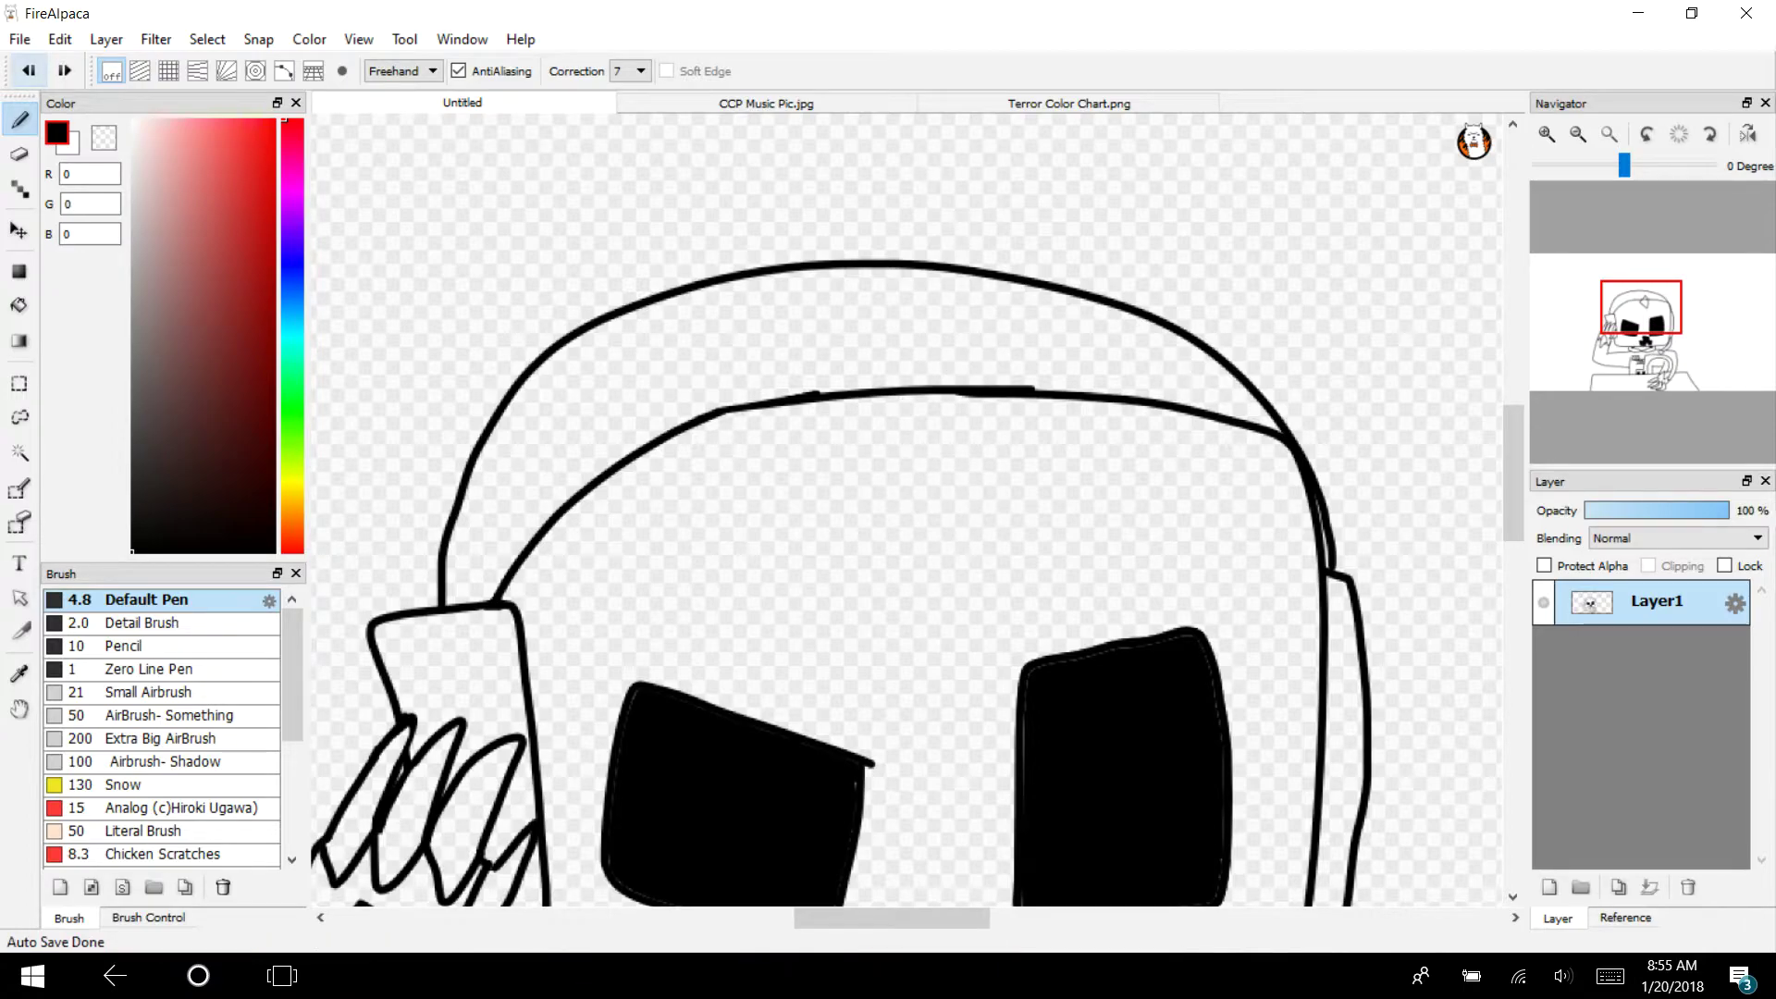
Check the headphones in the reference artwork and draw an outer pad with a divider line on the ear cup behind the raised hand
mouse_move(1647, 349)
mouse_down()
mouse_move(1625, 397)
mouse_move(1628, 317)
mouse_move(1652, 319)
mouse_move(1634, 334)
mouse_move(1654, 368)
mouse_move(1645, 341)
mouse_up()
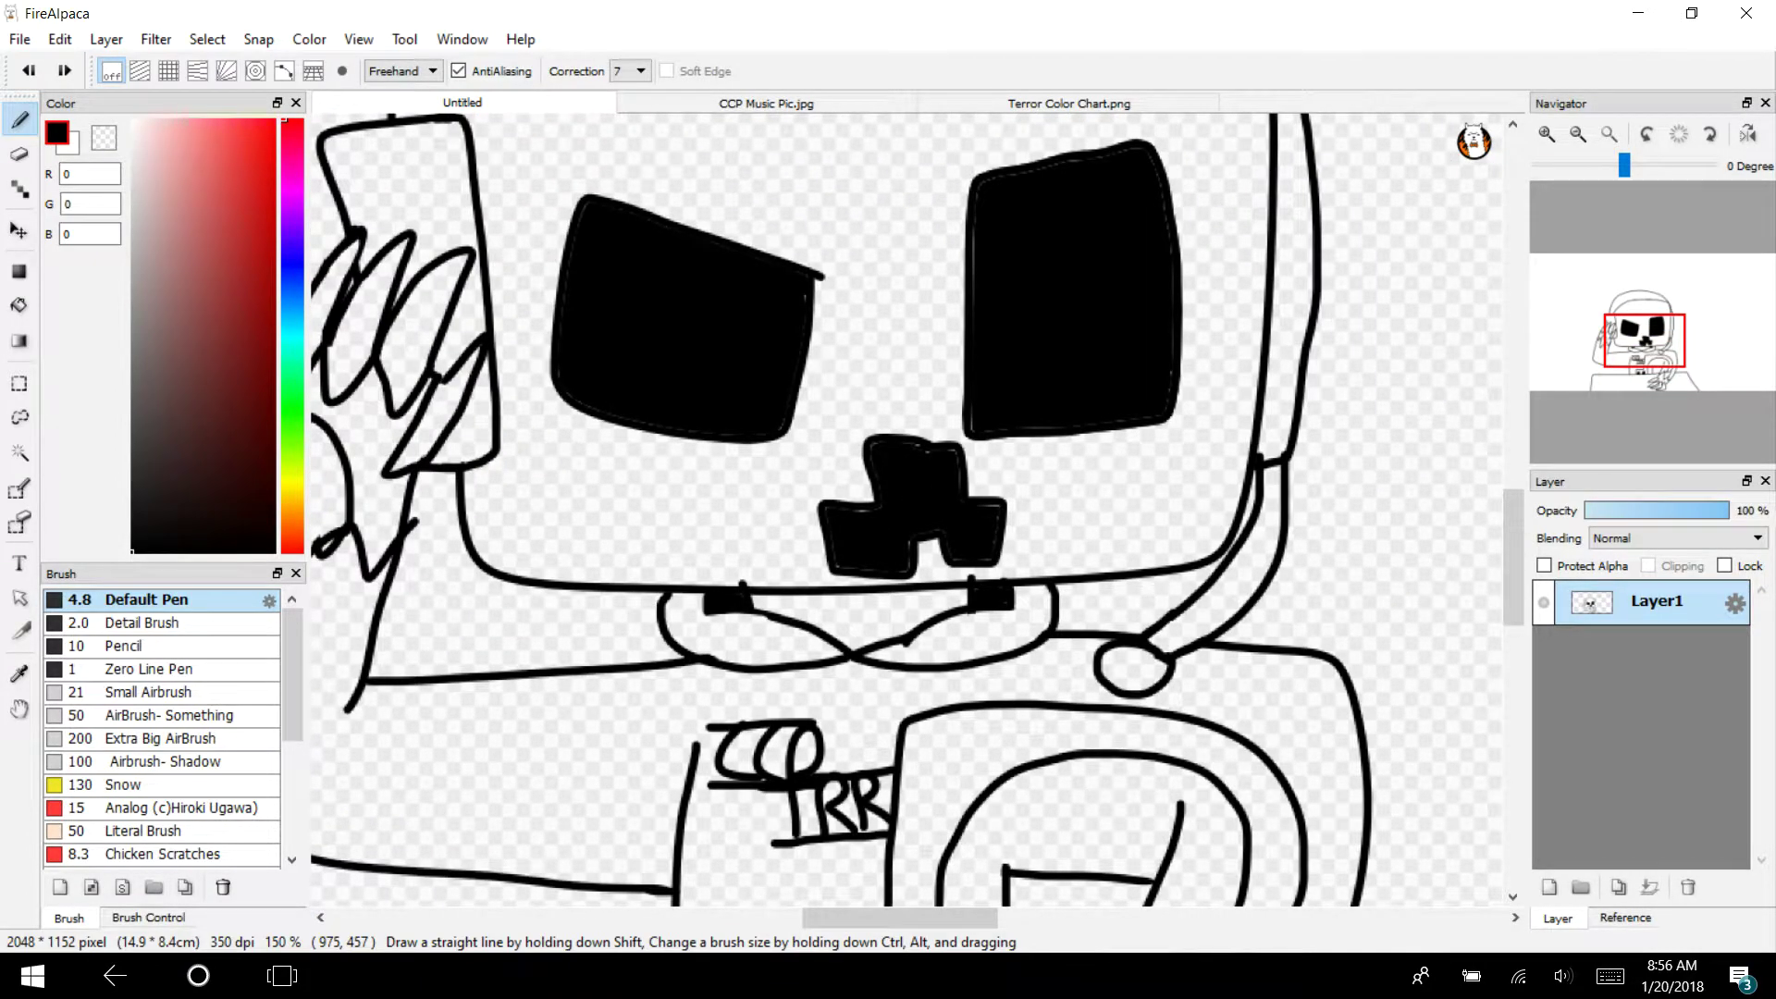
click(1067, 103)
click(765, 104)
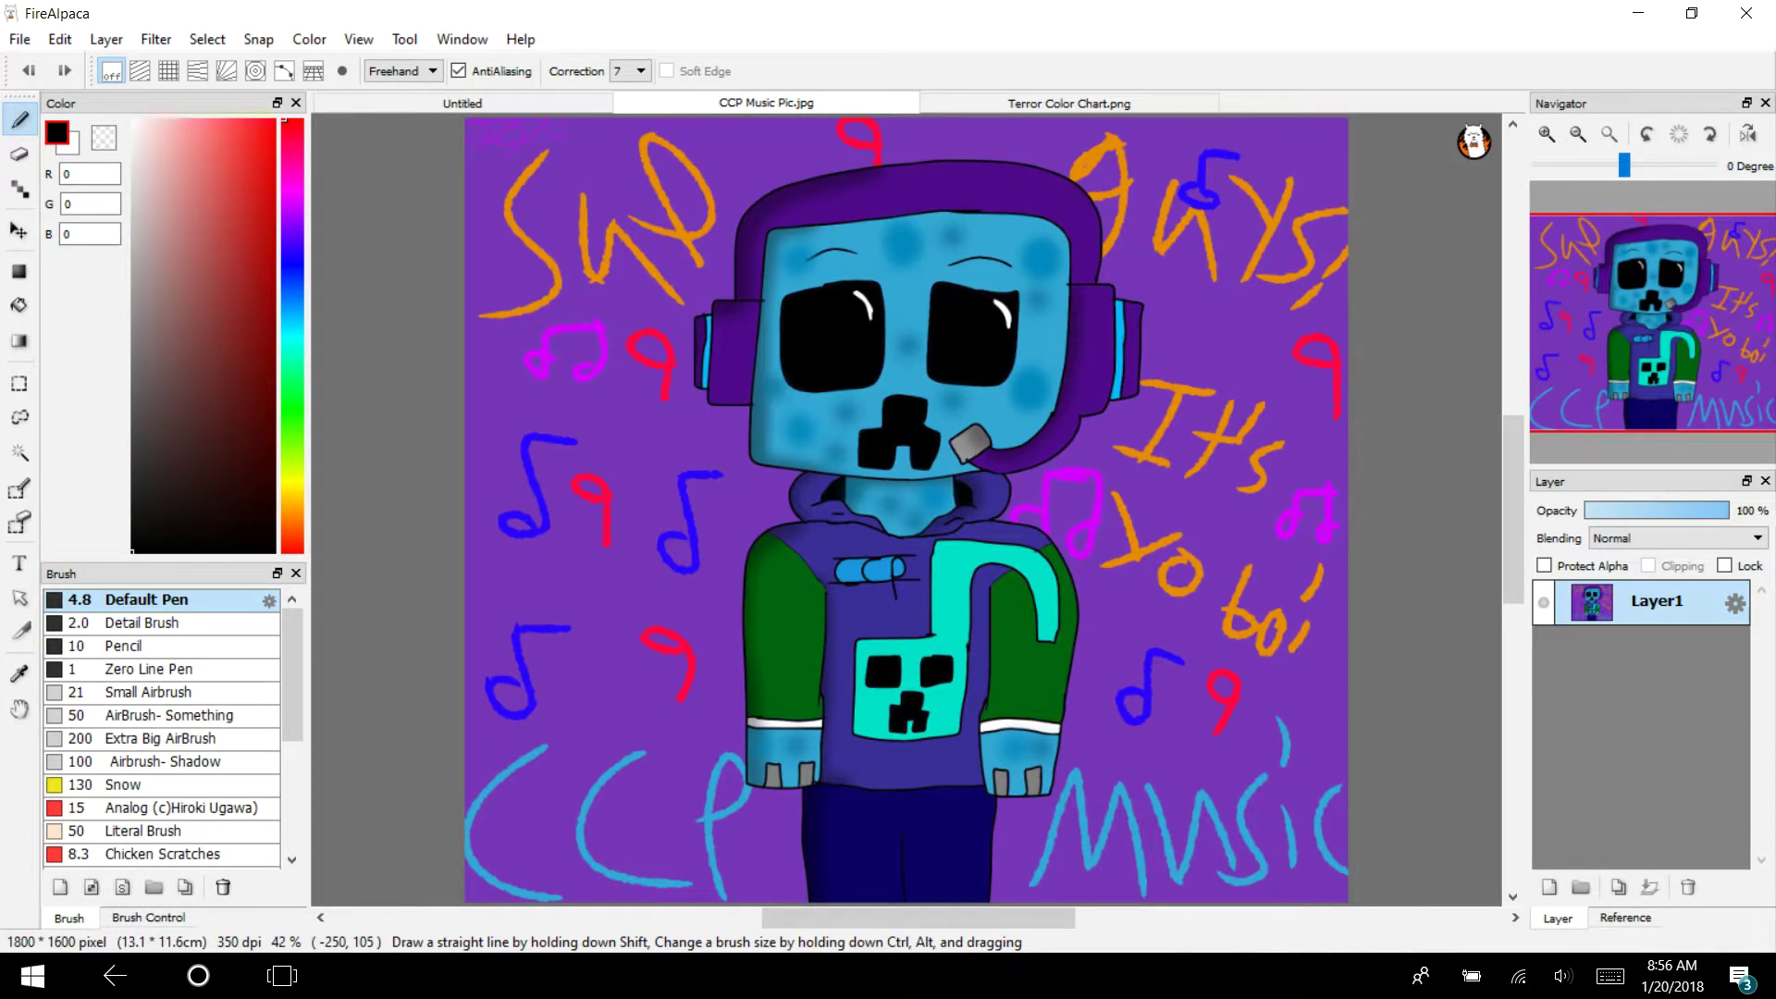
click(1067, 104)
click(832, 103)
click(559, 106)
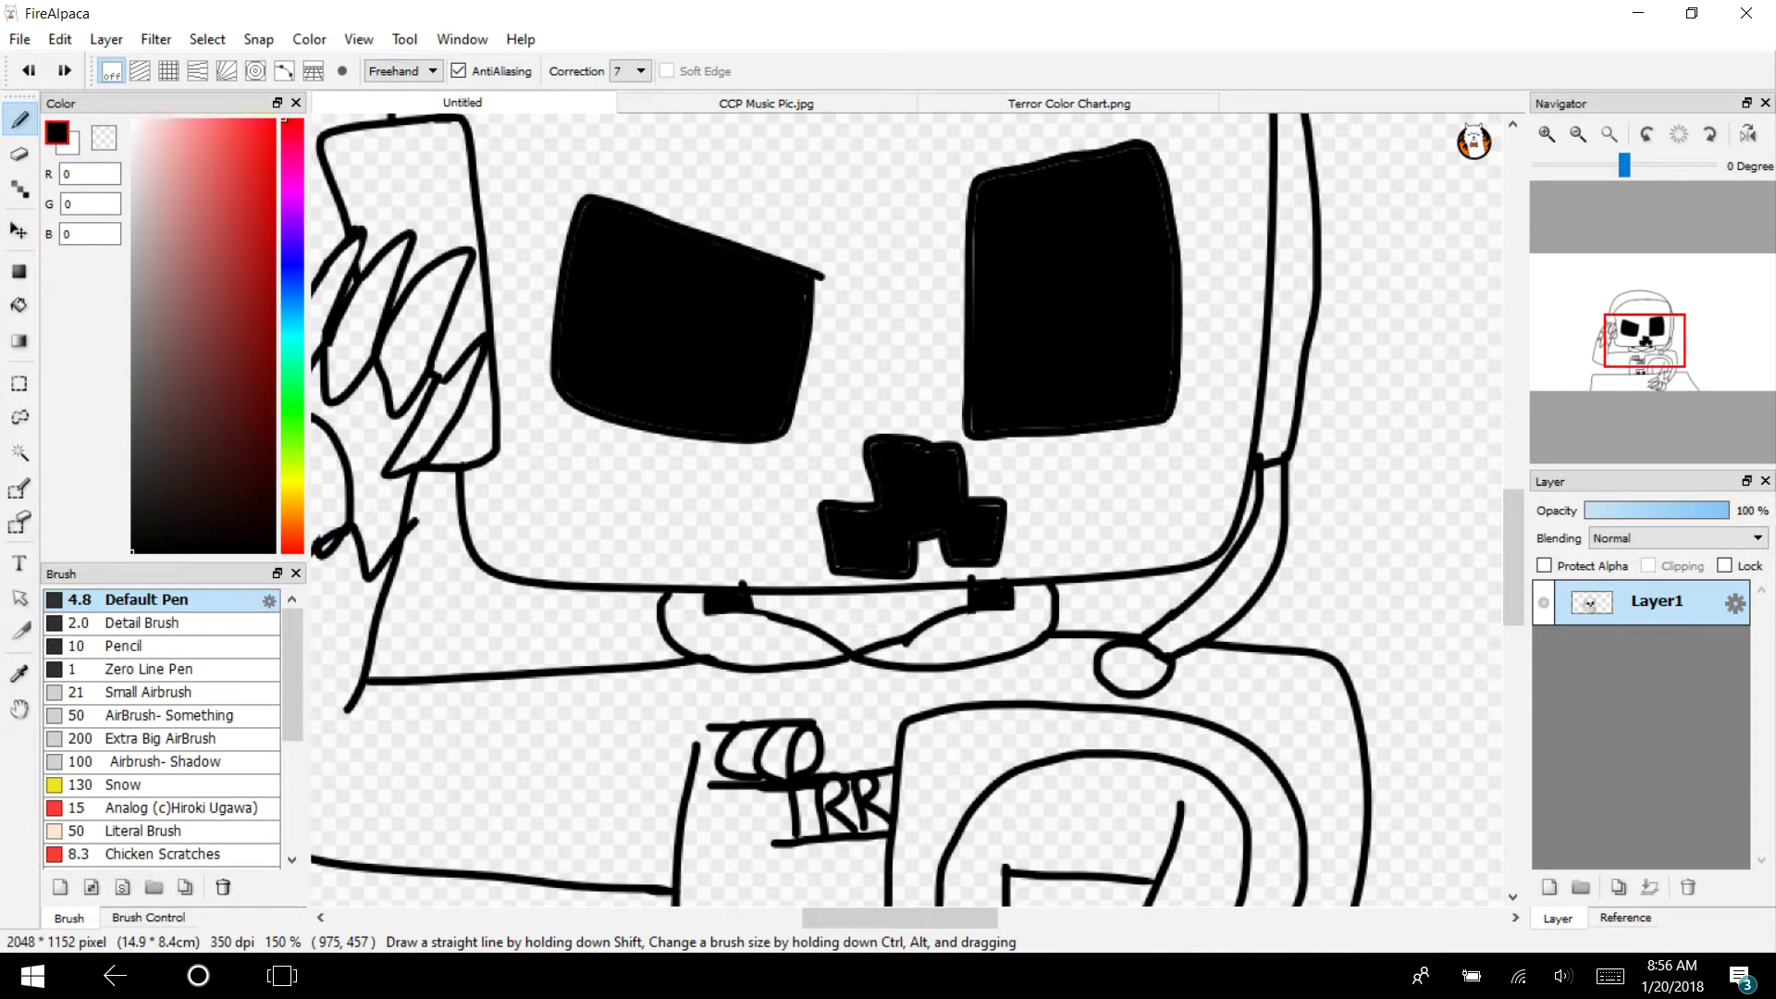
drag(1630, 333, 1595, 329)
click(1546, 134)
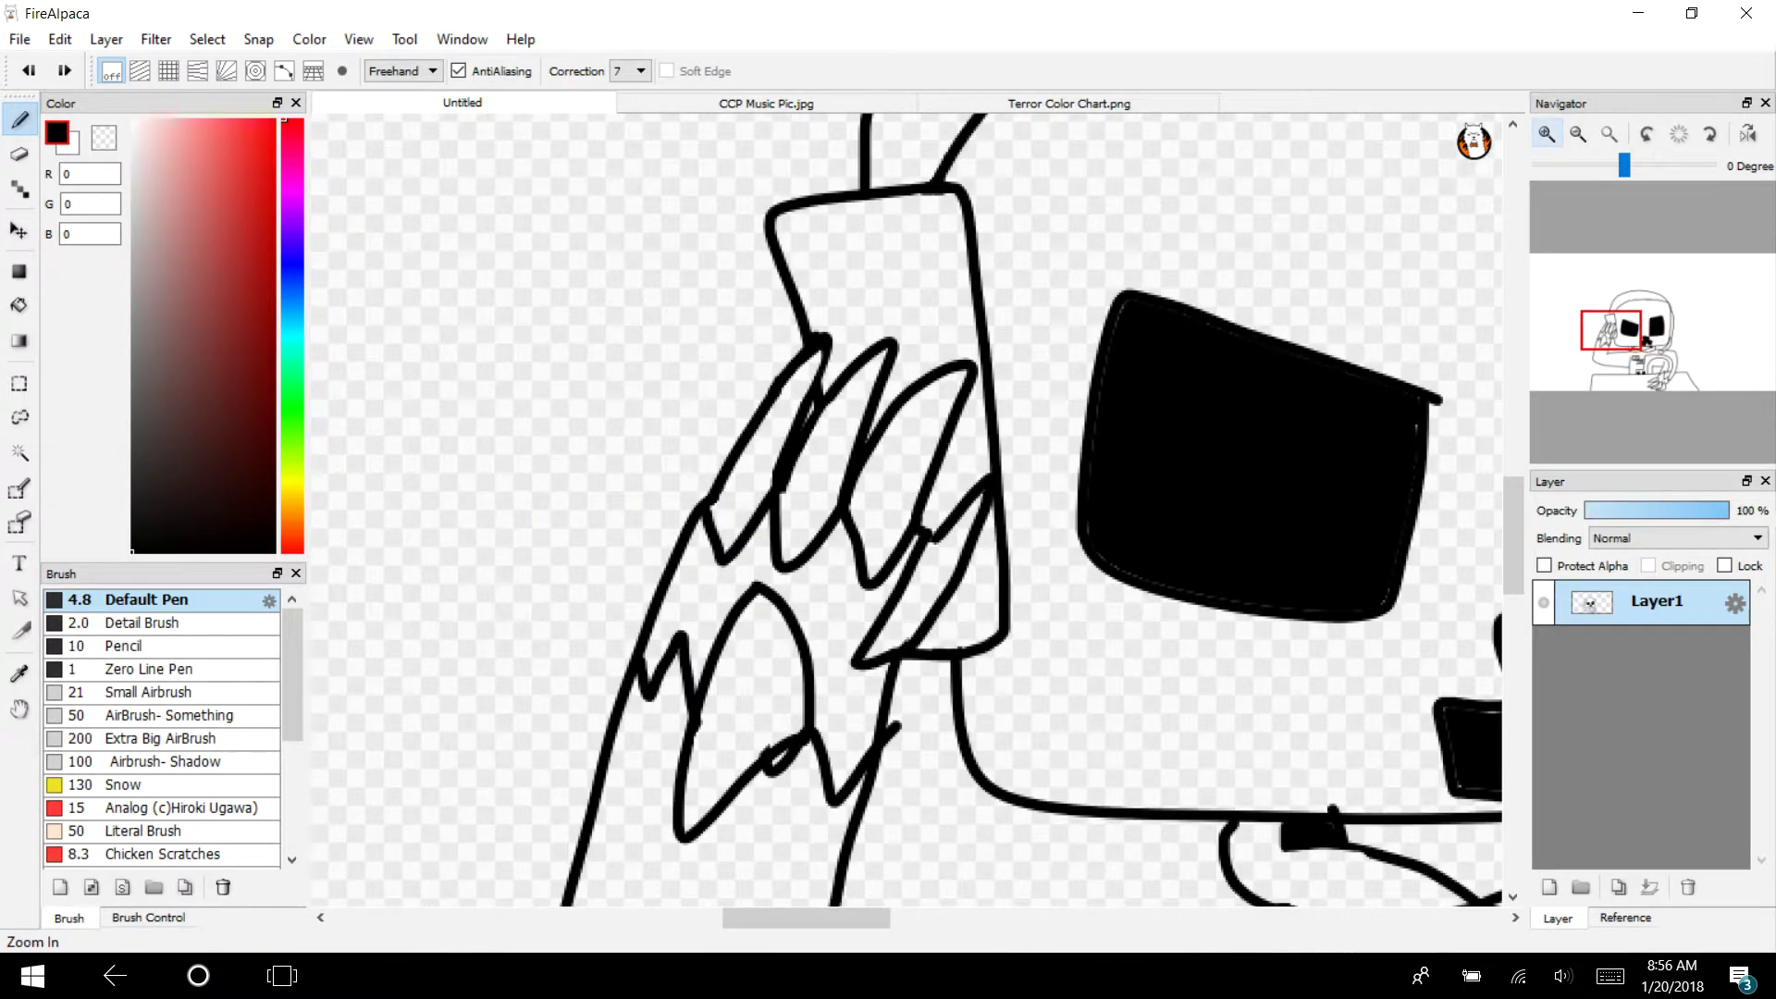
drag(786, 270, 739, 448)
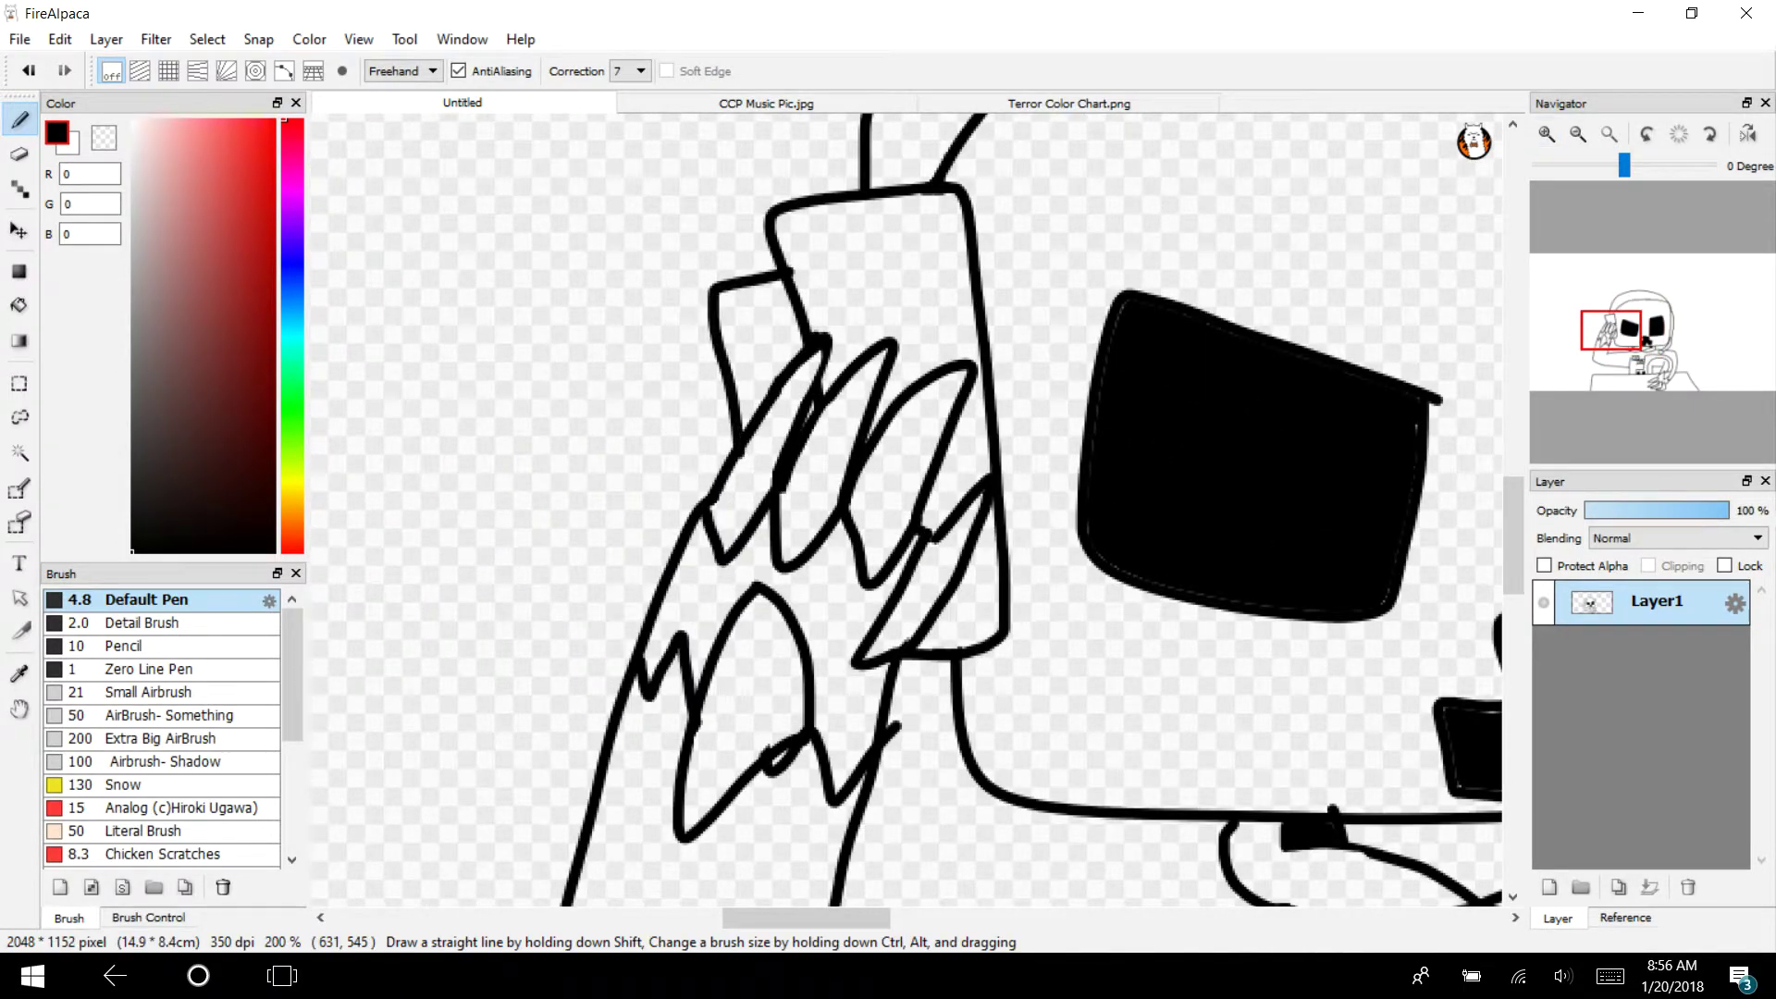
drag(757, 283, 779, 374)
Draw an outer pad on the opposite ear cup and split it lengthwise with a divider line
drag(1611, 330, 1672, 327)
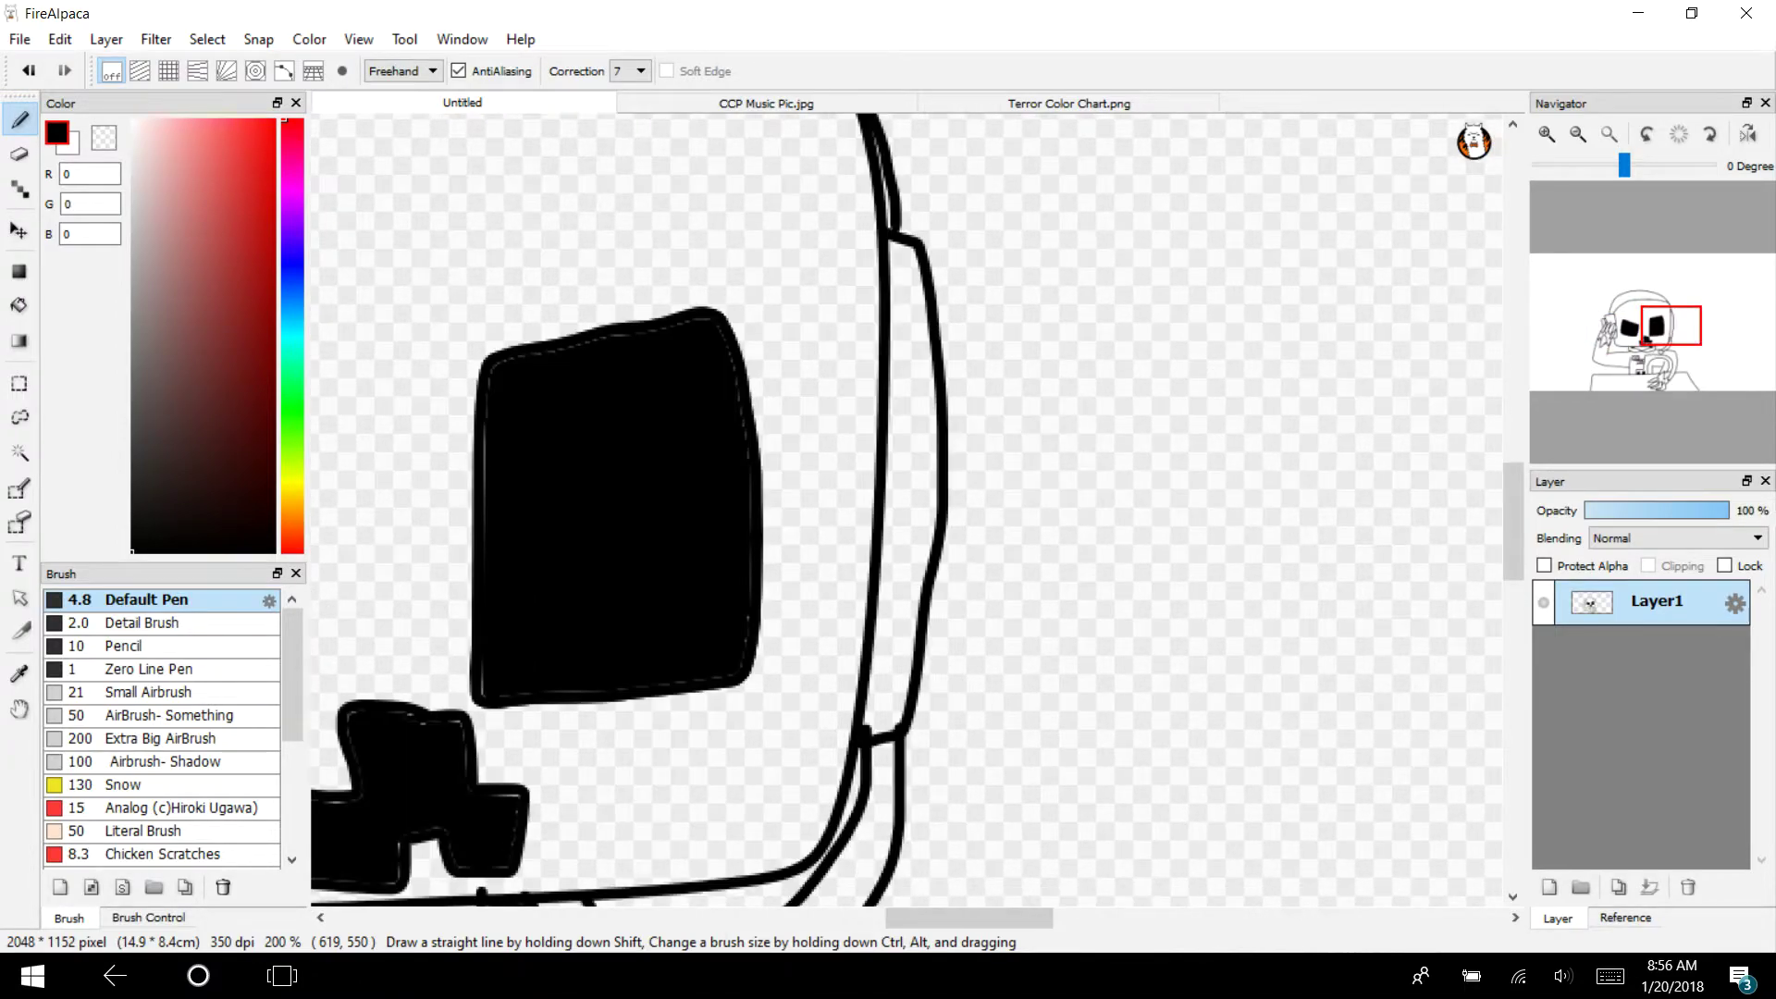
drag(957, 298, 973, 592)
mouse_move(937, 293)
mouse_down()
mouse_move(973, 449)
mouse_move(924, 701)
mouse_up()
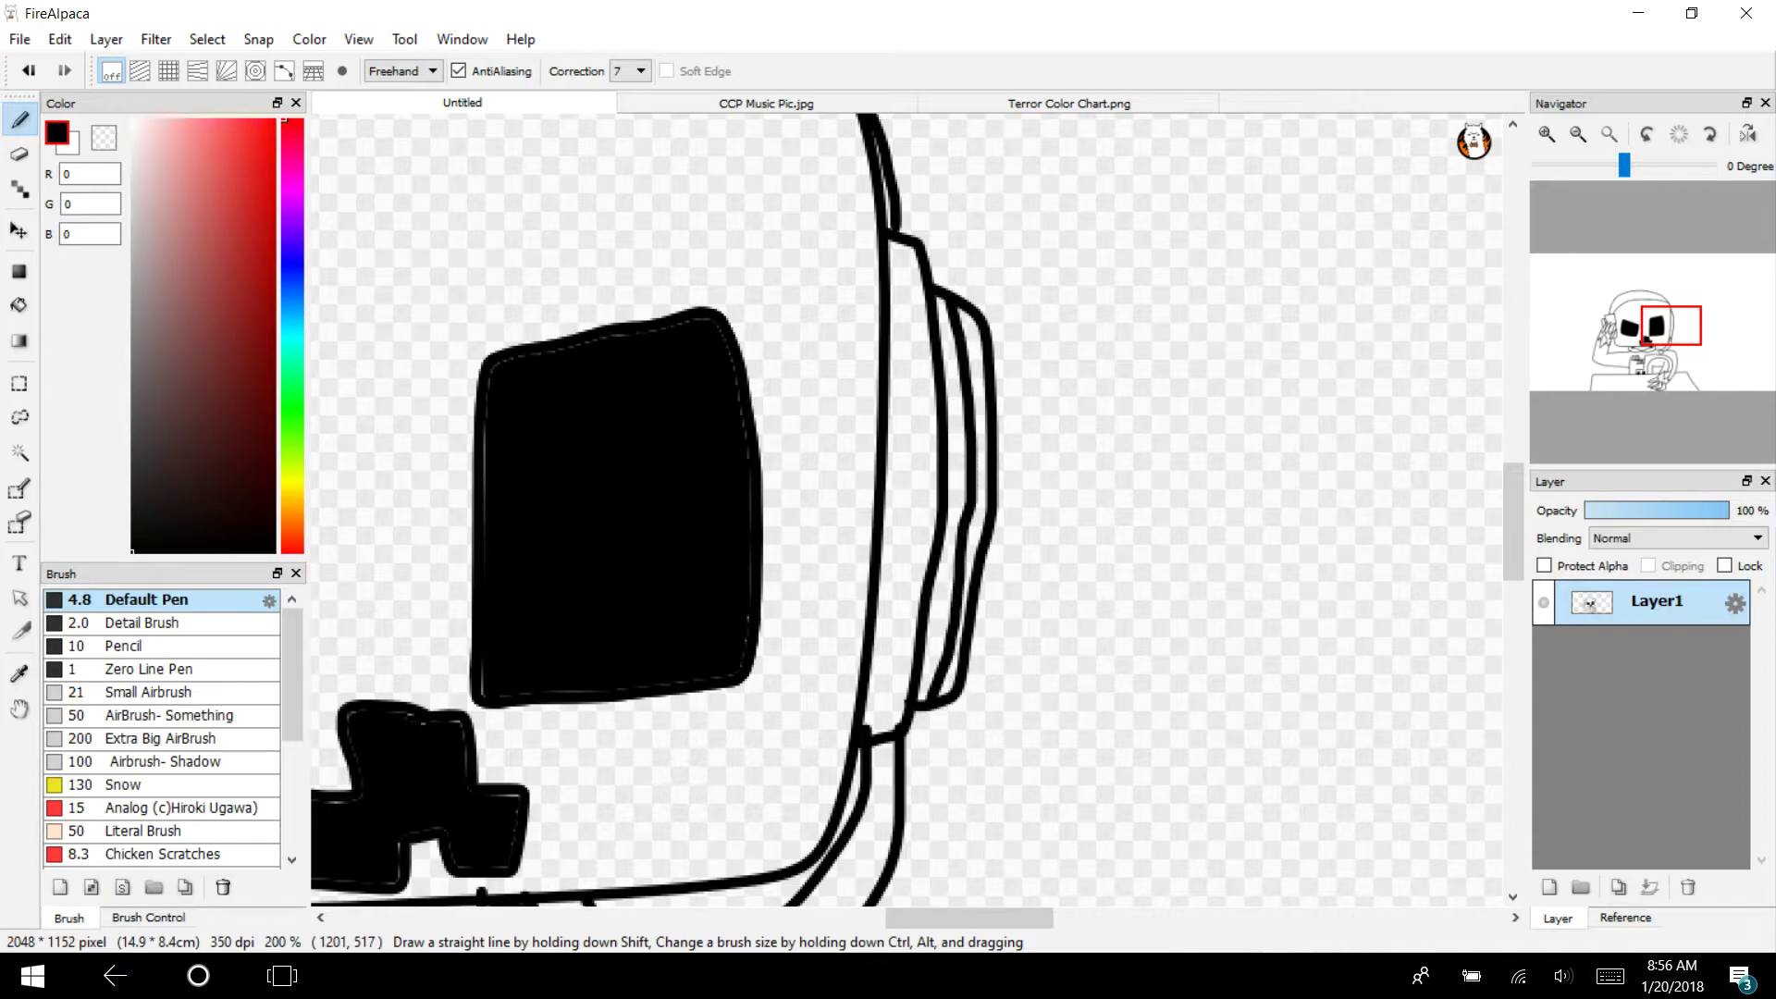
click(28, 70)
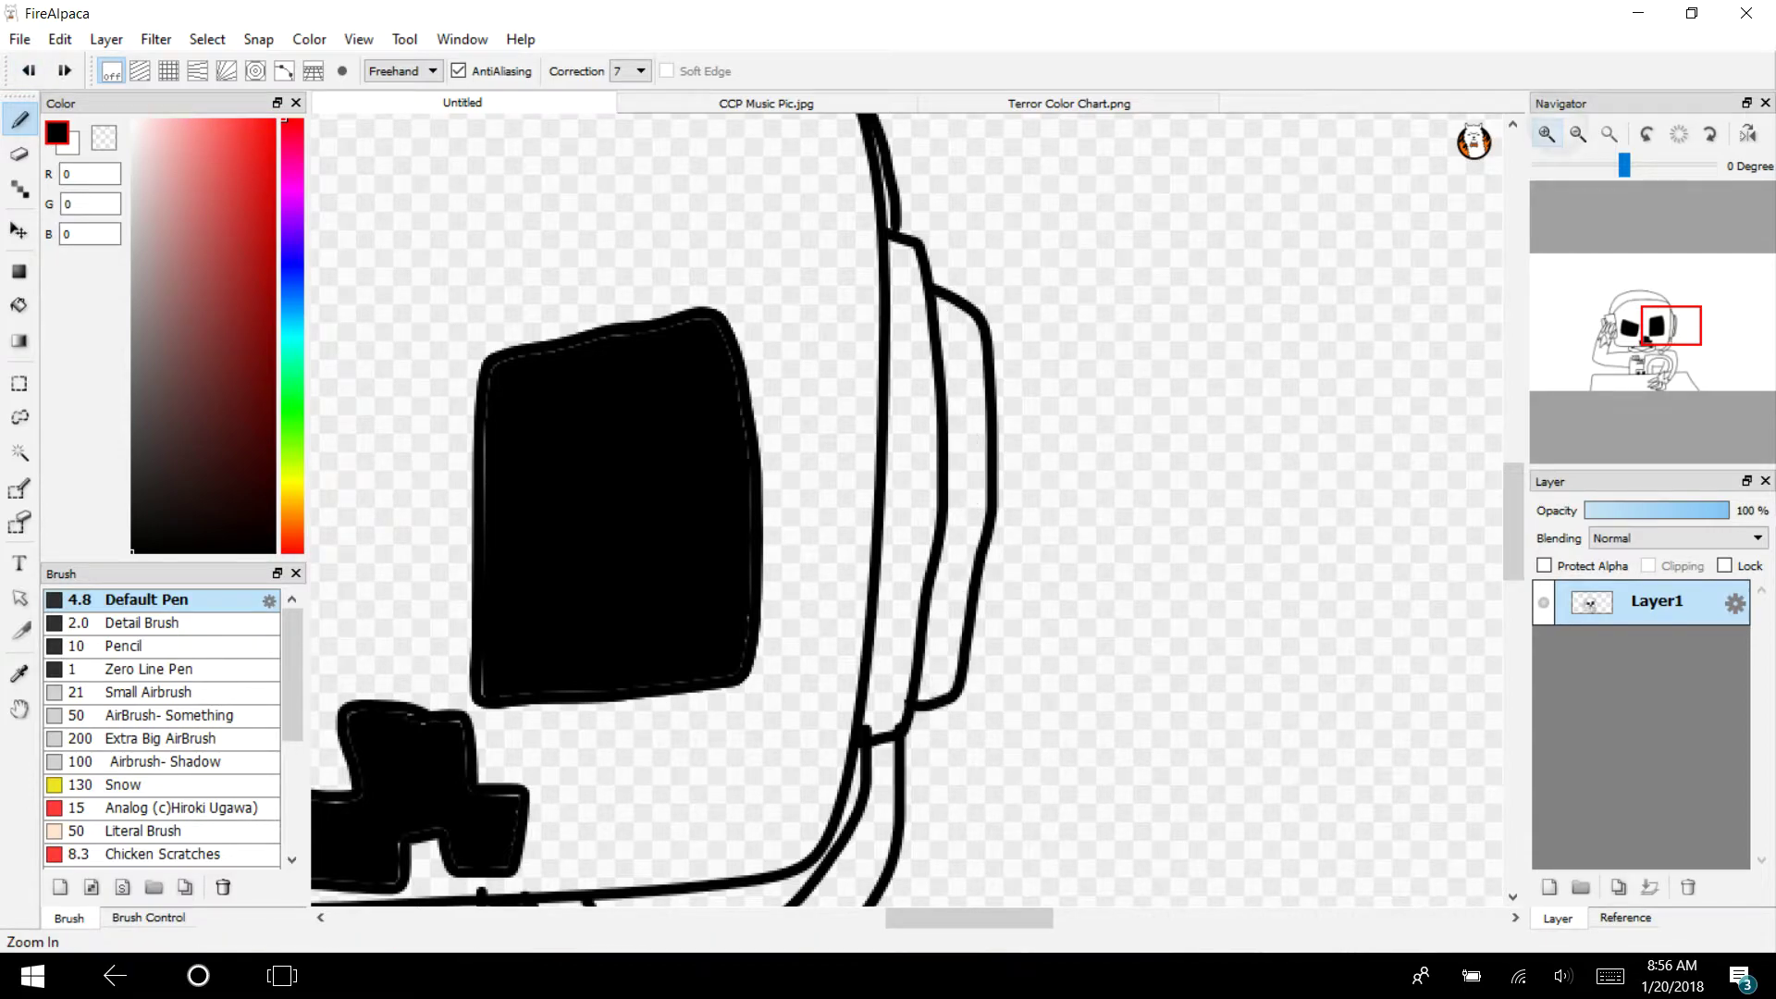
click(1545, 133)
click(1545, 133)
click(1578, 134)
mouse_move(973, 203)
mouse_down()
mouse_move(999, 415)
mouse_move(945, 801)
mouse_up()
click(1578, 134)
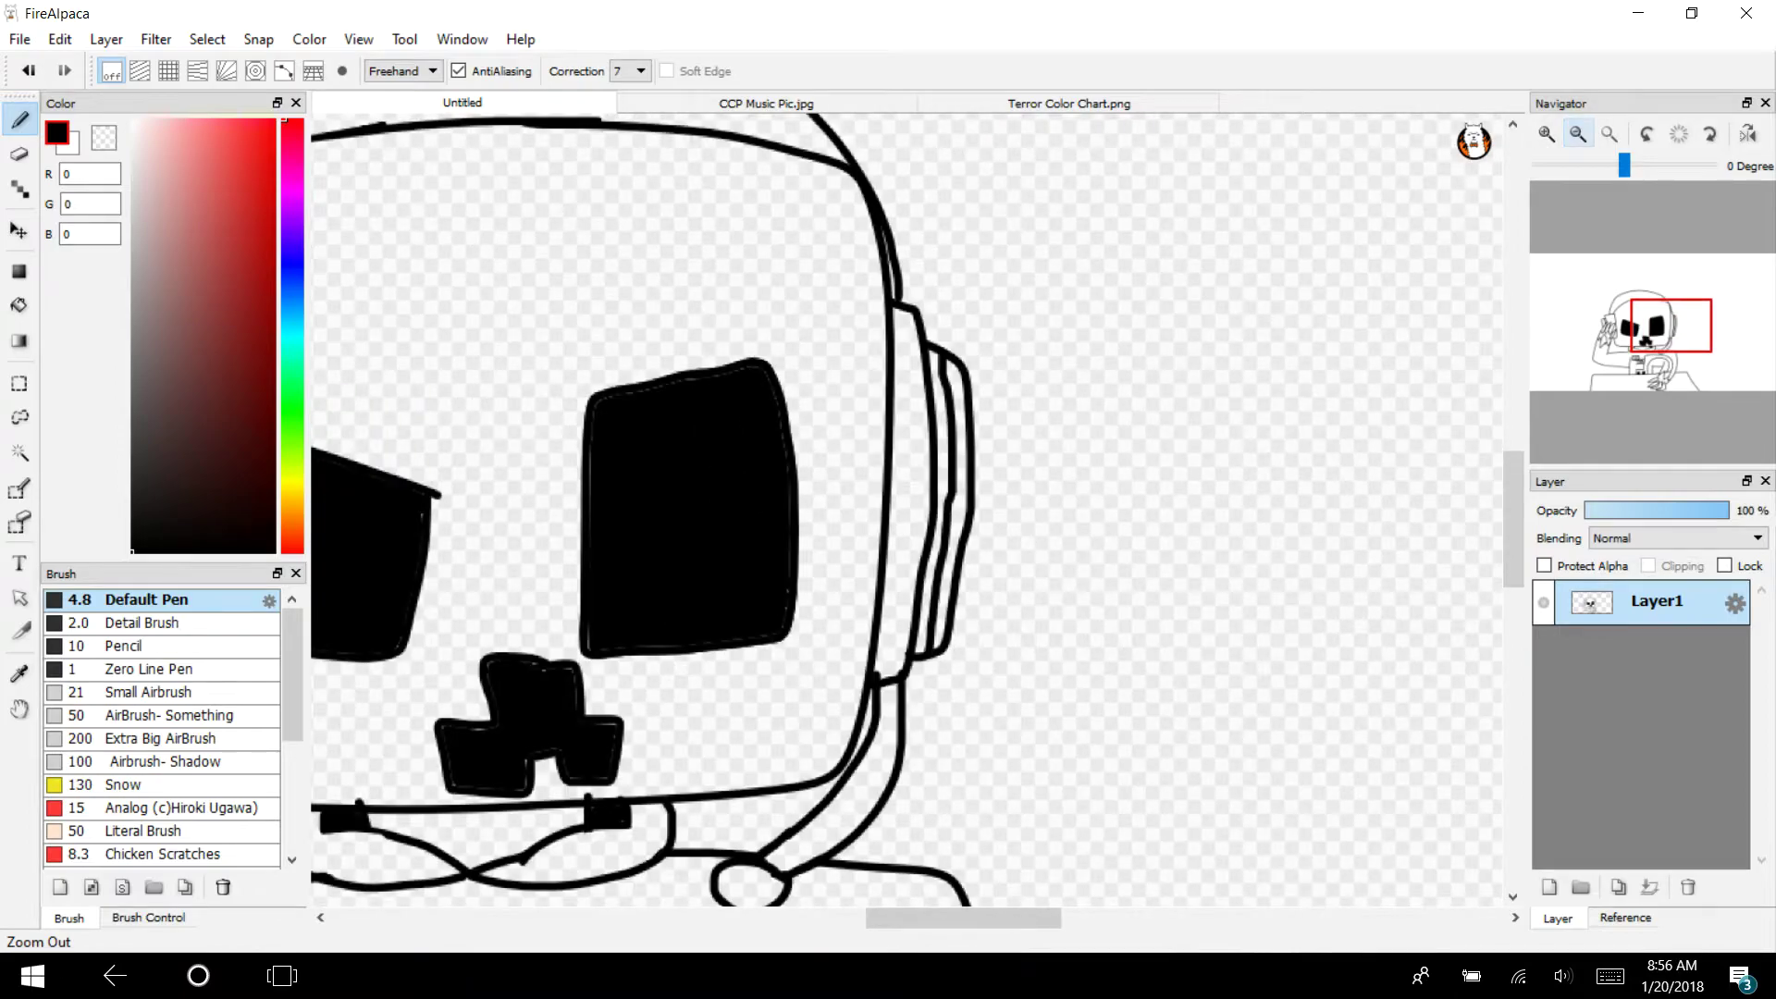
Sample the headphones' purple from CCP Music Pic.jpg and fill the headband in the line drawing with it
drag(1655, 342, 1645, 306)
click(786, 103)
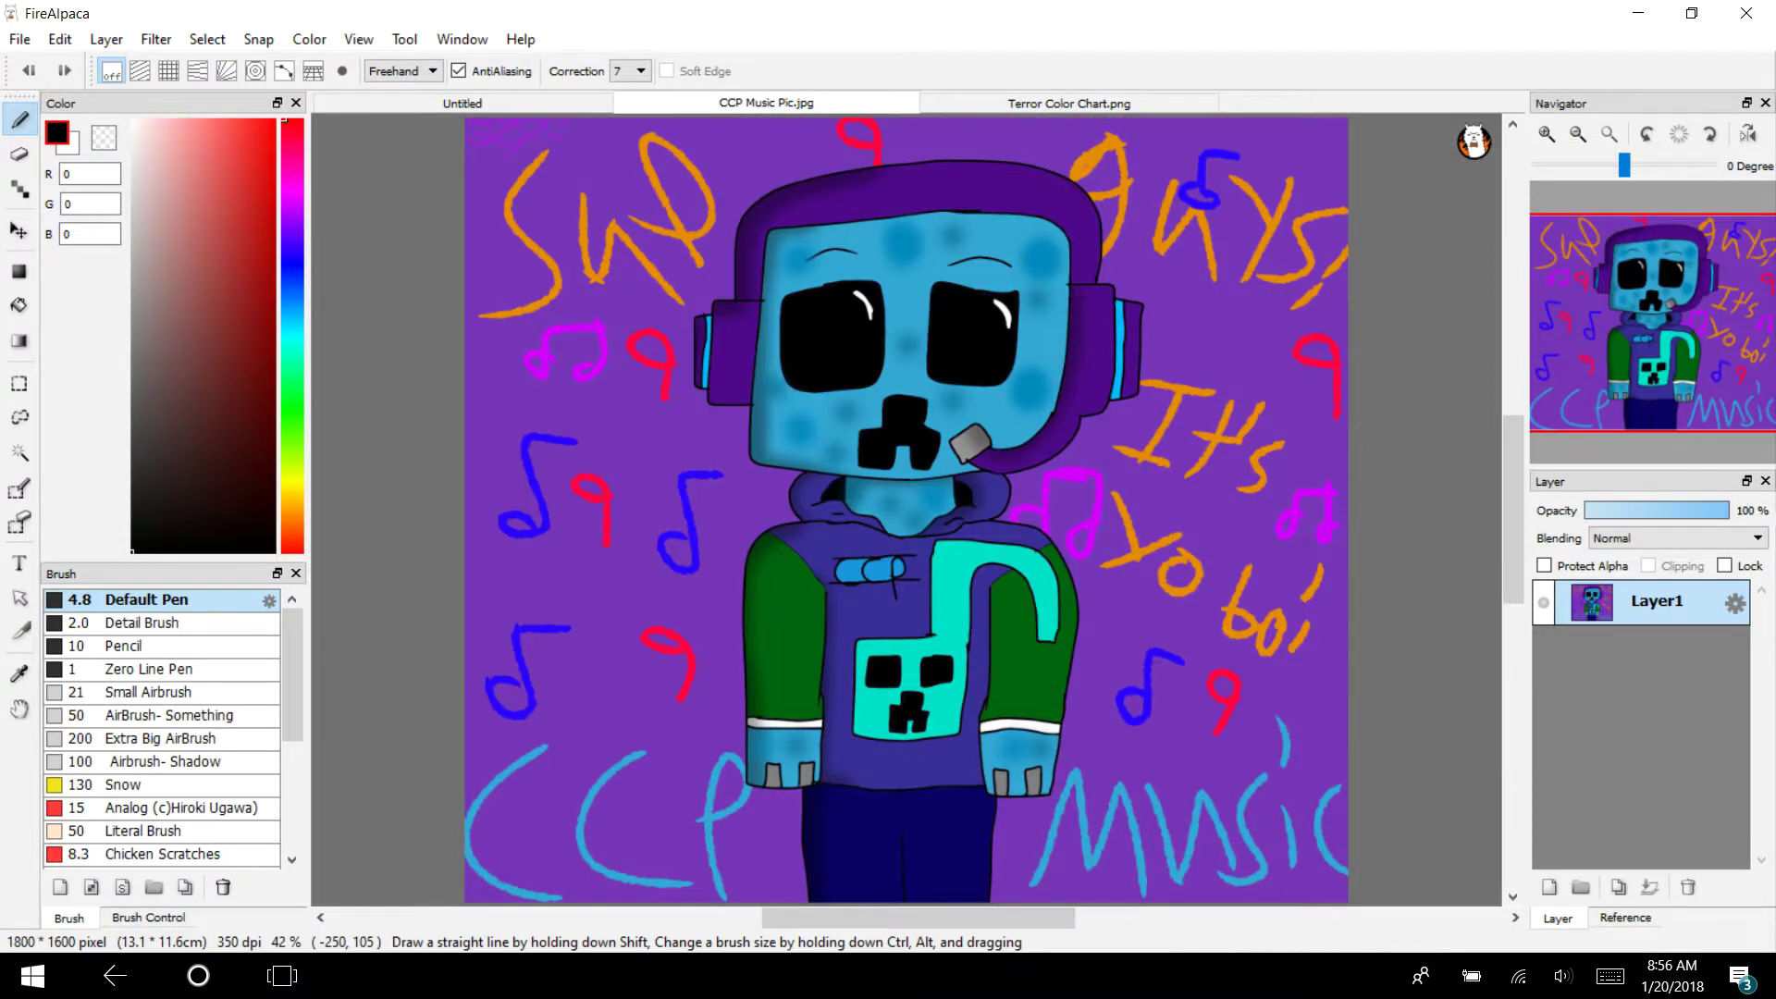
key(i)
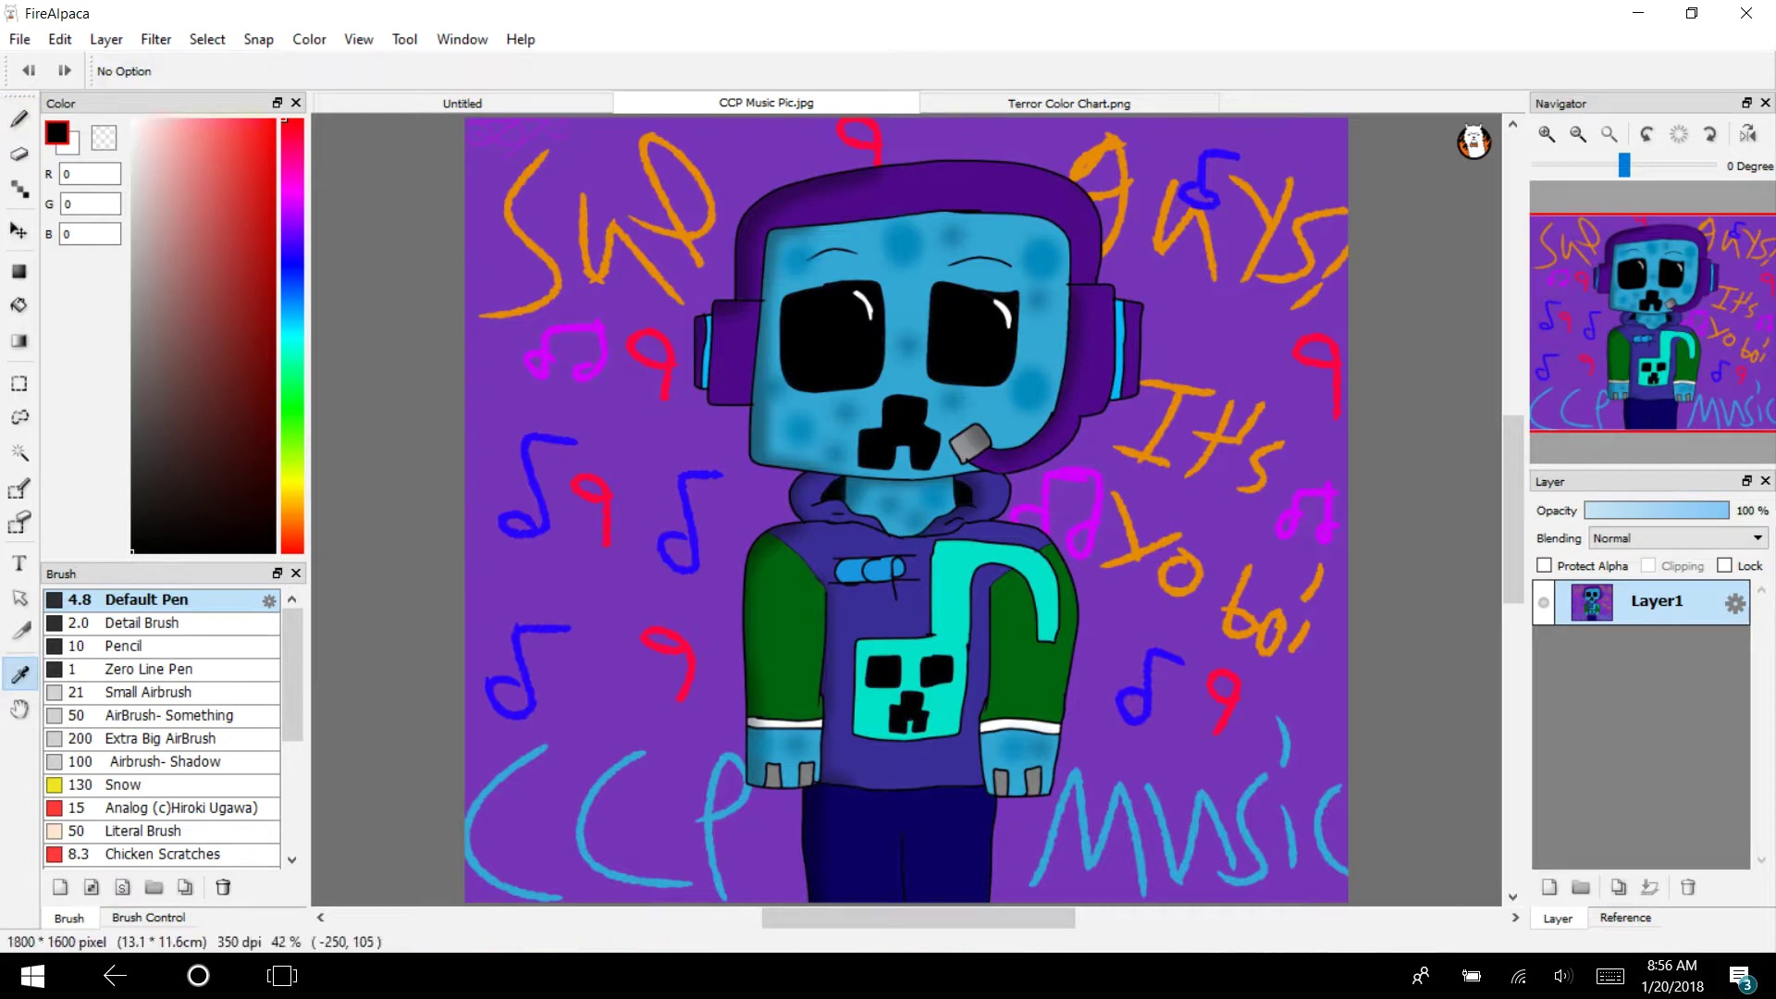
click(1094, 363)
click(463, 102)
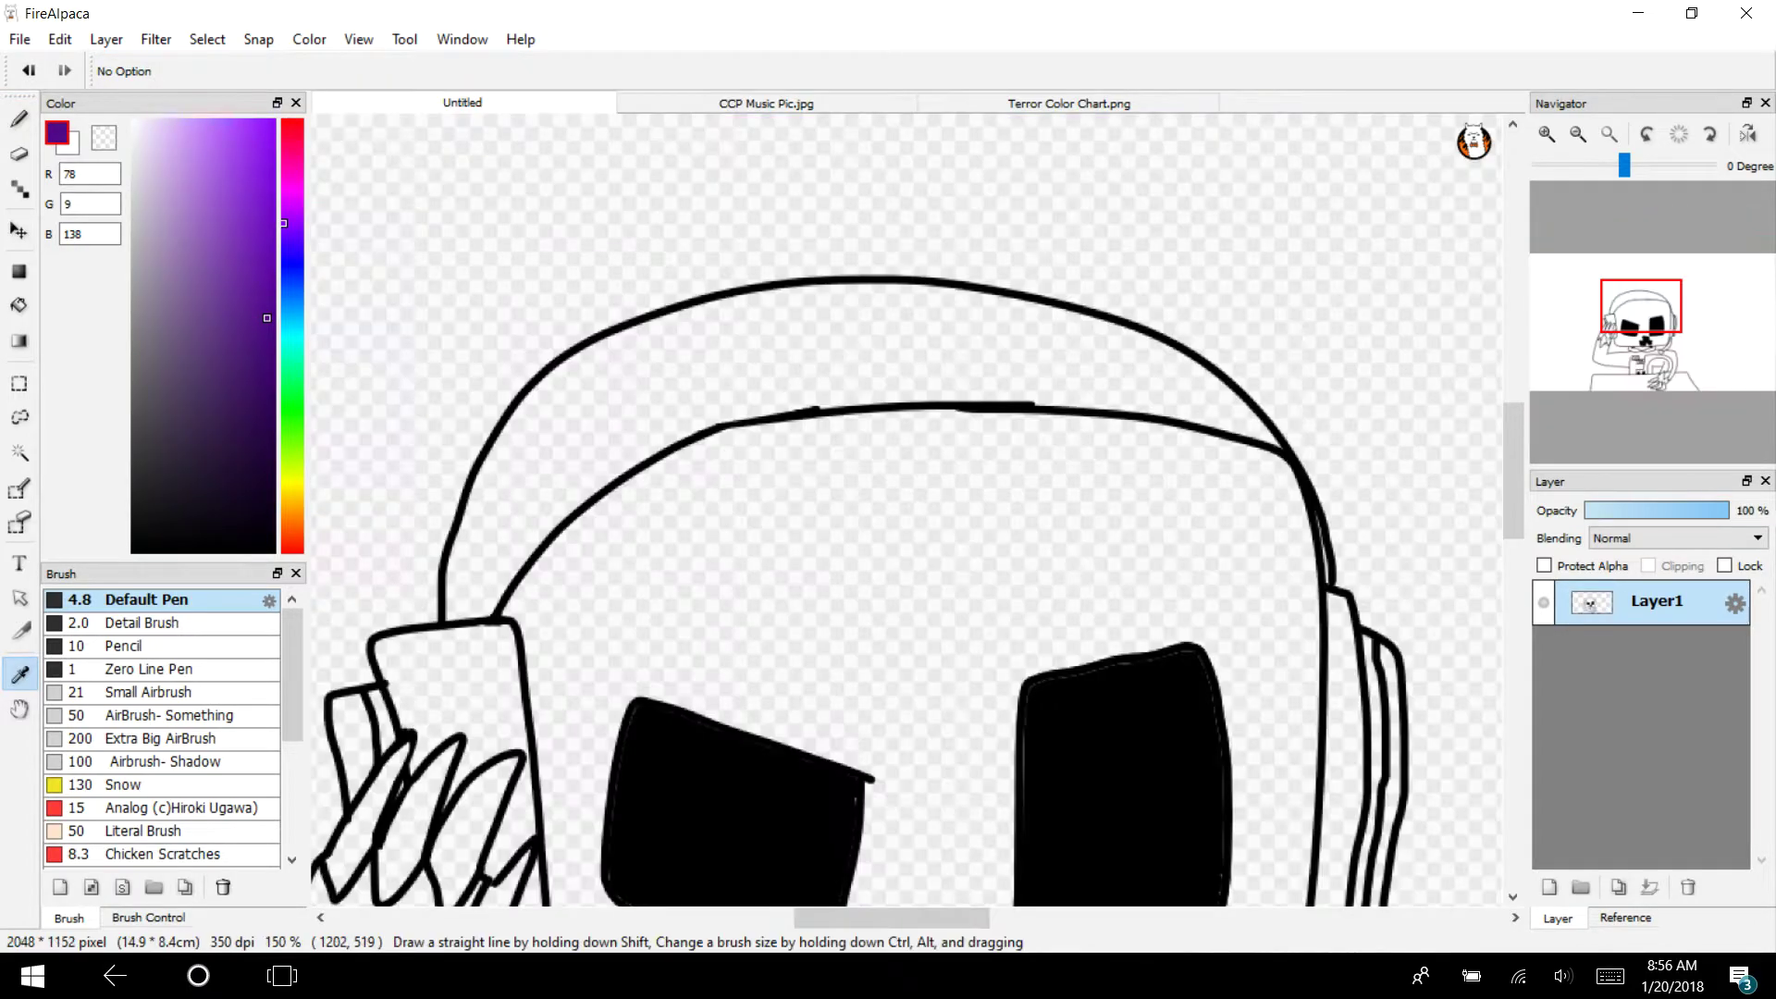
key(f)
click(534, 448)
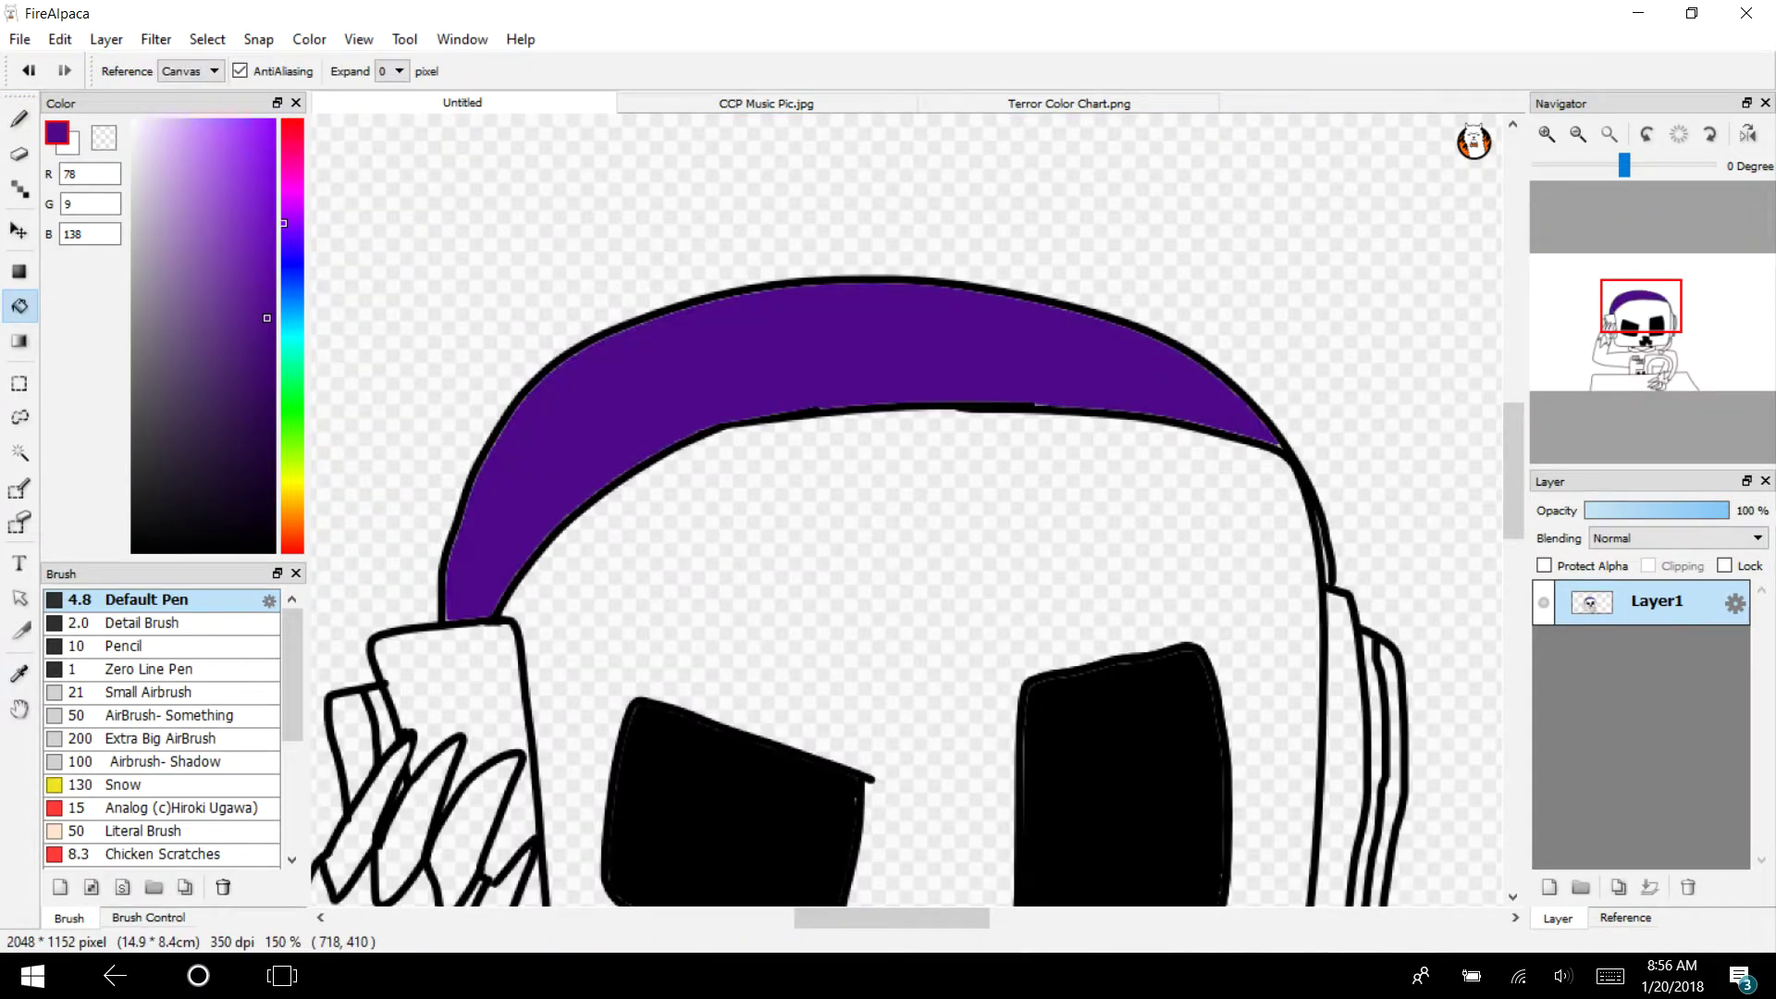
Fill both main ear cups and the outer pad behind the raised hand with the same purple
click(436, 674)
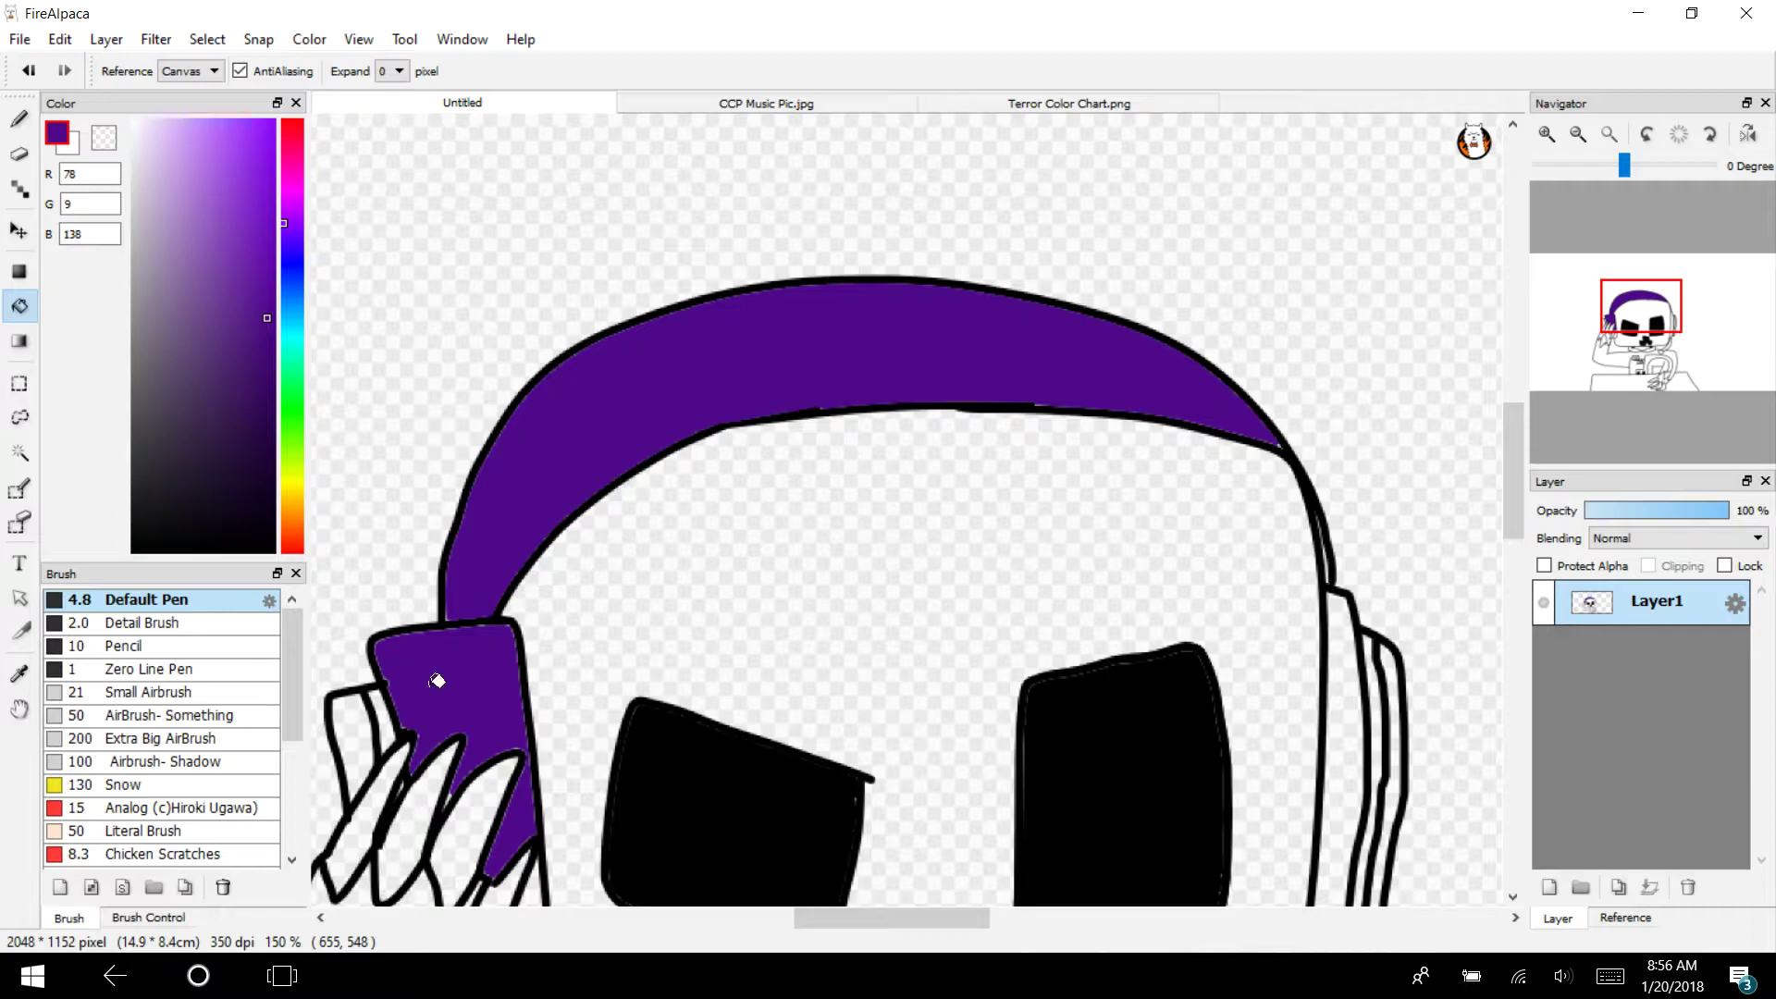
click(1349, 741)
drag(1658, 311, 1615, 331)
click(889, 563)
click(719, 363)
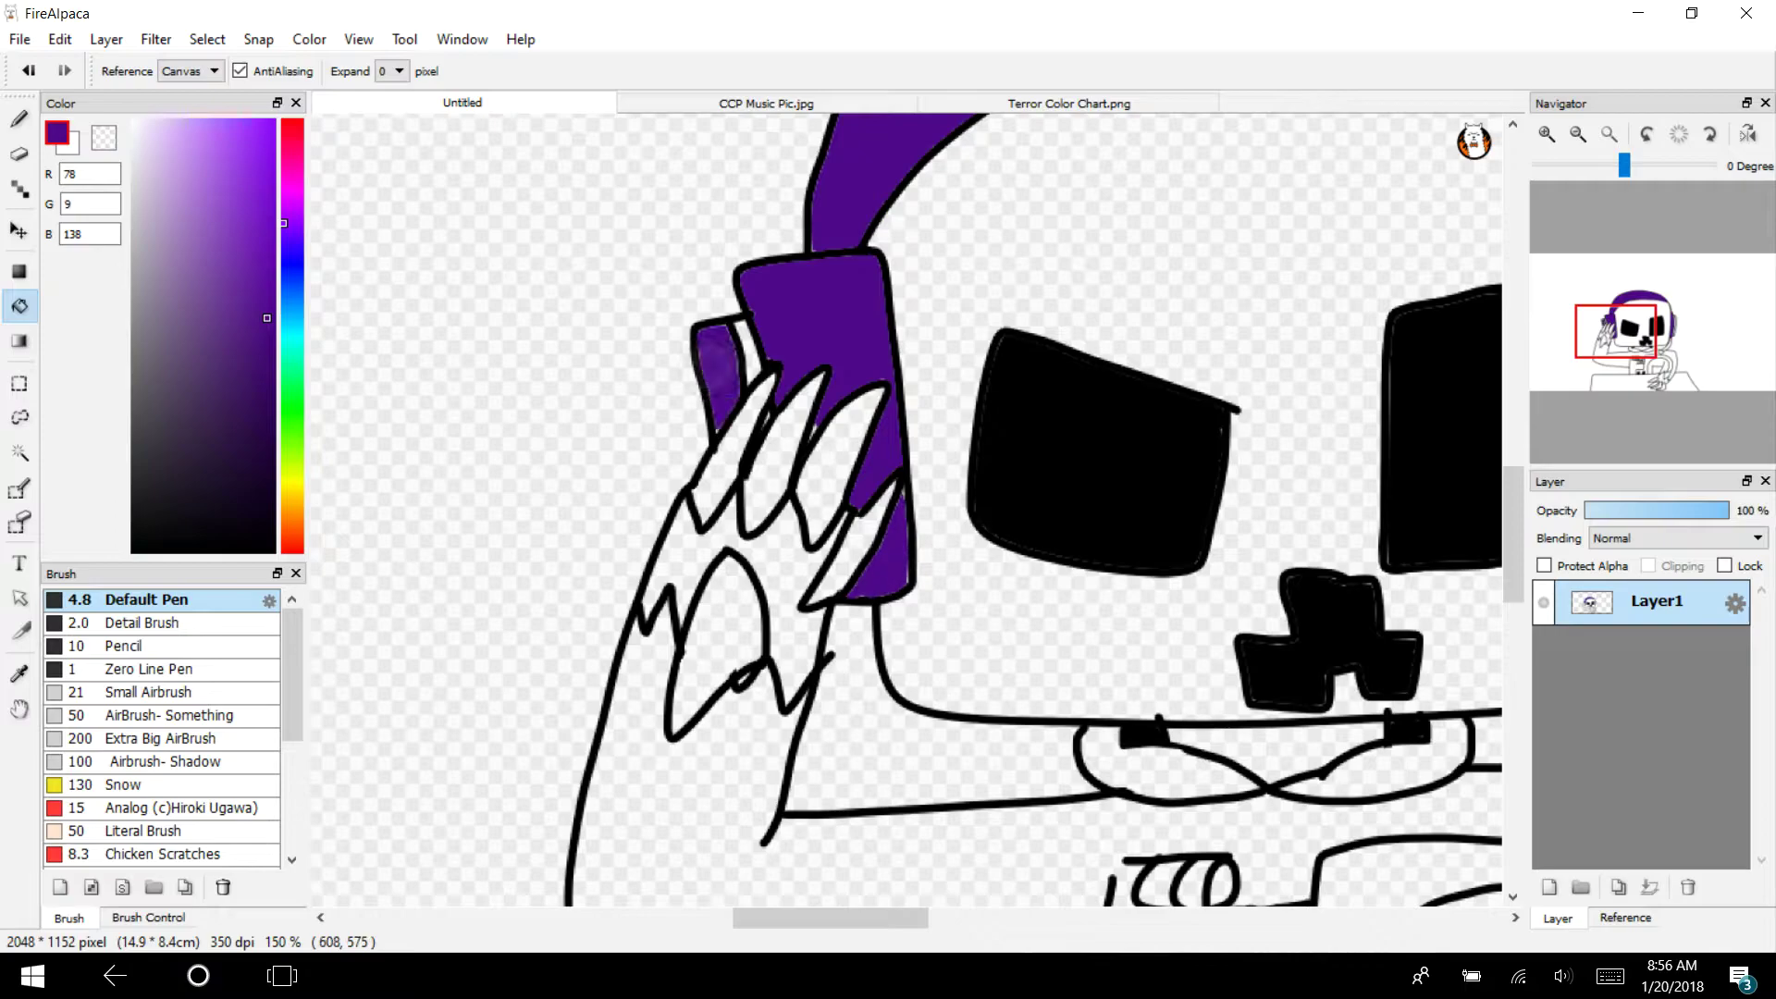
Fill the outermost strip of the ear cup pad opposite the raised hand with the same purple
drag(1615, 332, 1675, 330)
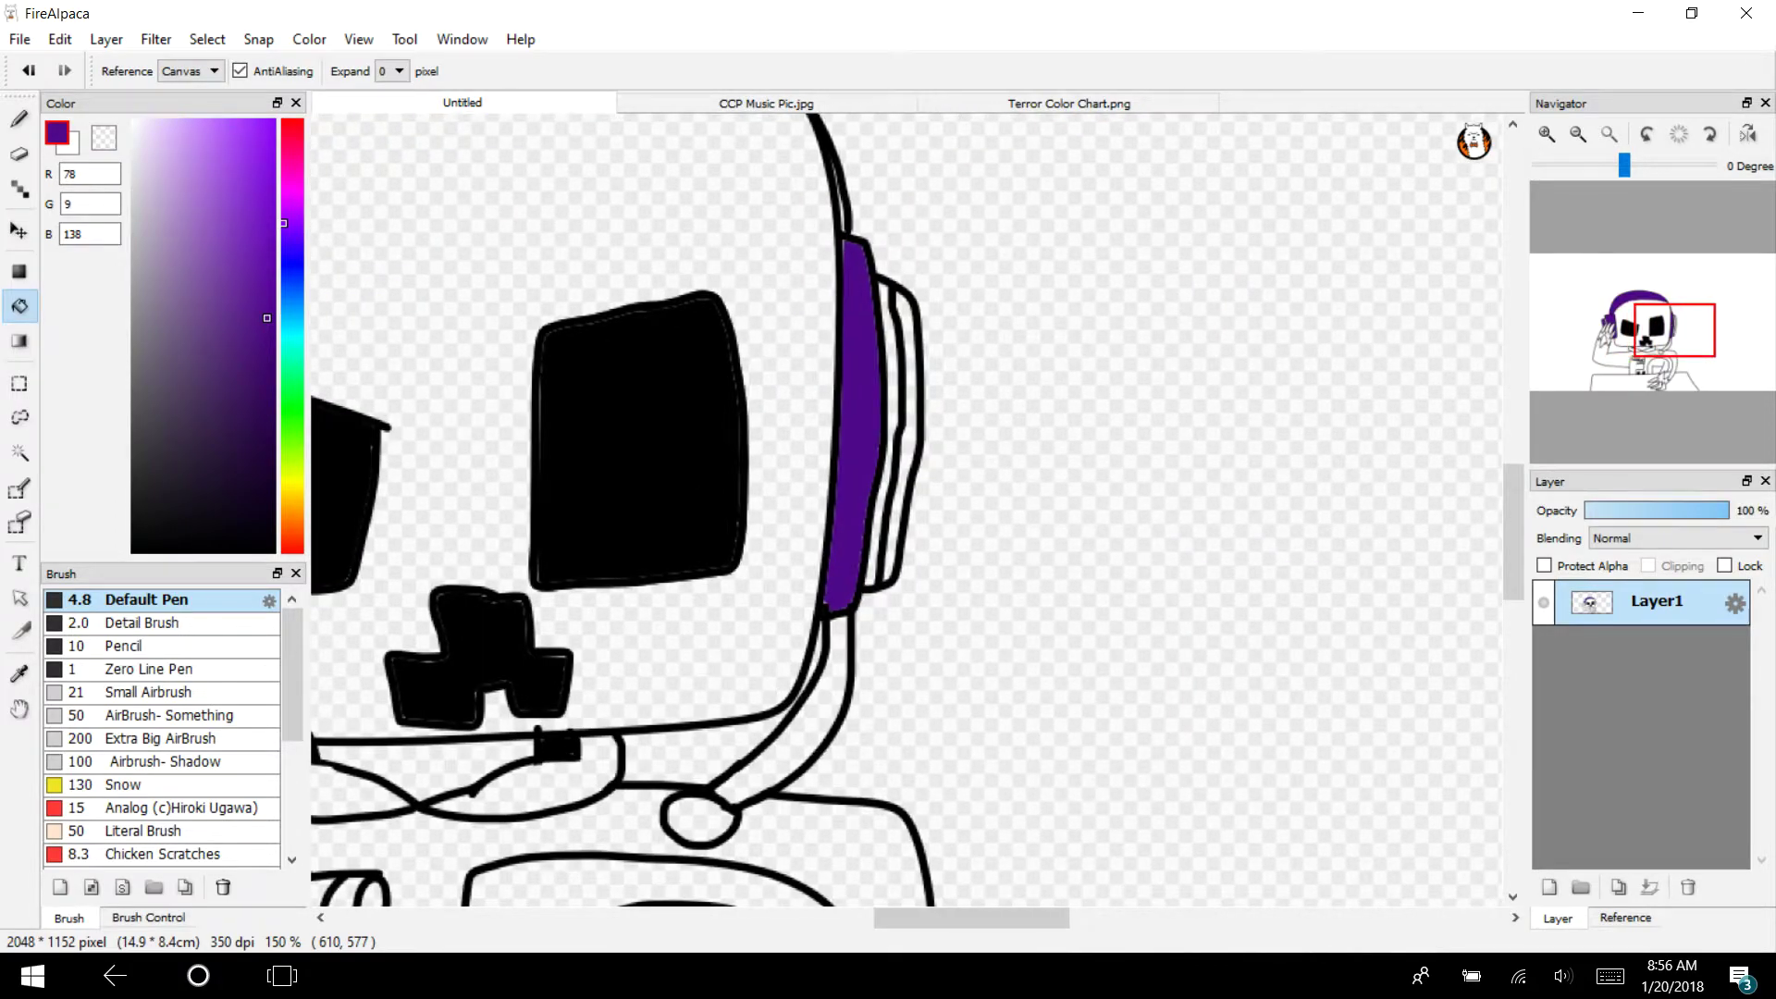
click(1545, 133)
click(1545, 133)
click(1545, 133)
click(900, 339)
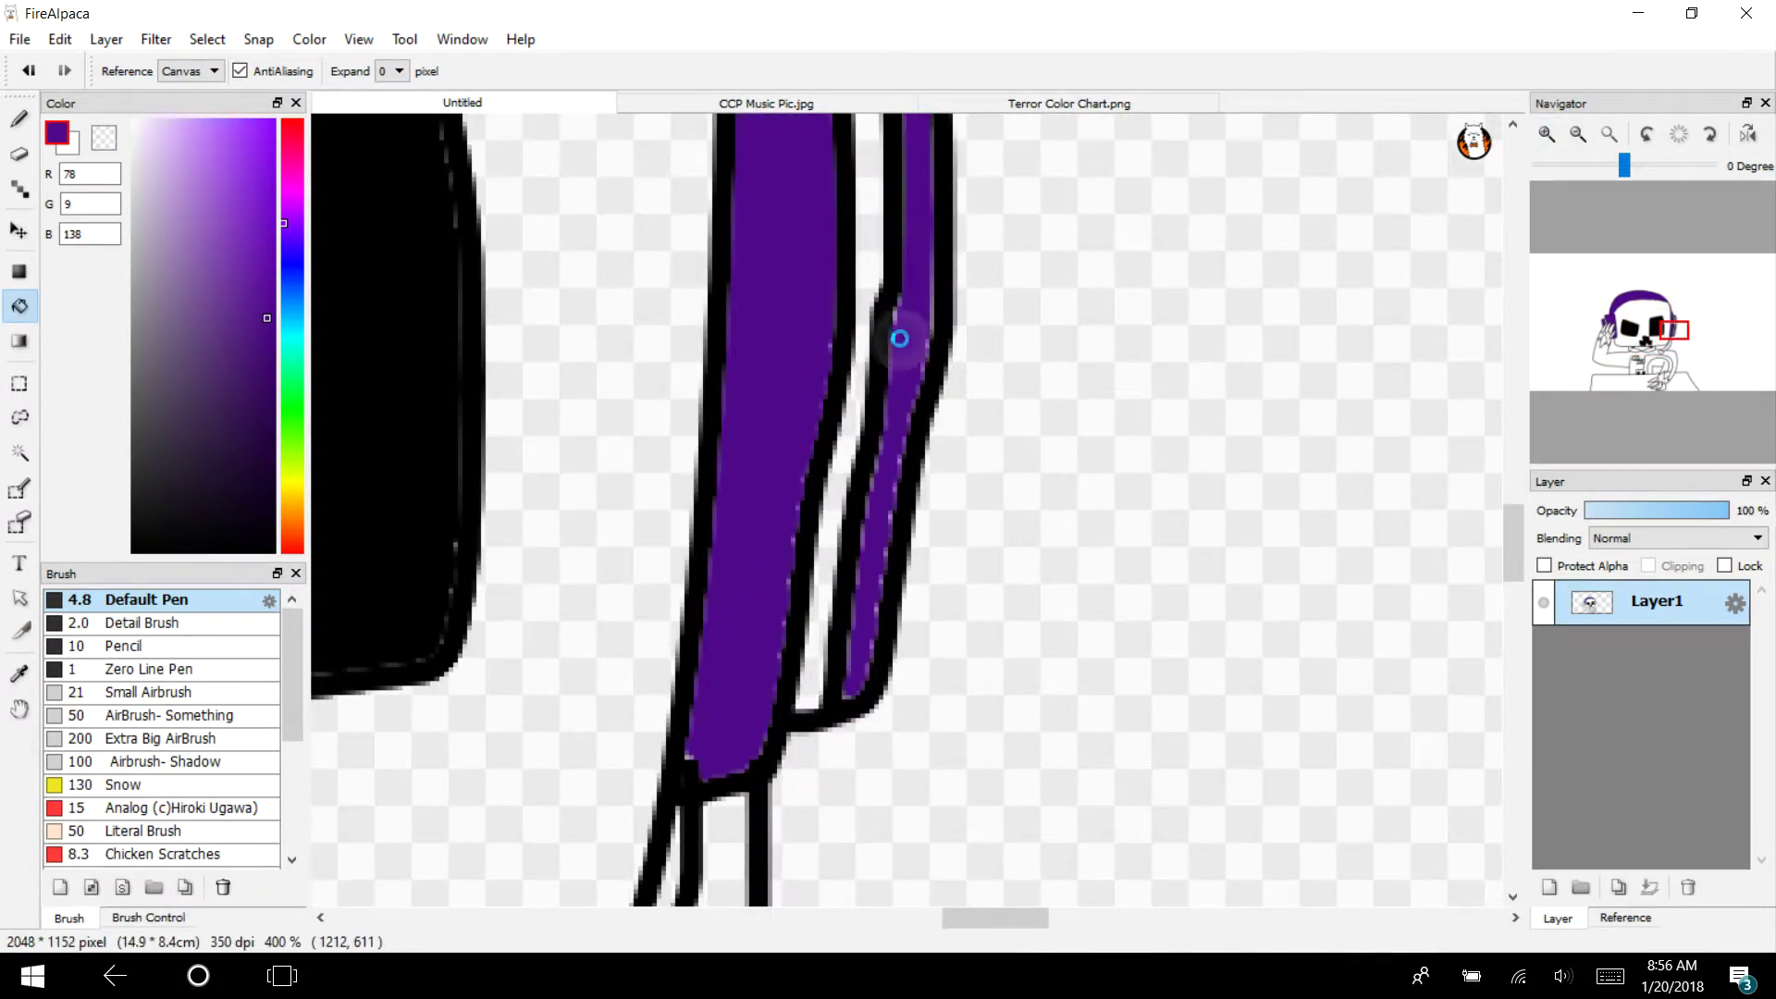
Fill the microphone arm with purple and the round microphone tip with light greyish purple (190, 181, 197)
click(1577, 134)
mouse_move(1670, 331)
mouse_down()
mouse_move(1609, 350)
mouse_move(1665, 375)
mouse_move(1630, 359)
mouse_move(1643, 350)
mouse_up()
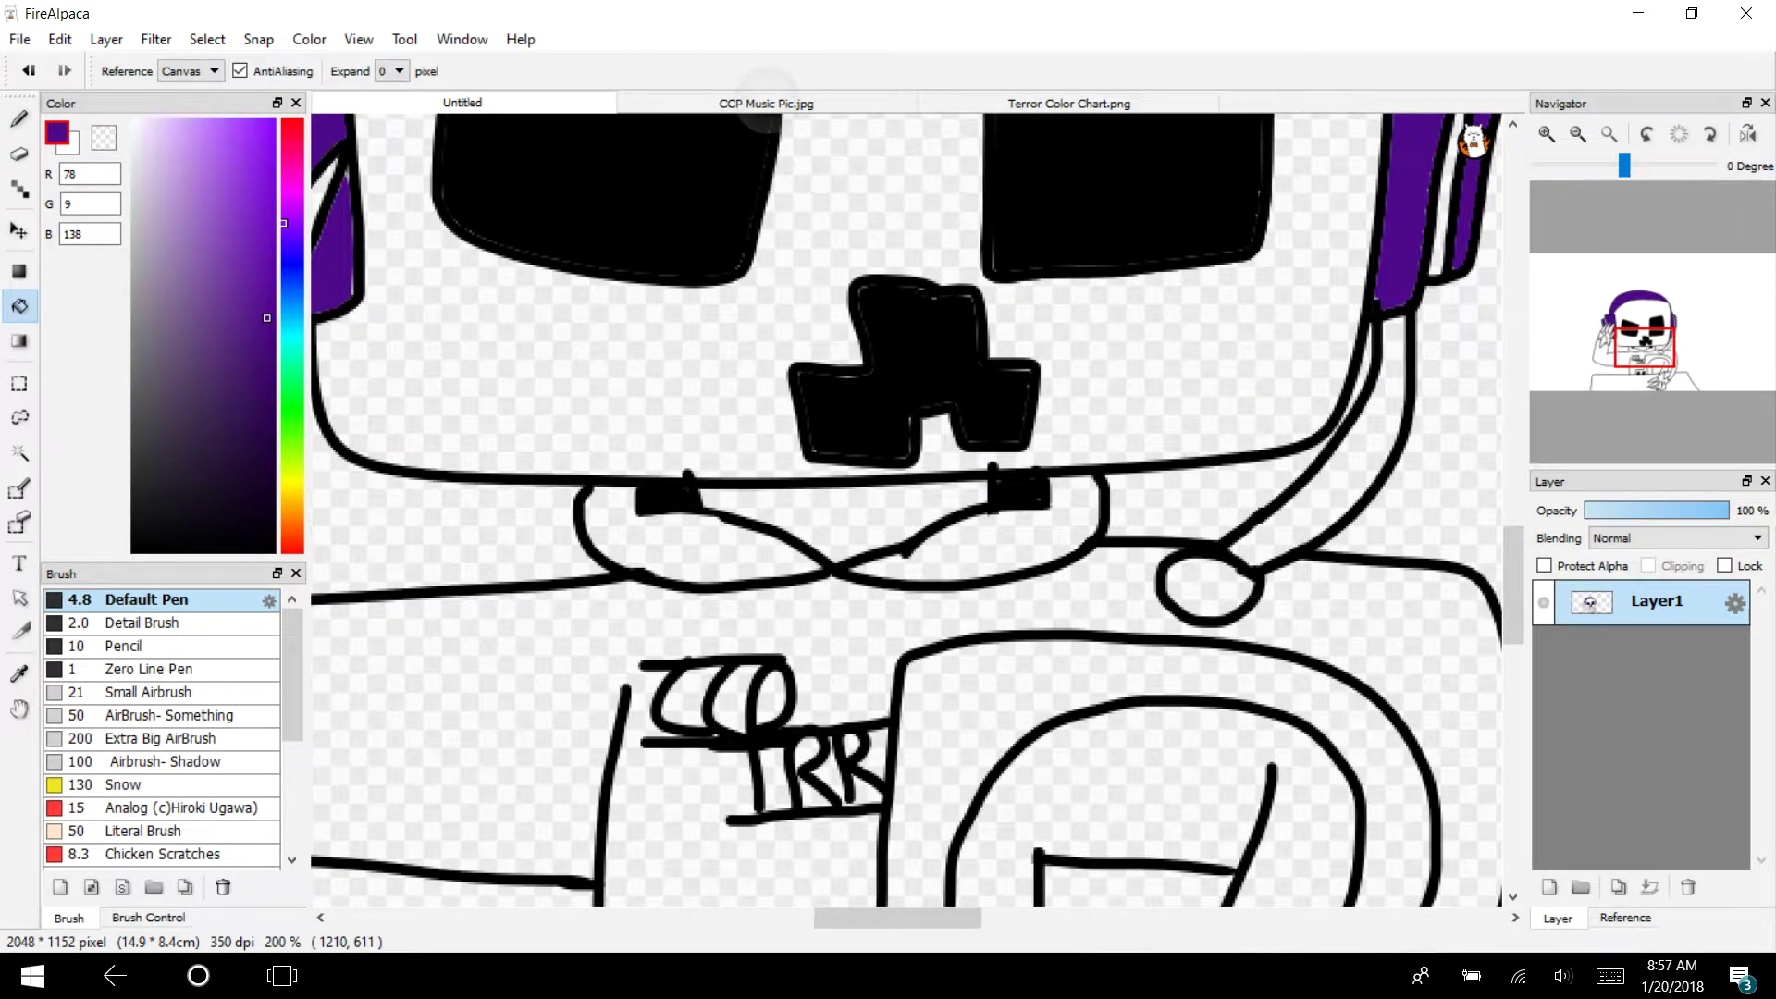
click(766, 102)
click(462, 103)
click(1359, 453)
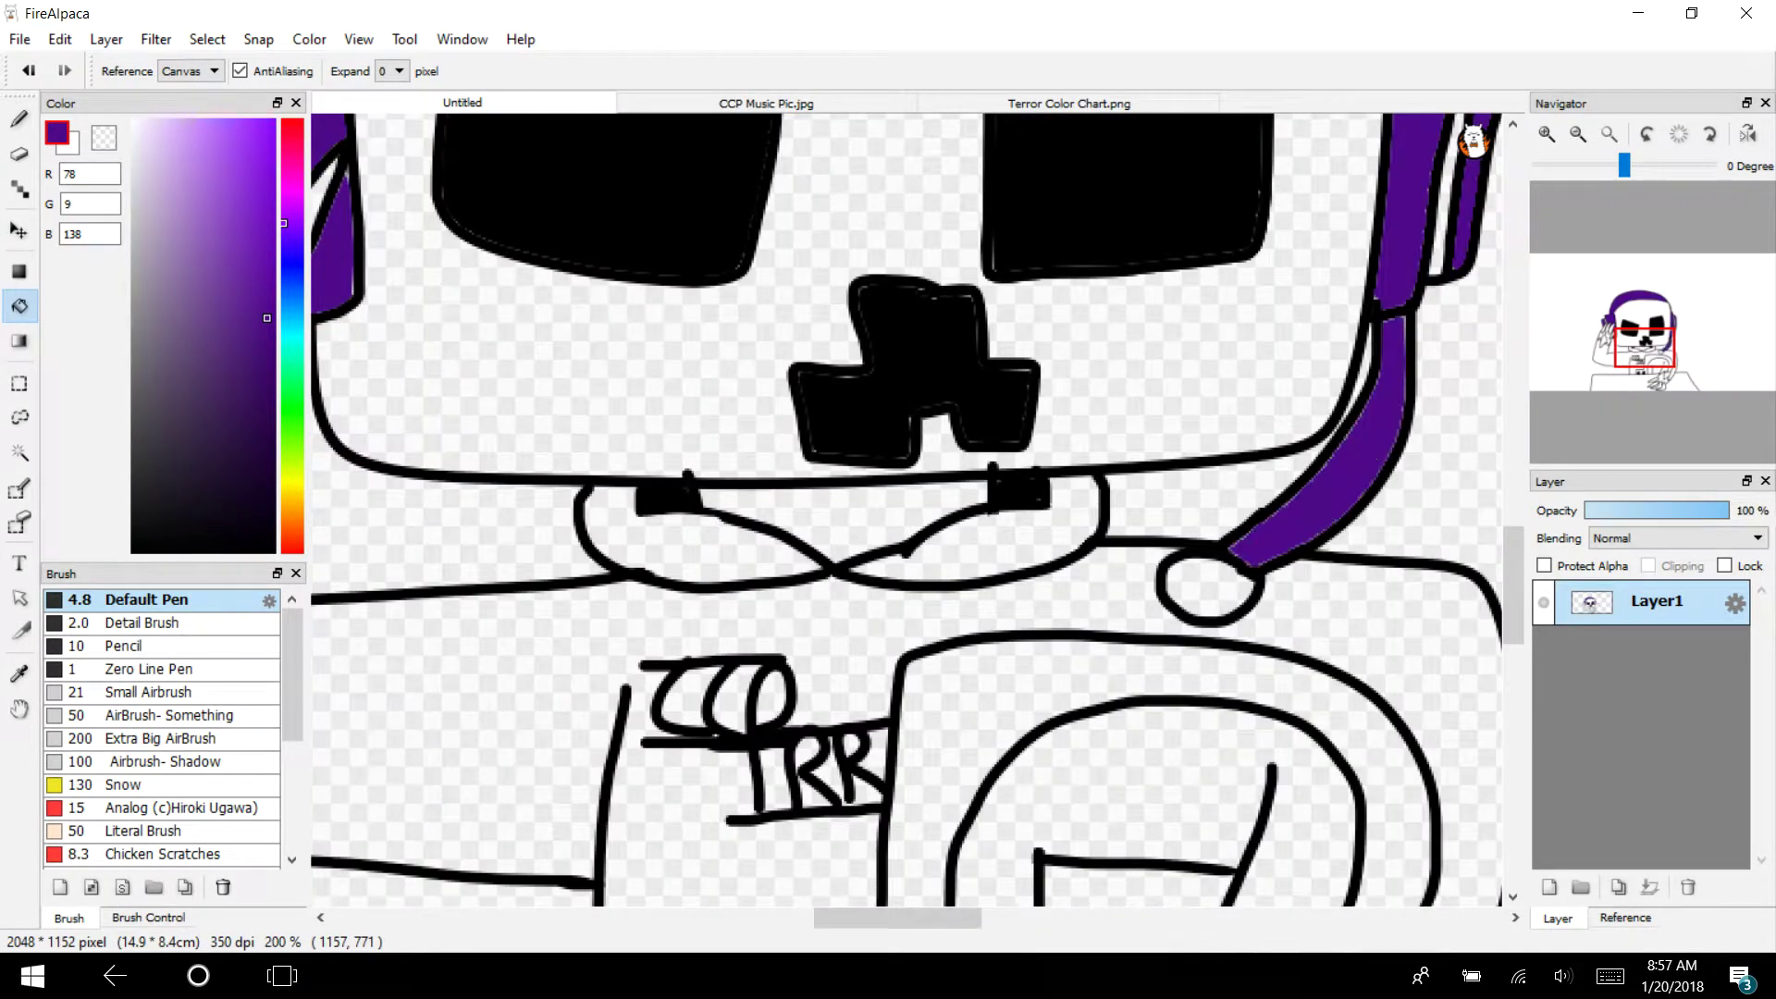
click(141, 217)
click(1208, 589)
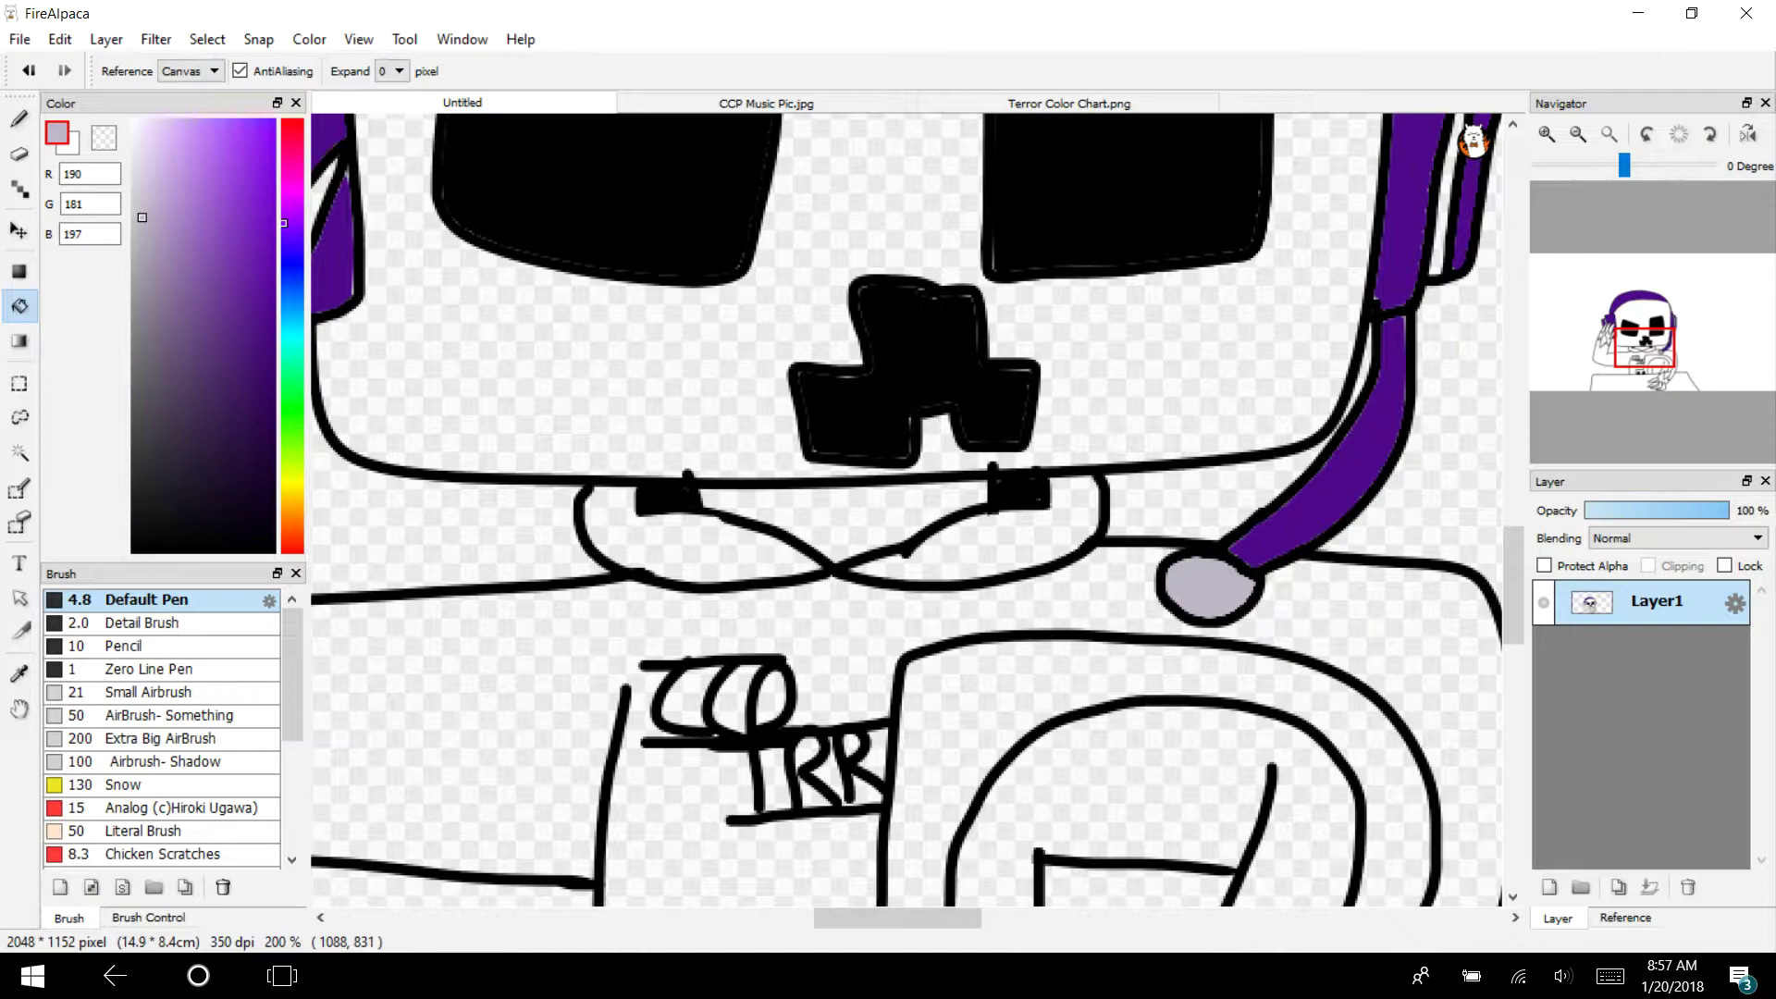
Sample the hoodie's blue-violet (57, 46, 151) from CCP Music Pic.jpg and try filling the character's torso with it
click(766, 102)
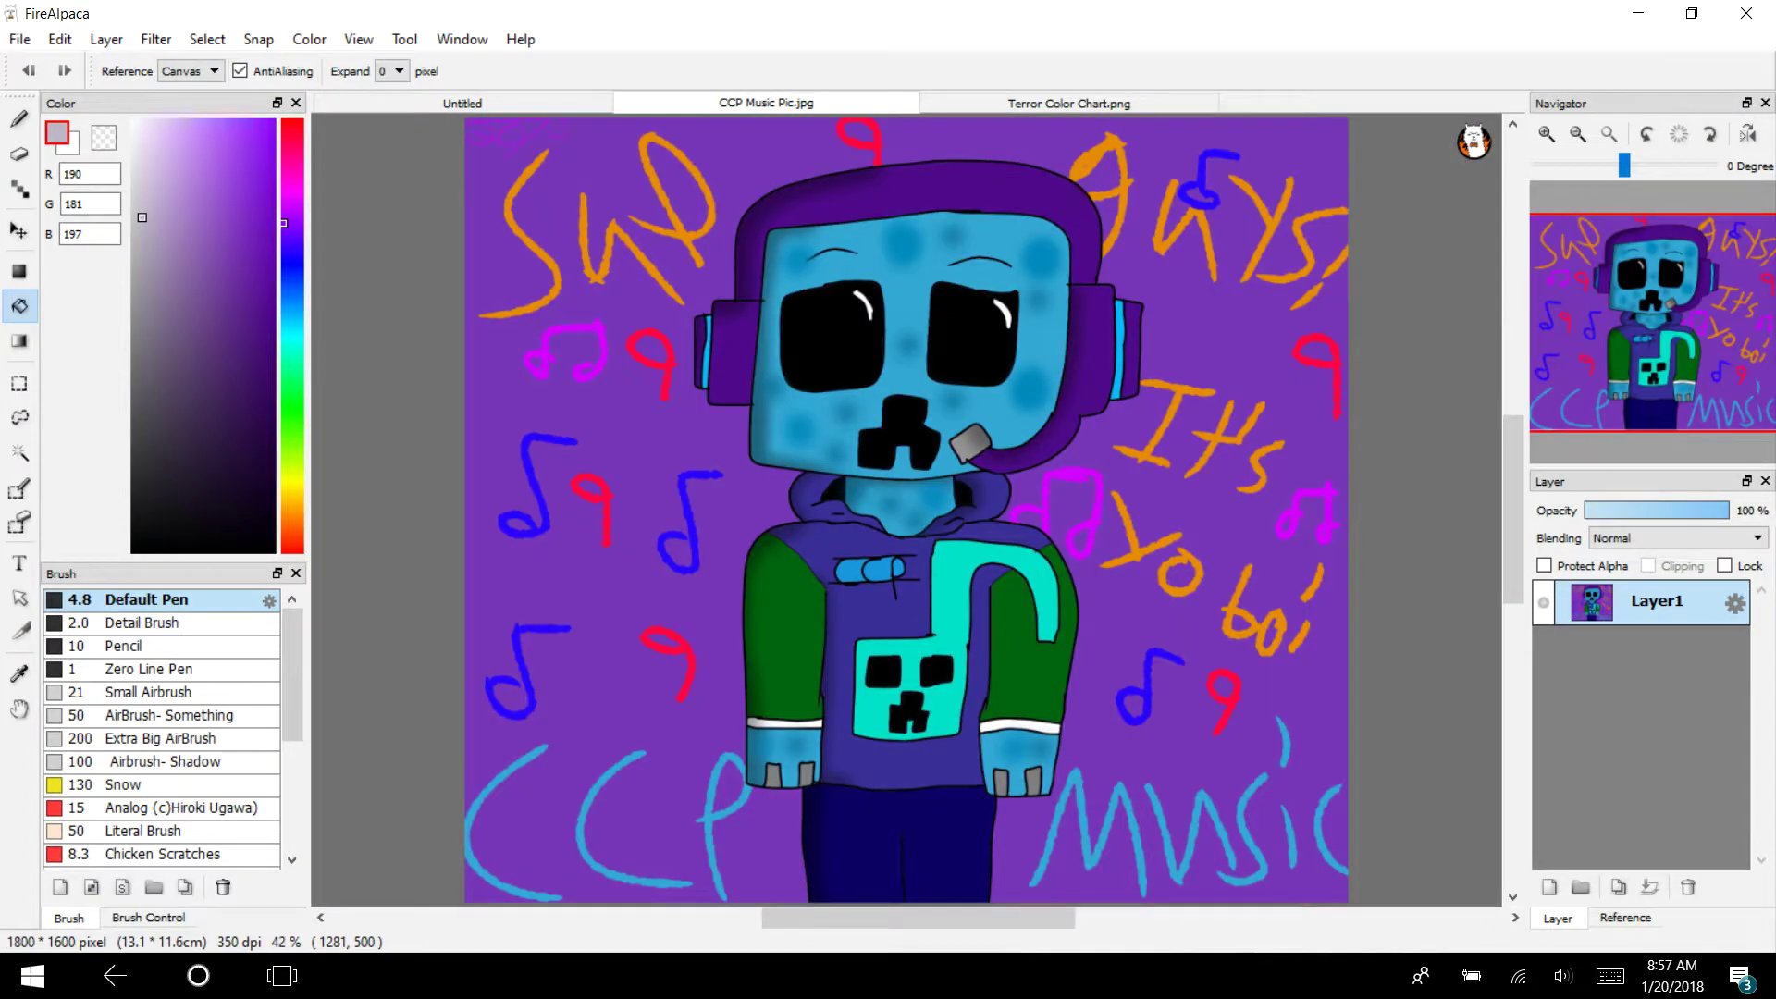
click(20, 674)
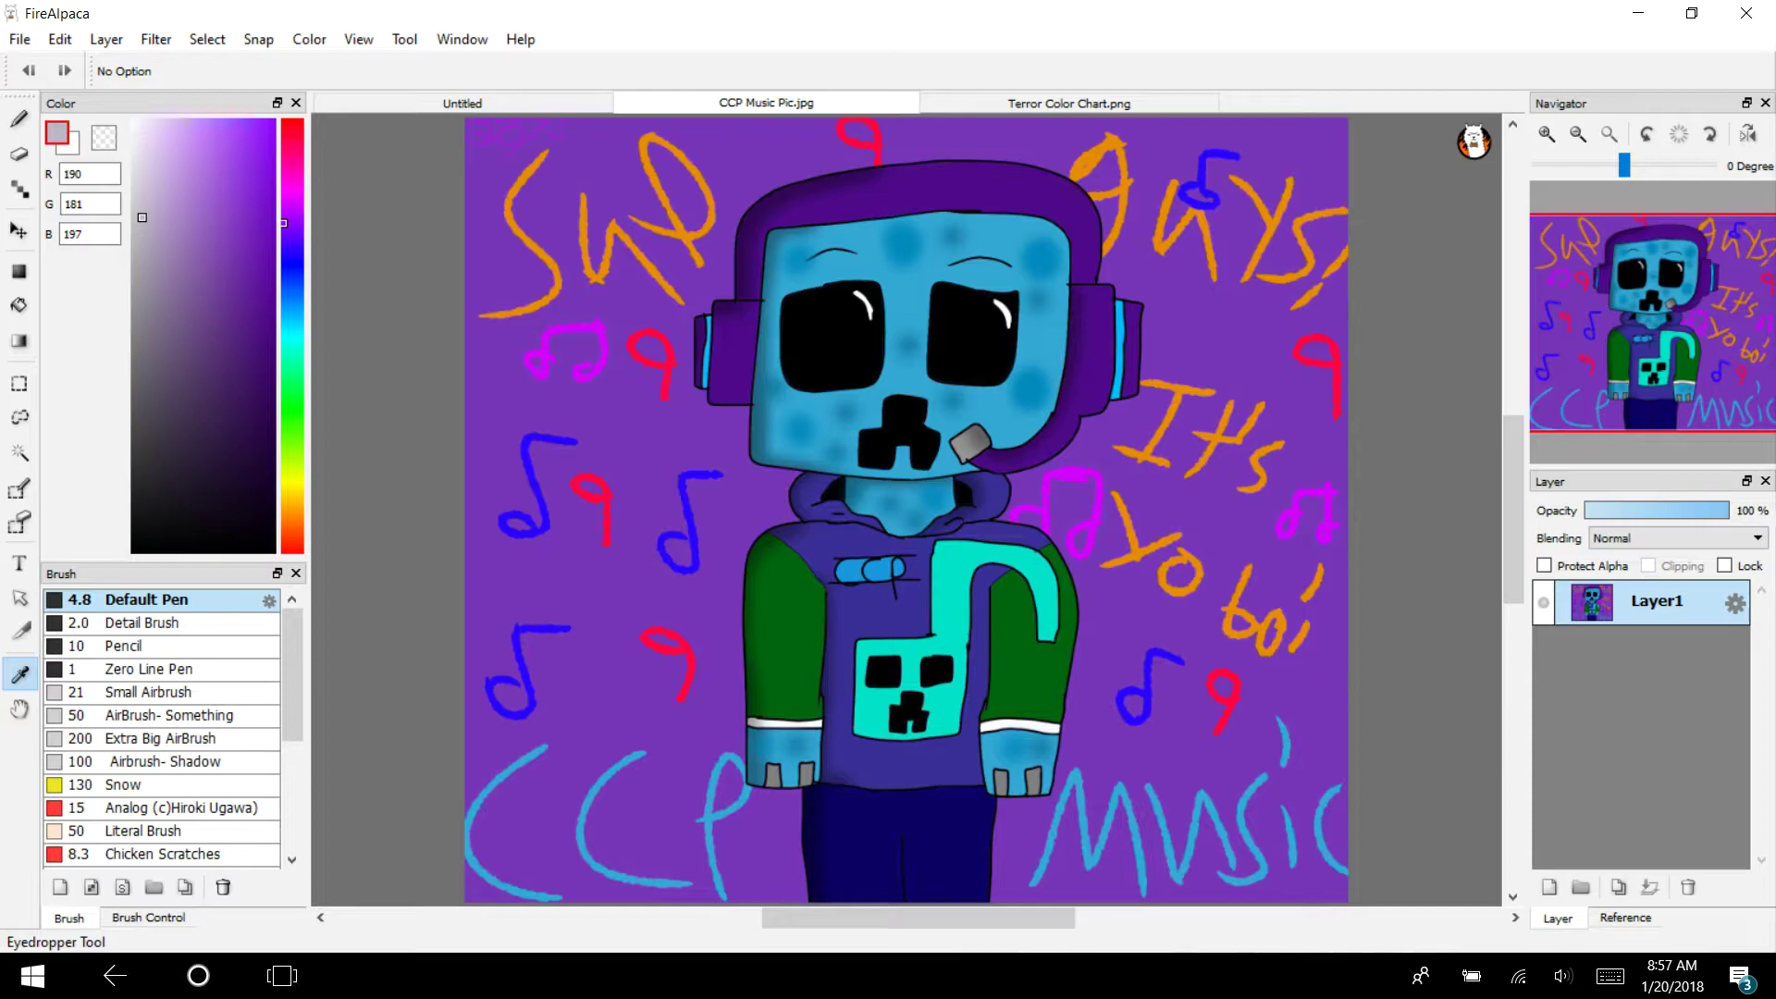
click(462, 103)
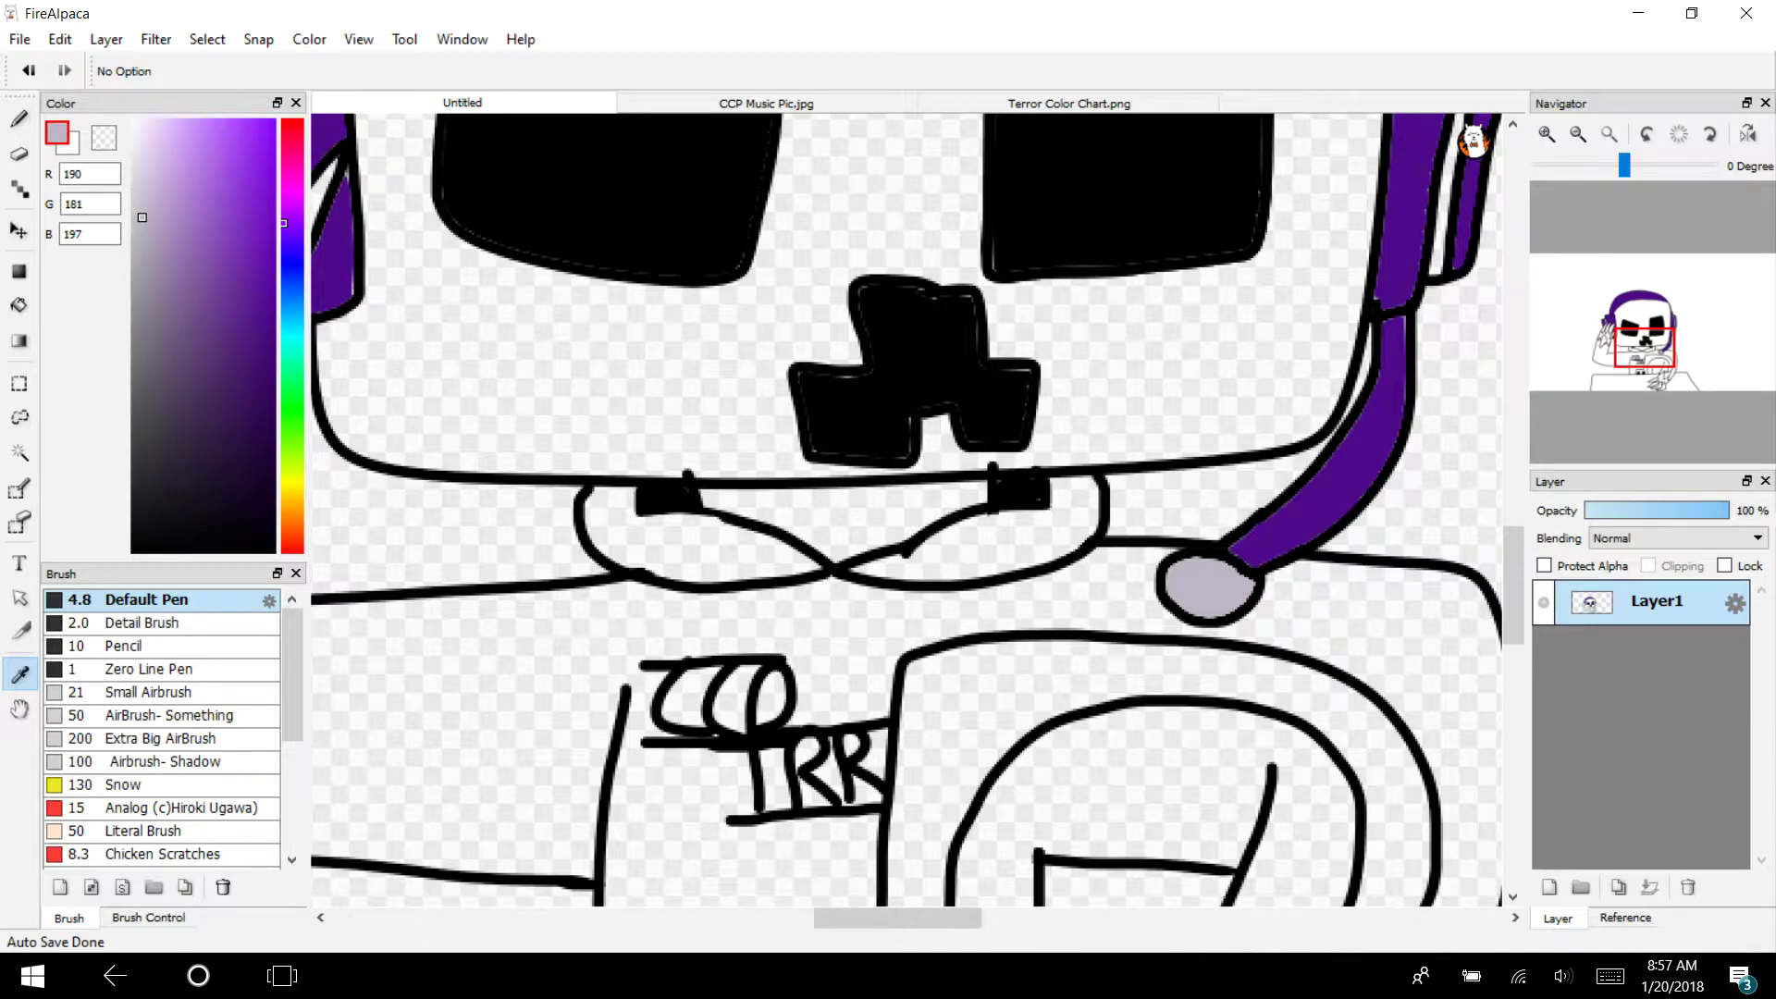
click(754, 105)
click(901, 617)
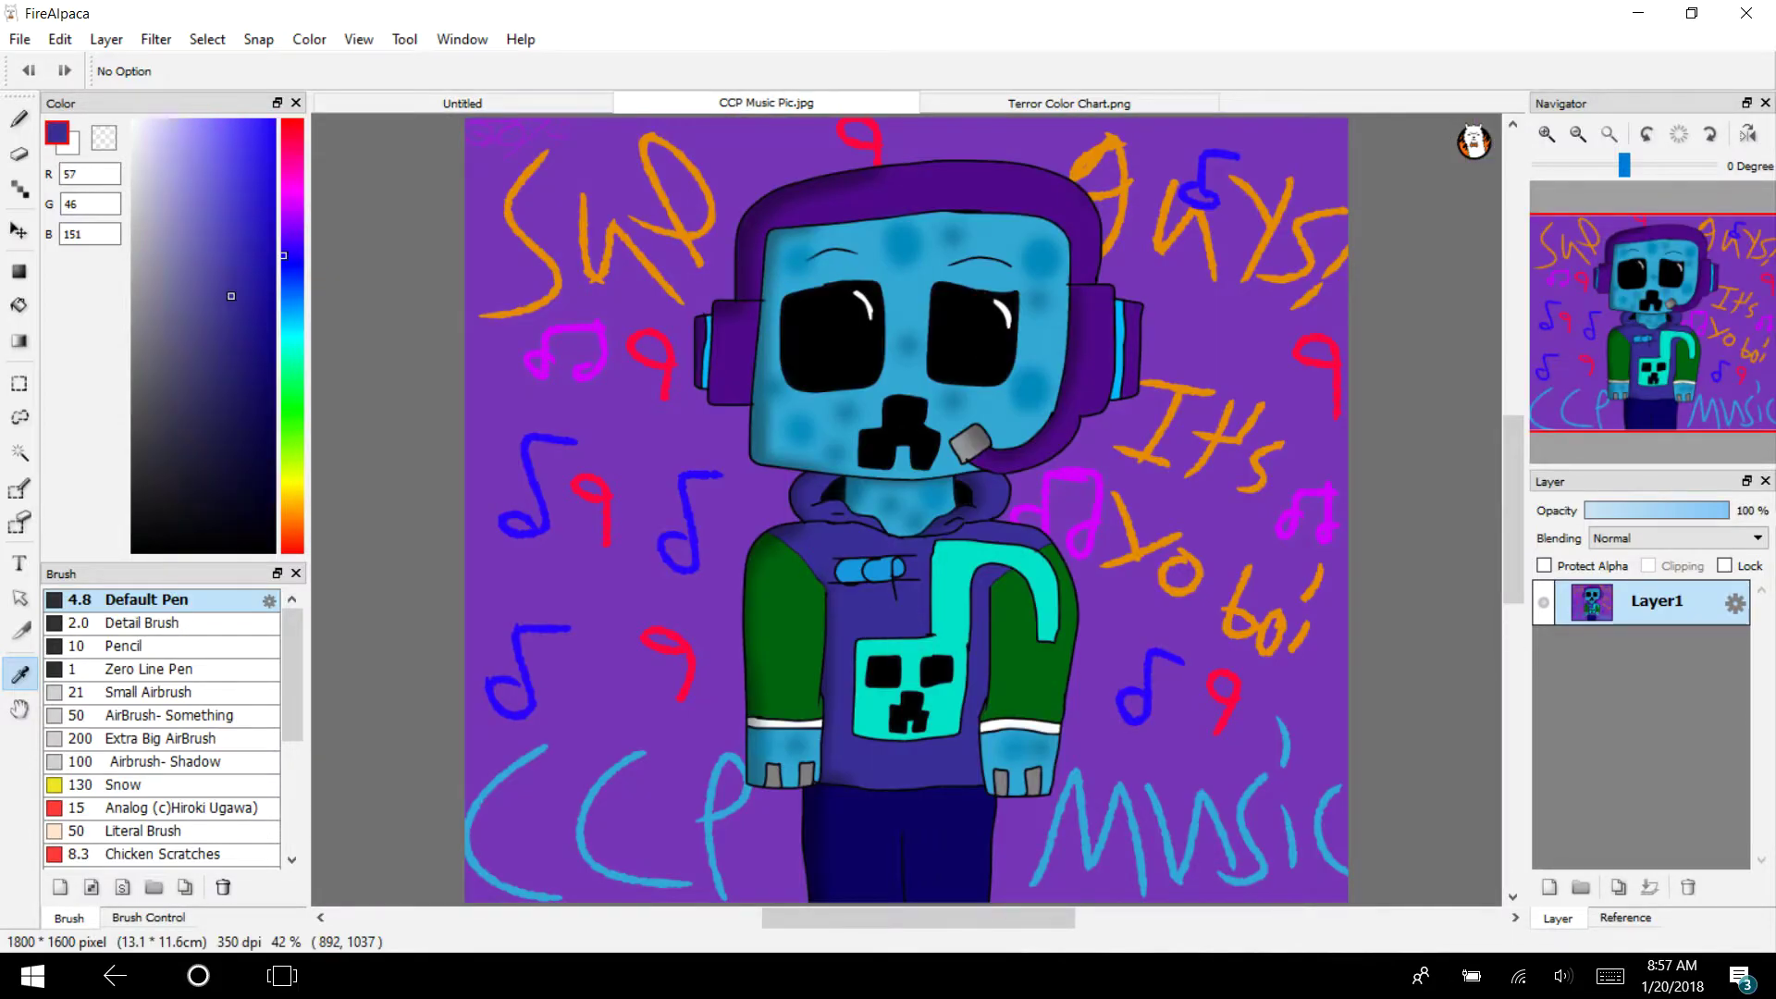
click(500, 102)
click(19, 305)
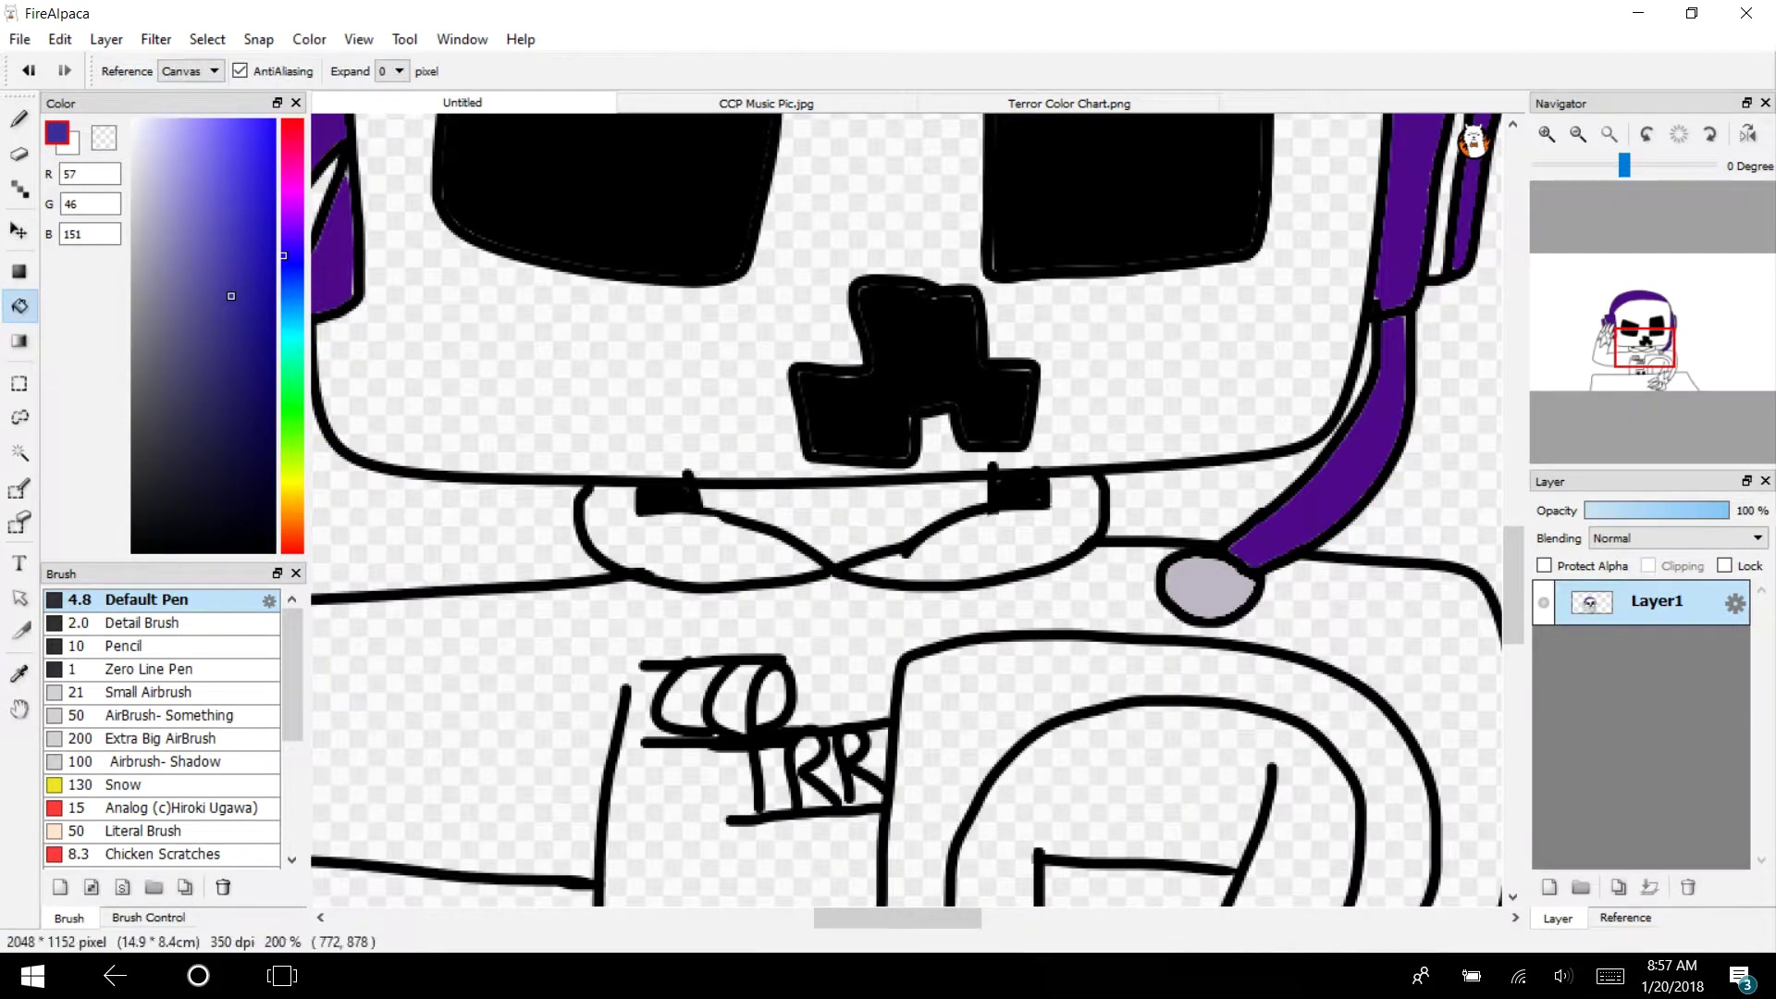
click(578, 674)
key(ctrl+z)
Draw blue-violet pen lines from each shoulder down across the torso to separate the sleeves from the hoodie's chest
key(b)
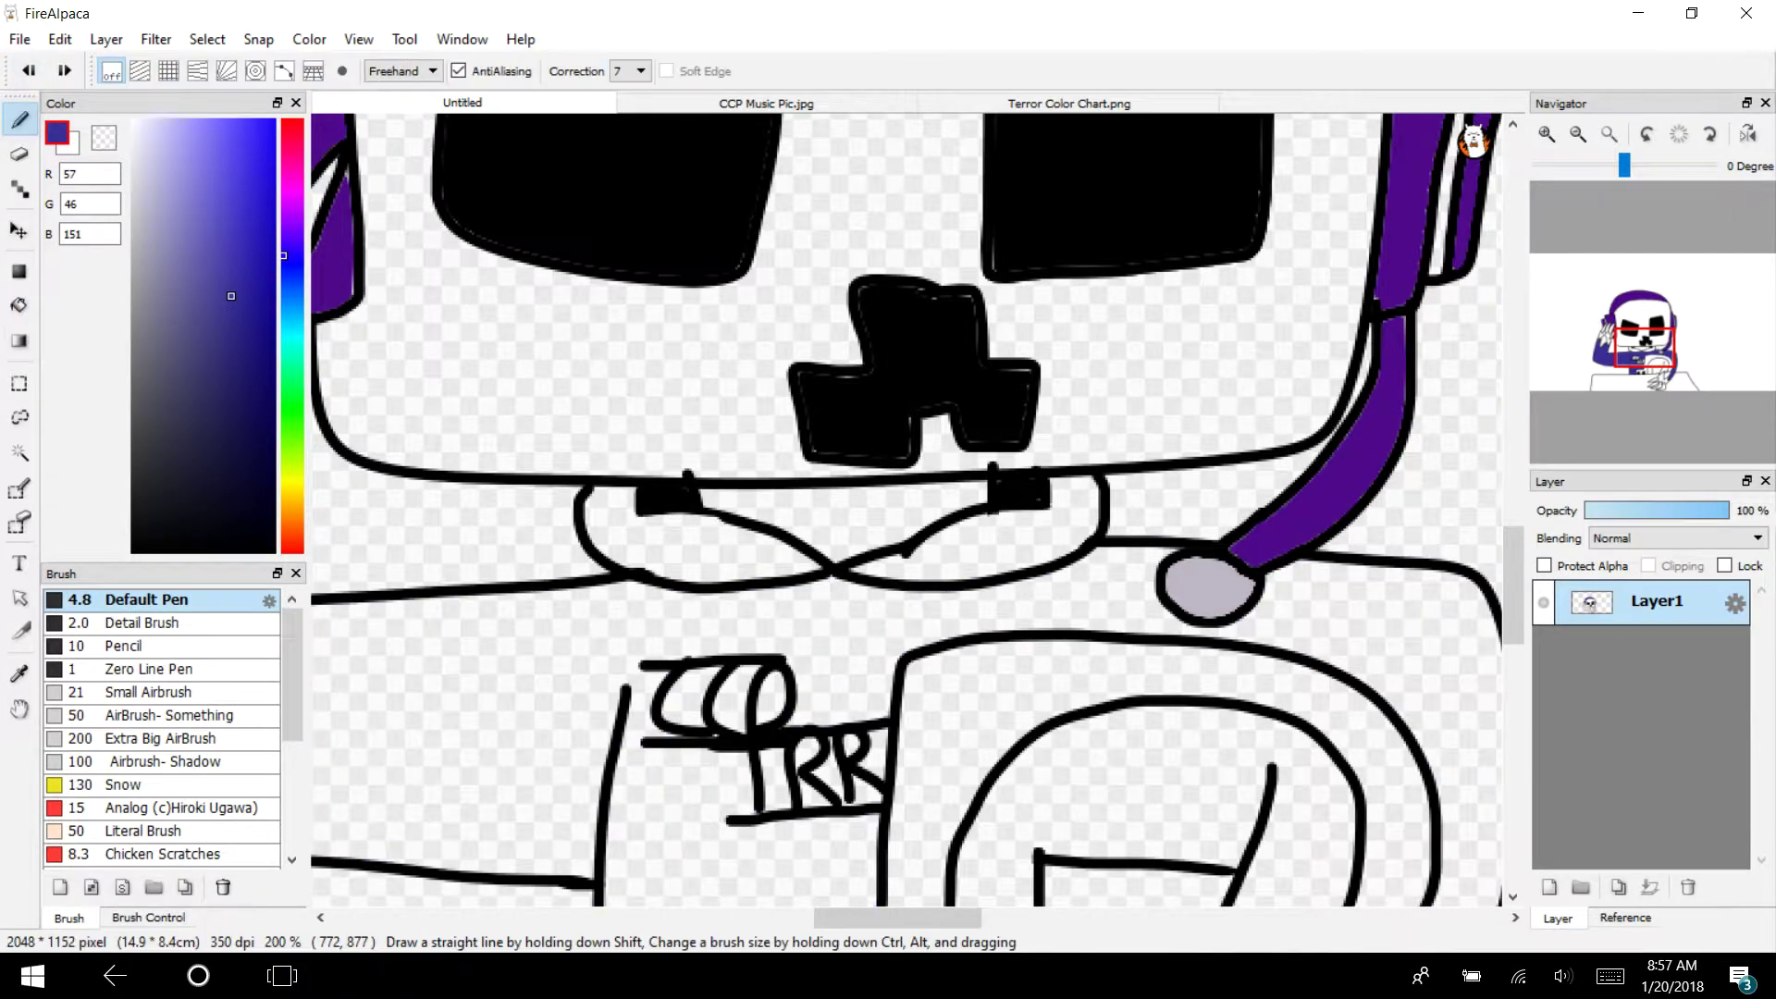
key(ctrl+Tab)
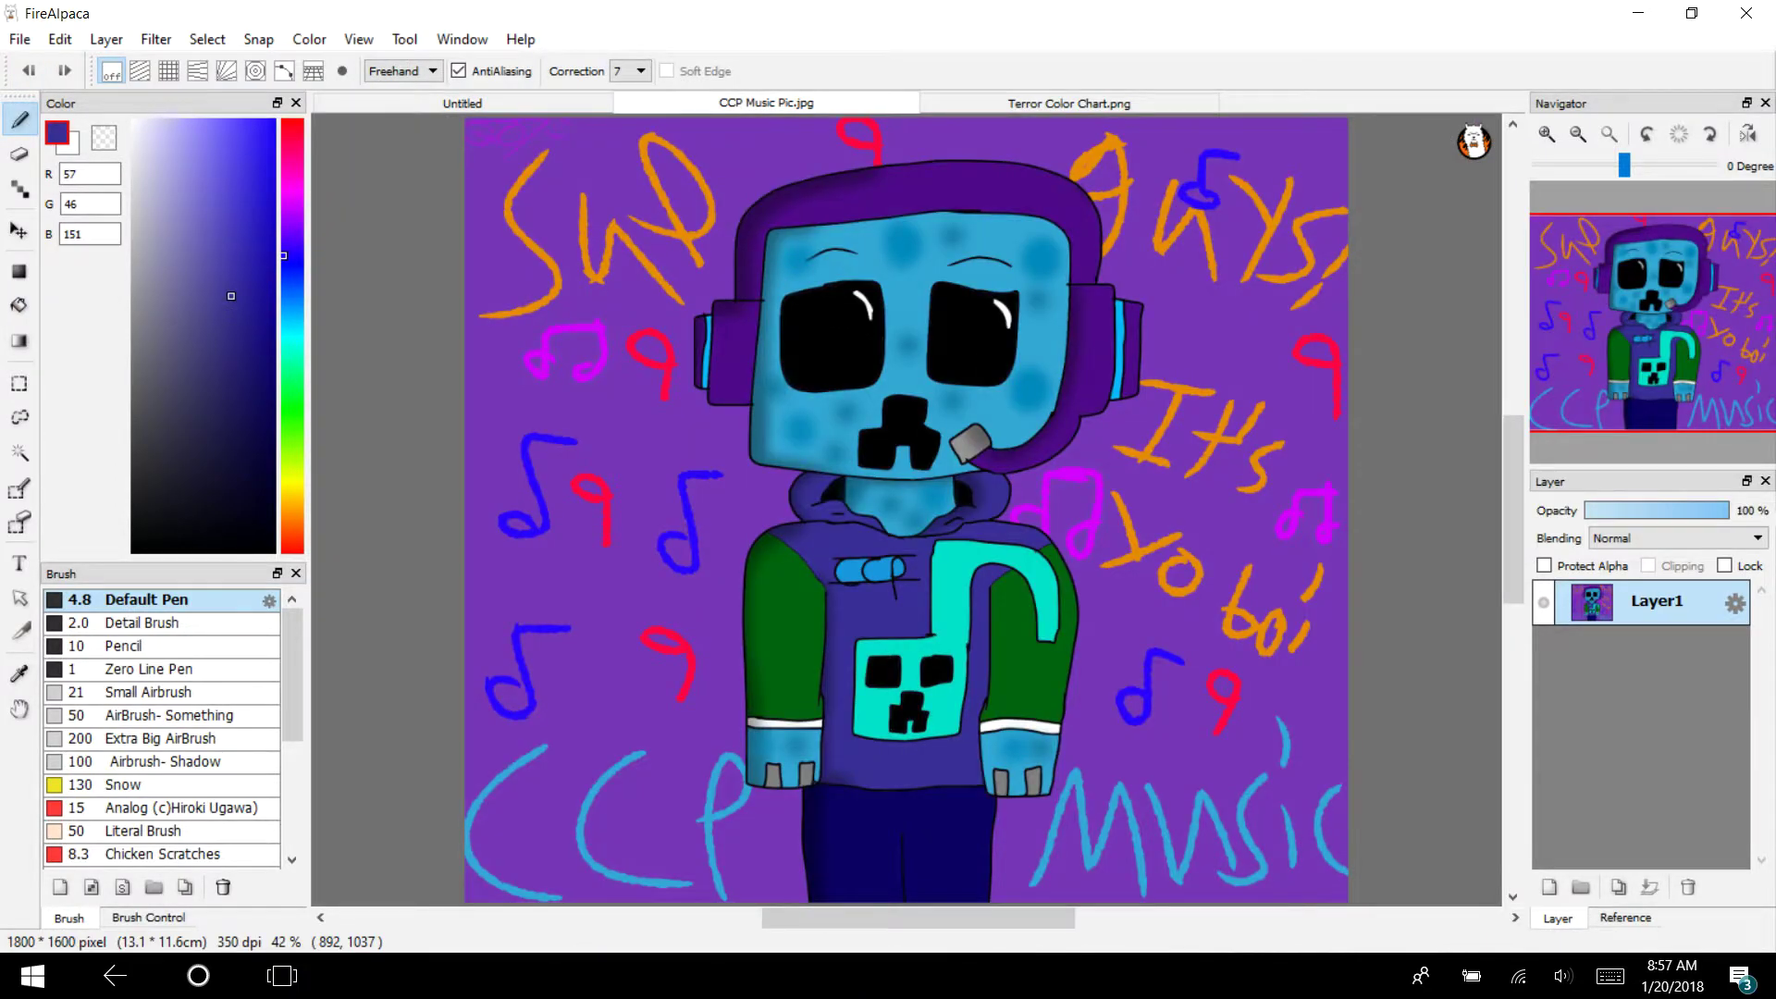
key(ctrl+Tab)
drag(1639, 383, 1643, 391)
mouse_move(470, 356)
mouse_down()
mouse_move(495, 393)
mouse_move(533, 591)
mouse_up()
click(28, 70)
click(472, 358)
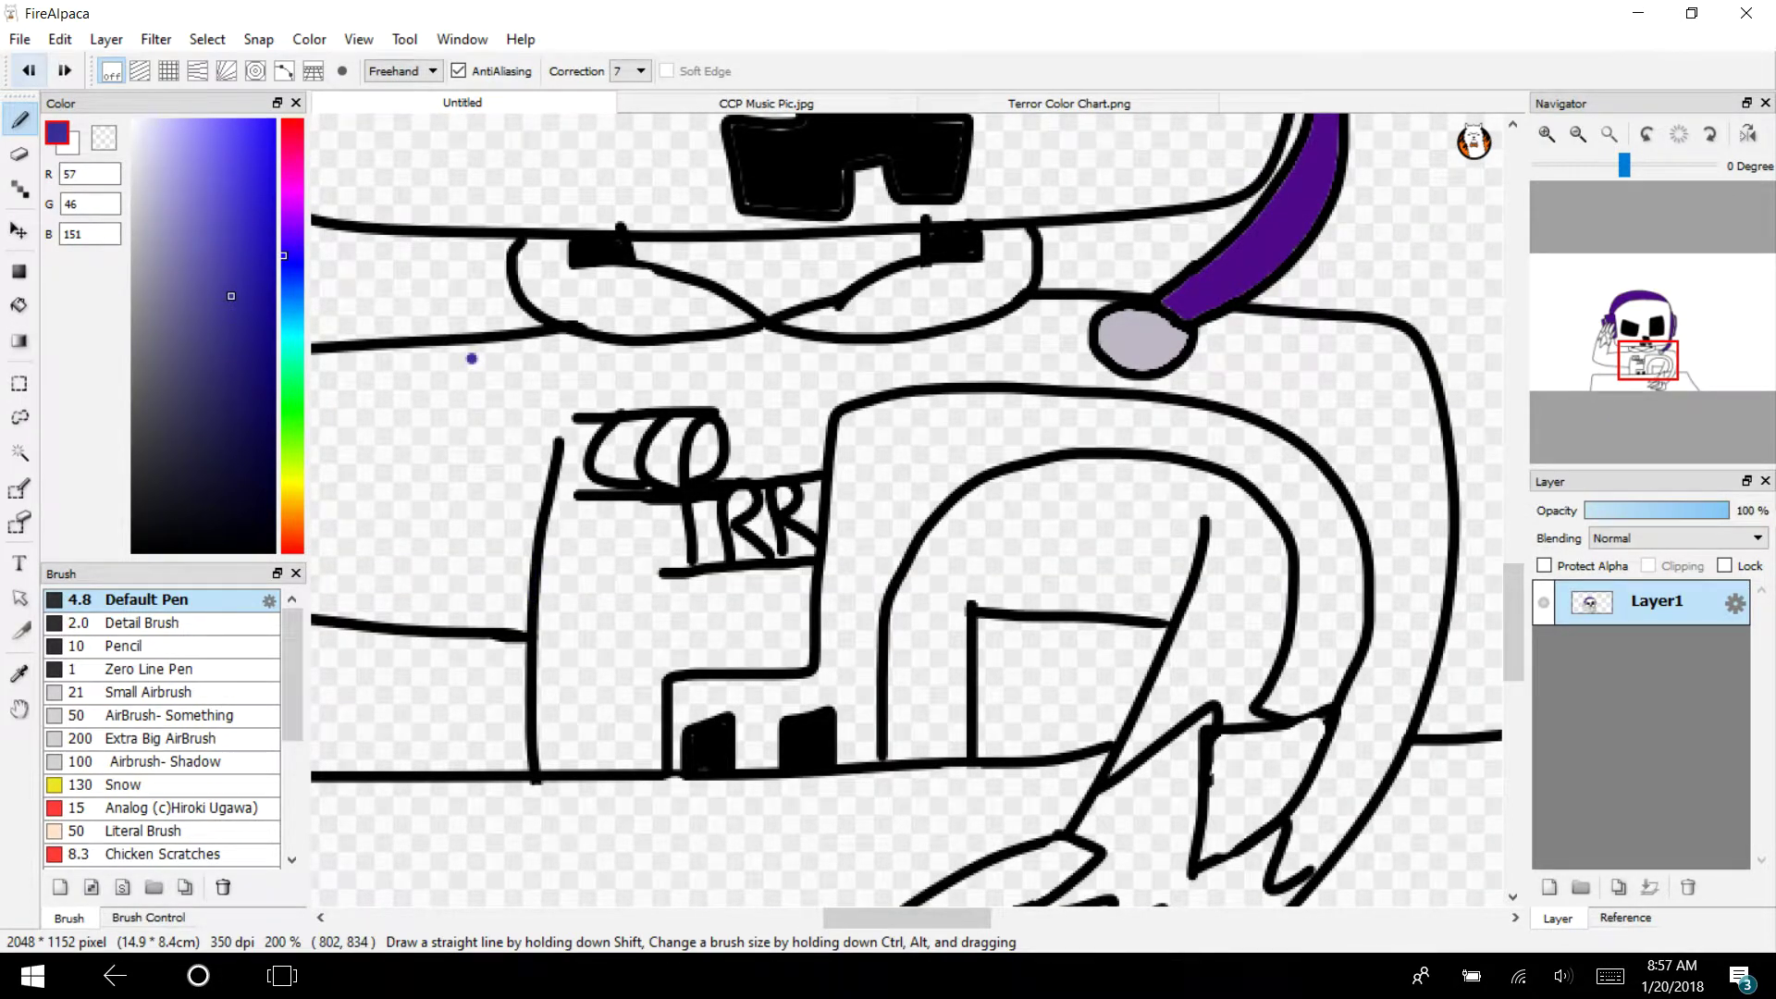
drag(453, 345, 507, 634)
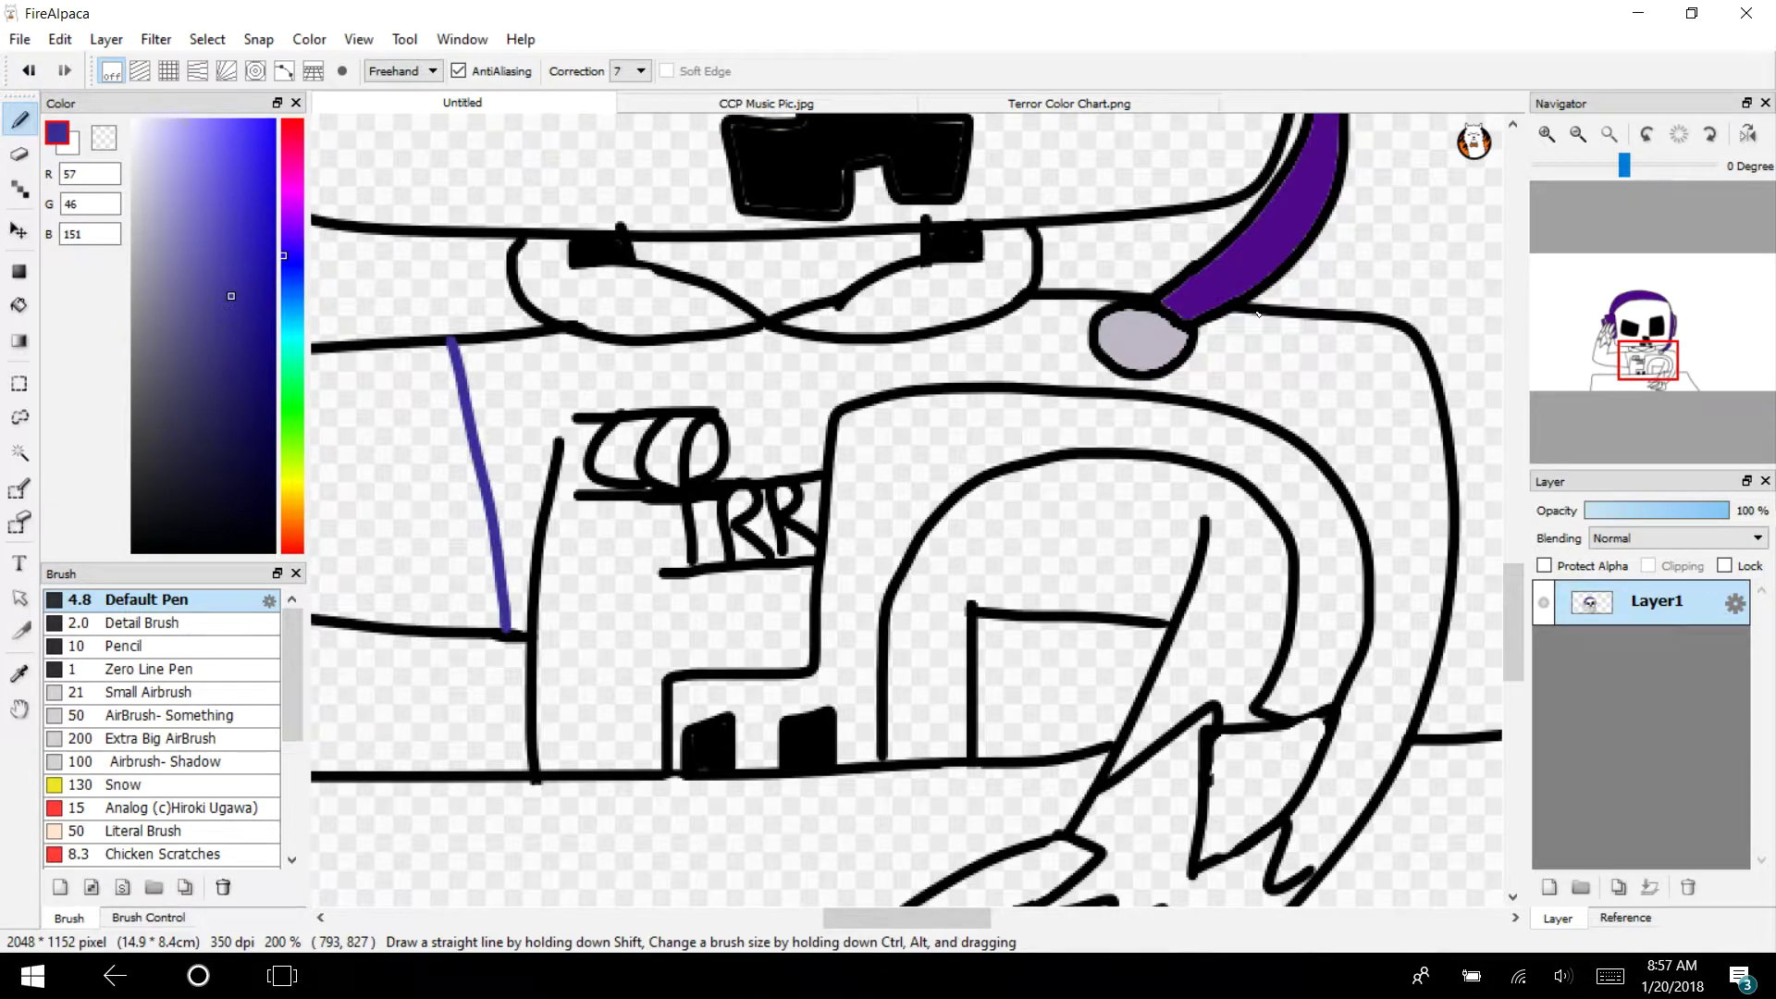
drag(1258, 314, 1183, 388)
drag(1129, 454, 984, 604)
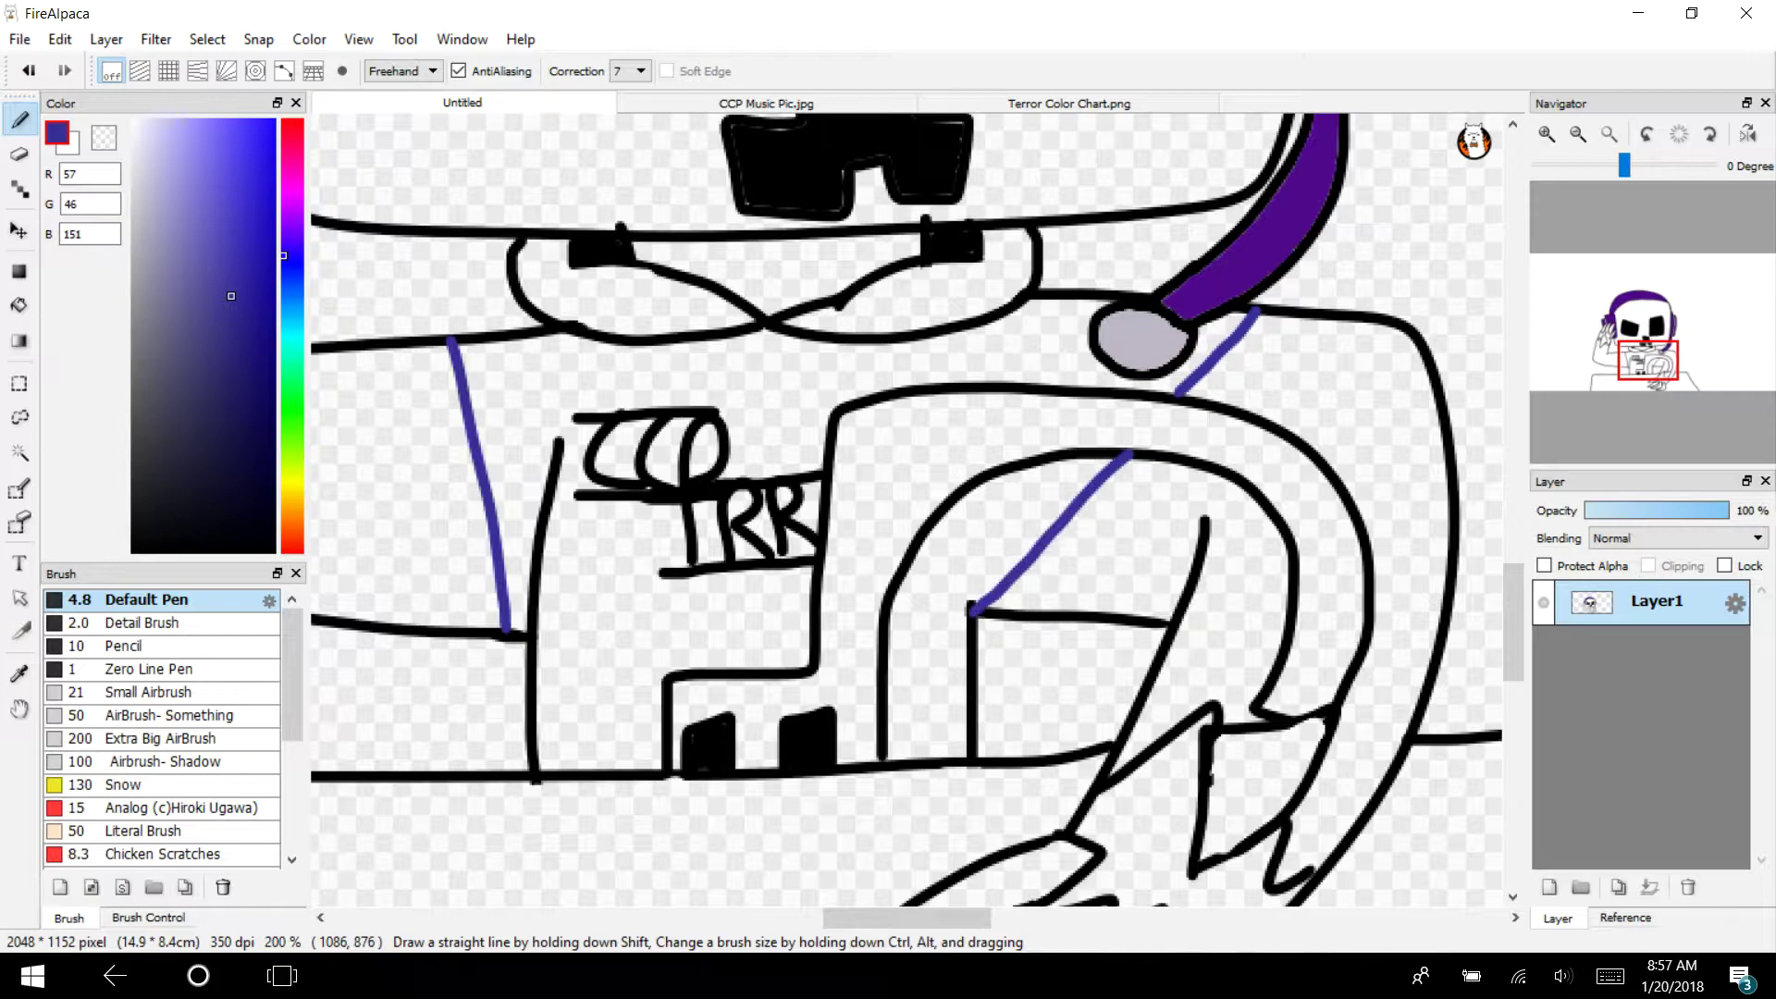
Fill the hoodie's chest, the section inside the curved band and both halves of the collar with blue-violet (57, 46, 151)
key(g)
click(645, 658)
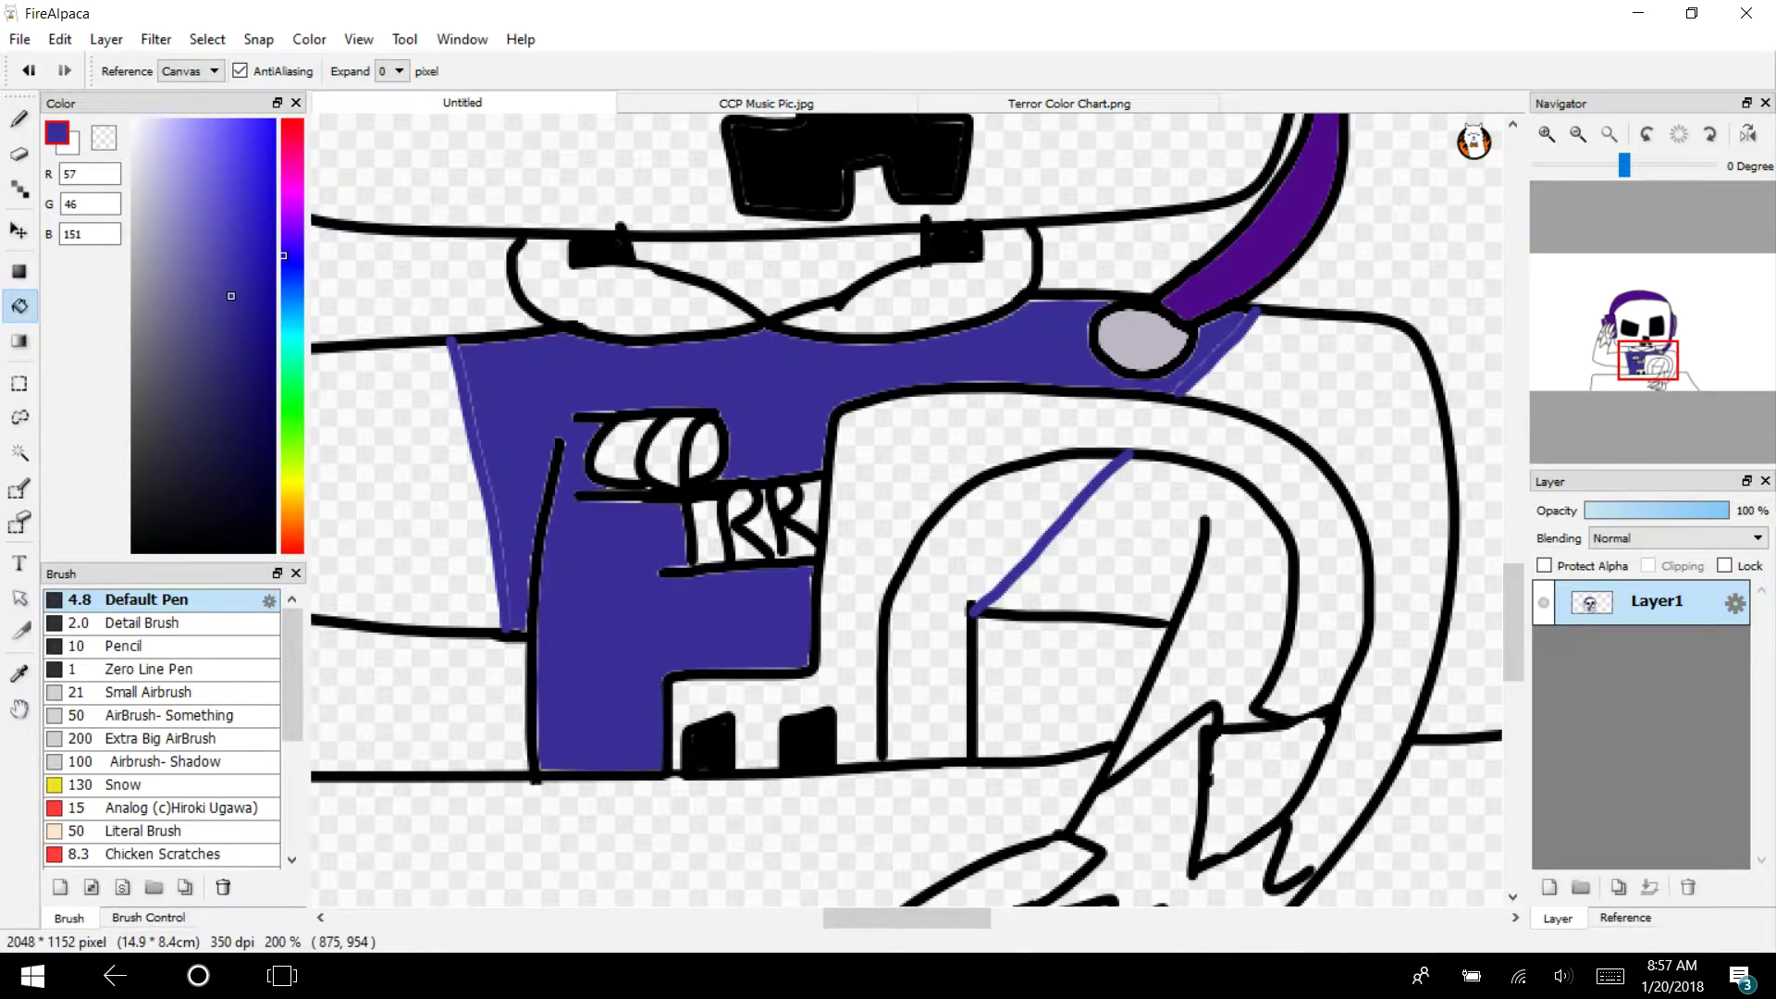
click(914, 714)
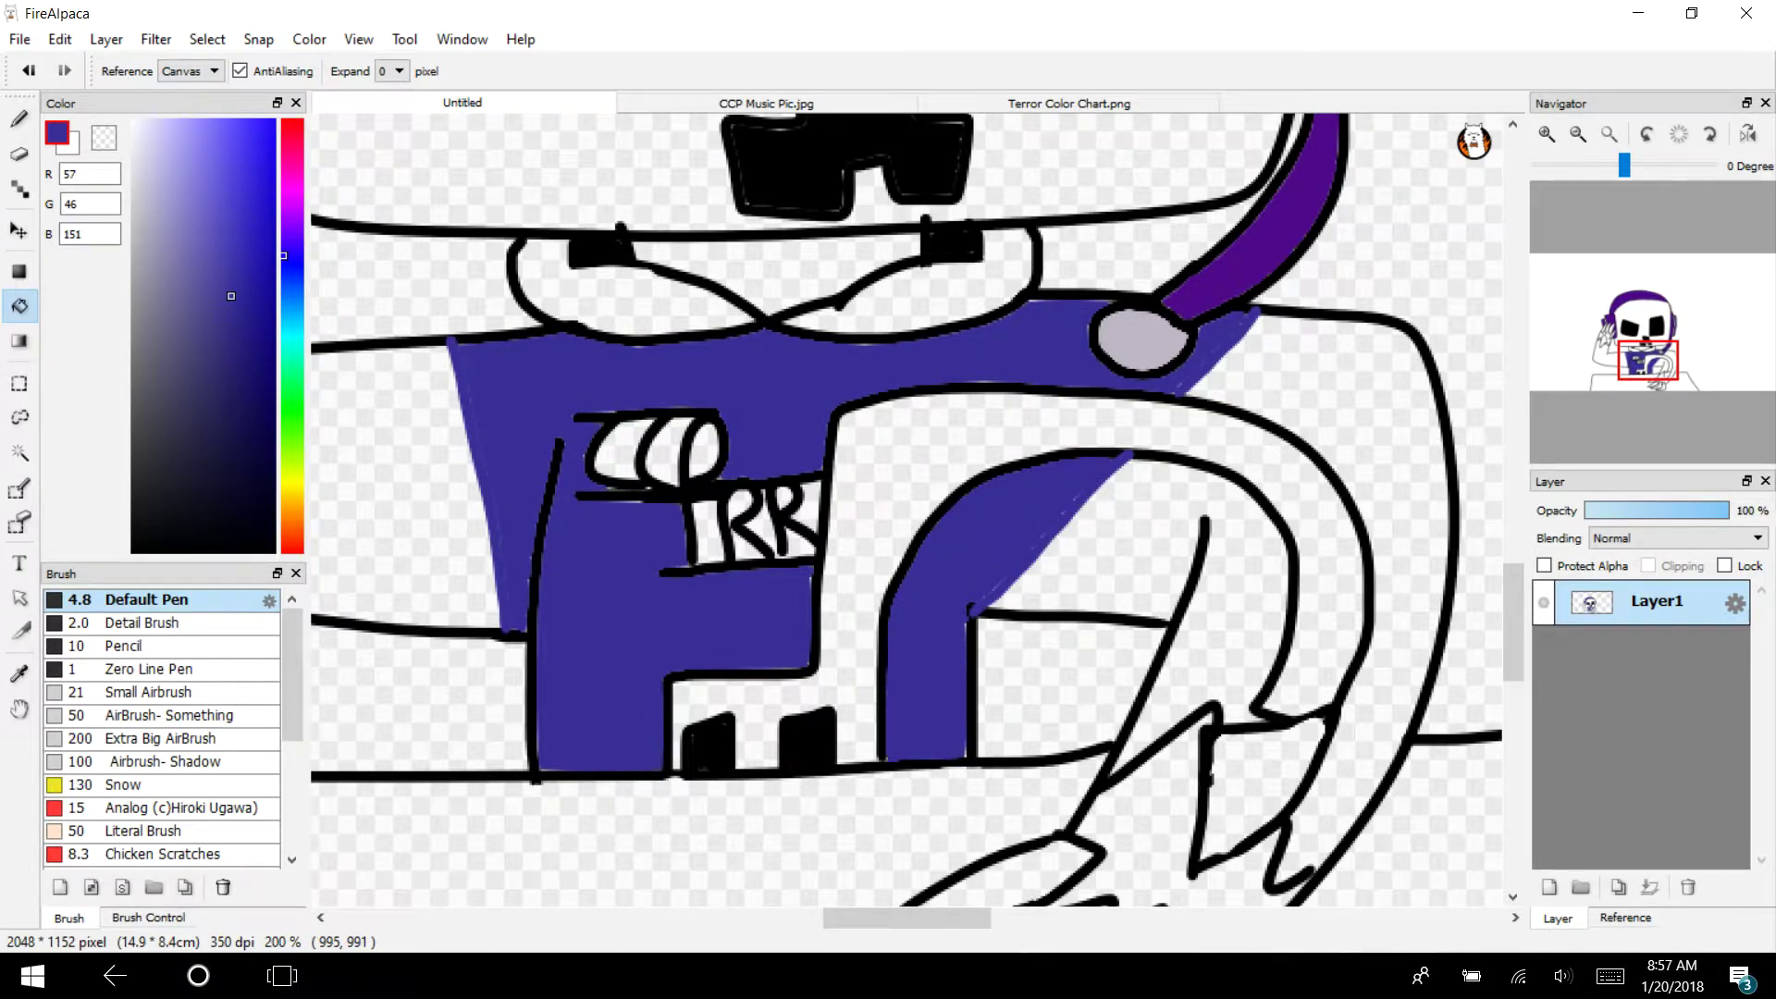
mouse_move(1634, 350)
mouse_down()
mouse_move(1651, 363)
mouse_move(1625, 332)
mouse_move(1648, 341)
mouse_up()
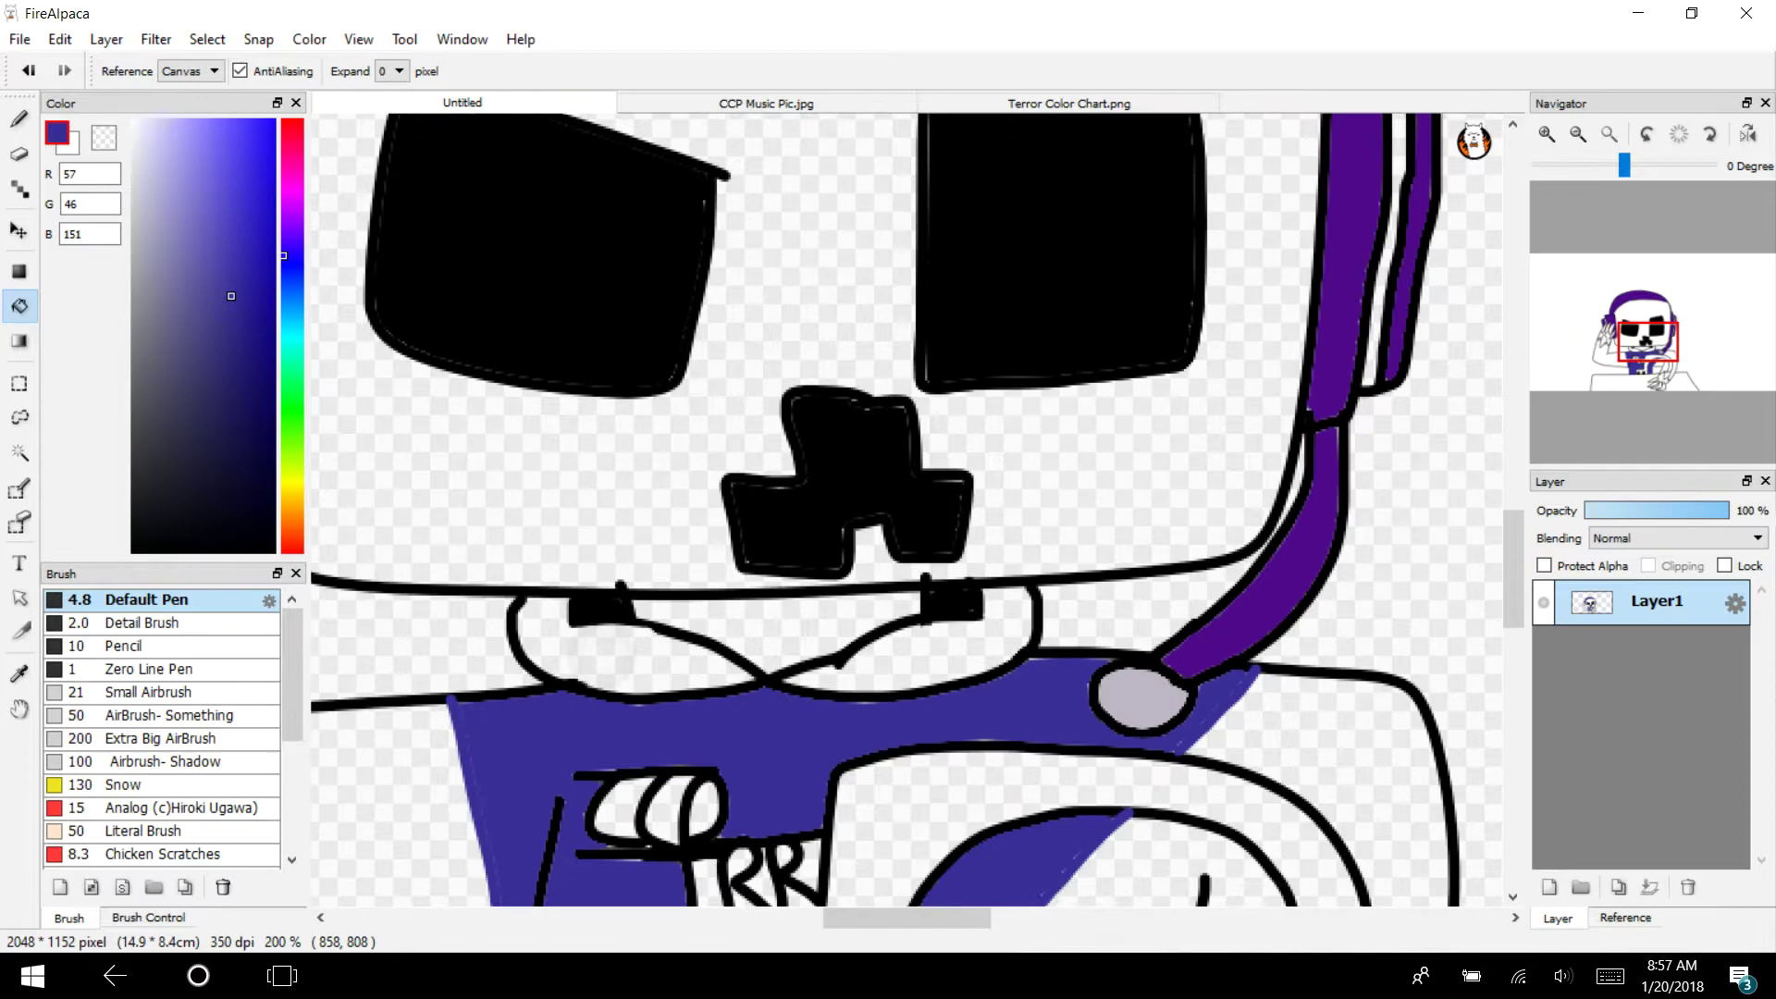
click(617, 655)
click(934, 646)
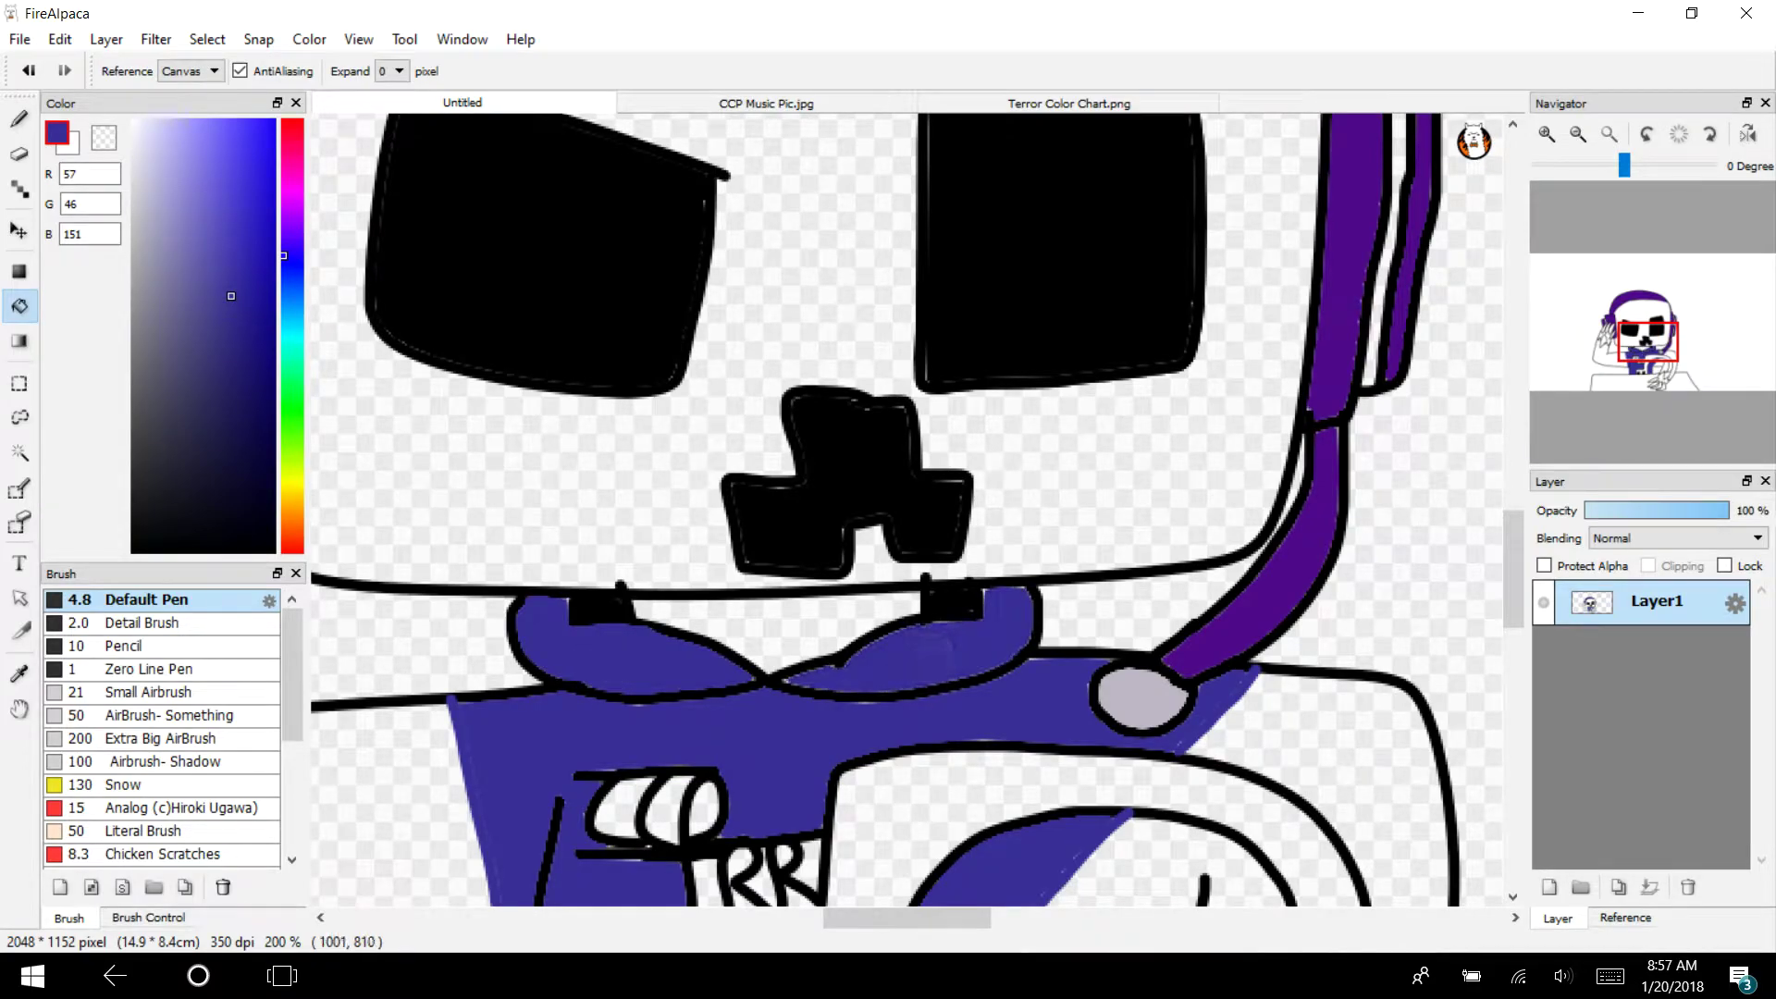
Sample the sleeve's dark green (0, 100, 14) from CCP Music Pic.jpg and fill both of the character's sleeves with it
mouse_move(1647, 341)
mouse_down()
mouse_move(1667, 383)
mouse_move(1655, 353)
mouse_move(1636, 357)
mouse_up()
click(766, 103)
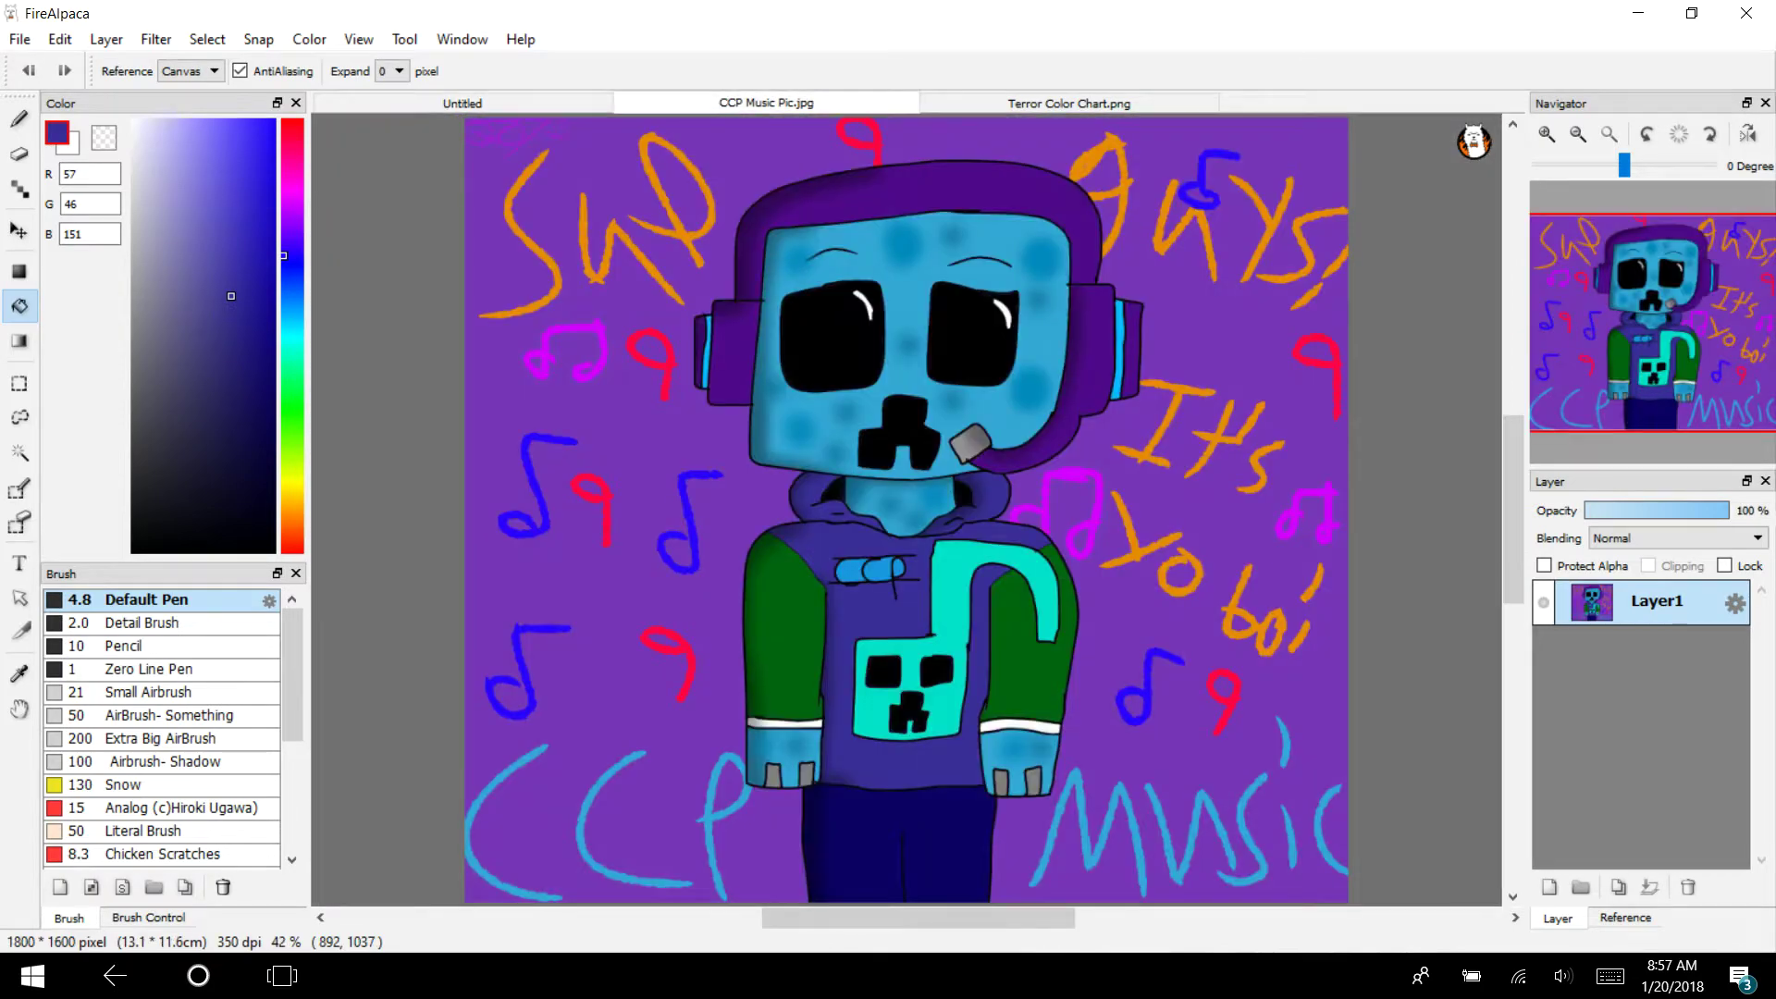
click(19, 674)
click(1049, 648)
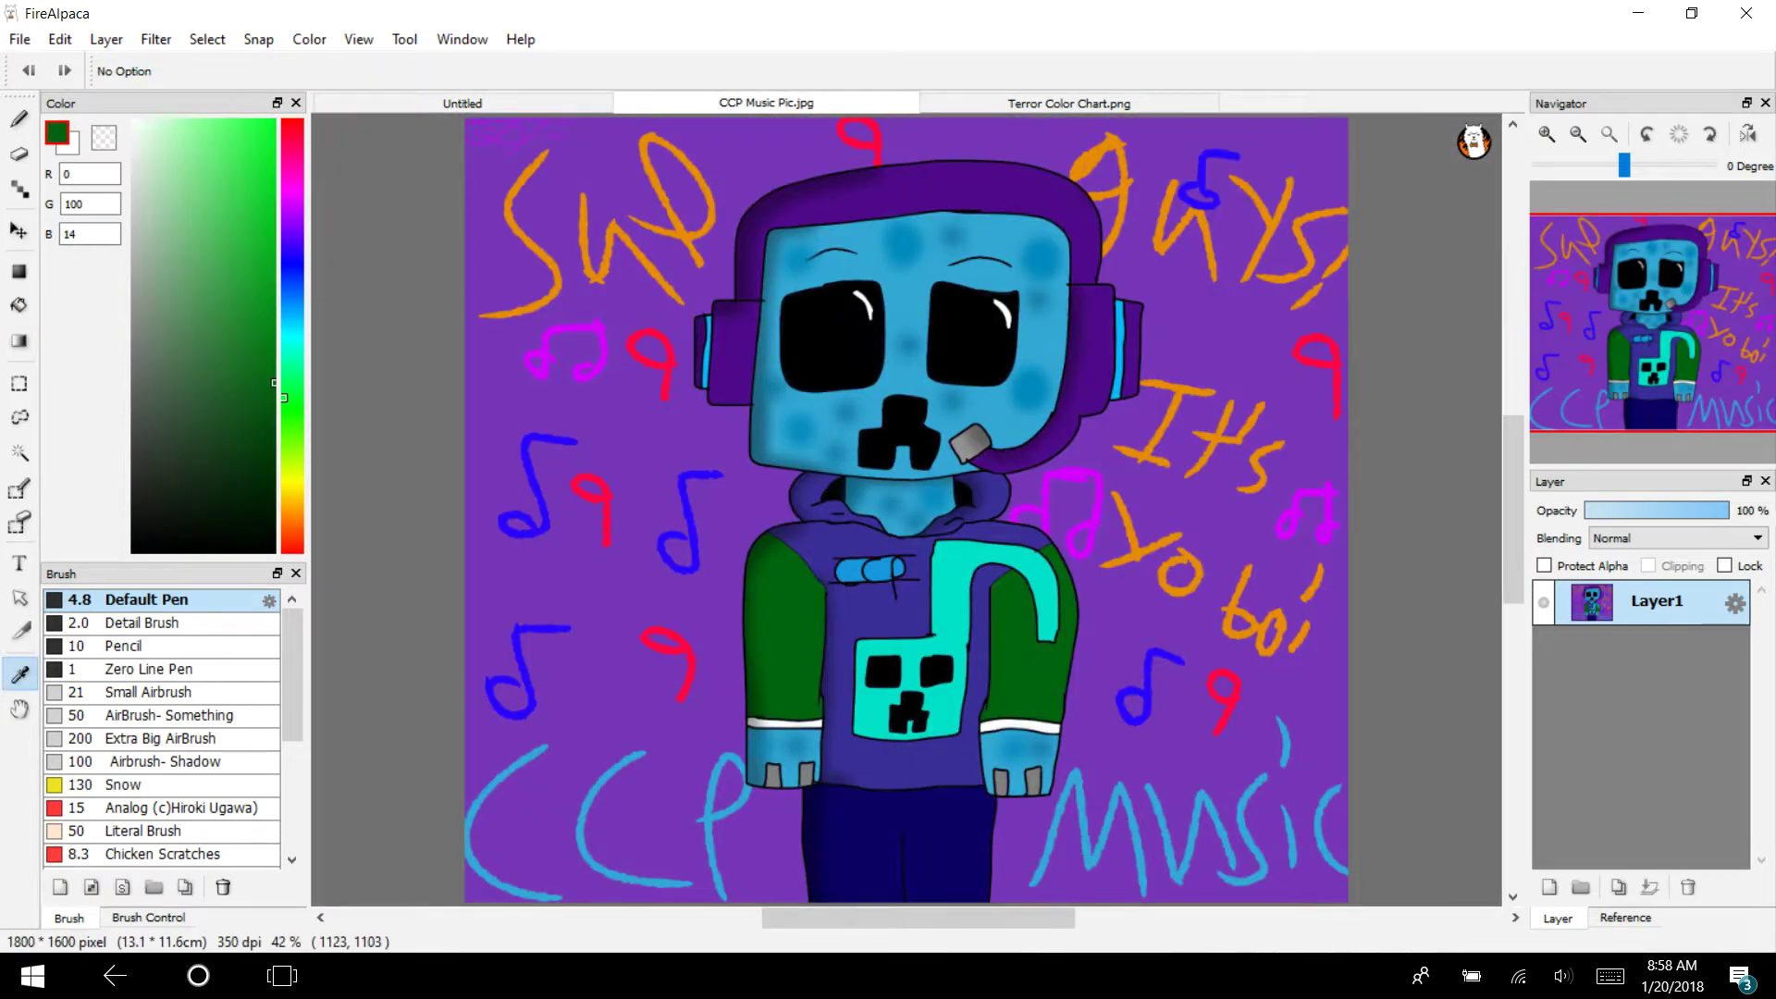
click(462, 103)
click(20, 305)
click(514, 555)
click(1294, 613)
drag(1690, 366, 1668, 365)
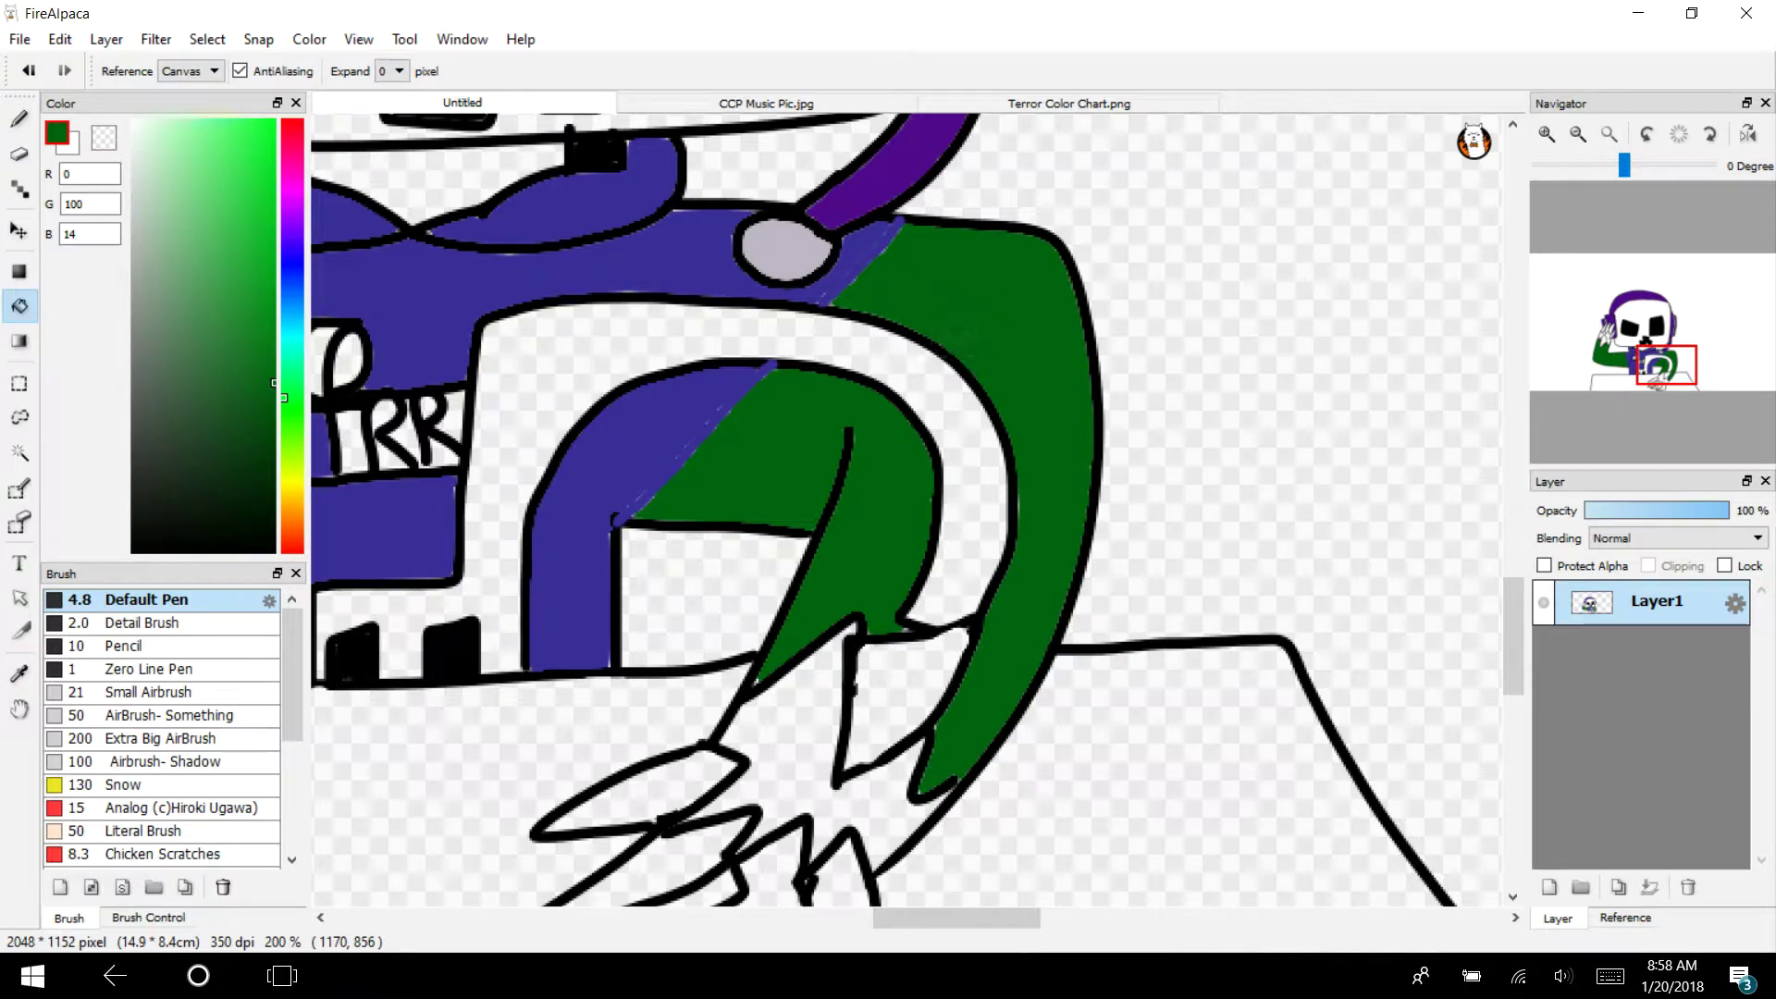
Sample the chest lettering's light blue (22, 150, 221) from CCP Music Pic.jpg and fill the three upper chest letters with it
mouse_move(1655, 382)
mouse_down()
mouse_move(1638, 357)
mouse_move(1661, 371)
mouse_up()
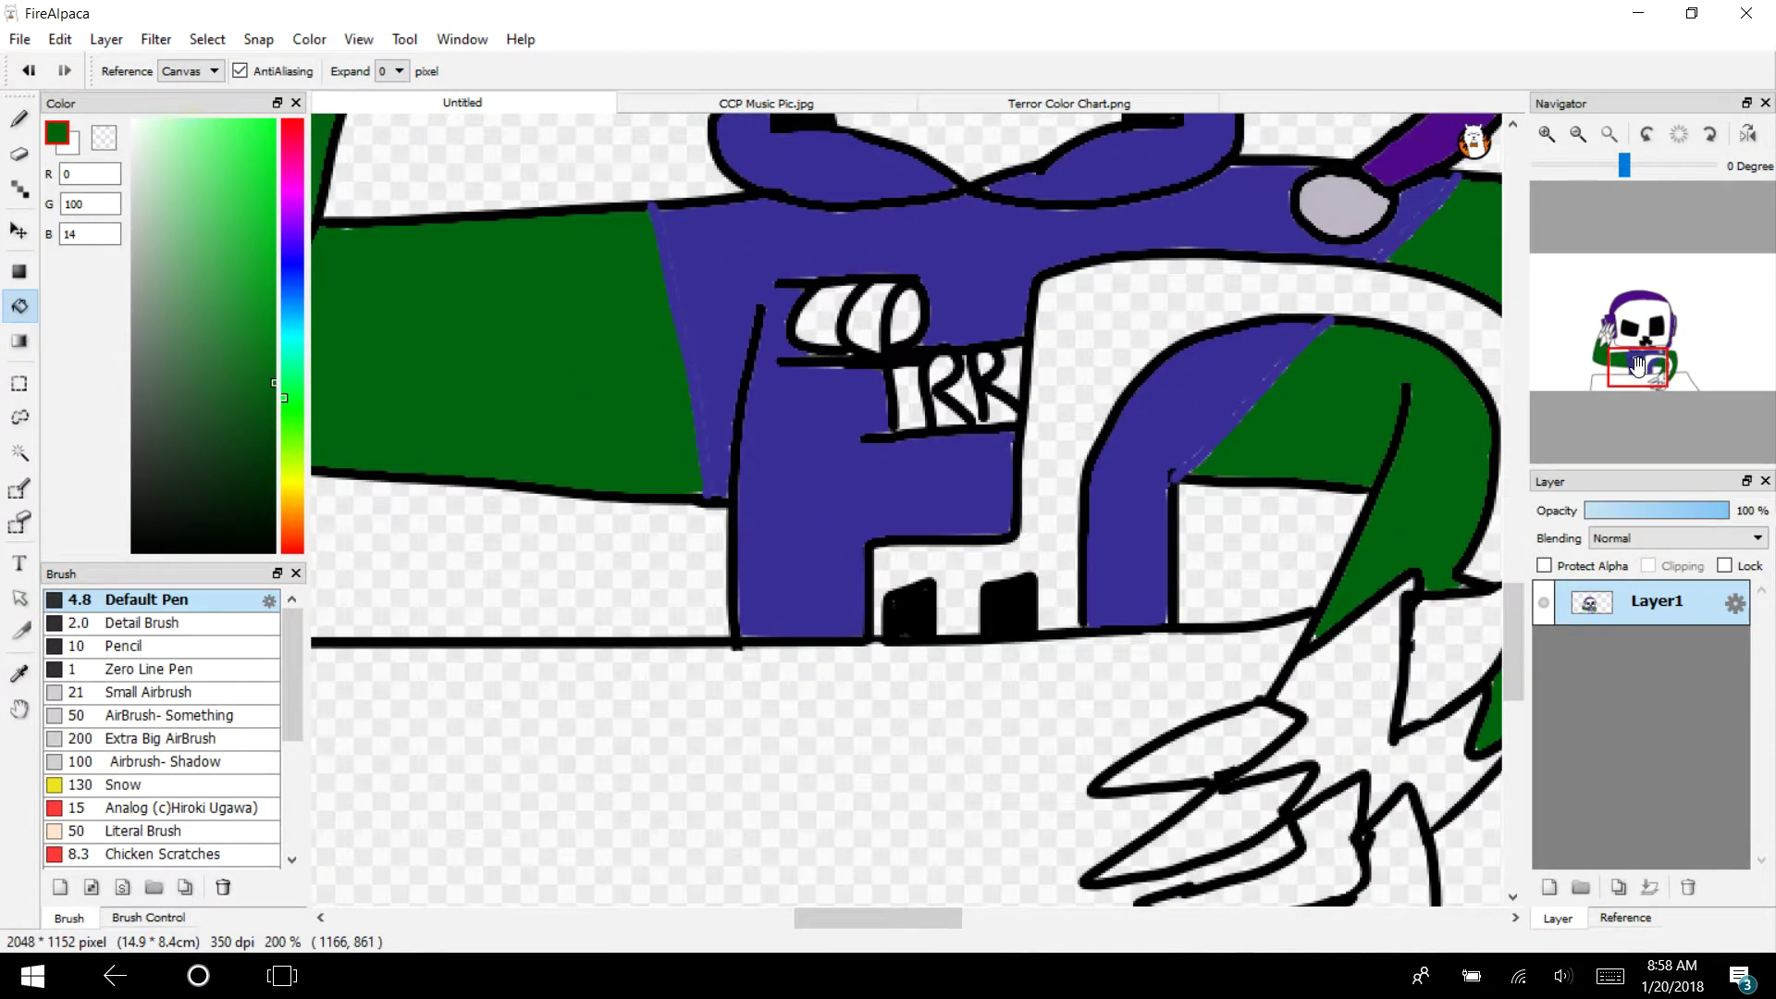
click(1546, 135)
drag(1513, 683, 1513, 650)
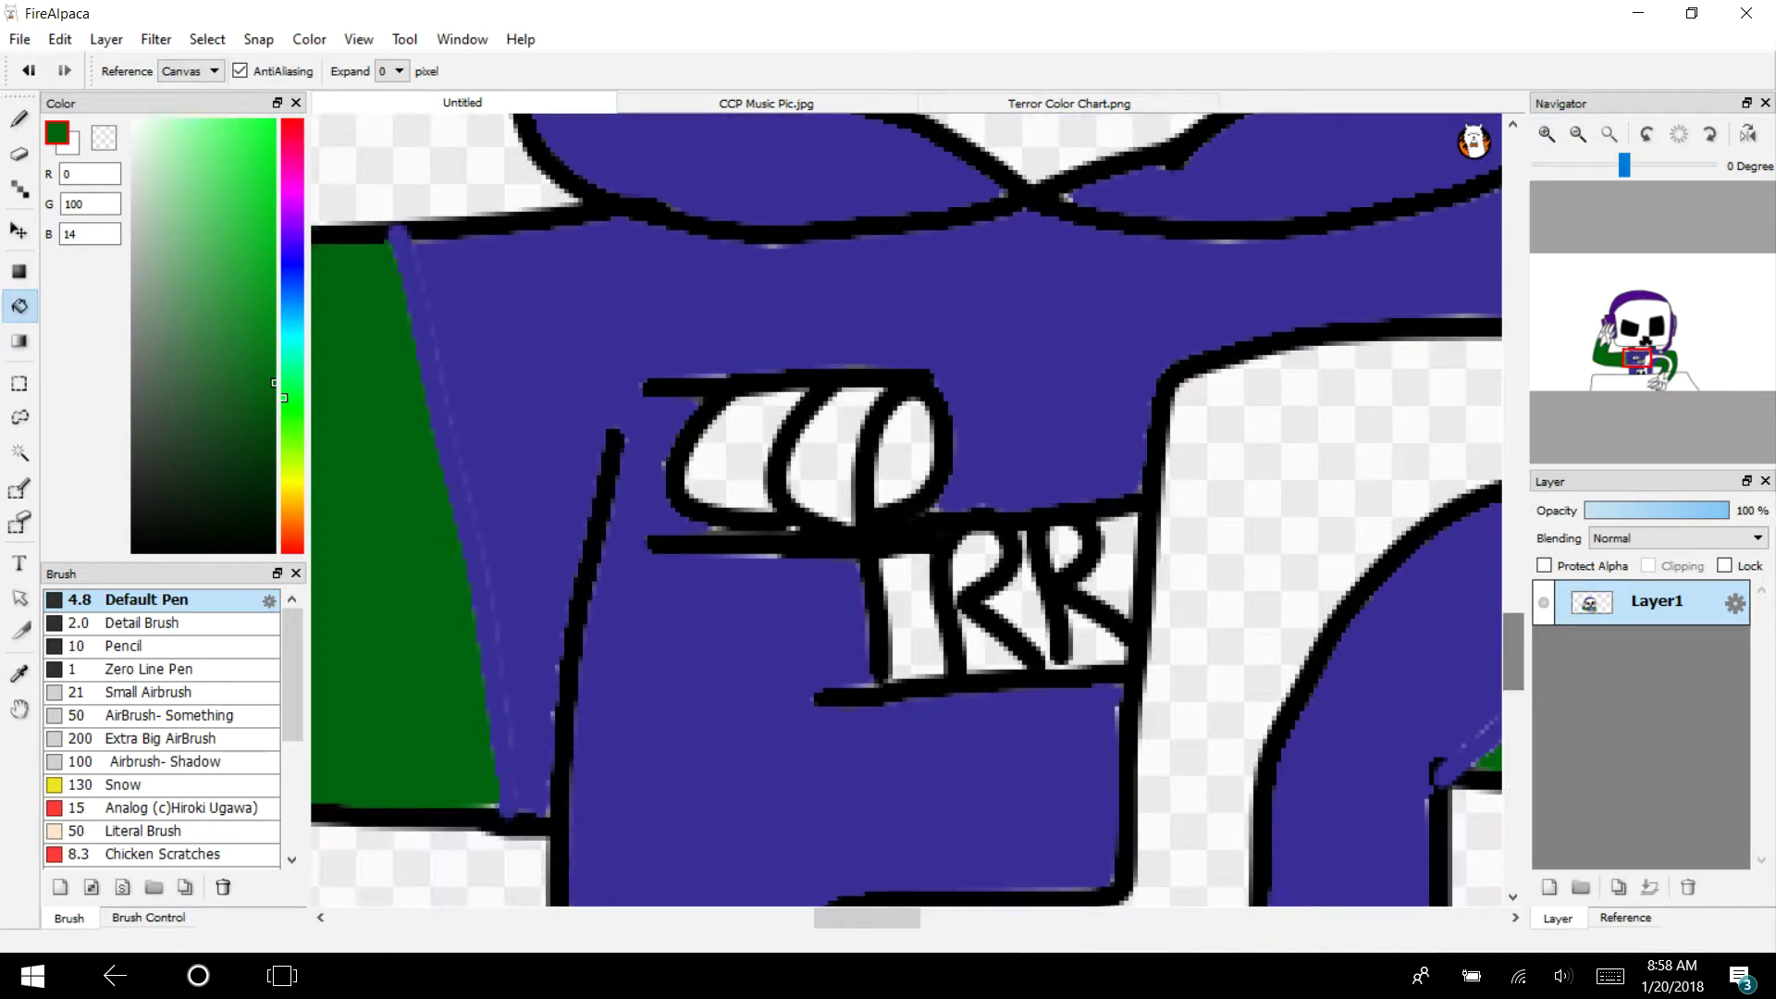
click(766, 102)
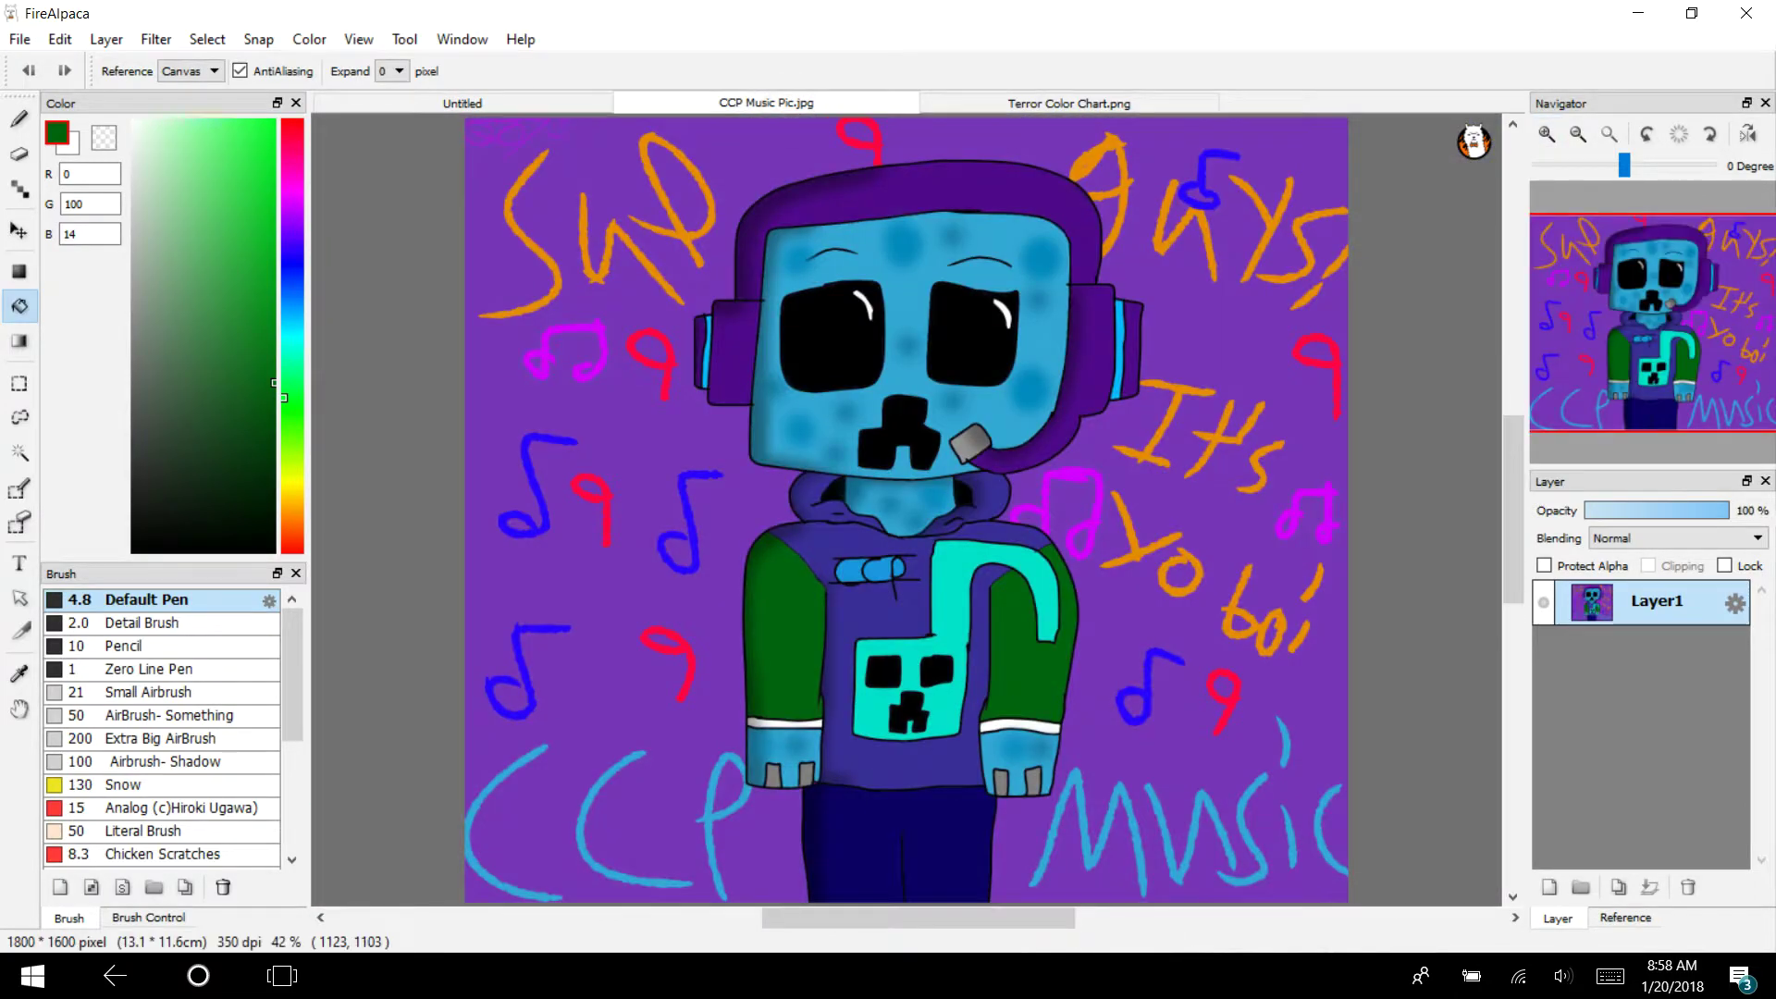
click(18, 673)
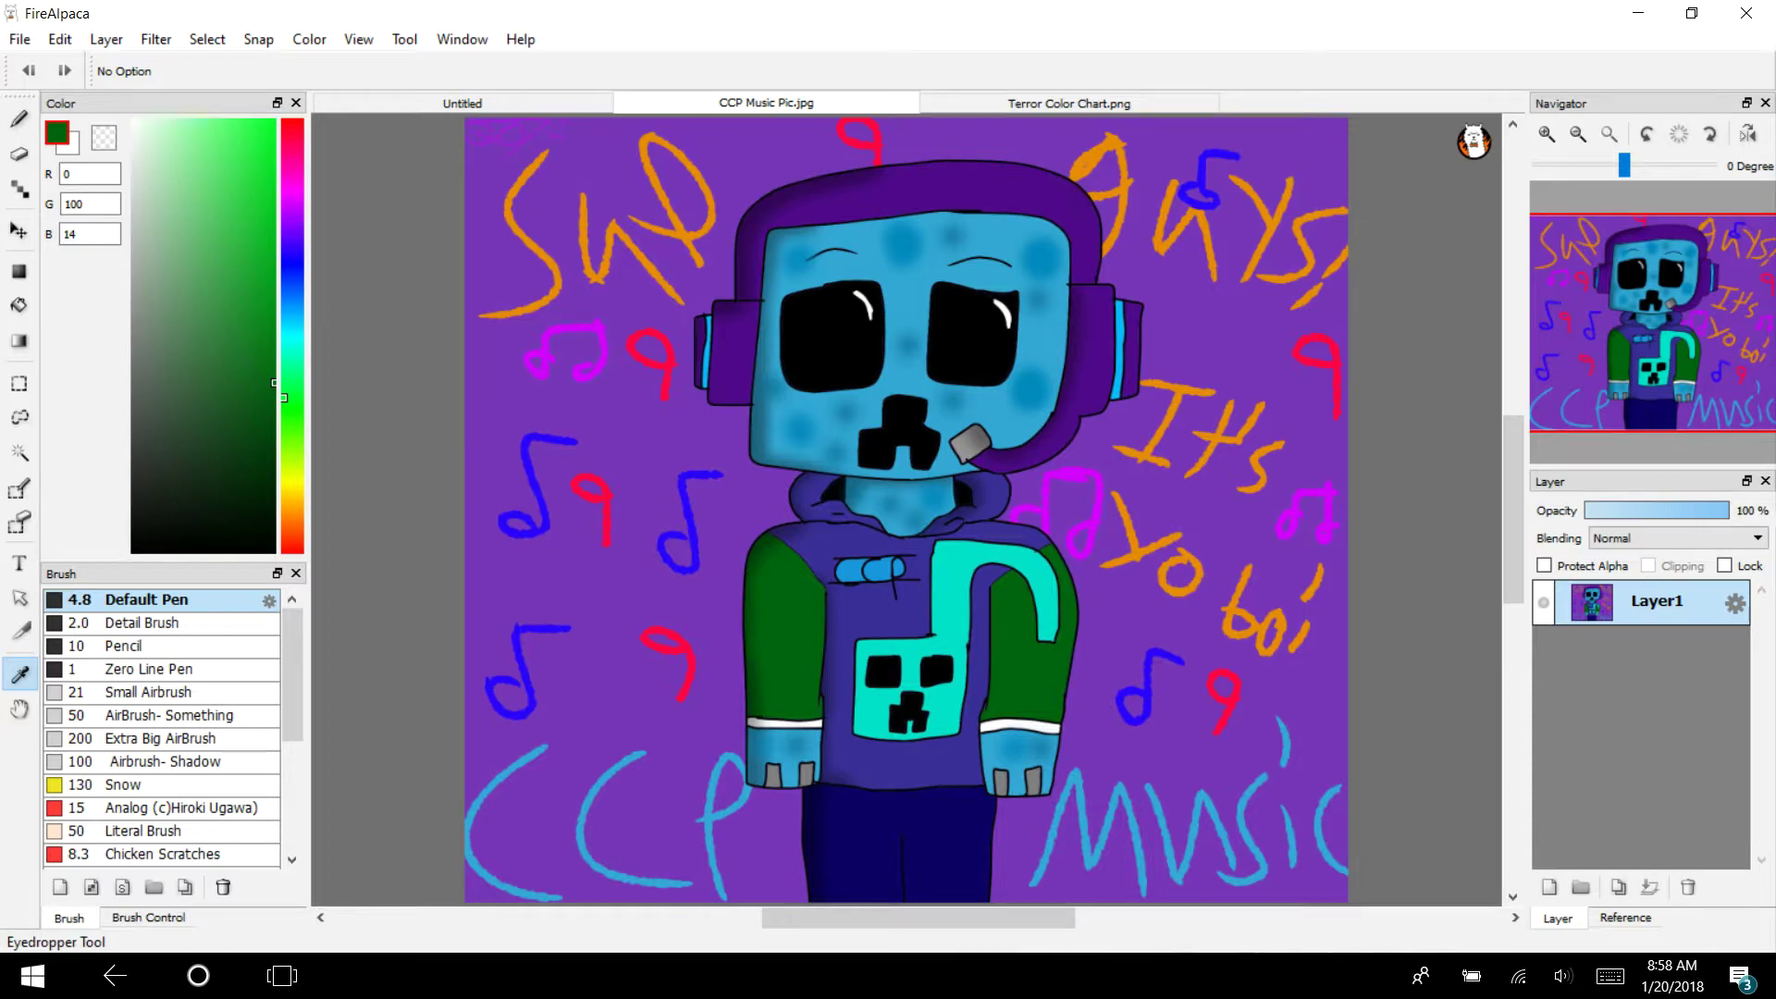
click(870, 569)
click(427, 100)
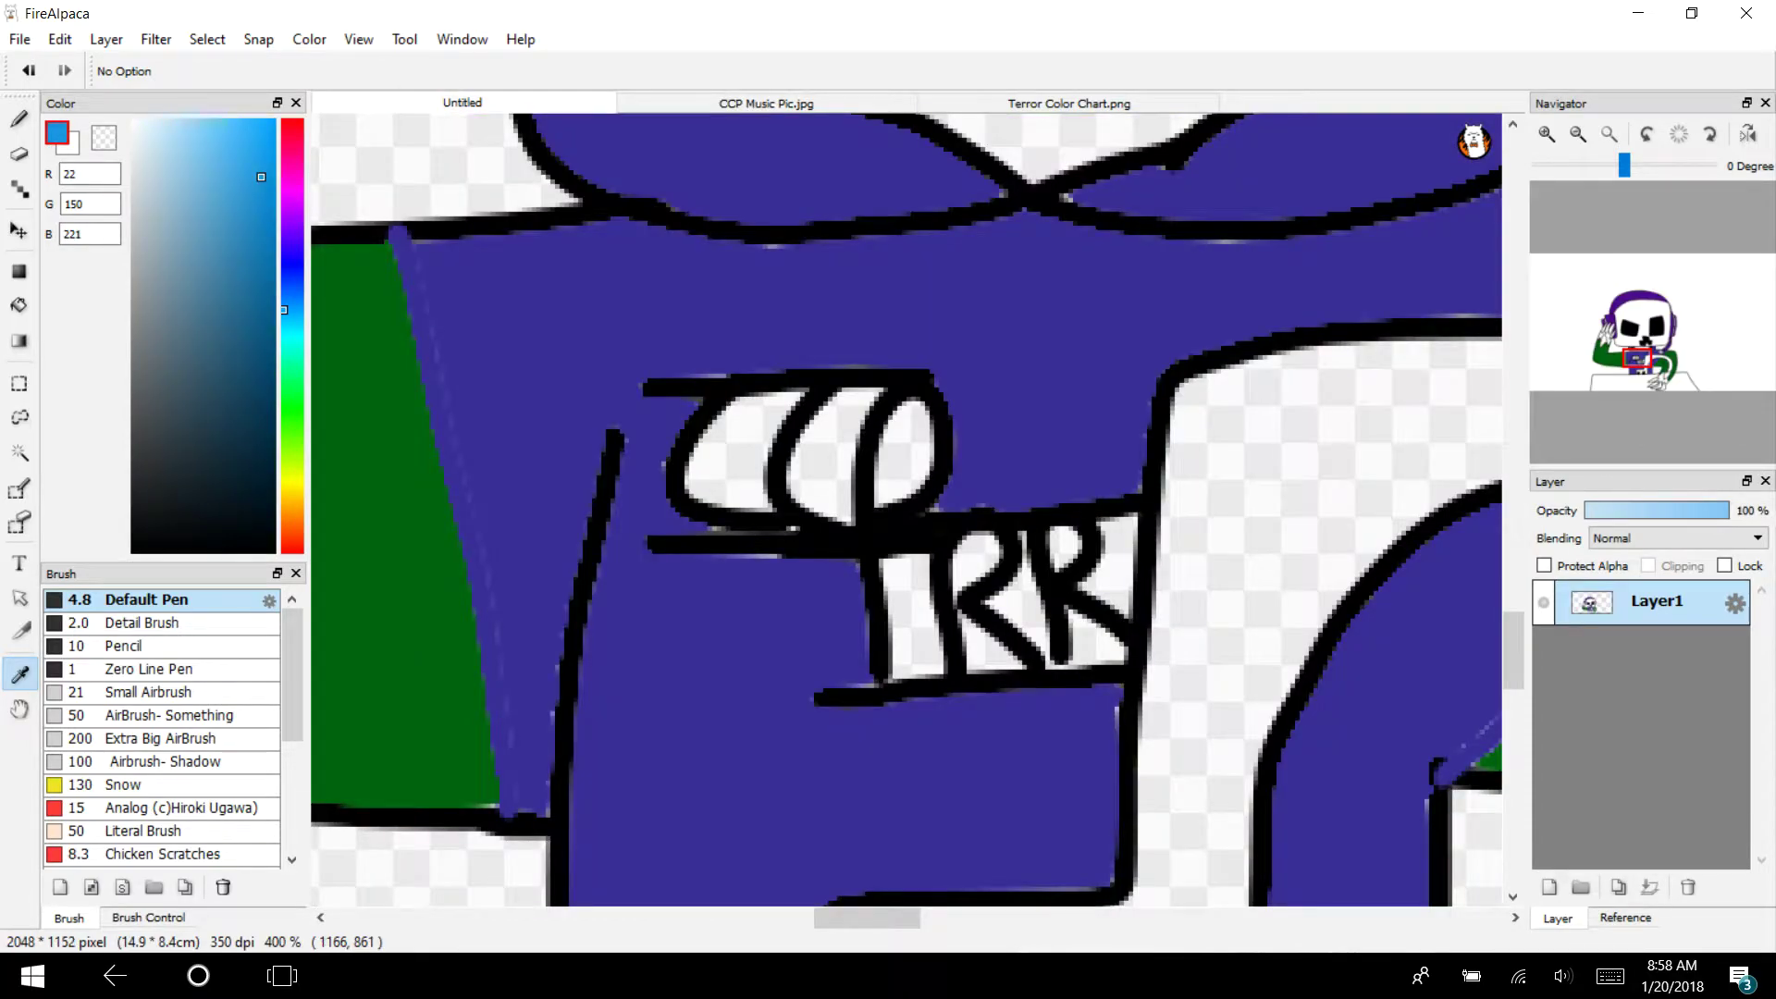
click(18, 306)
click(738, 462)
click(832, 457)
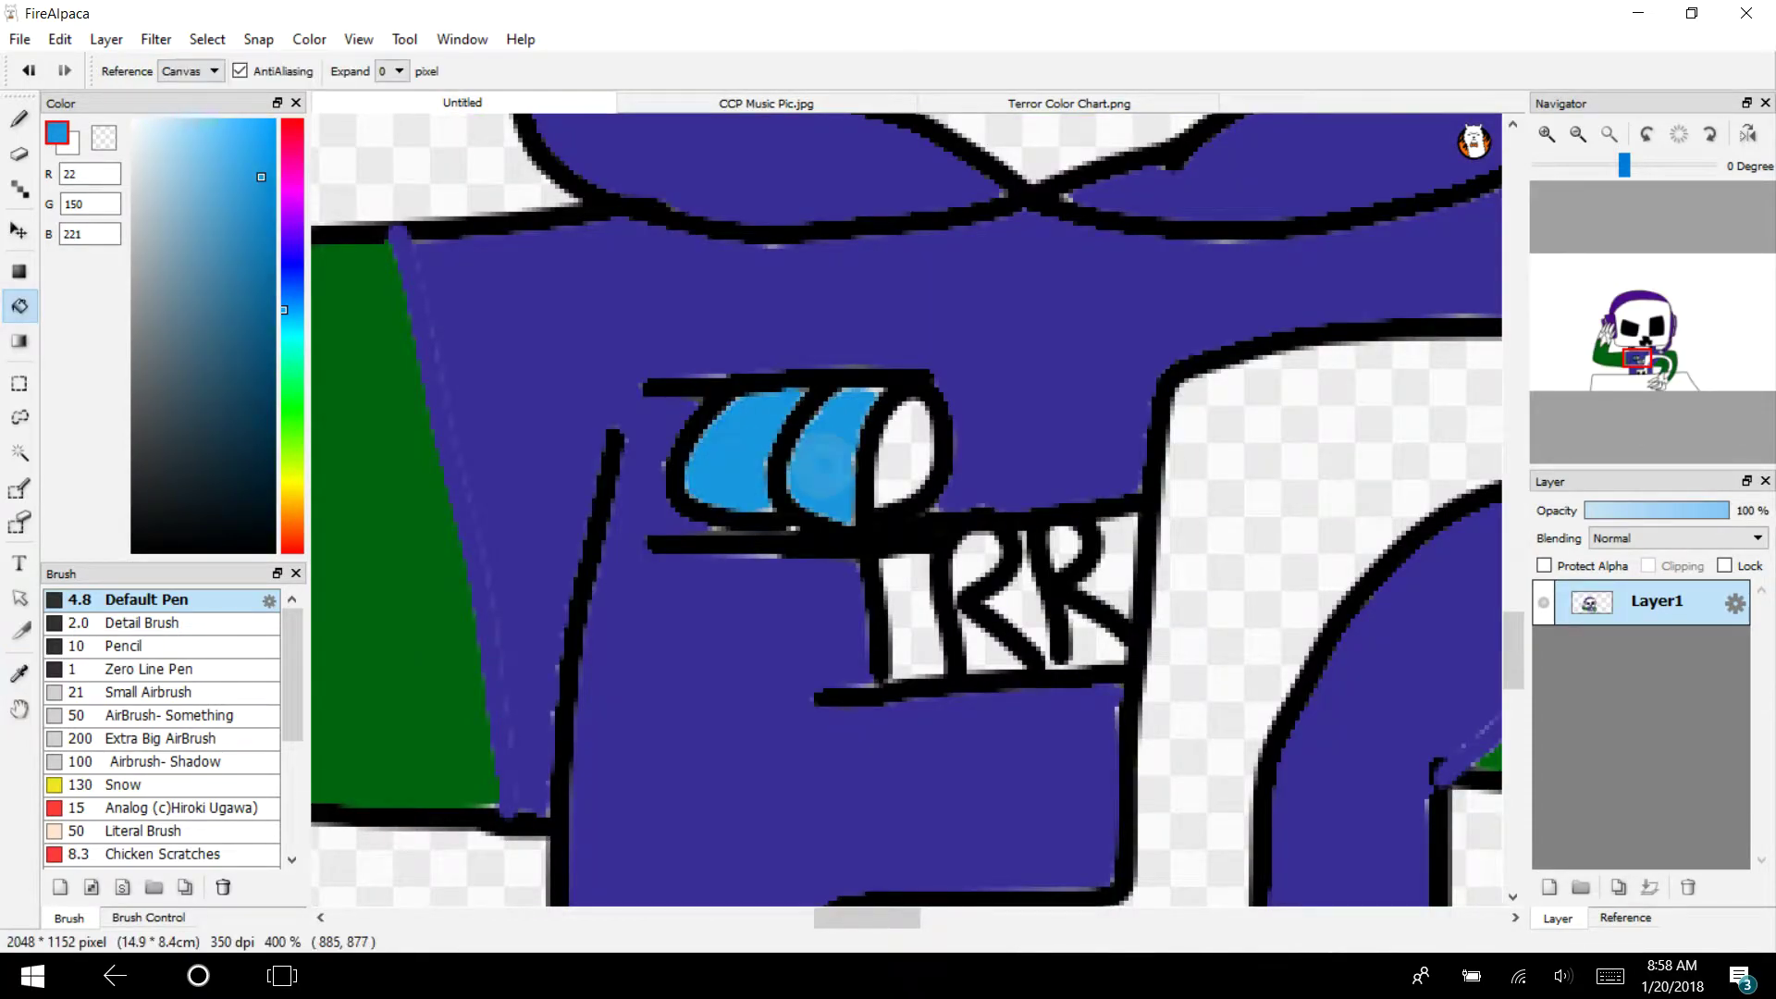
click(899, 455)
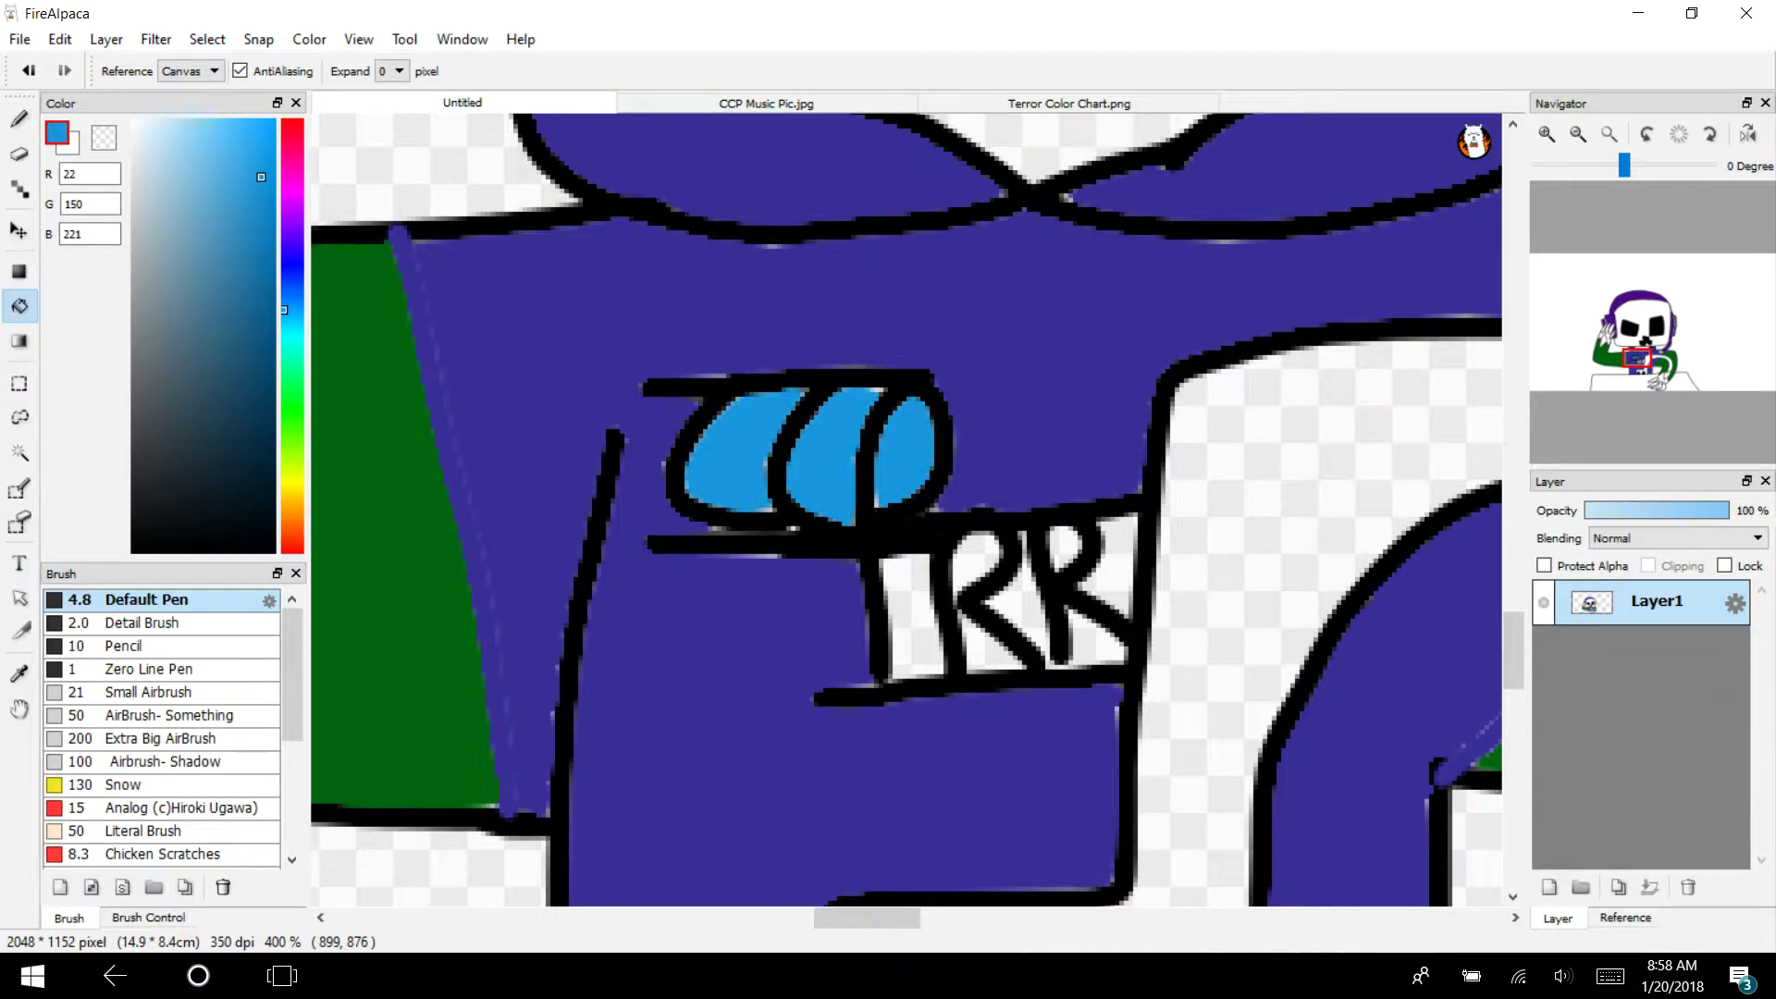
Fill the lower row of chest lettering, including the spaces around both Rs, with red (221, 23, 23)
click(292, 119)
click(907, 621)
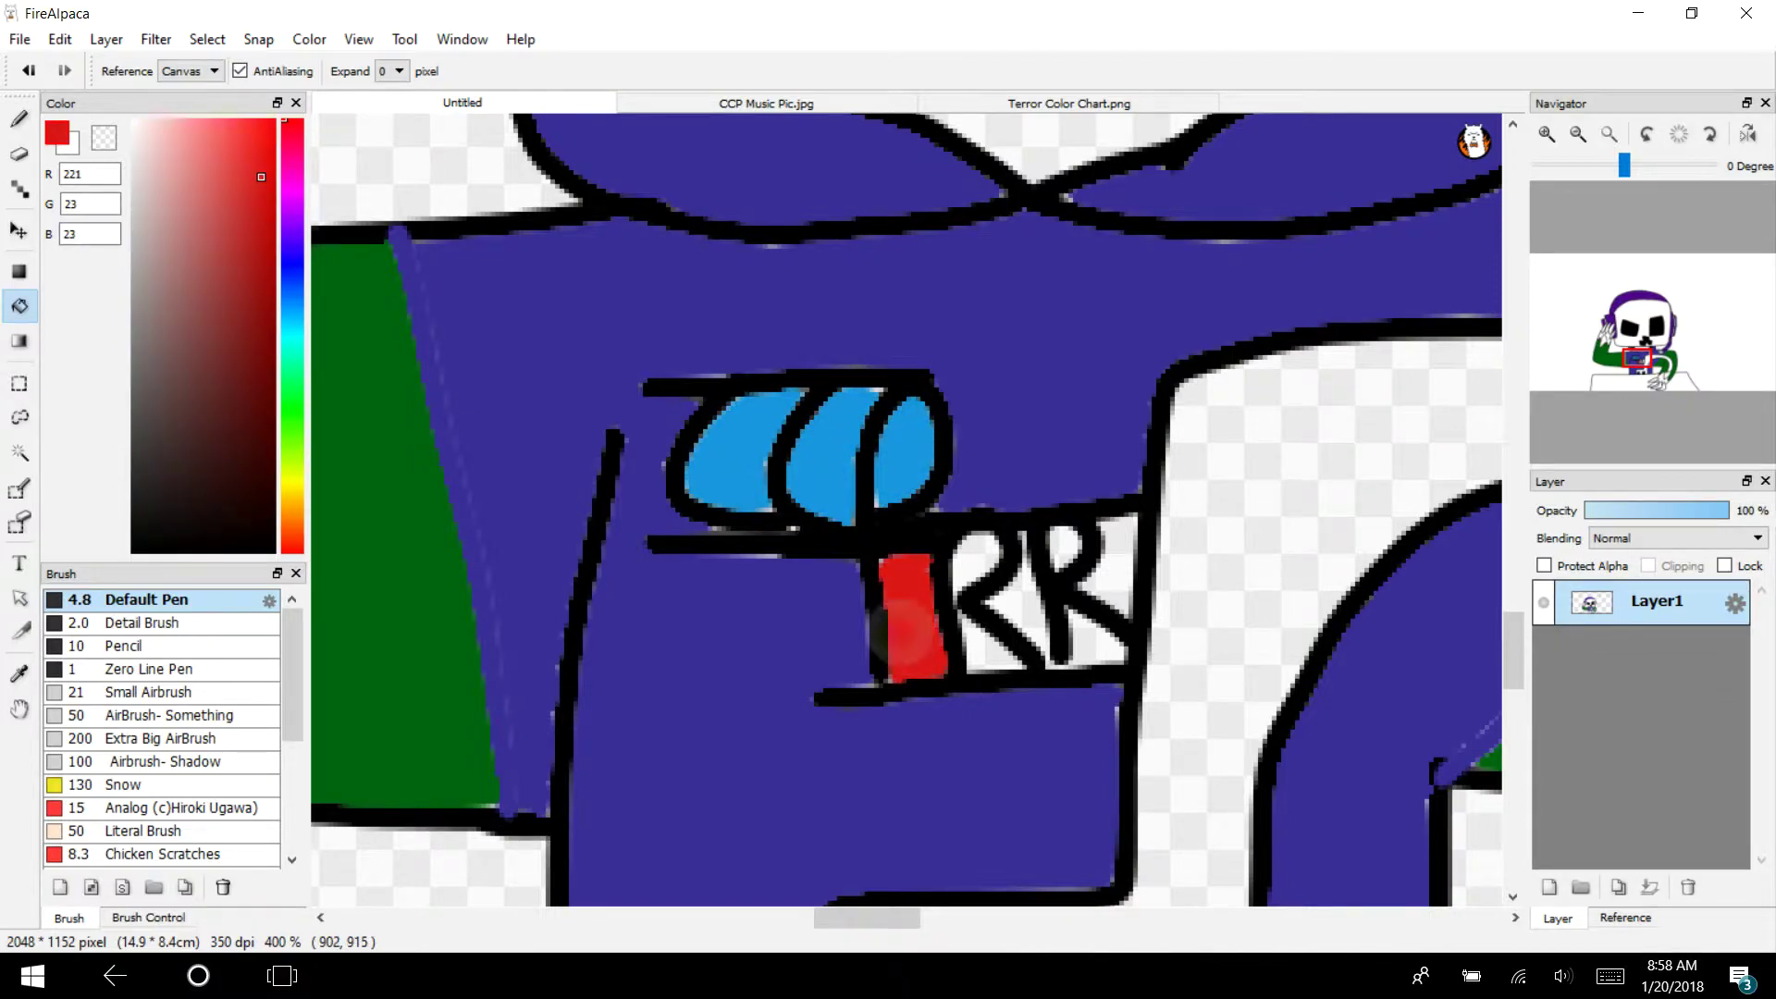
click(958, 561)
click(985, 643)
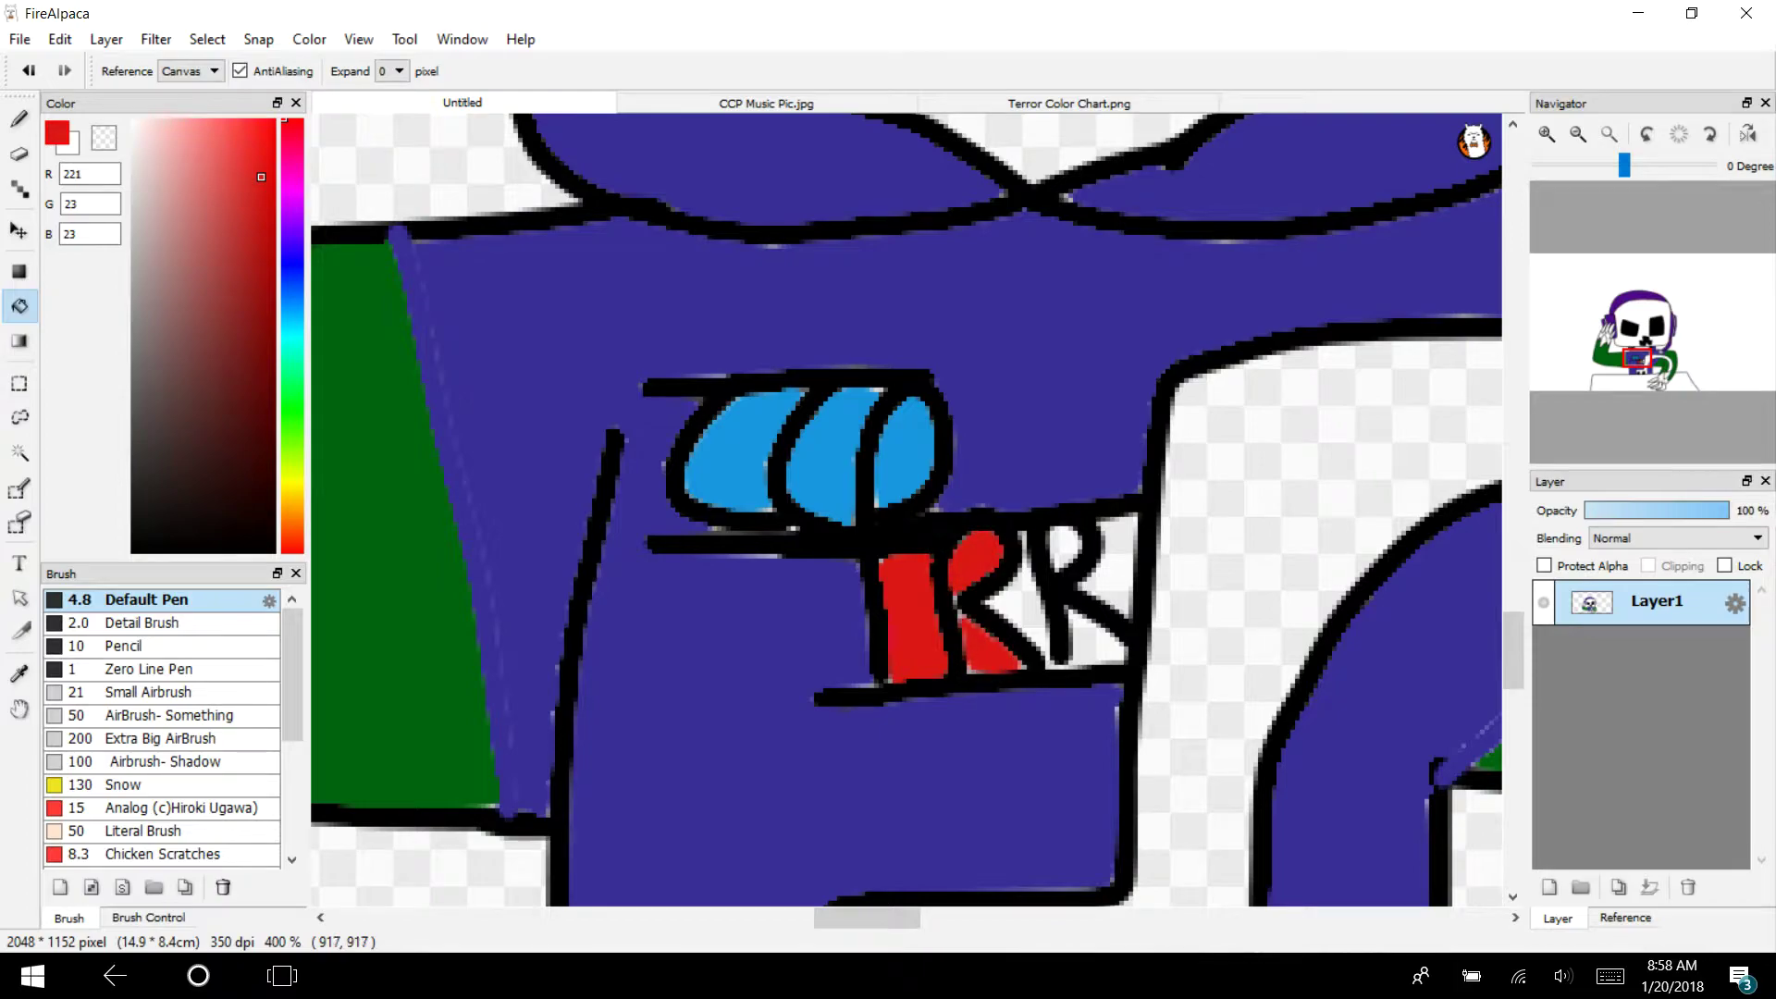
click(1006, 598)
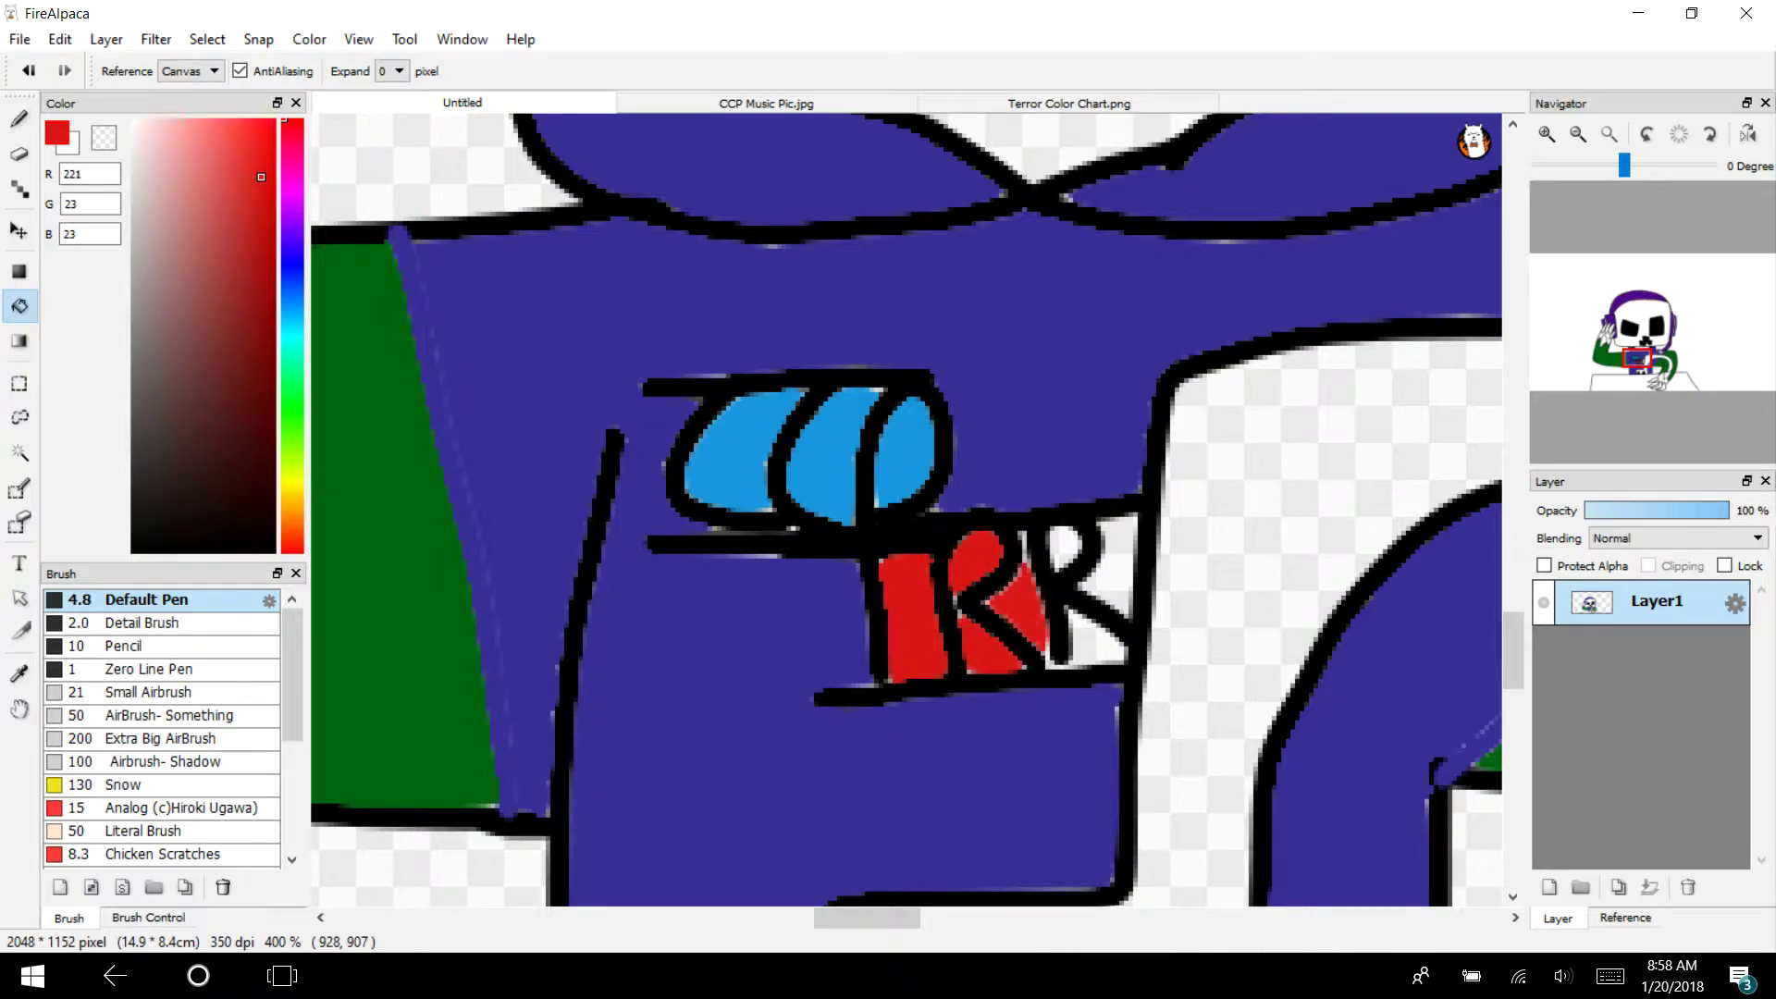
click(1080, 625)
click(1065, 545)
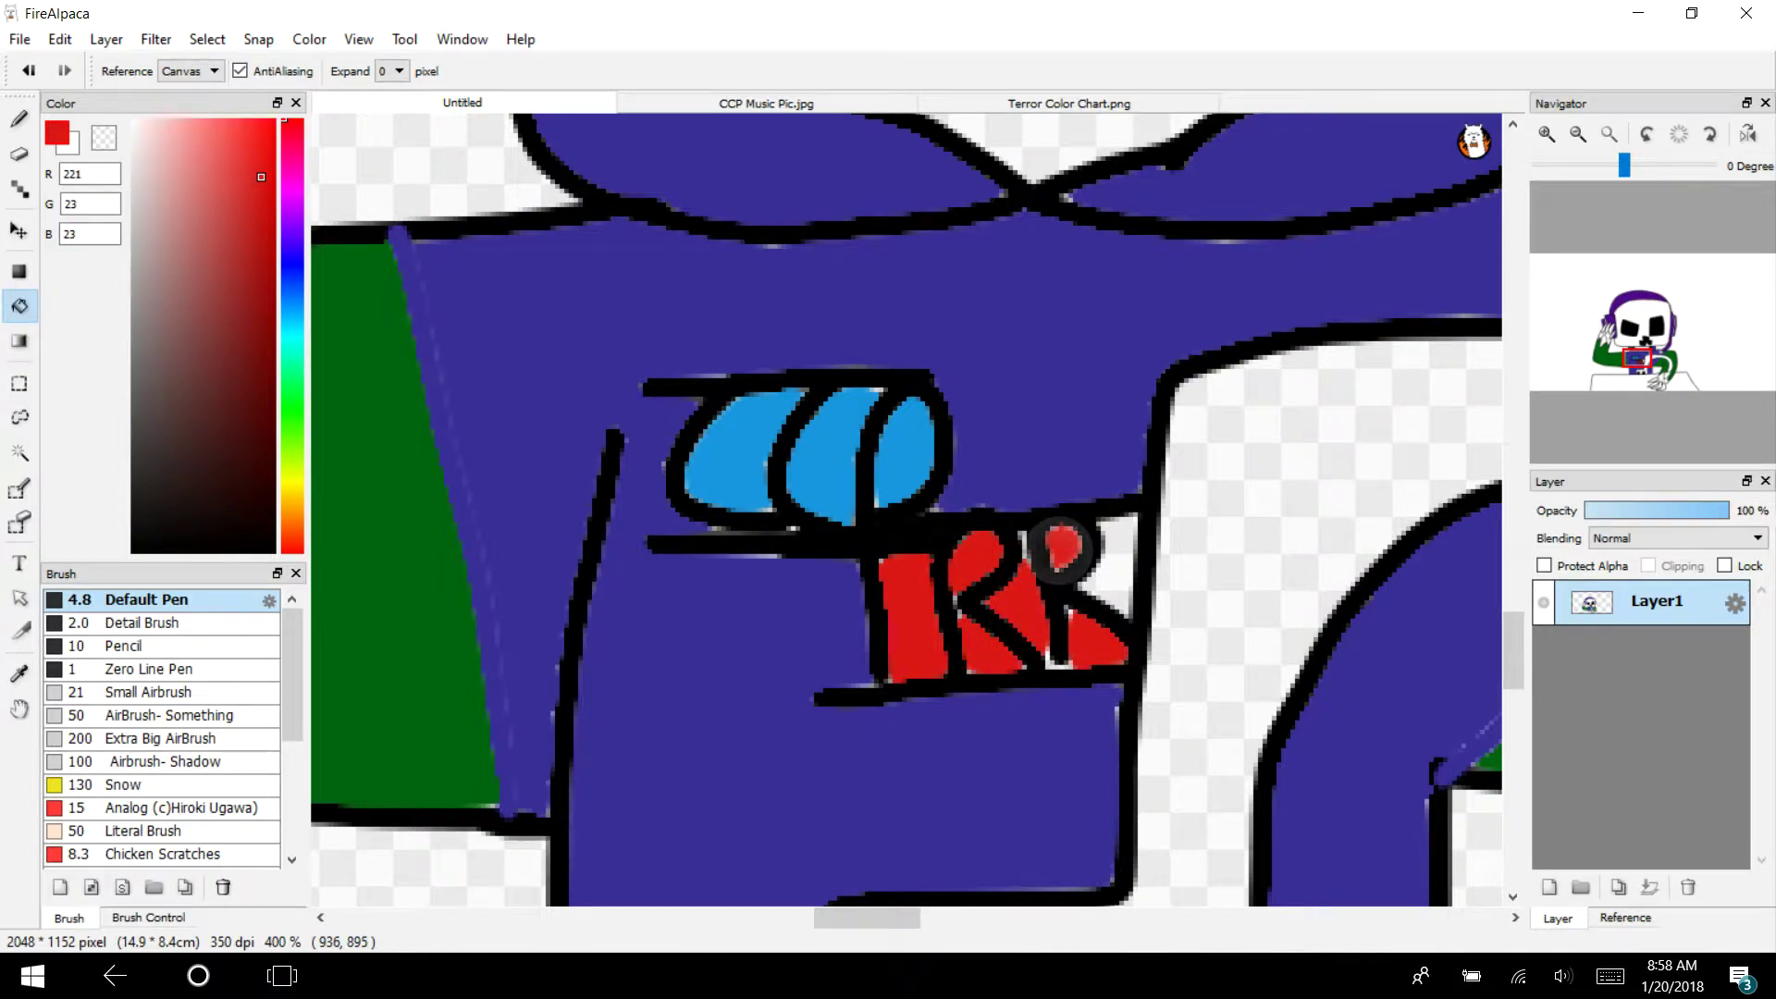
click(1101, 588)
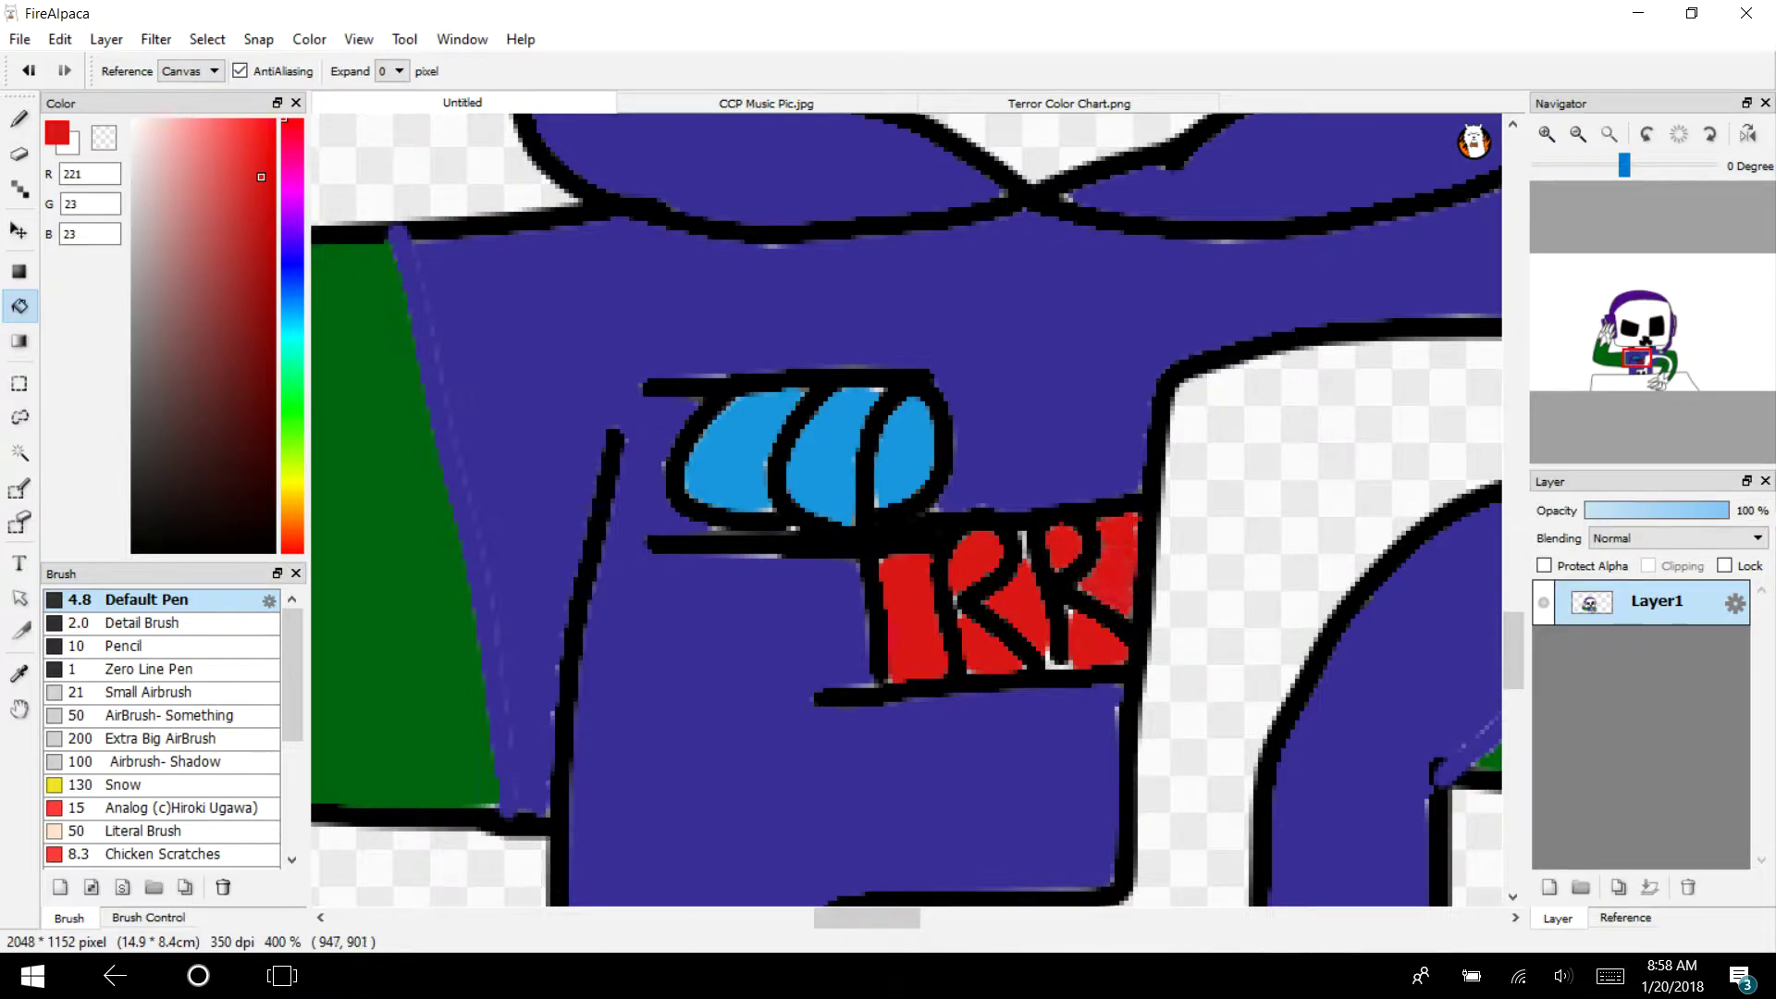
Paint the white gaps around the R letters red with the Detail Brush, and redraw their black outlines with the Default Pen
key(b)
click(1546, 134)
click(1547, 134)
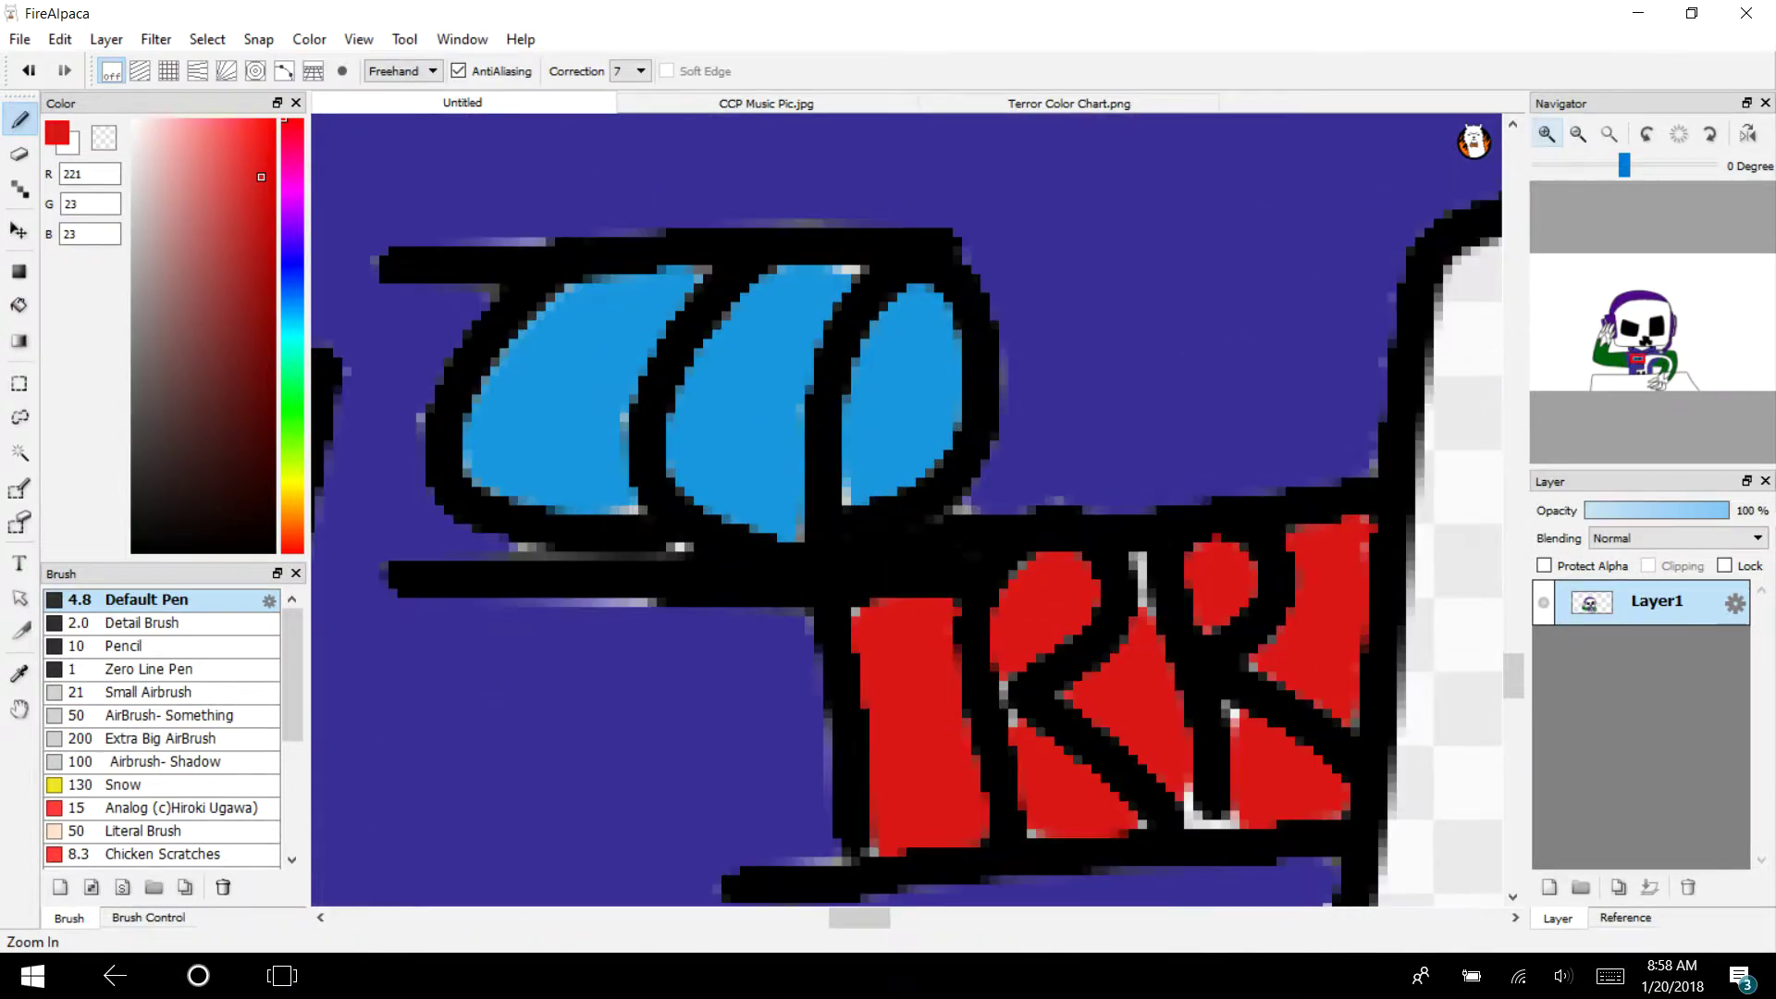
click(169, 623)
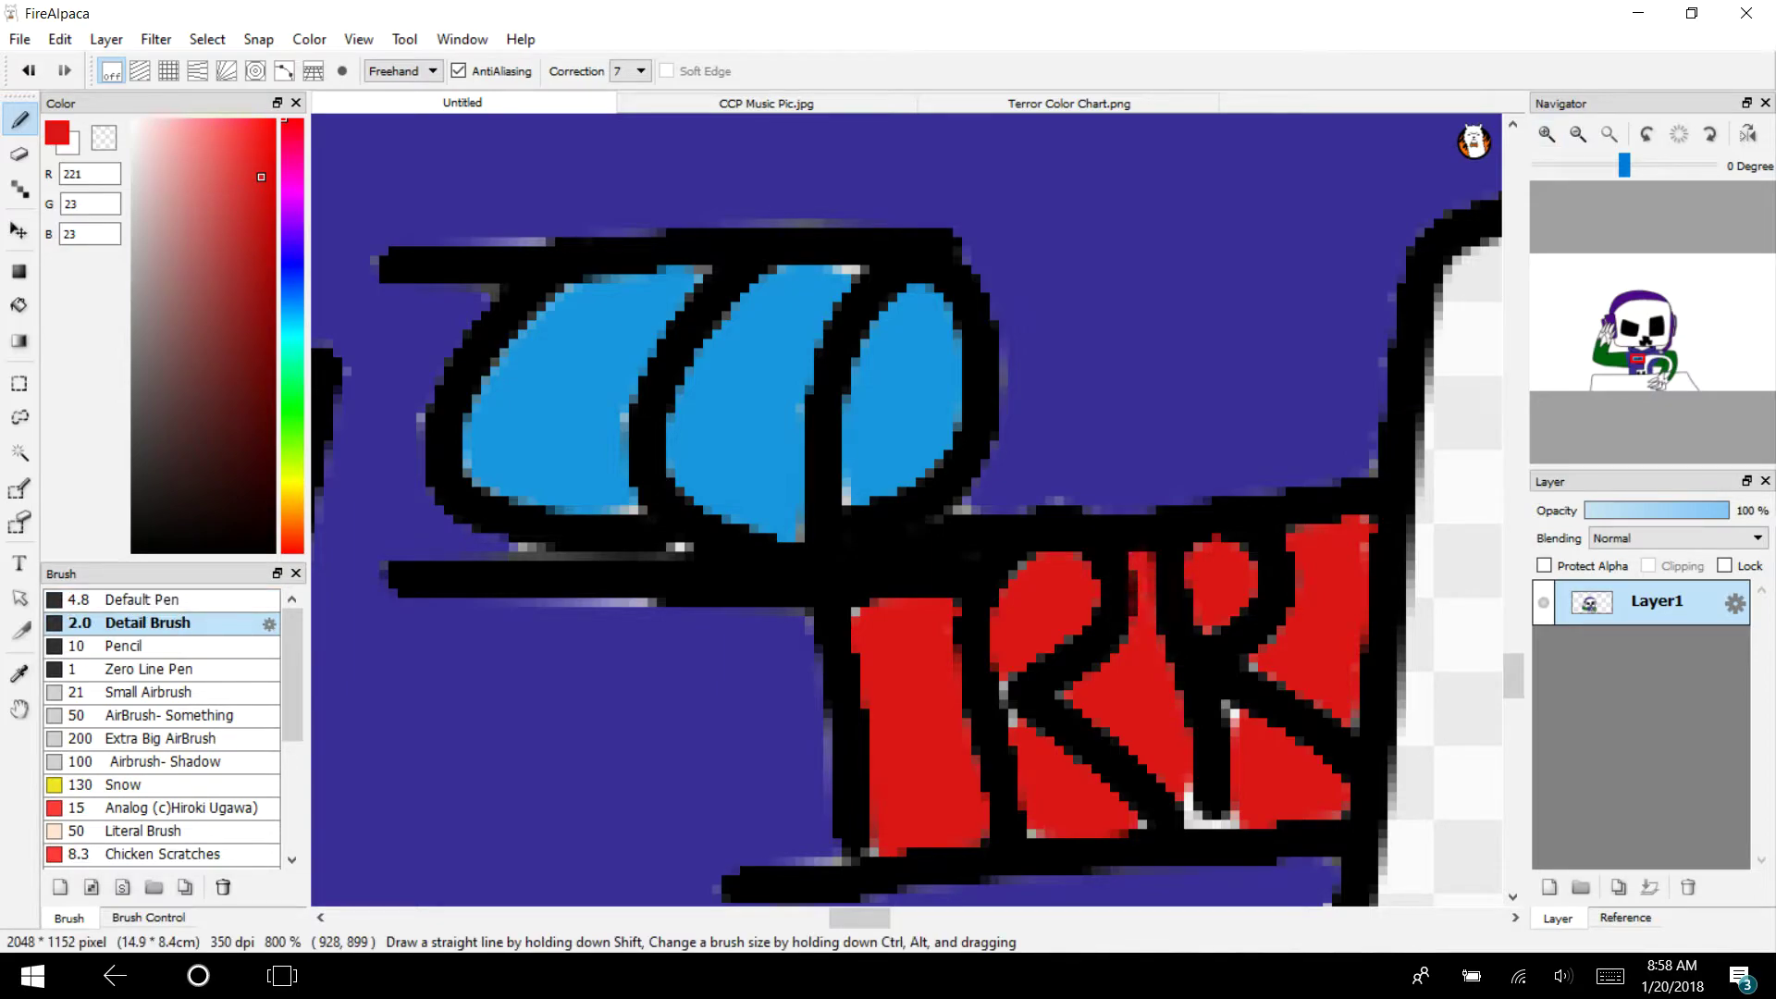
mouse_move(1180, 786)
mouse_down()
mouse_move(1189, 818)
mouse_move(1230, 828)
mouse_up()
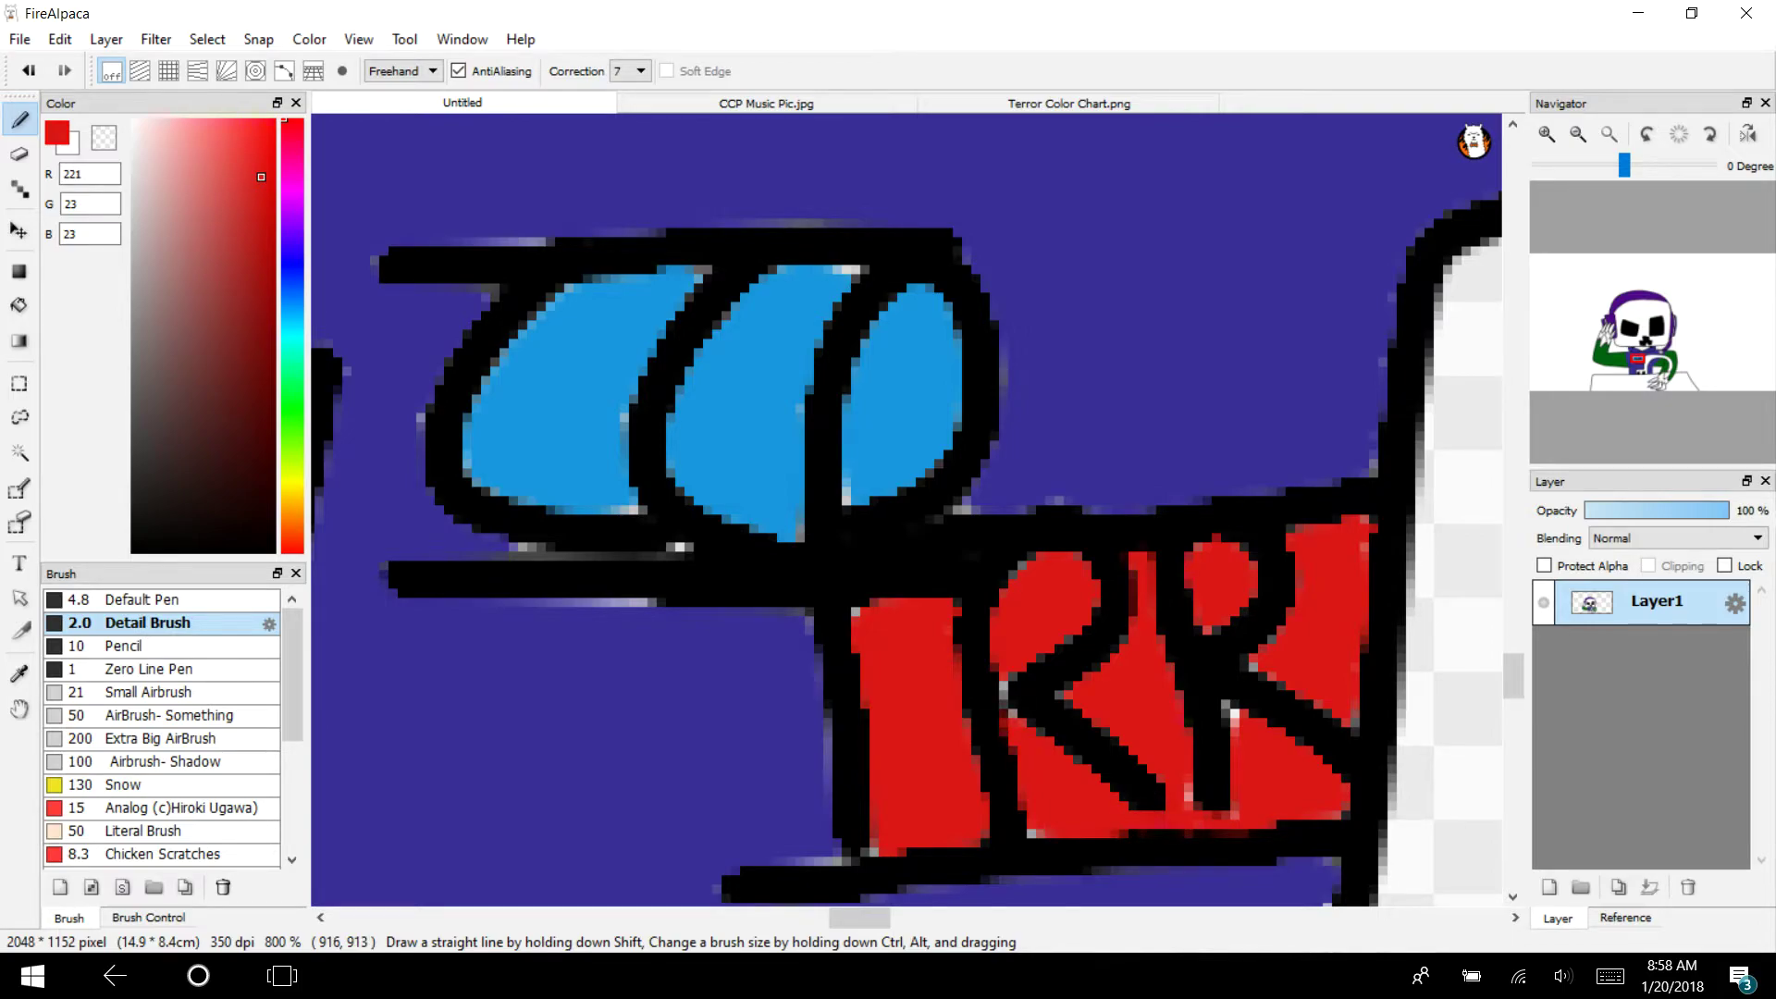
drag(163, 505, 131, 552)
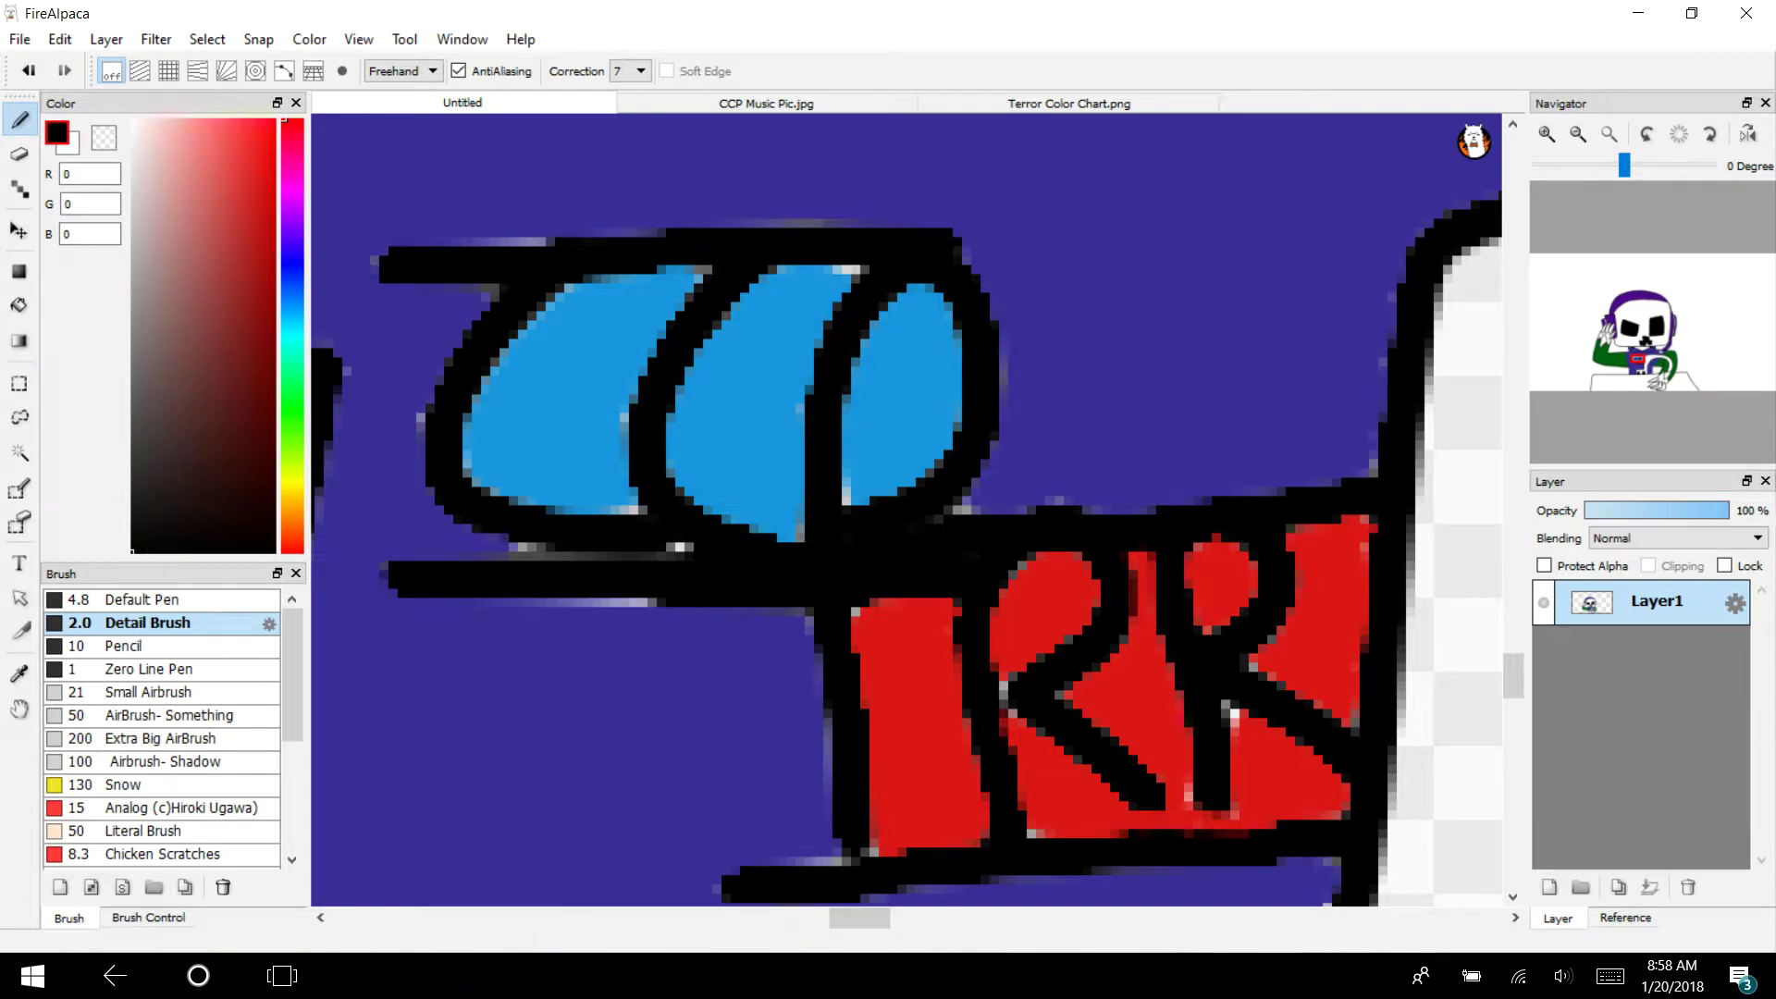
click(146, 599)
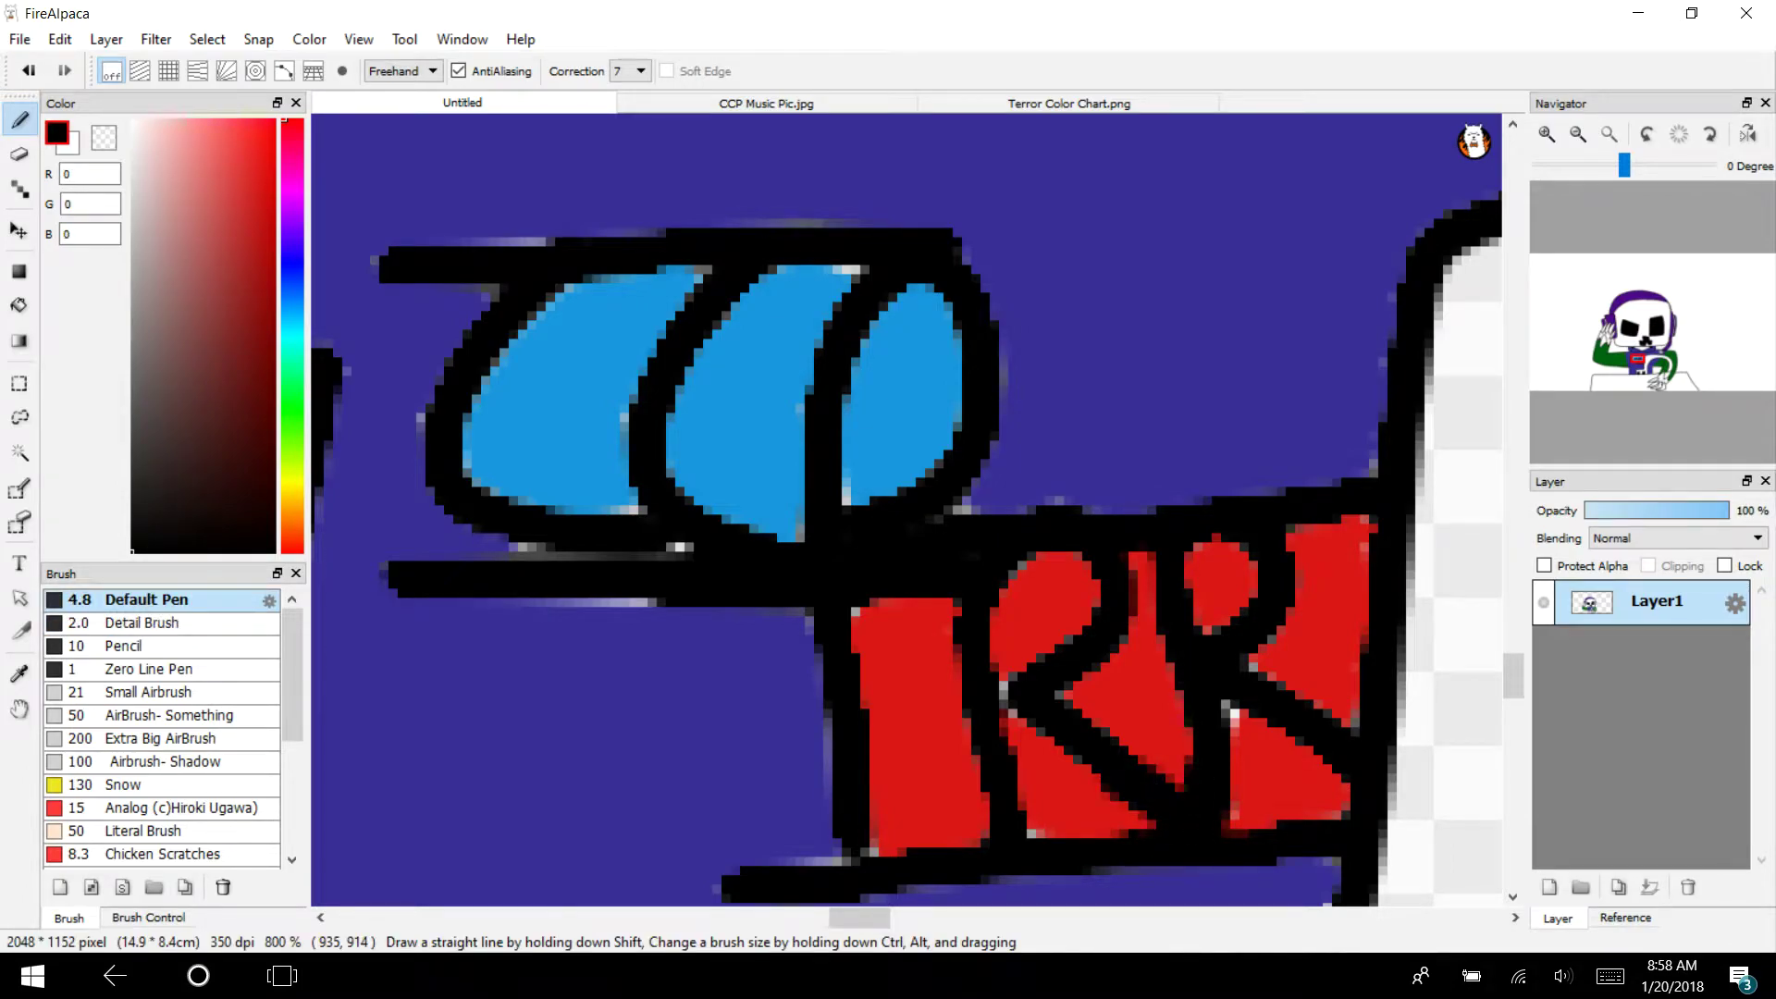
Set the color to pure red (255, 0, 0) and fill the creeper emblem with its curved band on the hoodie's chest
click(1577, 134)
click(1578, 134)
click(1578, 134)
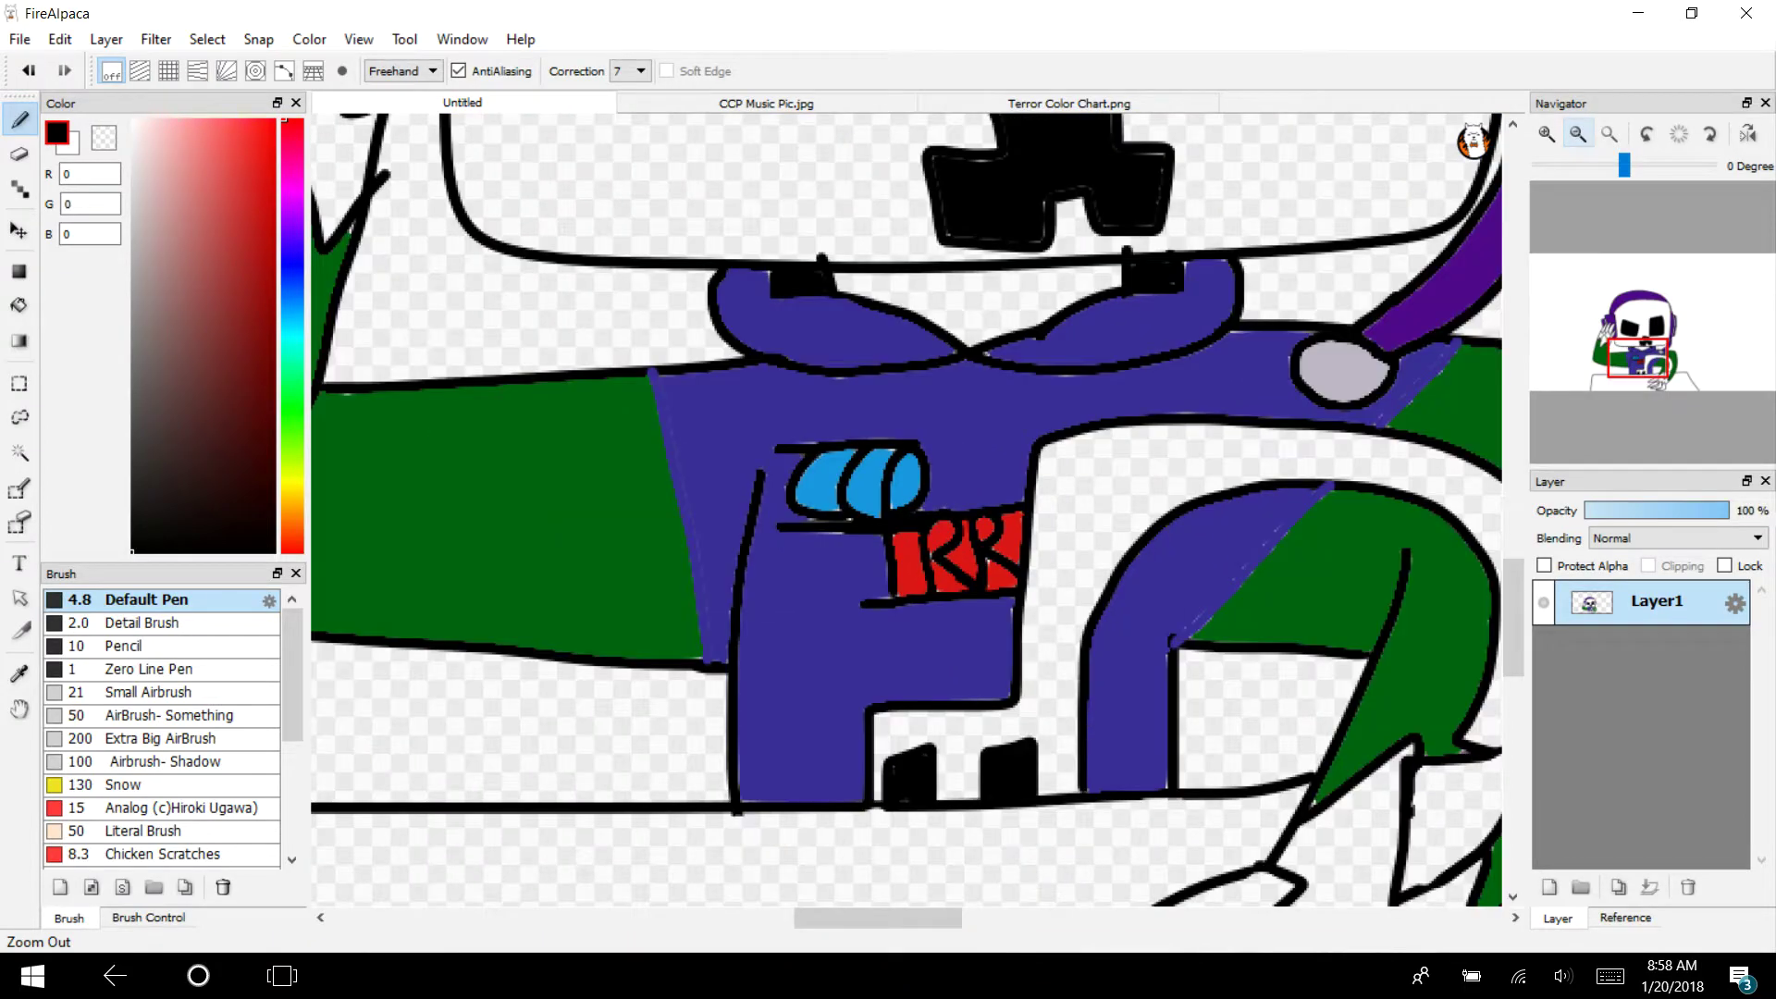
click(1578, 134)
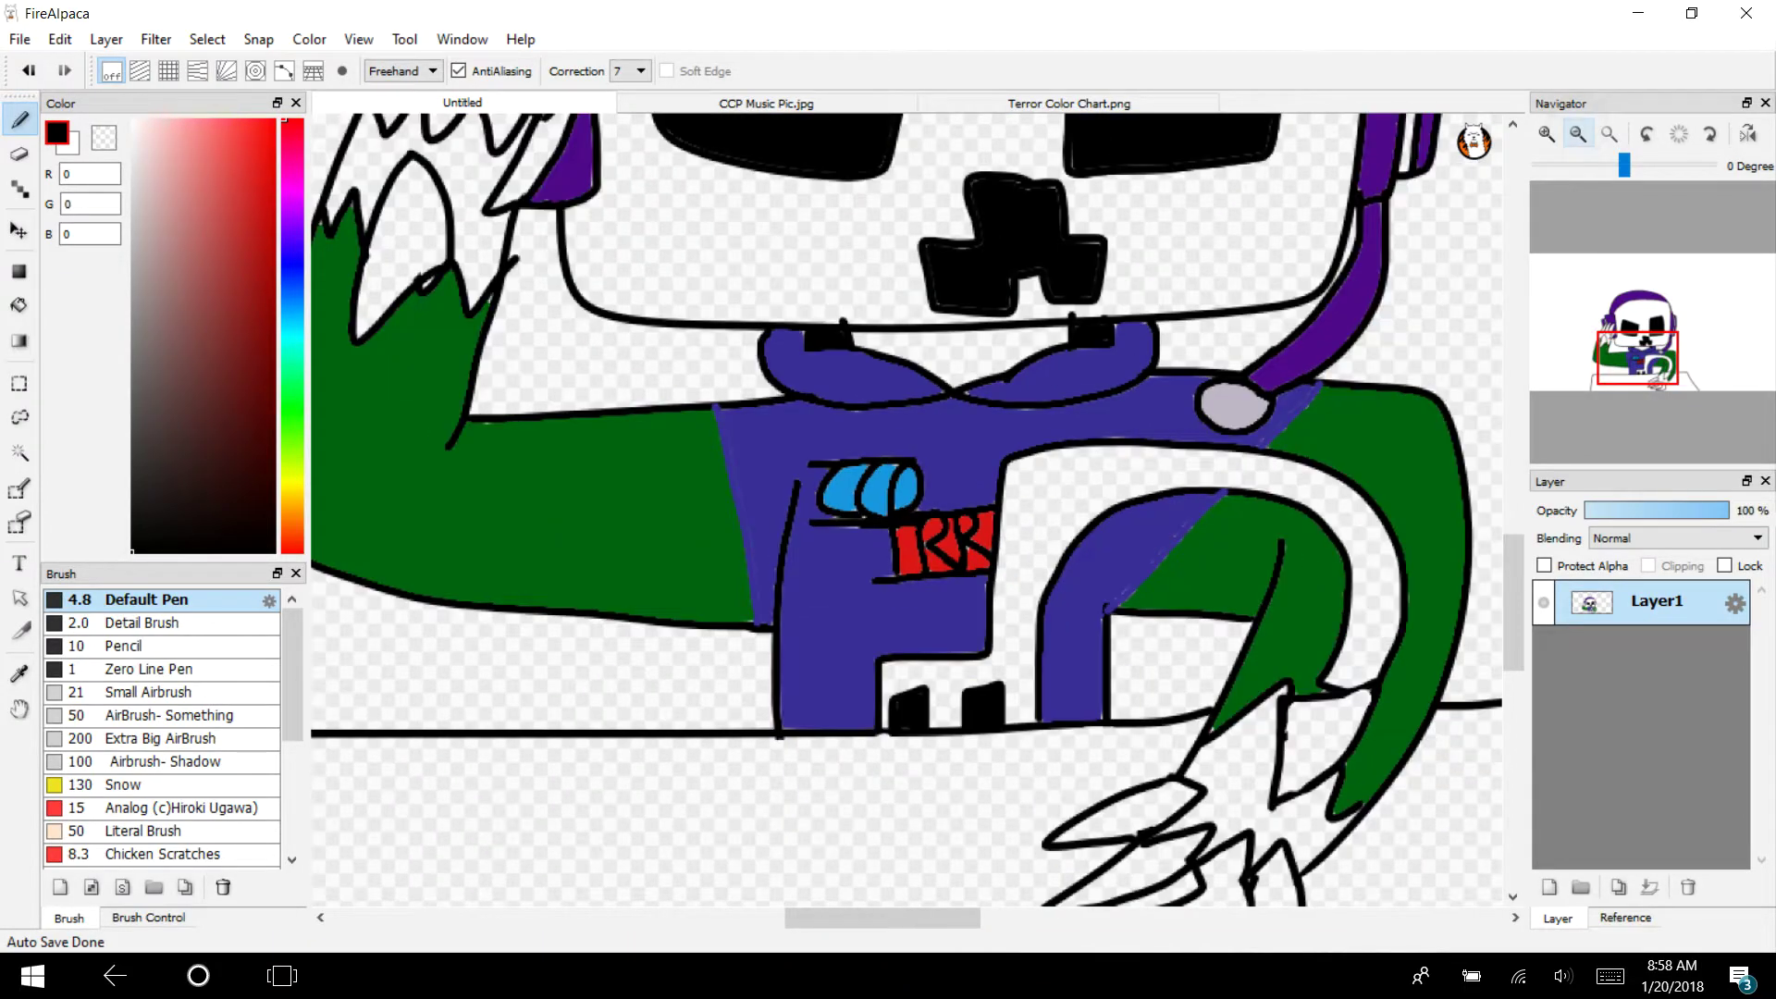
mouse_move(187, 206)
mouse_down()
mouse_move(211, 151)
mouse_move(278, 119)
mouse_up()
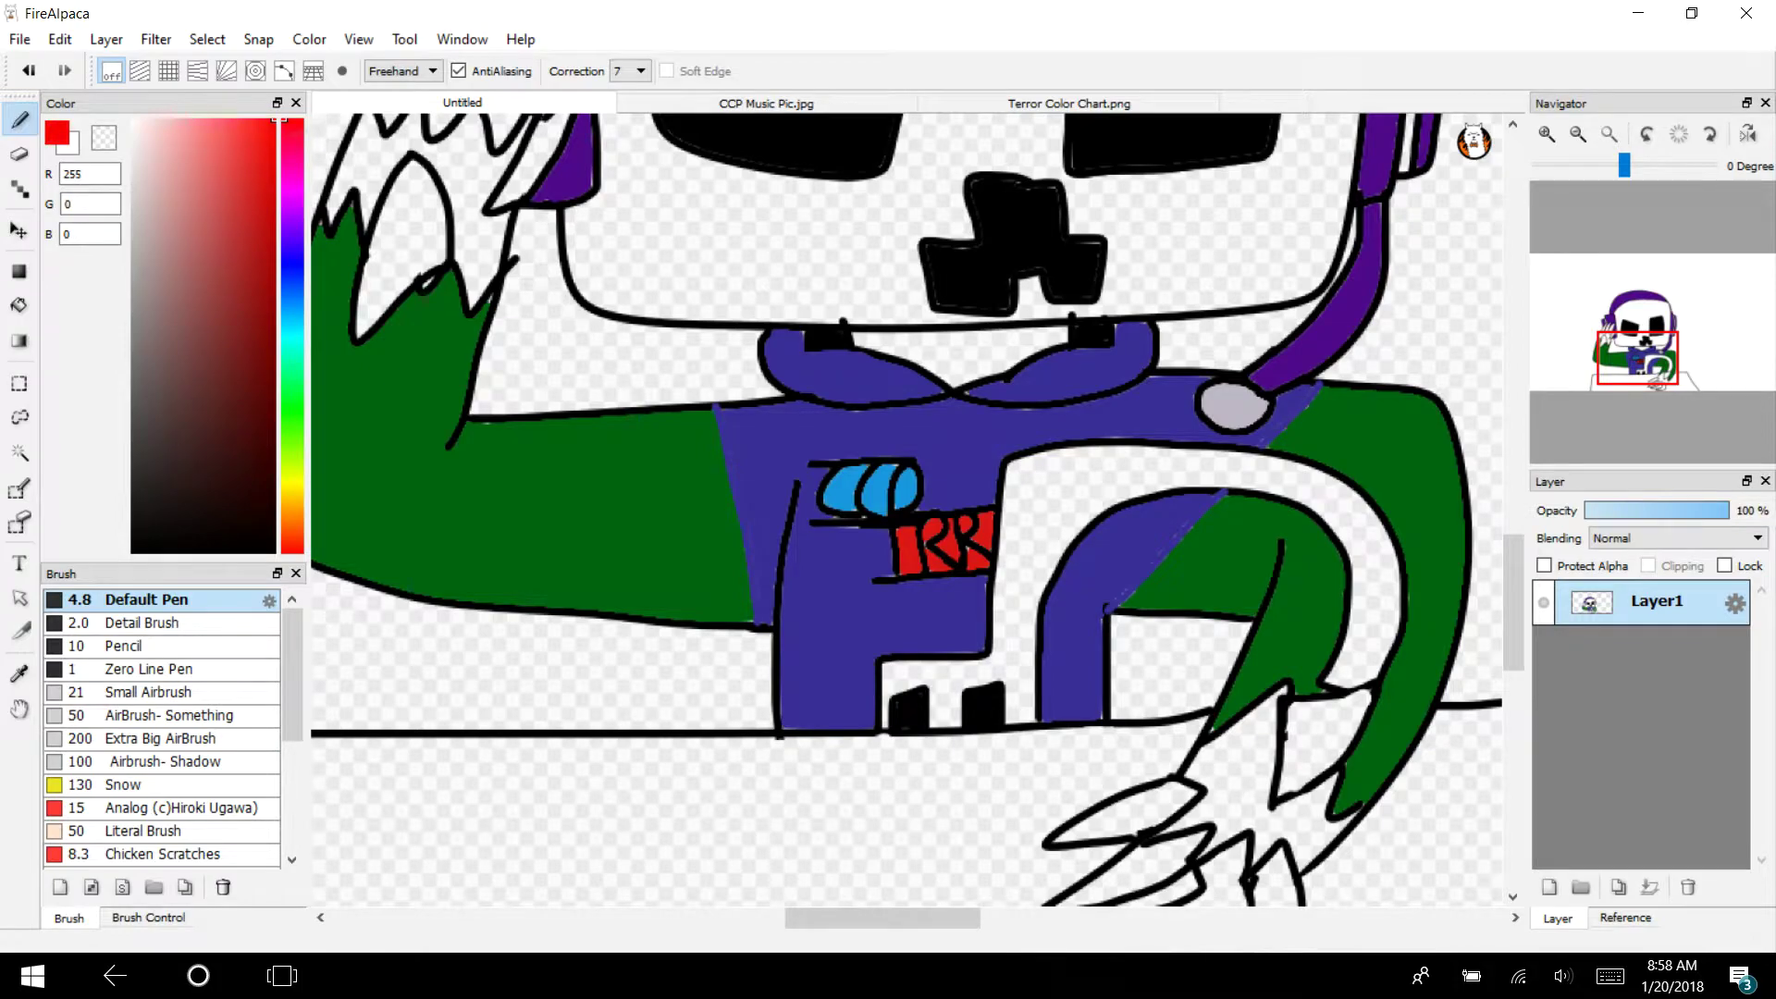
click(20, 305)
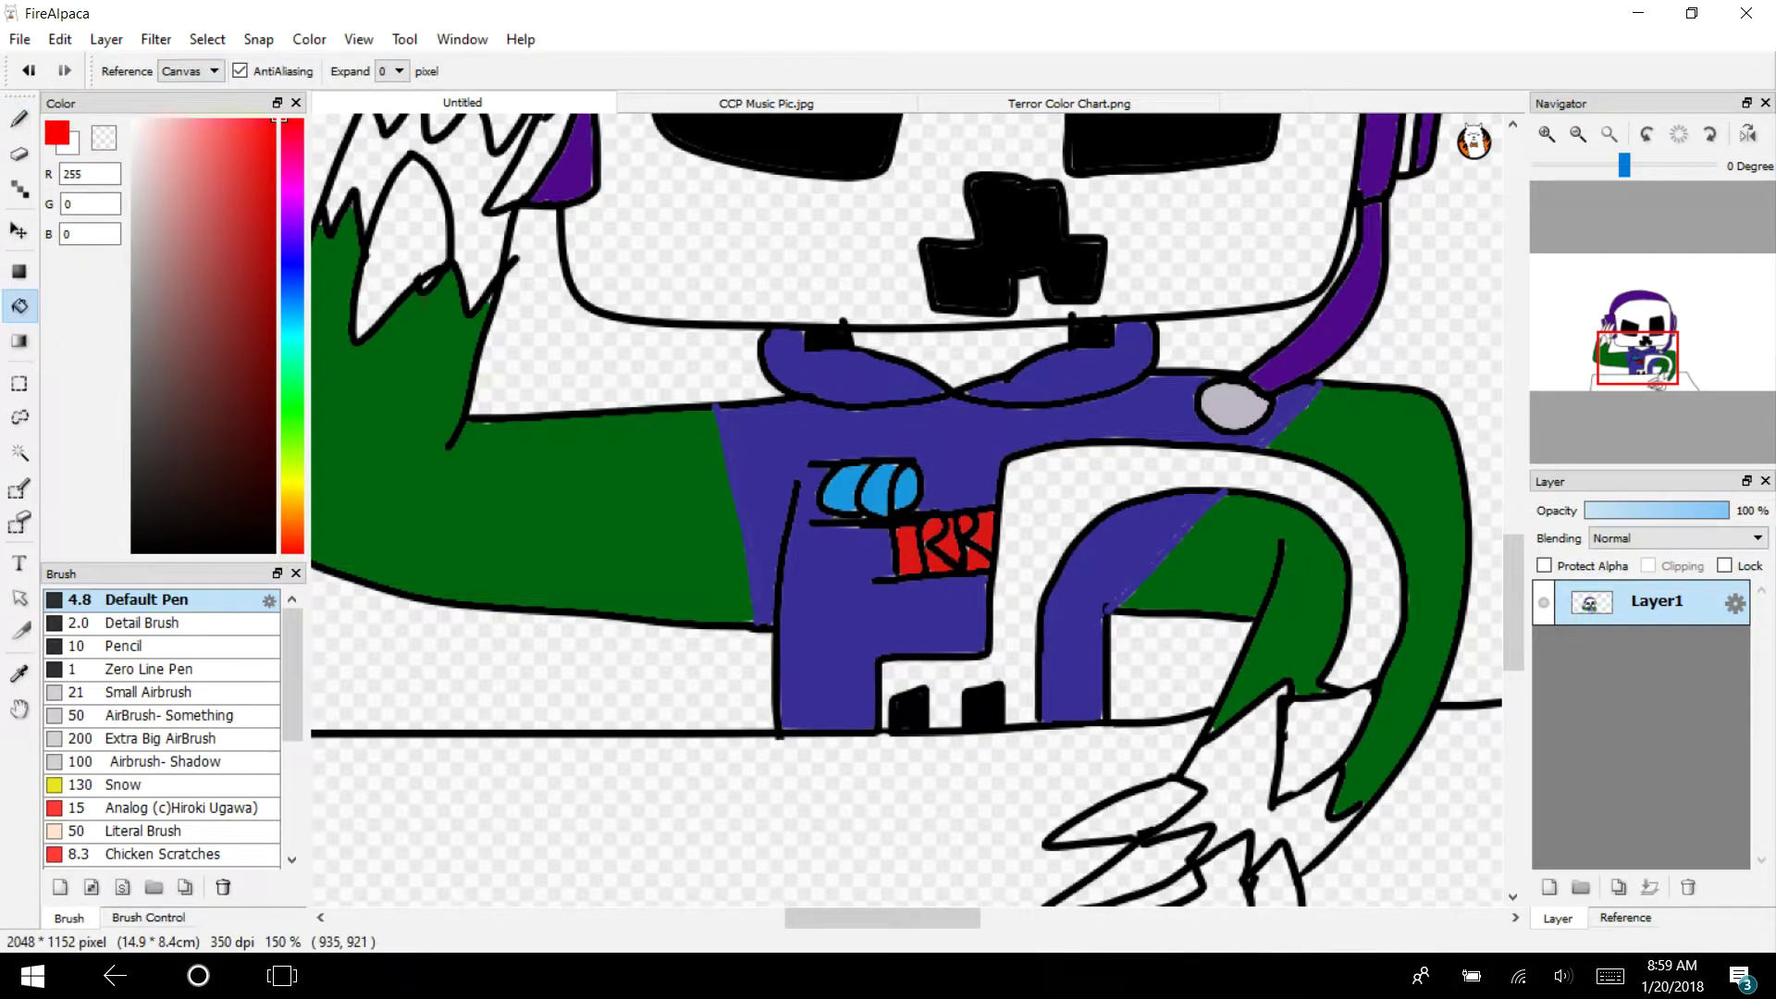
click(1026, 499)
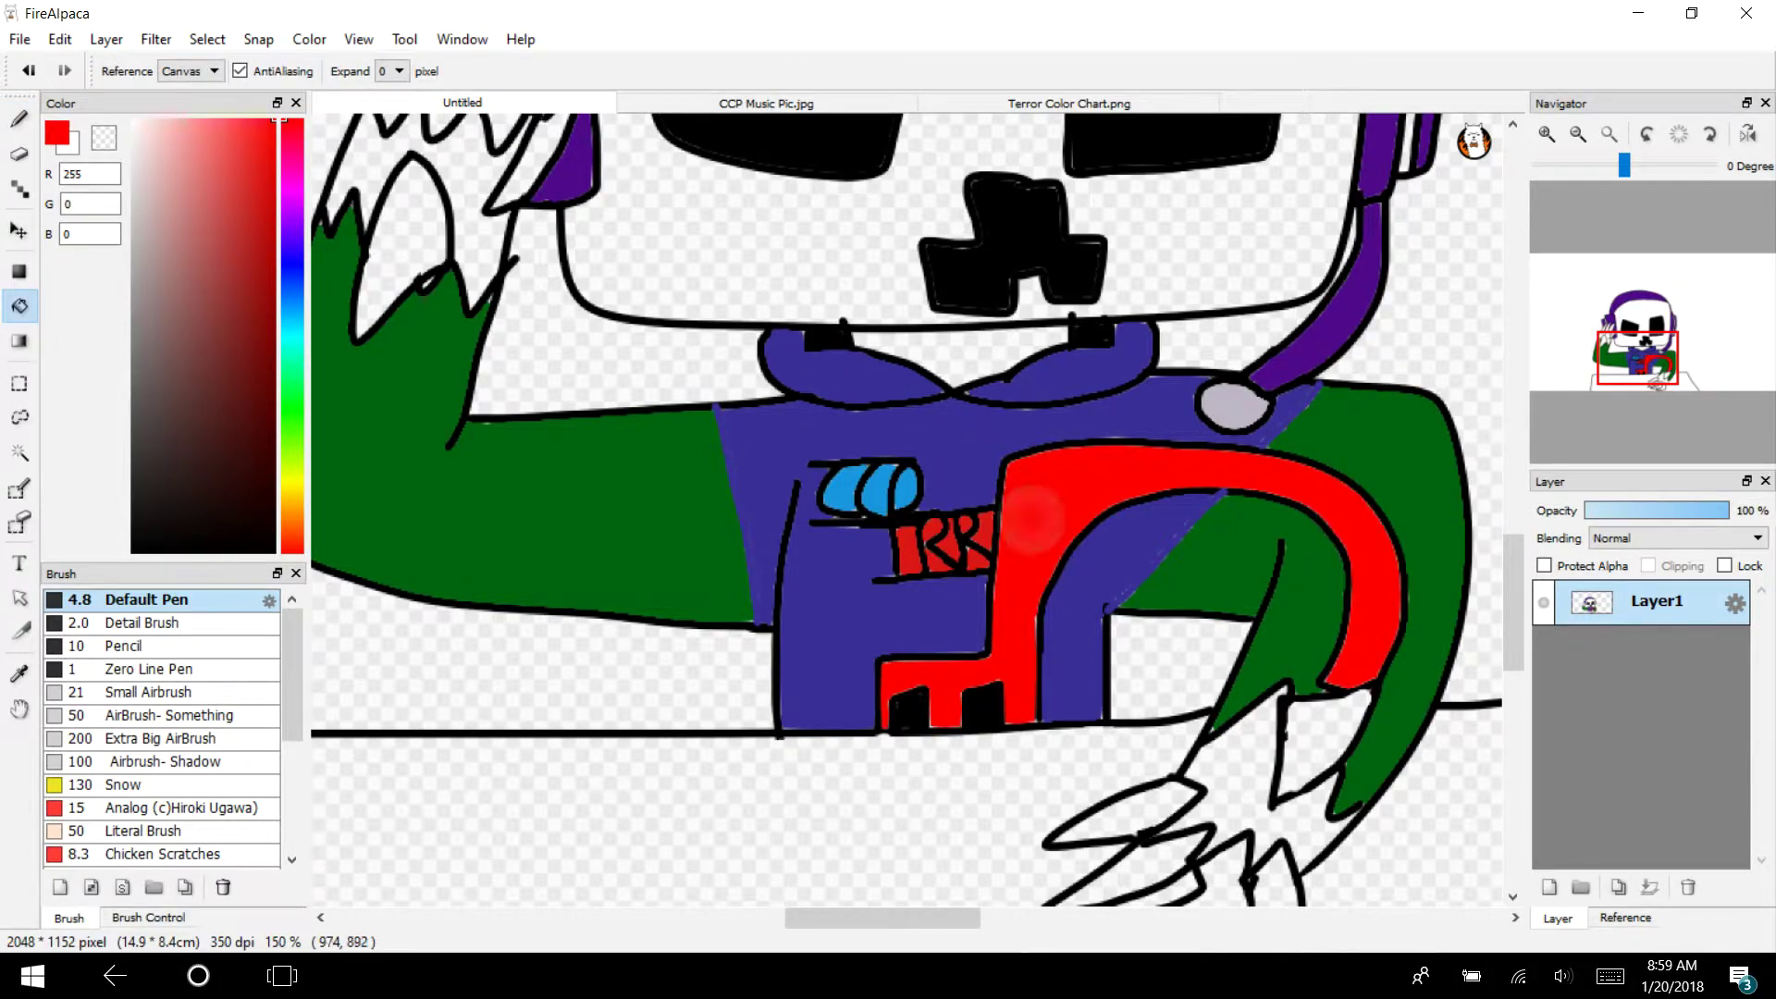
Fill the four claws of the raised hand and the pointed patch by its sleeve cuff with black (0, 0, 0)
drag(1654, 373, 1612, 330)
drag(231, 306, 132, 551)
click(763, 504)
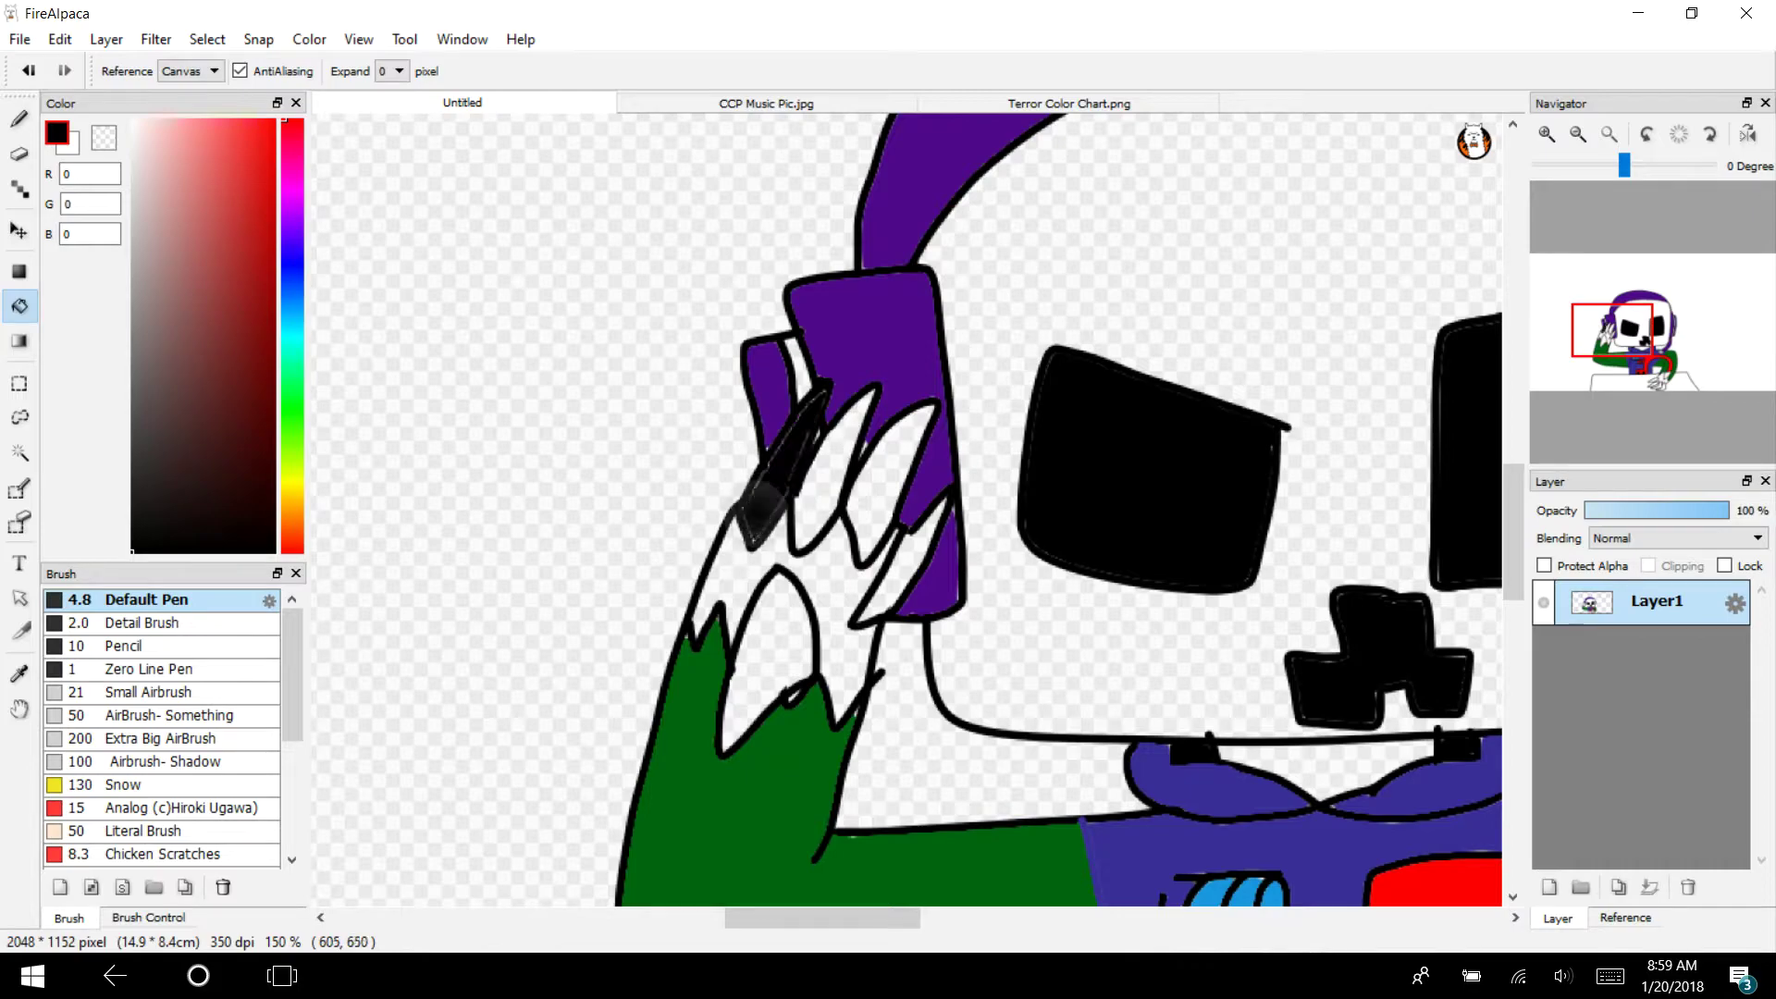
click(811, 505)
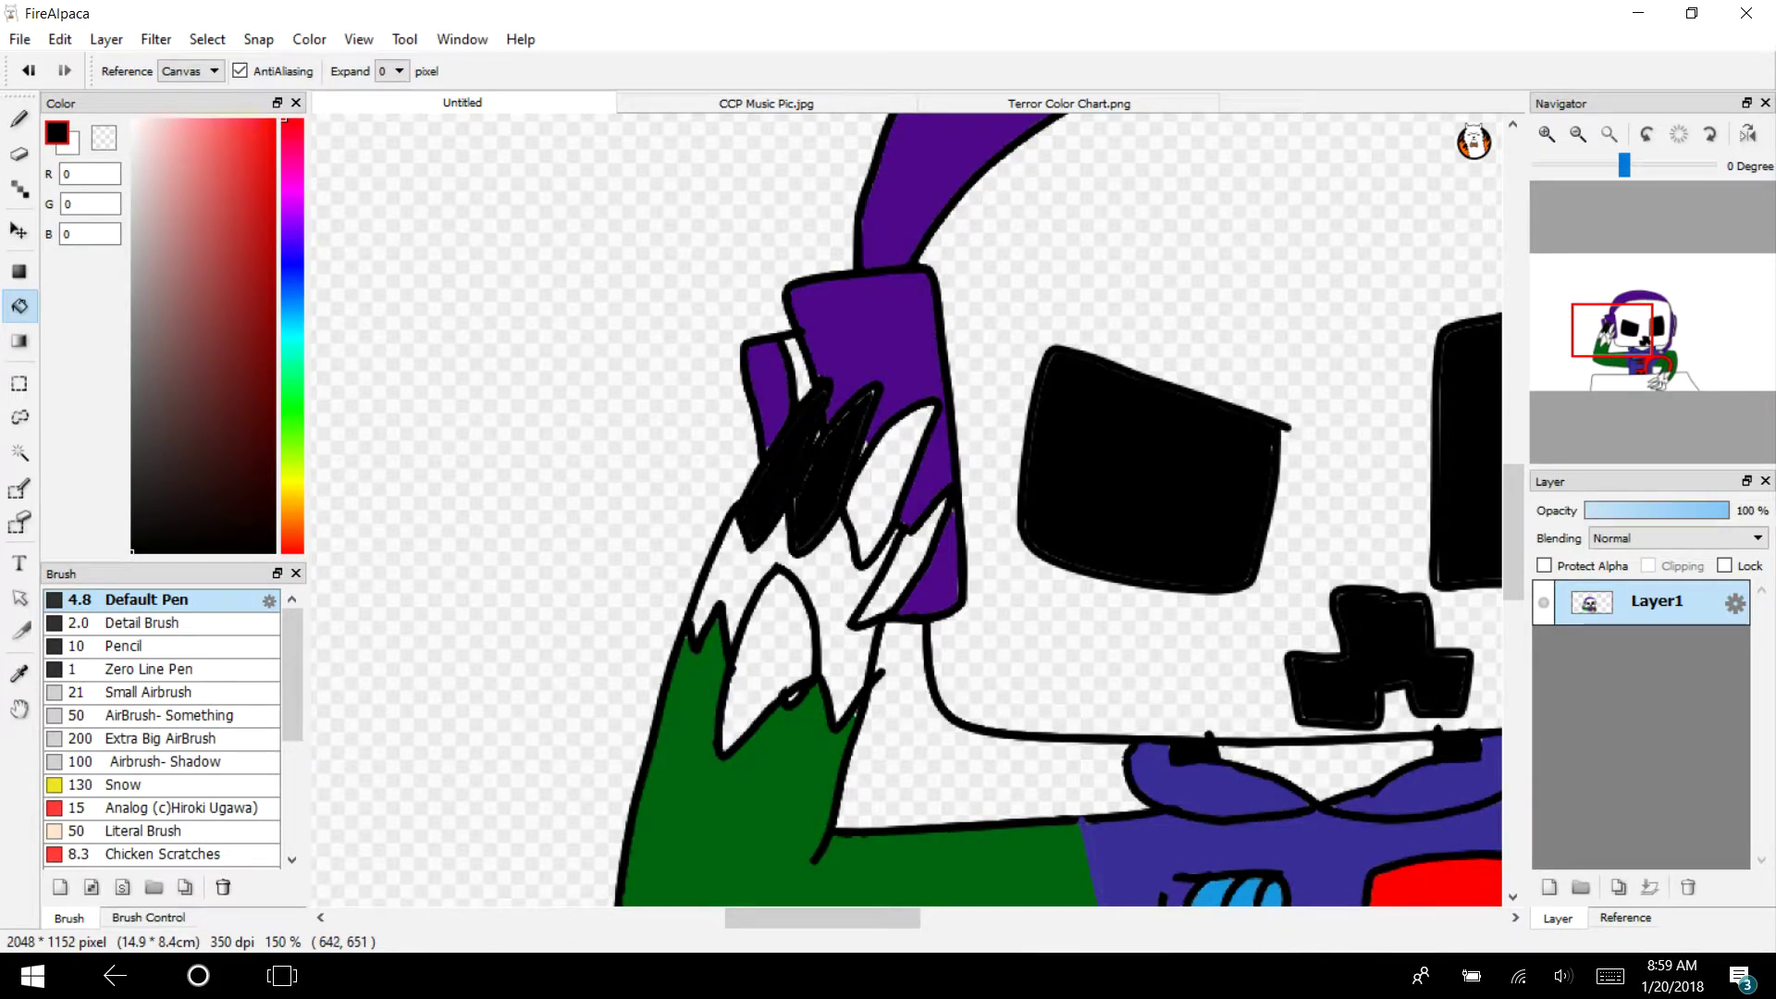
click(873, 471)
click(879, 544)
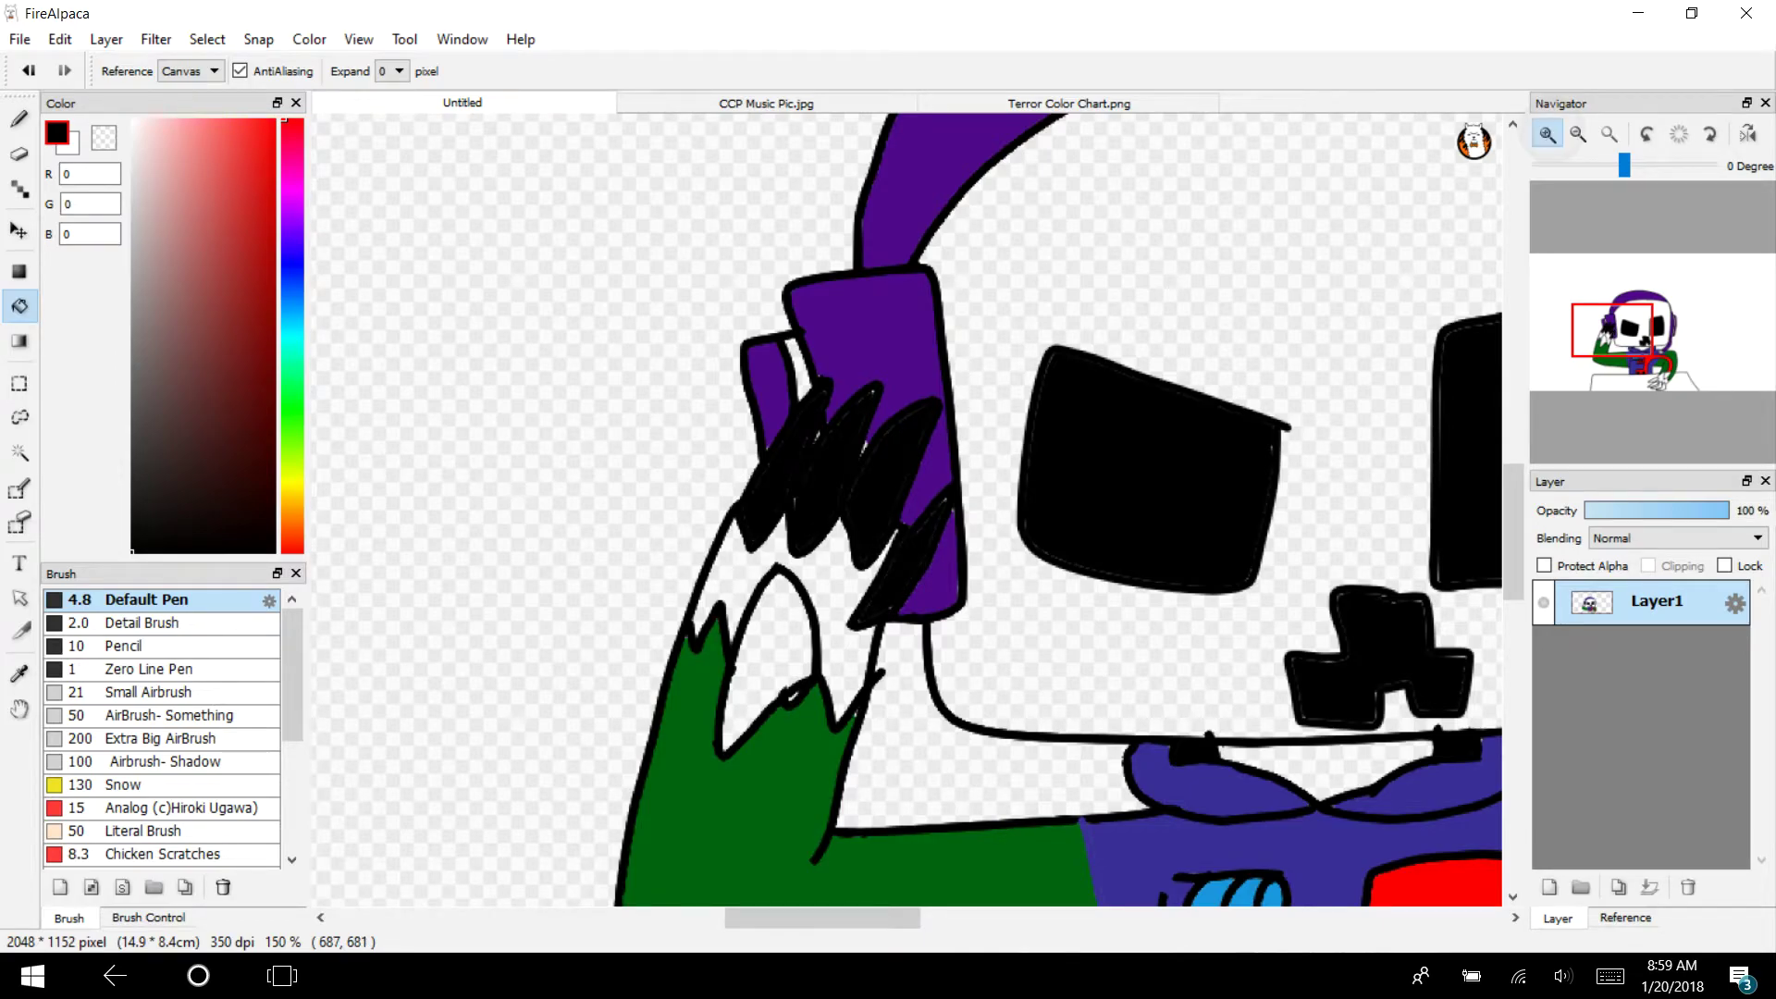
click(1546, 134)
click(635, 753)
Fill the patch by the sleeve cuff and the four claws of the hand resting on the table with black
drag(1647, 342, 1656, 379)
click(1156, 379)
click(1157, 379)
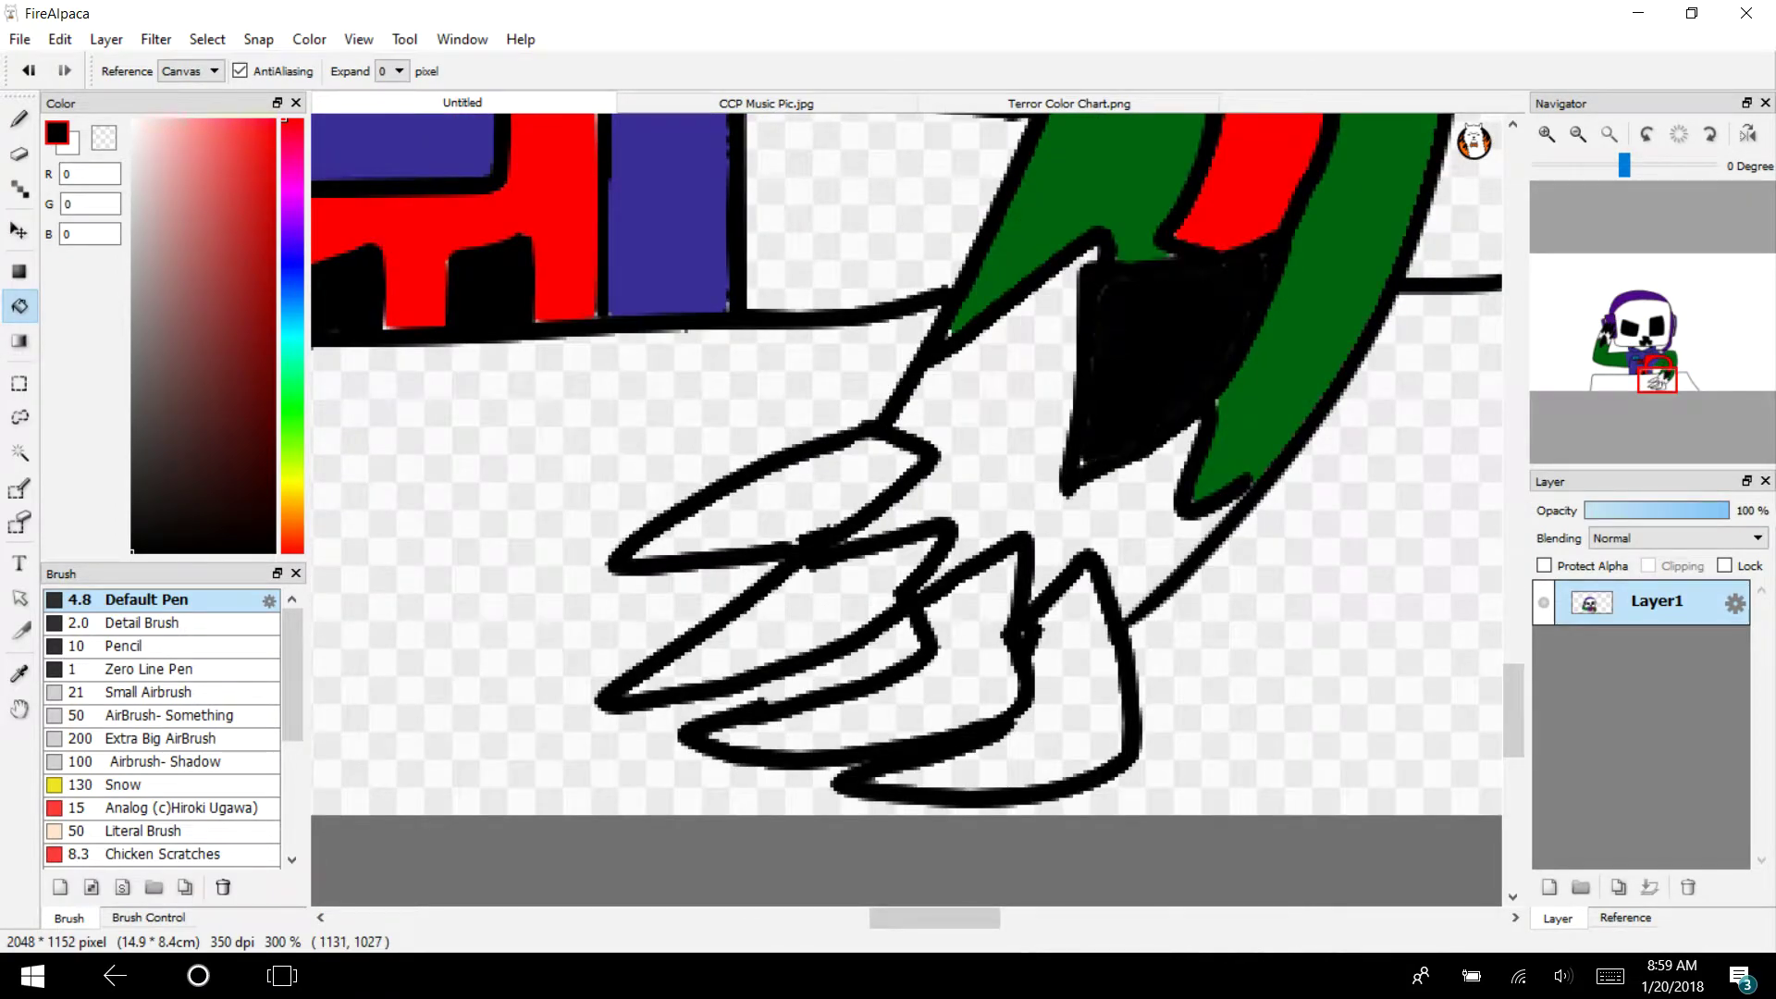
click(957, 684)
click(1068, 703)
click(790, 638)
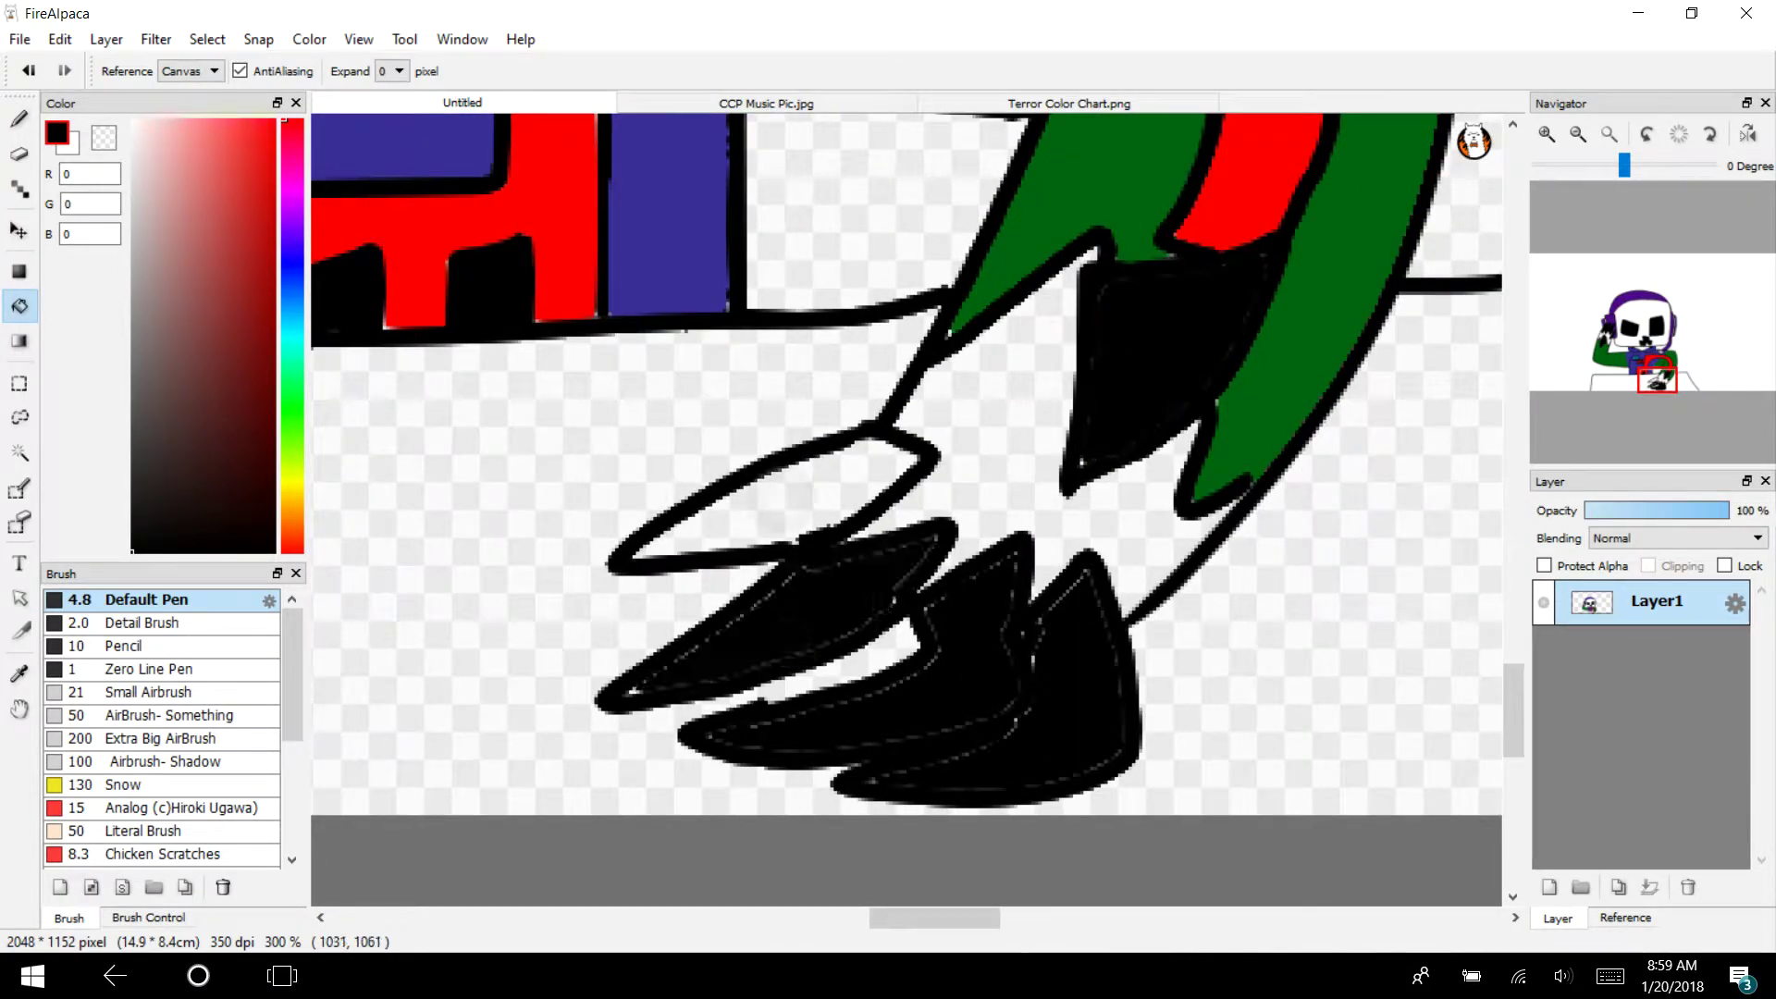
click(786, 499)
click(957, 683)
click(1072, 745)
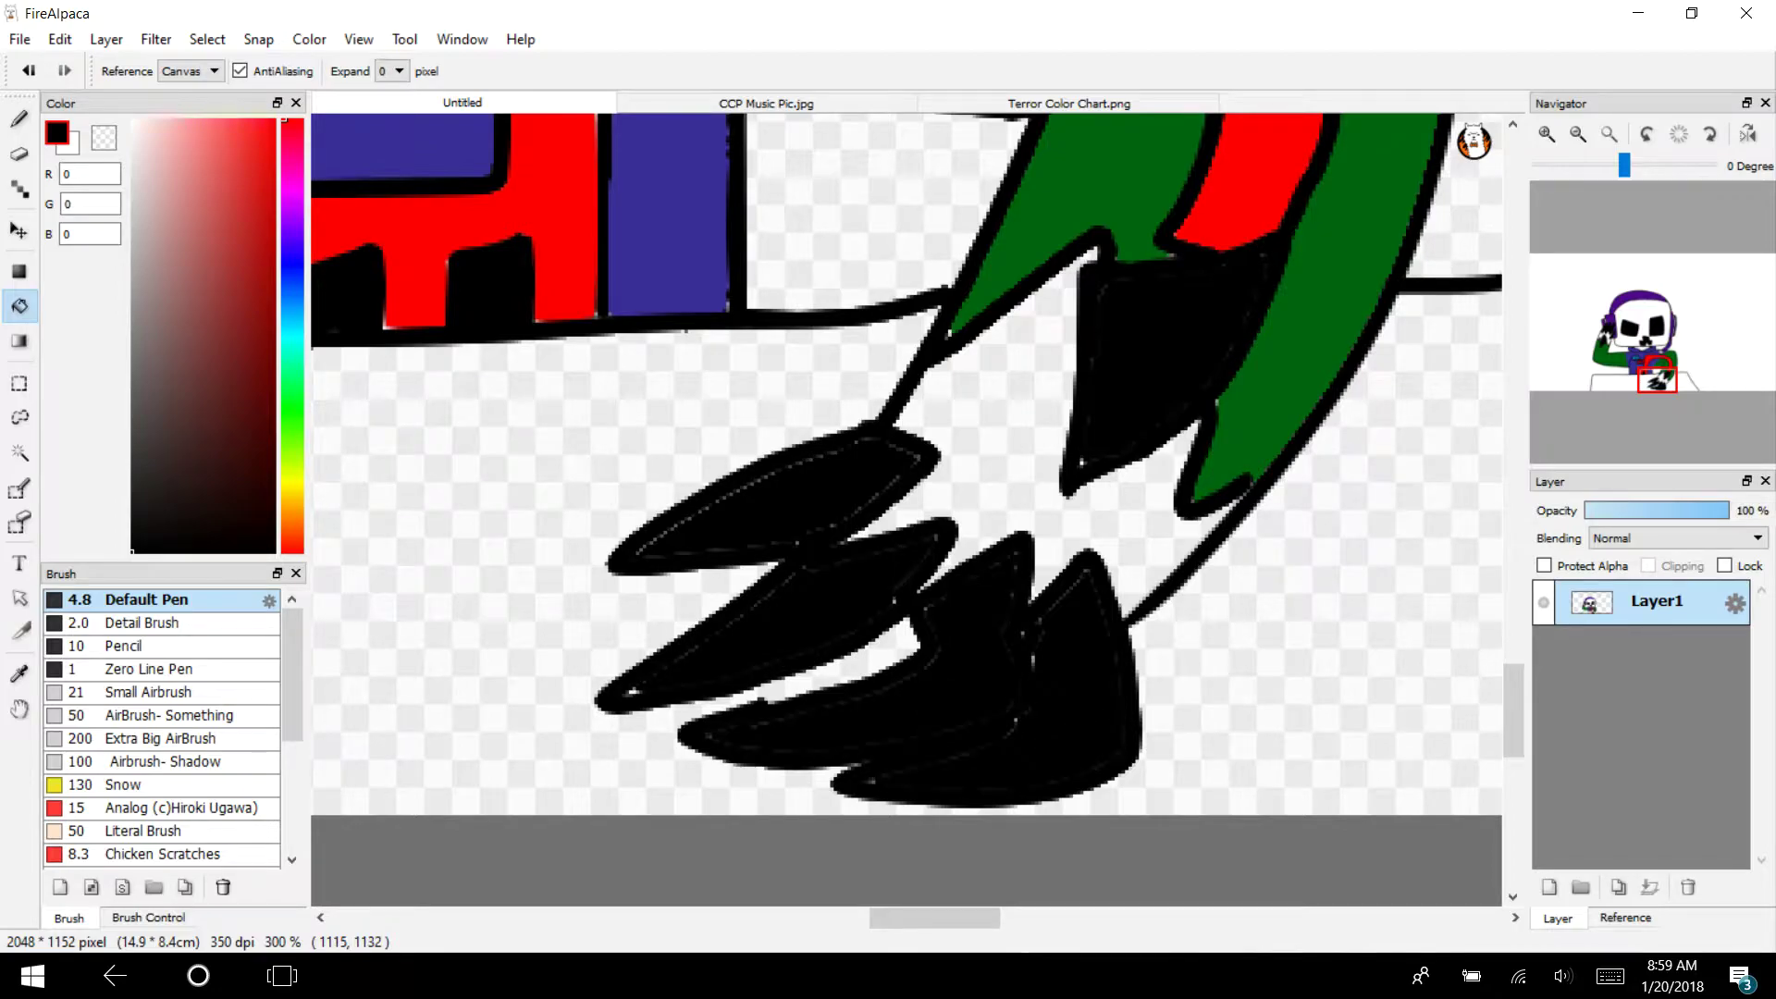
Set the color to bright purple (143, 29, 216) and fill the creeper face with it
click(1576, 134)
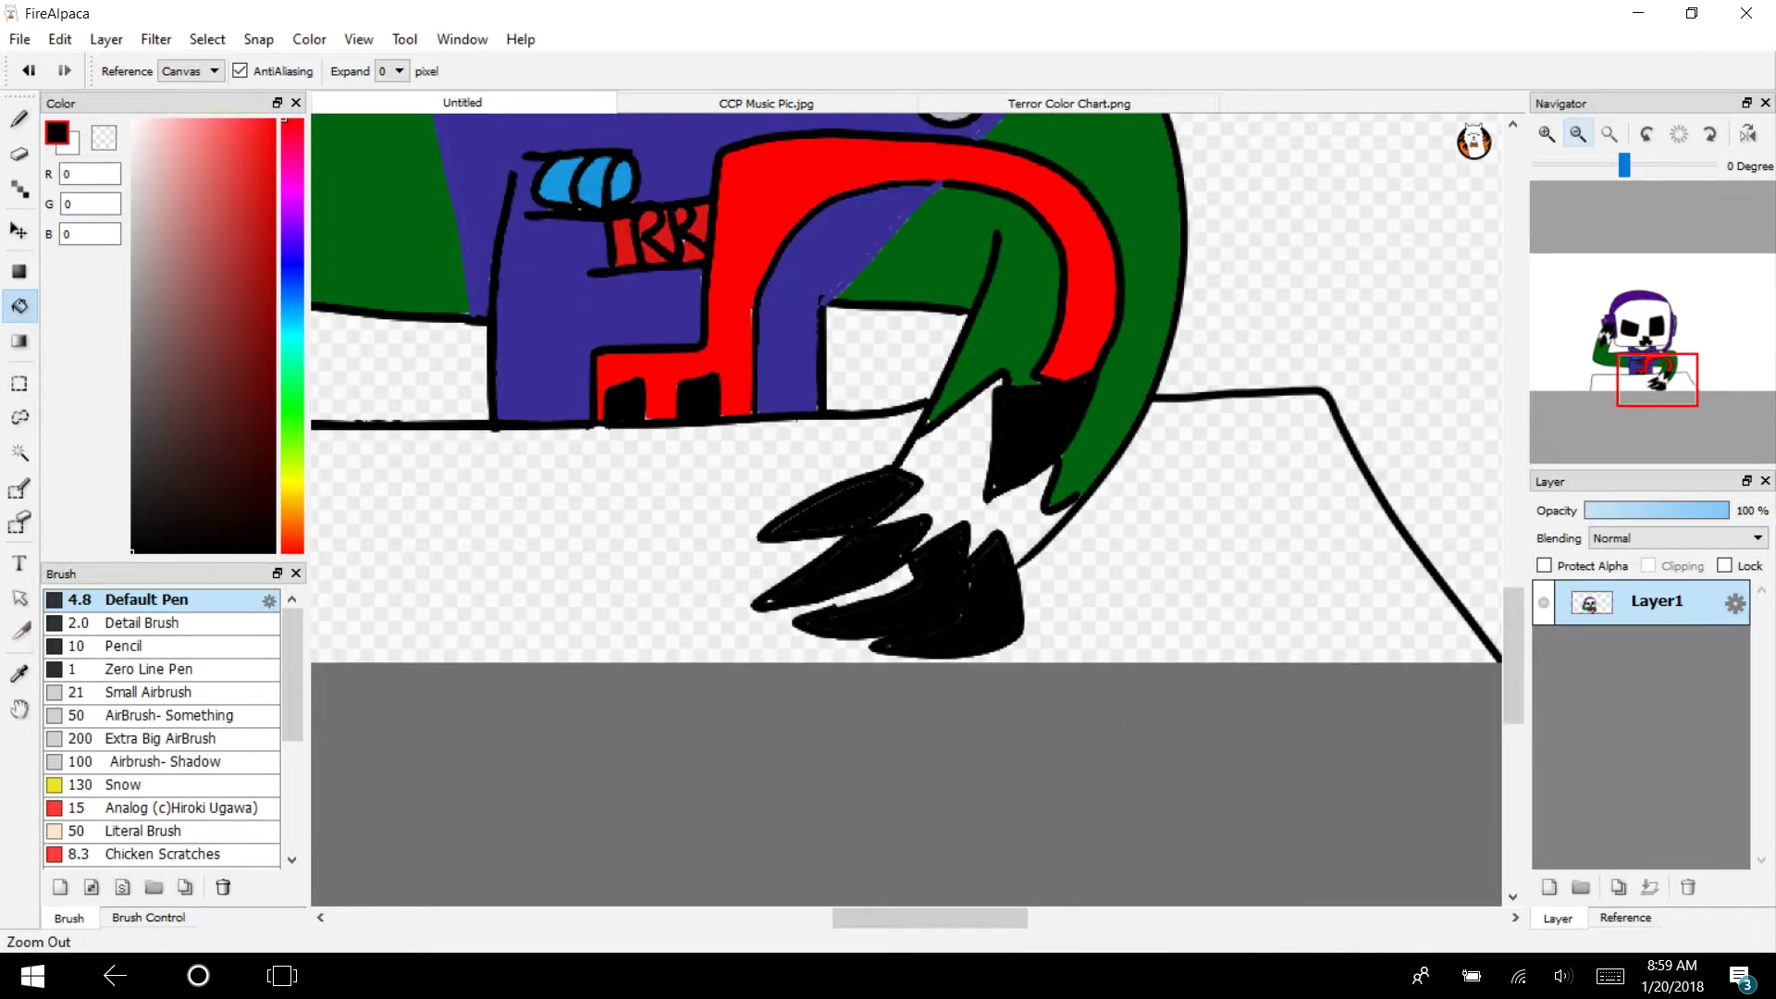
drag(1638, 375, 1626, 327)
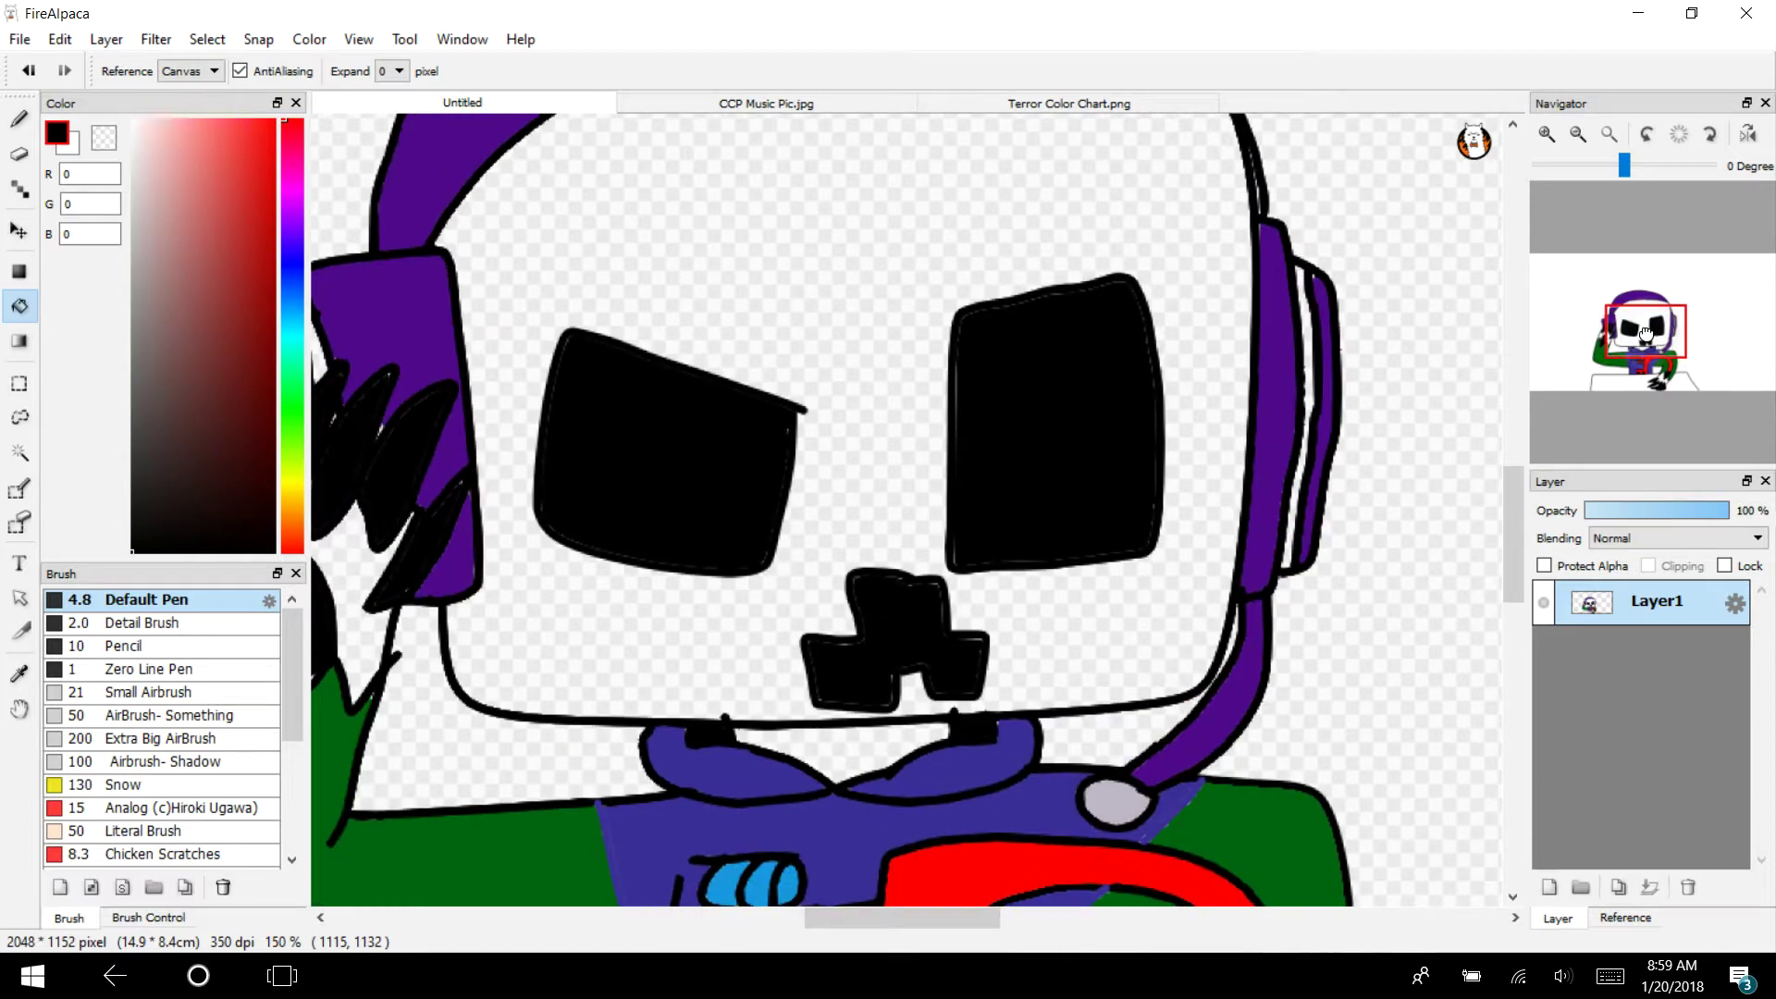
mouse_move(291, 119)
mouse_down()
mouse_move(291, 248)
mouse_move(292, 210)
mouse_move(254, 225)
mouse_move(257, 185)
mouse_up()
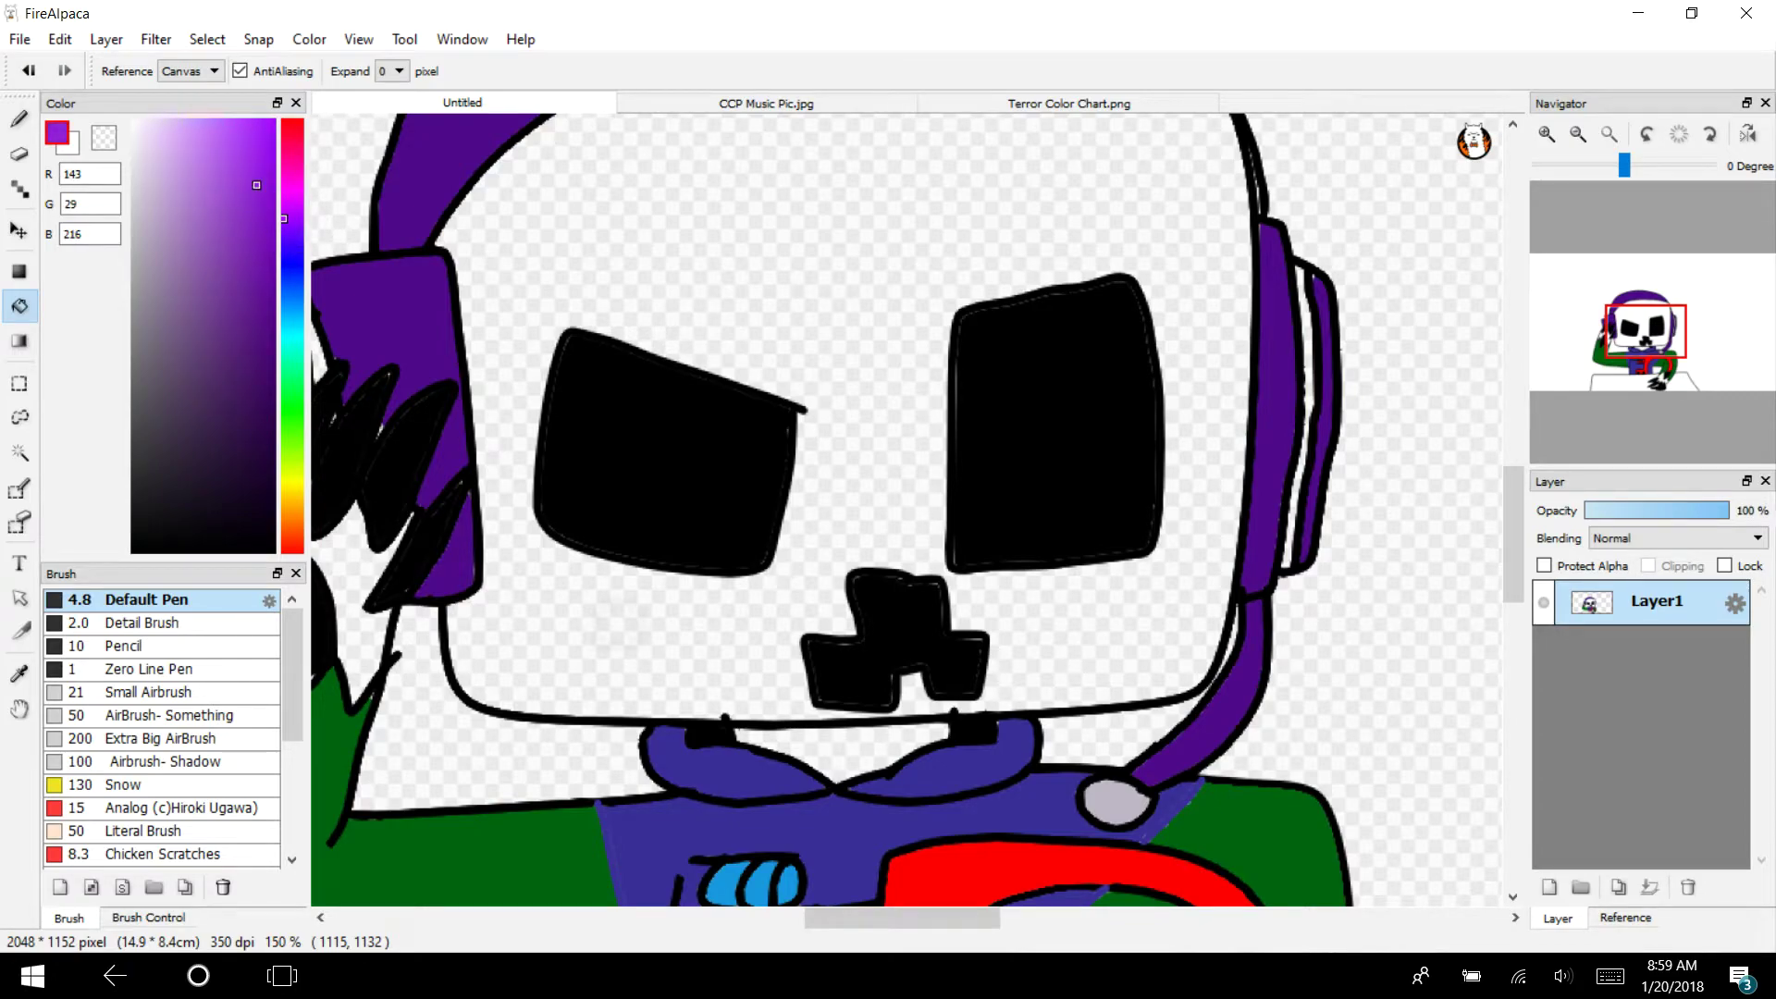
click(545, 634)
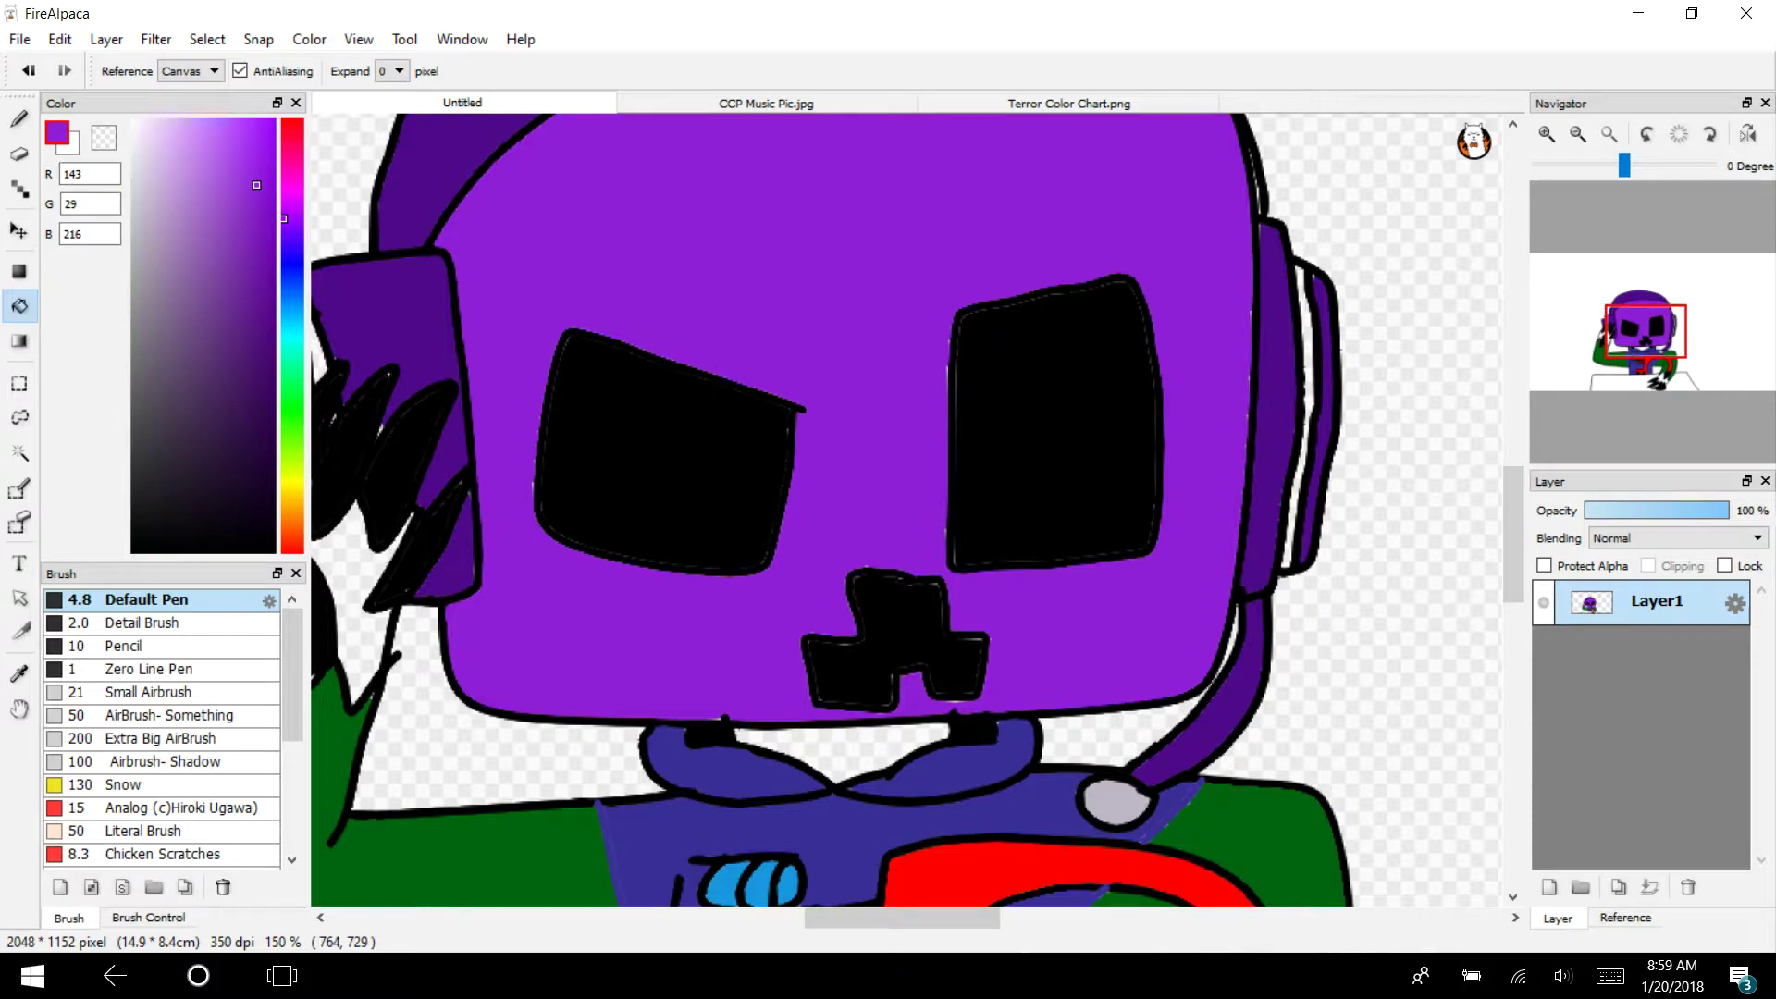
Set the color to magenta (200, 29, 216) and fill the face, the neck and the skin areas of both hands
click(291, 197)
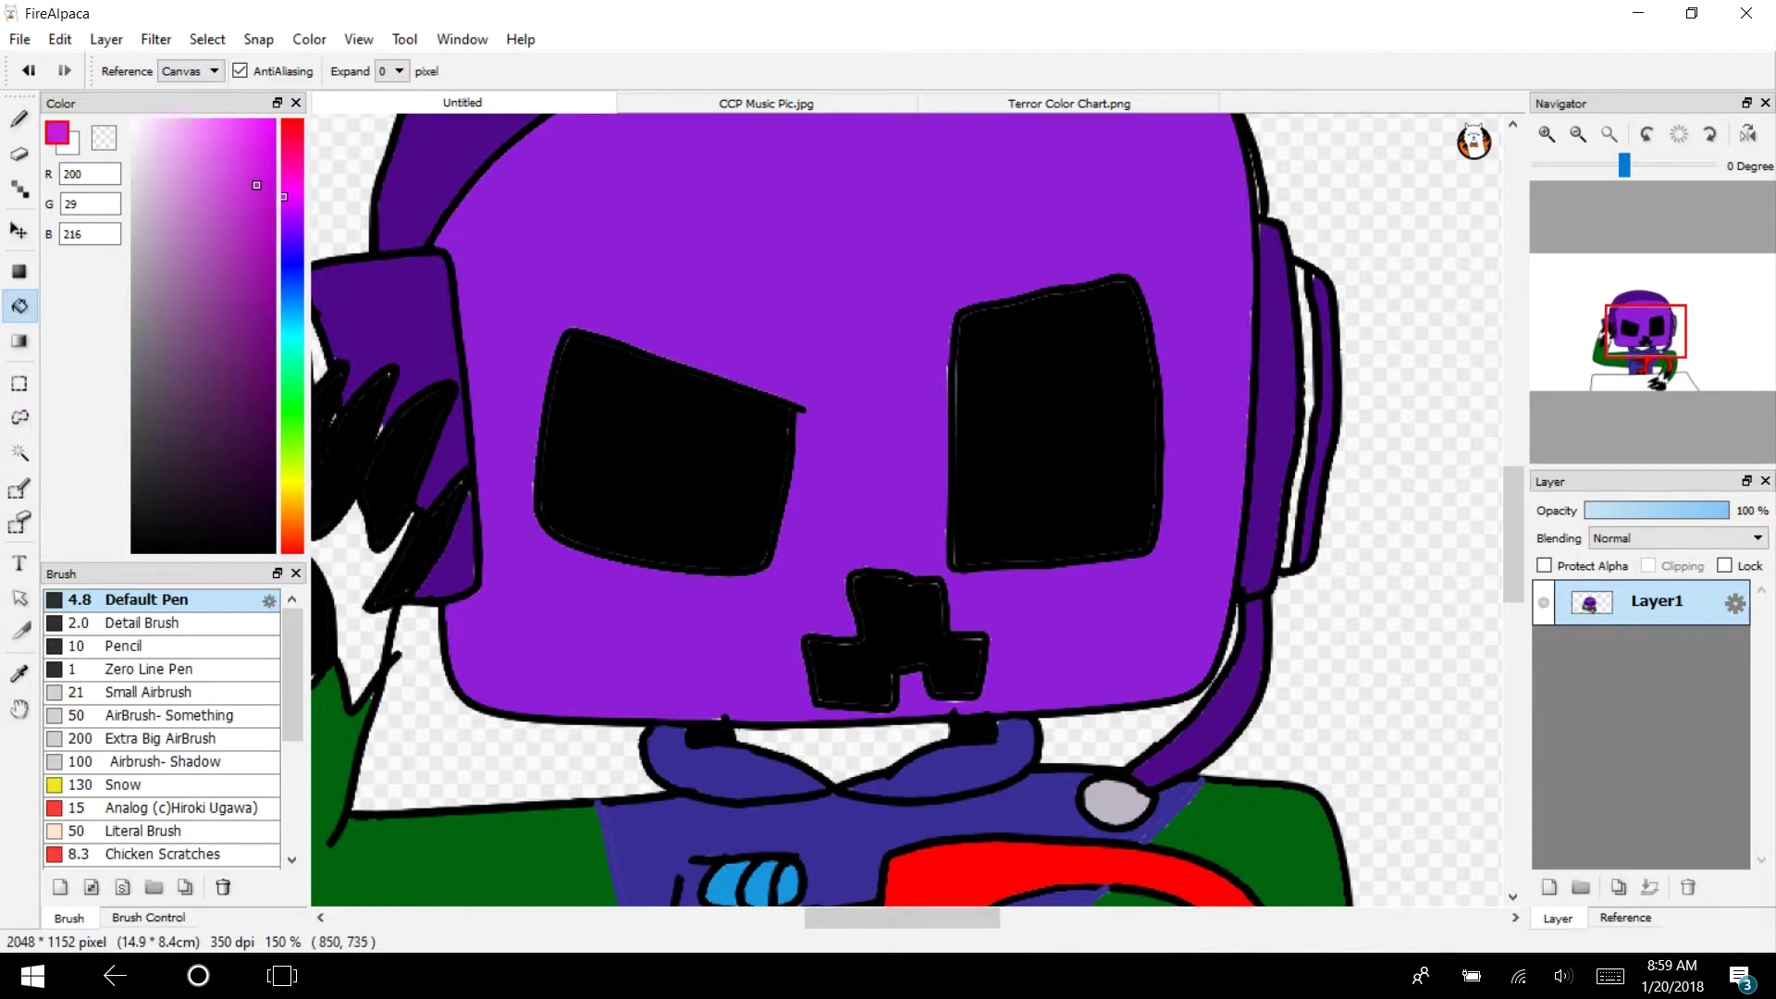
click(546, 635)
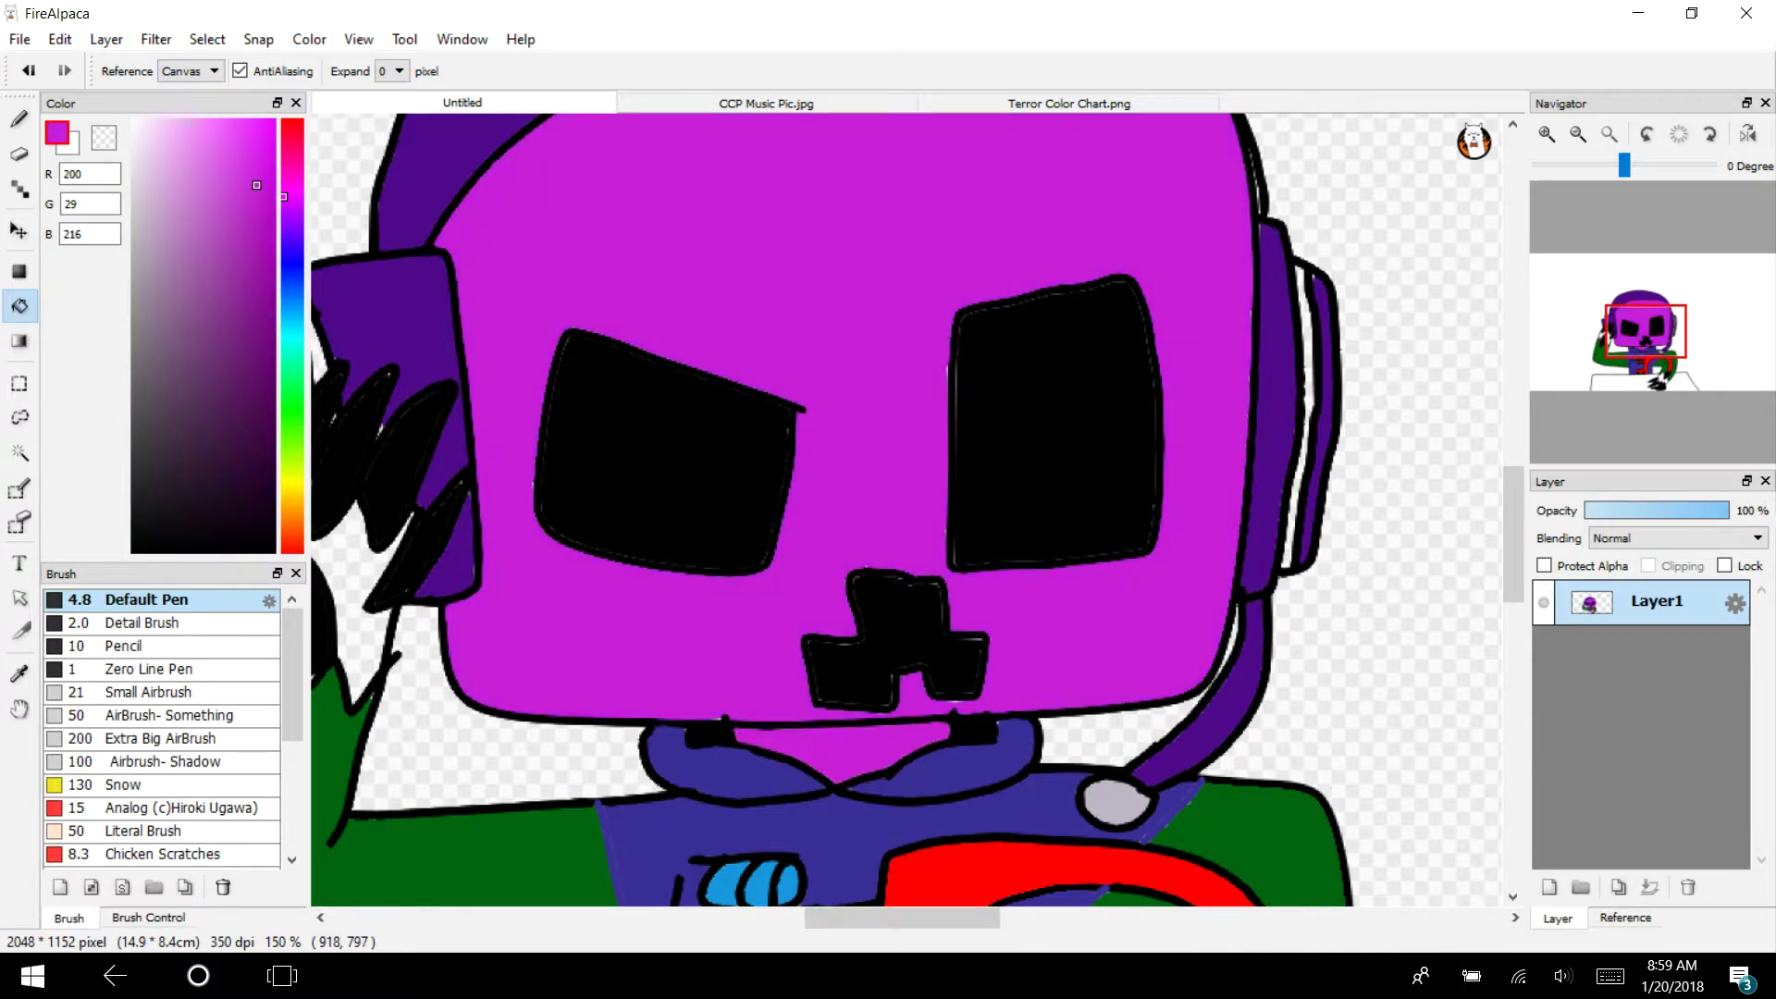
click(1597, 351)
mouse_move(1597, 350)
mouse_down()
mouse_move(1610, 339)
mouse_move(1666, 372)
mouse_move(1630, 331)
mouse_move(1651, 333)
mouse_move(1607, 329)
mouse_up()
click(804, 584)
Set the color to pure red (255, 0, 0) and fill the white strips inside both headphone ear cups
drag(292, 135, 291, 120)
click(275, 119)
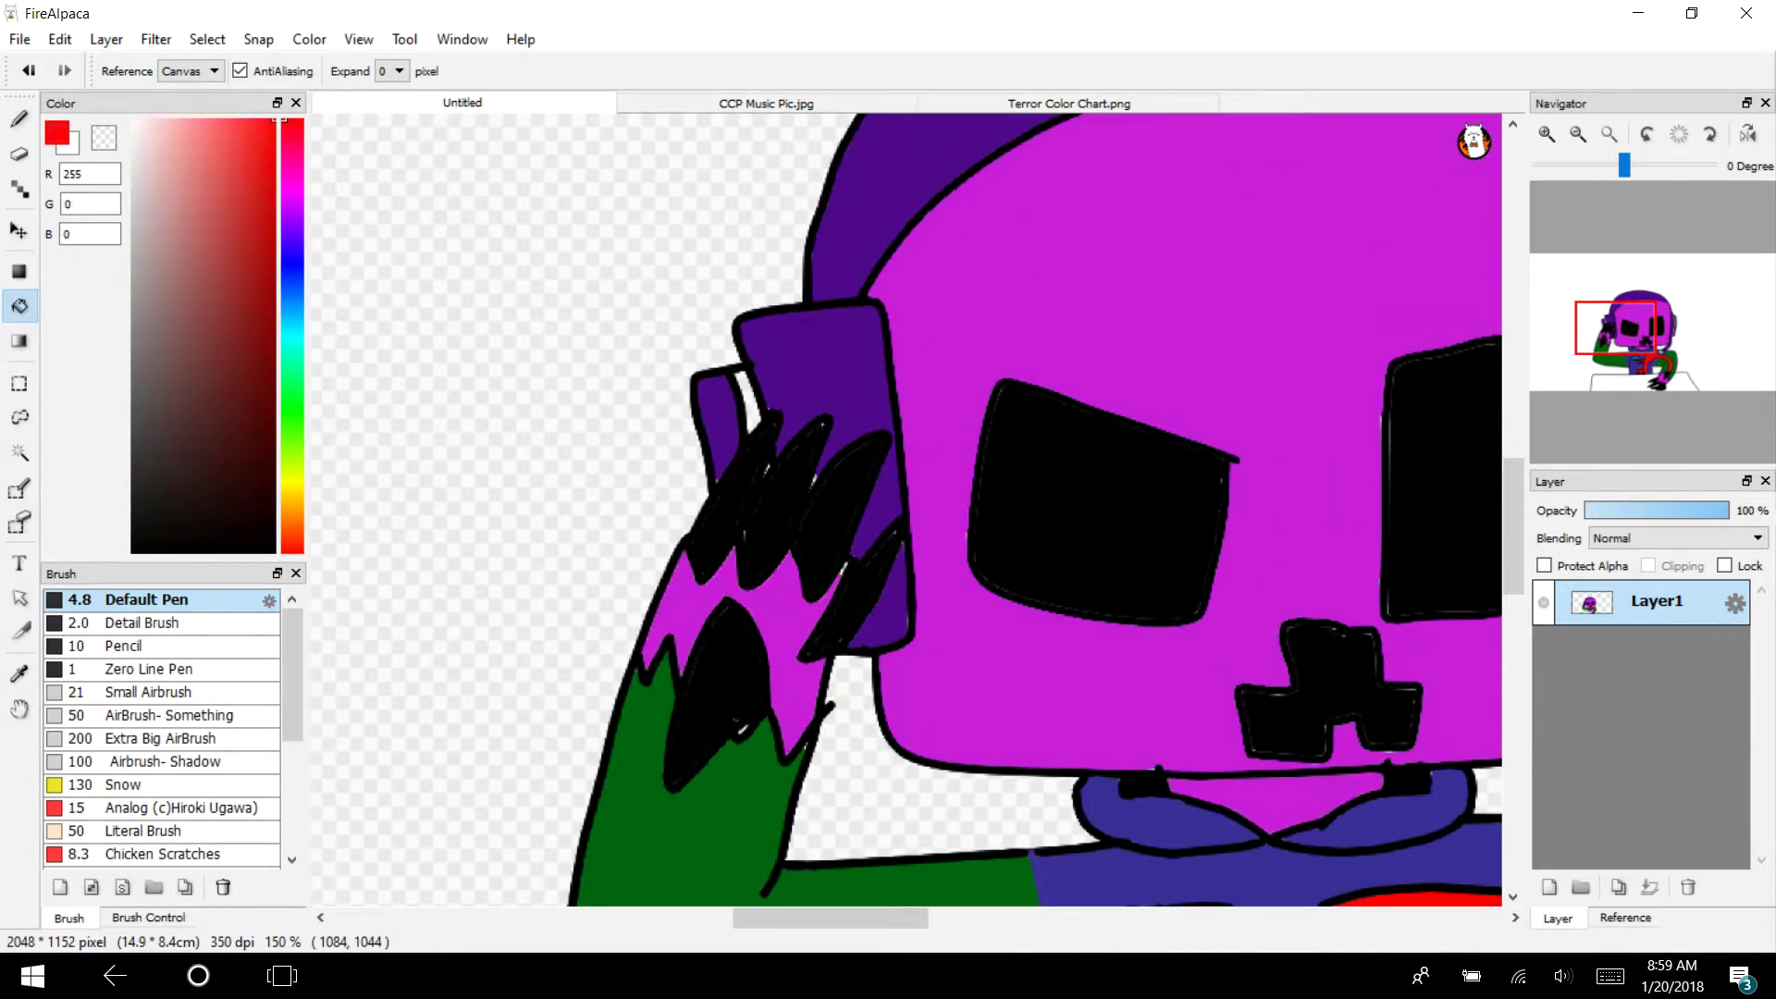
click(1545, 133)
click(1545, 134)
click(596, 305)
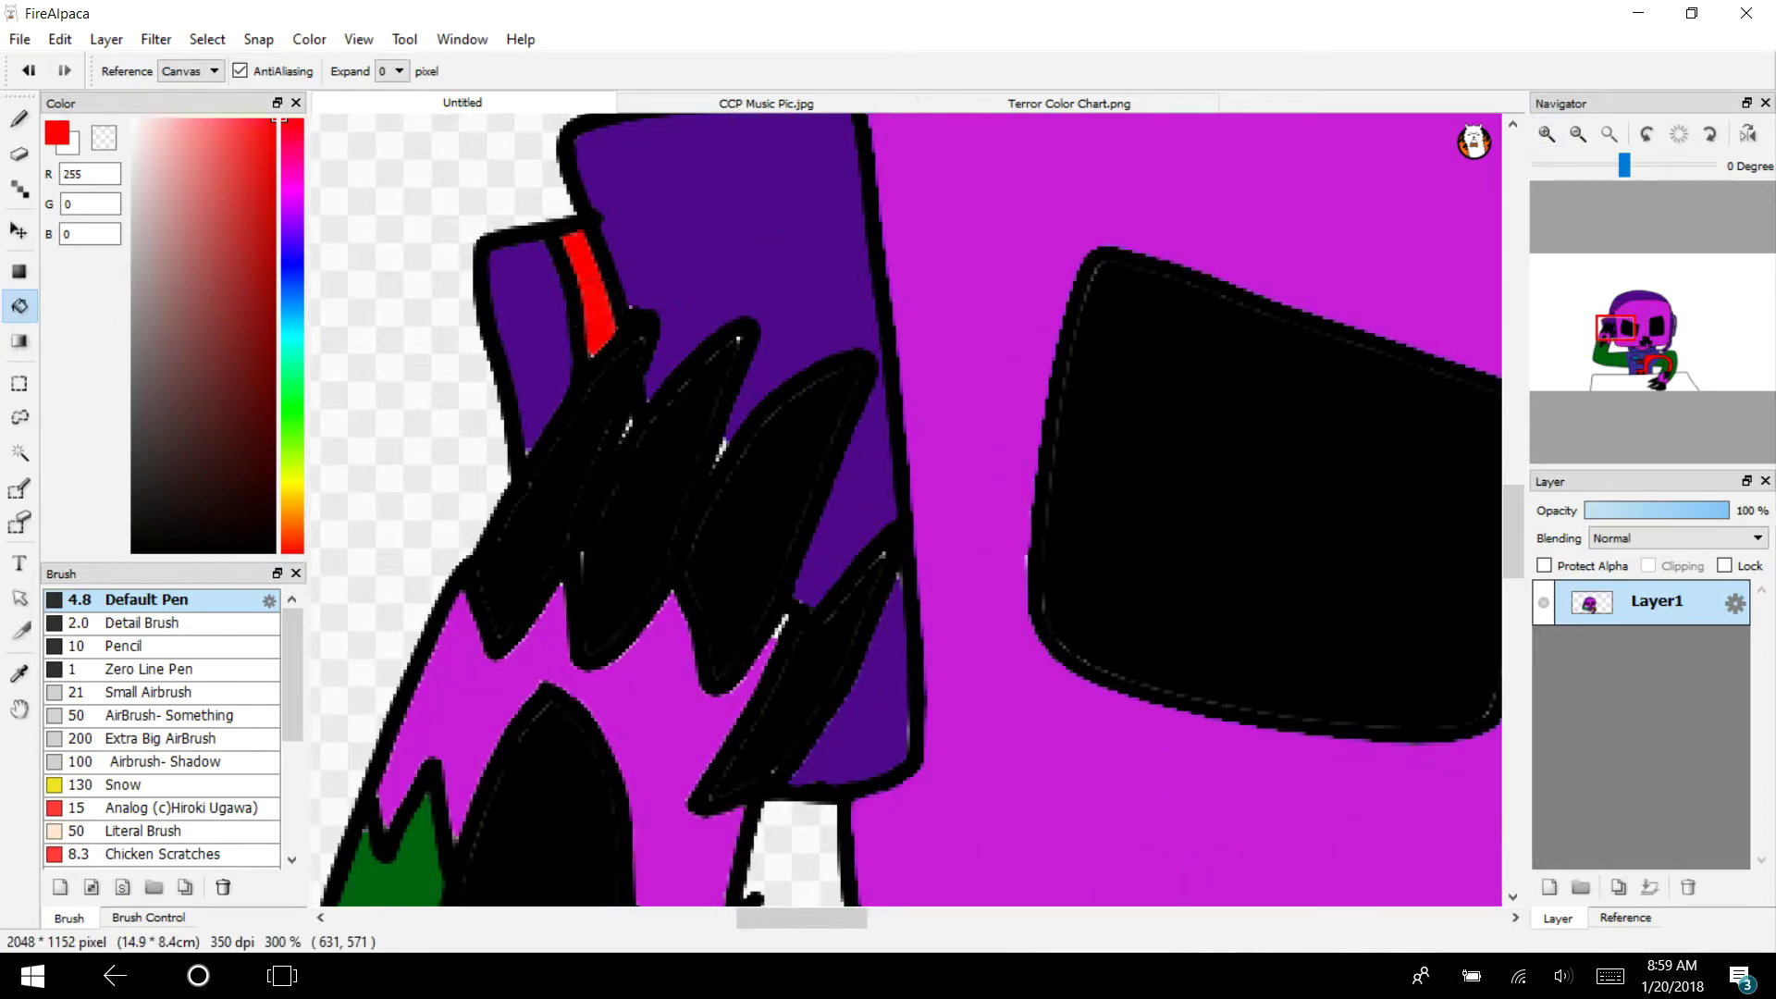
drag(1629, 324, 1685, 326)
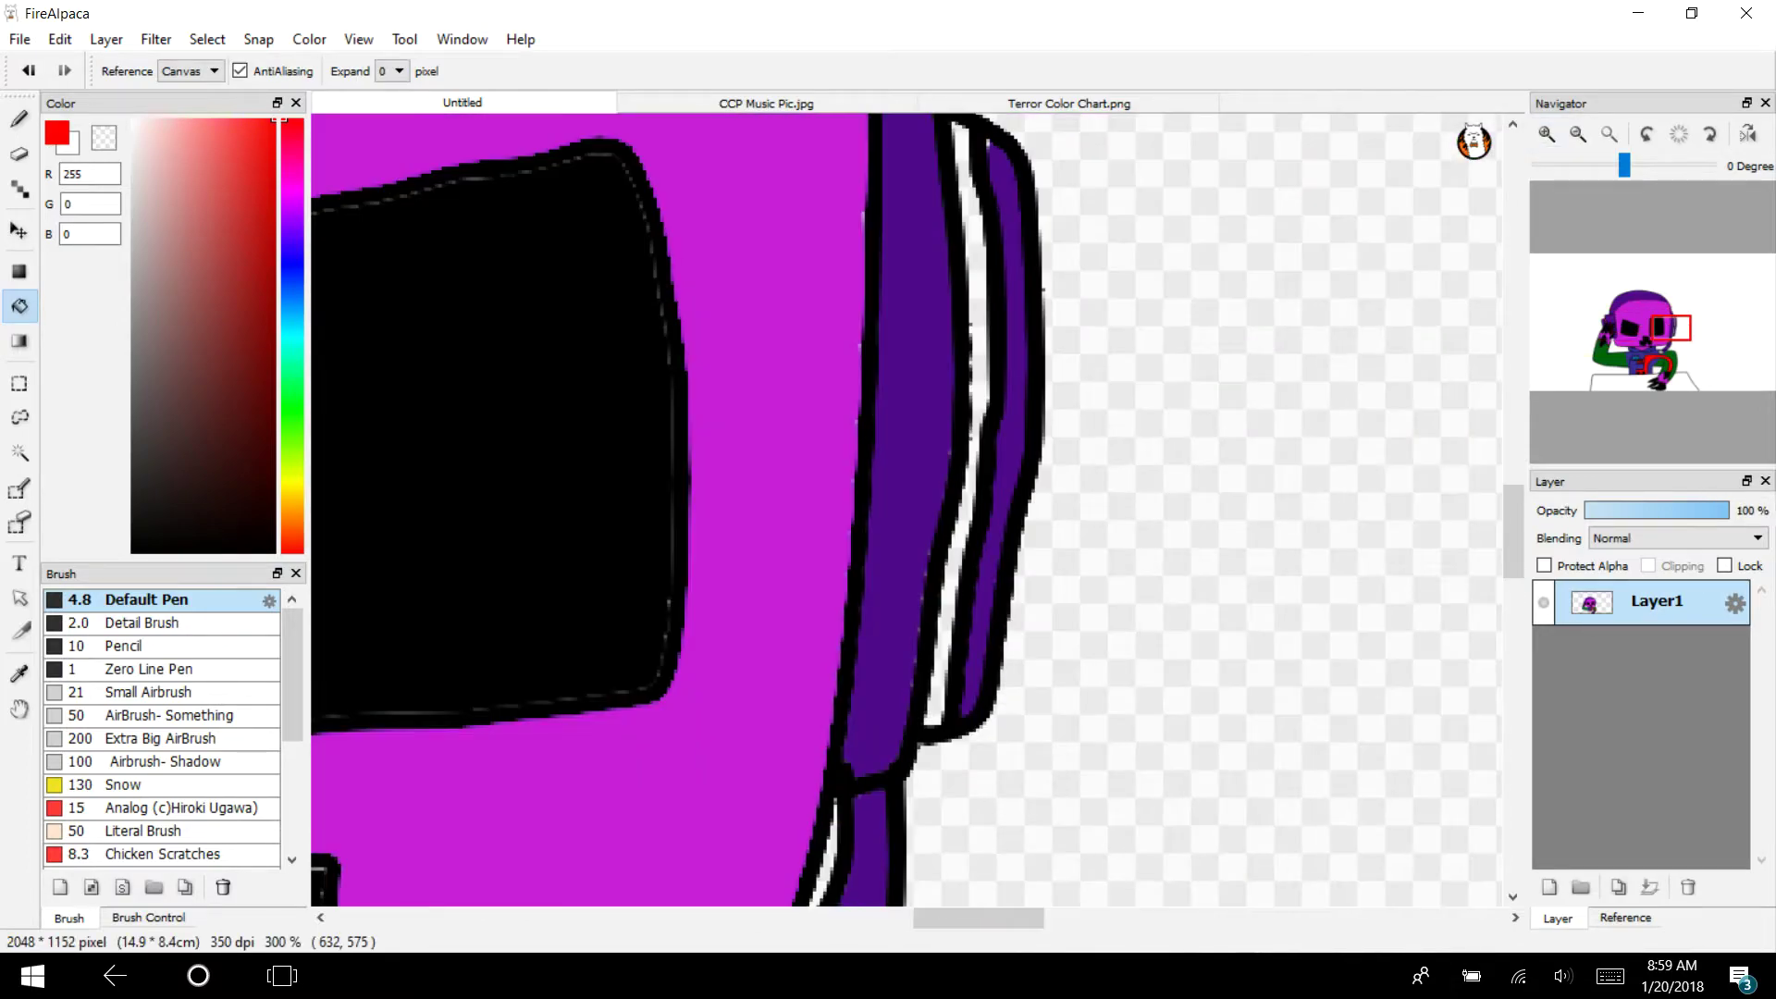
click(975, 346)
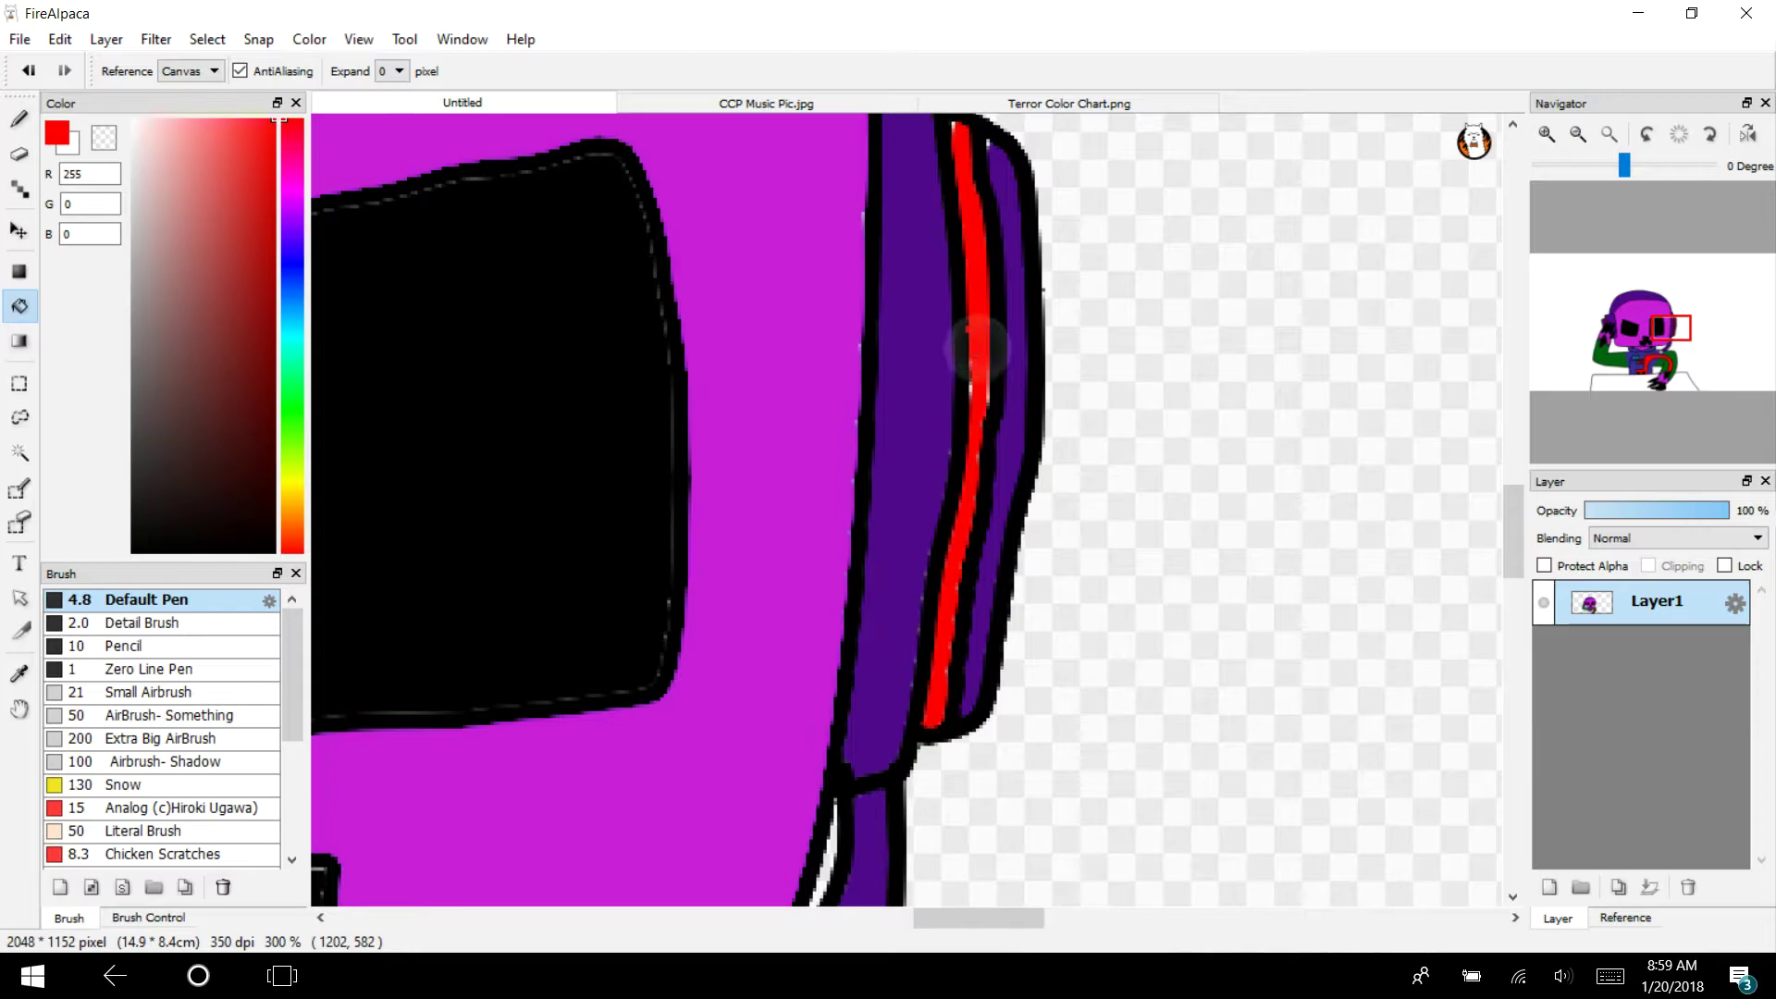
Add a new layer above Layer1 for the eye pupils
click(1578, 134)
click(1578, 134)
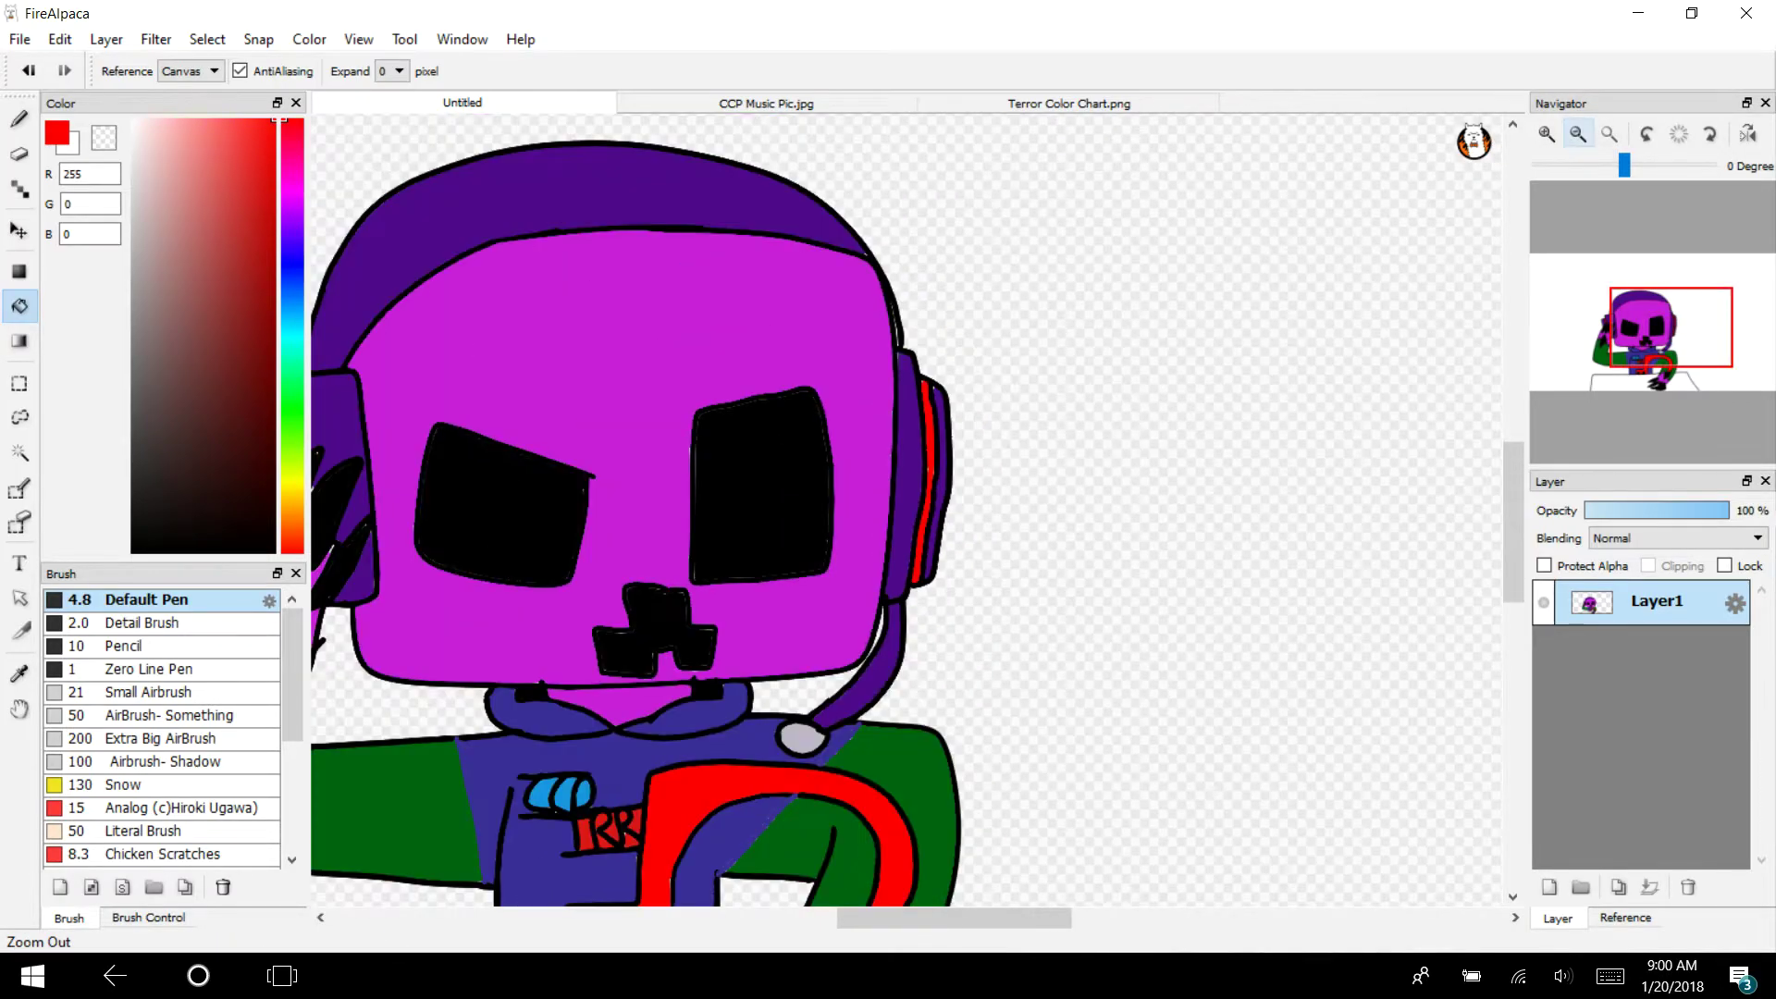
mouse_move(1671, 330)
mouse_down()
mouse_move(1685, 372)
mouse_move(1625, 348)
mouse_move(1648, 345)
mouse_up()
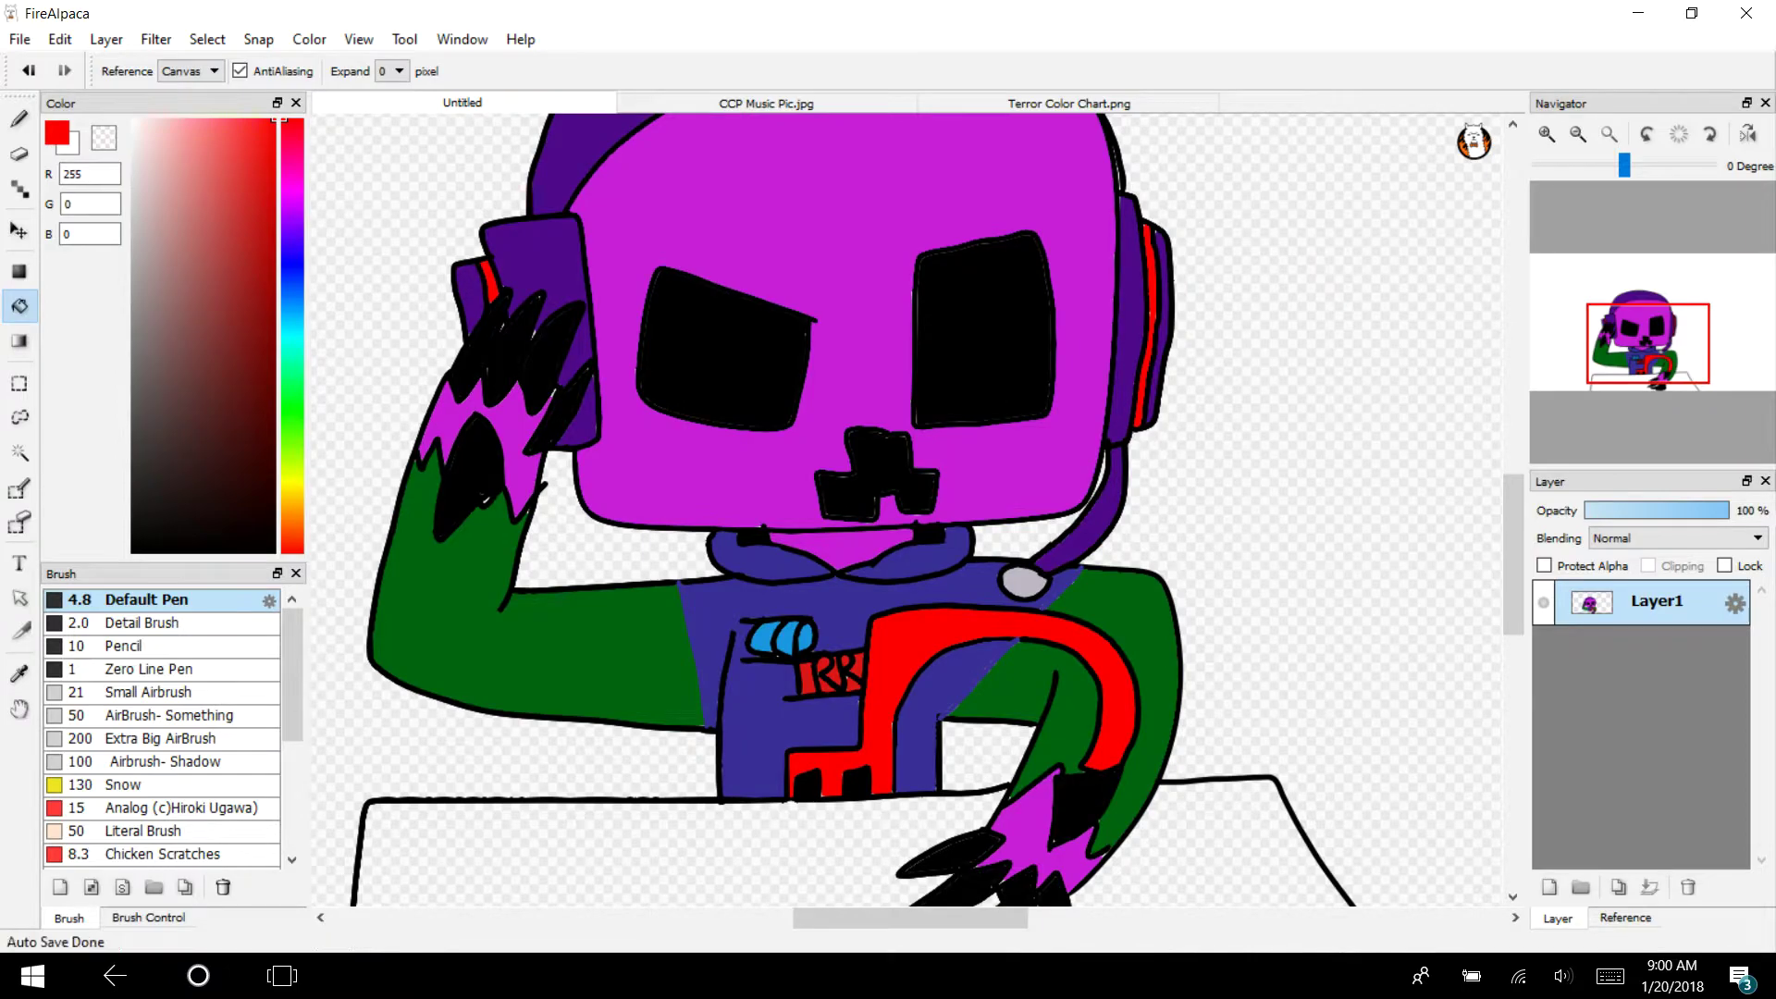
mouse_move(1646, 344)
mouse_down()
mouse_move(1621, 327)
mouse_move(1655, 344)
mouse_up()
click(105, 39)
click(134, 66)
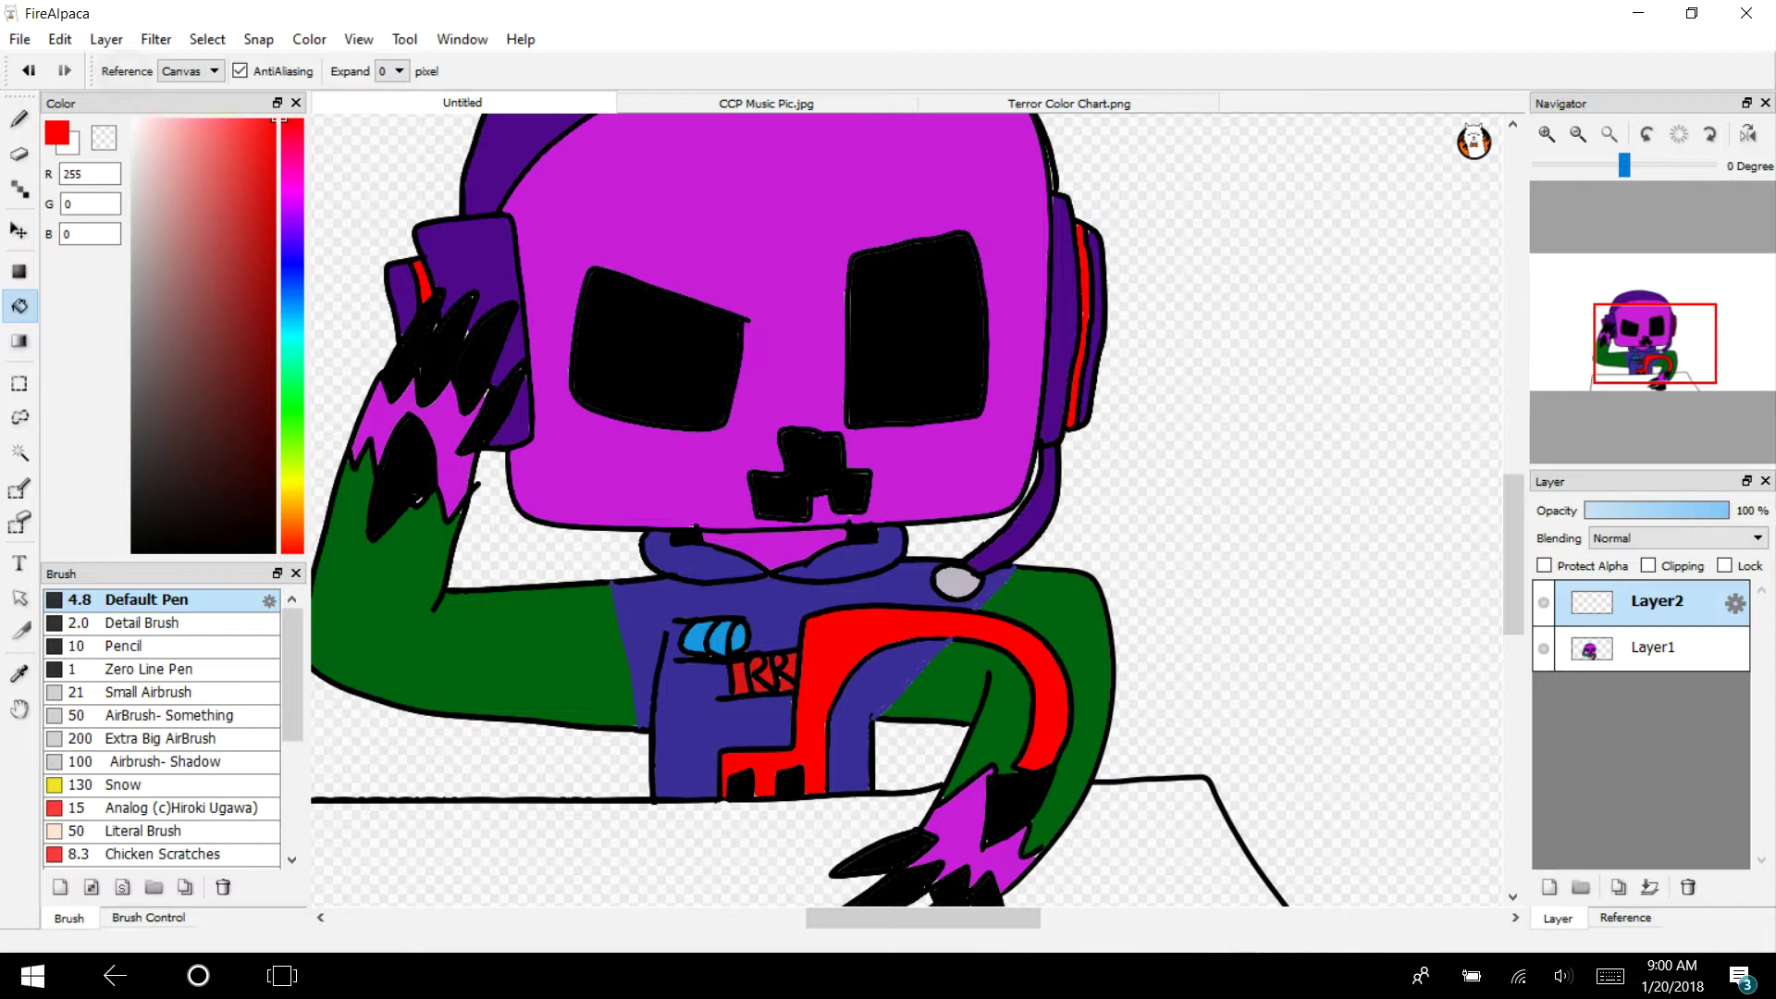
Outline a tall, narrow red slit pupil inside each black eye with the Default Pen
click(1545, 133)
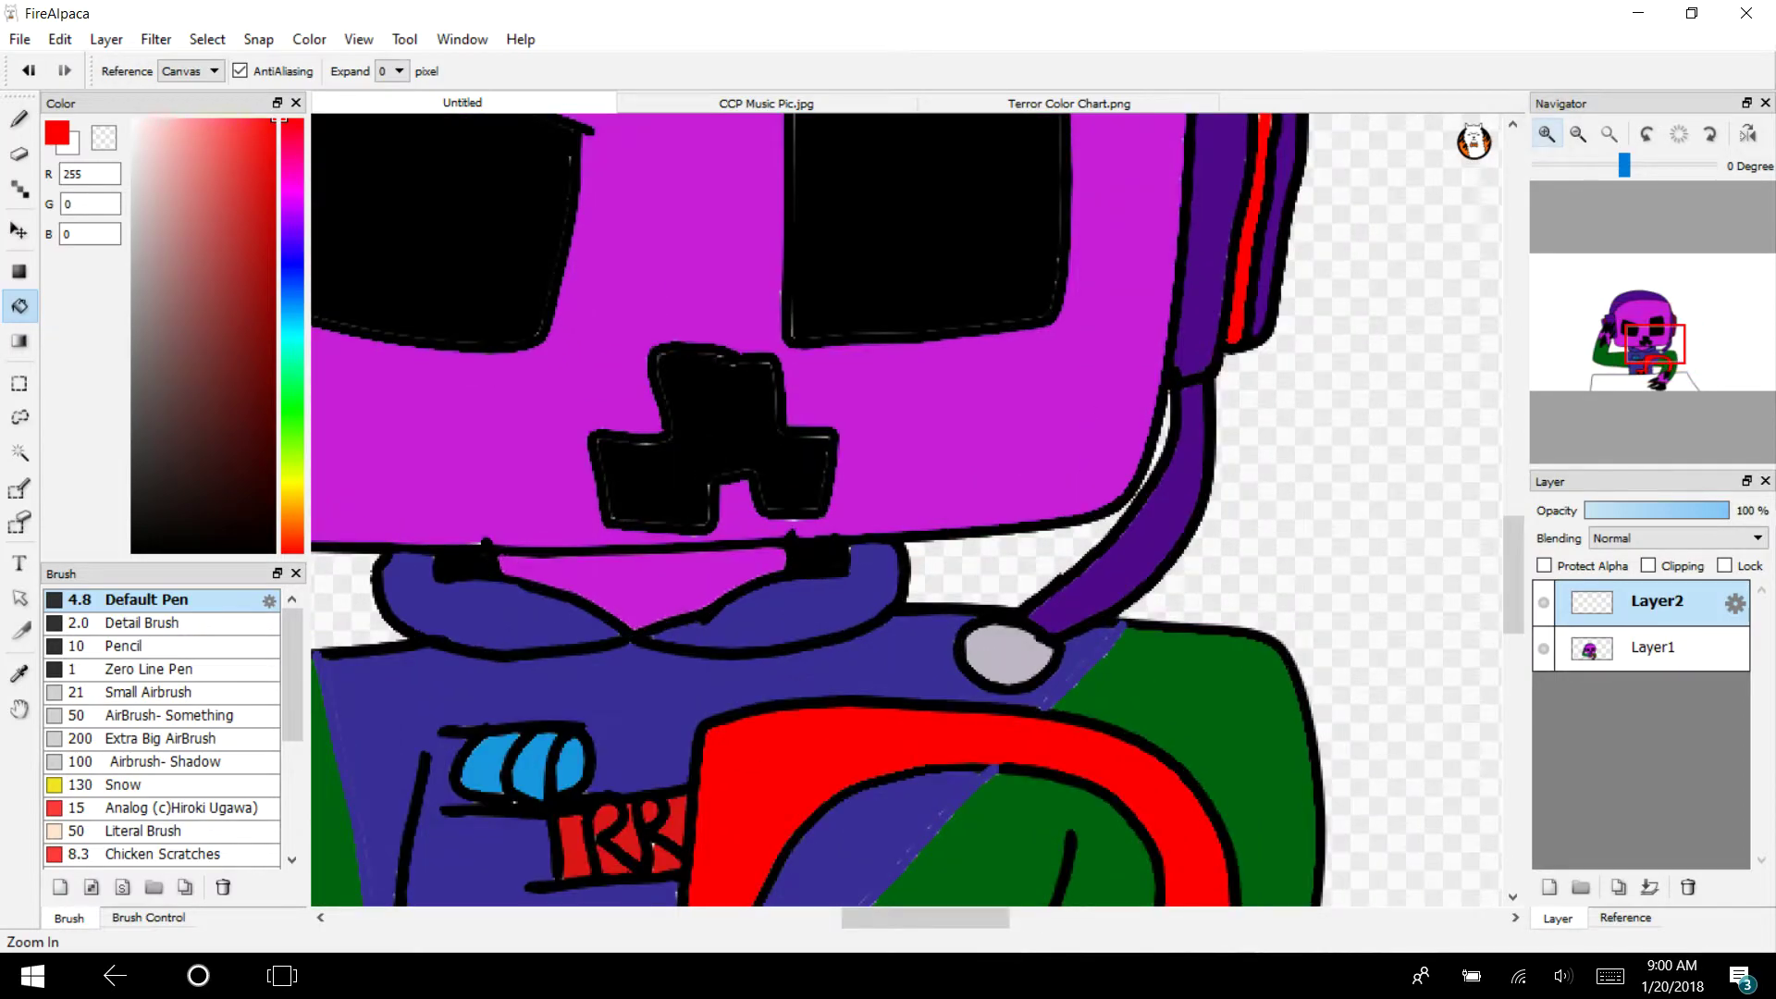
click(1545, 134)
drag(1660, 330, 1651, 328)
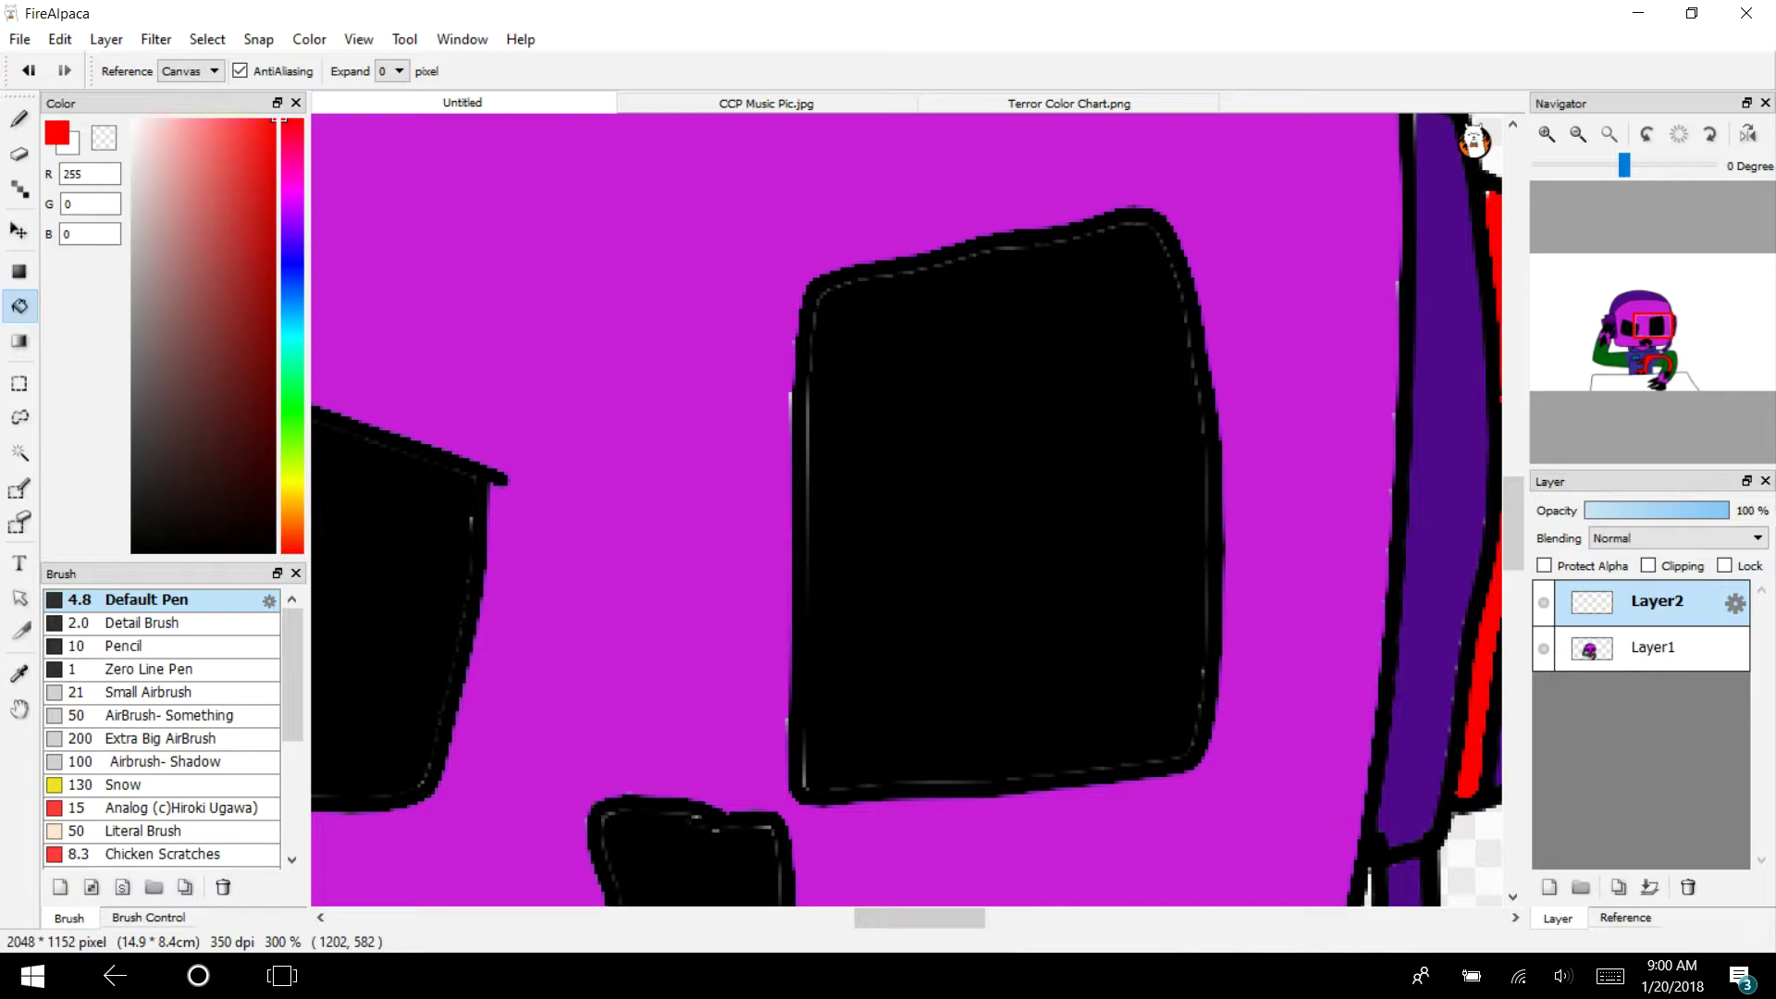
key(b)
drag(970, 306, 943, 701)
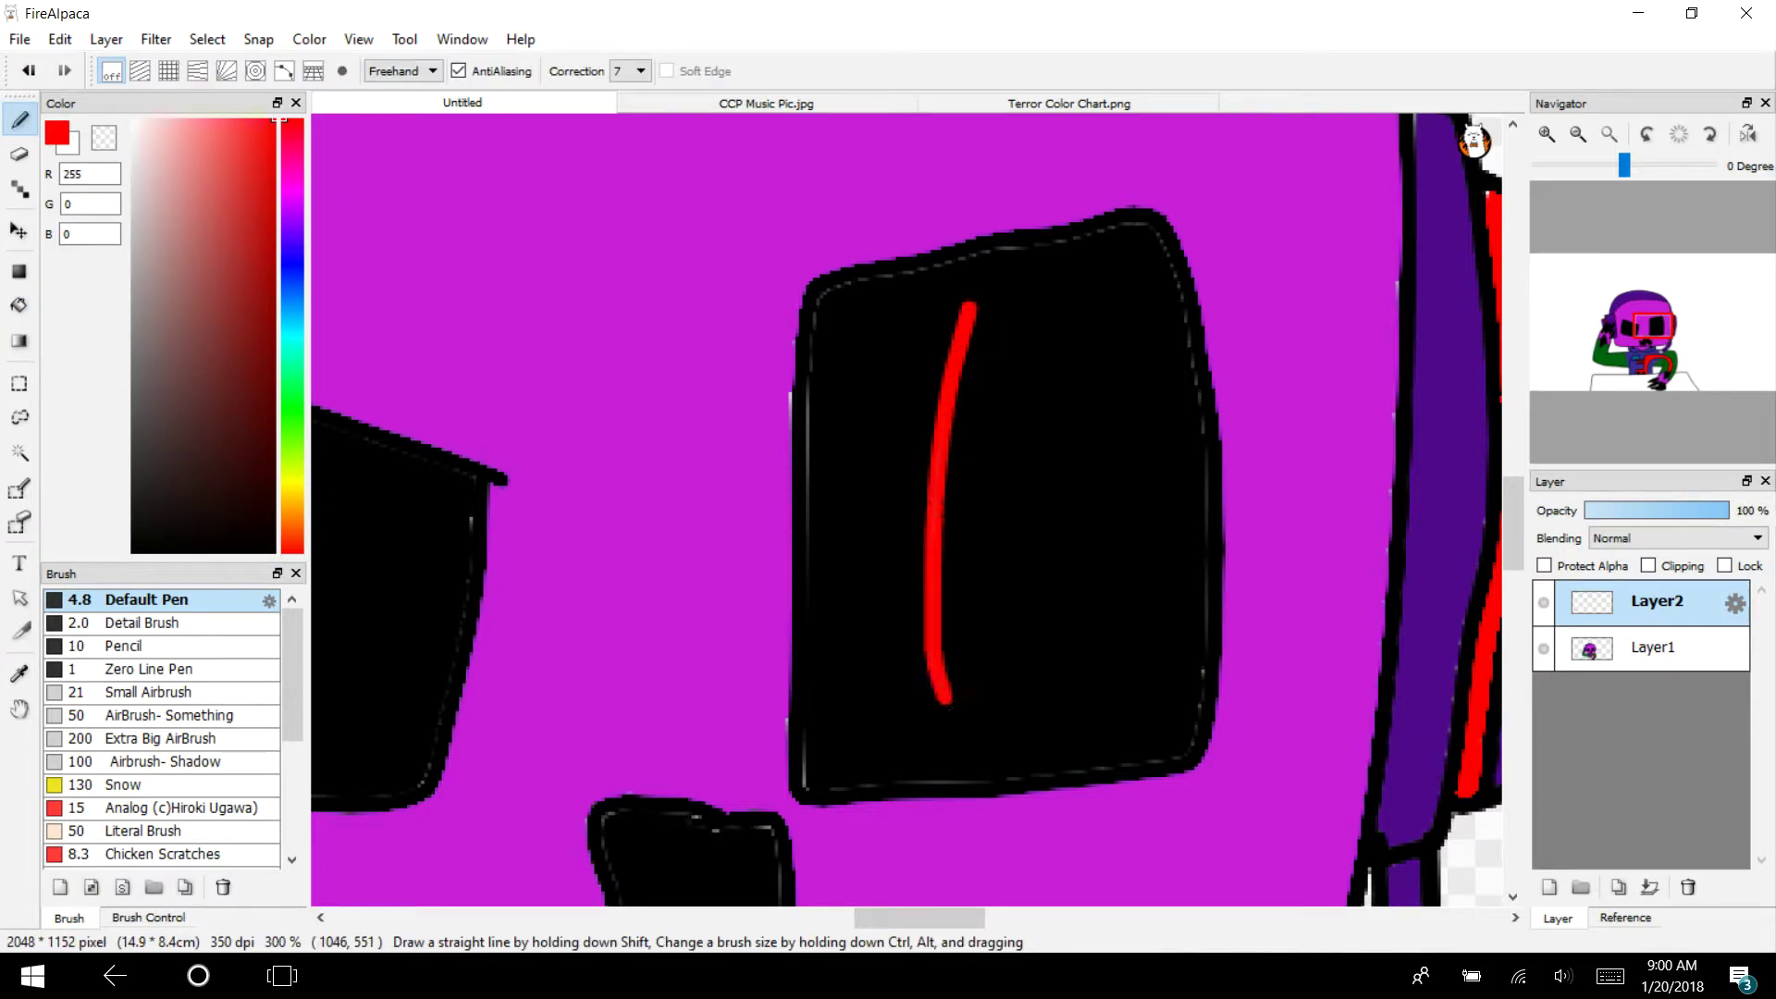
mouse_move(977, 302)
mouse_down()
mouse_move(1015, 392)
mouse_move(992, 695)
mouse_move(967, 729)
mouse_move(944, 659)
mouse_up()
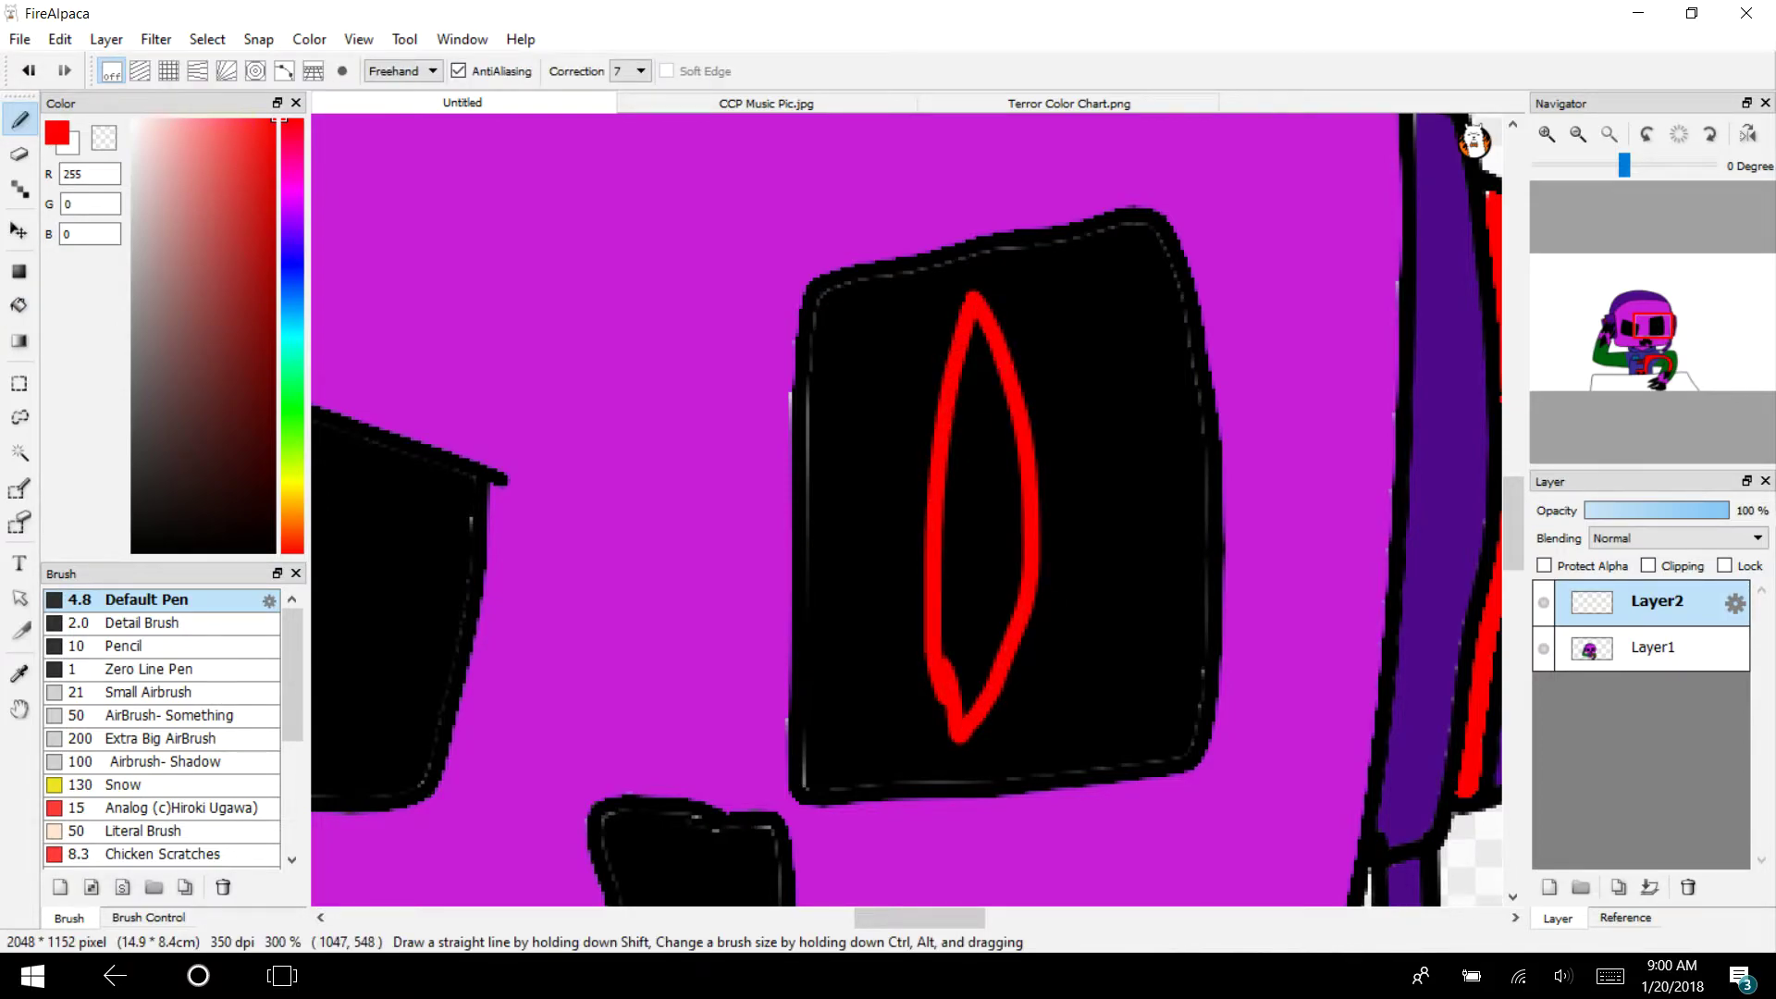
click(1546, 134)
drag(1627, 332, 1634, 330)
mouse_move(644, 238)
mouse_down()
mouse_move(652, 667)
mouse_move(720, 233)
mouse_move(640, 221)
mouse_move(649, 187)
mouse_up()
drag(718, 239, 716, 197)
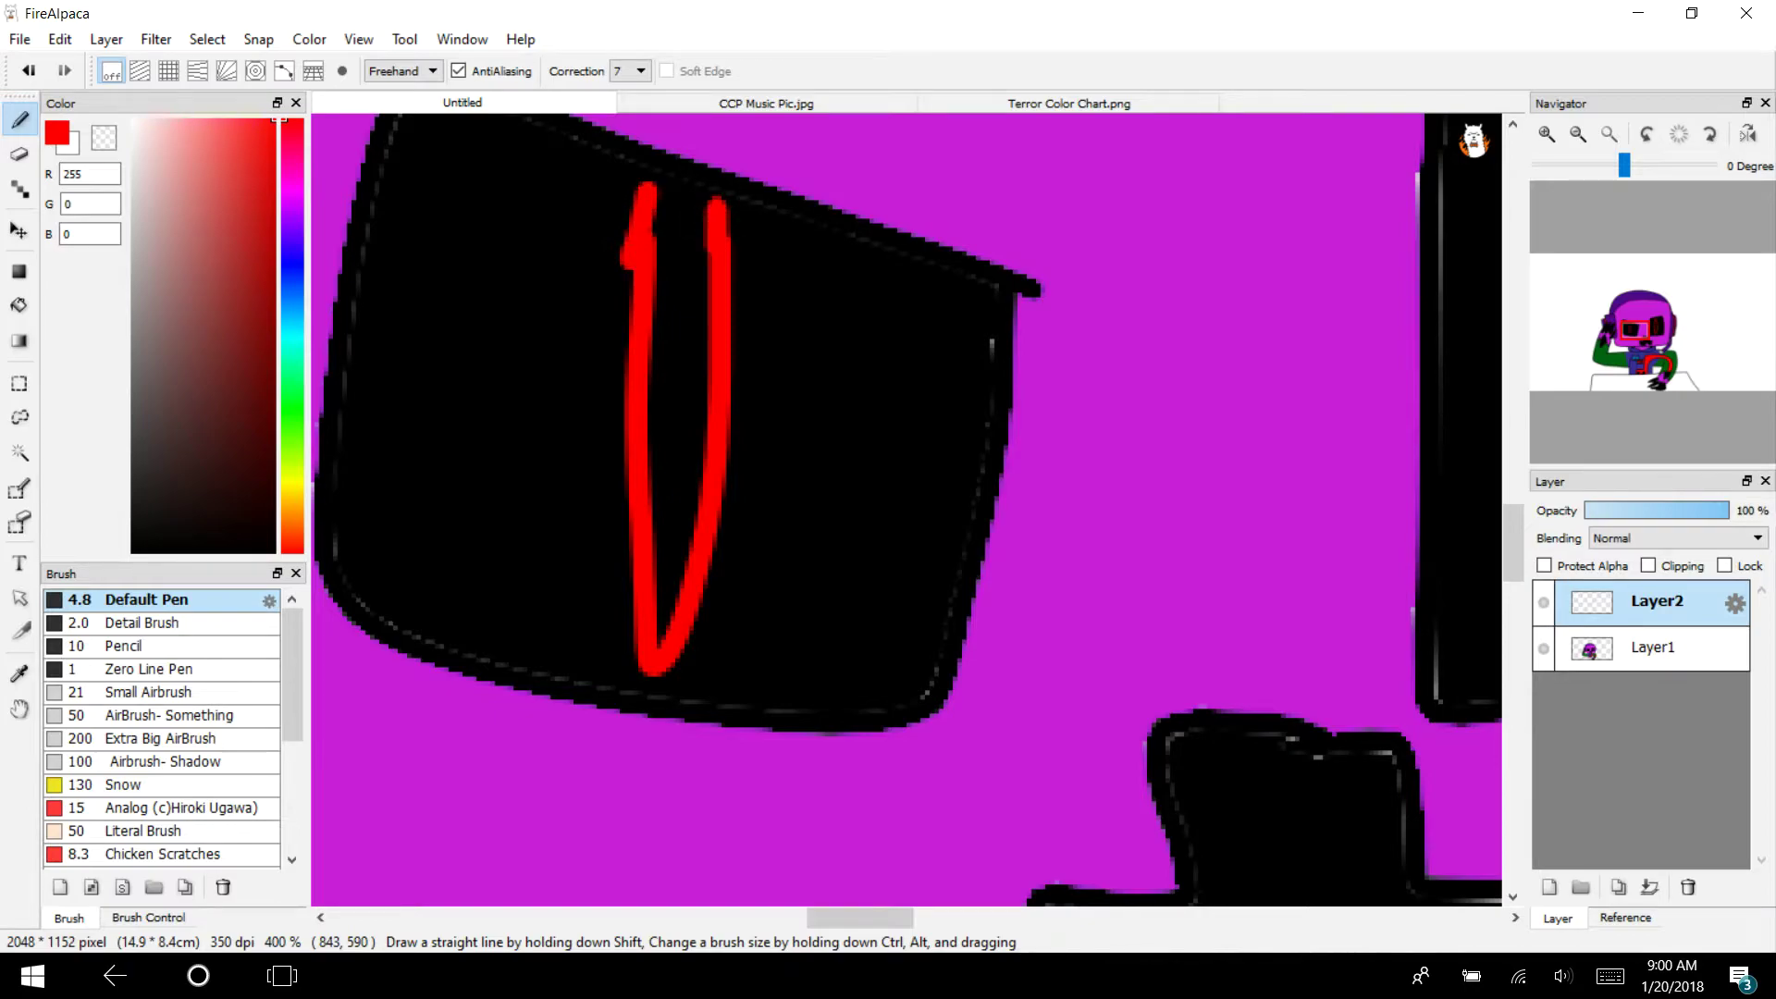
Fill in both slit pupils with solid red using the Pencil brush at size 10
click(125, 646)
mouse_move(645, 212)
mouse_down()
mouse_move(703, 205)
mouse_move(675, 393)
mouse_move(699, 463)
mouse_move(661, 545)
mouse_move(683, 565)
mouse_move(666, 615)
mouse_move(649, 494)
mouse_move(687, 624)
mouse_up()
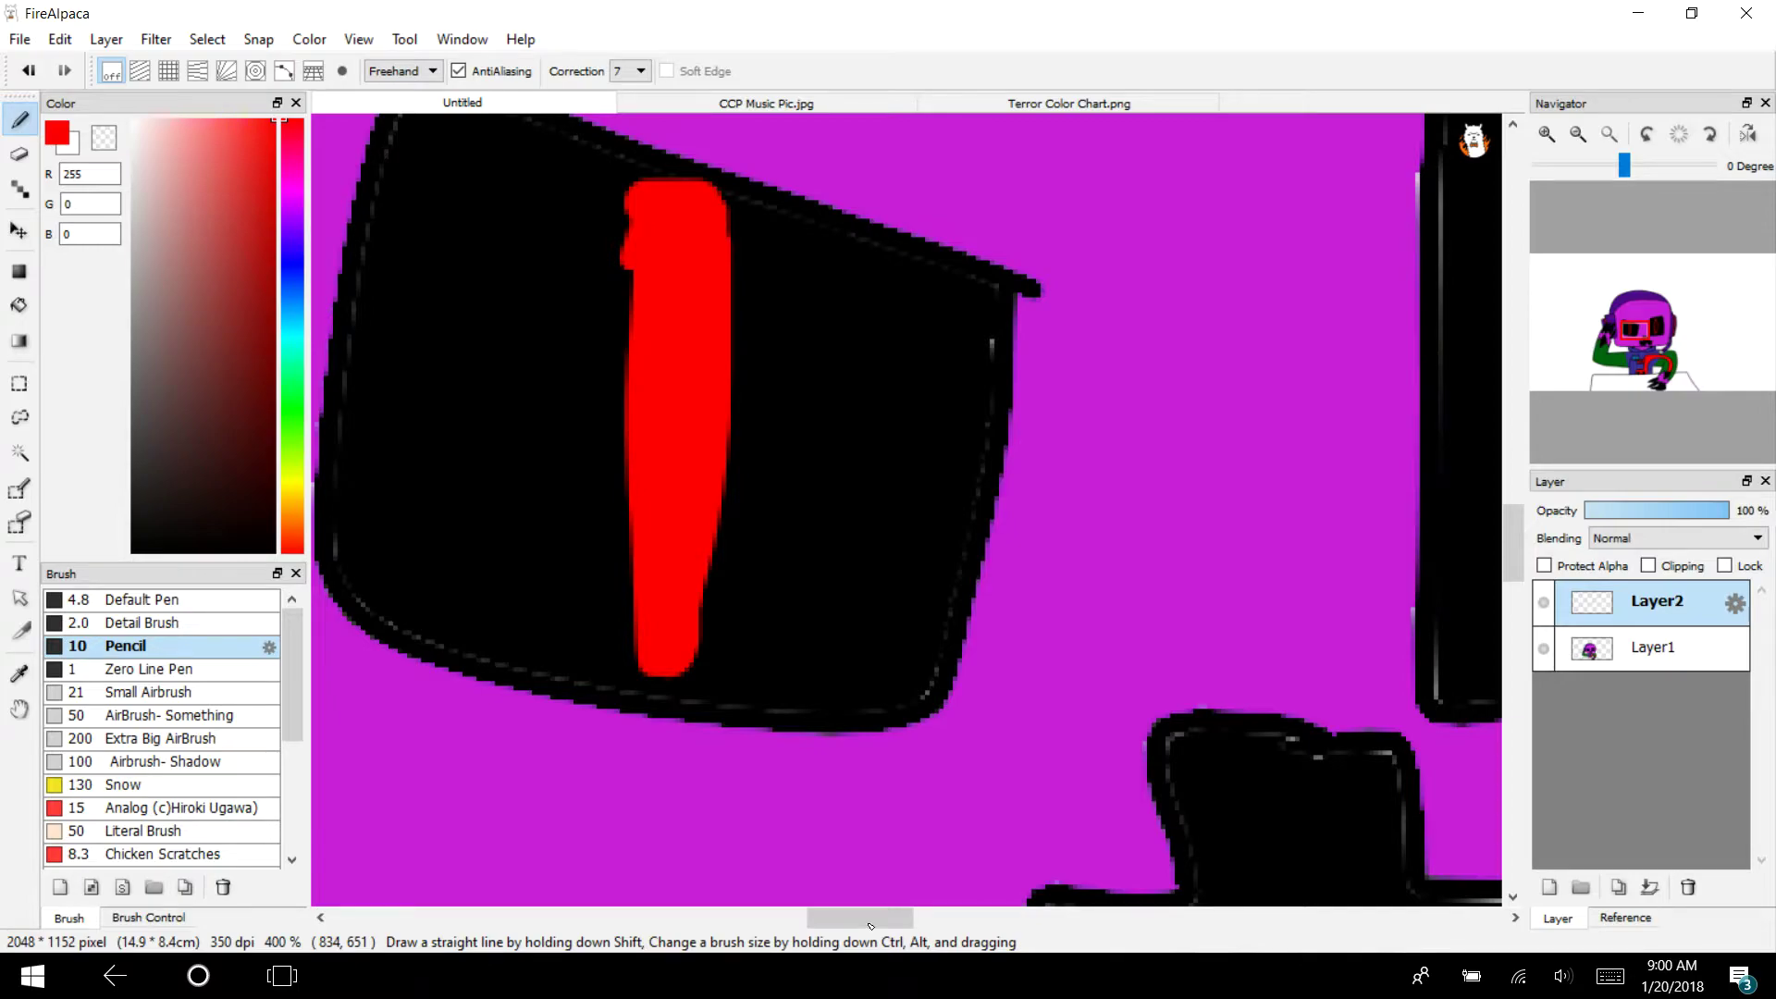
drag(870, 925, 934, 924)
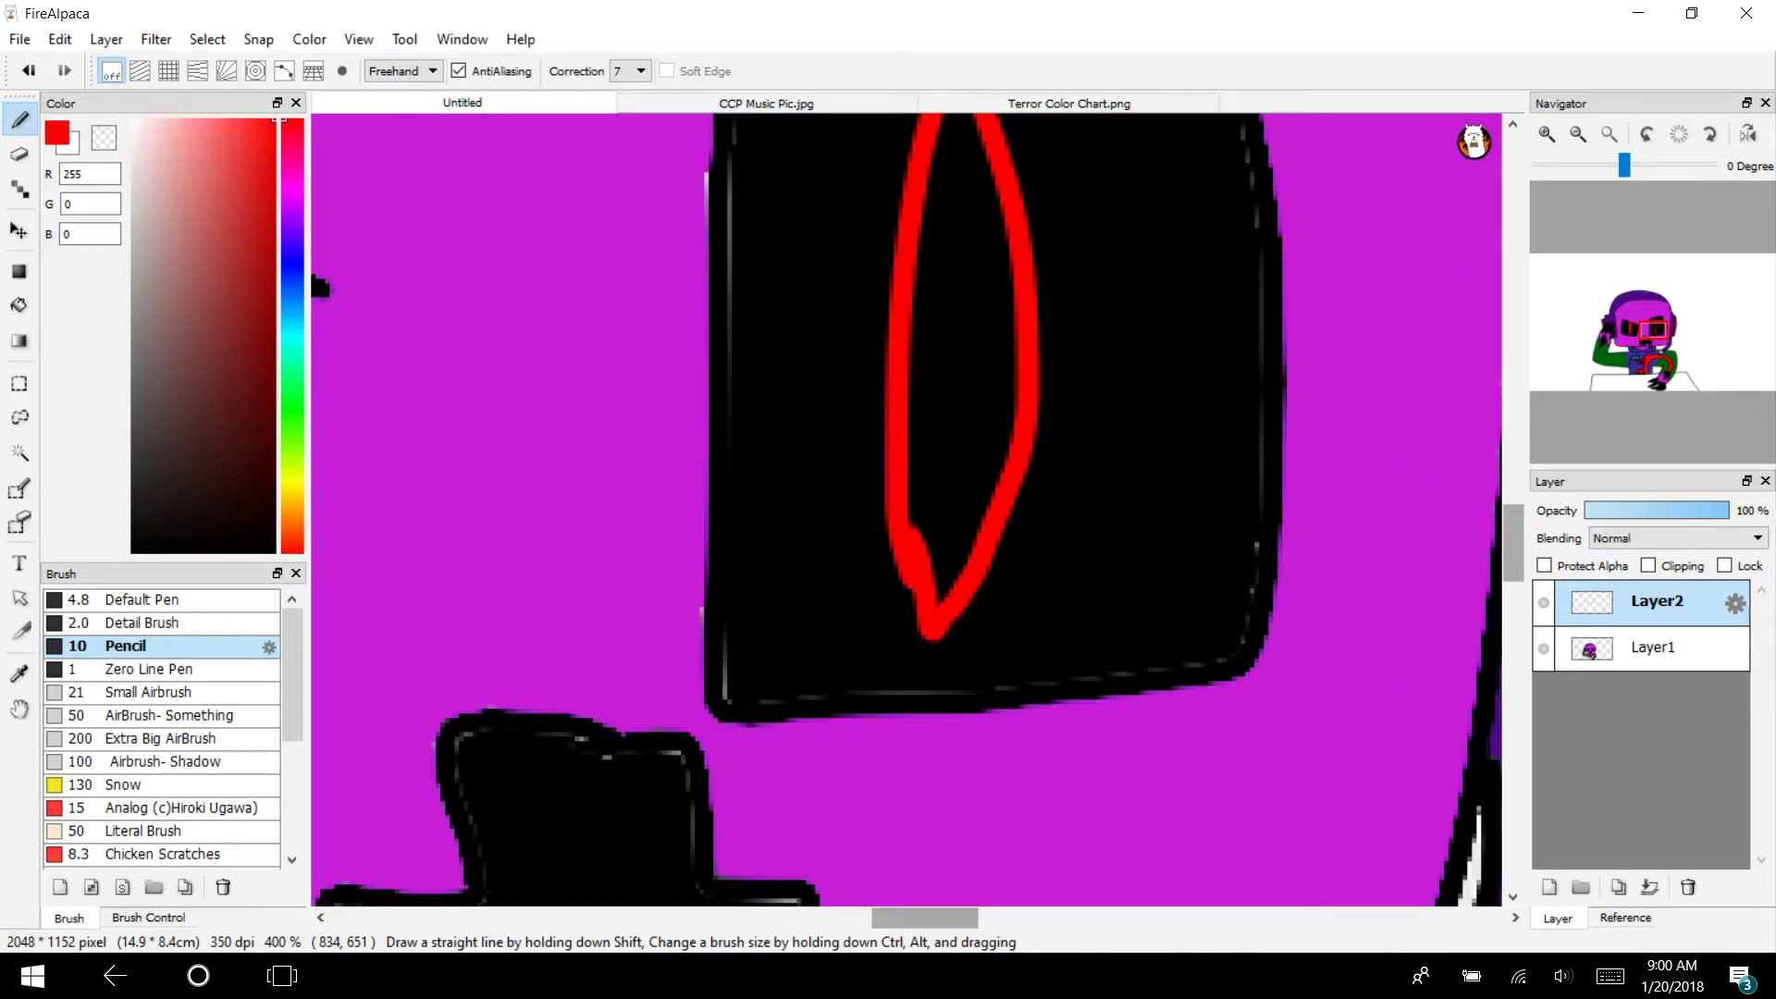
drag(1512, 542, 1512, 524)
mouse_move(938, 264)
mouse_down()
mouse_move(912, 590)
mouse_move(928, 785)
mouse_move(992, 523)
mouse_move(966, 317)
mouse_move(939, 699)
mouse_move(961, 435)
mouse_up()
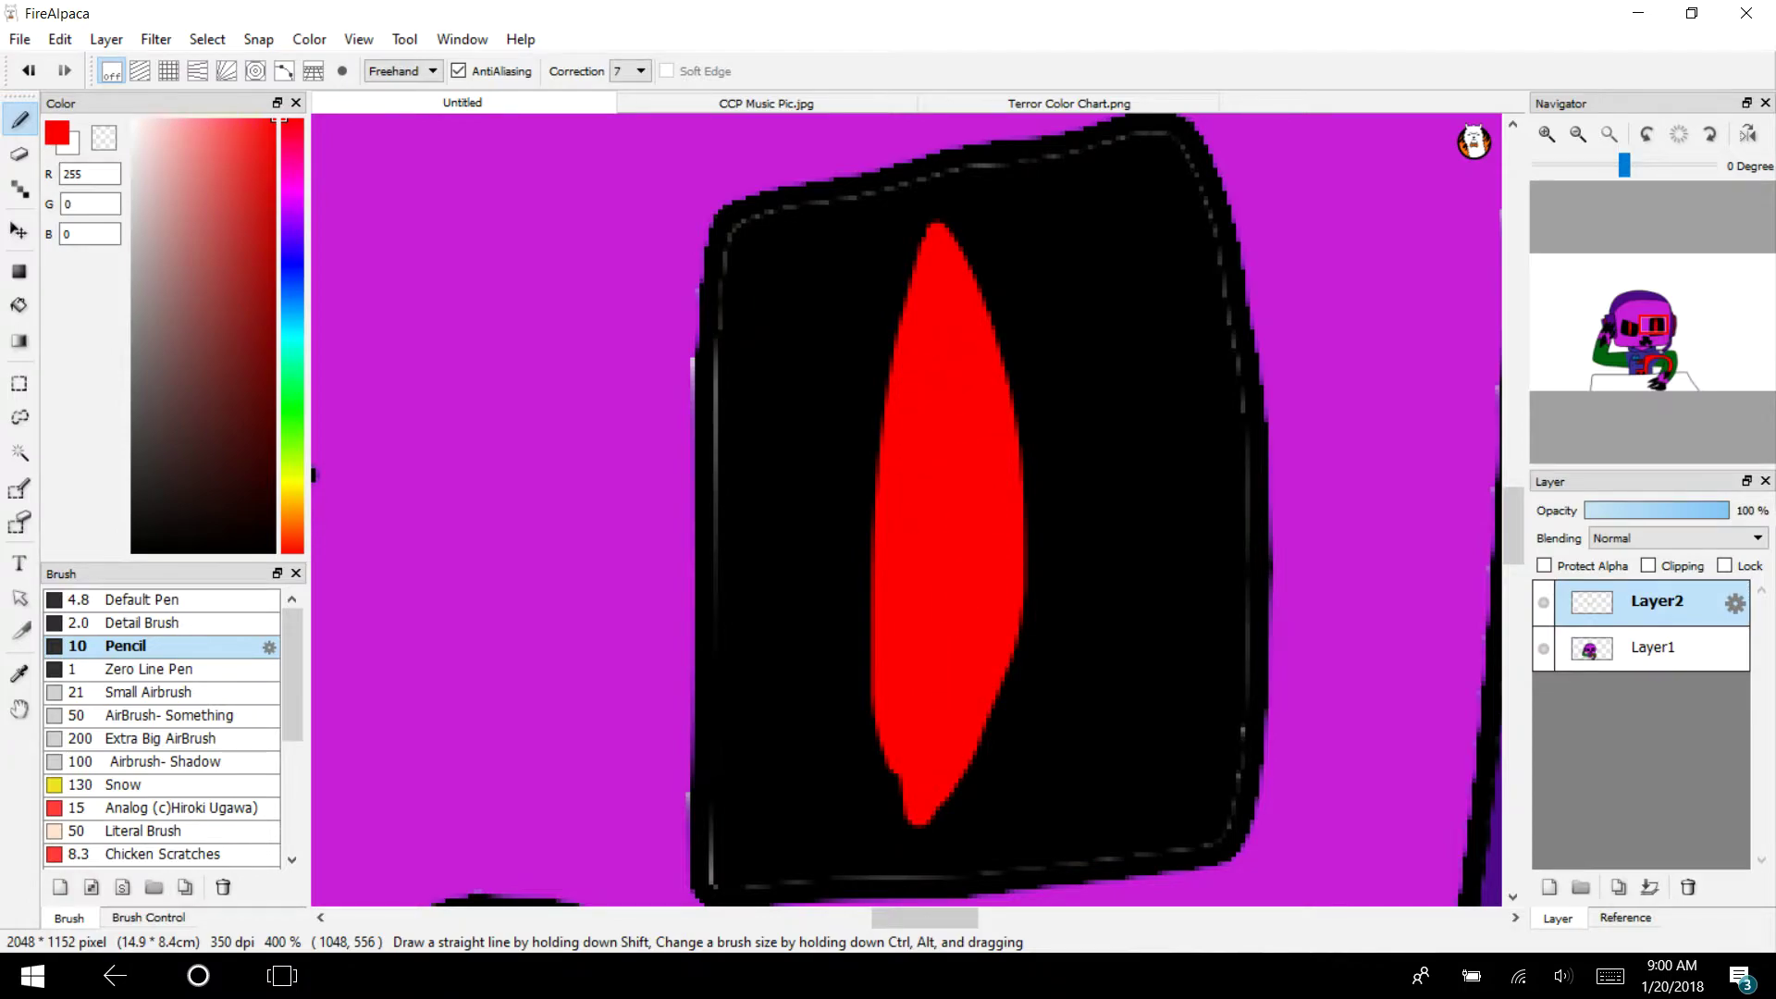
Erase a narrow vertical slit through the middle of each red pupil
key(e)
mouse_move(941, 282)
mouse_down()
mouse_move(945, 601)
mouse_move(925, 735)
mouse_up()
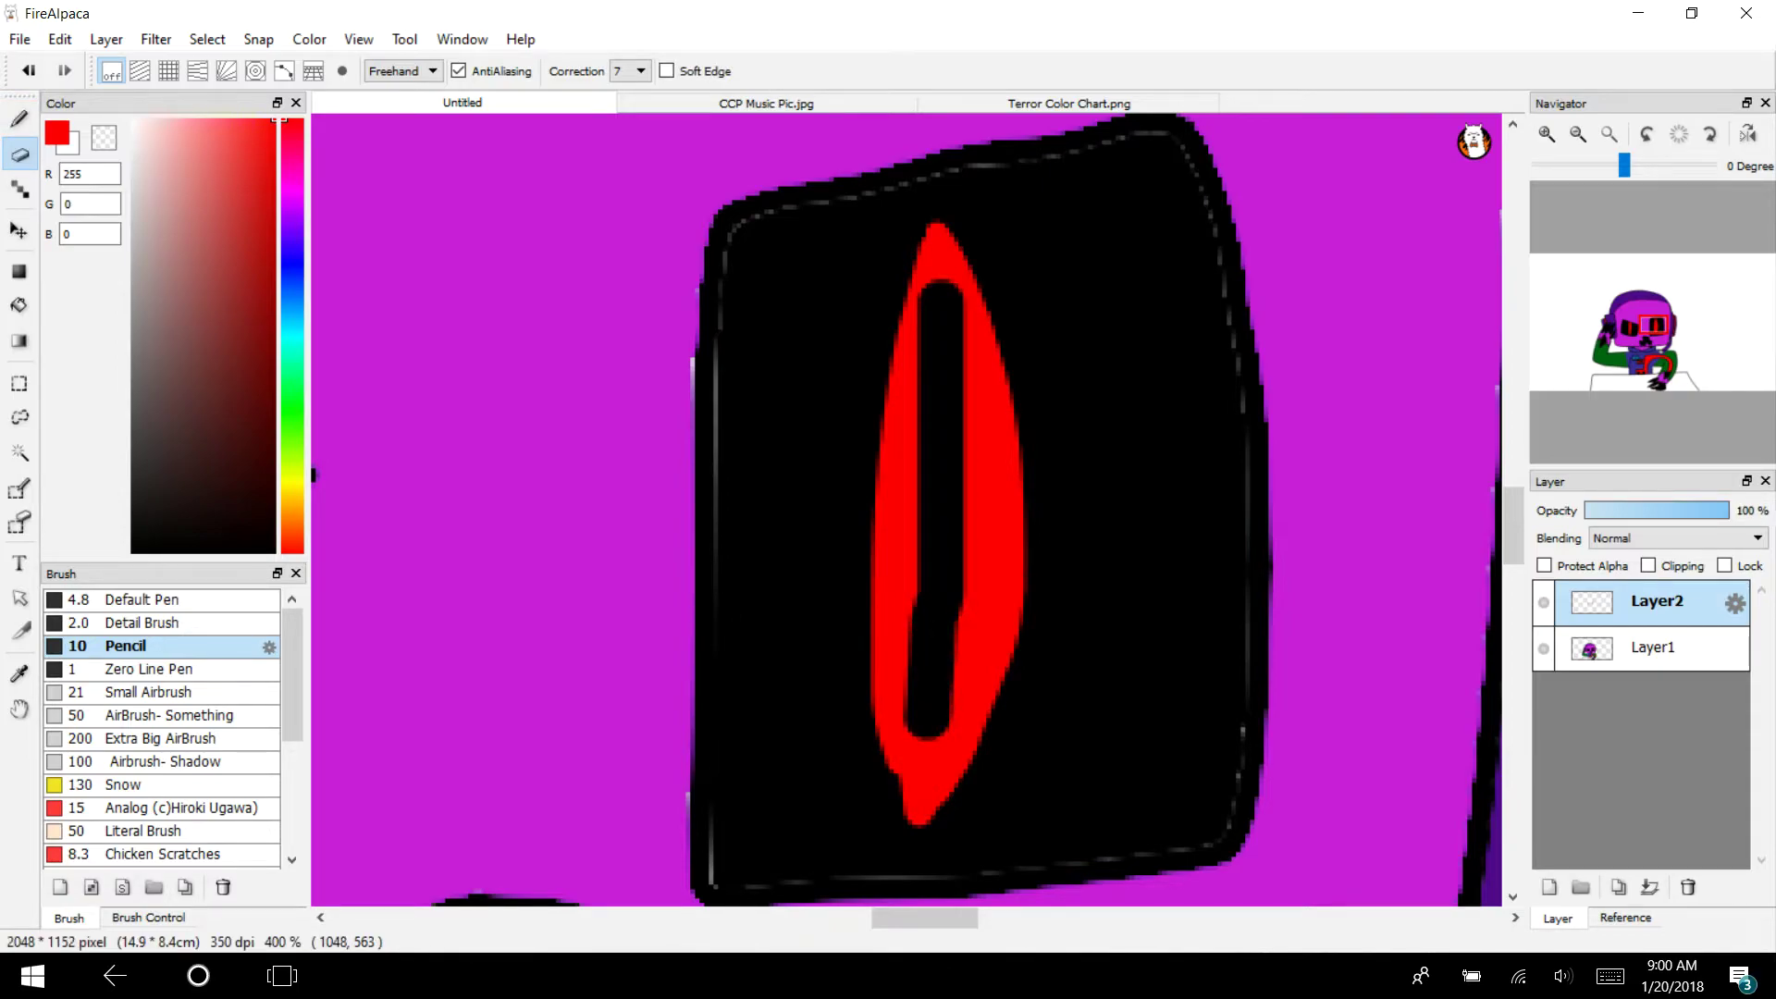
drag(1632, 339, 1629, 330)
drag(897, 211, 883, 601)
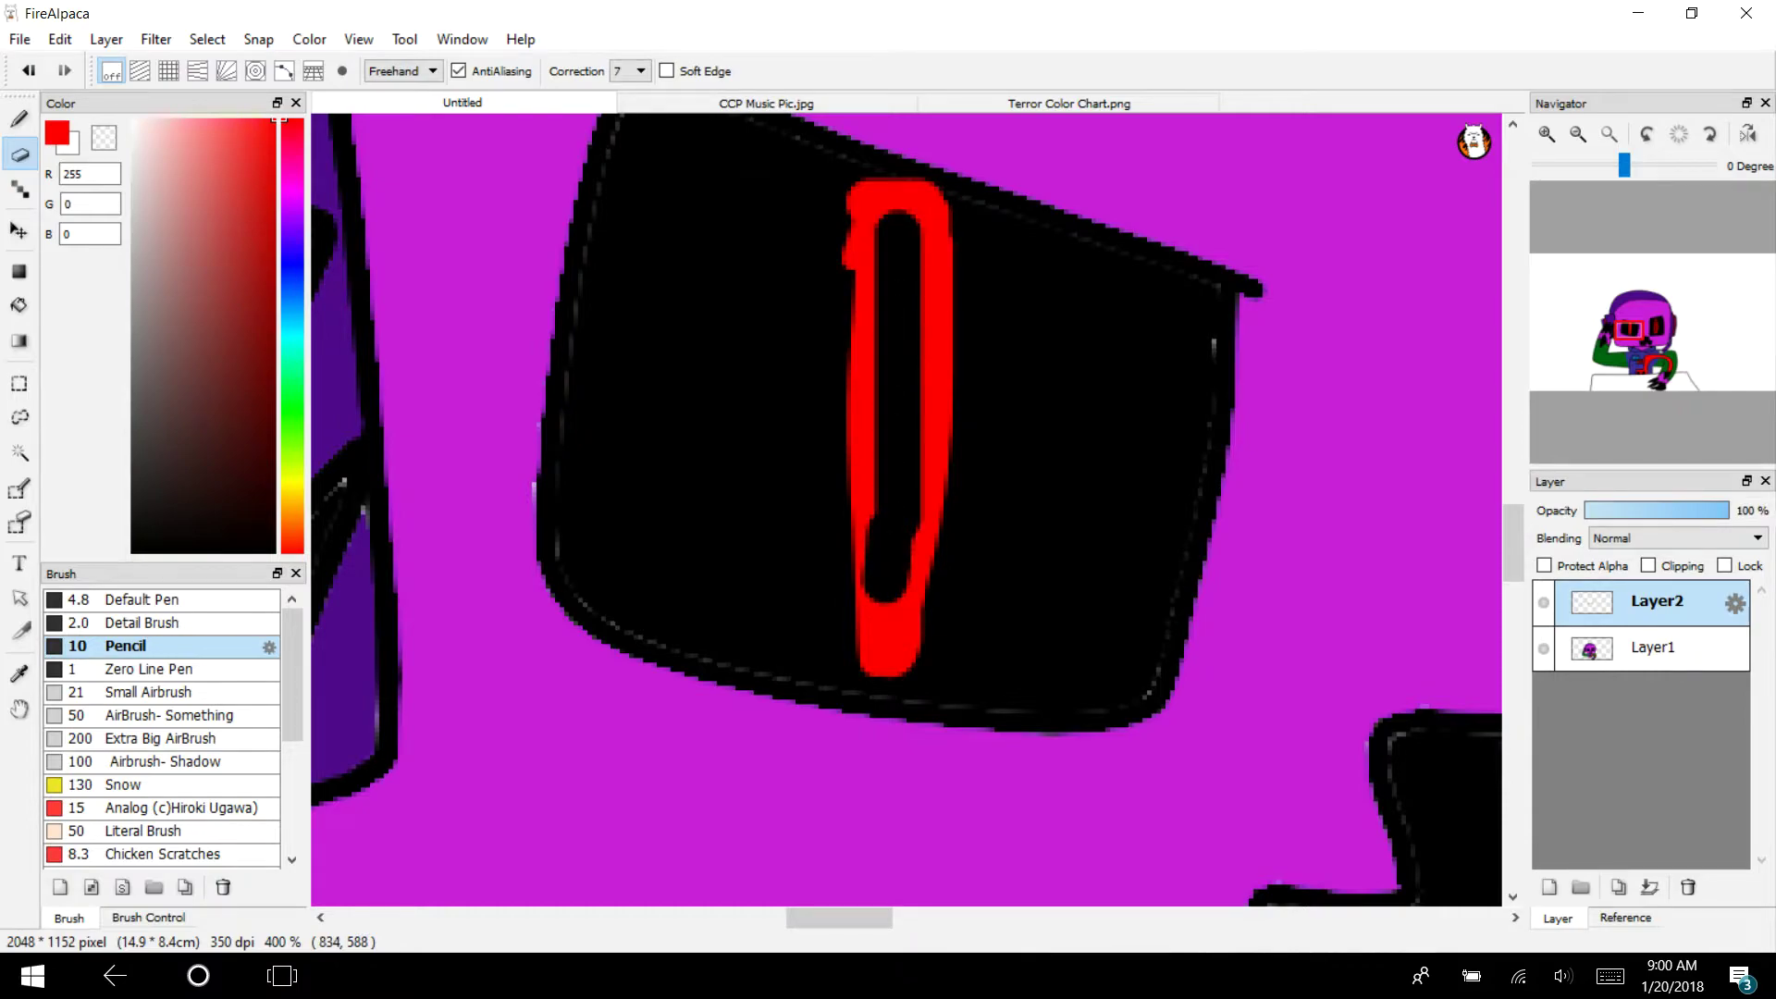
Fit the whole drawing to the window to check how the pupils look on the face
click(118, 600)
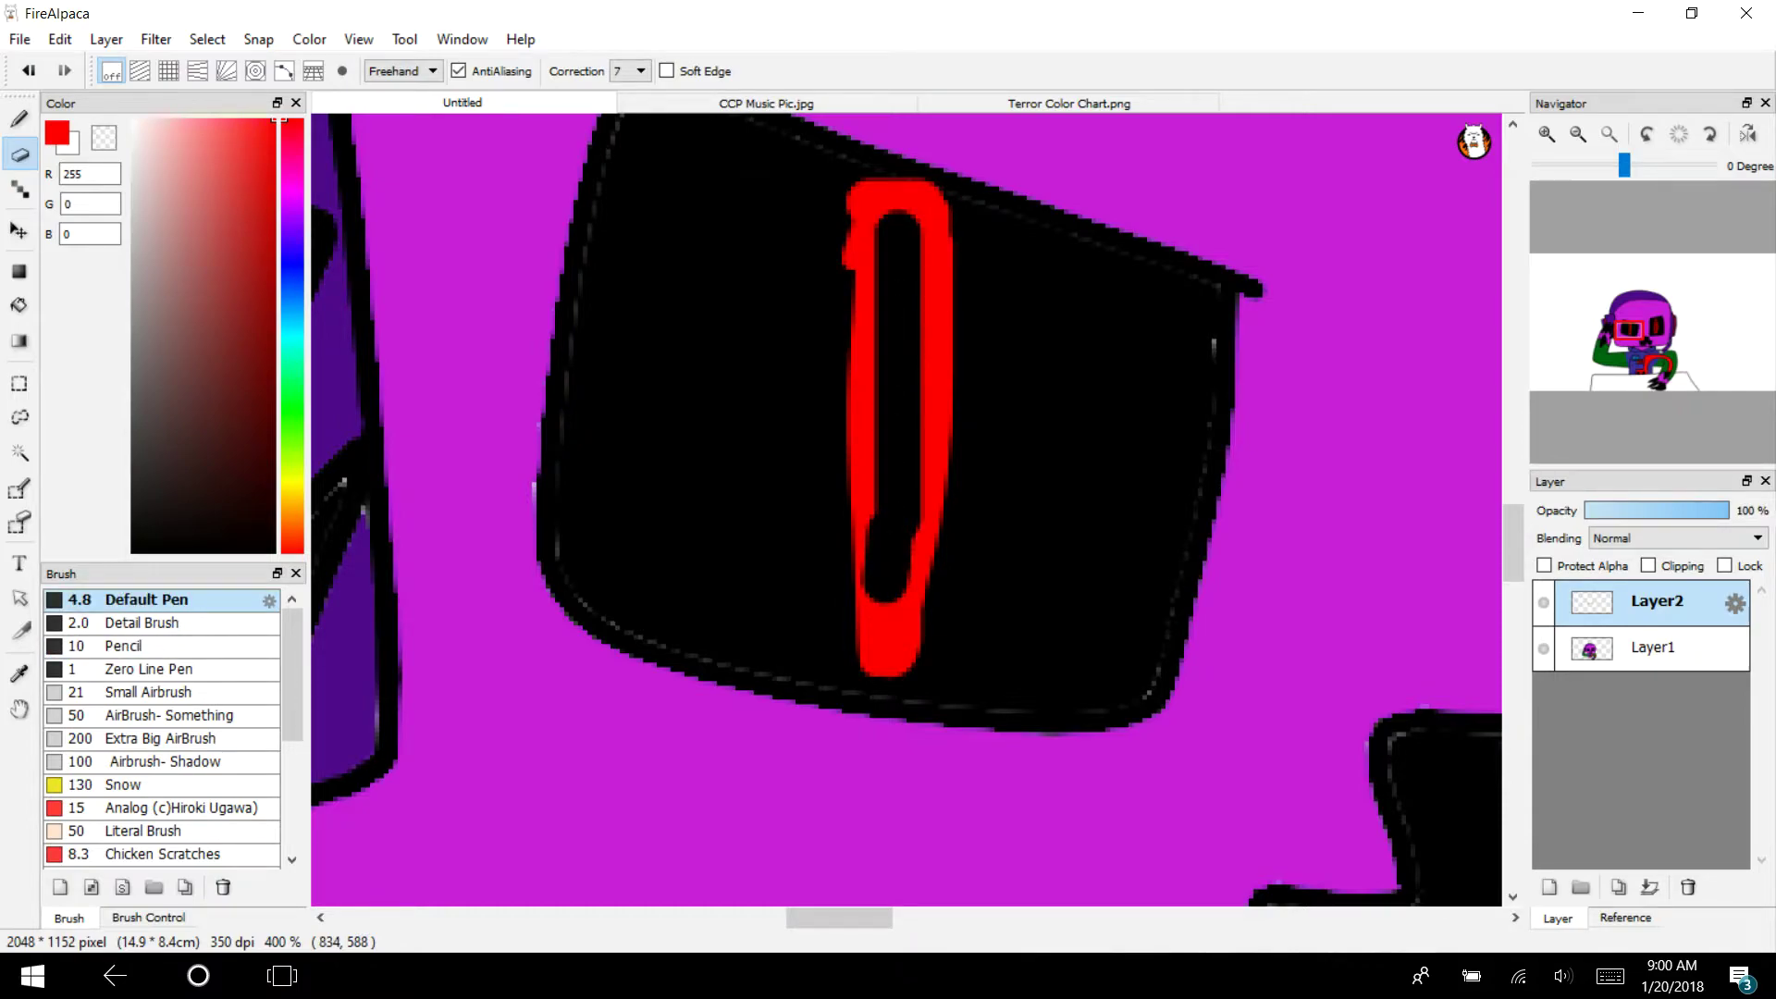
click(148, 918)
click(68, 917)
click(1578, 134)
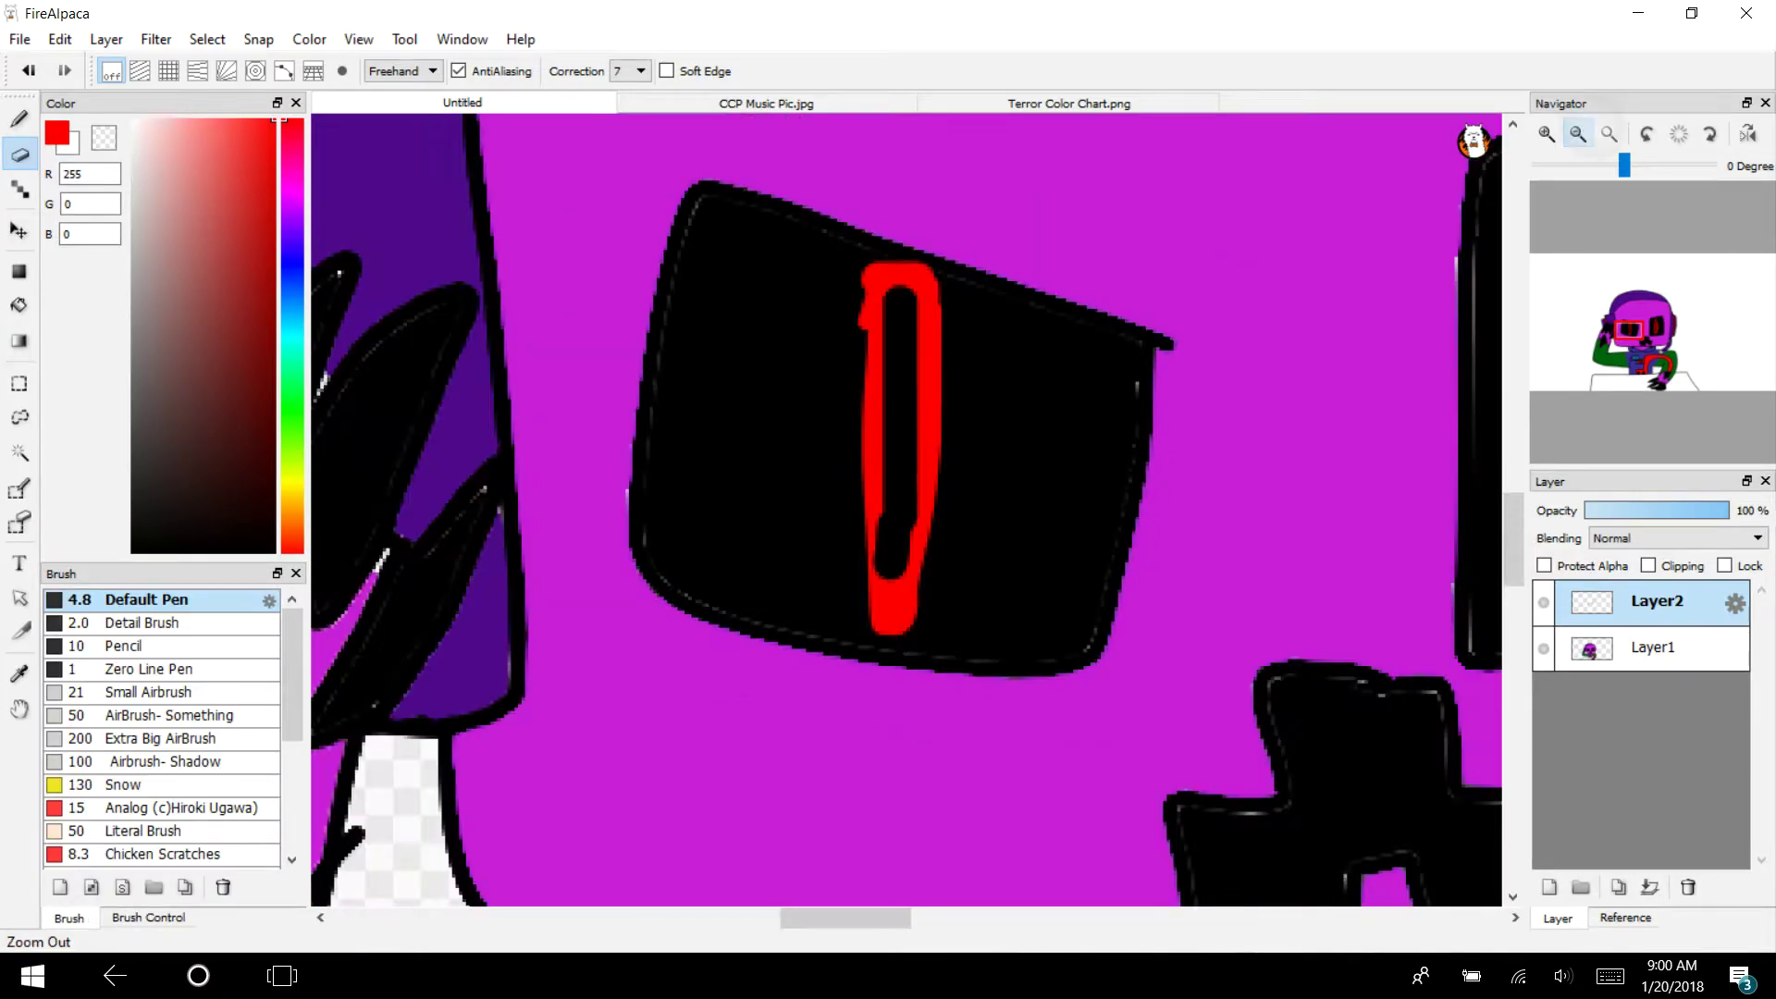
click(1578, 134)
mouse_move(1685, 359)
mouse_down()
mouse_move(1692, 344)
mouse_move(1649, 338)
mouse_up()
click(1609, 134)
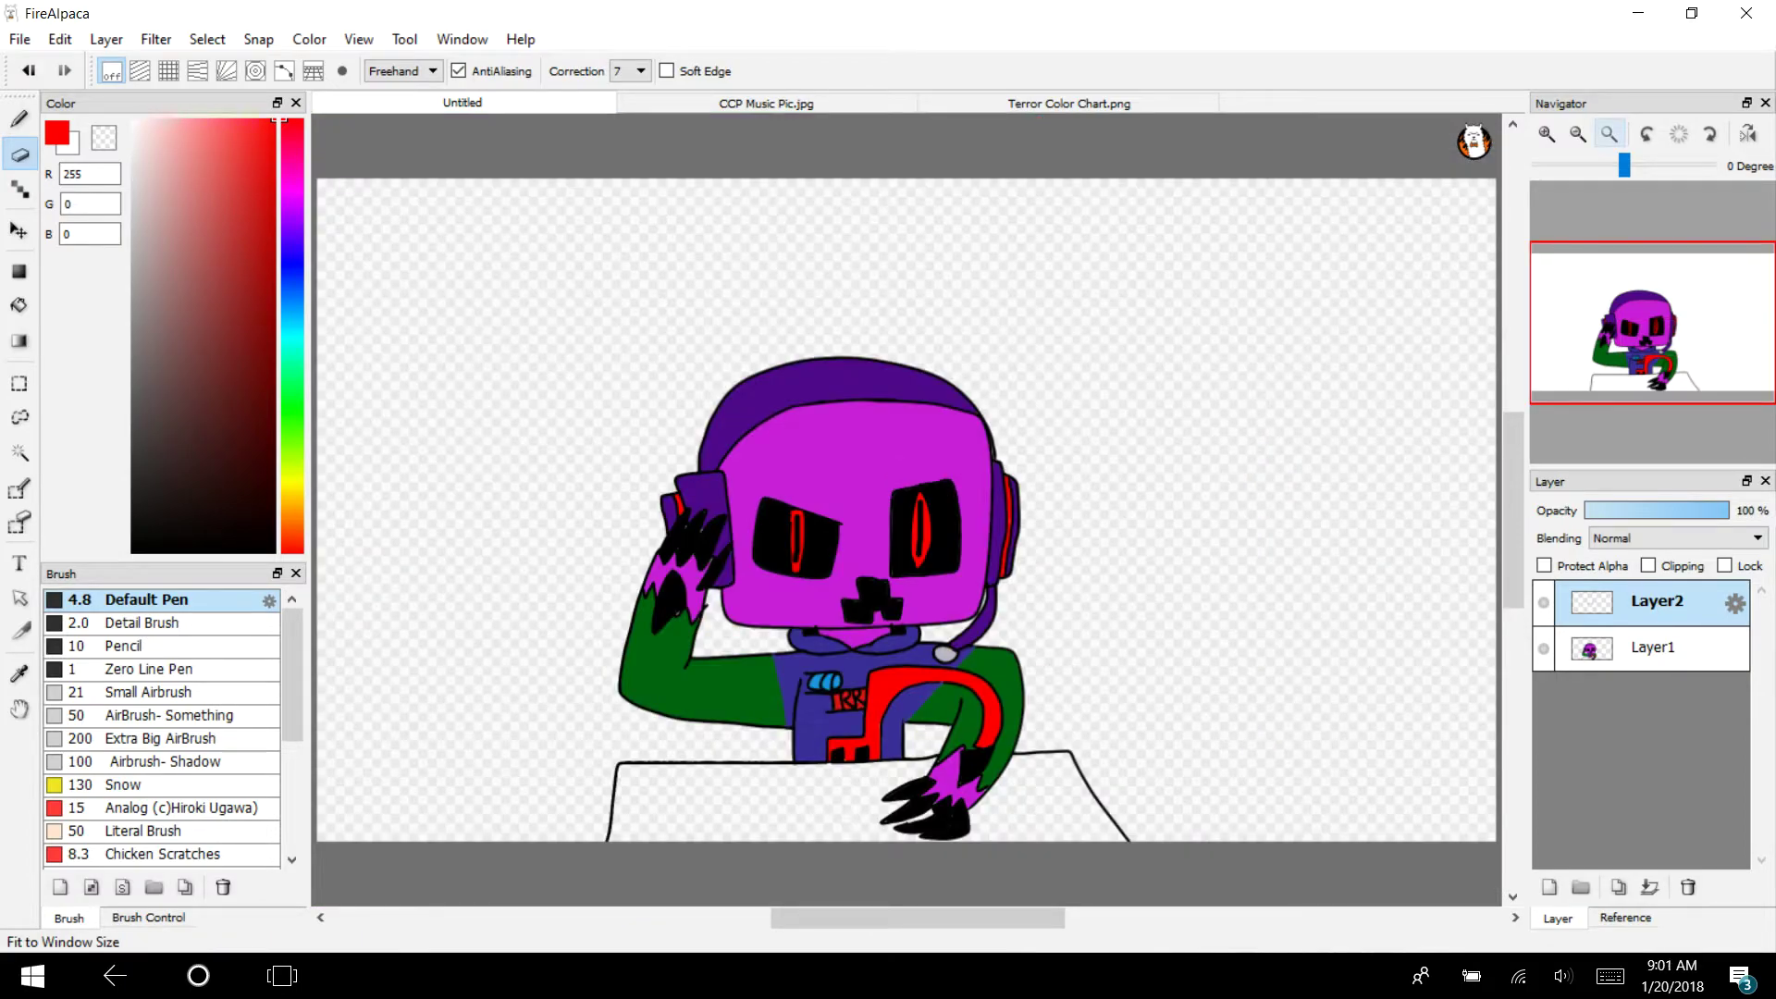
Thicken both lower sides of the red pupil in the eye beside the raised hand with the Default Pen
key(b)
click(1578, 135)
click(1547, 134)
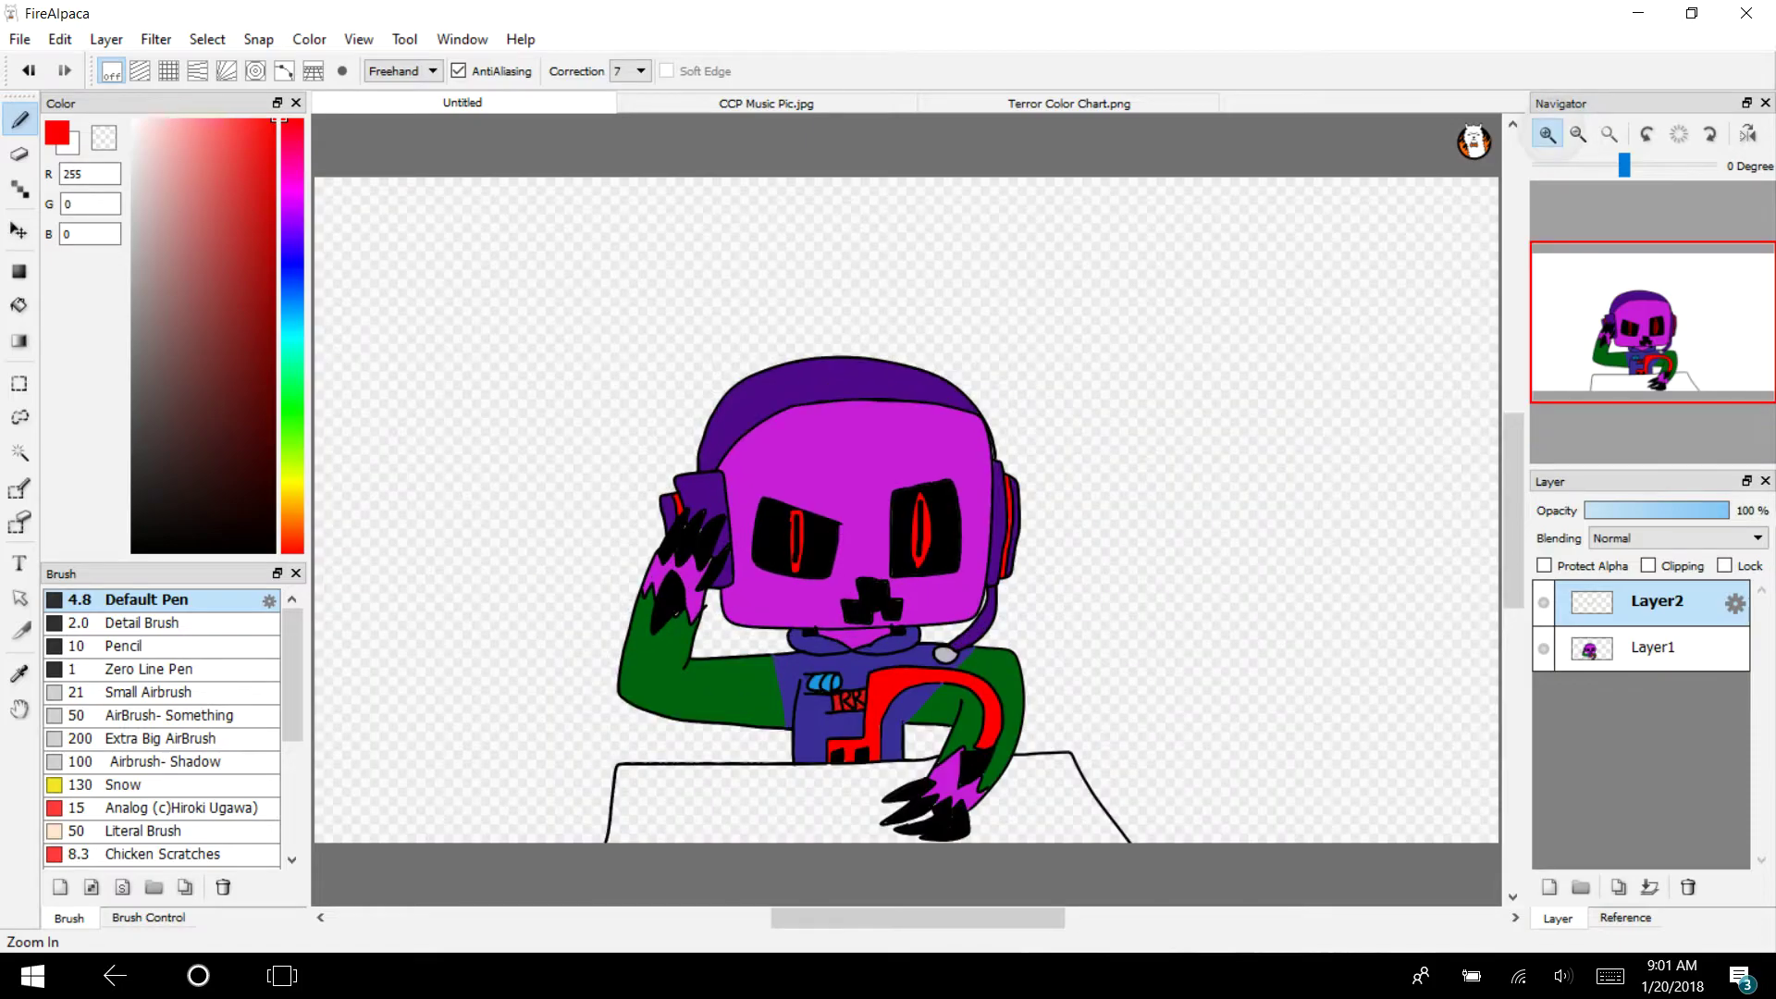
click(1547, 134)
click(1546, 134)
click(1546, 135)
click(1546, 134)
mouse_move(1651, 321)
mouse_down()
mouse_move(1608, 340)
mouse_move(1634, 331)
mouse_up()
click(55, 623)
click(55, 600)
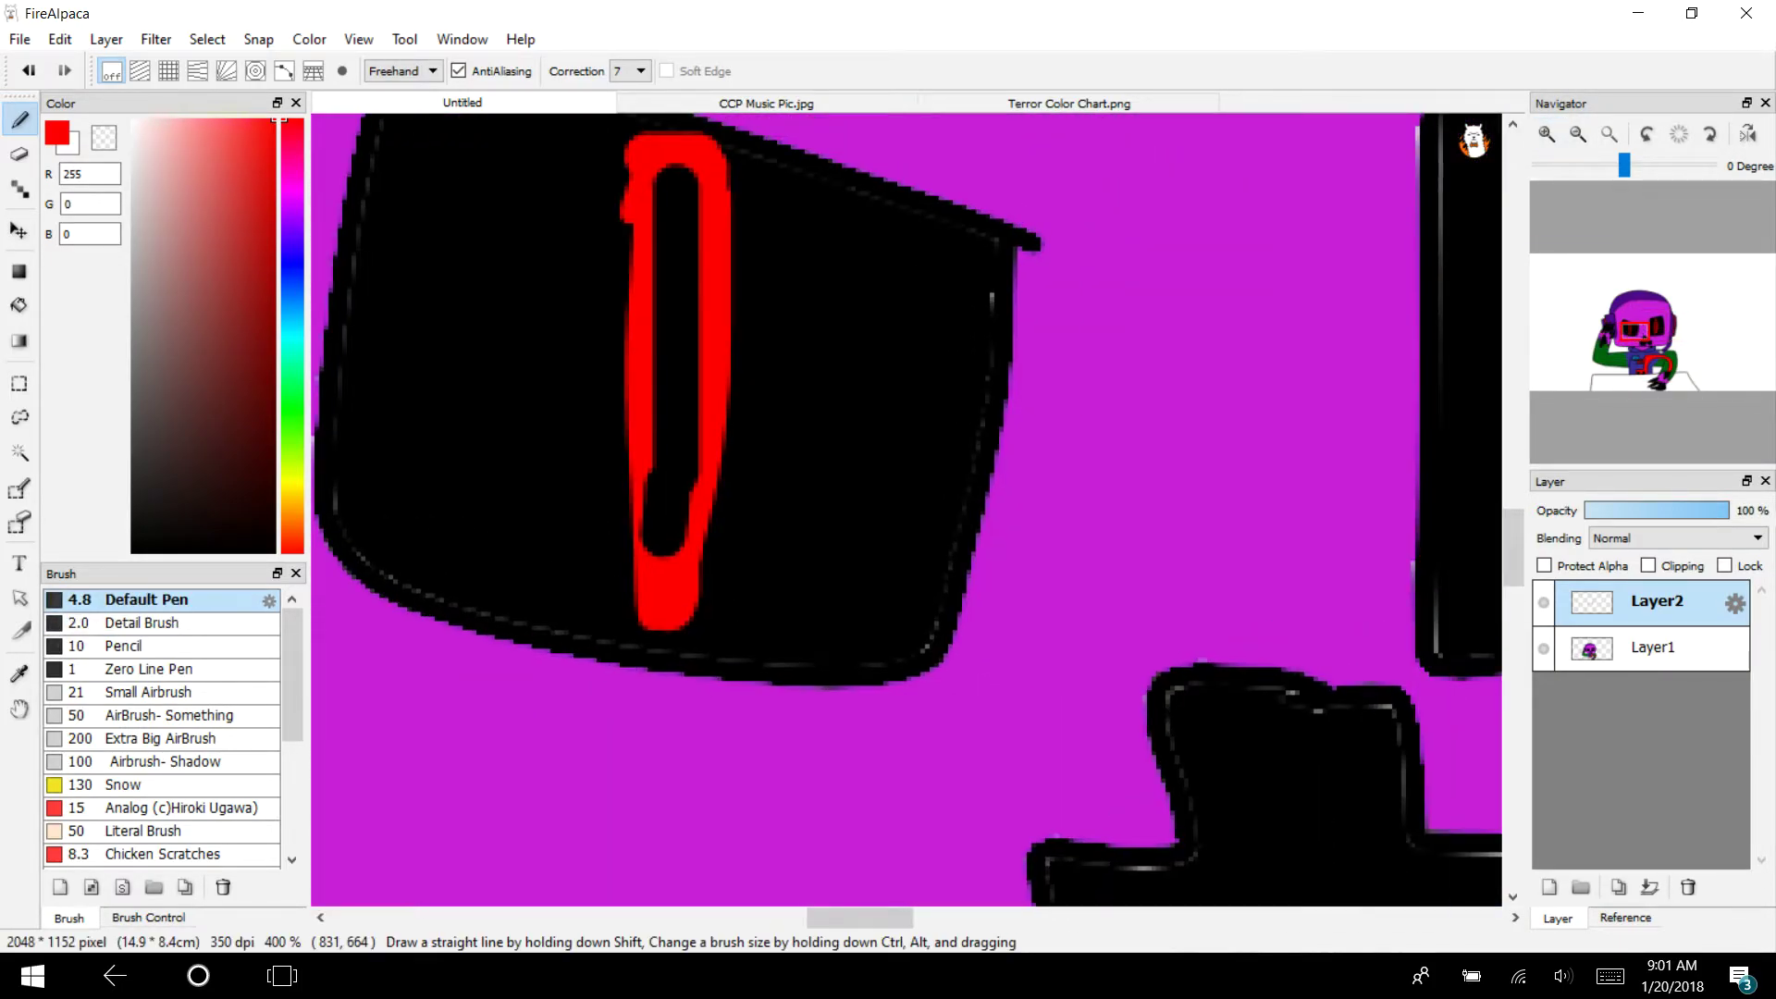
drag(638, 477, 634, 583)
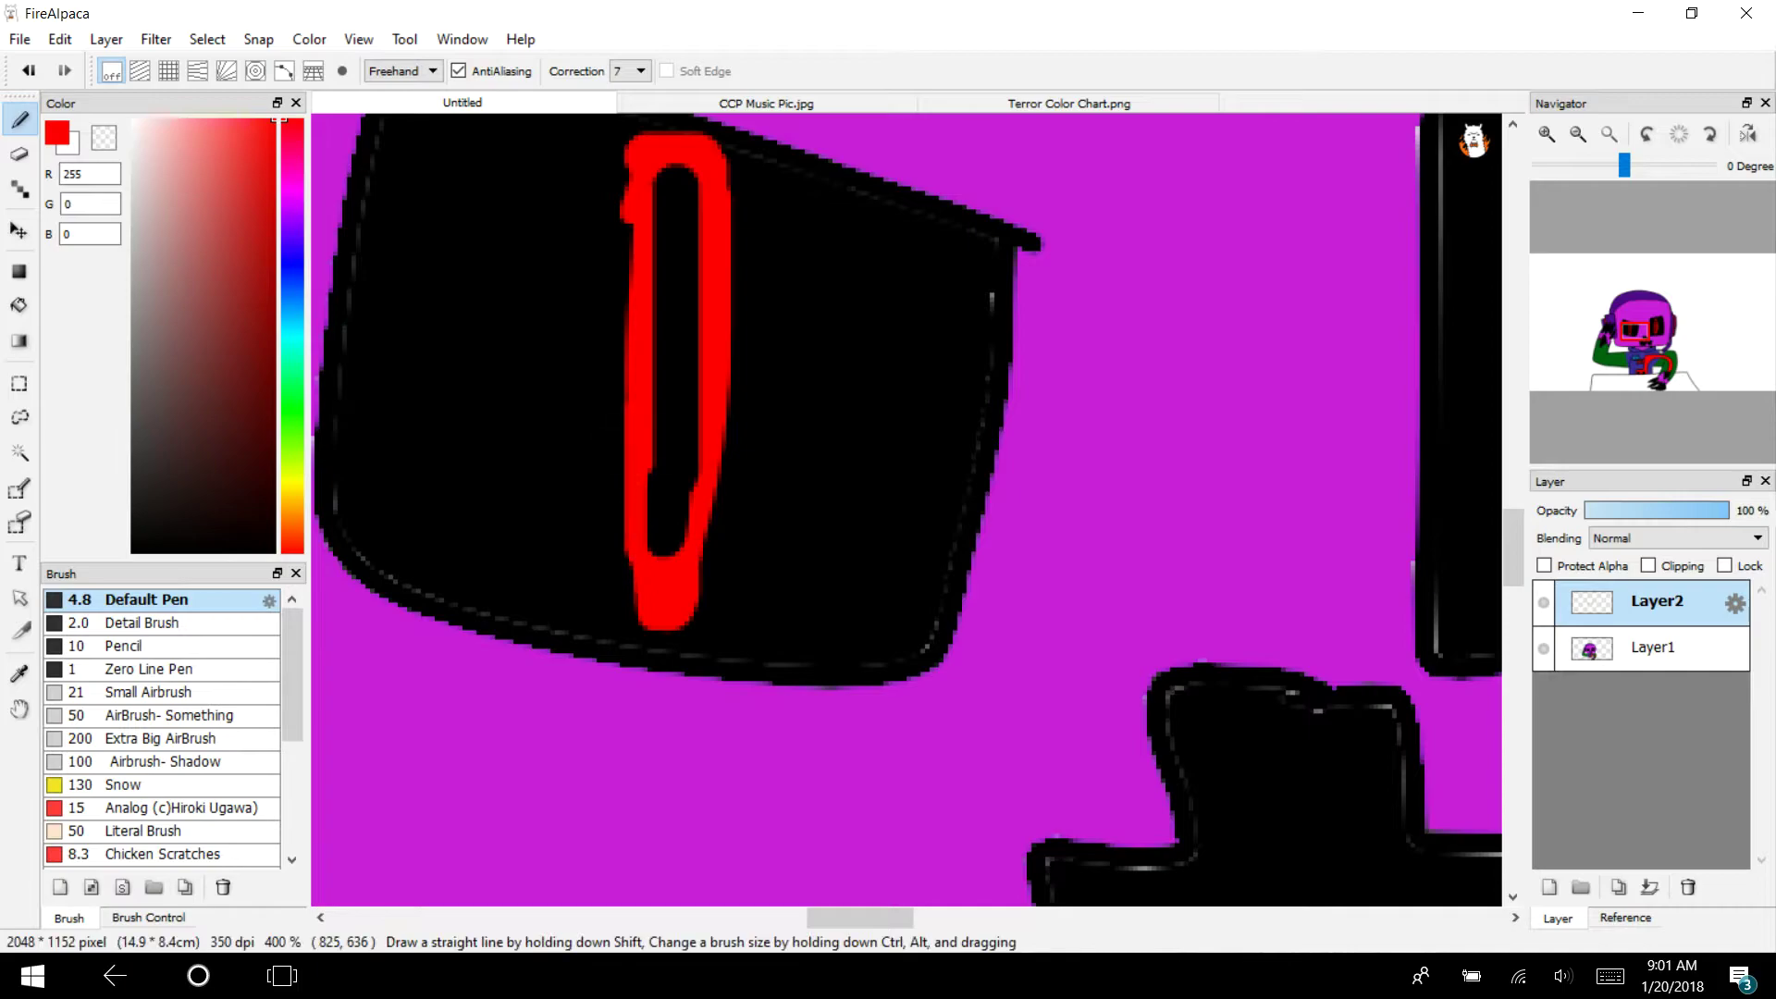
drag(720, 430, 669, 625)
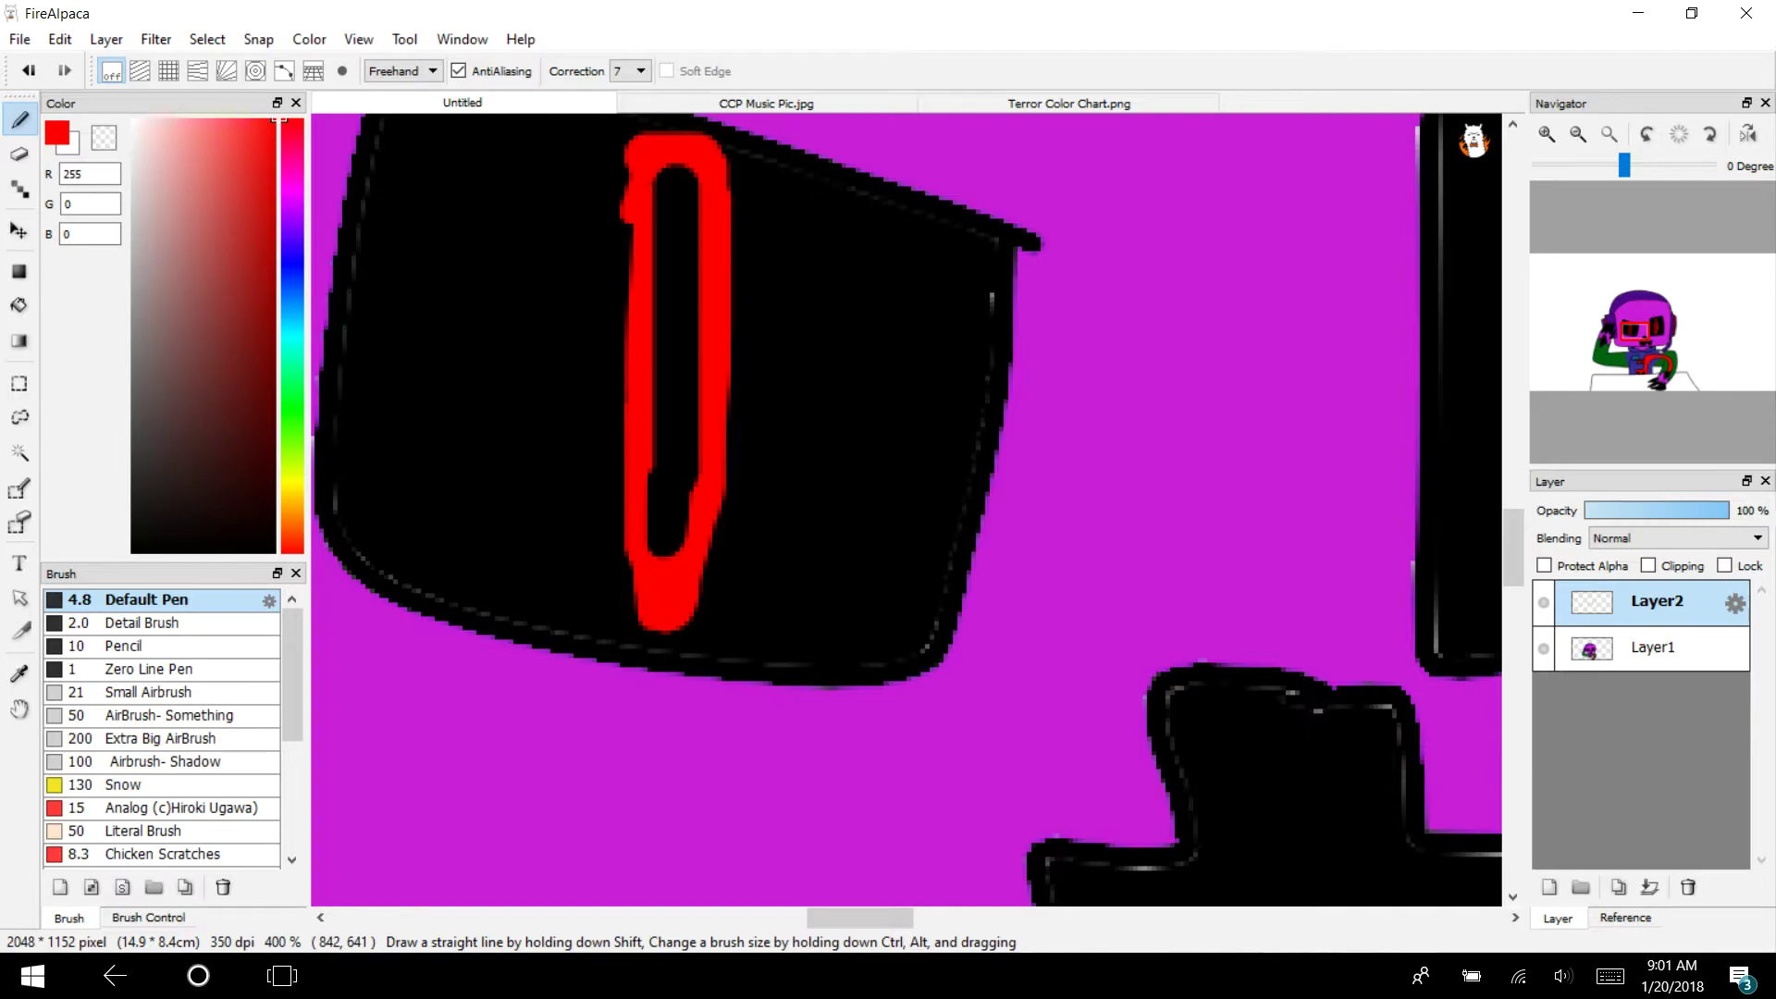
Lower the opacity of the pupil layer, Layer2, to 69%
click(1577, 134)
click(1578, 134)
mouse_move(1635, 330)
mouse_down()
mouse_move(1677, 349)
mouse_move(1641, 337)
mouse_up()
click(1673, 510)
drag(1673, 511, 1687, 510)
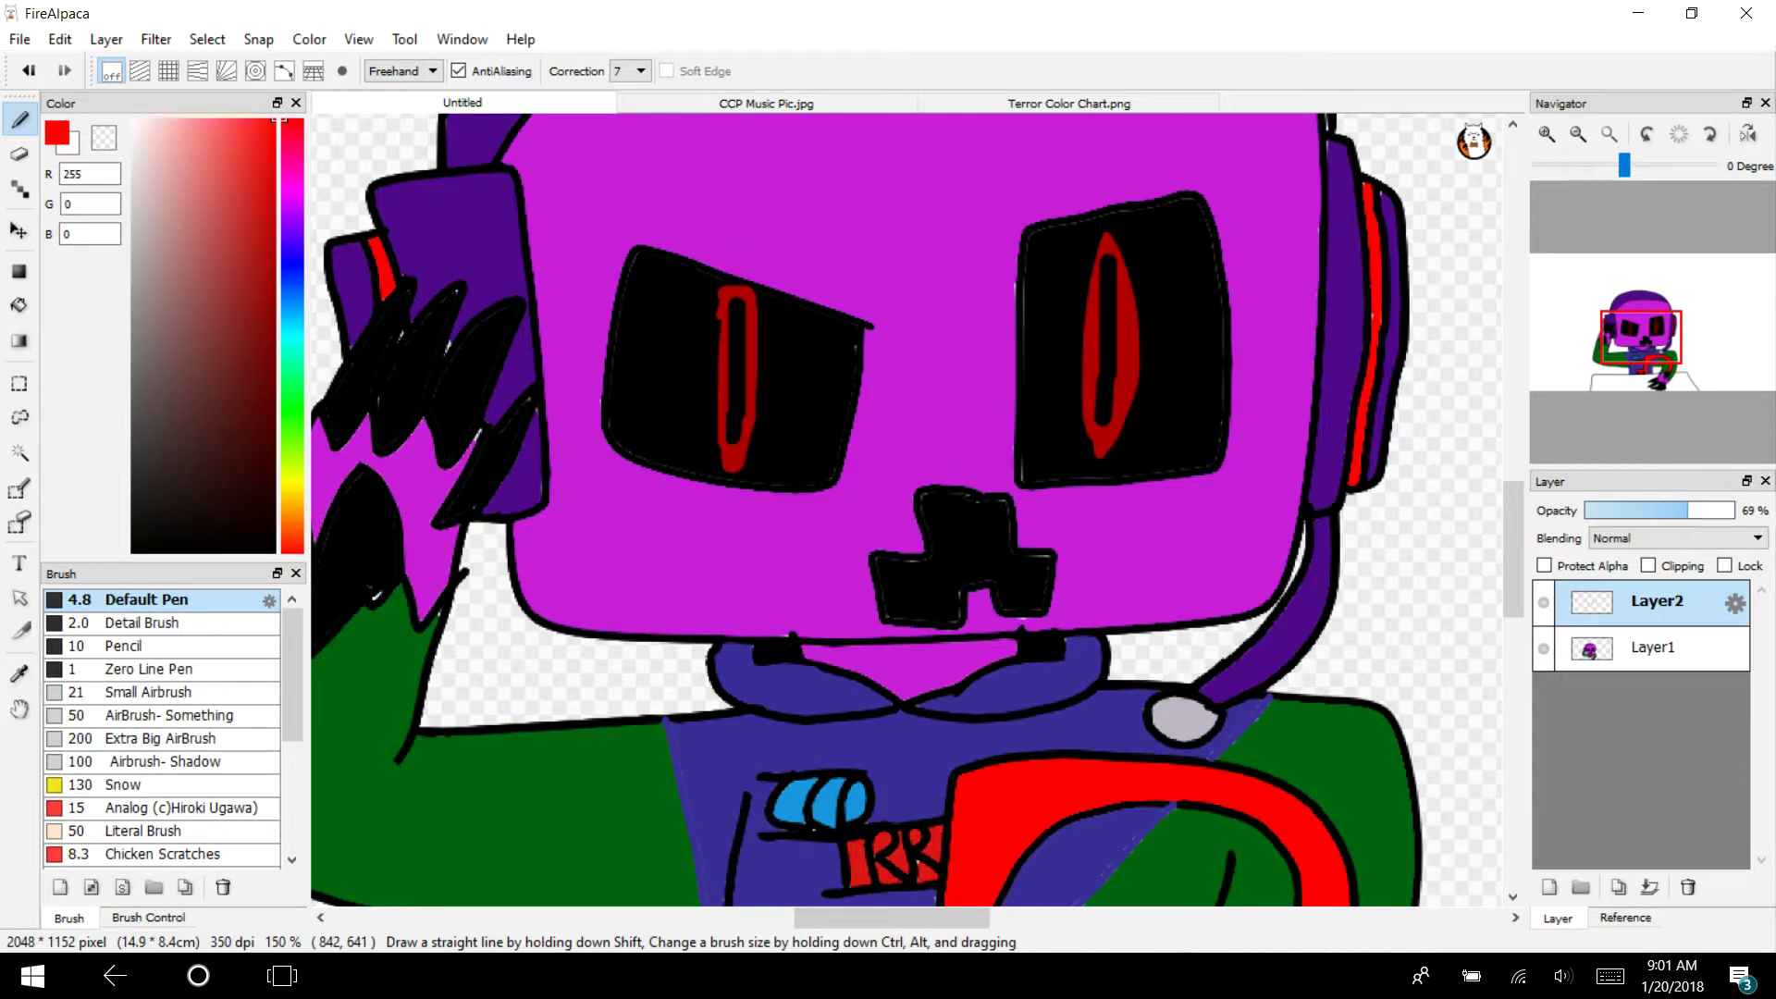
Merge the pupil layer into Layer1 and add another new layer
click(1649, 887)
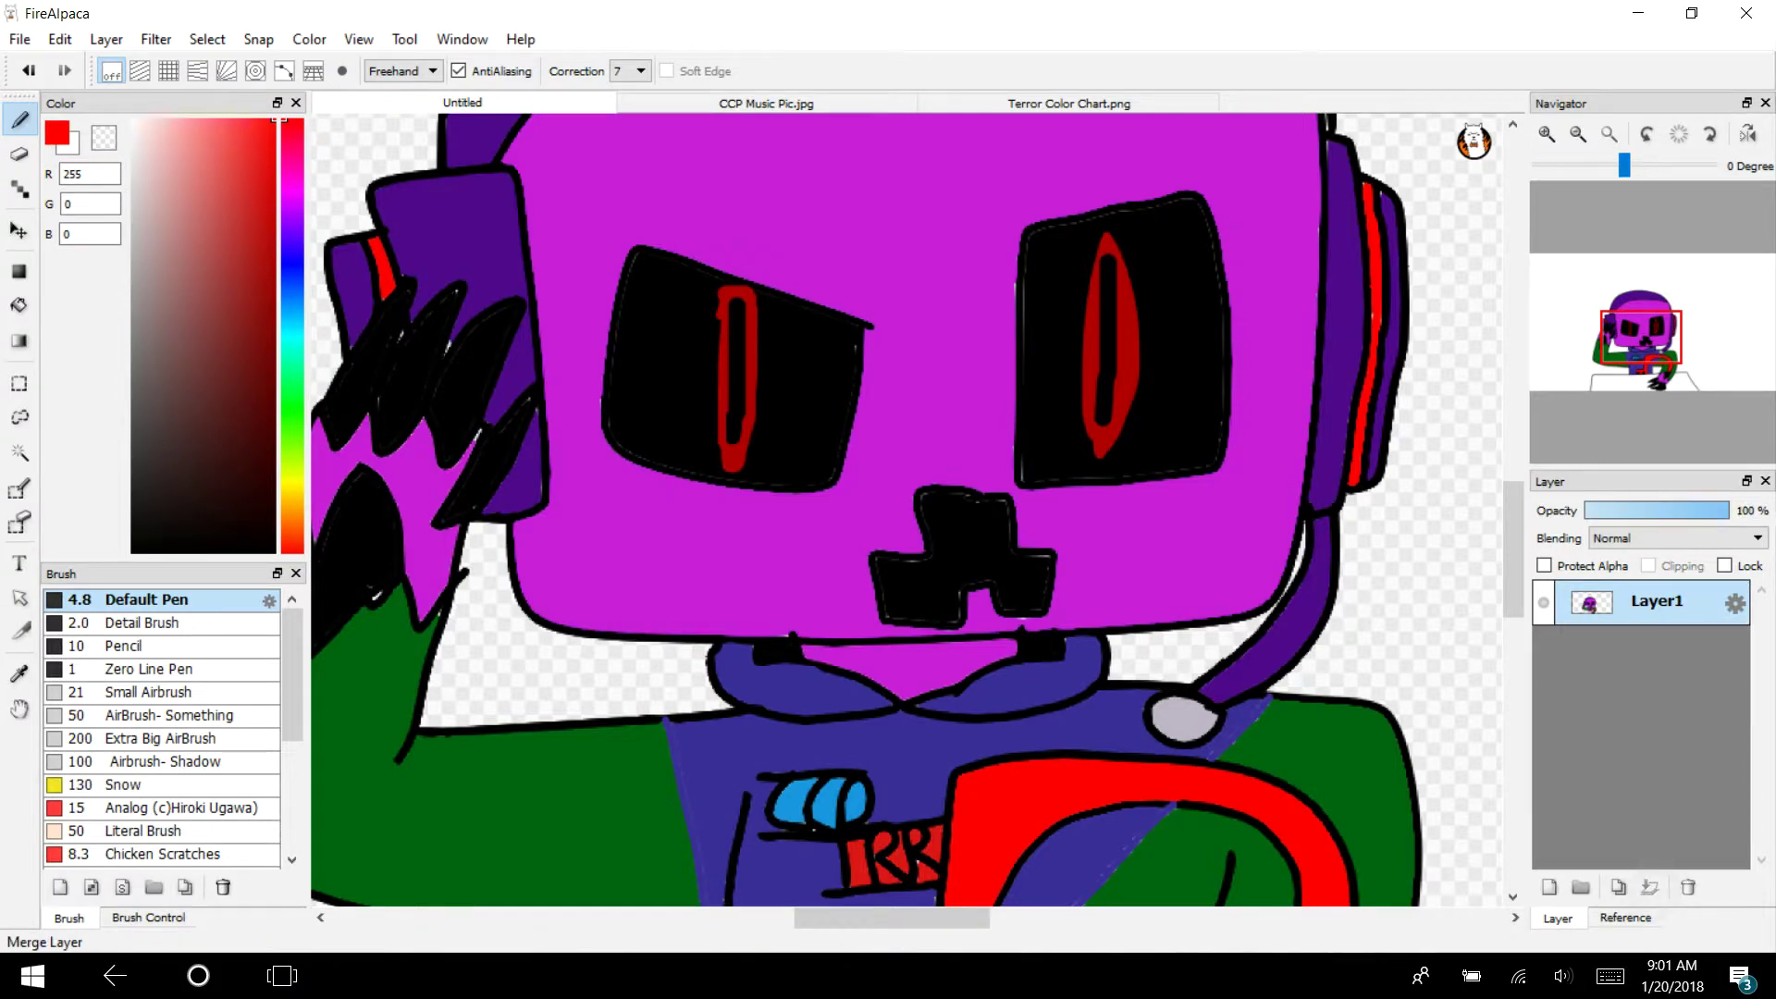
click(1577, 134)
drag(1655, 344, 1614, 327)
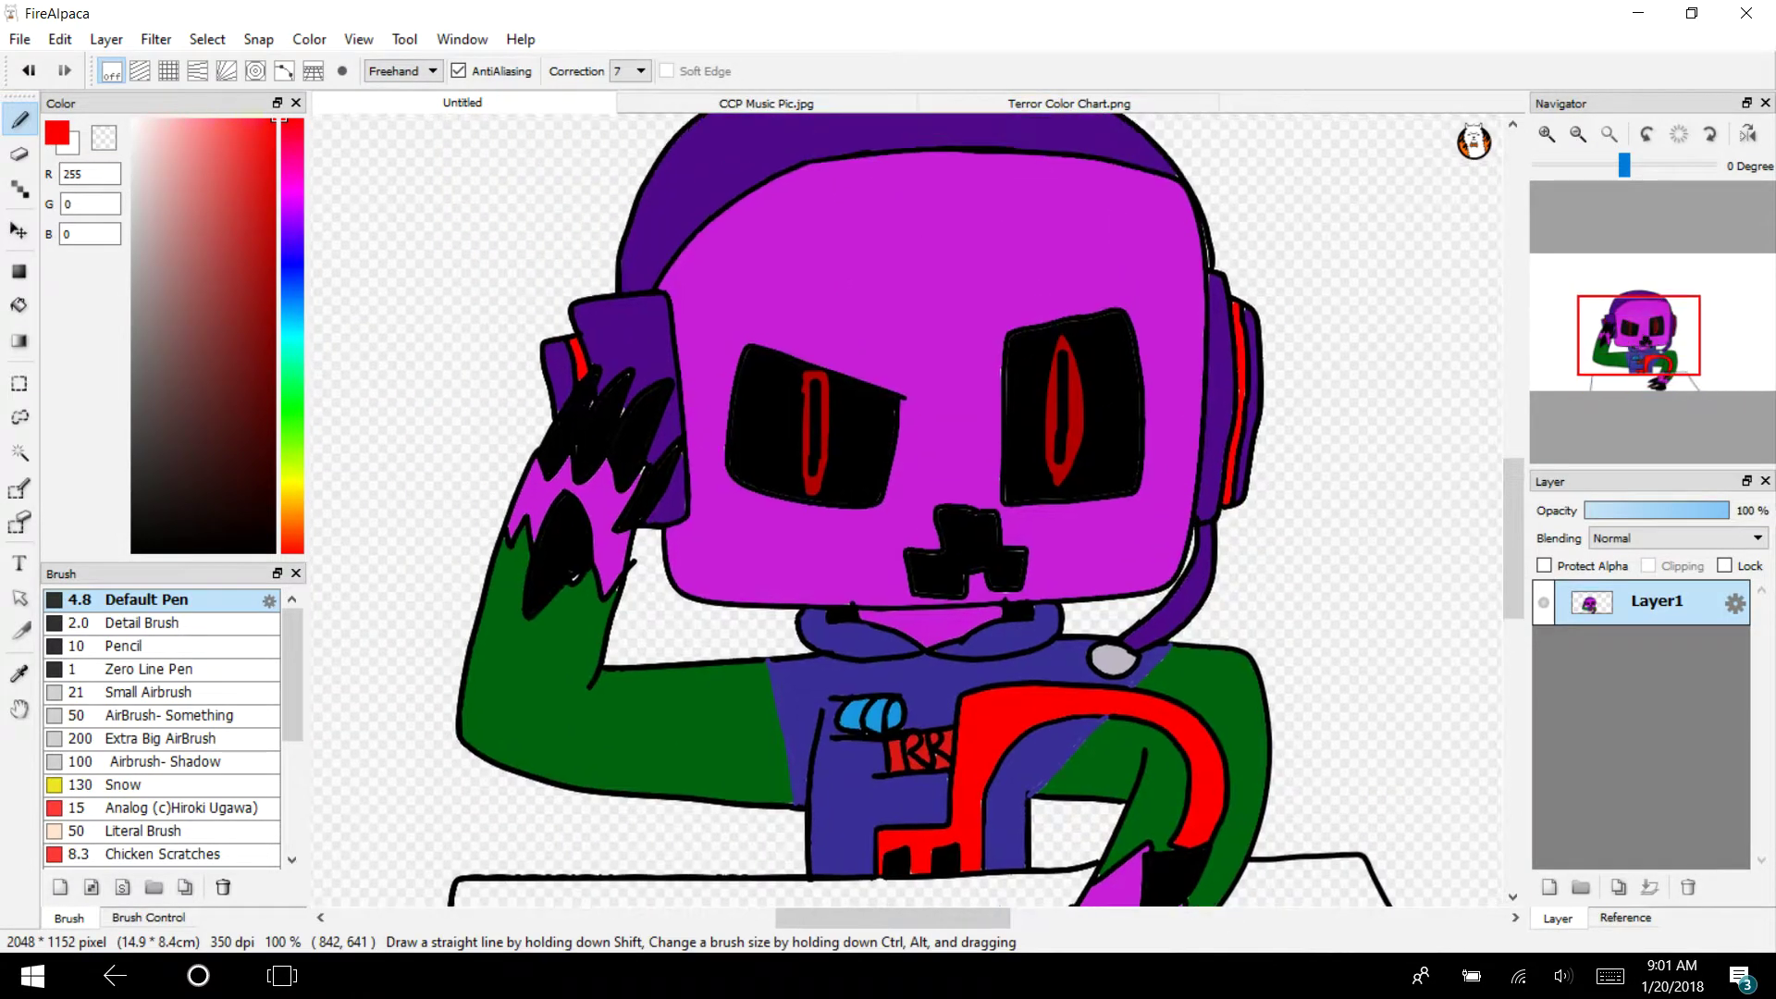
click(105, 39)
click(136, 67)
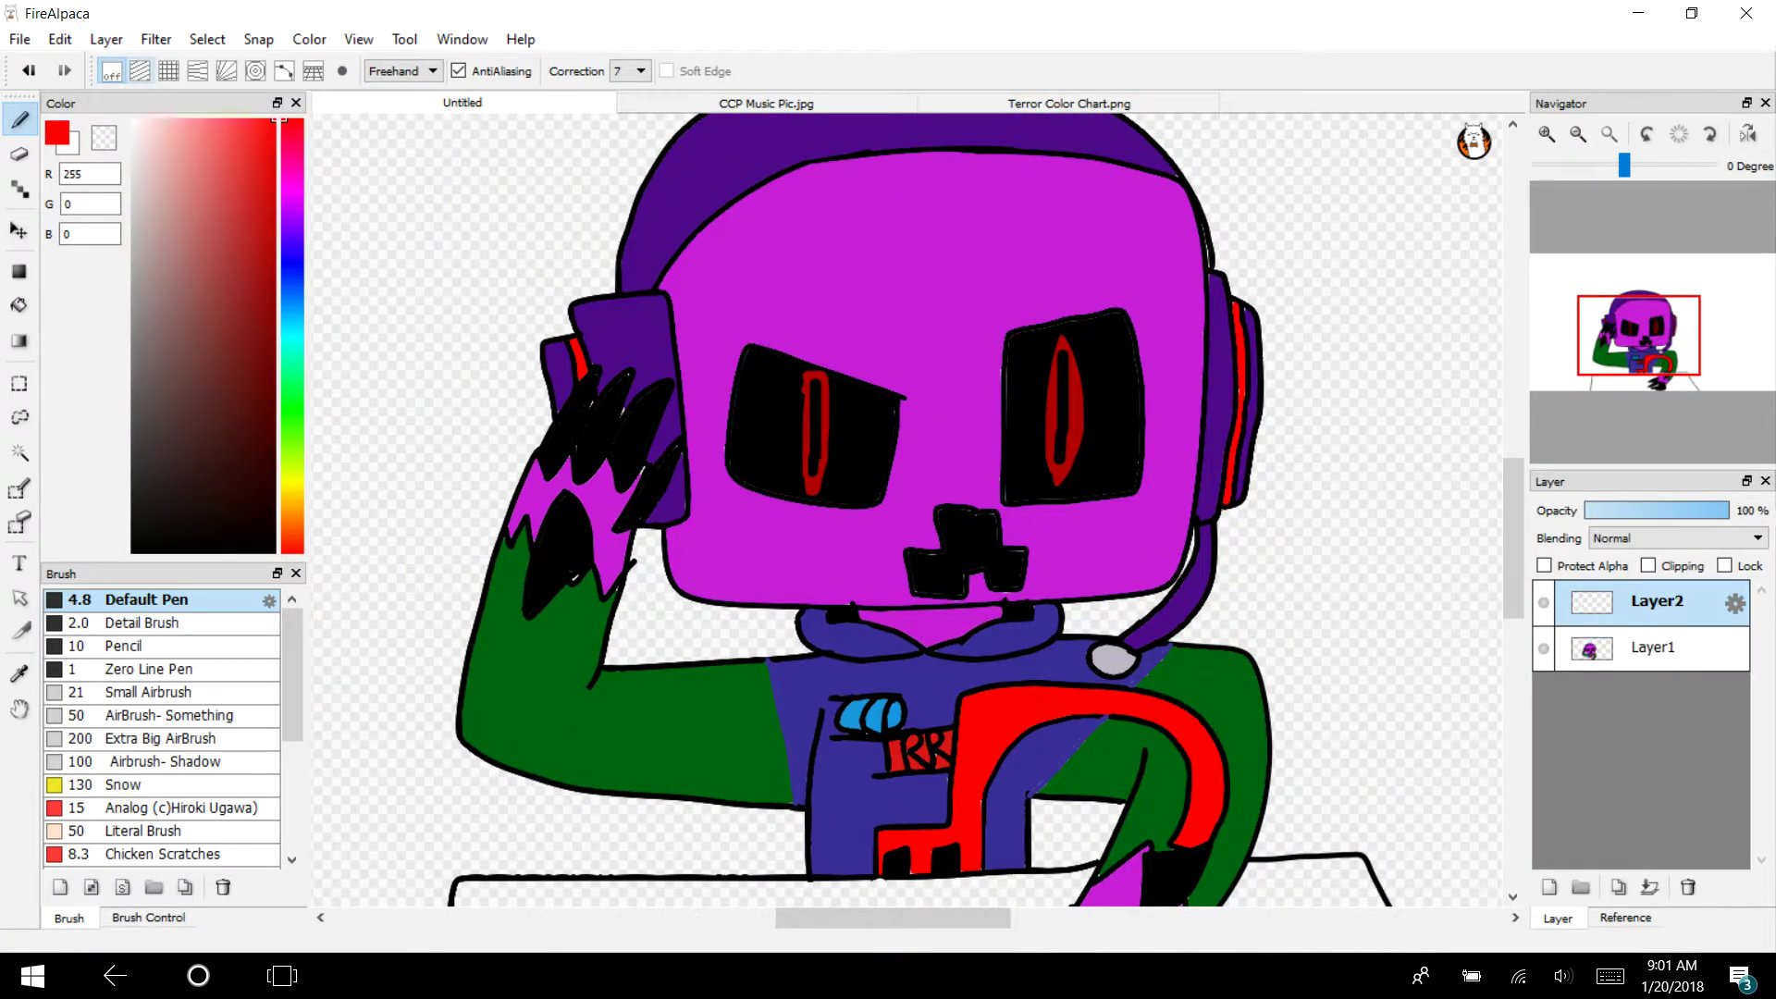
Undo the added layer and the merge, and toggle the pupil layer's visibility off and on
click(29, 70)
click(29, 71)
click(1543, 602)
click(1542, 602)
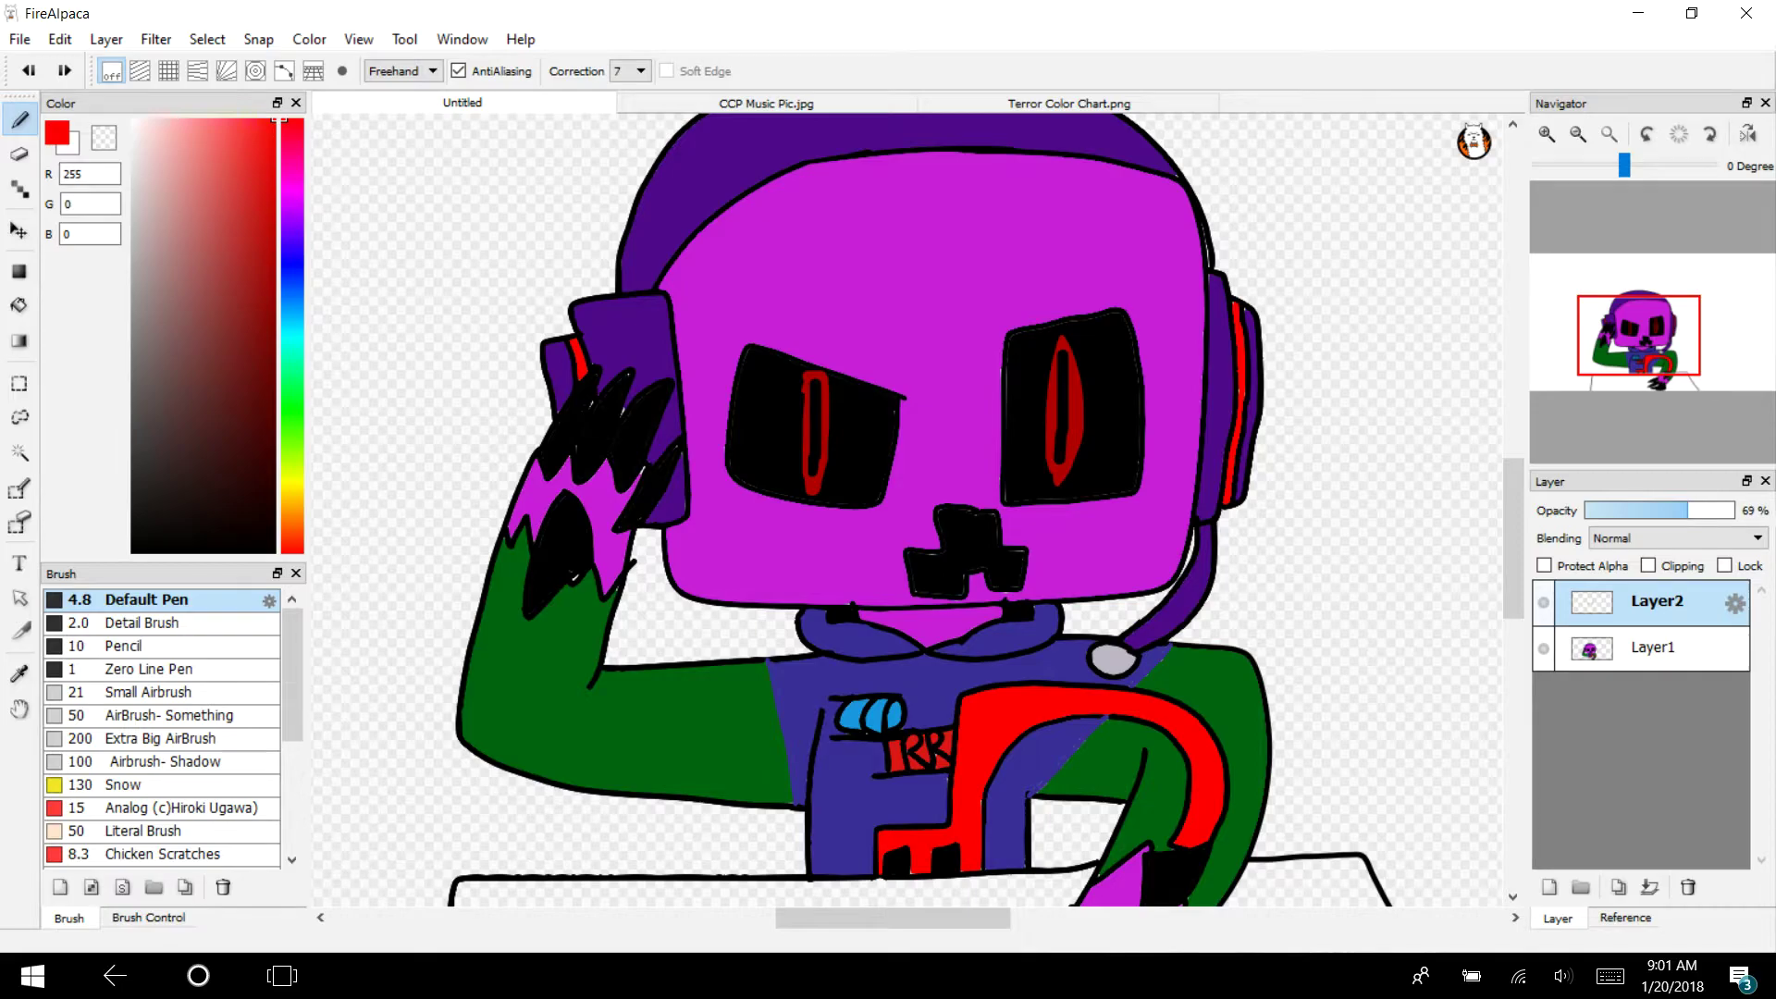
Airbrush soft spots across the magenta face with AirBrush- Something at size 50, using the color RGB 170, 47, 182
click(20, 674)
click(861, 302)
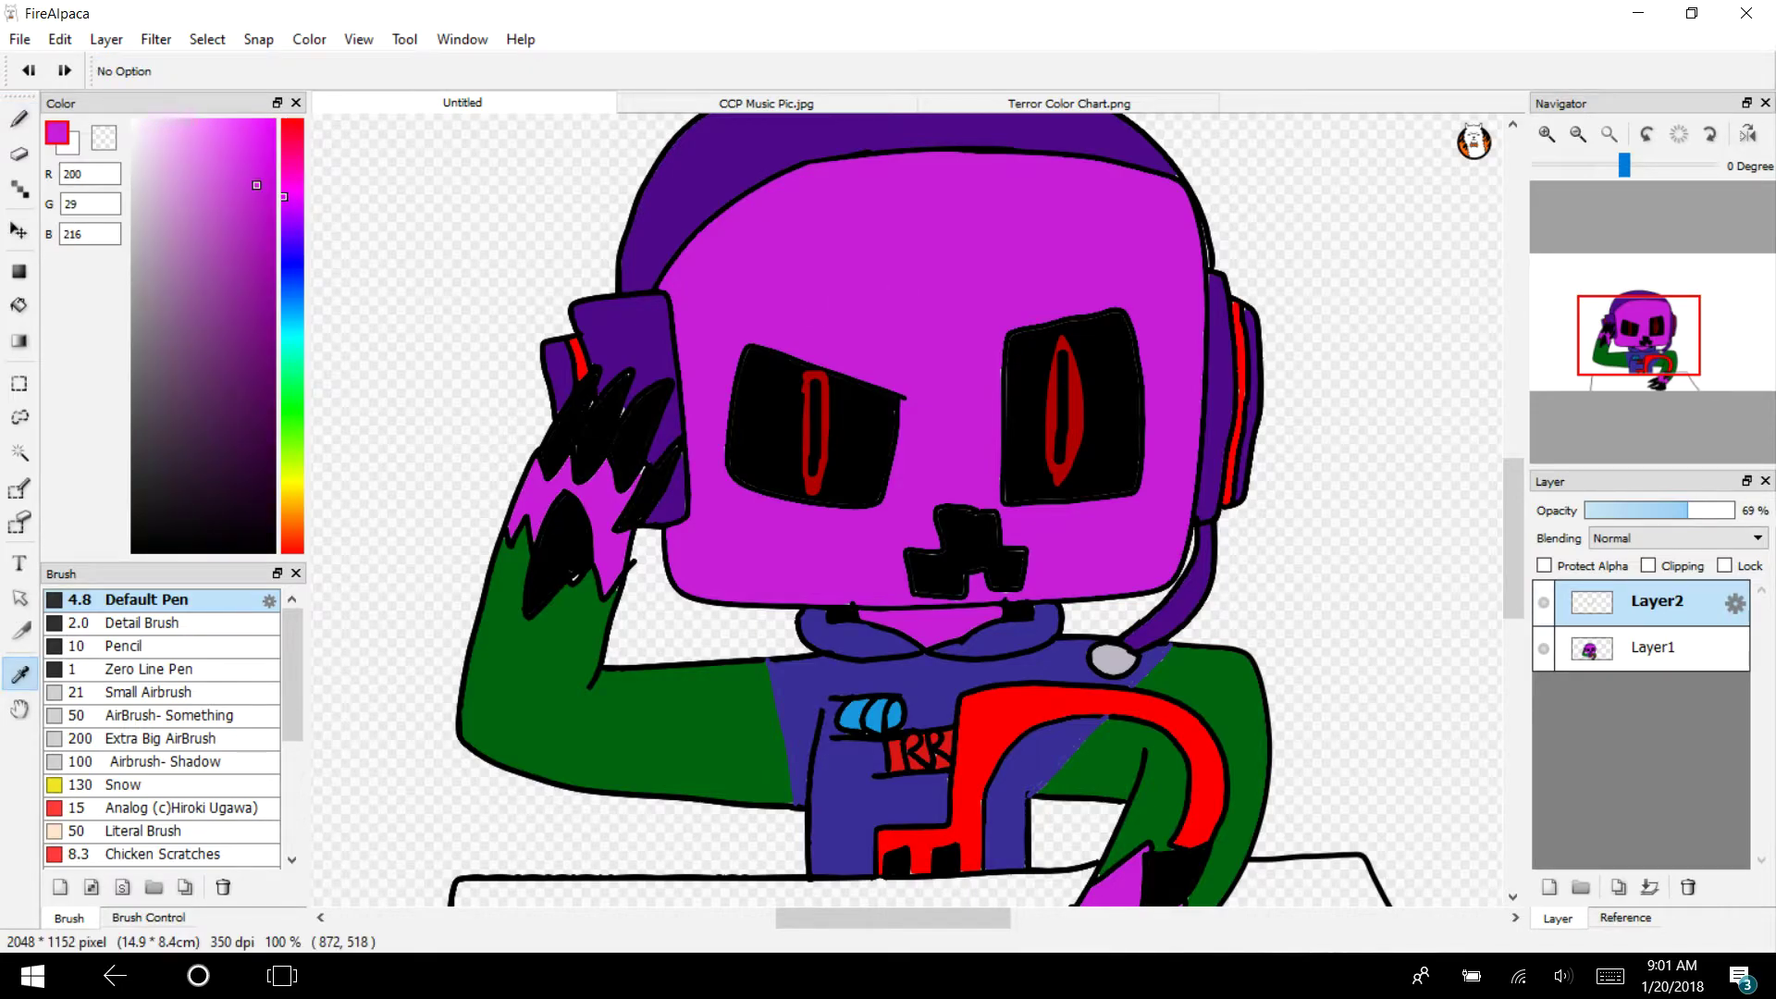
click(238, 264)
click(166, 715)
click(837, 282)
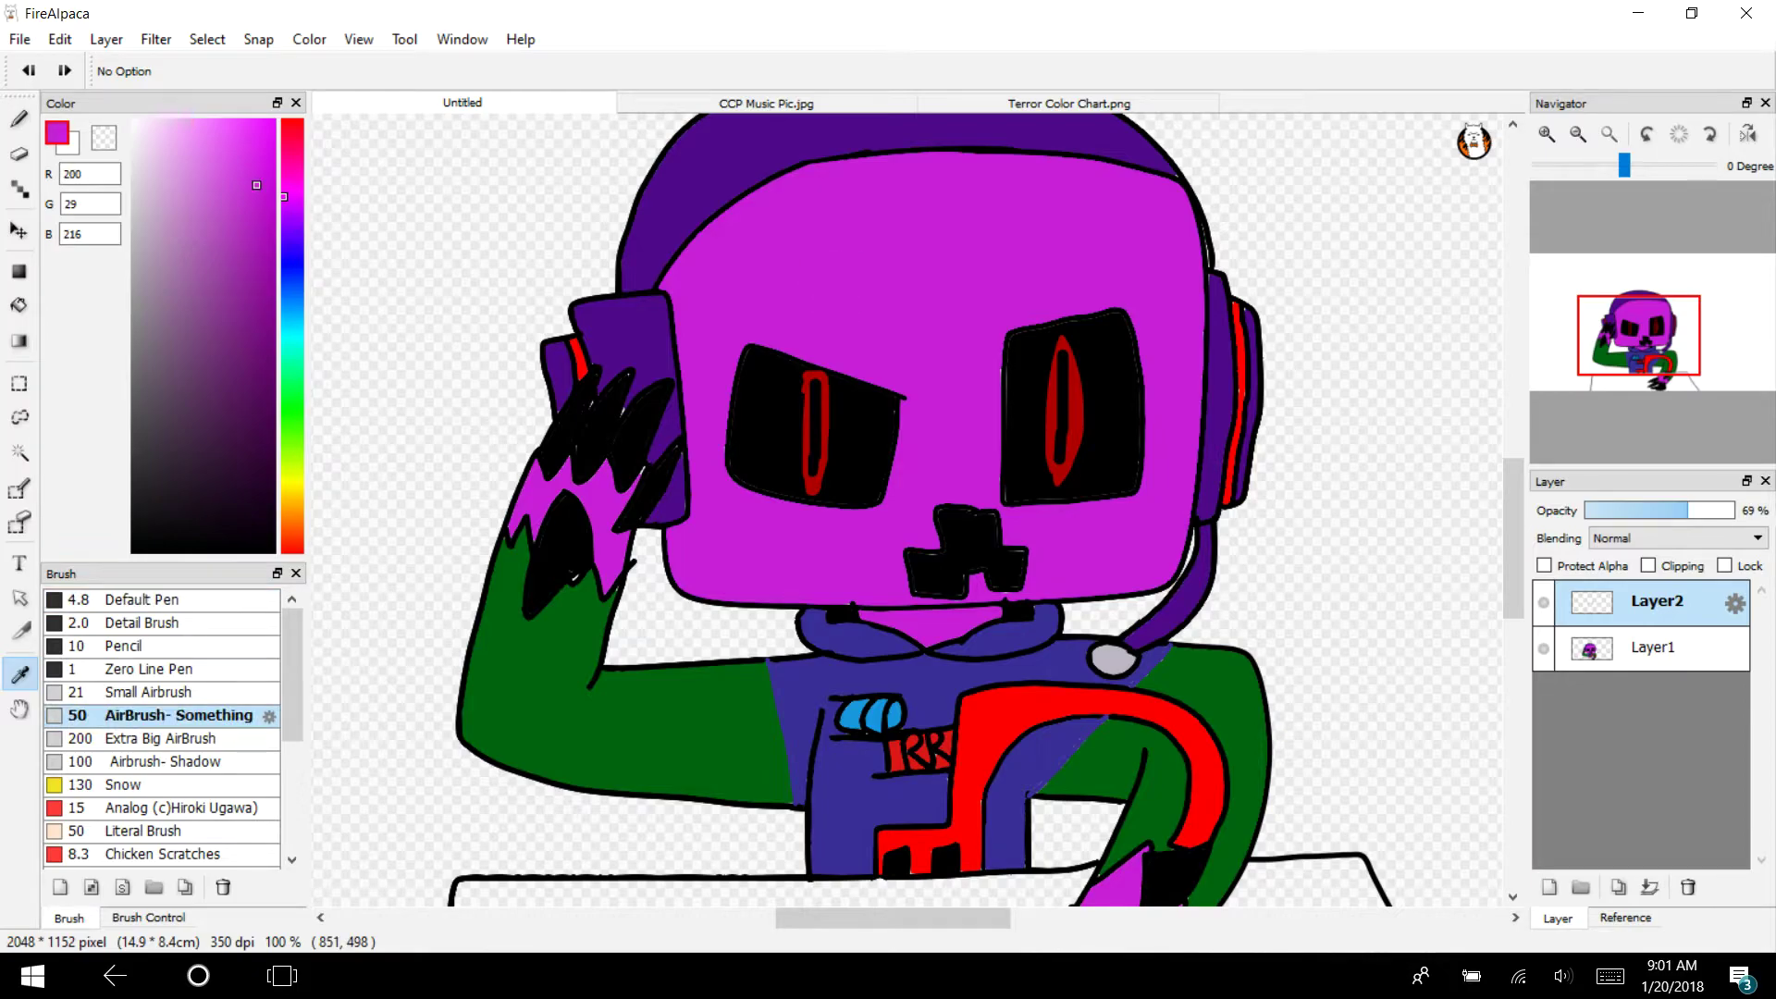
key(b)
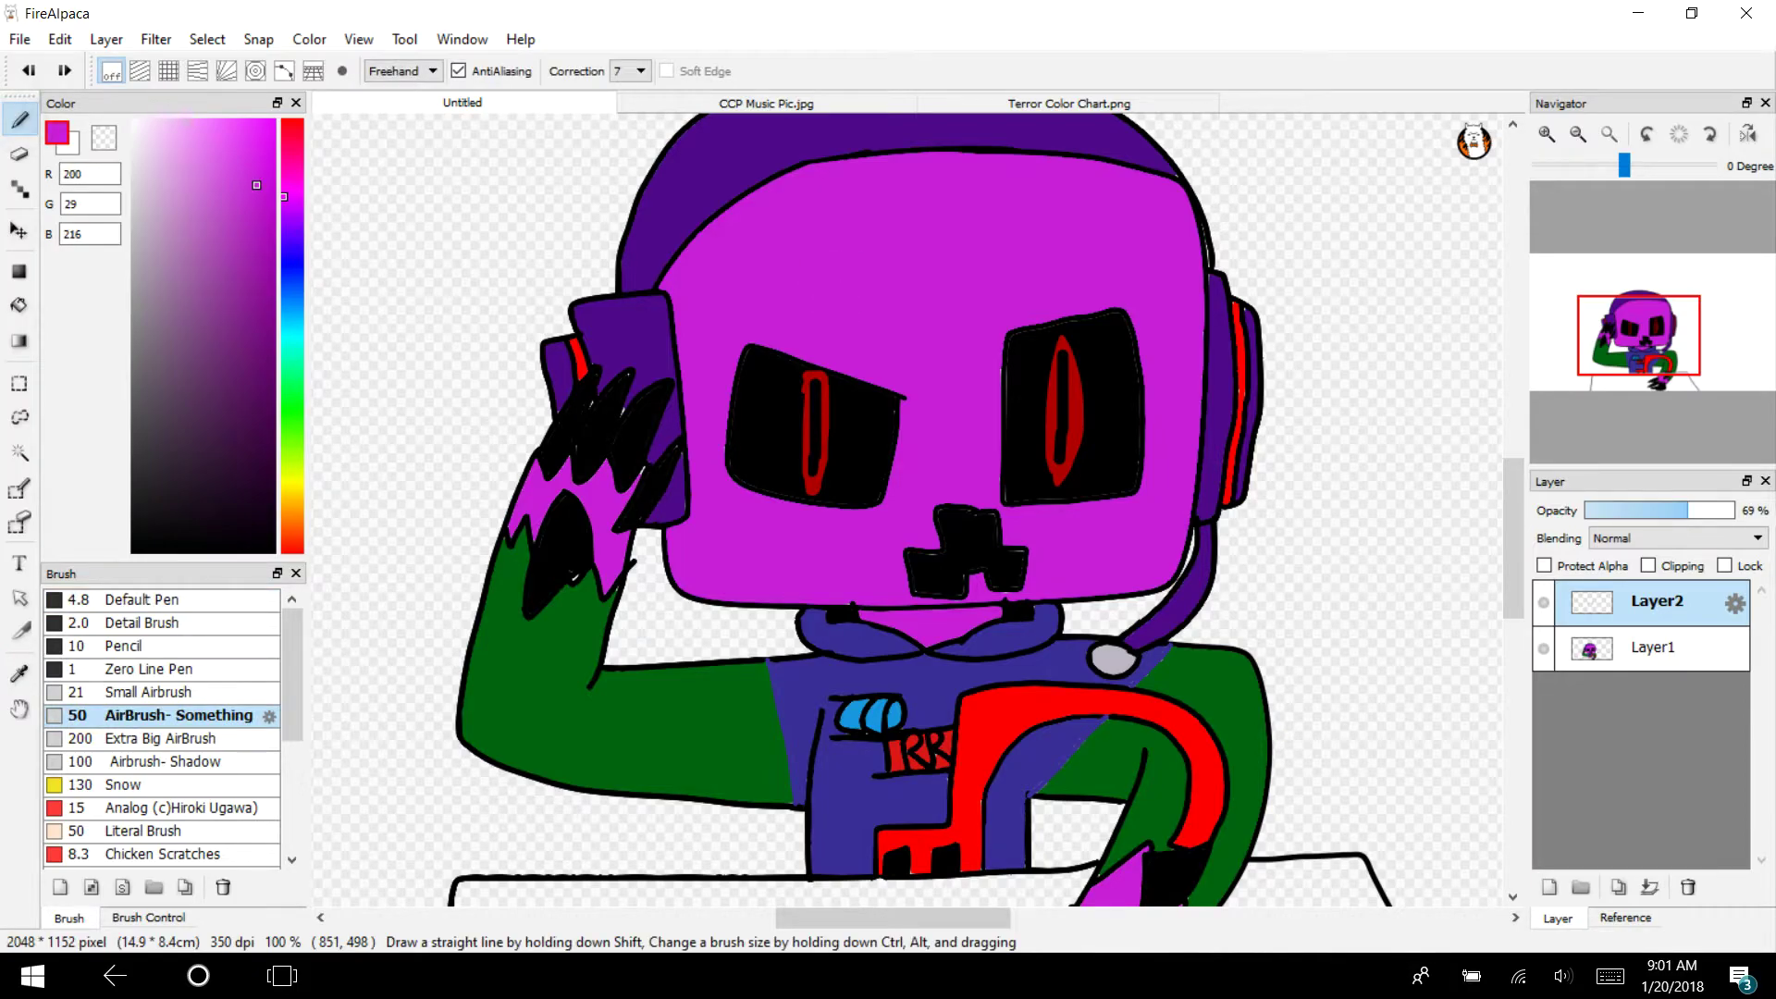
click(238, 244)
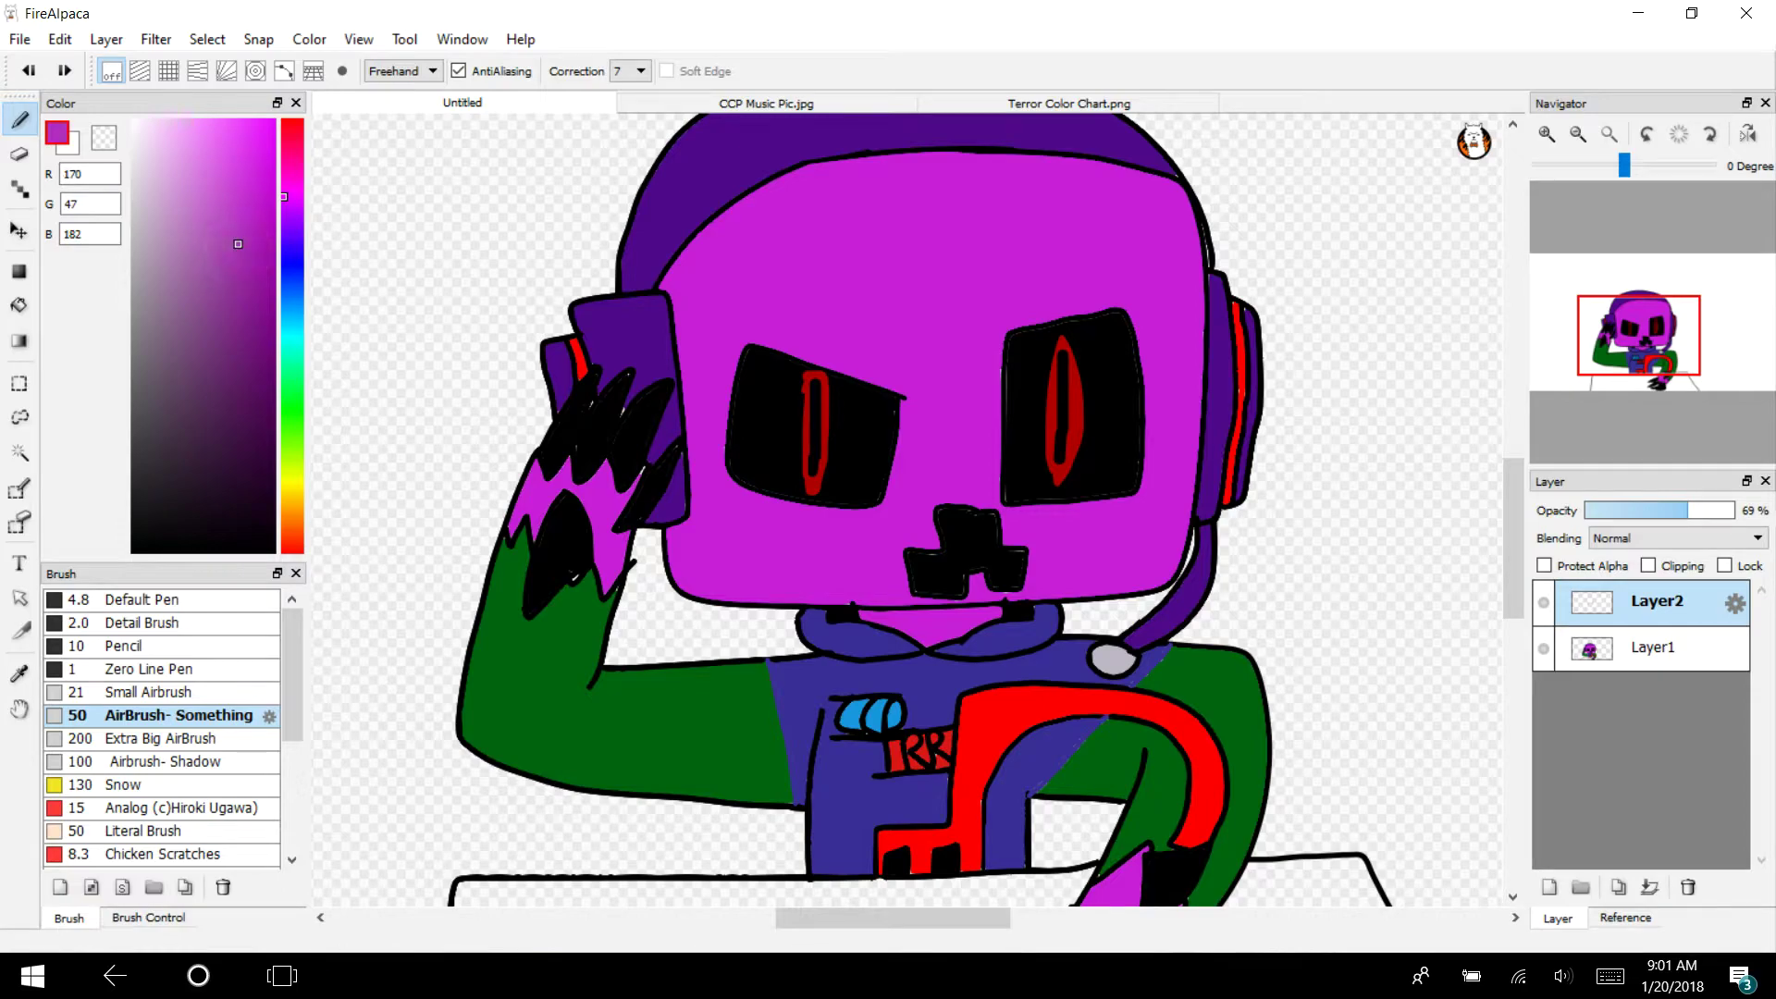
drag(783, 258, 797, 274)
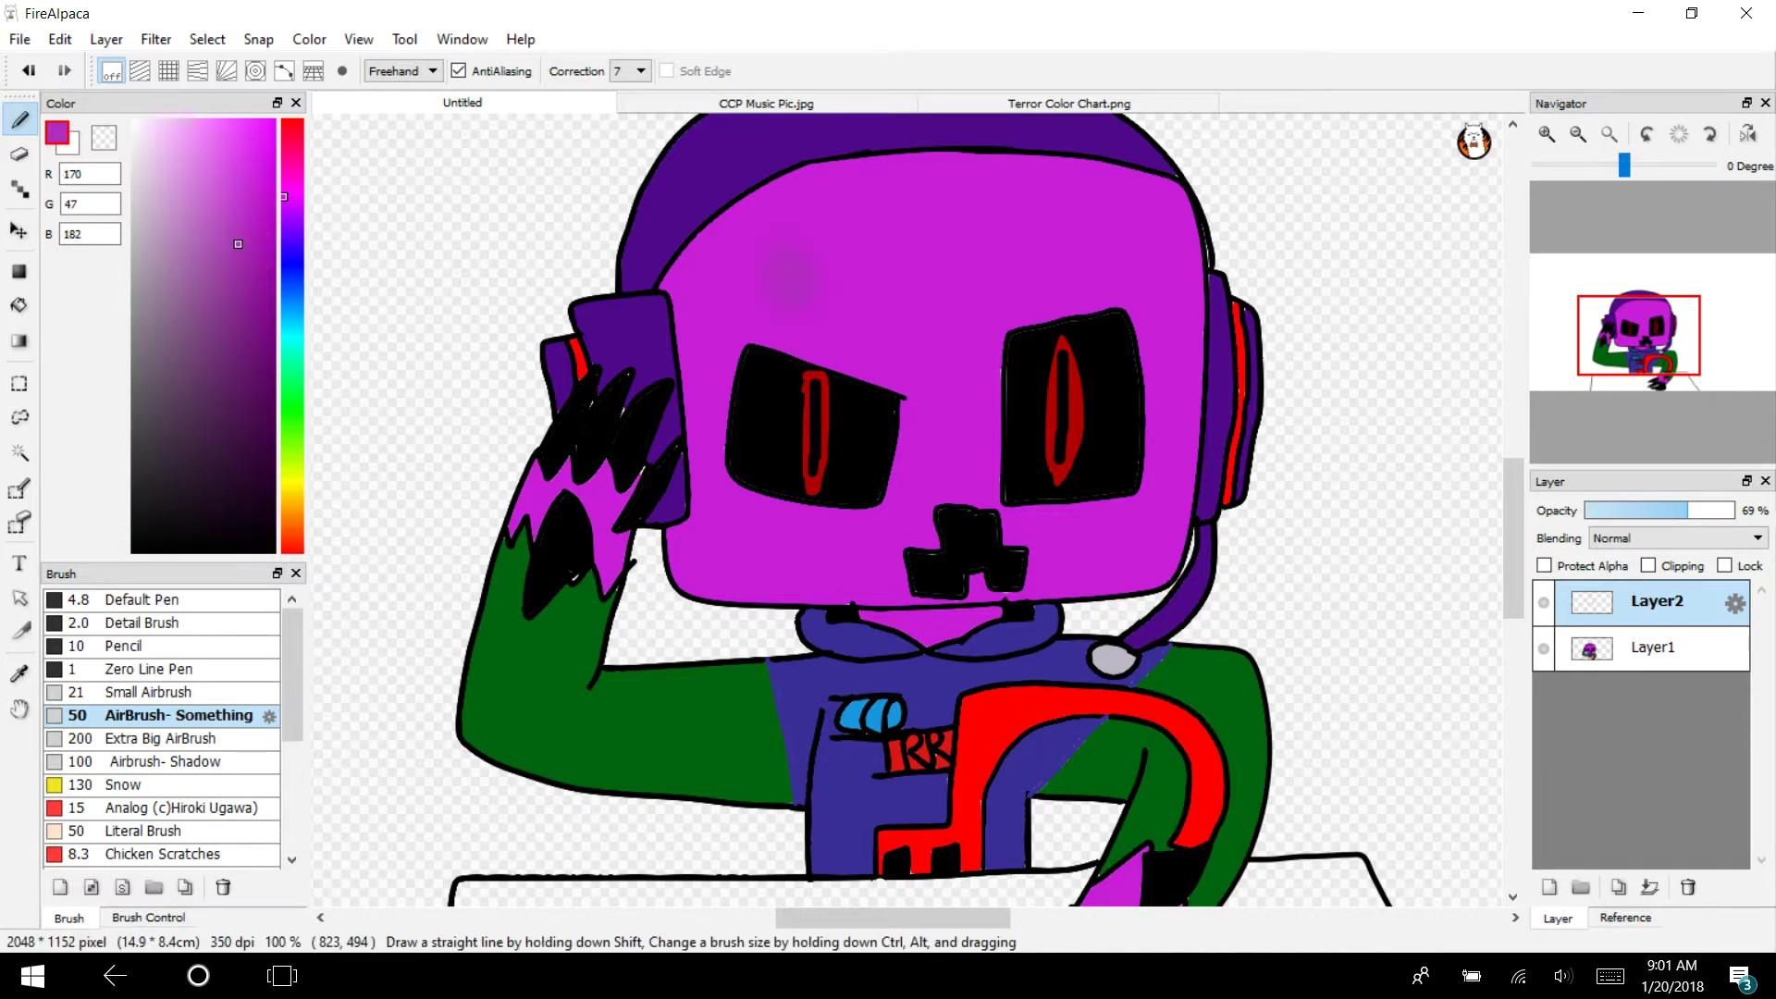
click(1127, 257)
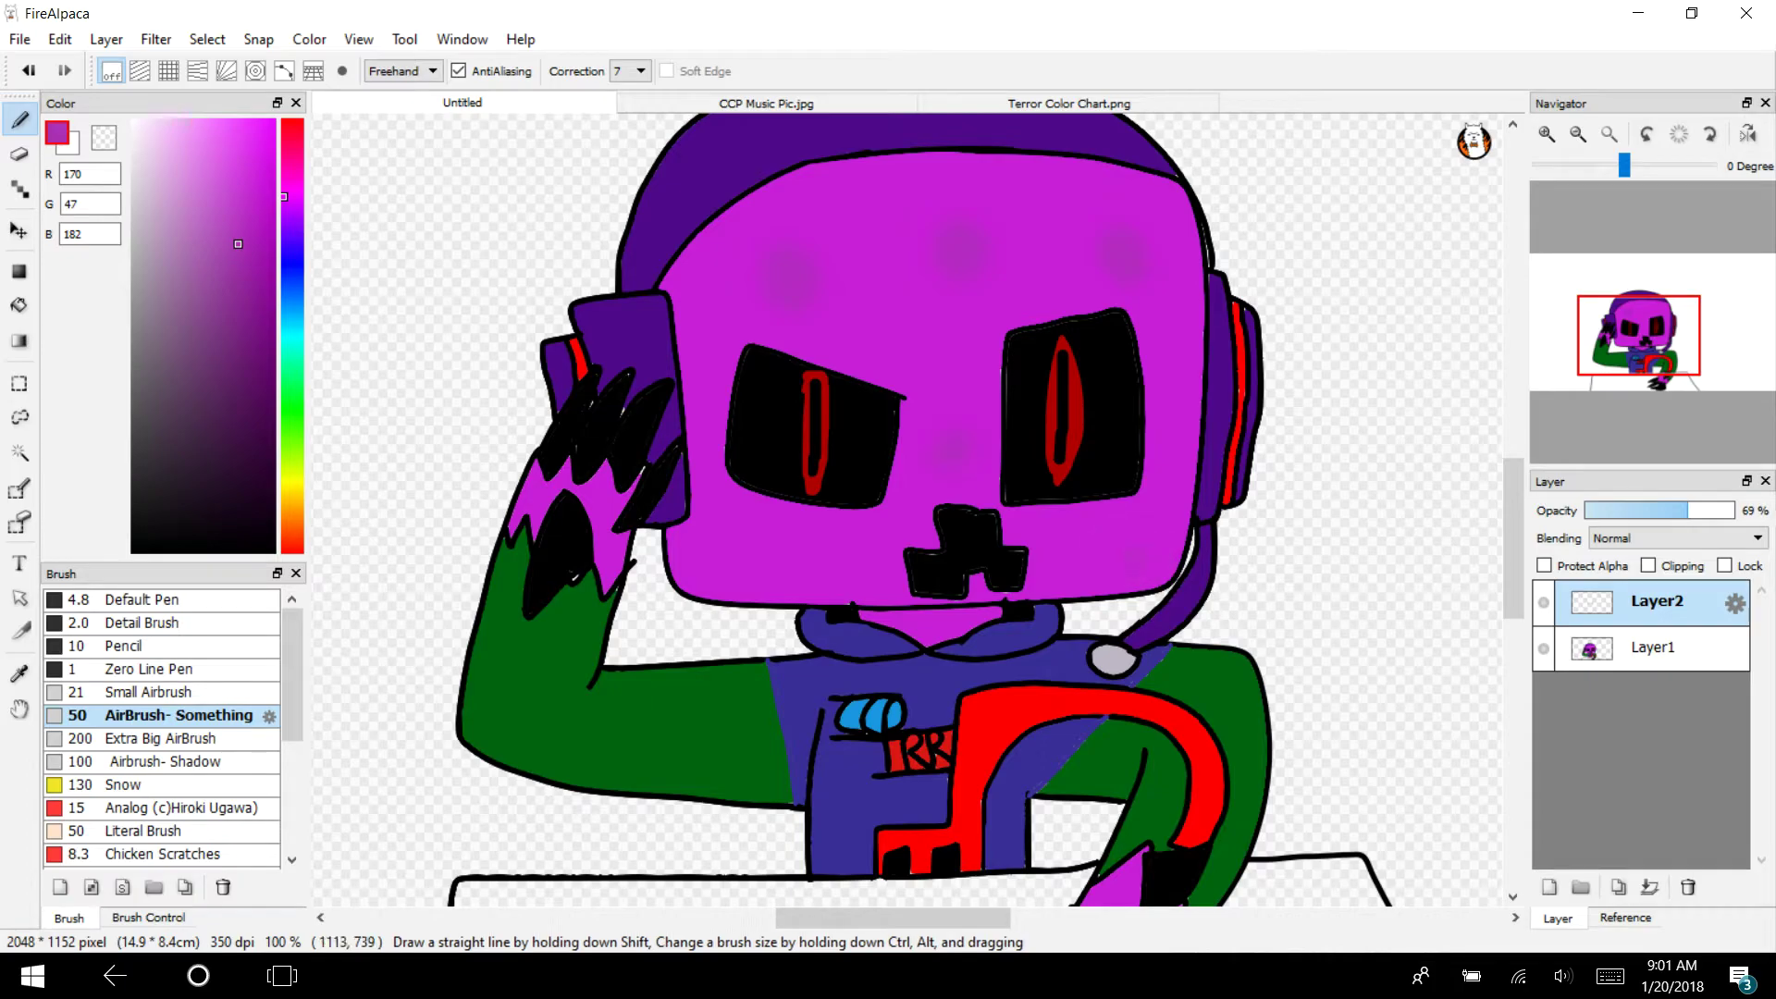
Shade the magenta skin of the raised and resting hands with the same muted purple airbrush
click(580, 509)
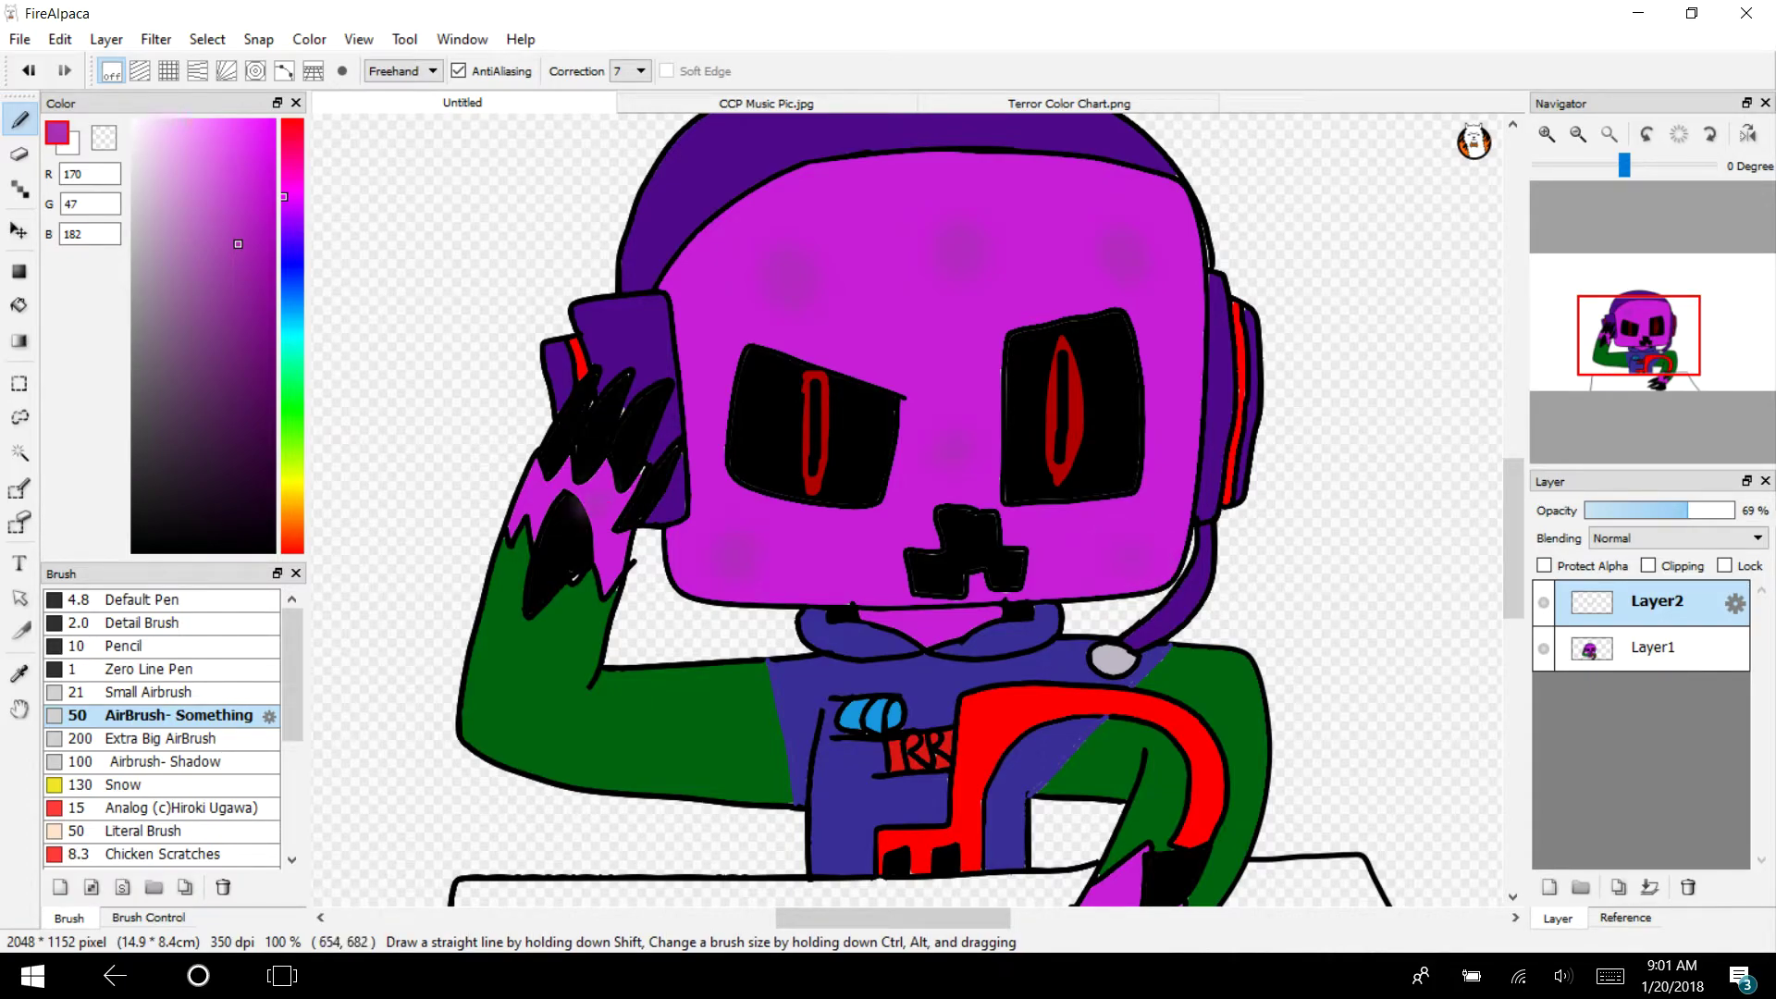
click(536, 512)
scroll(644, 630, down, 3)
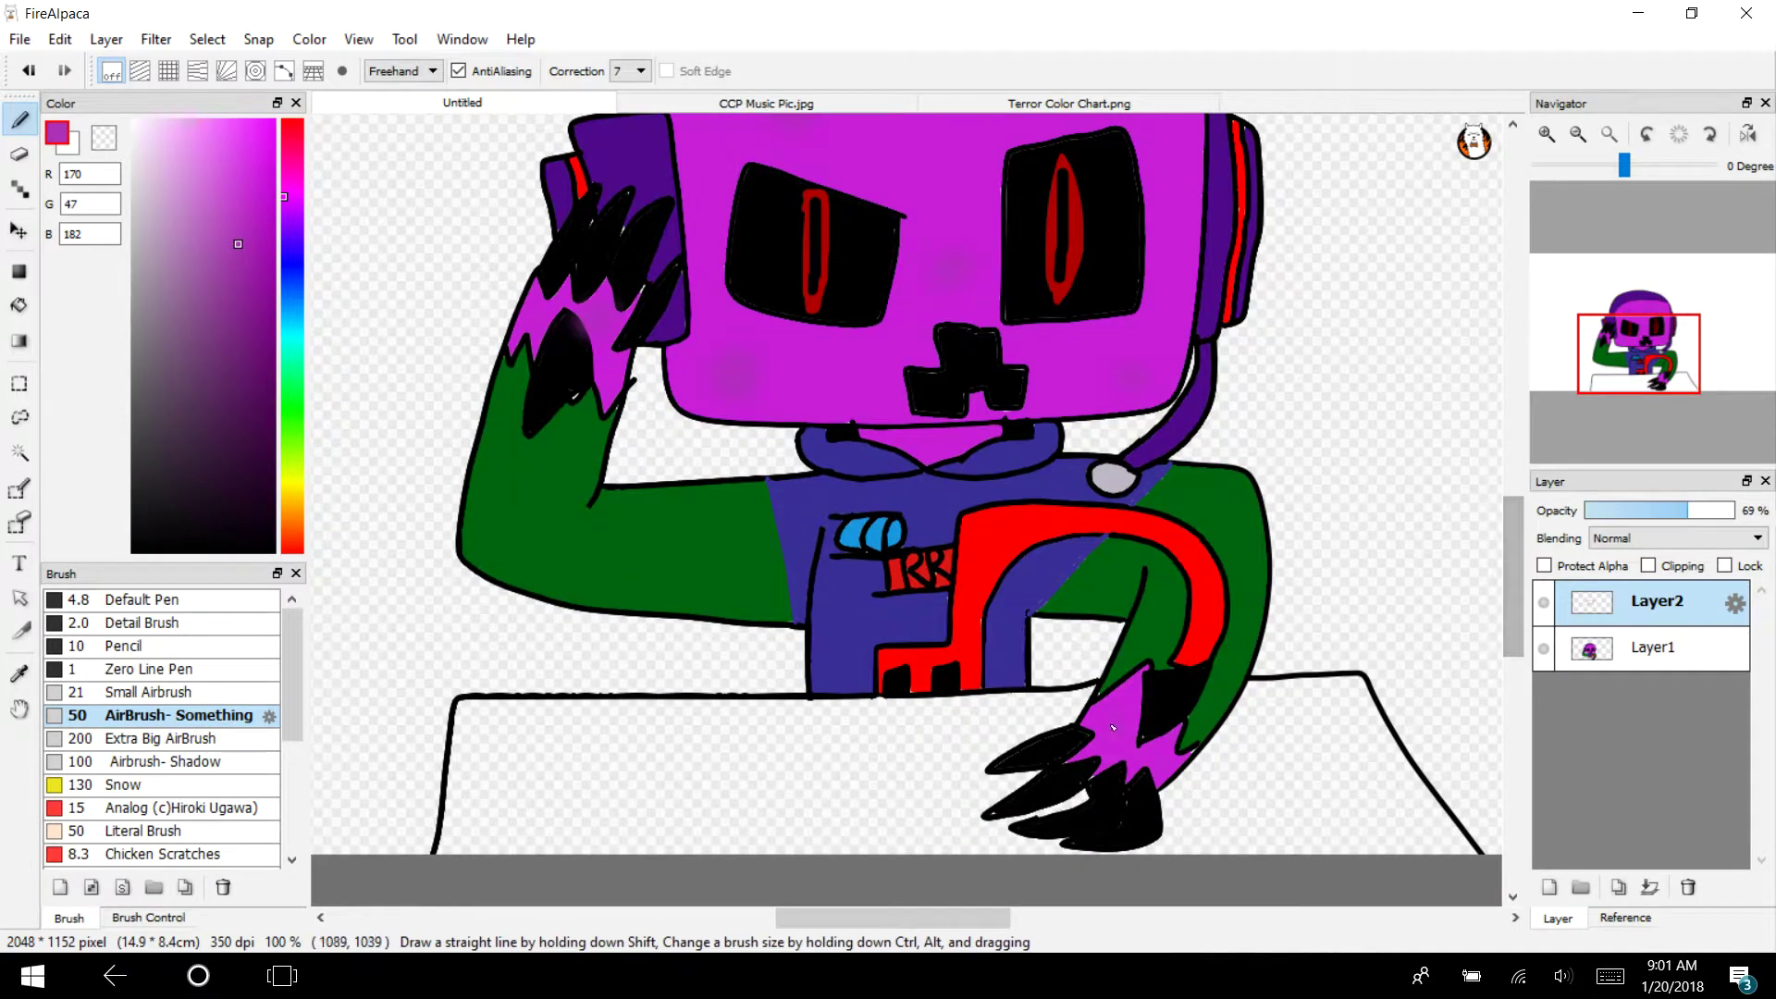
scroll(1513, 573, up, 3)
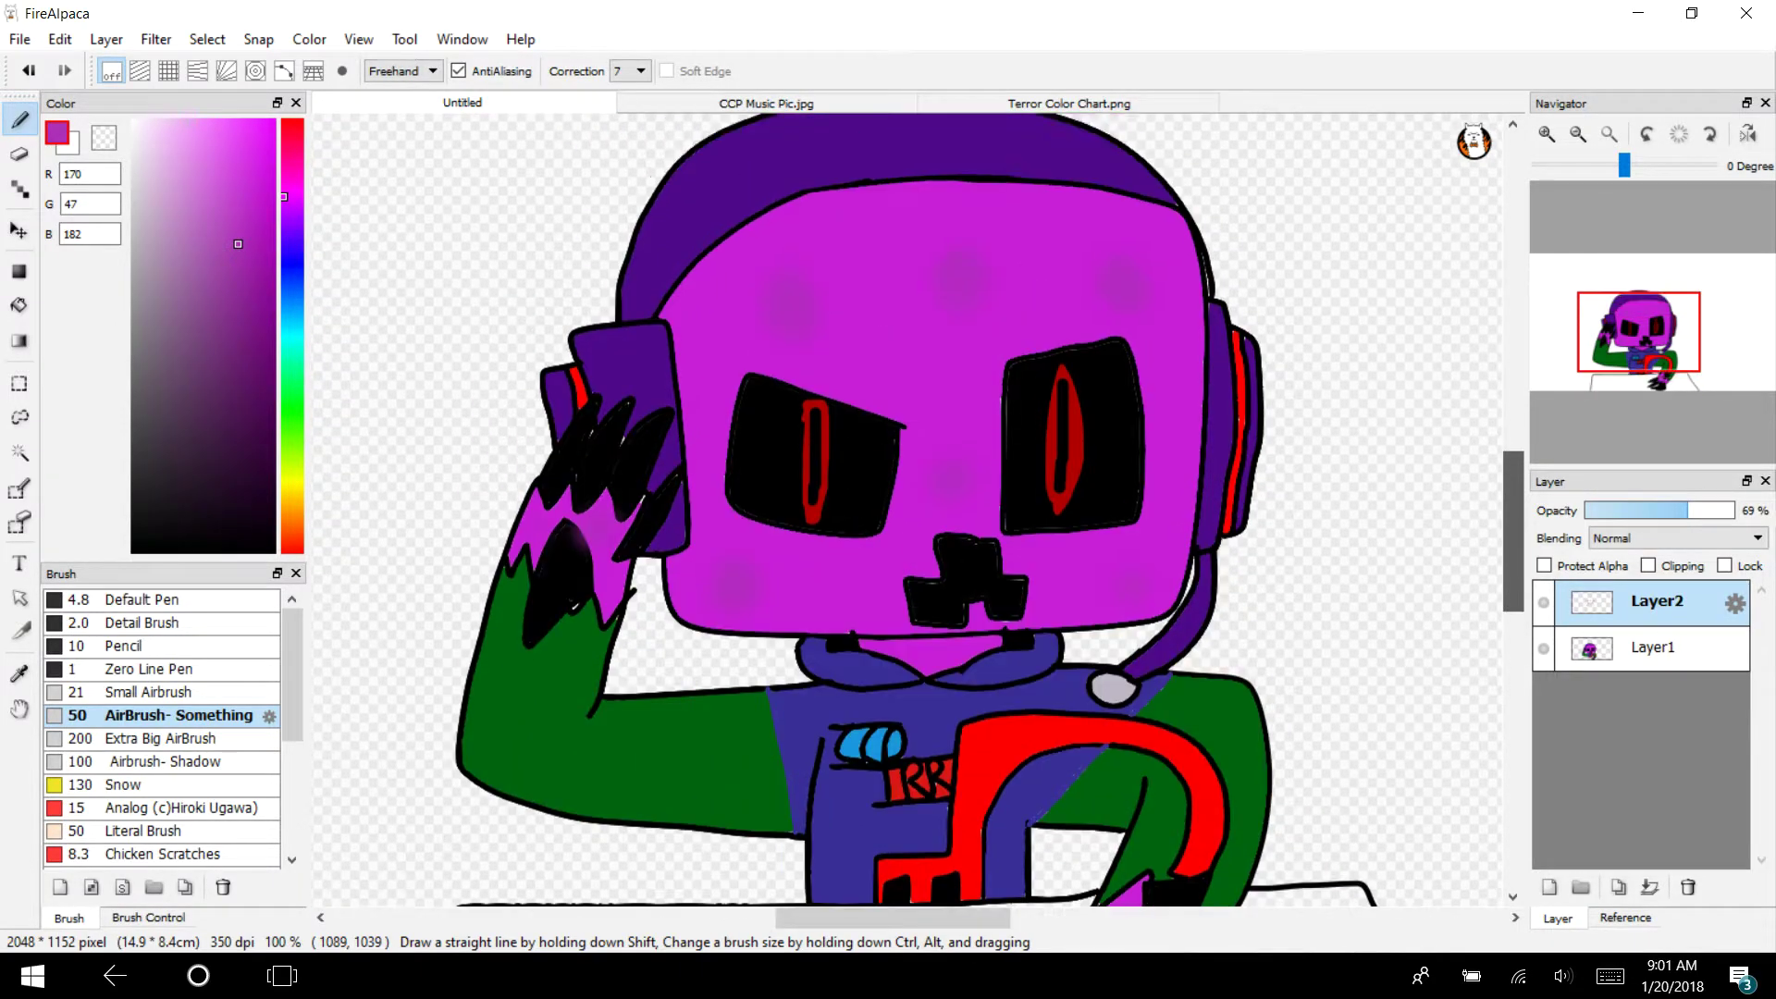
Add darker purple airbrush spots in RGB 119, 31, 128 across the forehead, around the eyes, on the cheeks and on the neck
click(241, 335)
click(874, 363)
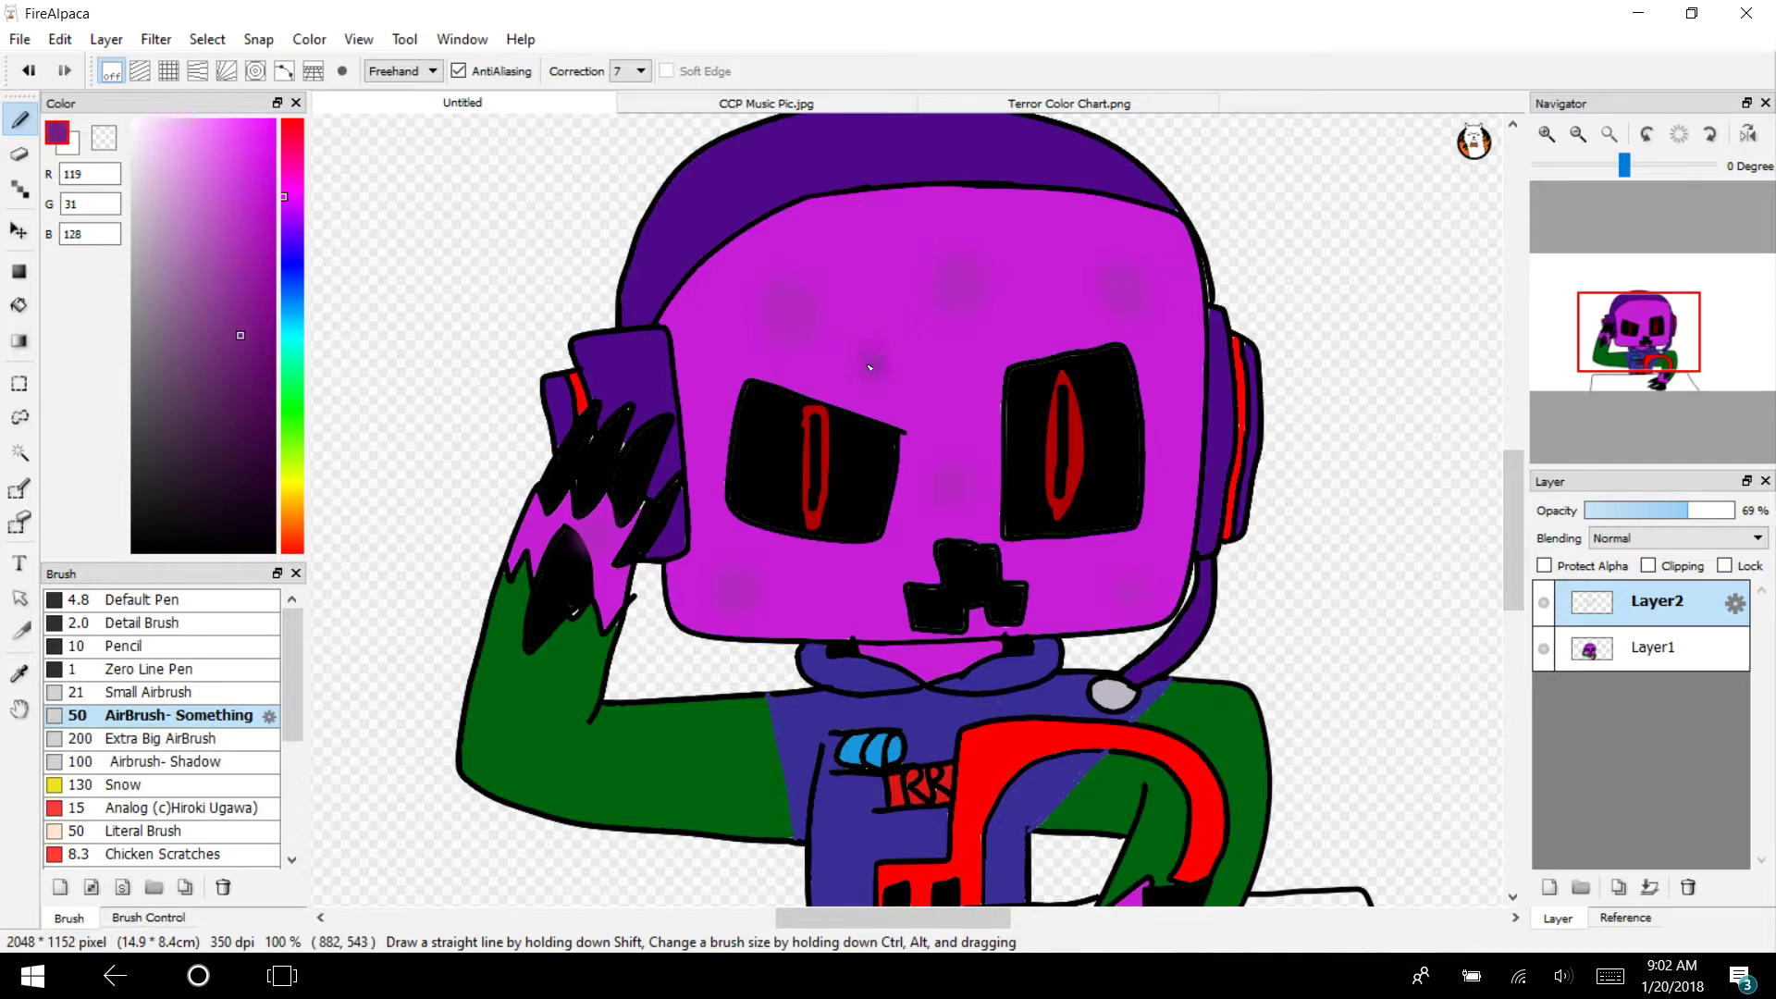
click(866, 243)
click(1041, 258)
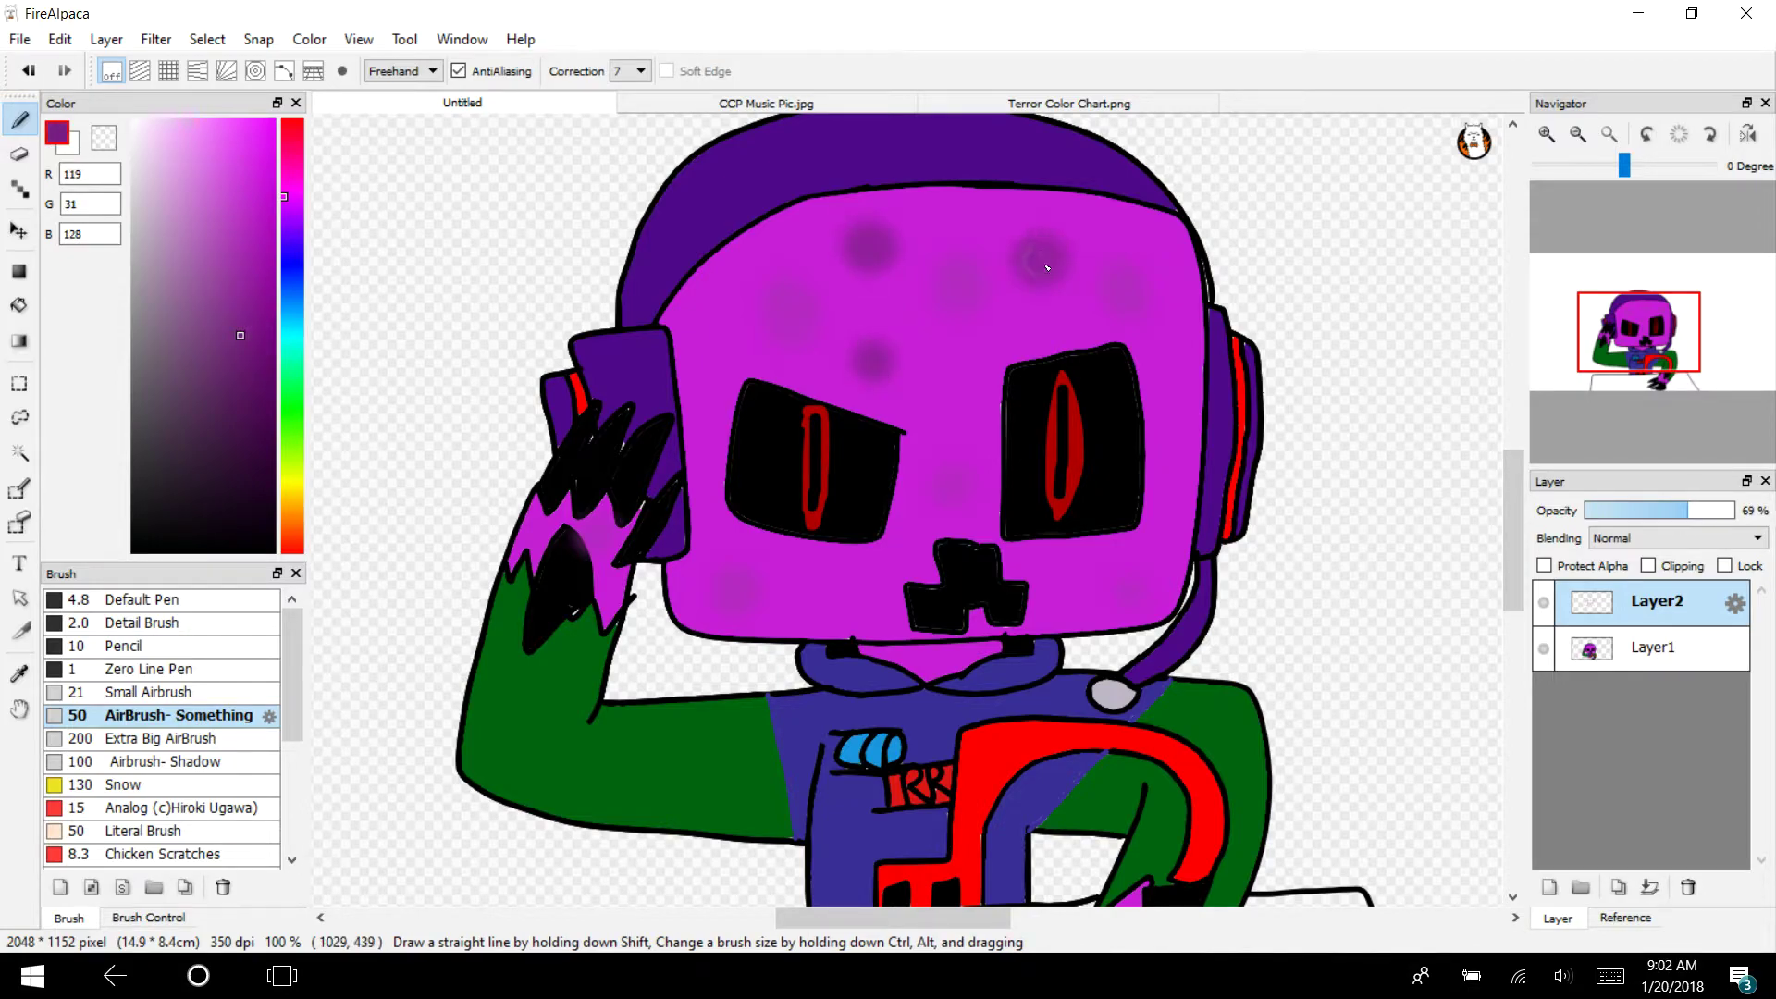
click(1170, 445)
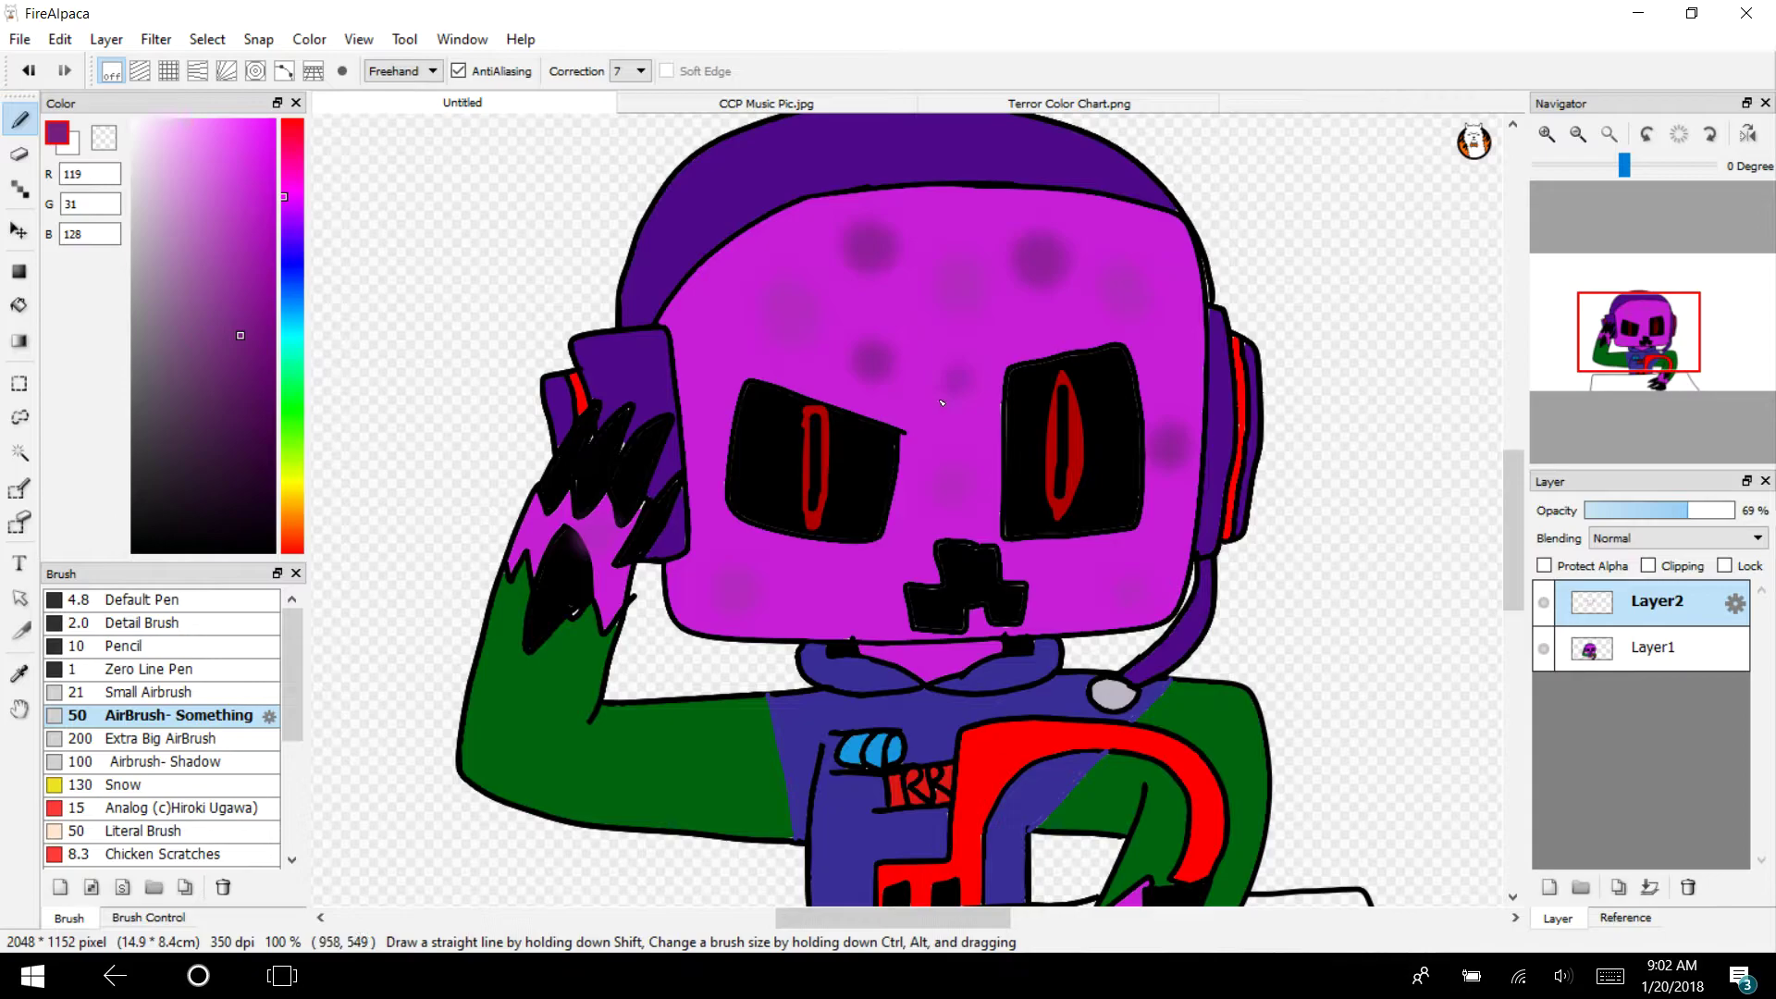
click(946, 389)
click(710, 357)
click(816, 609)
click(1105, 590)
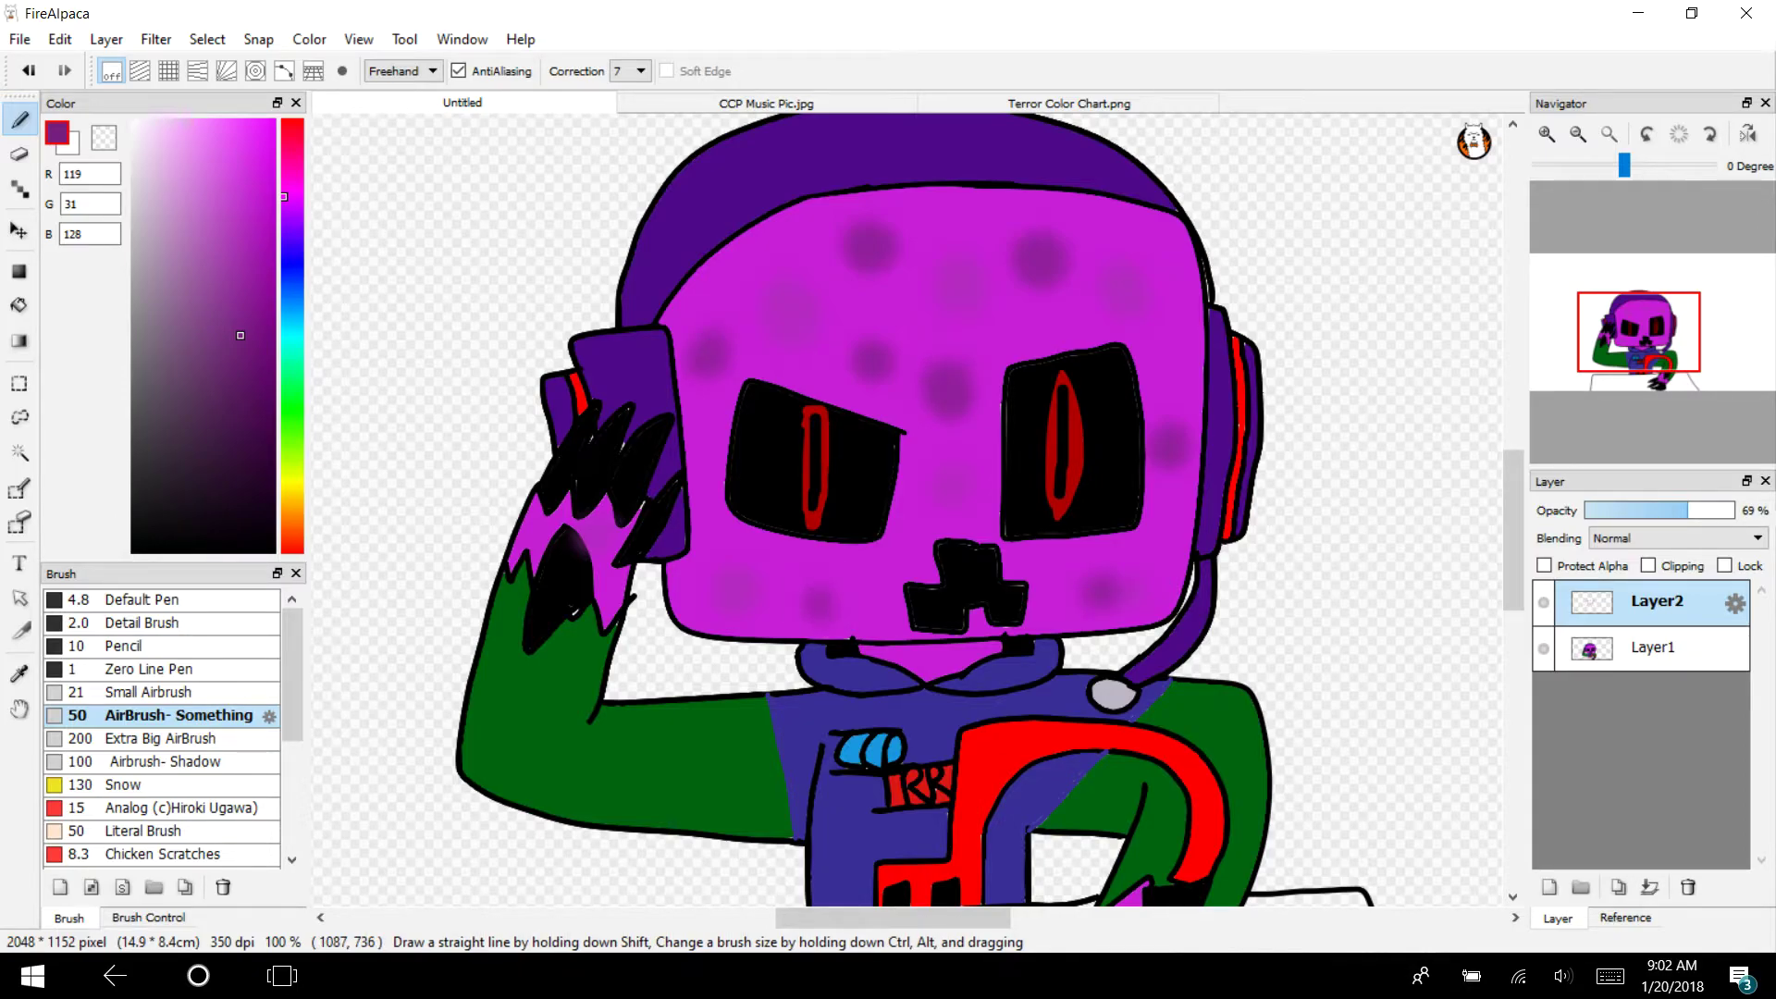
click(1545, 134)
click(942, 741)
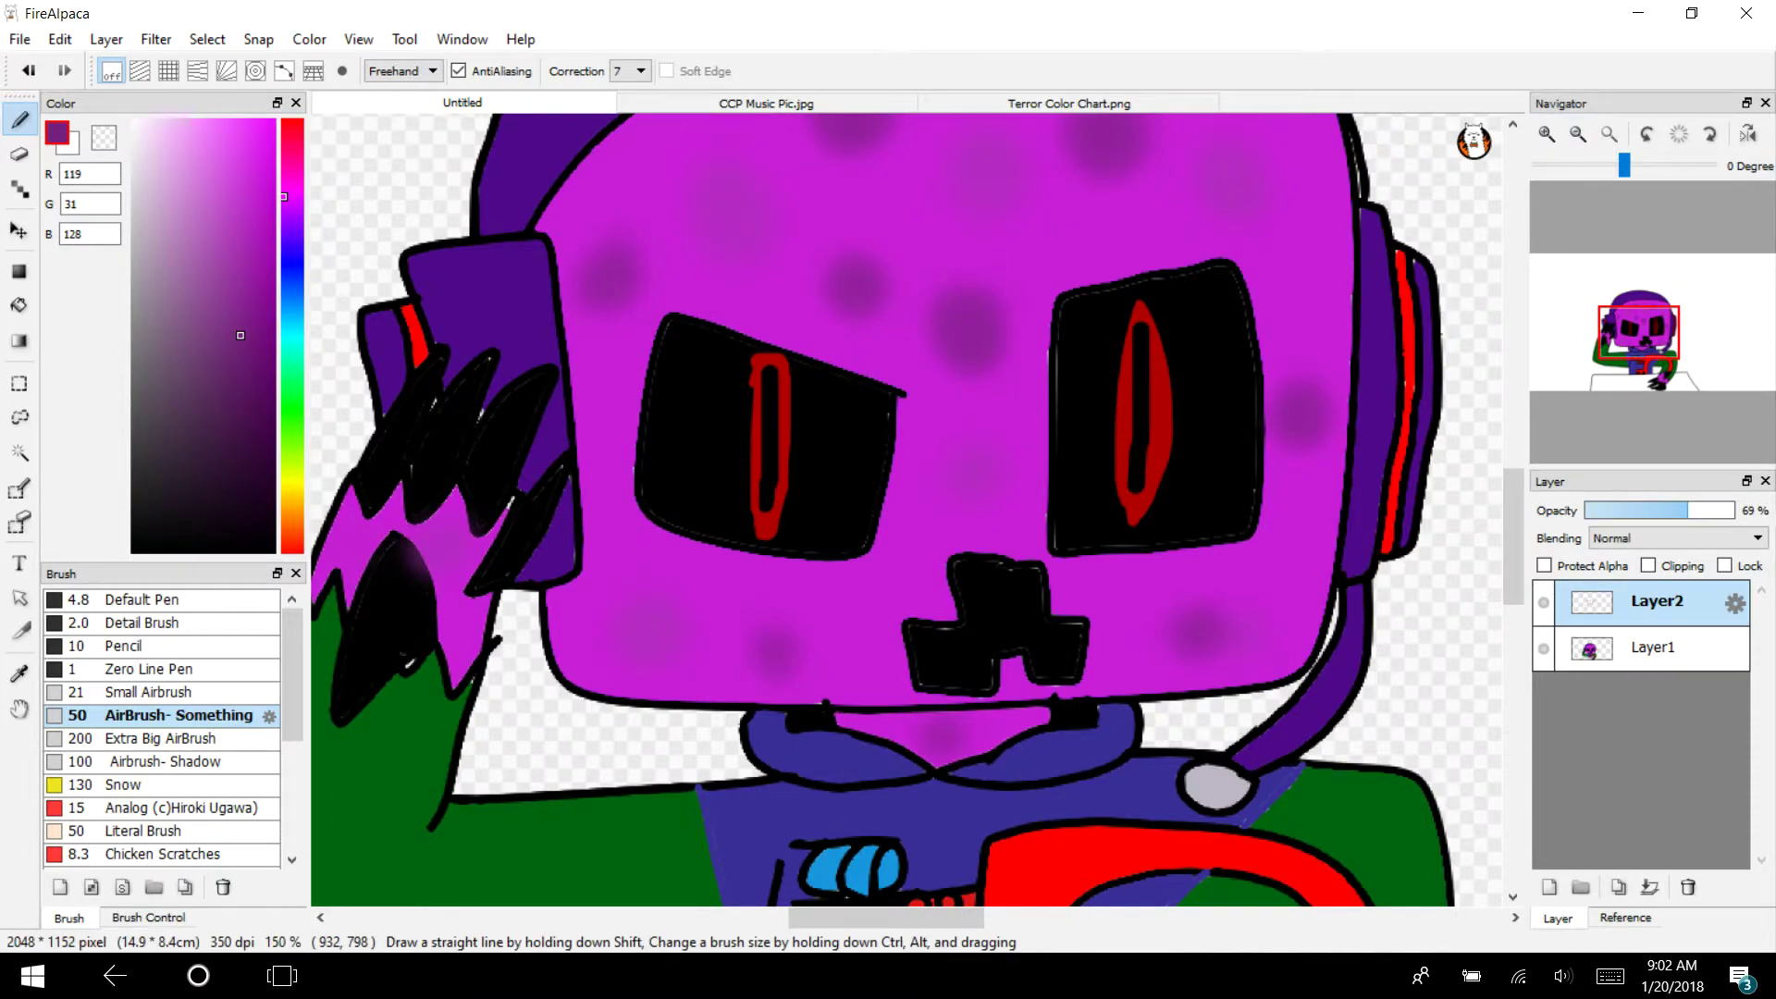
Airbrush light pink spots in RGB 218, 90, 231 beside the mouth, on the upper forehead and on the raised hand
click(219, 159)
drag(856, 627, 851, 638)
drag(610, 190, 636, 207)
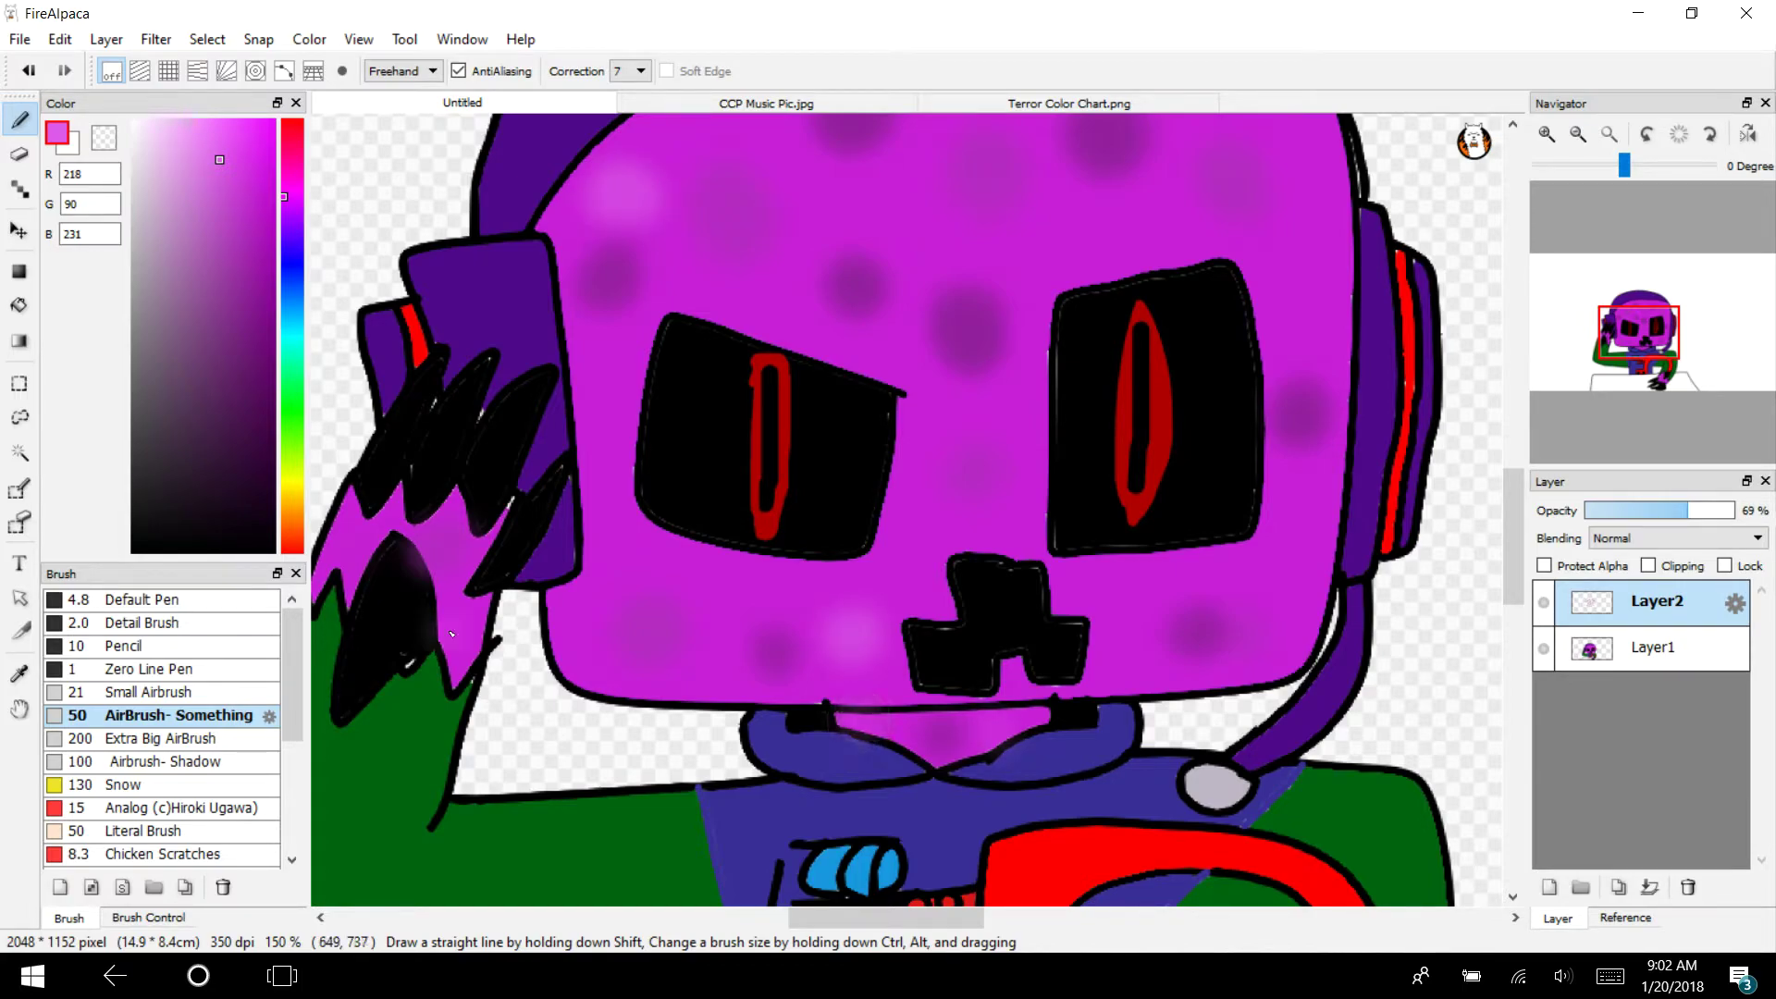
drag(452, 627, 463, 636)
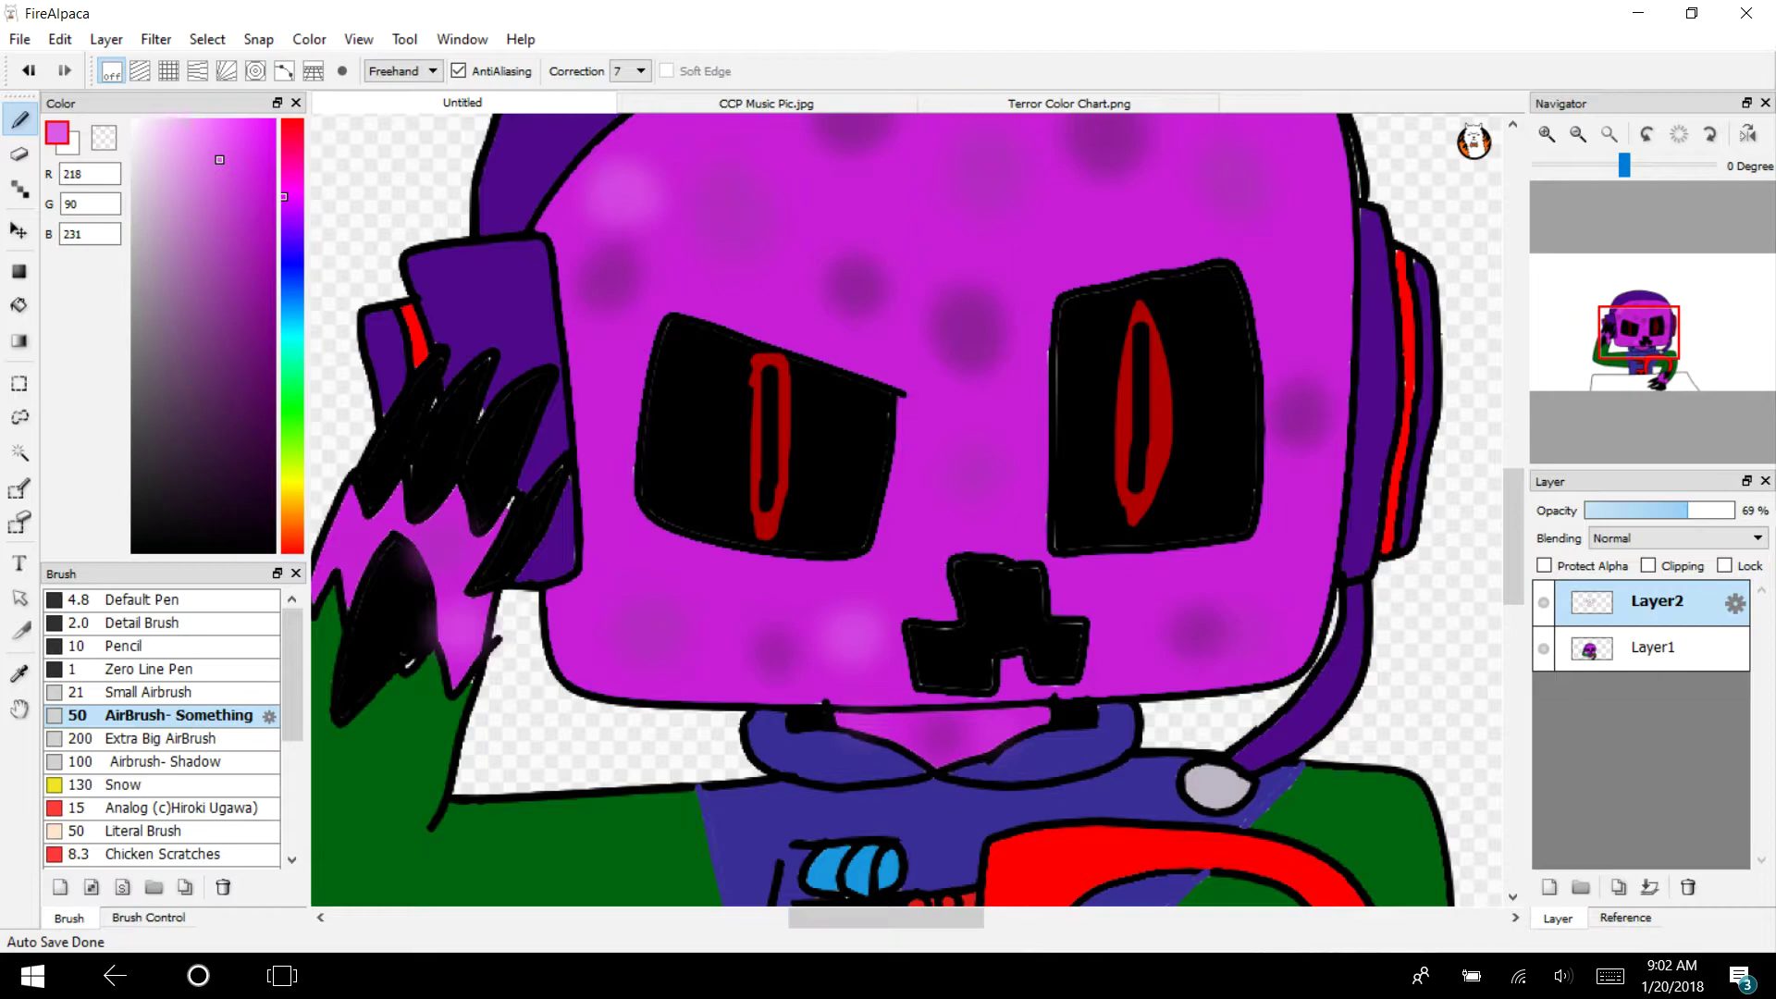
Airbrush light pink highlights onto the magenta skin of the hand resting on the table
click(1577, 134)
drag(1637, 333, 1668, 380)
click(1546, 134)
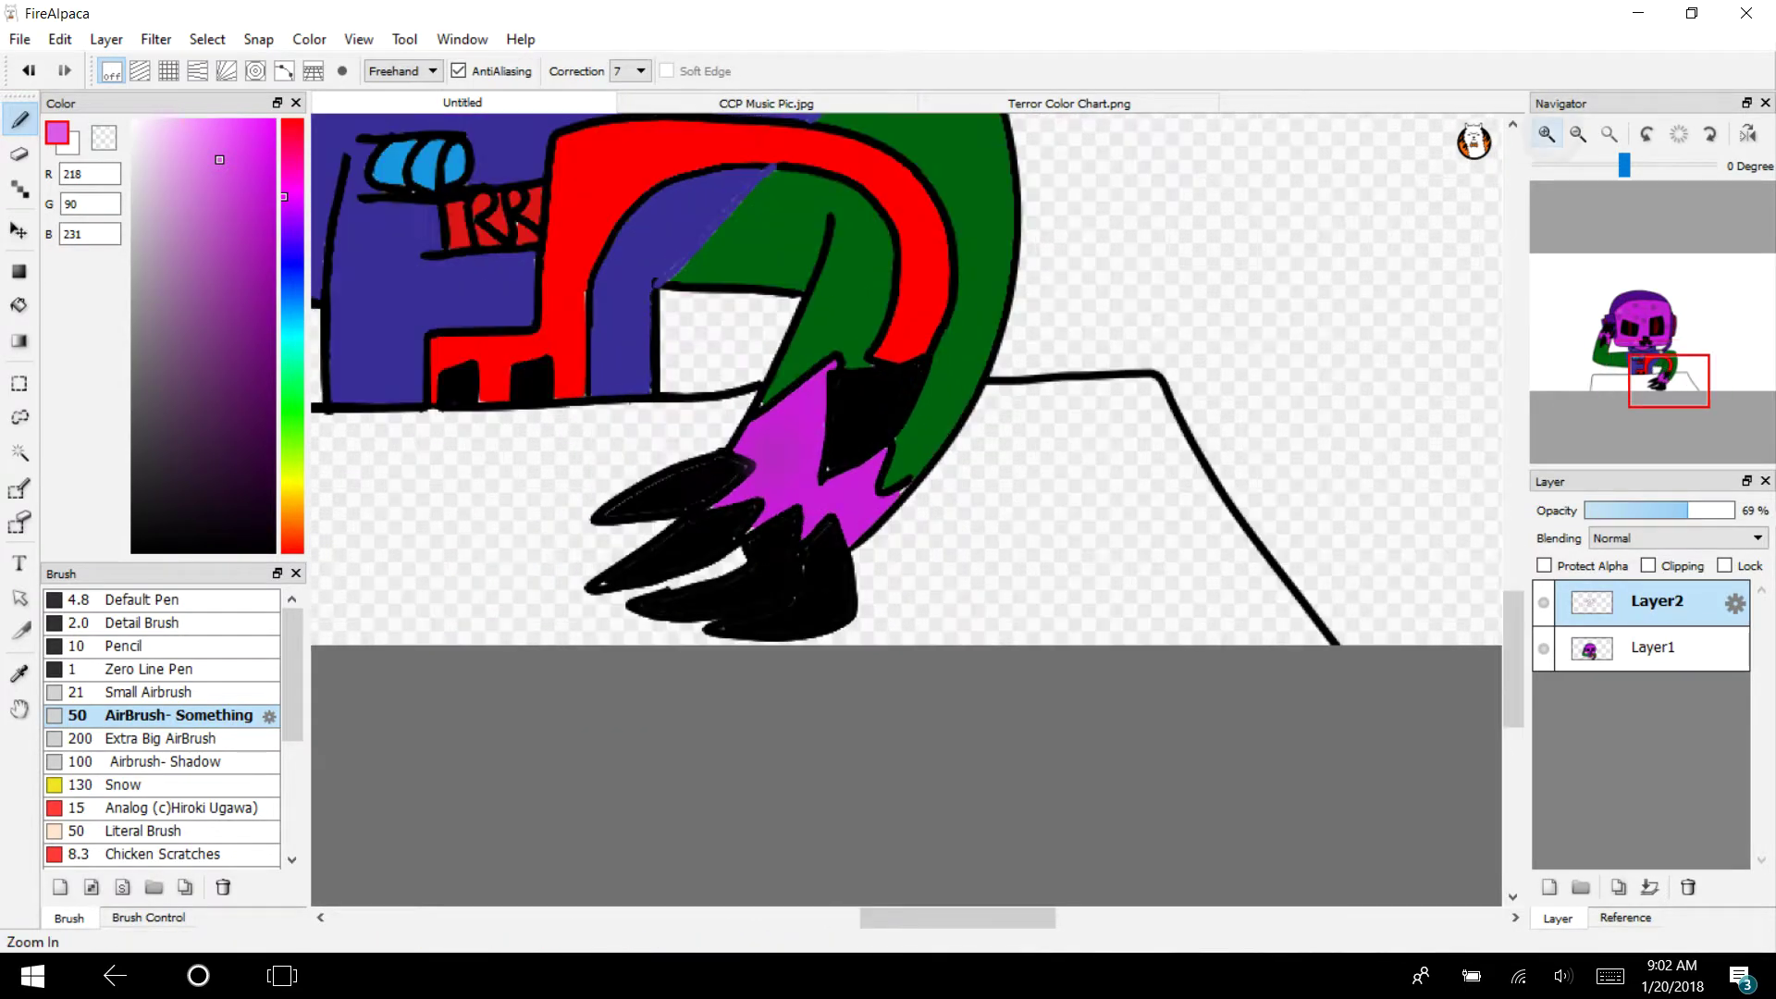
click(1547, 134)
click(1547, 134)
drag(830, 483, 796, 541)
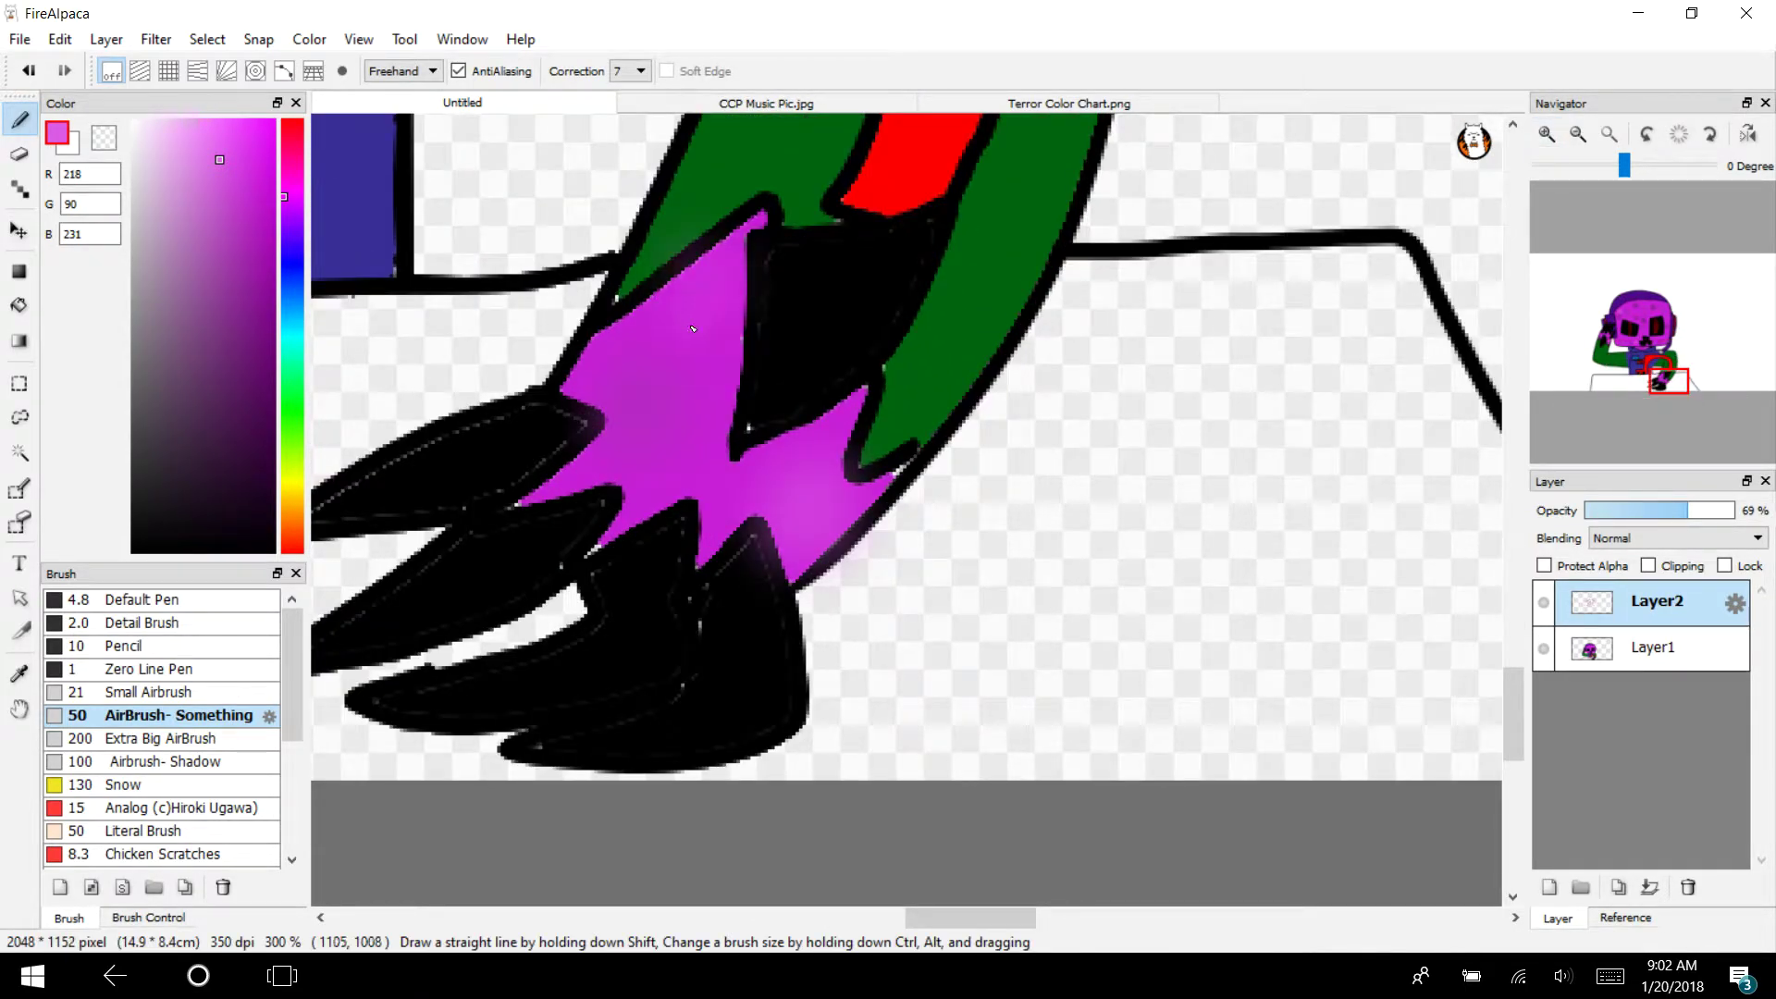
click(1578, 134)
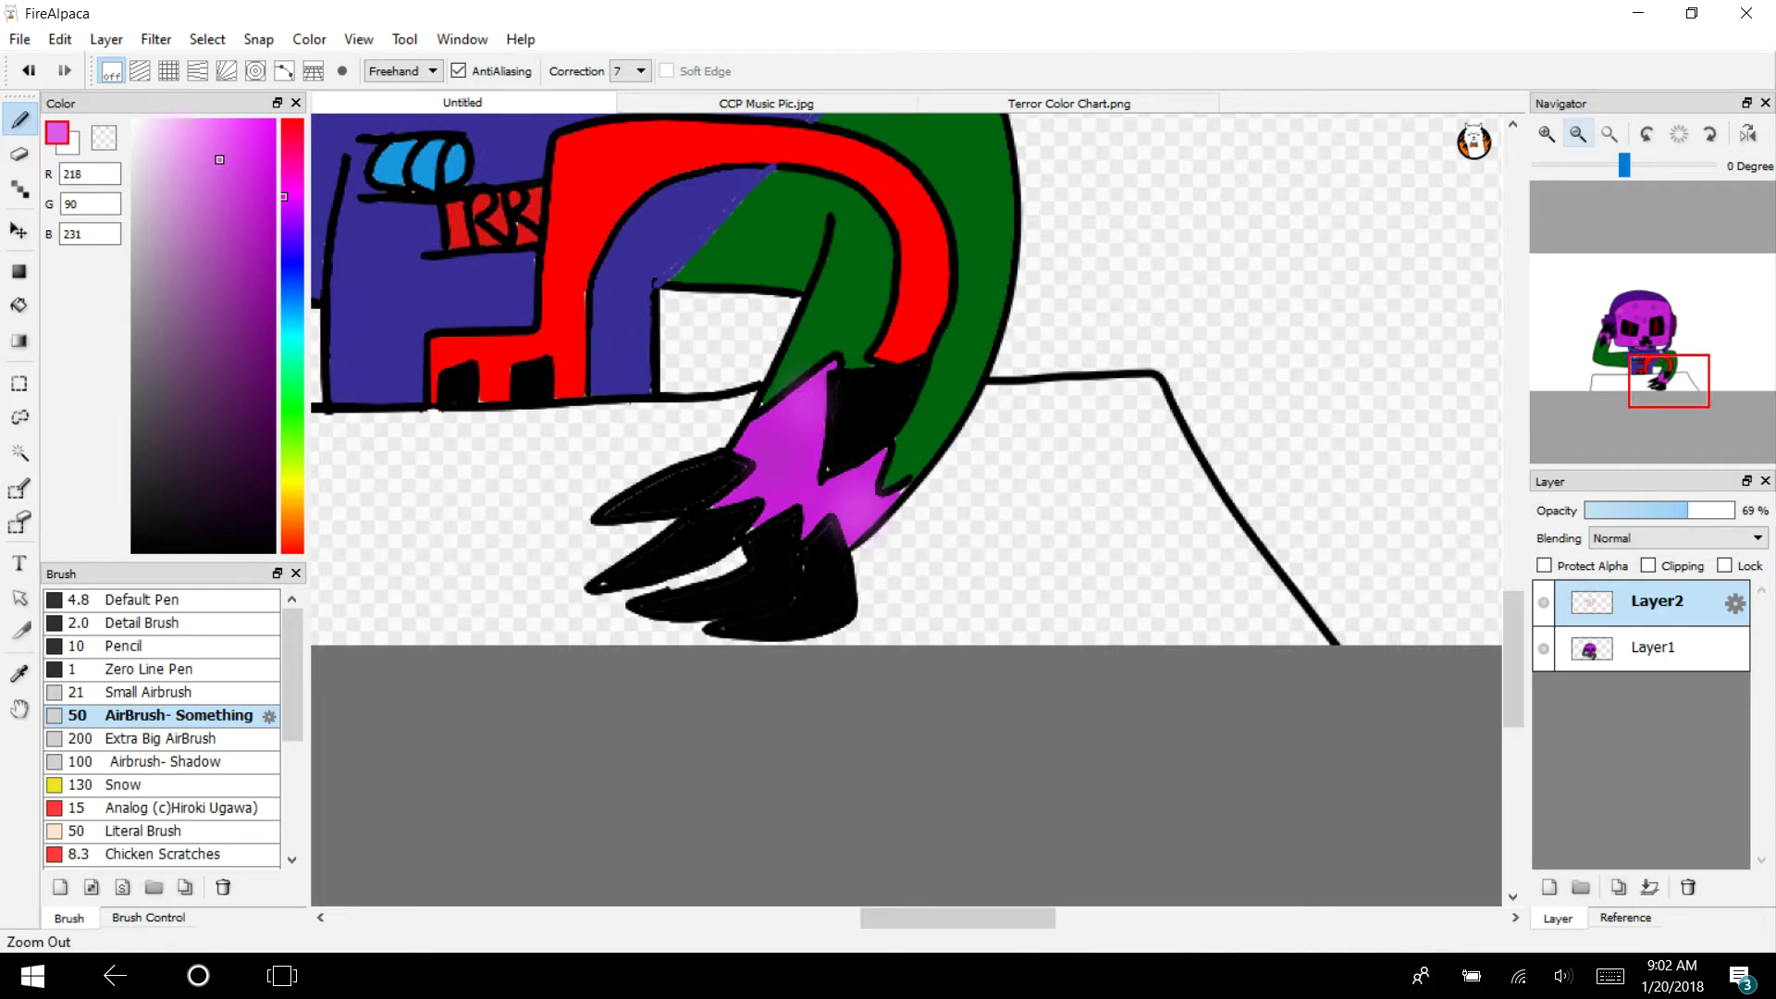
Add a new layer, Layer3, and sample the pure red (RGB 255, 0, 0) of the curved band on the chest
drag(1670, 381, 1634, 333)
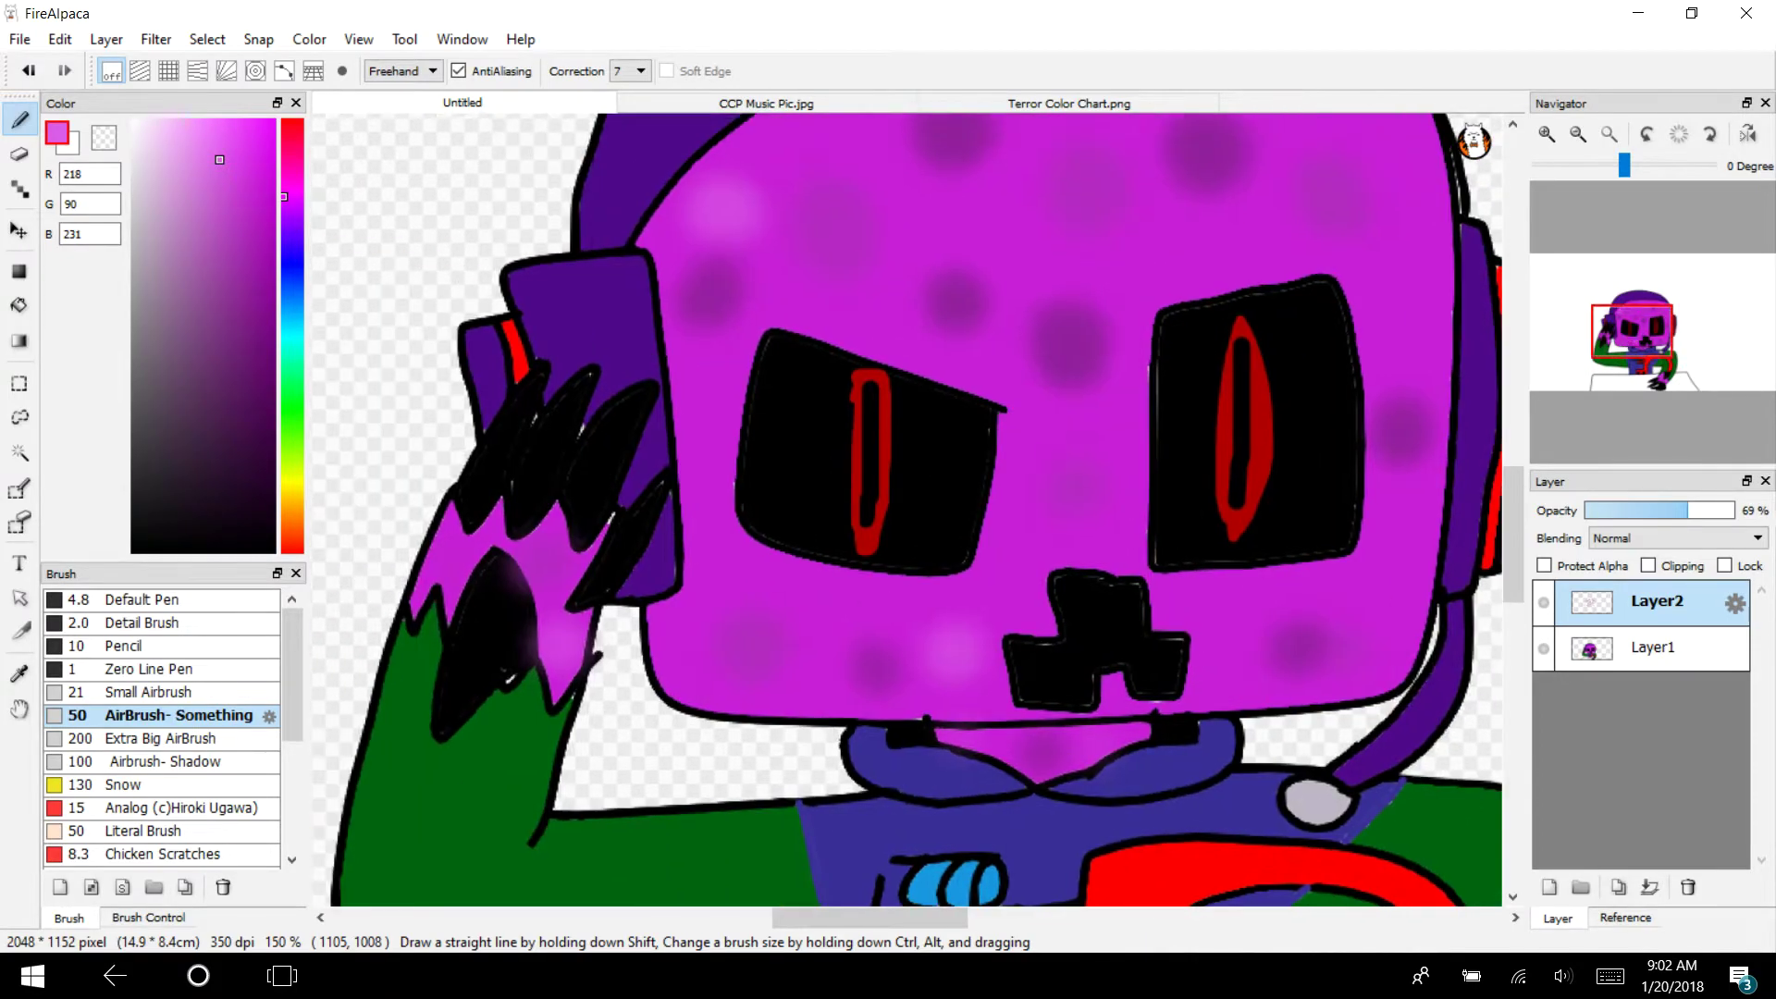
click(1577, 135)
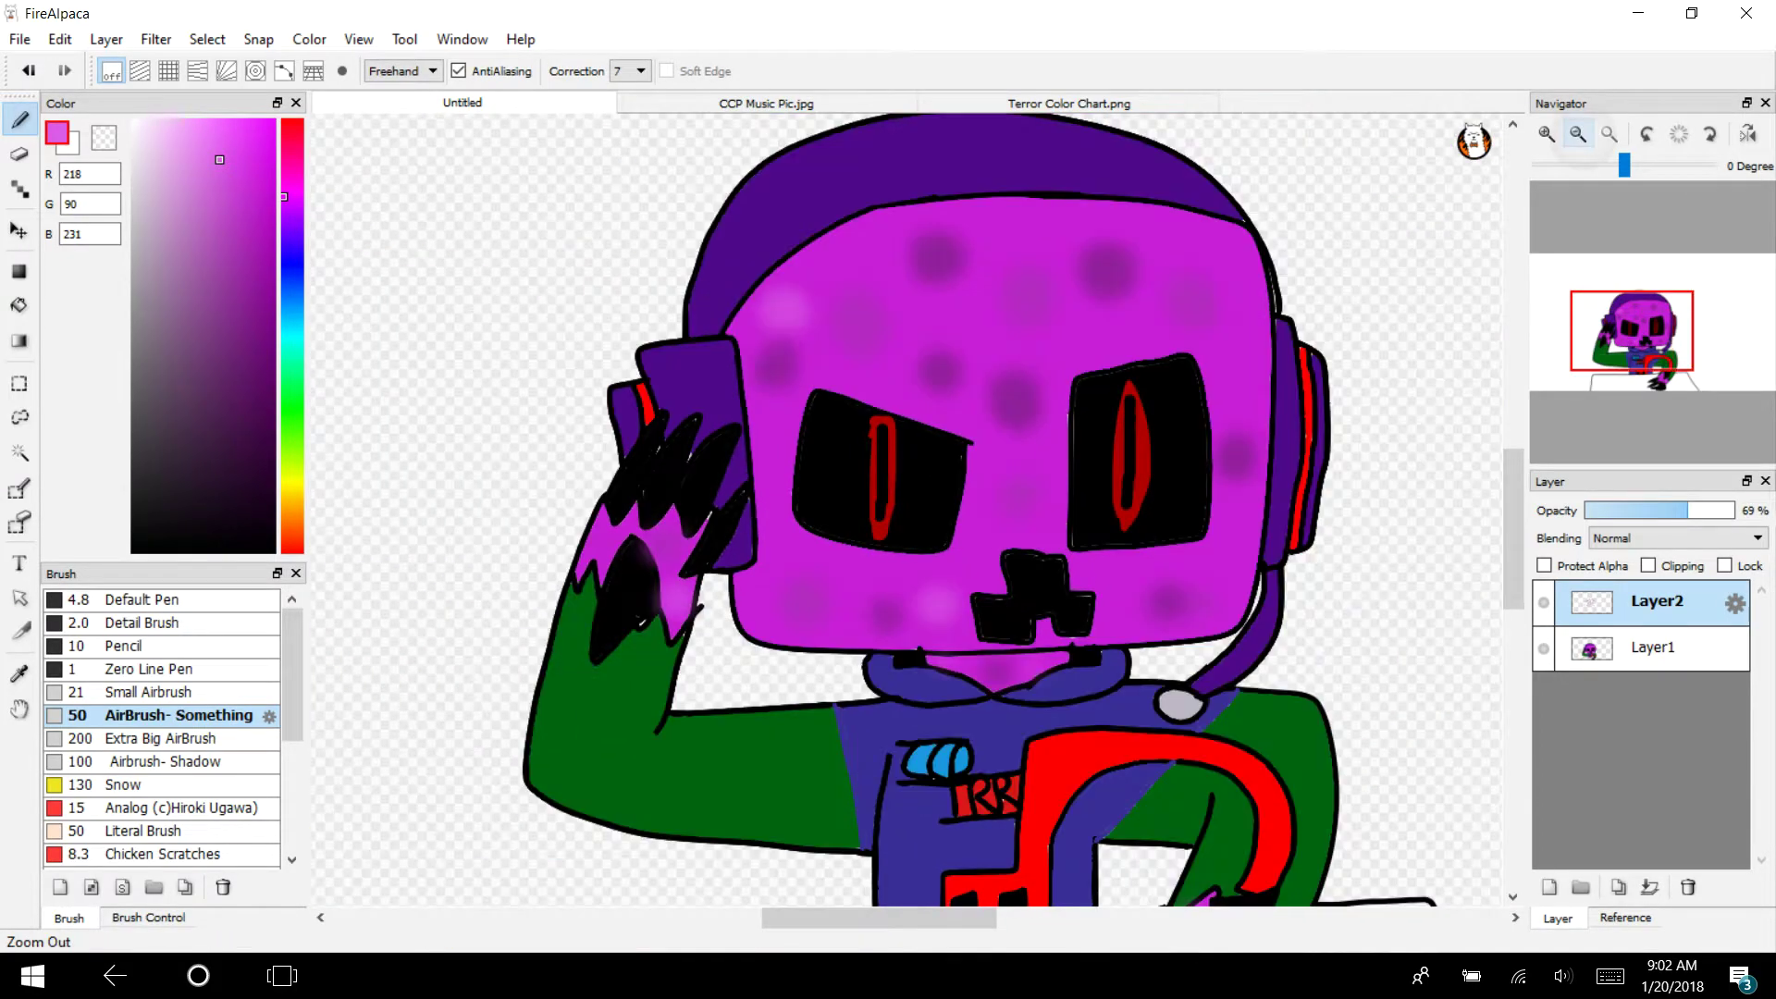
click(1578, 134)
mouse_move(1669, 343)
mouse_down()
mouse_move(1686, 330)
mouse_move(1637, 335)
mouse_up()
click(1547, 134)
click(1547, 134)
click(1547, 134)
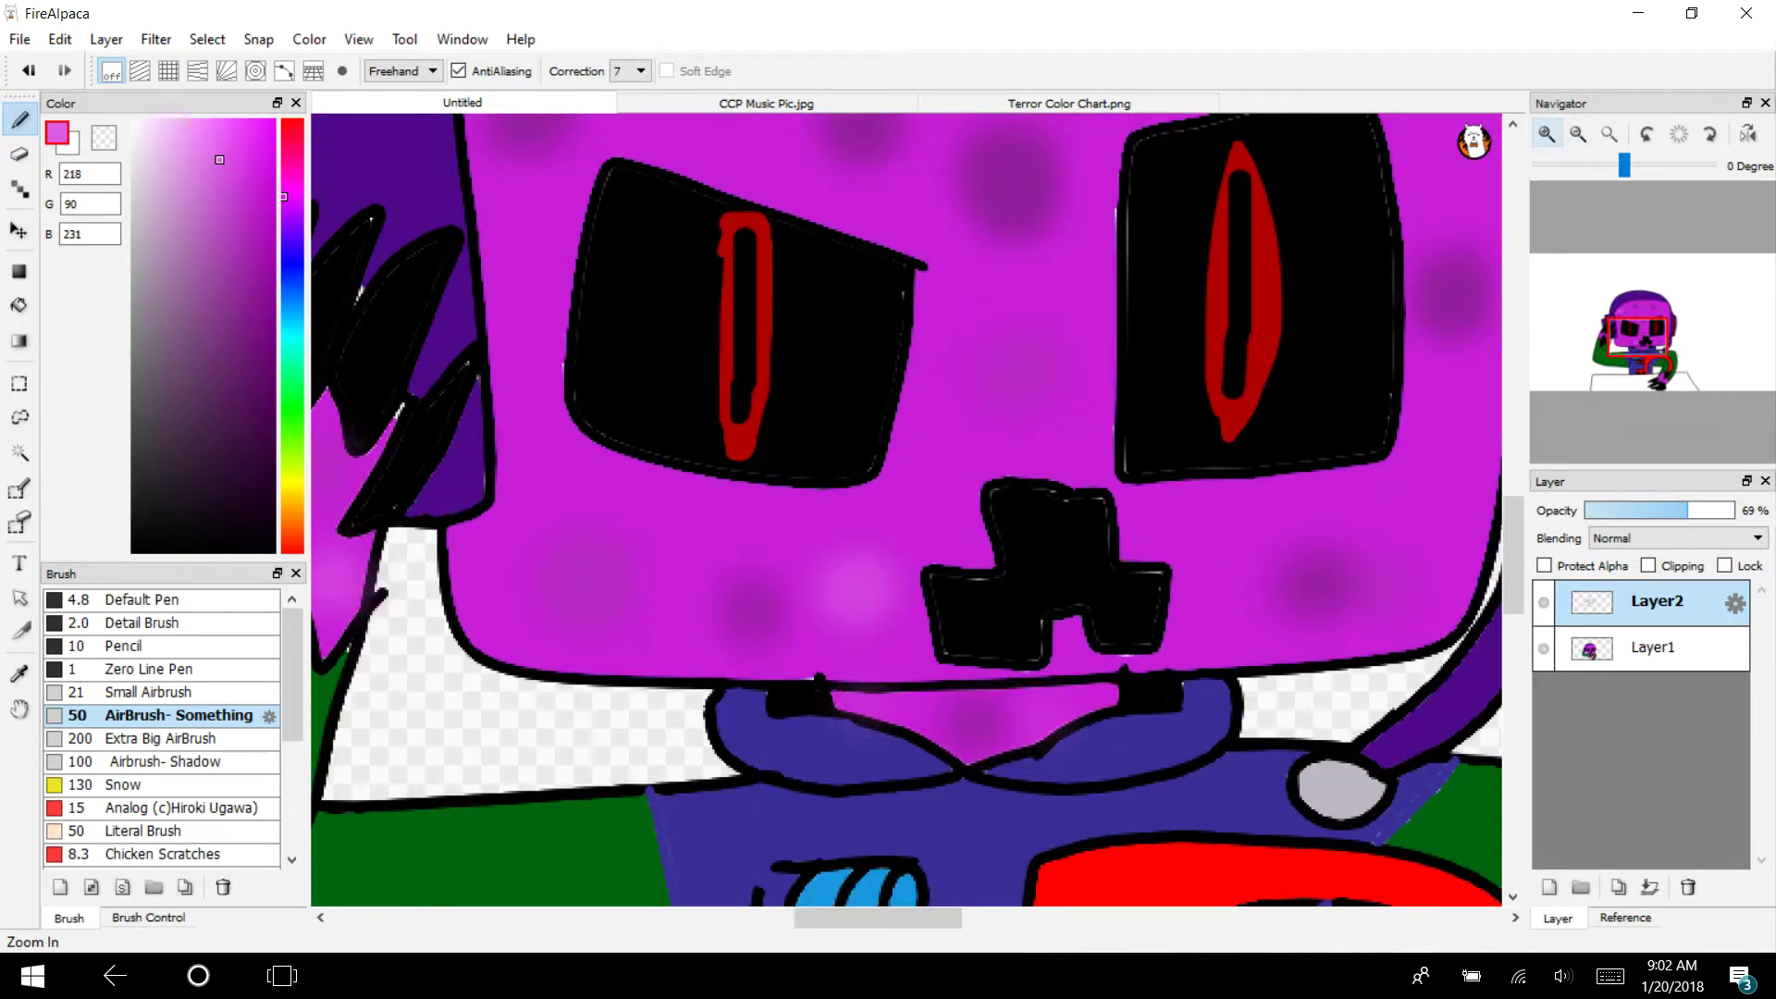
click(106, 38)
click(131, 64)
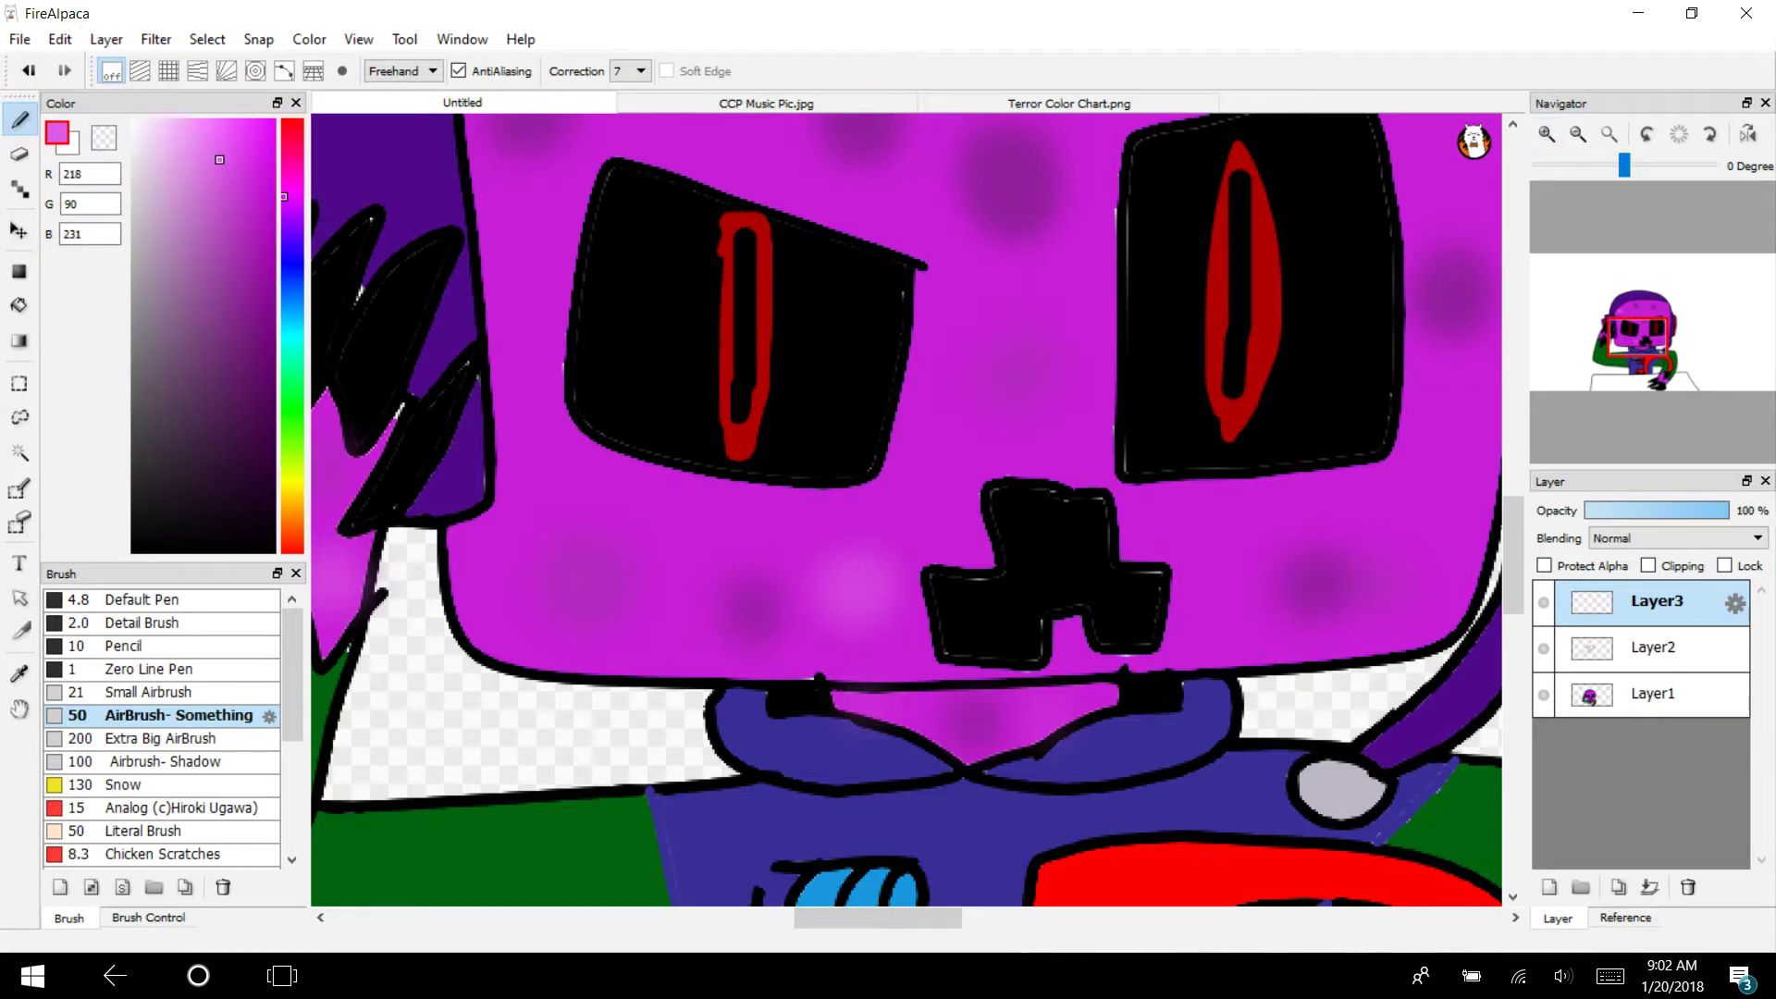
click(274, 120)
click(18, 674)
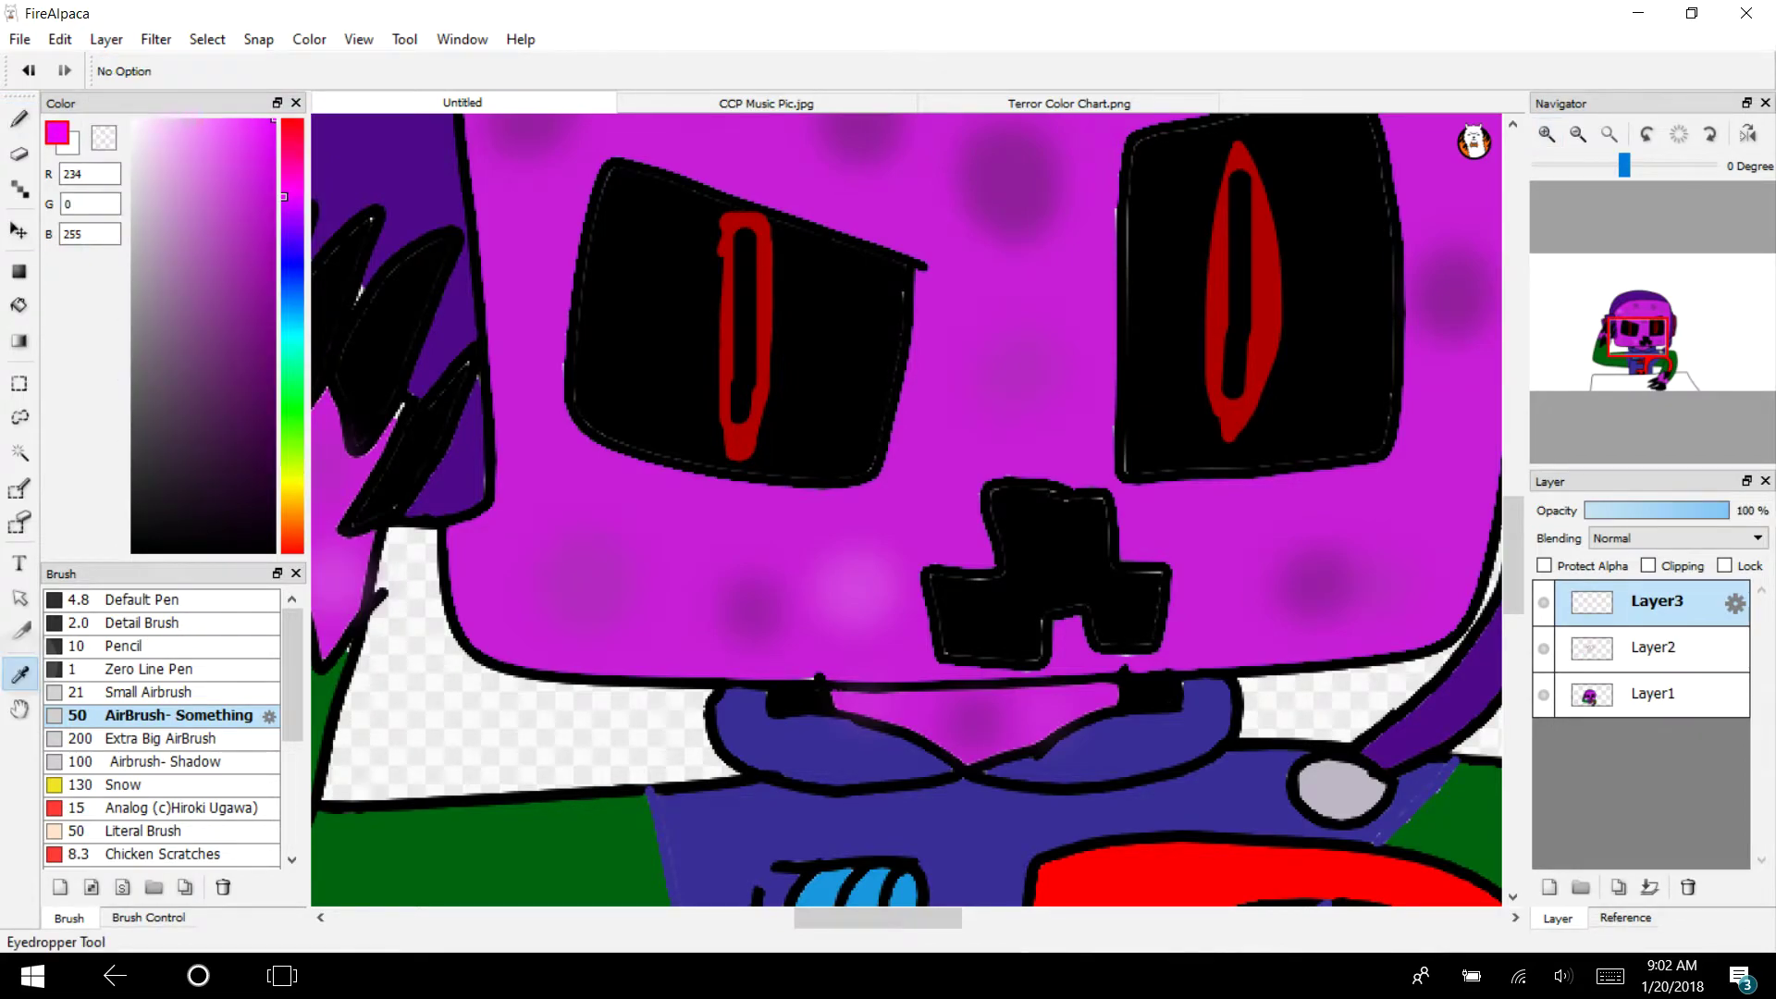
click(1091, 859)
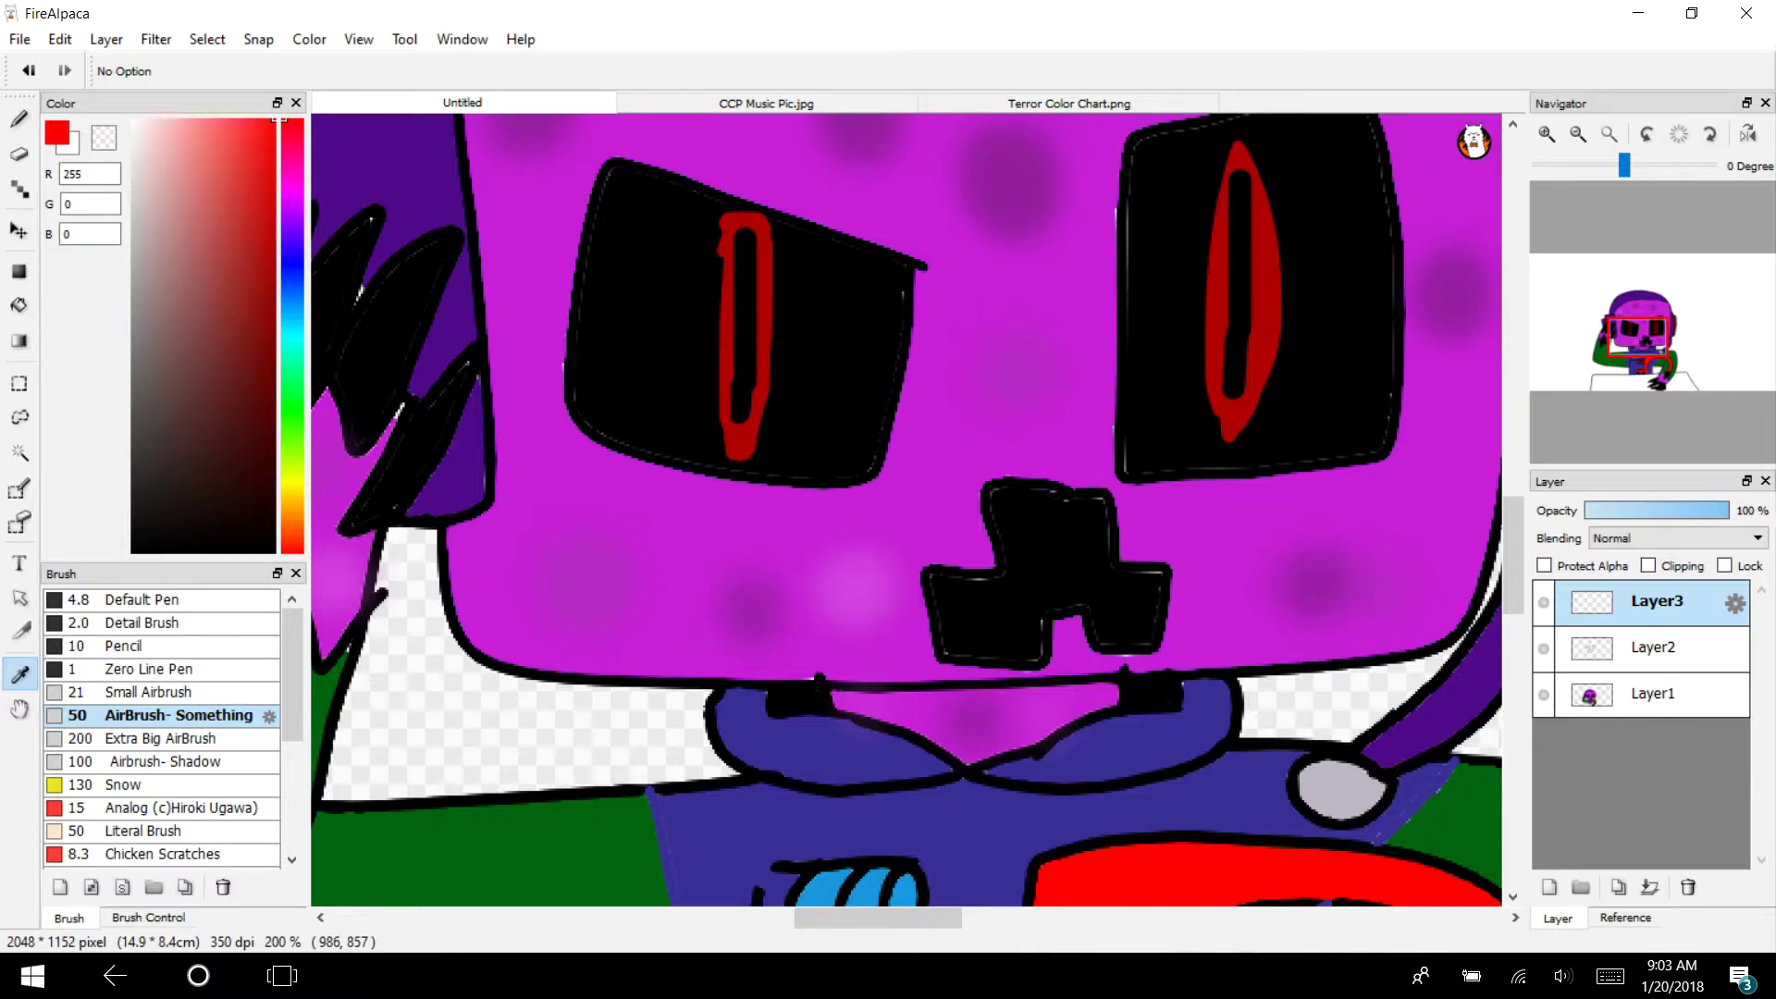
Airbrush a red glow along both edges of the curved red band running from the chest to the resting arm
drag(1660, 368, 1648, 373)
mouse_move(673, 652)
mouse_down()
mouse_move(680, 541)
mouse_move(802, 494)
mouse_up()
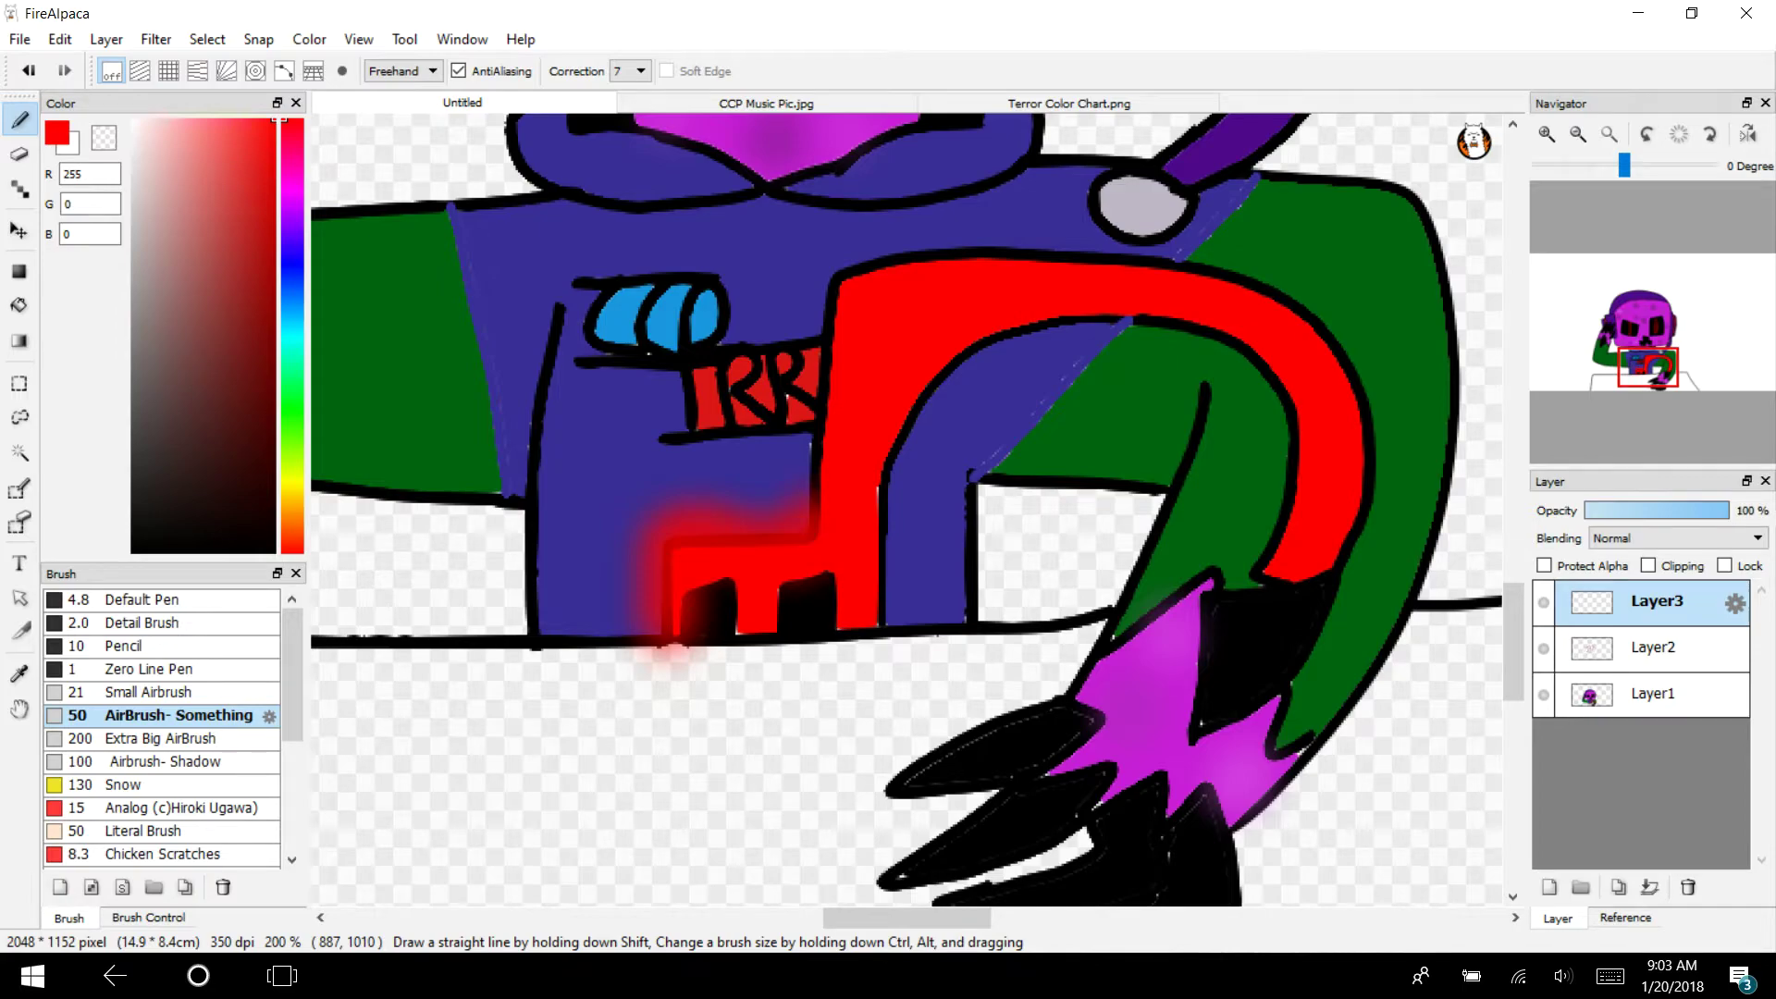
mouse_move(1239, 559)
mouse_down()
mouse_move(1318, 582)
mouse_move(1281, 485)
mouse_move(1147, 319)
mouse_move(911, 416)
mouse_move(846, 666)
mouse_move(638, 647)
mouse_up()
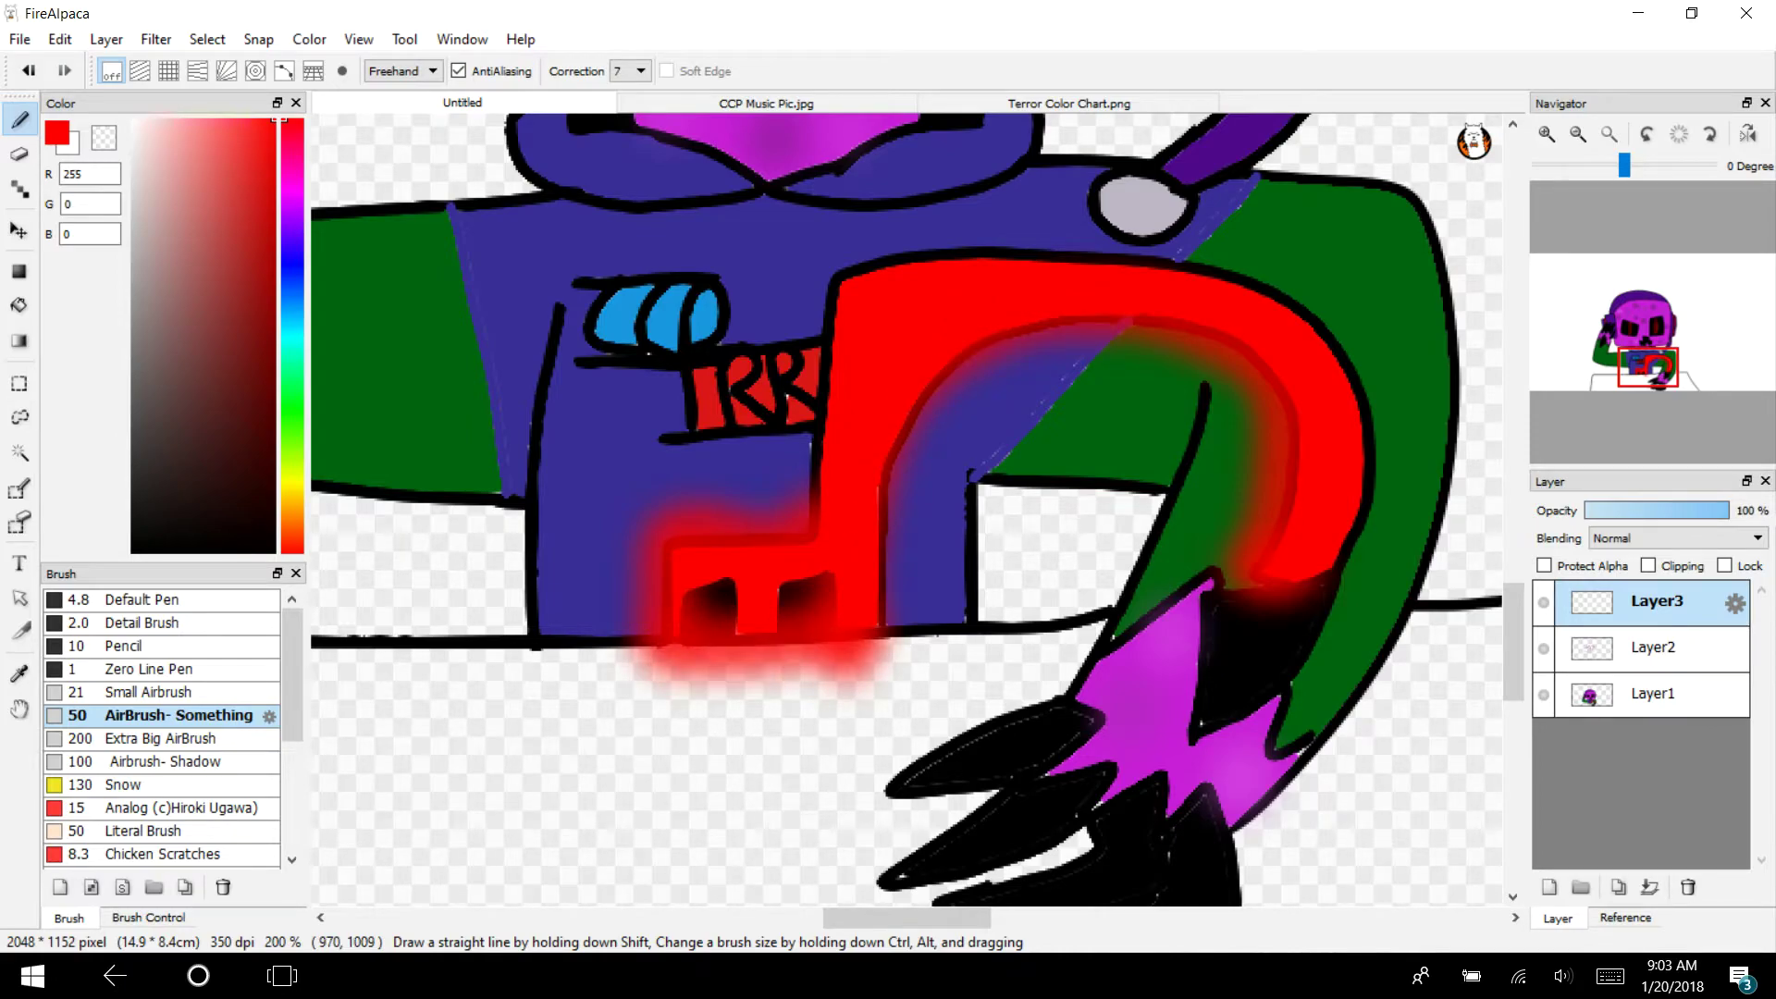
mouse_move(830, 350)
mouse_down()
mouse_move(980, 242)
mouse_move(1267, 278)
mouse_move(1364, 528)
mouse_move(1332, 601)
mouse_up()
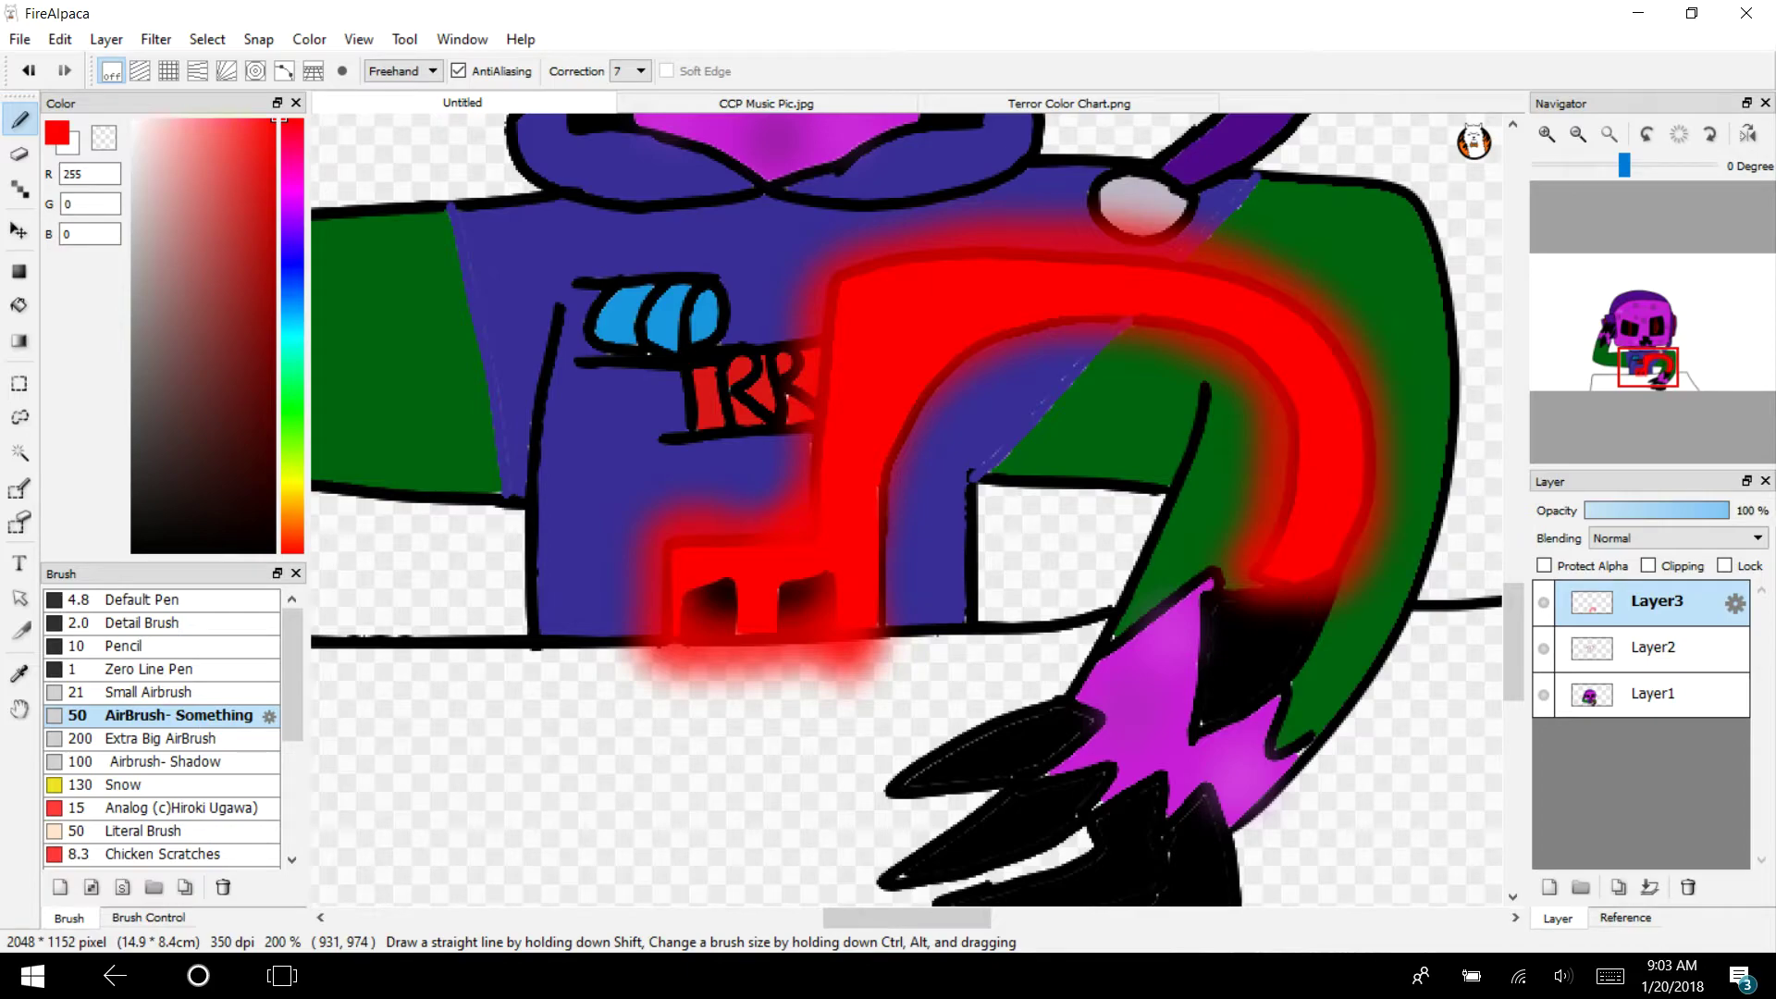
Airbrush a red glow over the red stripes on both headphone earcups
drag(1641, 359, 1619, 326)
mouse_move(585, 362)
mouse_down()
mouse_move(609, 419)
mouse_move(578, 356)
mouse_up()
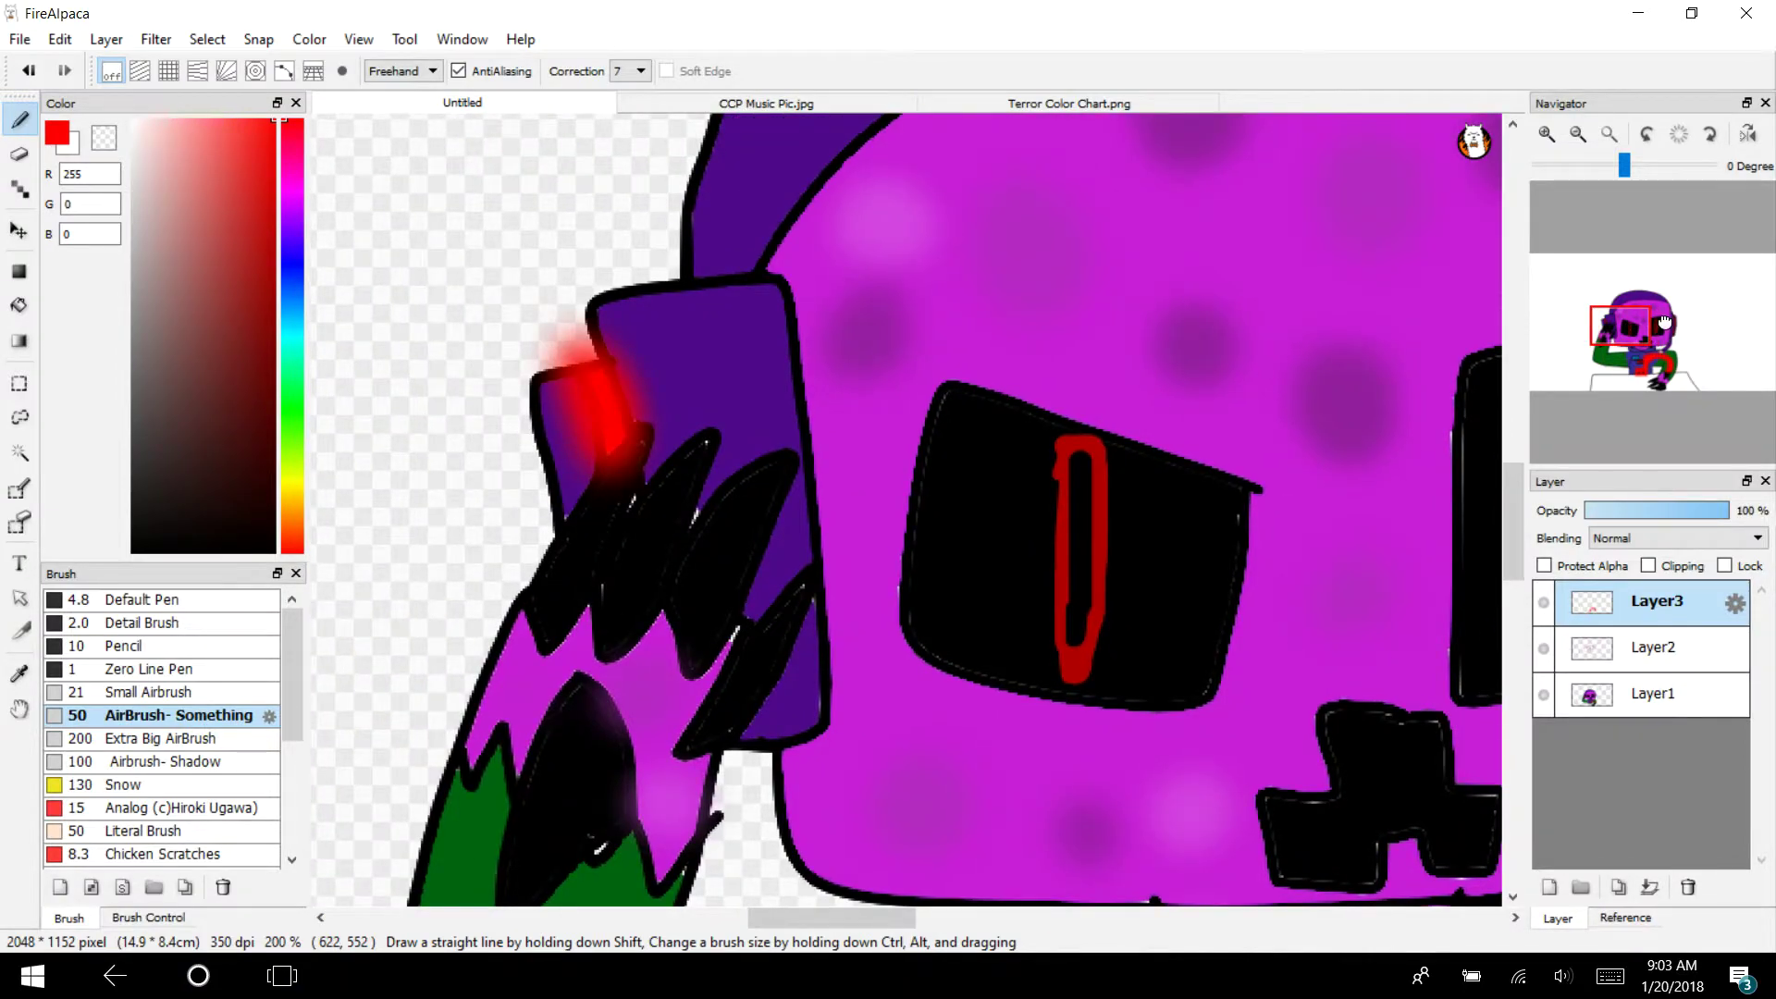
drag(1665, 322, 1679, 324)
mouse_move(786, 278)
mouse_down()
mouse_move(797, 490)
mouse_move(773, 731)
mouse_up()
Lower the opacity of the glow layer, Layer3, to 64% and fit the whole drawing in view
drag(1665, 329, 1650, 370)
drag(1726, 510, 1678, 509)
drag(1651, 370, 1630, 332)
click(1578, 135)
click(1578, 134)
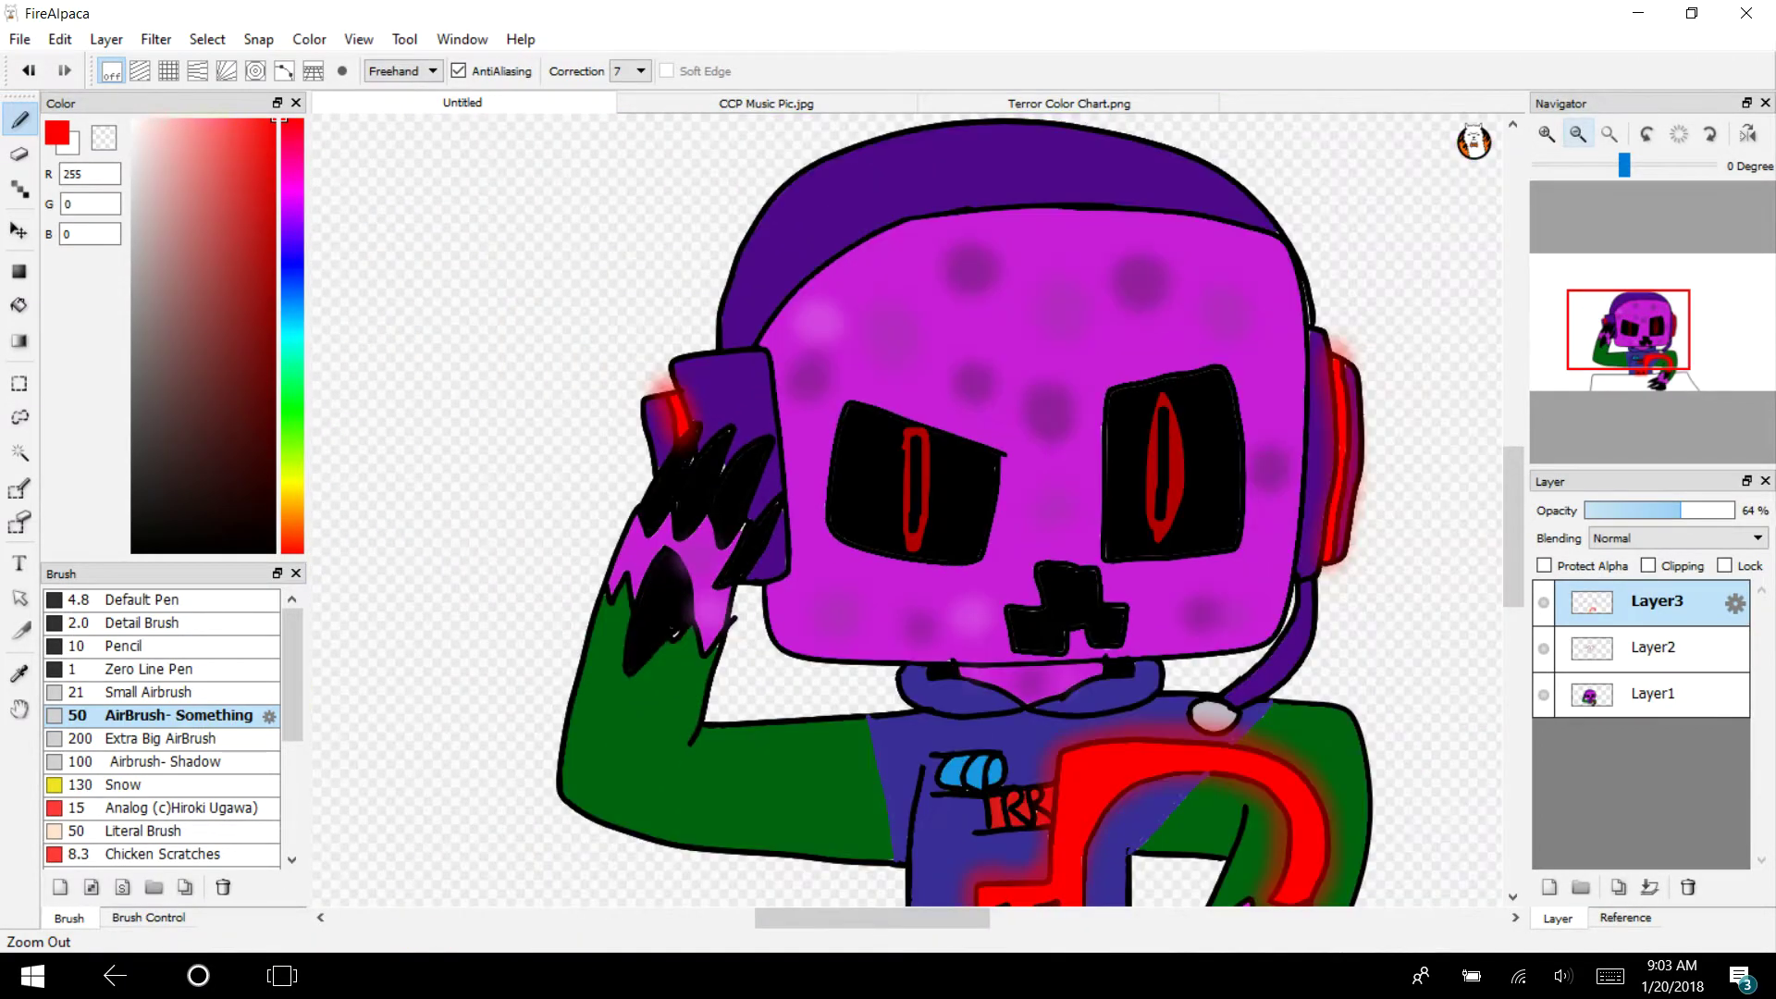
click(1578, 134)
click(1609, 134)
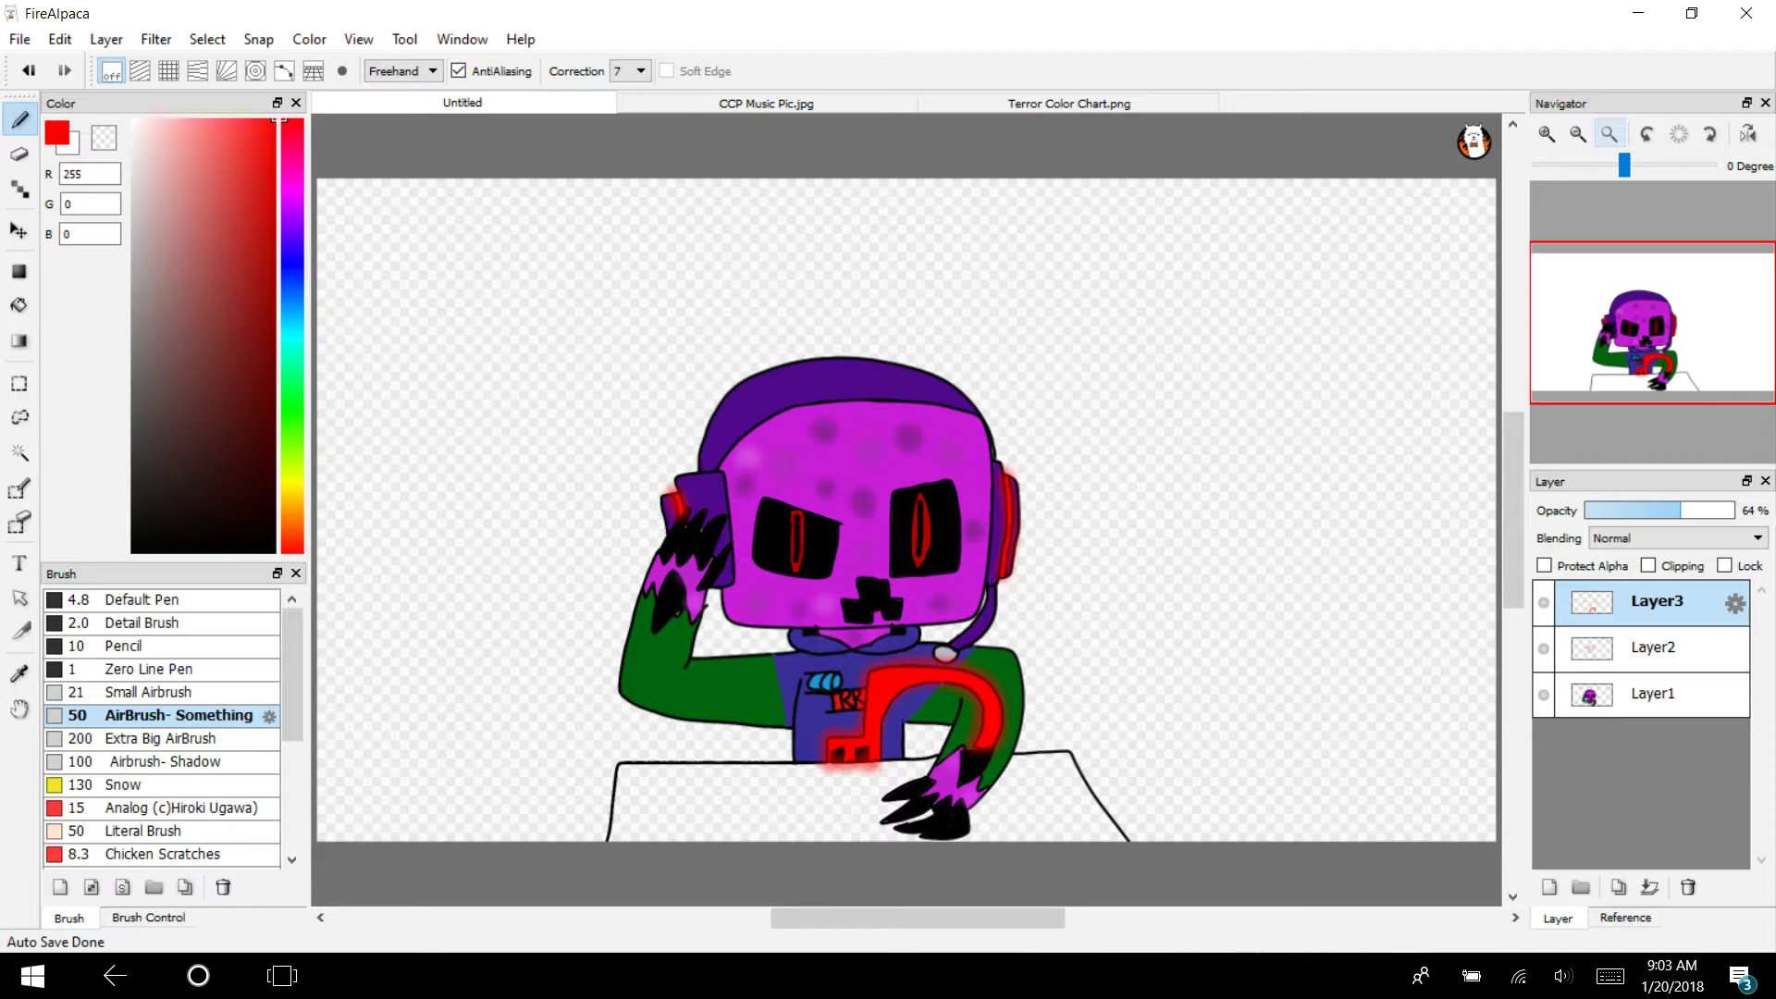
Add another new layer, Layer4, and move it below Layer1 at the bottom of the layer stack
click(106, 39)
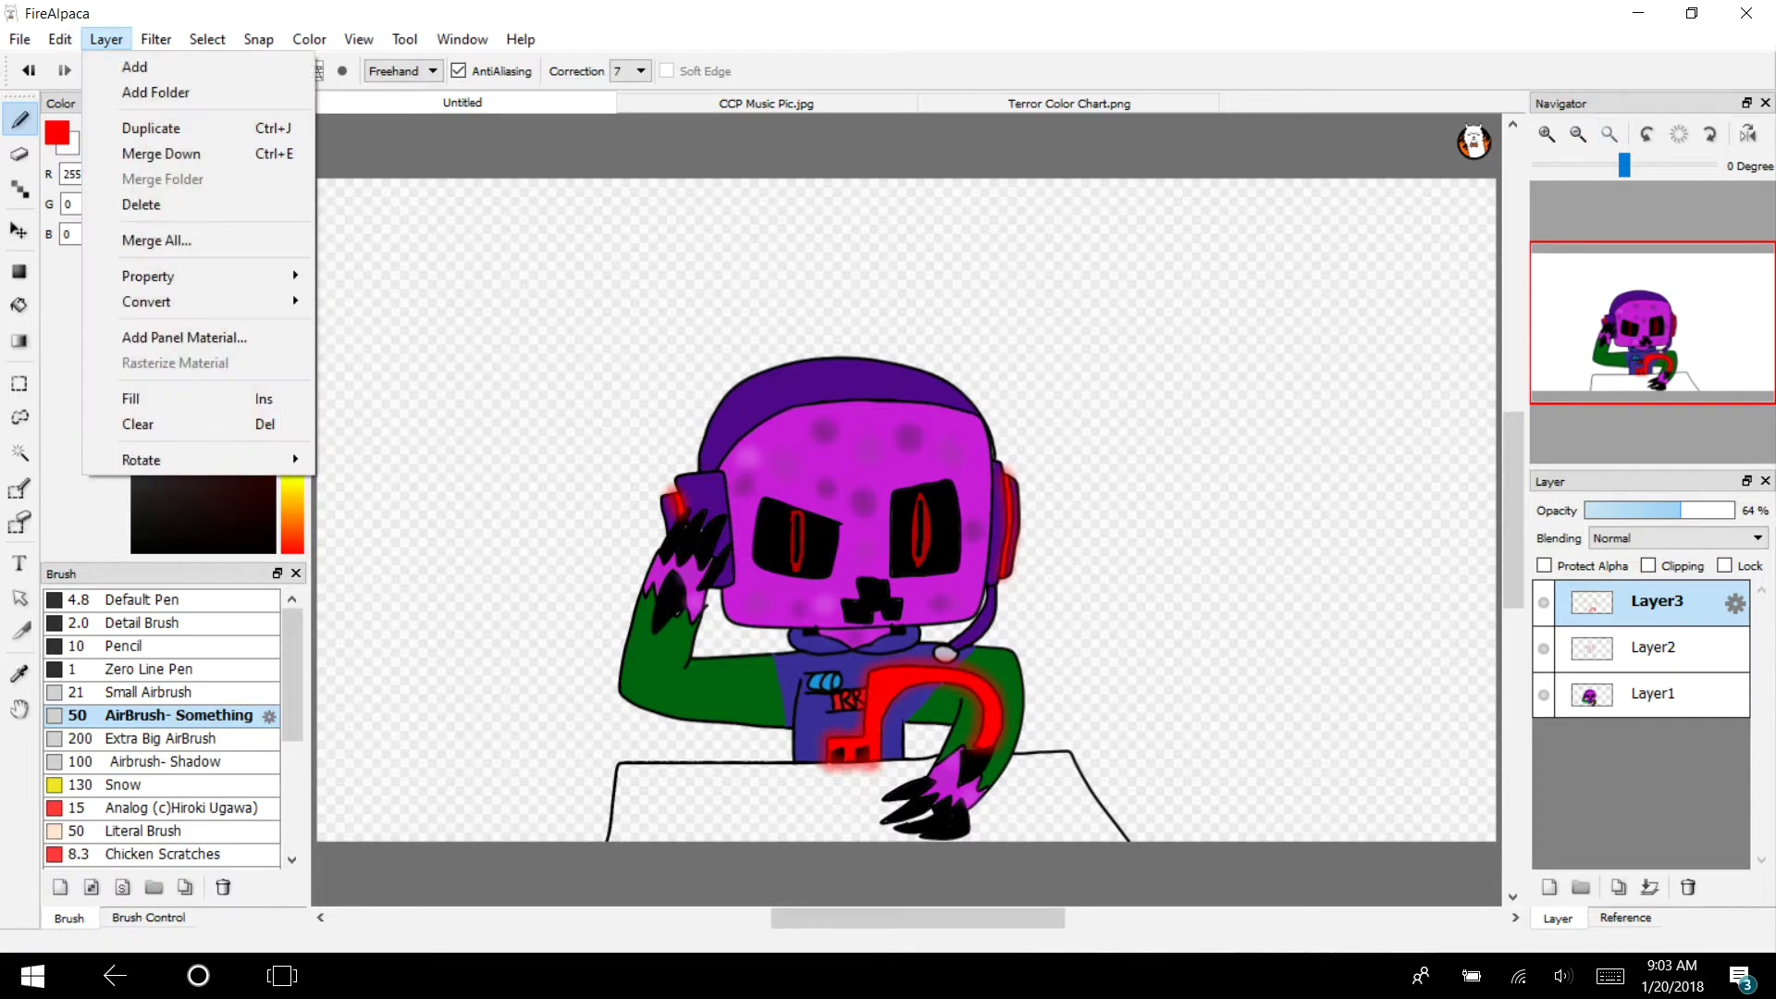
click(139, 63)
drag(1638, 622, 1670, 763)
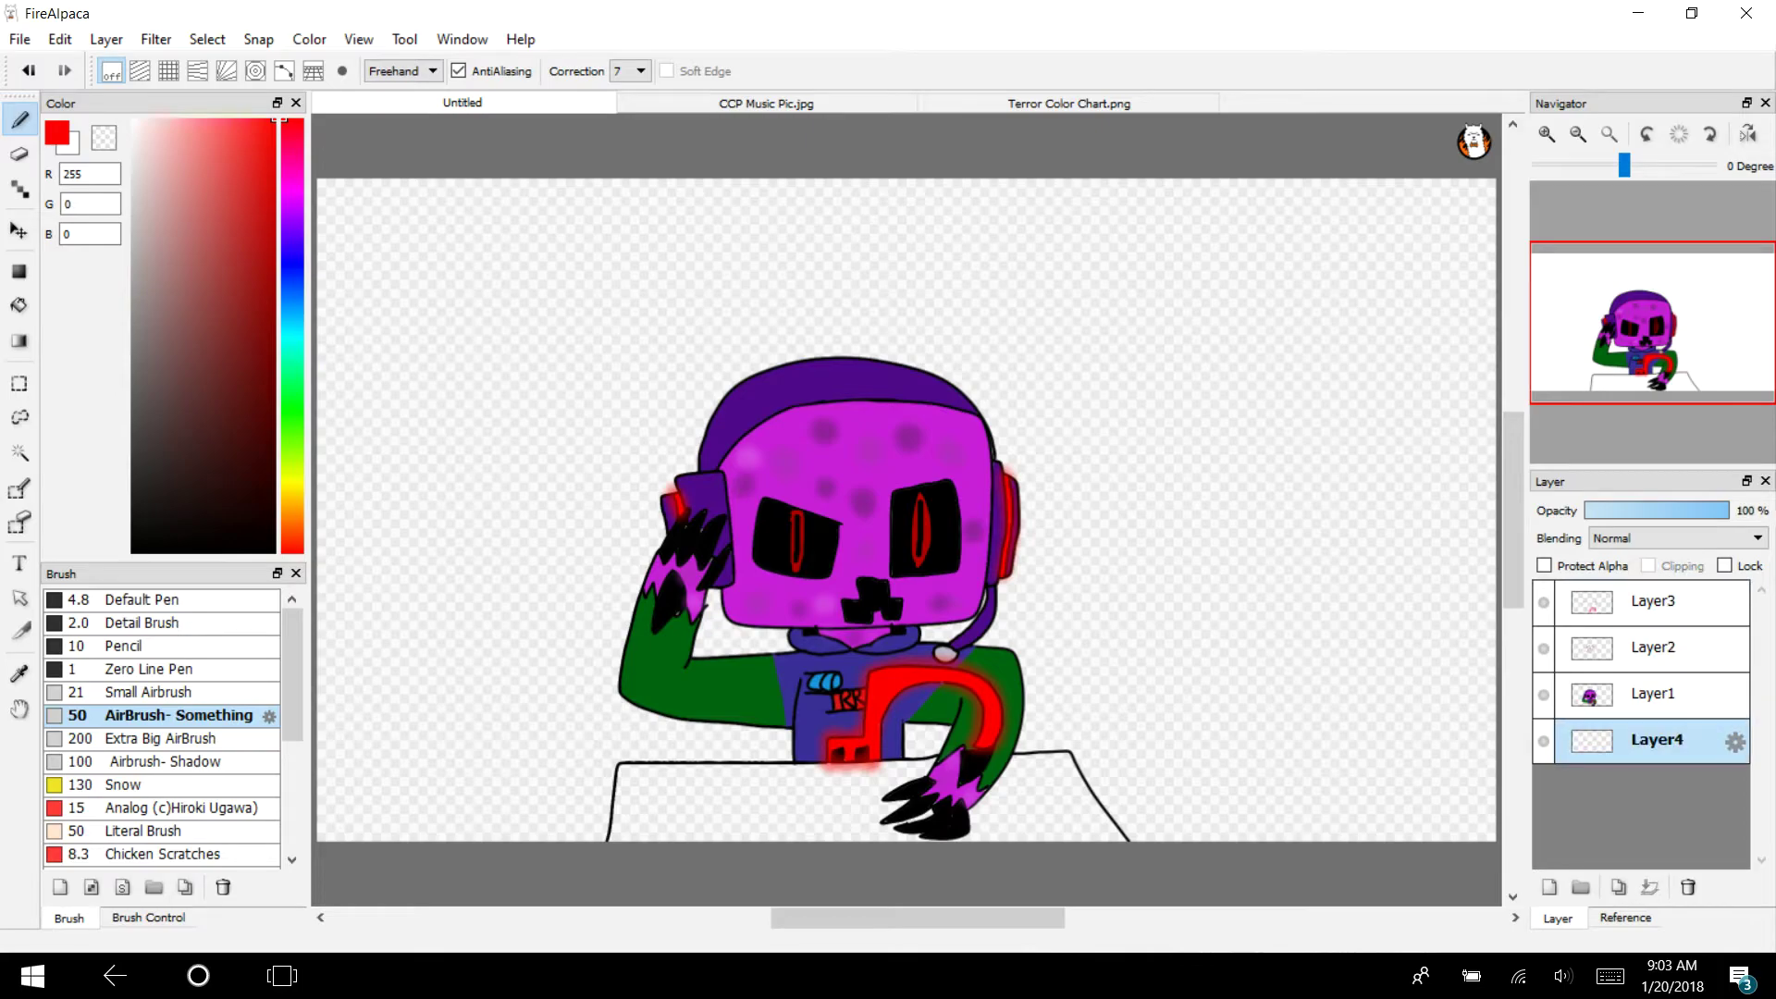
Draw a large black circle around the resting clawed hand on Layer4 with the Default Pen, running off the canvas's lower edge
click(1577, 134)
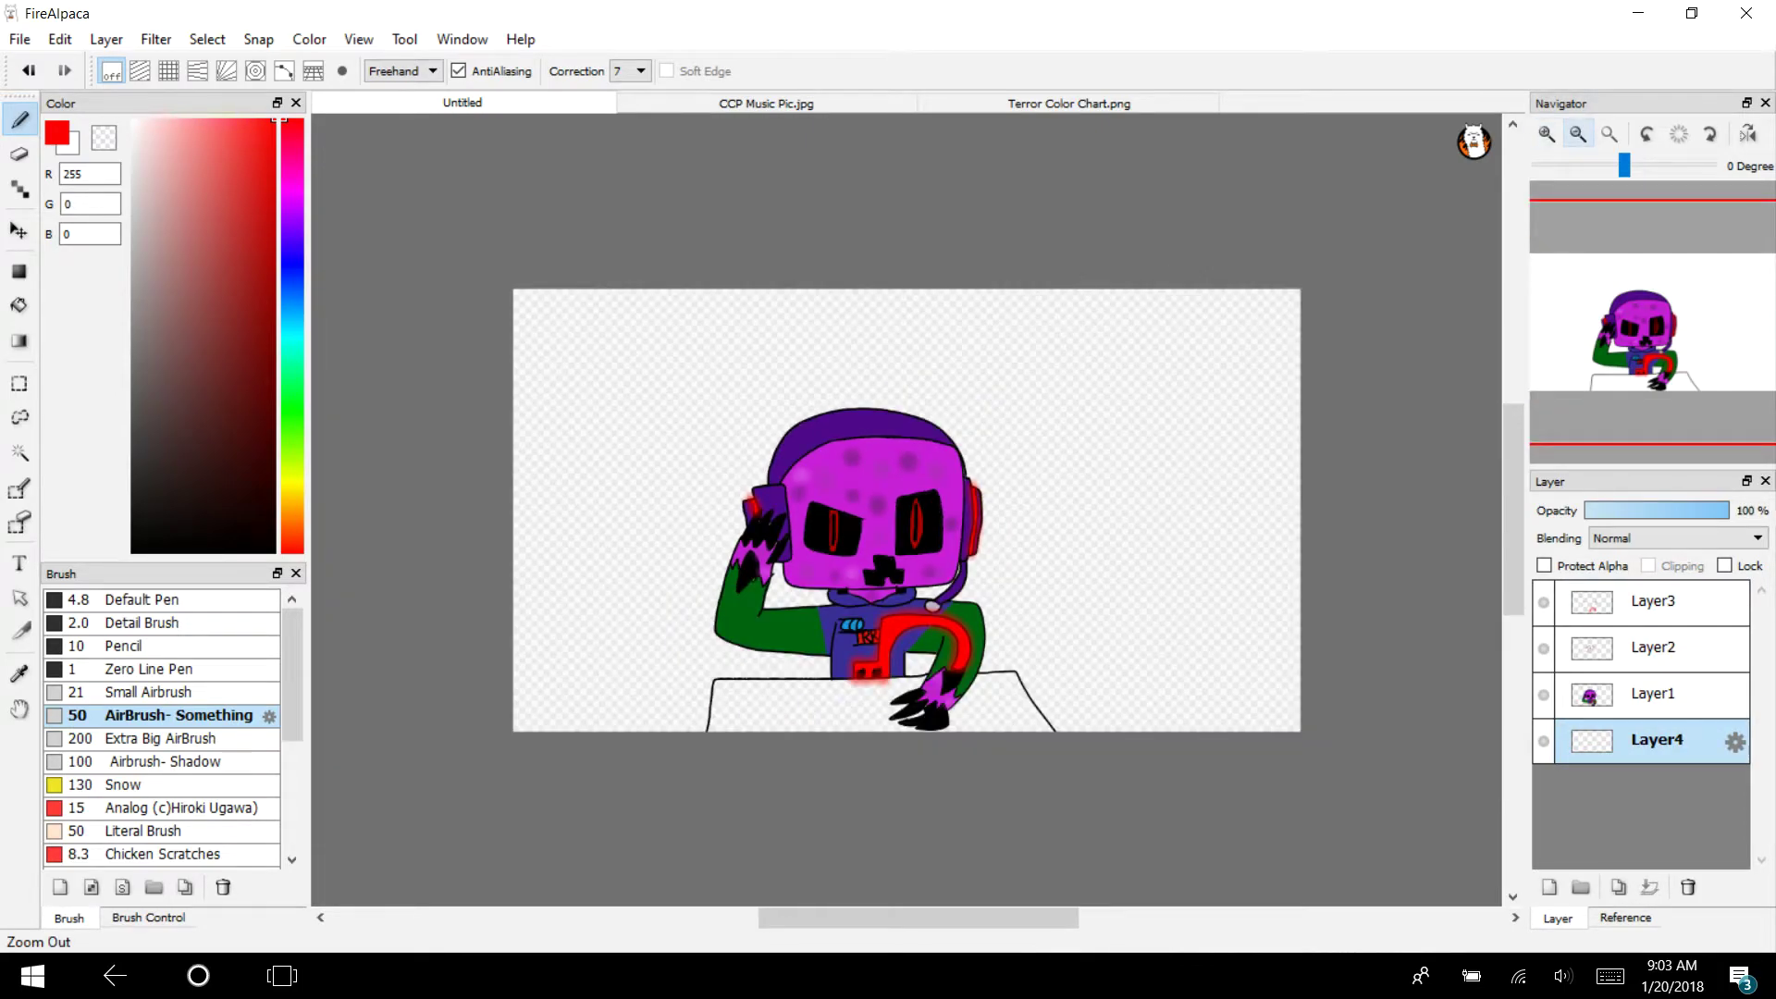
click(1545, 134)
click(1546, 135)
click(1546, 134)
drag(1649, 359, 1653, 403)
click(132, 551)
click(146, 599)
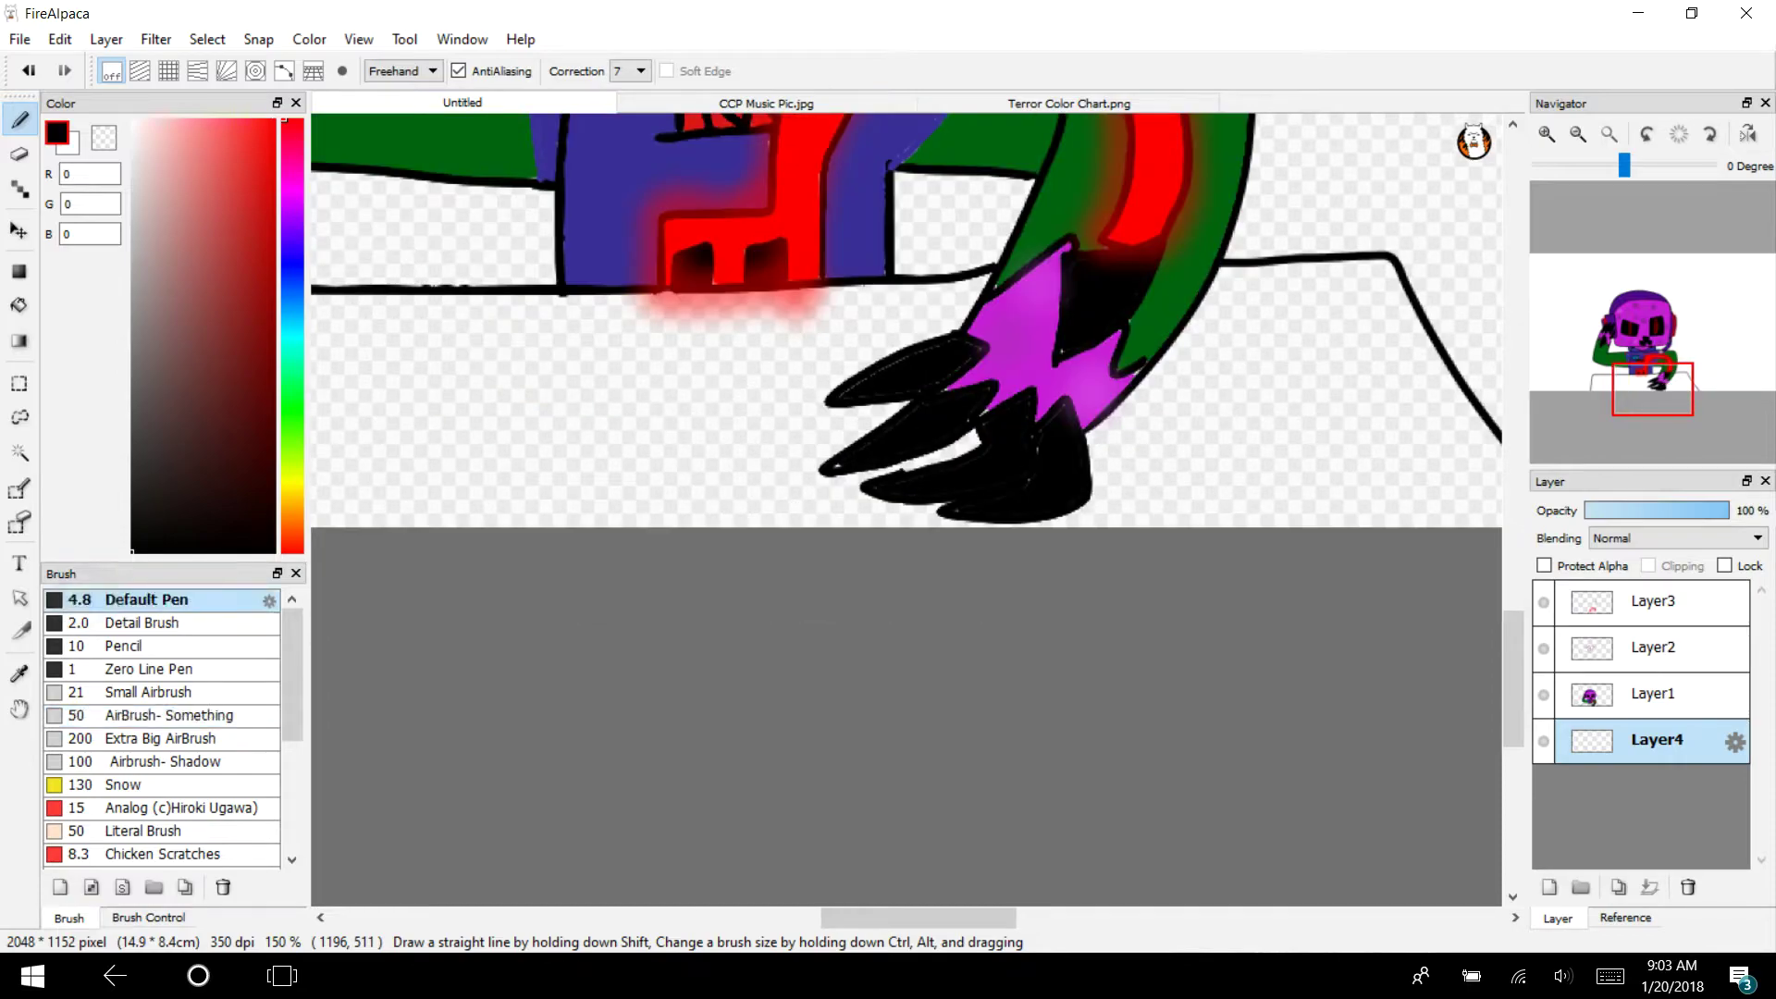
mouse_move(955, 326)
mouse_down()
mouse_move(715, 452)
mouse_move(911, 564)
mouse_move(1096, 425)
mouse_move(957, 331)
mouse_up()
click(1546, 134)
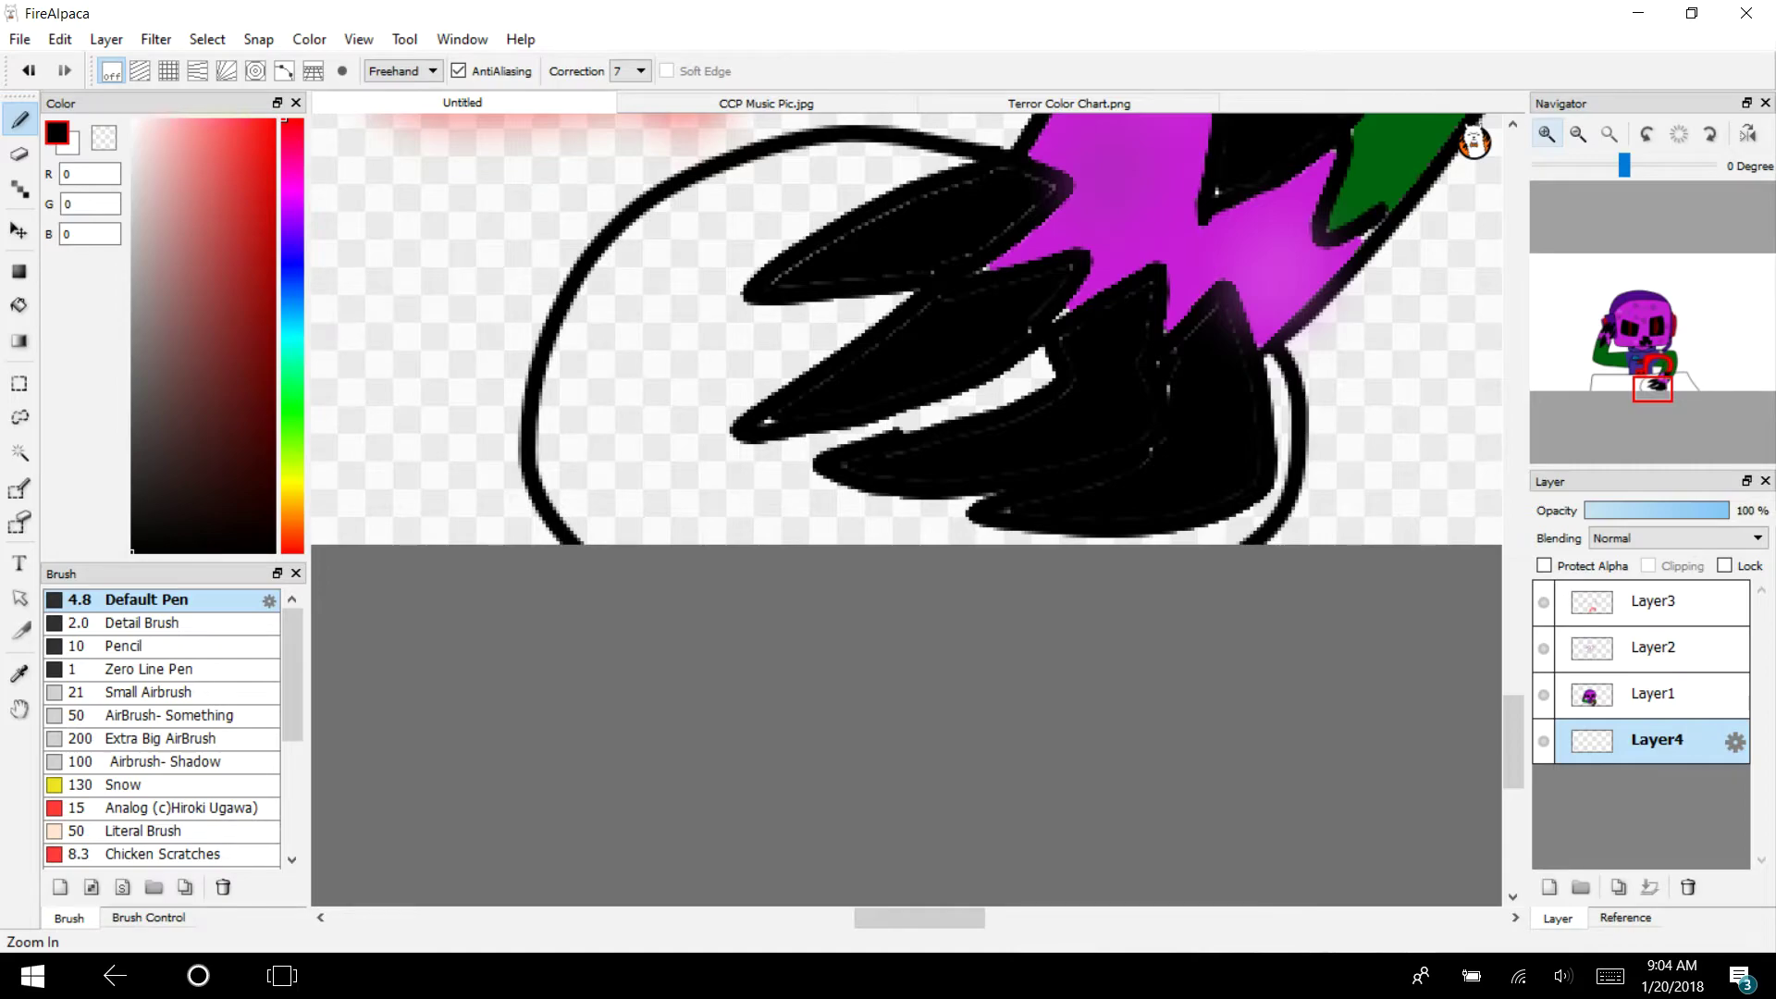
Draw a smaller black oval under the claws as the center of the large circle around the hand
key(ctrl+z)
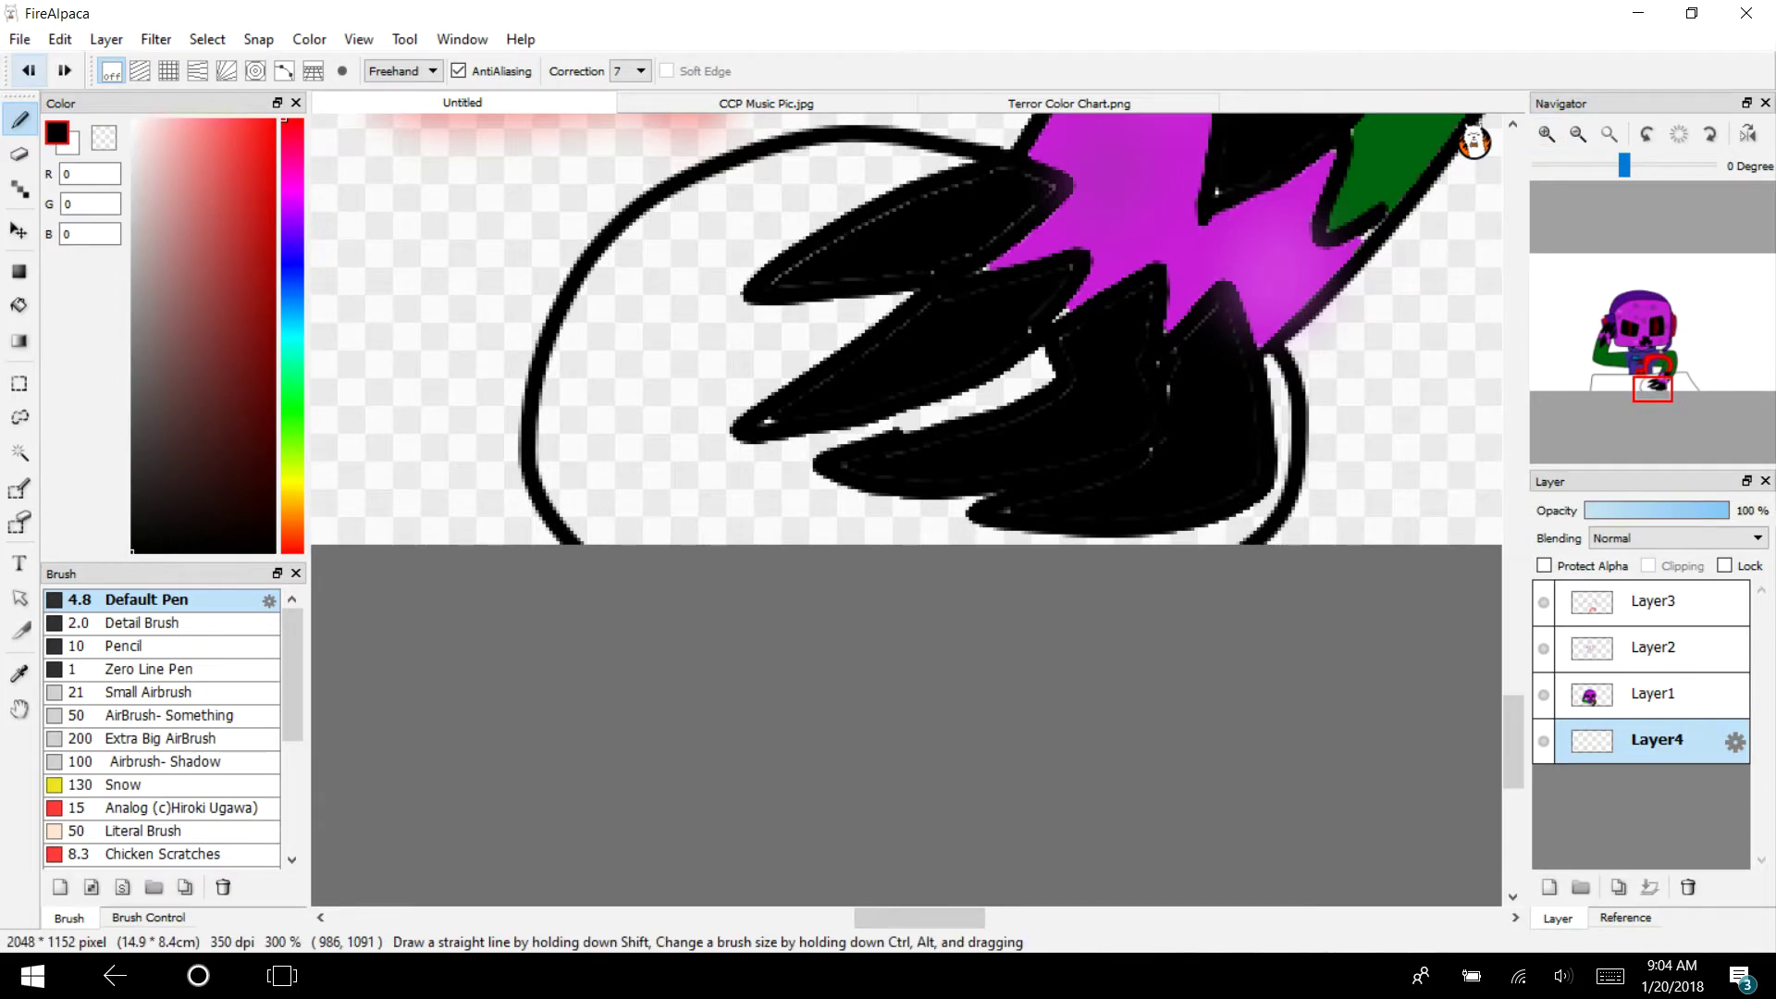
mouse_move(878, 316)
mouse_down()
mouse_move(730, 463)
mouse_move(961, 440)
mouse_move(1003, 379)
mouse_up()
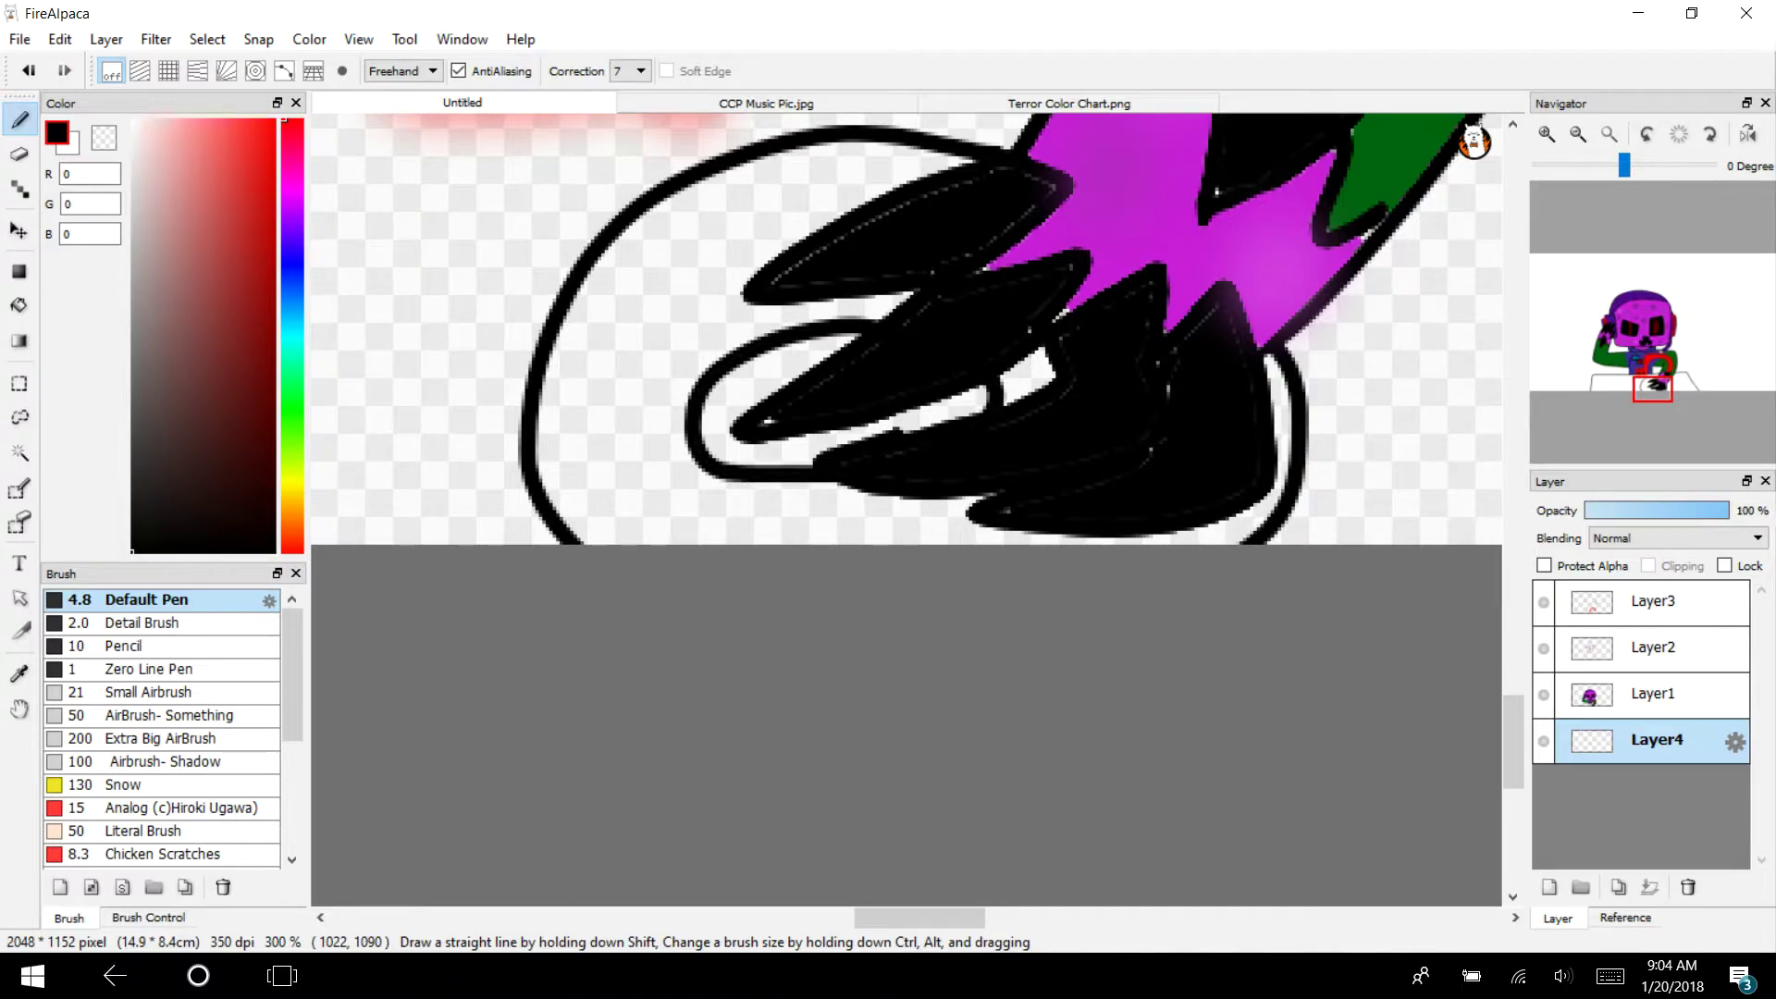
key(ctrl+z)
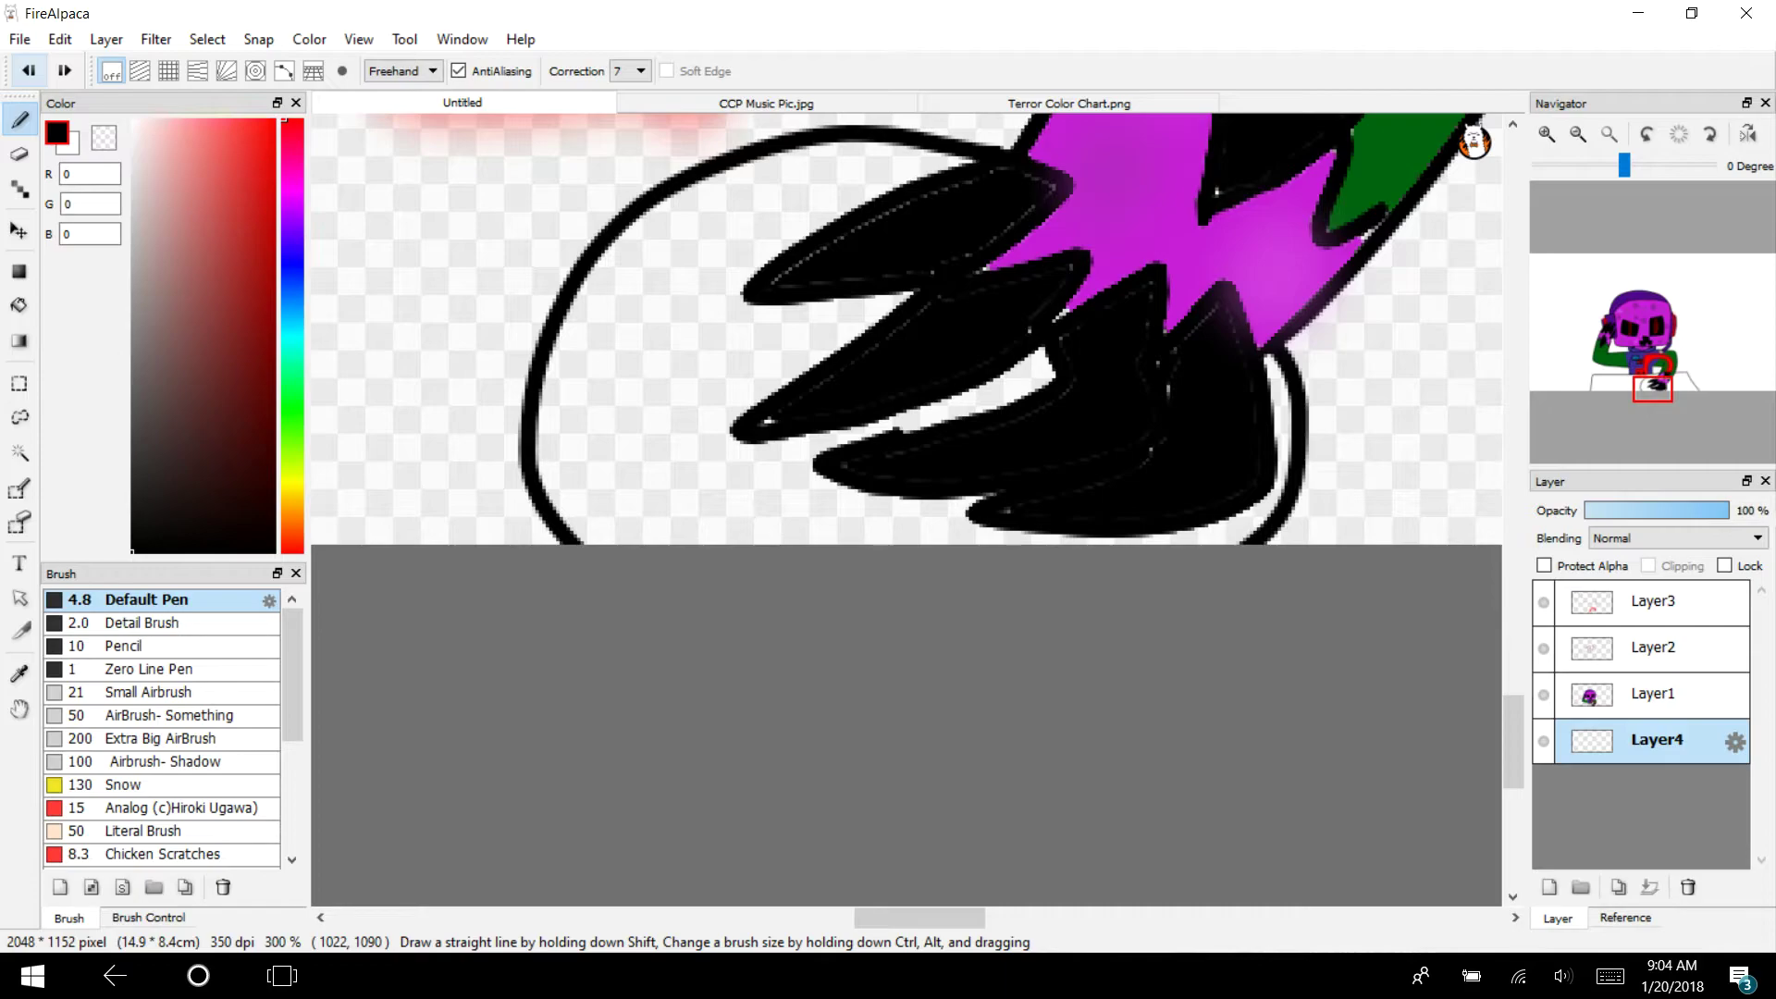
mouse_move(864, 335)
mouse_down()
mouse_move(786, 344)
mouse_move(772, 462)
mouse_move(967, 361)
mouse_up()
Draw a second large turntable disc on the table, to the left of the hand's disc, with a small oval in its middle
drag(1653, 389, 1627, 385)
mouse_move(841, 340)
mouse_down()
mouse_move(812, 319)
mouse_move(396, 518)
mouse_move(453, 646)
mouse_up()
drag(952, 644, 959, 451)
drag(746, 294, 971, 481)
mouse_move(708, 481)
mouse_down()
mouse_move(602, 538)
mouse_move(743, 561)
mouse_move(703, 481)
mouse_up()
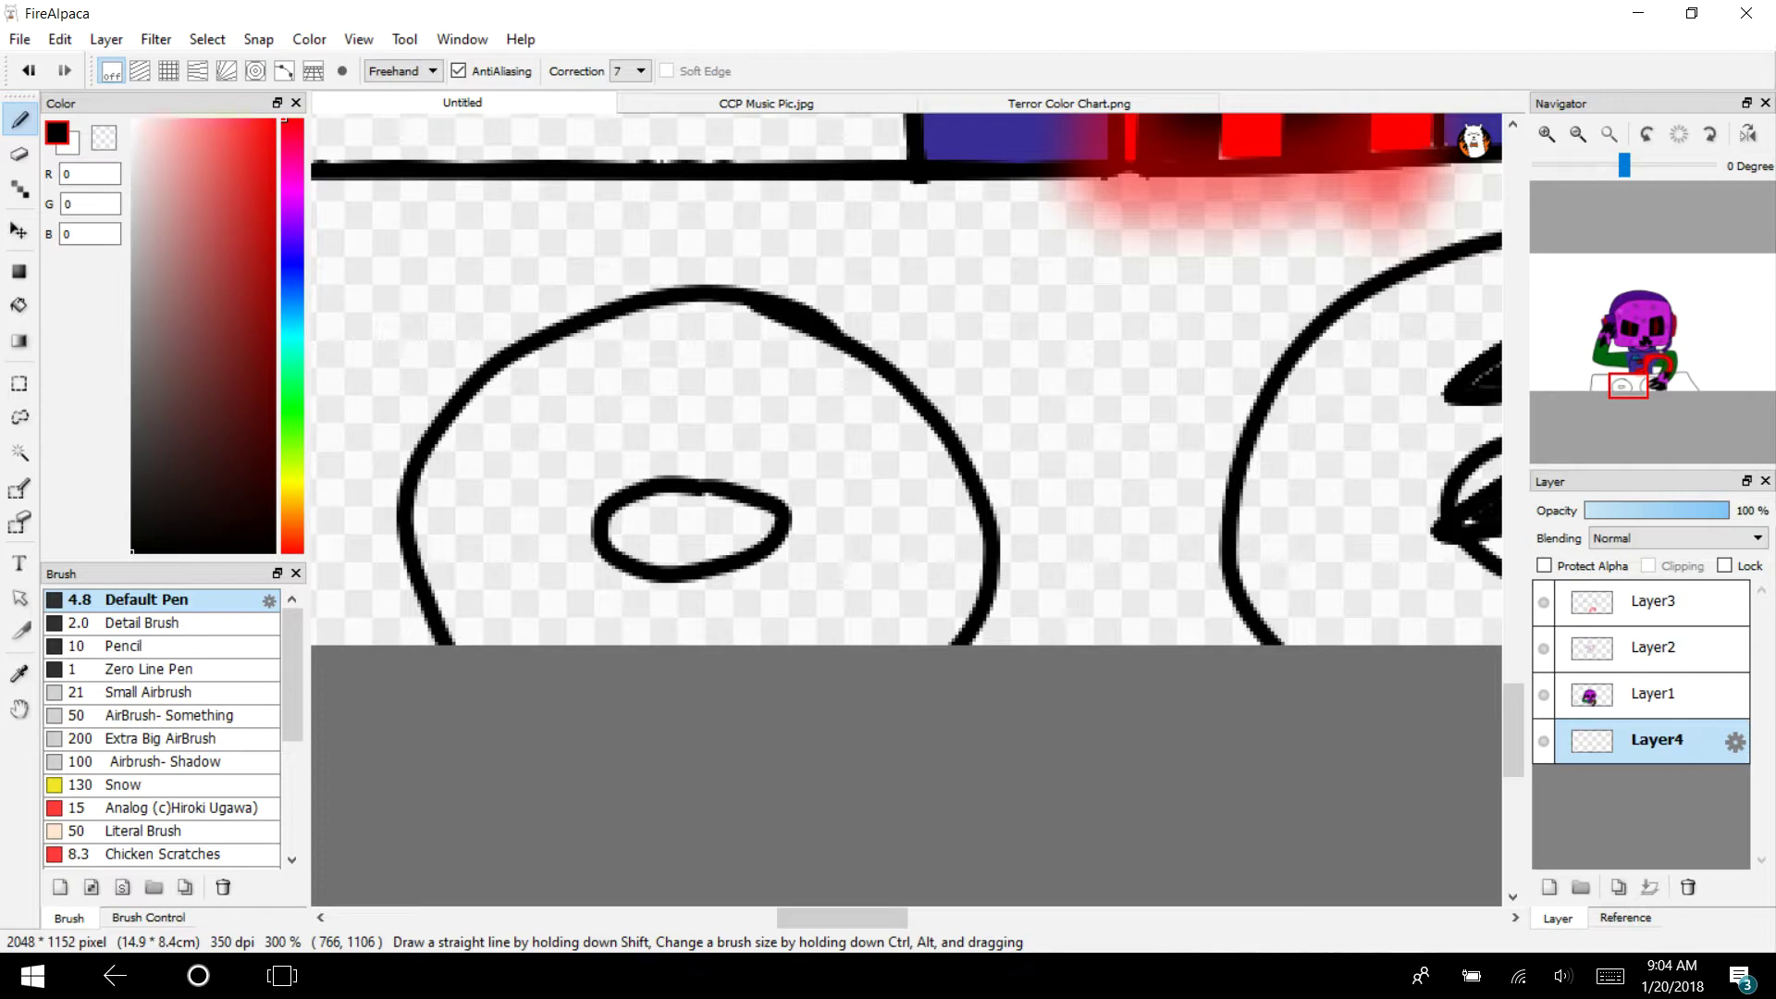
Clean up the top outline of the left turntable disc and redraw its center oval with a short slanted line inside
click(1578, 134)
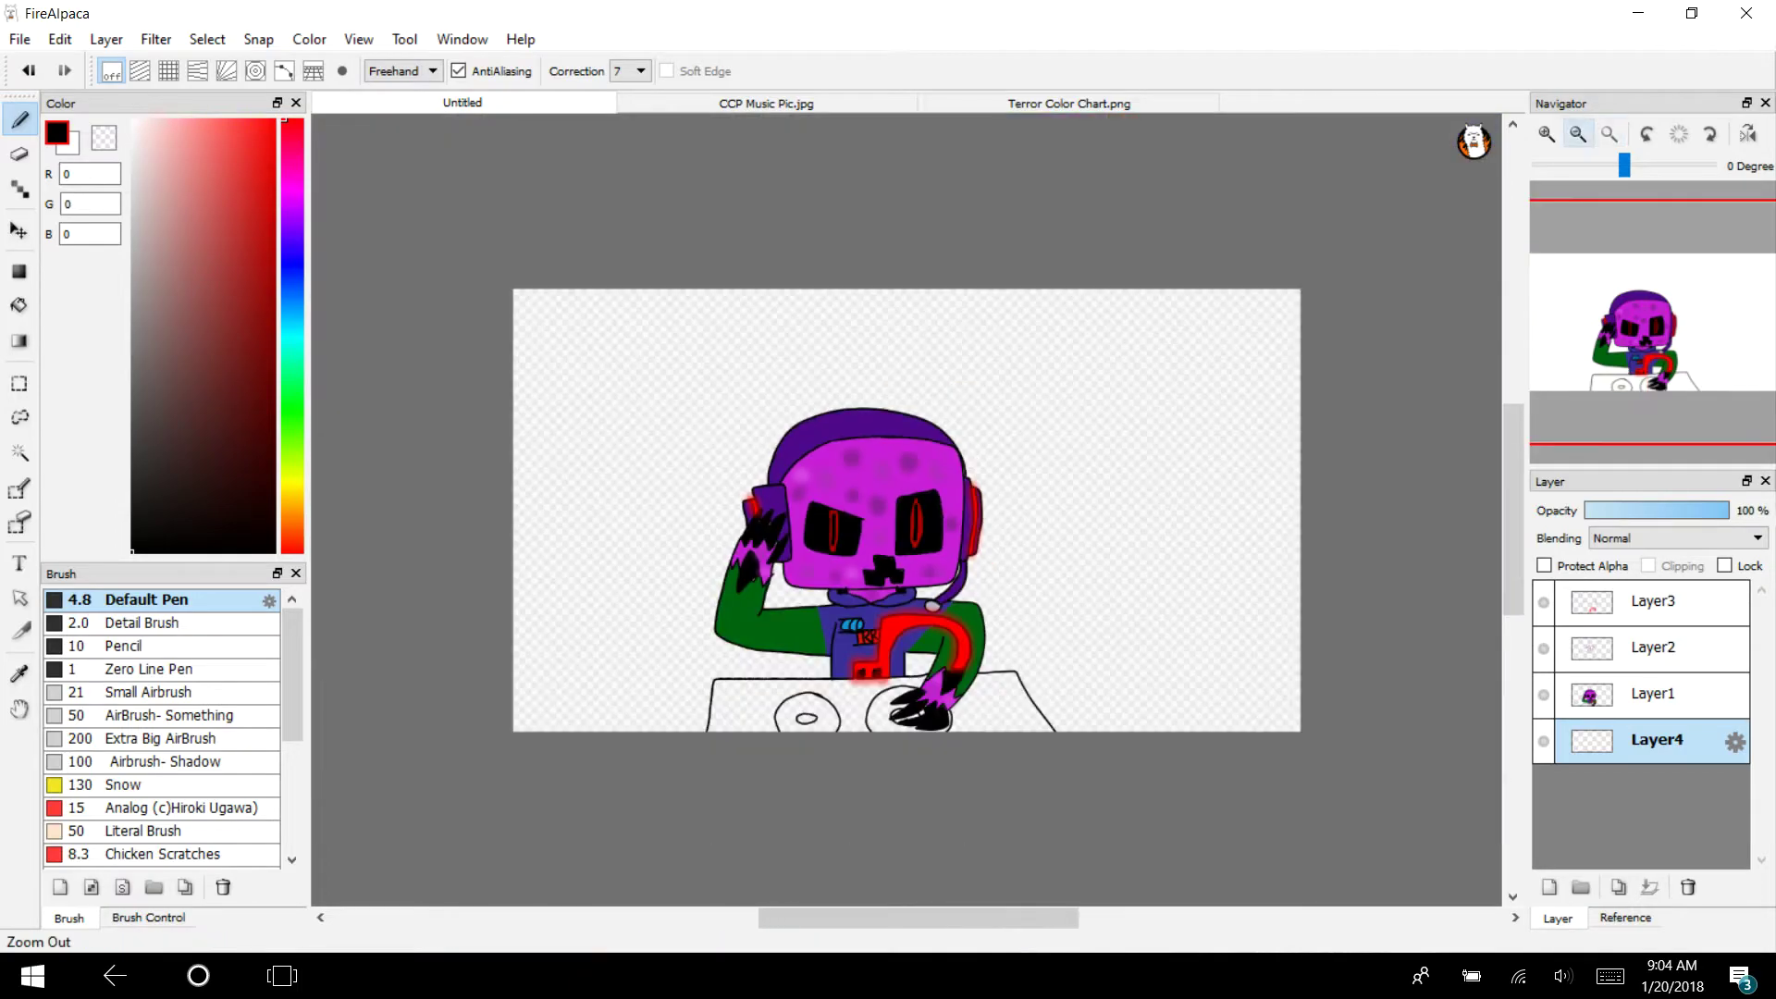
click(1545, 134)
click(1545, 134)
click(1545, 134)
click(1545, 134)
drag(1629, 342, 1618, 399)
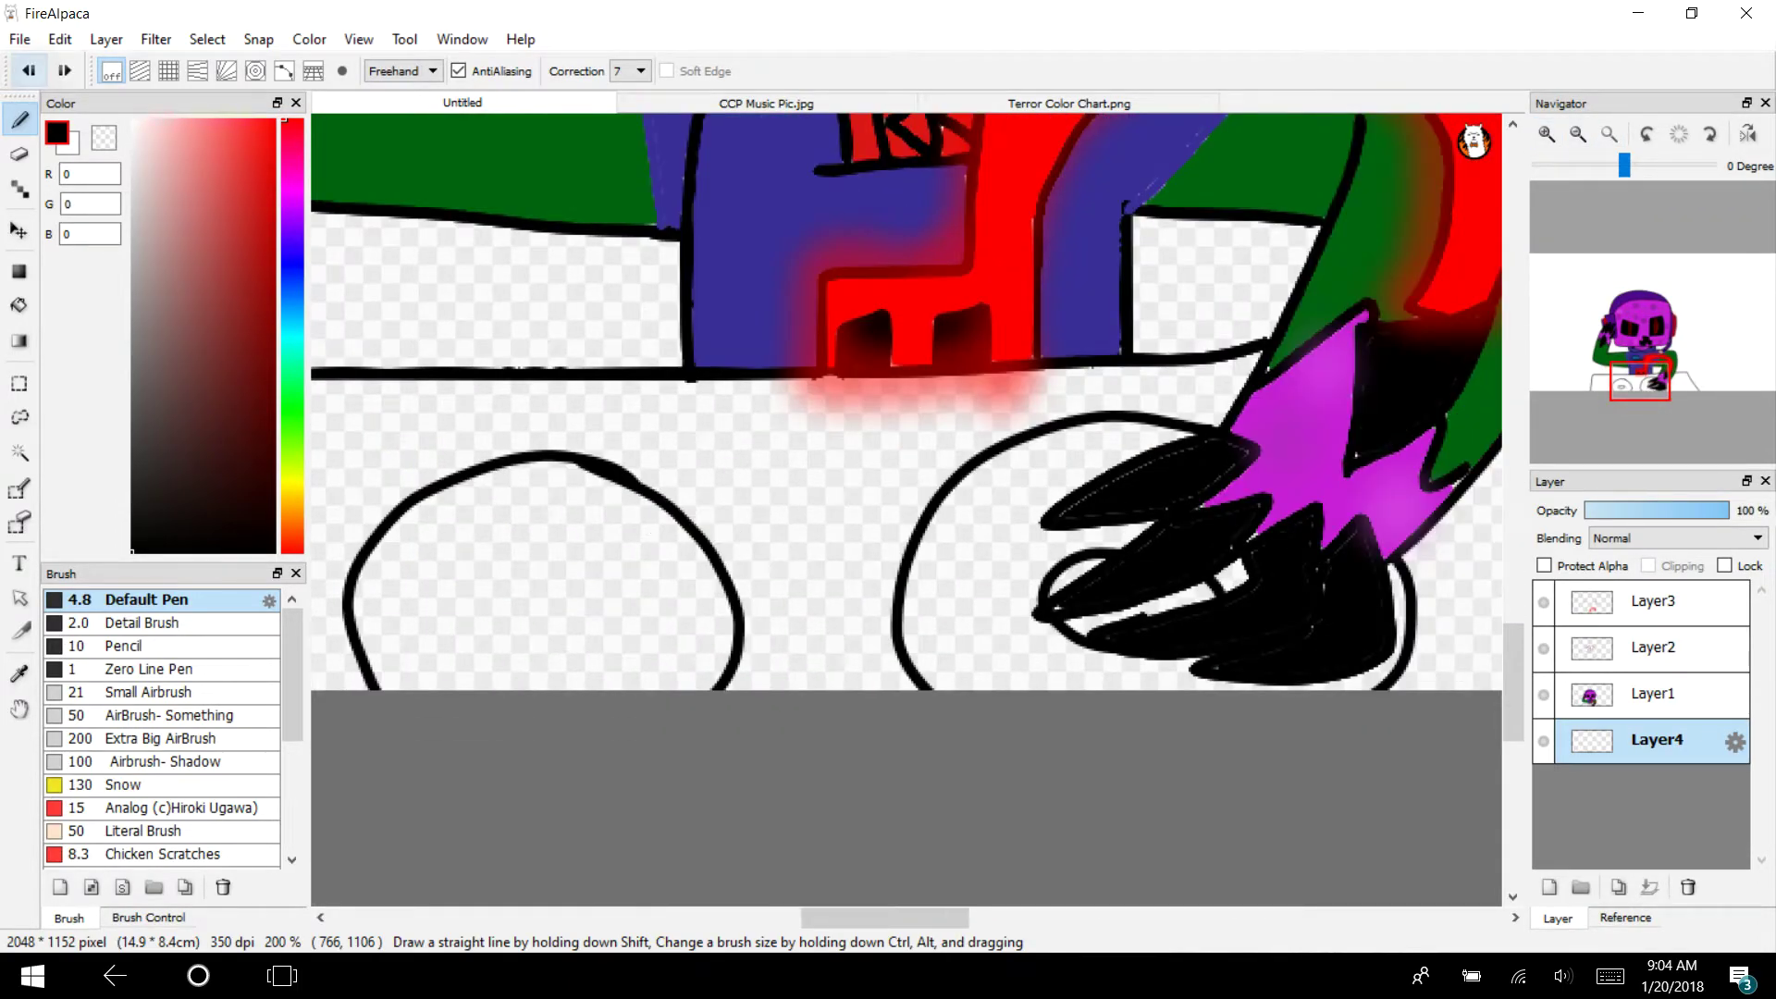
mouse_move(610, 467)
mouse_down()
mouse_move(454, 454)
mouse_move(518, 731)
mouse_move(661, 481)
mouse_move(564, 458)
mouse_up()
mouse_move(543, 572)
mouse_down()
mouse_move(596, 603)
mouse_move(553, 571)
mouse_move(499, 629)
mouse_up()
Draw an upright rectangular pad with a short horizontal dash inside it in the table's upper-left corner
drag(1607, 373, 1603, 384)
click(1546, 133)
click(717, 256)
mouse_move(717, 254)
mouse_down()
mouse_move(647, 441)
mouse_move(790, 366)
mouse_move(785, 250)
mouse_move(717, 253)
mouse_up()
drag(758, 353, 689, 354)
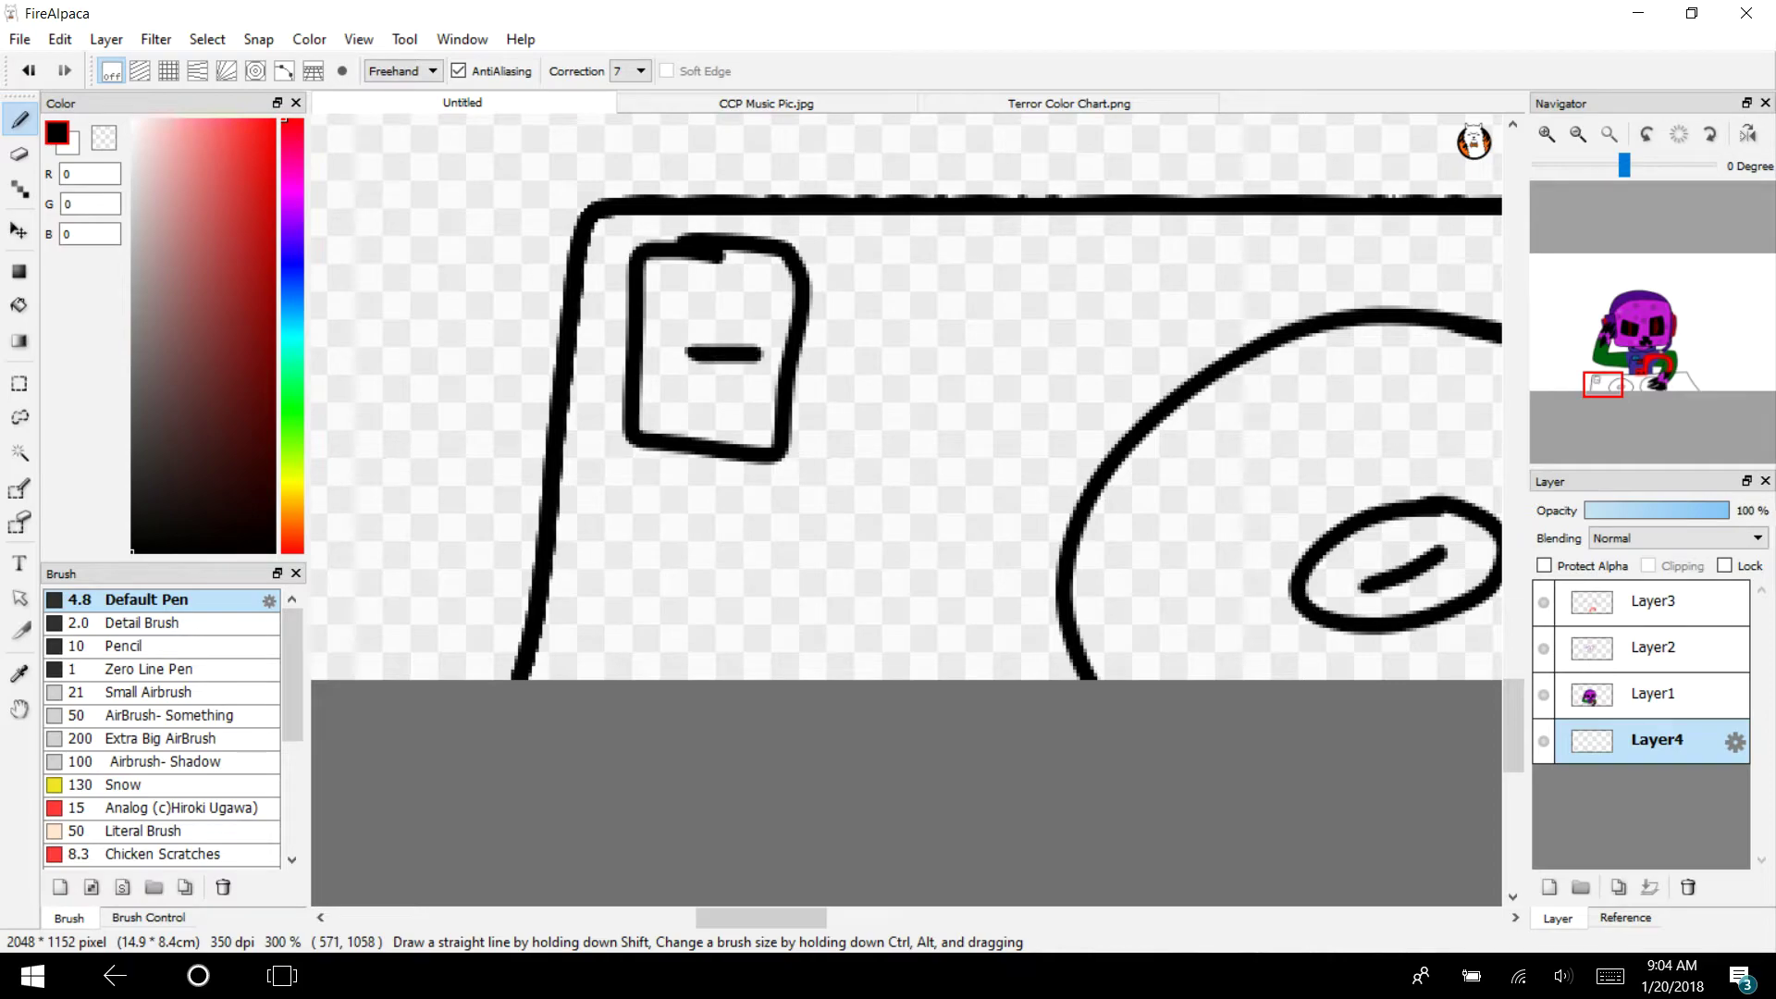
Add two small boxes and two tall narrow bars below the first pad, plus a second dashed pad beside it
mouse_move(740, 496)
mouse_down()
mouse_move(632, 527)
mouse_move(642, 582)
mouse_move(751, 495)
mouse_up()
mouse_move(754, 624)
mouse_down()
mouse_move(627, 695)
mouse_move(745, 695)
mouse_move(754, 626)
mouse_up()
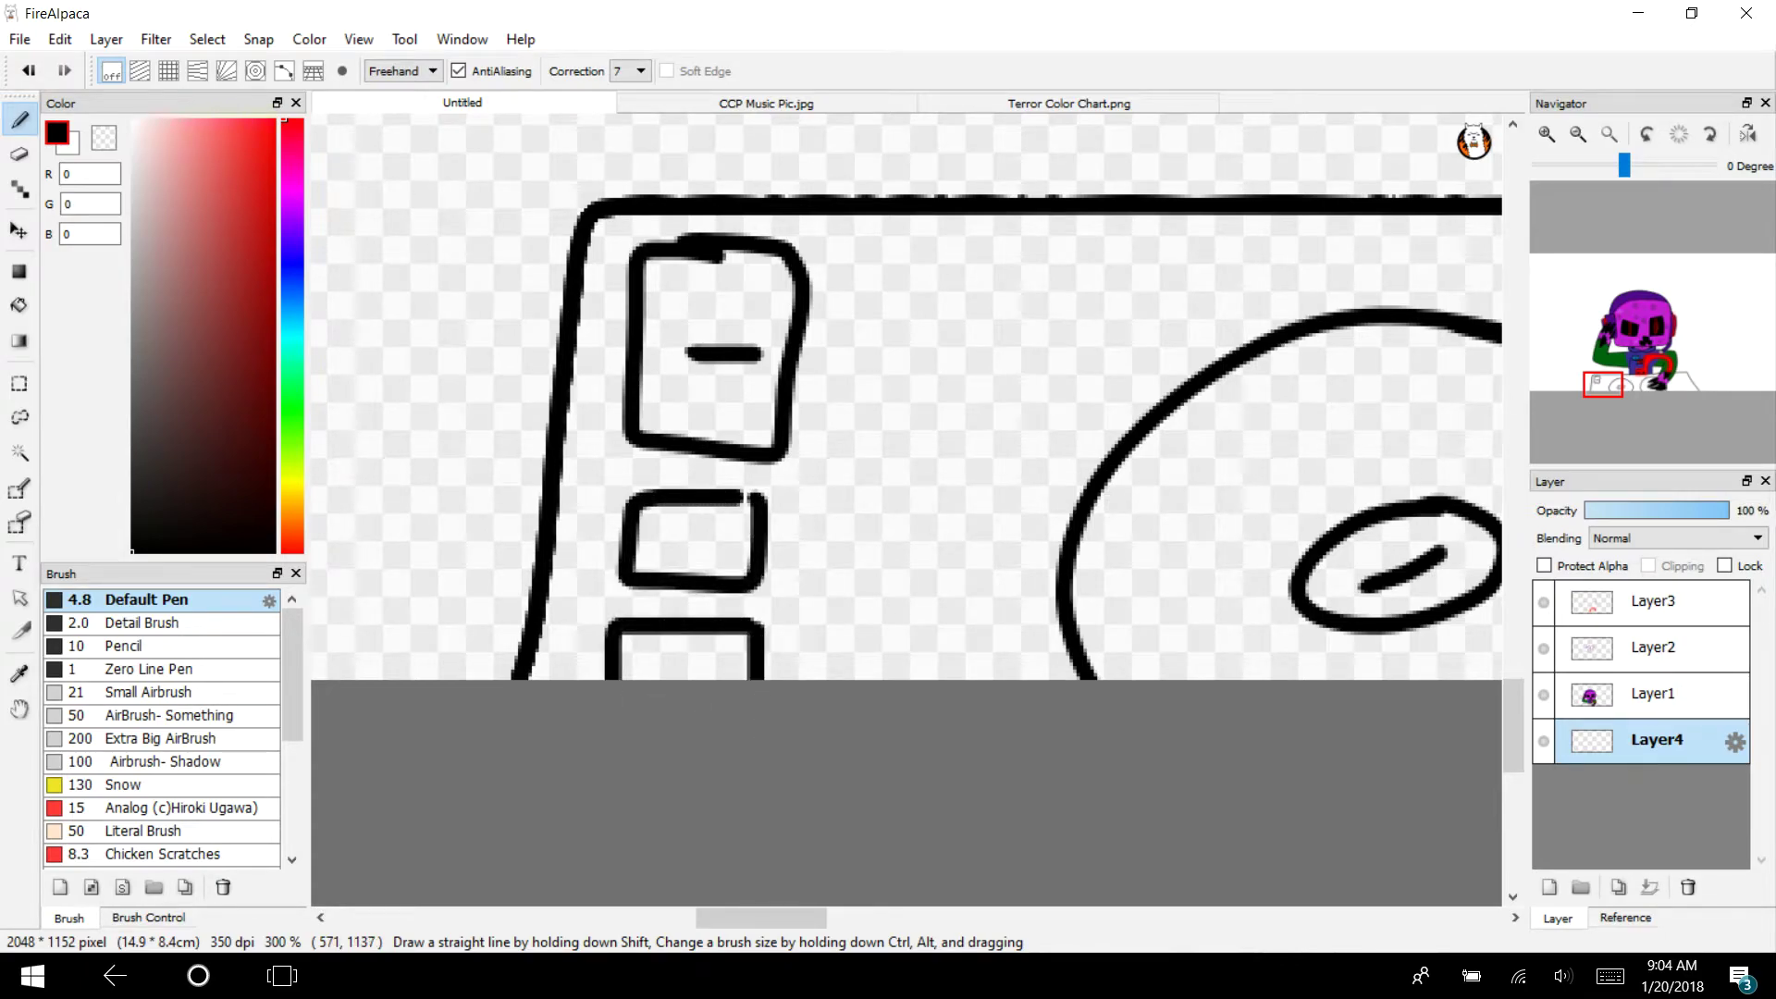
mouse_move(817, 681)
mouse_down()
mouse_move(816, 507)
mouse_move(890, 680)
mouse_move(954, 509)
mouse_move(971, 685)
mouse_up()
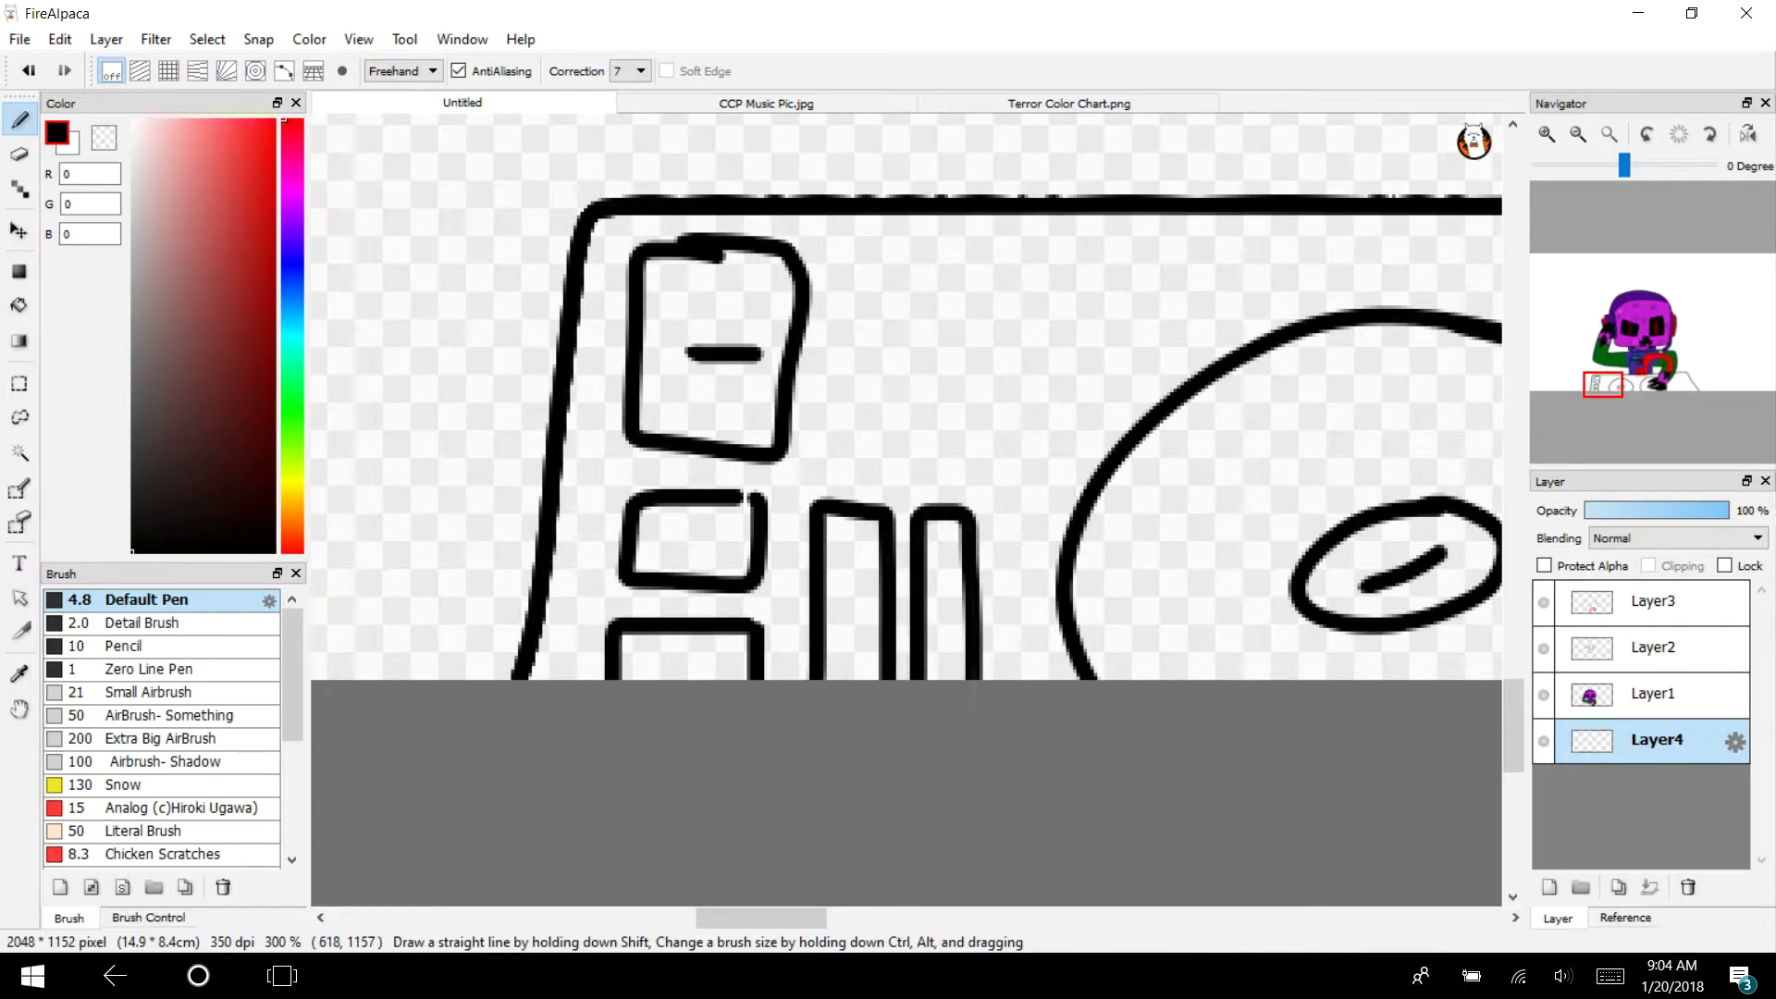
mouse_move(931, 248)
mouse_down()
mouse_move(878, 248)
mouse_move(828, 463)
mouse_move(995, 398)
mouse_move(924, 248)
mouse_up()
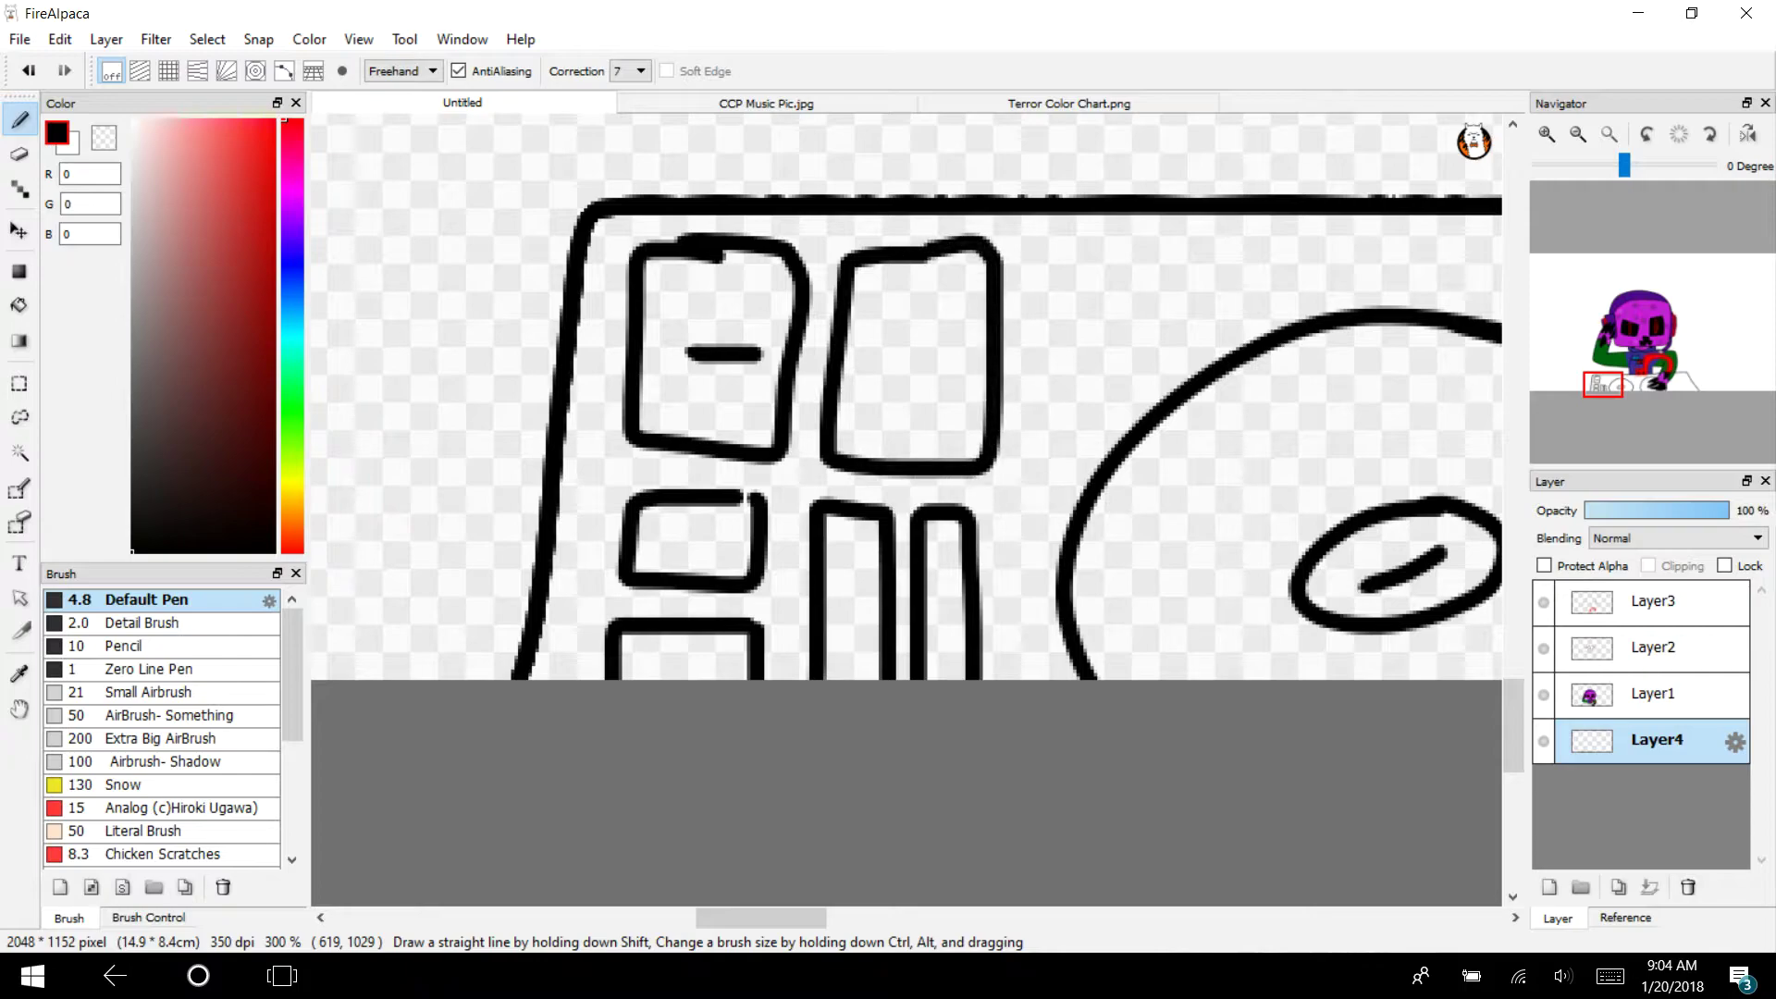
drag(952, 355, 856, 361)
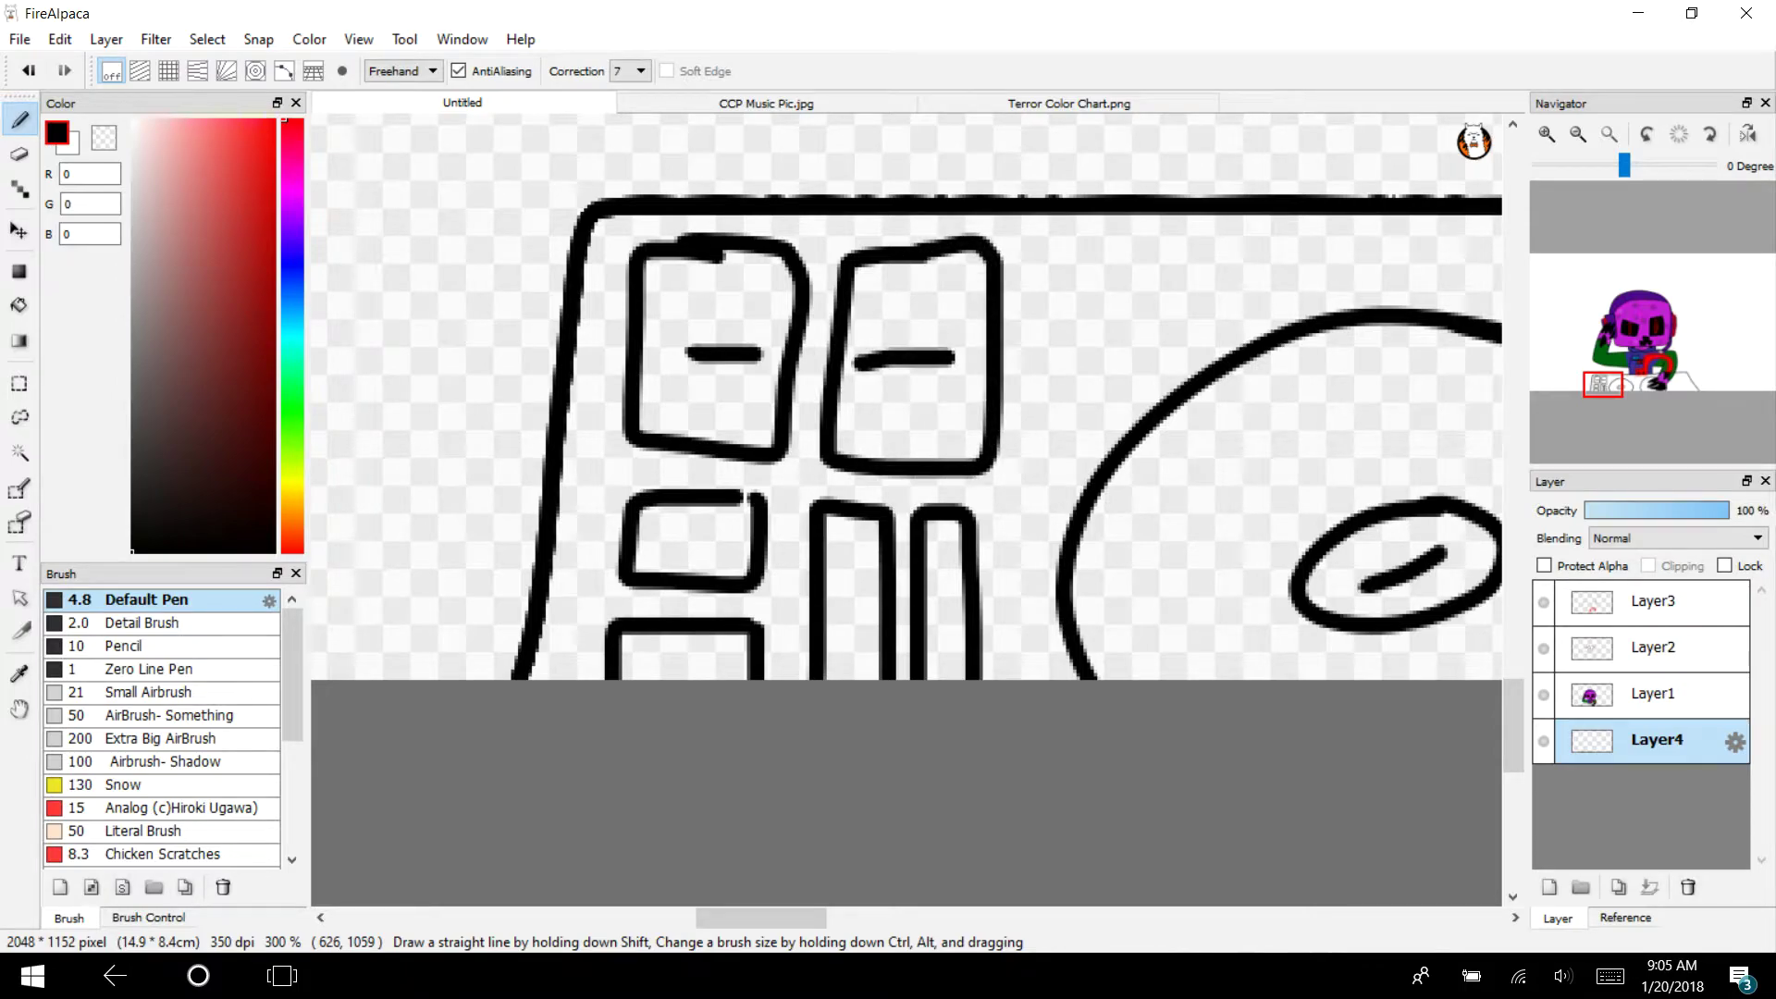
drag(1624, 389, 1683, 384)
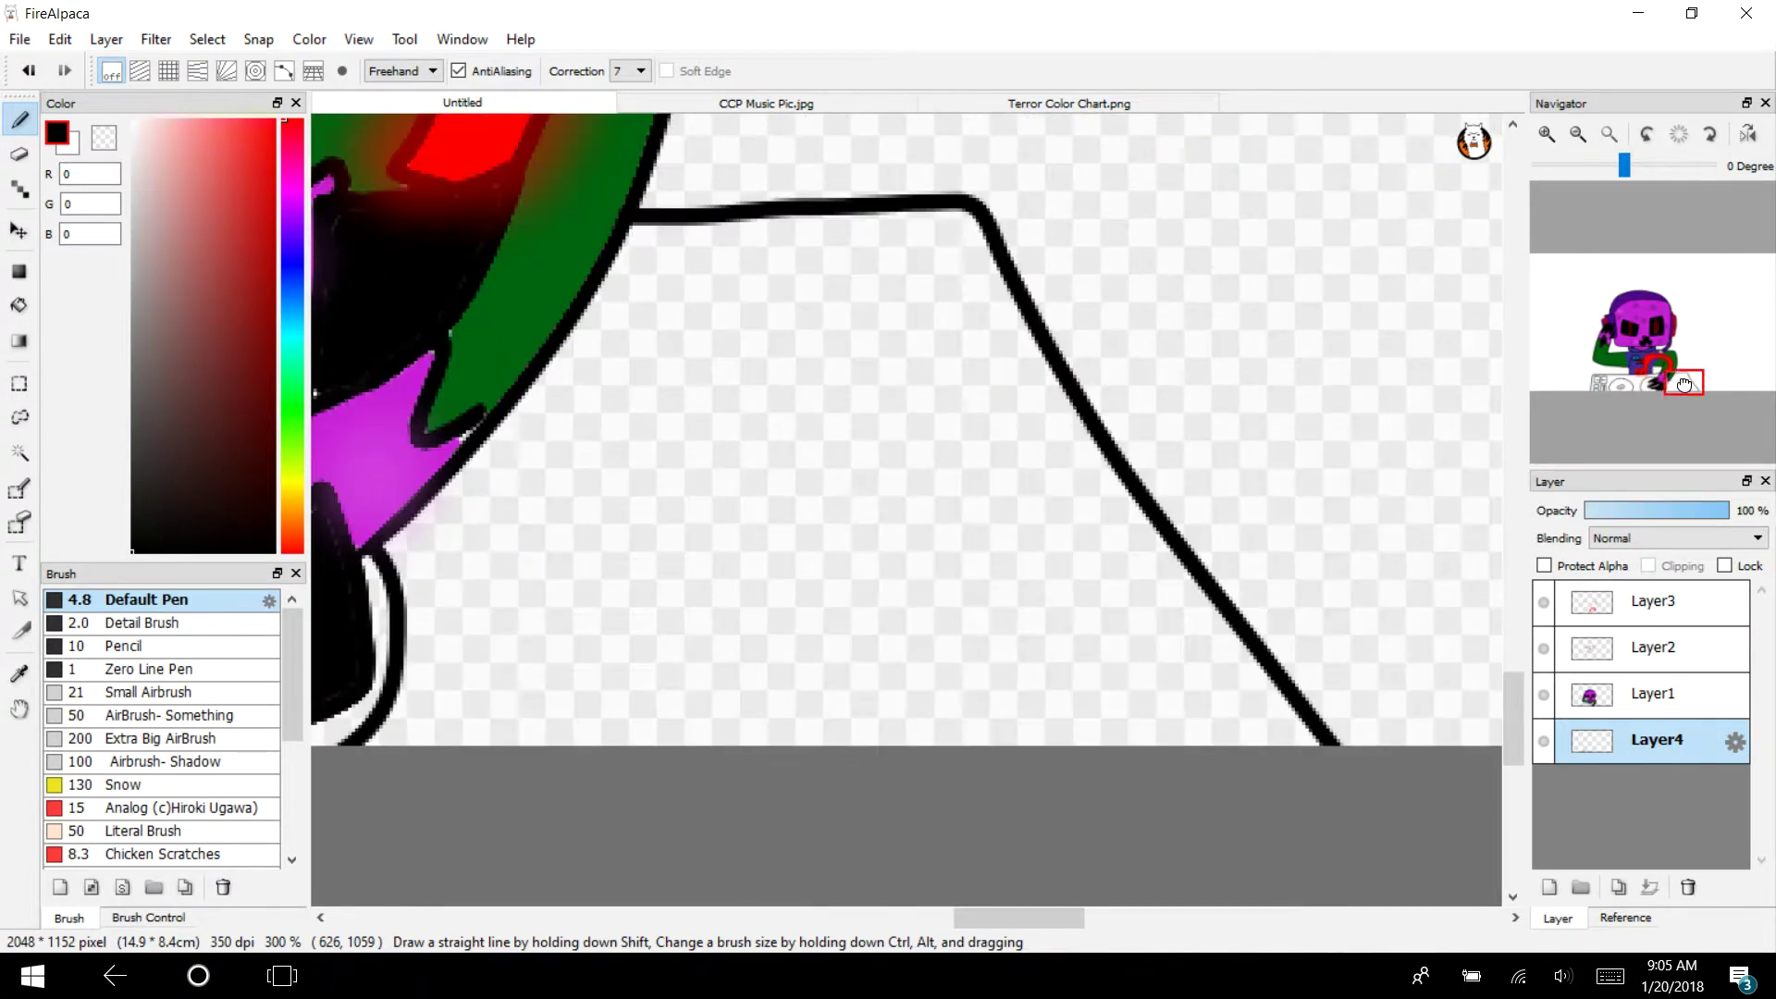
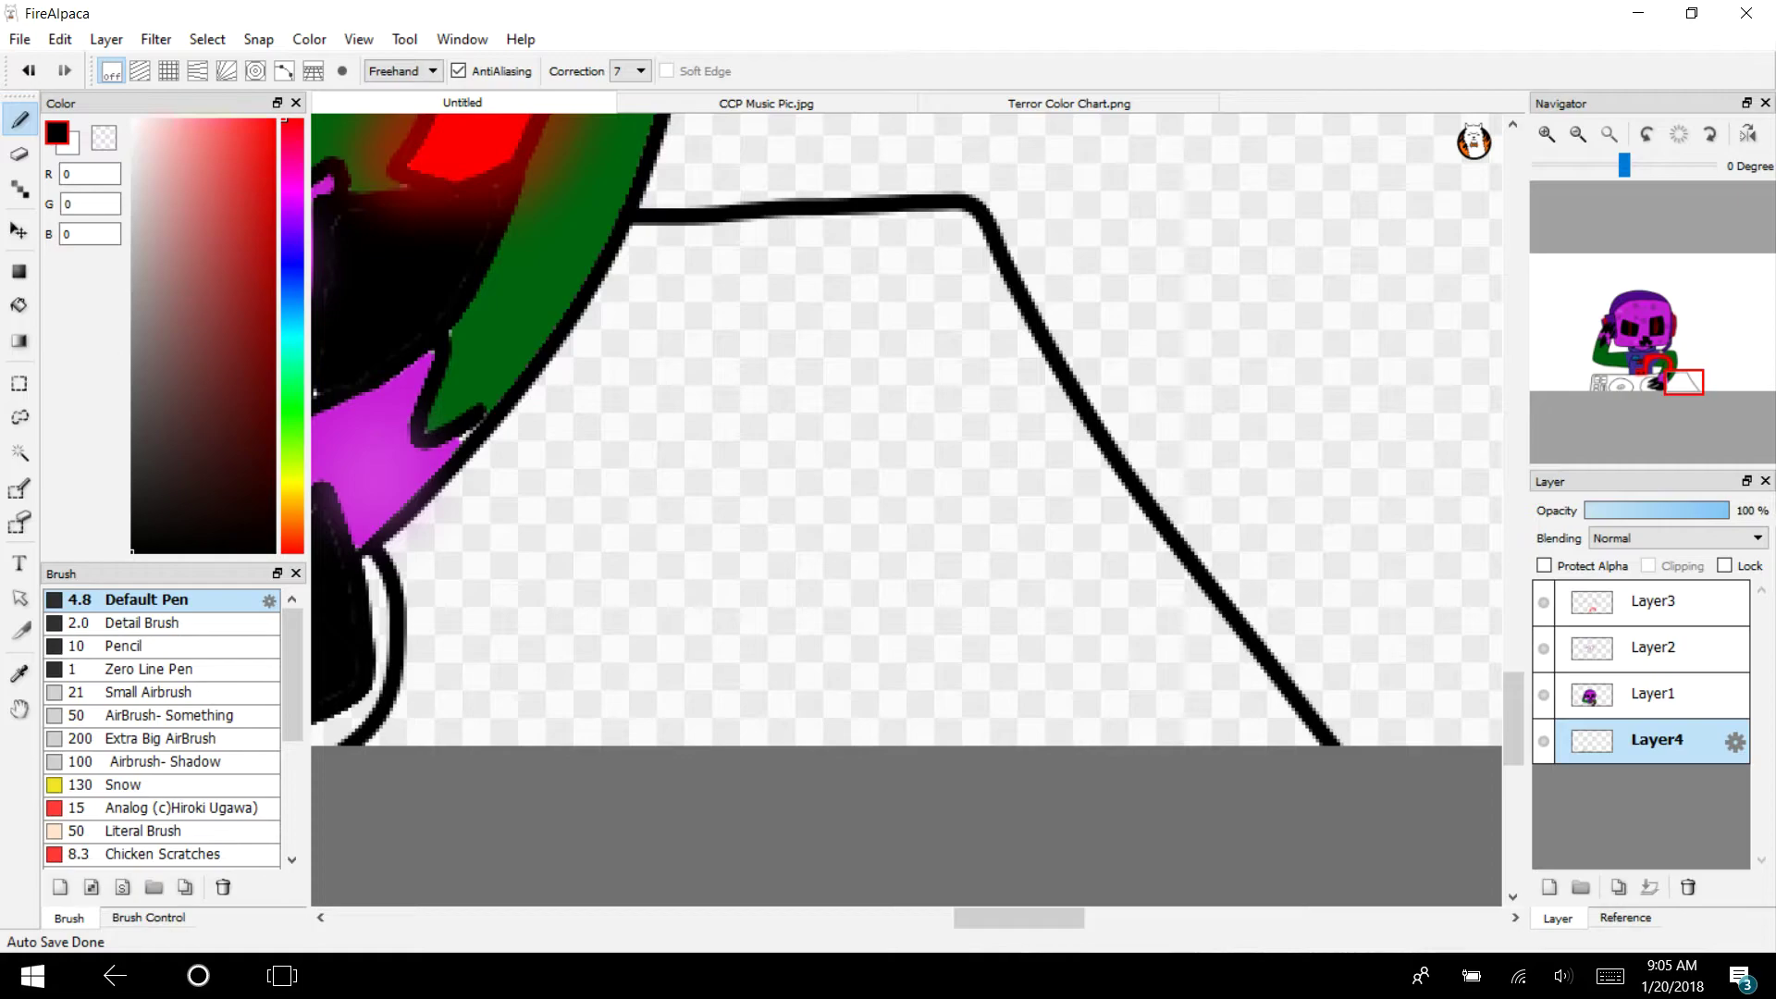
mouse_move(1683, 382)
mouse_down()
mouse_move(1651, 389)
mouse_move(1682, 382)
mouse_up()
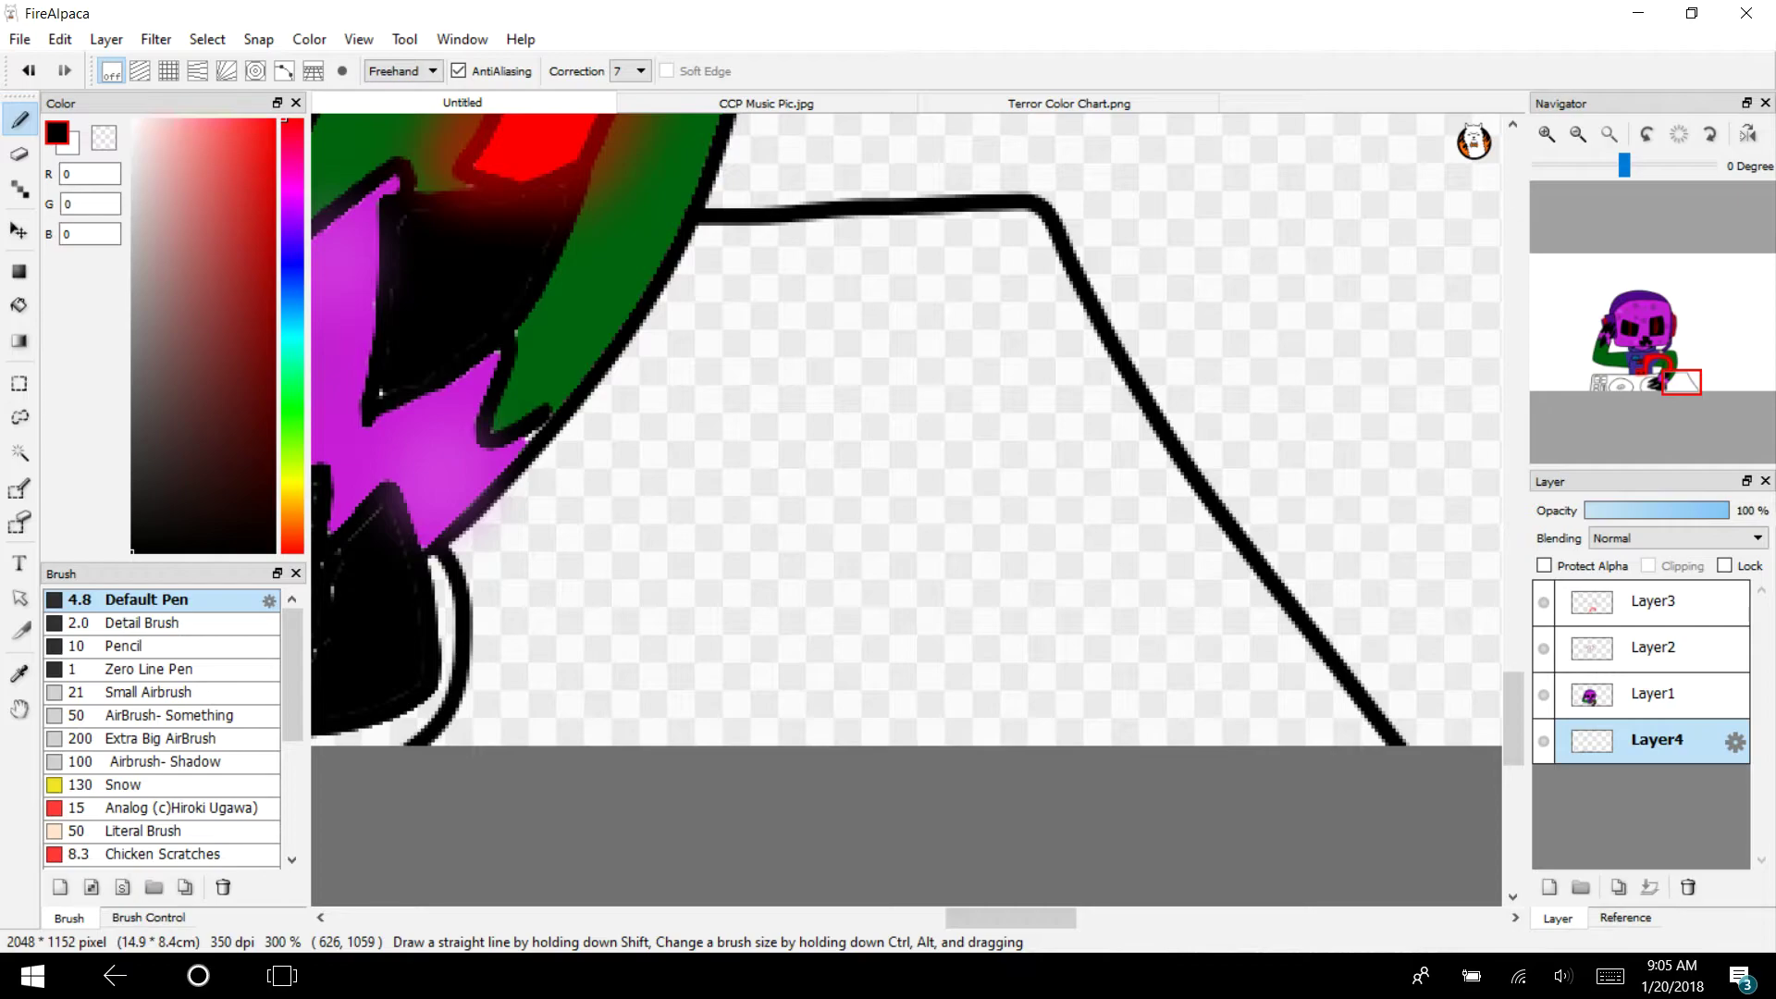
mouse_move(998, 267)
mouse_down()
mouse_move(889, 368)
mouse_move(997, 265)
mouse_up()
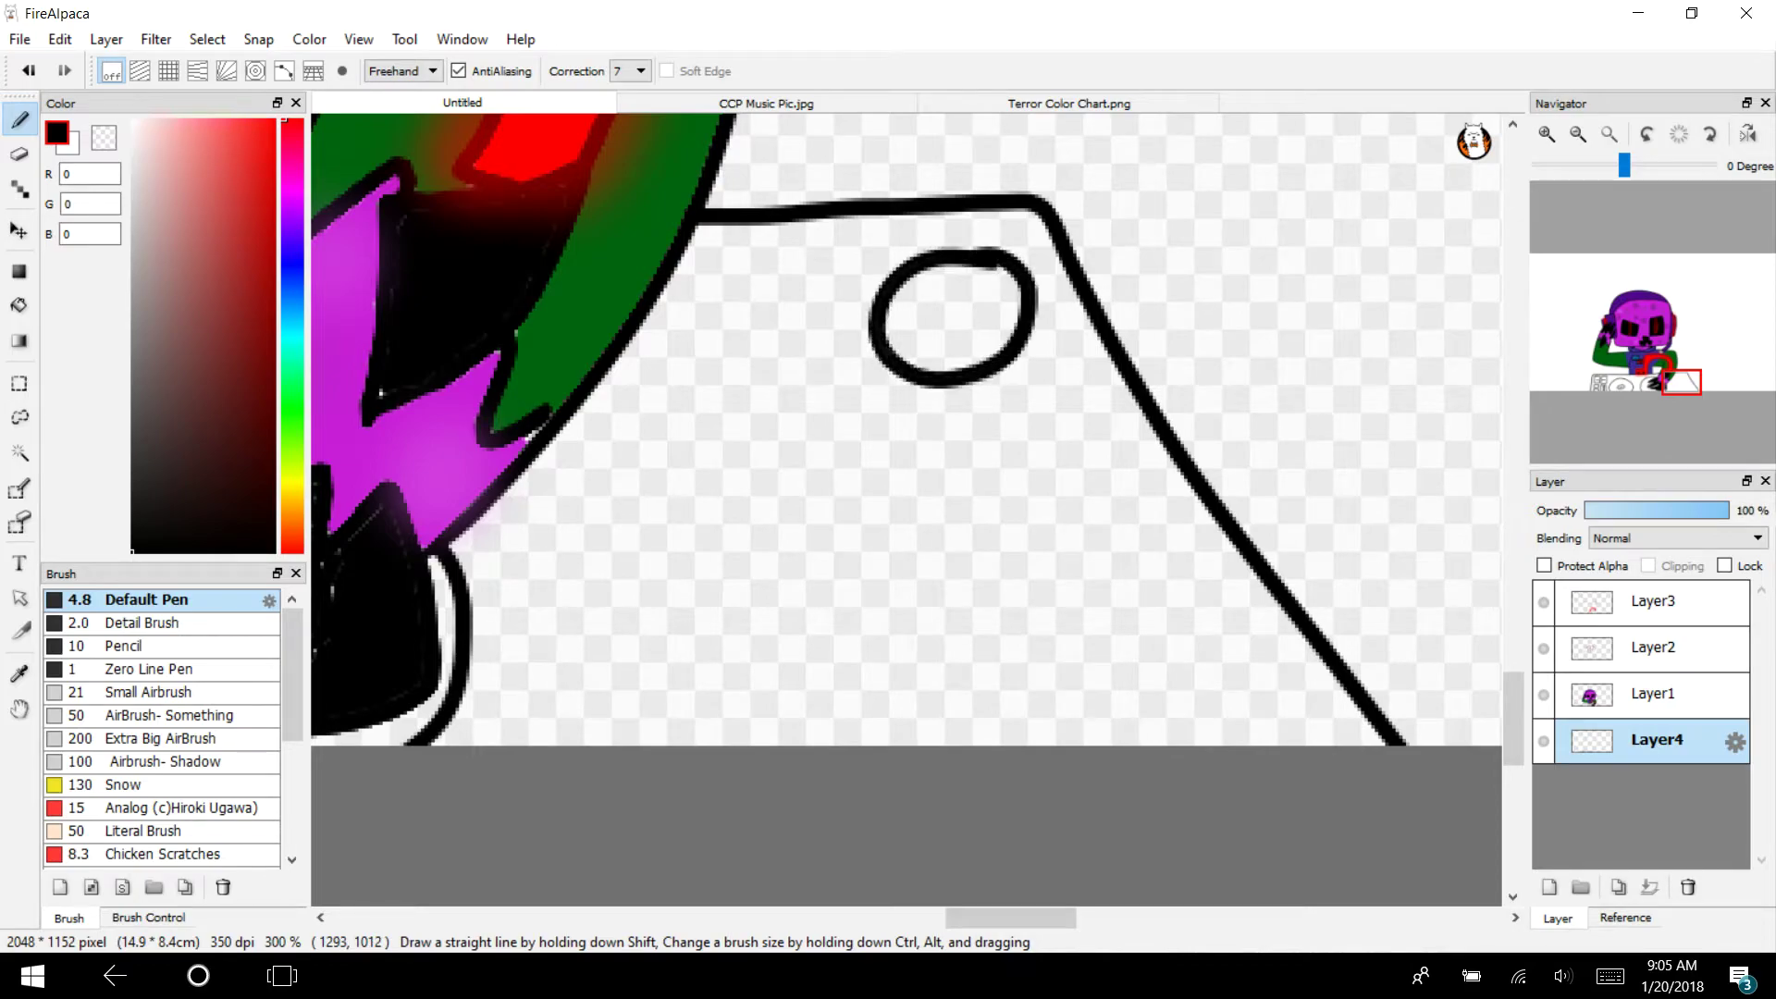
mouse_move(819, 277)
mouse_down()
mouse_move(775, 403)
mouse_move(817, 275)
mouse_up()
mouse_move(892, 427)
mouse_down()
mouse_move(846, 446)
mouse_move(866, 431)
mouse_up()
mouse_move(793, 520)
mouse_down()
mouse_move(847, 624)
mouse_move(786, 529)
mouse_up()
mouse_move(771, 428)
mouse_down()
mouse_move(723, 460)
mouse_move(761, 428)
mouse_up()
key(ctrl+z)
key(ctrl+z)
key(ctrl+z)
key(ctrl+z)
key(ctrl+z)
key(ctrl+z)
key(ctrl+z)
Draw the first two small circles of a button row near the table's upper-right corner
mouse_move(994, 275)
mouse_down()
mouse_move(937, 308)
mouse_move(1008, 275)
mouse_move(985, 271)
mouse_up()
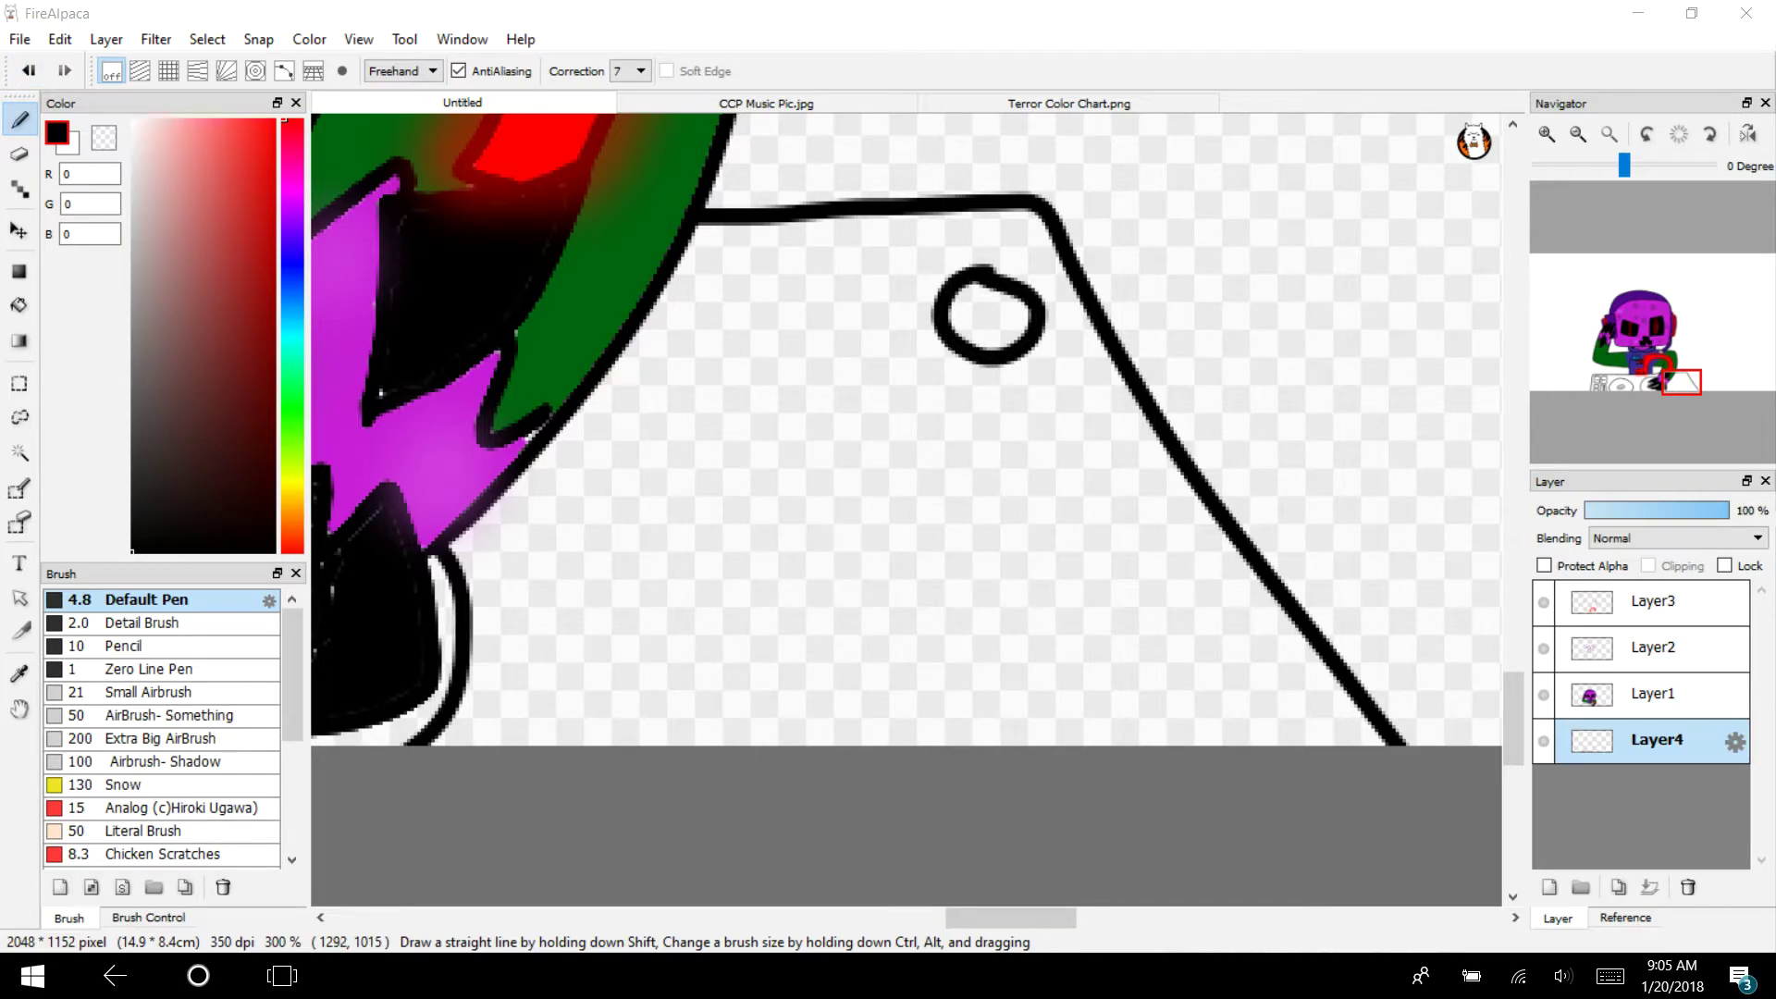
key(alt+Tab)
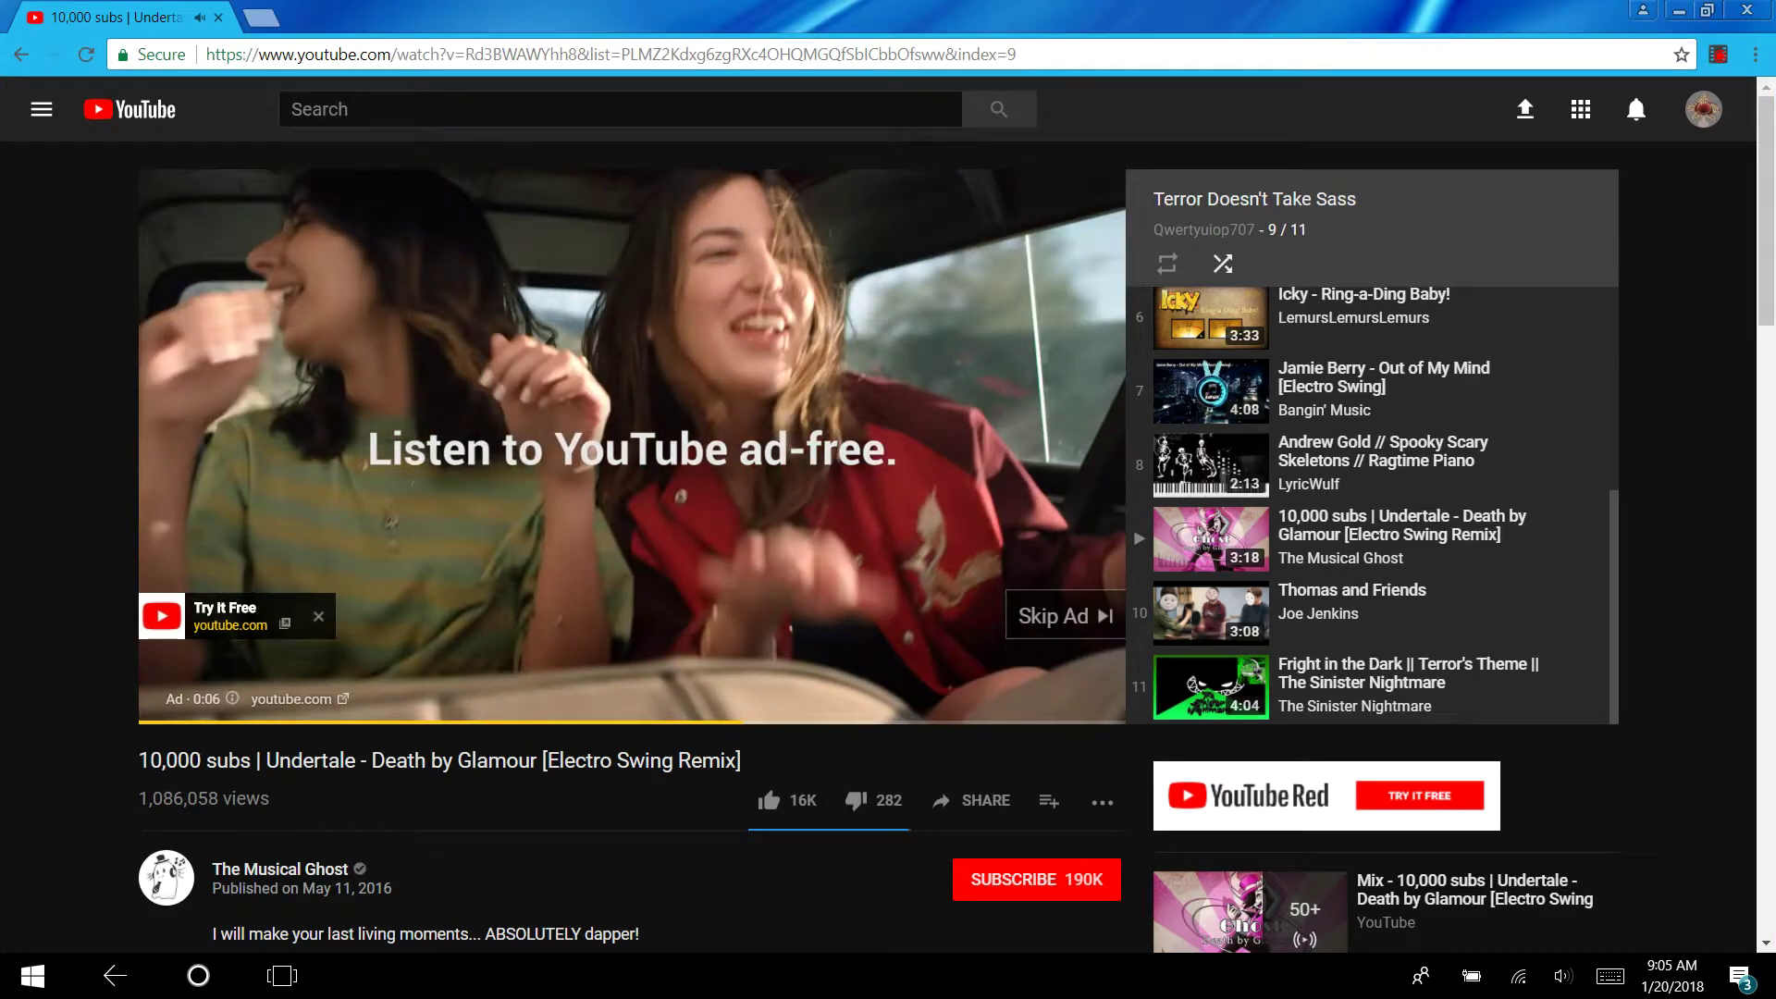
key(alt+Tab)
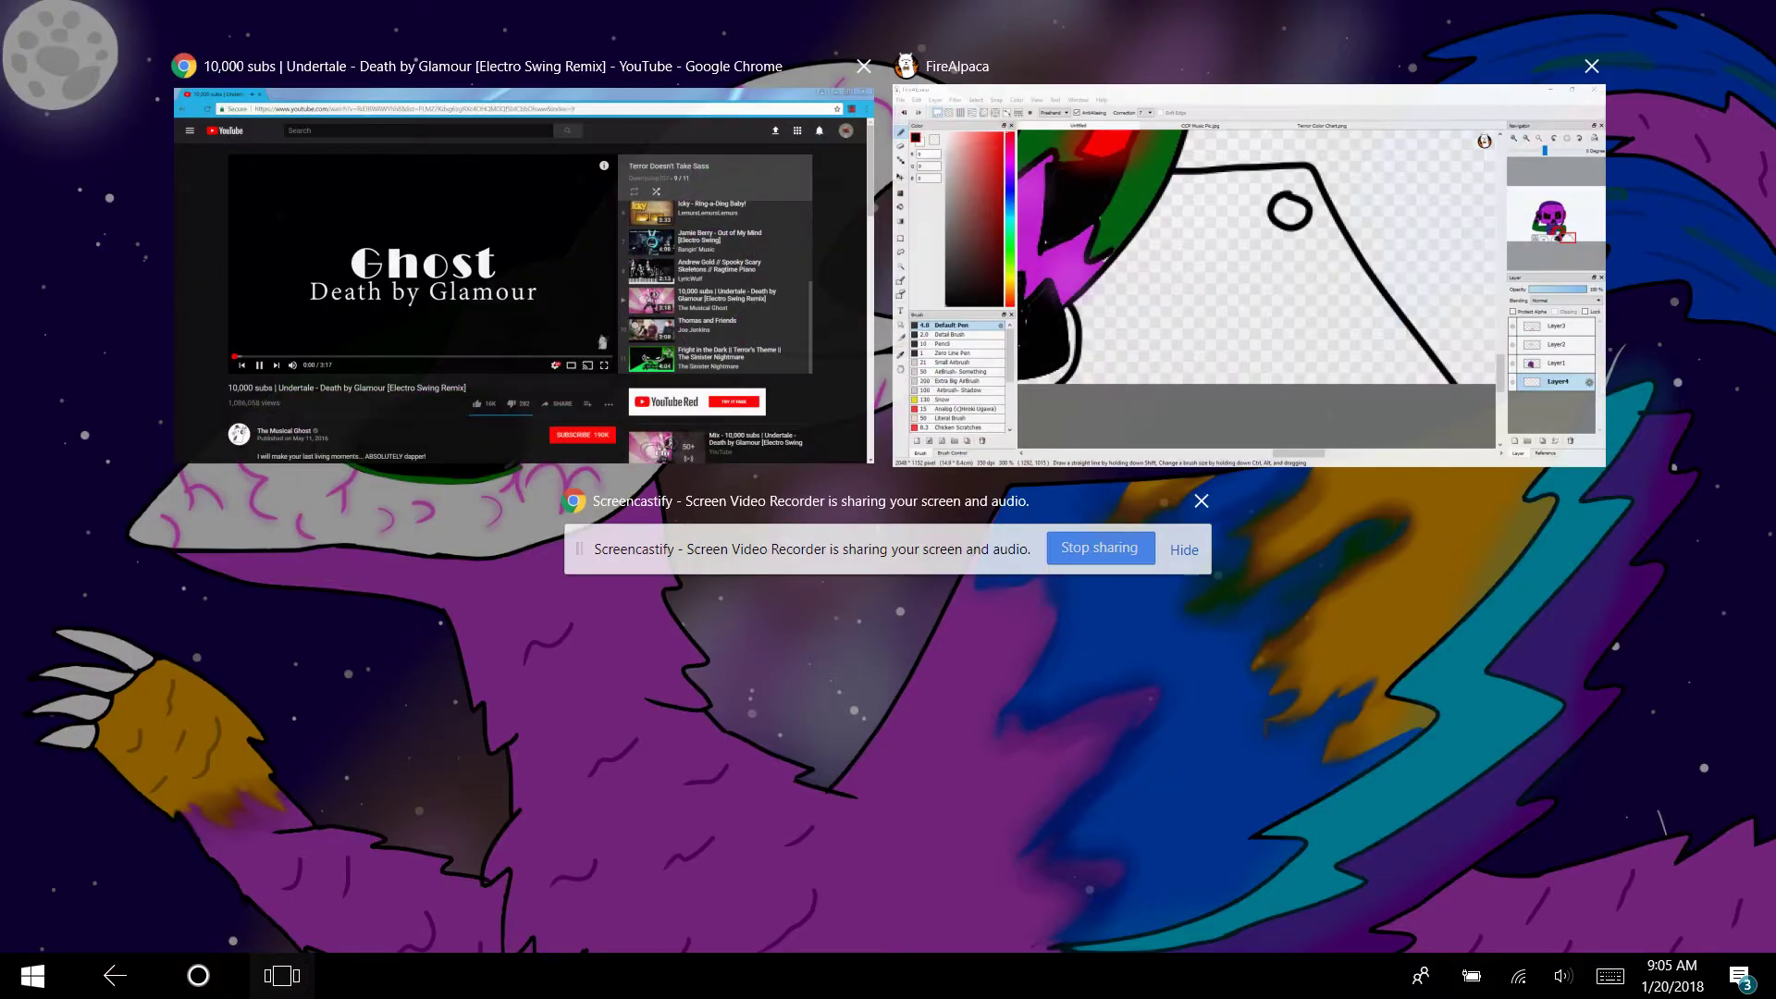
drag(883, 298, 890, 305)
Switch to the YouTube playlist in Chrome, skip to another track, and return to FireAlpaca
key(alt+Tab)
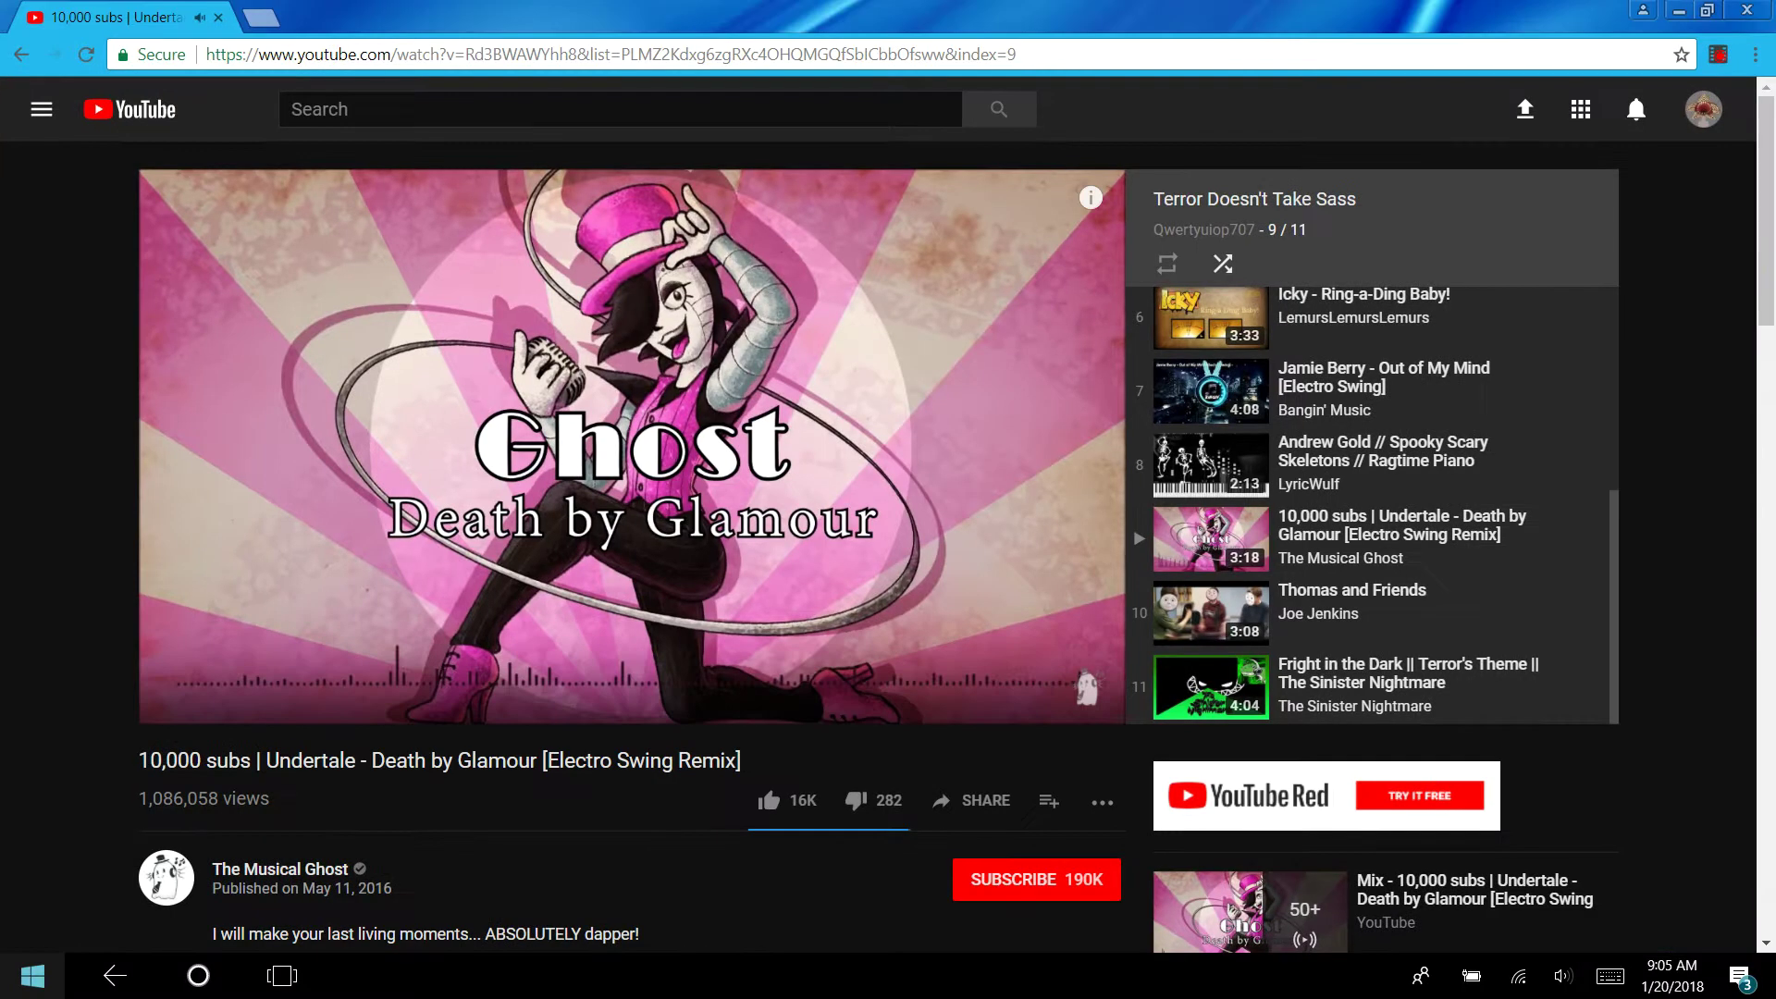
click(261, 703)
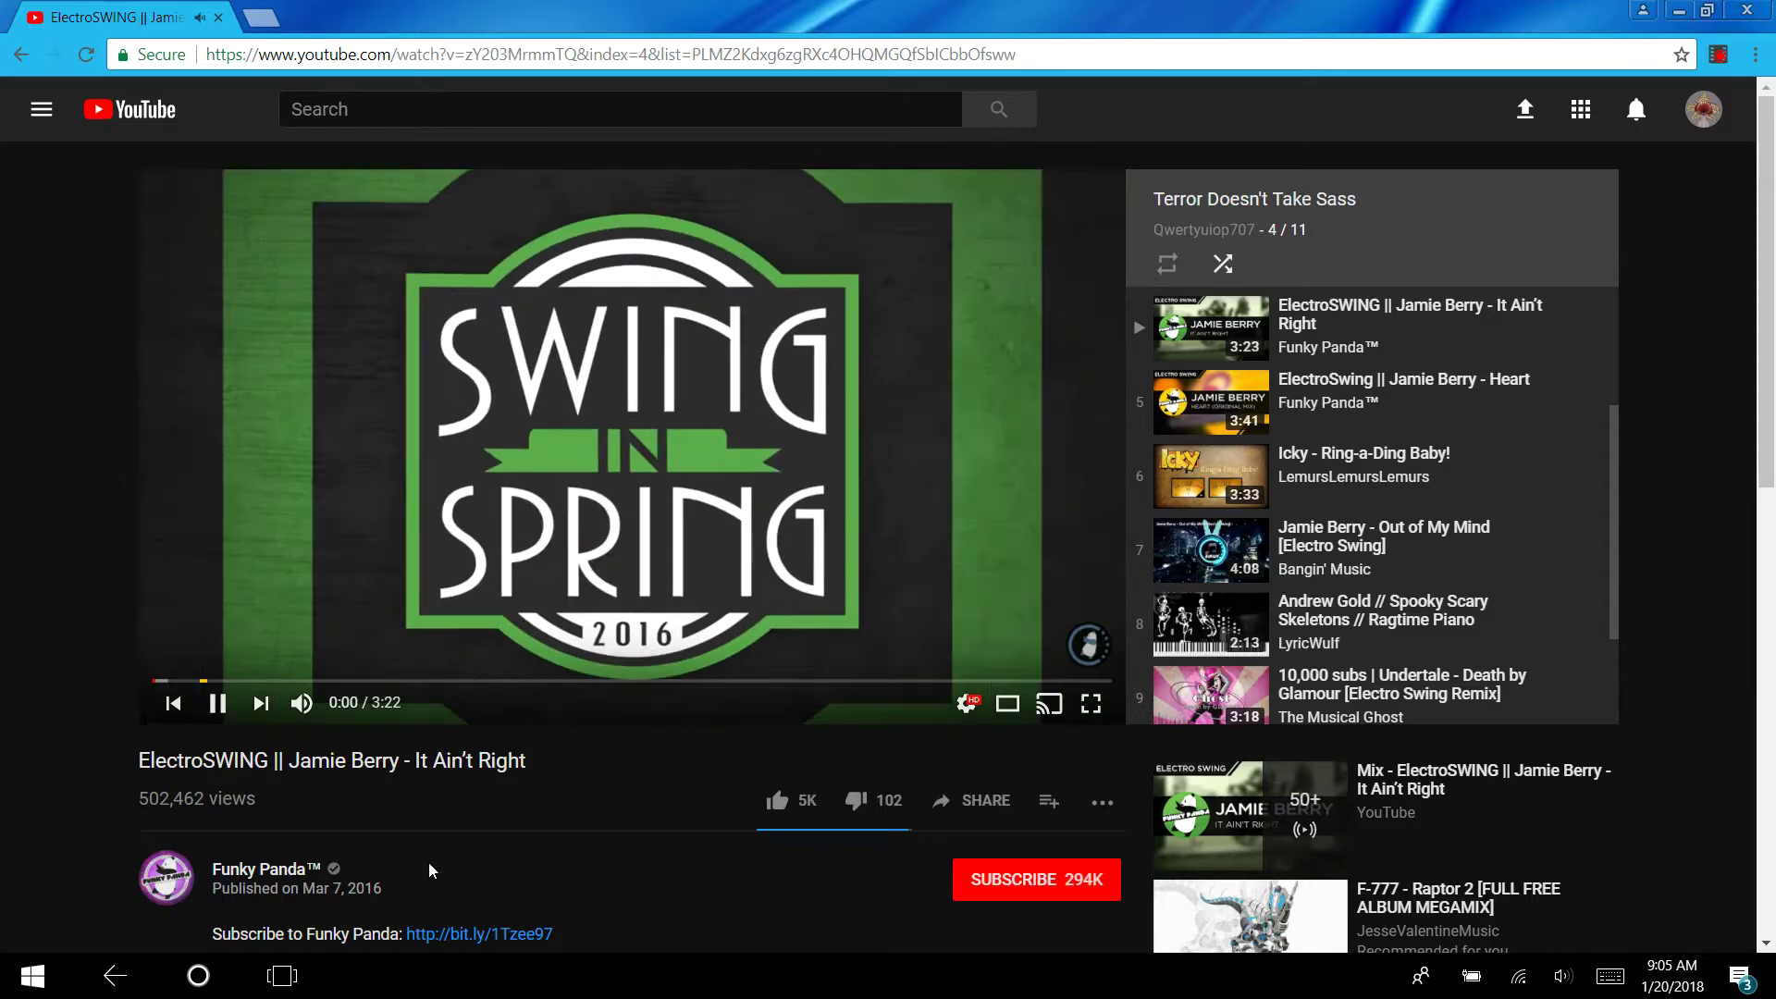
key(alt+Tab)
Complete the grid of round buttons with a second and third row of three small circles each
mouse_move(730, 421)
mouse_down()
mouse_move(705, 491)
mouse_move(735, 422)
mouse_up()
mouse_move(753, 536)
mouse_down()
mouse_move(714, 560)
mouse_move(760, 557)
mouse_up()
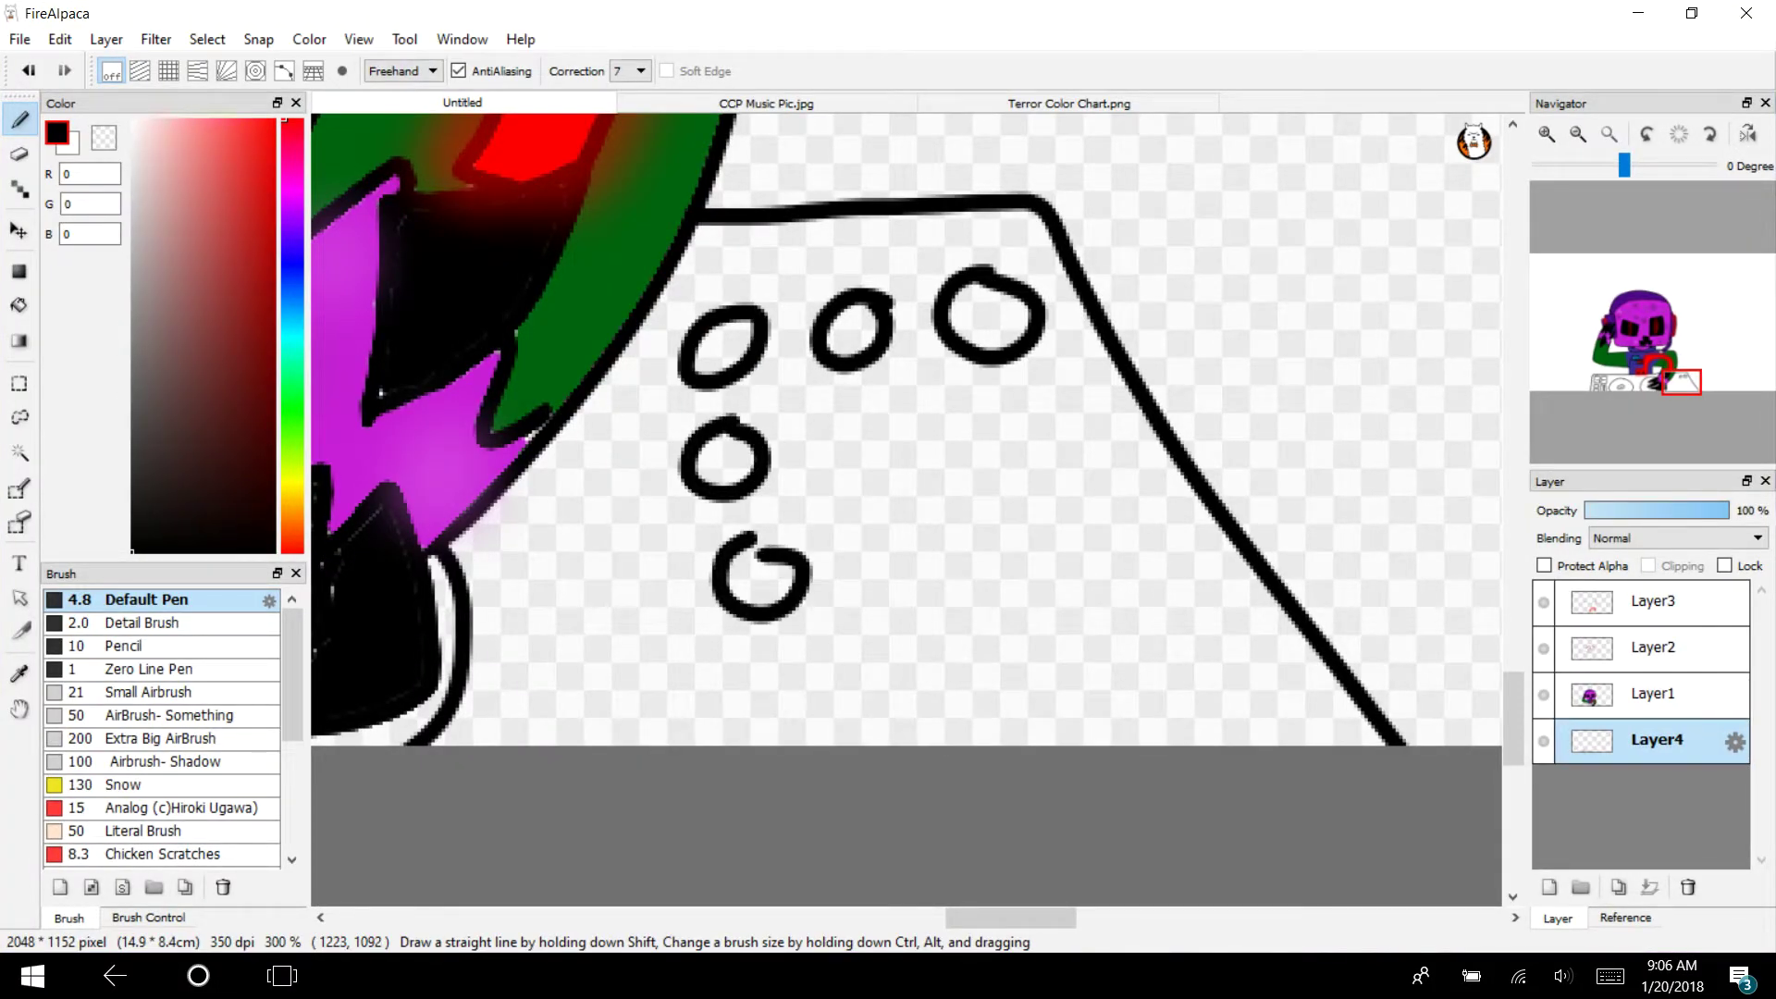
key(ctrl+z)
mouse_move(760, 536)
mouse_down()
mouse_move(786, 615)
mouse_move(766, 544)
mouse_up()
mouse_move(874, 407)
mouse_down()
mouse_move(860, 476)
mouse_move(877, 414)
mouse_up()
mouse_move(1003, 399)
mouse_down()
mouse_move(966, 458)
mouse_move(1001, 397)
mouse_up()
mouse_move(890, 525)
mouse_down()
mouse_move(846, 545)
mouse_move(892, 527)
mouse_up()
mouse_move(1022, 525)
mouse_down()
mouse_move(997, 594)
mouse_move(1013, 532)
mouse_up()
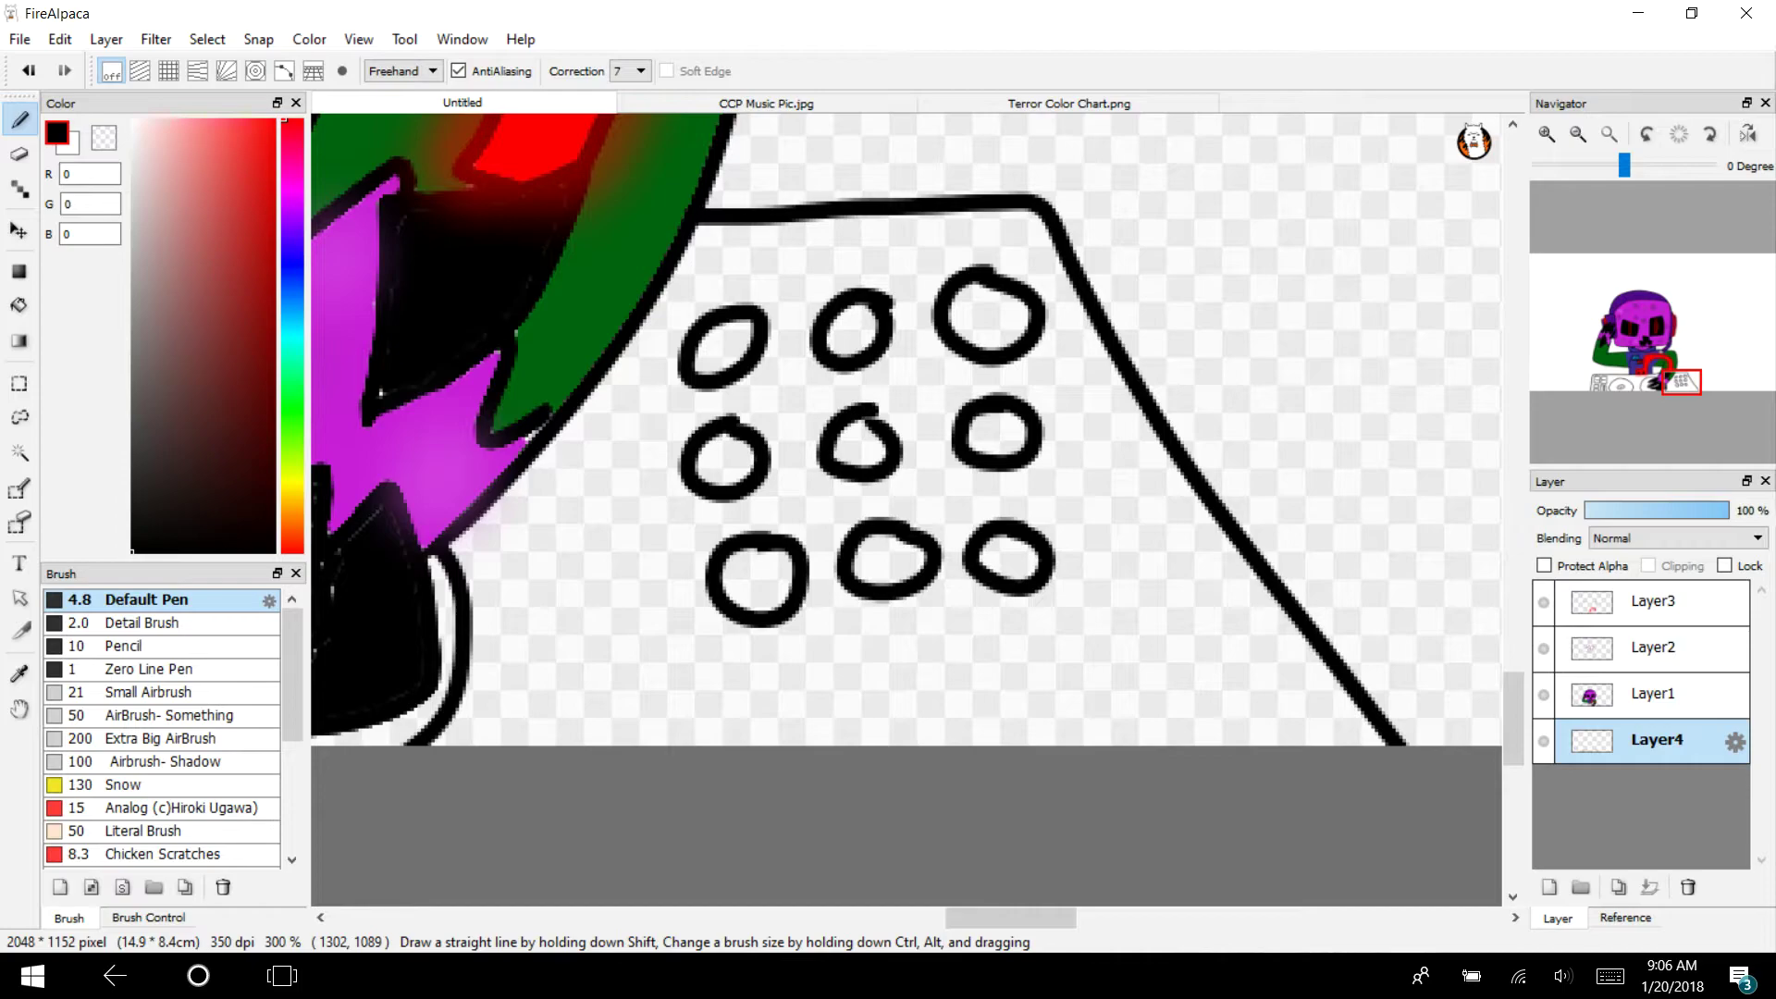
Draw a row of three square buttons below the grid of round buttons
mouse_move(1147, 515)
mouse_down()
mouse_move(1121, 597)
mouse_move(1240, 736)
mouse_move(1149, 518)
mouse_up()
key(ctrl+z)
drag(1062, 634, 1025, 736)
drag(1051, 644, 1073, 637)
mouse_move(901, 647)
mouse_down()
mouse_move(833, 740)
mouse_move(934, 689)
mouse_move(922, 656)
mouse_up()
mouse_move(749, 654)
mouse_down()
mouse_move(657, 745)
mouse_move(758, 652)
mouse_up()
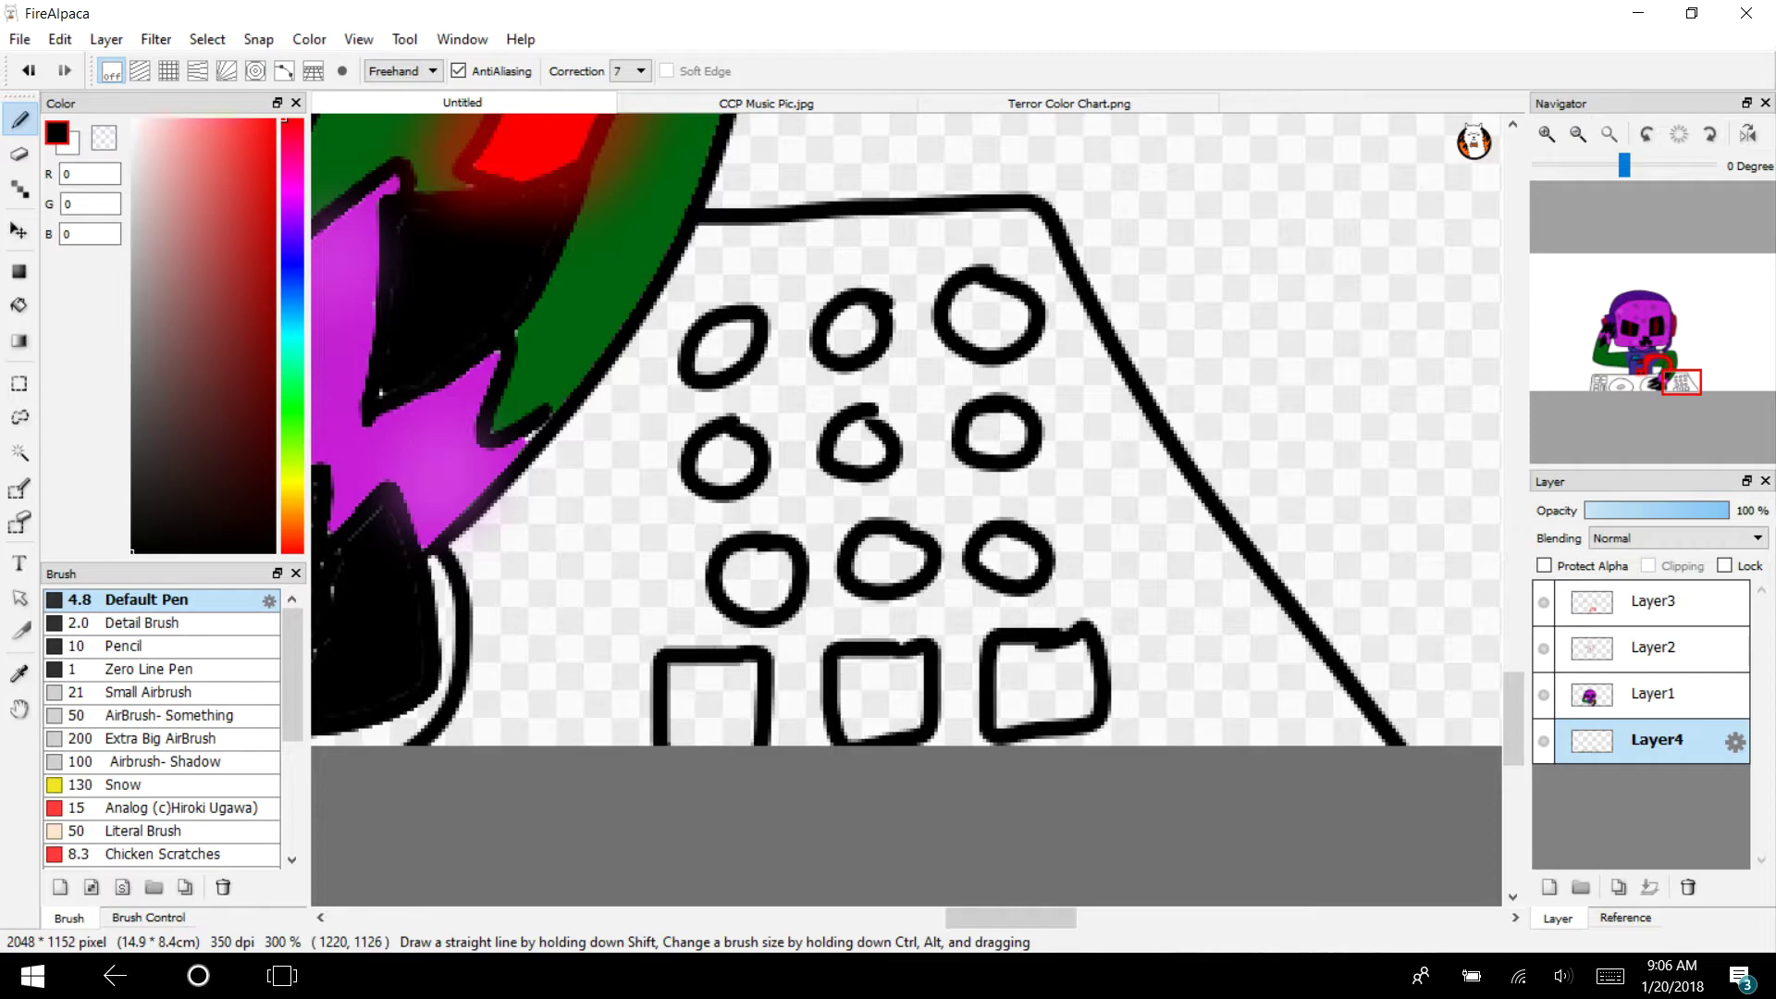
Hide Layer1, Layer2 and Layer3
click(1578, 134)
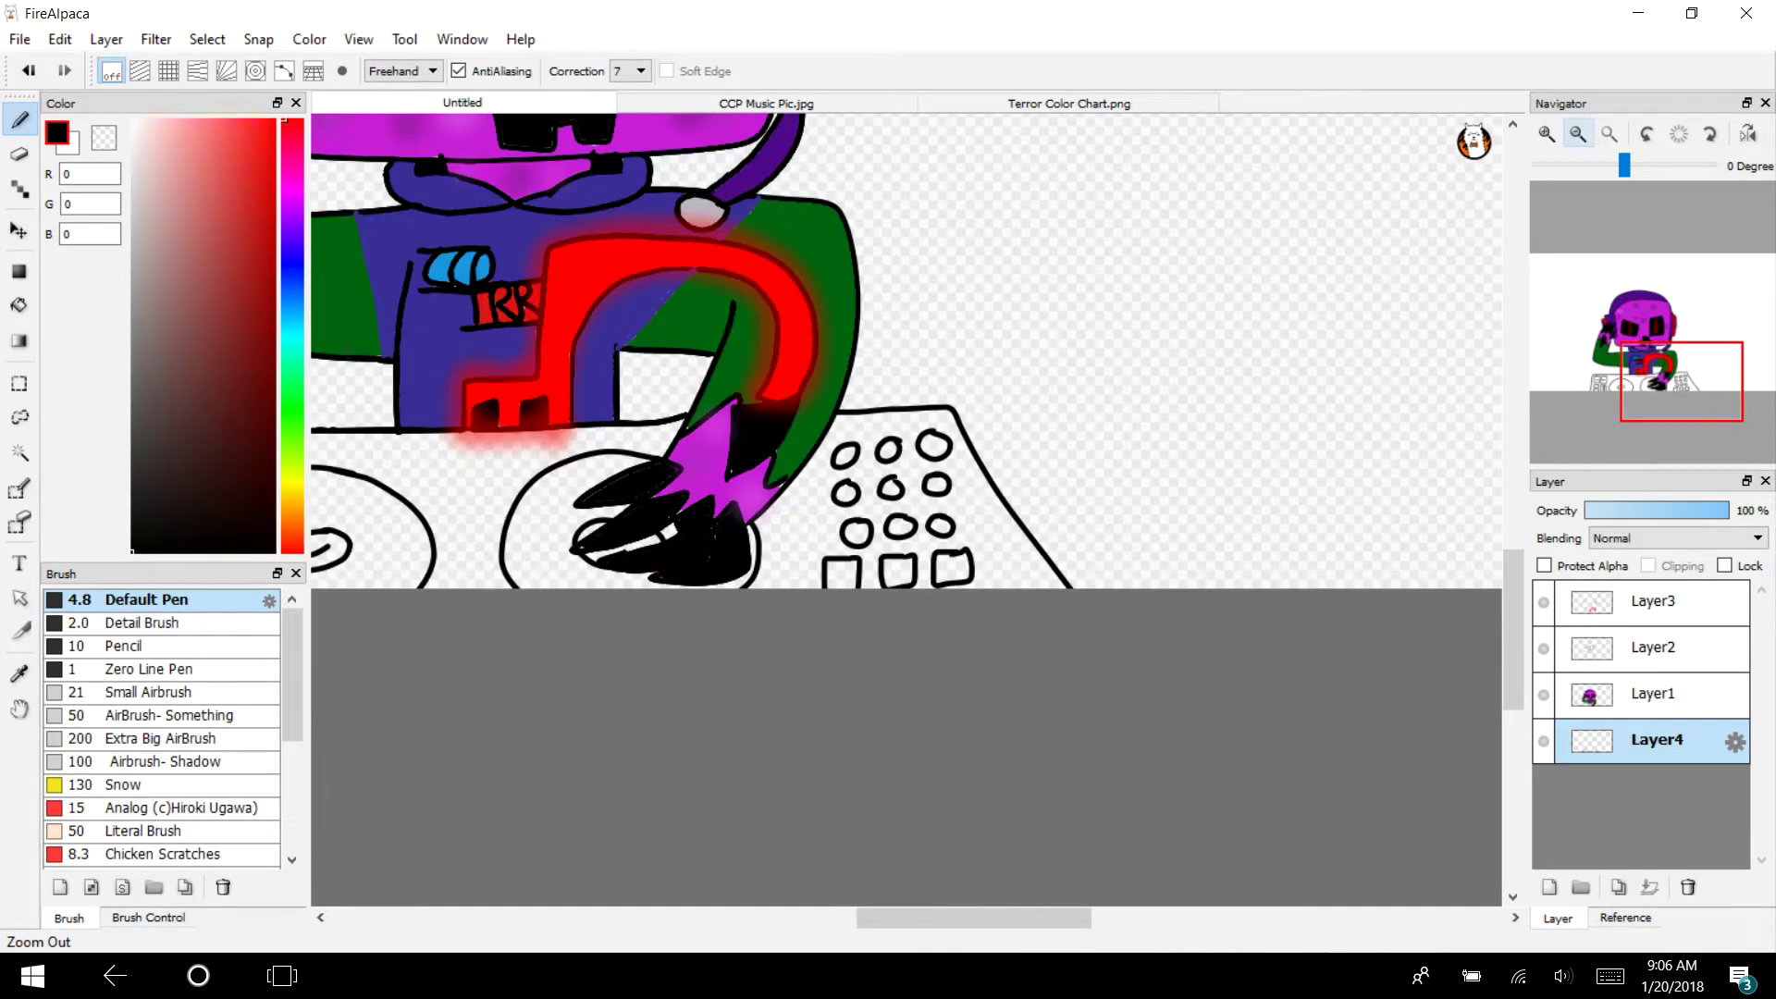
drag(1681, 381, 1635, 366)
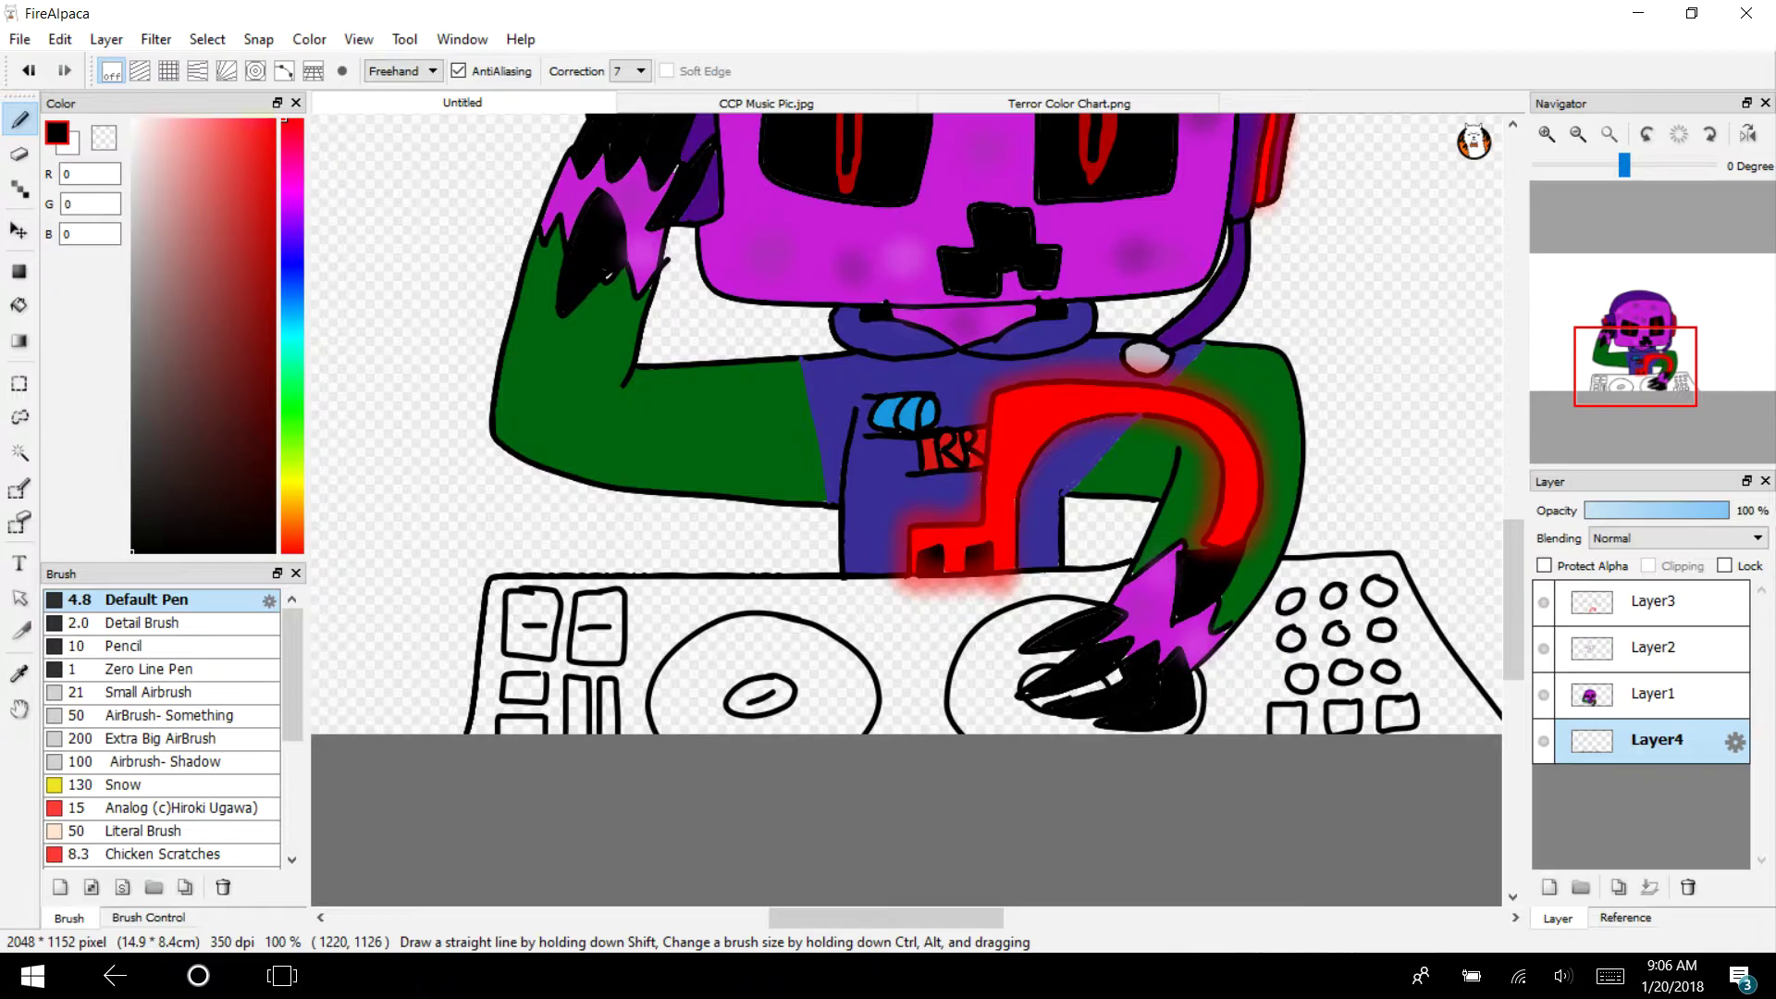
click(1578, 134)
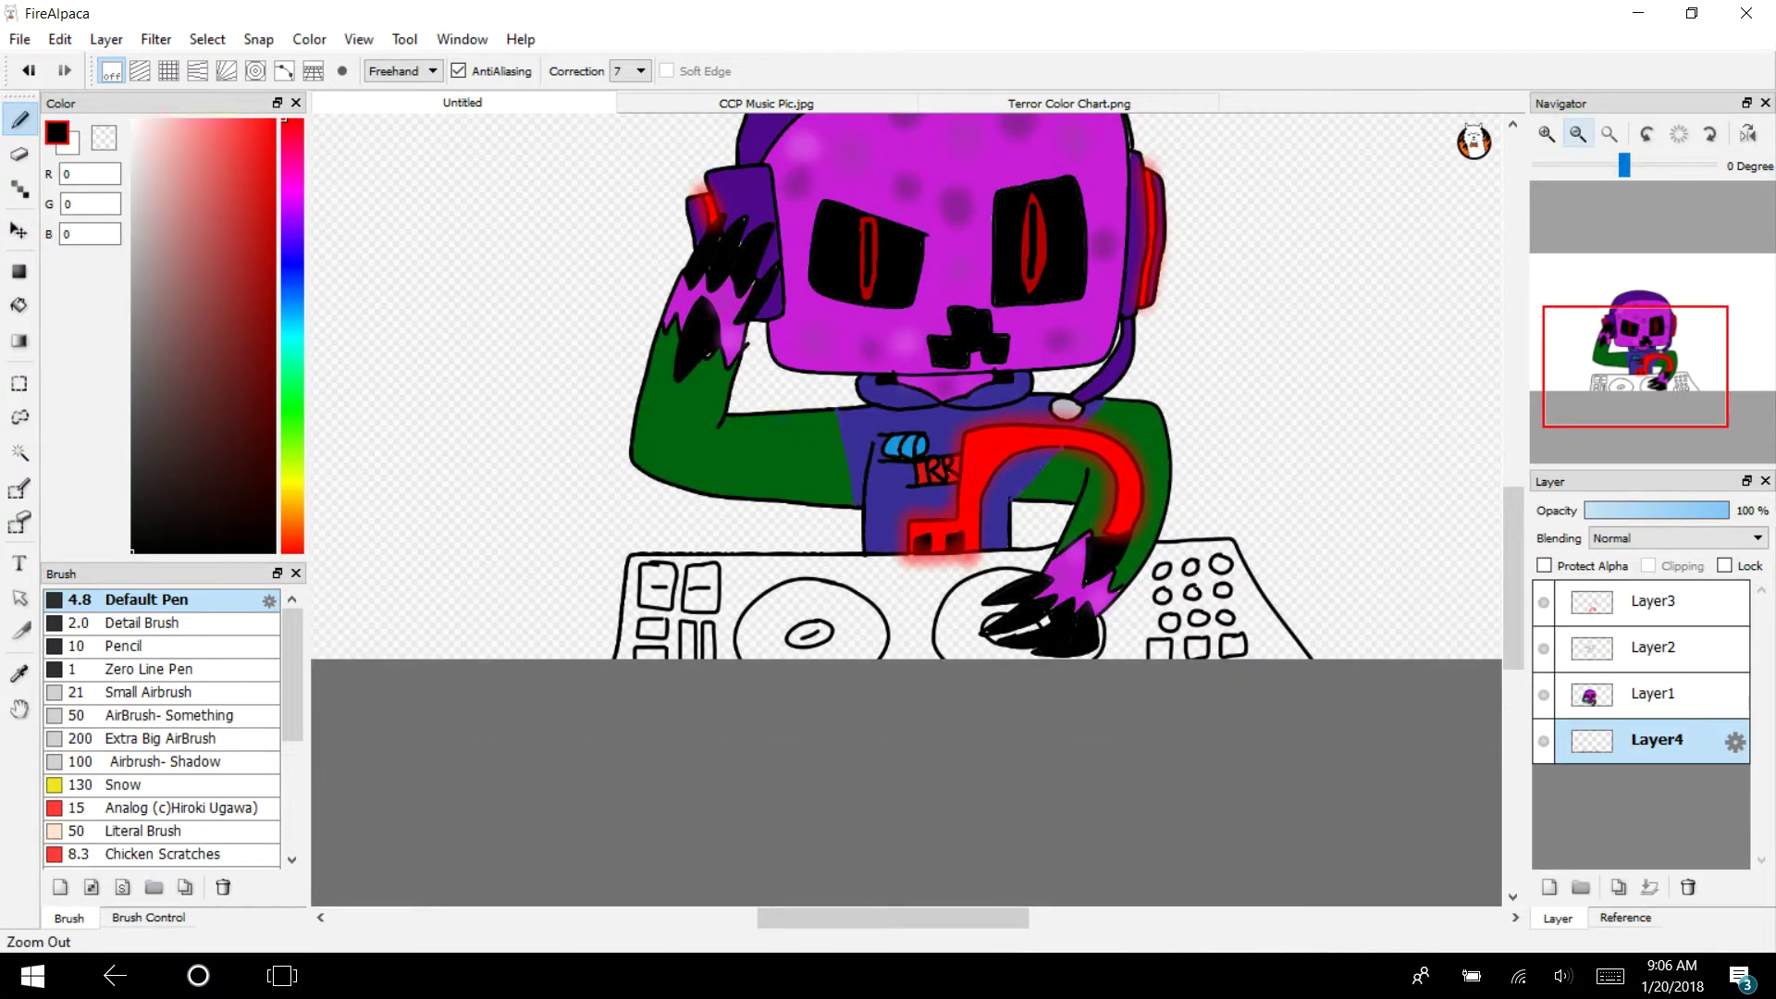
click(1542, 693)
click(1543, 647)
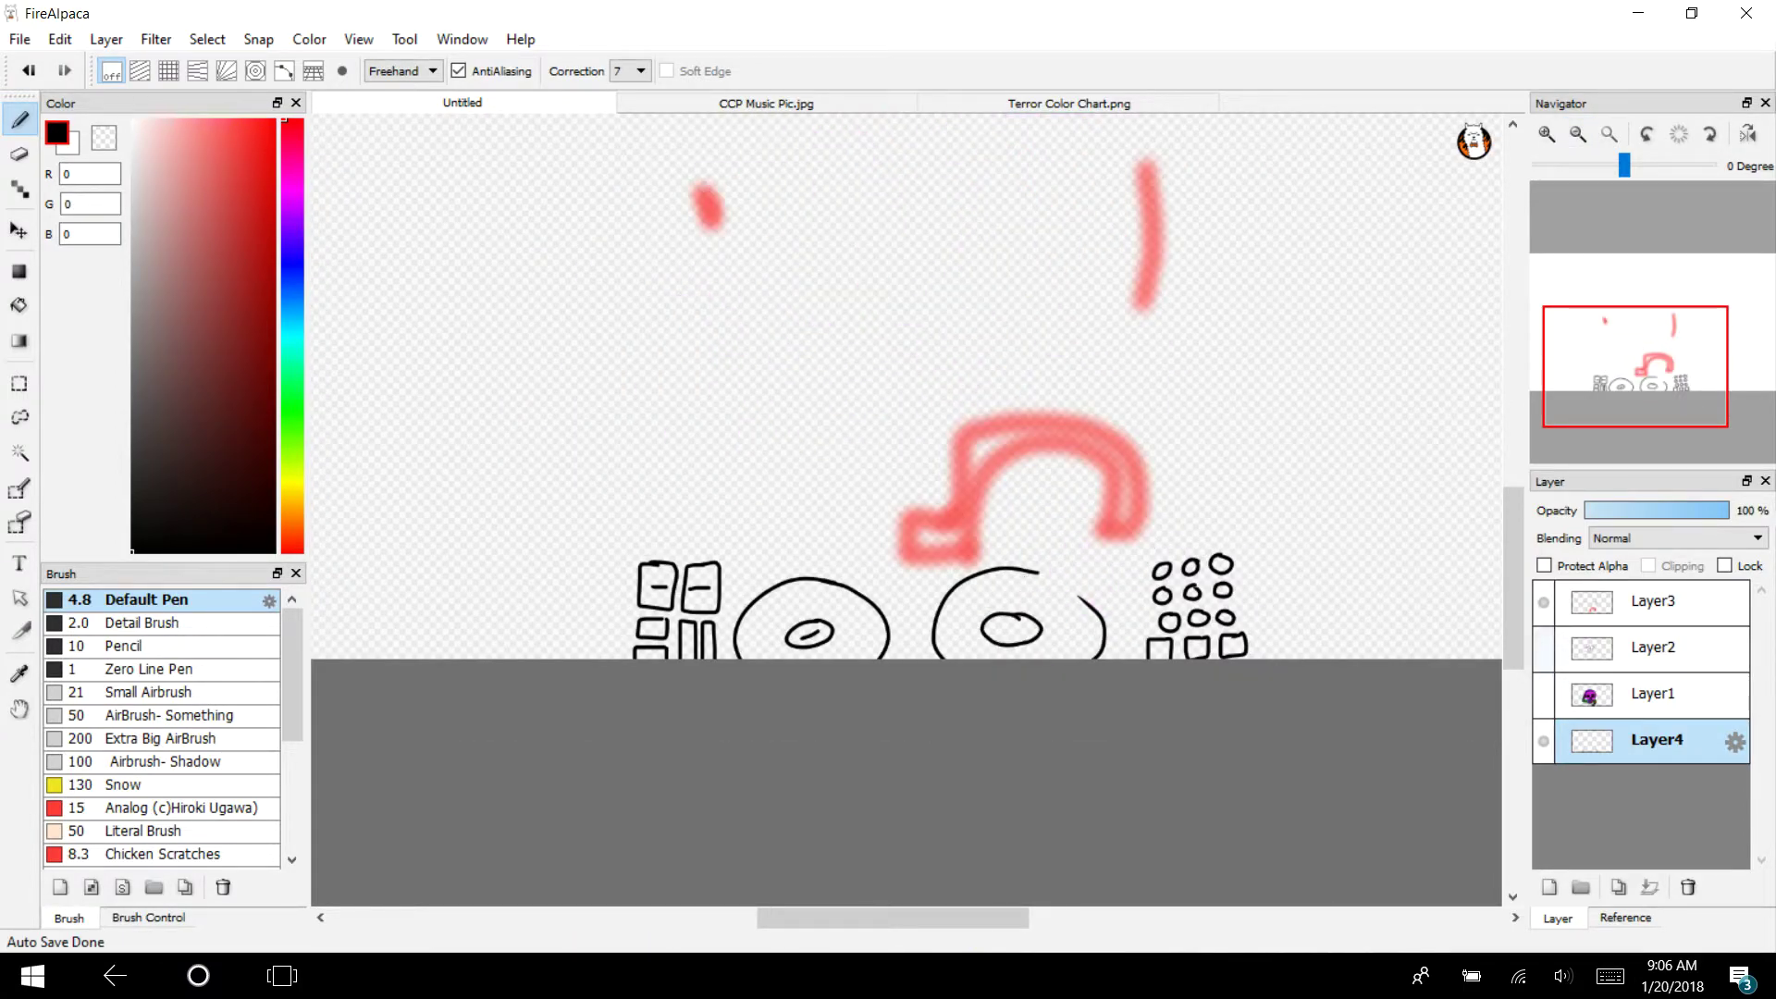
click(1543, 602)
Close the gap in the upper-right outline of the right turntable disc with a curved black stroke
click(1546, 134)
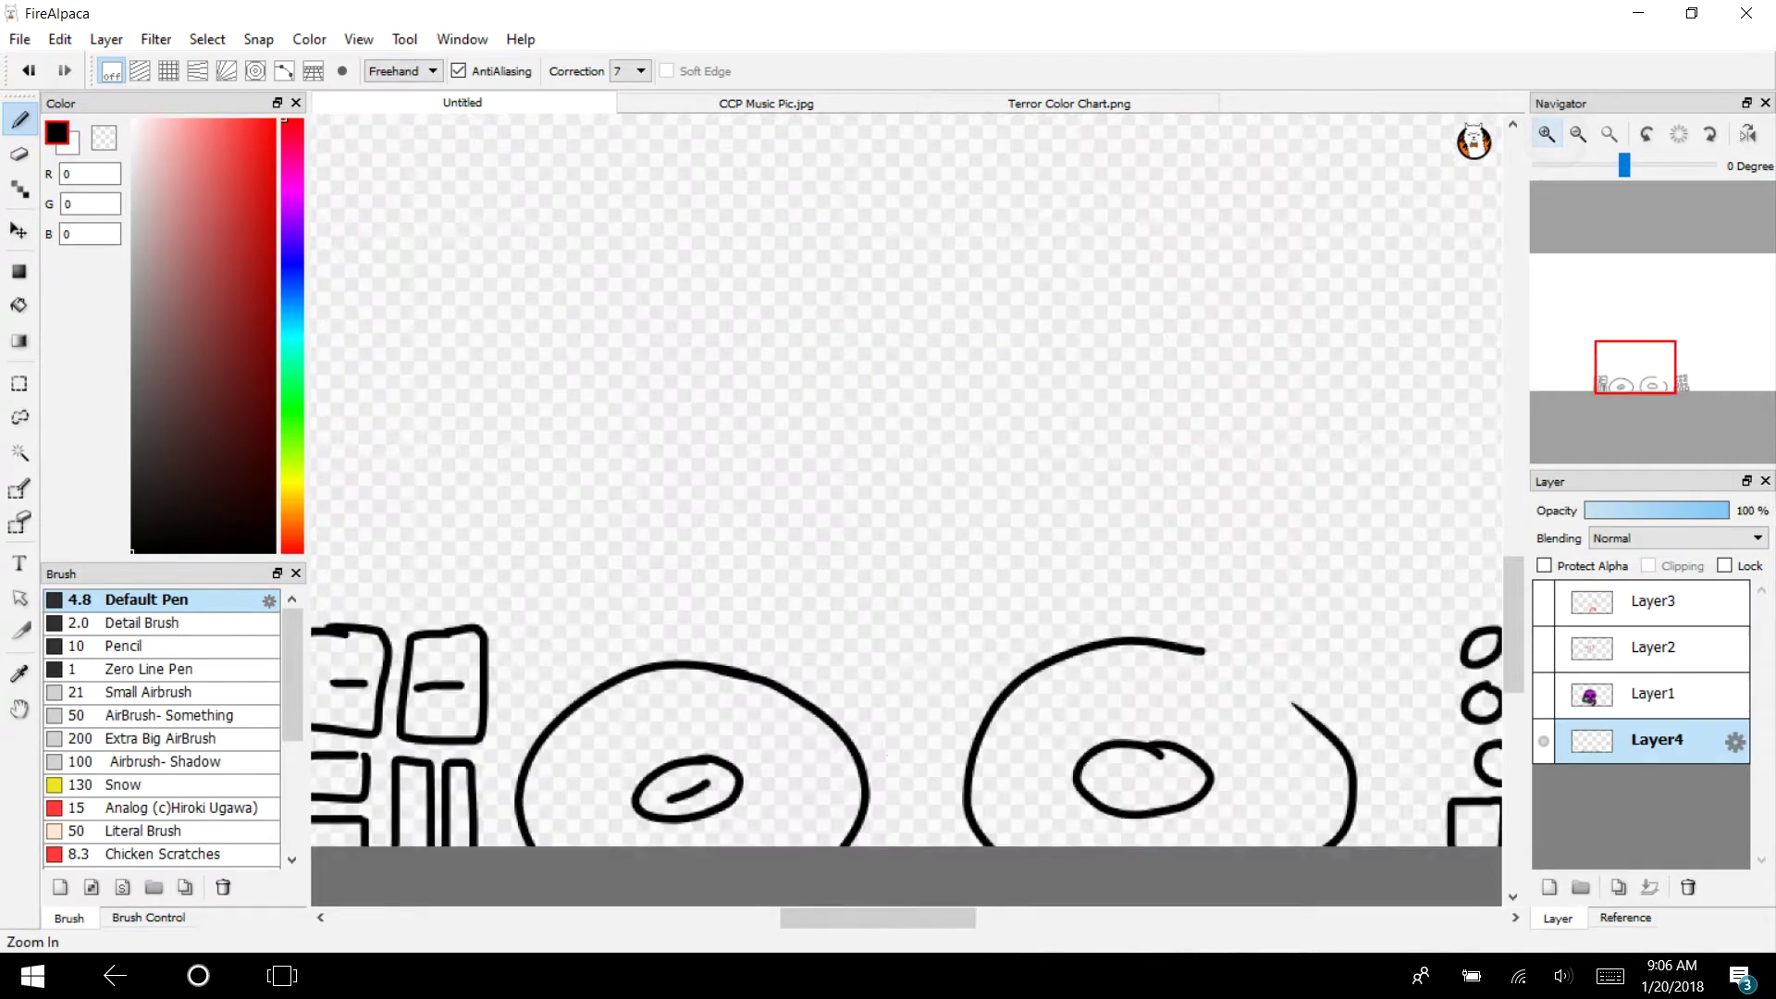
click(1546, 134)
drag(1635, 368, 1648, 380)
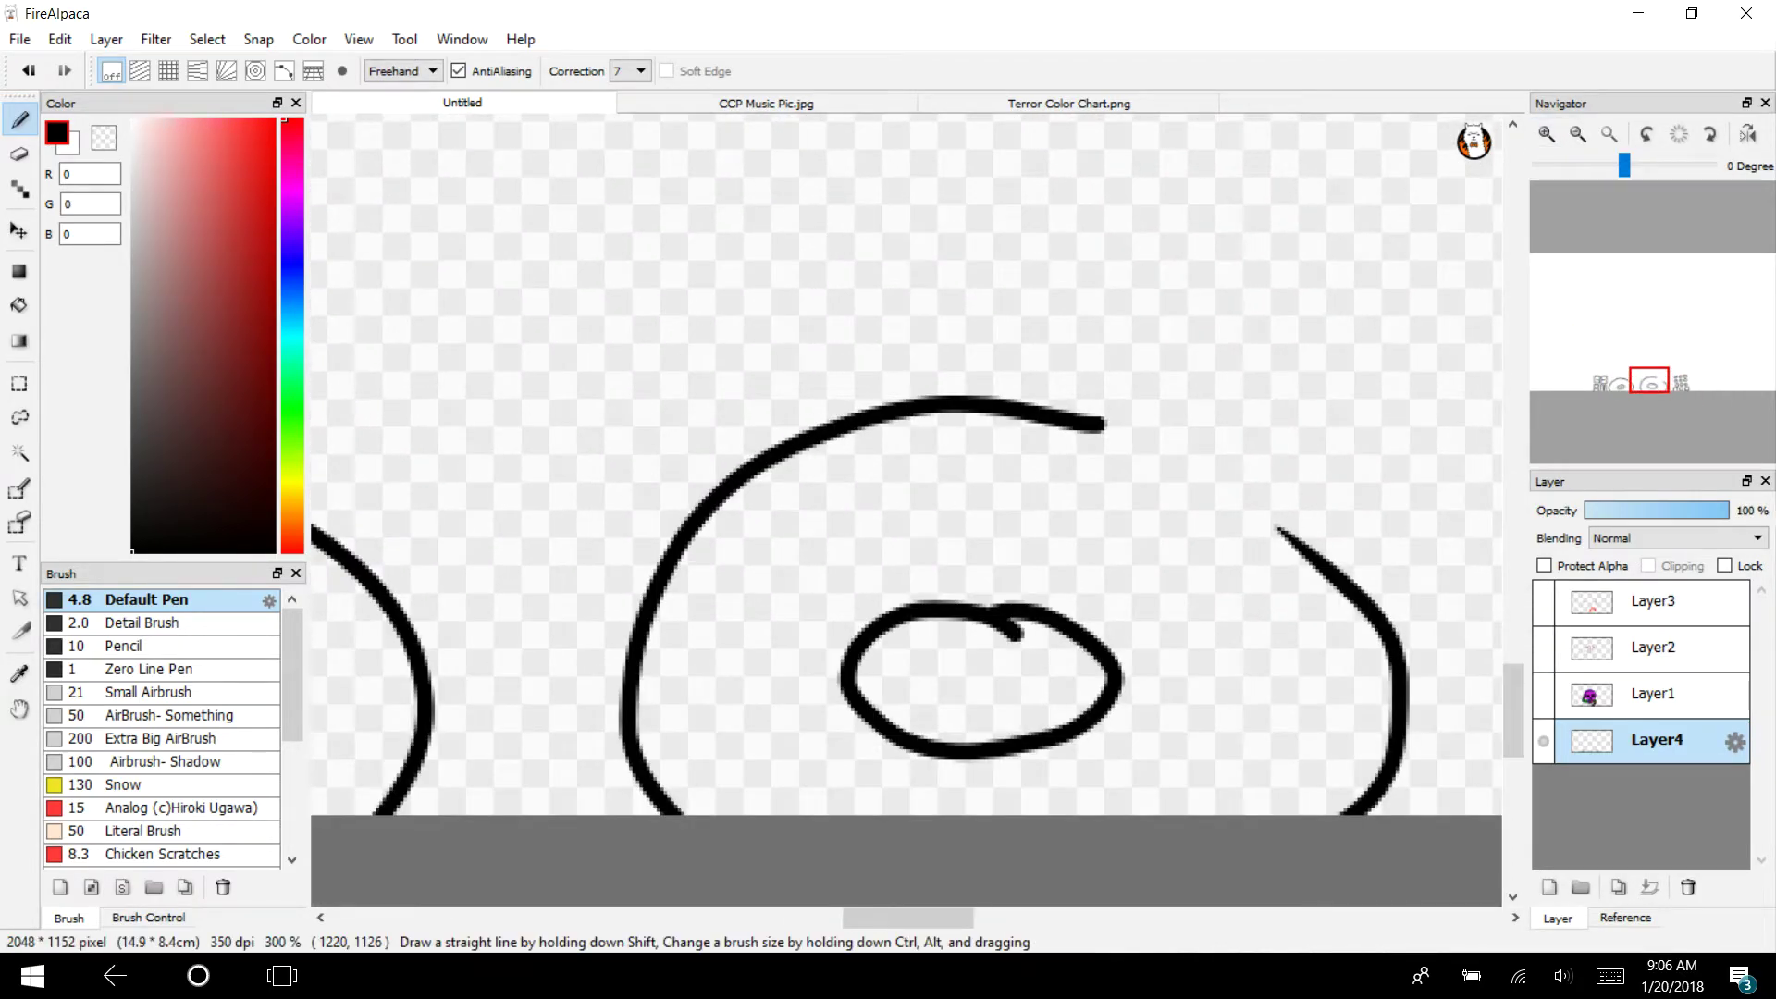
mouse_move(1098, 424)
mouse_down()
mouse_move(1267, 513)
mouse_move(1309, 562)
mouse_up()
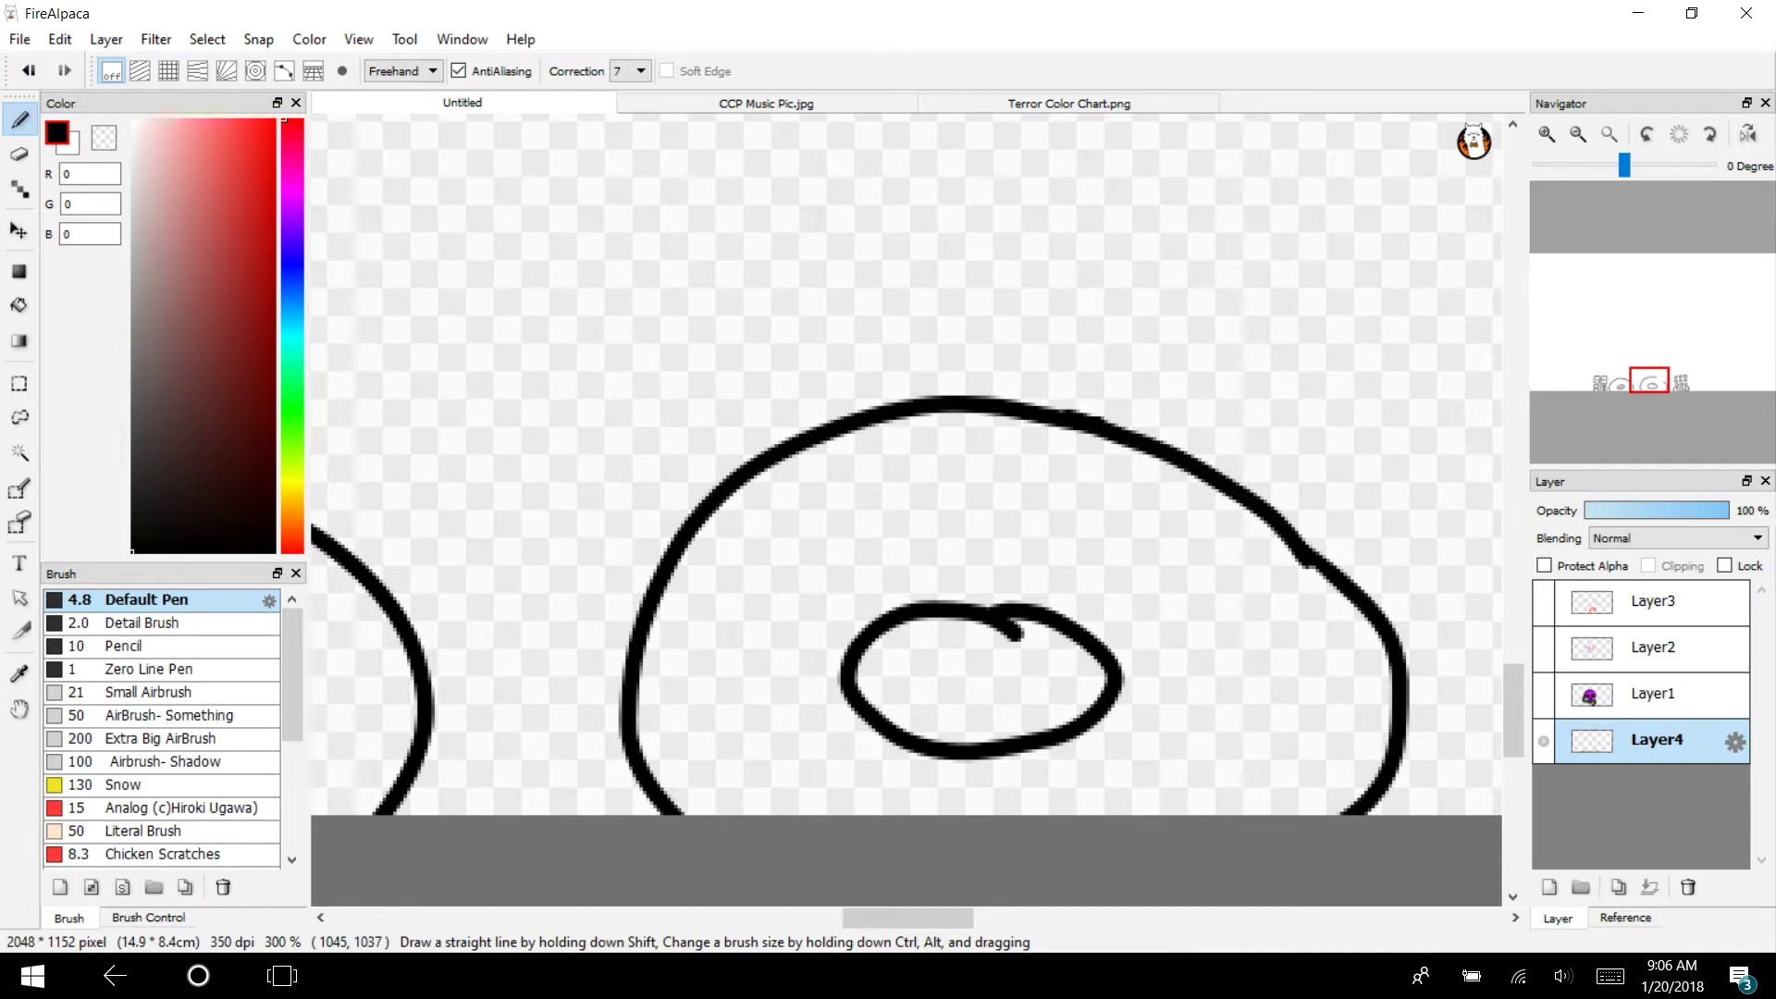
Draw a short horizontal dash inside the right disc's center oval and erase the stray line end on the oval
drag(1041, 682, 930, 680)
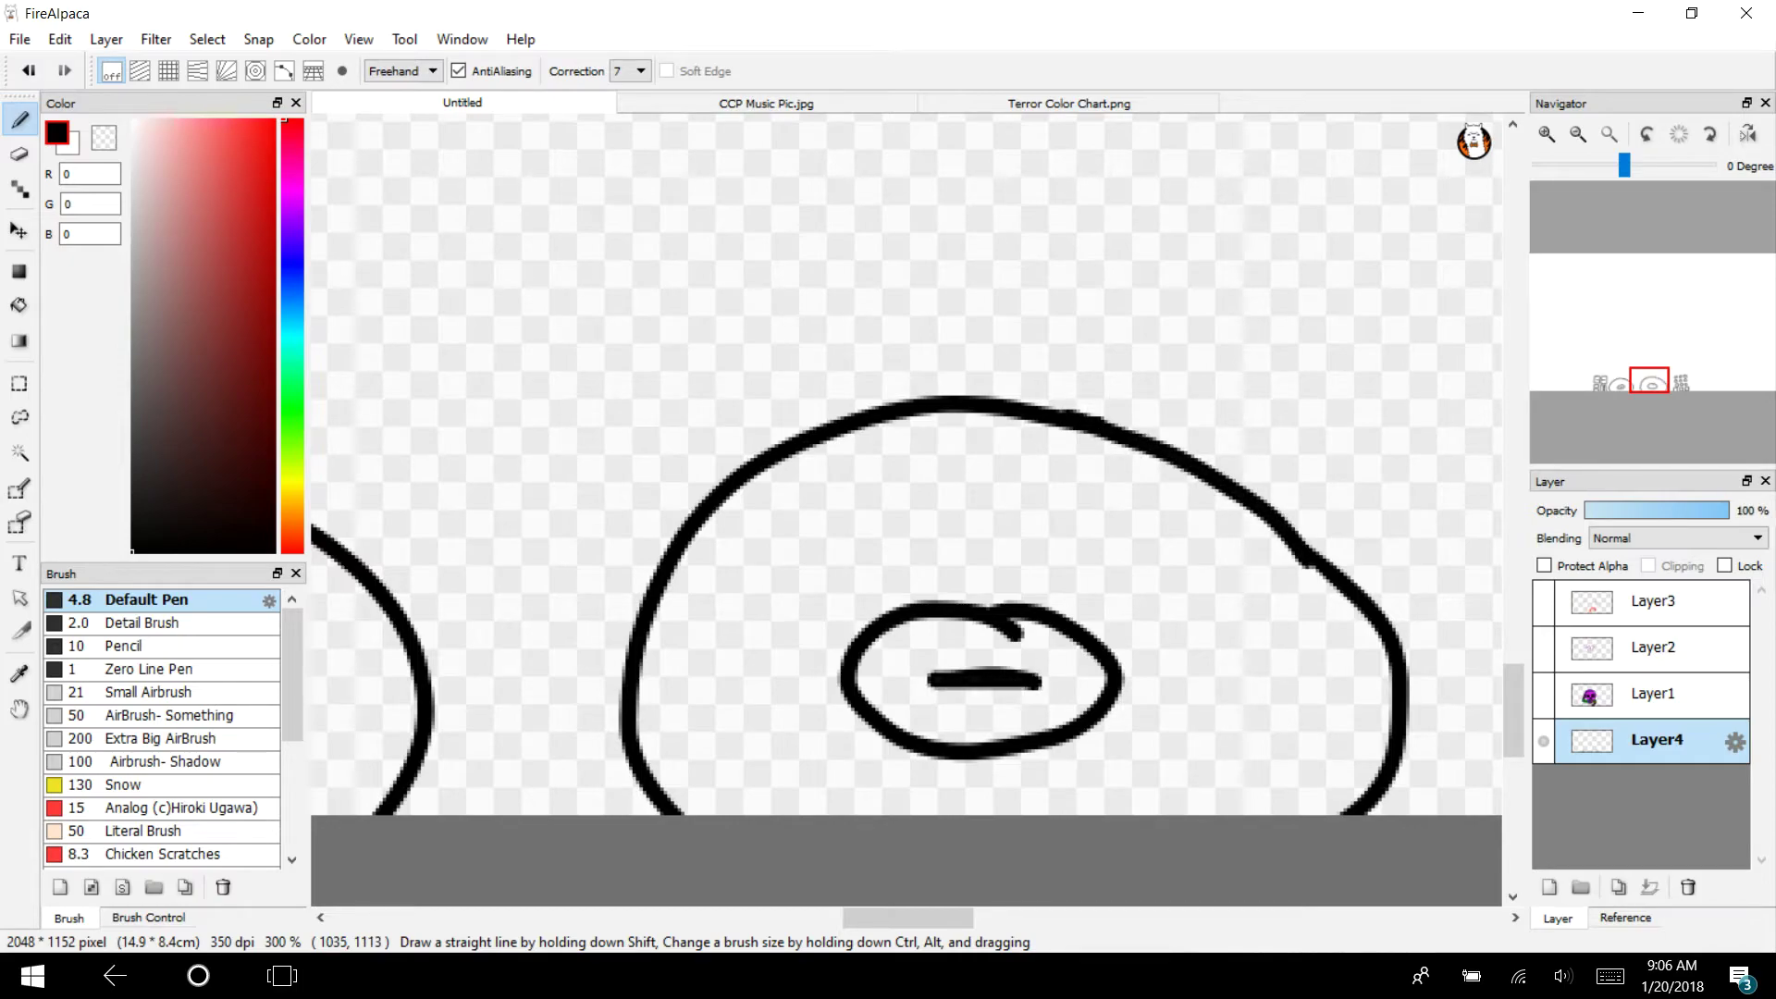
key(e)
drag(1015, 636, 991, 612)
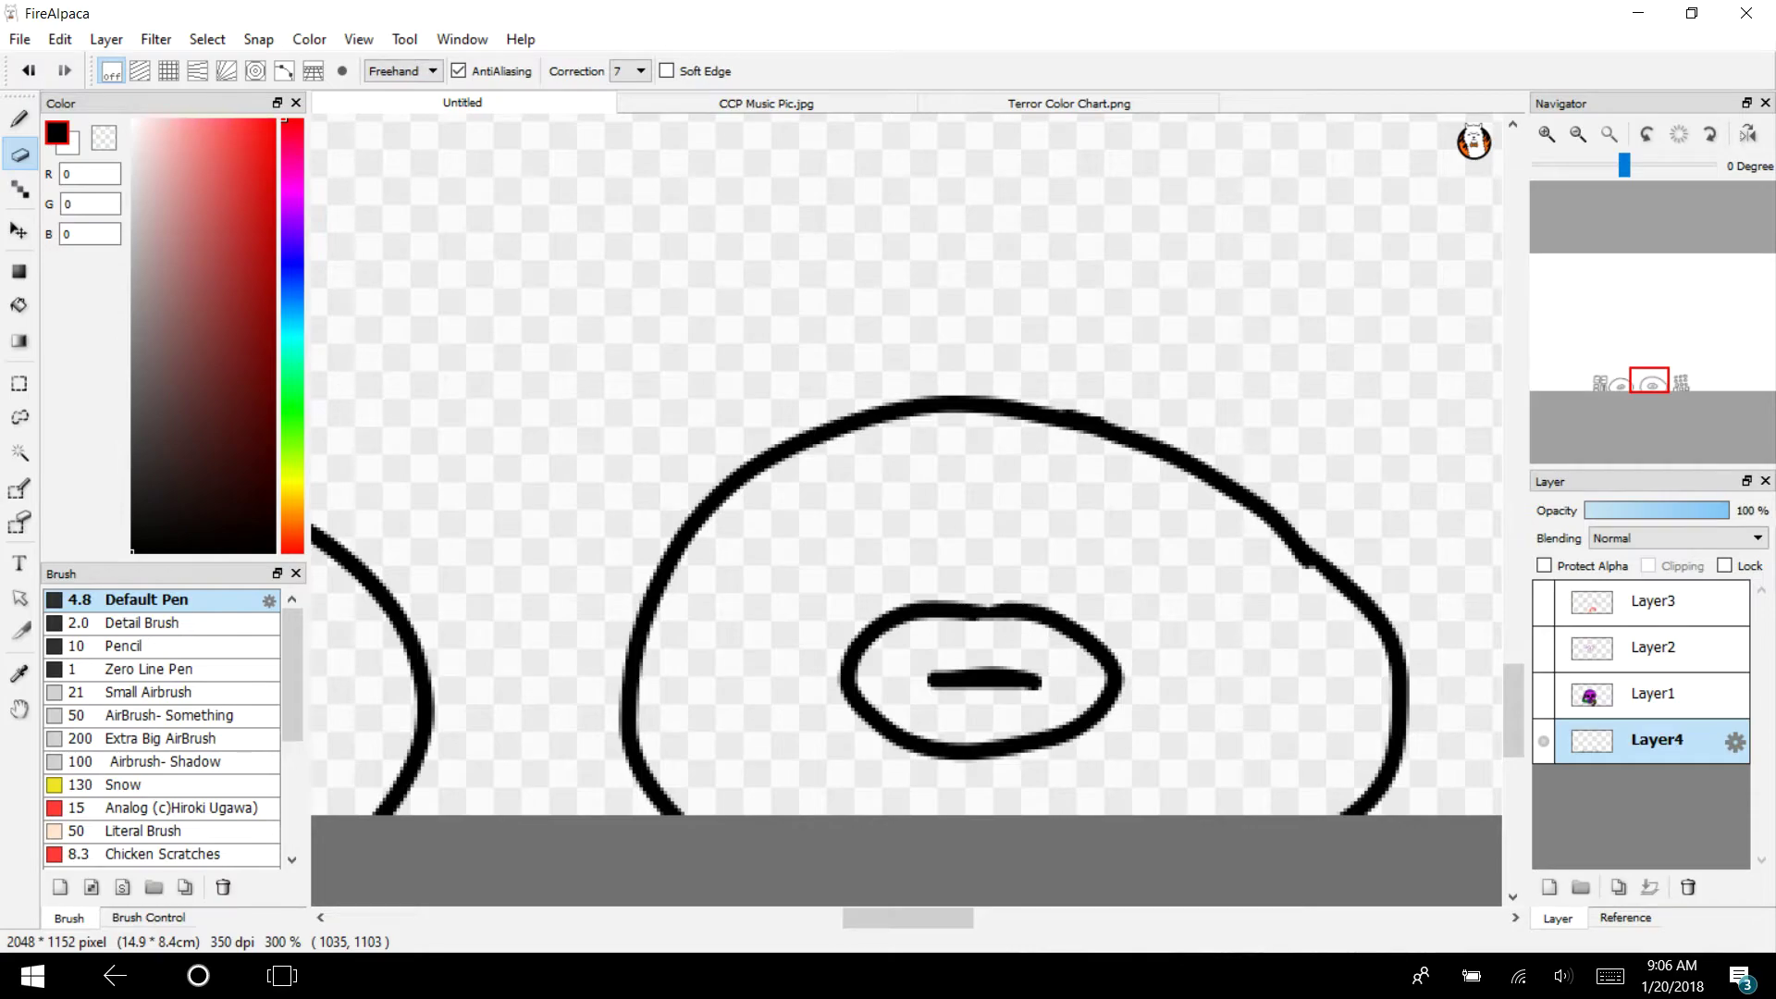
Fill the upper-left square button and the lowest small rectangle of the deck's left control group with bright green (0, 230, 55)
mouse_move(1619, 377)
mouse_down()
mouse_move(1612, 394)
mouse_move(1600, 382)
mouse_up()
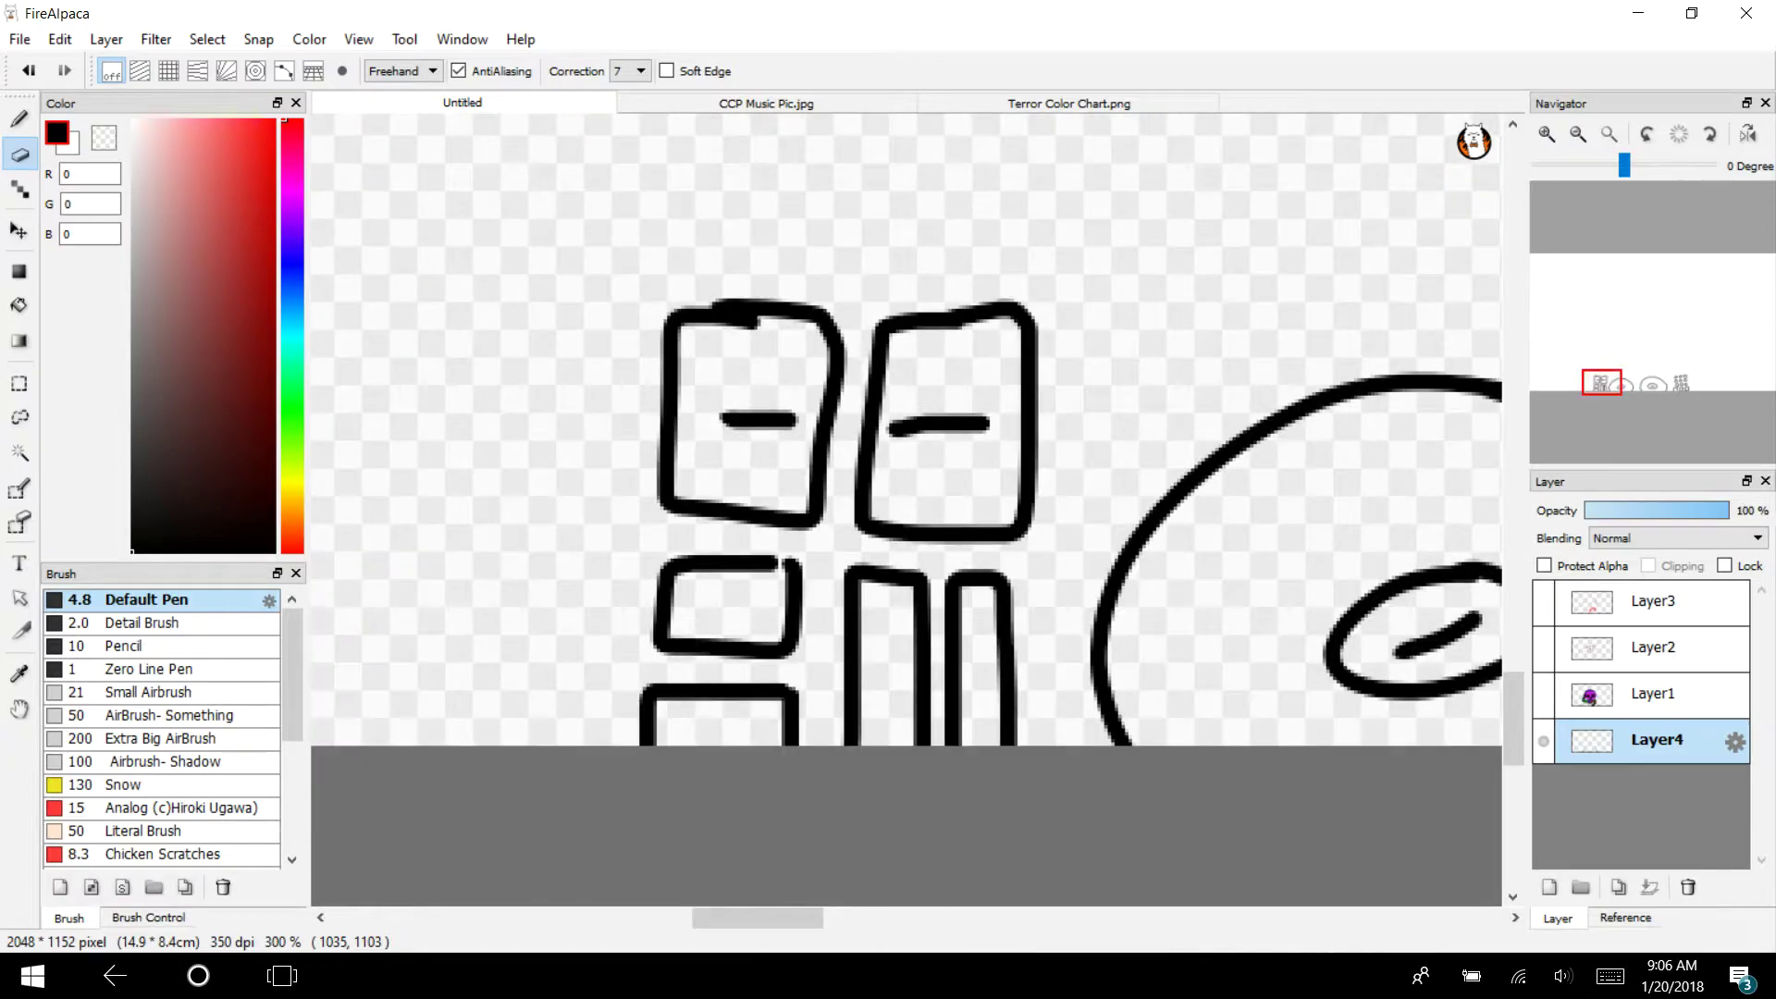
click(284, 390)
click(274, 161)
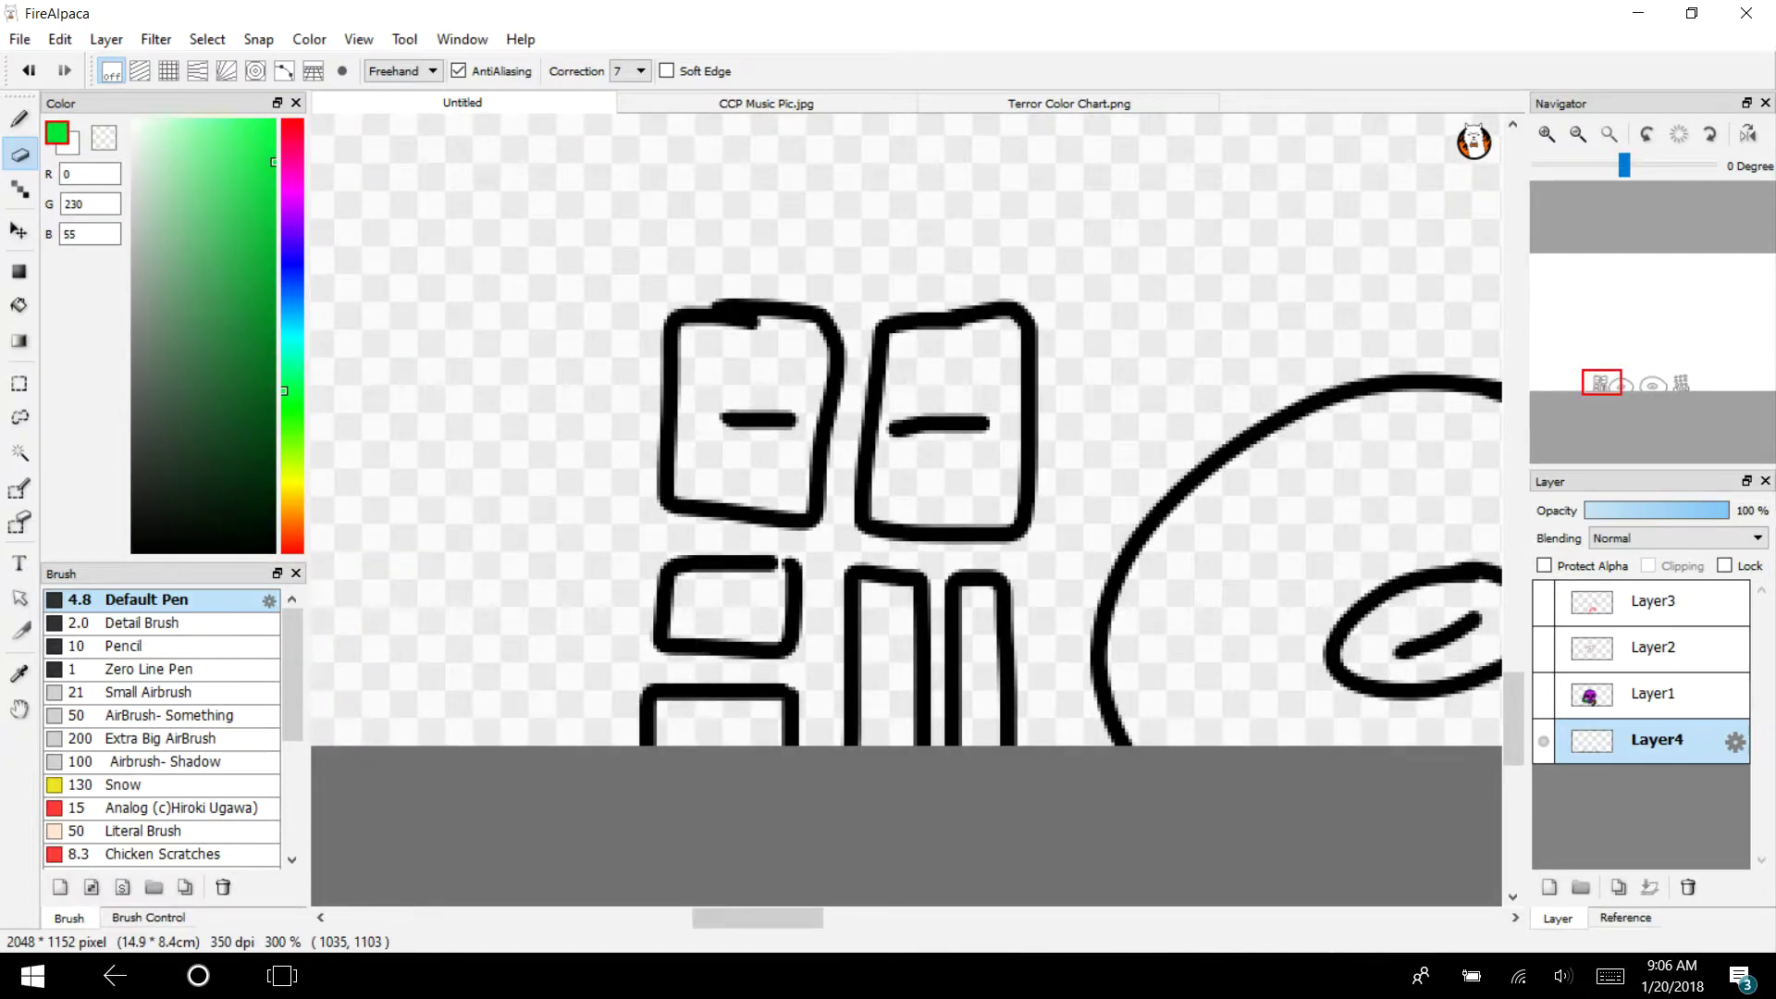
click(18, 305)
click(712, 388)
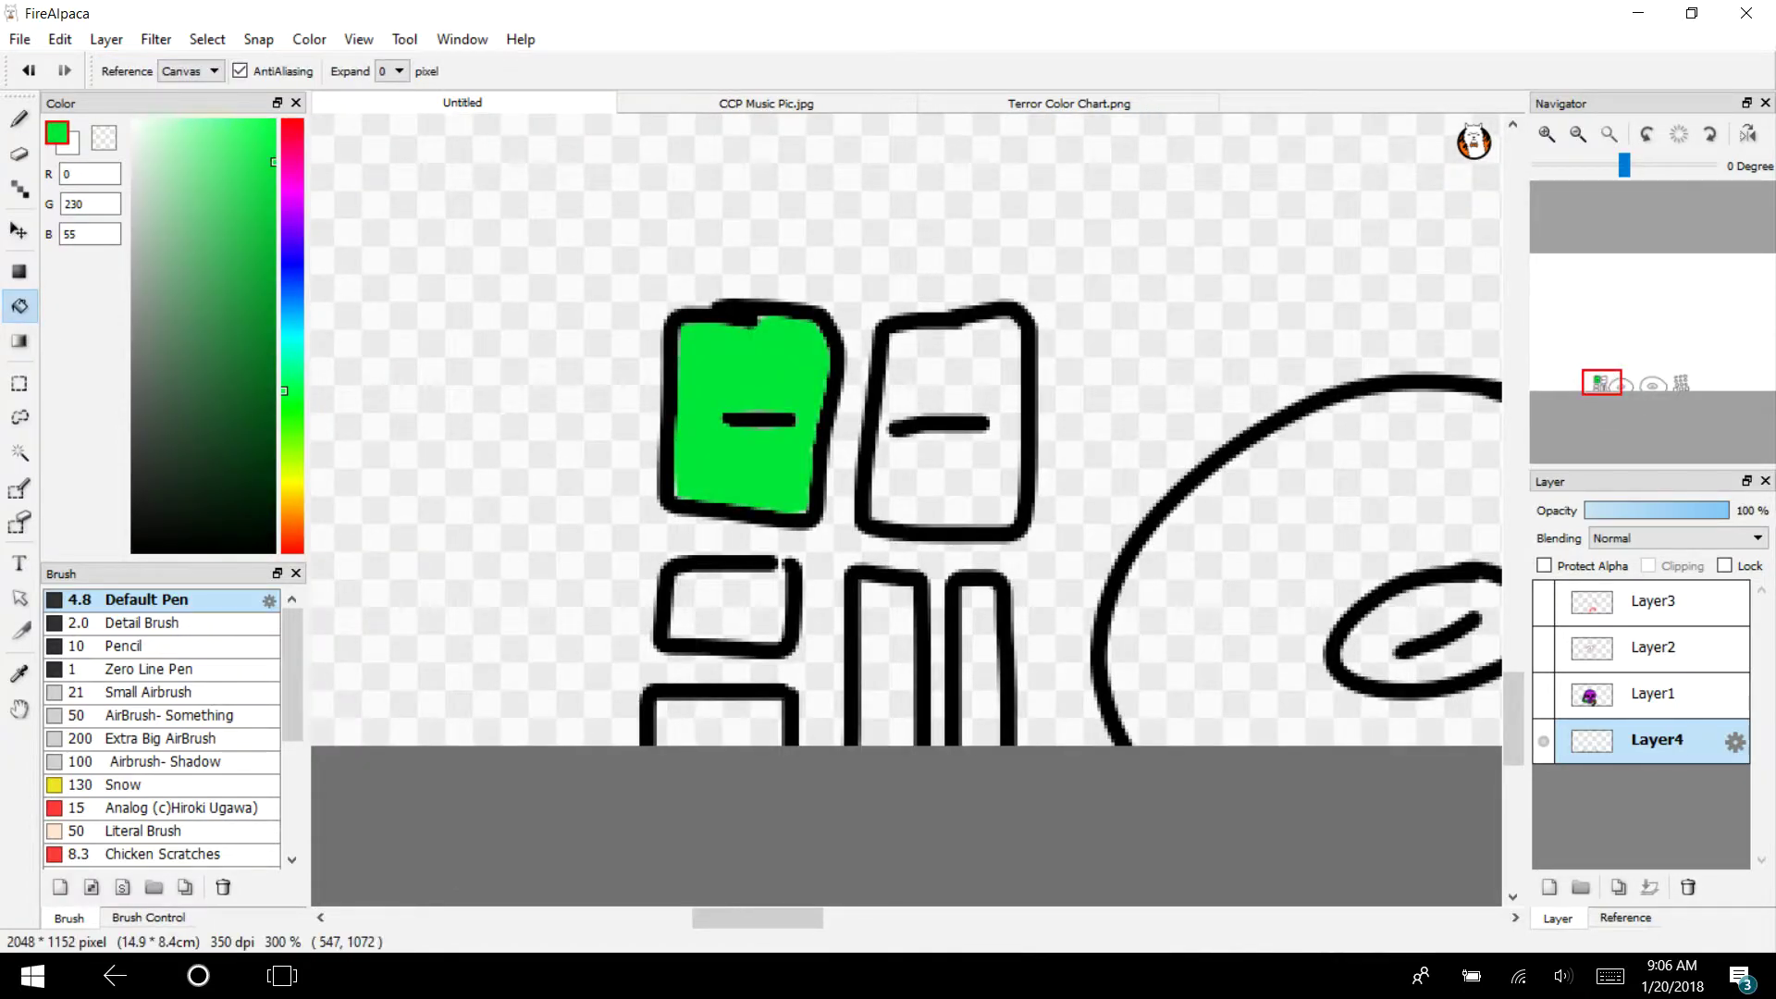
click(693, 722)
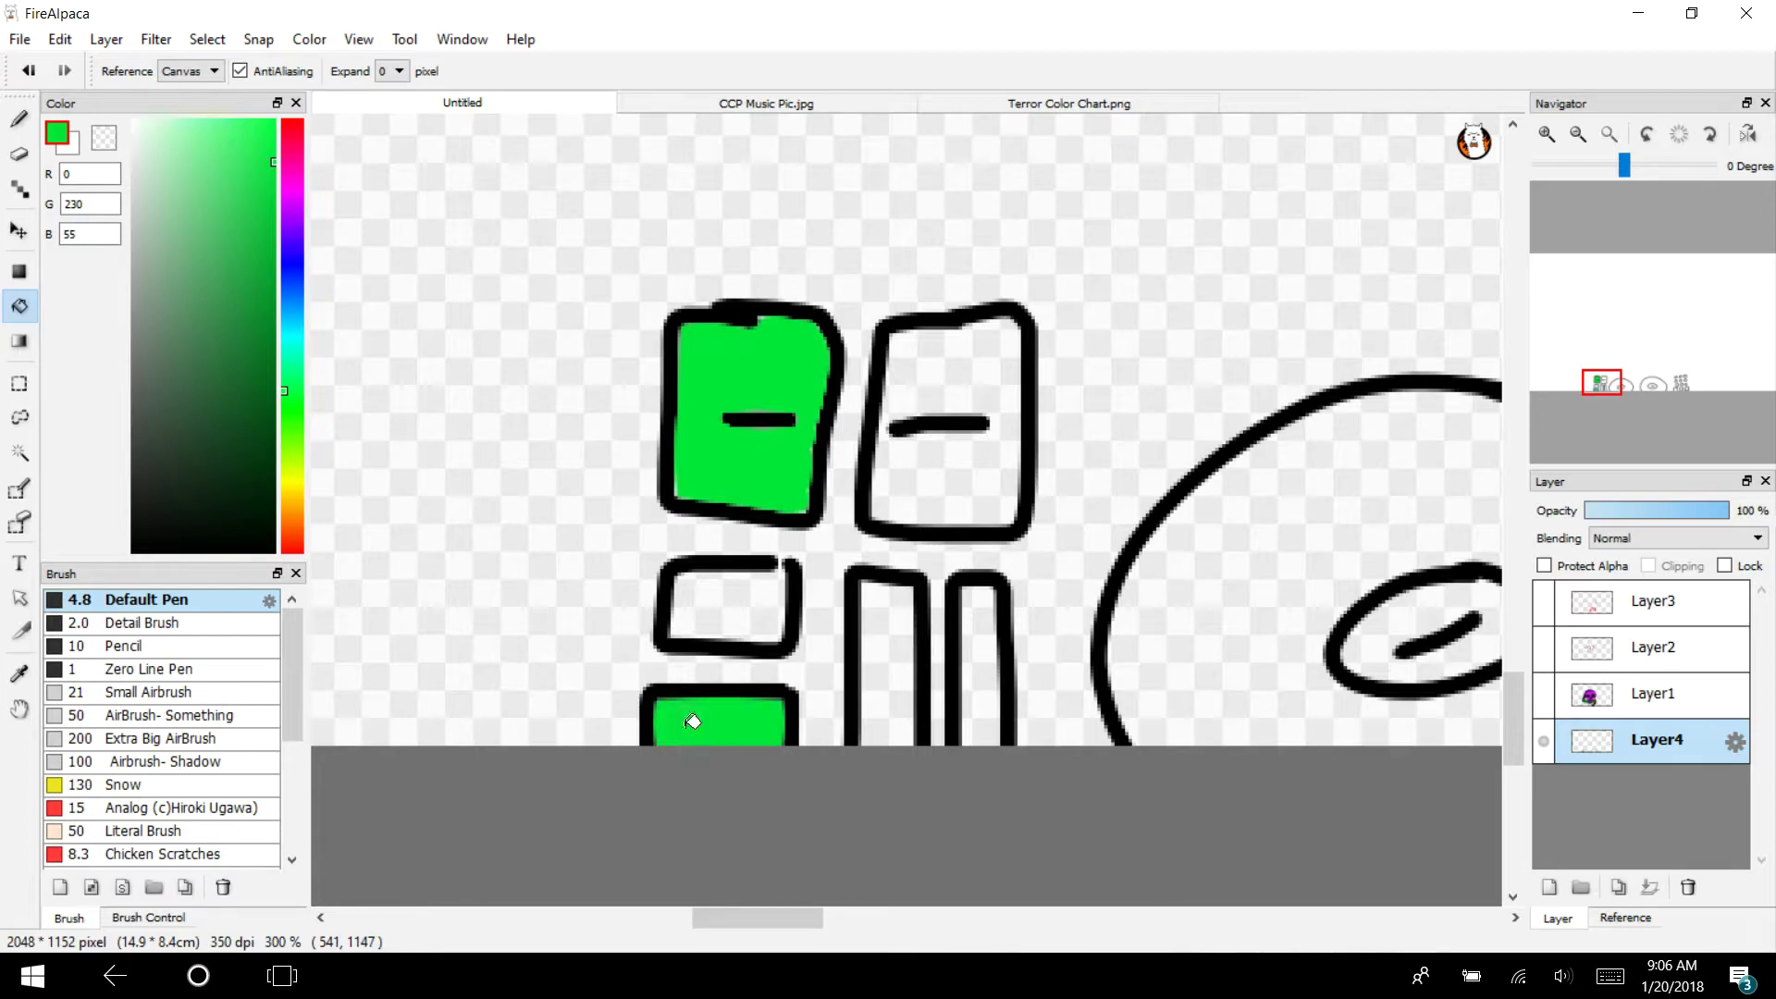
Draw a green level line across each of the two vertical sliders and fill the sections above the lines with the same green
key(b)
drag(912, 626, 858, 627)
drag(996, 673, 958, 678)
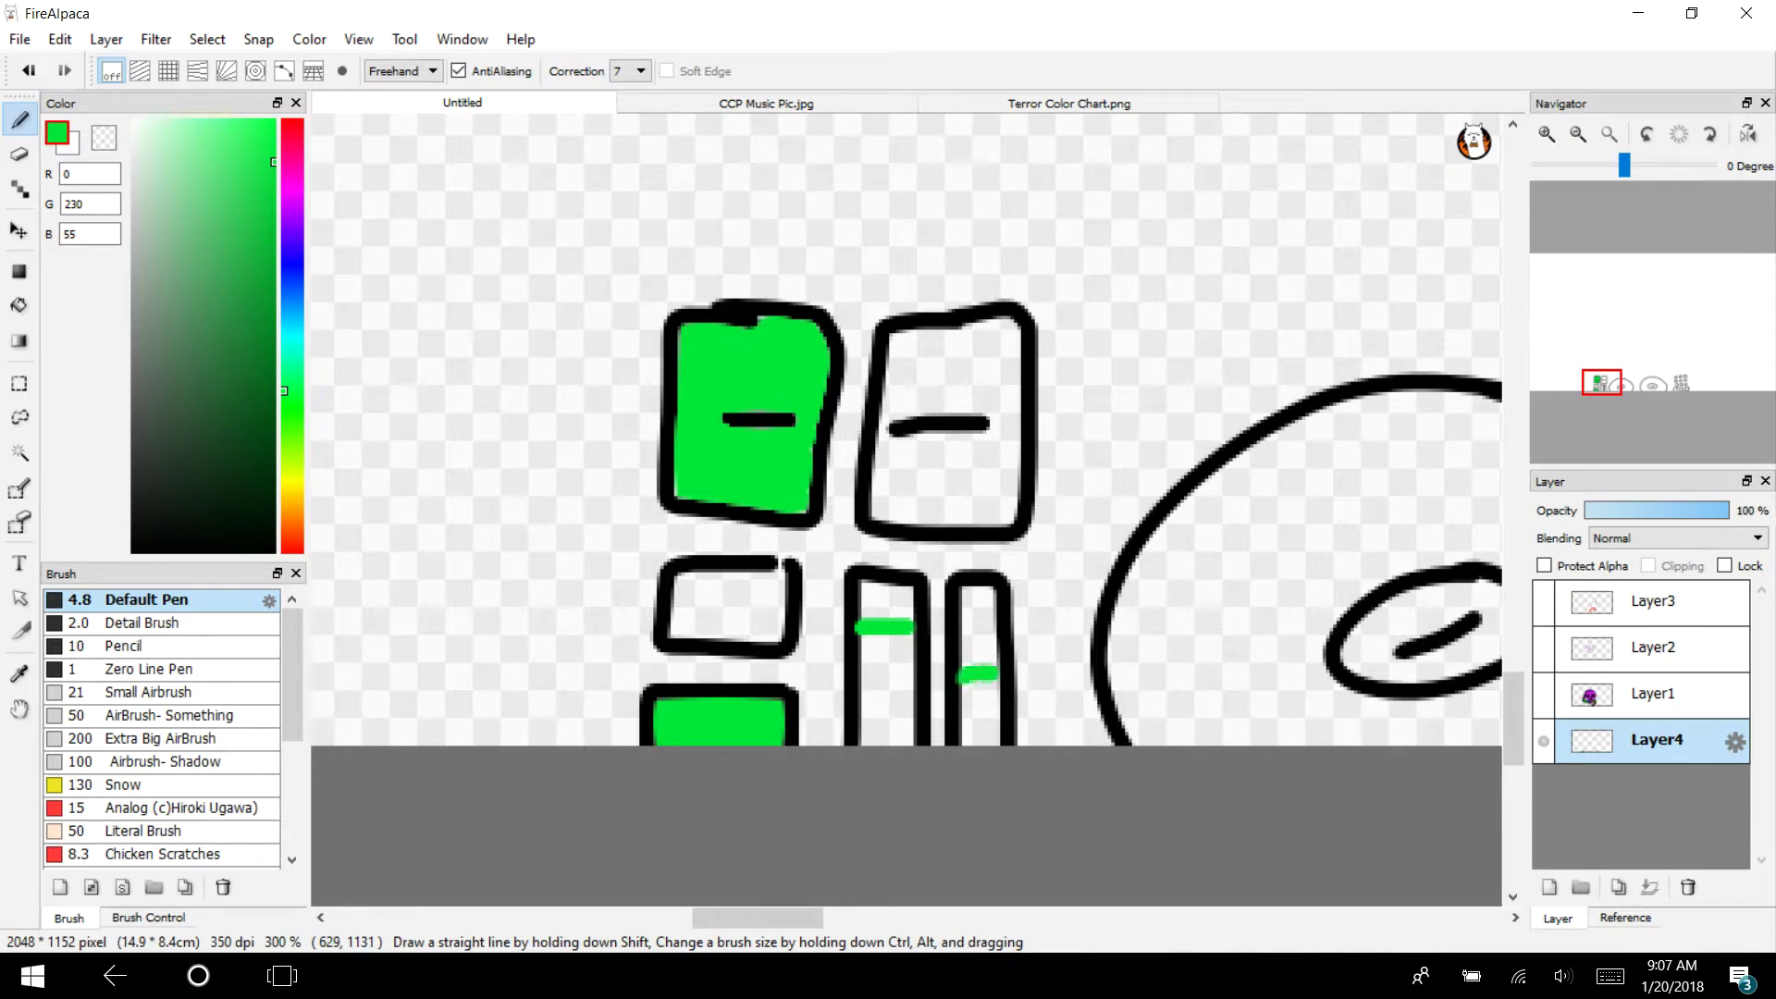
key(g)
click(886, 603)
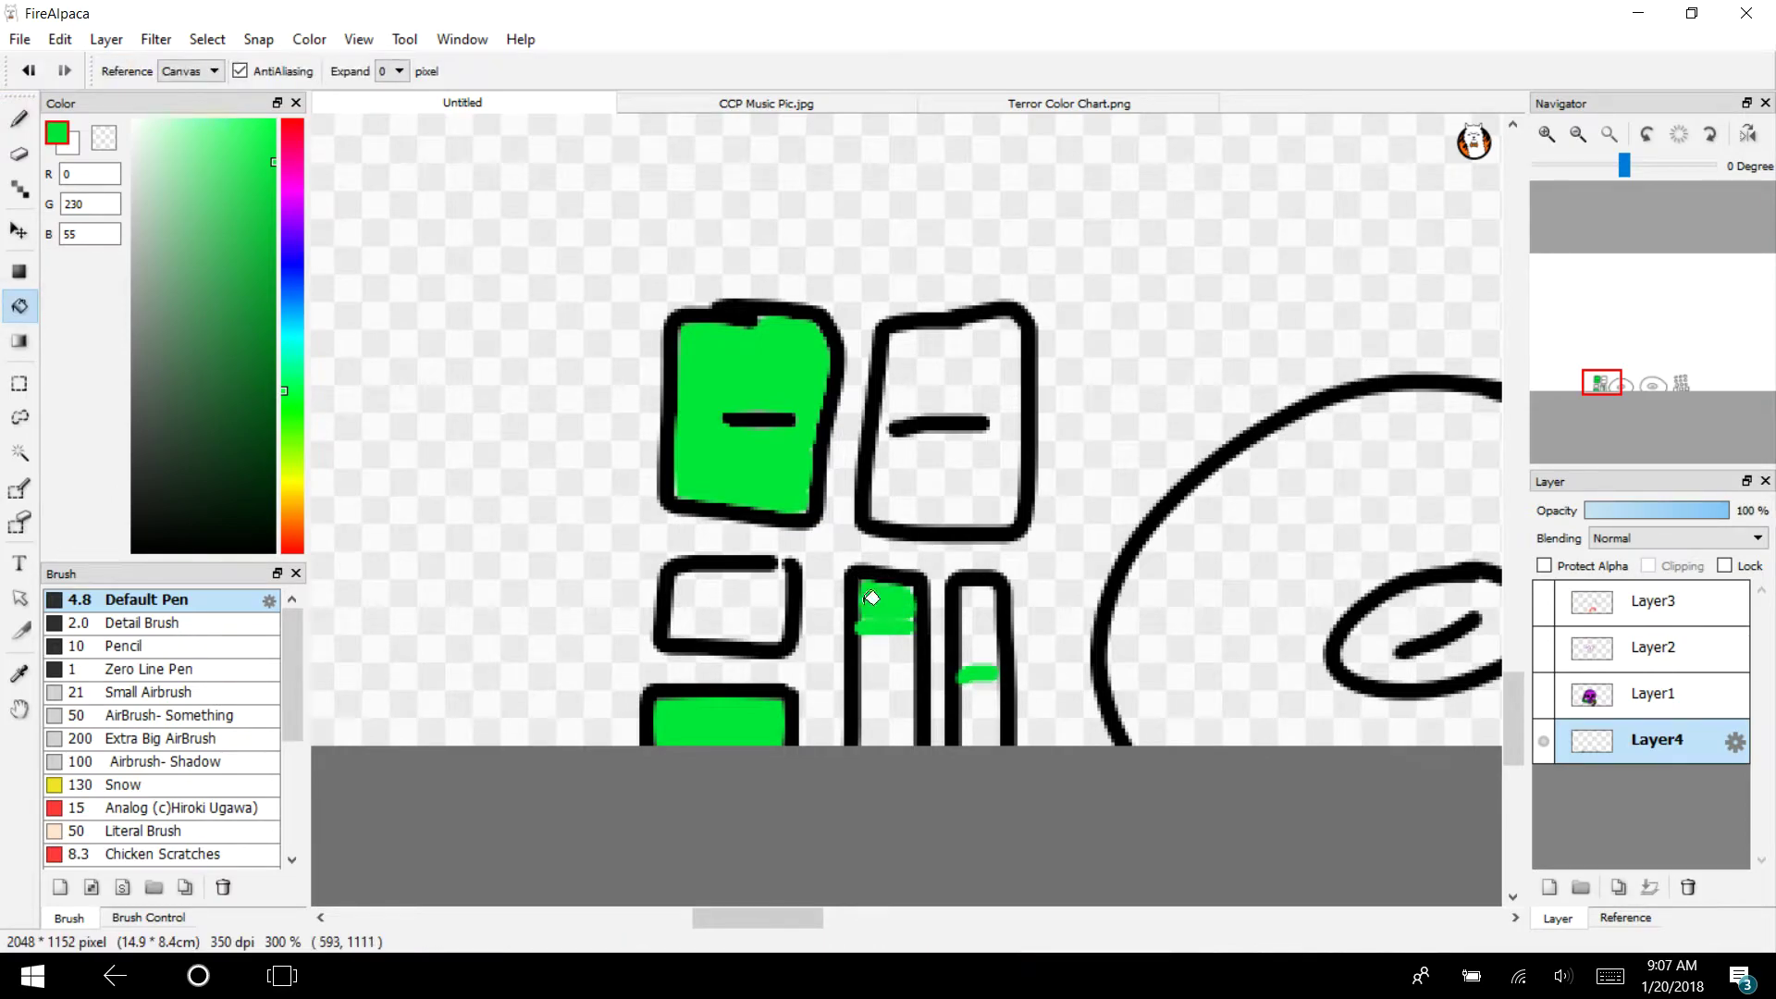
click(975, 644)
click(972, 647)
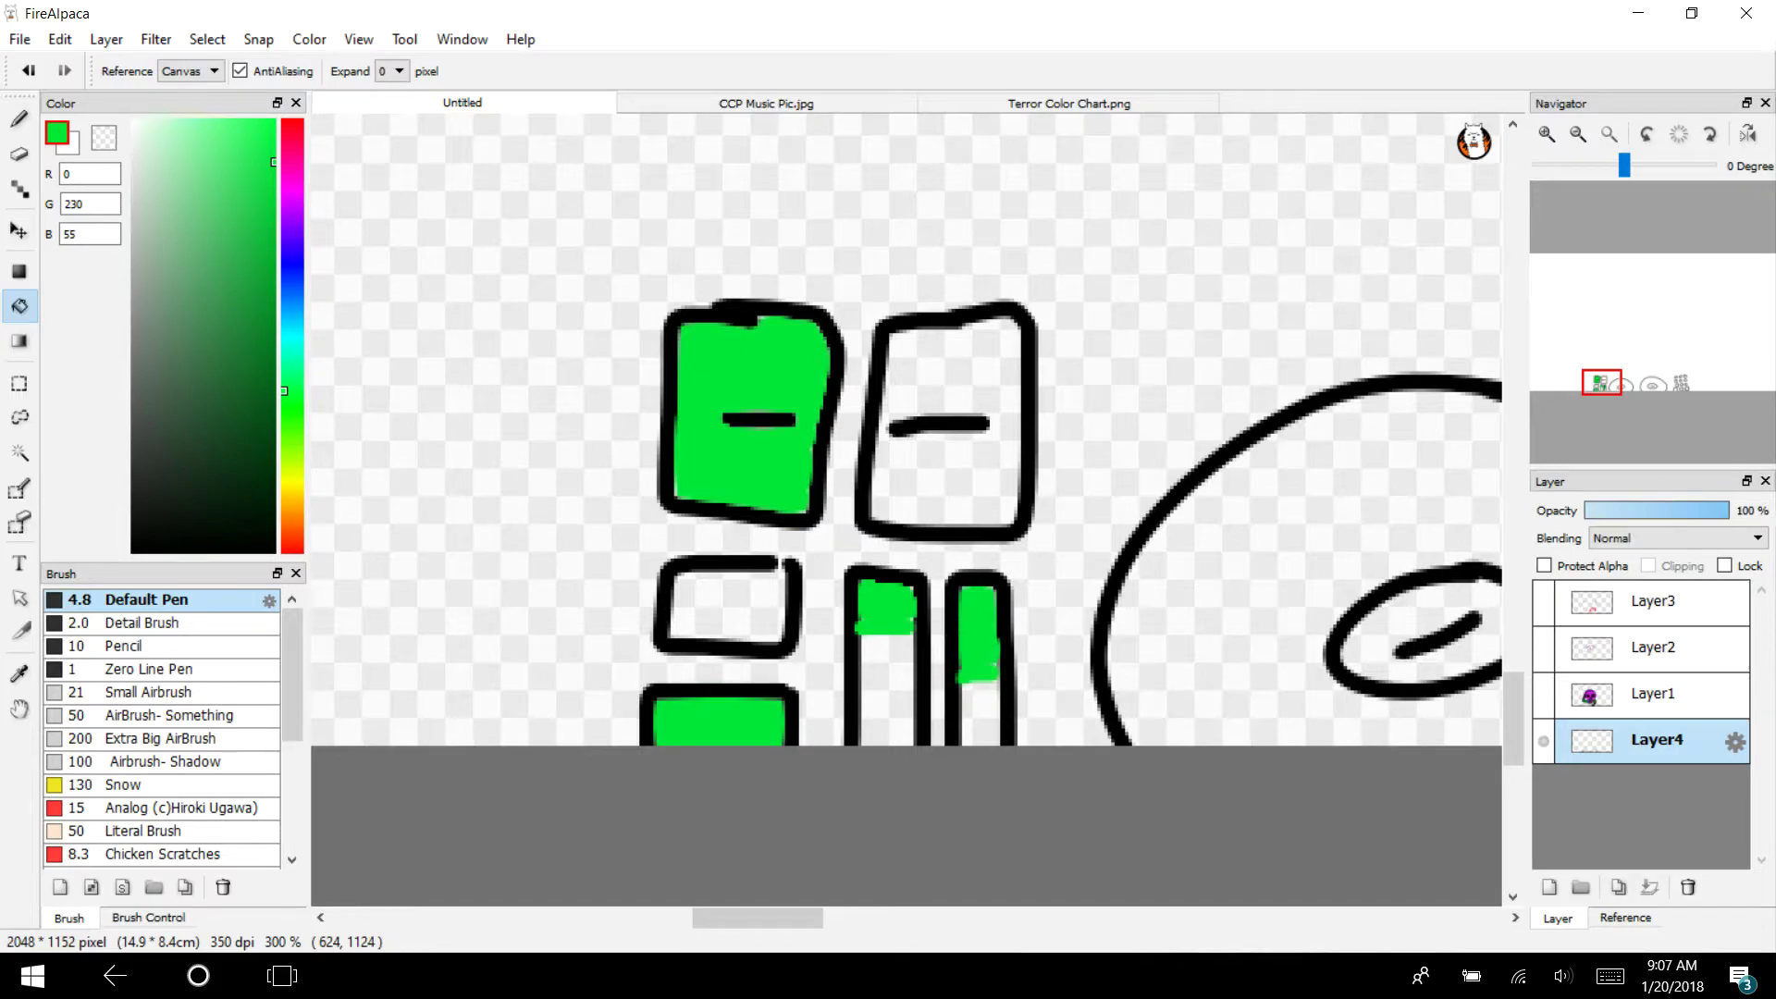
drag(1625, 394, 1677, 381)
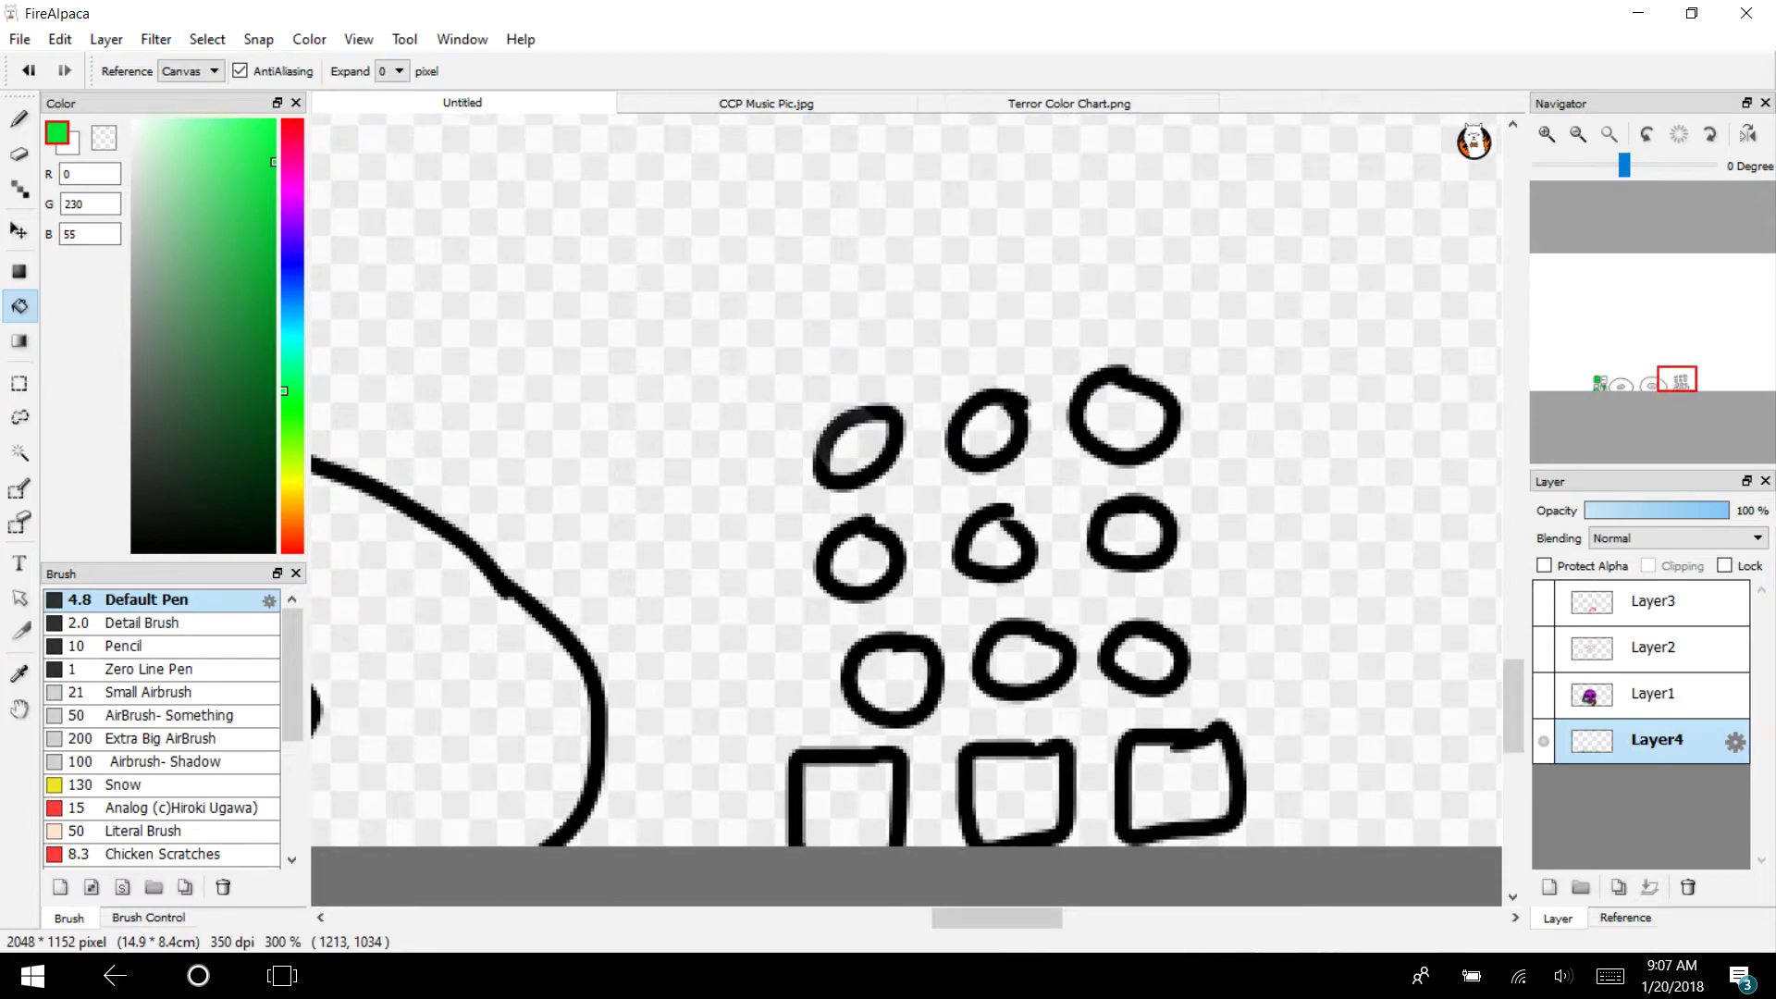
Fill the first circle of the button grid's first row and the middle square below the grid with green (RGB 0, 230, 55)
click(856, 442)
click(1019, 786)
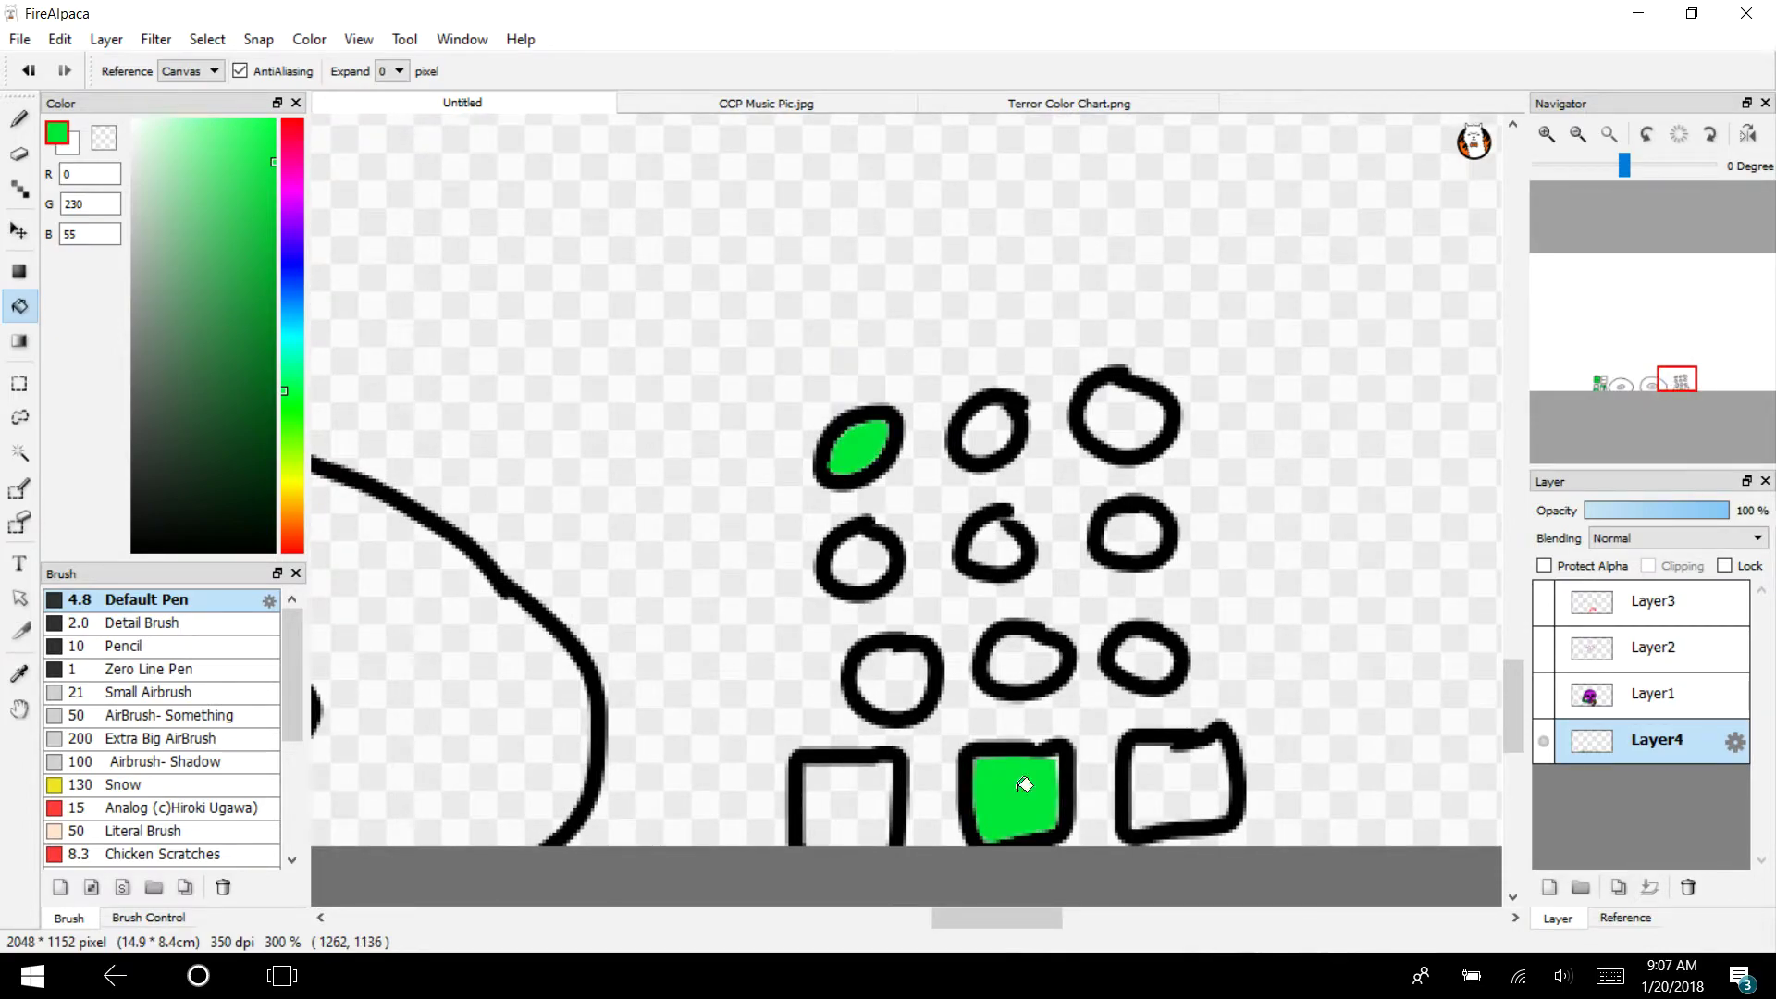
Fill the second large pad and the empty parts of both slider bars beneath it with red (RGB 230, 0, 0)
drag(1675, 383, 1598, 381)
click(292, 120)
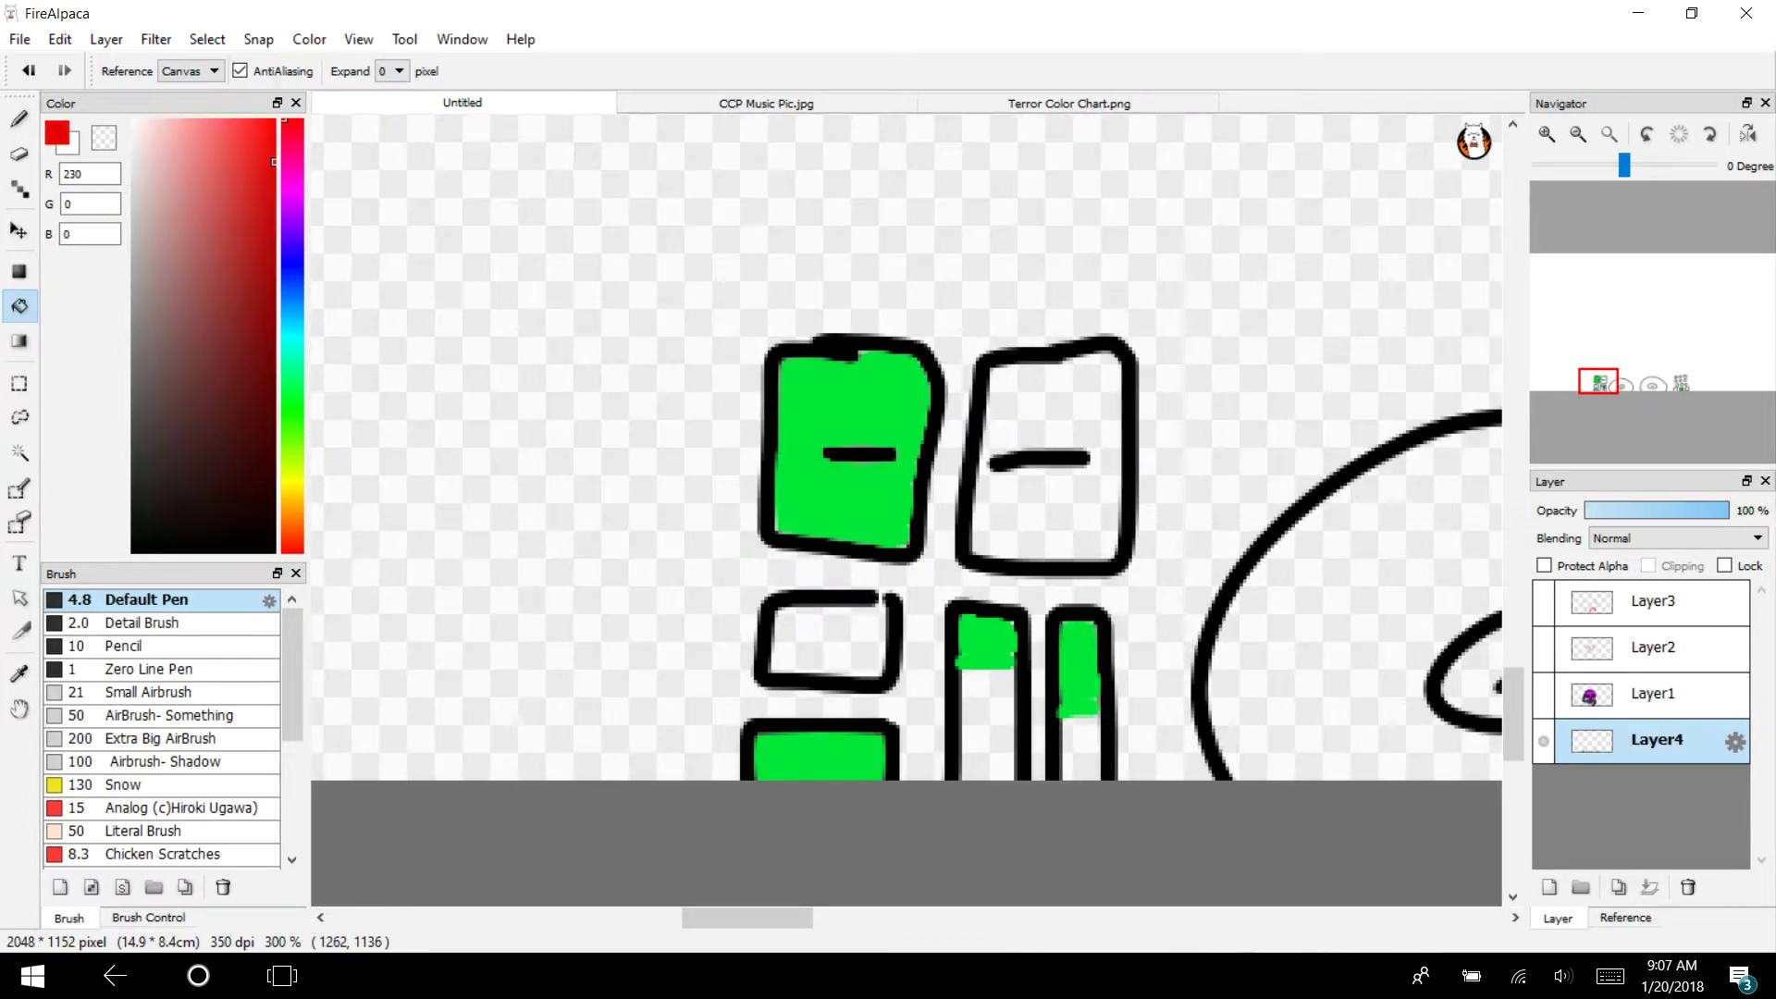
click(1045, 413)
click(986, 724)
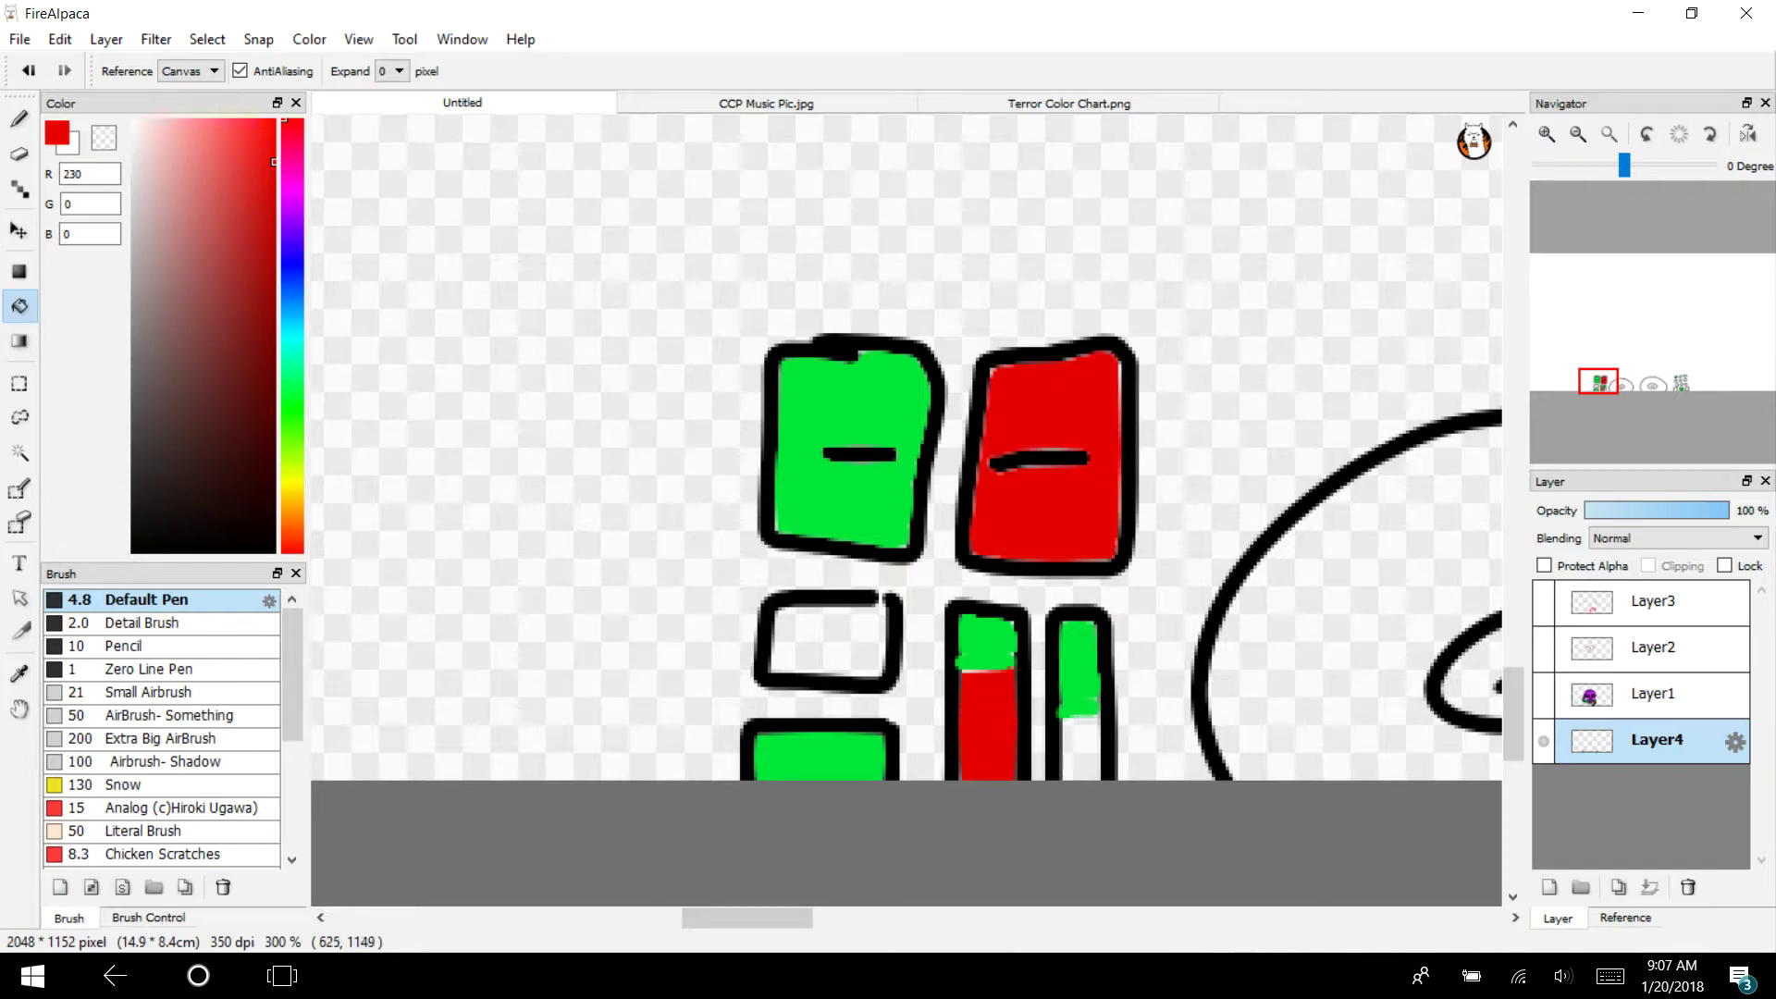
click(1077, 764)
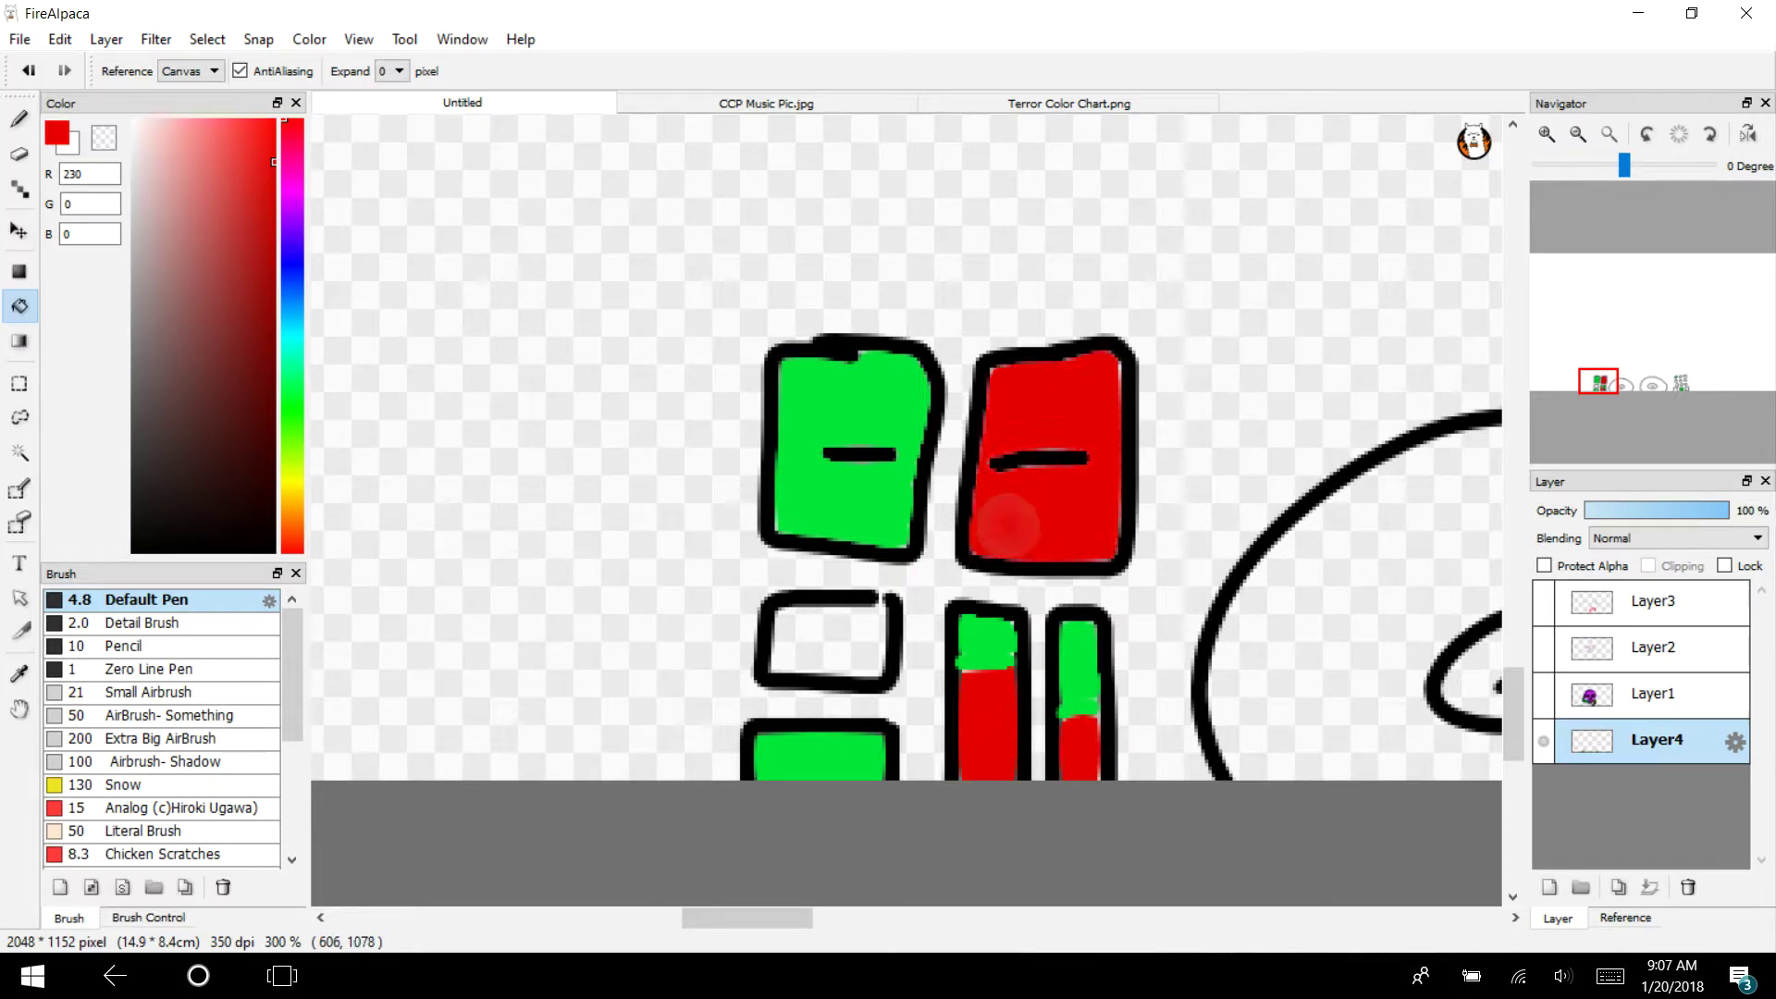
Close the gap in the small rectangle's outline below the green pad with the brush and fill the rectangle with the same red
click(652, 723)
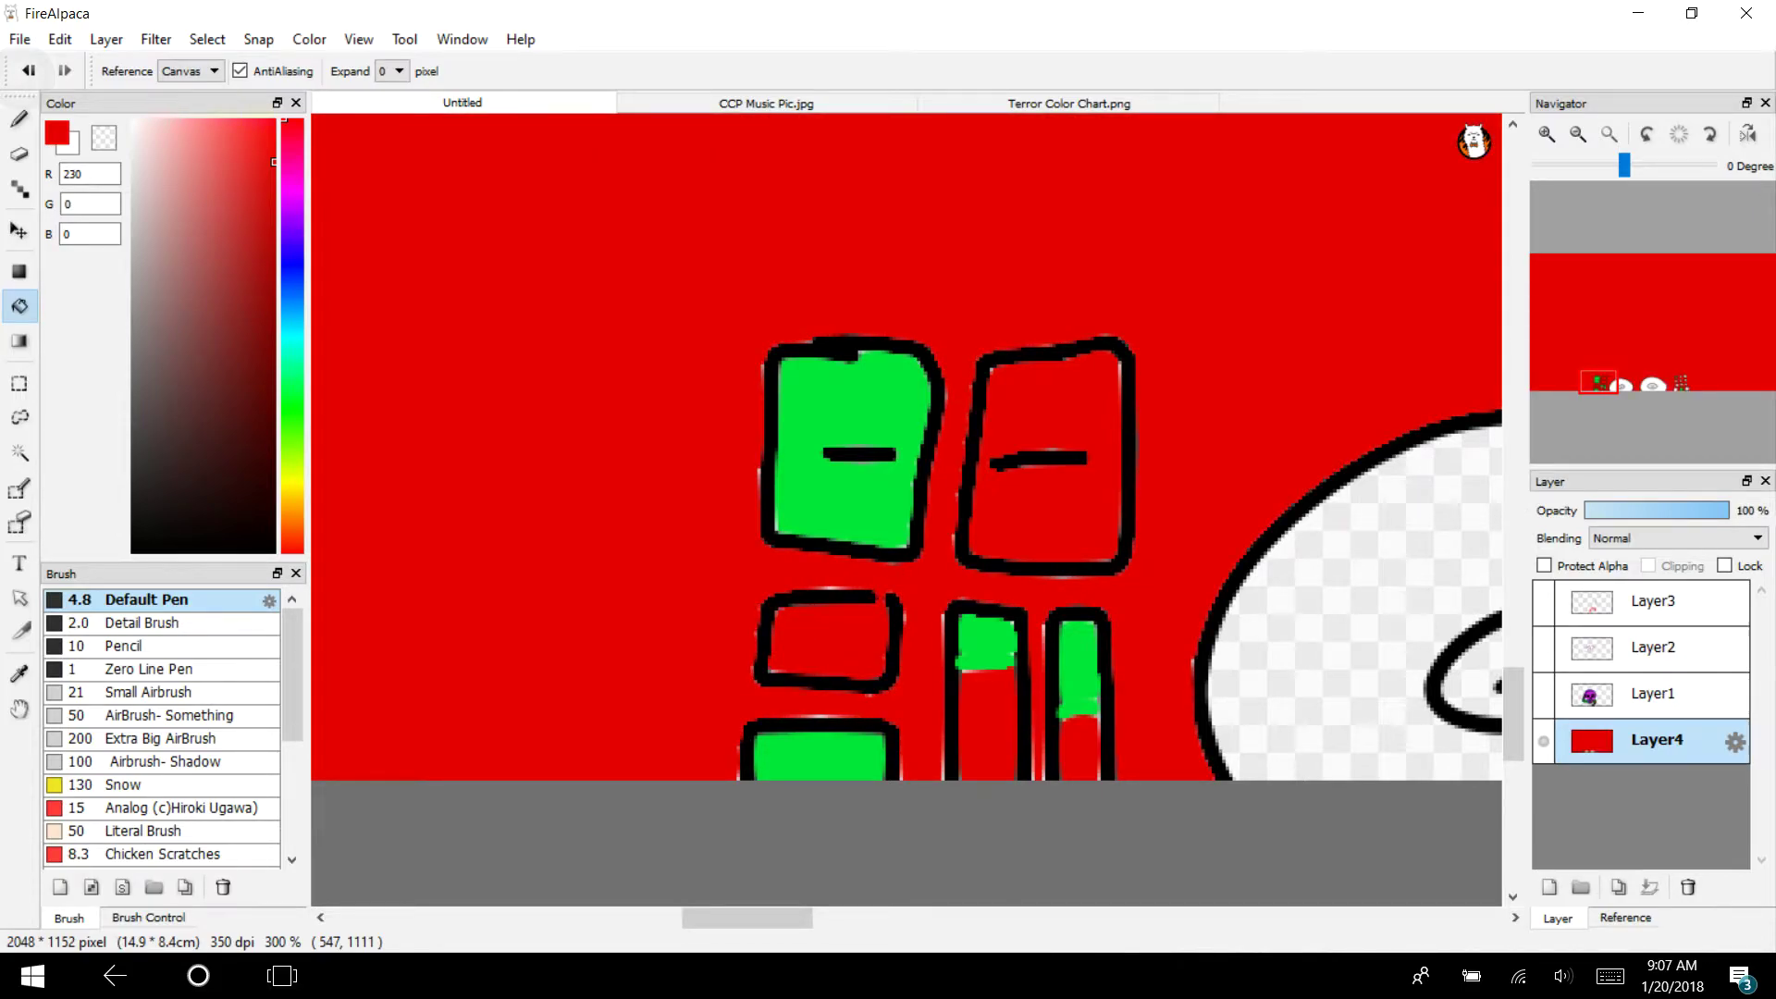
key(ctrl+z)
key(b)
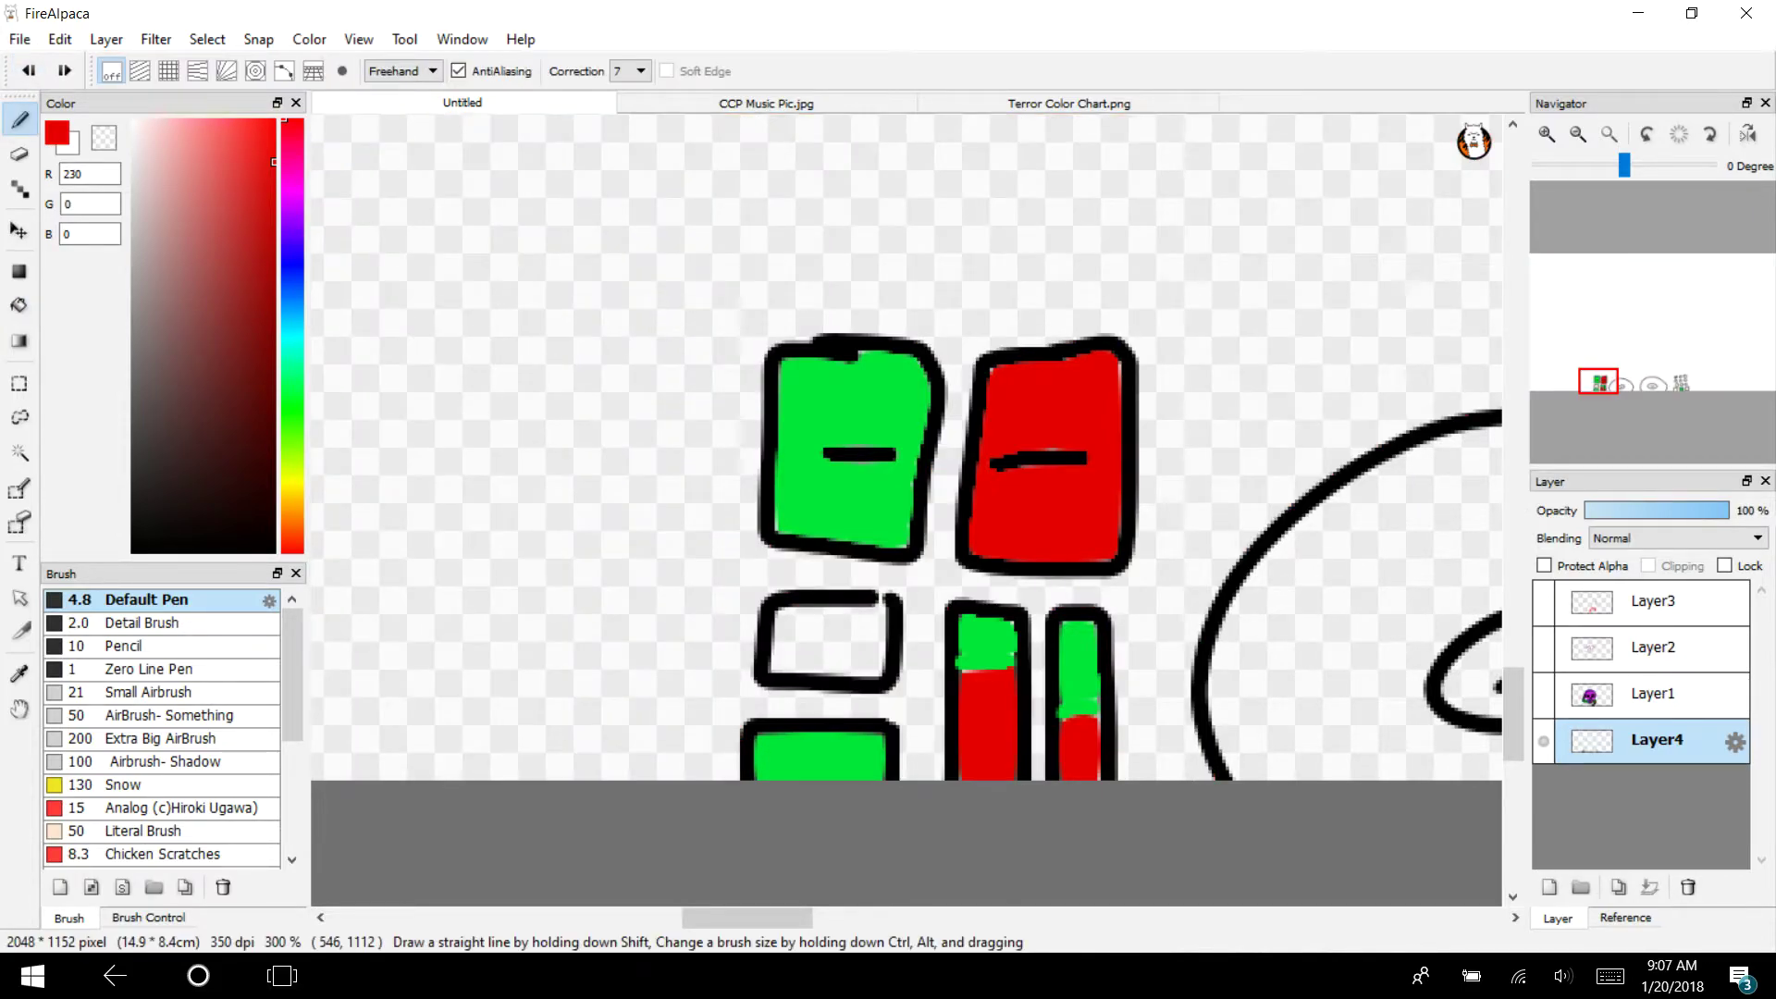
click(883, 603)
key(g)
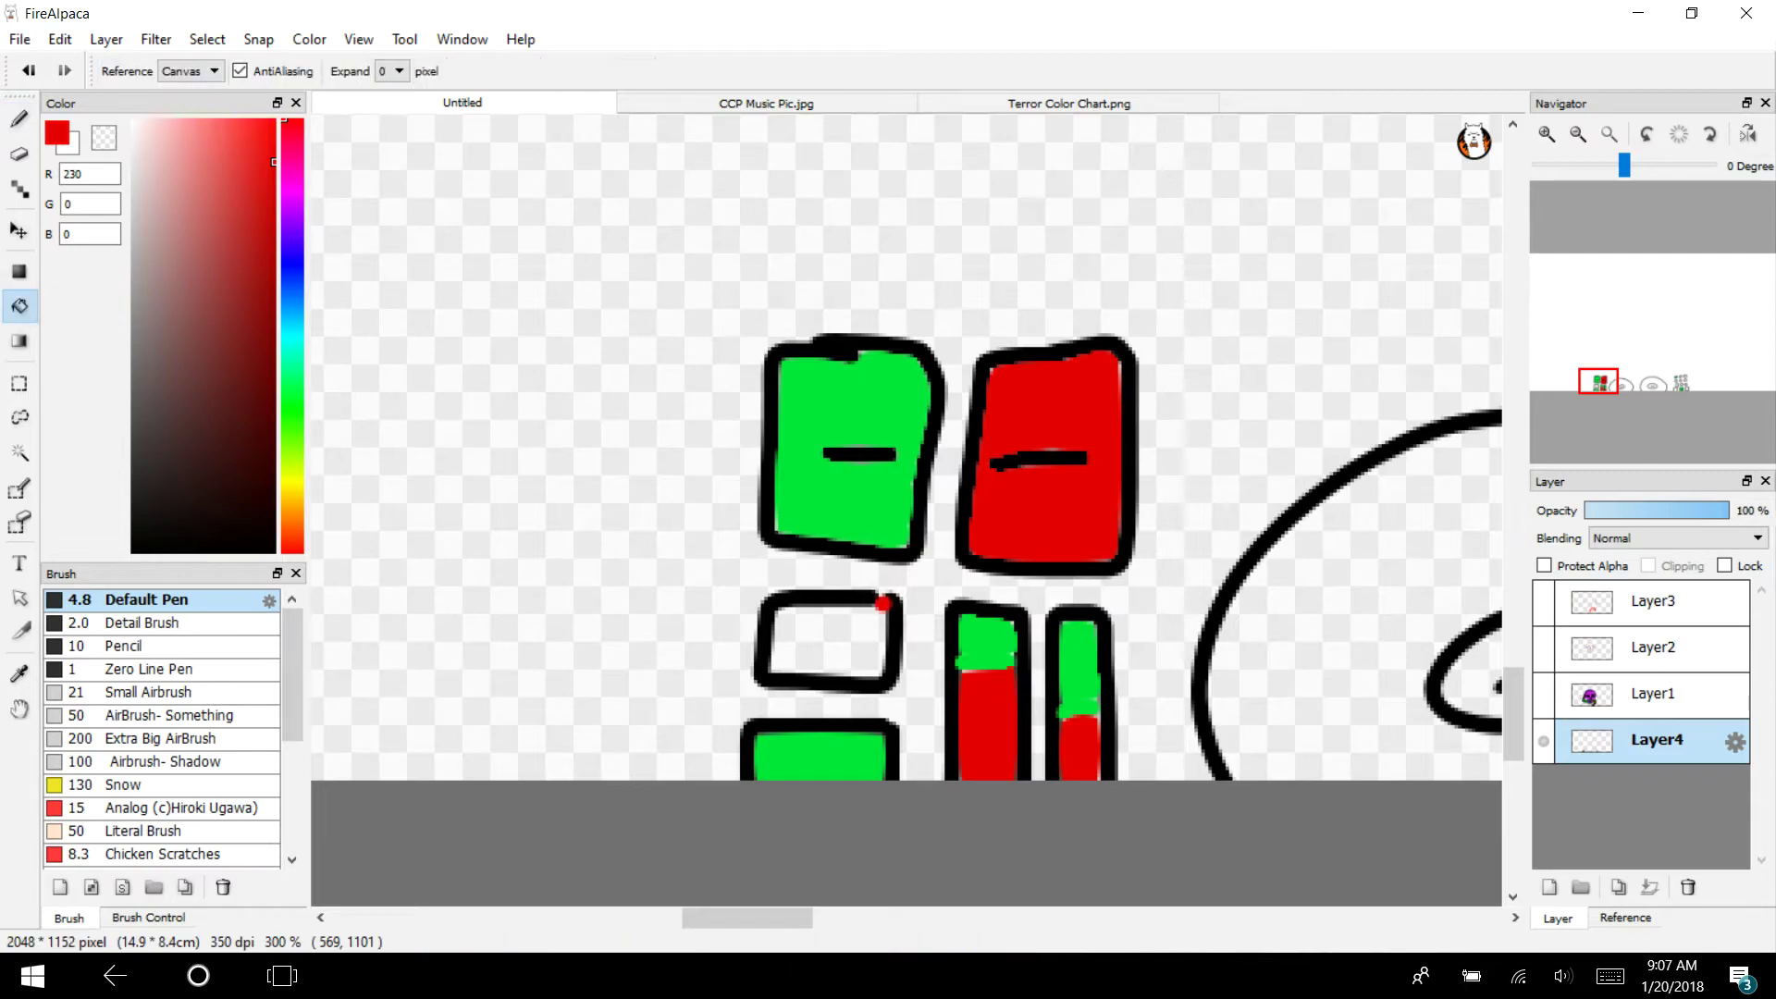
click(830, 628)
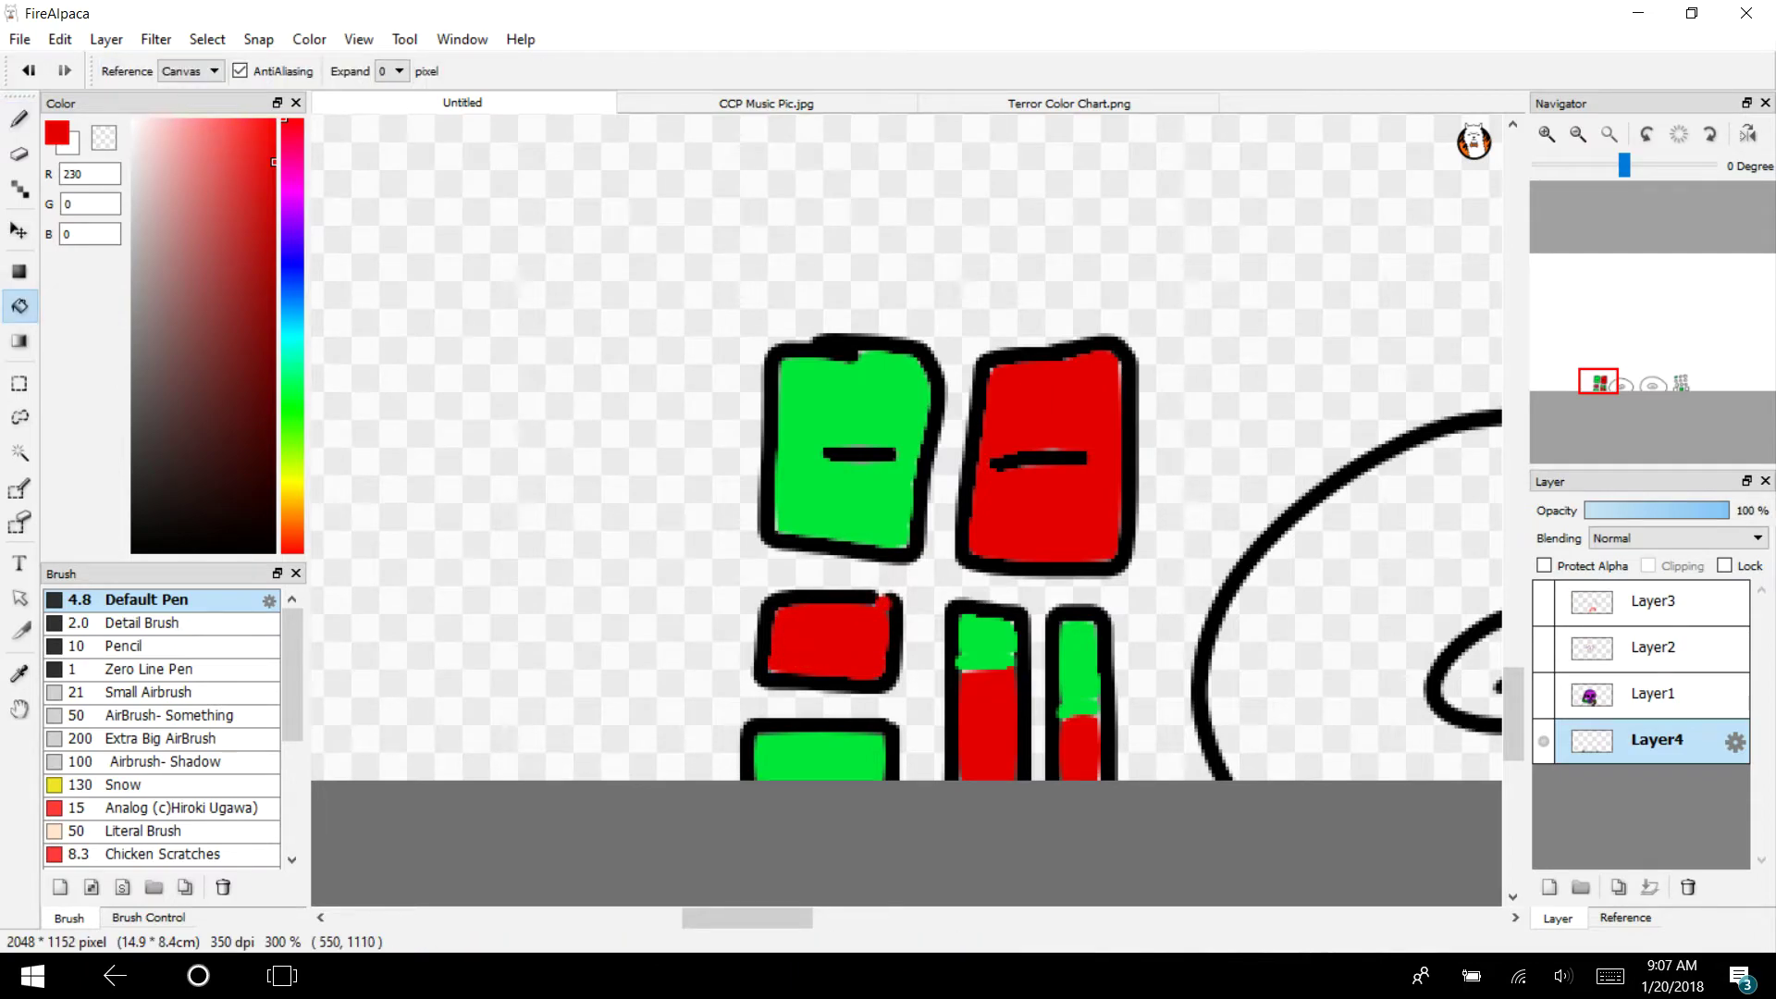
Fill the third row's last circle and the first square of the button grid with red (RGB 230, 0, 0)
drag(1619, 381, 1685, 391)
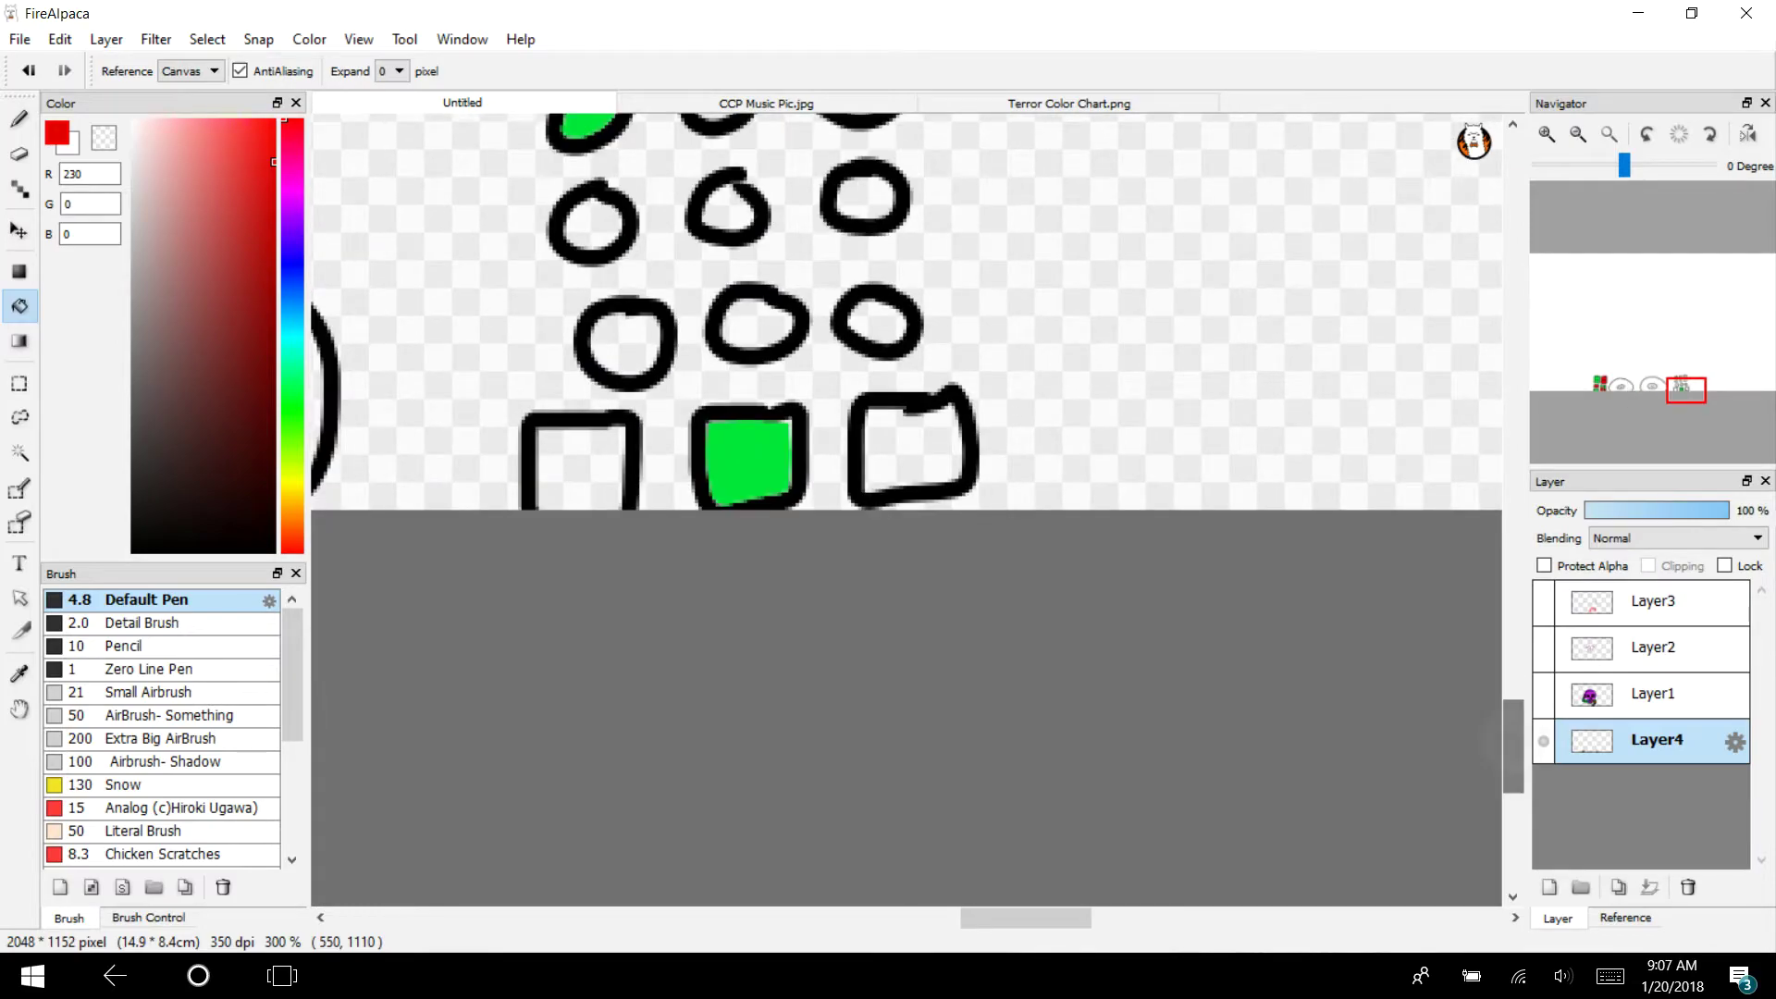
scroll(876, 751, up, 5)
click(877, 751)
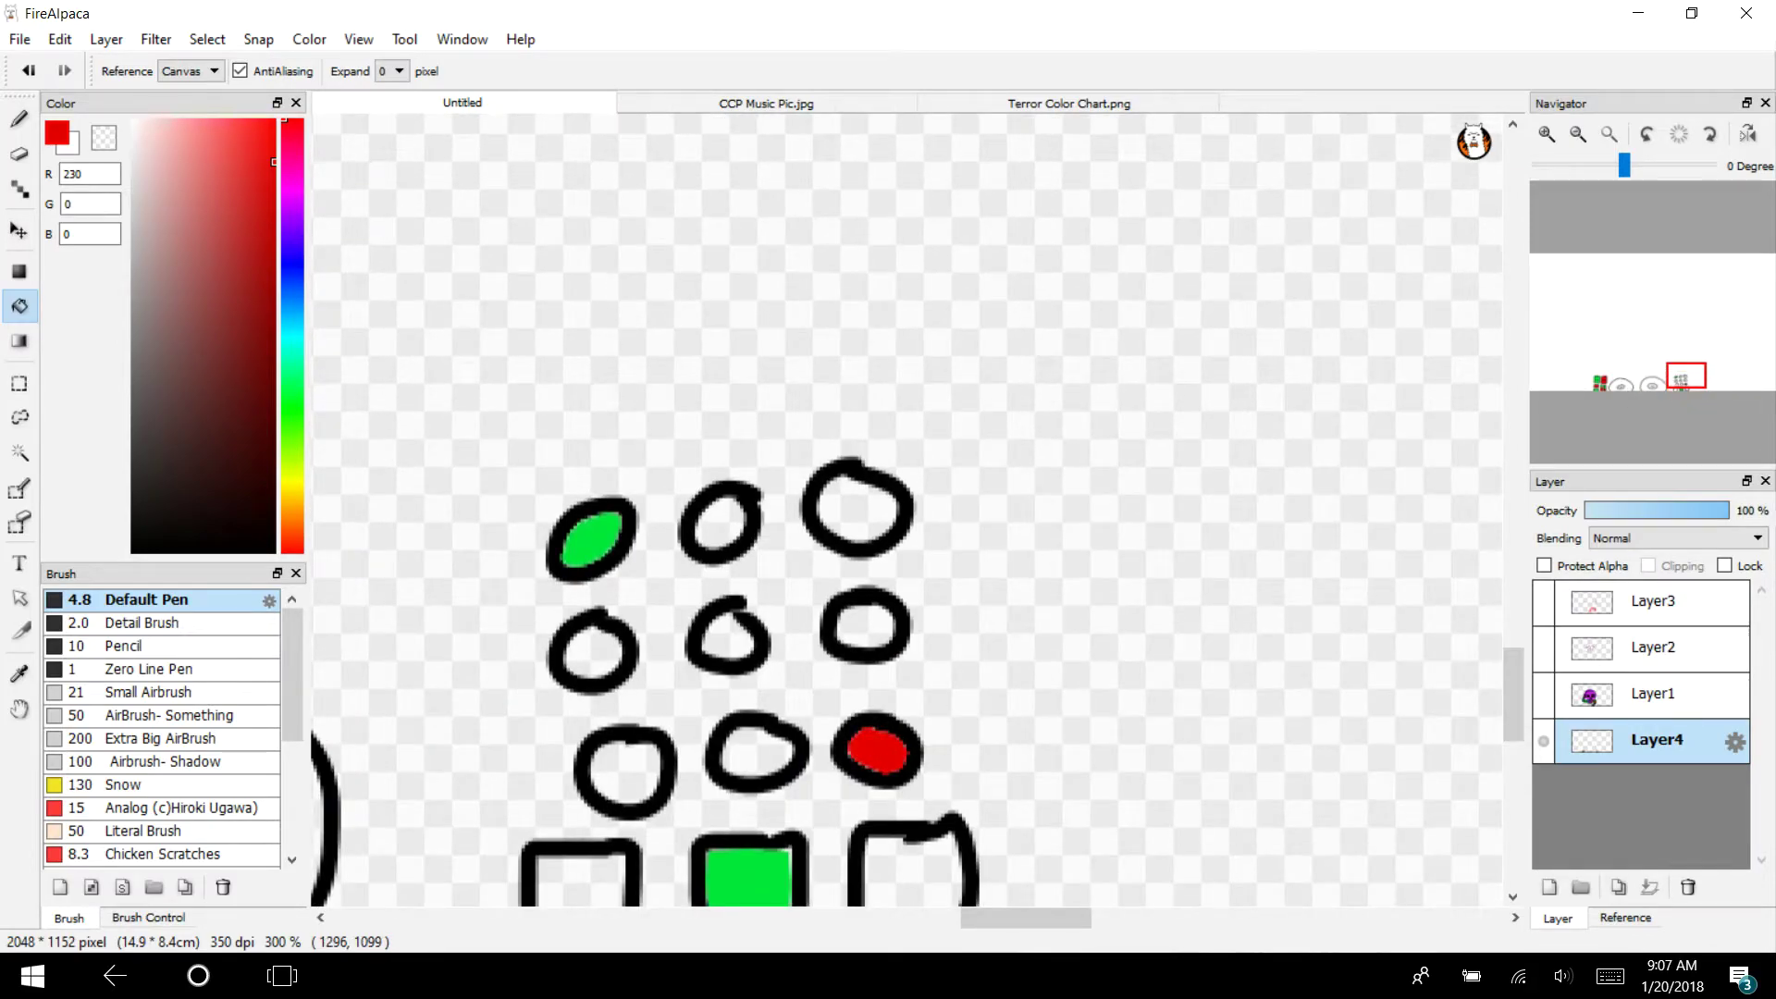
scroll(906, 509, down, 3)
click(578, 629)
click(561, 633)
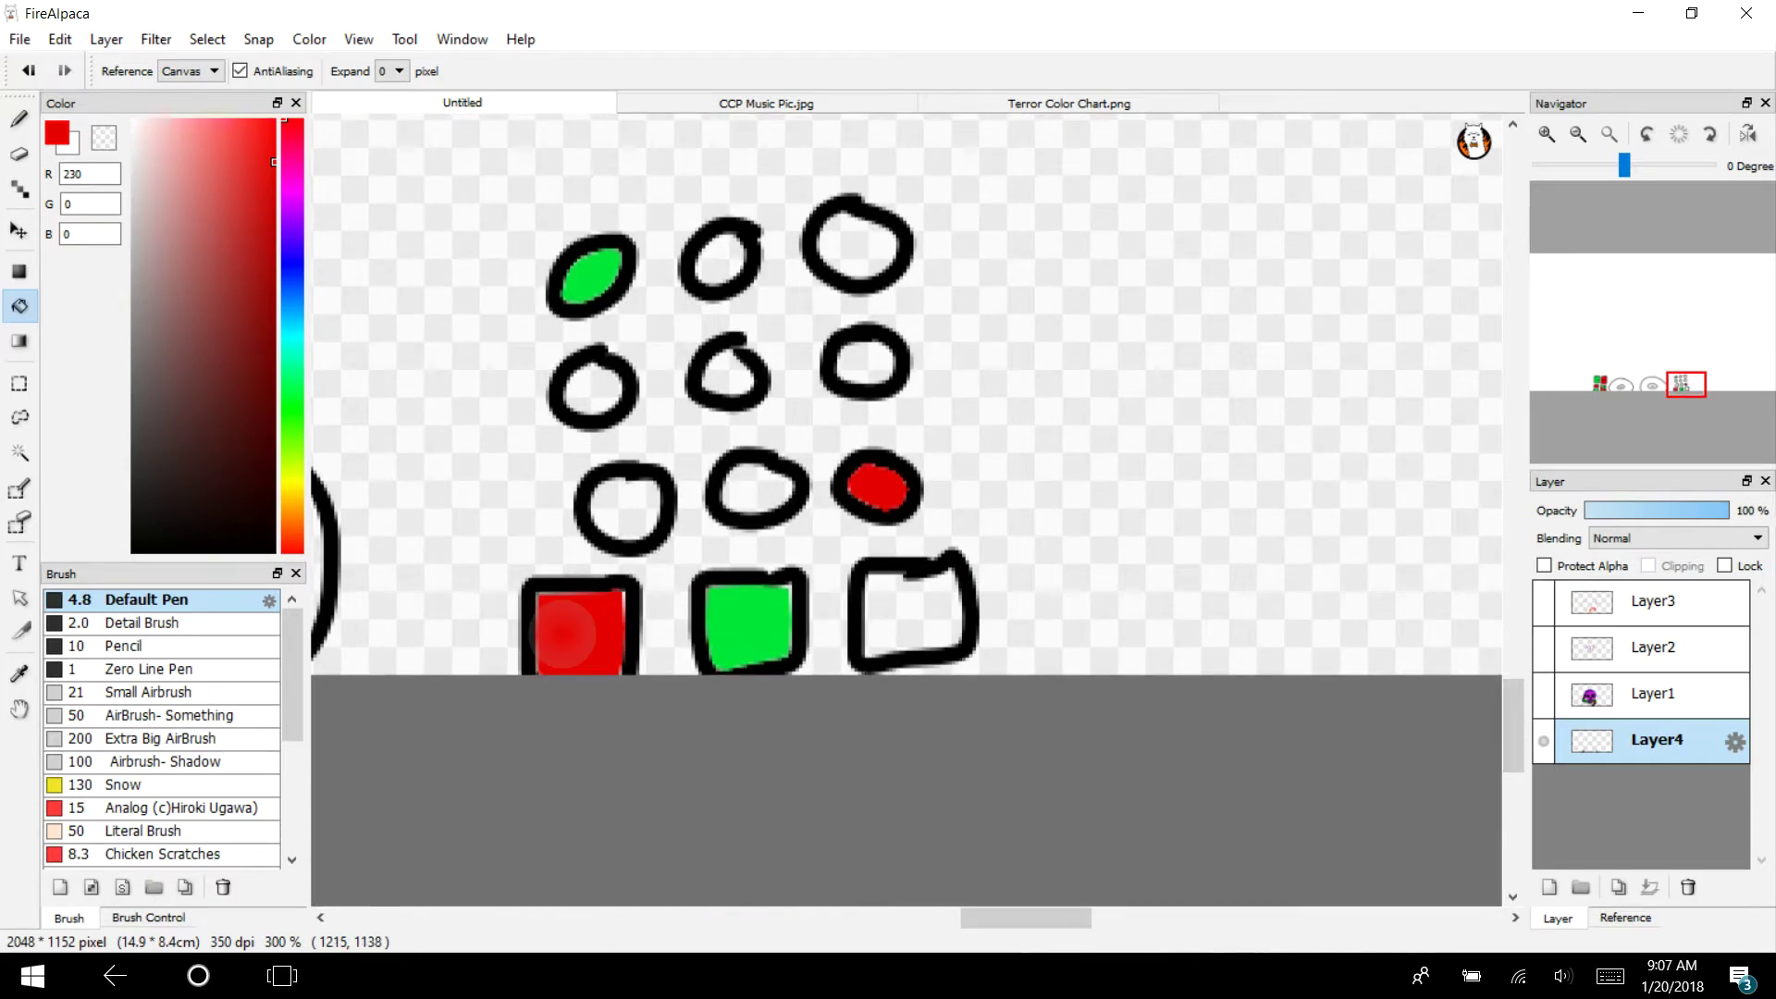
Fill the last square and the second row's middle circle with blue (RGB 56, 0, 230)
click(284, 245)
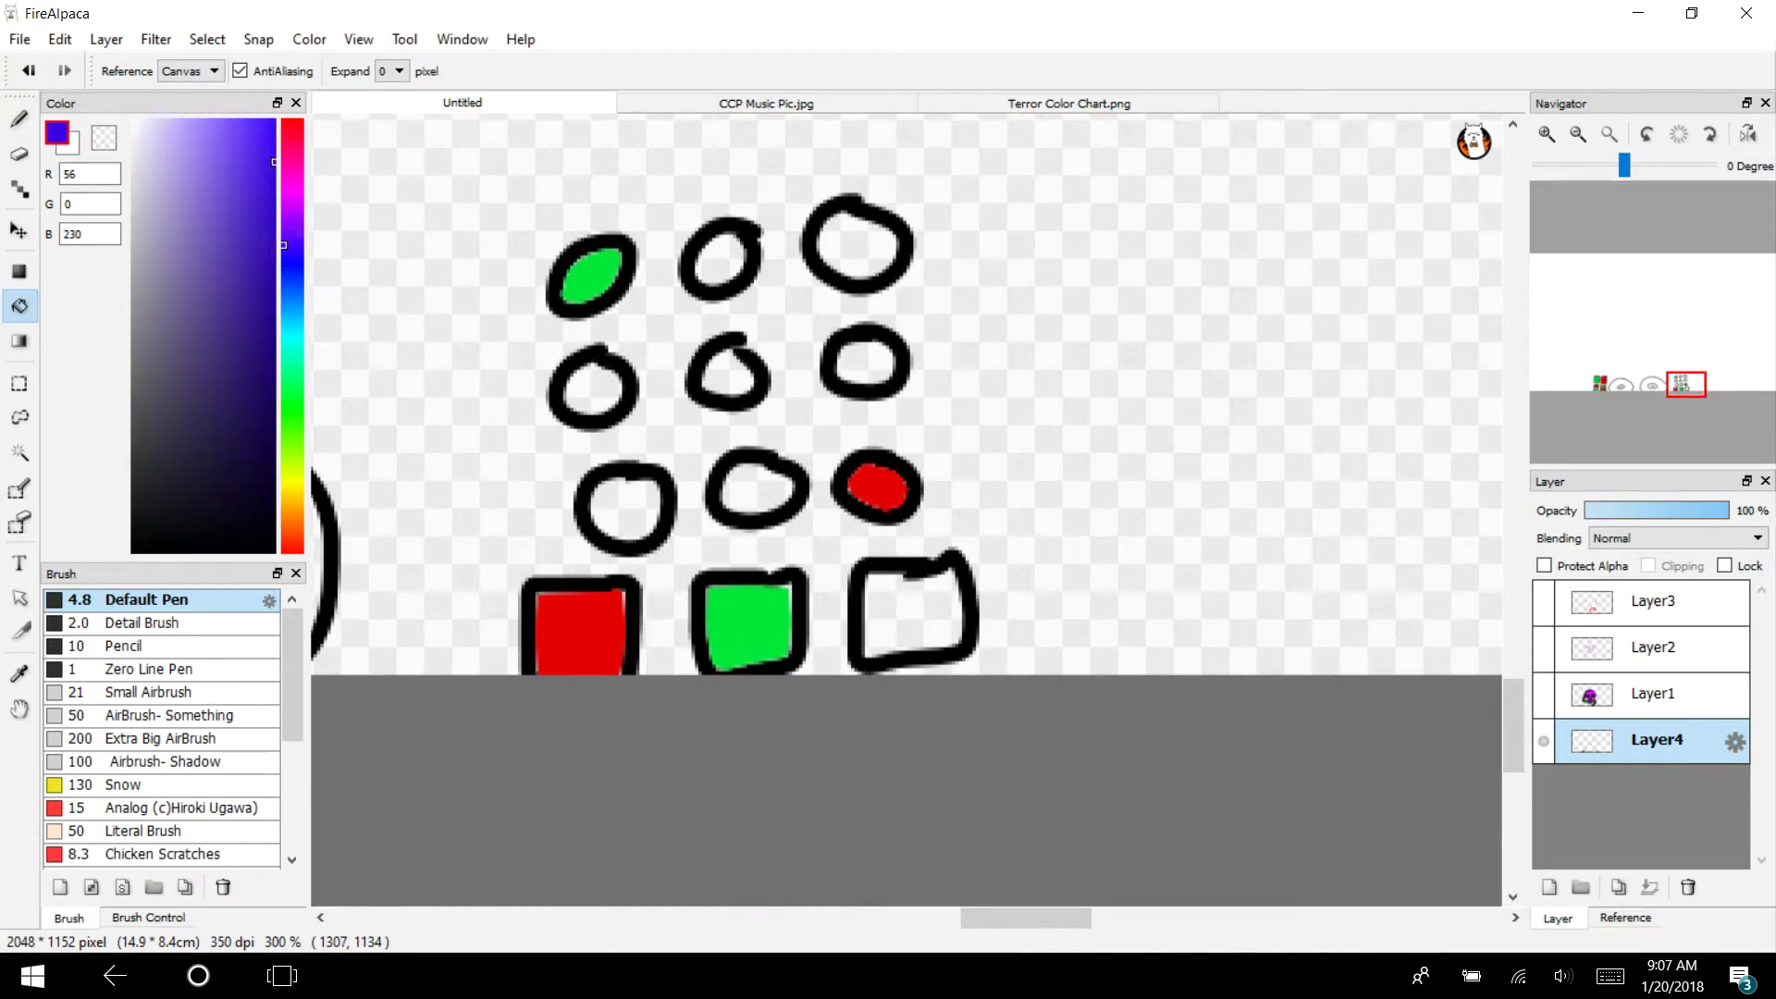
click(911, 610)
click(730, 372)
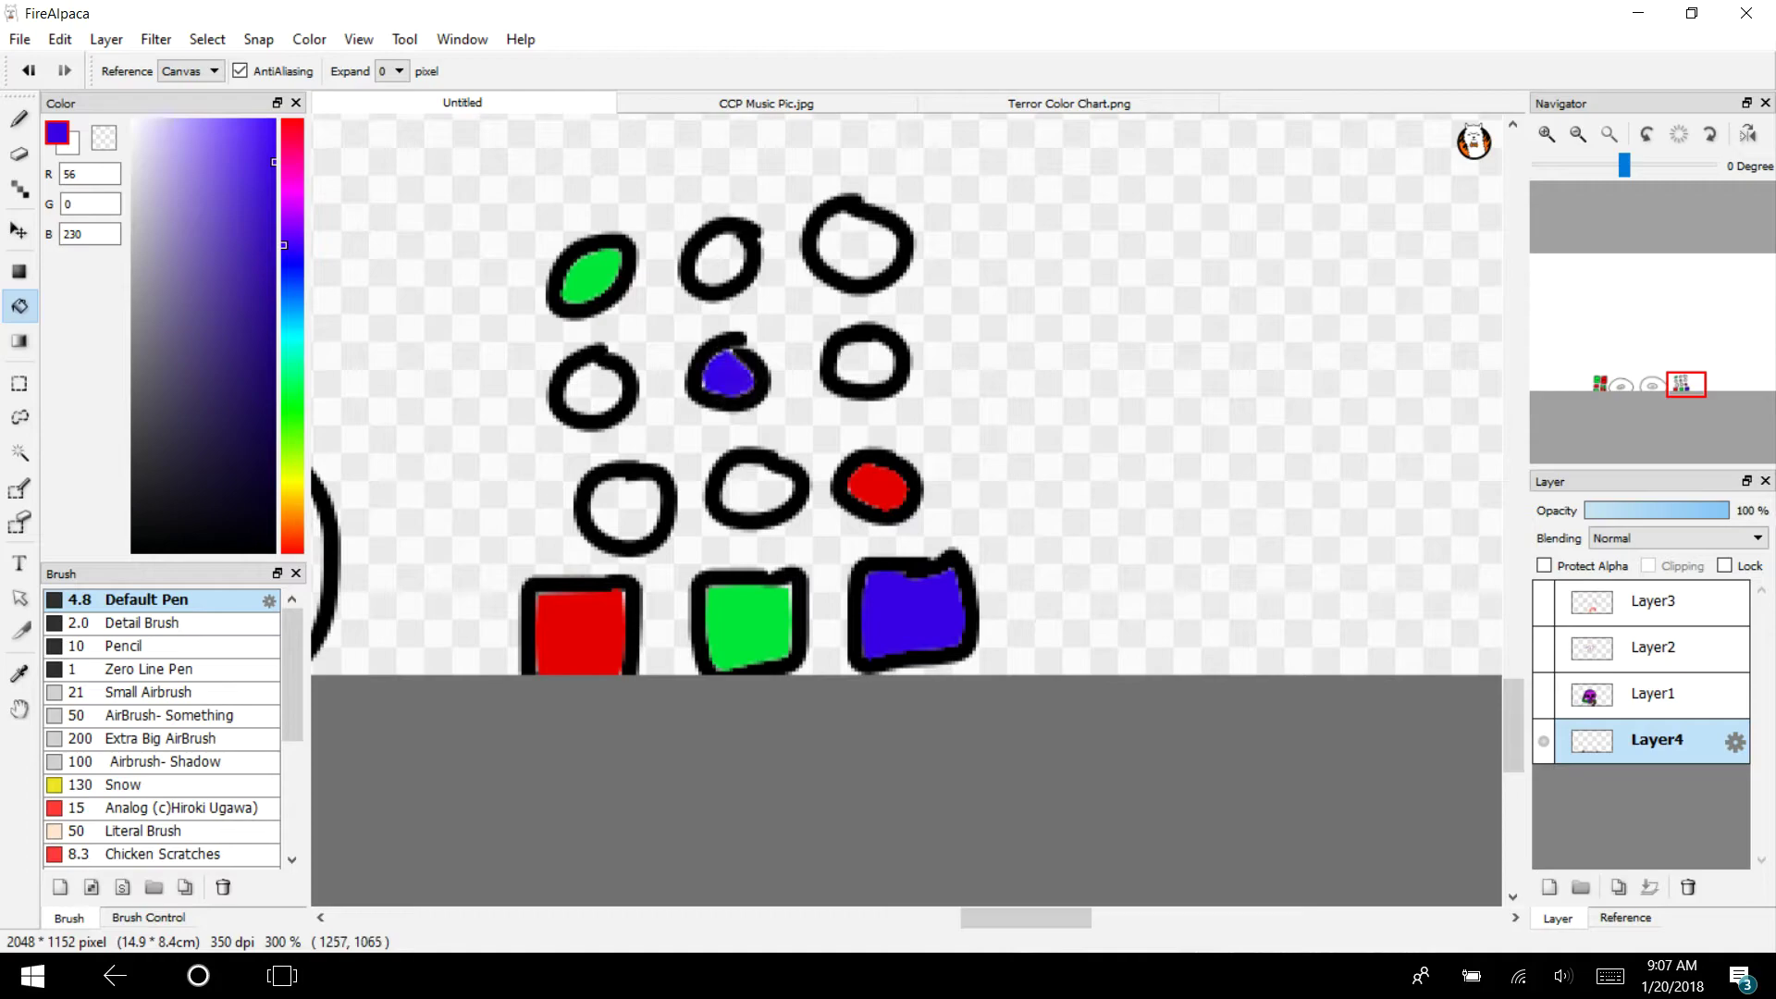
Fill the first row's last circle yellow (RGB 230, 204, 0), its middle circle cyan, and the second row's first circle orange (RGB 230, 160, 0)
click(283, 488)
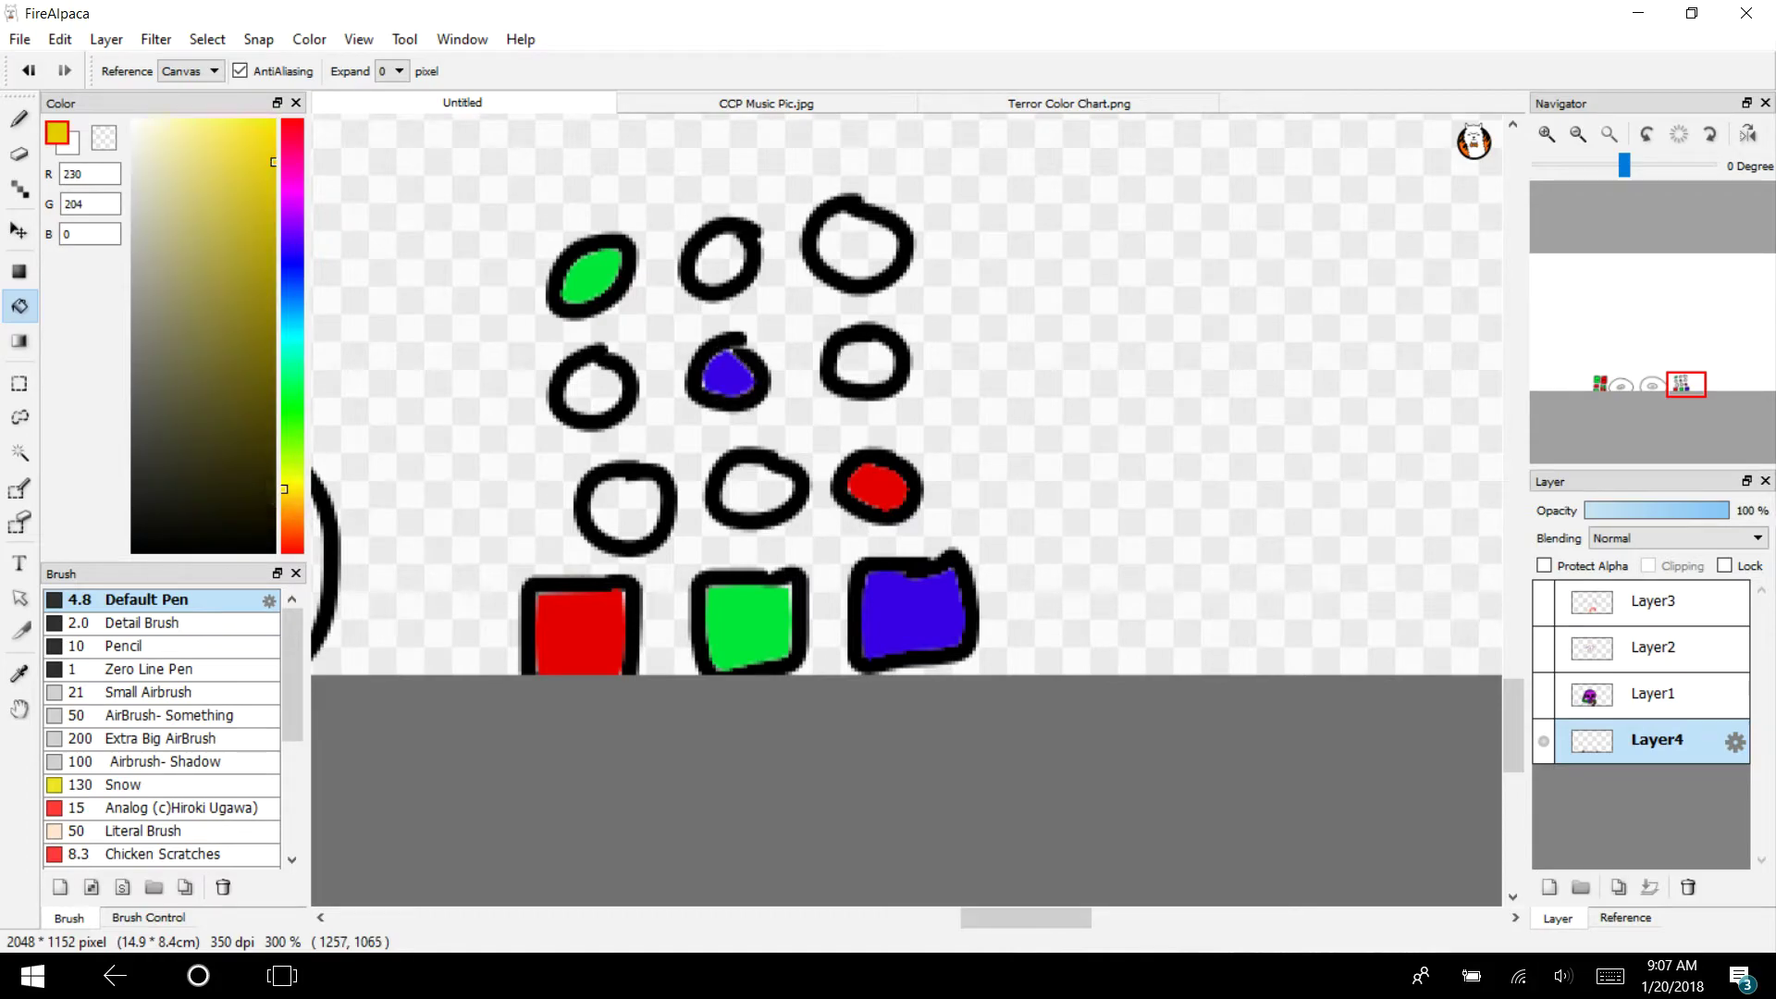
click(846, 242)
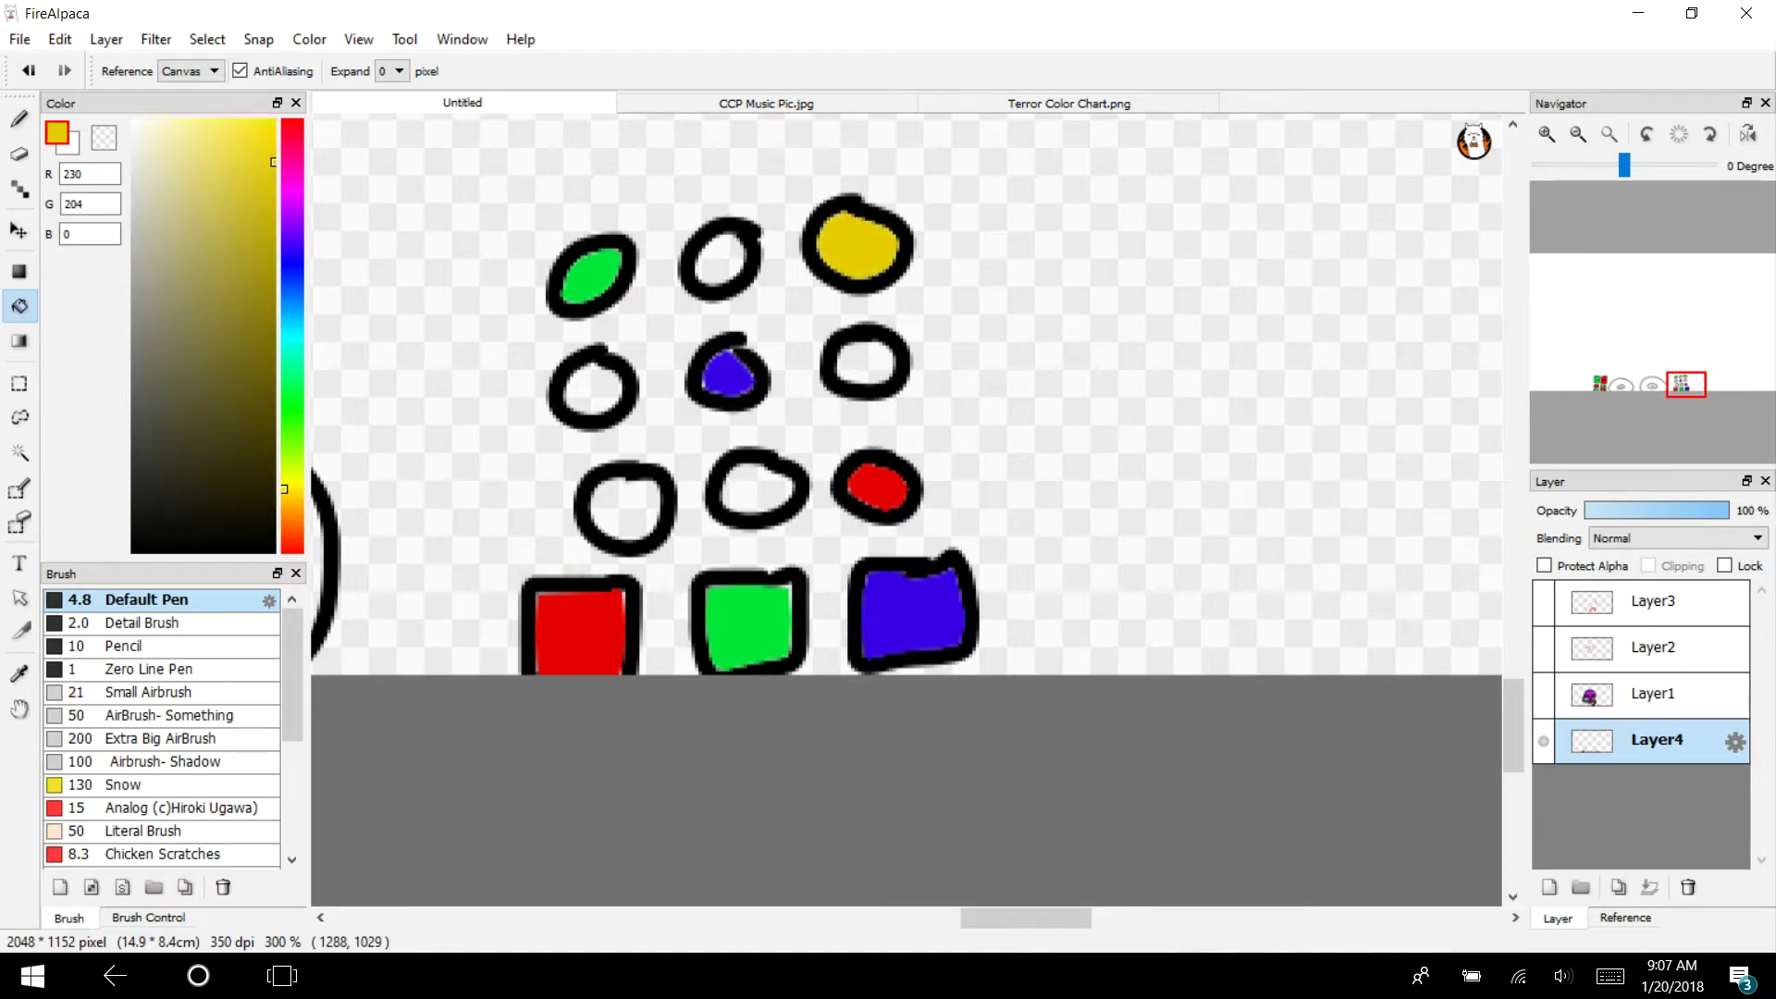
click(284, 335)
click(726, 254)
click(284, 503)
click(596, 386)
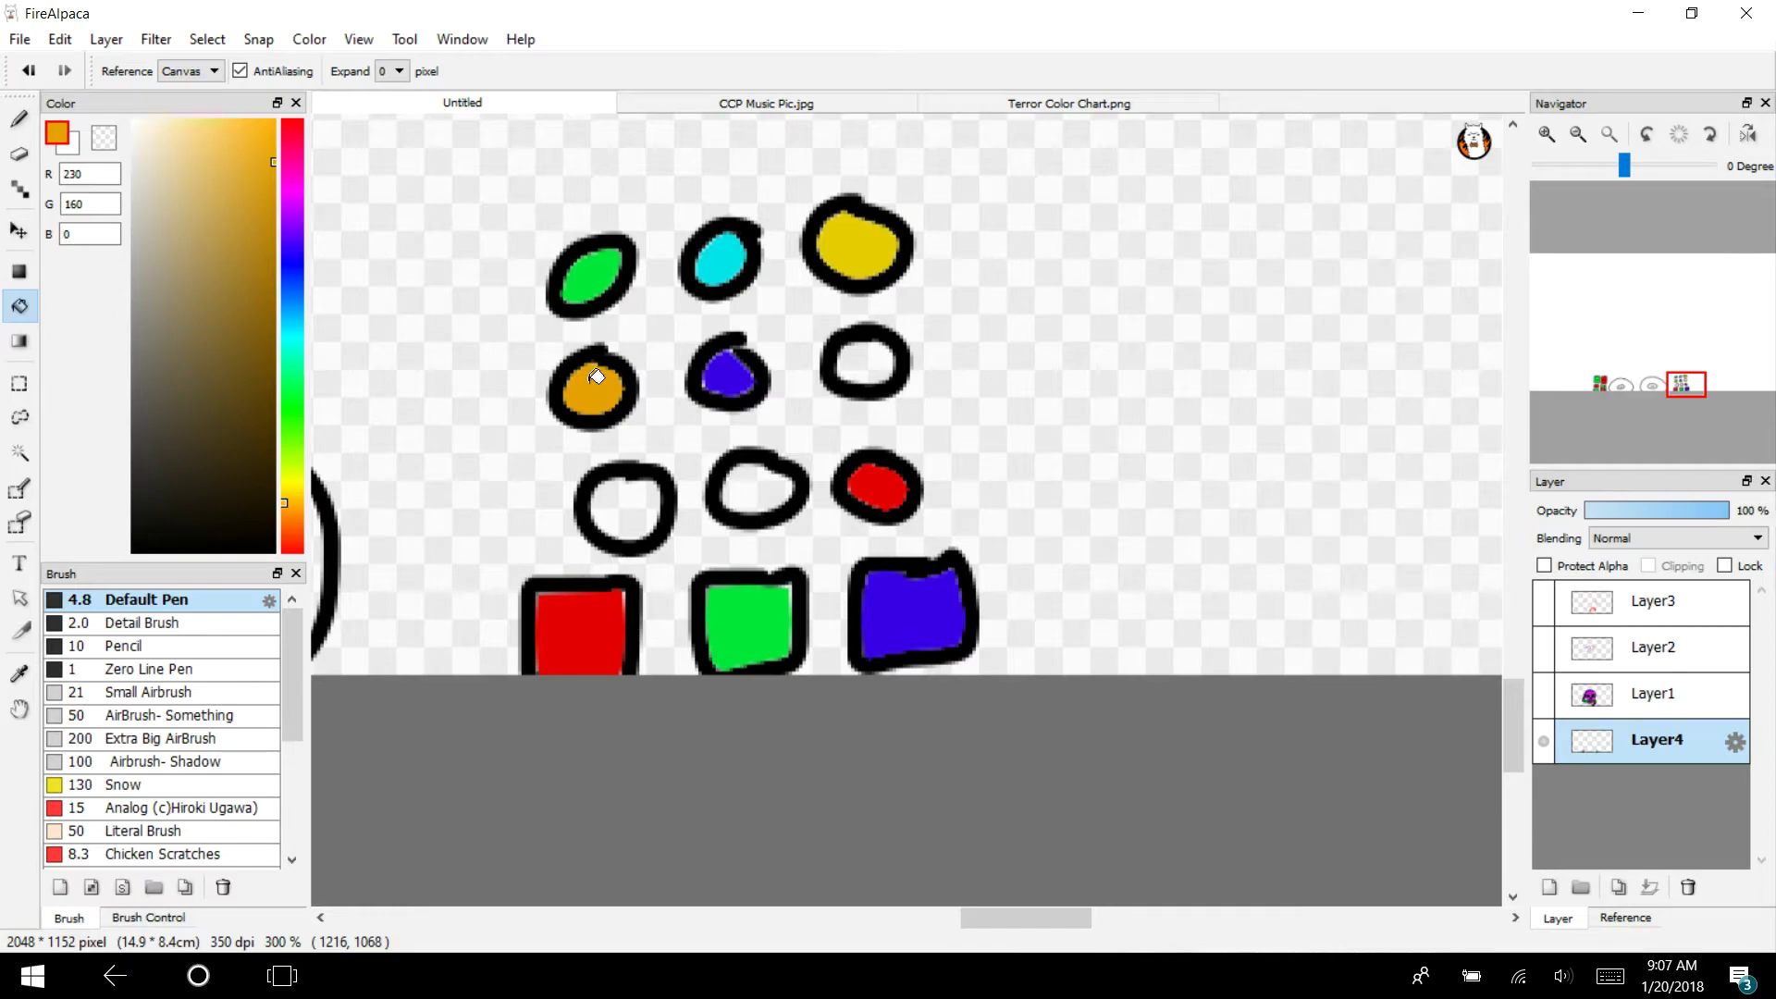
Fill the third row's first circle with magenta (RGB 221, 0, 230) and its middle circle with pink (RGB 230, 0, 131)
click(284, 192)
click(616, 489)
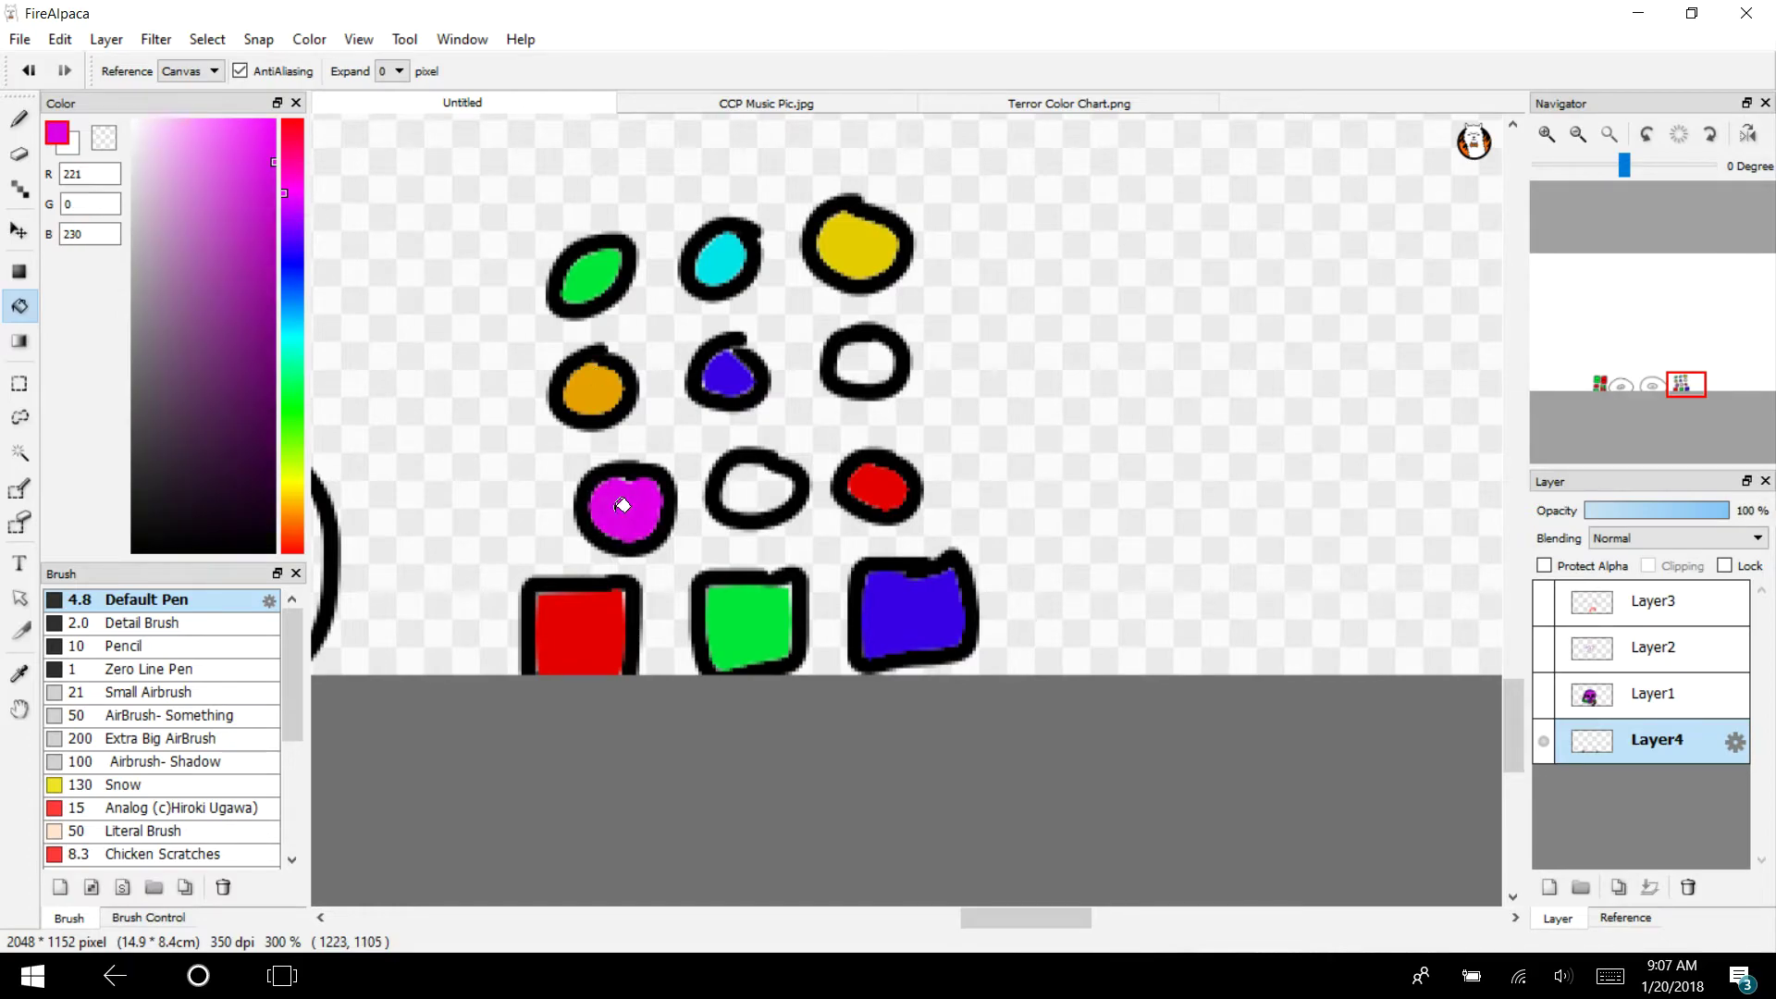
click(284, 159)
click(755, 486)
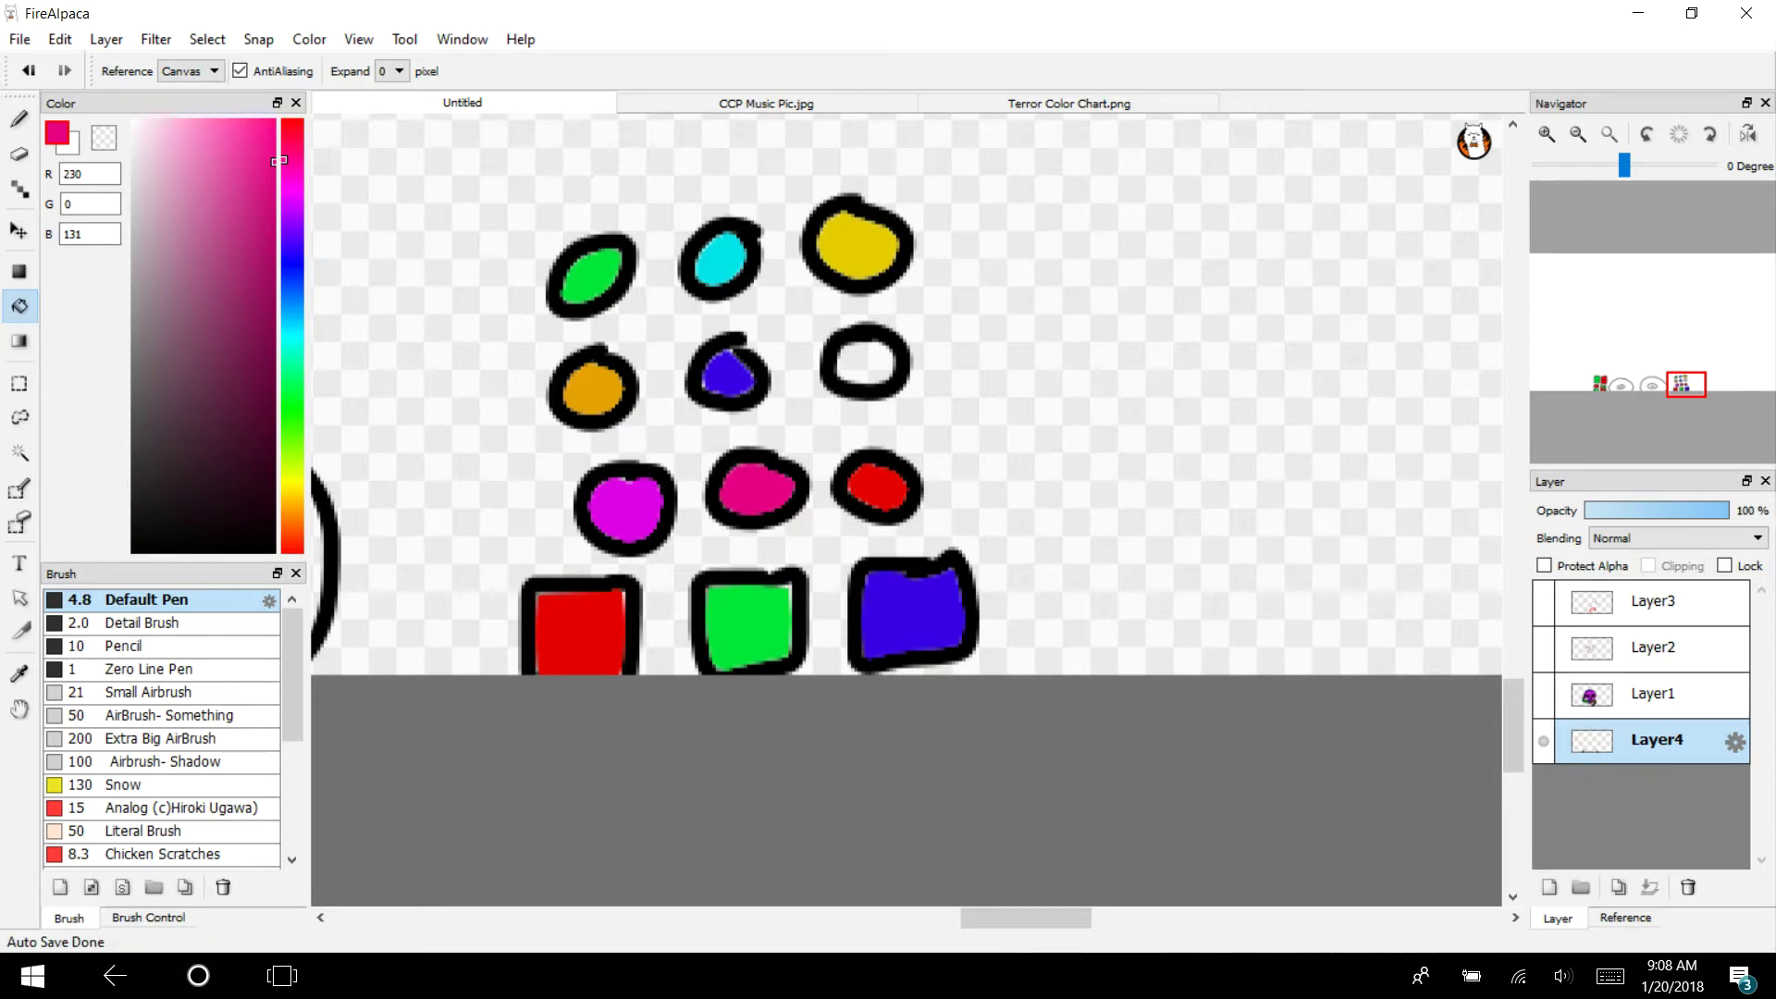
Fill the second row's last circle with lime green (RGB 166, 230, 0)
click(284, 441)
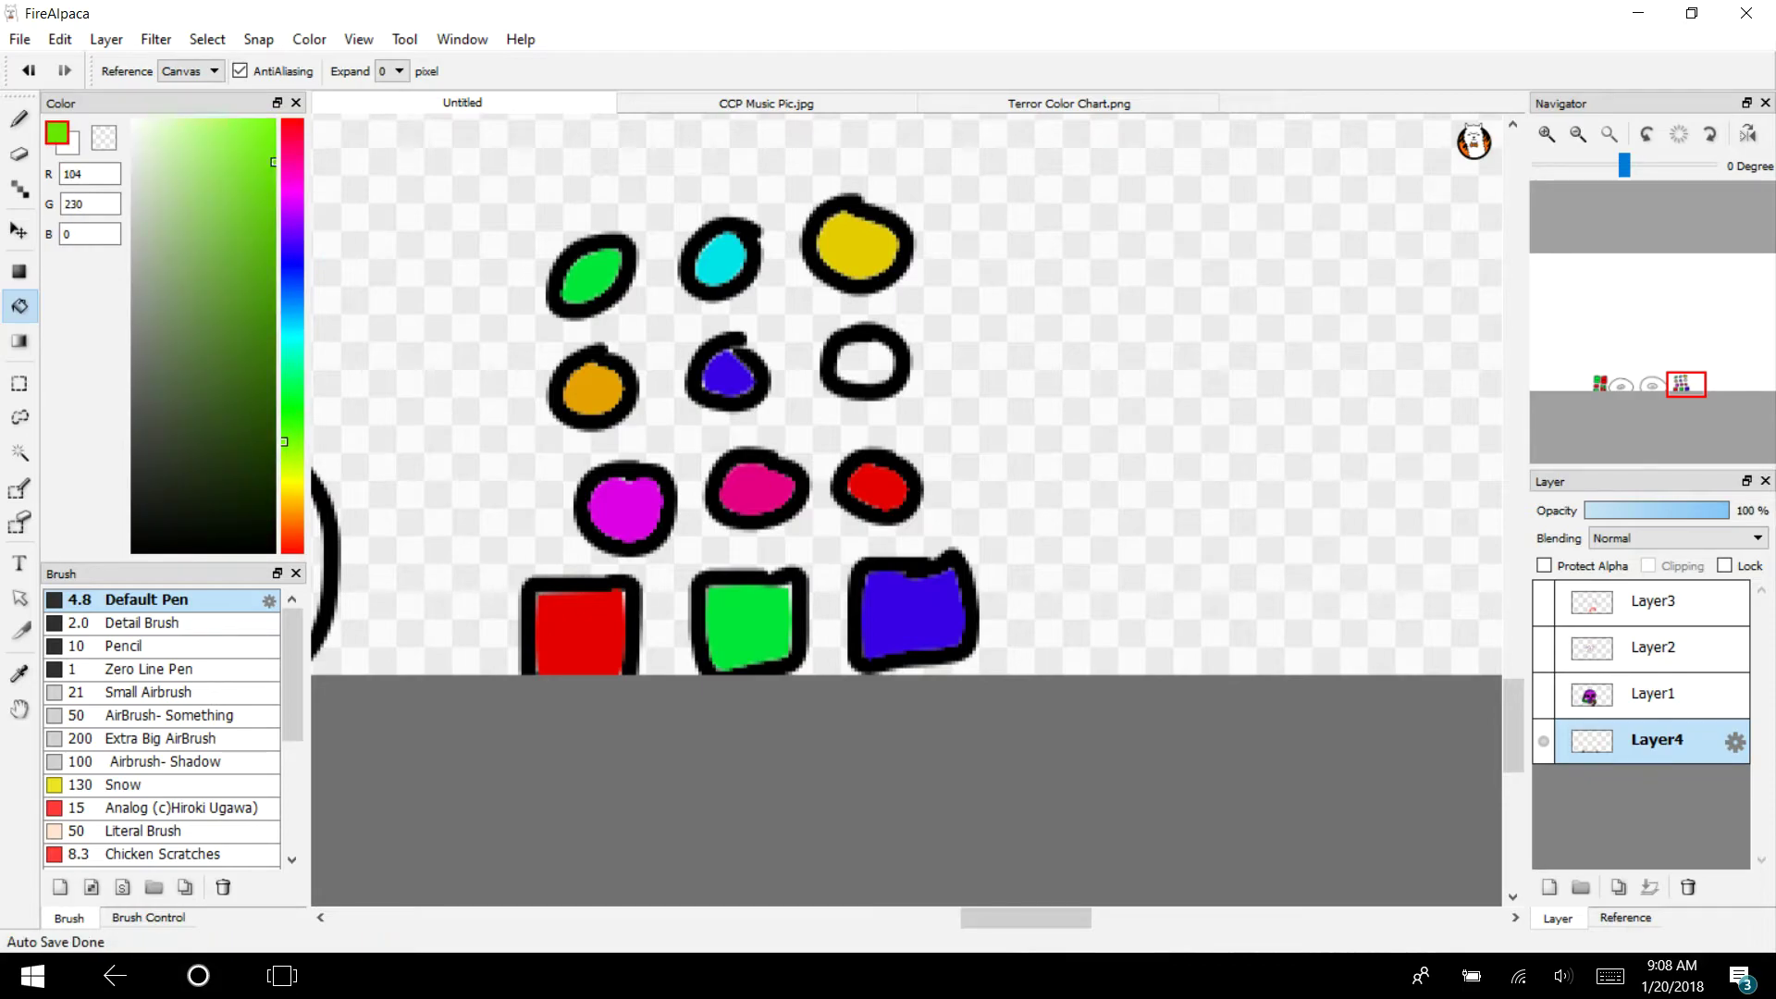
click(284, 461)
click(869, 360)
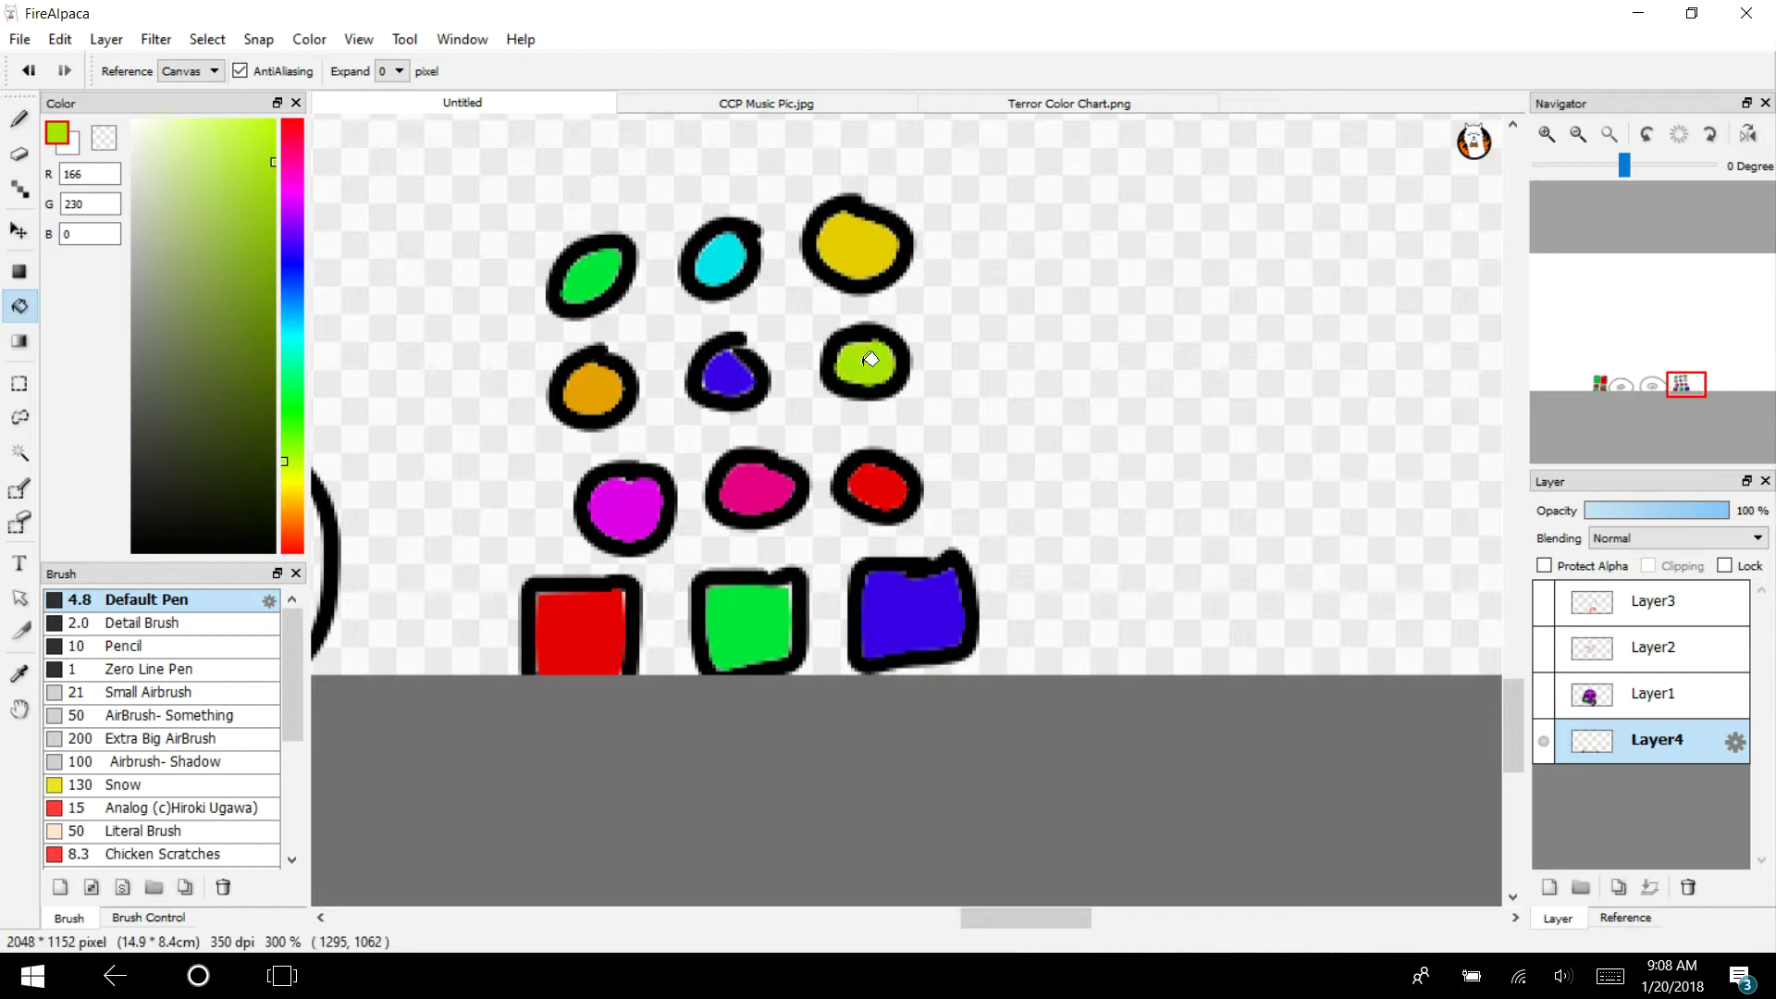
Fill the first turntable's center oval with red (RGB 230, 0, 0) and the second turntable's center oval with purple (RGB 192, 0, 230)
click(1609, 134)
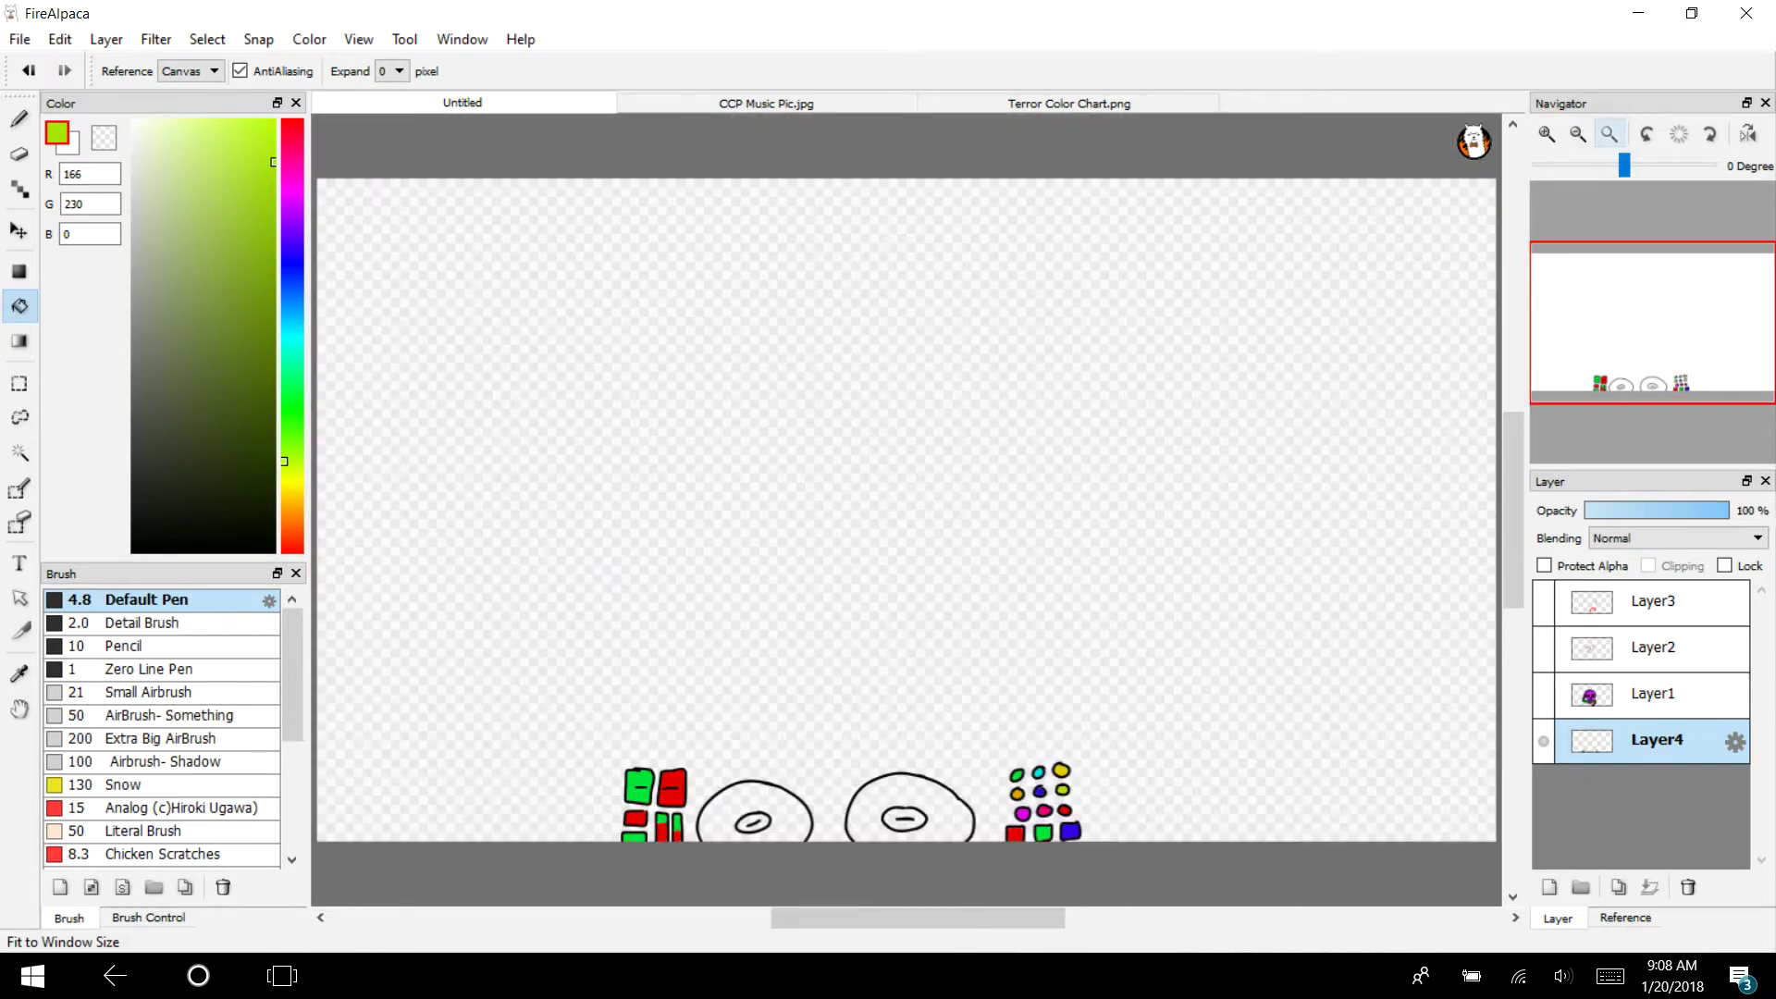
click(284, 119)
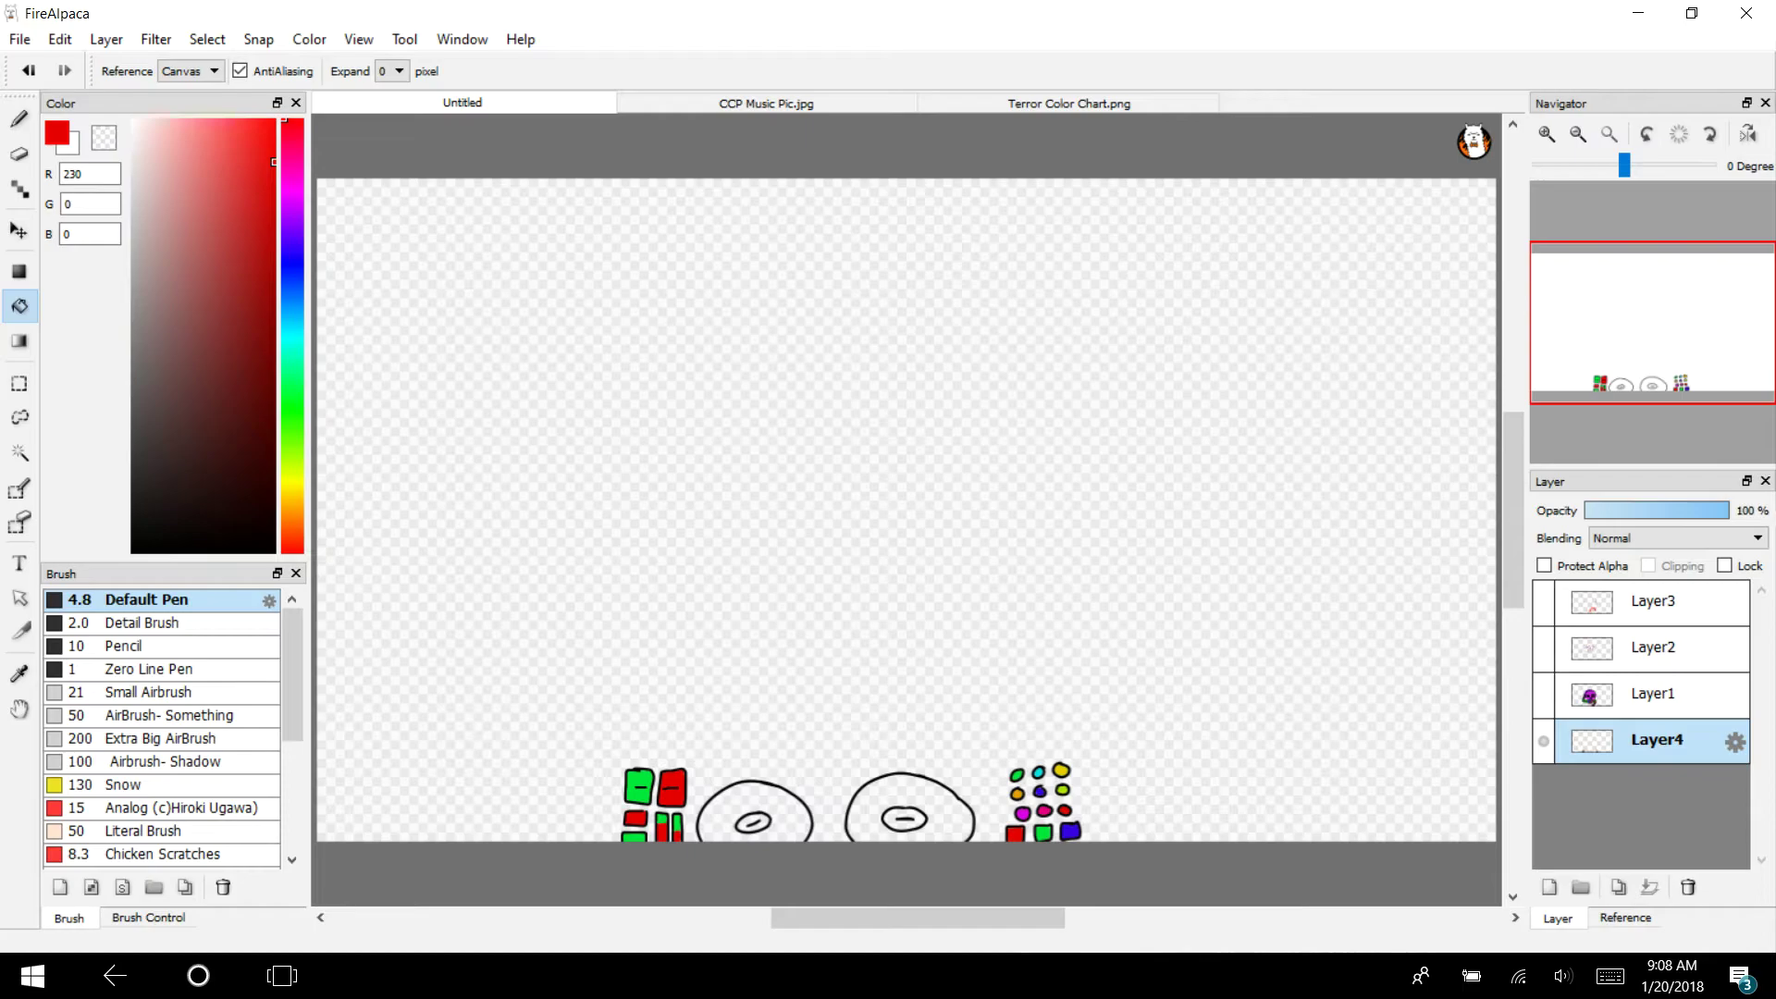
click(1546, 134)
click(1546, 134)
drag(1634, 364, 1633, 386)
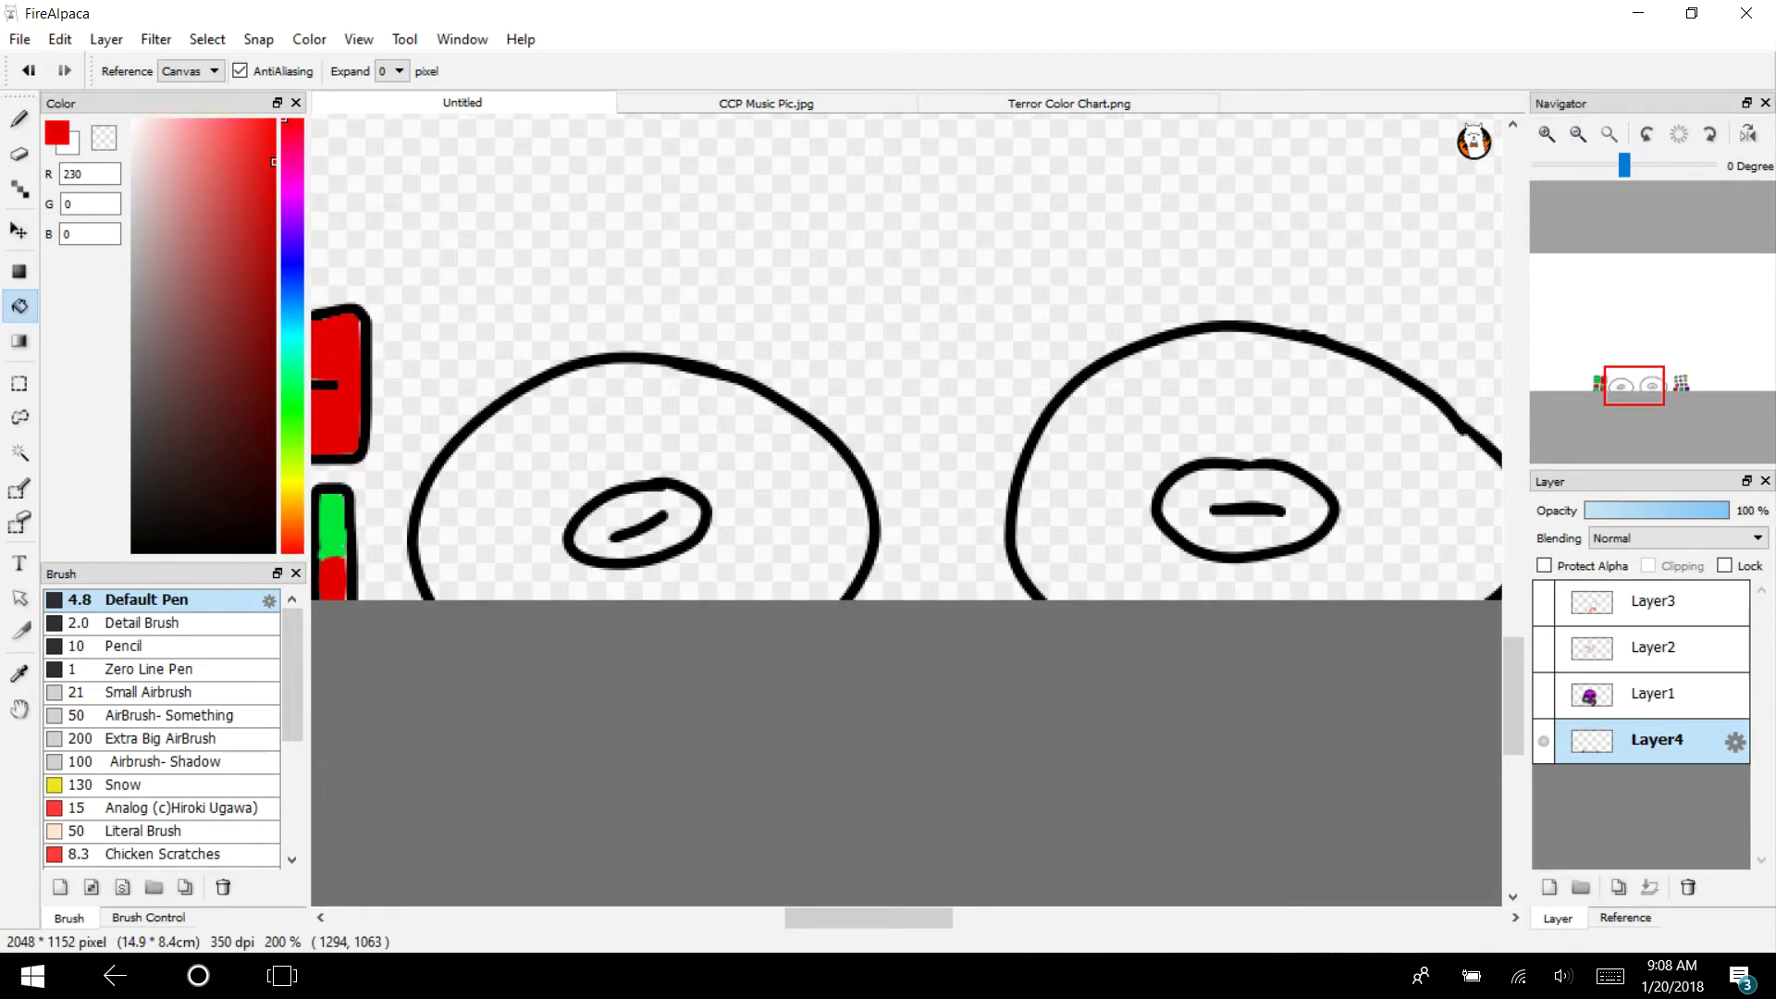
click(606, 518)
click(291, 202)
click(1217, 520)
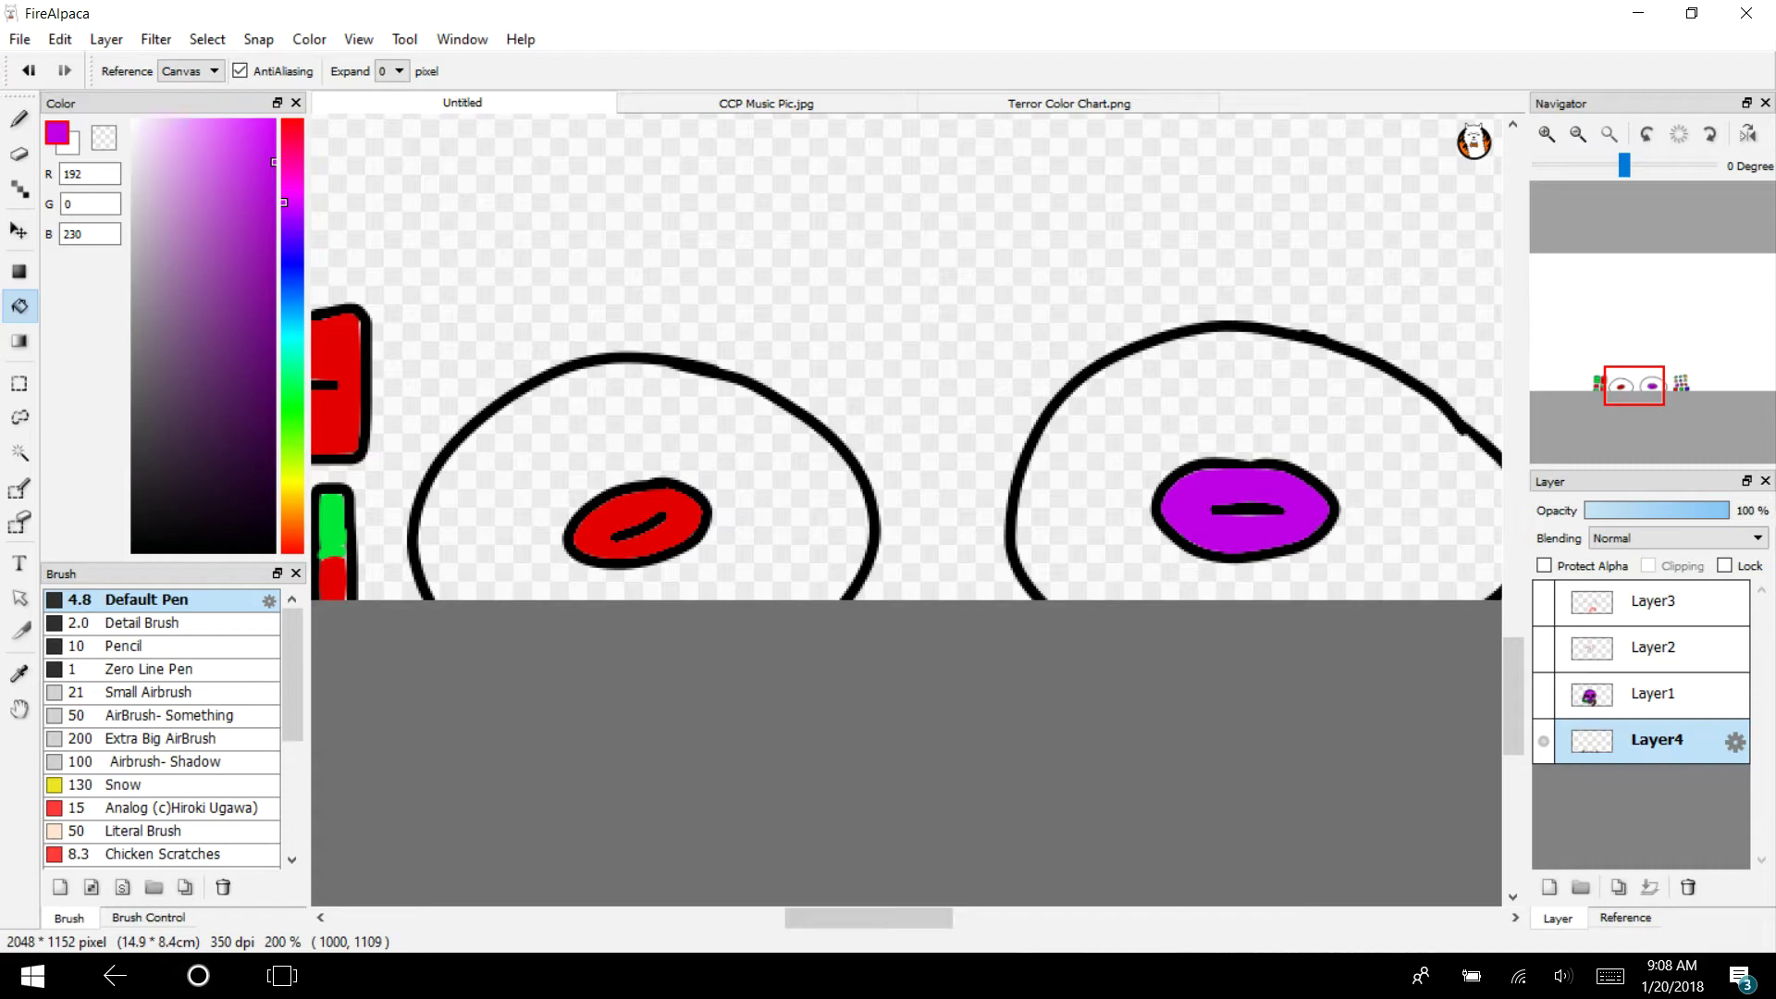
Fill both turntable discs around their center ovals with gray (RGB 88, 88, 88)
click(133, 551)
click(132, 403)
click(523, 490)
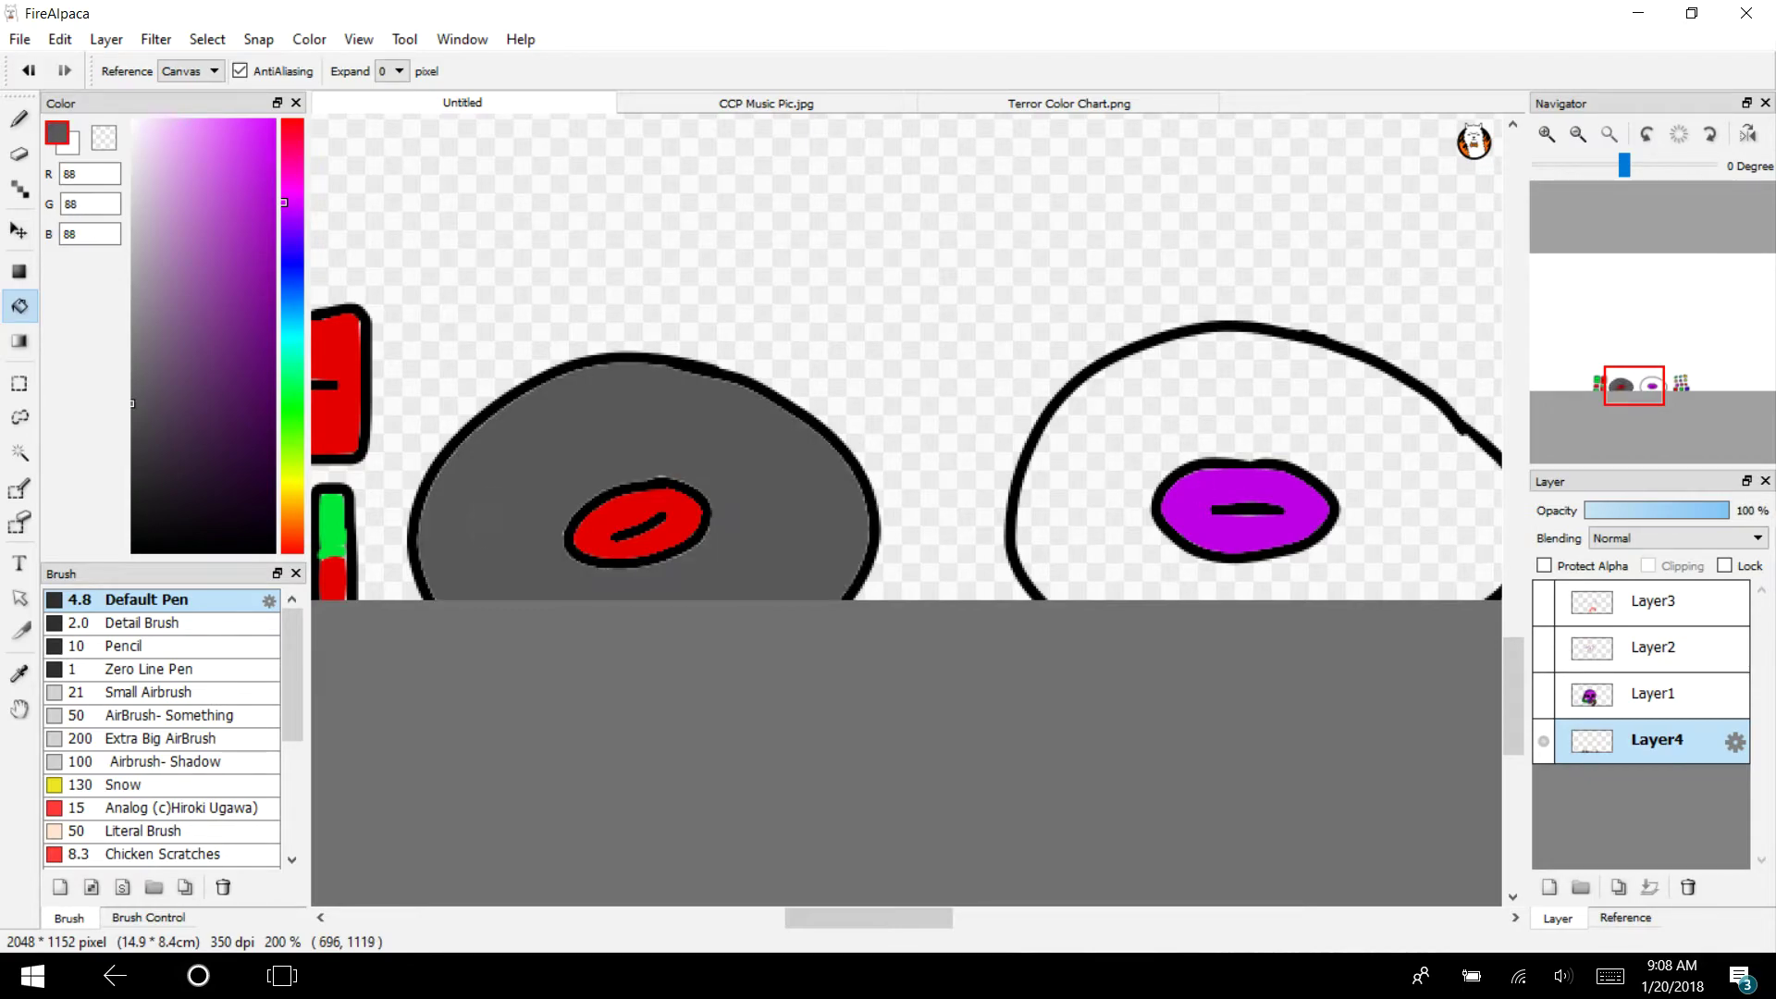
click(1401, 418)
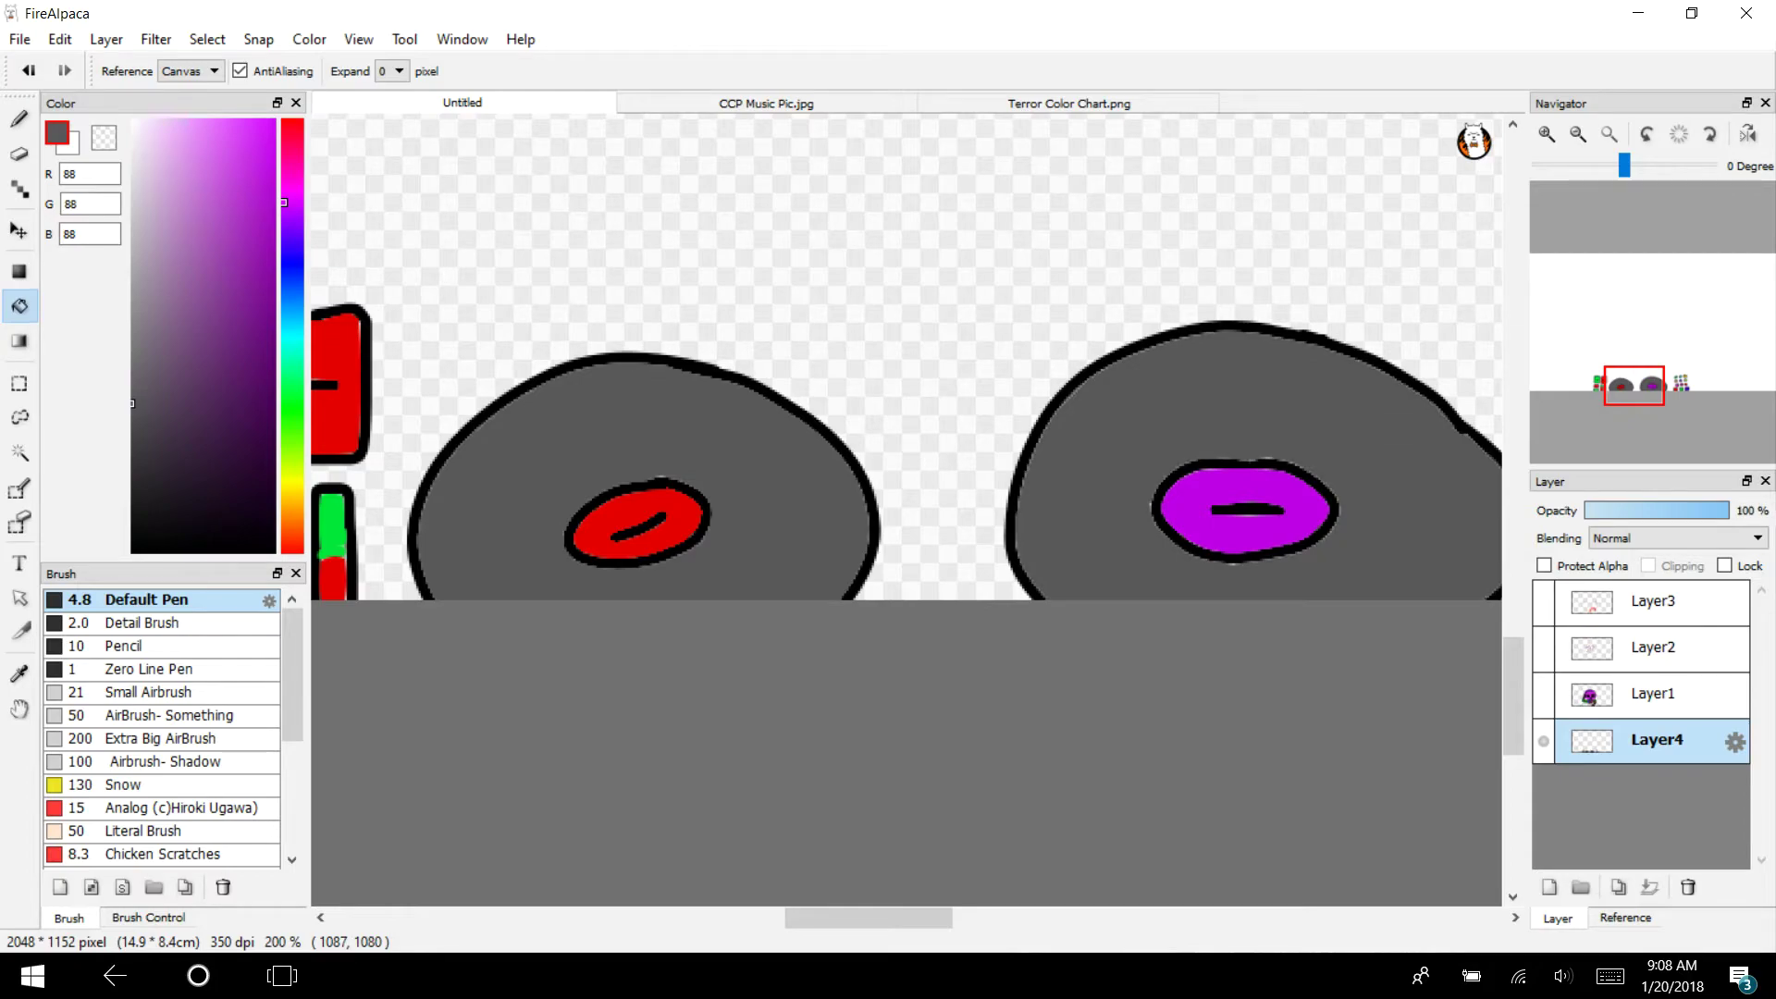
Show Layer1 and fill the DJ console's body around the turntables and buttons on Layer4 with dark gray (RGB 64, 64, 64)
click(1544, 694)
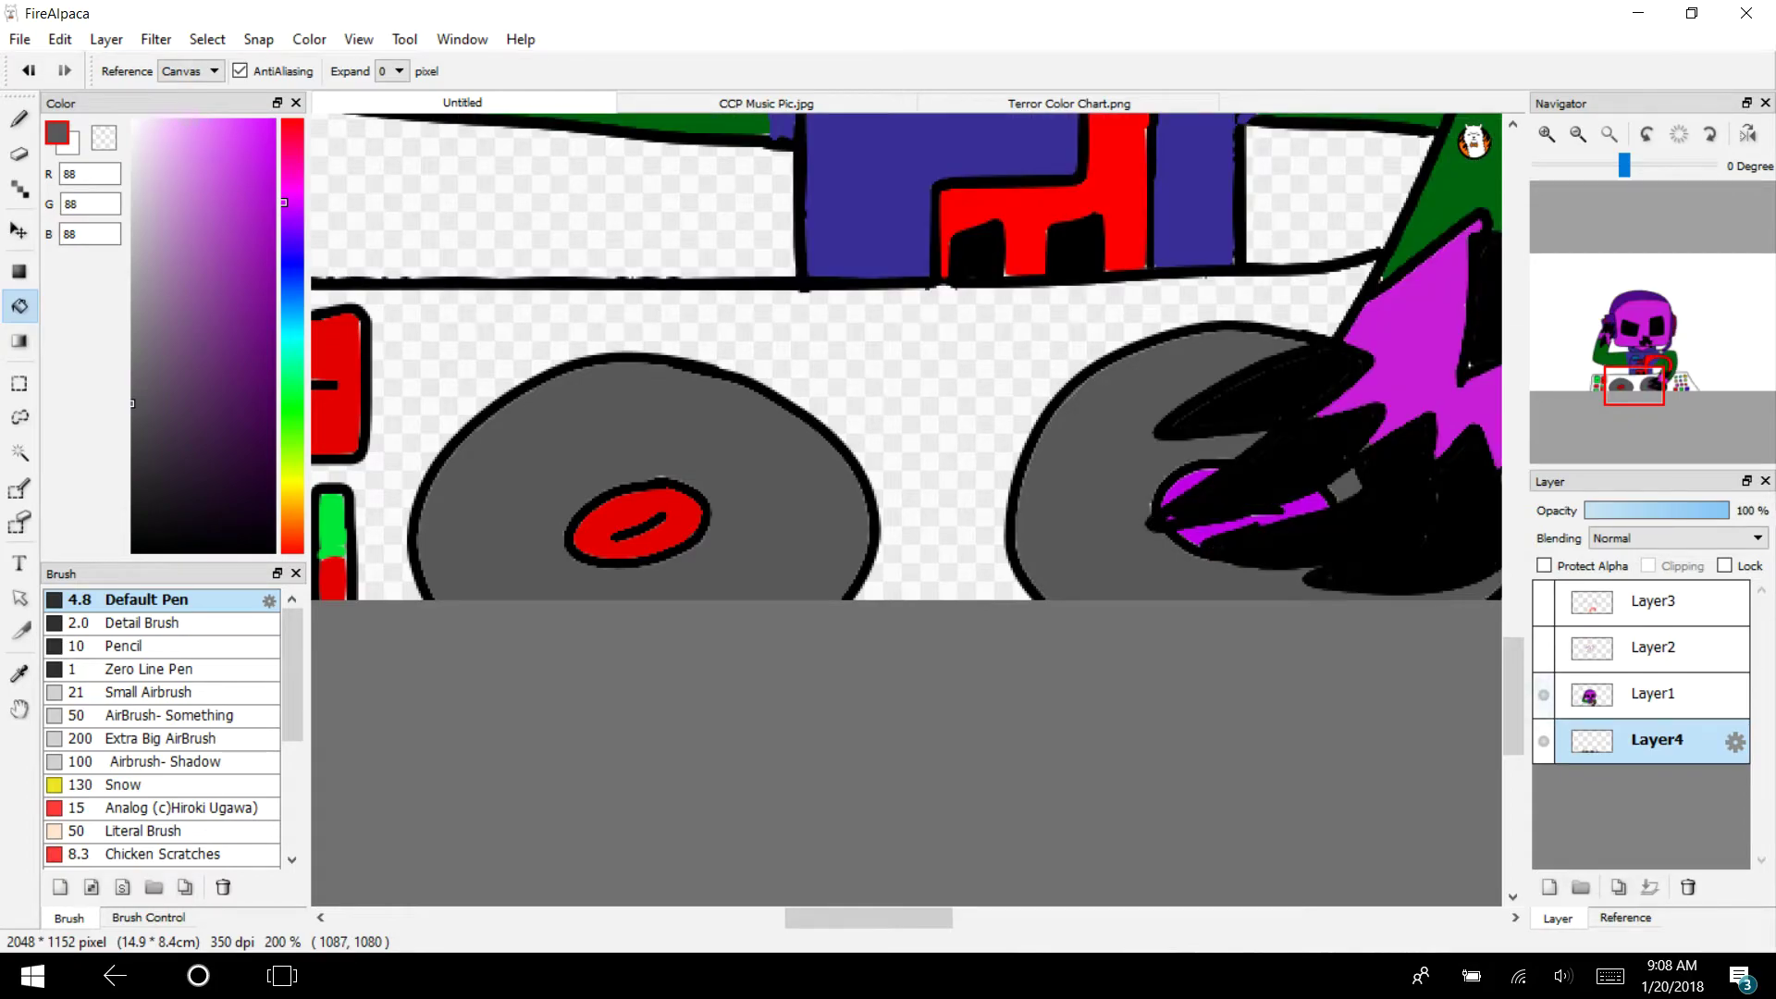
click(131, 445)
click(433, 370)
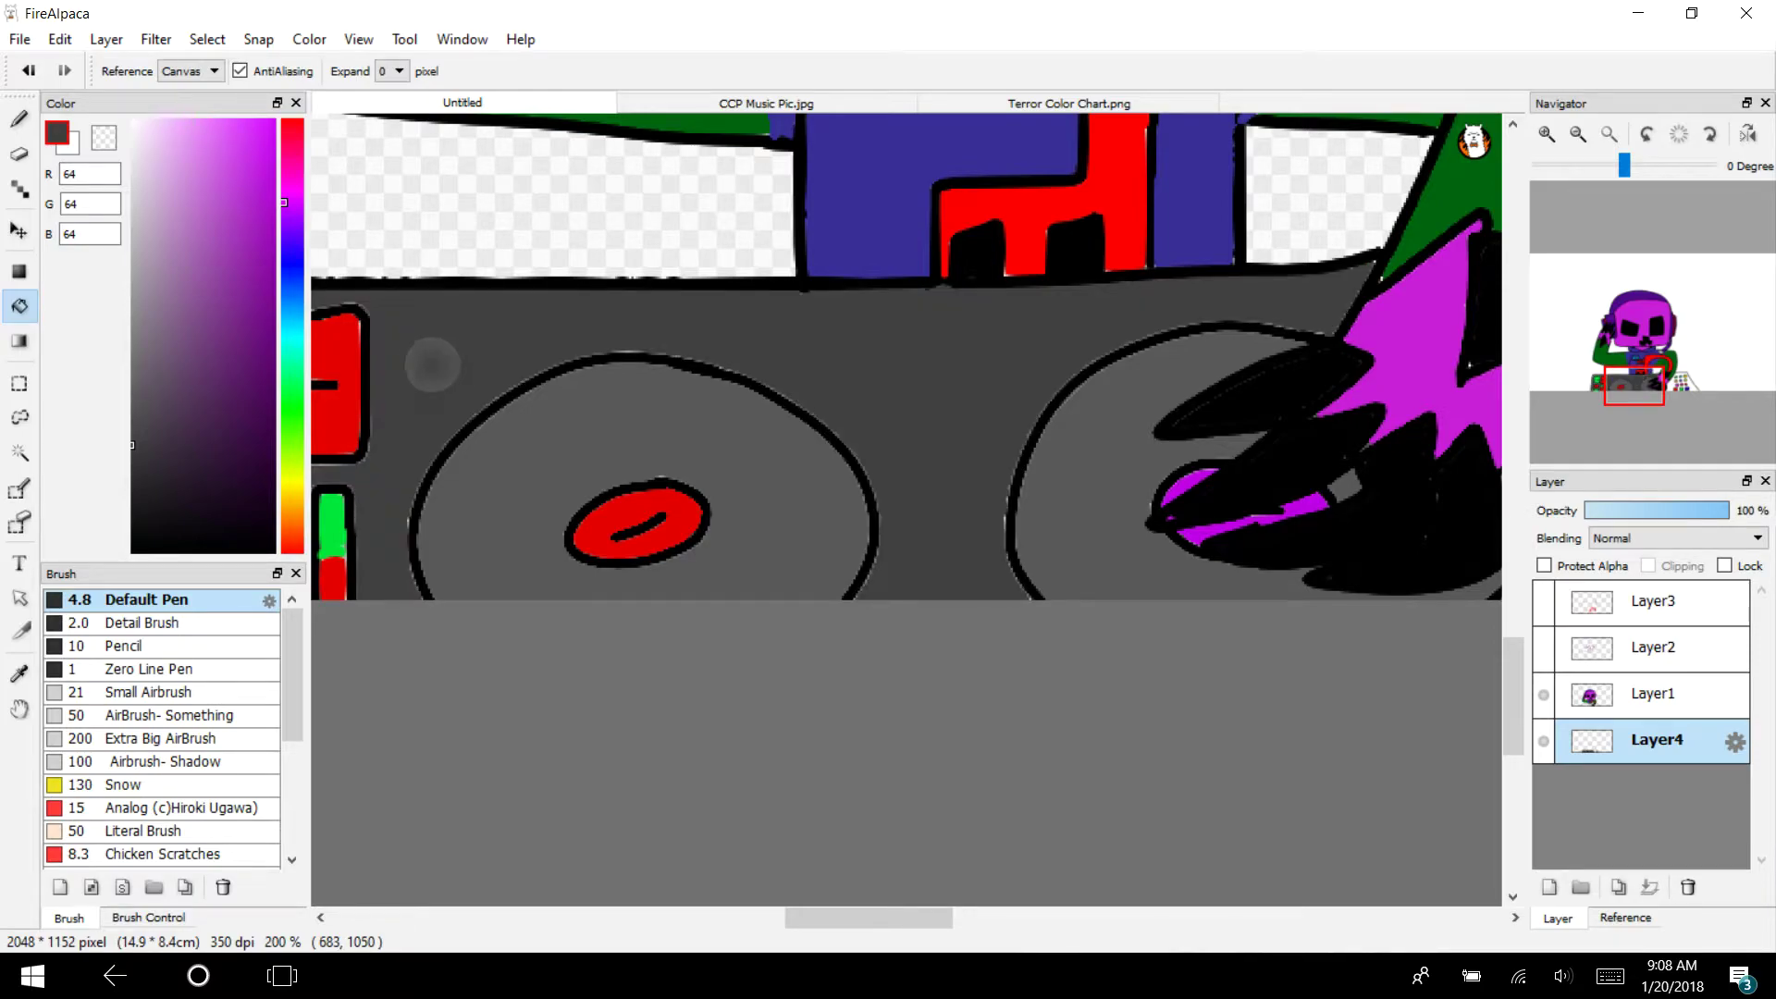
drag(1634, 386, 1670, 390)
click(863, 456)
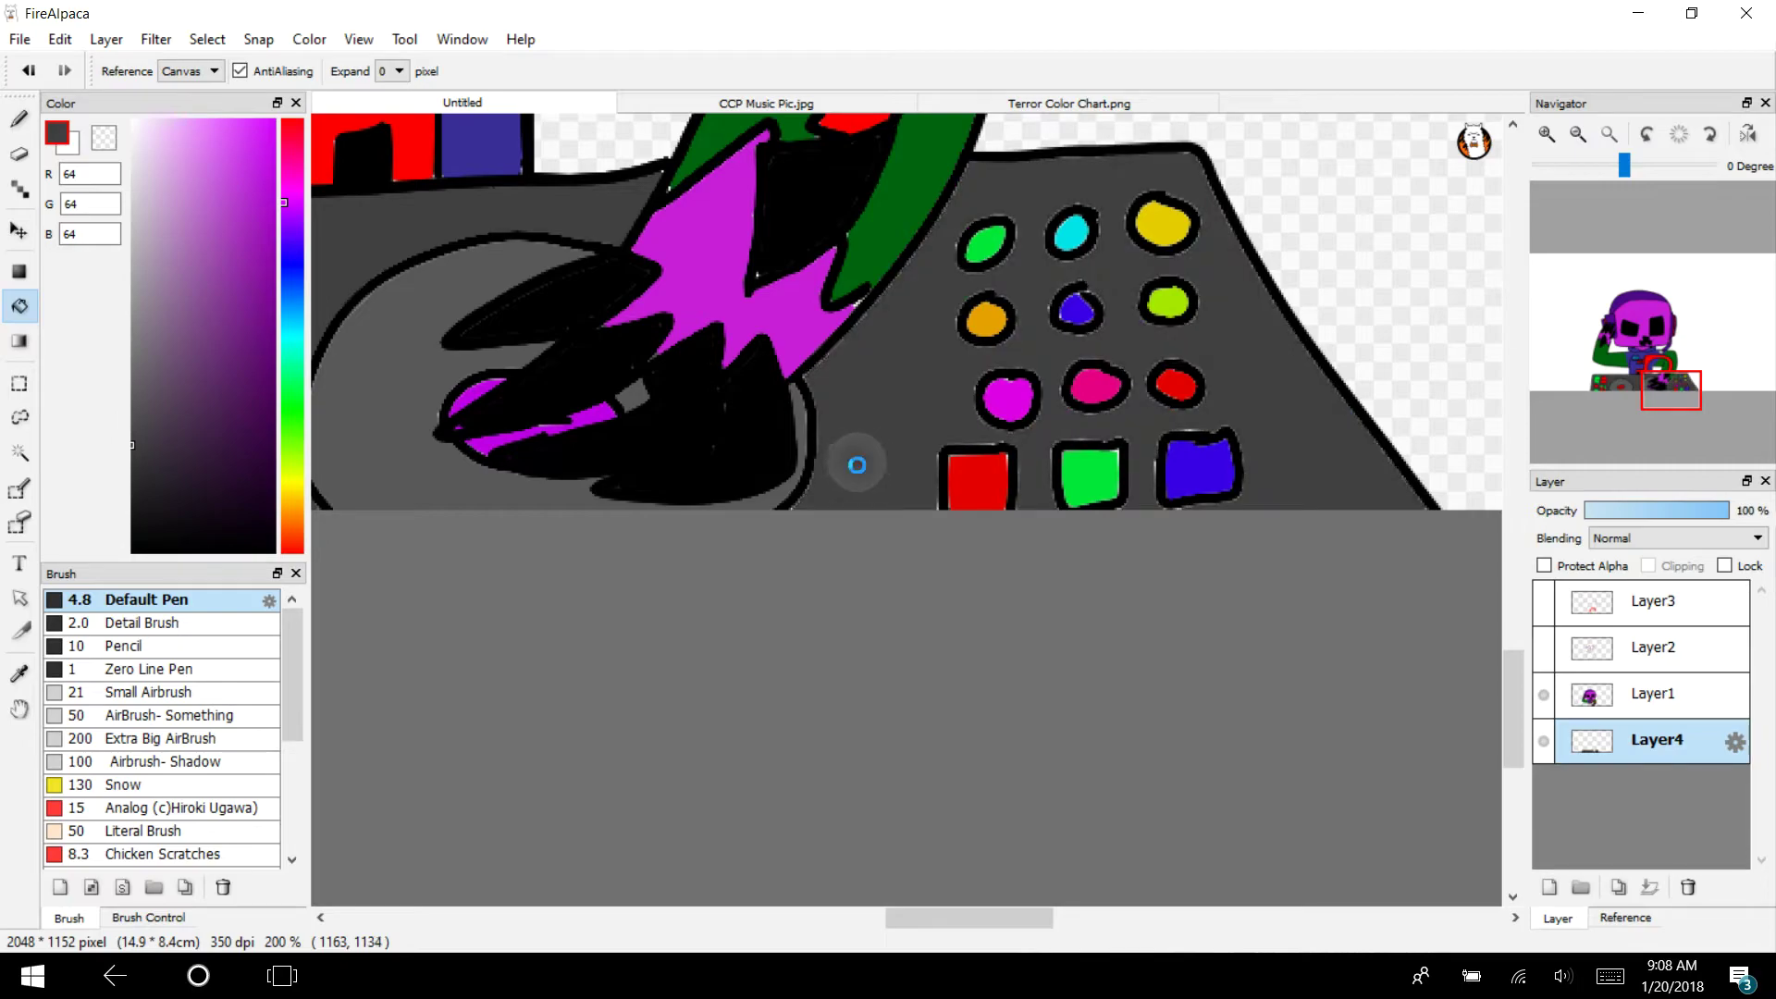
Fit the whole canvas in view and show Layer2 and Layer3
drag(1669, 393, 1632, 388)
click(1609, 134)
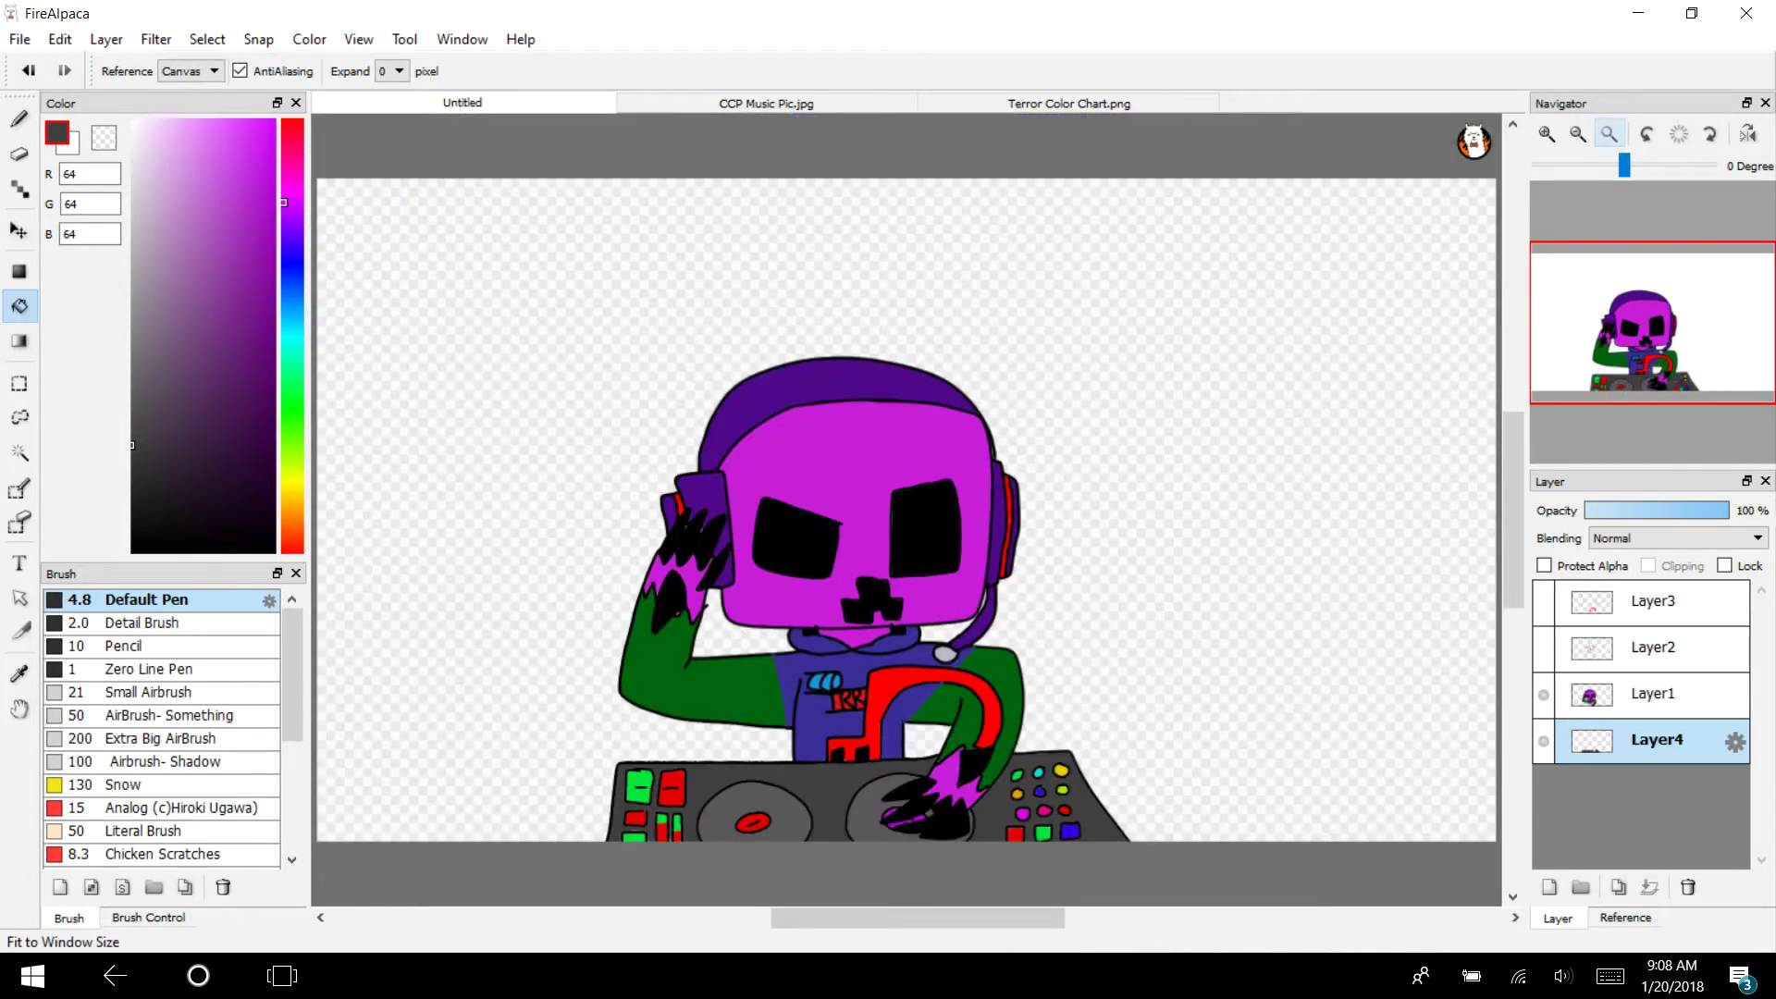
click(1543, 648)
click(1543, 601)
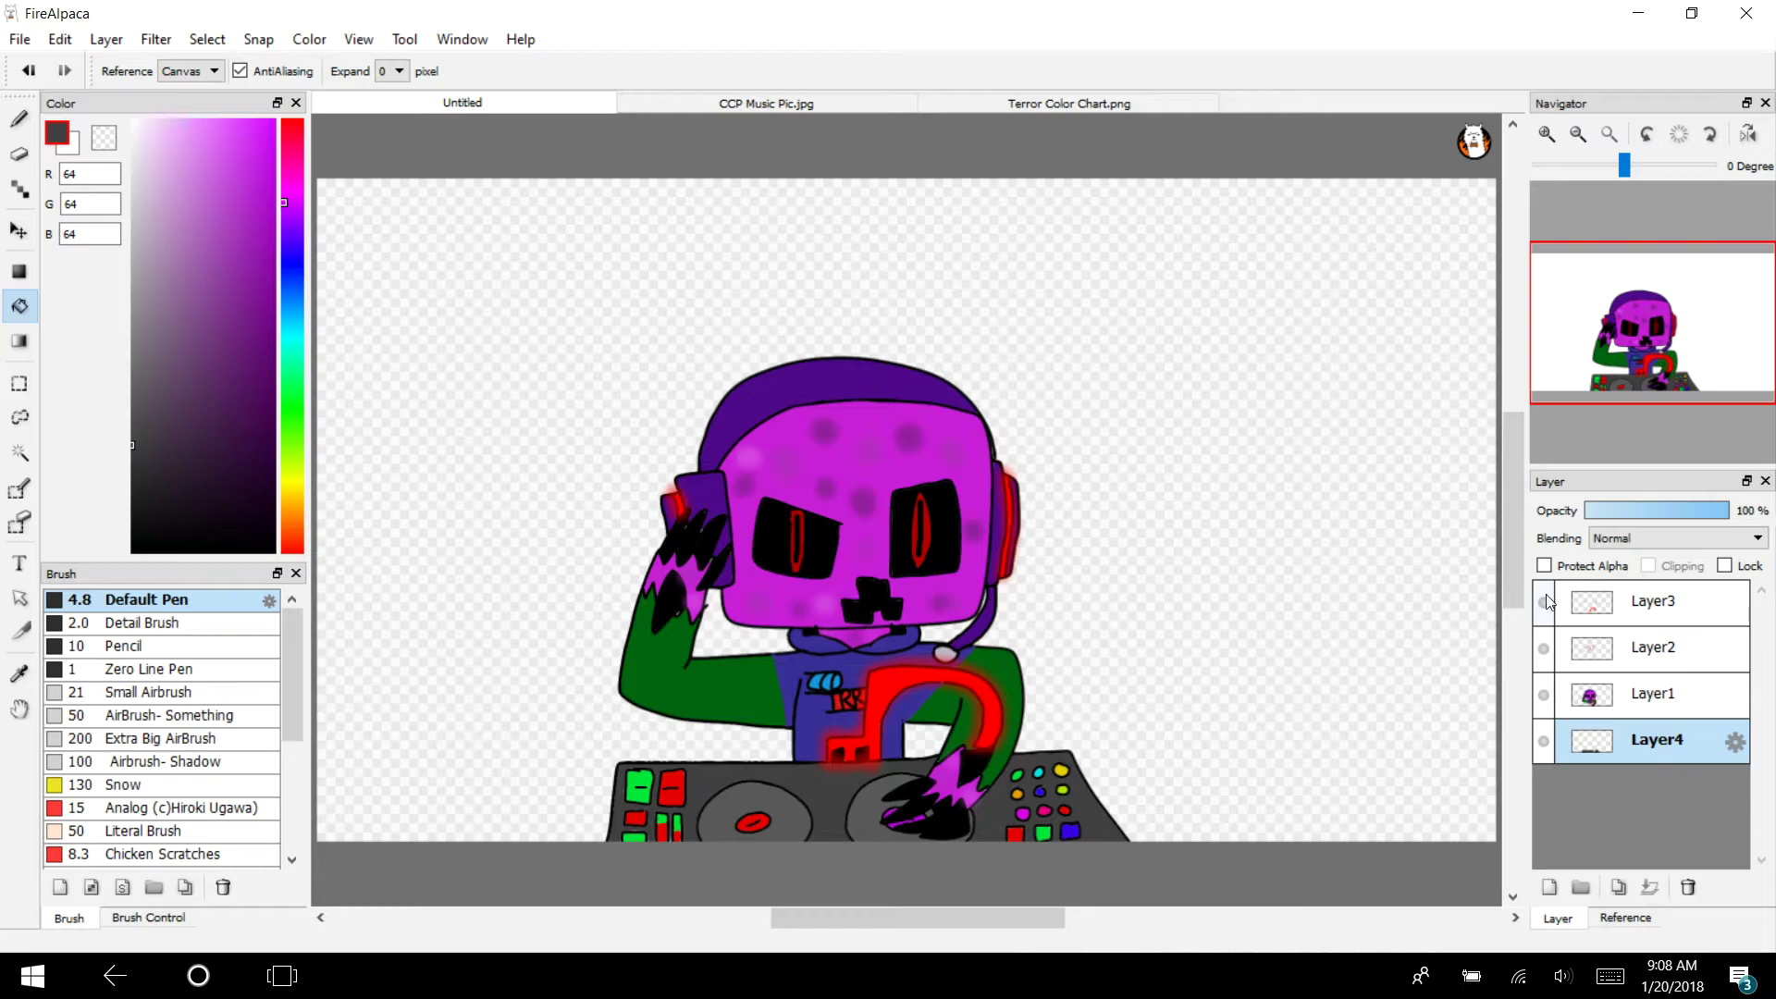
Add a layer folder and move all four layers into it, ordered Layer4, Layer1, Layer3, Layer2 from the top
click(1581, 887)
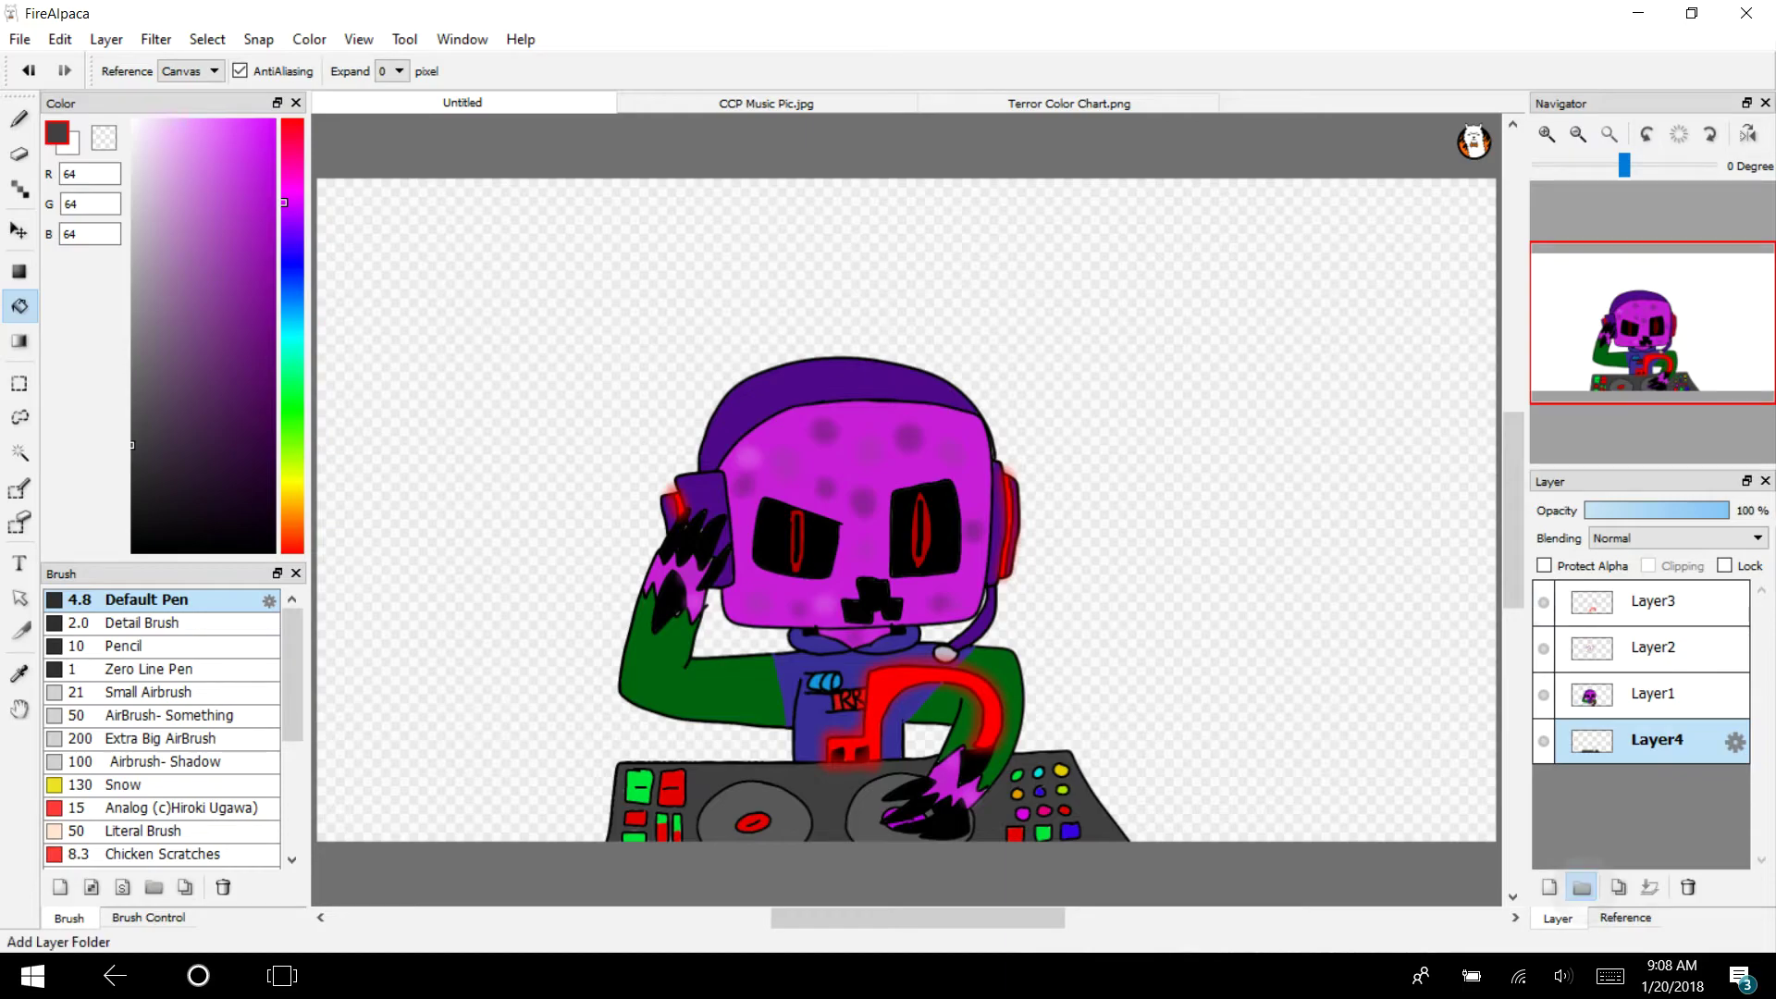
drag(1657, 740, 1660, 599)
drag(1656, 786, 1665, 624)
drag(1655, 786, 1657, 603)
drag(1655, 786, 1674, 624)
drag(1667, 758, 1665, 611)
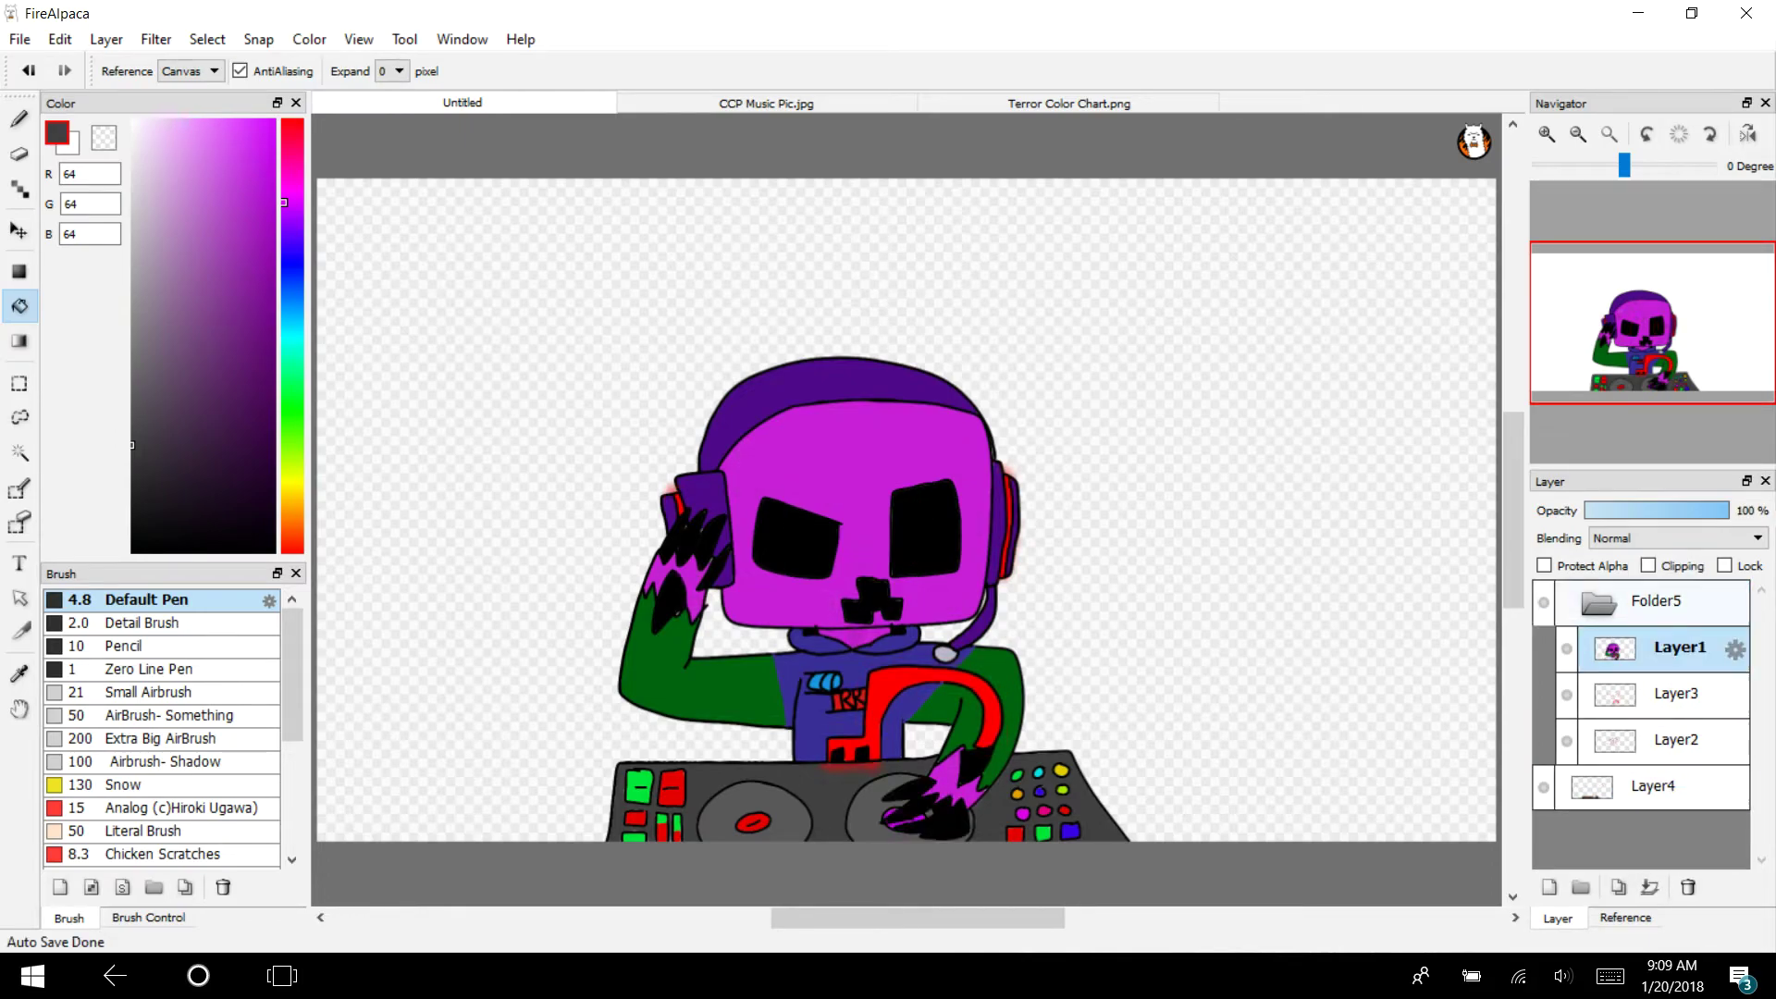
drag(1656, 786, 1665, 618)
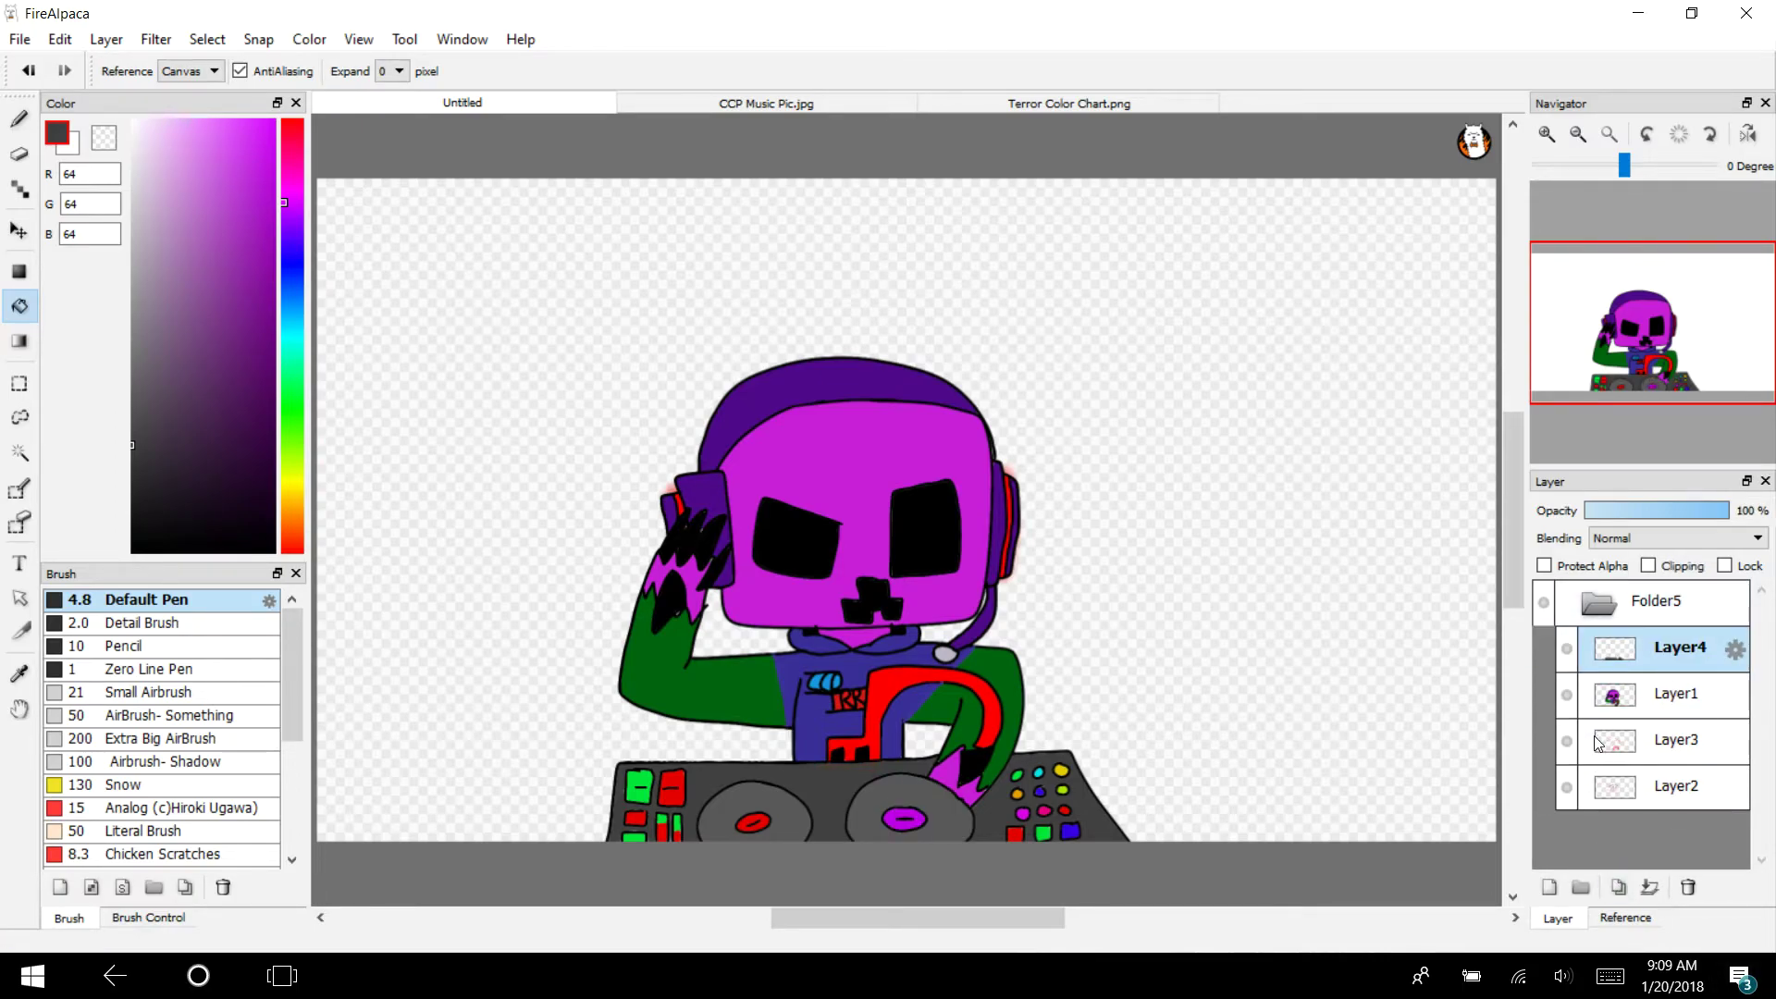
Reorder the folder's layers to Layer2, Layer3, Layer1, Layer4 from the top and collapse the folder
click(1642, 746)
drag(1642, 746, 1652, 689)
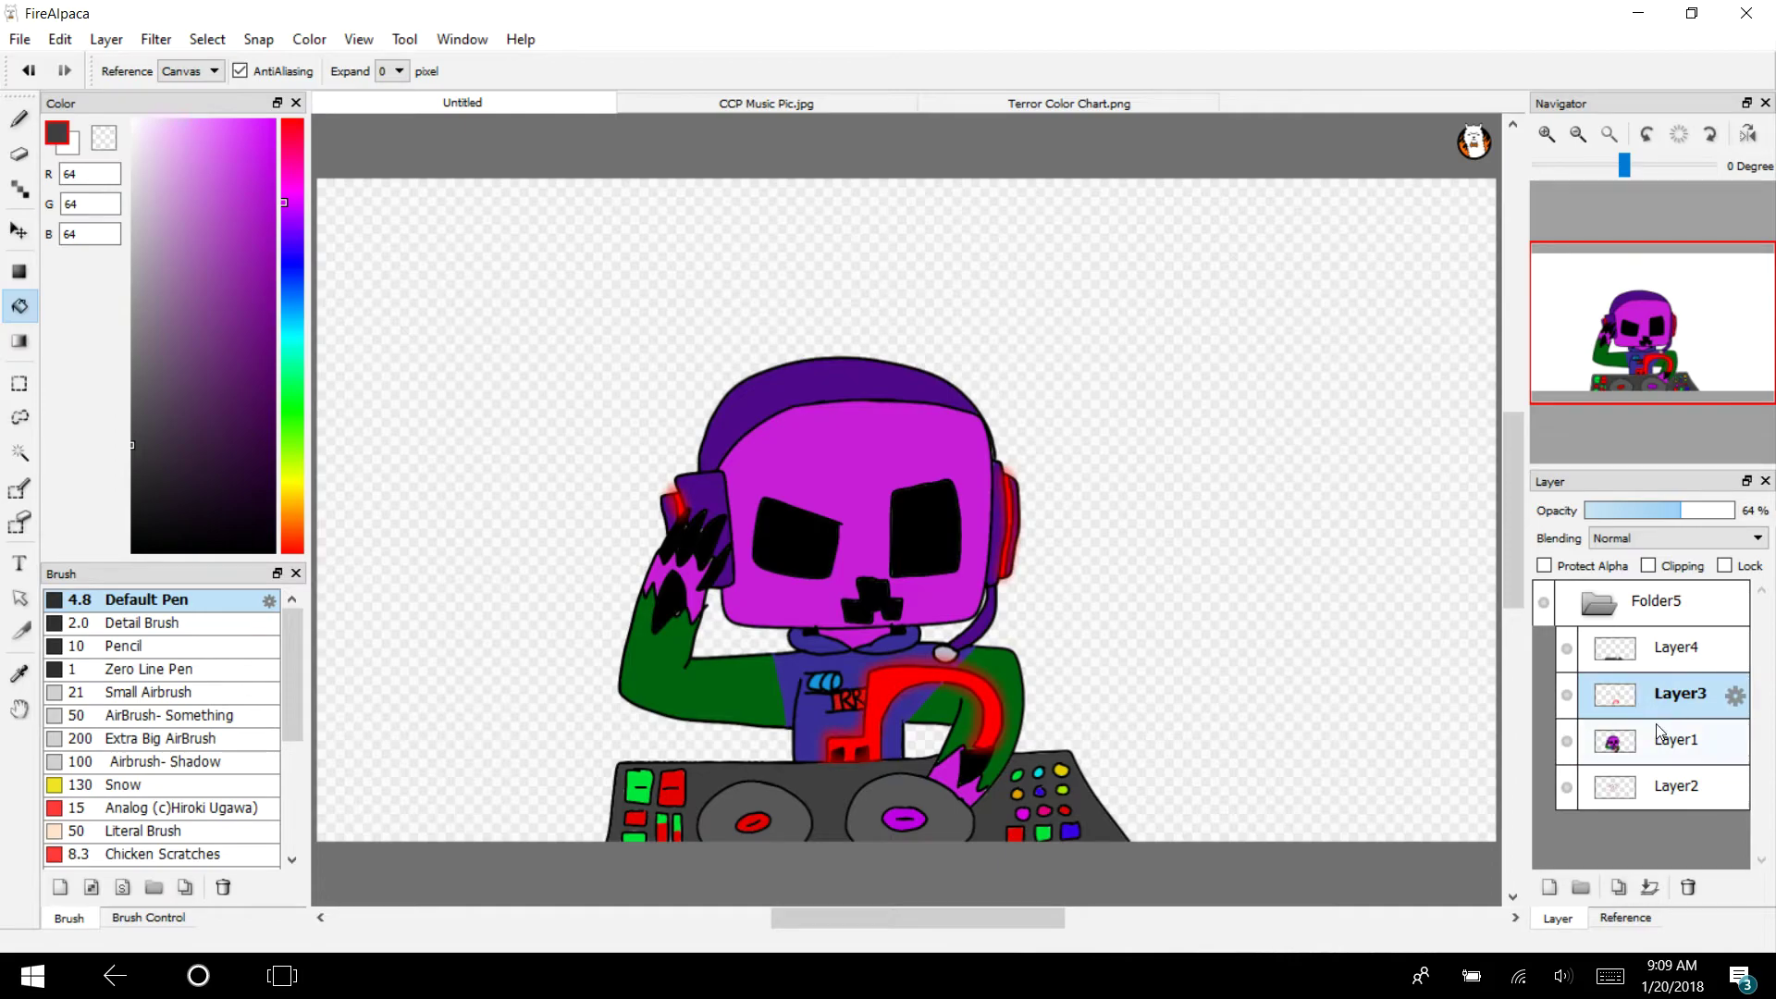
drag(1655, 791, 1637, 717)
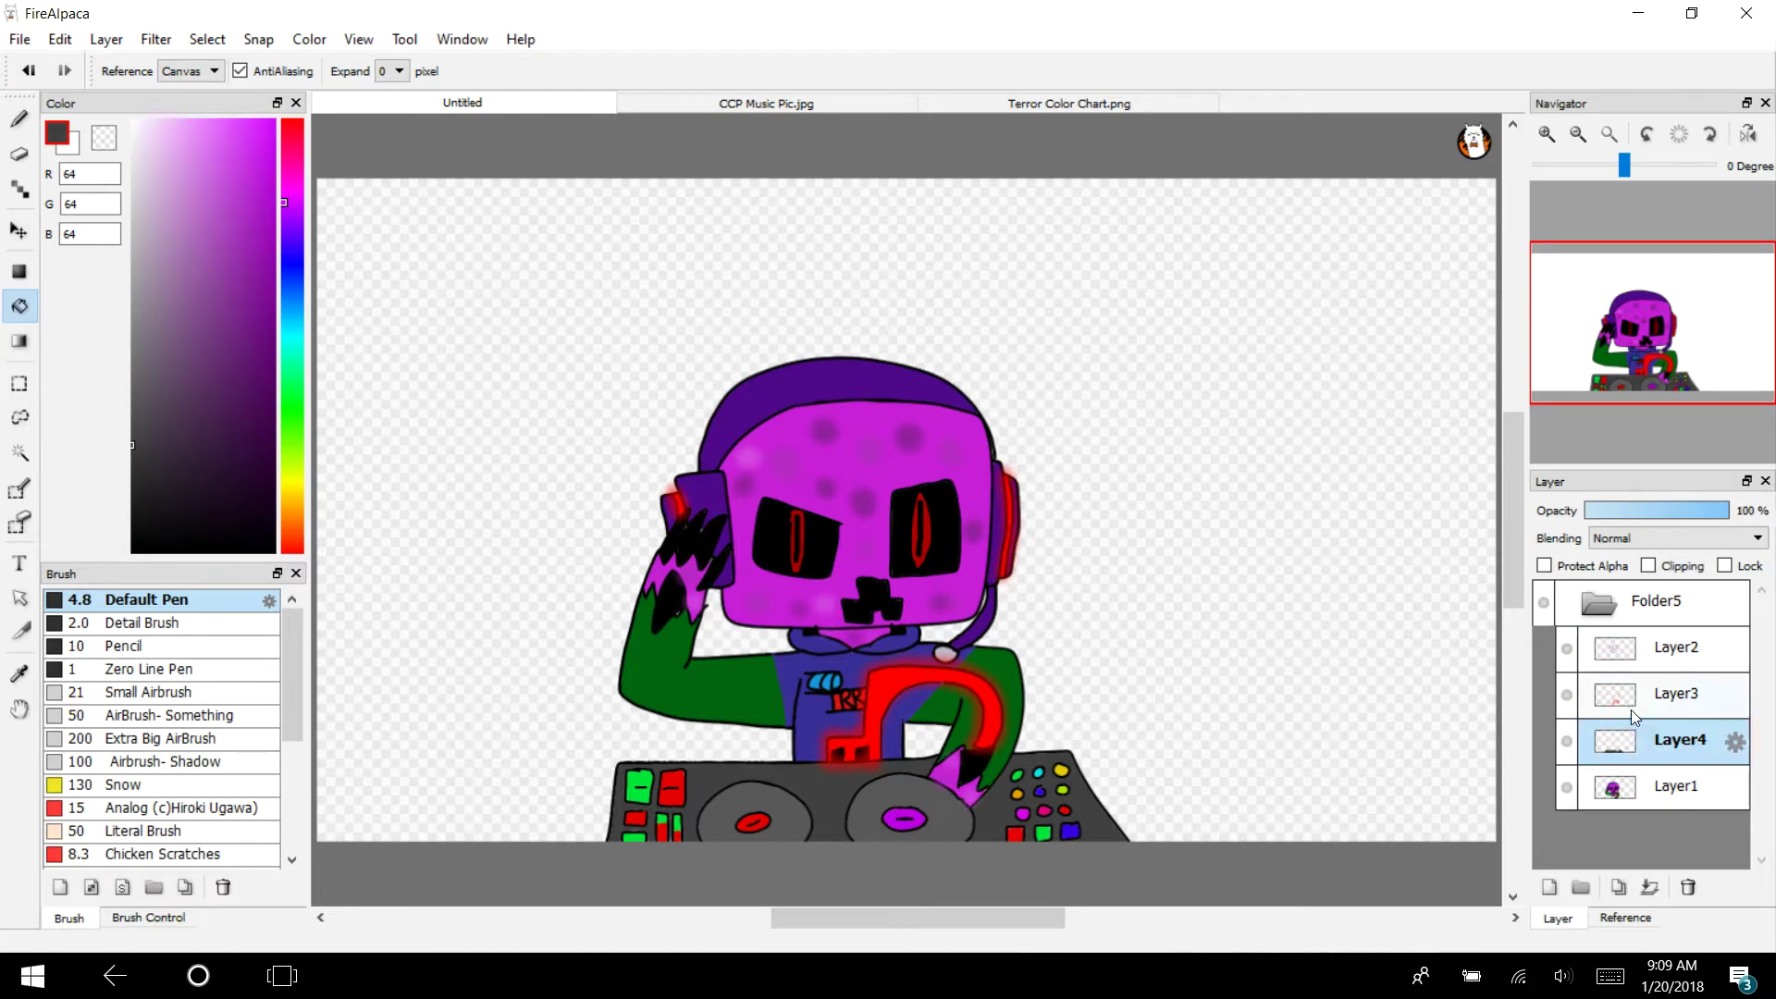
drag(1644, 784, 1647, 732)
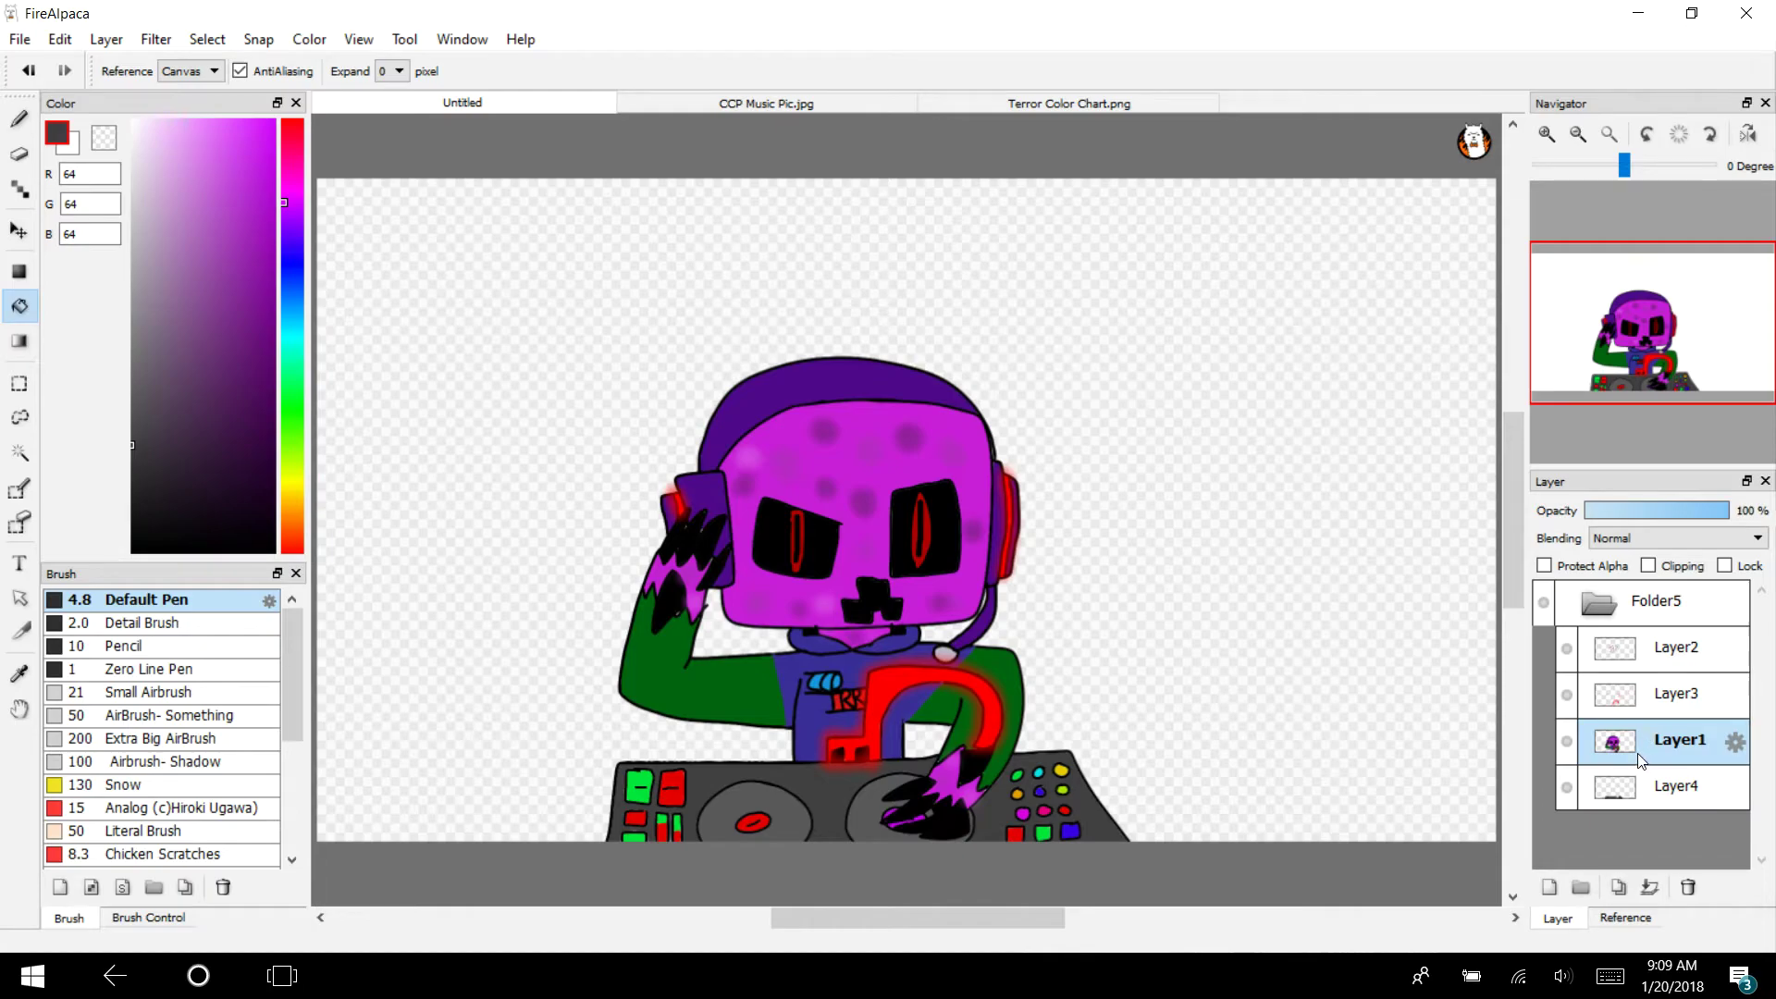
click(1563, 647)
click(1563, 647)
click(1565, 698)
click(1564, 698)
click(1597, 603)
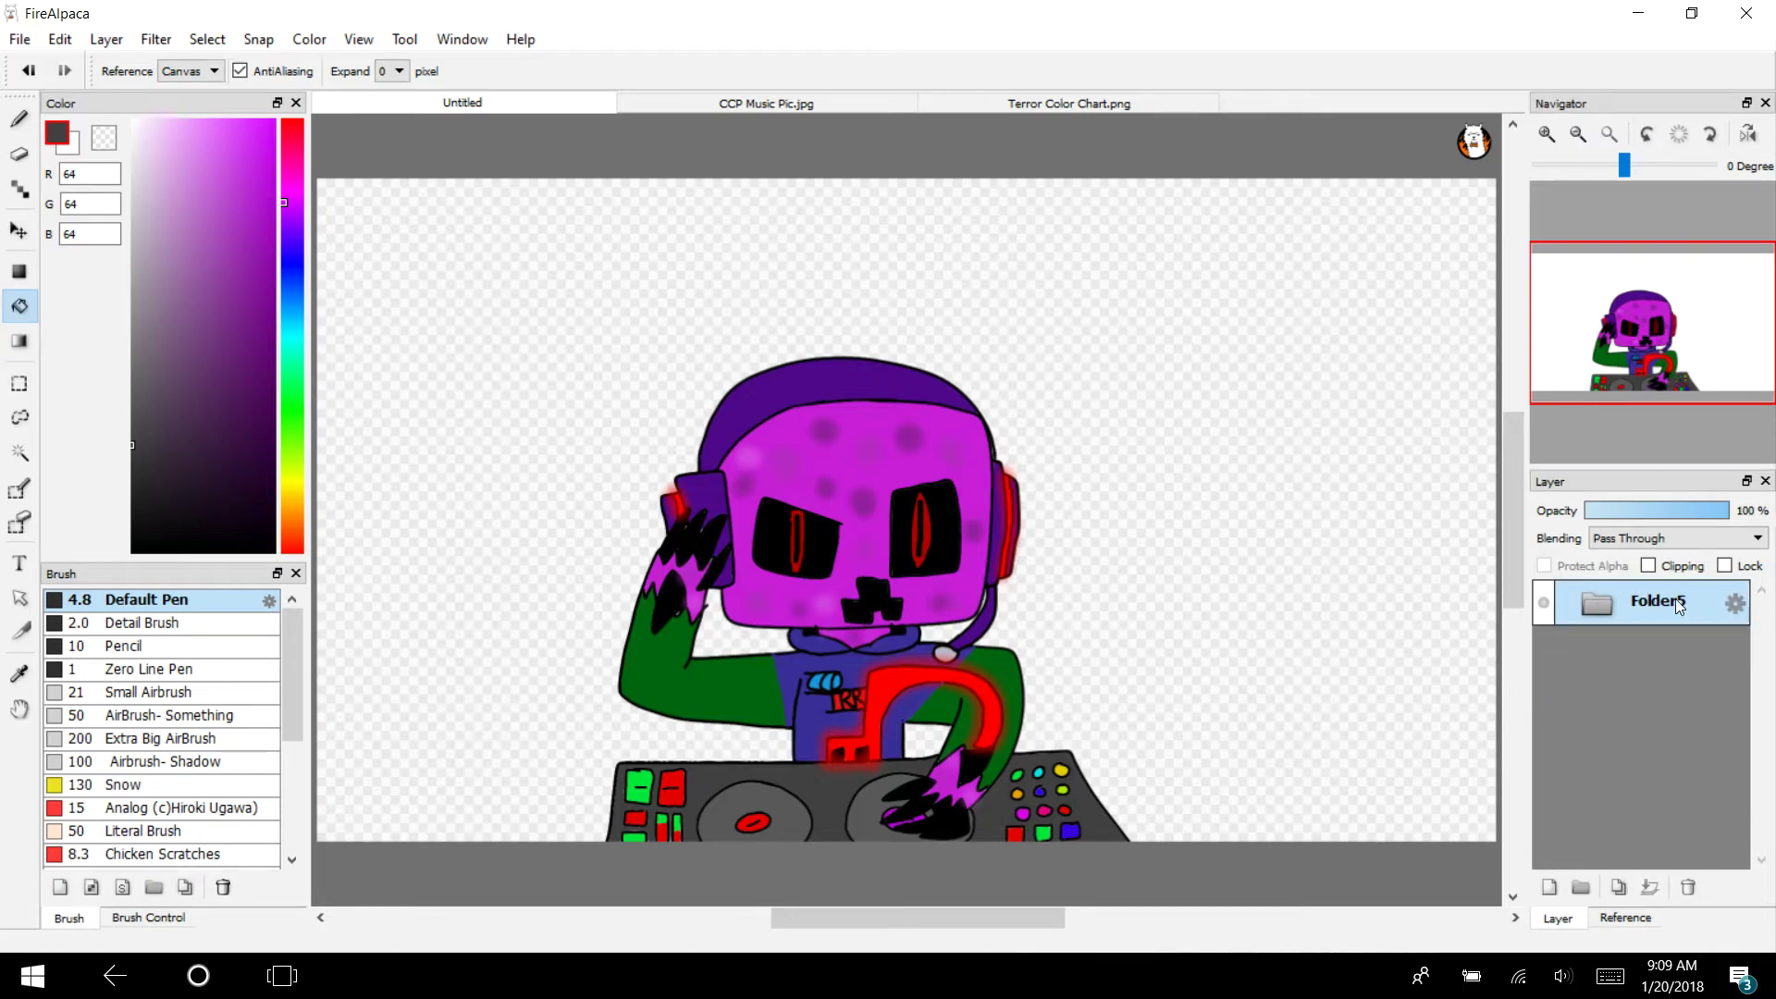
Add a new empty layer and place it directly beneath Folder5
click(106, 39)
click(130, 60)
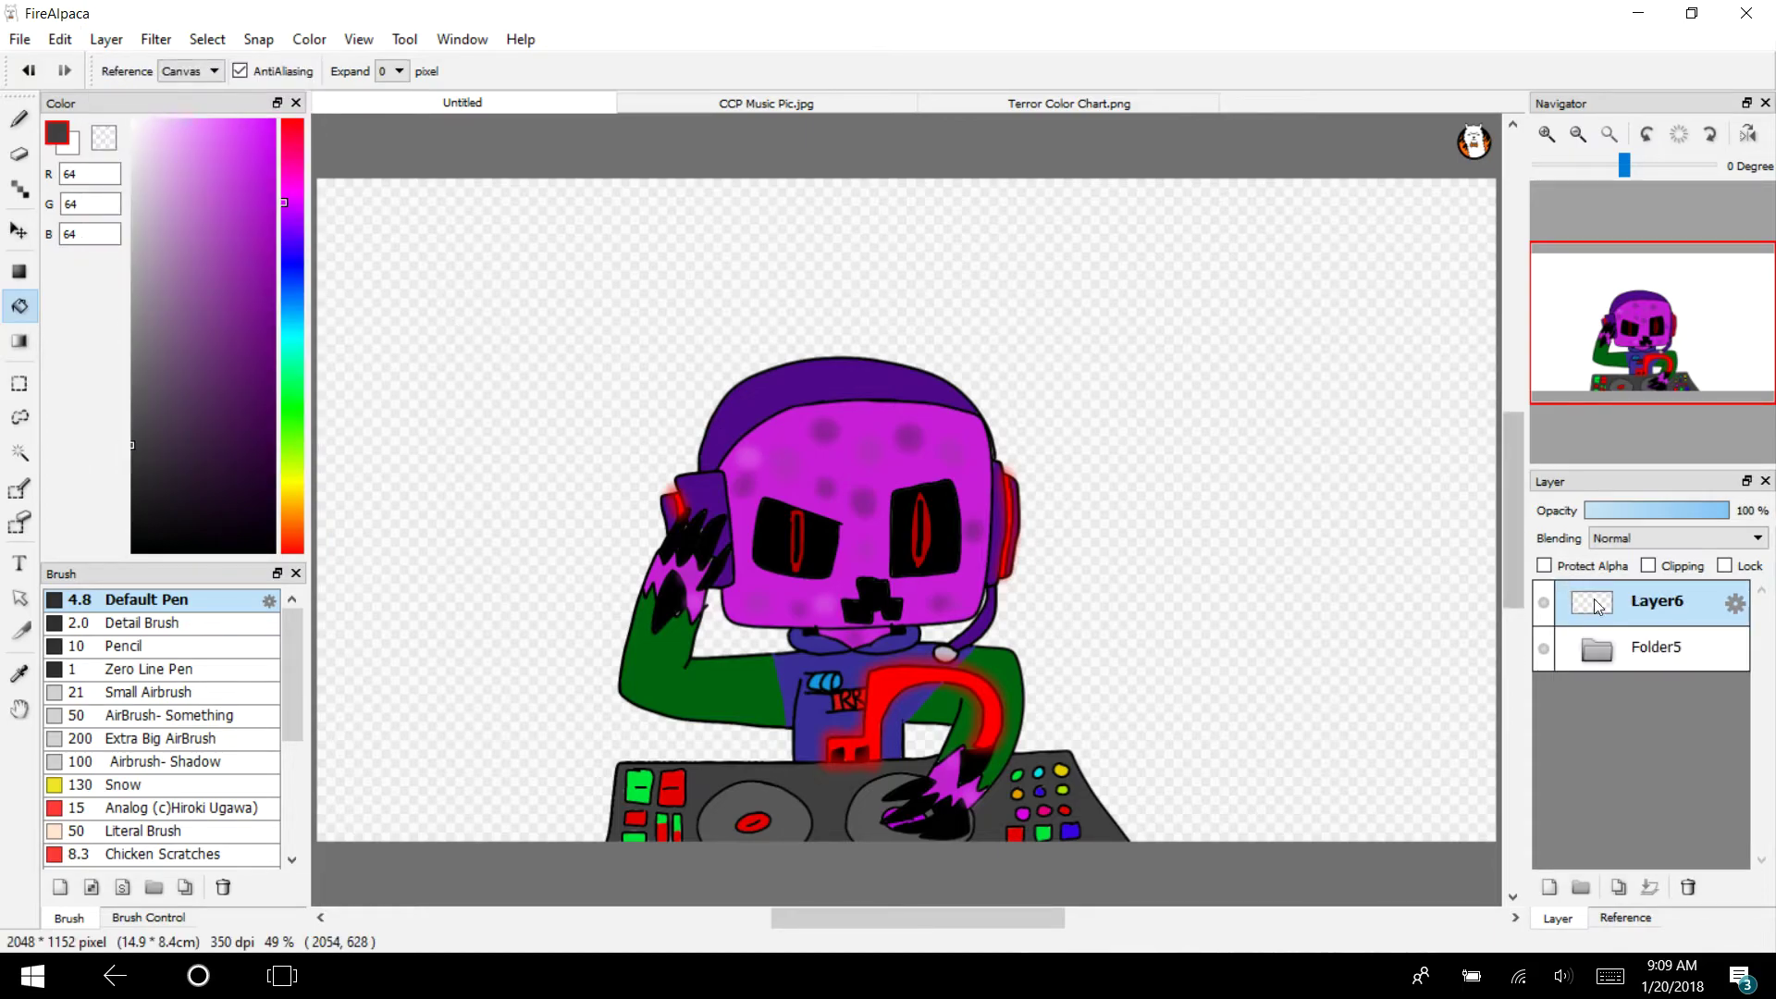
drag(1665, 648, 1672, 601)
drag(1672, 600, 1646, 647)
click(1642, 648)
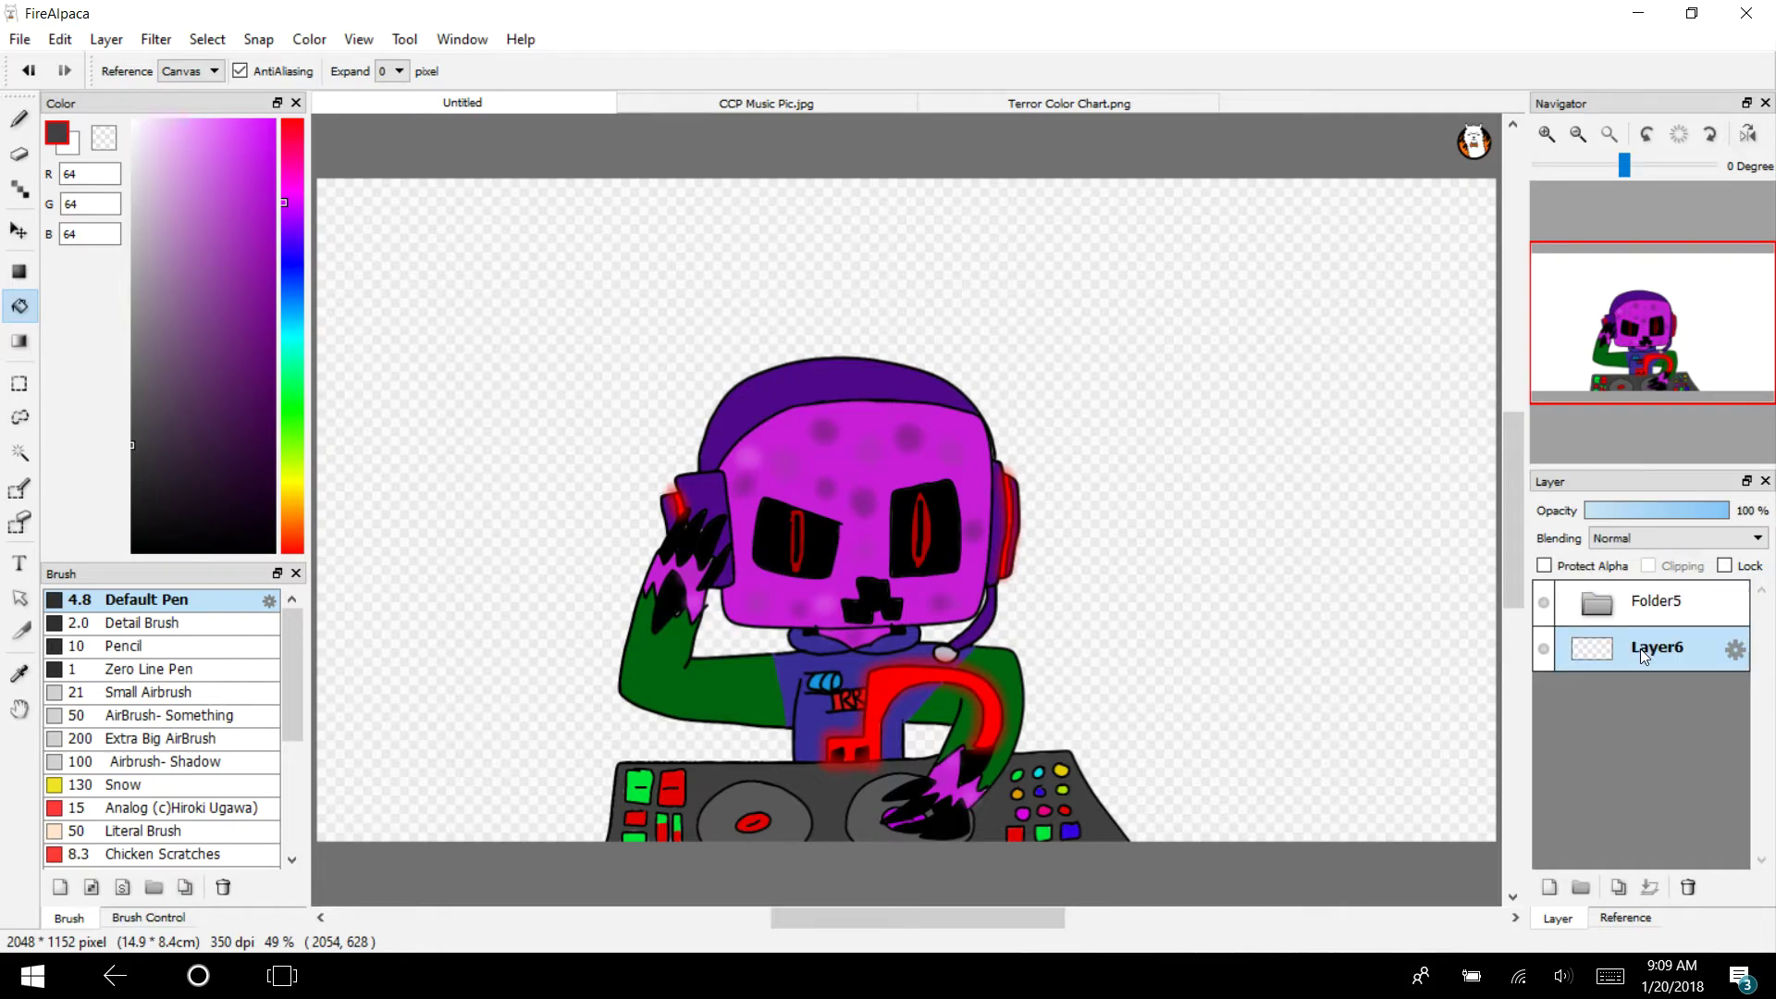
On Layer6, draw the first long curved outline in black (RGB 0, 0, 0) with the Default Pen, to the right of the skull, ending in a hooked point
drag(159, 511, 74, 606)
key(b)
click(1546, 134)
click(1546, 134)
click(1578, 134)
click(1547, 135)
drag(1651, 321, 1705, 289)
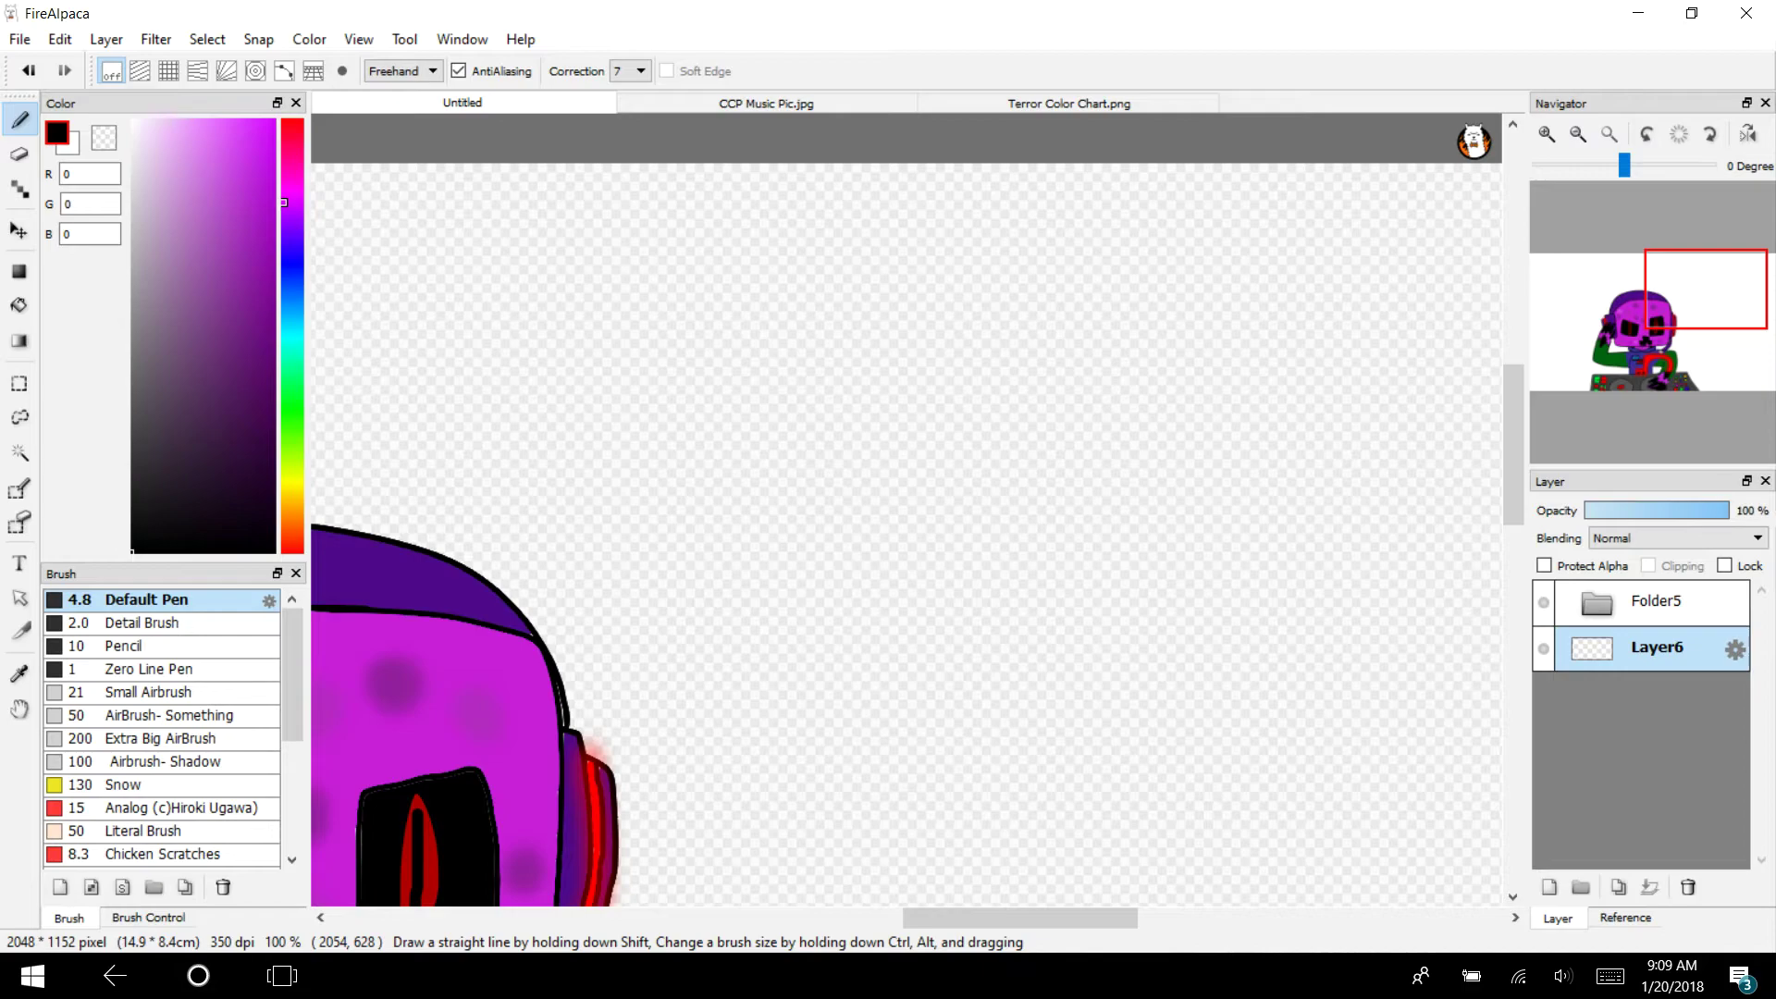
mouse_move(1705, 289)
mouse_down()
mouse_move(1637, 323)
mouse_move(1712, 299)
mouse_up()
drag(1512, 465, 1512, 445)
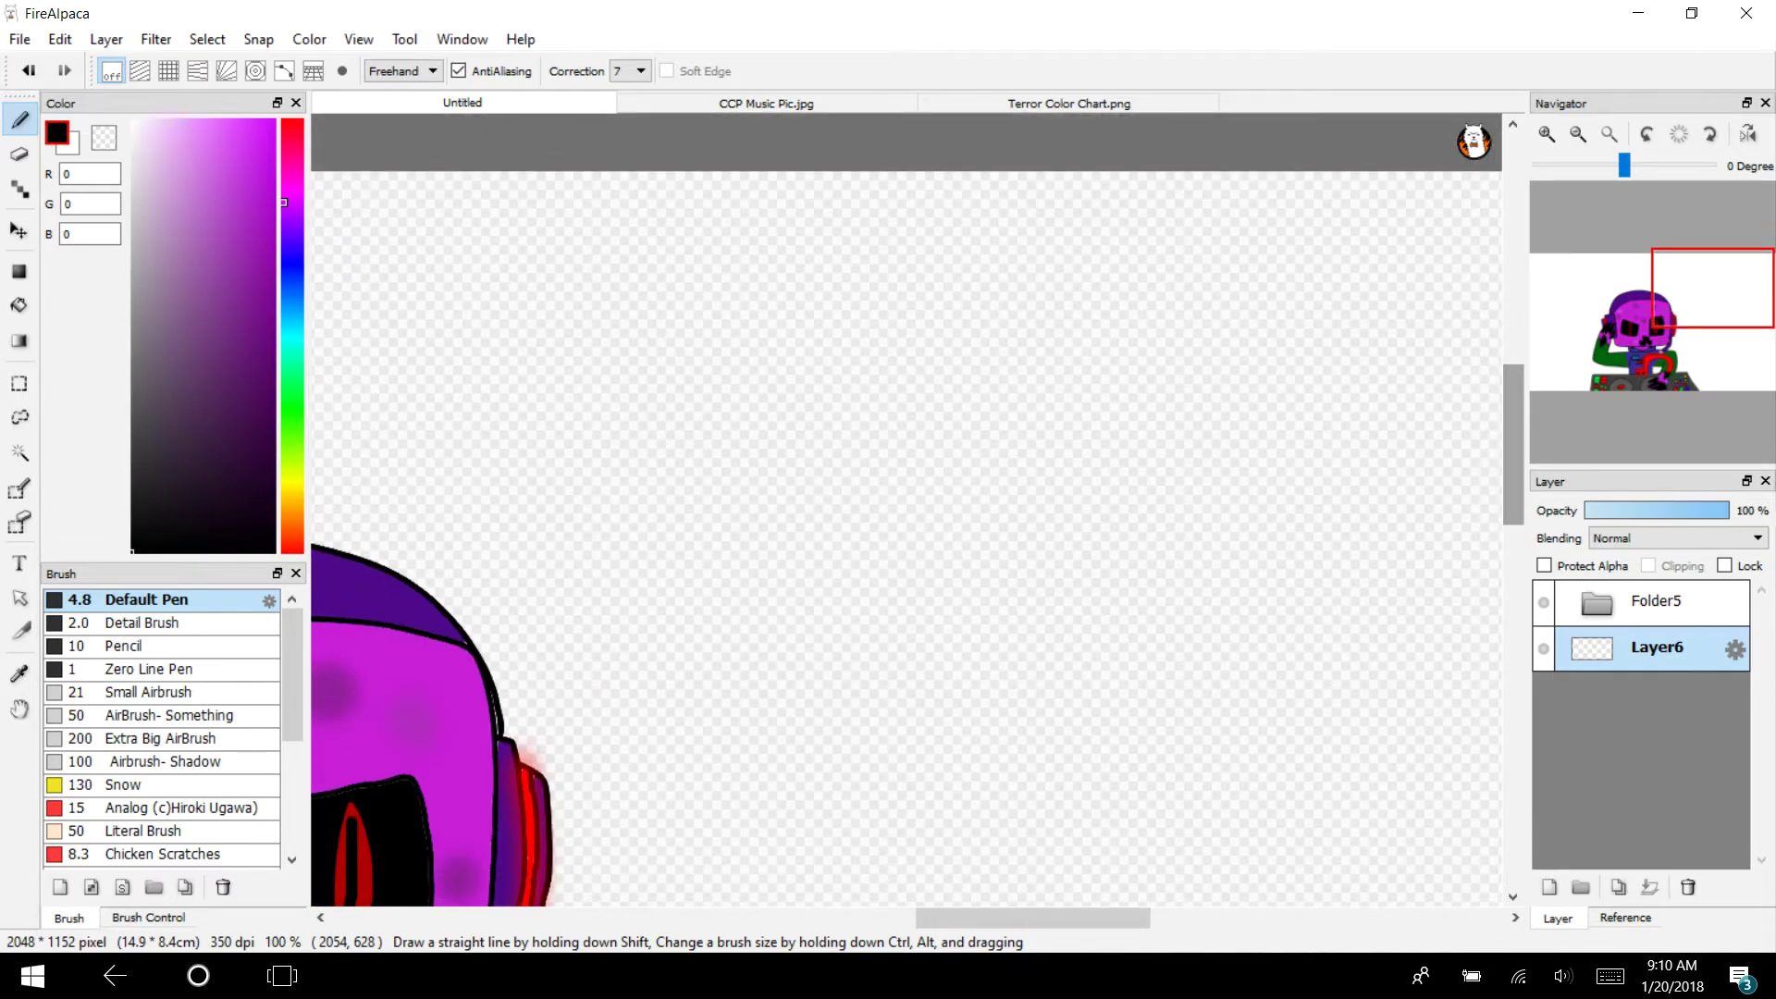
mouse_move(1125, 276)
mouse_down()
mouse_move(780, 384)
mouse_move(756, 426)
mouse_up()
key(ctrl+z)
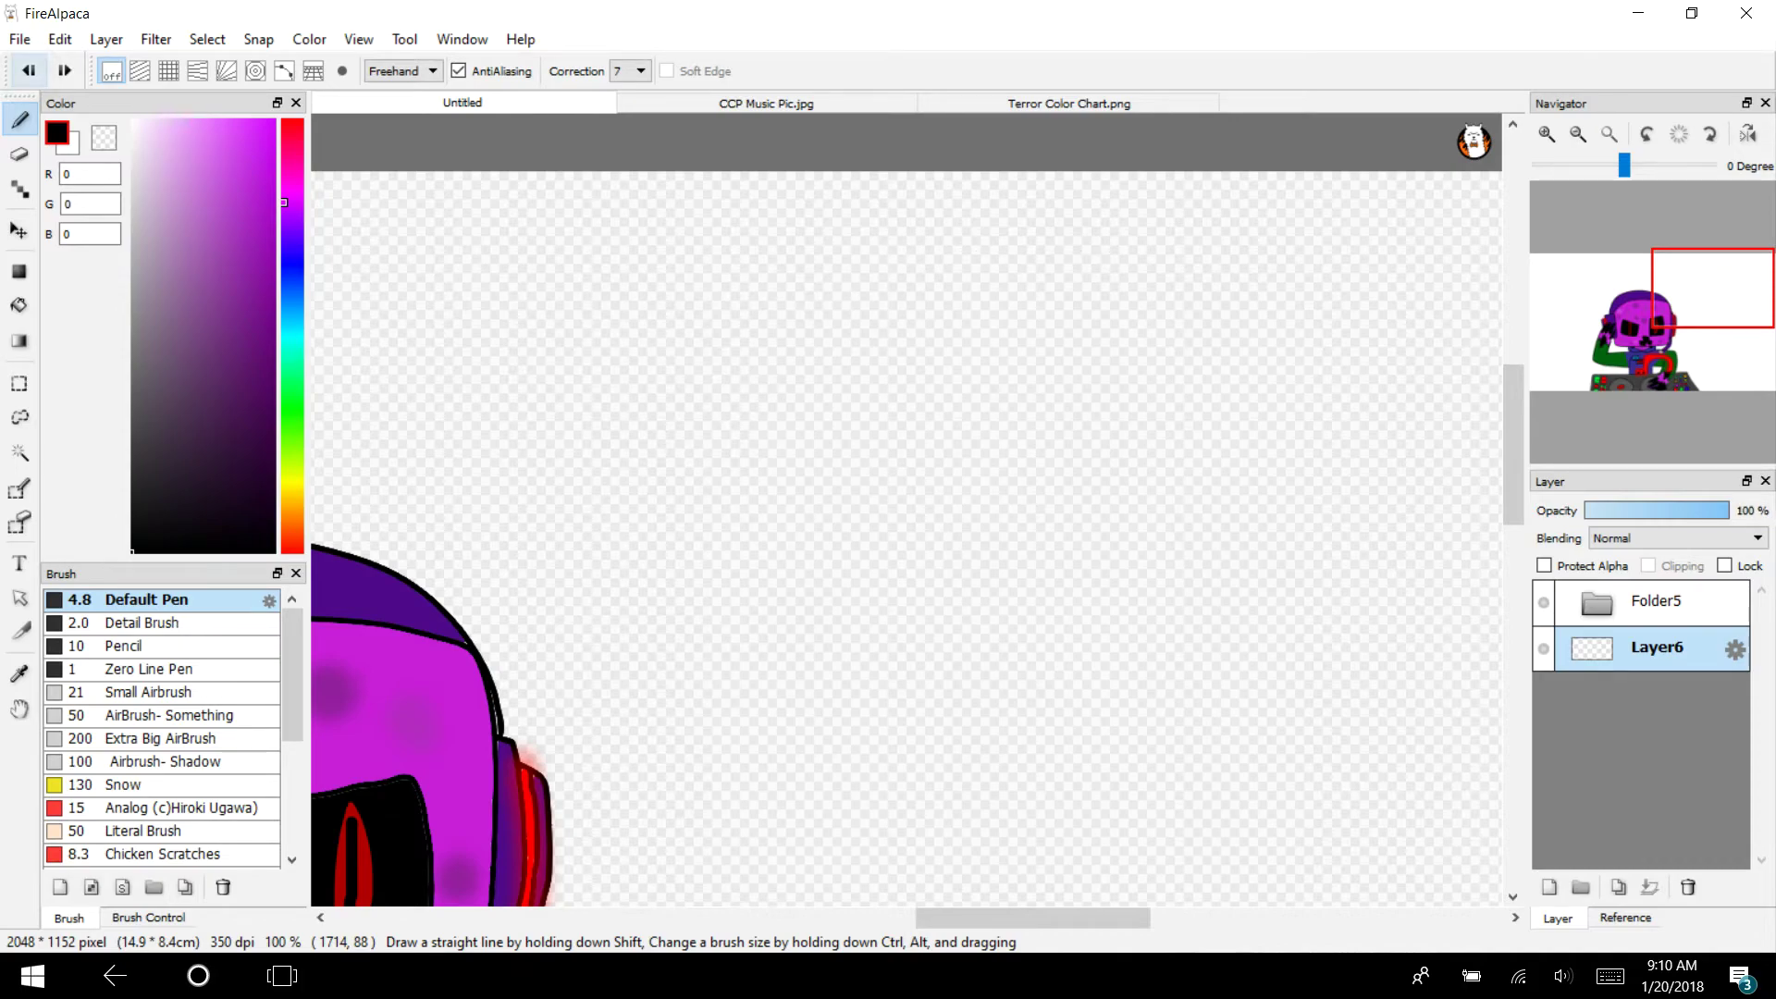
mouse_move(1178, 278)
mouse_down()
mouse_move(1058, 271)
mouse_move(835, 493)
mouse_move(803, 790)
mouse_move(716, 817)
mouse_move(734, 855)
mouse_move(904, 891)
mouse_up()
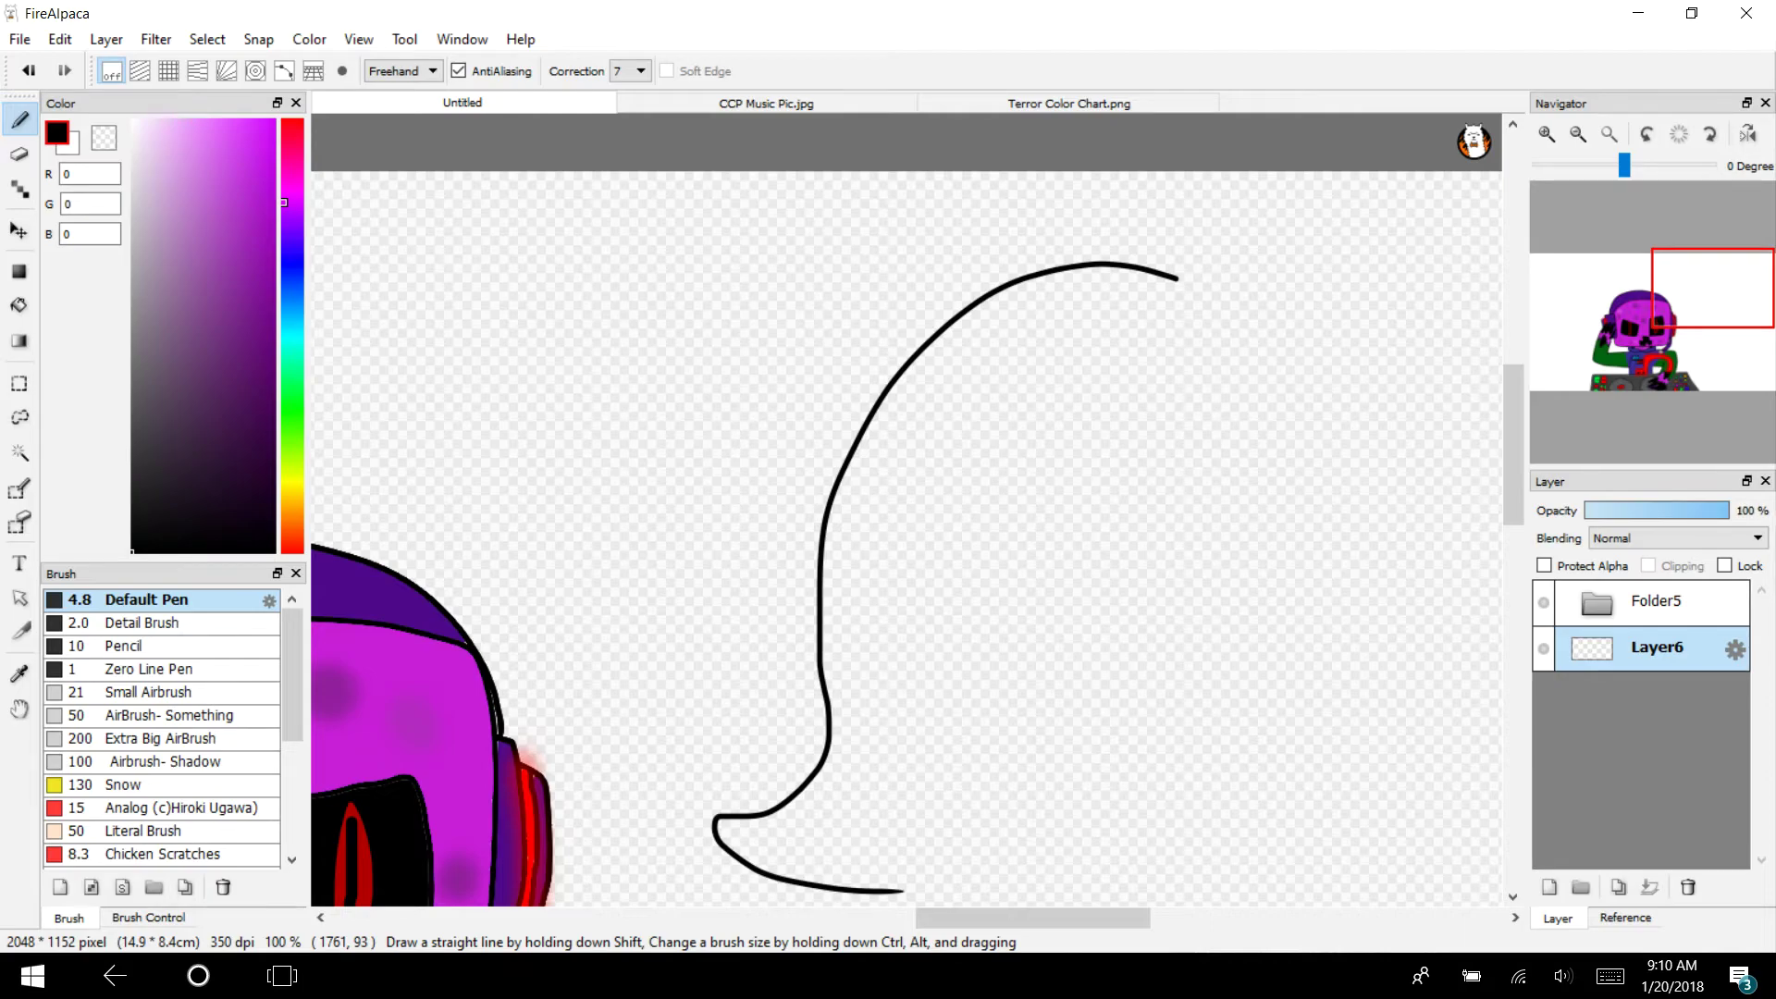
Extend the swirling outline to the canvas's top and right edges, adding pointed curls and a lower line back to the hooked point
drag(1733, 292, 1770, 288)
mouse_move(821, 314)
mouse_down()
mouse_move(980, 316)
mouse_move(1036, 208)
mouse_up()
mouse_move(1152, 631)
mouse_down()
mouse_move(924, 654)
mouse_move(1149, 819)
mouse_move(1314, 755)
mouse_up()
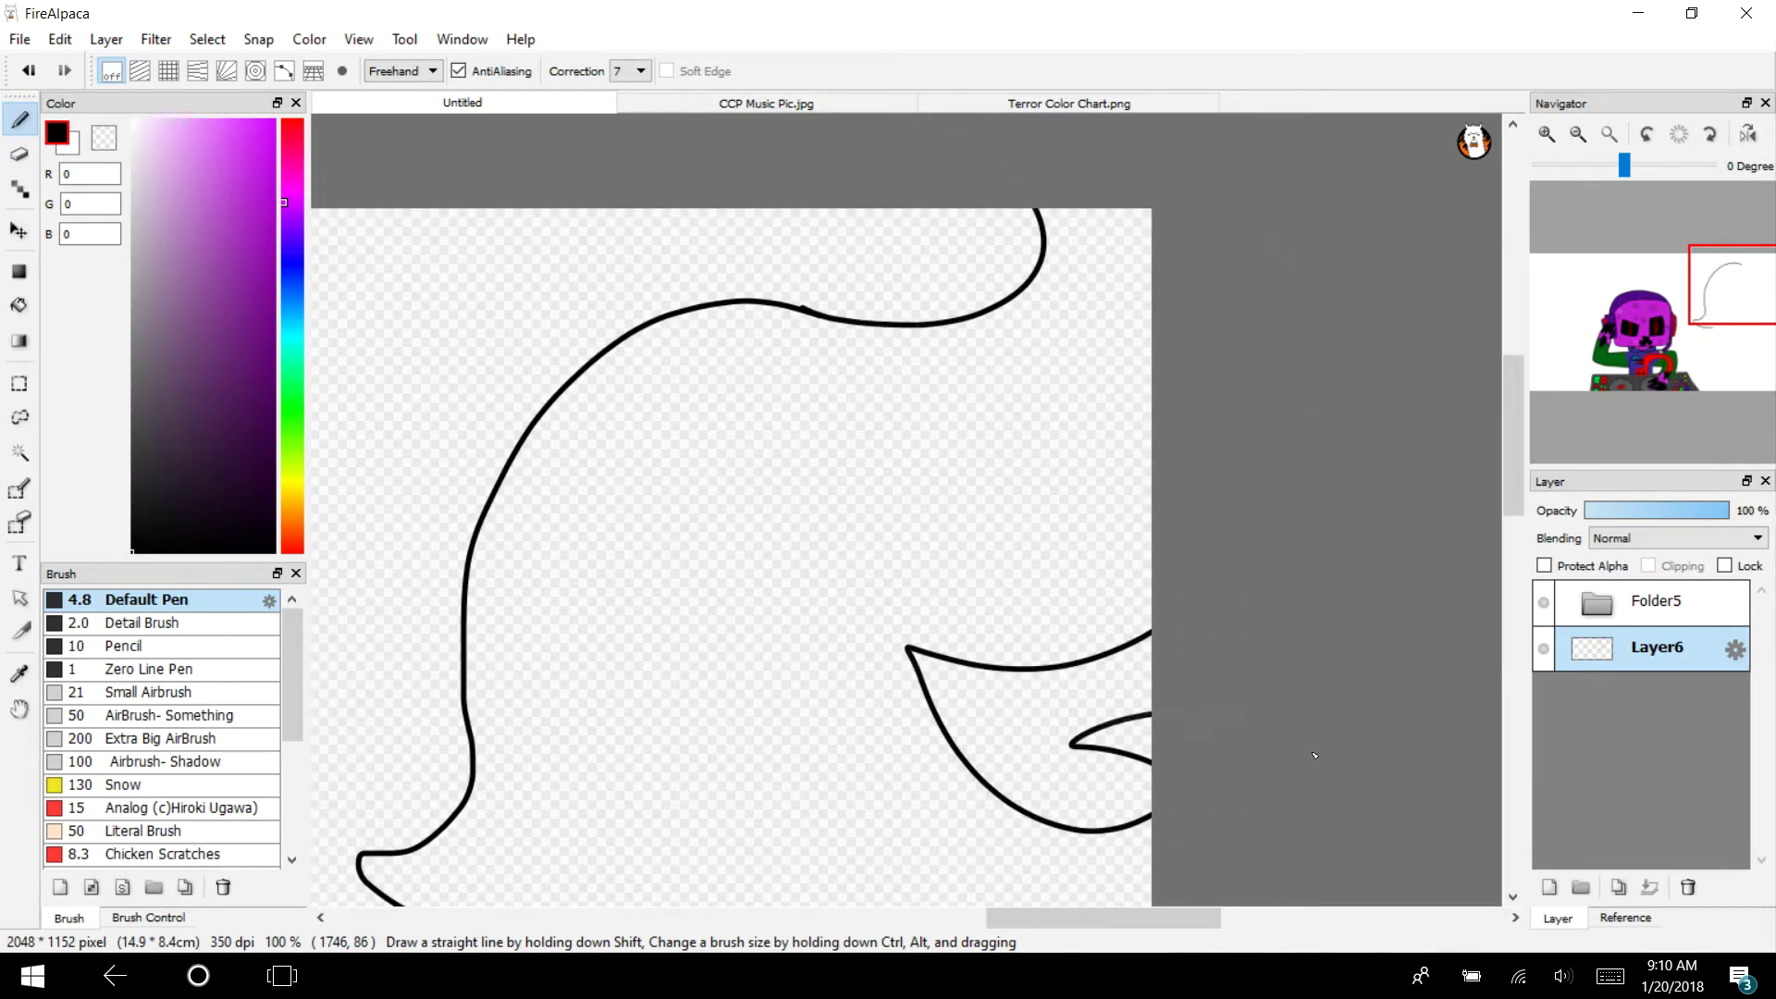
drag(1513, 432, 1513, 508)
mouse_move(1230, 689)
mouse_down()
mouse_move(955, 662)
mouse_move(797, 601)
mouse_move(929, 715)
mouse_move(988, 927)
mouse_move(610, 666)
mouse_move(522, 573)
mouse_up()
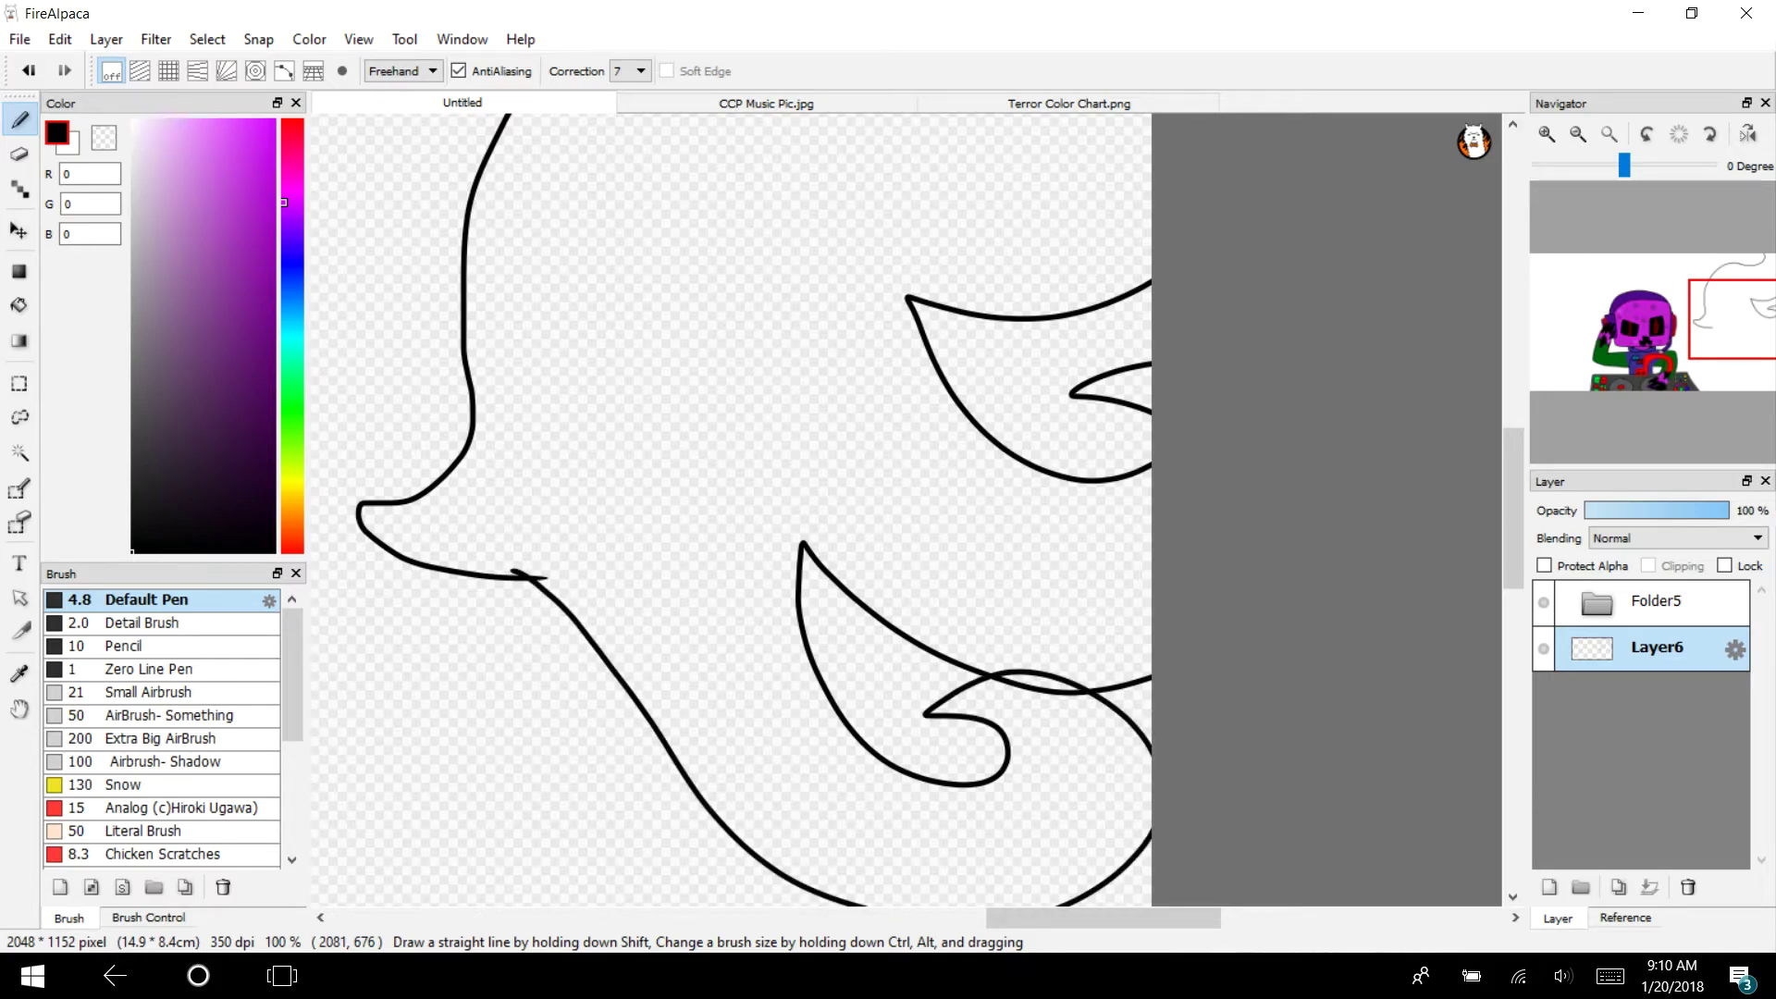
Draw a large crescent curl from the hooked point, with a spiked lower edge running down to the DJ console
mouse_move(1684, 354)
mouse_down()
mouse_move(1587, 380)
mouse_move(1657, 371)
mouse_up()
mouse_move(816, 421)
mouse_down()
mouse_move(1021, 285)
mouse_move(1101, 498)
mouse_move(841, 693)
mouse_move(806, 676)
mouse_up()
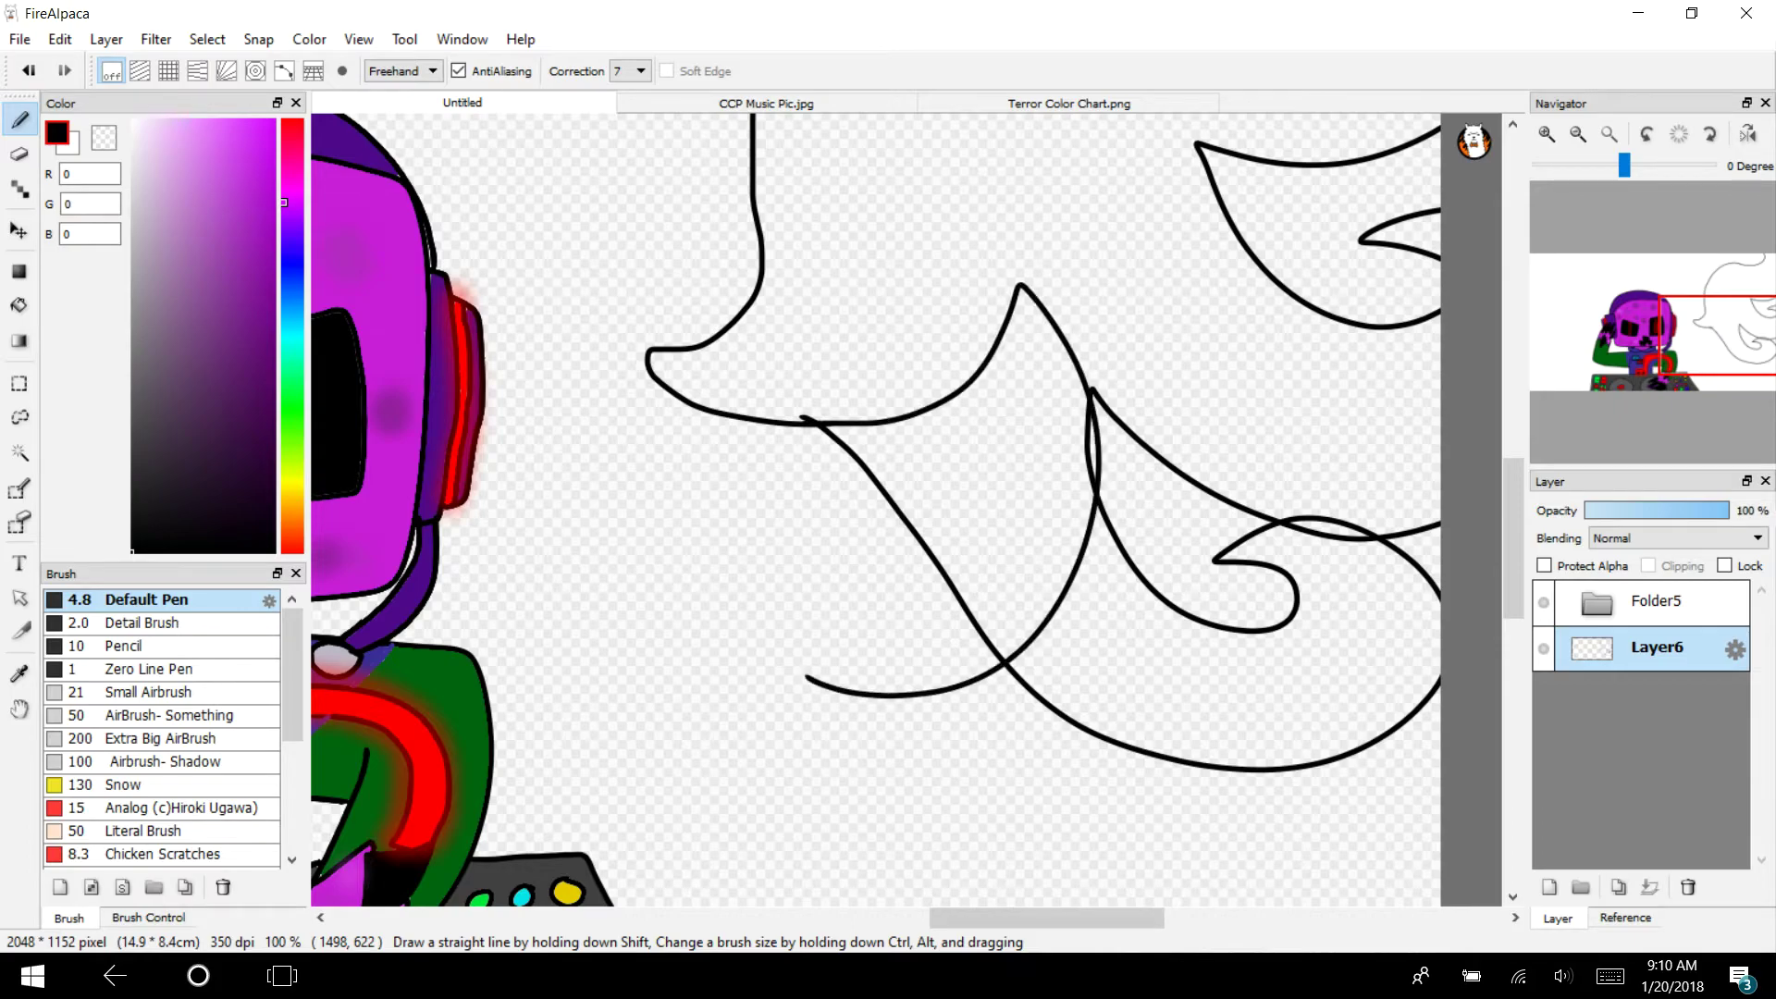
key(ctrl+z)
mouse_move(822, 421)
mouse_down()
mouse_move(1035, 303)
mouse_move(1216, 465)
mouse_move(940, 775)
mouse_move(785, 714)
mouse_move(795, 763)
mouse_move(966, 841)
mouse_move(1015, 816)
mouse_move(706, 908)
mouse_move(617, 851)
mouse_move(537, 842)
mouse_move(483, 859)
mouse_up()
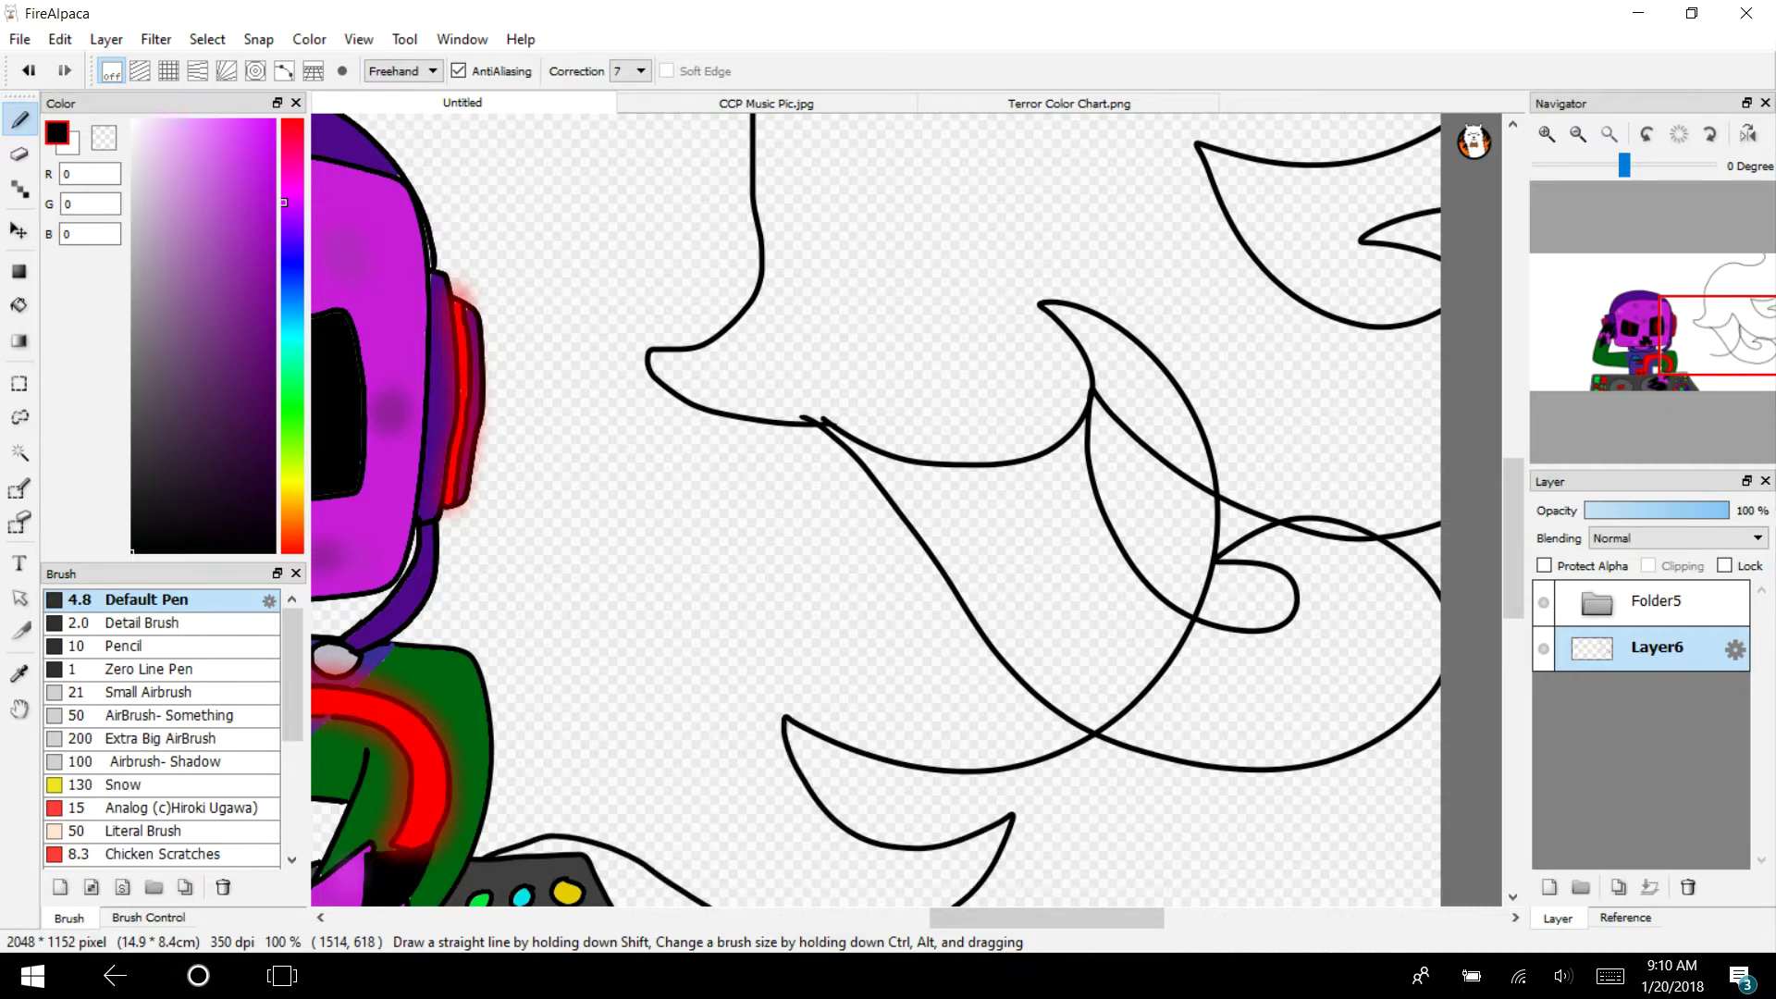
Connect the swirl to the character's lowered arm and add a short connecting line in the gap between torso and arm
mouse_move(1717, 338)
mouse_down()
mouse_move(1617, 368)
mouse_move(1698, 356)
mouse_up()
mouse_move(1022, 221)
mouse_down()
mouse_move(991, 222)
mouse_move(776, 416)
mouse_move(682, 581)
mouse_up()
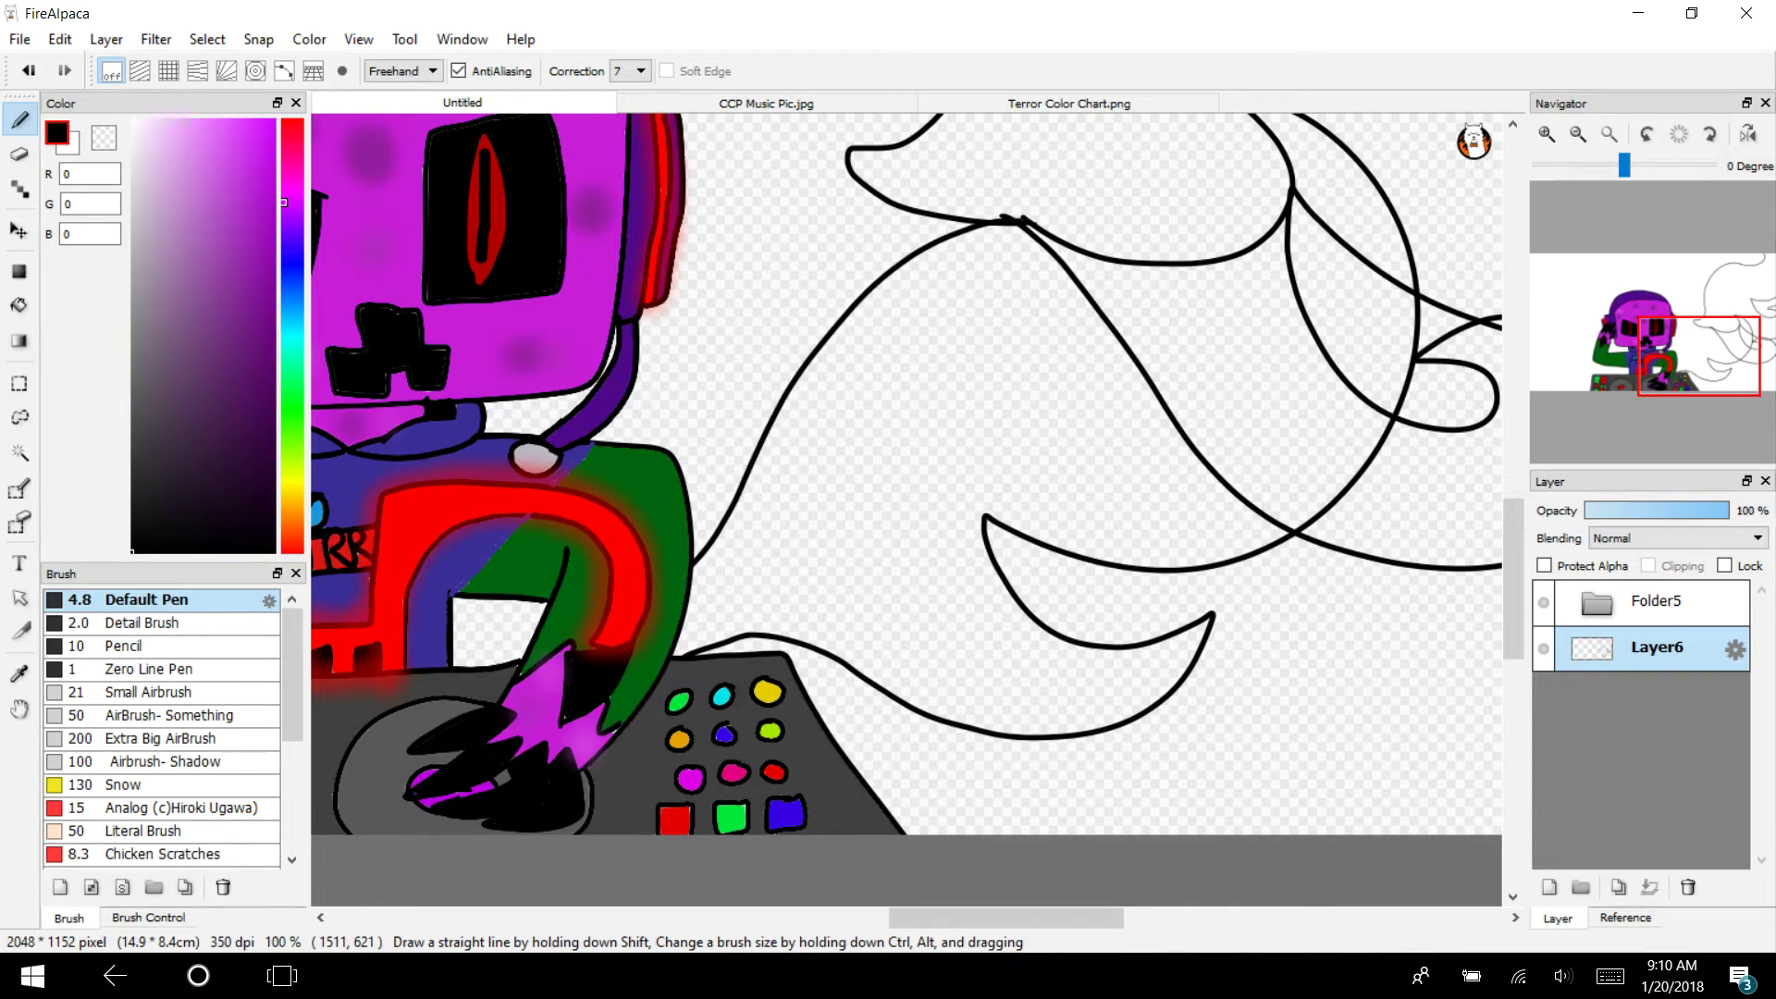
drag(1677, 370, 1628, 375)
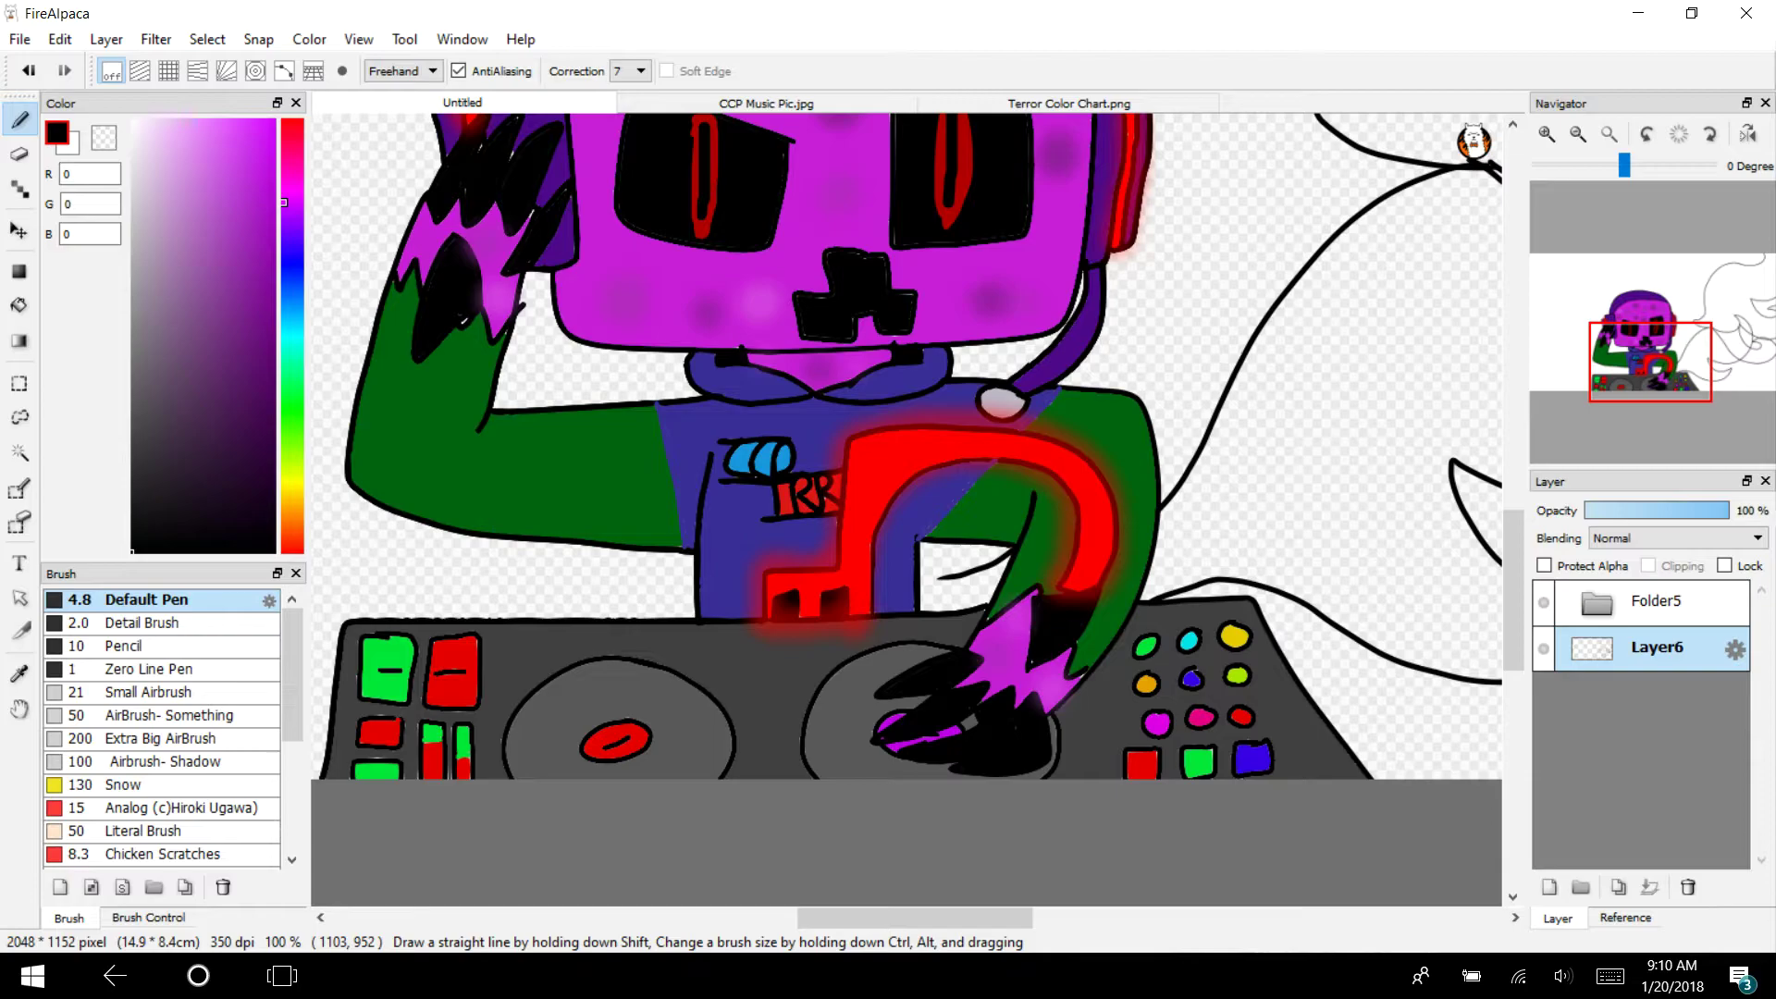
drag(1001, 583, 917, 596)
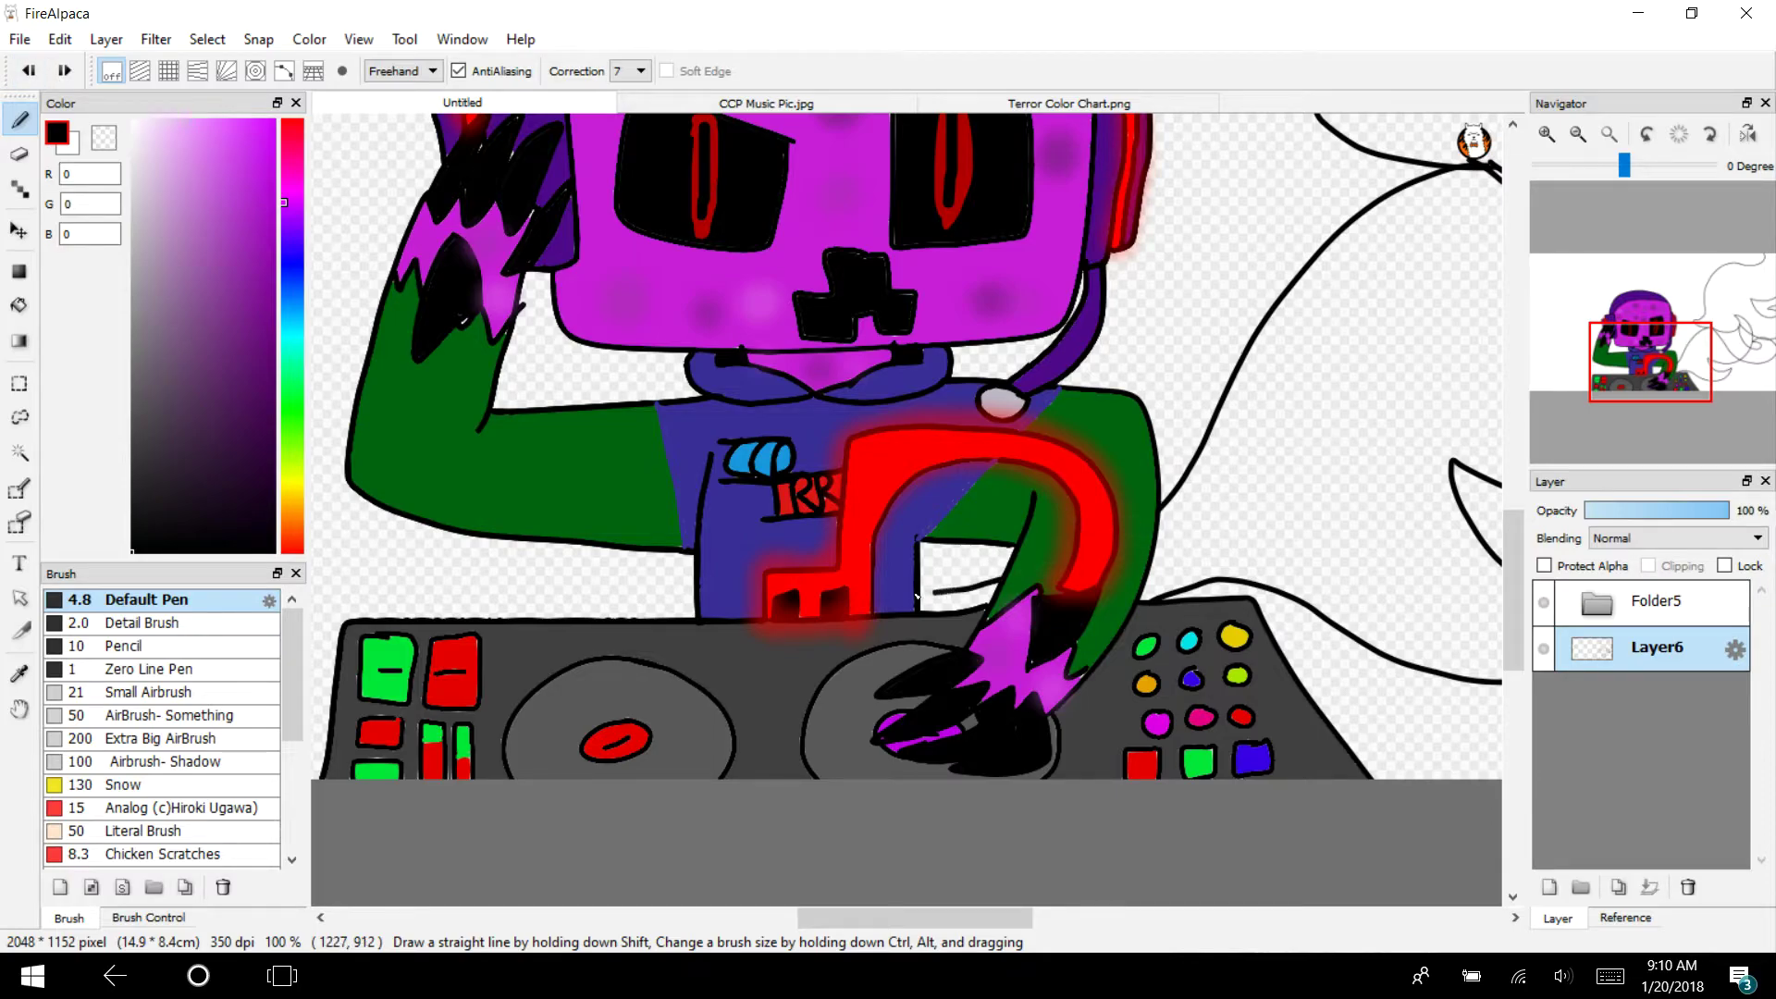
Draw a large double-lined curl beyond the raised arm's elbow, running from behind the arm and console to a hooked end
drag(350, 446, 311, 429)
mouse_move(1649, 362)
mouse_down()
mouse_move(1680, 369)
mouse_move(1588, 369)
mouse_up()
mouse_move(689, 359)
mouse_down()
mouse_move(636, 431)
mouse_move(624, 524)
mouse_move(650, 591)
mouse_move(718, 649)
mouse_move(798, 673)
mouse_move(860, 663)
mouse_move(869, 610)
mouse_up()
click(1658, 377)
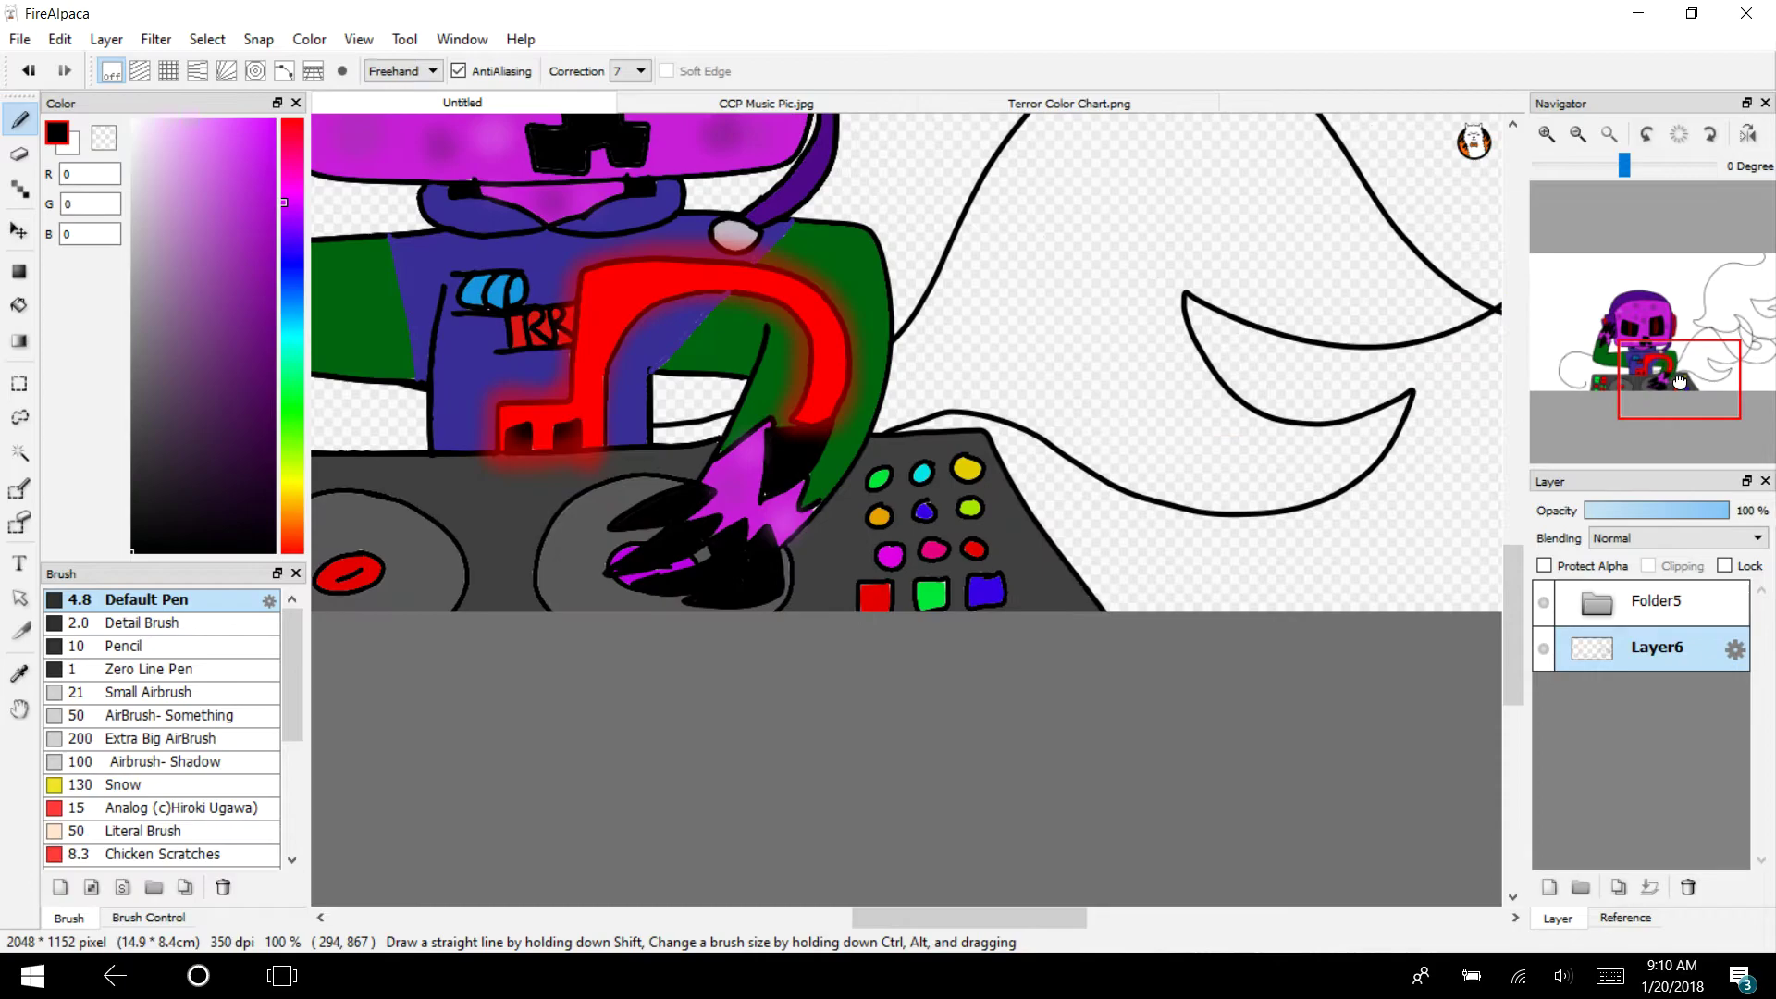
drag(1658, 377, 1642, 377)
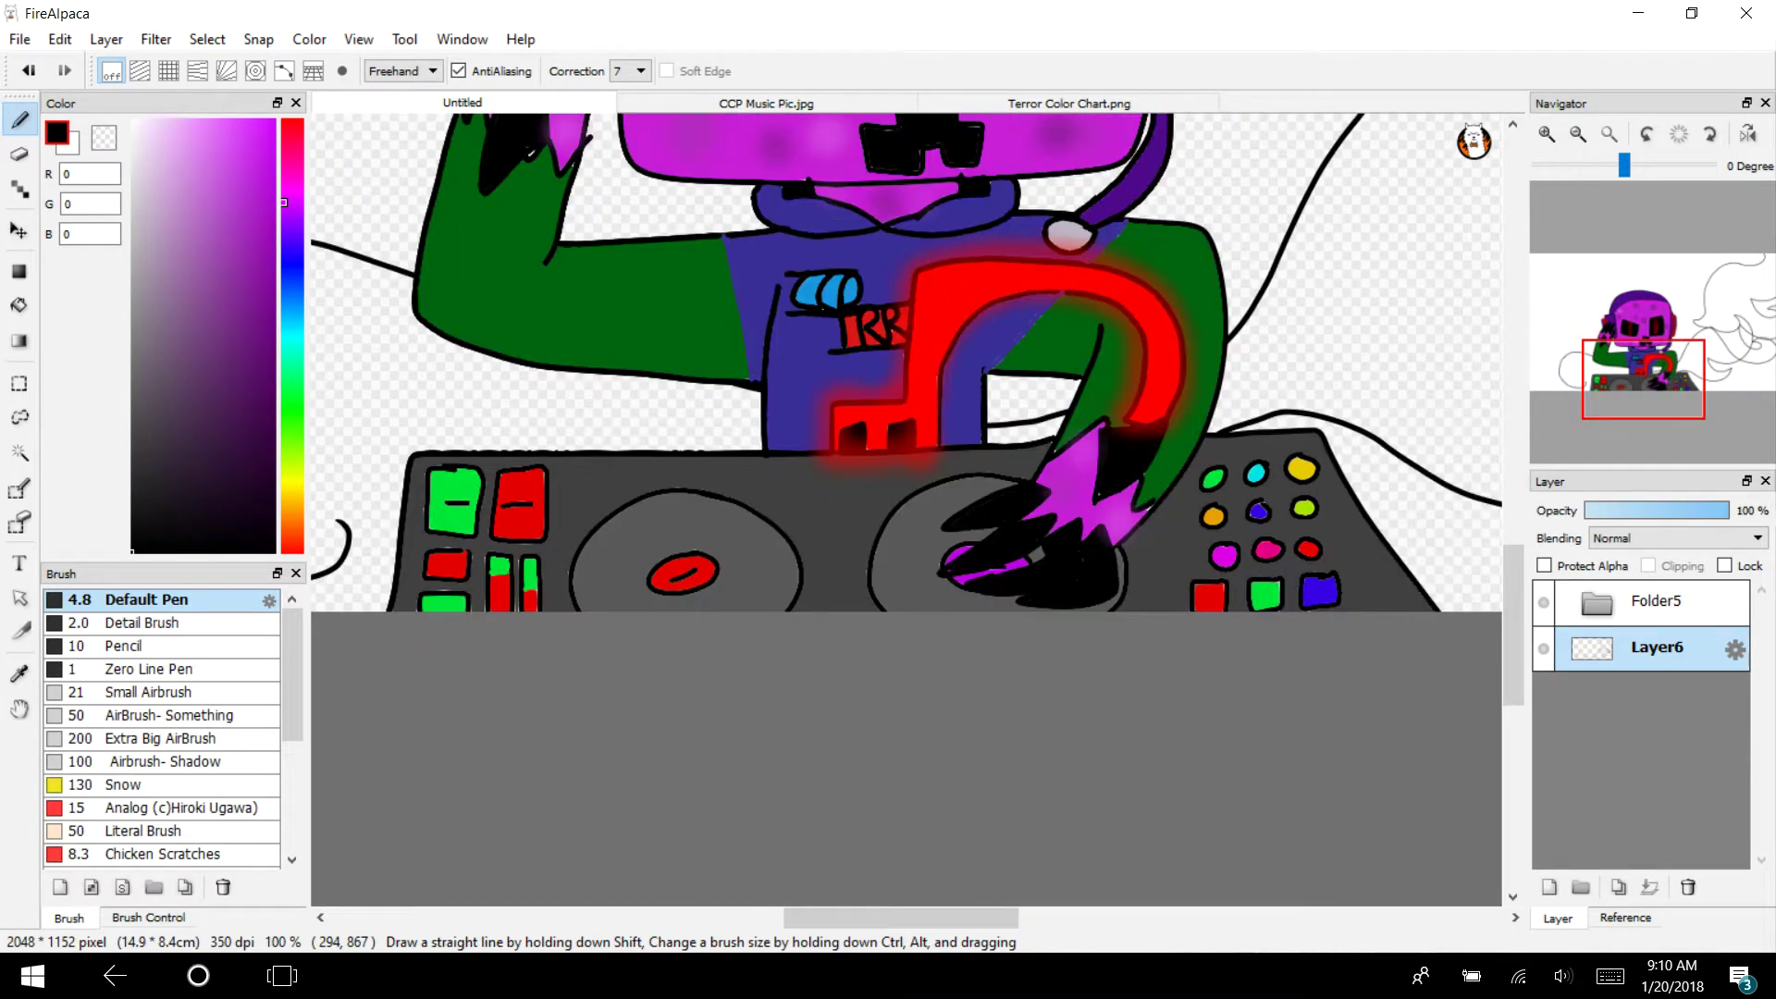
drag(731, 495, 234, 289)
drag(1634, 396, 1586, 396)
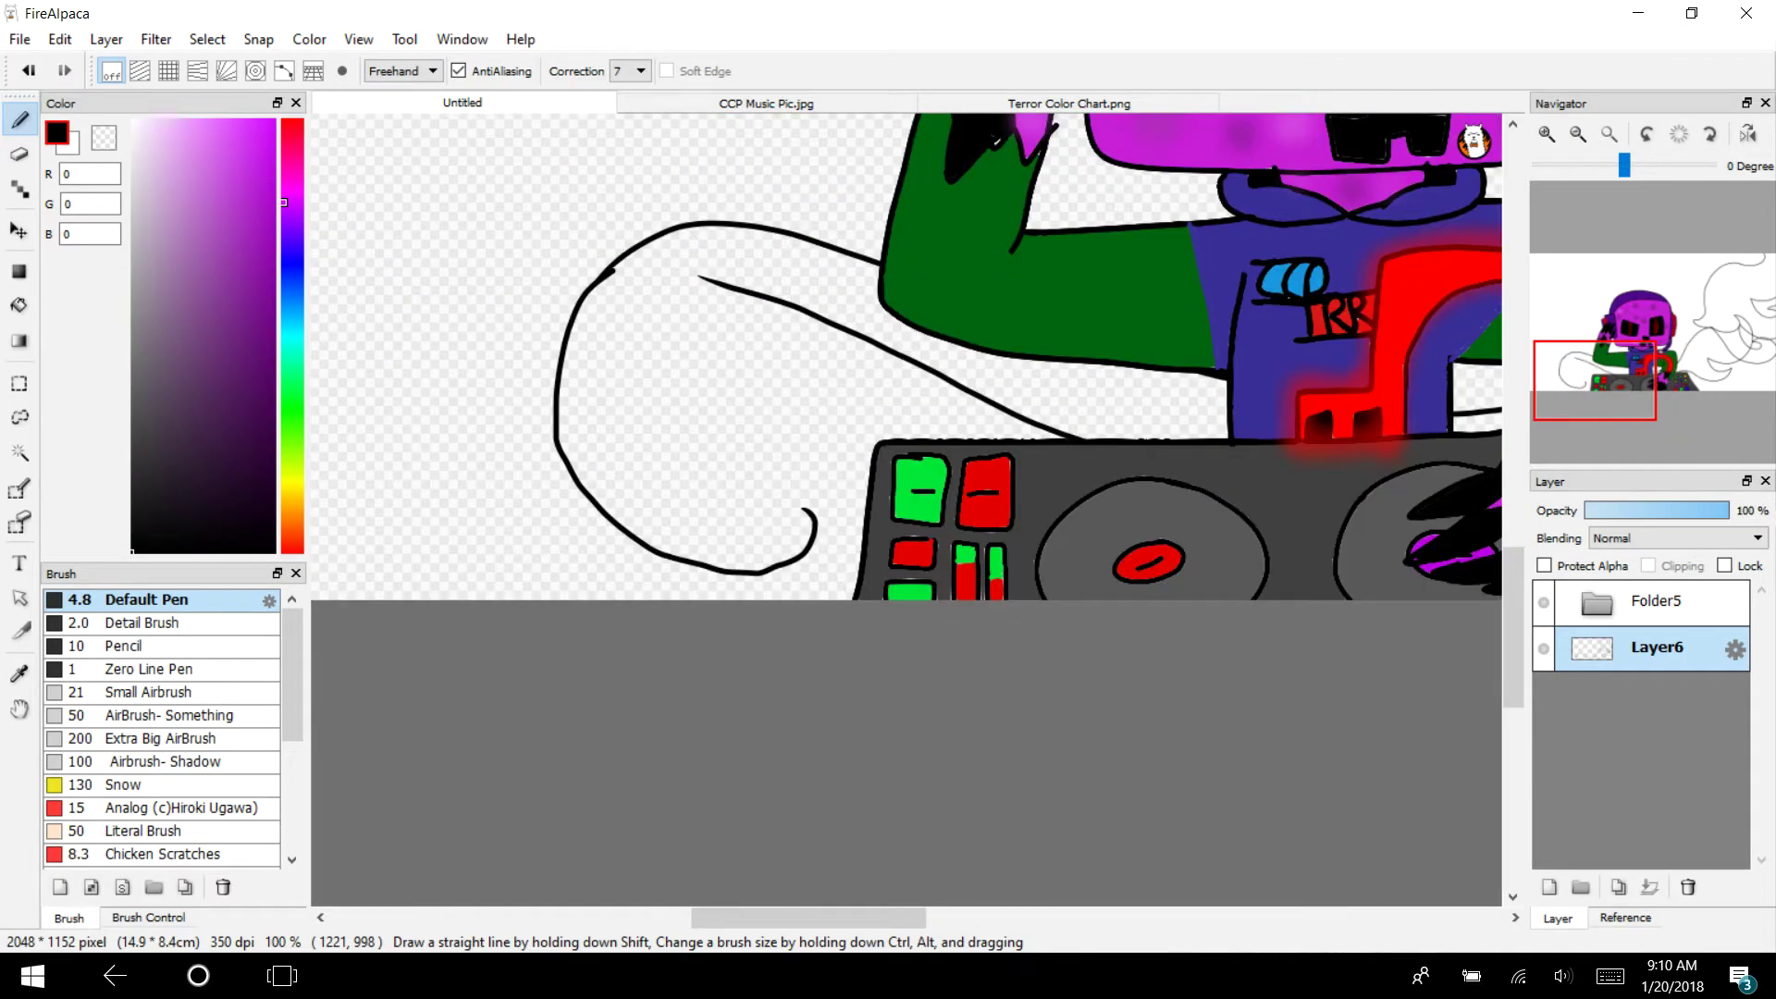
mouse_move(846, 328)
mouse_down()
mouse_move(671, 289)
mouse_move(612, 377)
mouse_move(633, 490)
mouse_move(716, 544)
mouse_move(808, 504)
mouse_up()
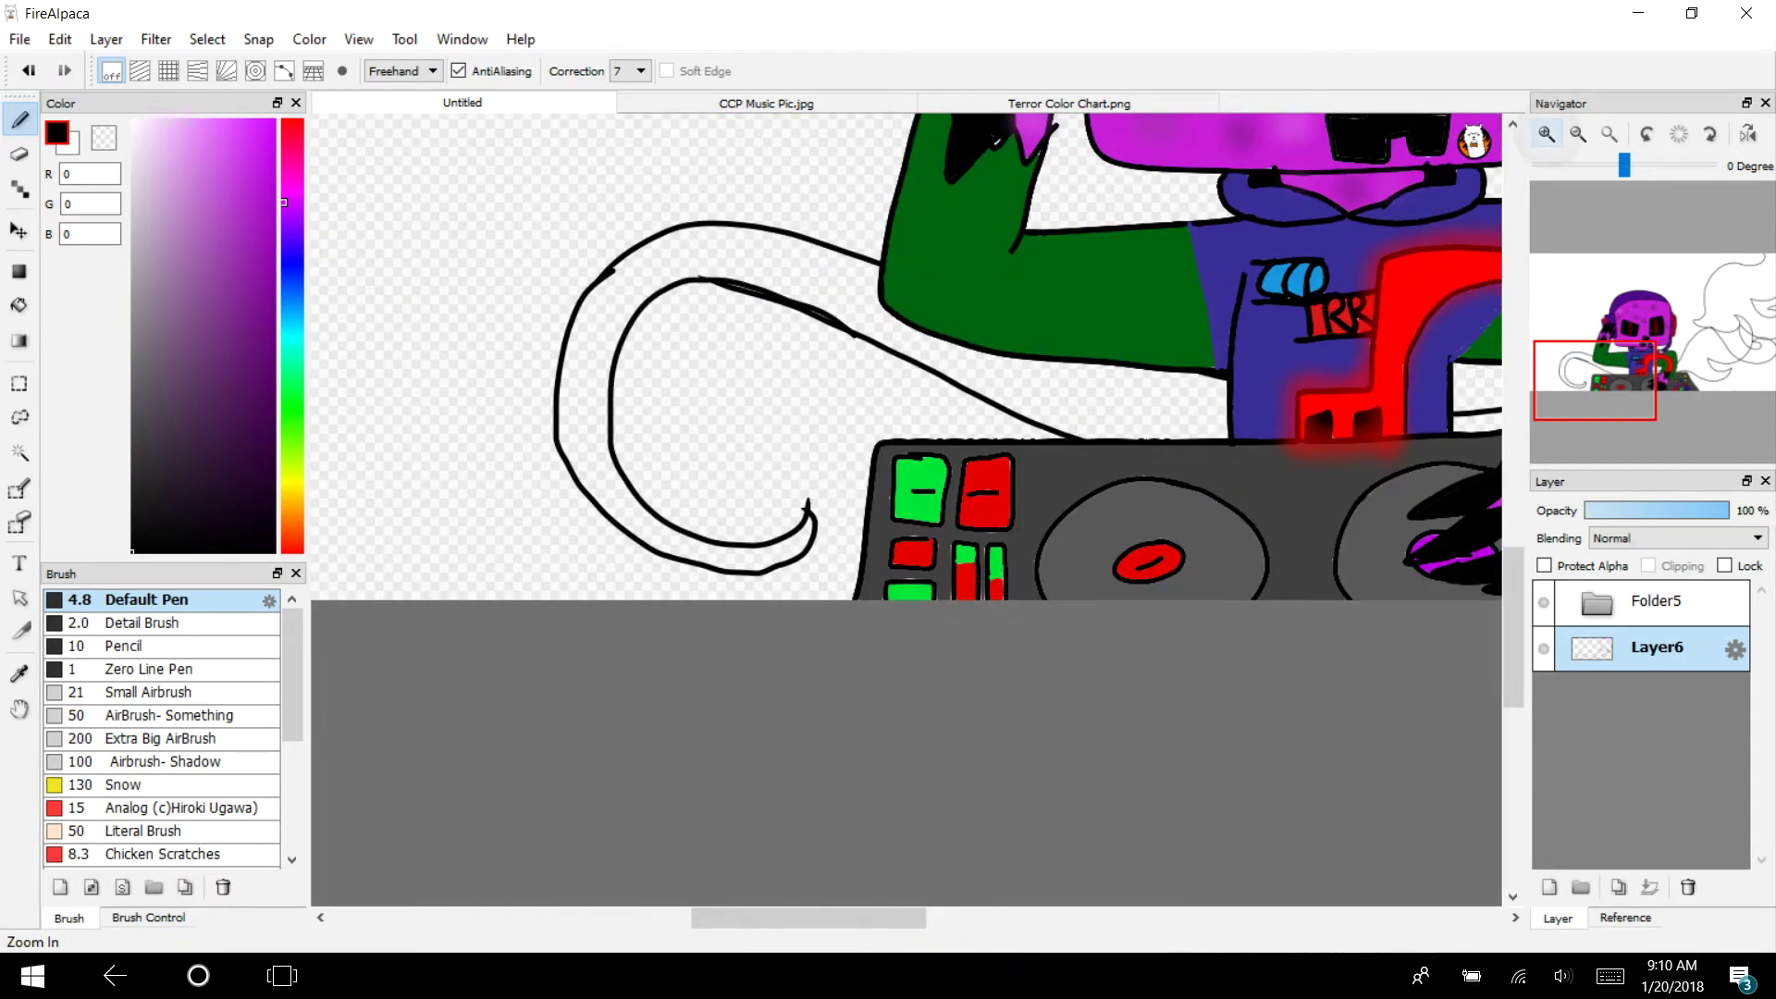
Erase the end of the curl beside the console and redraw it as a closed, pointed hook
click(1546, 134)
drag(1588, 379, 1566, 384)
key(e)
mouse_move(1145, 459)
mouse_down()
mouse_move(1201, 416)
mouse_move(1200, 313)
mouse_move(1239, 444)
mouse_up()
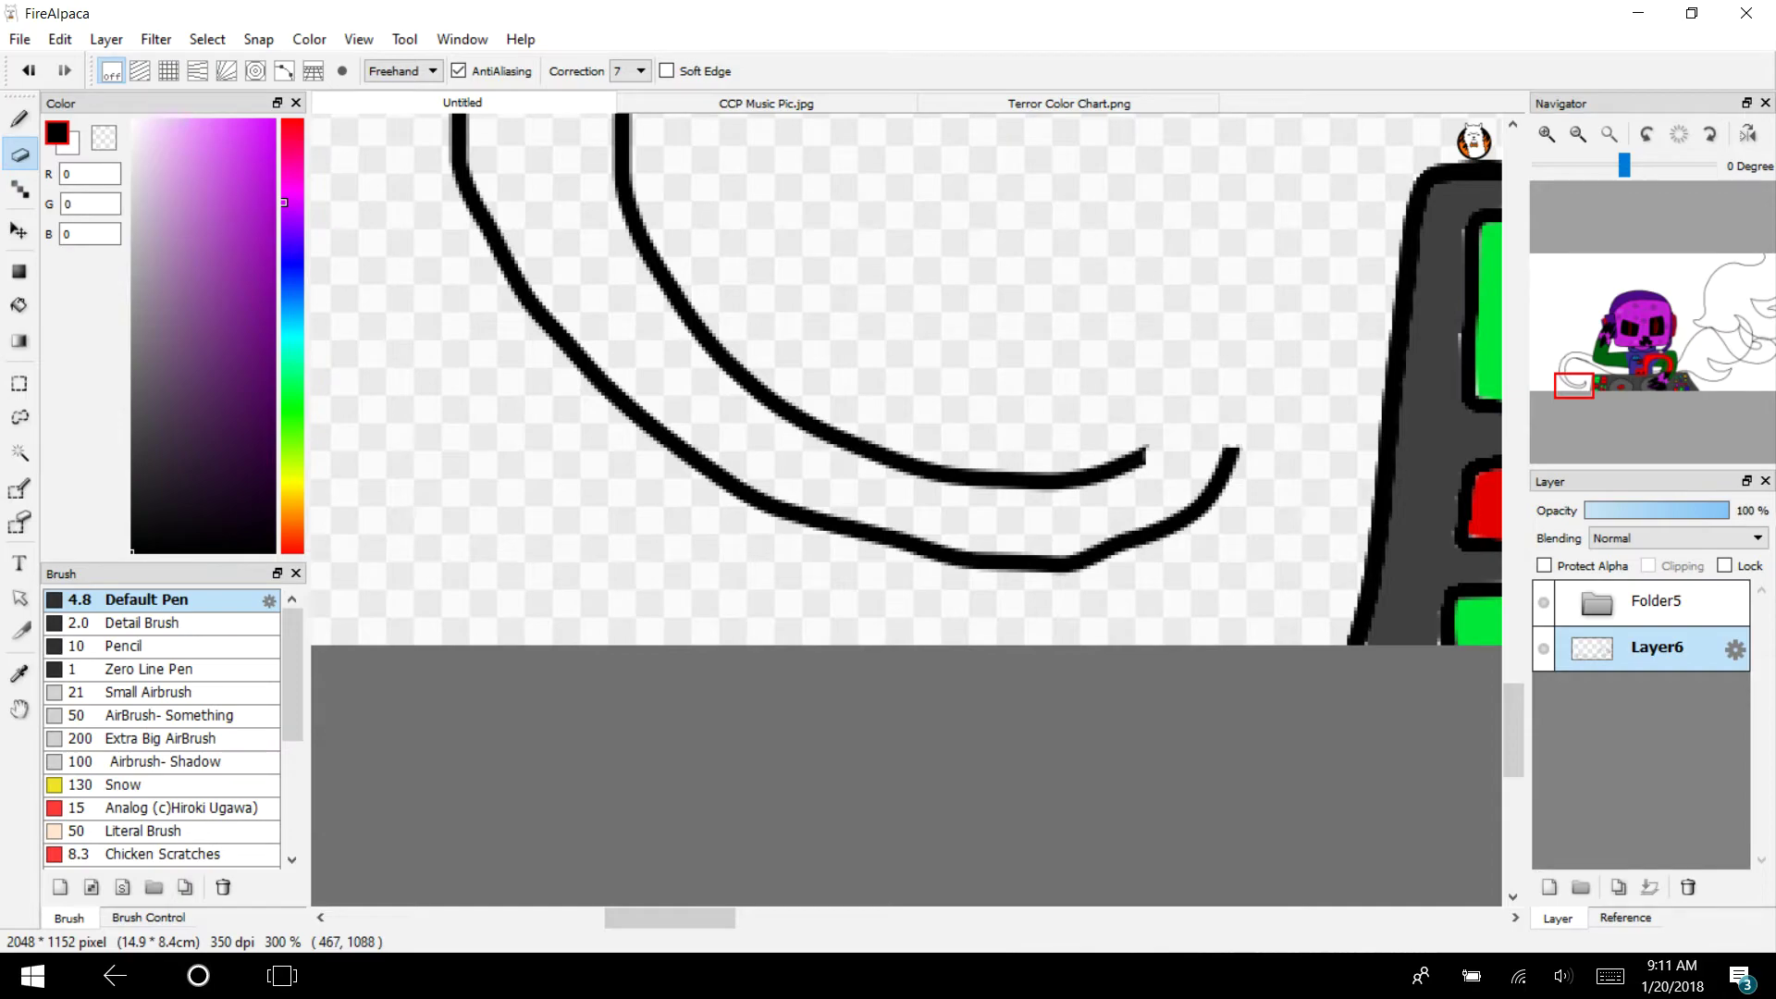
key(b)
drag(1119, 474, 1165, 310)
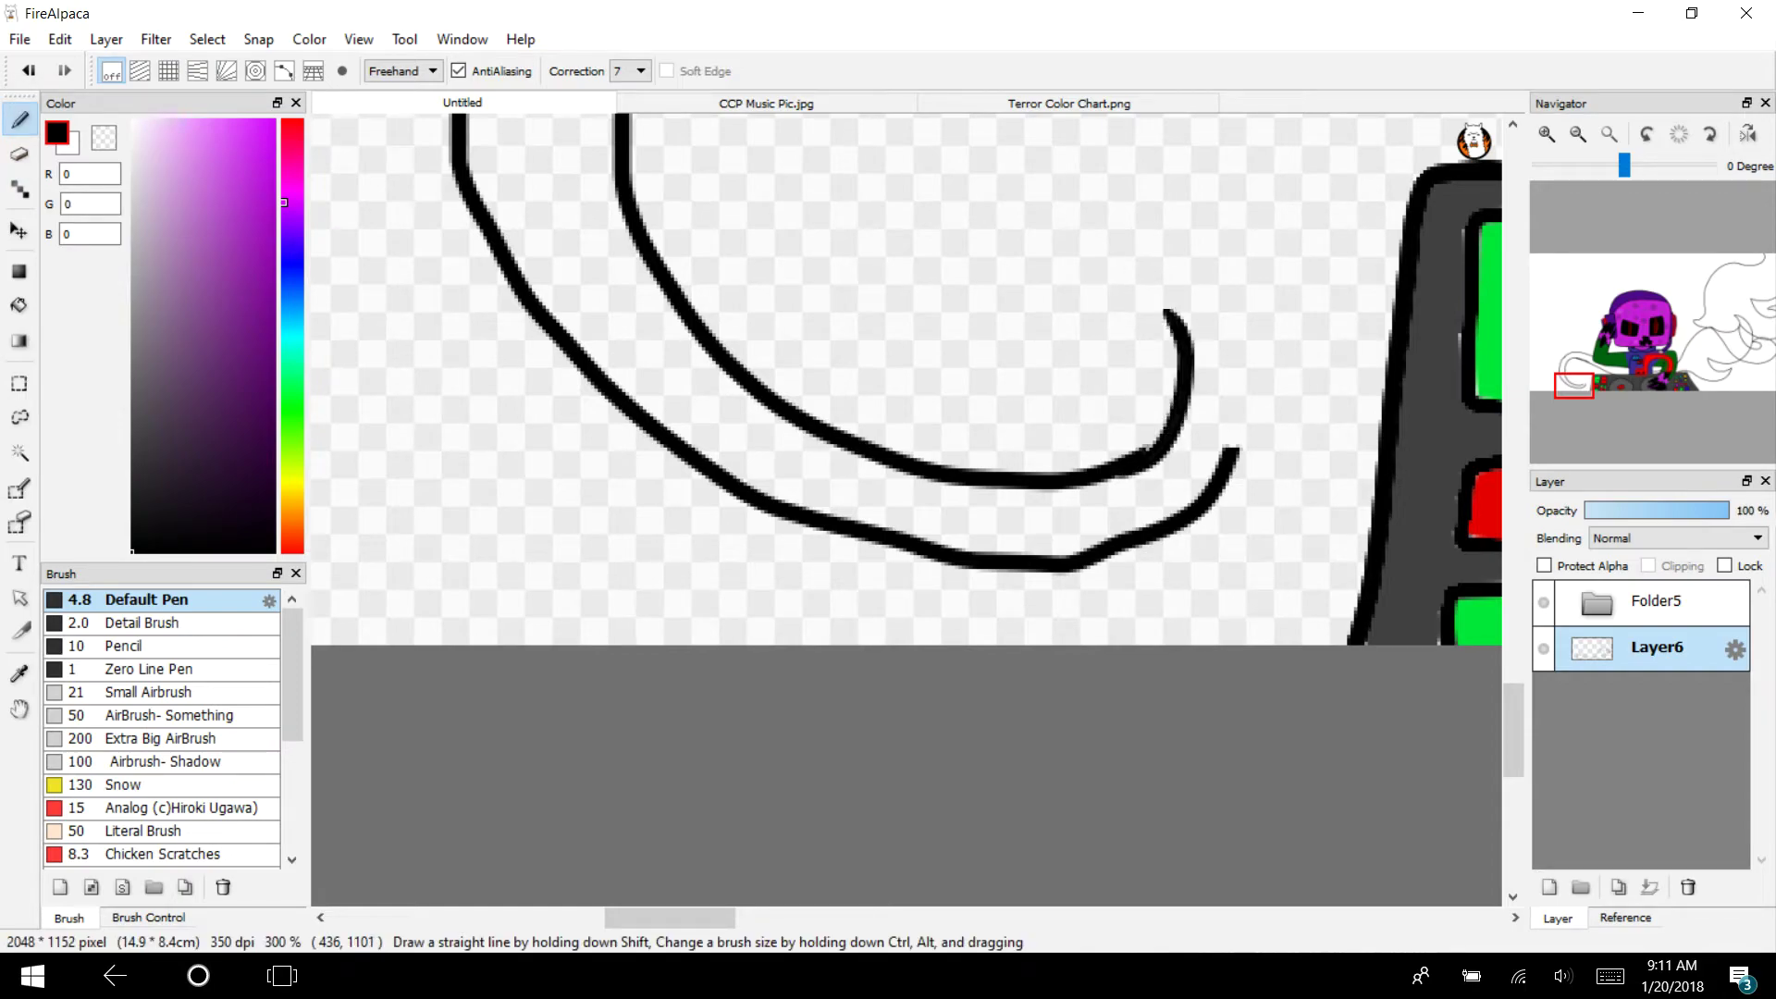
drag(1226, 485, 1152, 312)
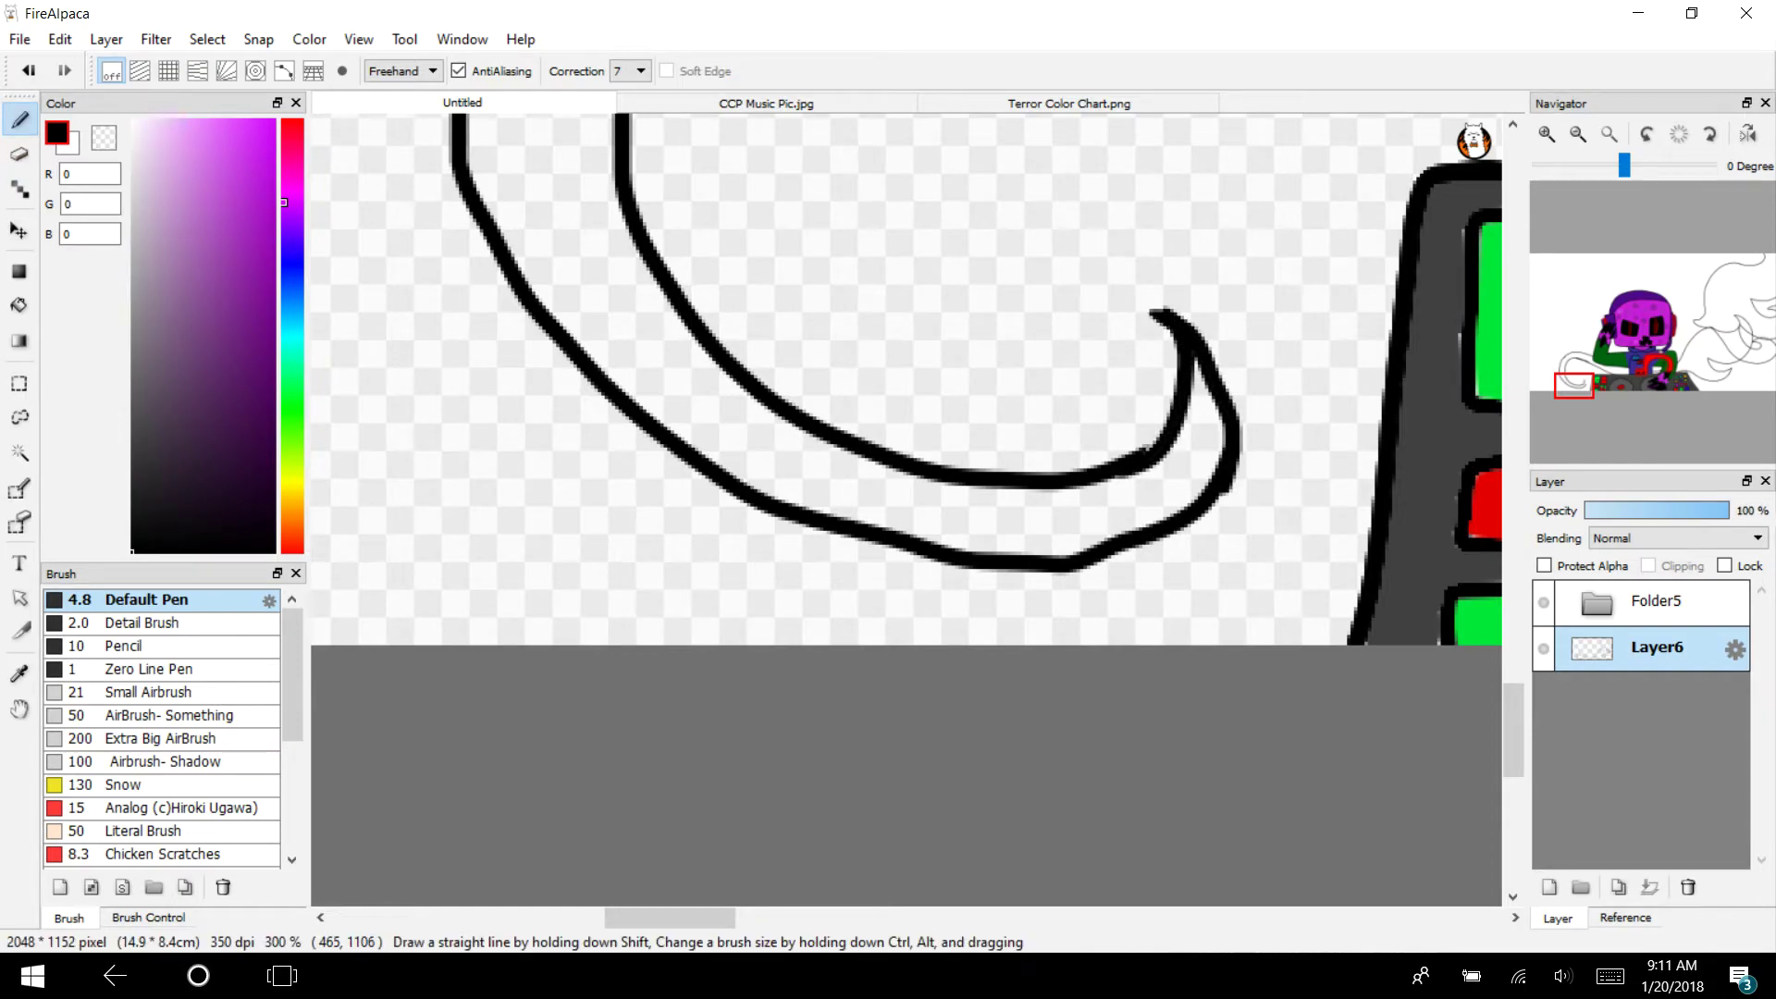
Erase the line segments that cross through the inside of the large crescent curl beside the character
click(1578, 134)
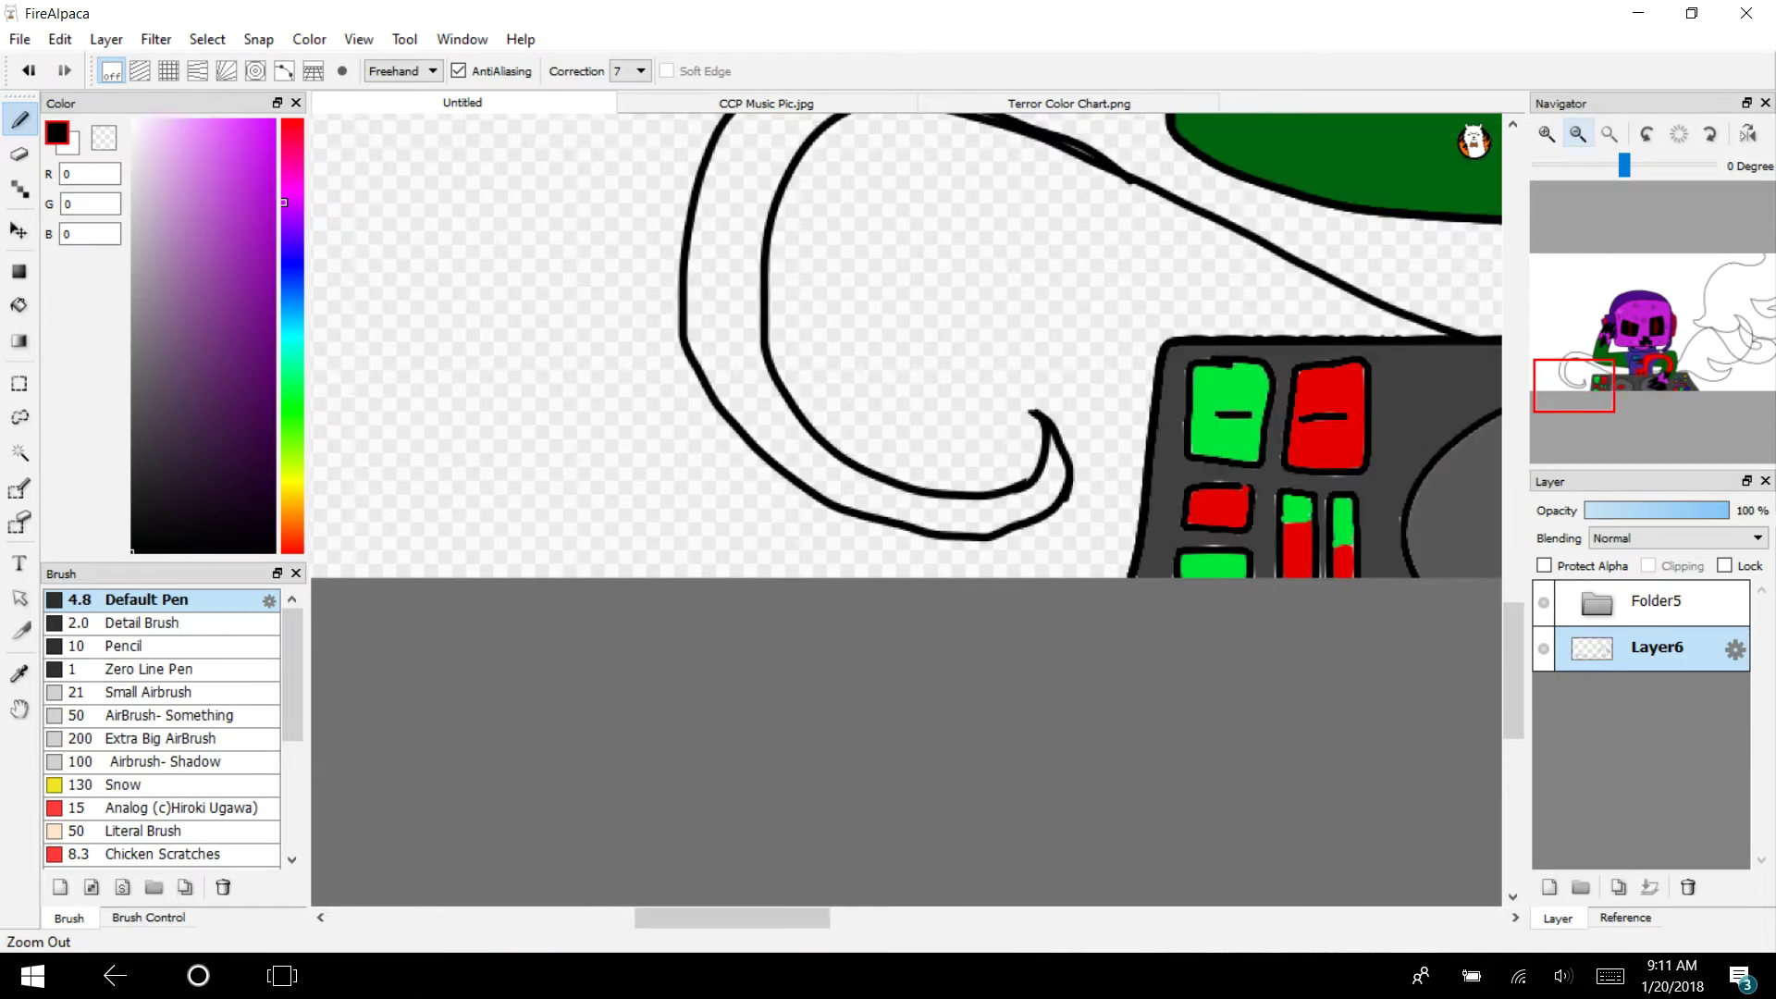
drag(1610, 368, 1770, 324)
key(e)
mouse_move(999, 338)
mouse_down()
mouse_move(971, 416)
mouse_move(983, 297)
mouse_move(963, 294)
mouse_move(986, 305)
mouse_up()
drag(944, 384, 965, 317)
mouse_move(952, 412)
mouse_down()
mouse_move(967, 460)
mouse_move(1053, 622)
mouse_move(1095, 531)
mouse_move(1104, 572)
mouse_up()
mouse_move(1133, 438)
mouse_down()
mouse_move(1002, 323)
mouse_move(1010, 341)
mouse_up()
drag(1093, 407, 1106, 424)
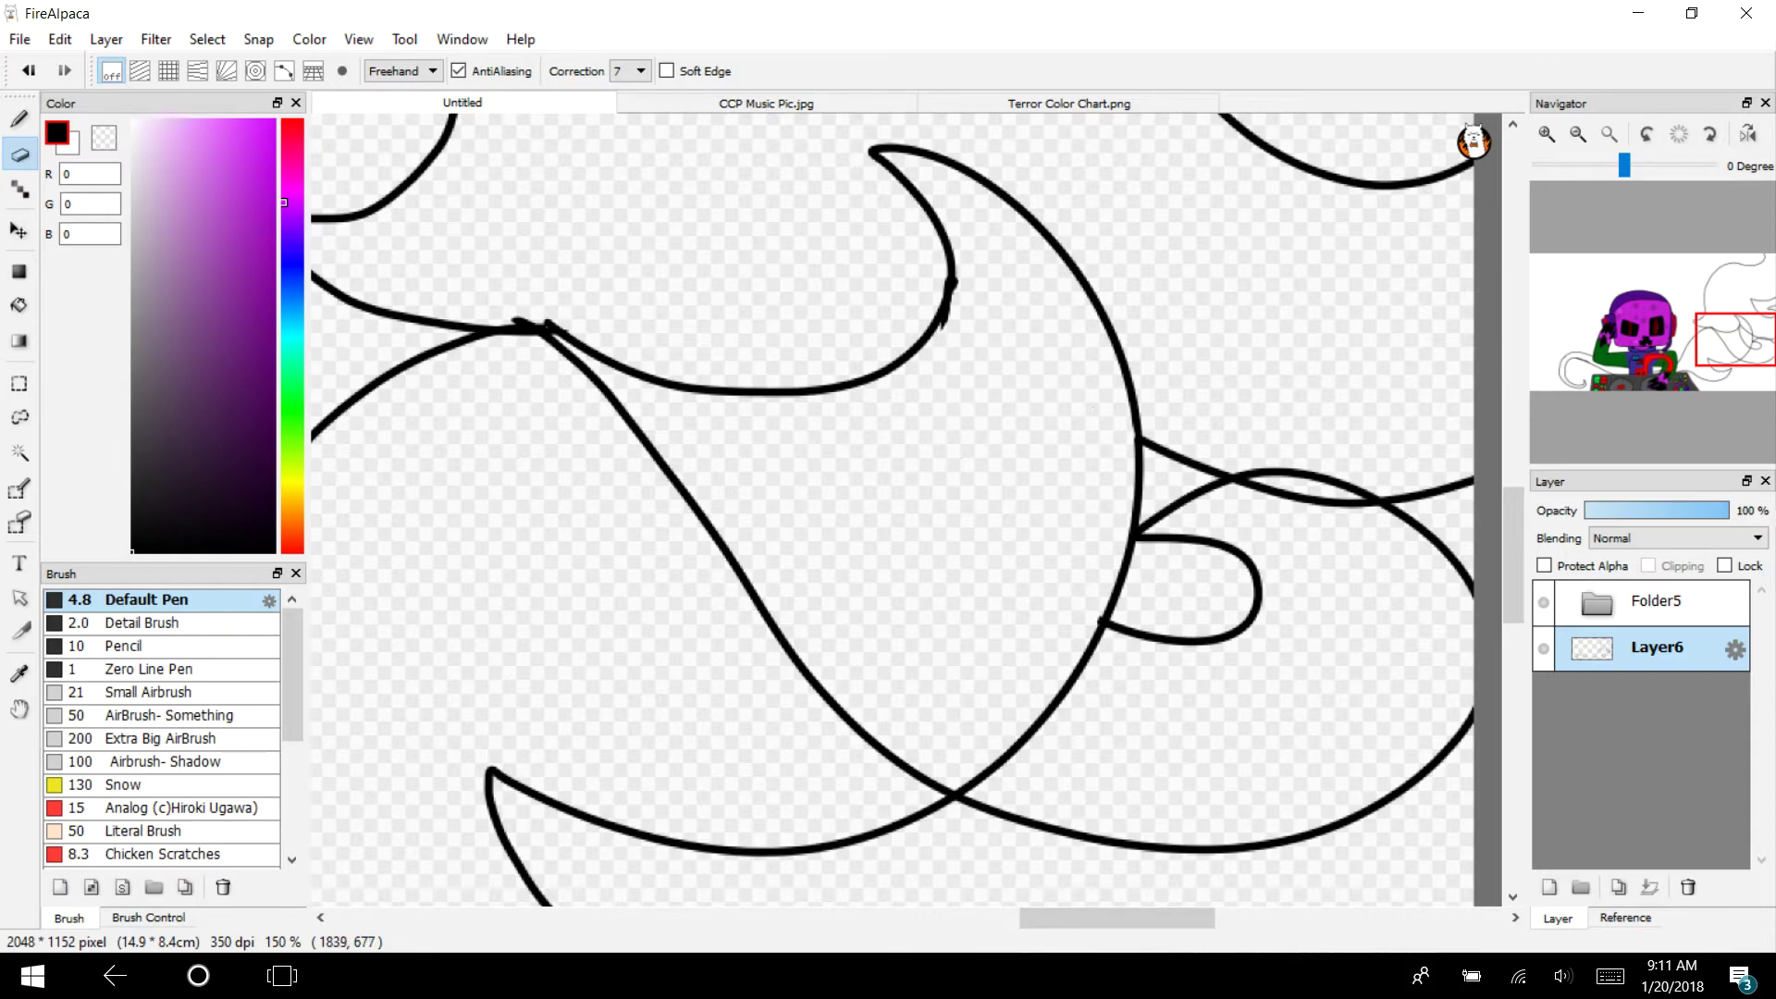
drag(654, 435, 542, 337)
drag(652, 453, 662, 476)
mouse_move(737, 555)
mouse_down()
mouse_move(775, 622)
mouse_move(729, 592)
mouse_move(924, 783)
mouse_move(852, 758)
mouse_move(964, 788)
mouse_up()
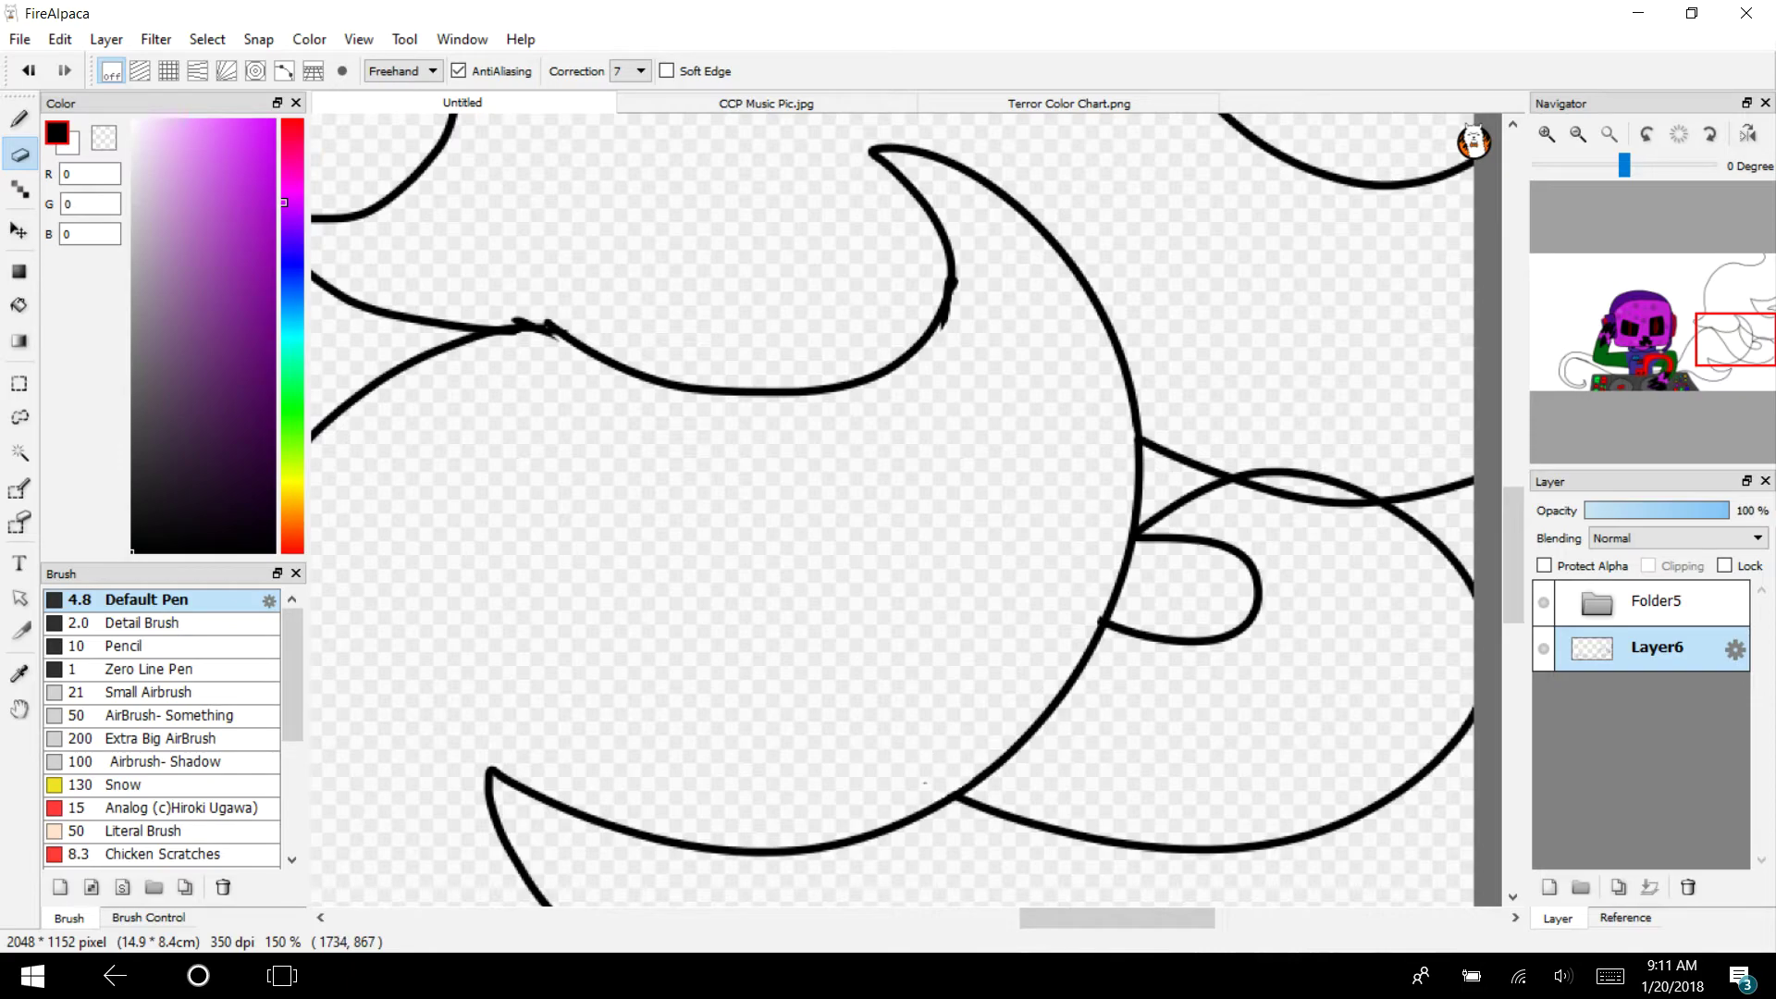
Erase the overlapping line segment between the two crossing curls near the canvas's right edge
drag(1721, 333, 1760, 346)
click(1545, 134)
drag(1054, 400, 921, 384)
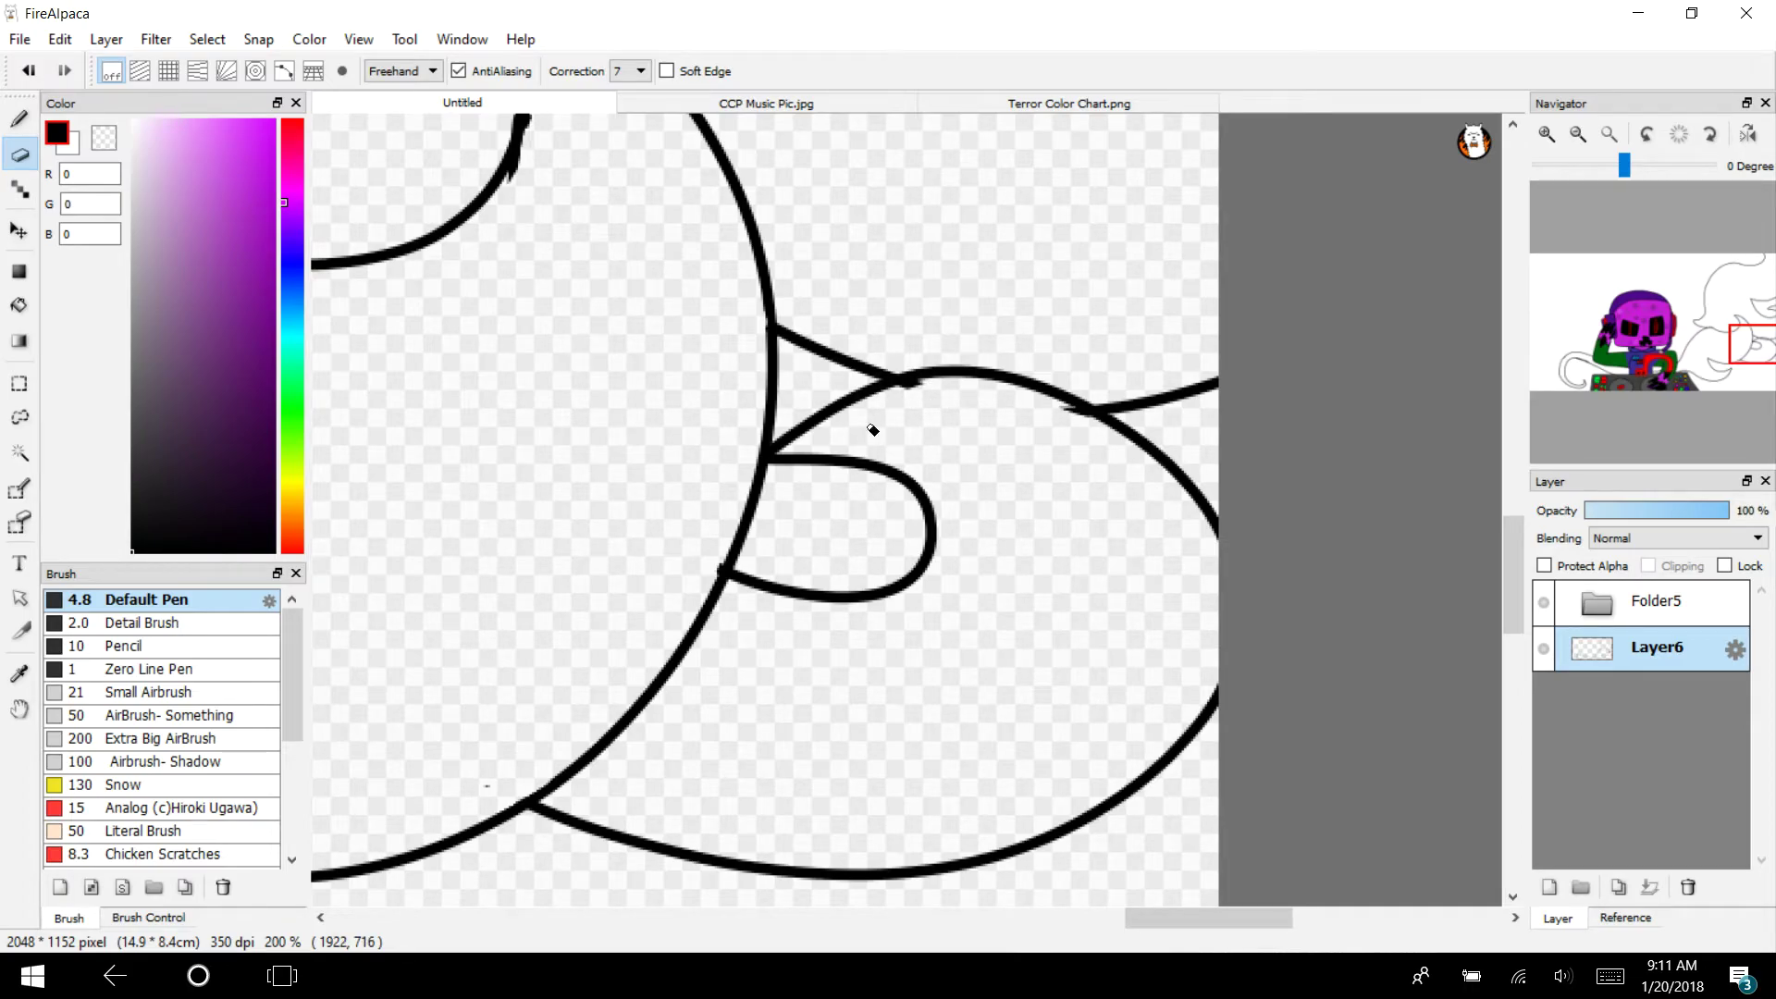
click(1577, 134)
key(super+a)
click(1302, 523)
Draw a crescent curl rising from the swirl's hooked point and arching down toward the tip of the large curl
drag(1675, 329, 1726, 324)
key(b)
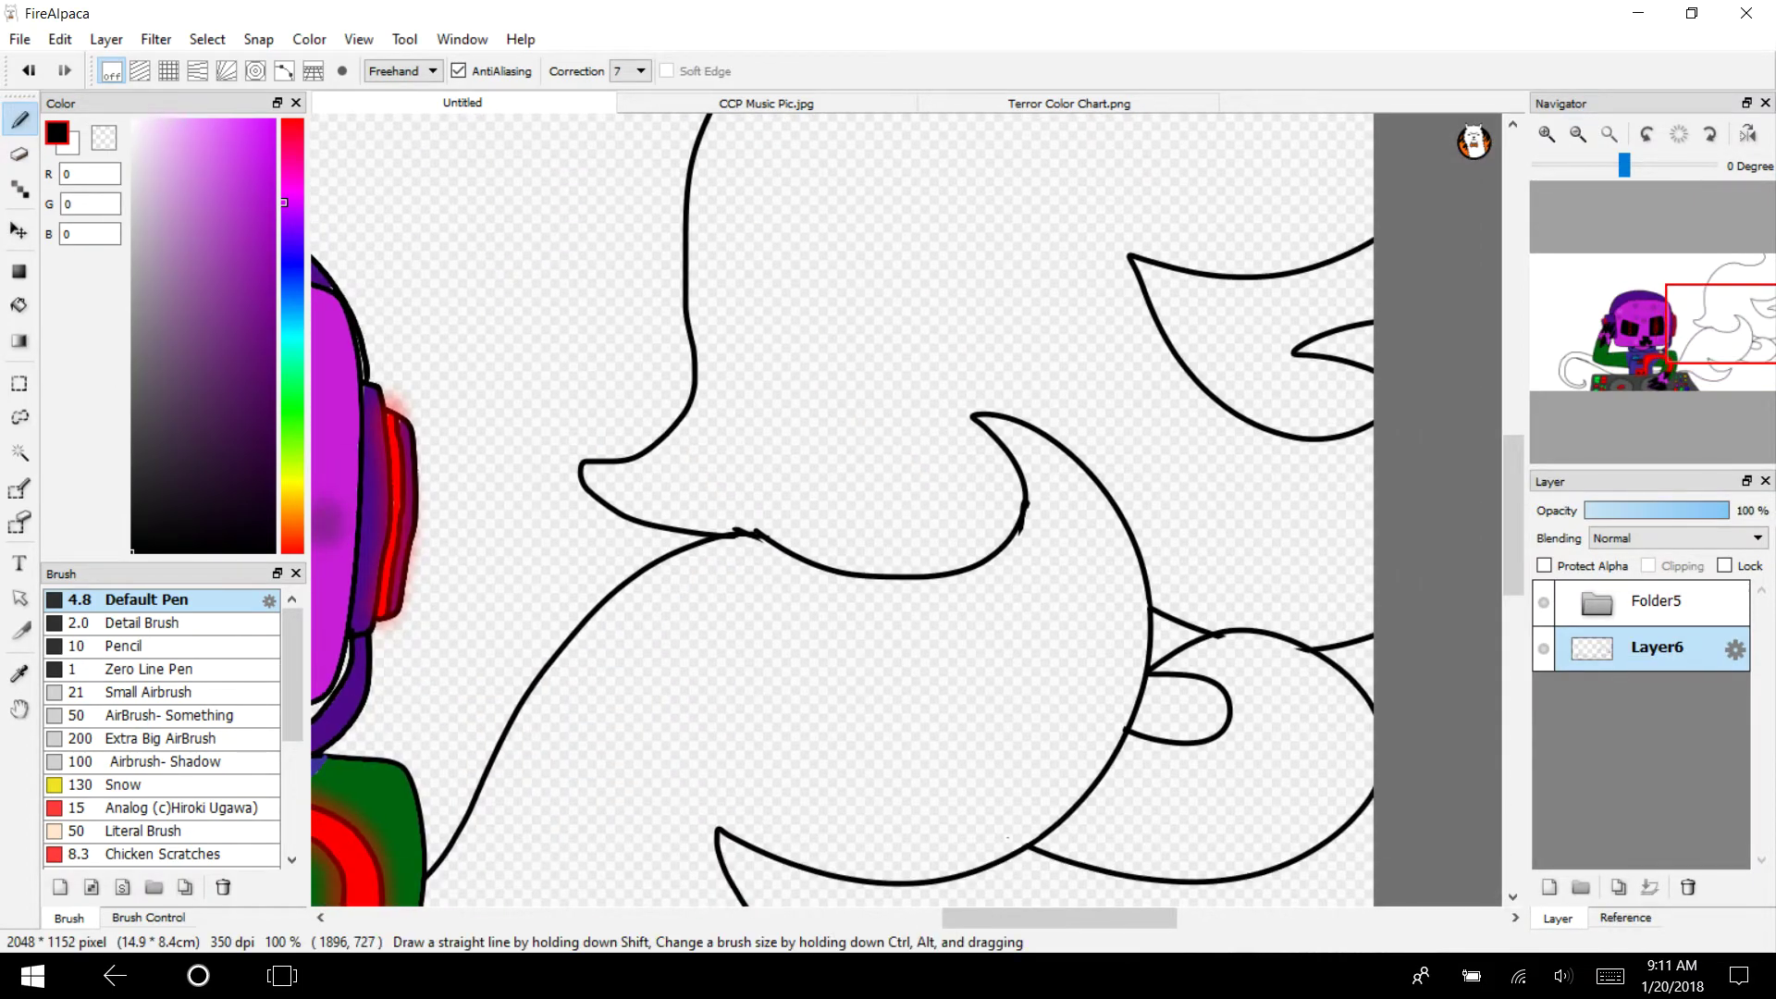
mouse_move(636, 459)
mouse_down()
mouse_move(768, 450)
mouse_move(897, 398)
mouse_move(956, 314)
mouse_move(842, 180)
mouse_move(873, 174)
mouse_move(1014, 274)
mouse_move(1015, 402)
mouse_up()
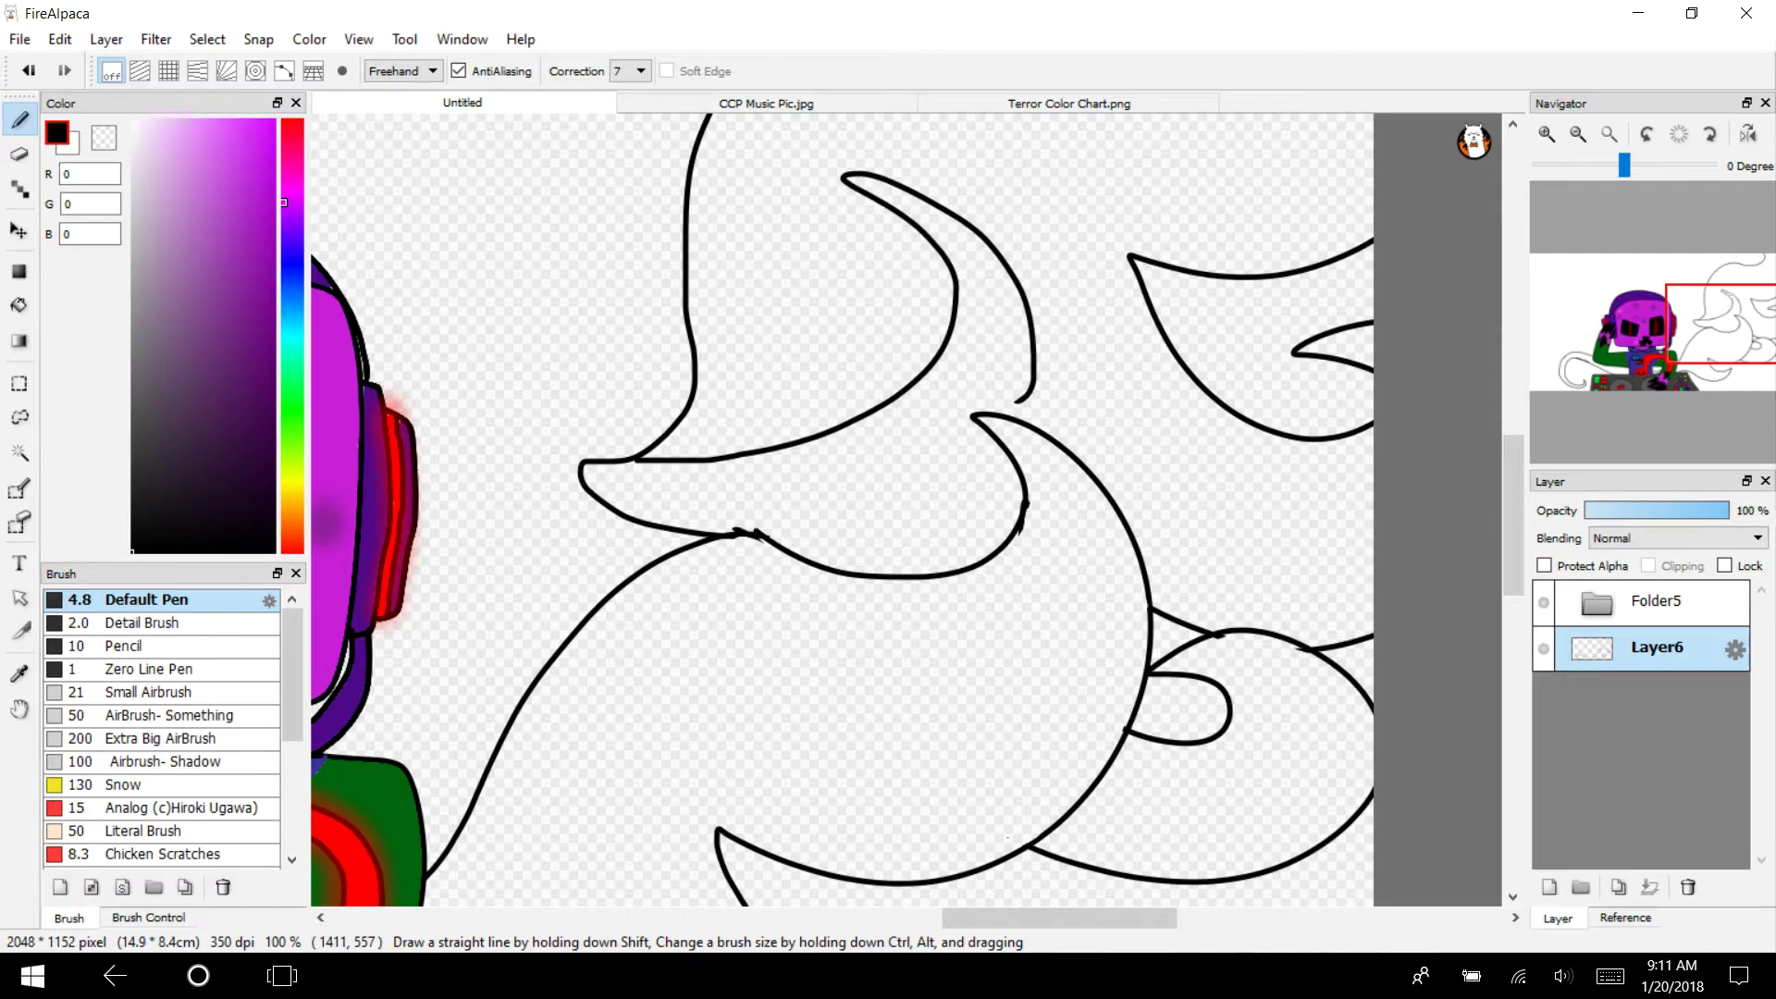
click(29, 71)
click(1578, 134)
click(1546, 134)
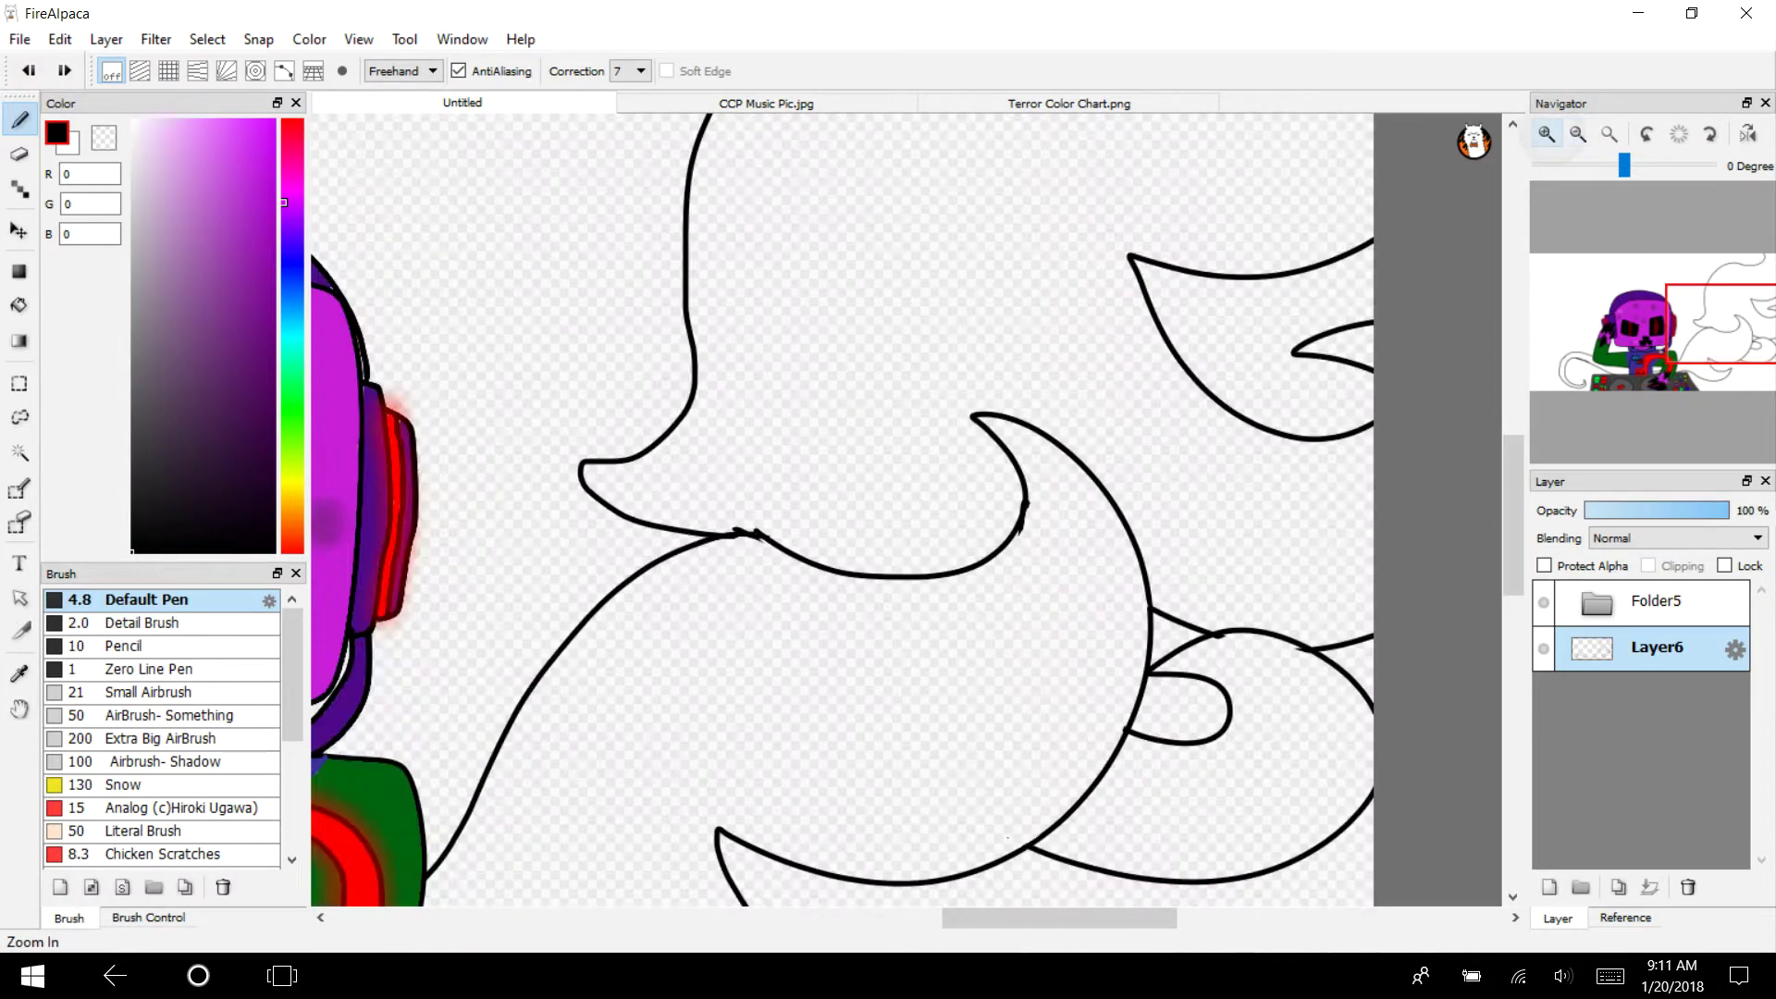
click(1546, 134)
drag(1513, 517, 1513, 482)
scroll(906, 508, down, 1)
mouse_move(552, 546)
mouse_down()
mouse_move(957, 514)
mouse_move(971, 132)
mouse_move(1179, 423)
mouse_move(1128, 536)
mouse_up()
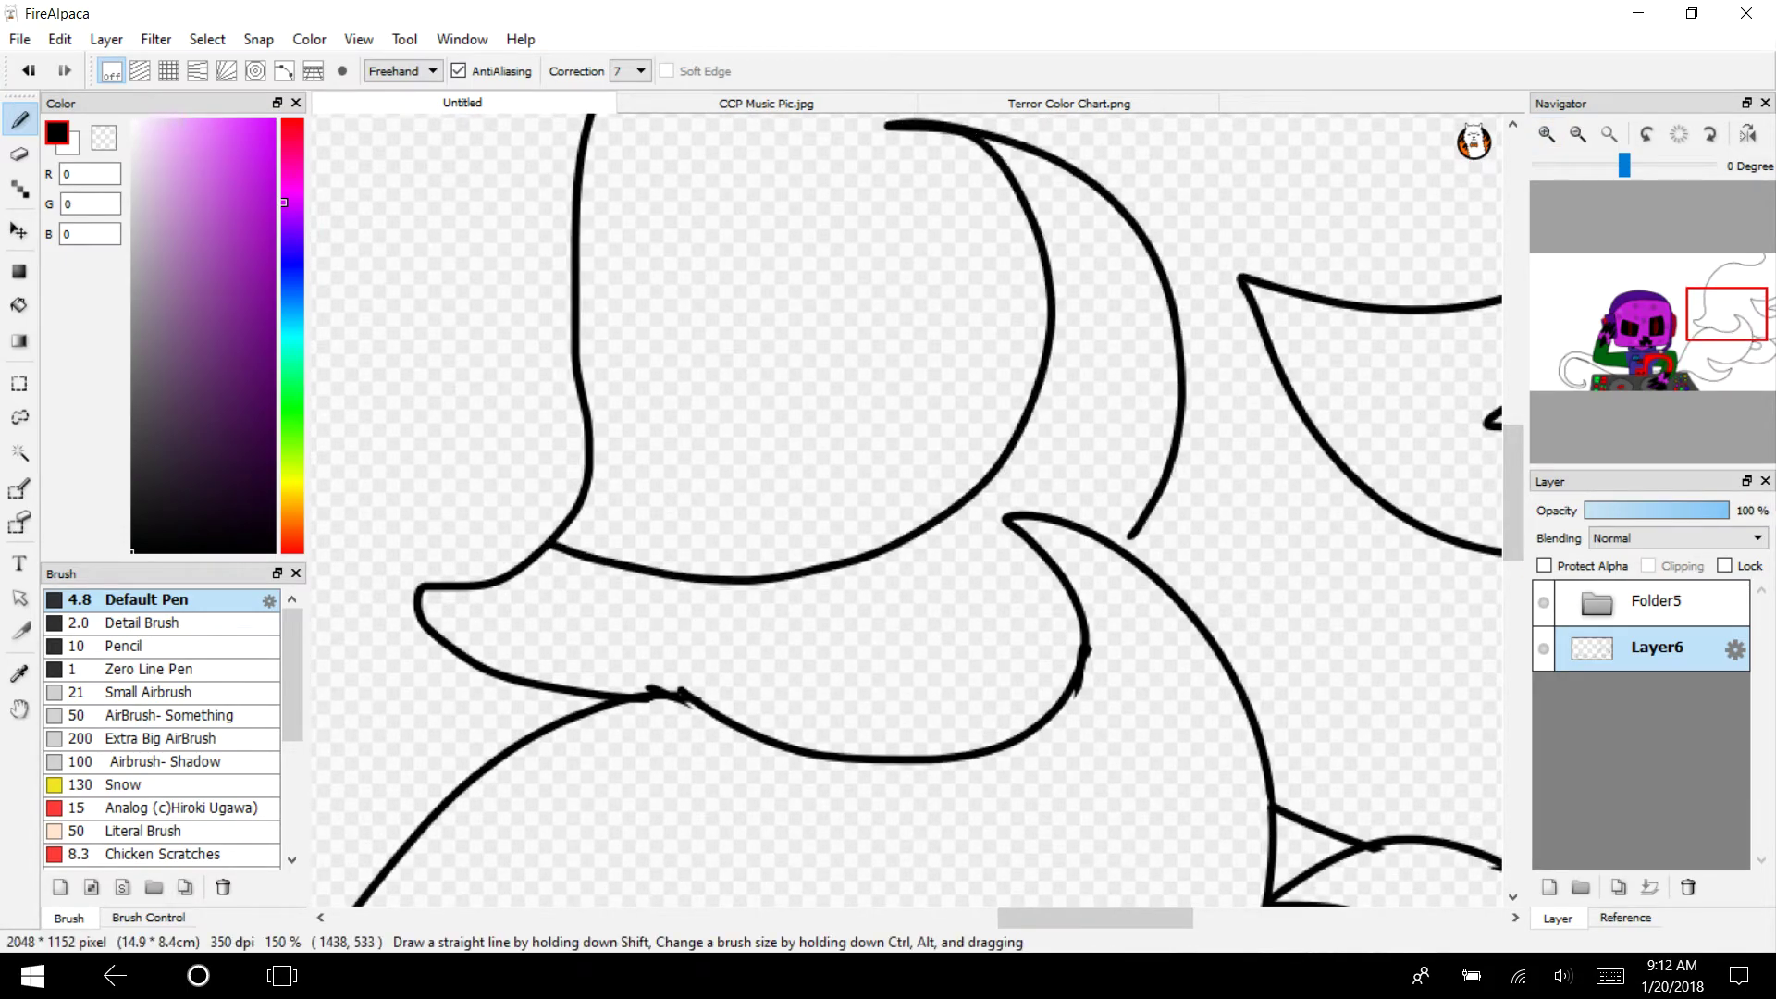
Draw the band's lower edge from the large curl back to the hooked point, joining the upper crescent's loose end and cleaning up the overshoot
mouse_move(1072, 596)
mouse_down()
mouse_move(849, 684)
mouse_move(627, 686)
mouse_up()
drag(1145, 530, 1121, 552)
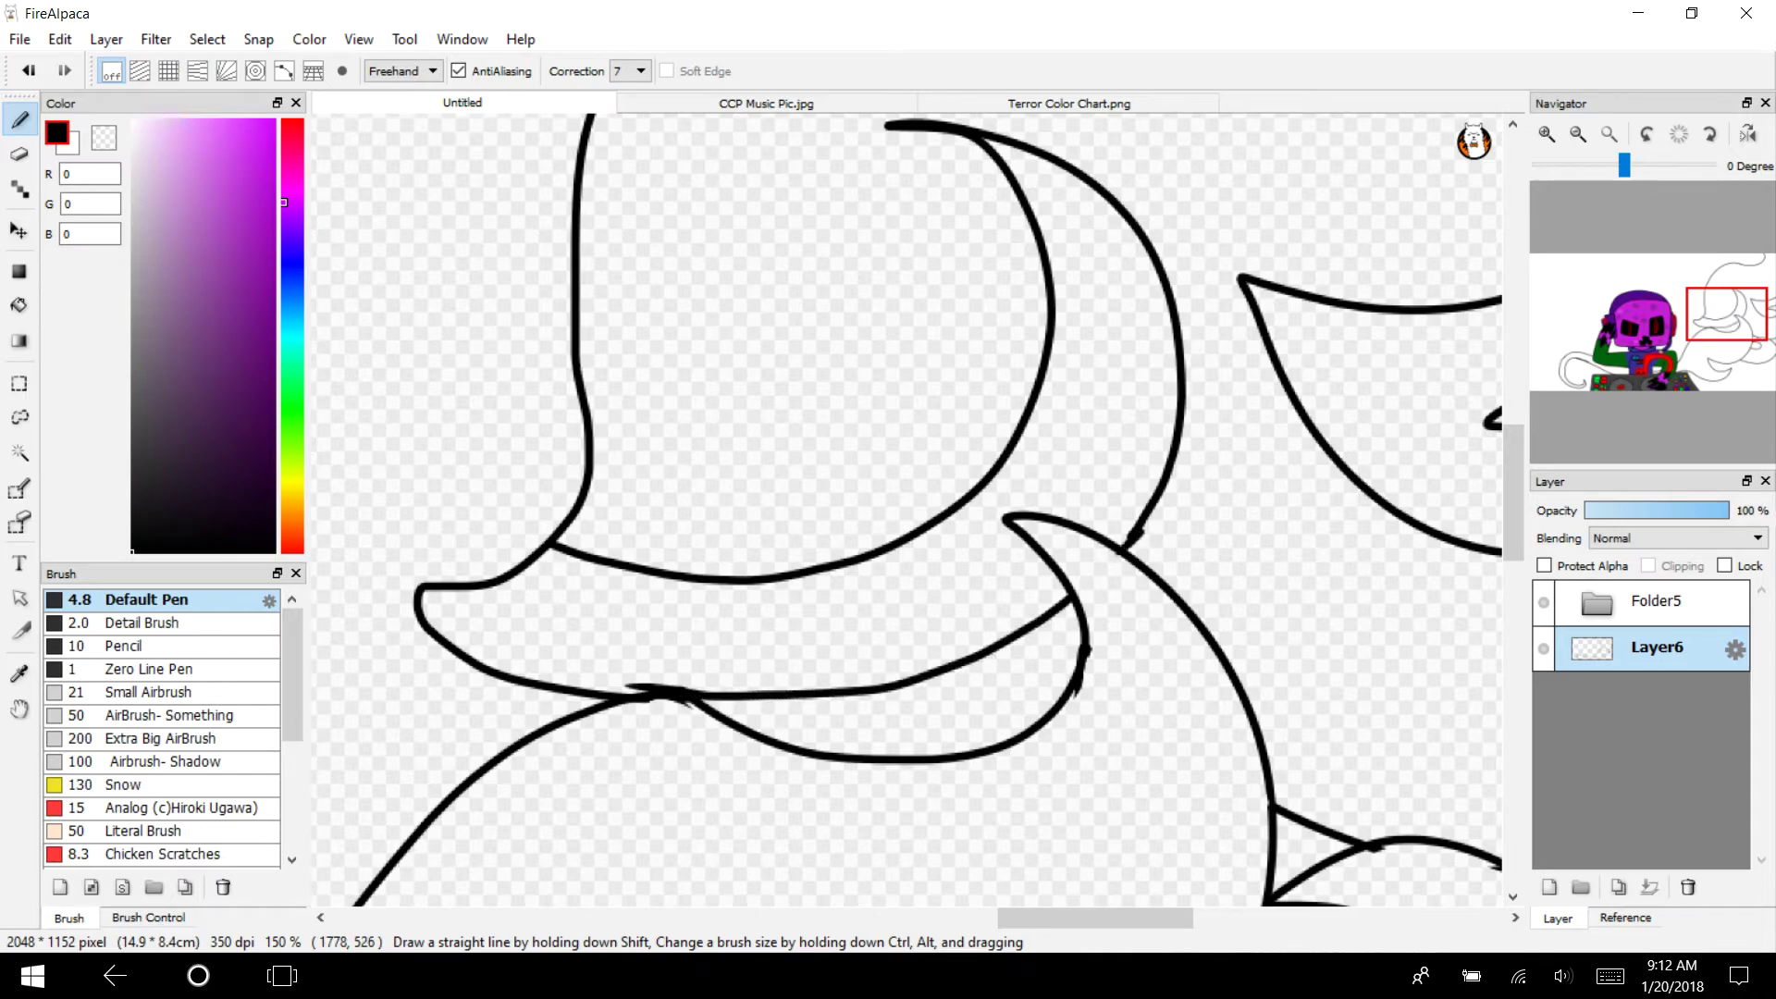
click(19, 153)
drag(592, 682, 668, 686)
Draw a rounded peak inside the upper crescent, from its lower edge back to the swirl's outer line
key(b)
mouse_move(857, 555)
mouse_down()
mouse_move(829, 265)
mouse_move(718, 389)
mouse_move(566, 487)
mouse_up()
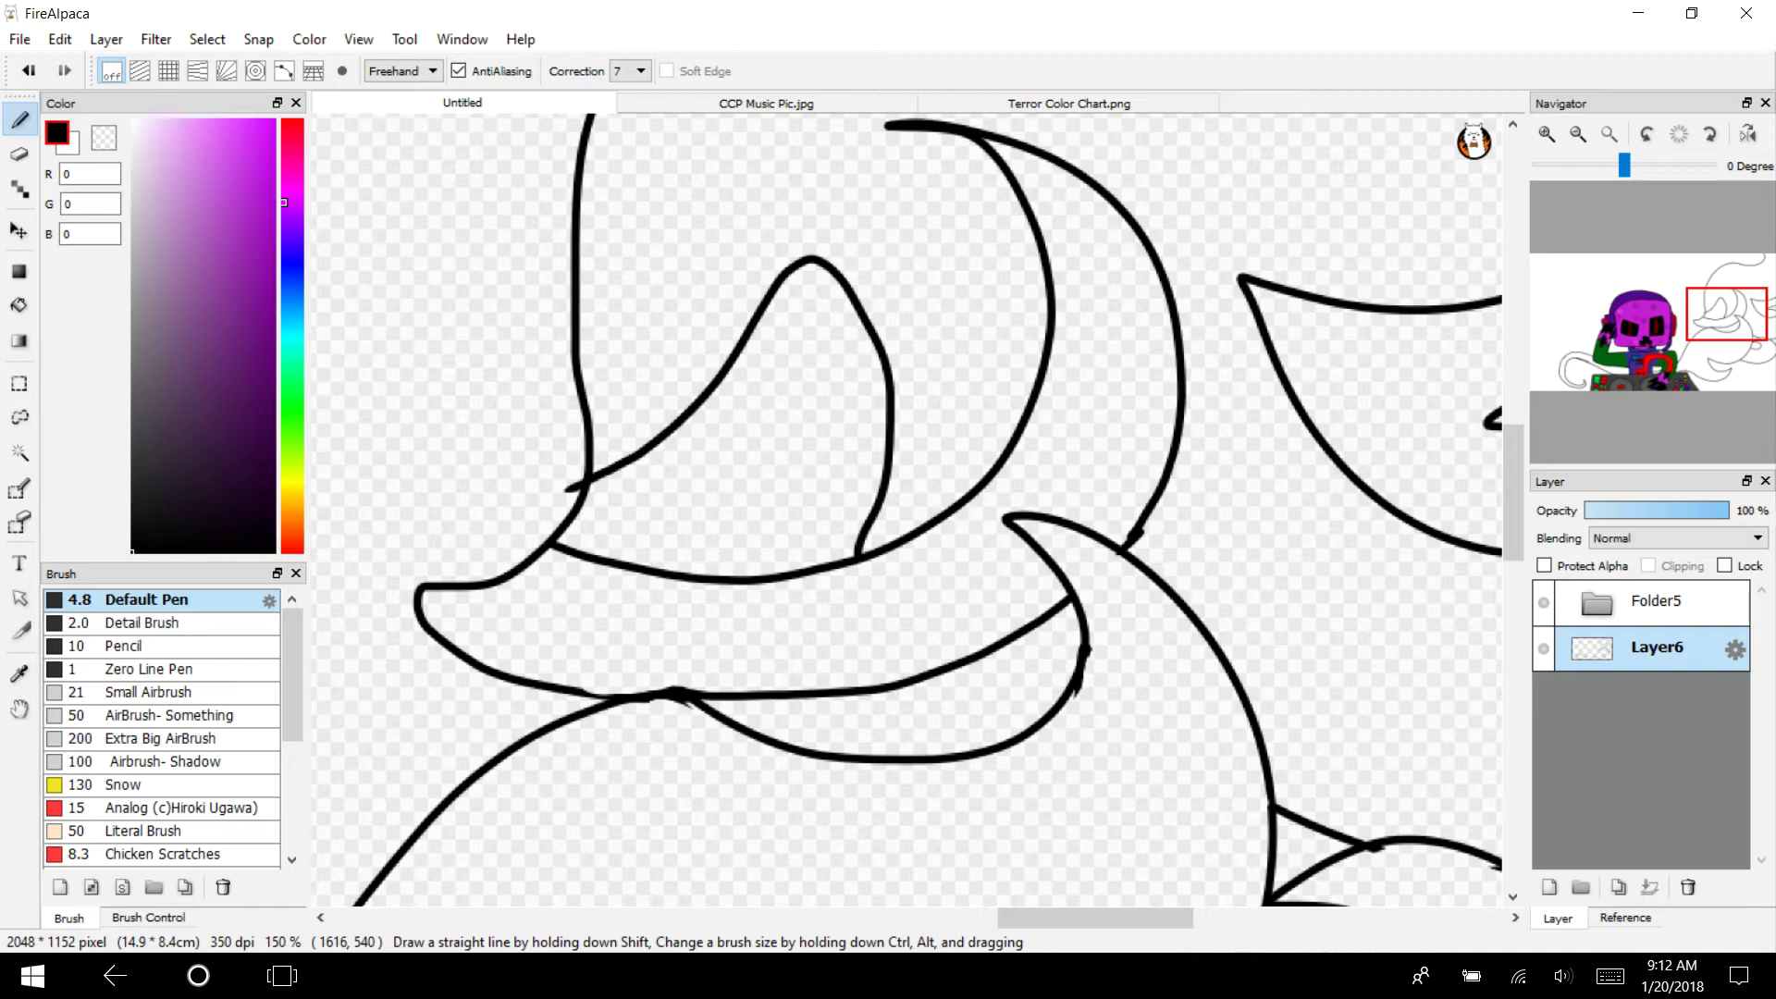
drag(1671, 343, 1713, 314)
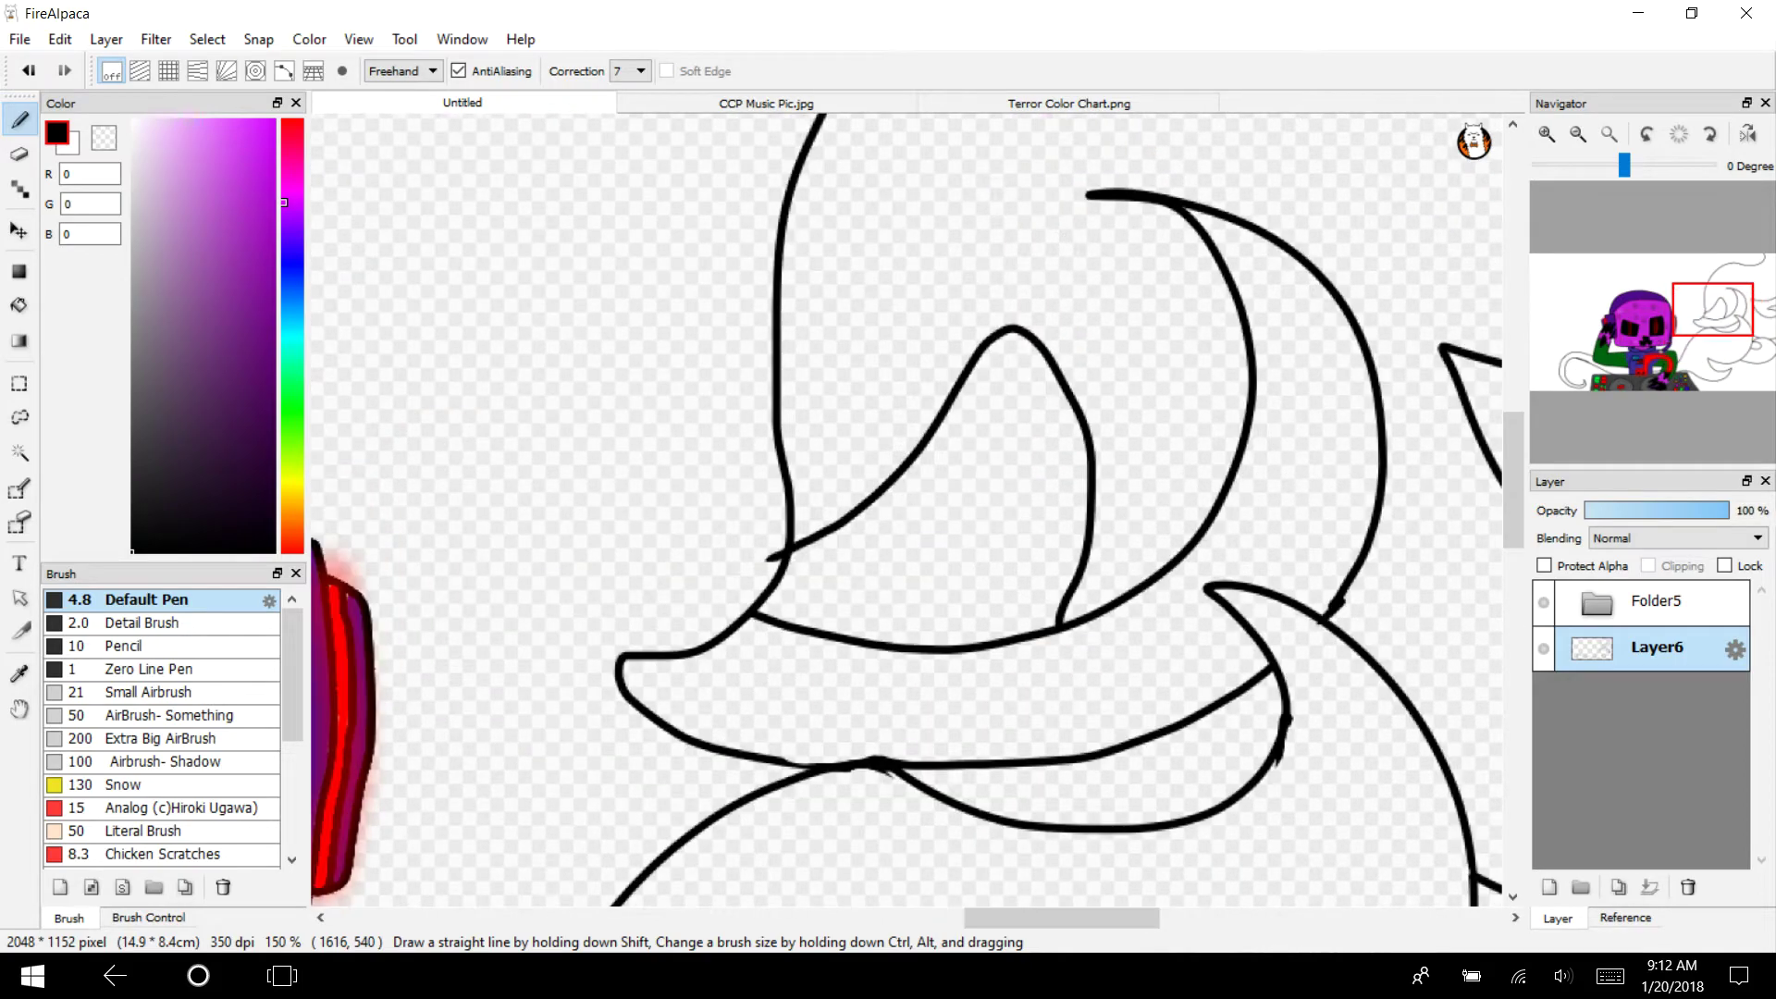
Draw a narrow upright slit pupil in the middle of the rounded peak-shaped eye
click(1546, 134)
click(1546, 134)
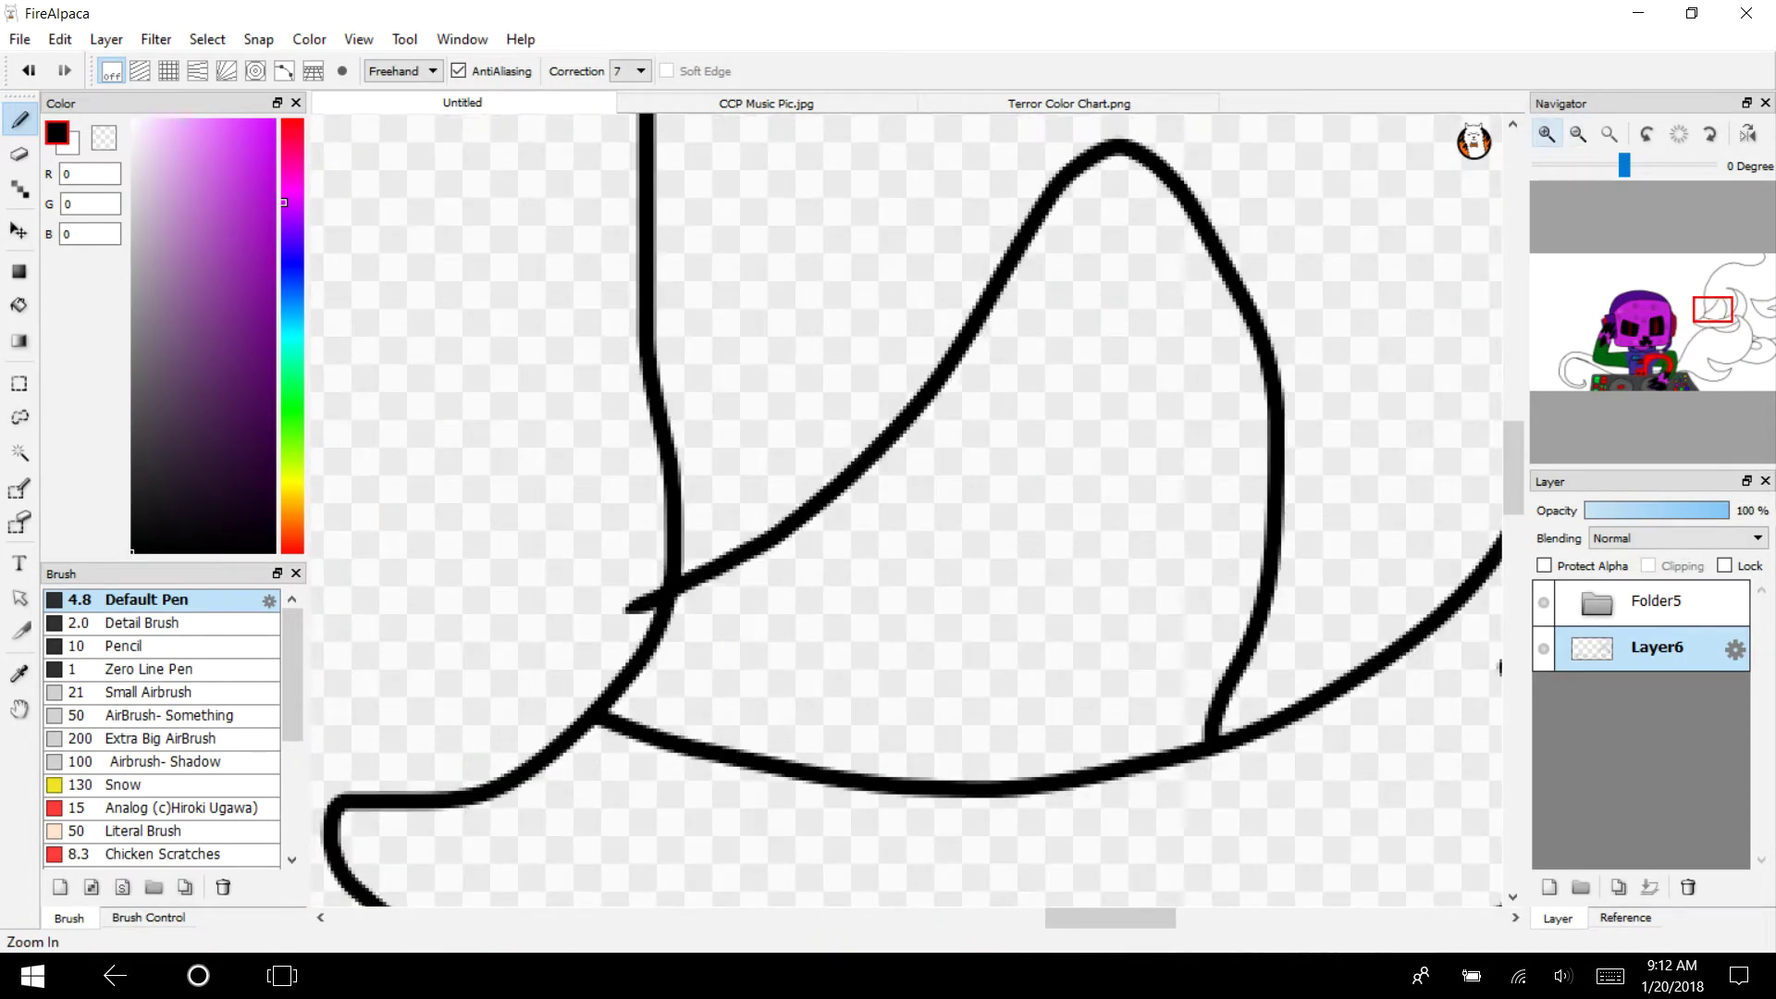
mouse_move(963, 520)
mouse_down()
mouse_move(983, 481)
mouse_move(960, 529)
mouse_up()
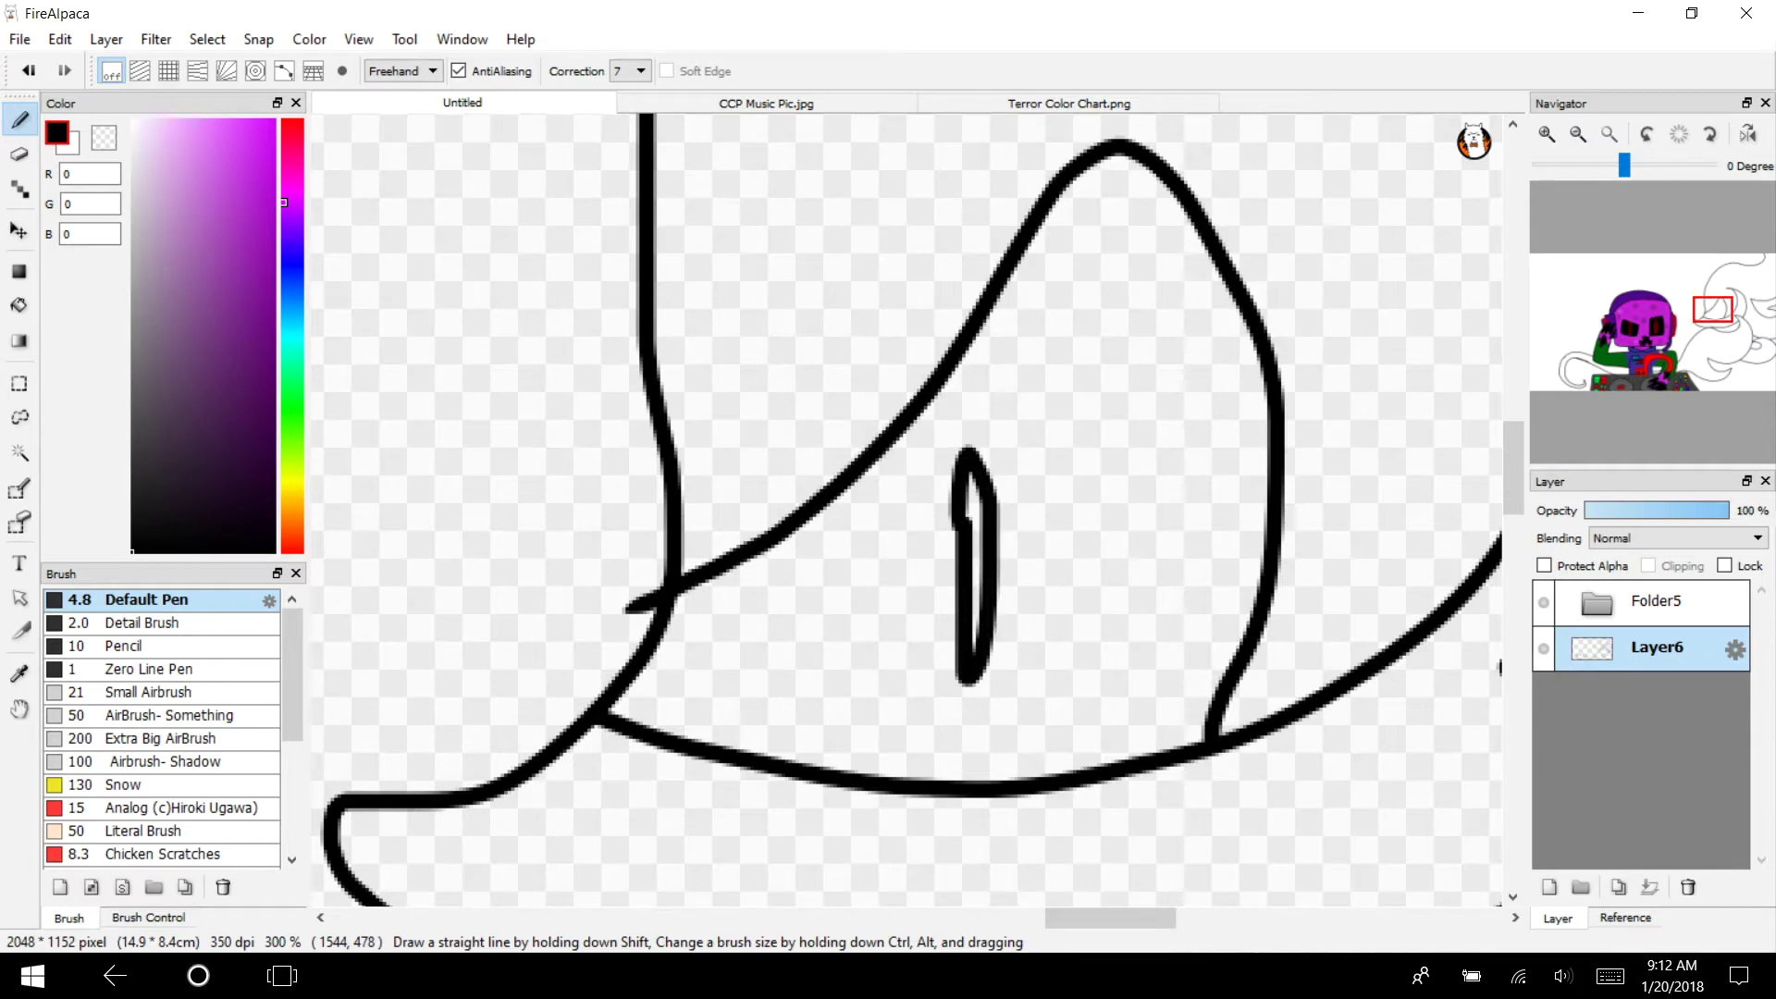
scroll(906, 508, down, 3)
mouse_move(562, 684)
mouse_down()
mouse_move(819, 601)
mouse_move(847, 481)
mouse_move(969, 610)
mouse_move(869, 692)
mouse_up()
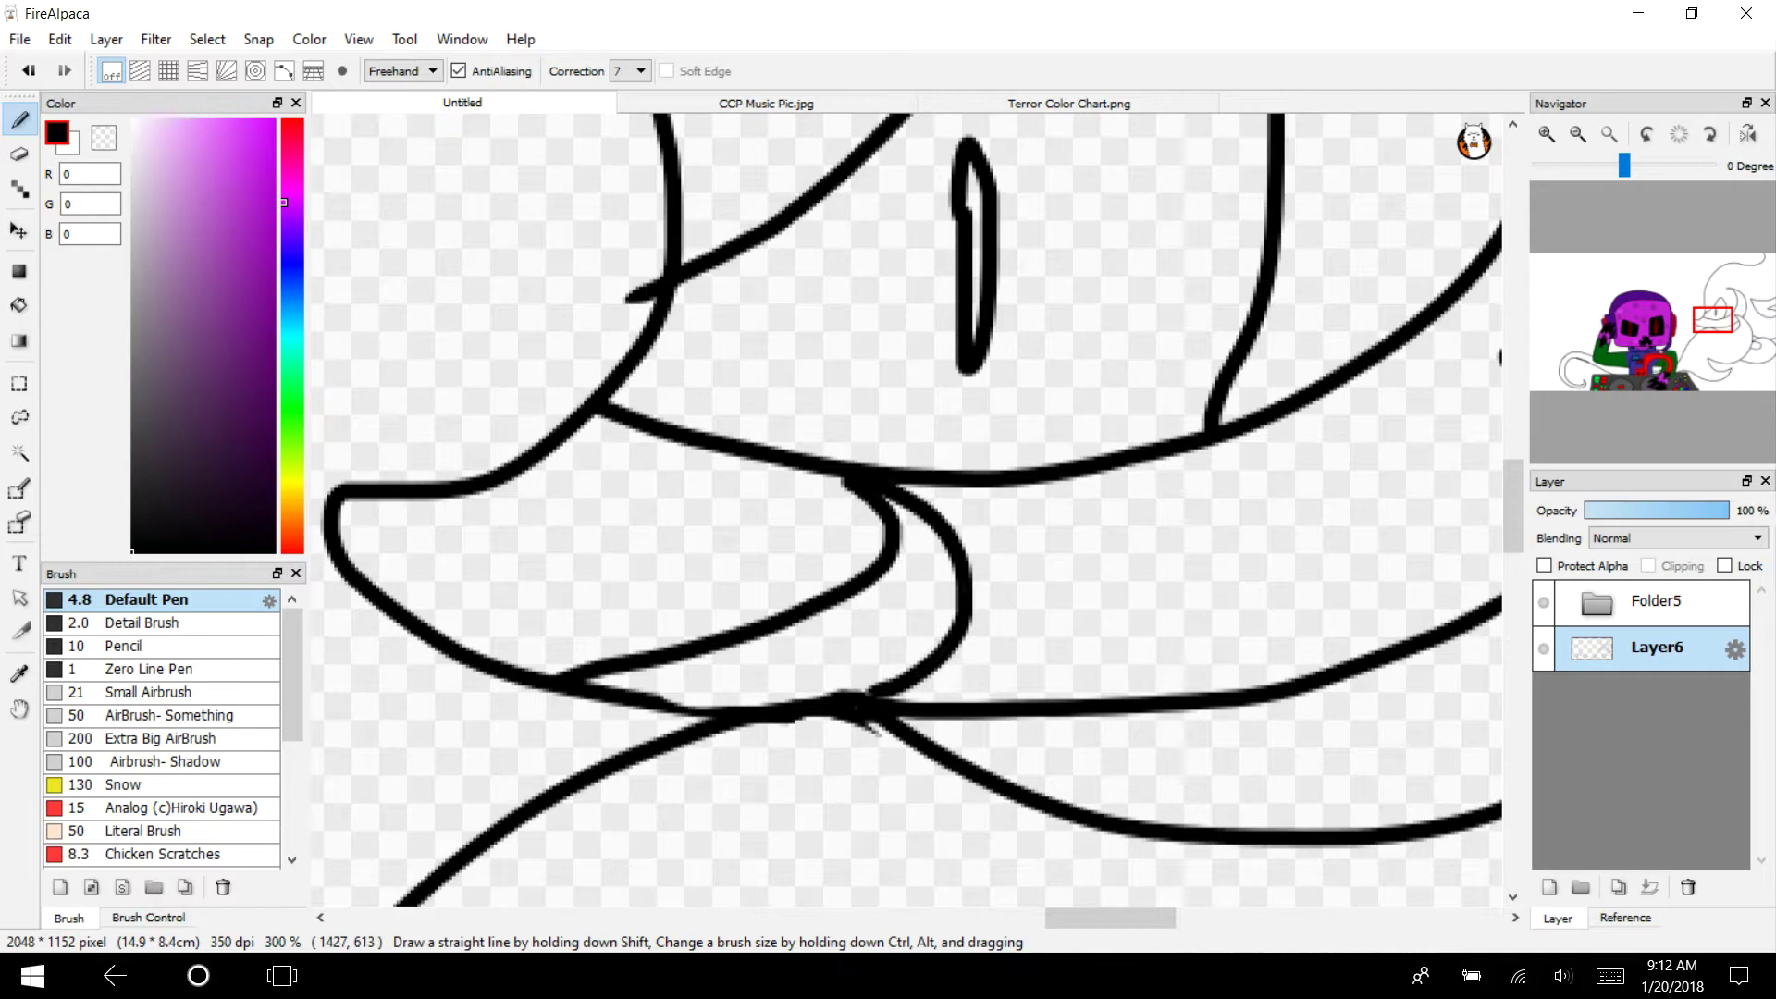
key(ctrl+z)
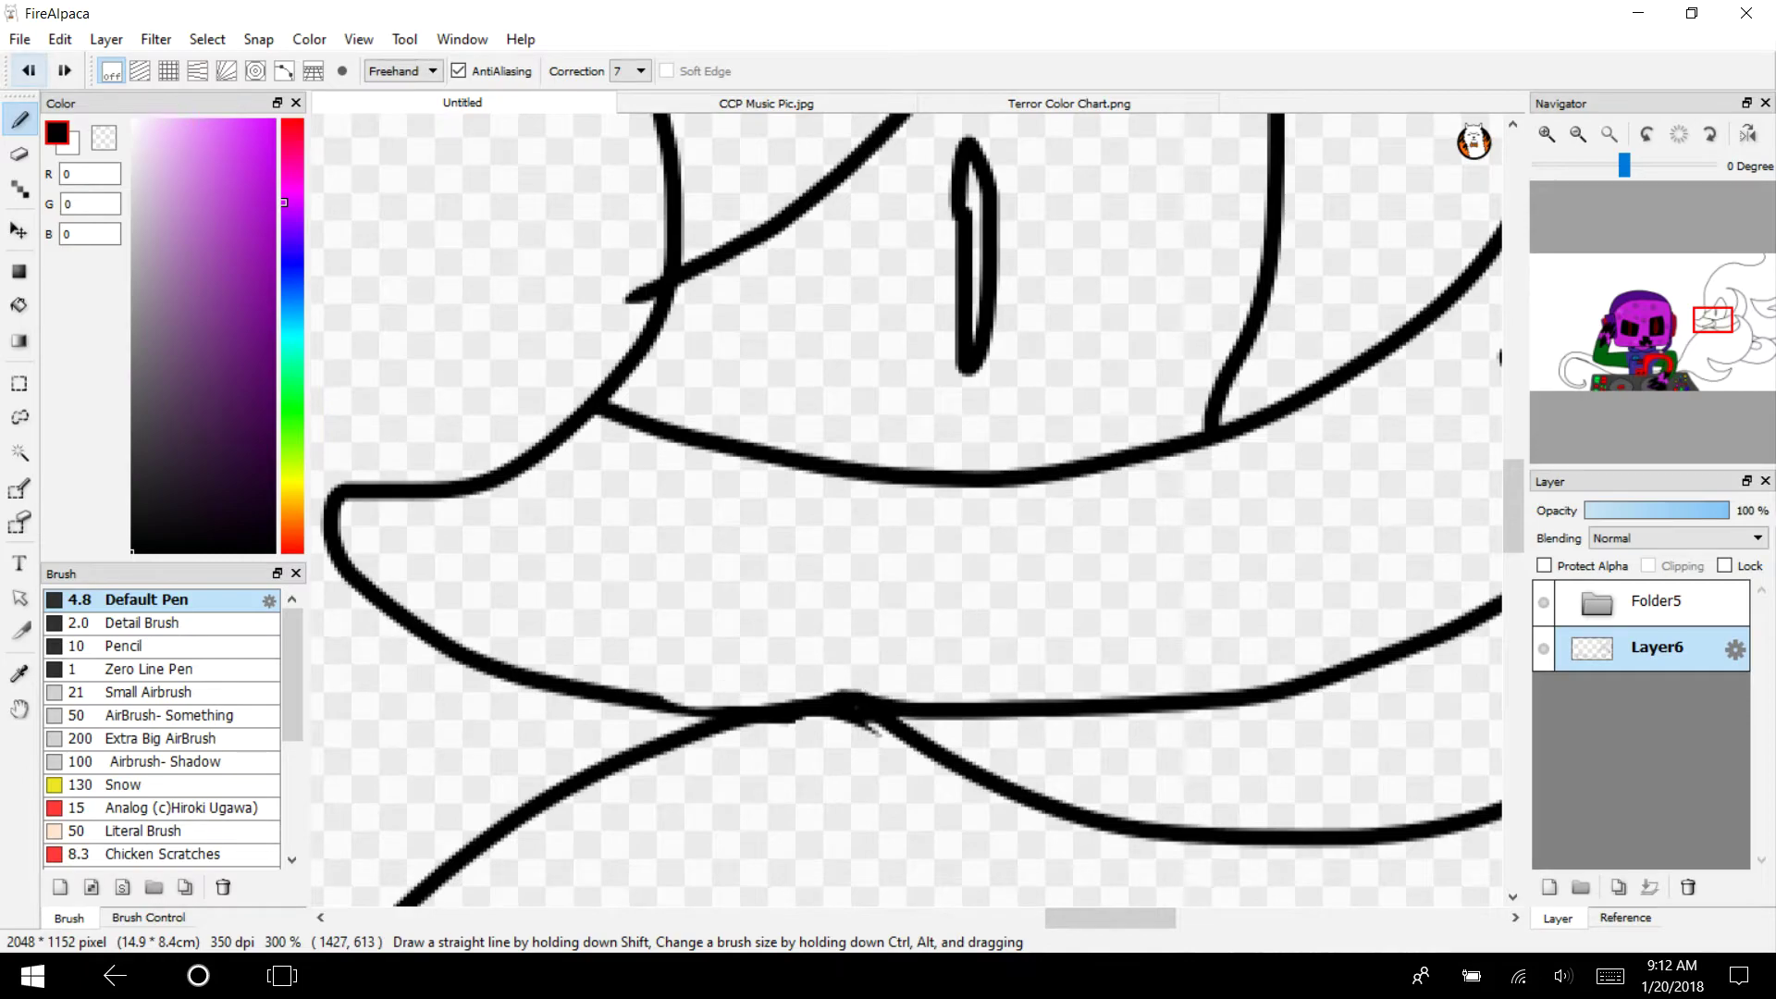
Draw a curled open mouth between the eye's lower edge and the chin line, plus an angular notch on the cheek
drag(314, 467, 363, 513)
mouse_move(906, 509)
mouse_down()
mouse_move(1136, 500)
mouse_move(800, 500)
mouse_up()
mouse_move(1233, 365)
mouse_down()
mouse_move(1170, 624)
mouse_move(1214, 657)
mouse_up()
mouse_move(487, 645)
mouse_down()
mouse_move(624, 627)
mouse_move(813, 496)
mouse_move(773, 678)
mouse_move(569, 697)
mouse_move(514, 649)
mouse_up()
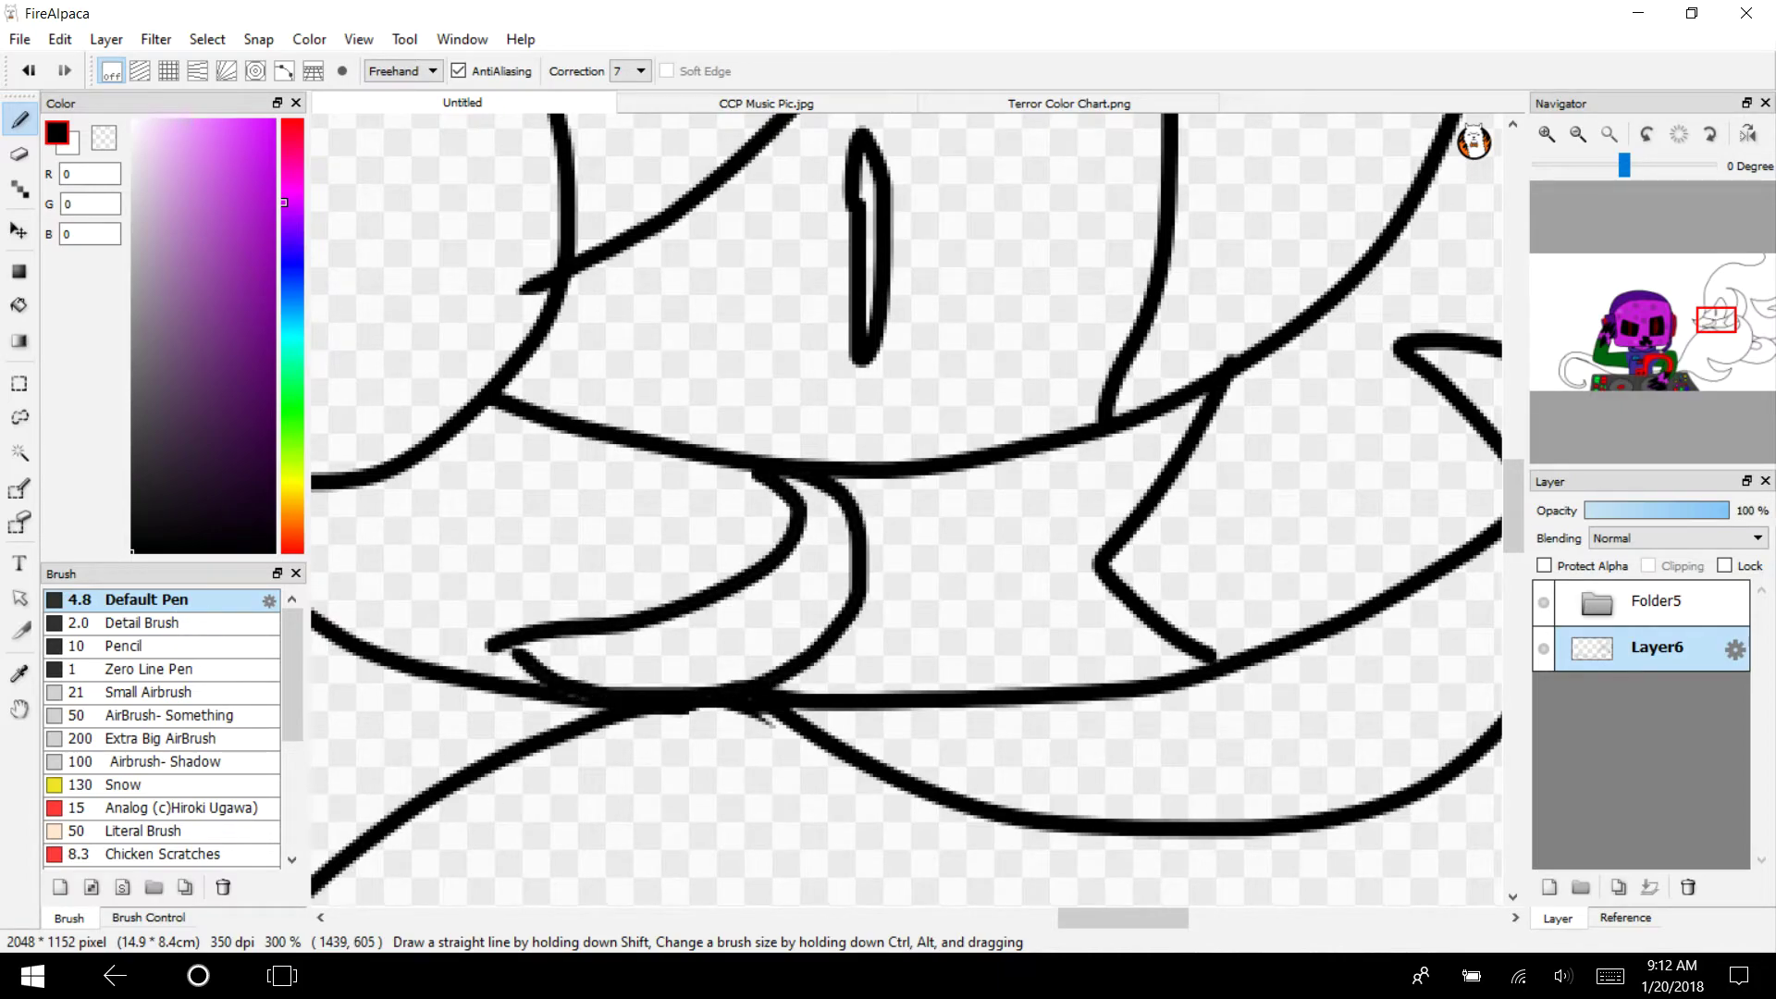
Draw an inner hook and an overlapping arc on the large head swirl near the canvas's upper edge
click(1577, 134)
drag(1716, 319, 1744, 273)
mouse_move(546, 597)
mouse_down()
mouse_move(466, 374)
mouse_move(888, 637)
mouse_up()
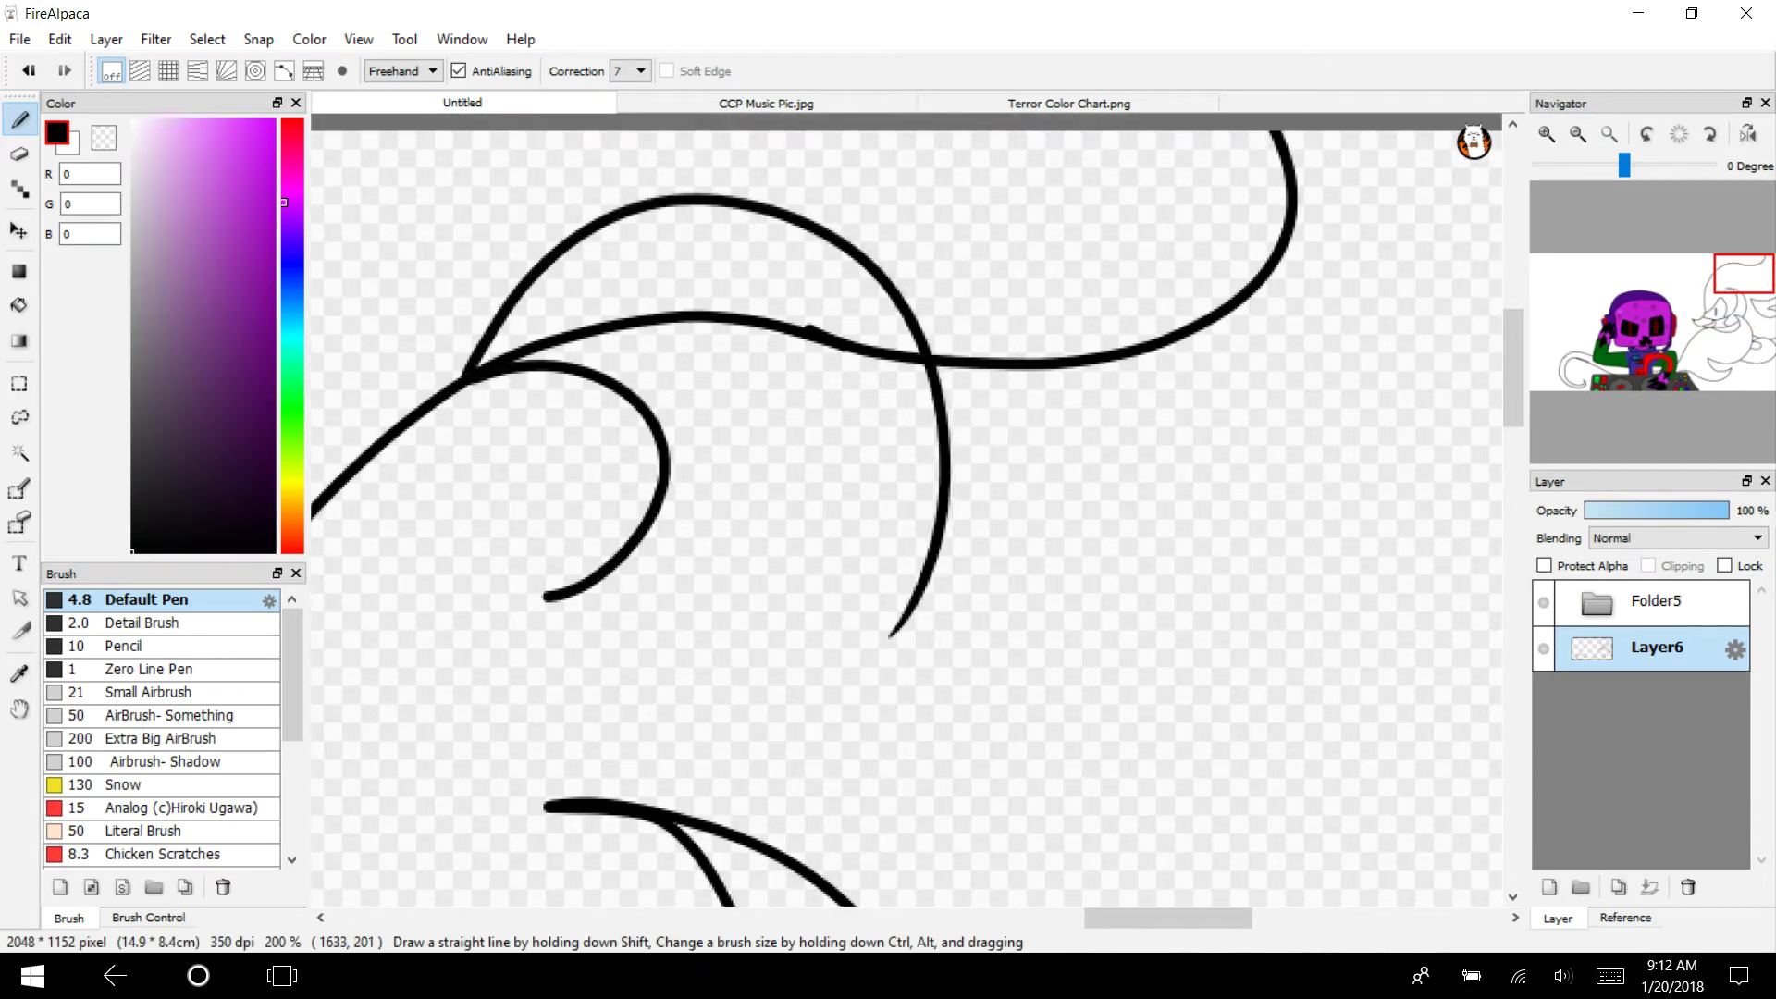
Erase the eye line's overshoot beyond the face outline and rework the snout's tip into a small pointed nose
mouse_move(1713, 314)
mouse_down()
mouse_move(1668, 361)
mouse_move(1705, 331)
mouse_up()
key(e)
drag(815, 468, 630, 416)
drag(884, 443, 705, 439)
mouse_move(1719, 323)
mouse_down()
mouse_move(1725, 300)
mouse_move(1705, 313)
mouse_up()
drag(873, 507, 896, 480)
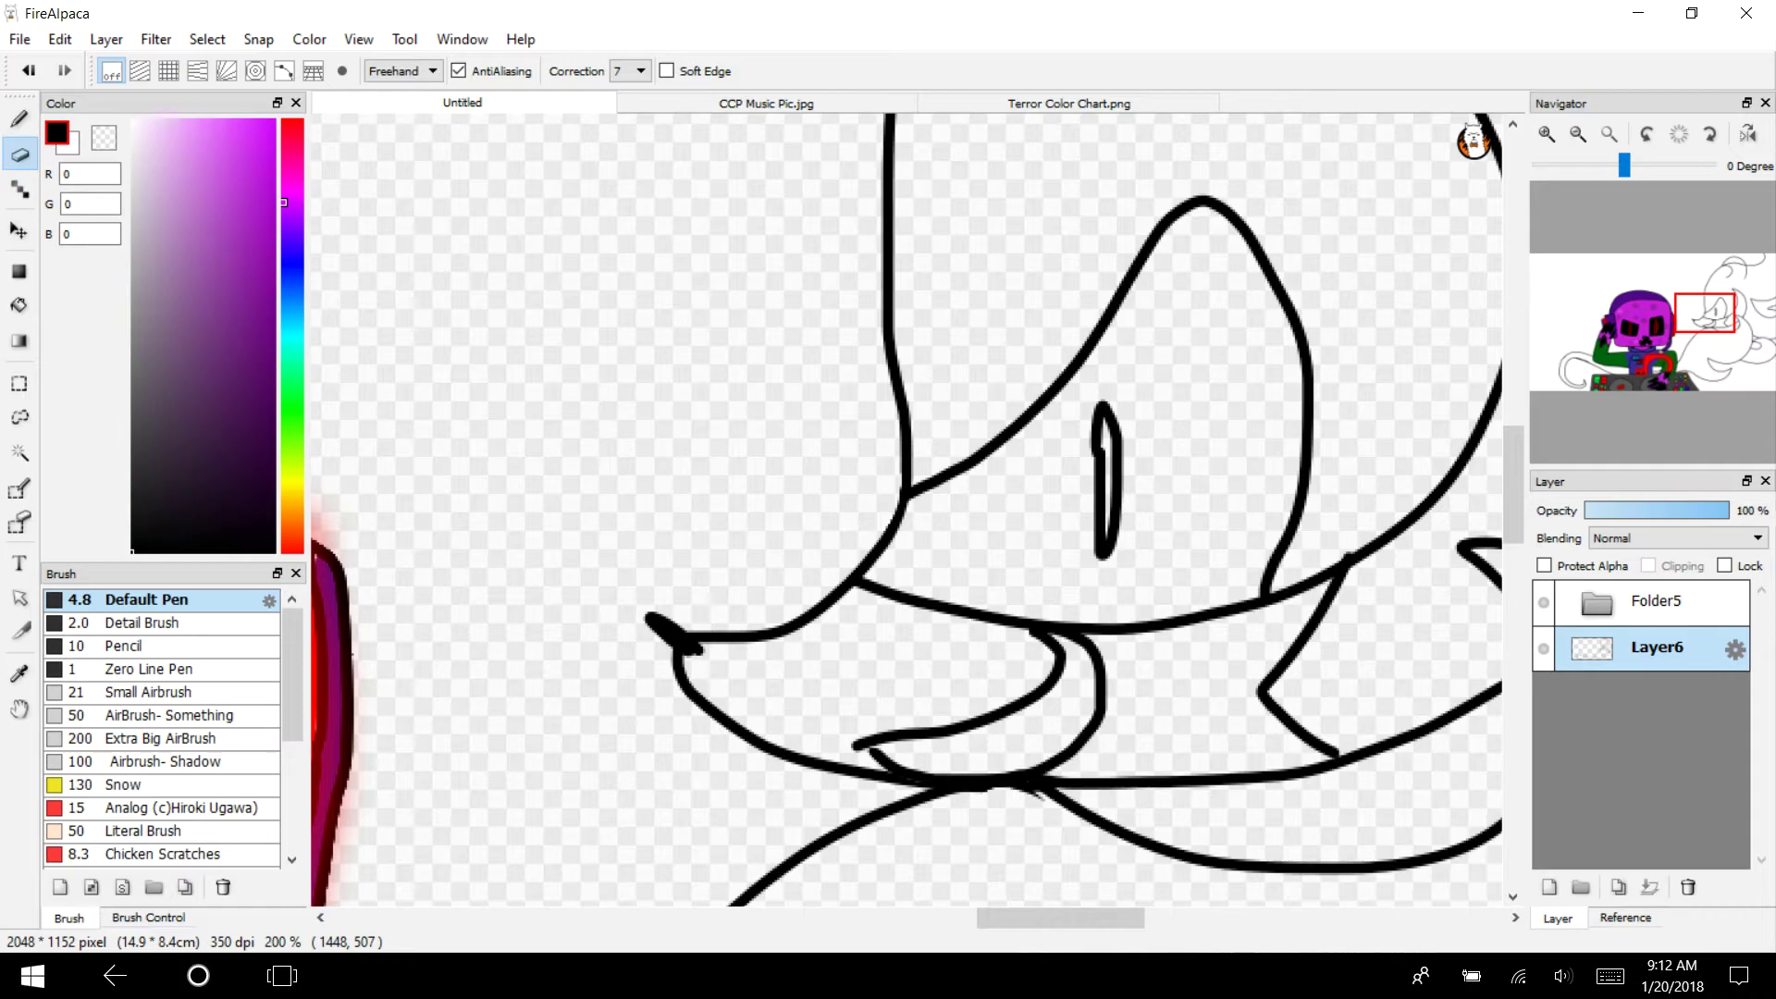
Erase the section of the lower cheek curve that runs into the chin beneath the mouth
mouse_move(1704, 312)
mouse_down()
mouse_move(1726, 355)
mouse_move(1701, 344)
mouse_move(1718, 319)
mouse_move(1727, 335)
mouse_up()
drag(1709, 330, 1706, 328)
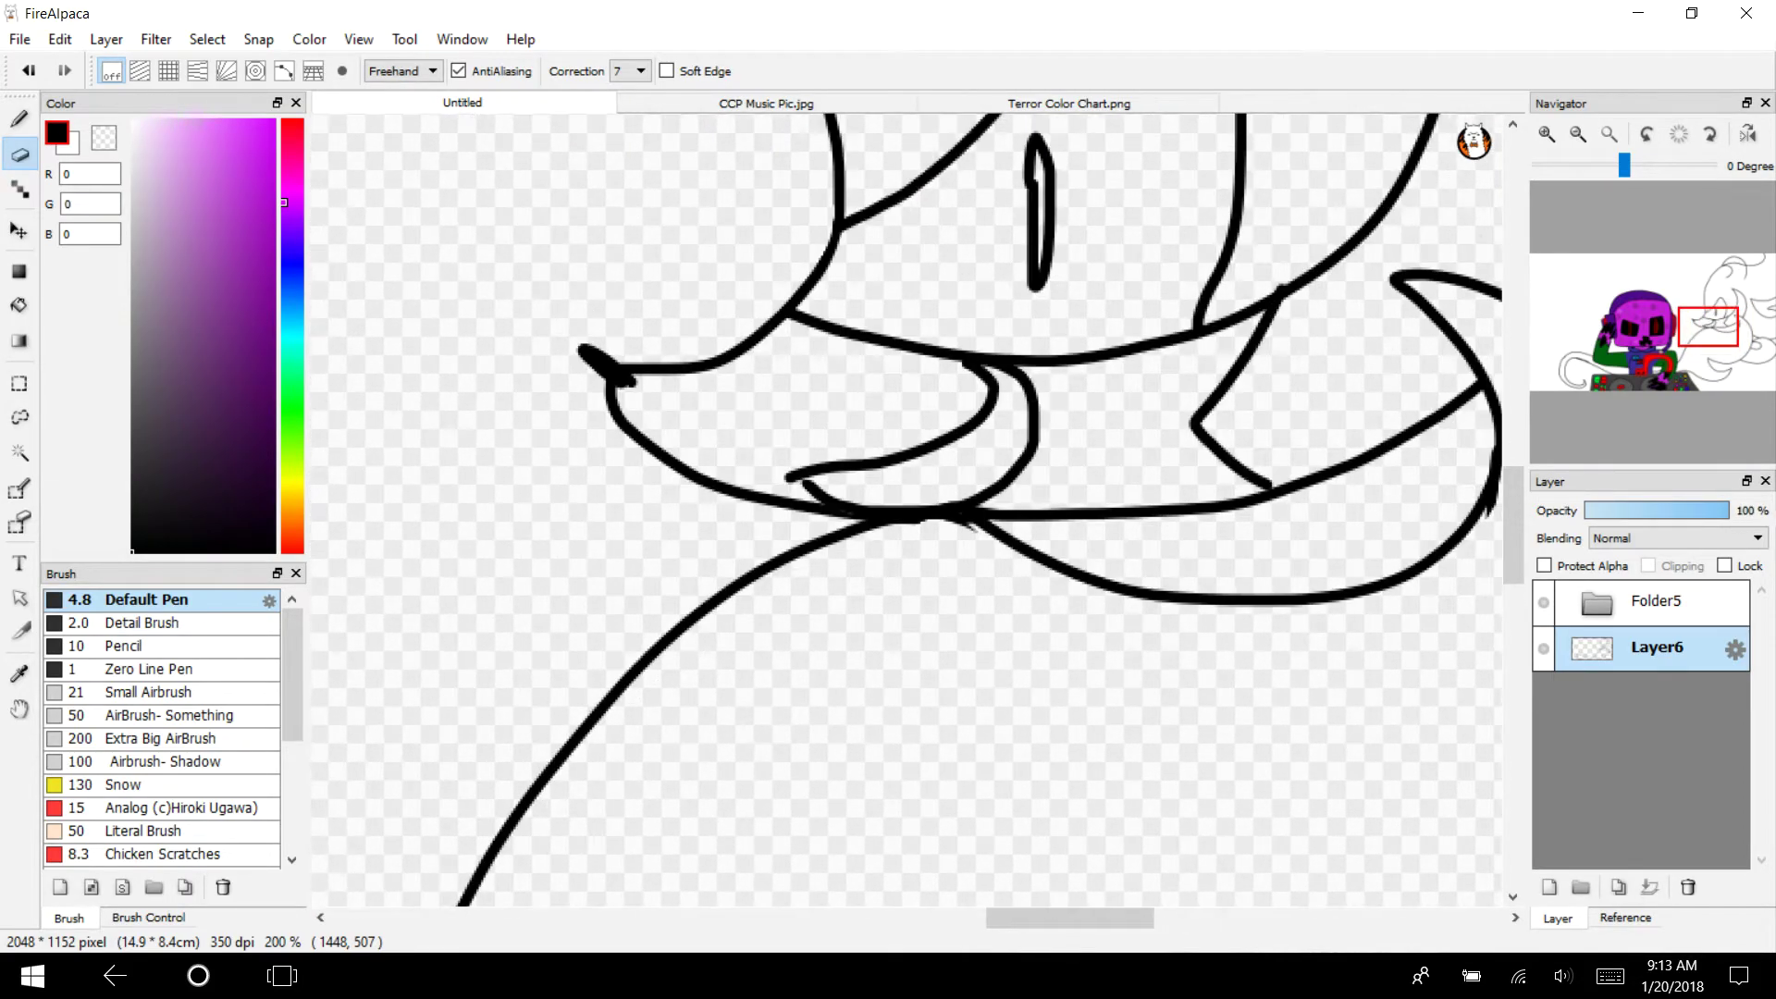
key(b)
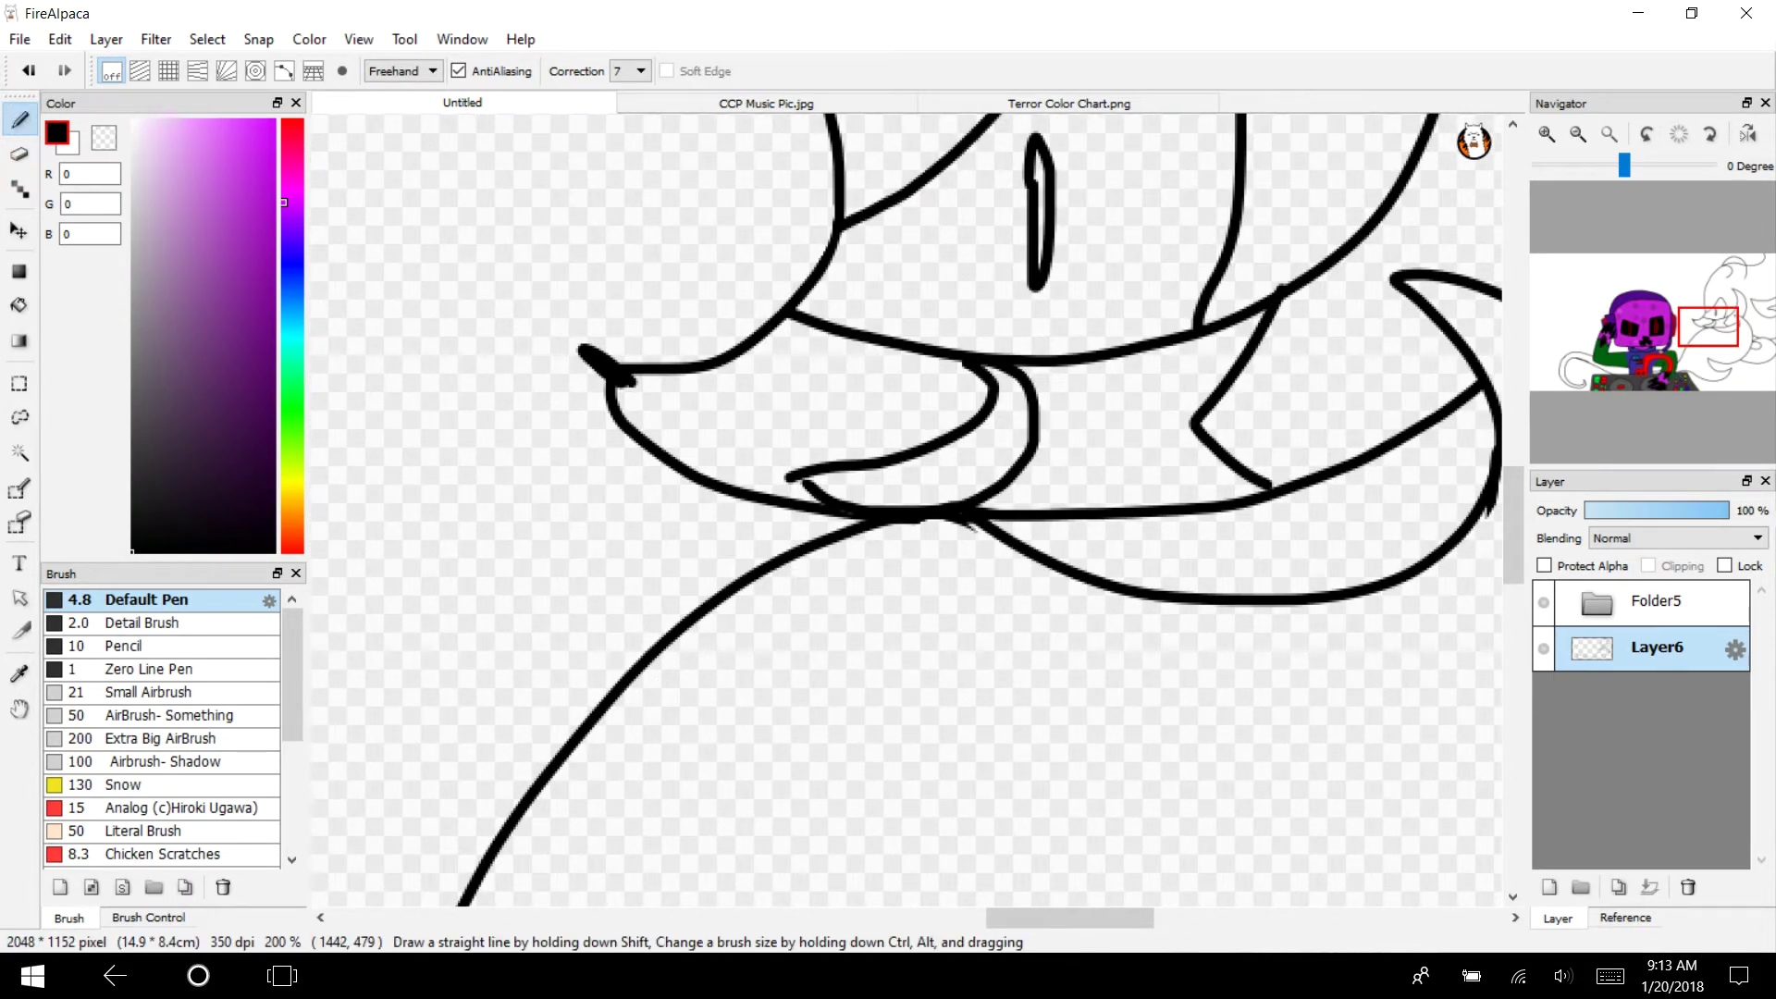
key(e)
drag(1050, 558, 962, 522)
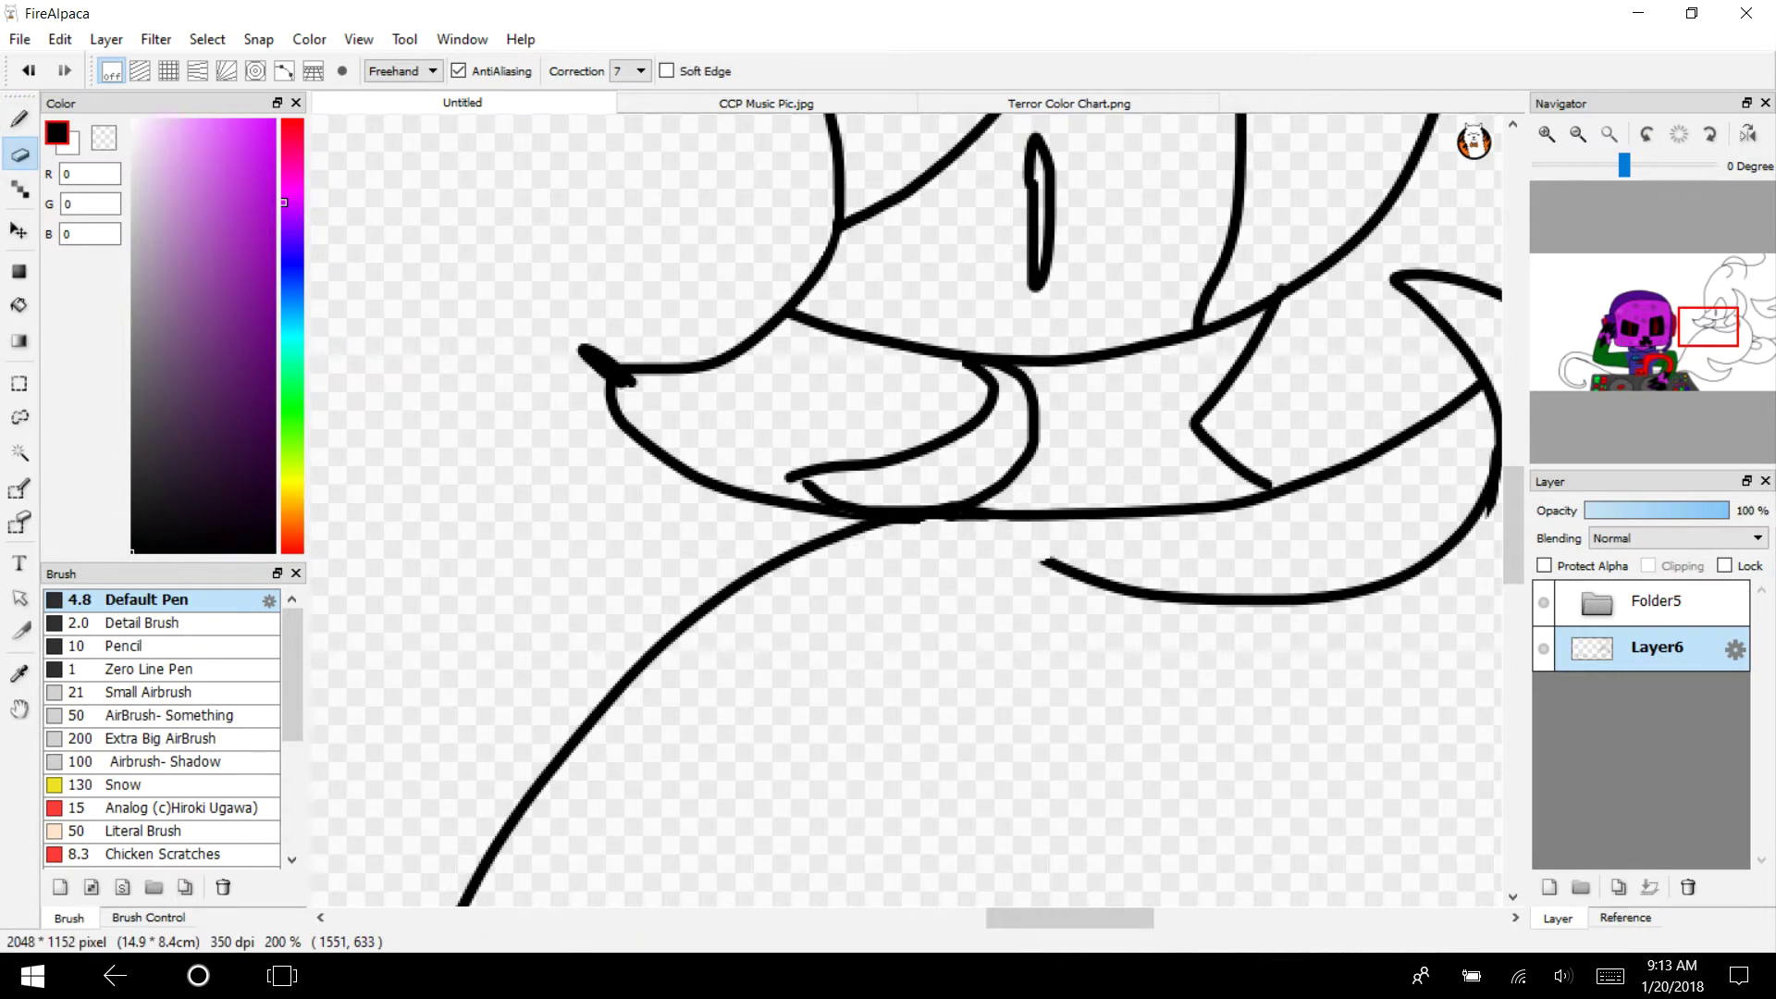
Draw a bent arm across the second character's body, with a slanted cuff around the raised wrist
key(b)
mouse_move(1687, 352)
mouse_down()
mouse_move(1651, 370)
mouse_move(1676, 368)
mouse_up()
mouse_move(1199, 277)
mouse_down()
mouse_move(1137, 599)
mouse_move(1049, 695)
mouse_move(1064, 706)
mouse_move(832, 485)
mouse_move(791, 396)
mouse_up()
mouse_move(1018, 783)
mouse_down()
mouse_move(775, 608)
mouse_move(720, 453)
mouse_up()
click(1546, 134)
mouse_move(515, 535)
mouse_down()
mouse_move(698, 388)
mouse_move(721, 243)
mouse_move(670, 255)
mouse_move(478, 435)
mouse_move(525, 531)
mouse_up()
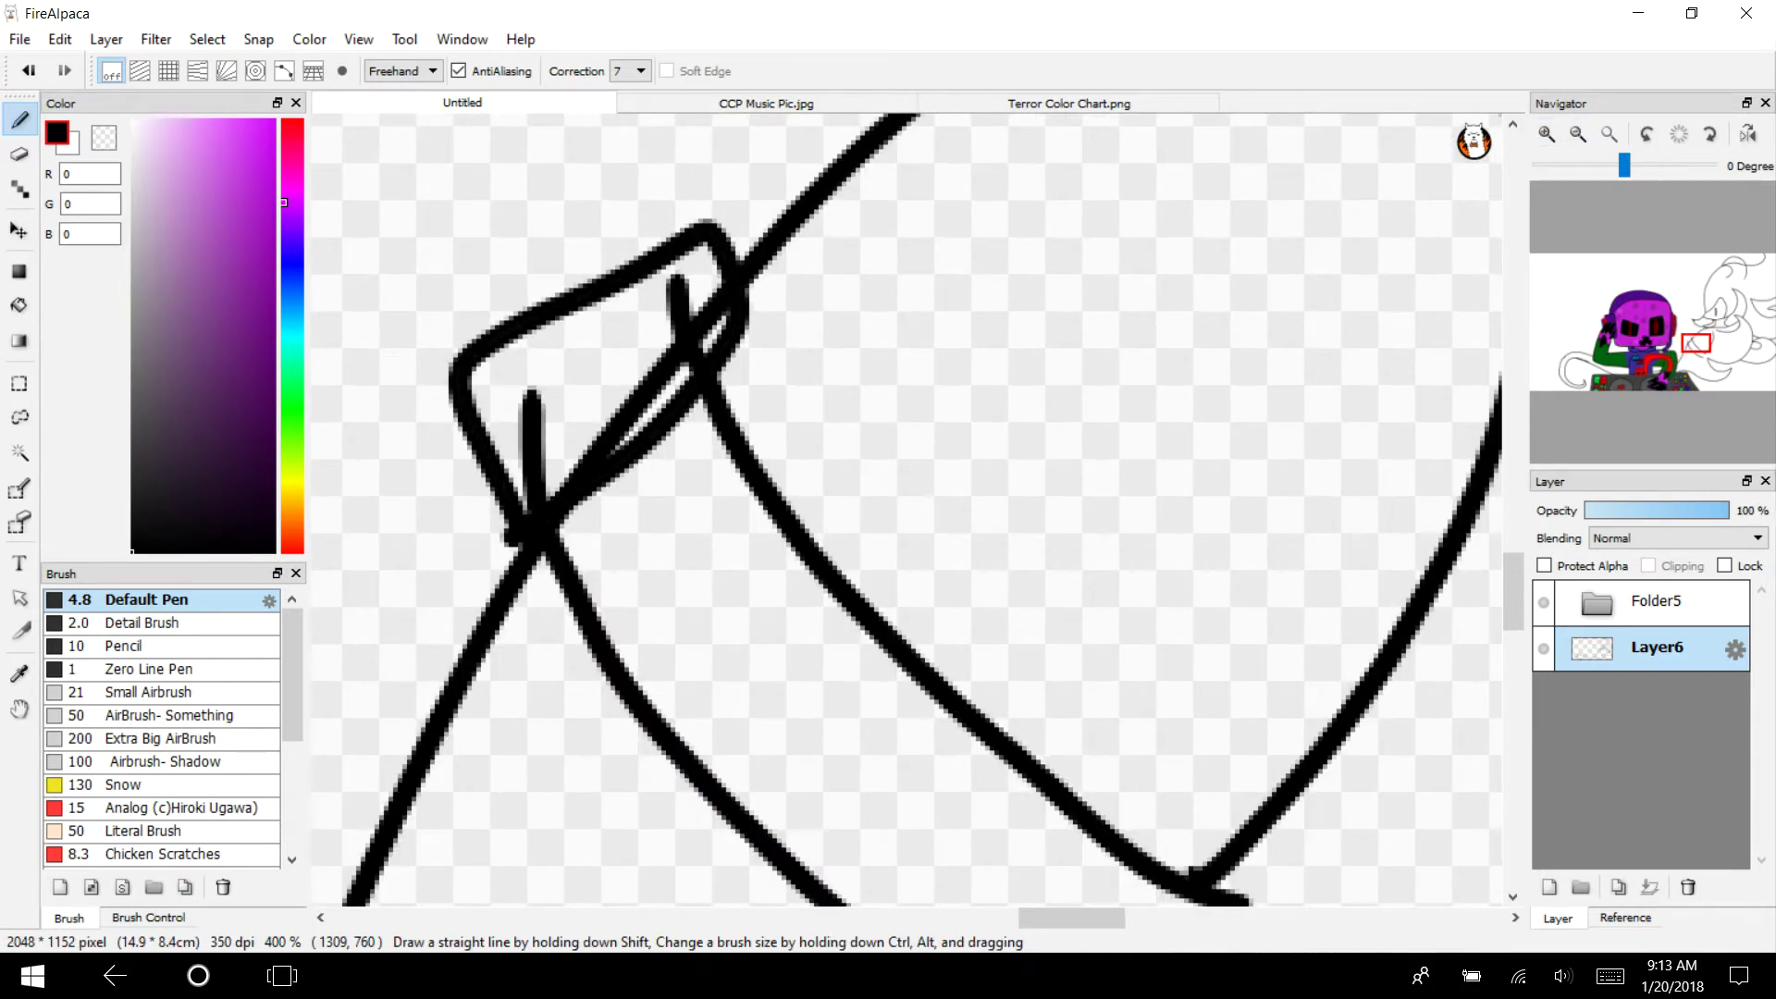
Draw four curled fingers above the cuff and a long pointed thumb beside them, reaching toward the DJ's headphone
mouse_move(1672, 349)
mouse_down()
mouse_move(1665, 331)
mouse_move(1691, 335)
mouse_up()
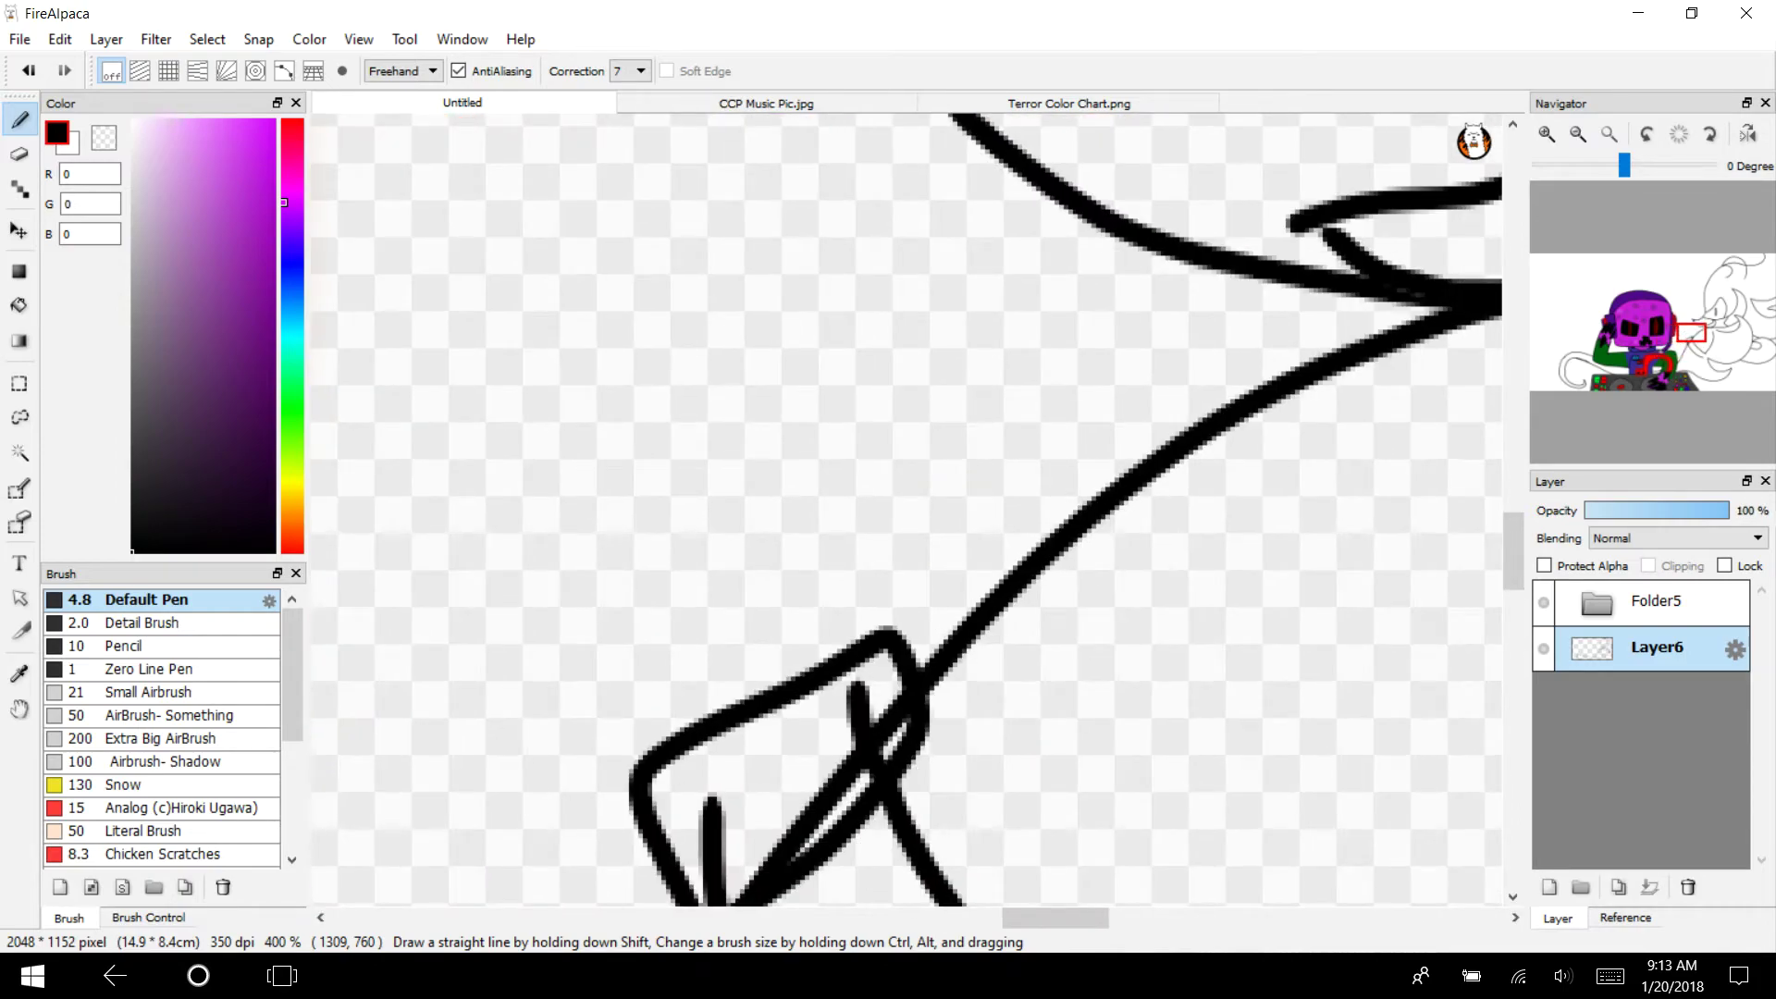
mouse_move(622, 769)
mouse_down()
mouse_move(587, 574)
mouse_move(718, 508)
mouse_move(781, 516)
mouse_up()
mouse_move(700, 723)
mouse_down()
mouse_move(711, 520)
mouse_move(884, 500)
mouse_up()
mouse_move(802, 675)
mouse_down()
mouse_move(803, 592)
mouse_move(982, 581)
mouse_up()
mouse_move(890, 659)
mouse_down()
mouse_move(929, 563)
mouse_move(970, 527)
mouse_move(1093, 491)
mouse_up()
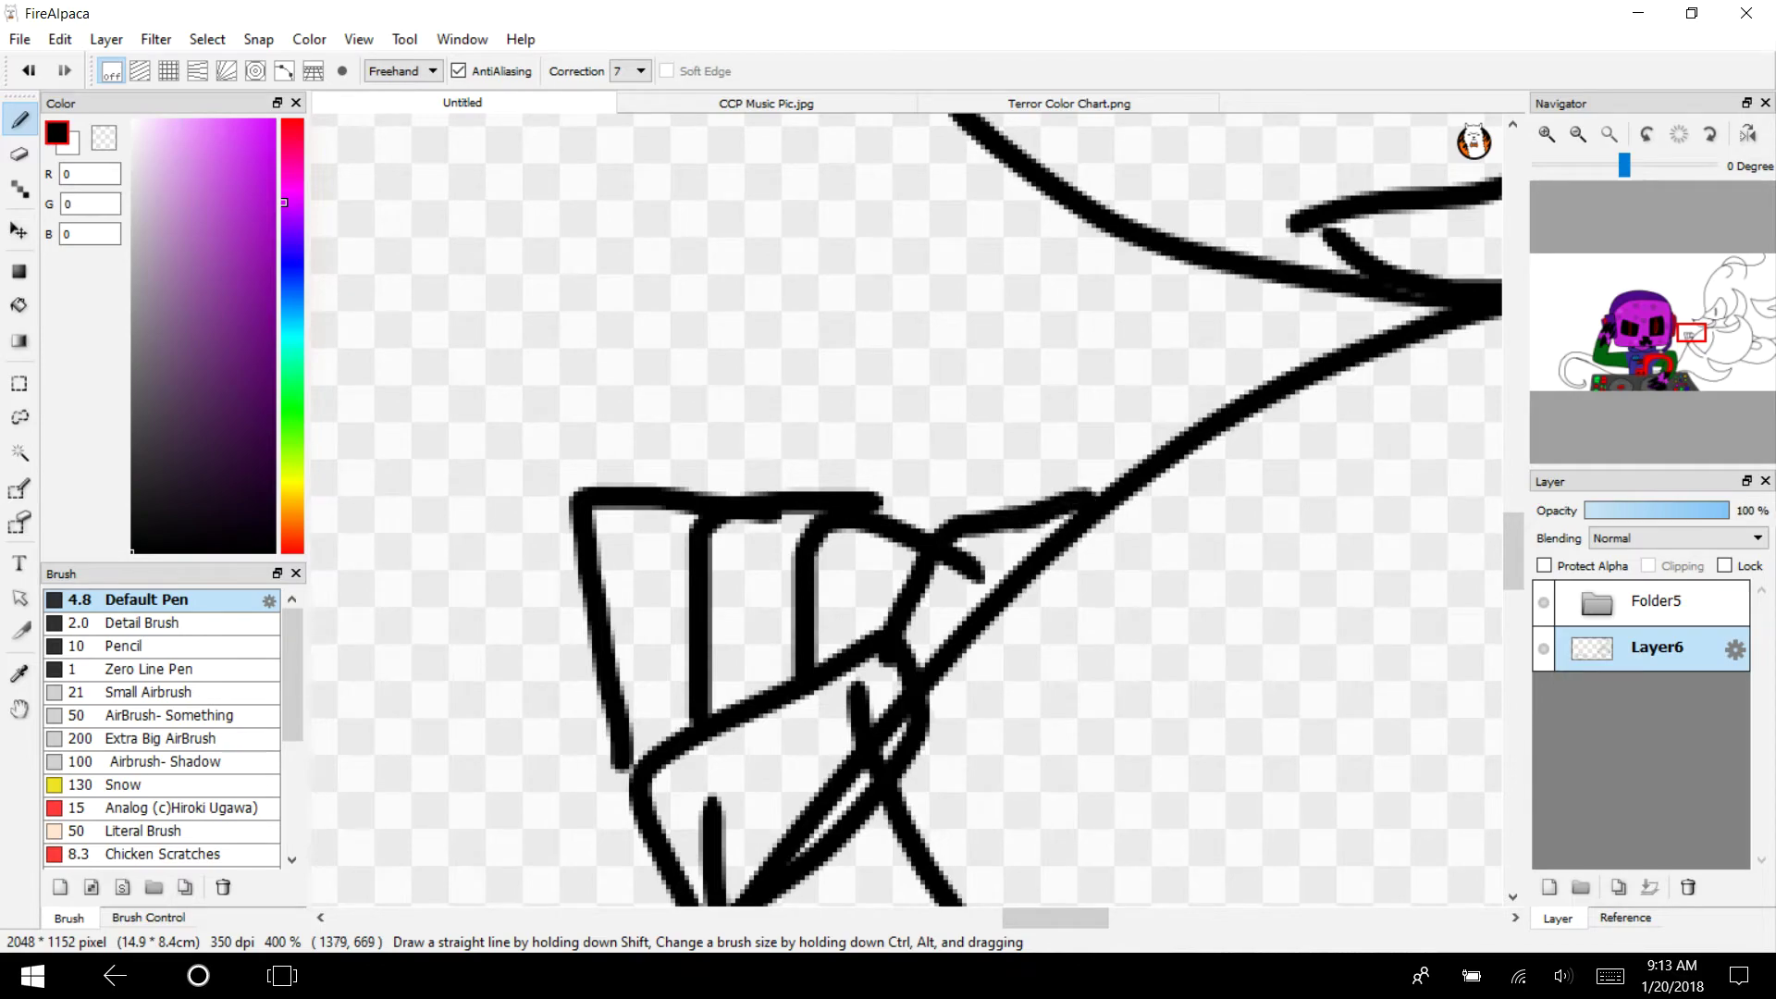
drag(1691, 332, 1685, 337)
mouse_move(866, 668)
mouse_down()
mouse_move(817, 576)
mouse_move(555, 350)
mouse_move(814, 477)
mouse_up()
Erase the lower parts of the finger lines and the overlaps between the thumb, palm and cuff
key(e)
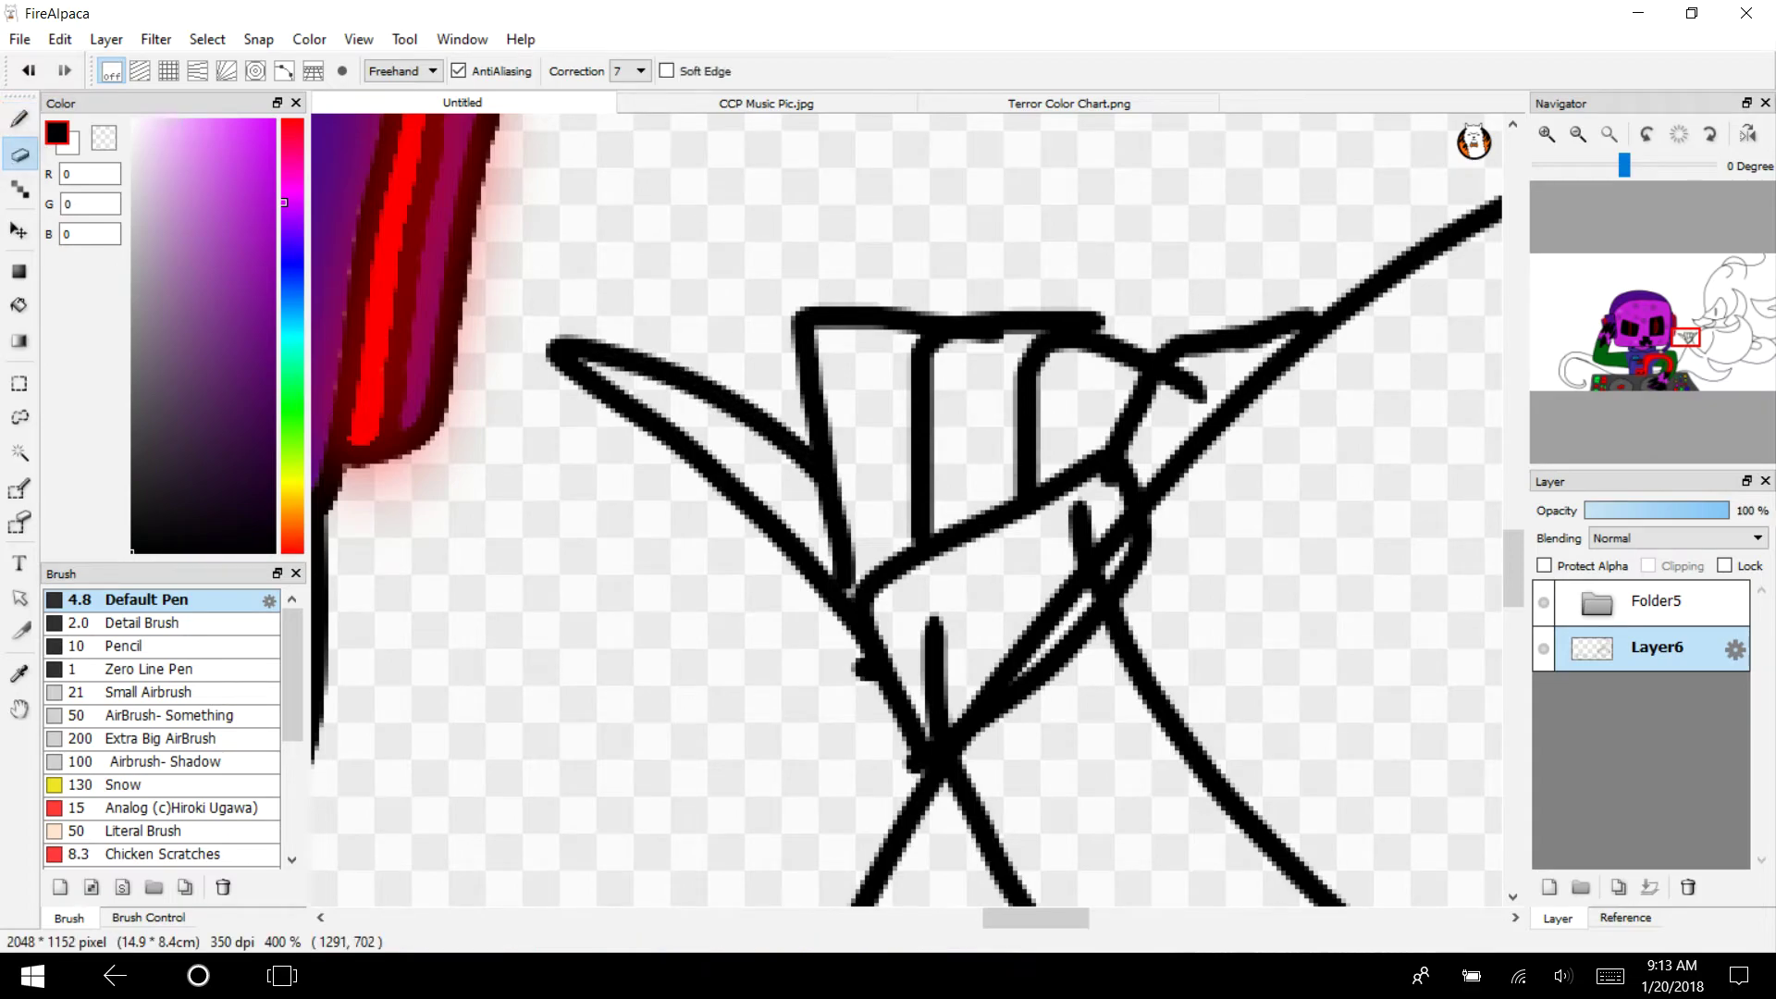
drag(814, 473, 846, 538)
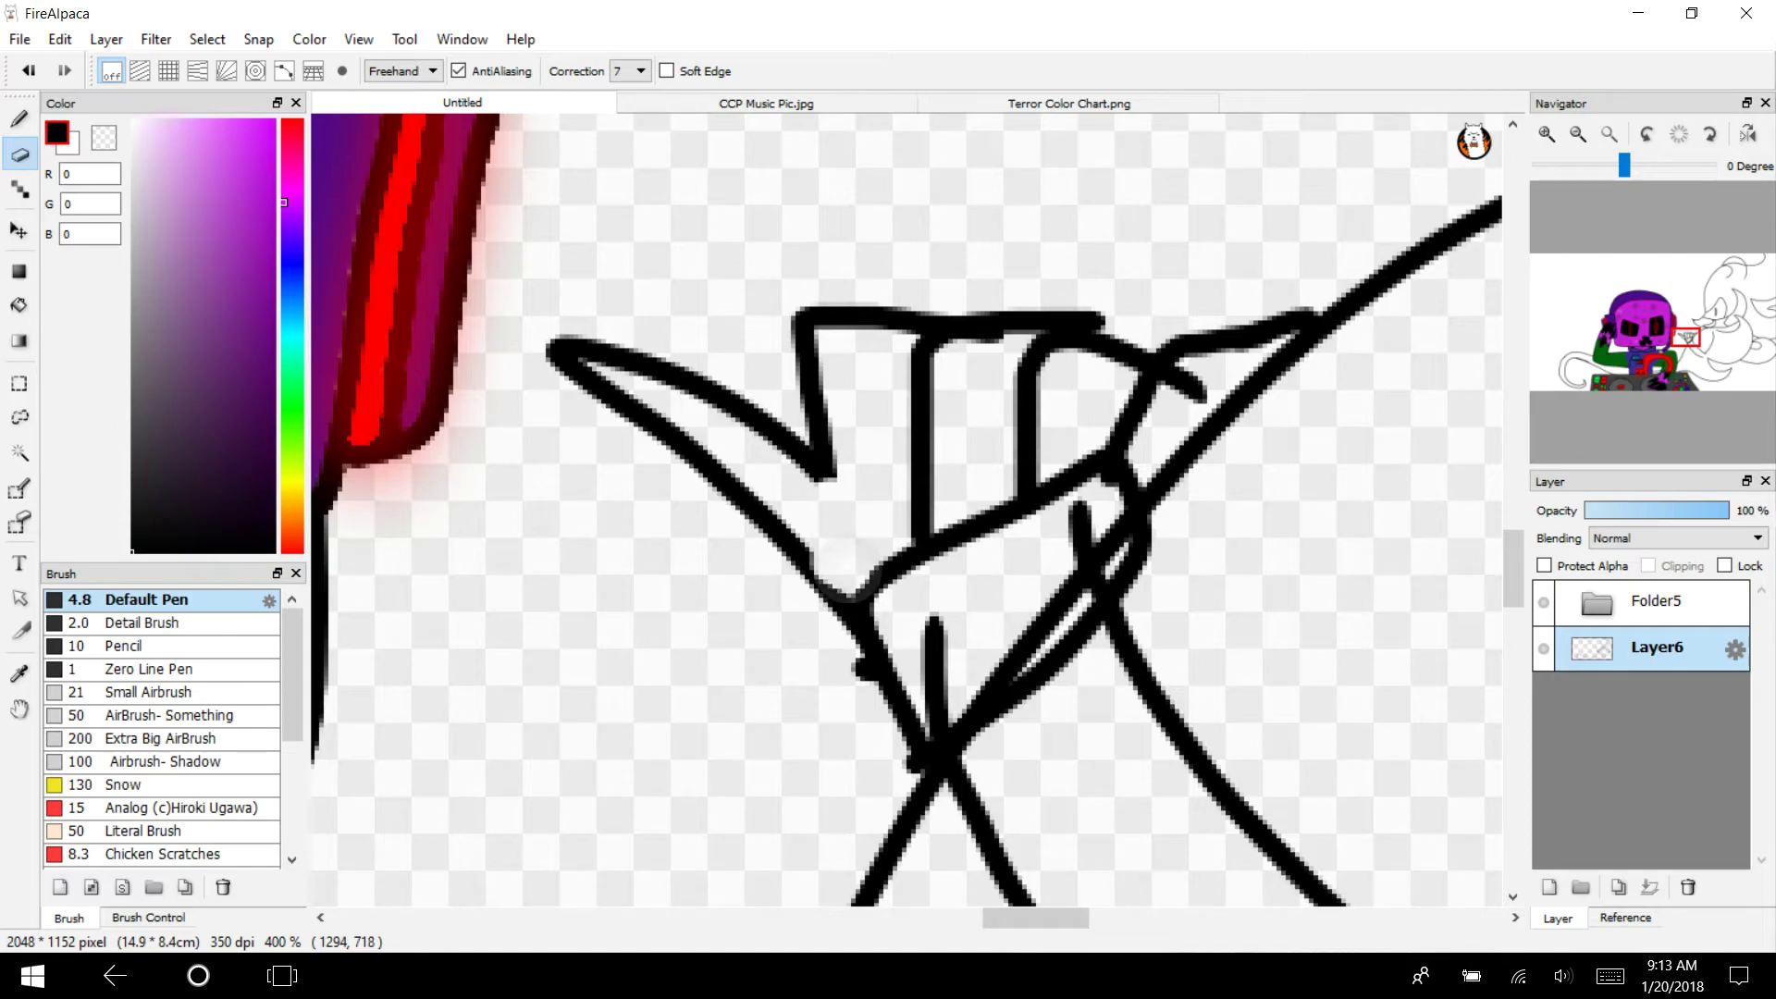
drag(921, 427, 925, 560)
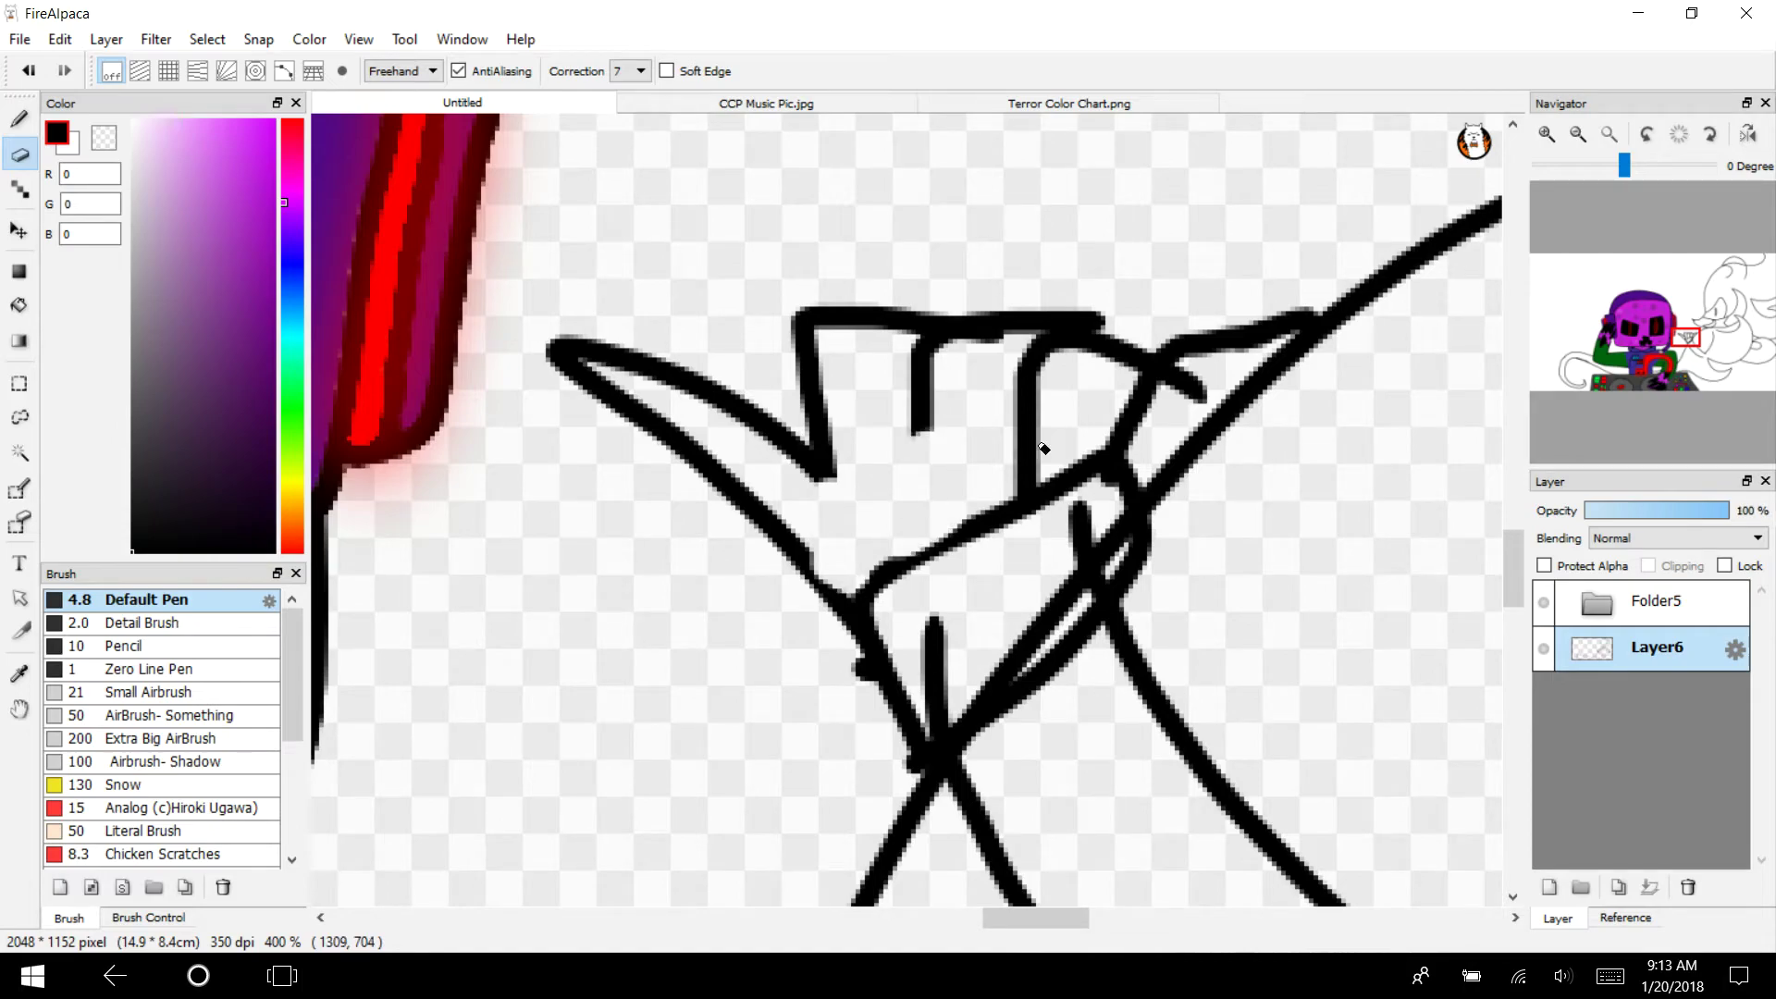
drag(1043, 449, 1032, 490)
mouse_move(1202, 399)
mouse_down()
mouse_move(1169, 372)
mouse_move(1206, 421)
mouse_up()
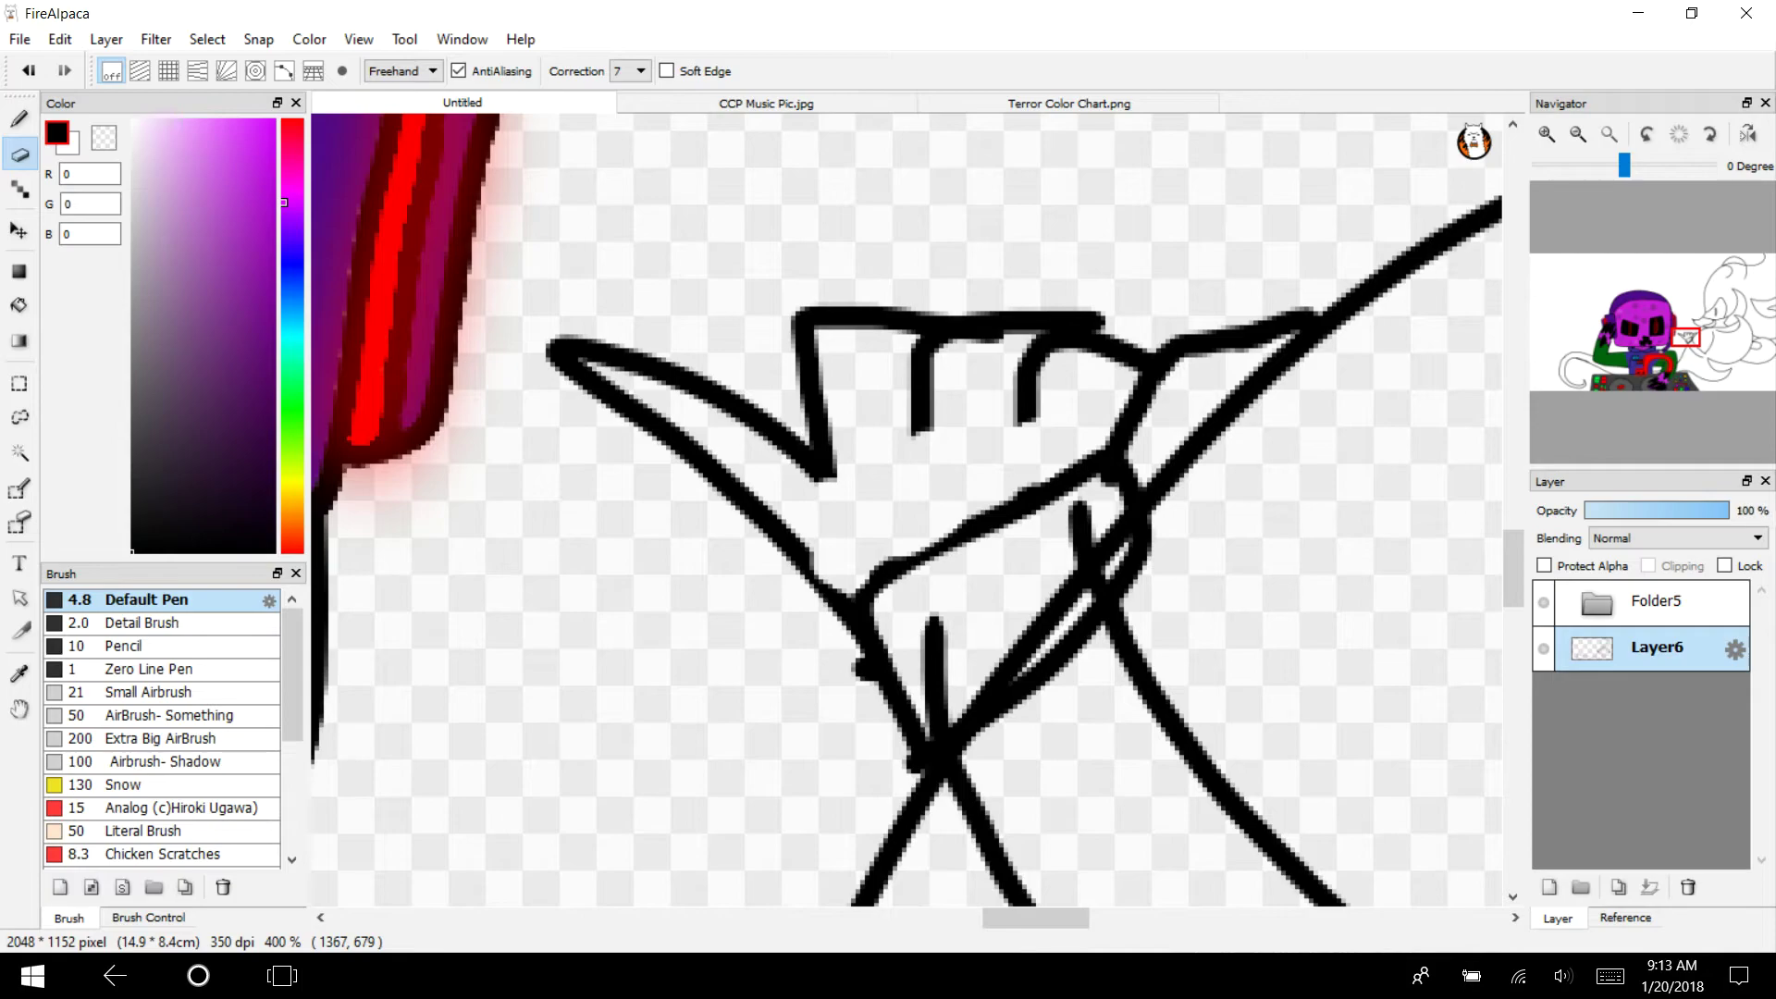
Redraw the cuff's upper edge as one clean line from the thumb's base to the far corner
key(b)
mouse_move(793, 546)
mouse_down()
mouse_move(852, 595)
mouse_move(926, 539)
mouse_move(1099, 465)
mouse_up()
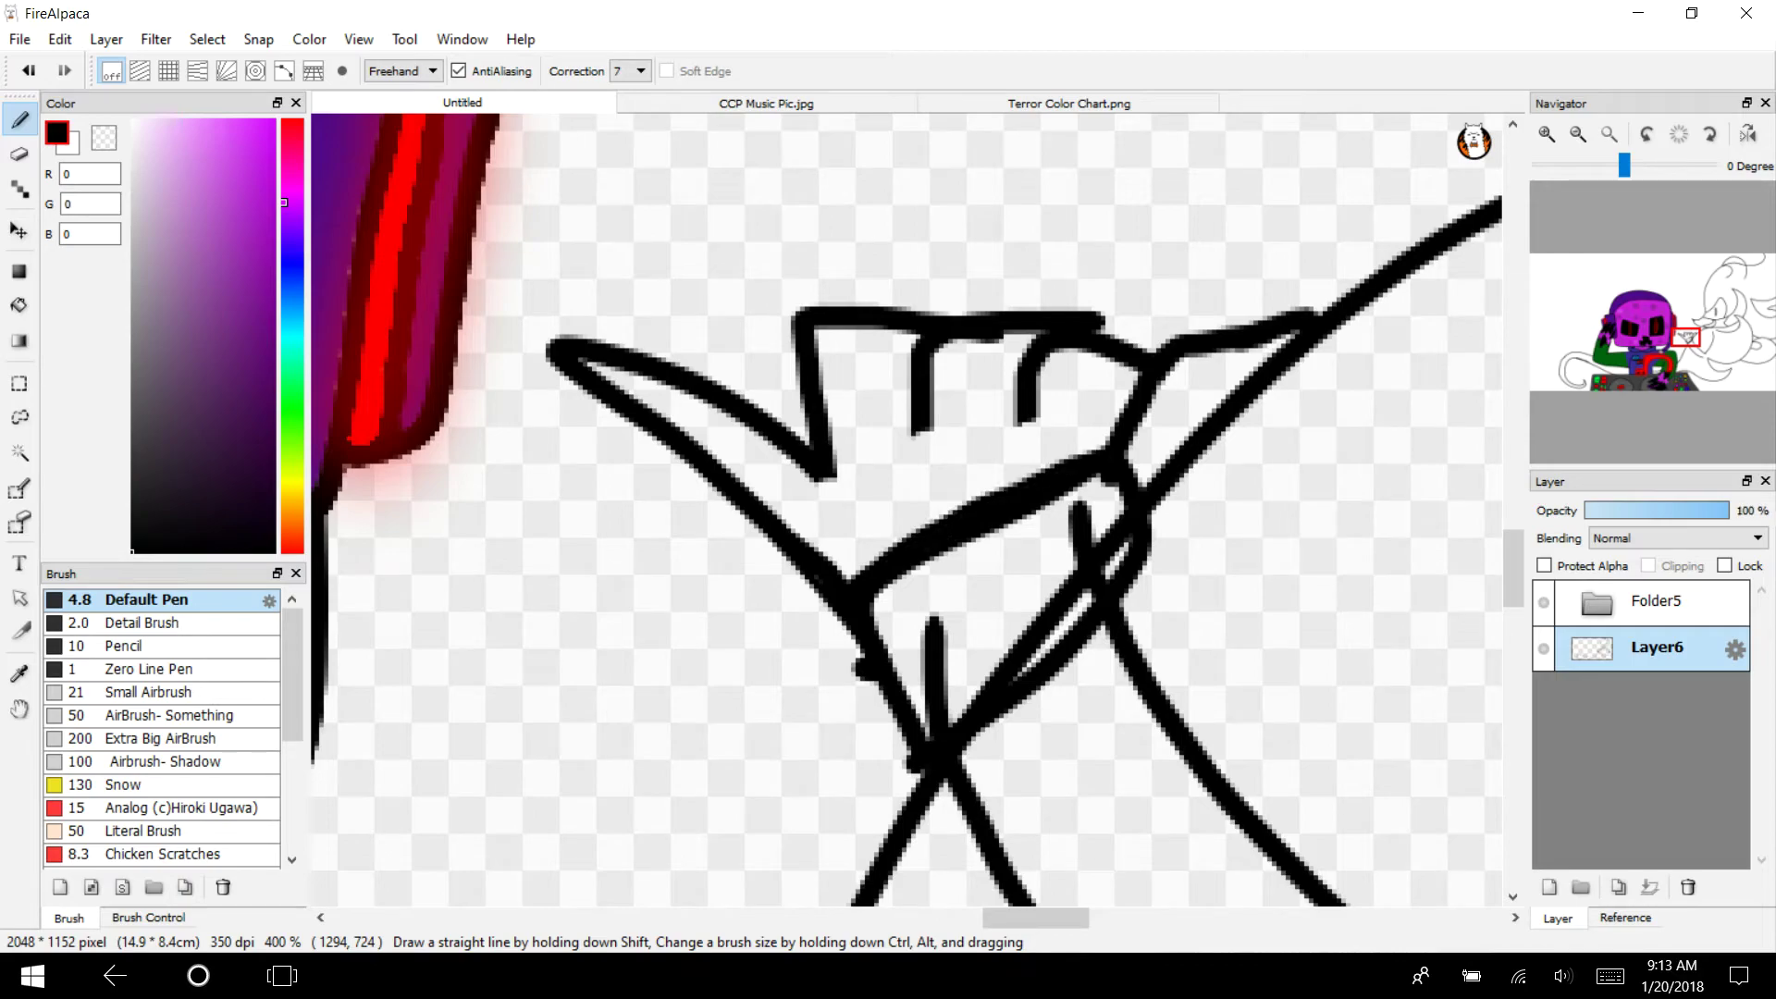
key(ctrl+z)
drag(849, 592, 1098, 463)
Erase the body and arm lines inside the cuff, the stray corner bits and the last finger's lower end
key(e)
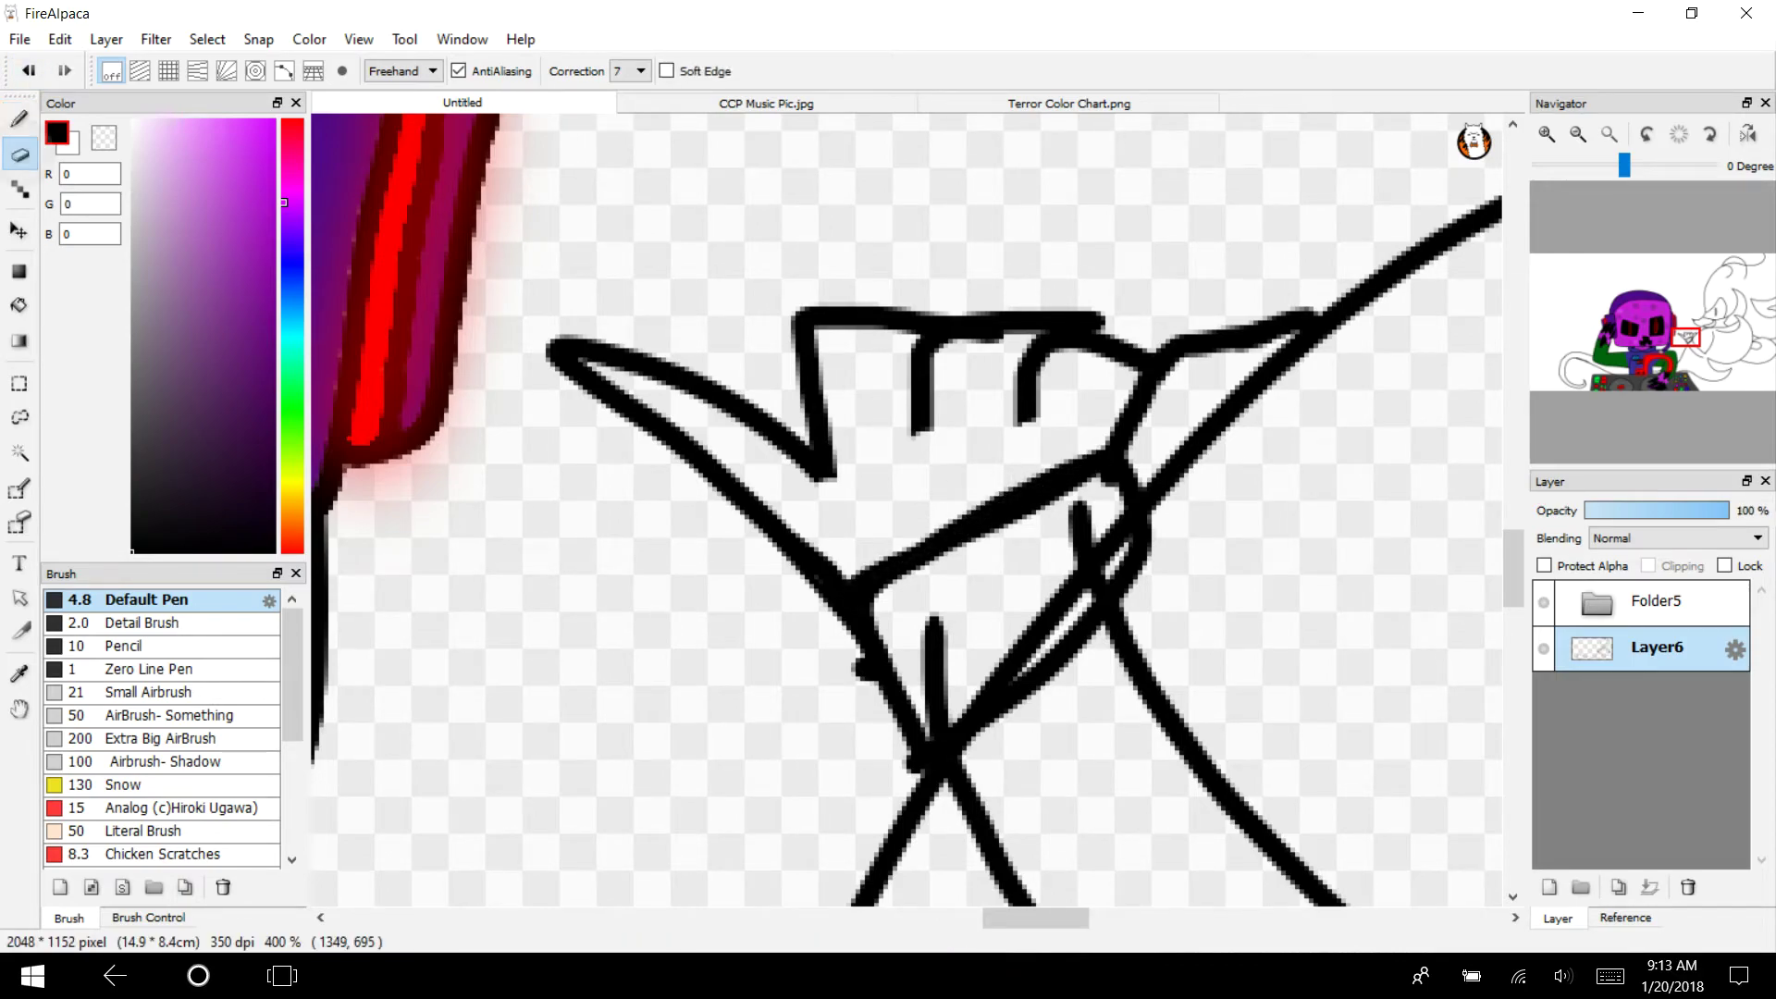
mouse_move(1073, 533)
mouse_down()
mouse_move(1090, 503)
mouse_move(1087, 555)
mouse_move(1114, 546)
mouse_move(981, 691)
mouse_up()
mouse_move(936, 615)
mouse_down()
mouse_move(936, 705)
mouse_move(816, 640)
mouse_up()
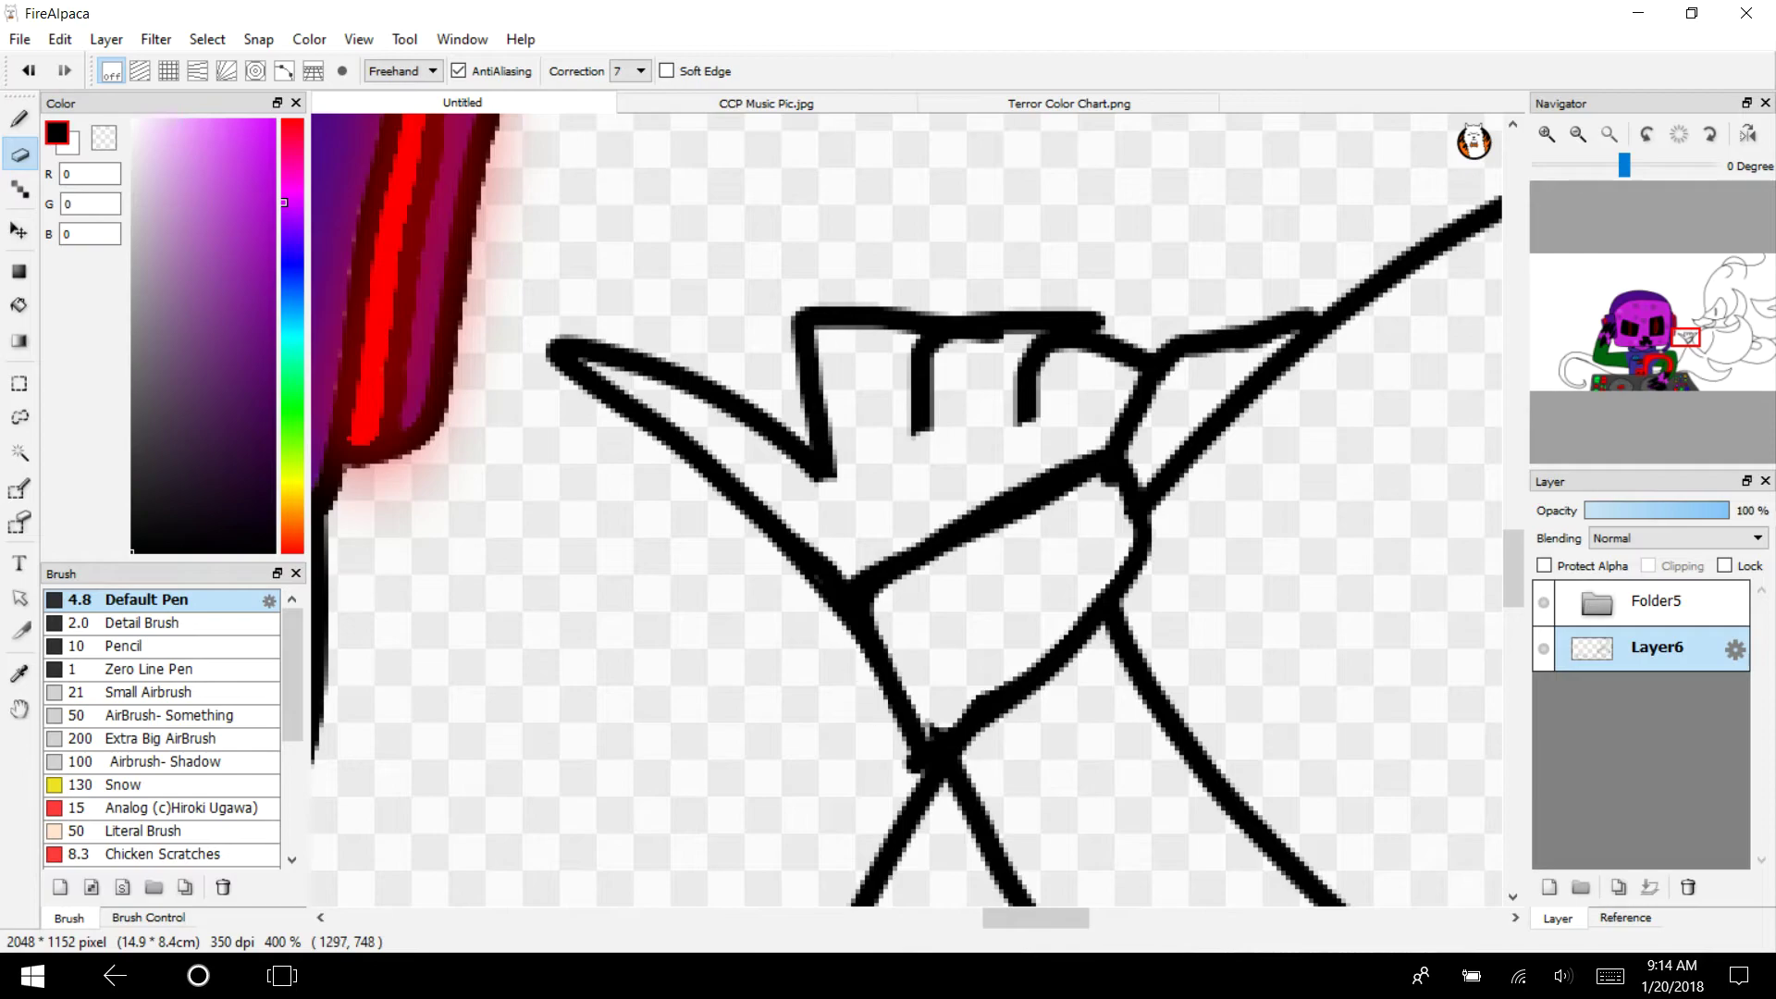
drag(907, 751, 916, 775)
drag(1142, 416, 1110, 448)
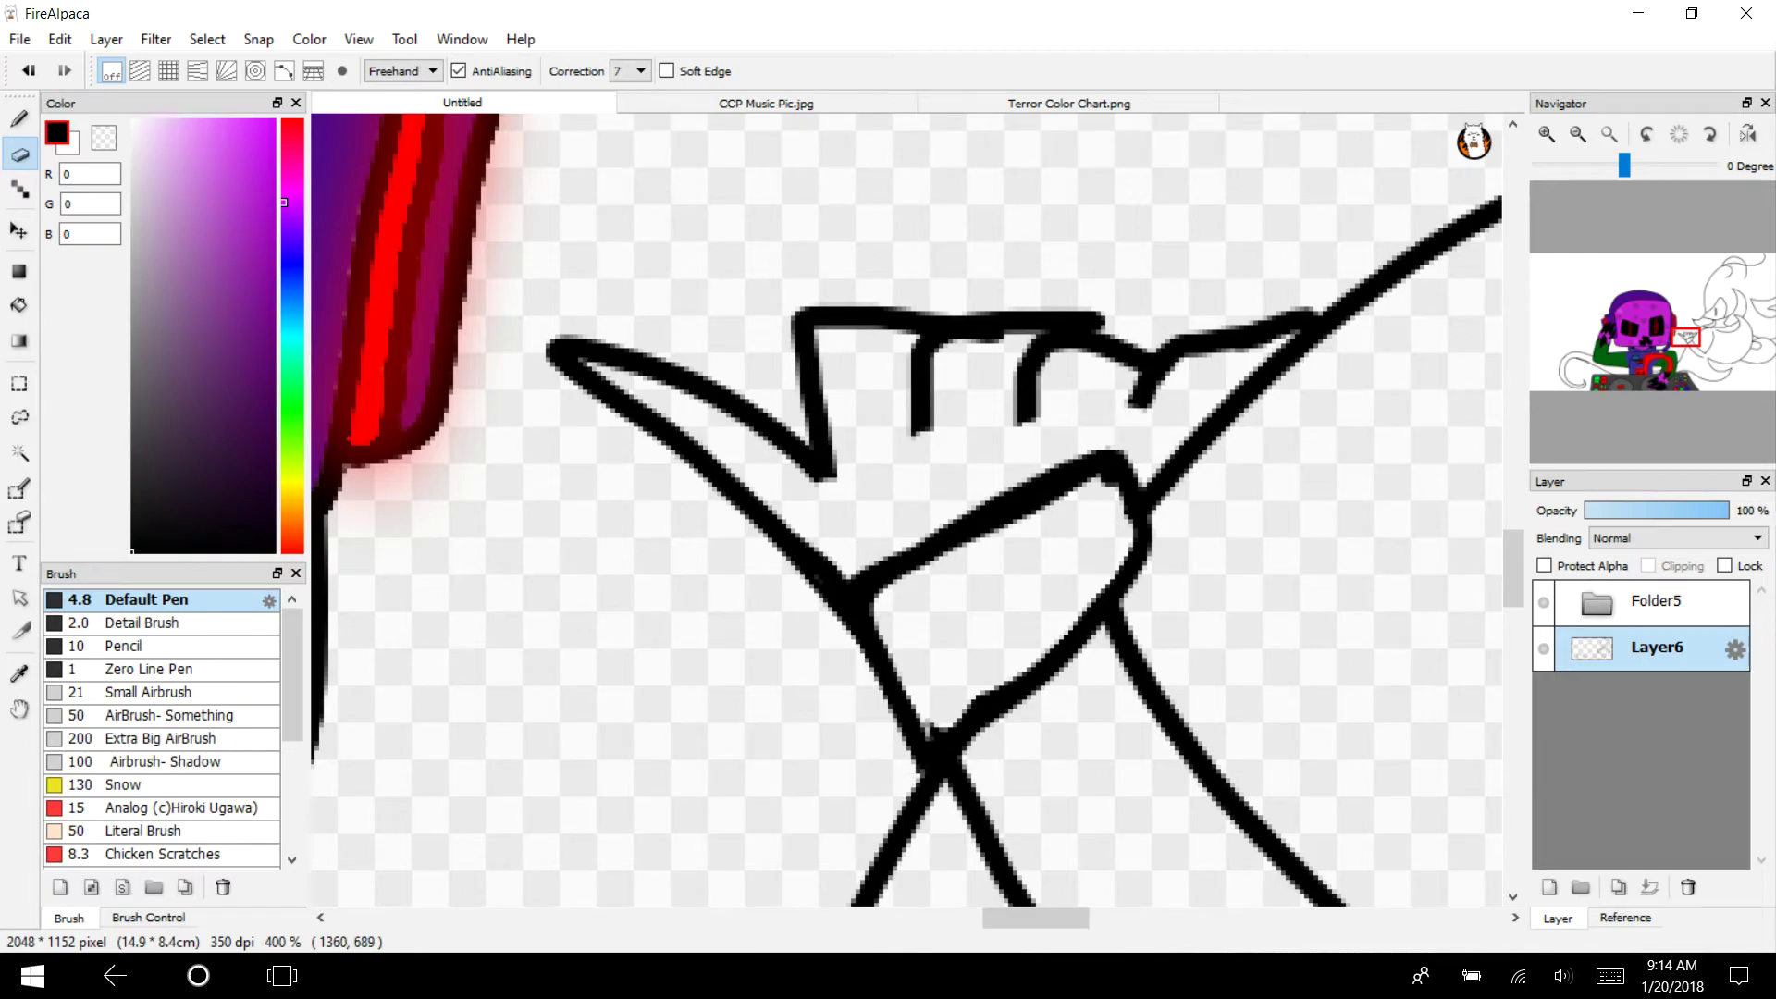
Examine the second character within the whole composition, and undo the last eraser mark on the body line
click(1577, 134)
click(1578, 134)
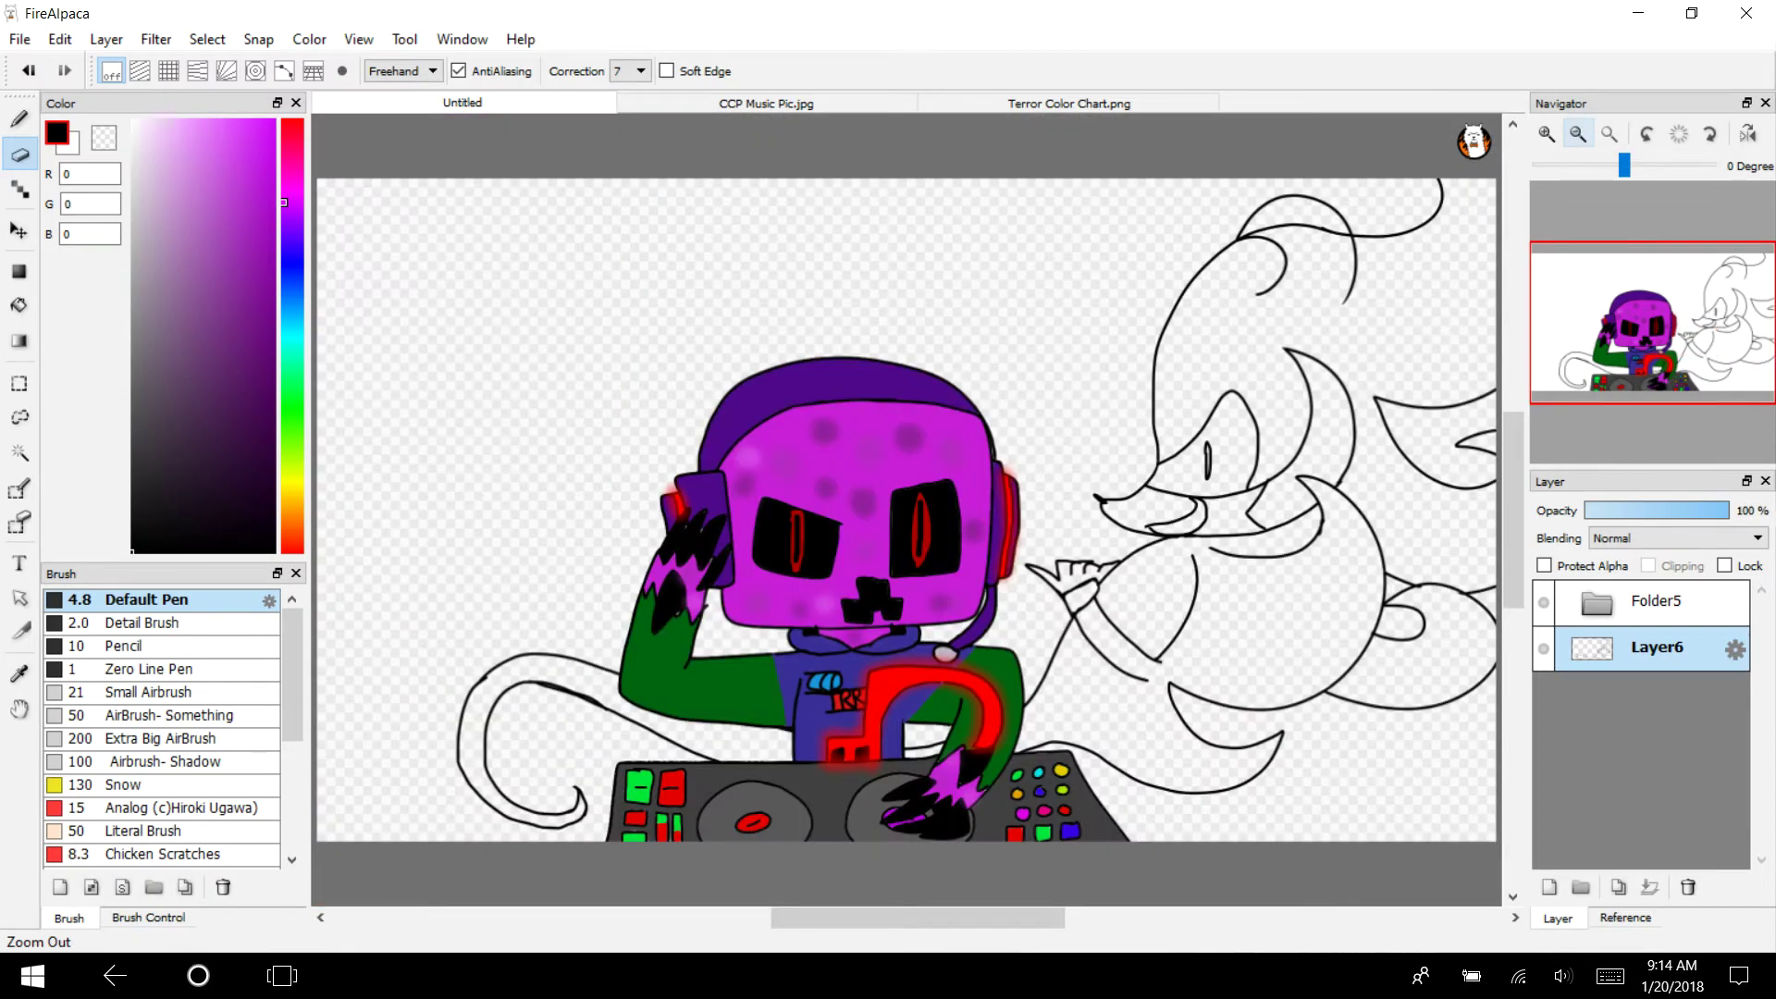
click(1578, 134)
click(1546, 134)
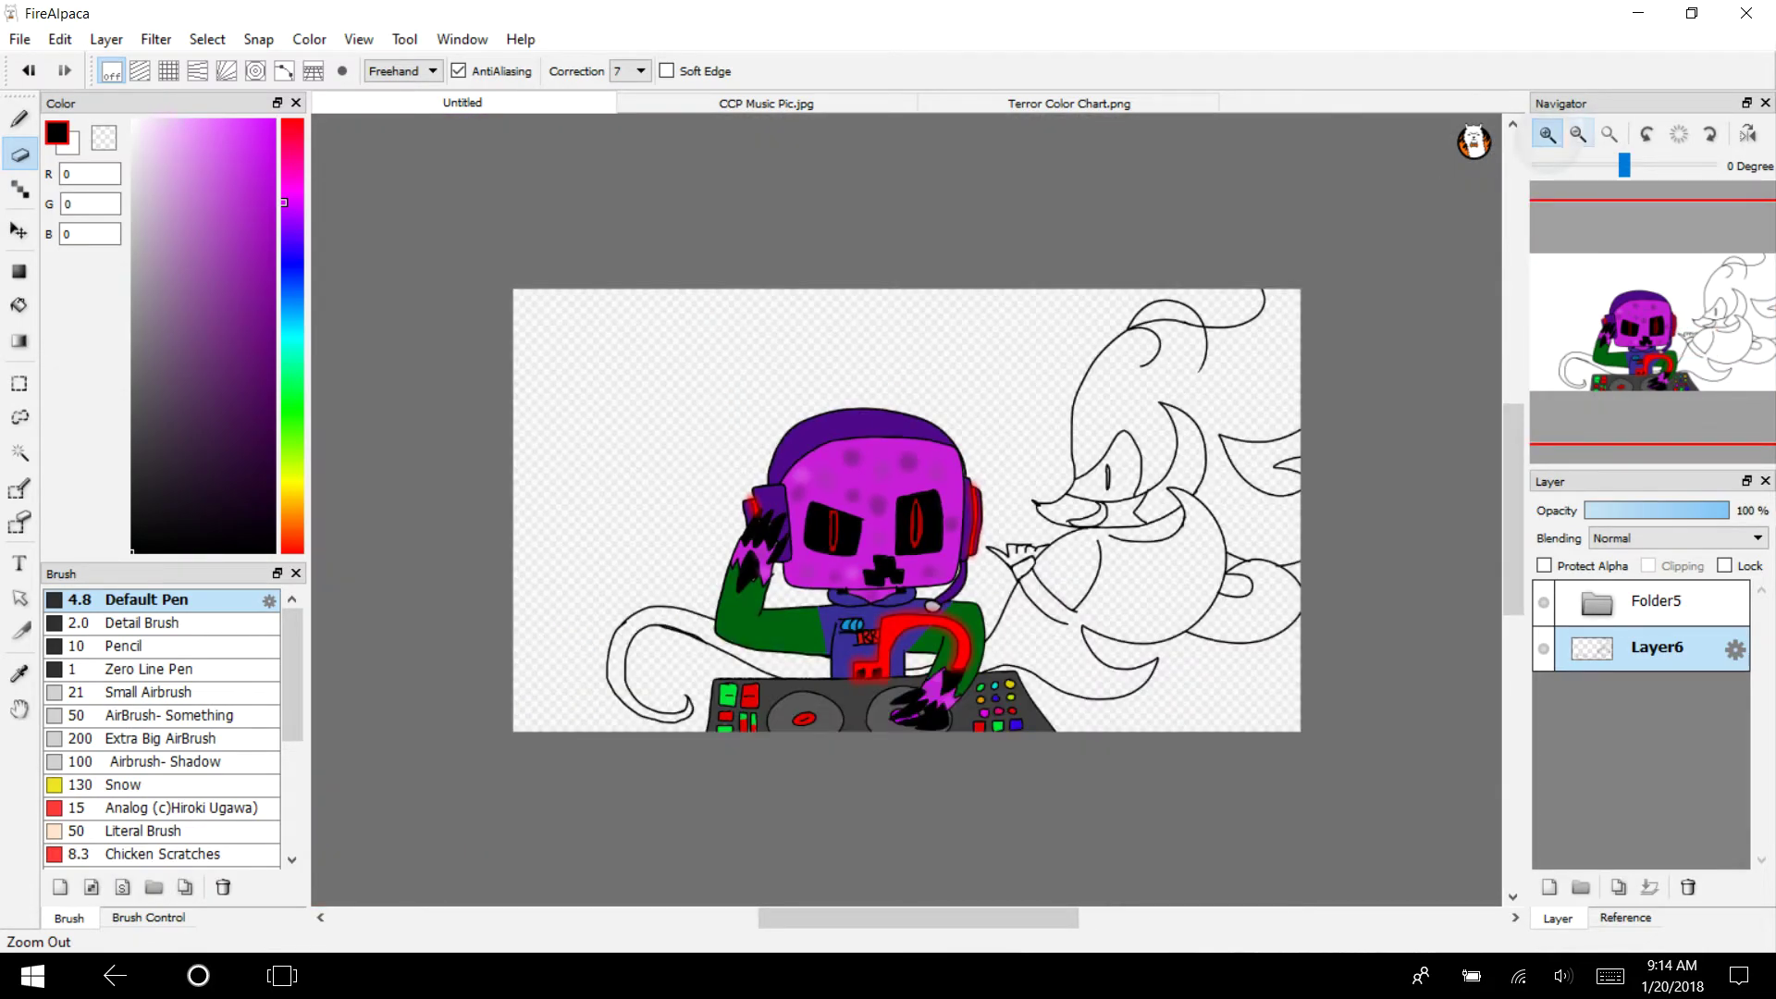
click(1546, 135)
click(1681, 340)
click(1700, 347)
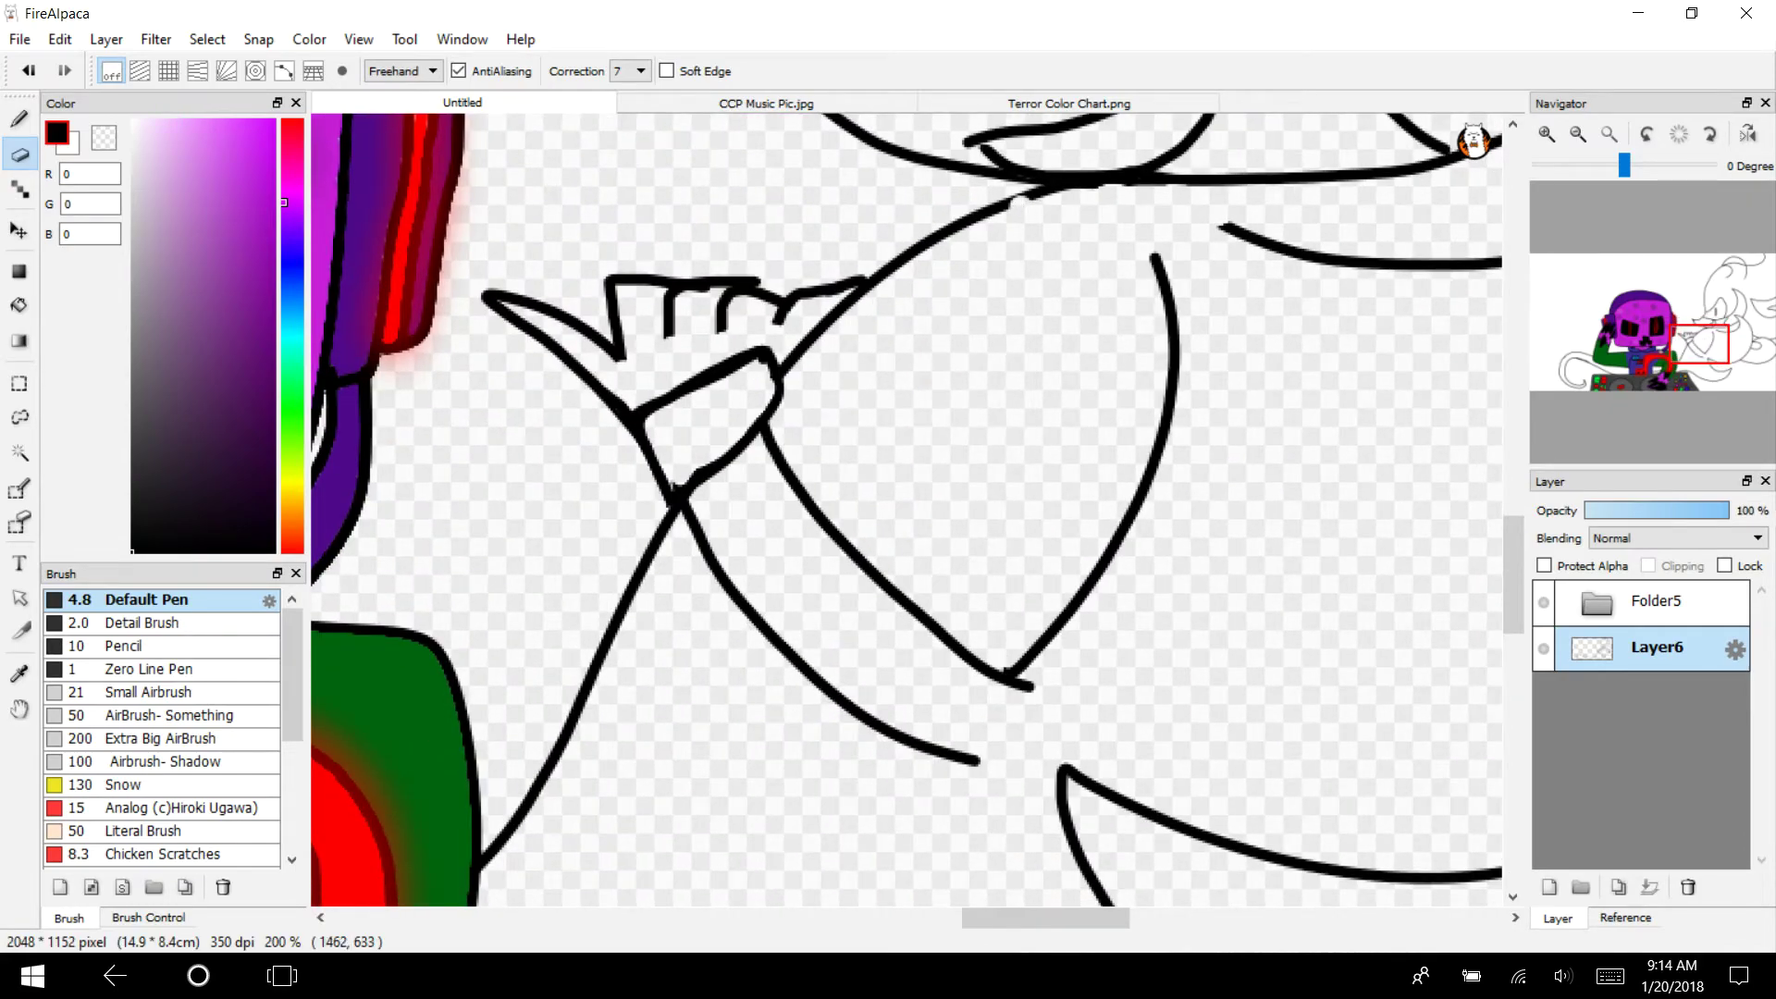
click(29, 71)
click(20, 119)
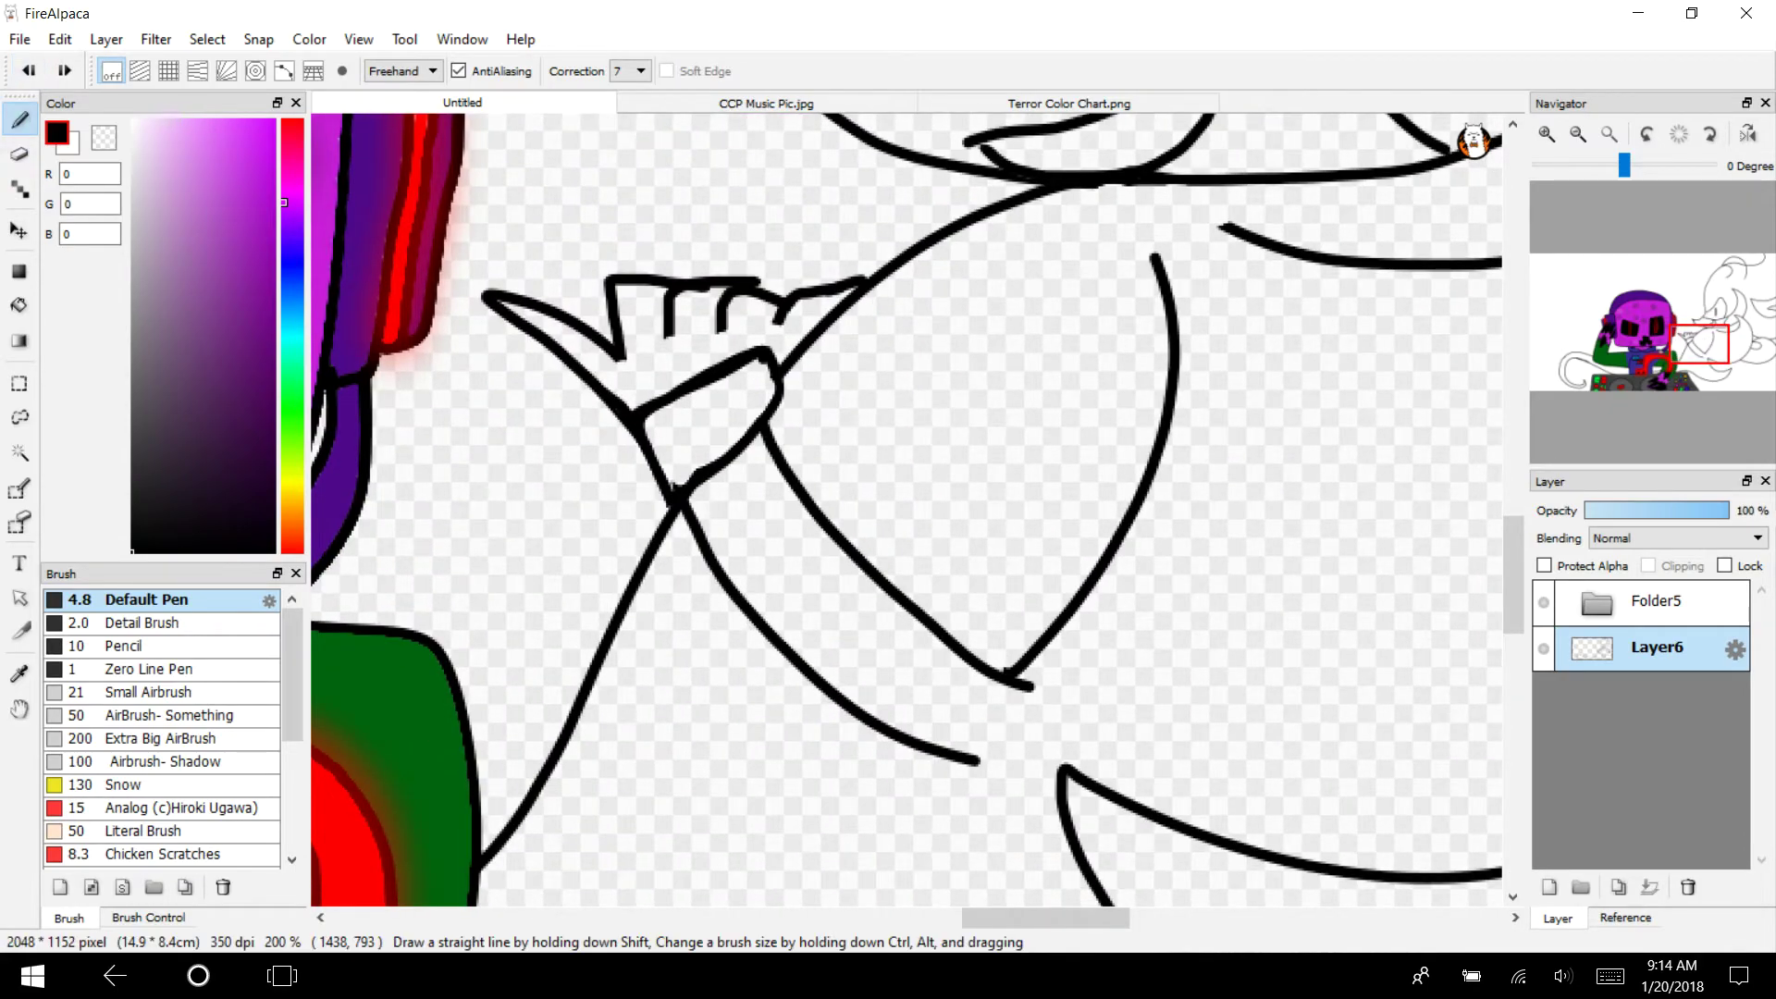
mouse_move(1002, 209)
mouse_down()
mouse_move(1038, 518)
mouse_move(963, 649)
mouse_up()
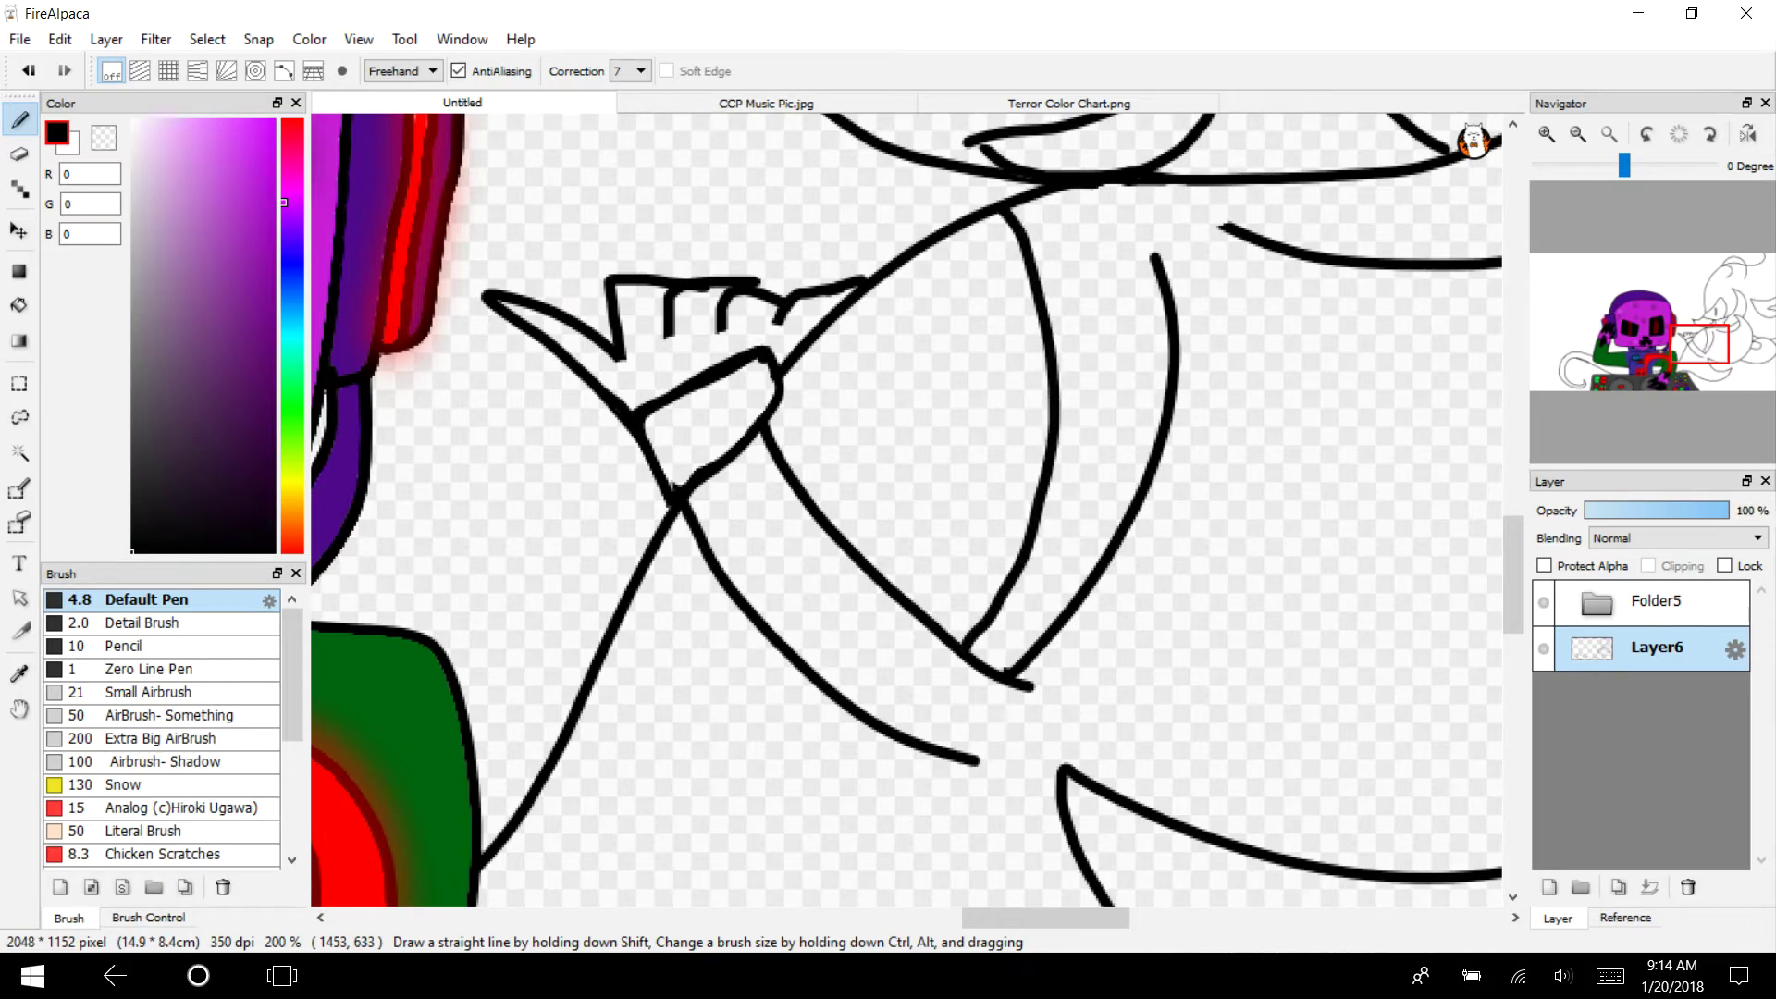
click(29, 70)
Draw the upper arm's outer line curving from below the cheek down to the open end of the elbow
mouse_move(1260, 292)
mouse_down()
mouse_move(1276, 366)
mouse_move(1045, 745)
mouse_move(978, 764)
mouse_up()
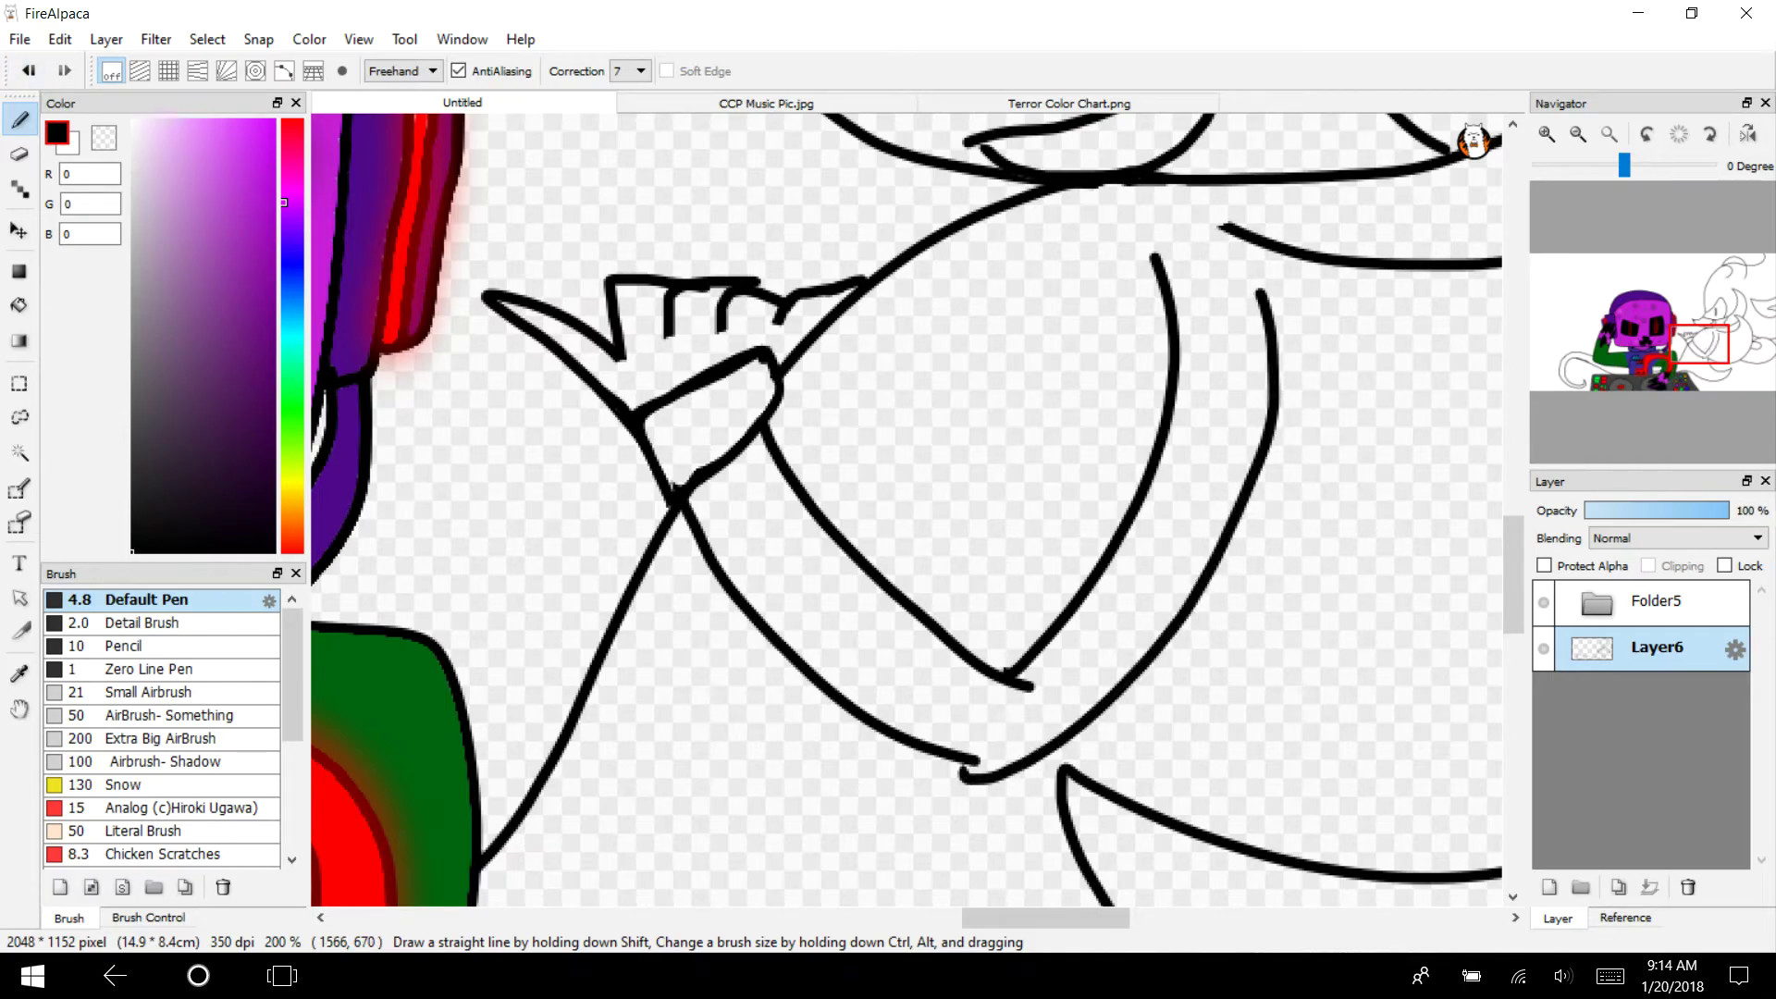
click(29, 70)
mouse_move(1237, 293)
mouse_down()
mouse_move(1258, 321)
mouse_move(1210, 575)
mouse_move(1003, 761)
mouse_move(967, 767)
mouse_up()
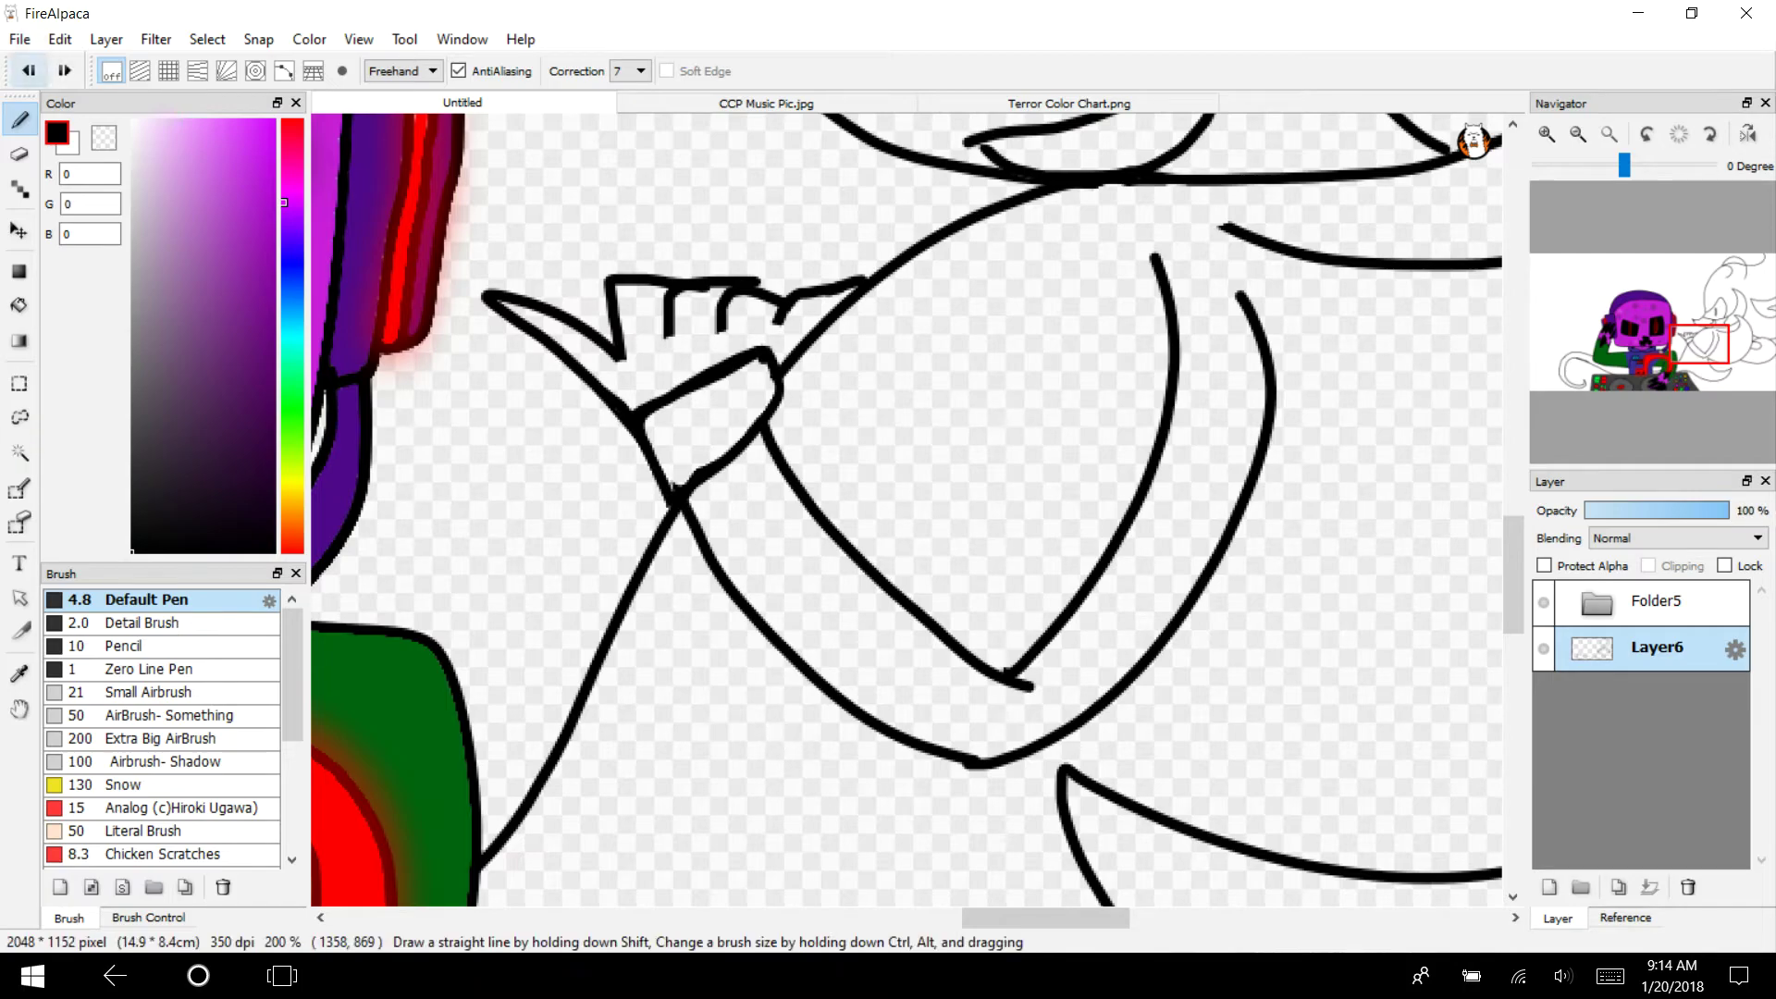
Select the body's open area with the Magic Wand and draw the chest line, hooked belly curl and long leg curve behind the arm
key(w)
click(761, 757)
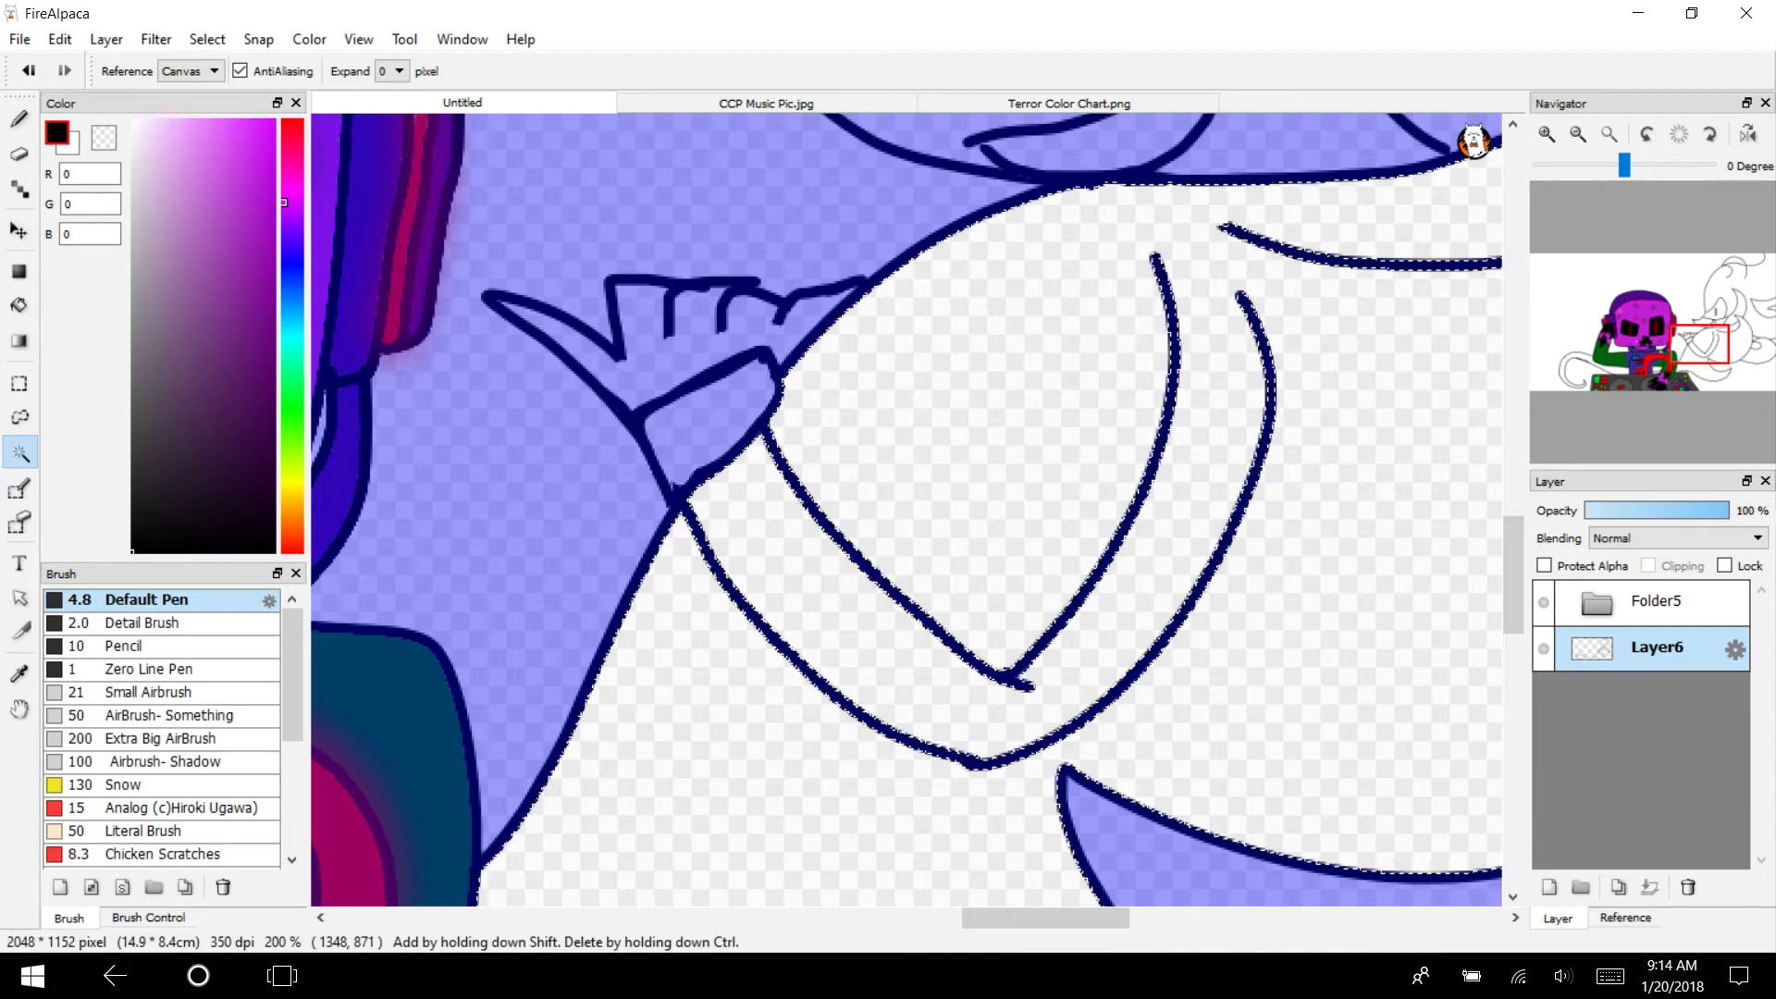
key(b)
mouse_move(994, 218)
mouse_down()
mouse_move(1040, 578)
mouse_move(770, 689)
mouse_move(805, 491)
mouse_move(707, 904)
mouse_move(858, 943)
mouse_up()
drag(1698, 361, 1690, 364)
drag(1008, 543, 678, 564)
Draw the leg's lower edge from its pointed tip back to the outline beside the DJ's mixer
click(28, 71)
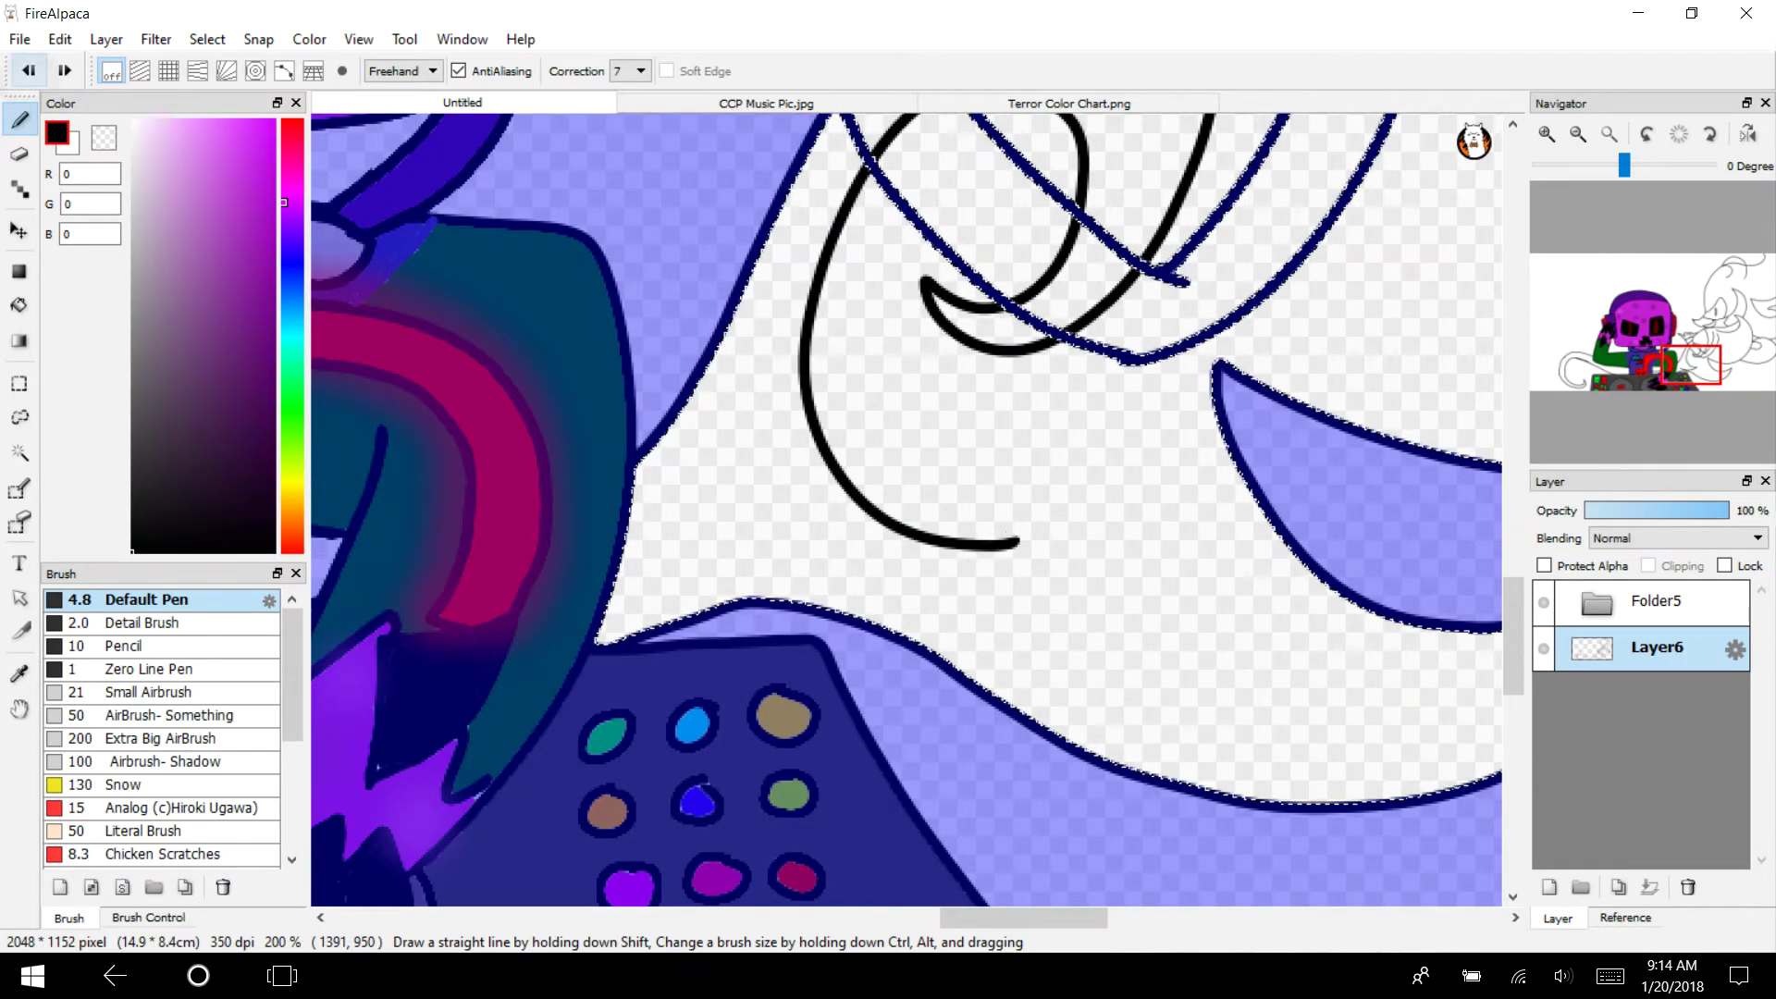
drag(1036, 547, 804, 601)
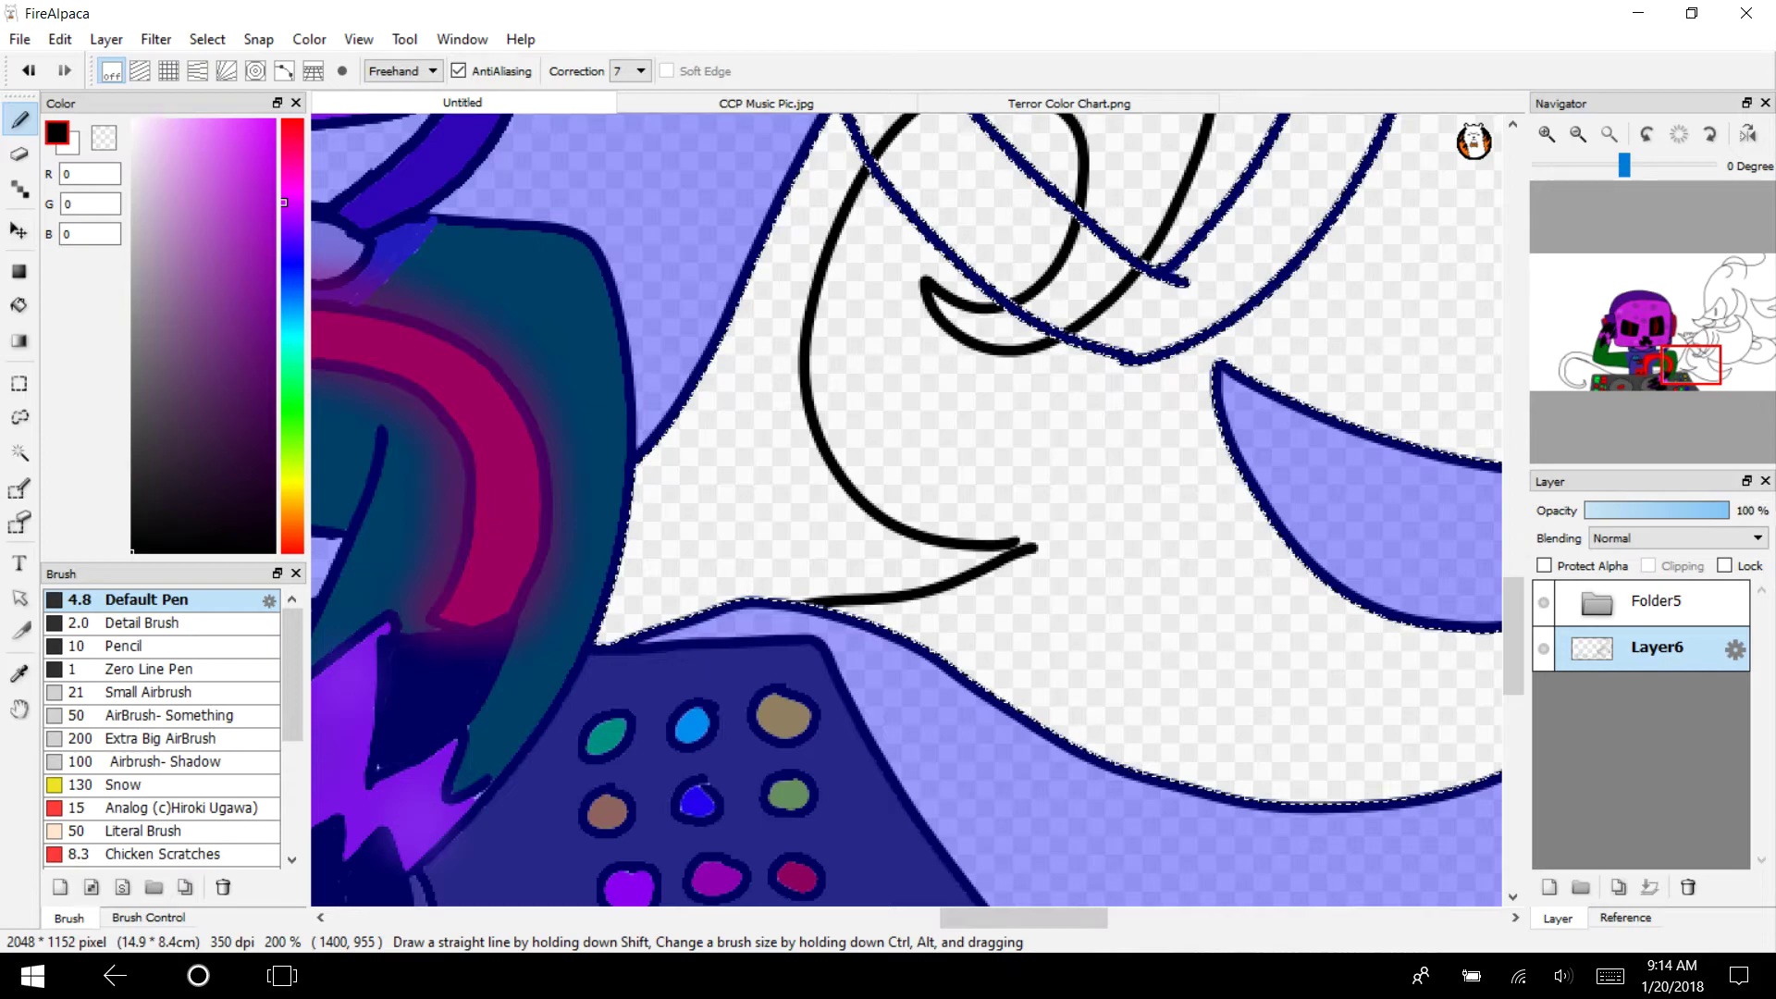
click(29, 70)
drag(911, 568, 772, 599)
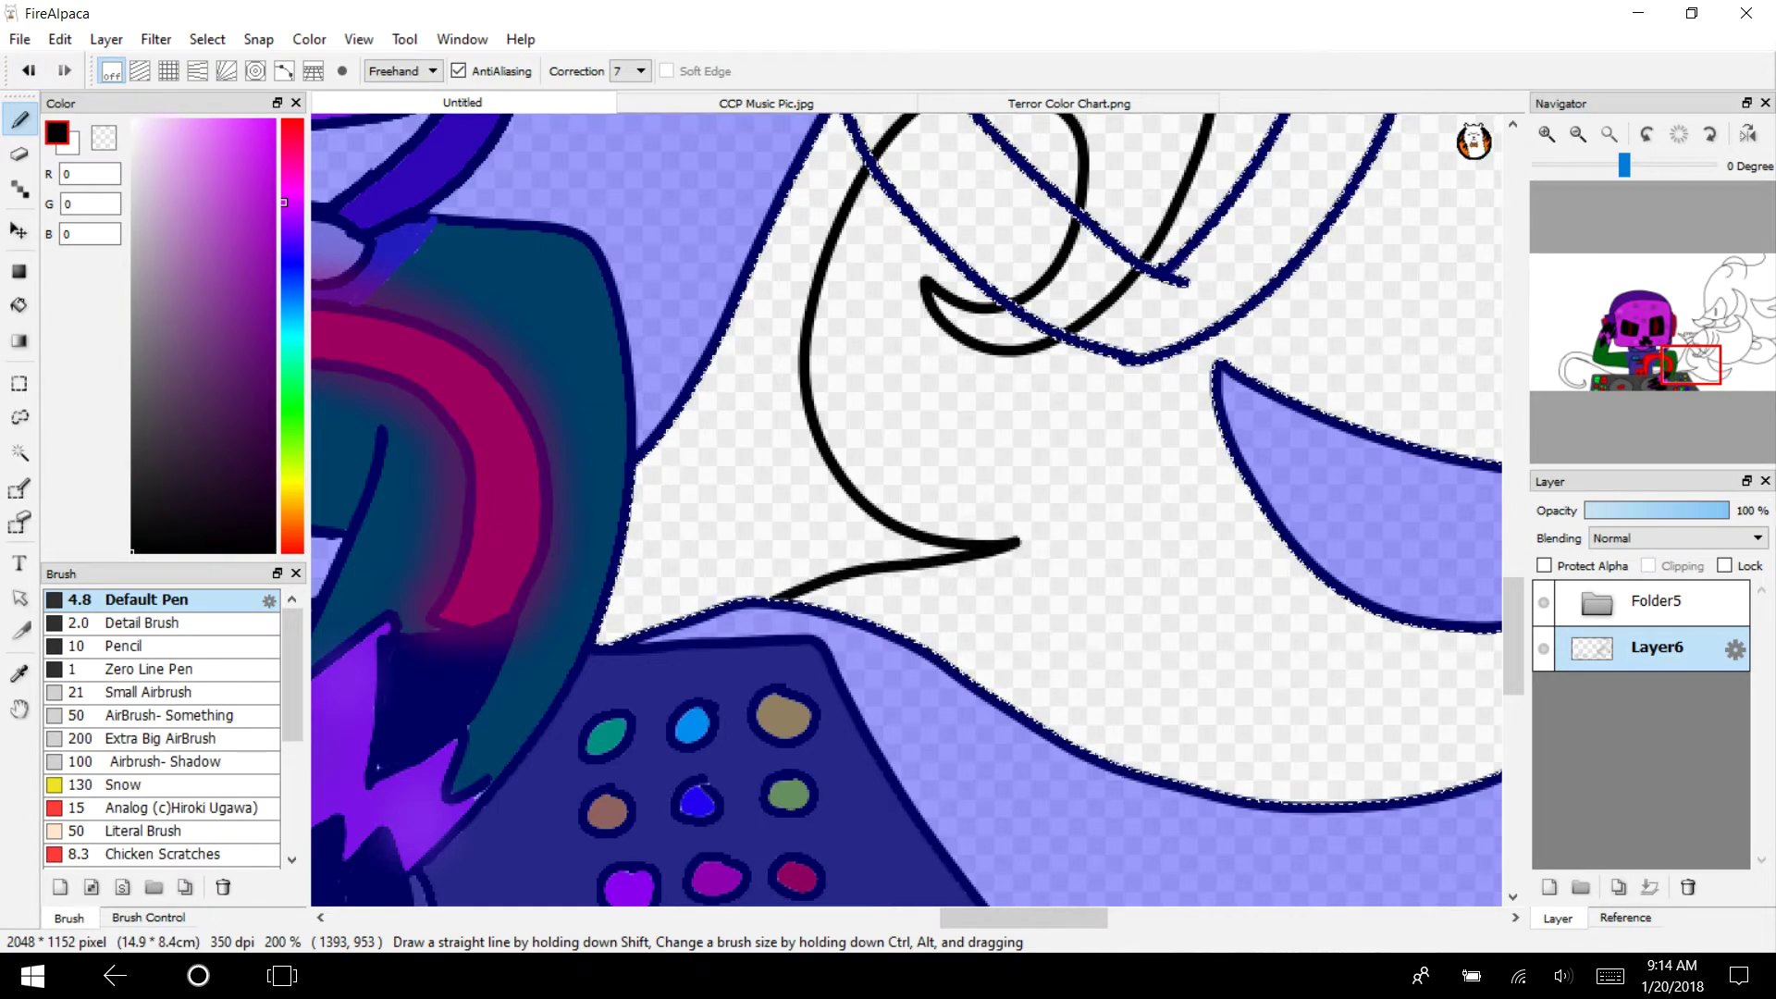
Erase the chest and belly curves that cross the inside of the arm, and invert the selection
mouse_move(992, 141)
mouse_down()
mouse_move(618, 522)
mouse_move(884, 458)
mouse_move(777, 387)
mouse_move(834, 404)
mouse_move(796, 487)
mouse_up()
key(e)
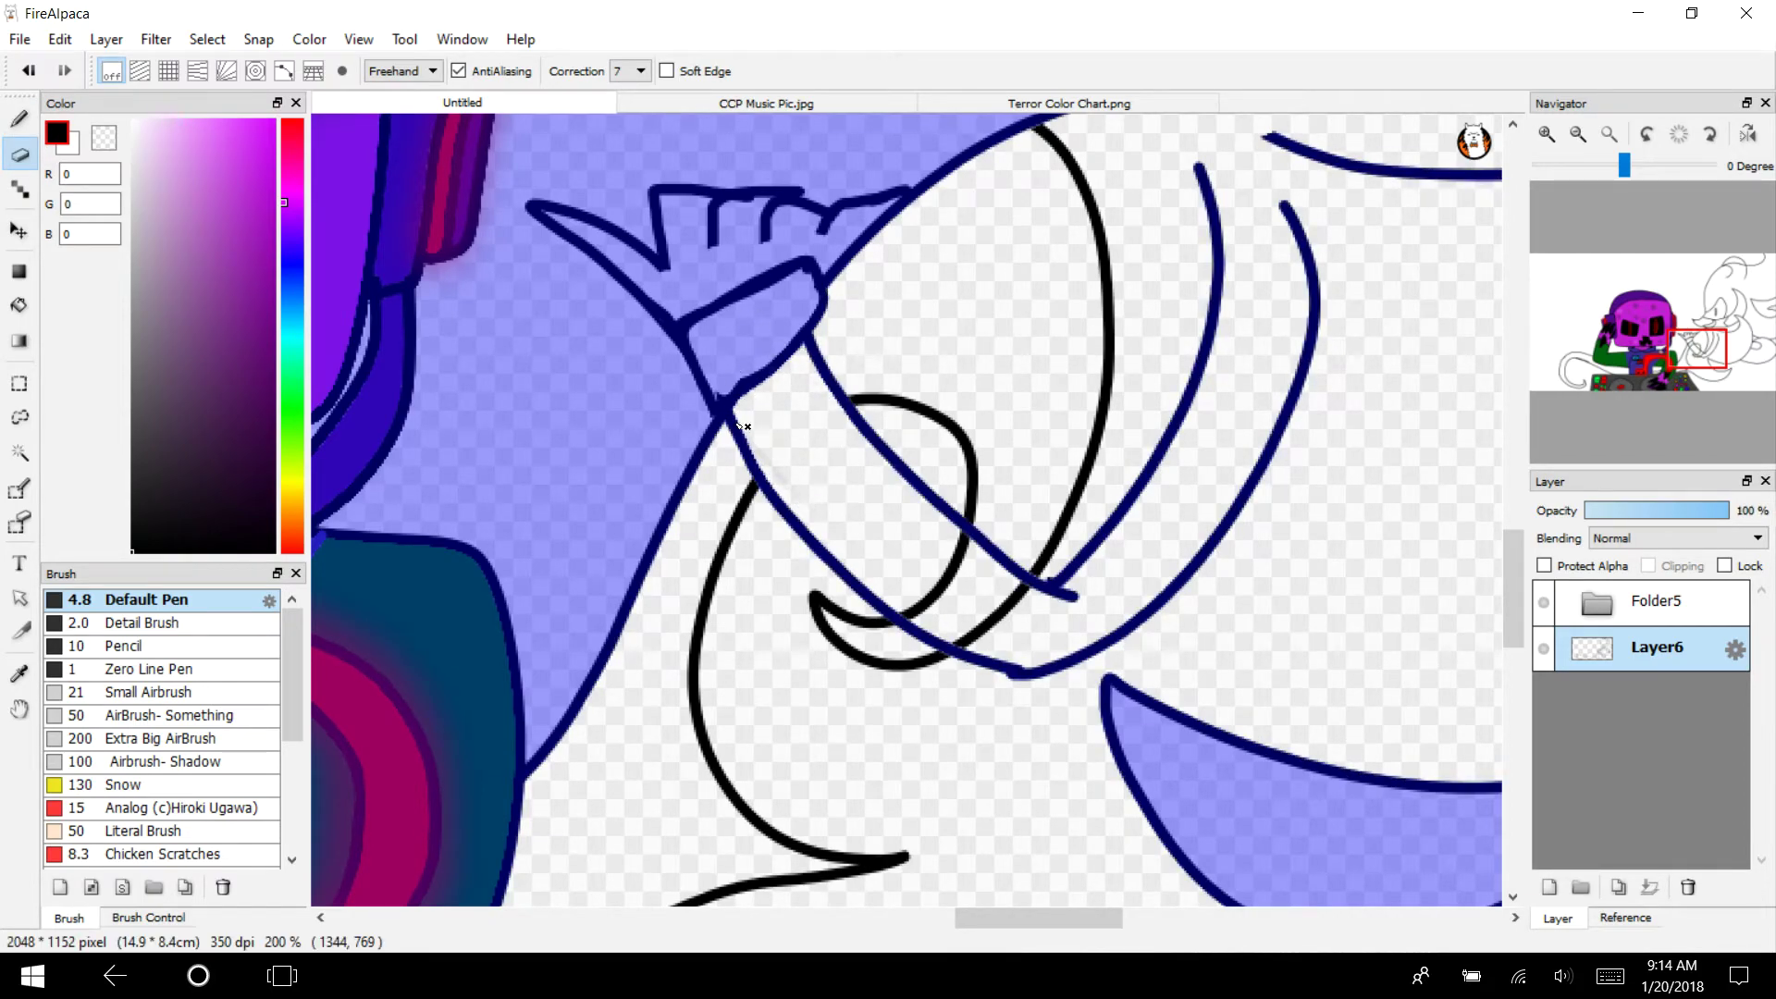
mouse_move(949, 594)
mouse_down()
mouse_move(952, 639)
mouse_move(982, 644)
mouse_move(900, 602)
mouse_move(930, 593)
mouse_move(882, 523)
mouse_move(1058, 650)
mouse_move(862, 498)
mouse_up()
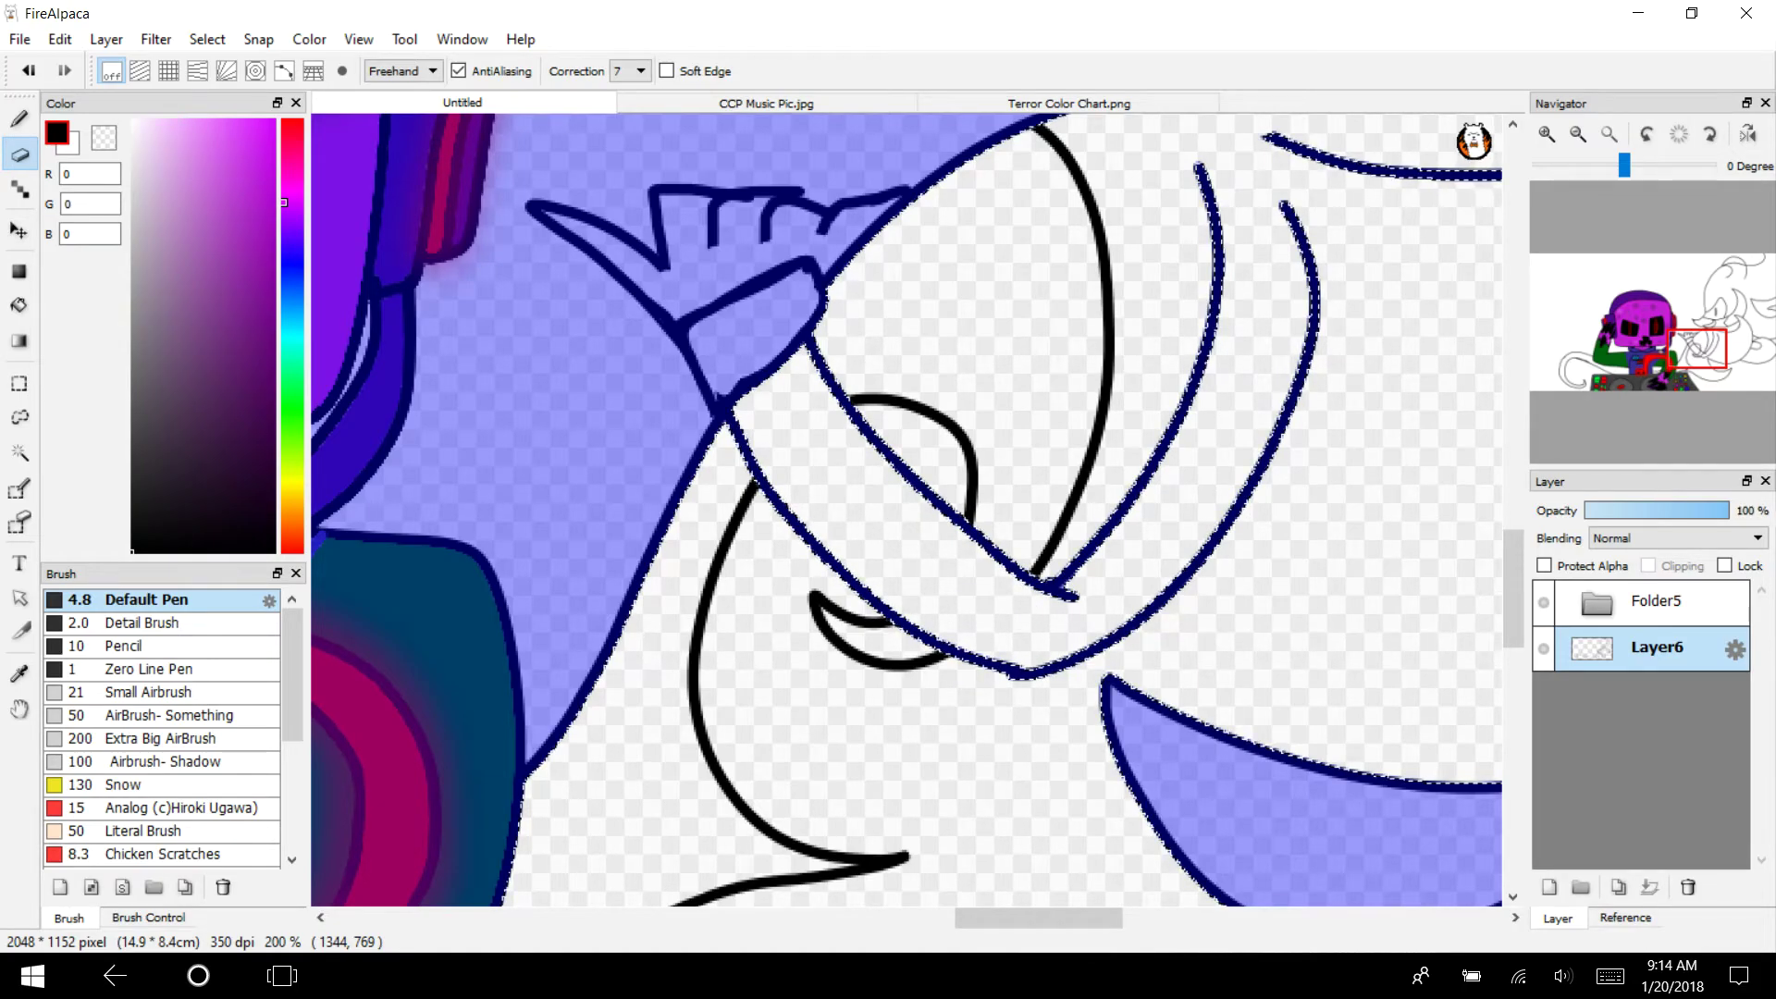
click(207, 39)
click(242, 117)
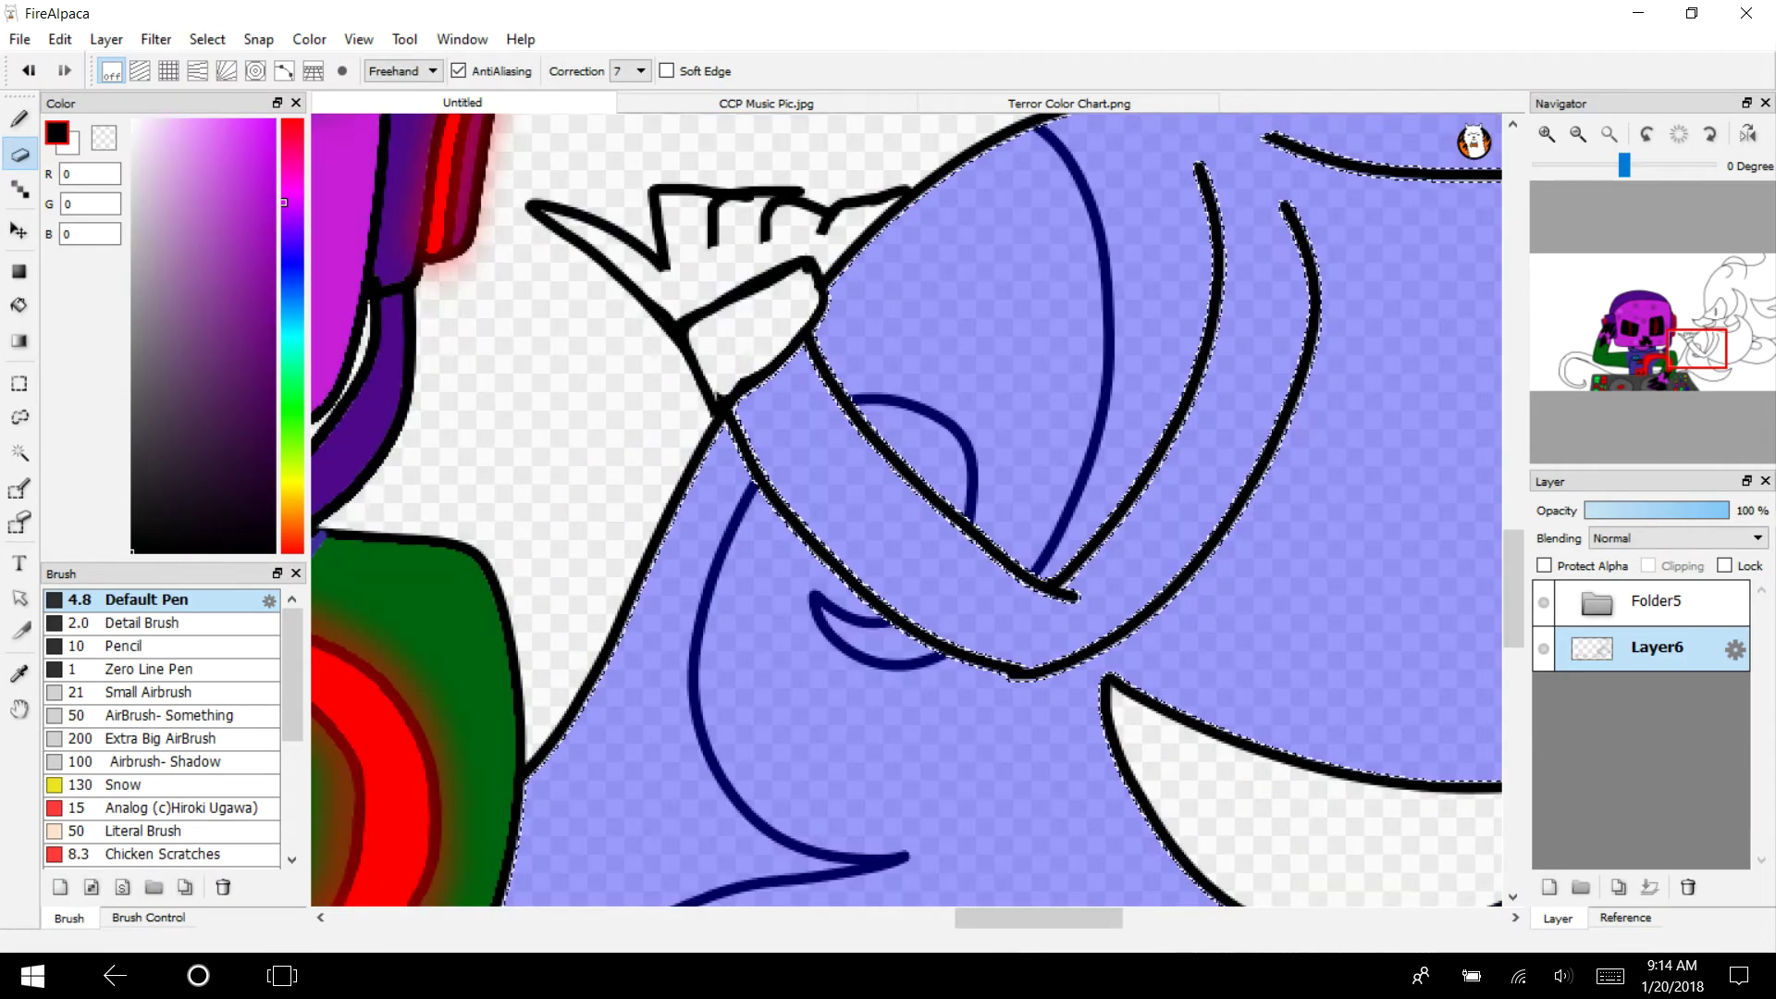
Clear the selection and erase the line crossing the inside of the top hair swirl, from its outline back to the hair root
click(207, 39)
click(246, 92)
mouse_move(1705, 356)
mouse_down()
mouse_move(1655, 359)
mouse_move(1700, 305)
mouse_move(1729, 317)
mouse_move(1736, 272)
mouse_up()
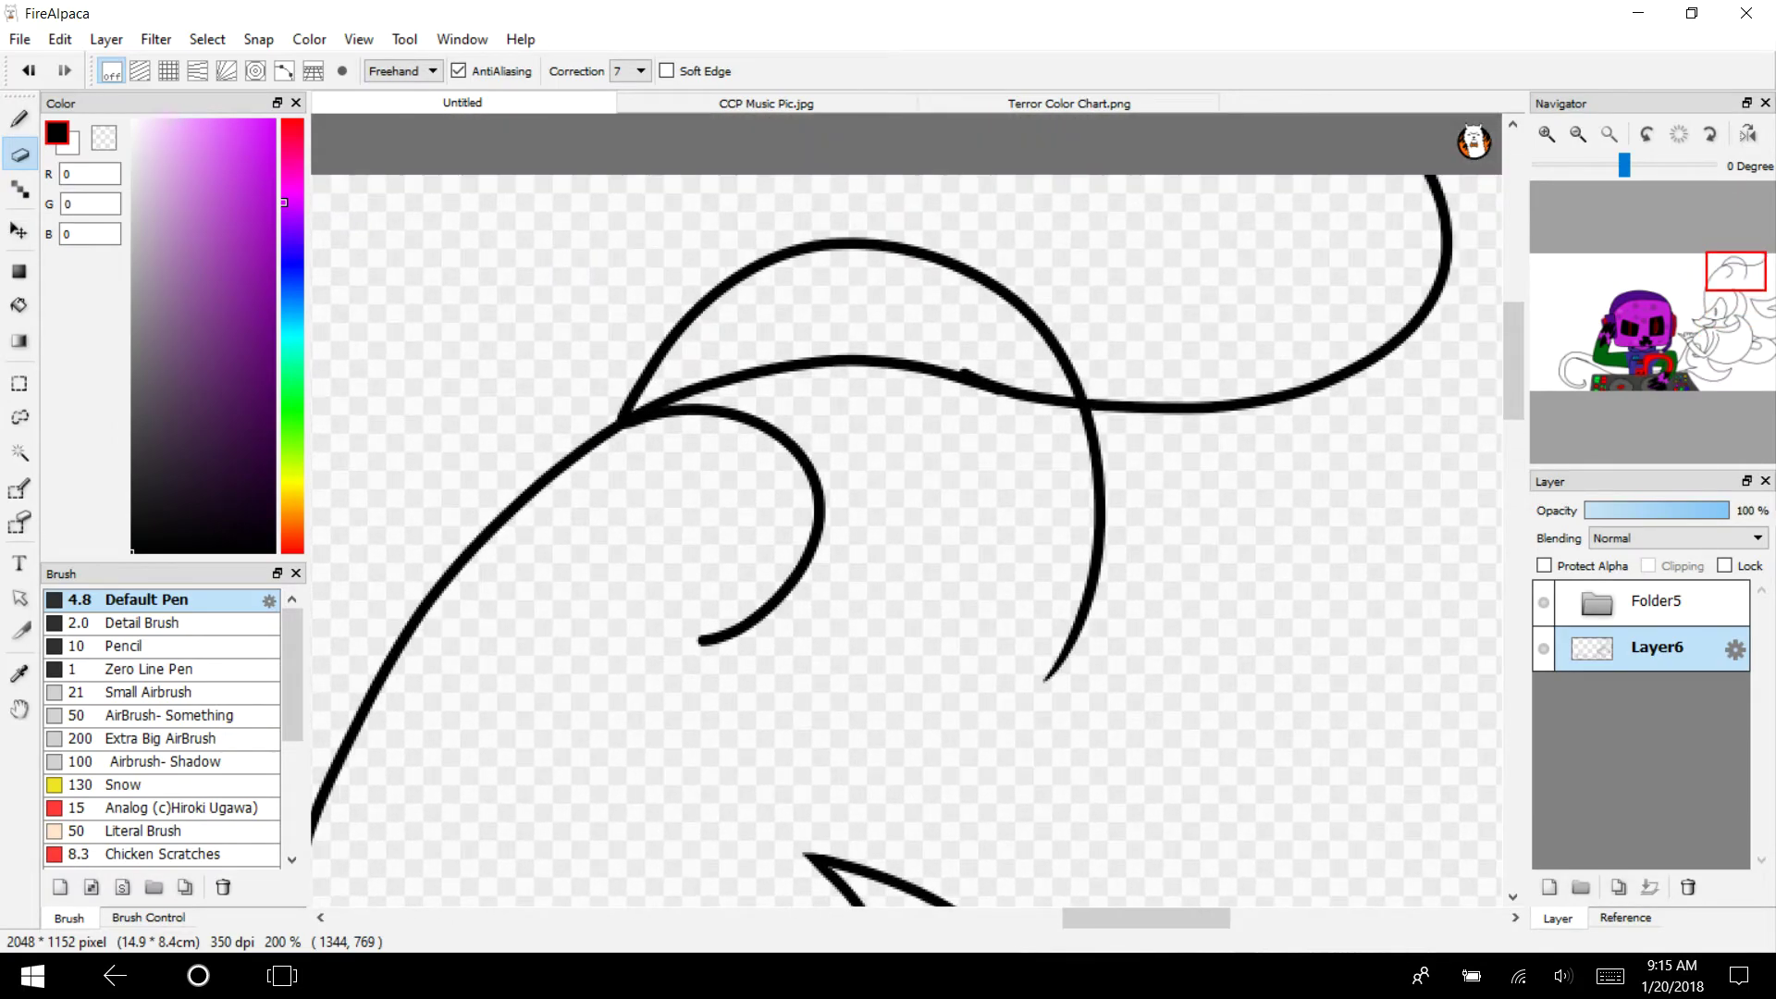
mouse_move(1079, 403)
mouse_down()
mouse_move(844, 361)
mouse_move(874, 366)
mouse_move(756, 366)
mouse_up()
click(1546, 134)
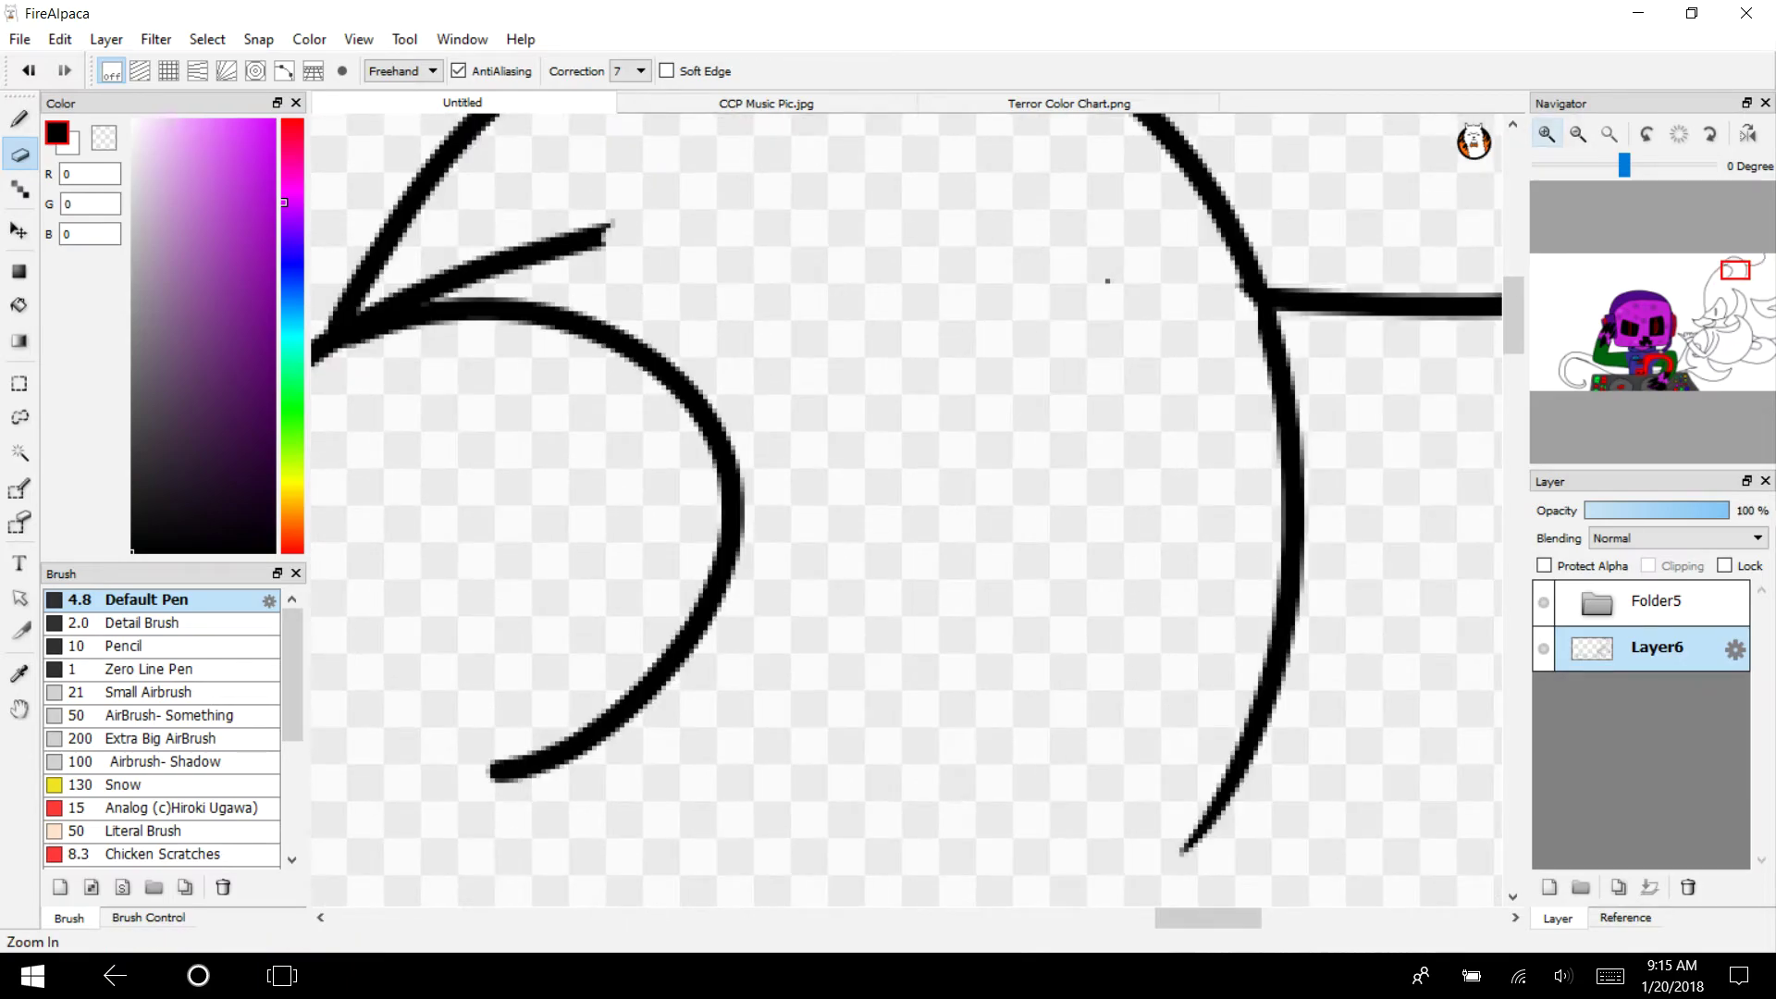
drag(613, 228, 372, 306)
click(1577, 133)
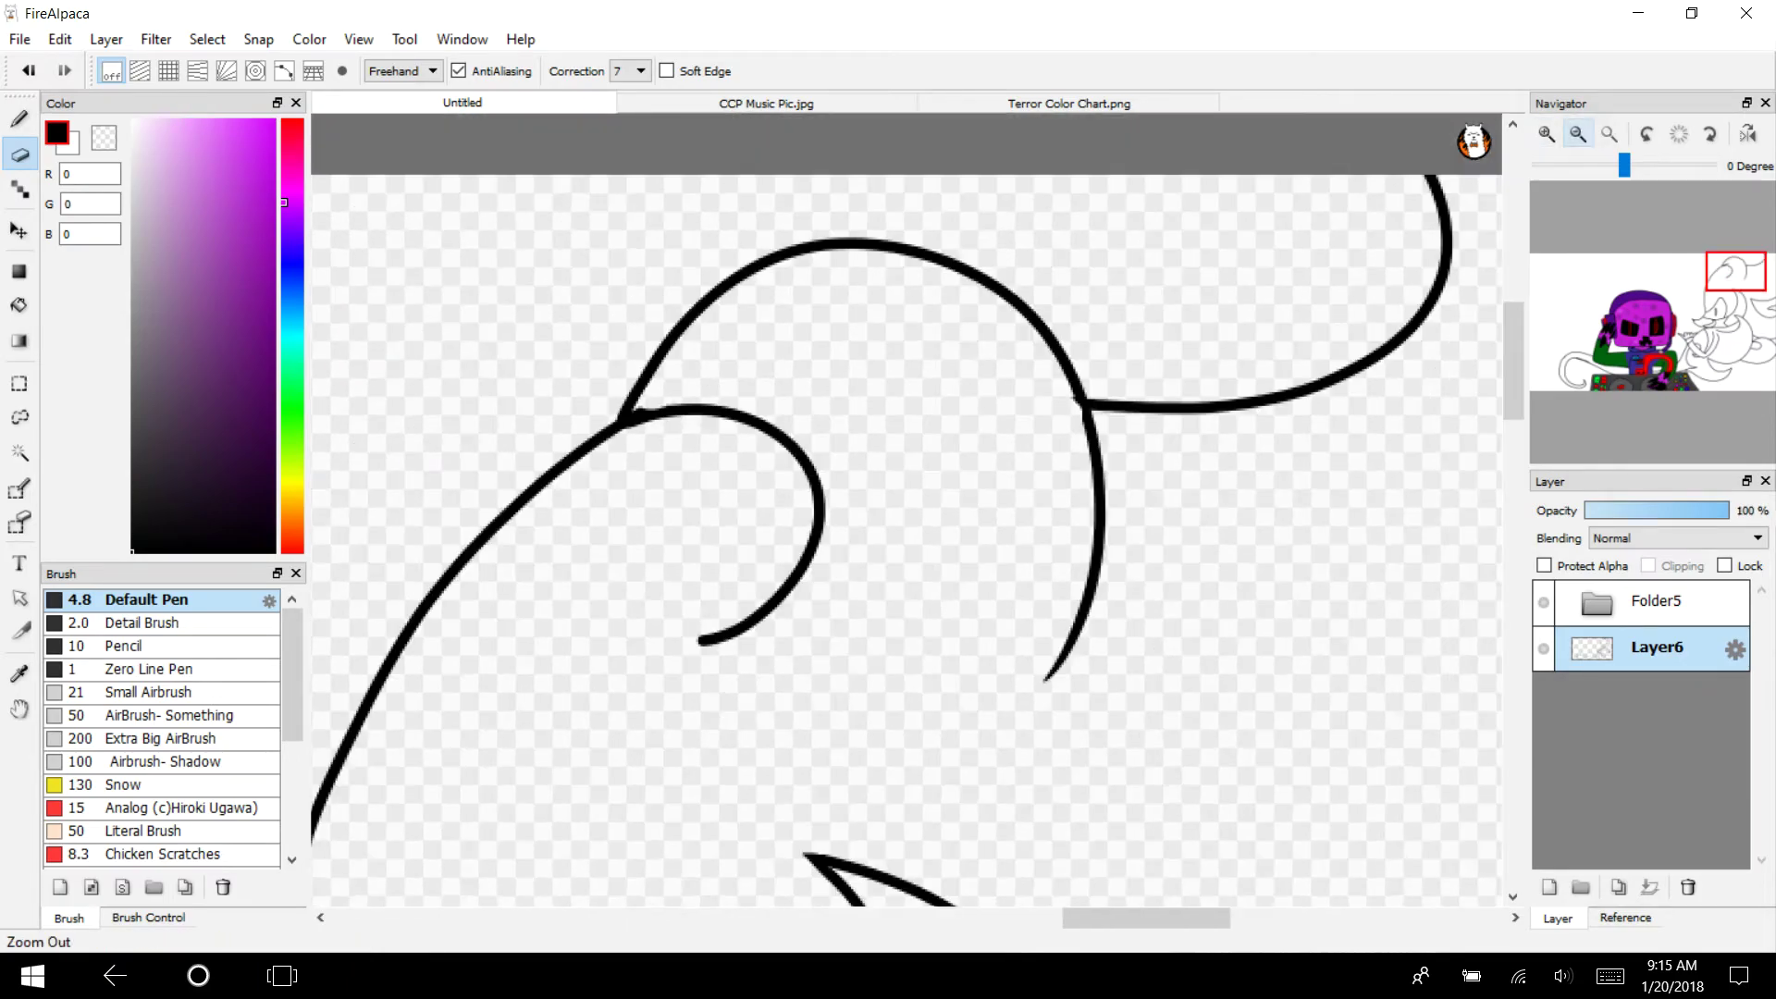
Draw a second edge line along the upper hair tendril and contour curves on the locks that run off the canvas edge
mouse_move(1726, 295)
mouse_down()
mouse_move(1722, 337)
mouse_move(1729, 293)
mouse_move(1651, 341)
mouse_move(1698, 335)
mouse_move(1752, 264)
mouse_up()
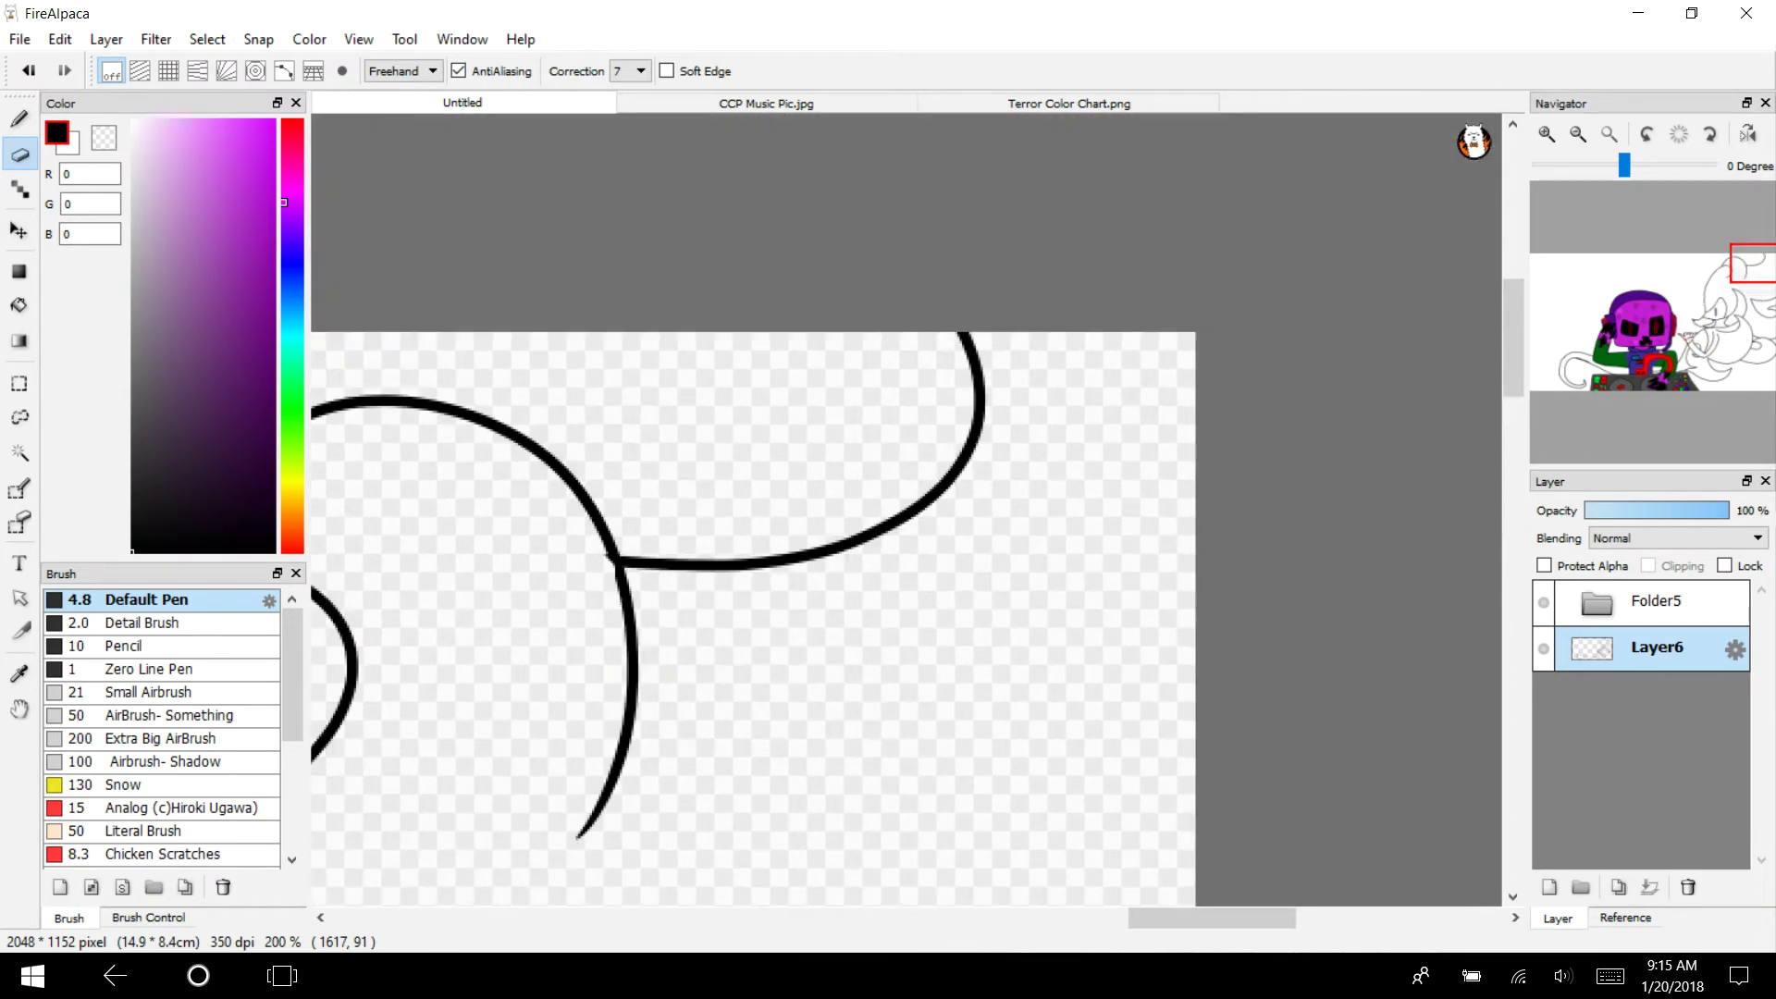
key(b)
mouse_move(1077, 277)
mouse_down()
mouse_move(1026, 550)
mouse_move(666, 618)
mouse_move(611, 575)
mouse_up()
drag(1753, 264, 1761, 310)
drag(876, 471, 1041, 451)
mouse_move(1040, 812)
mouse_down()
mouse_move(785, 783)
mouse_move(516, 406)
mouse_move(552, 270)
mouse_up()
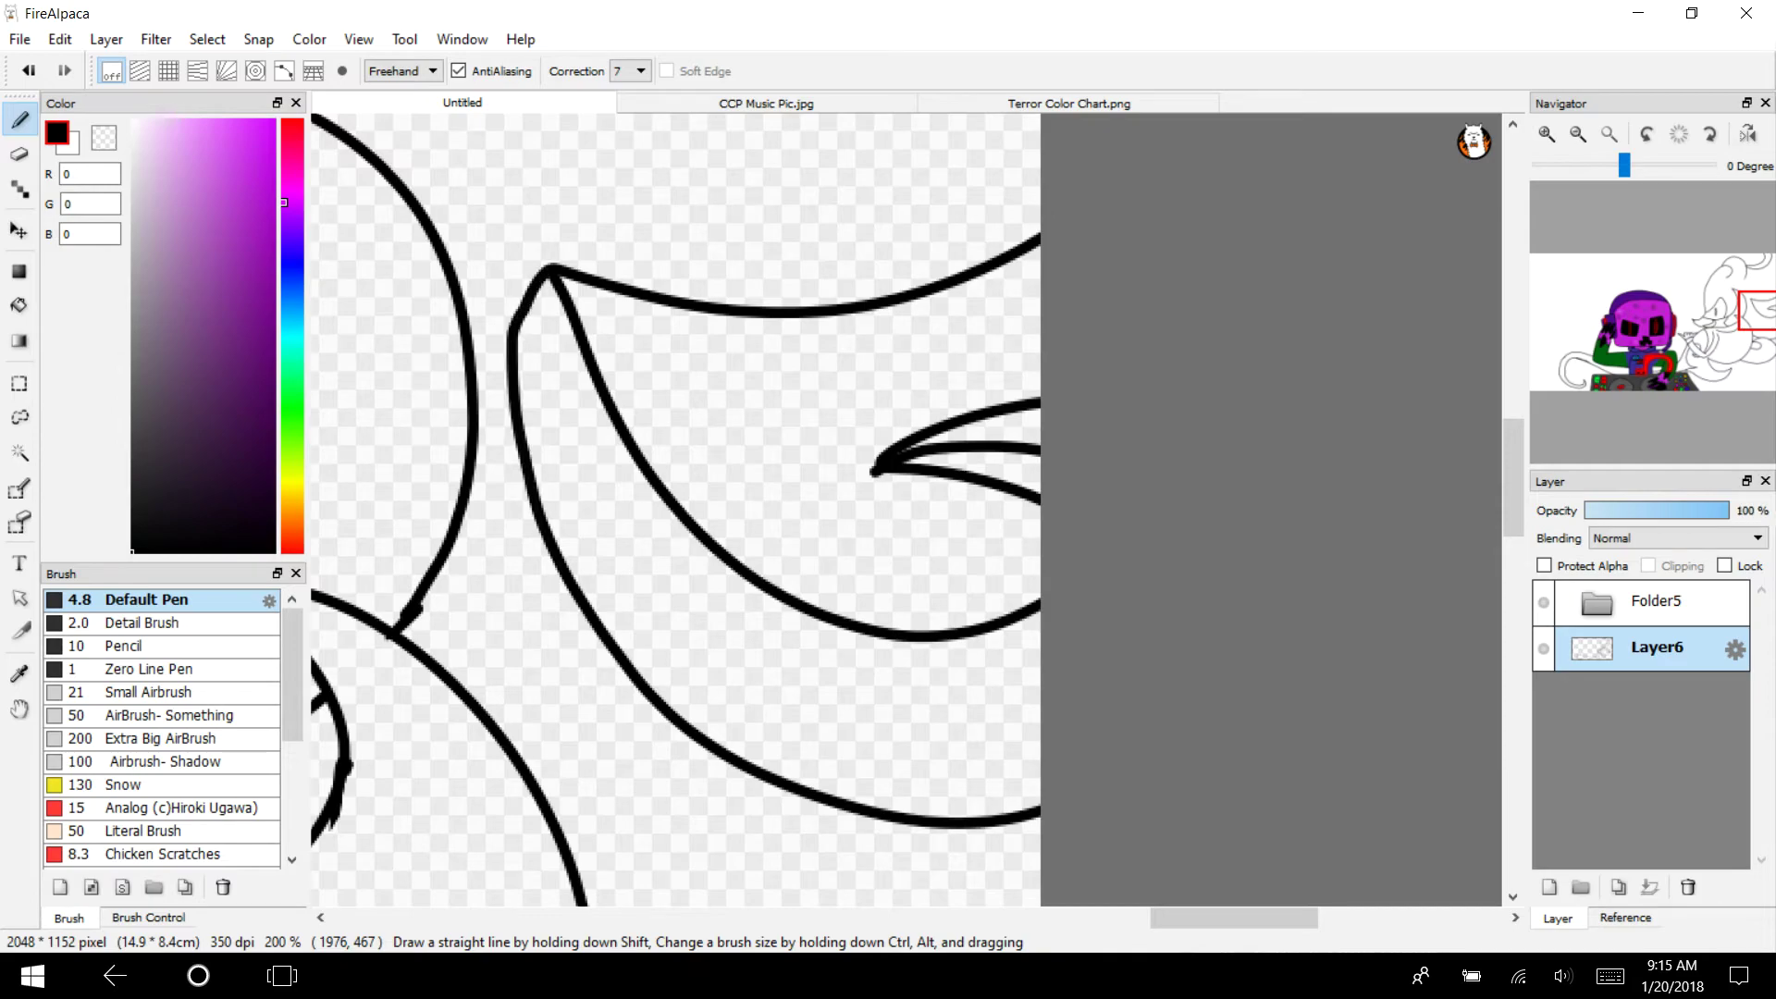
Draw inner contour curves on the lower hair locks, including the cheek lock and the large pointed lock beside the mixer
mouse_move(1753, 328)
mouse_down()
mouse_move(1747, 363)
mouse_move(1758, 346)
mouse_up()
mouse_move(745, 407)
mouse_down()
mouse_move(995, 617)
mouse_move(682, 601)
mouse_up()
key(super+a)
click(1258, 594)
mouse_move(1754, 347)
mouse_down()
mouse_move(1715, 363)
mouse_move(1684, 343)
mouse_move(1731, 325)
mouse_up()
mouse_move(952, 301)
mouse_down()
mouse_move(1177, 537)
mouse_move(926, 732)
mouse_move(693, 653)
mouse_move(651, 609)
mouse_up()
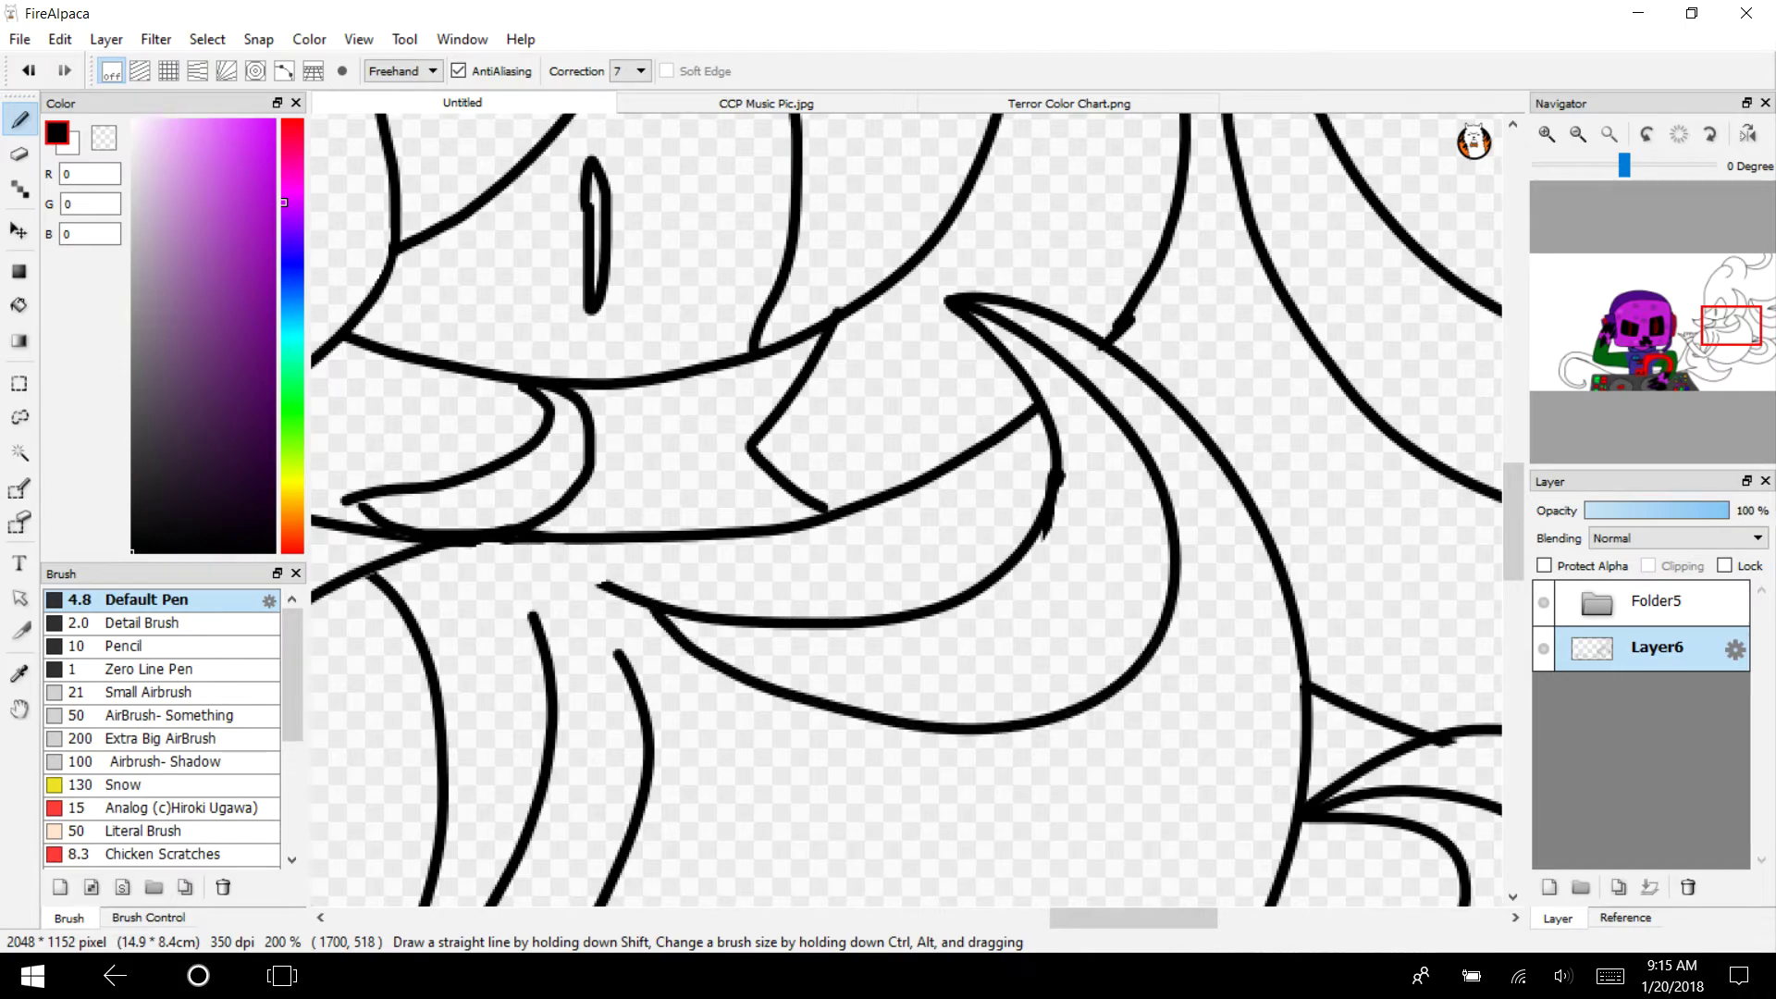
mouse_move(1707, 373)
mouse_down()
mouse_move(1694, 387)
mouse_move(1707, 369)
mouse_up()
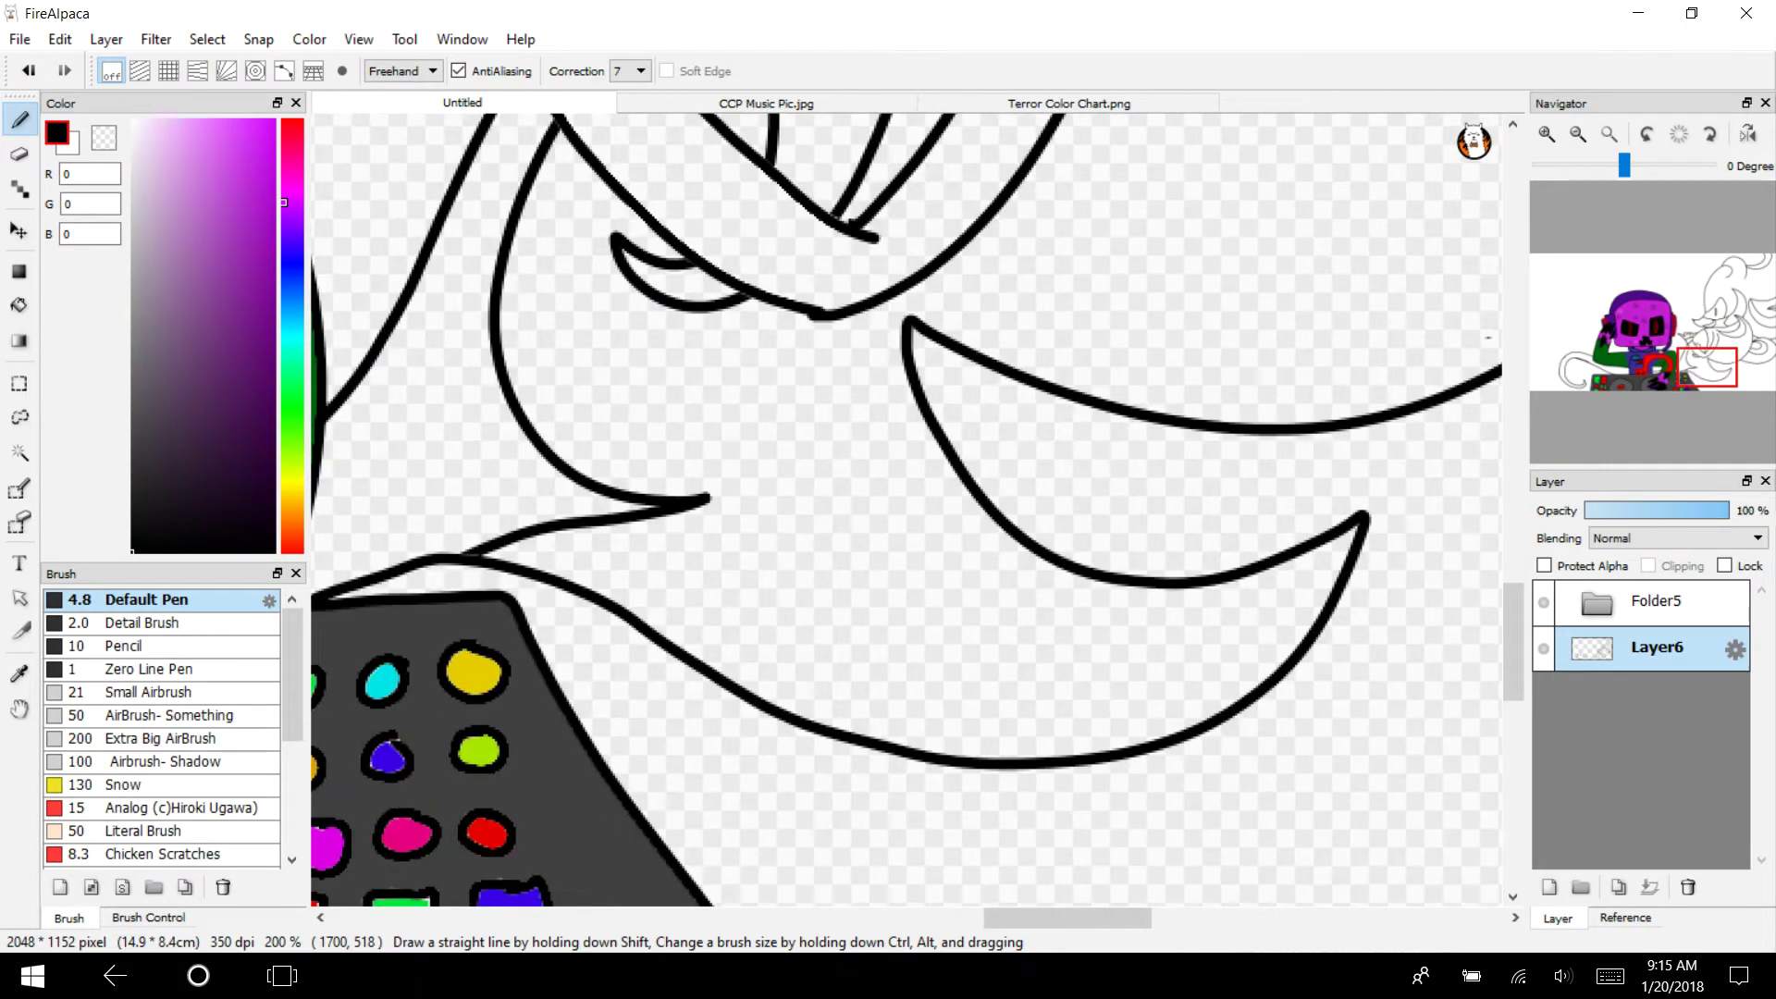
mouse_move(1341, 545)
mouse_down()
mouse_move(872, 377)
mouse_move(906, 322)
mouse_up()
Draw a larger curl inside the top swirl, with a smaller inner curve closing it along a wavy lower edge
mouse_move(1708, 371)
mouse_down()
mouse_move(1666, 358)
mouse_move(1689, 360)
mouse_move(1676, 317)
mouse_move(1725, 273)
mouse_up()
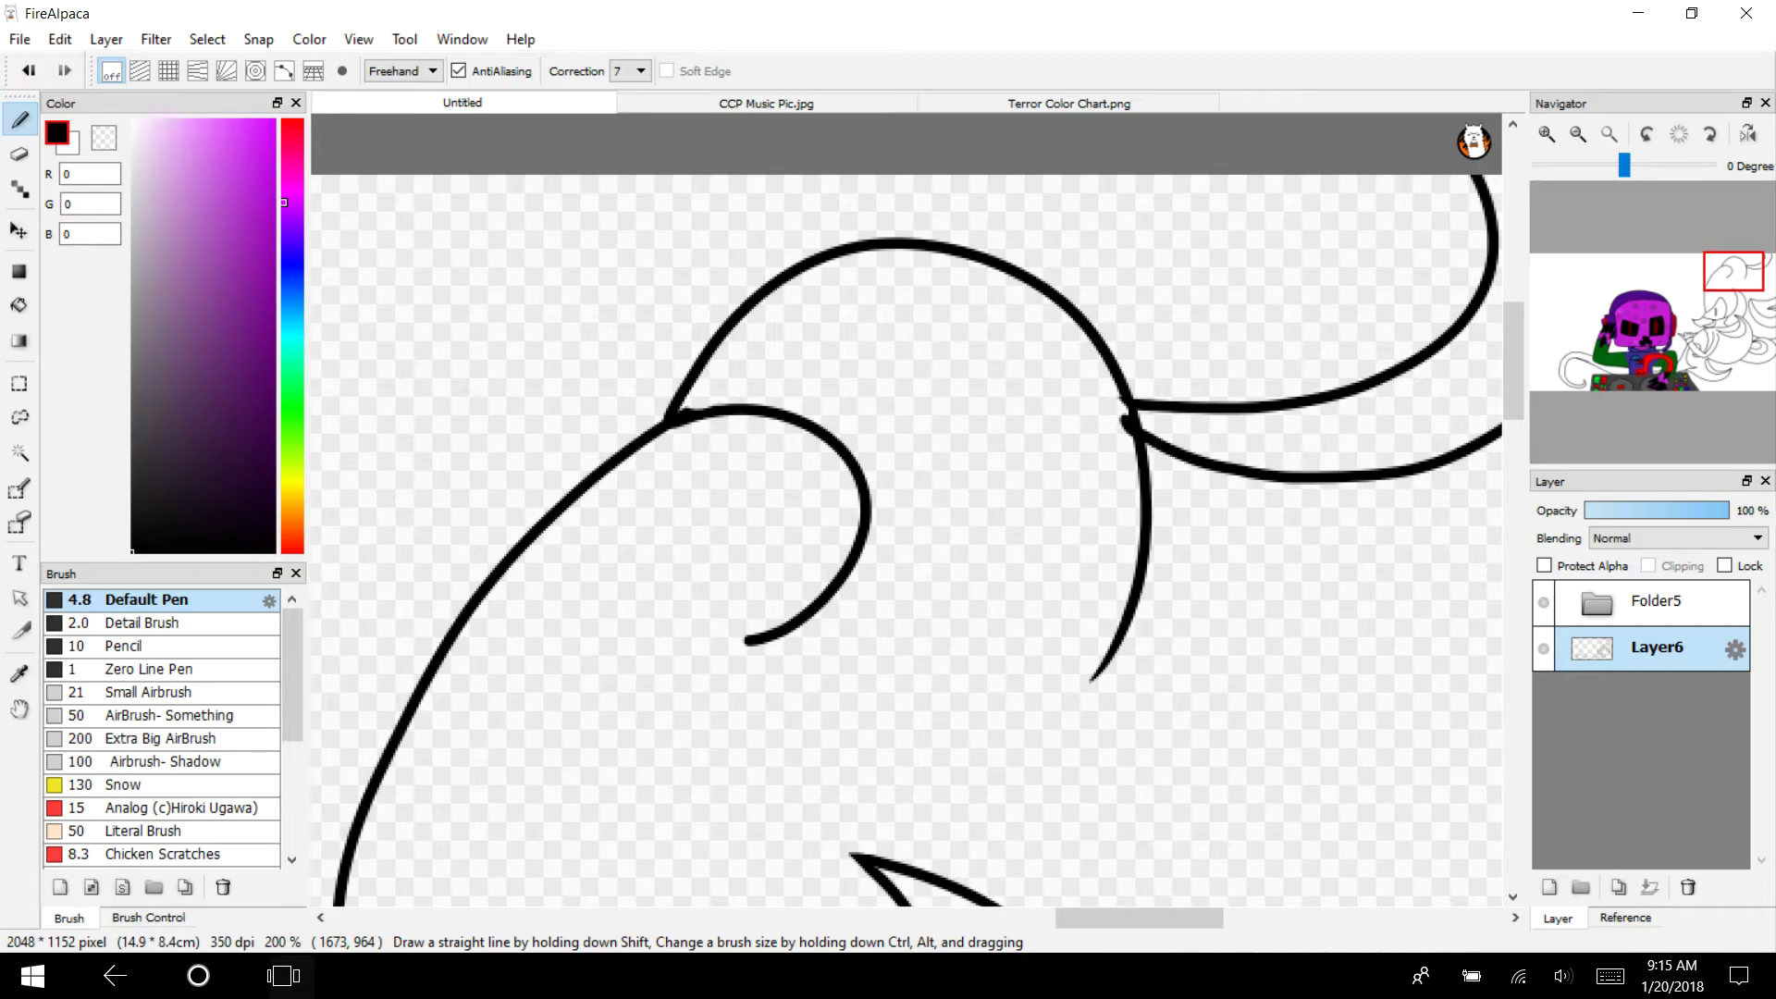
click(283, 976)
click(1252, 277)
mouse_move(679, 413)
mouse_down()
mouse_move(952, 403)
mouse_move(959, 674)
mouse_up()
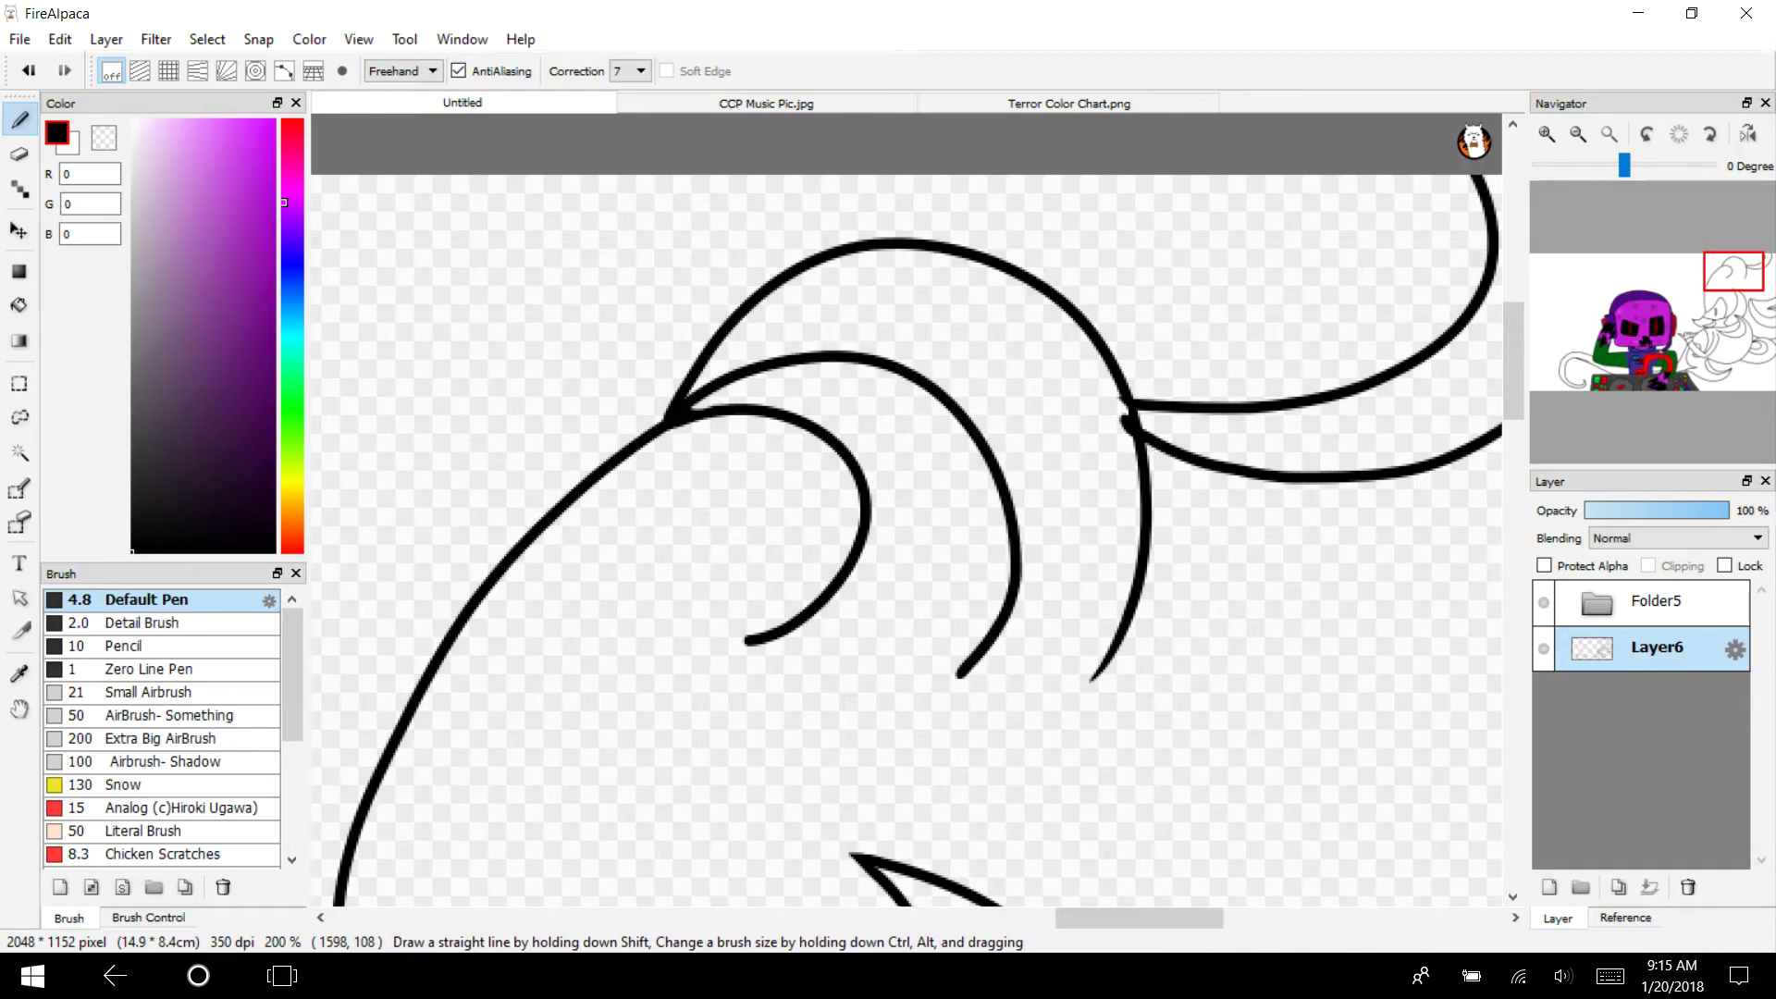
mouse_move(702, 421)
mouse_down()
mouse_move(716, 611)
mouse_move(749, 642)
mouse_move(965, 674)
mouse_up()
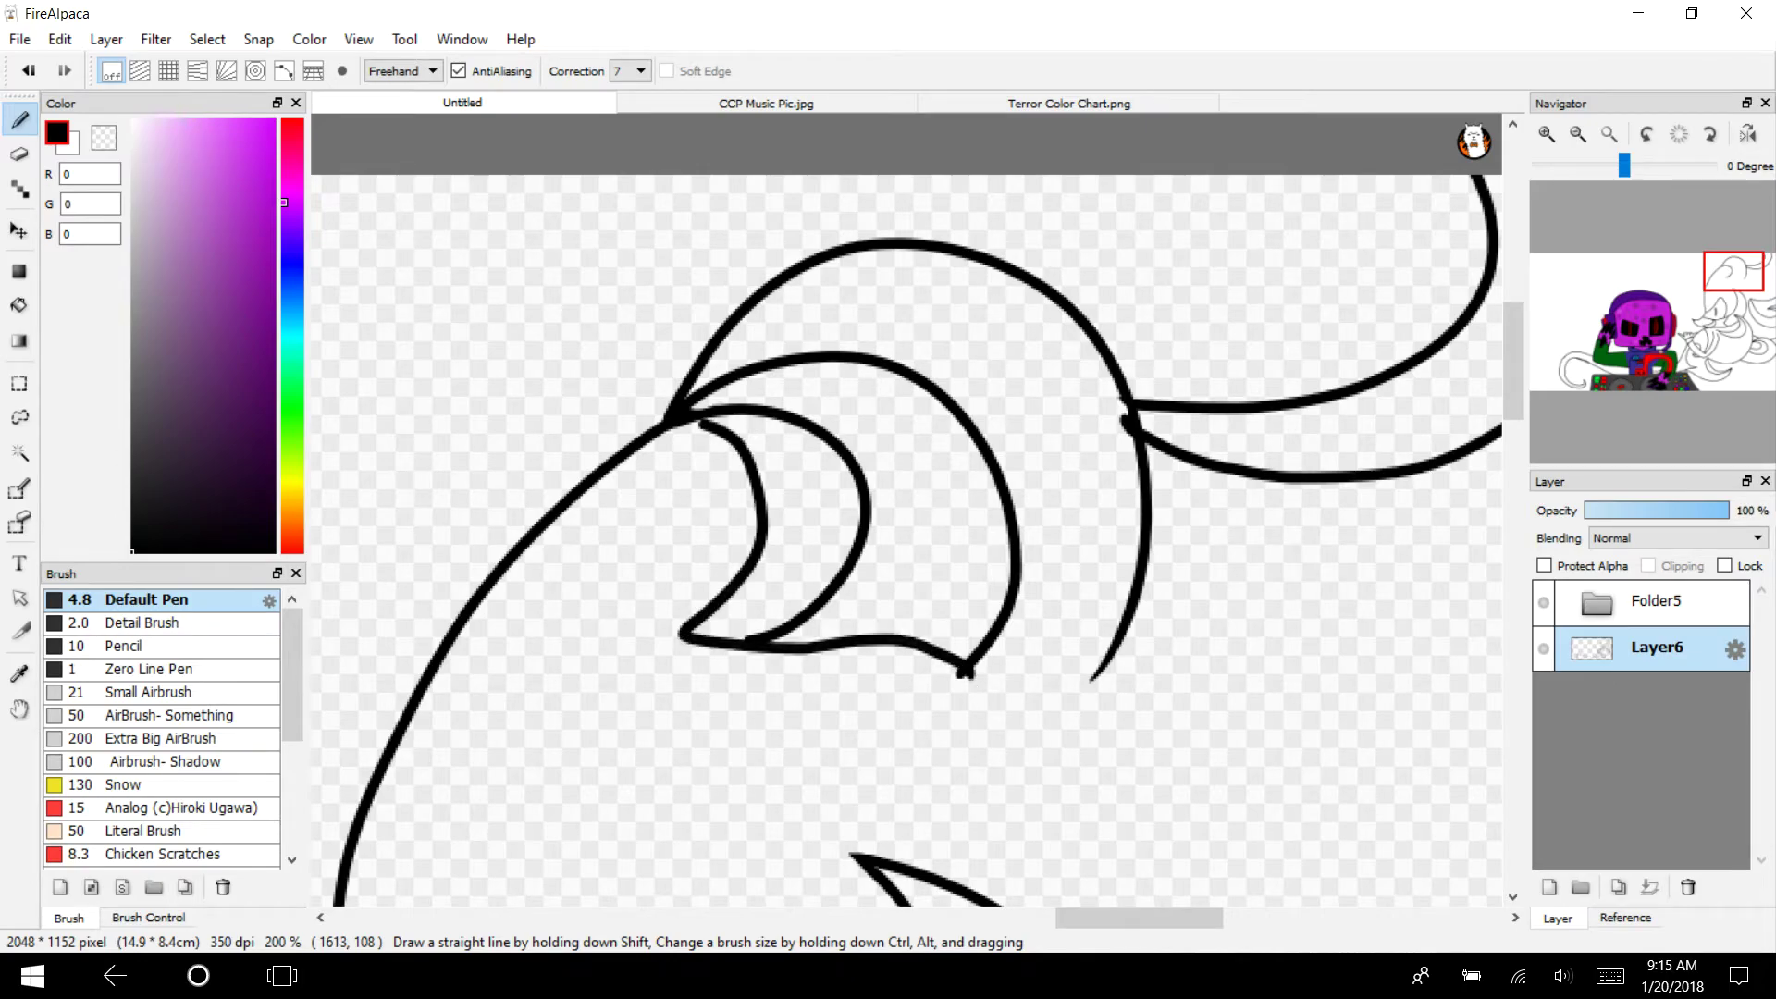
Erase the old middle curl inside the top swirl and join the new inner curve cleanly to the hair root
key(e)
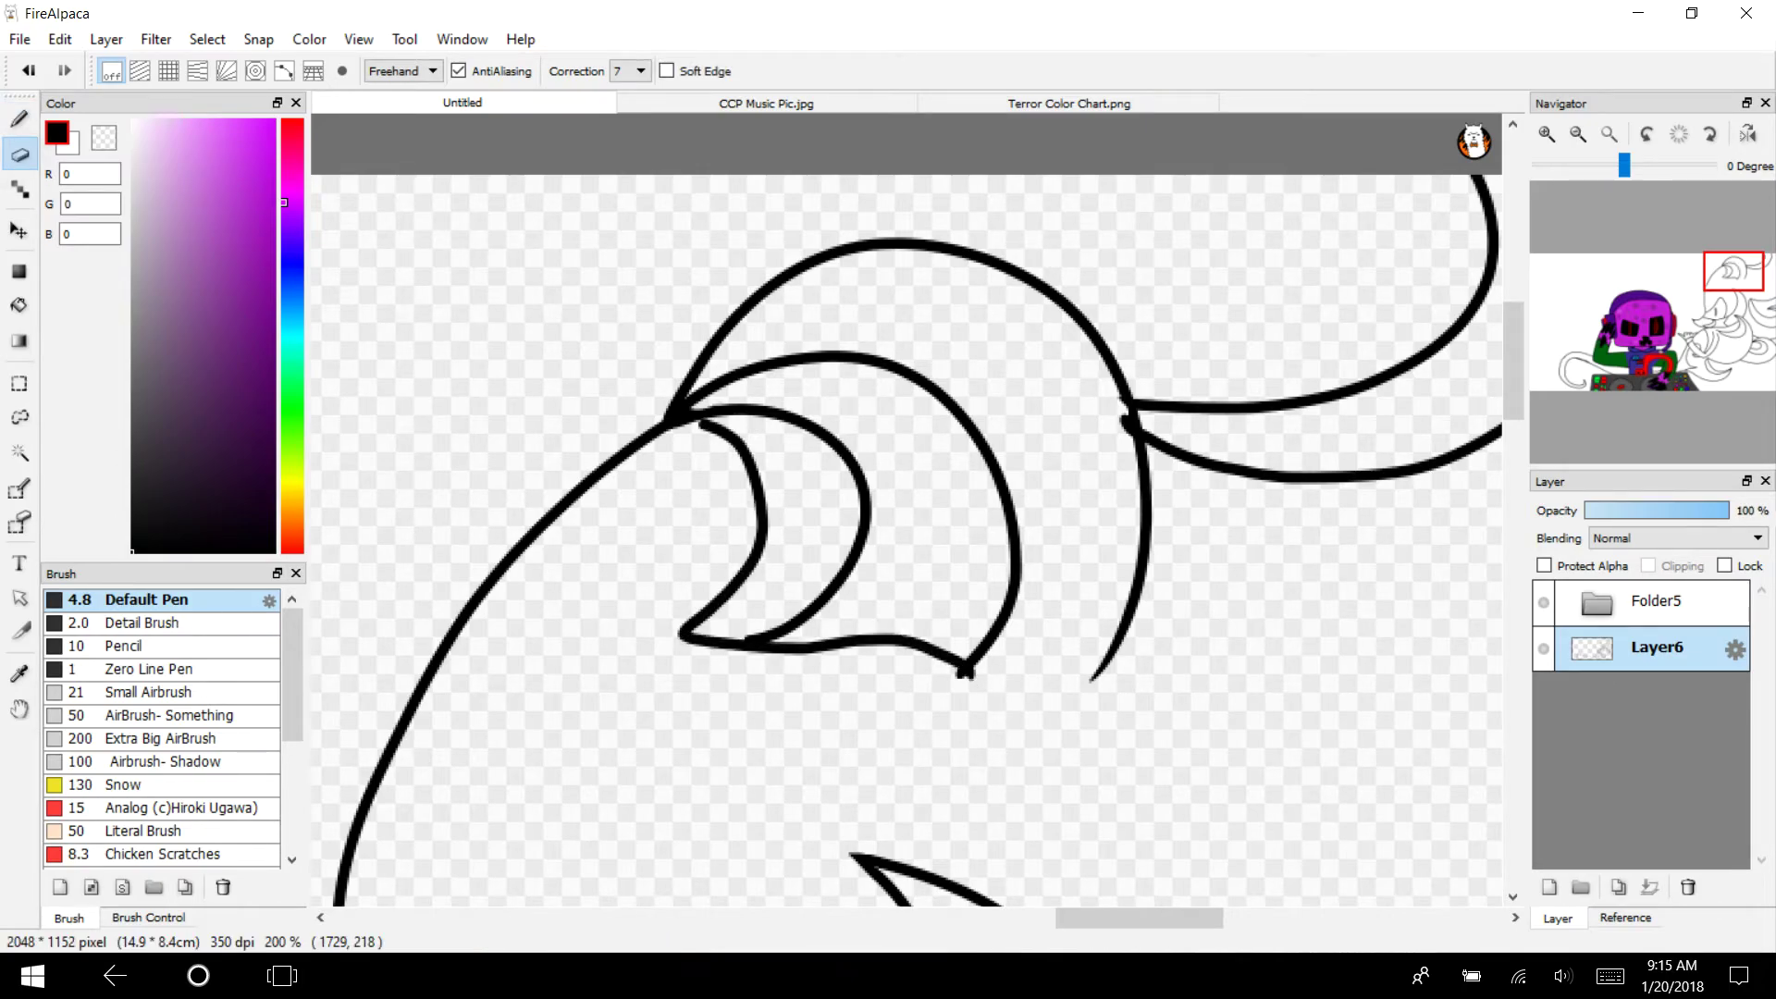
click(1546, 134)
mouse_move(588, 766)
mouse_down()
mouse_move(761, 714)
mouse_move(793, 606)
mouse_up()
drag(705, 722, 721, 360)
mouse_move(823, 442)
mouse_down()
mouse_move(629, 319)
mouse_move(509, 317)
mouse_up()
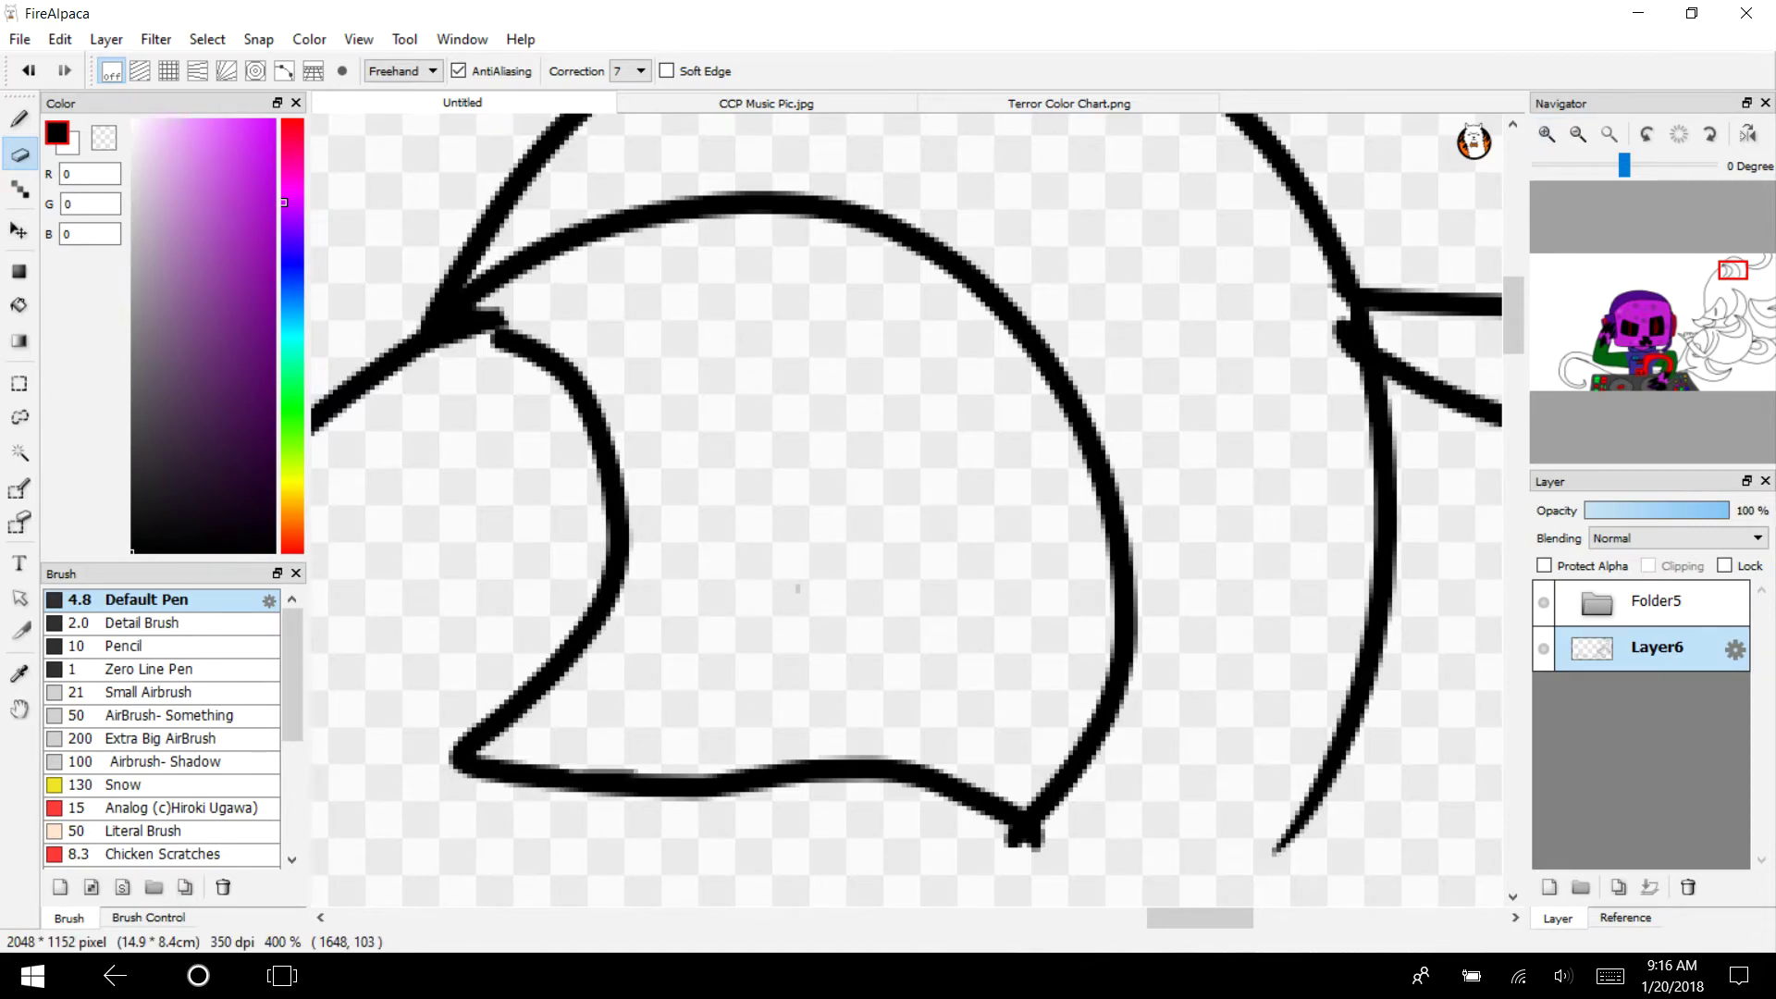
mouse_move(642, 306)
mouse_down()
mouse_move(496, 333)
mouse_move(476, 319)
mouse_move(592, 384)
mouse_up()
click(19, 118)
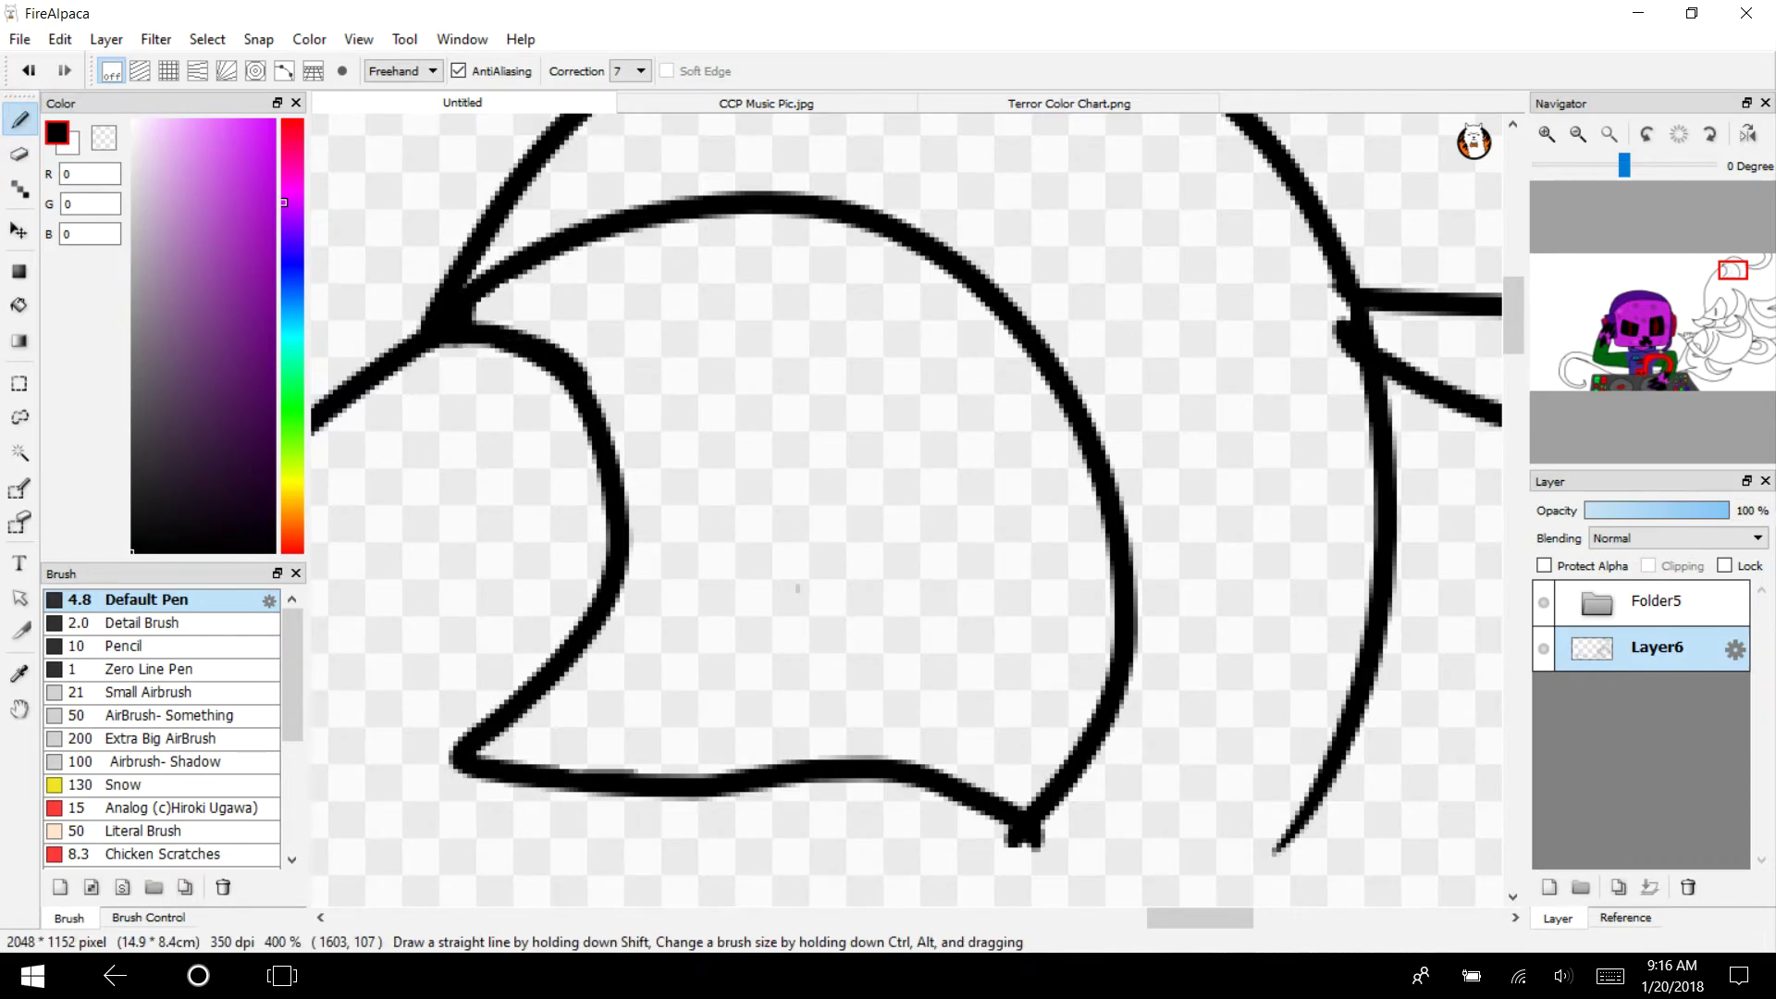
Erase the stroke overshoots at the curl's pointed tip and where the tendril's lines meet the swirl outline
click(1577, 134)
click(1578, 134)
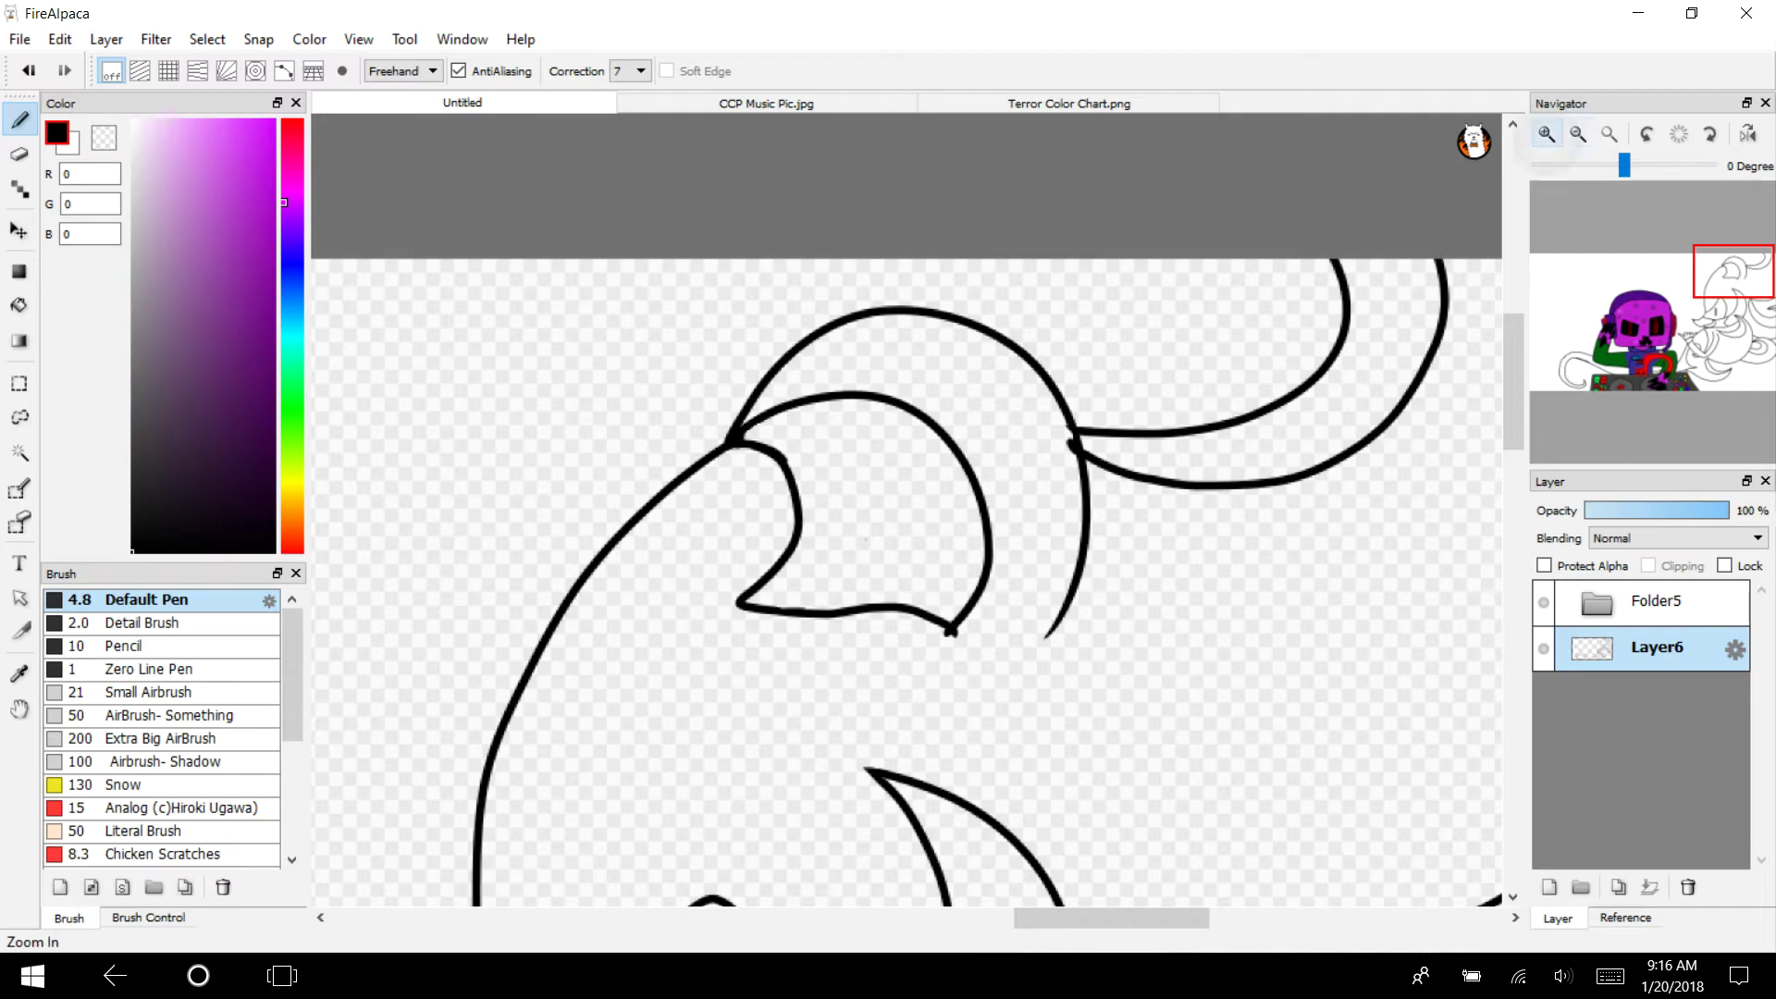
click(1546, 134)
click(1546, 134)
key(e)
drag(1041, 875, 1022, 837)
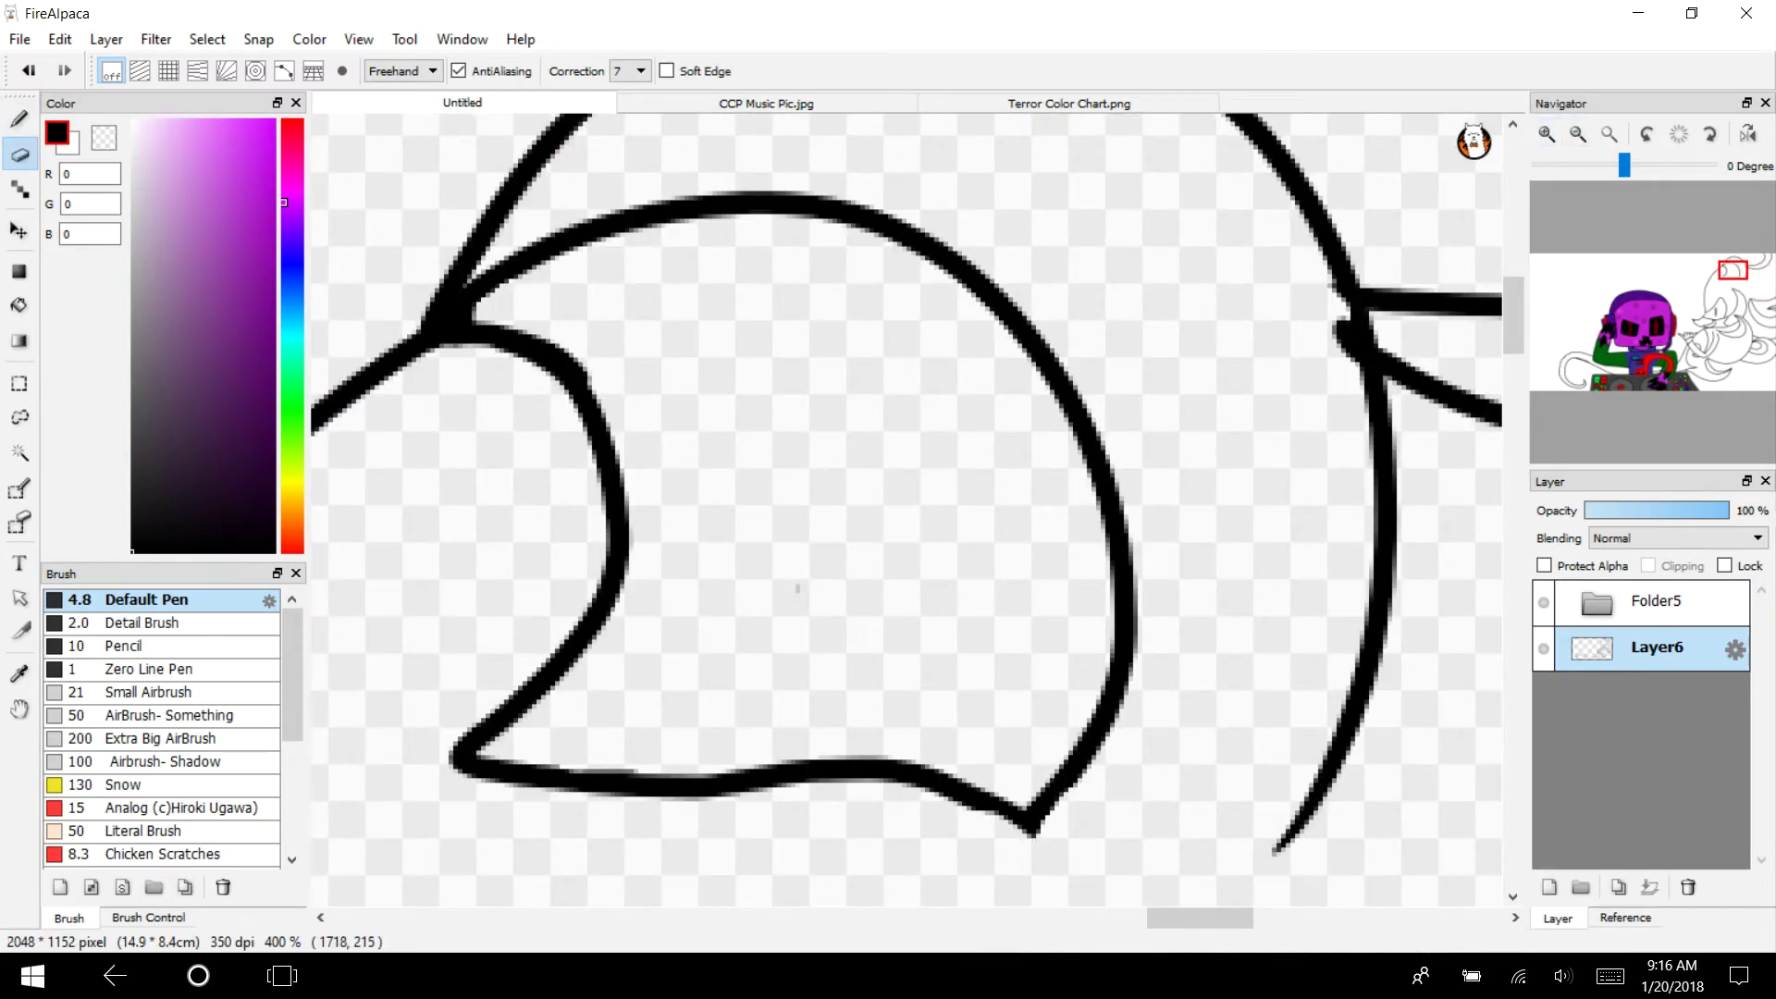
drag(1352, 375, 1306, 282)
click(1577, 134)
click(1577, 133)
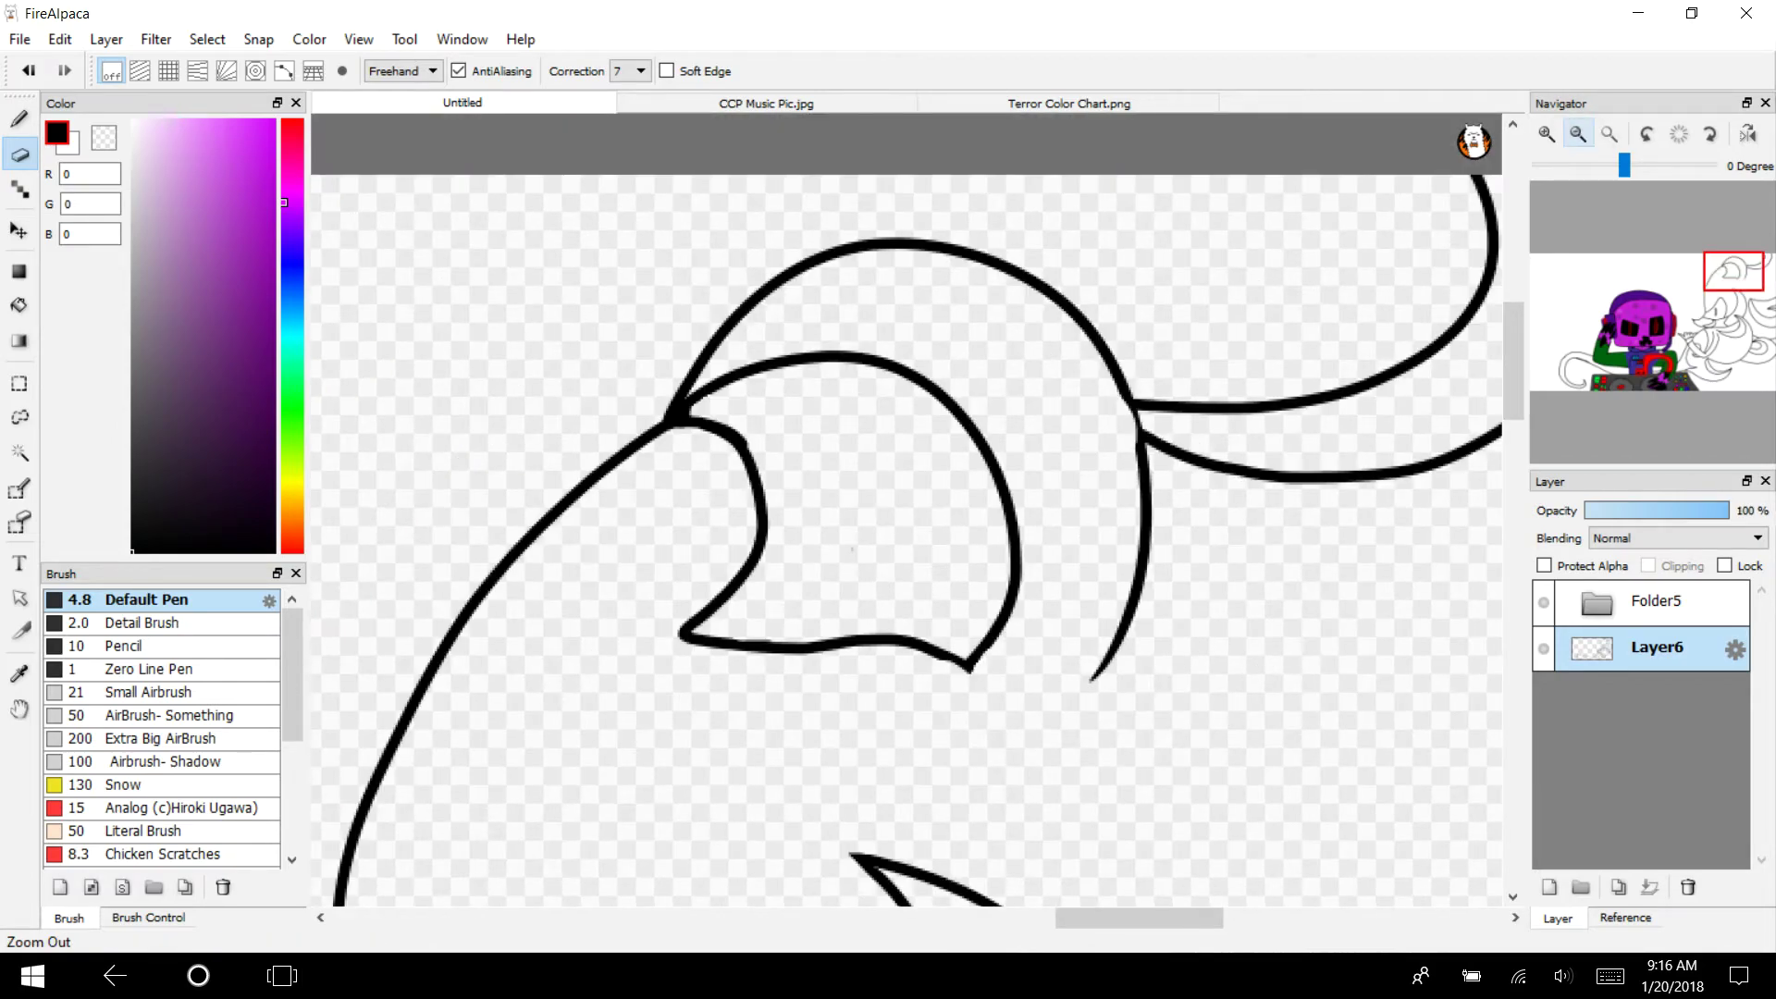
click(1577, 133)
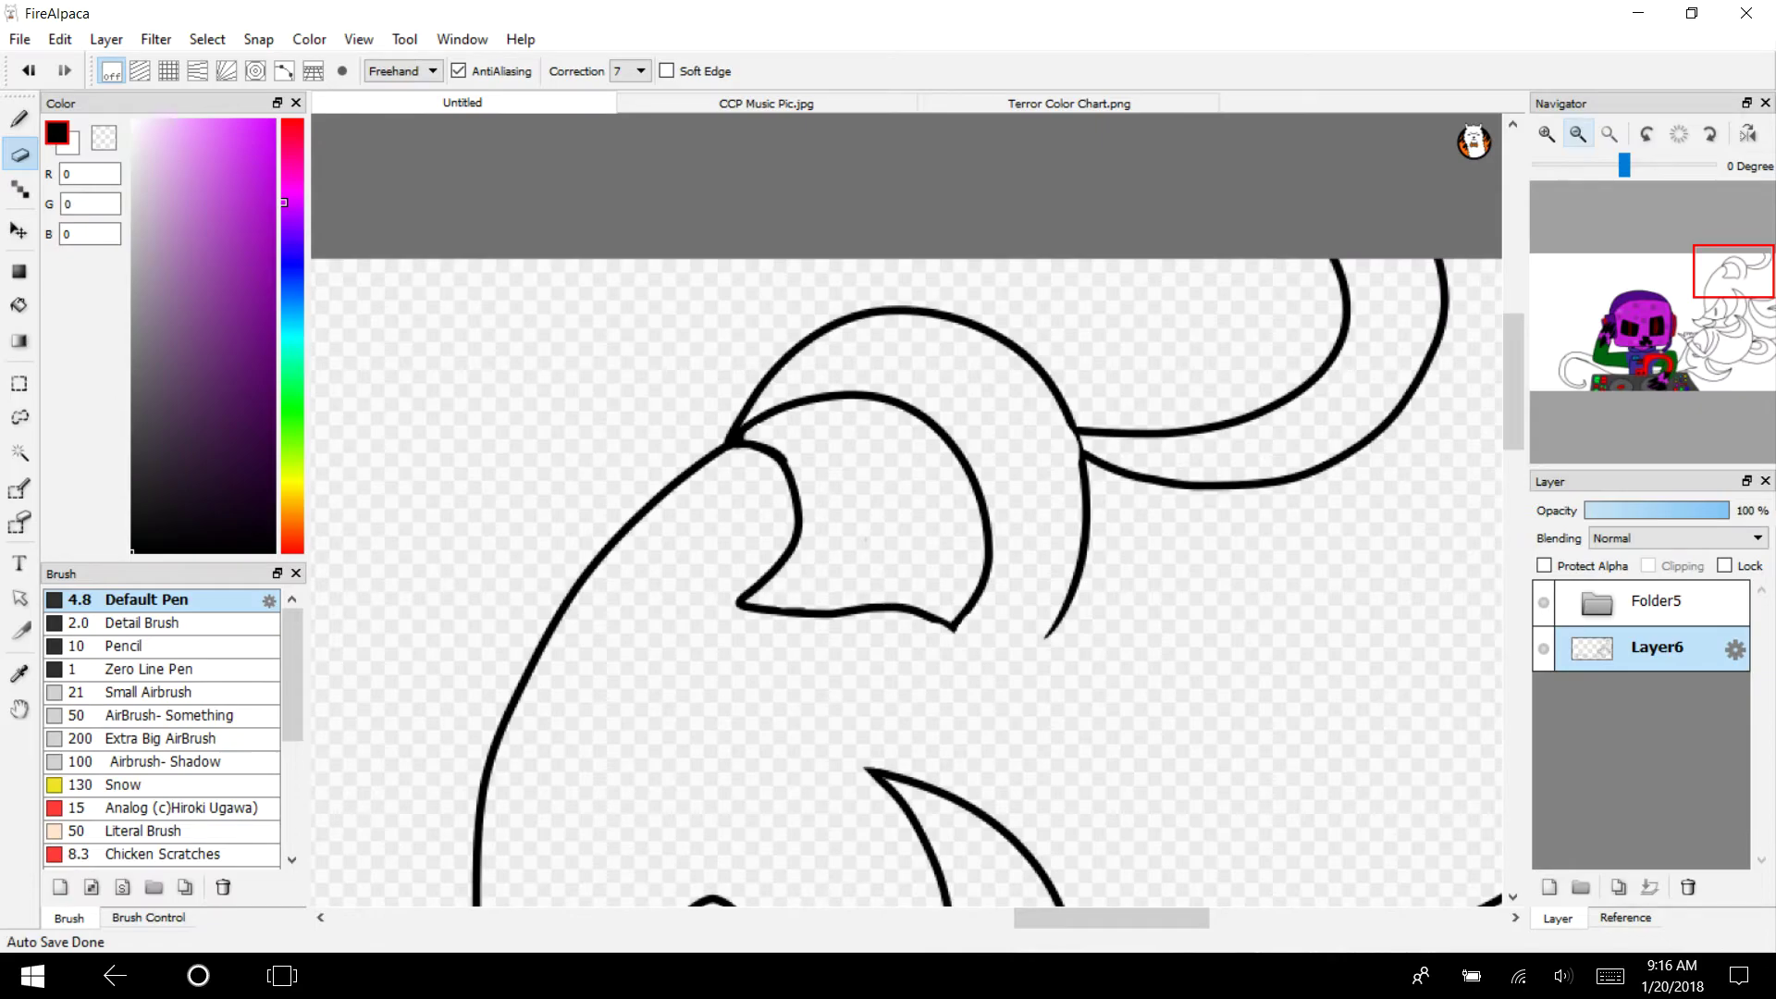
Redraw both sides of the swirl-haired character's narrow eye to form a wider, thicker oval
mouse_move(1722, 299)
mouse_down()
mouse_move(1731, 339)
mouse_move(1722, 320)
mouse_up()
drag(1722, 308, 1720, 313)
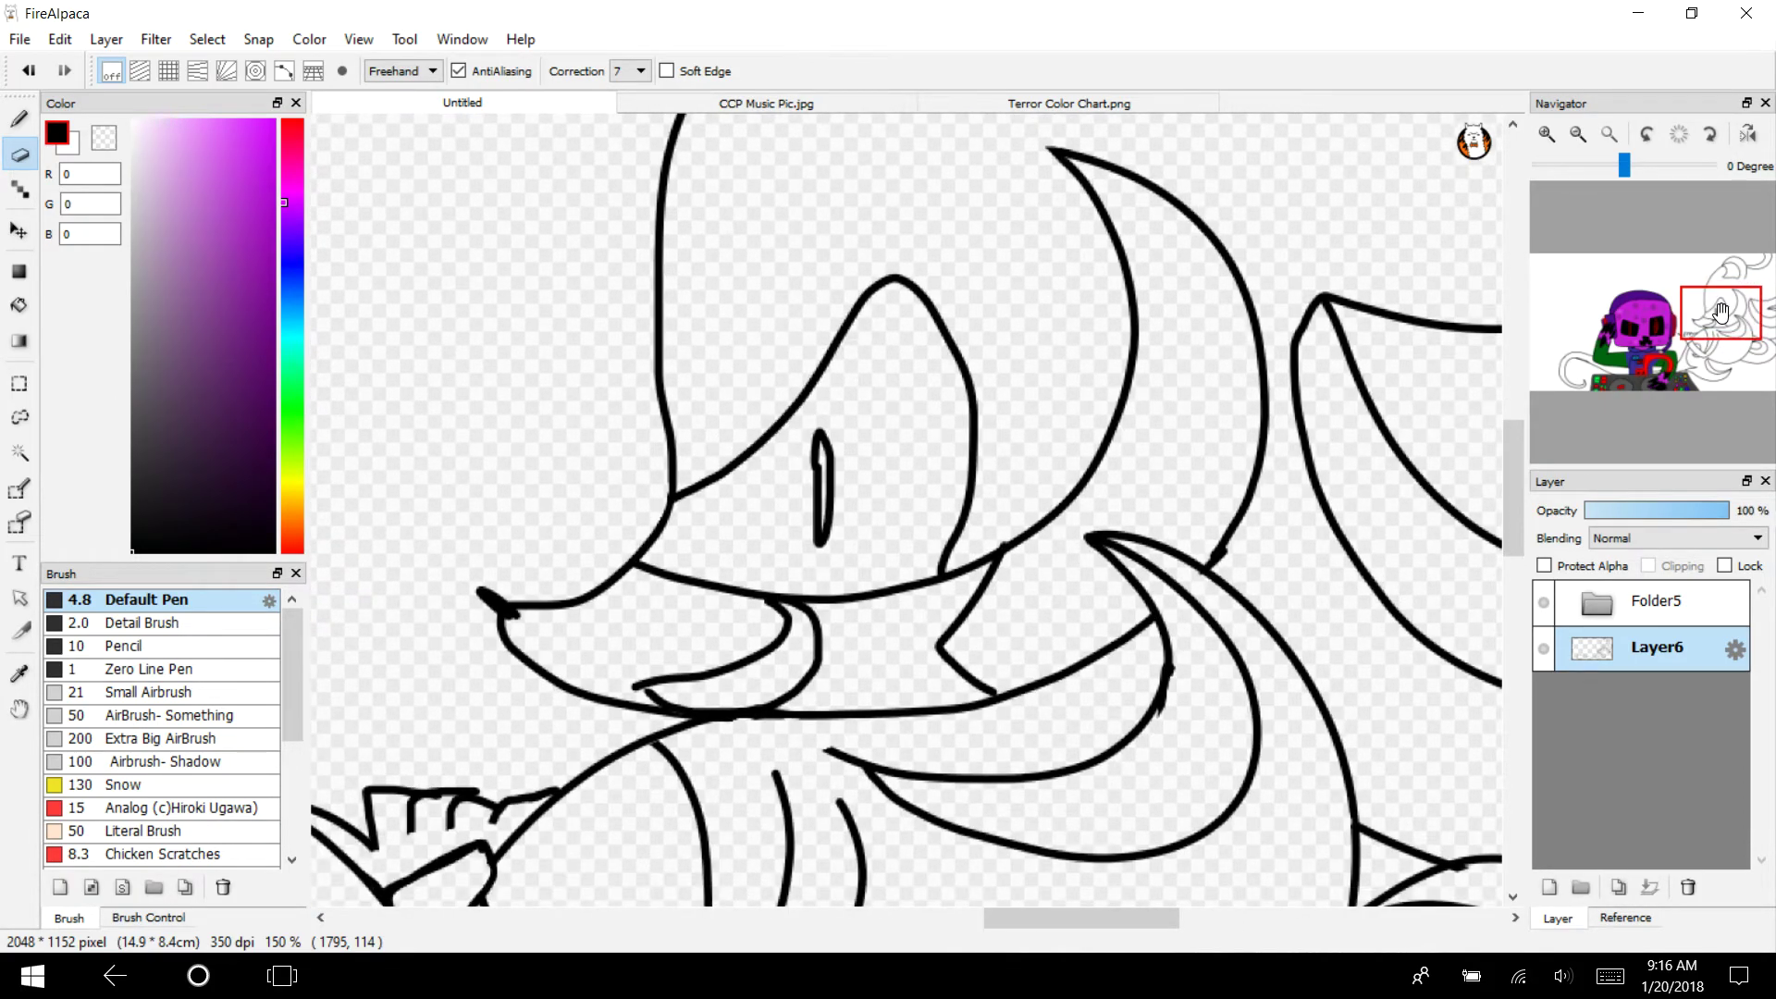
click(1546, 134)
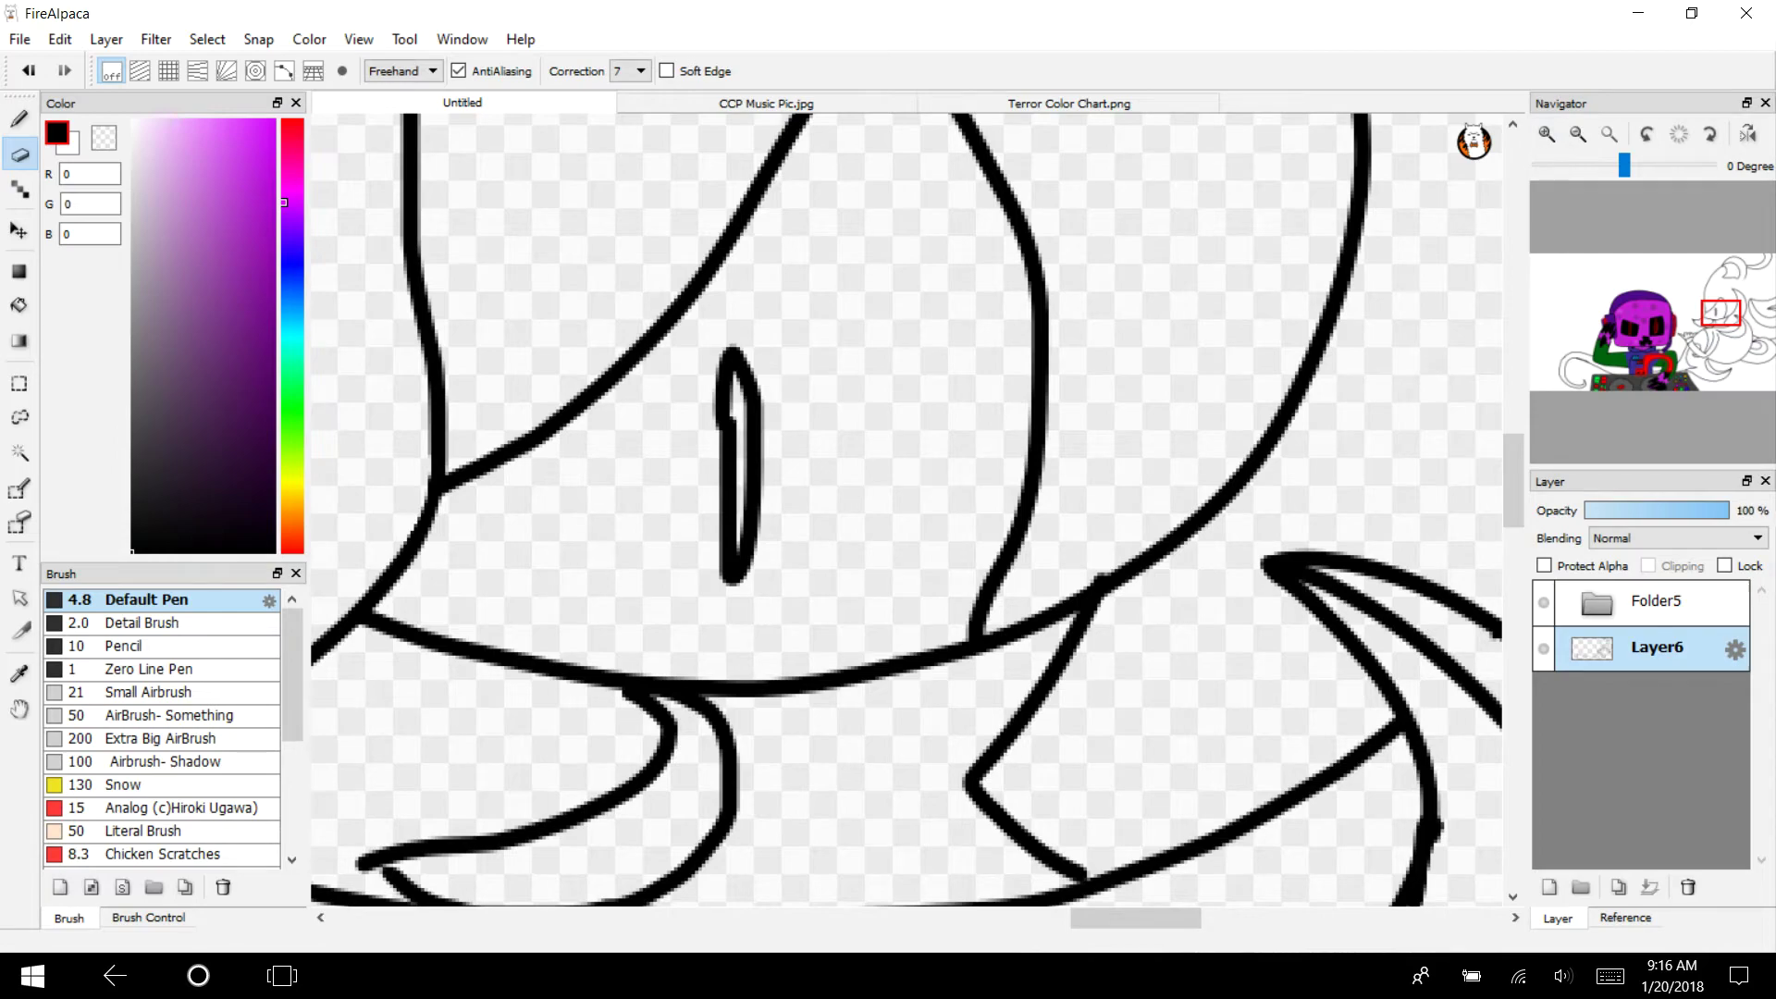
click(1546, 134)
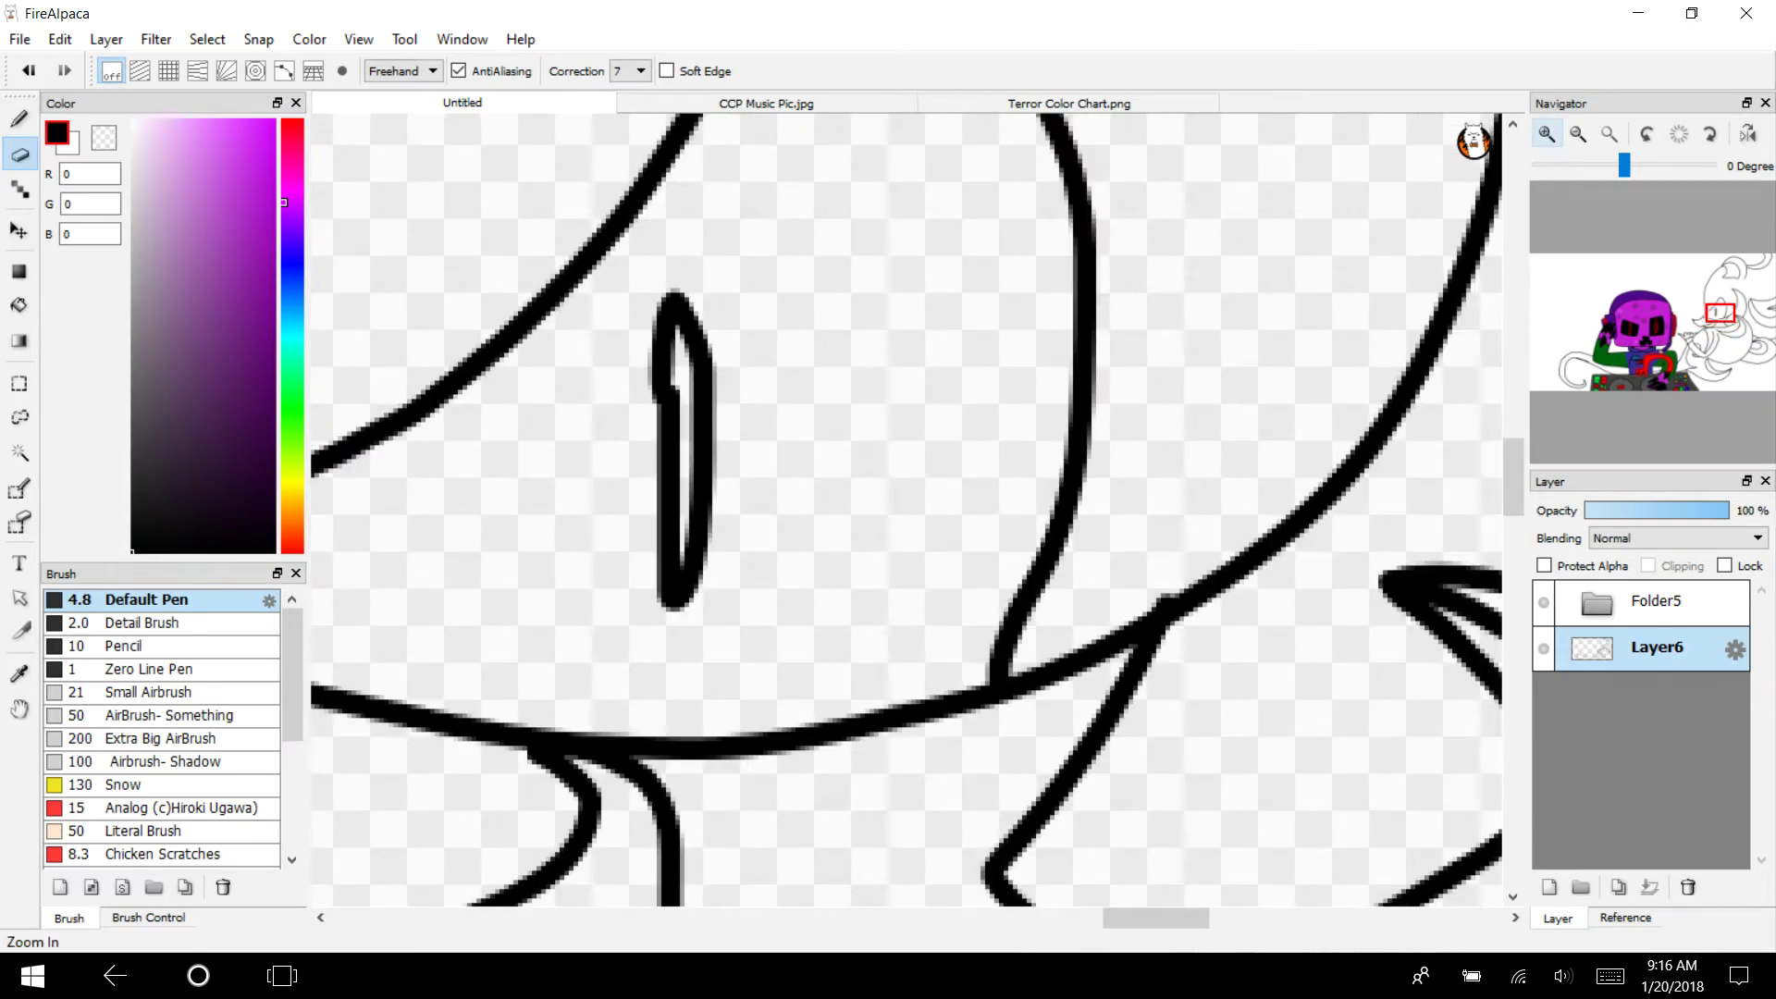
drag(673, 294, 659, 454)
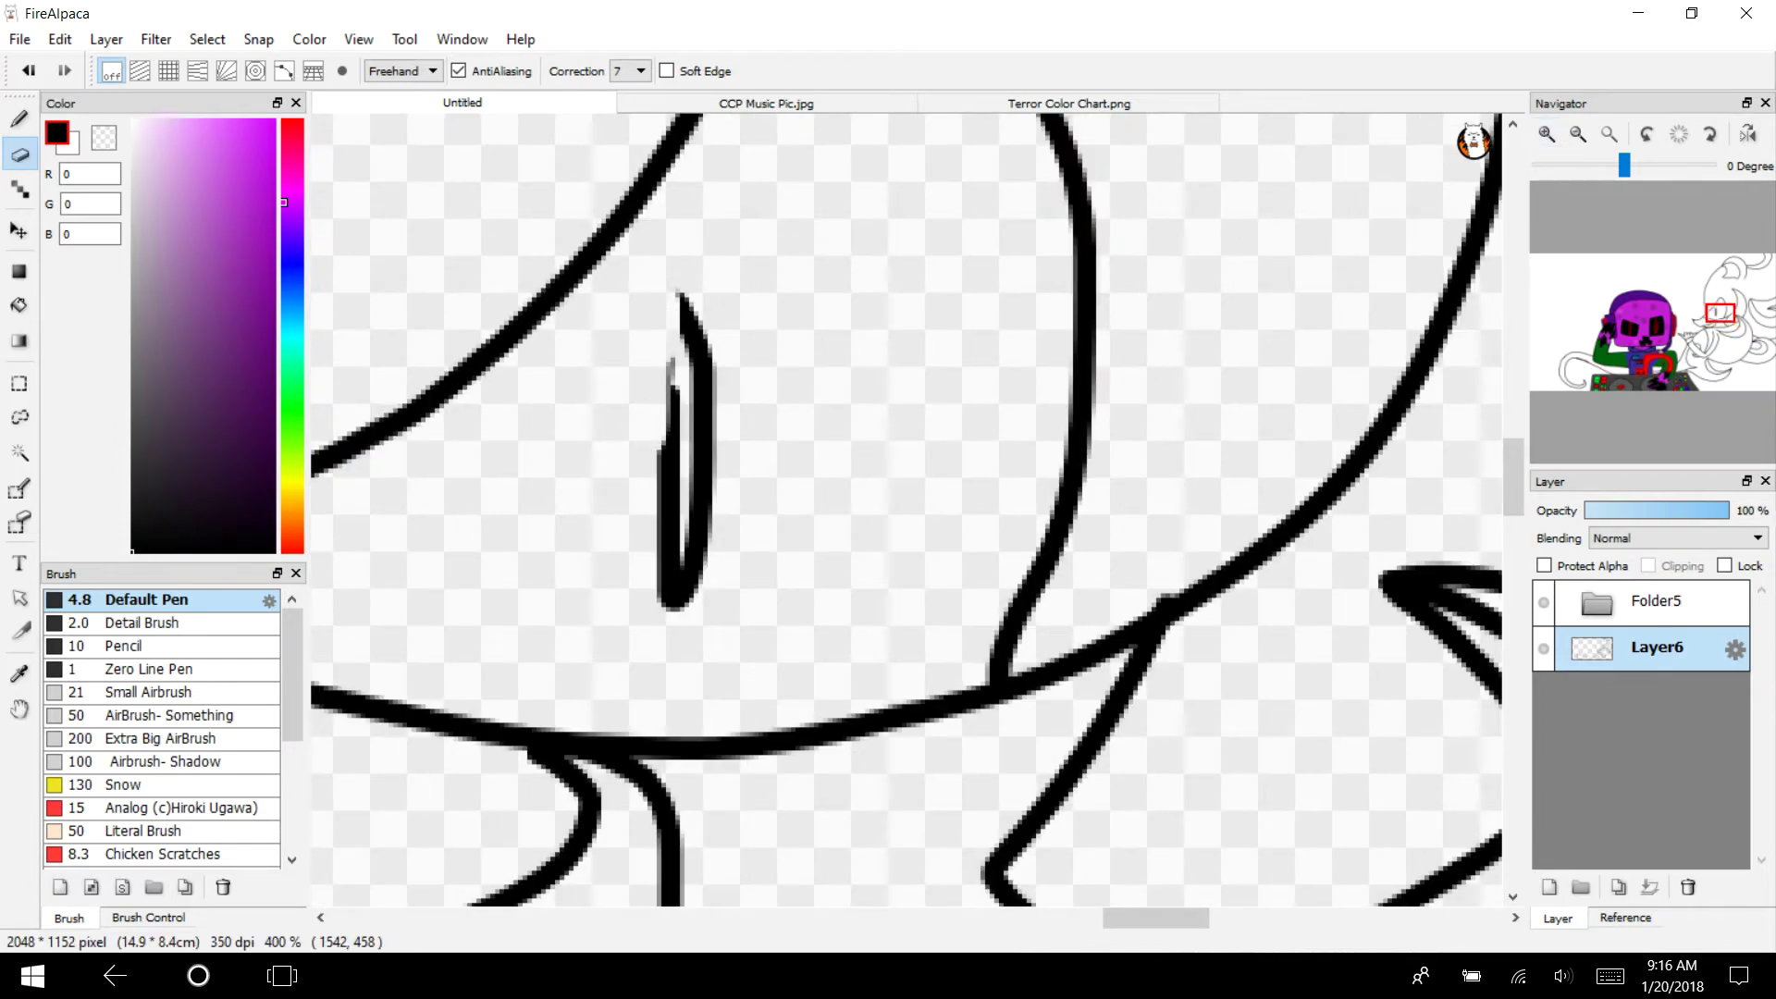
key(ctrl+z)
key(b)
drag(669, 294, 657, 566)
drag(646, 399, 671, 601)
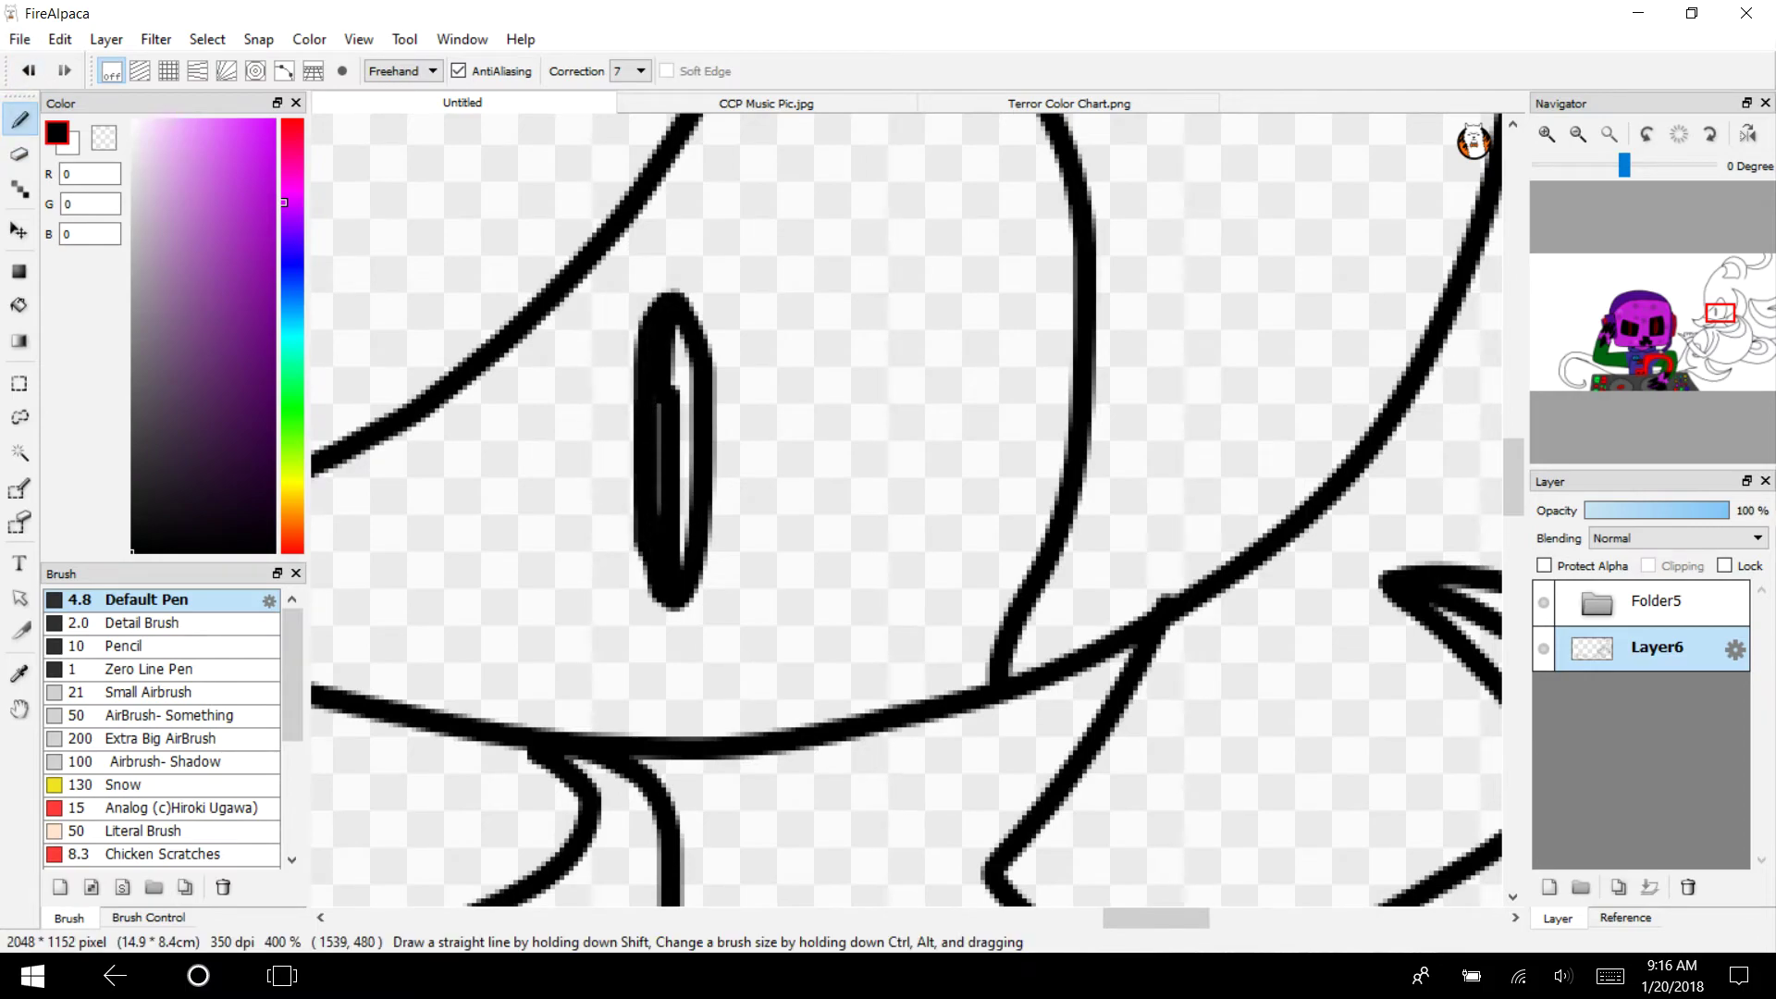
mouse_move(653, 294)
mouse_down()
mouse_move(723, 381)
mouse_move(730, 555)
mouse_move(694, 603)
mouse_up()
Set the eraser size to 4.6 and clear the stray lines from the inside of the eye oval
key(e)
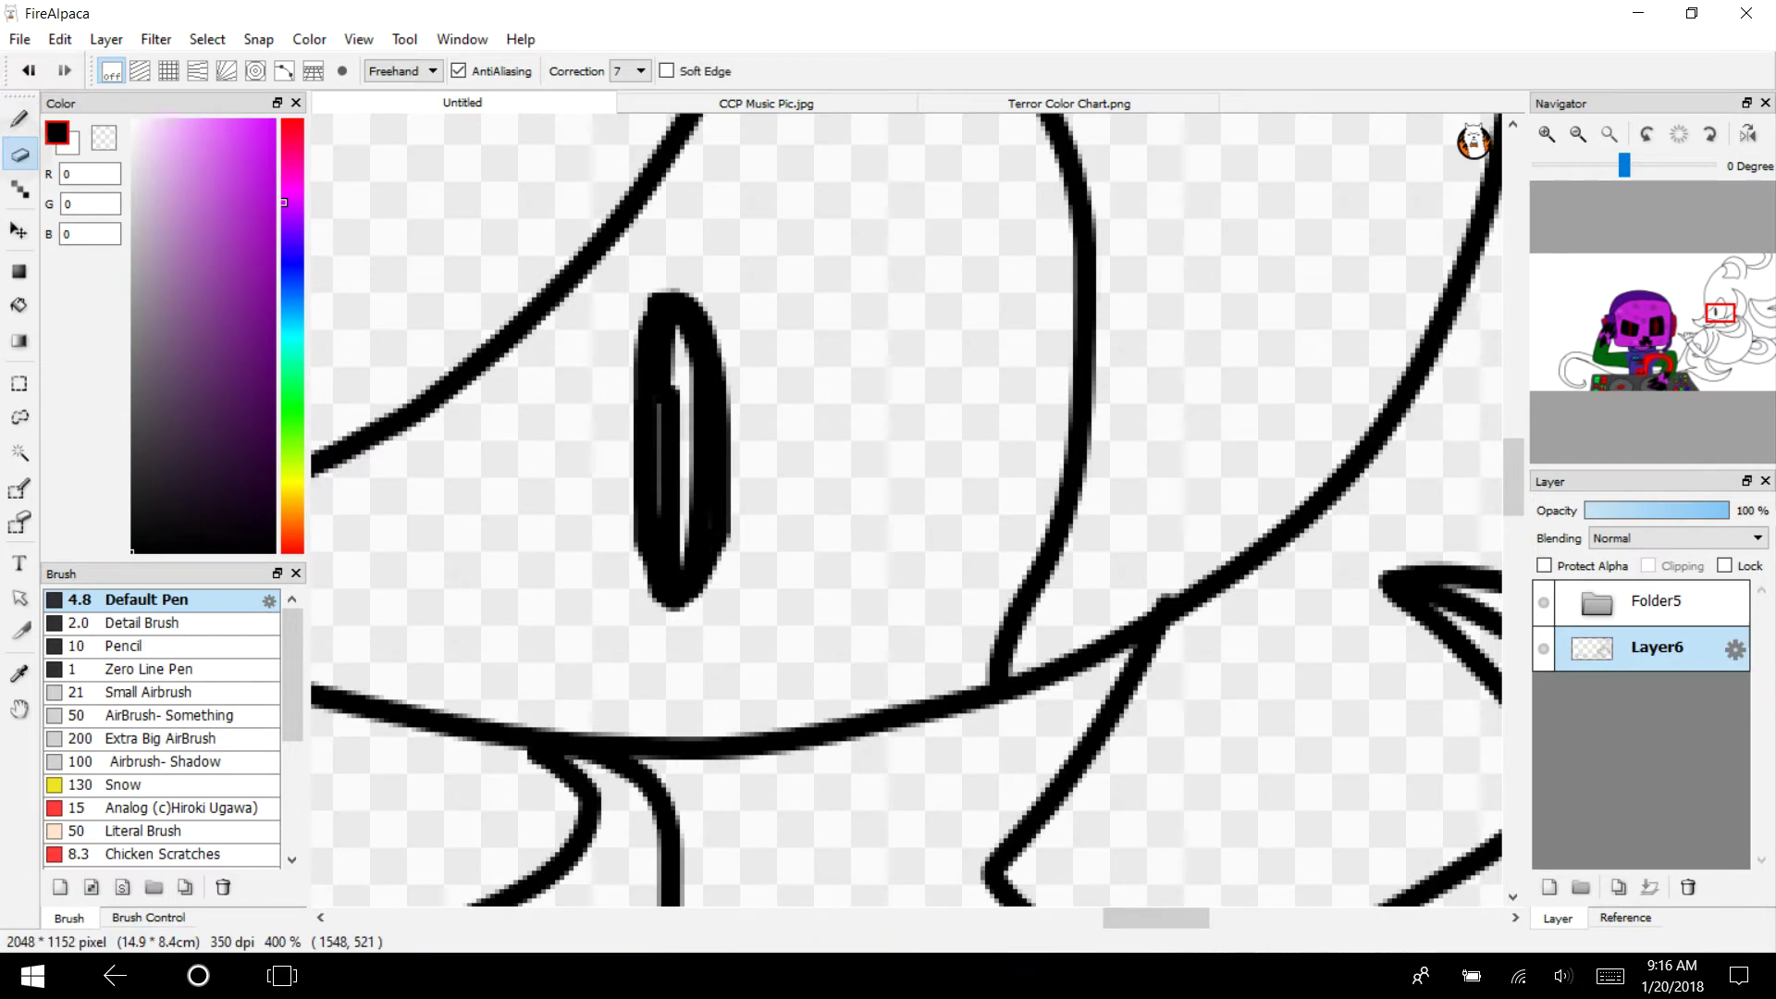
click(148, 917)
drag(216, 607, 65, 607)
drag(678, 335, 678, 563)
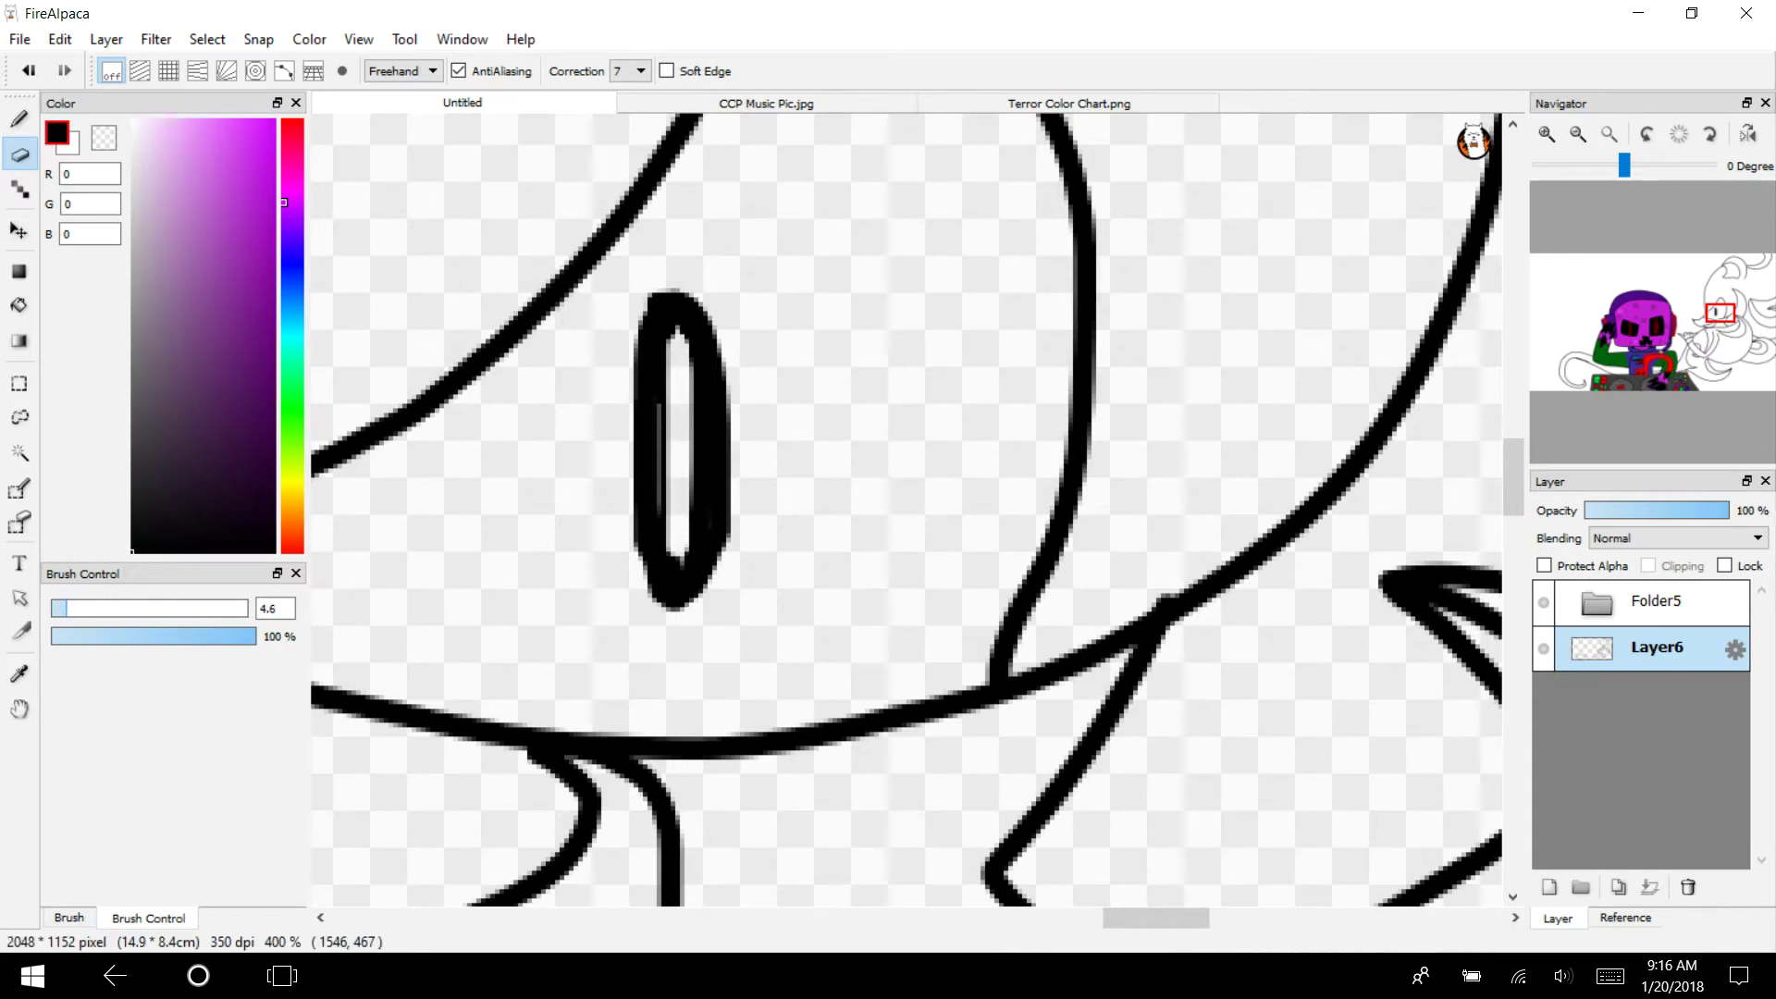
On Layer2 in Folder5, erase the upper end of the slit in the DJ's pointed red eye to a narrow tip
drag(1720, 313, 1657, 324)
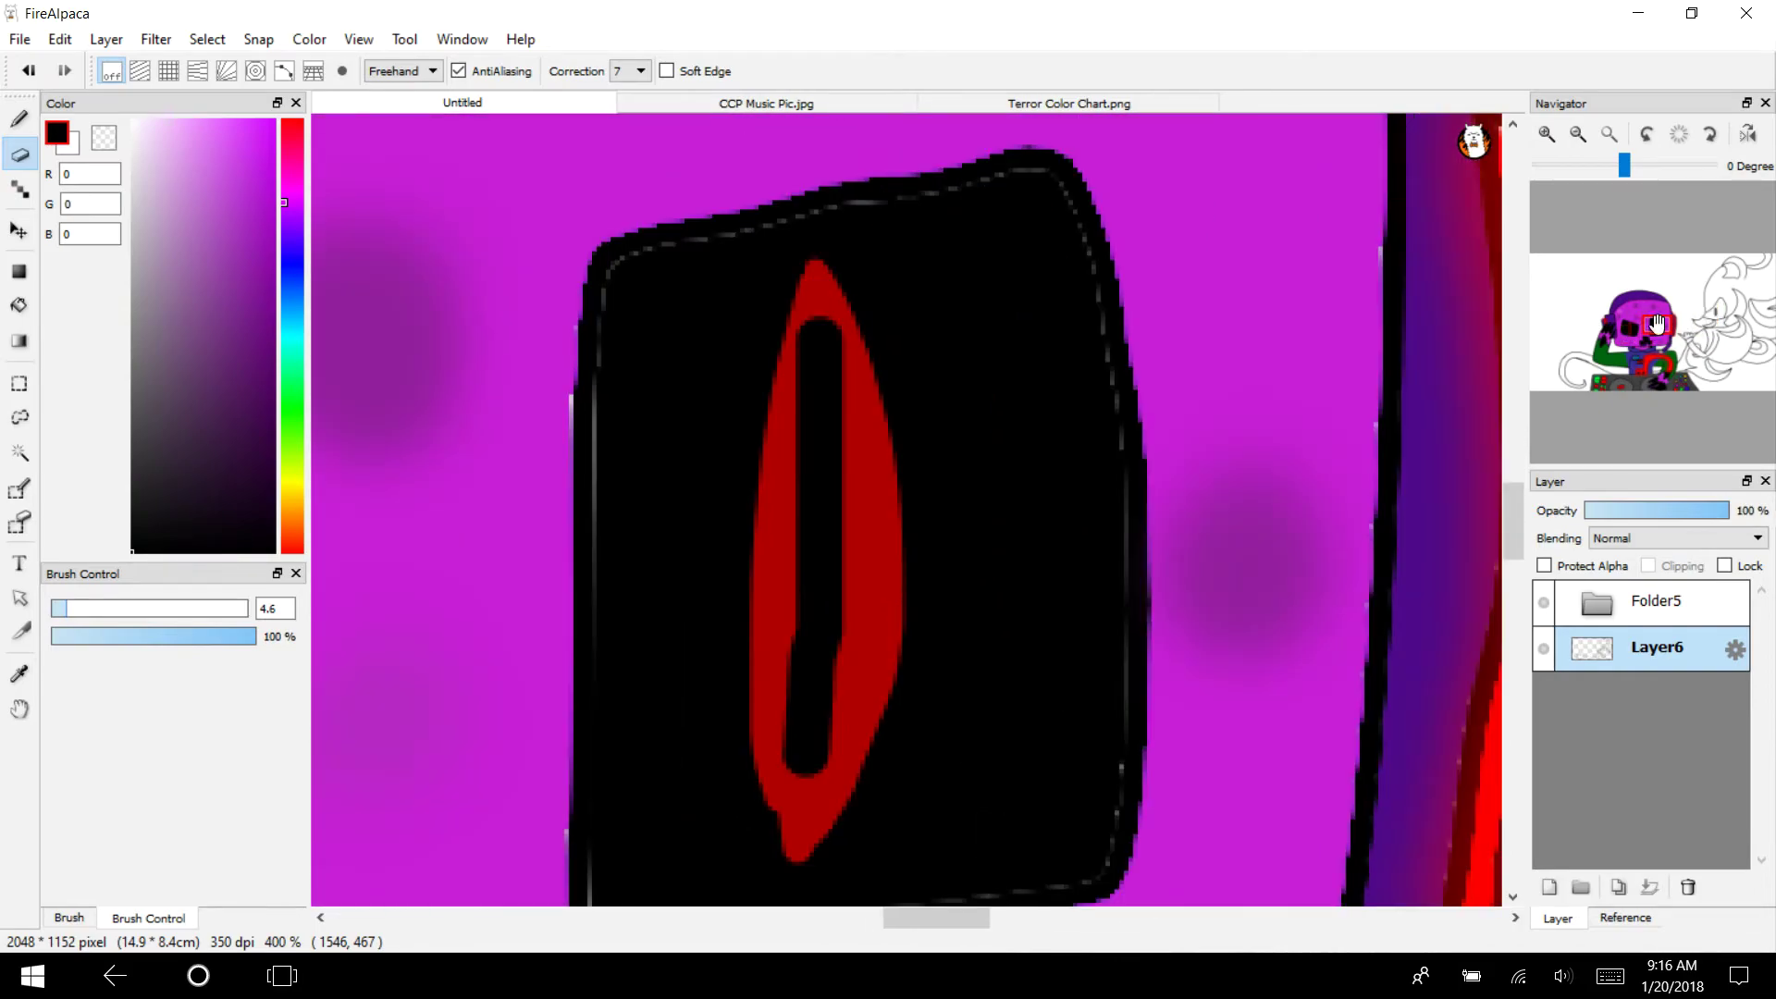
click(1596, 601)
click(1665, 648)
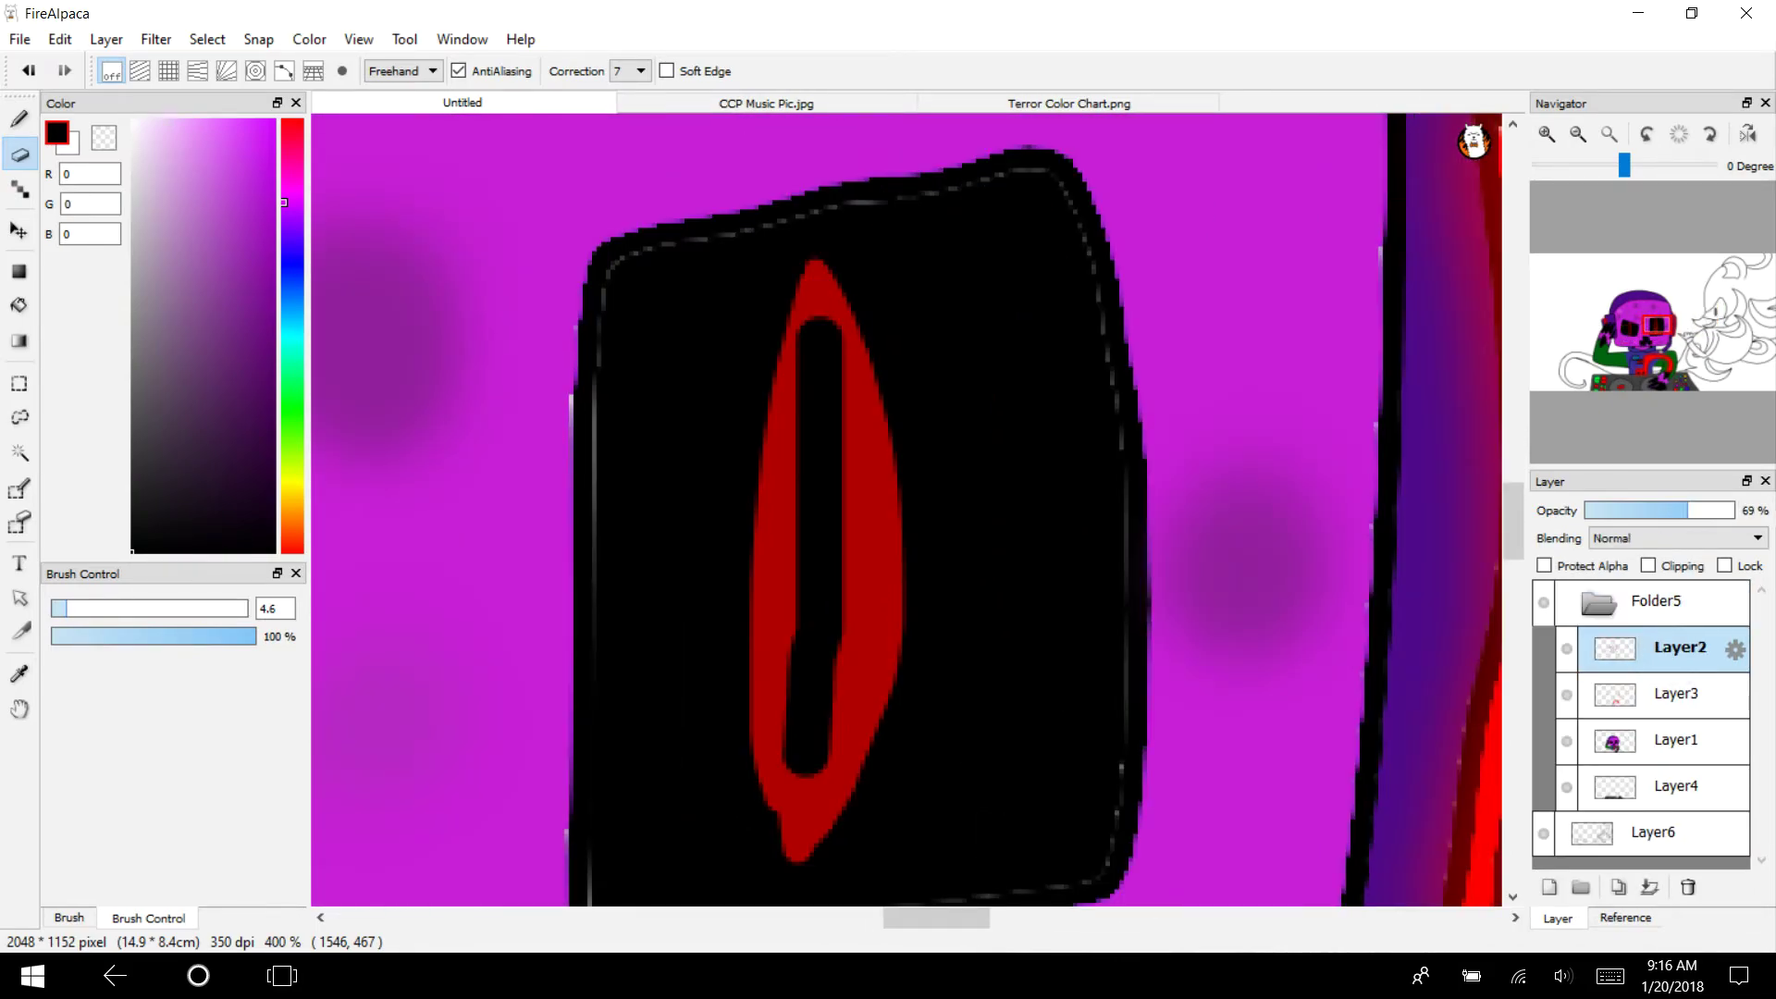
click(1546, 134)
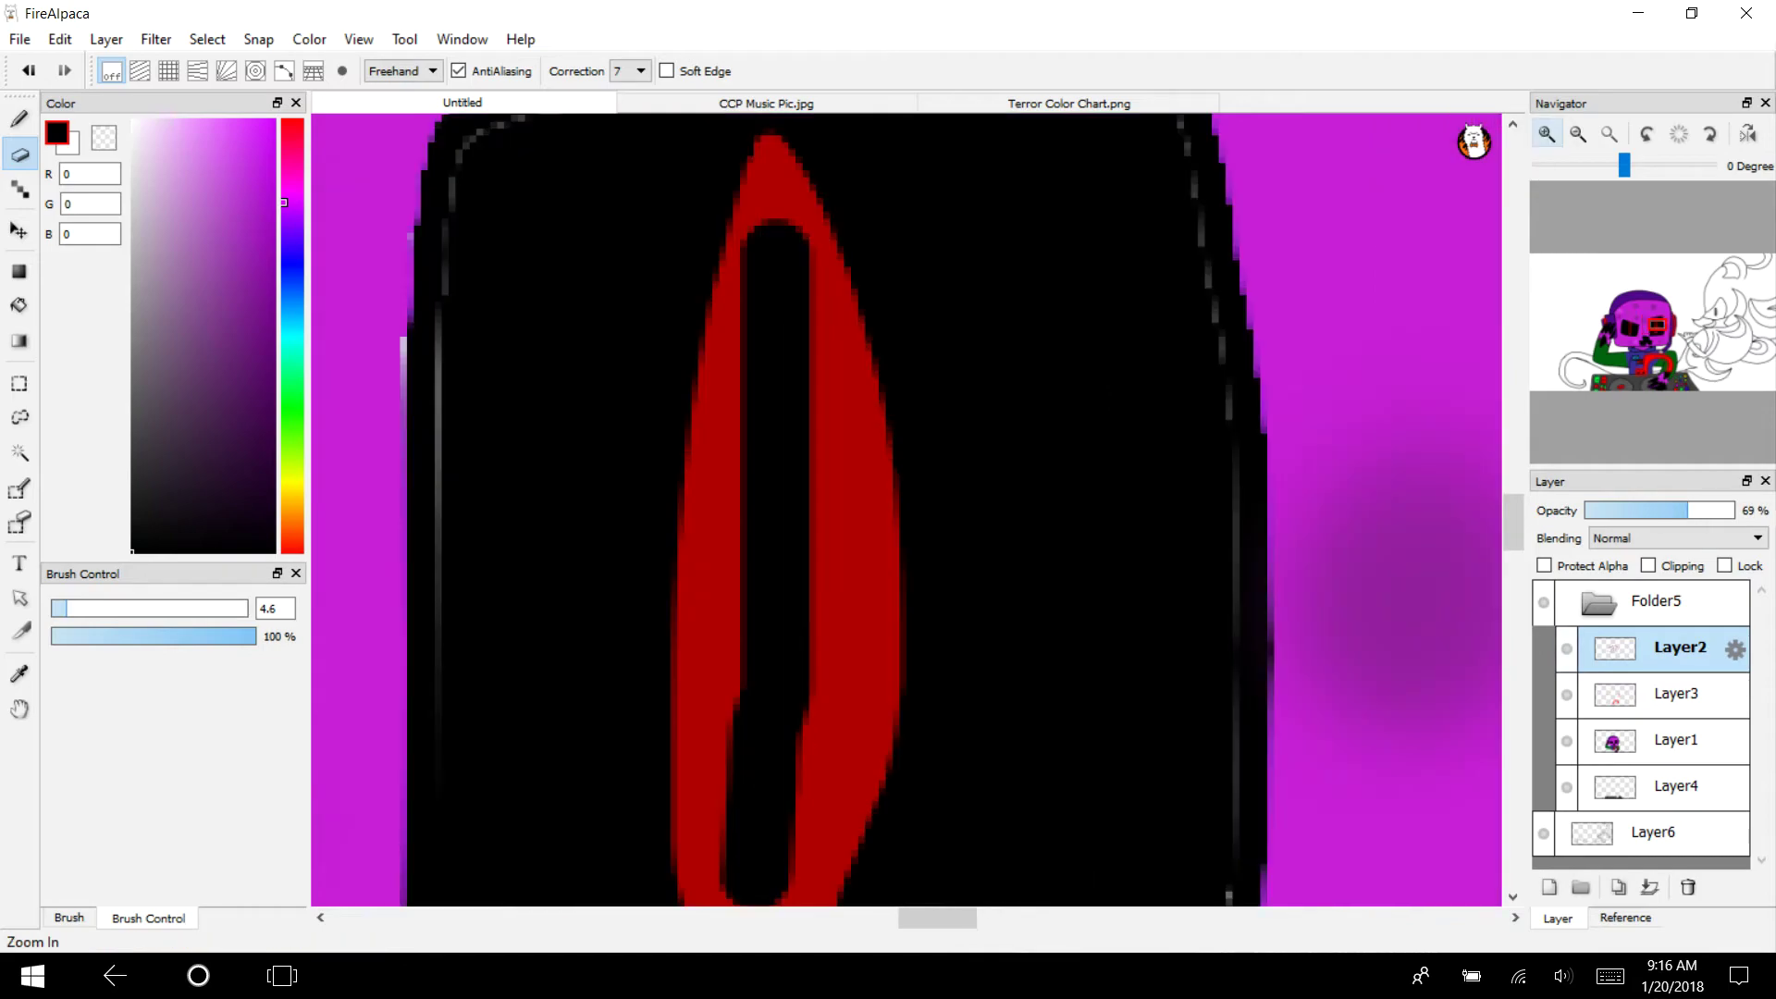
drag(784, 236, 778, 199)
drag(745, 273, 768, 185)
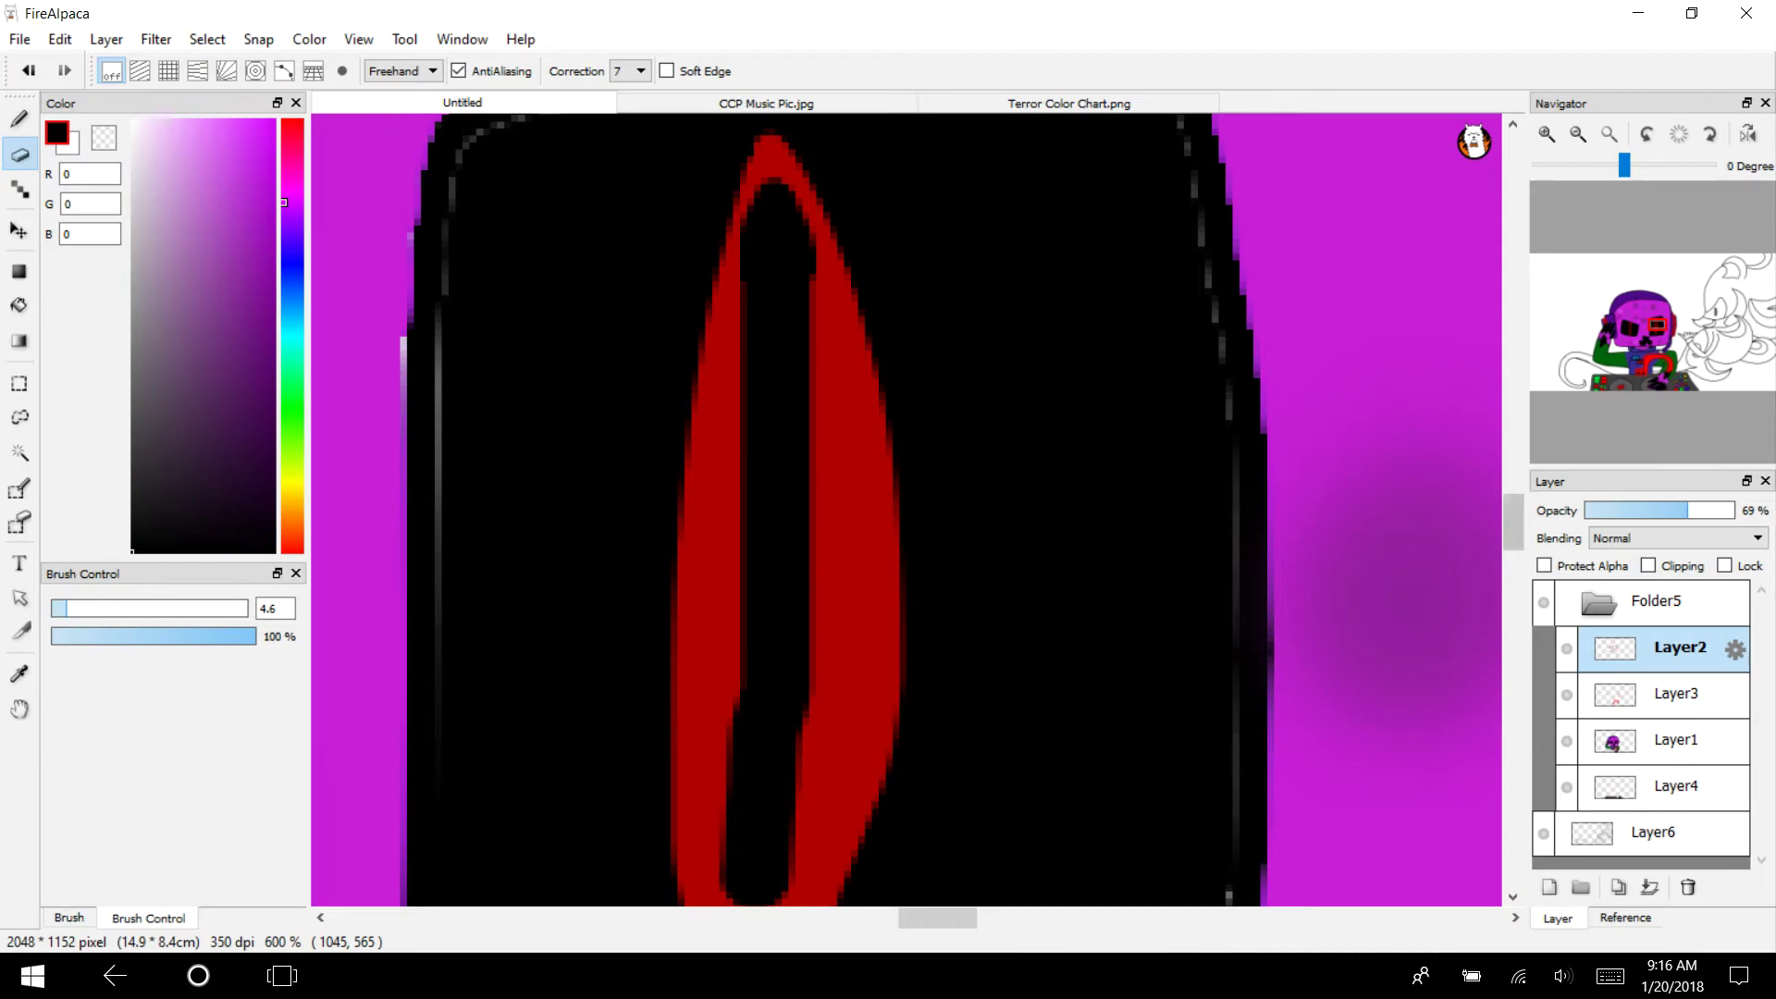
Erase the lower end of the same red eye's slit into a downward point
drag(1513, 521, 1513, 549)
drag(723, 490, 744, 561)
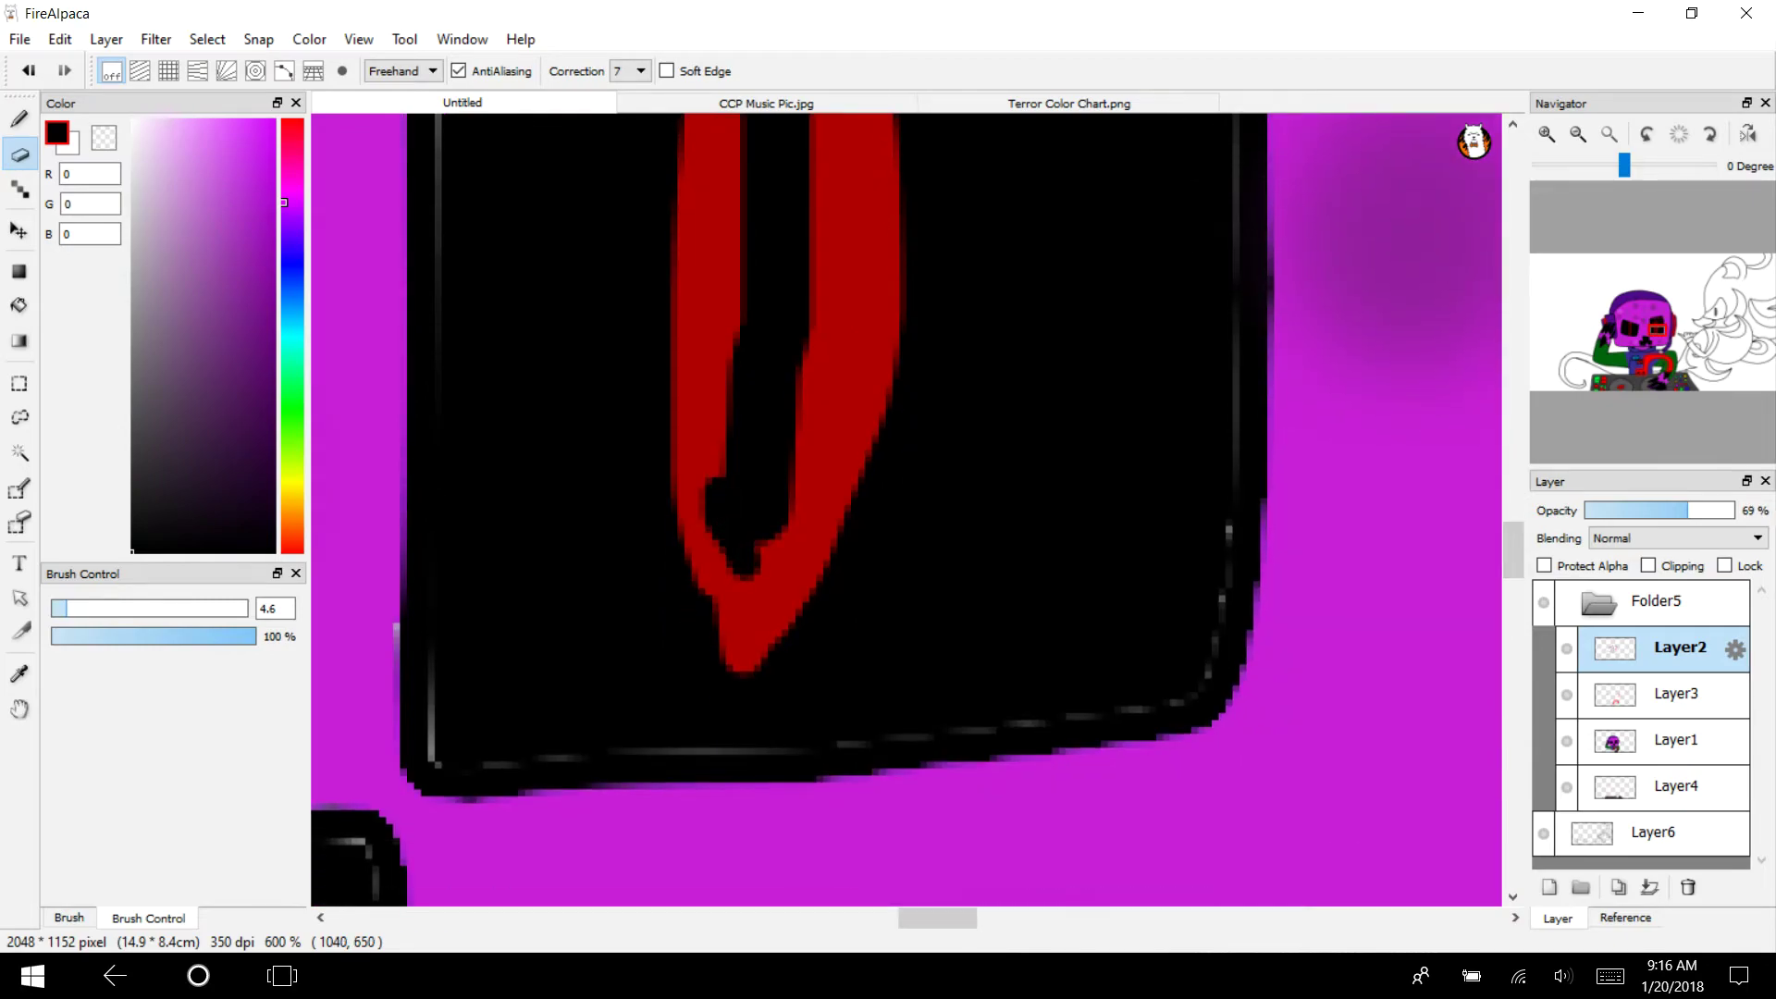
key(ctrl+z)
drag(714, 485, 747, 581)
drag(786, 523, 753, 594)
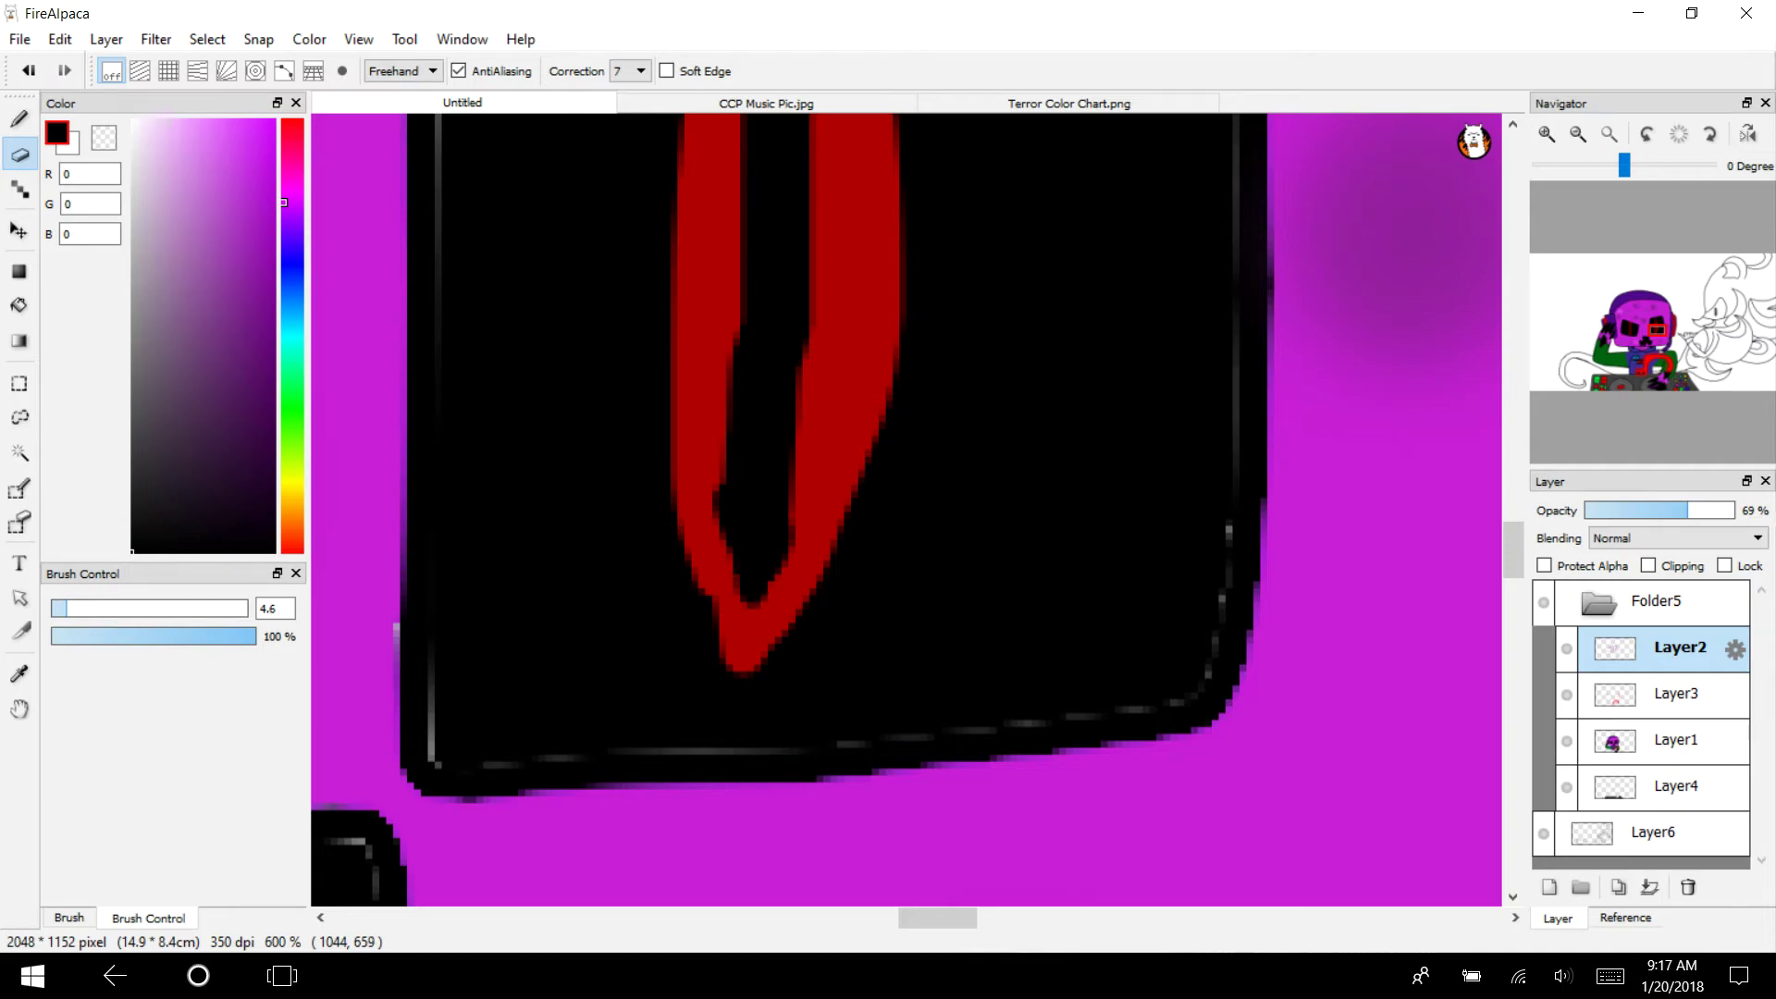
Erase the lower end of the slit in the DJ's other red eye to a tapered point
mouse_move(1619, 337)
mouse_down()
mouse_move(1601, 339)
mouse_move(1626, 337)
mouse_up()
drag(916, 342, 954, 430)
key(ctrl+z)
drag(921, 341, 950, 428)
drag(978, 309, 951, 426)
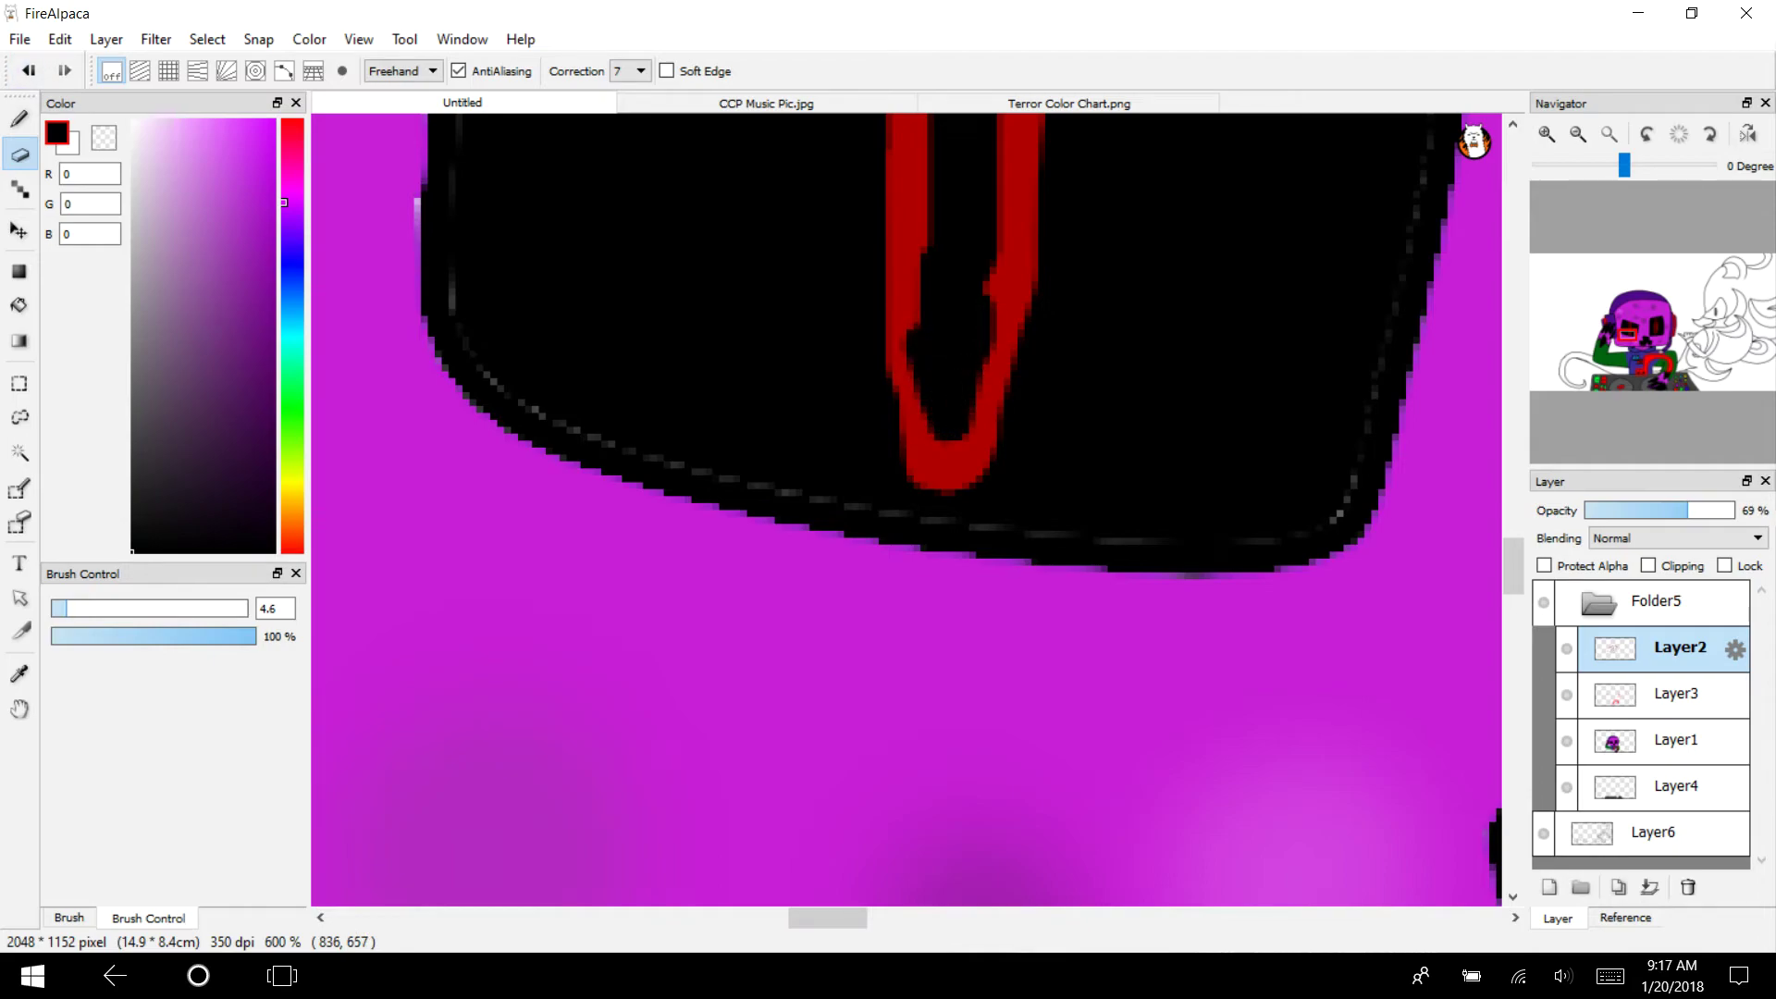
Erase the rounded upper end of the other eye's slit to a tapered tip and view both eyes together
scroll(1517, 574, up, 4)
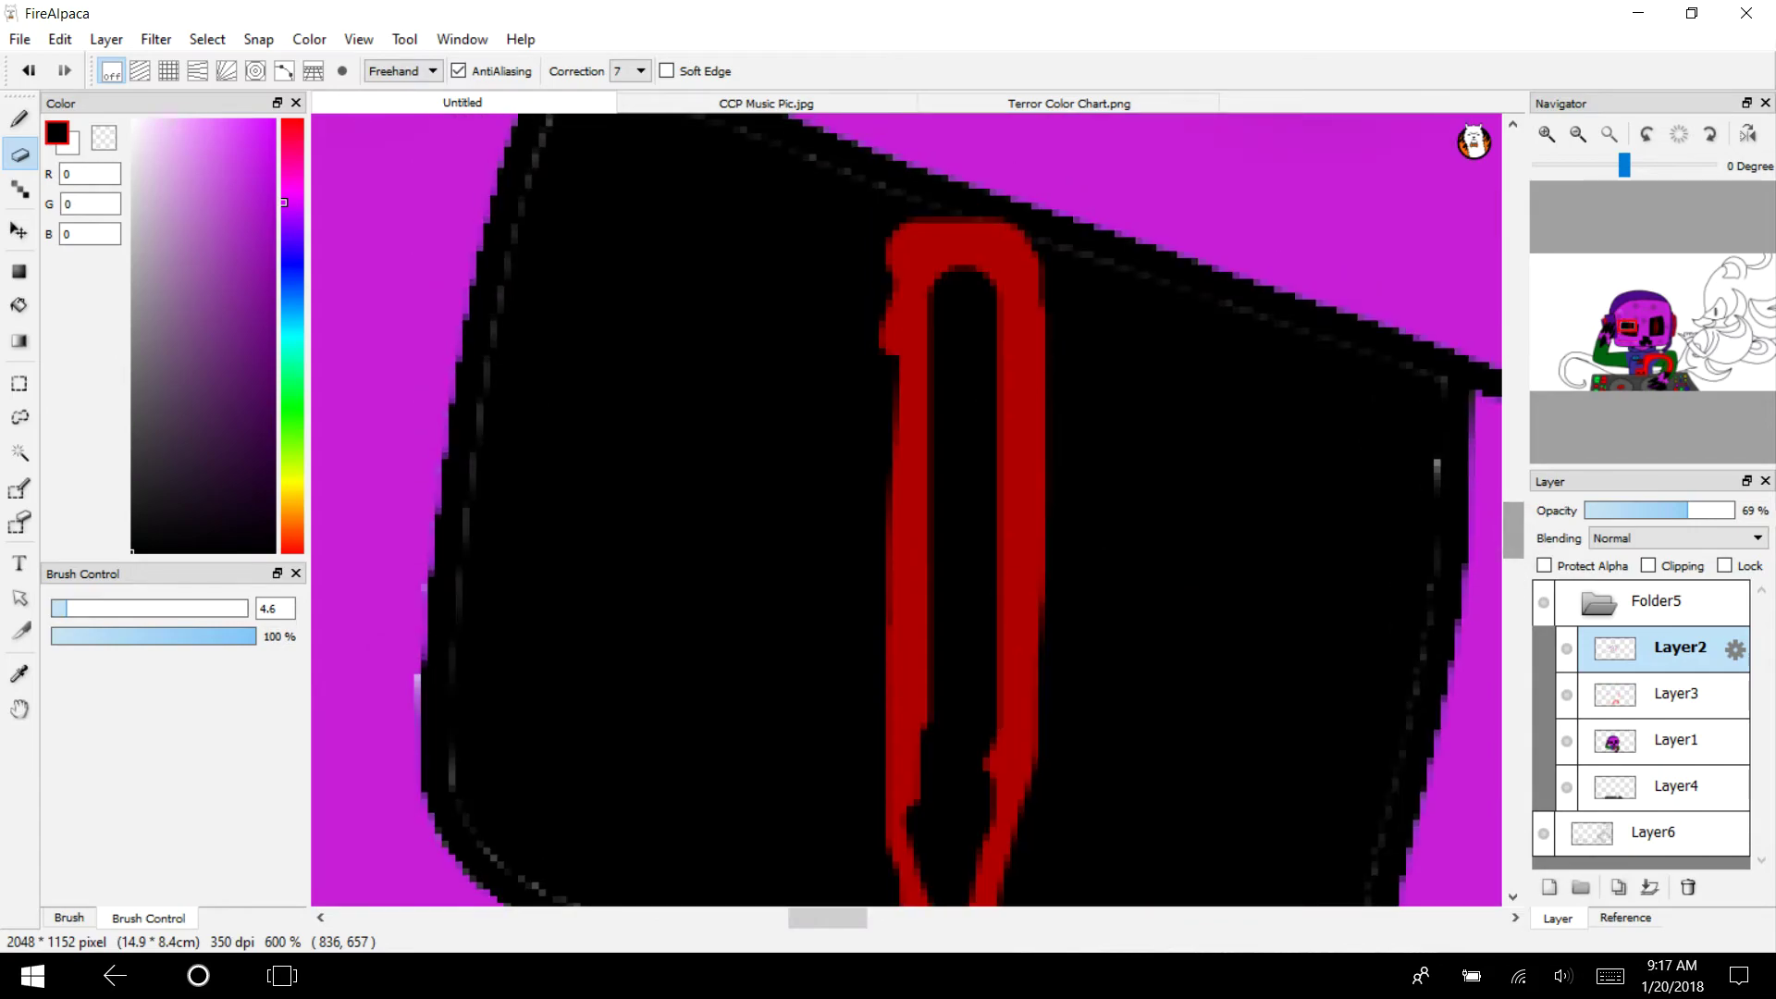
drag(992, 301, 954, 258)
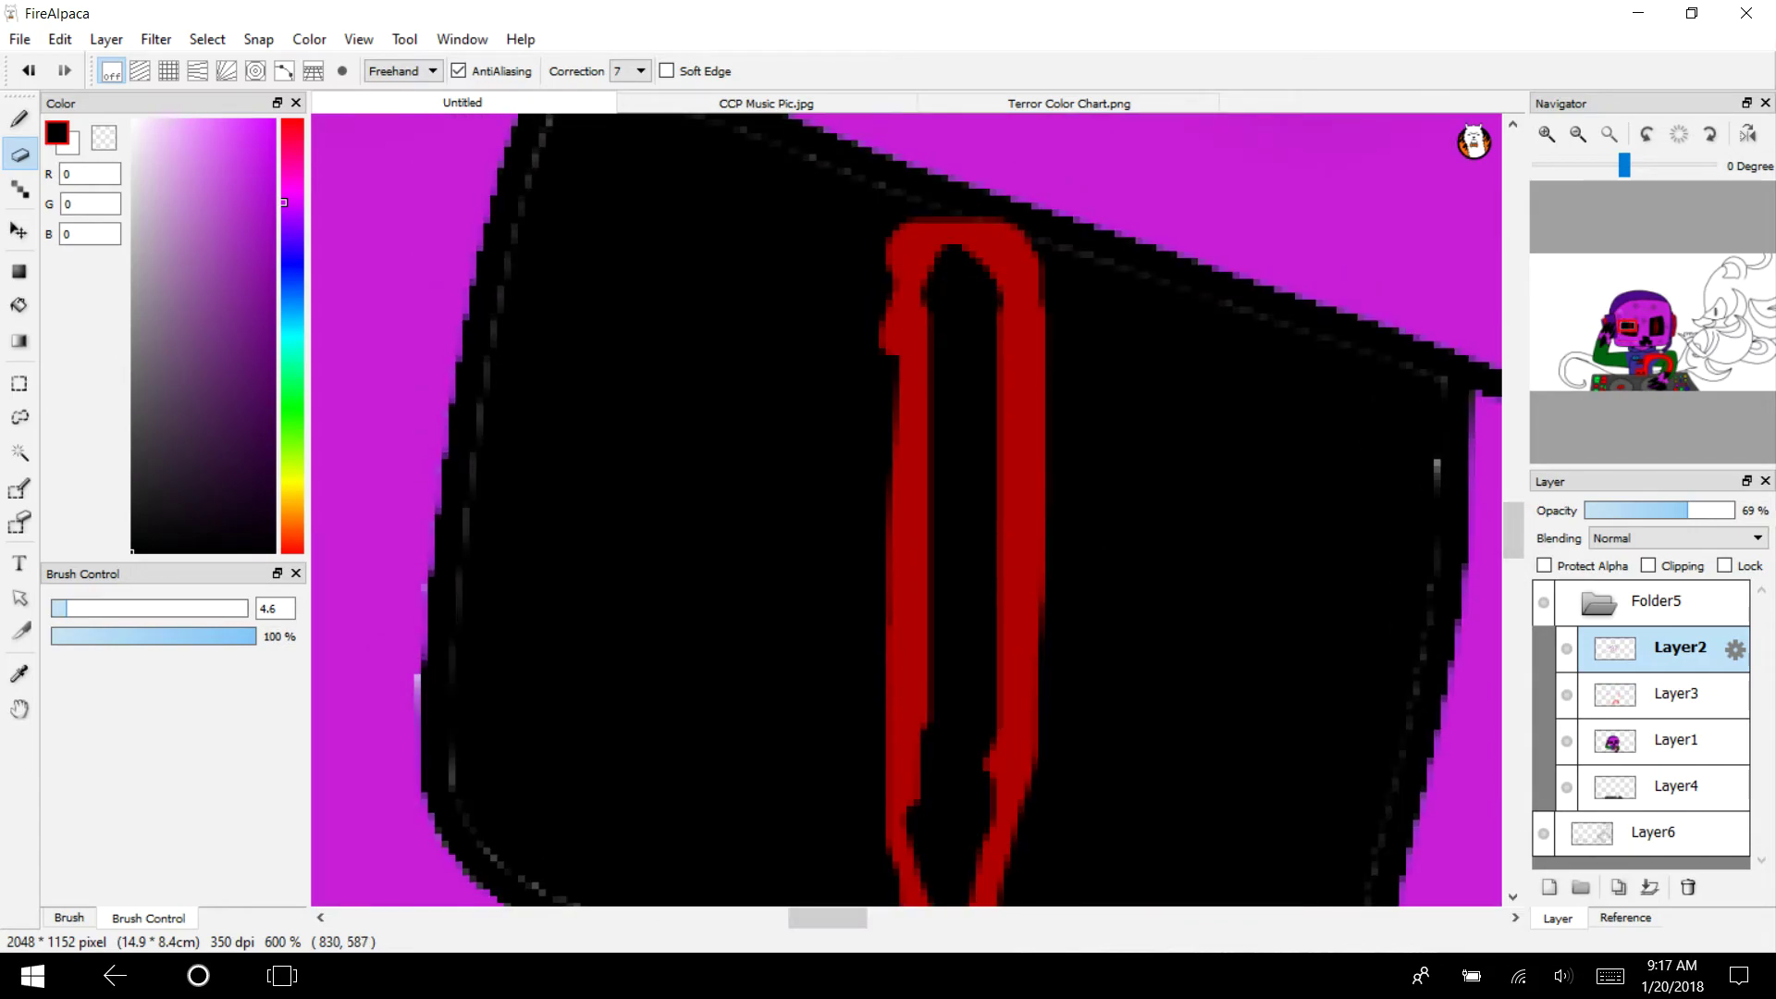
click(1578, 134)
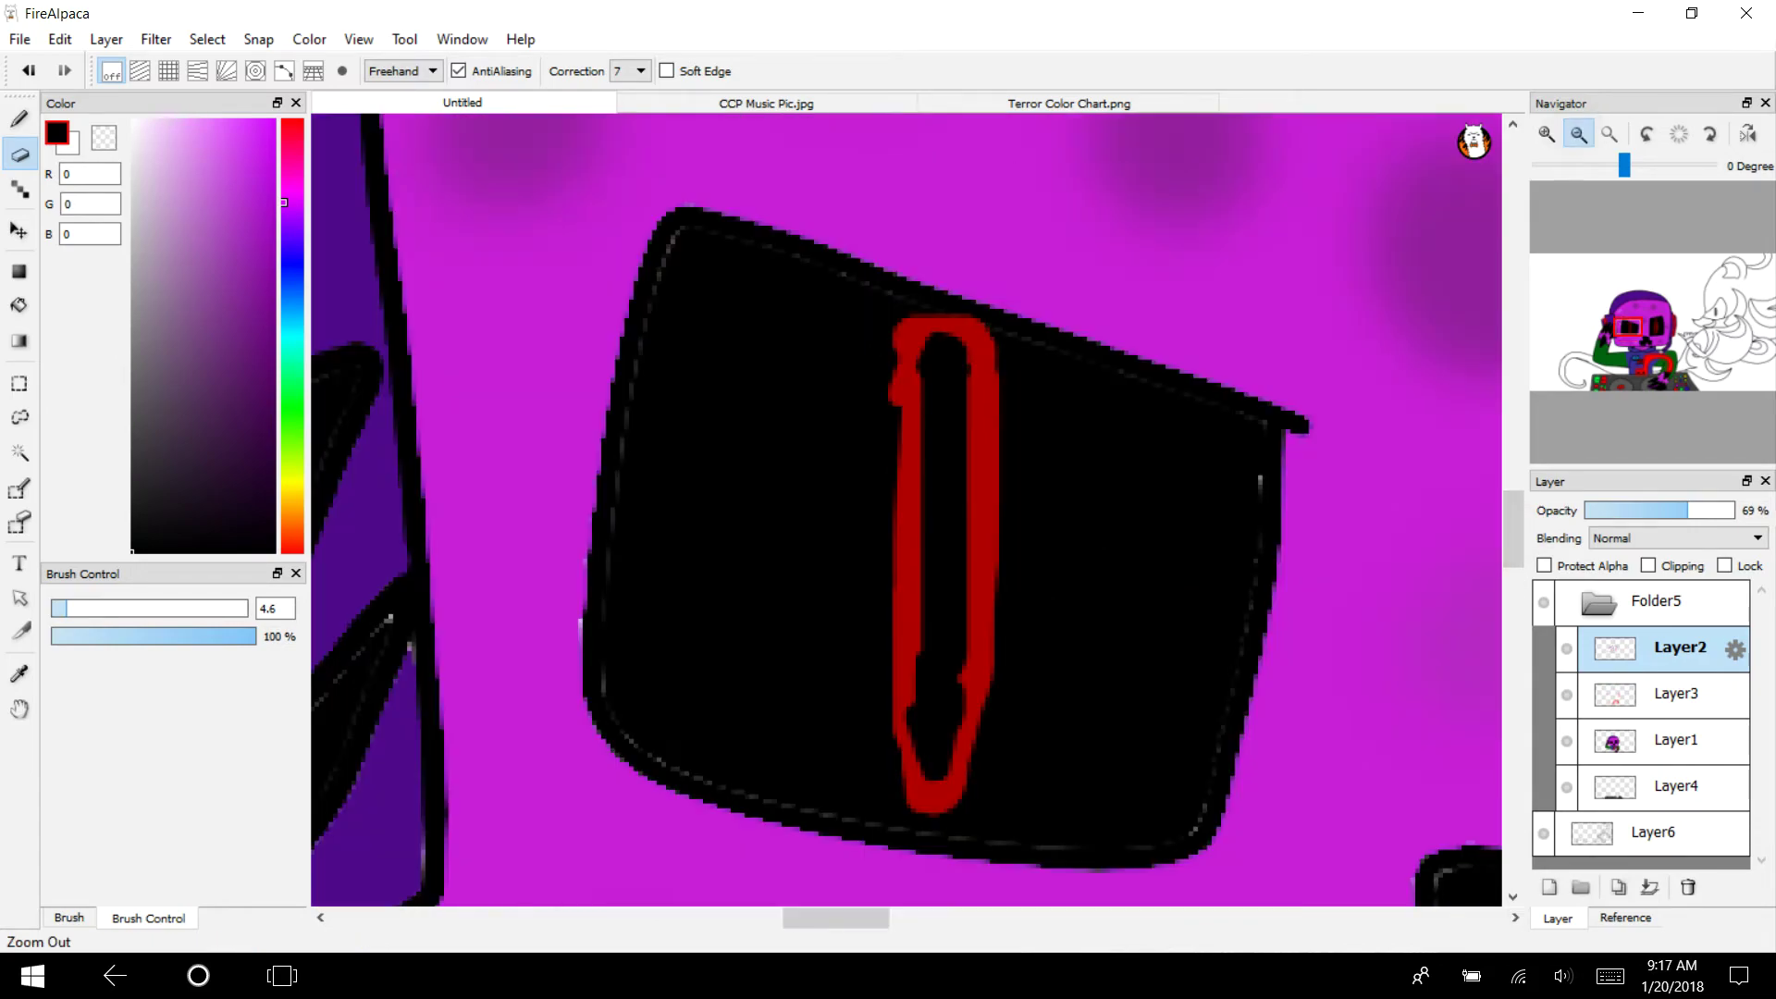
click(1577, 134)
drag(1659, 333, 1635, 336)
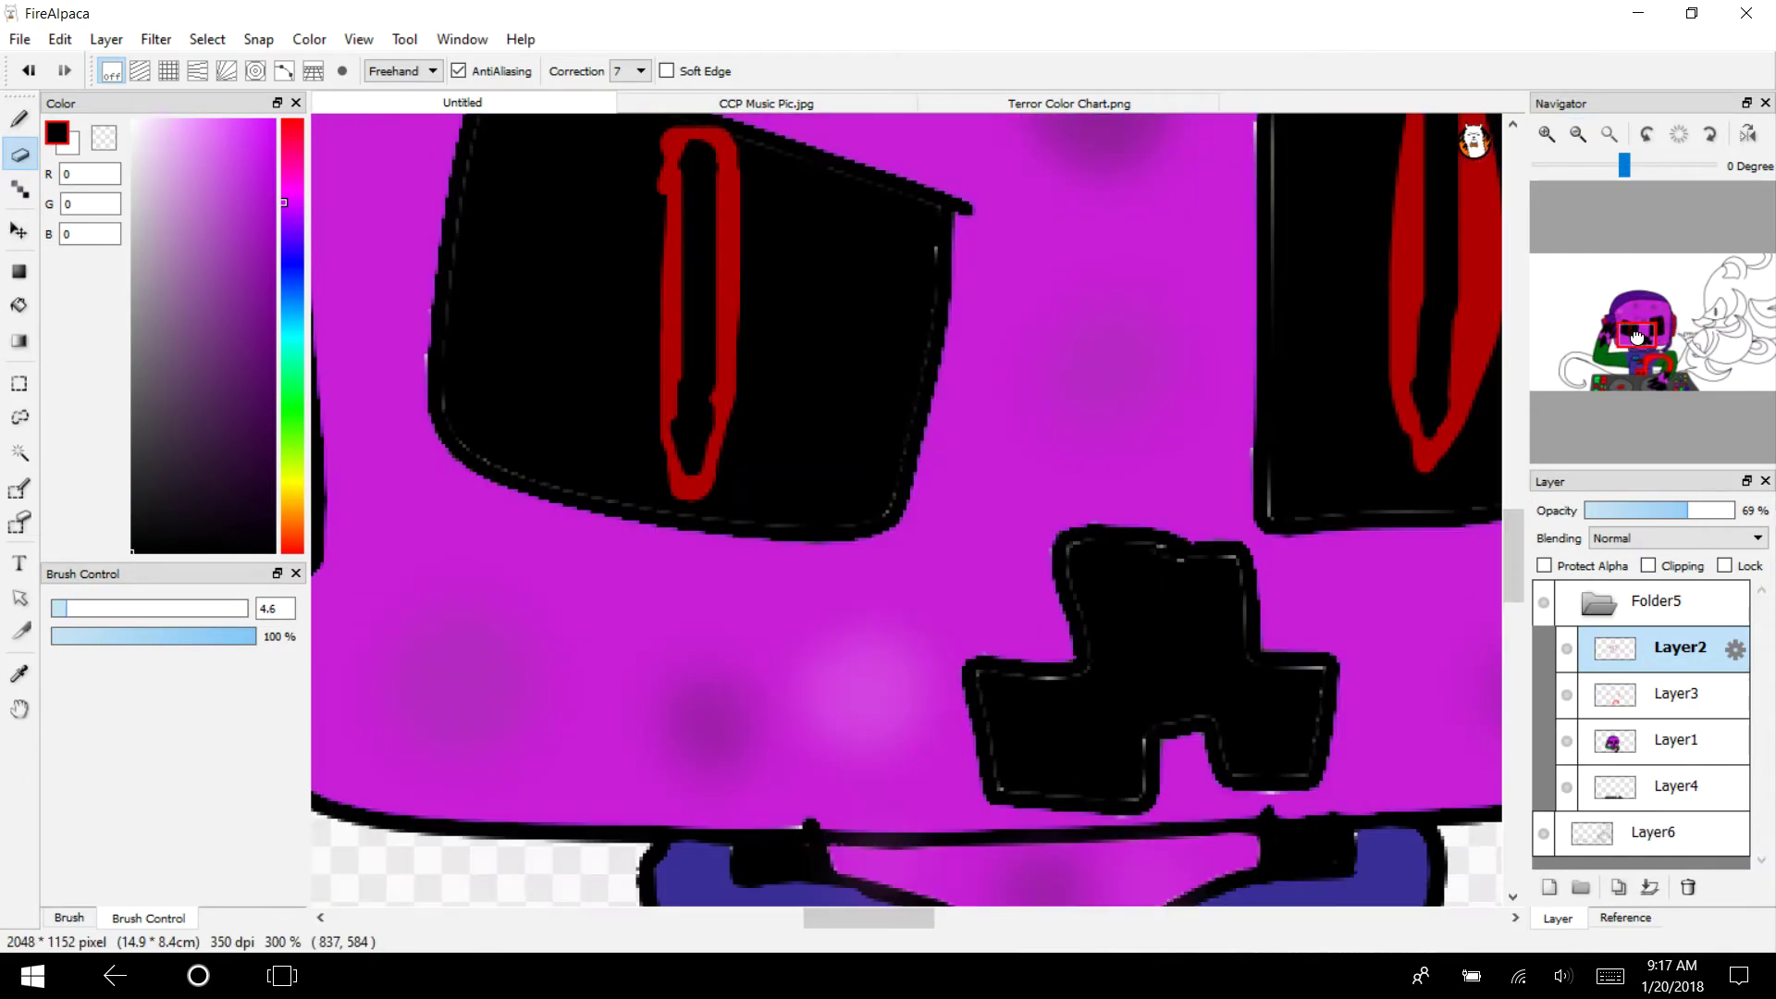
Undo the last two erasures on the DJ's eye slit and select the long-snouted character's eye interior on Layer6 with the Magic Wand
click(28, 71)
click(29, 71)
drag(1636, 335, 1712, 308)
click(1597, 602)
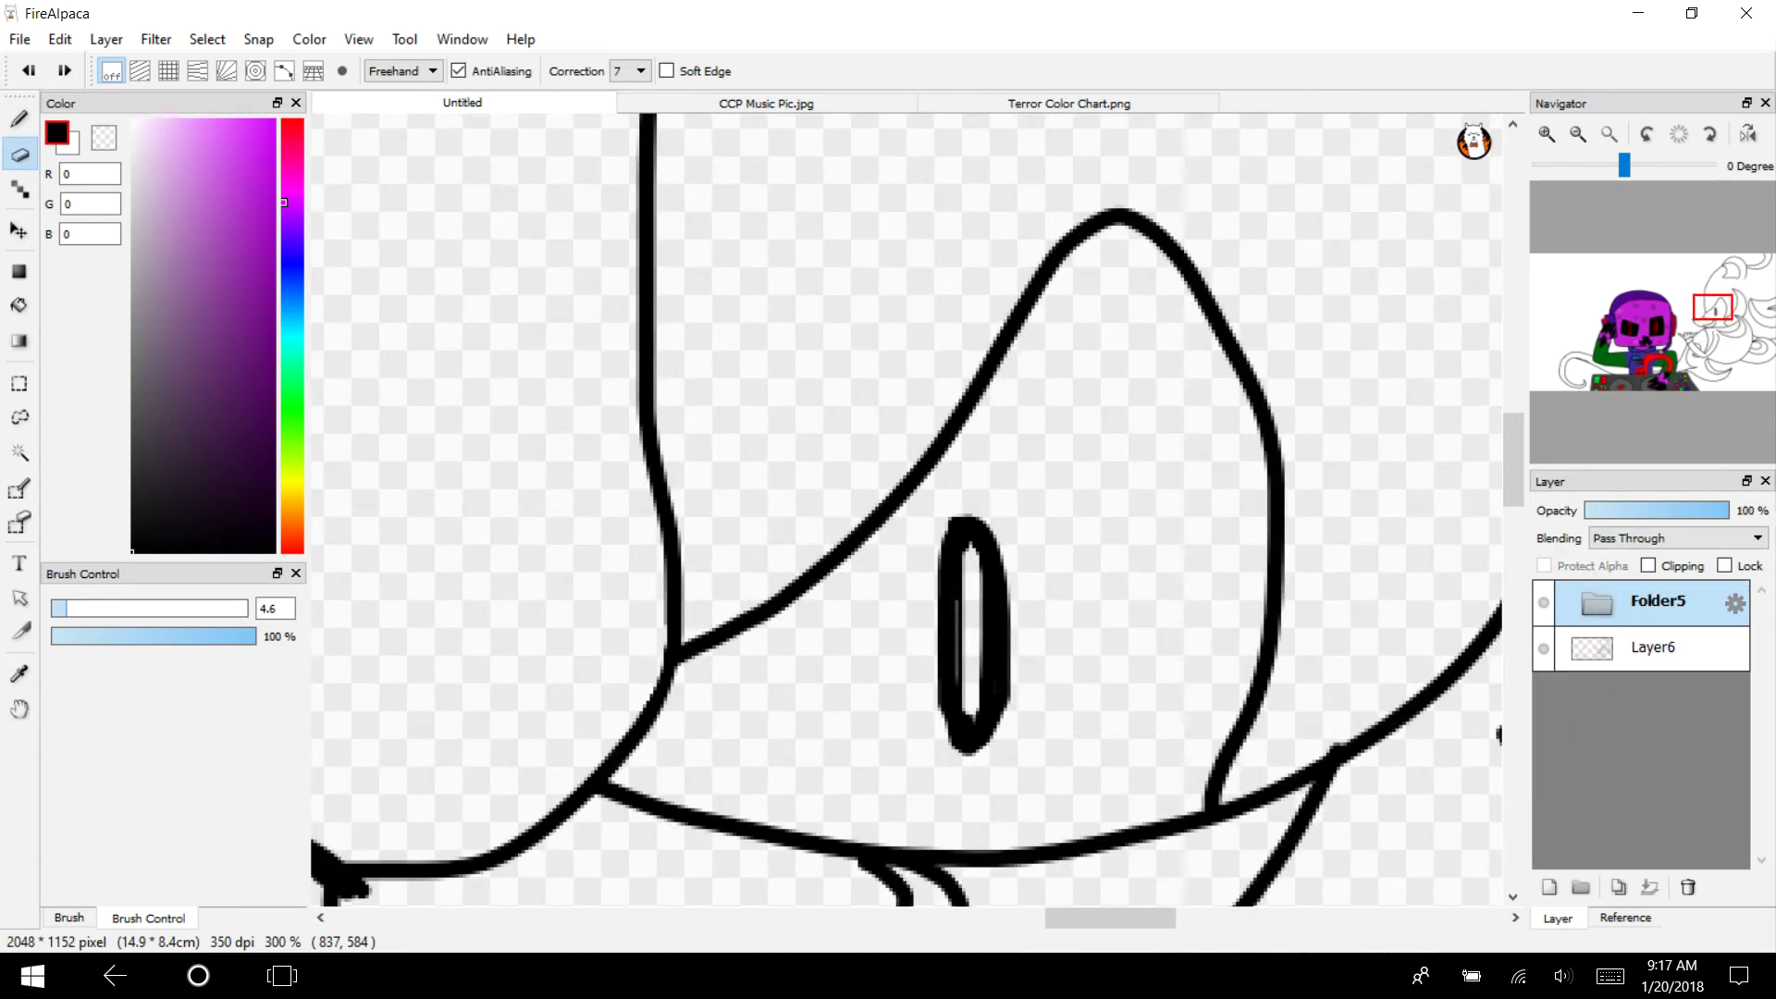
click(1652, 648)
click(1578, 133)
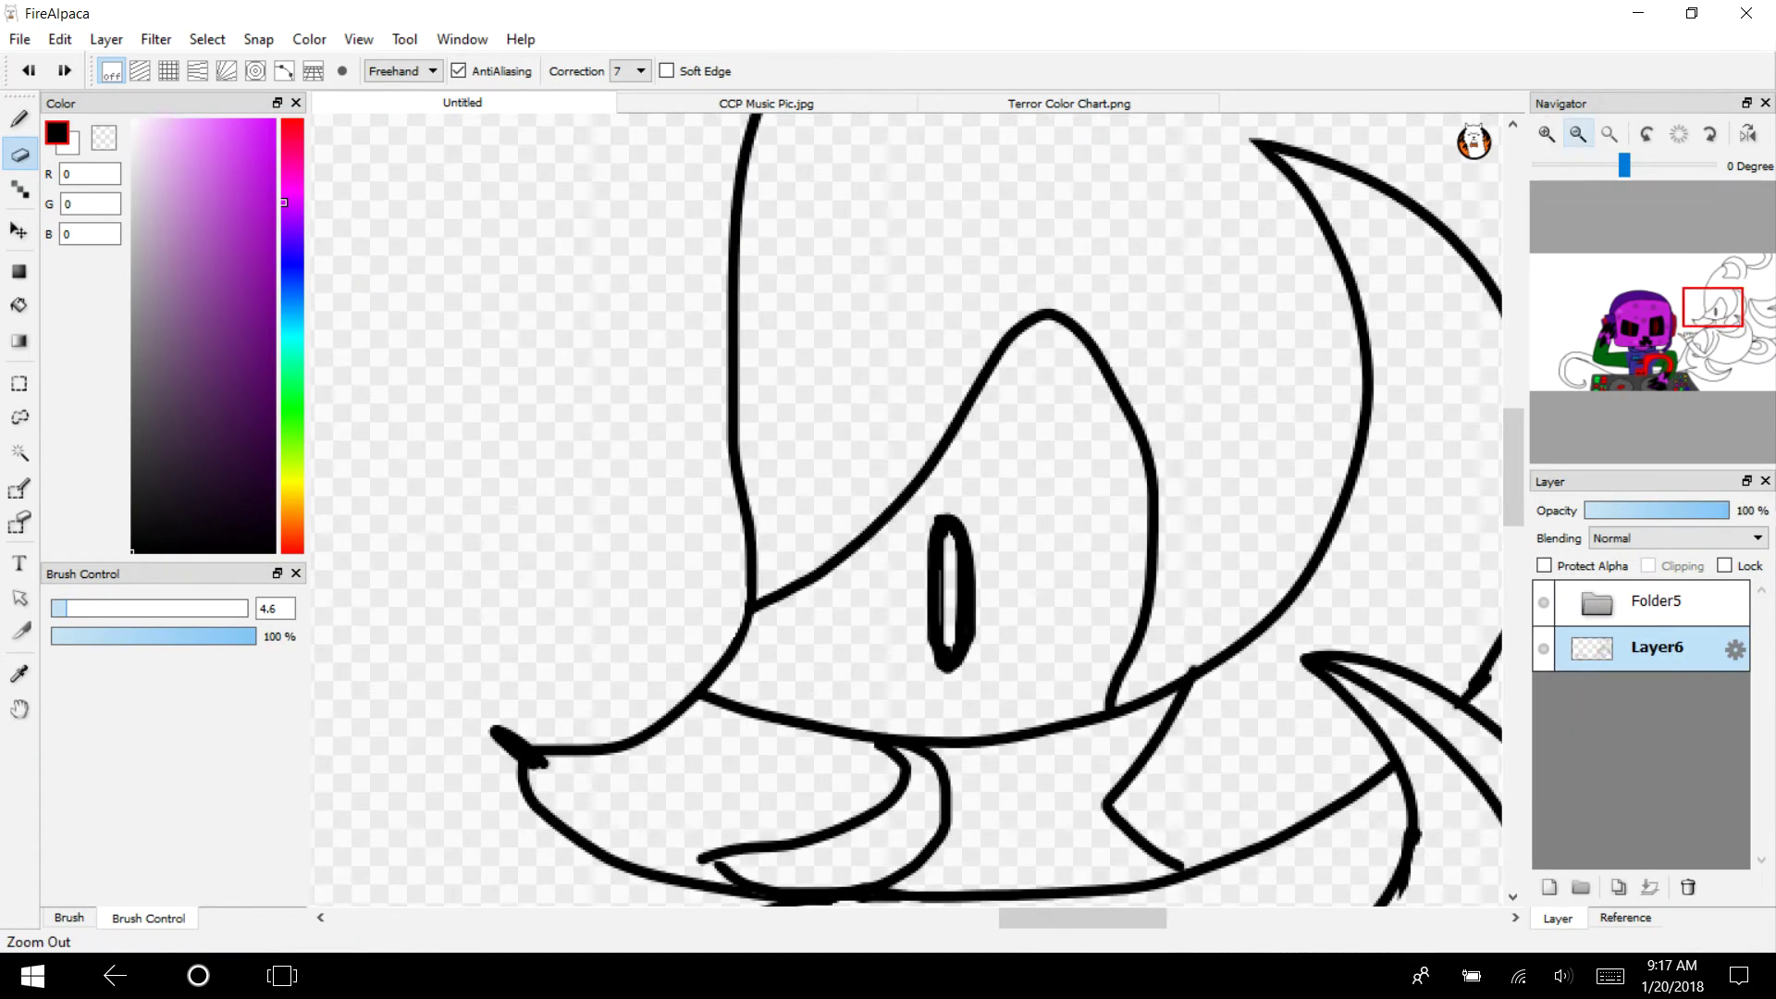
drag(1713, 307, 1715, 313)
click(20, 452)
click(726, 518)
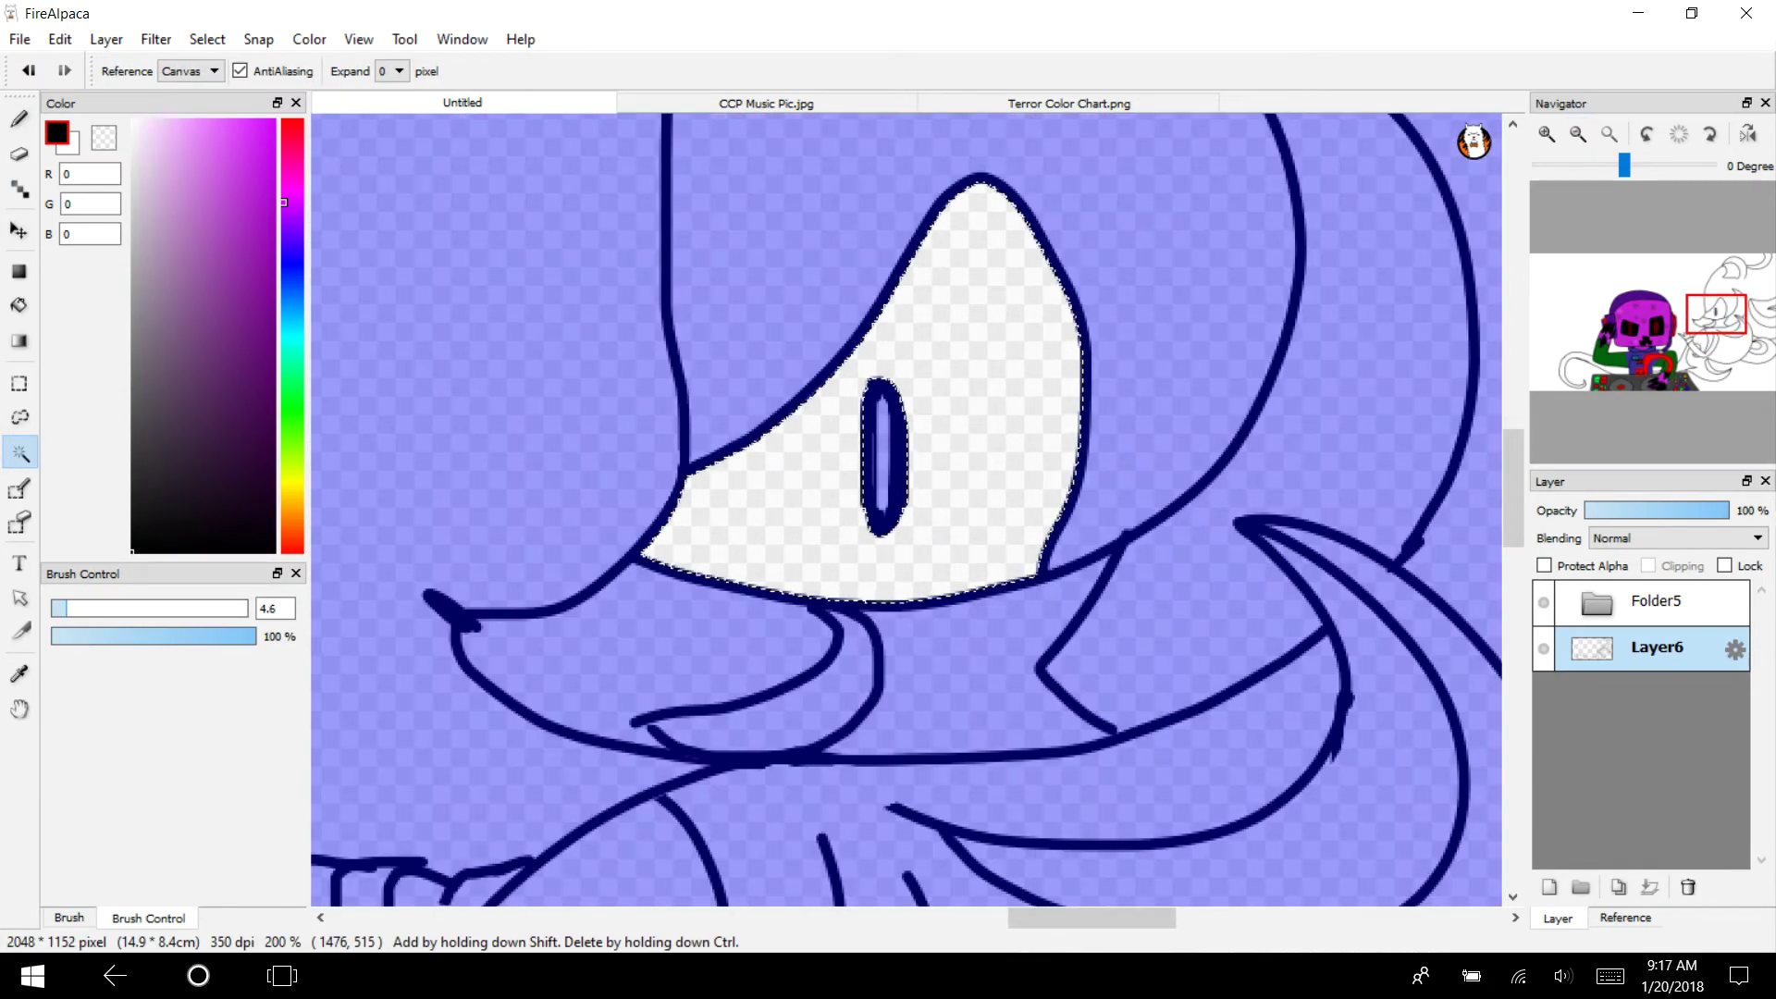
Sample the blue Eyes swatch (27, 0, 238) from Terror Color Chart.png and draw a wavy drip line across the selected eye with Default Pen
click(69, 916)
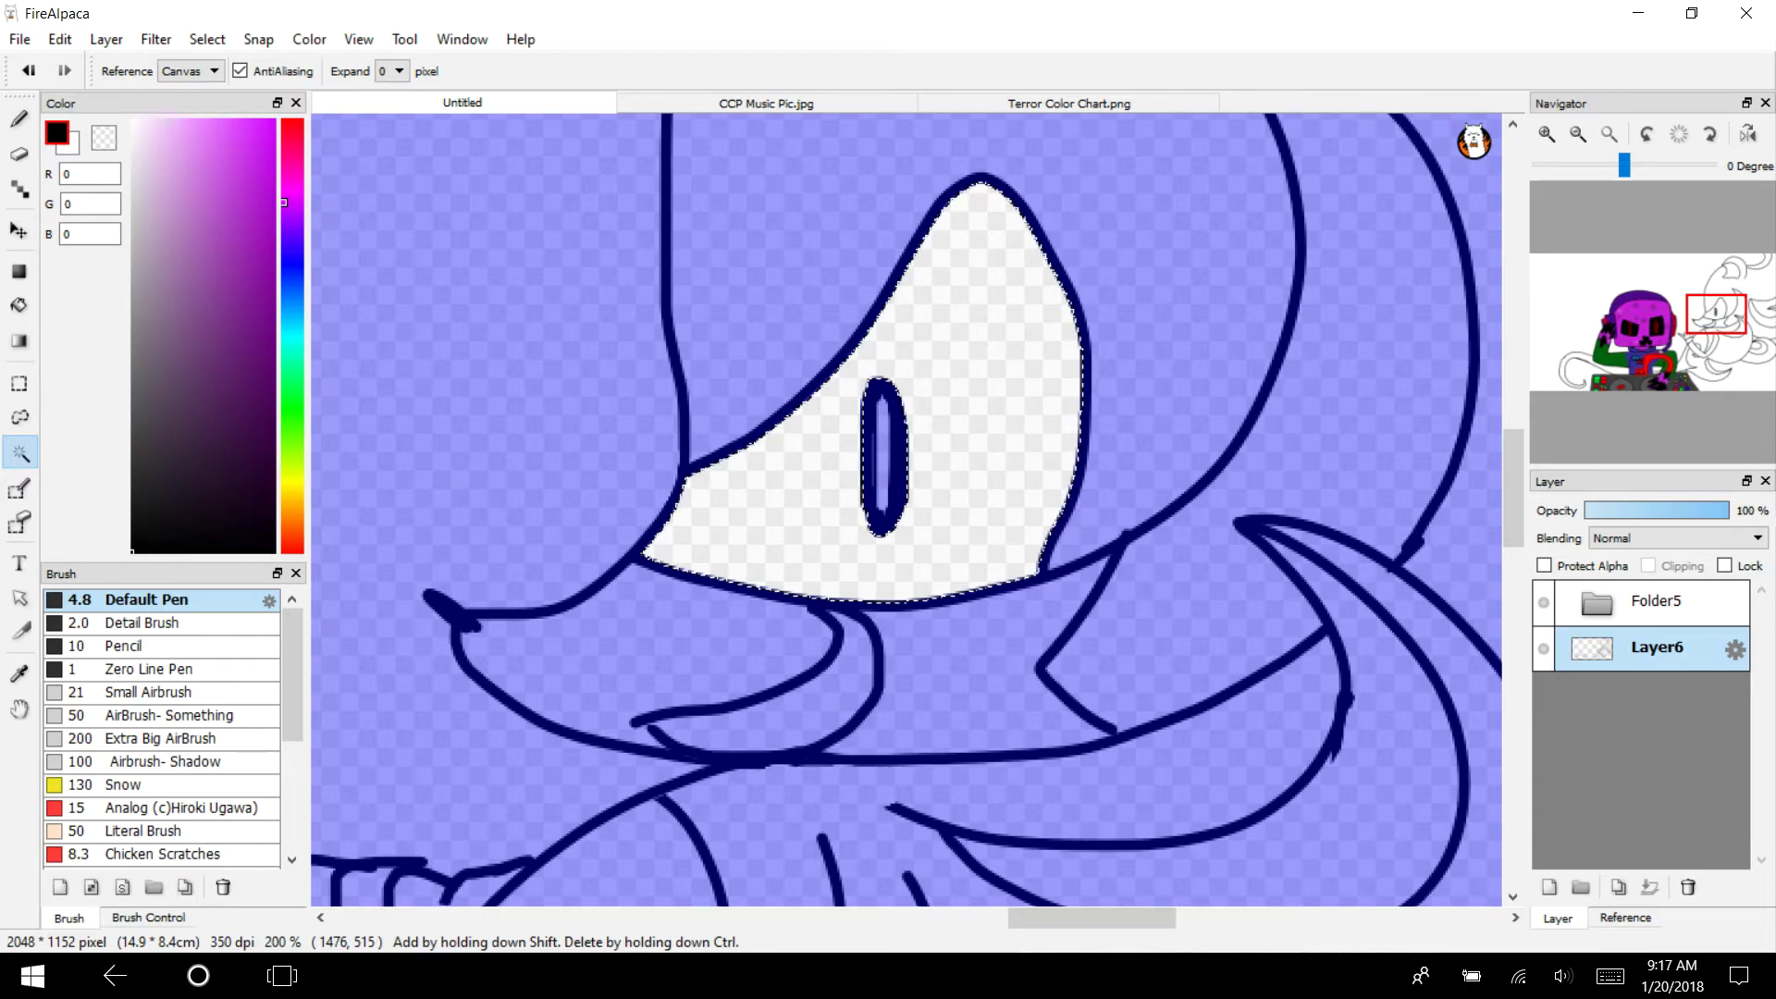
click(1067, 102)
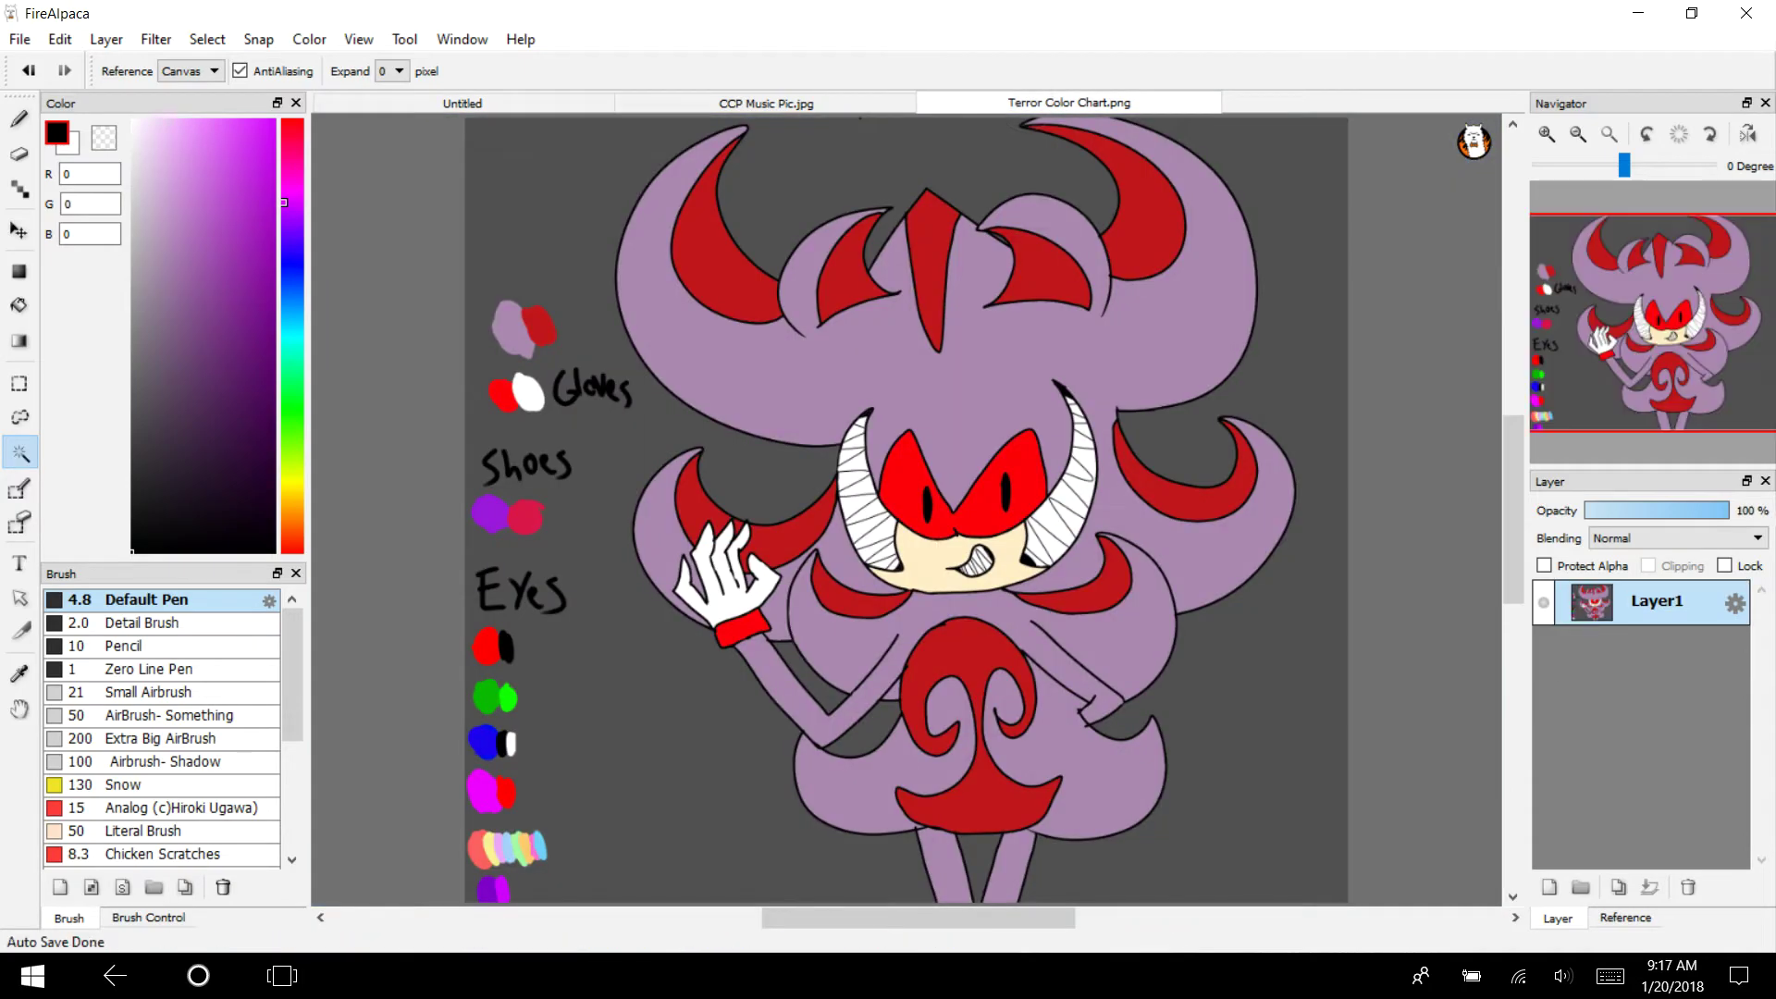
key(i)
click(483, 742)
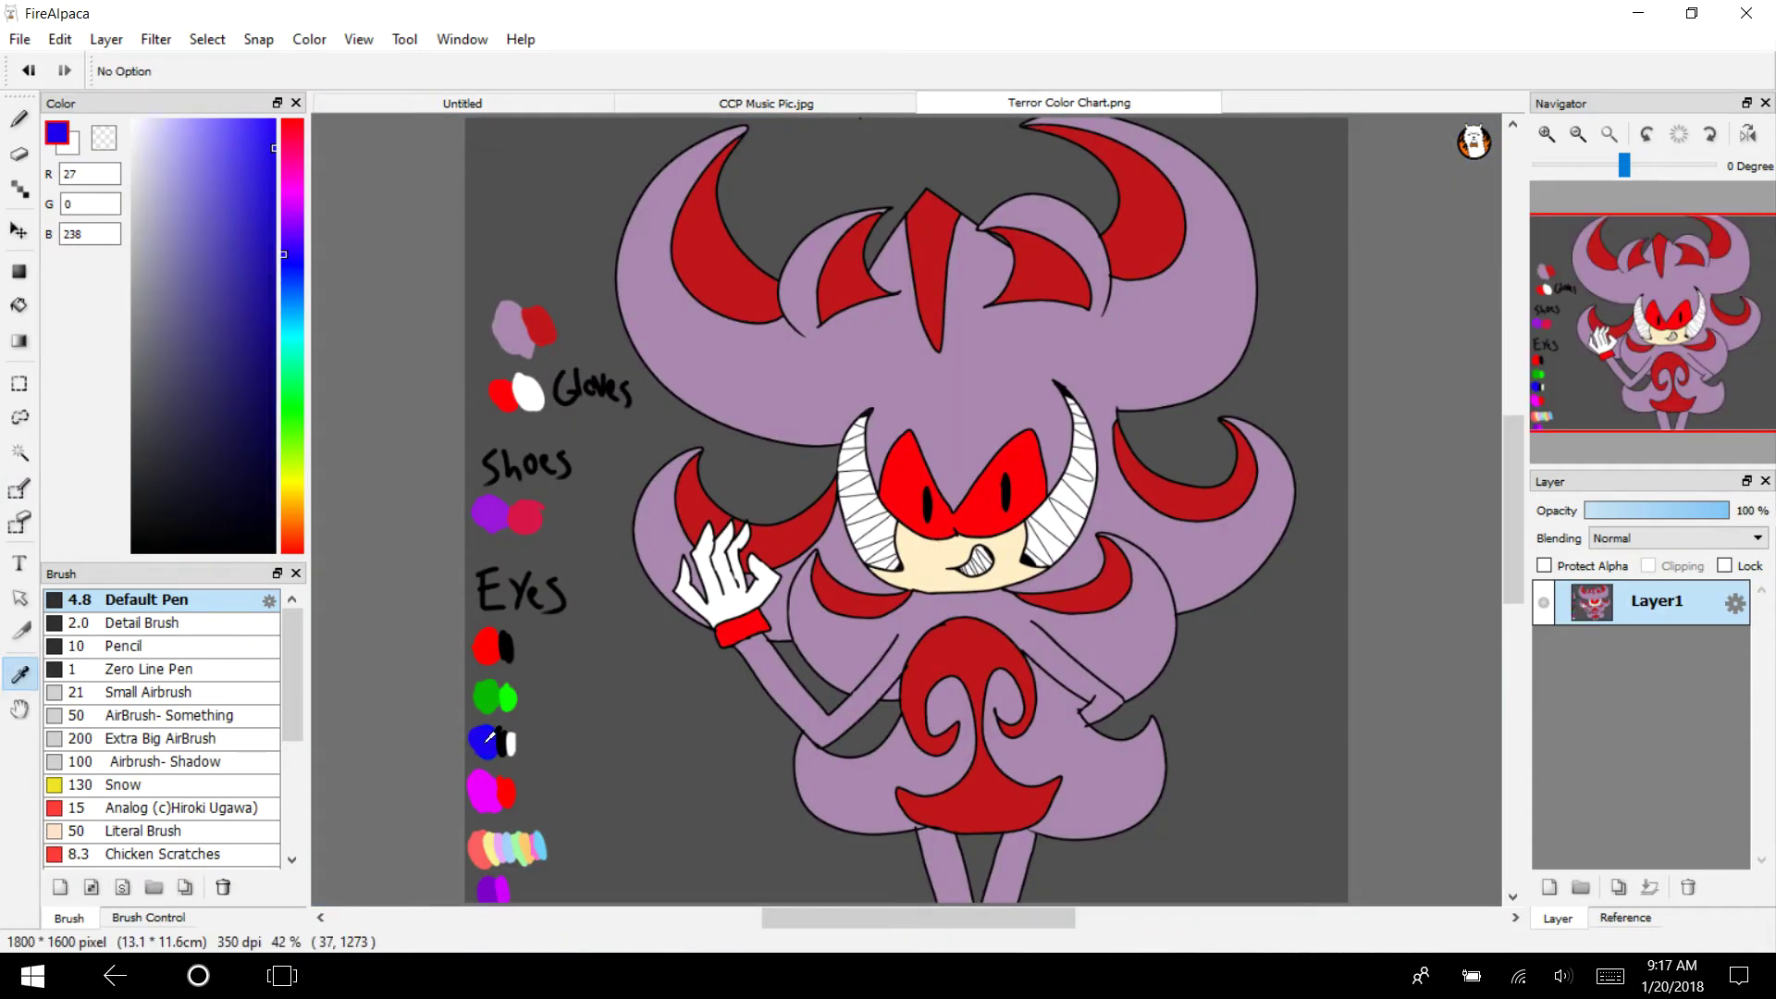
click(461, 103)
click(19, 118)
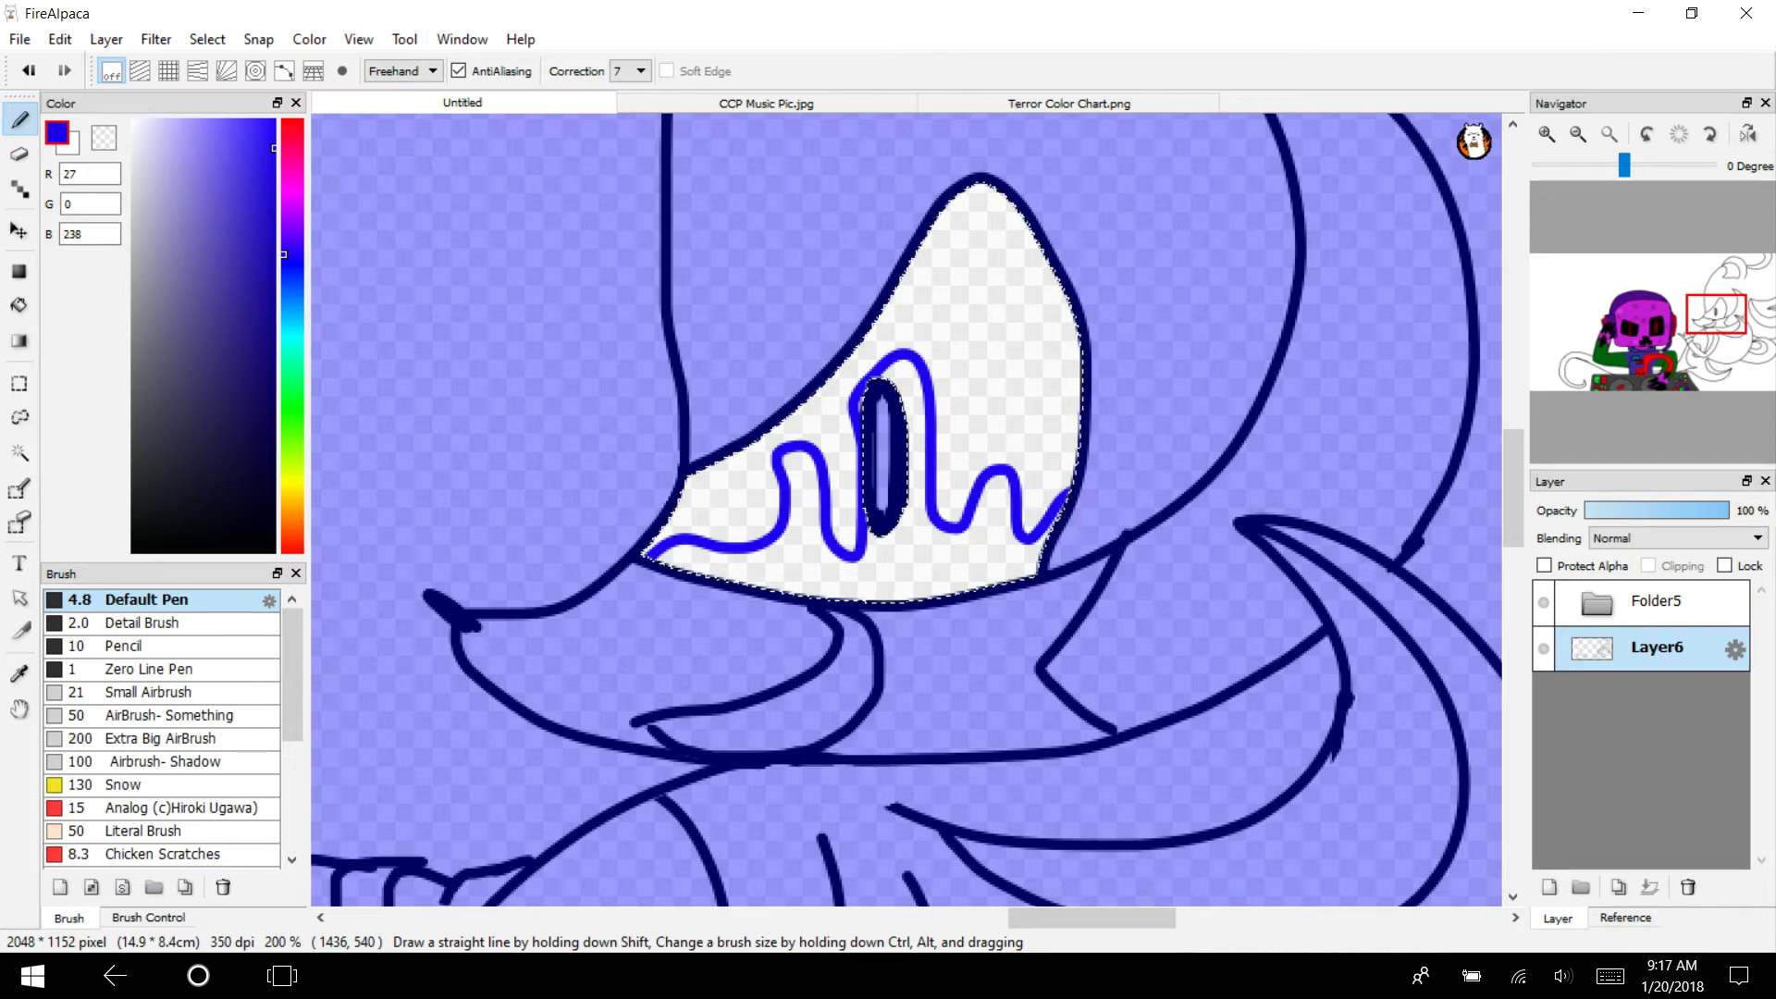
Fill the eye area below the wavy drip line with blue and touch up the unfilled gaps along its edges
key(g)
key(ctrl+d)
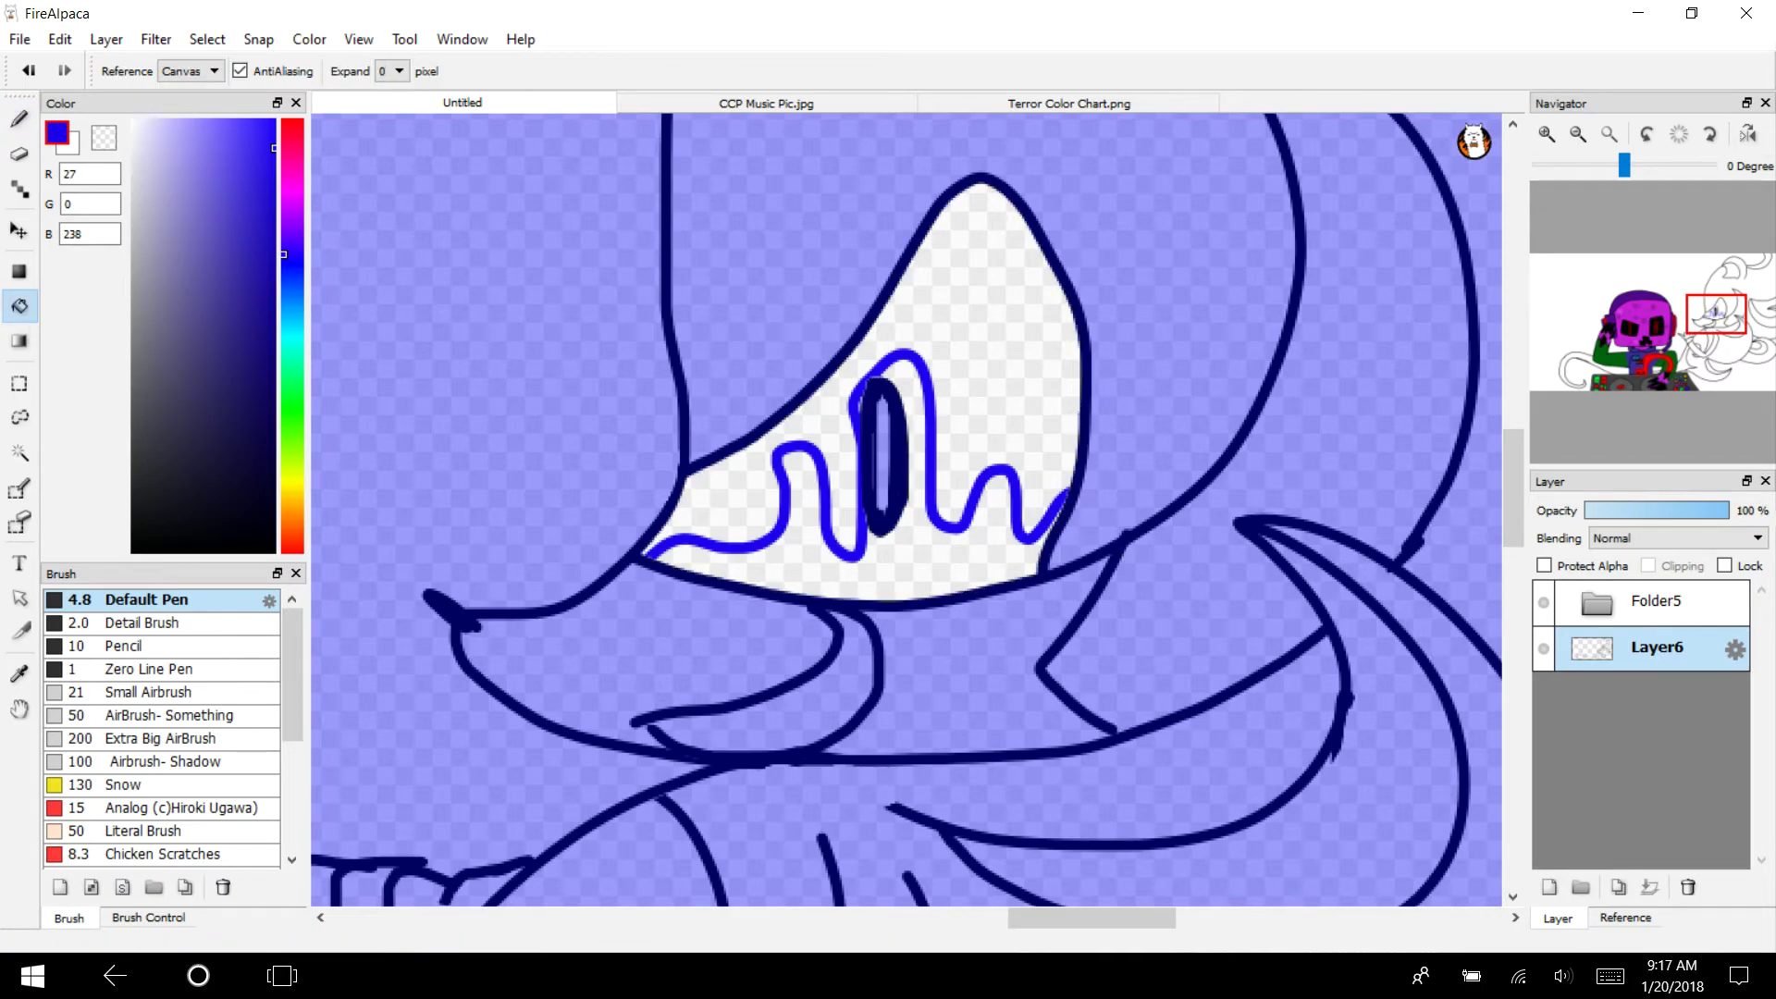
click(765, 453)
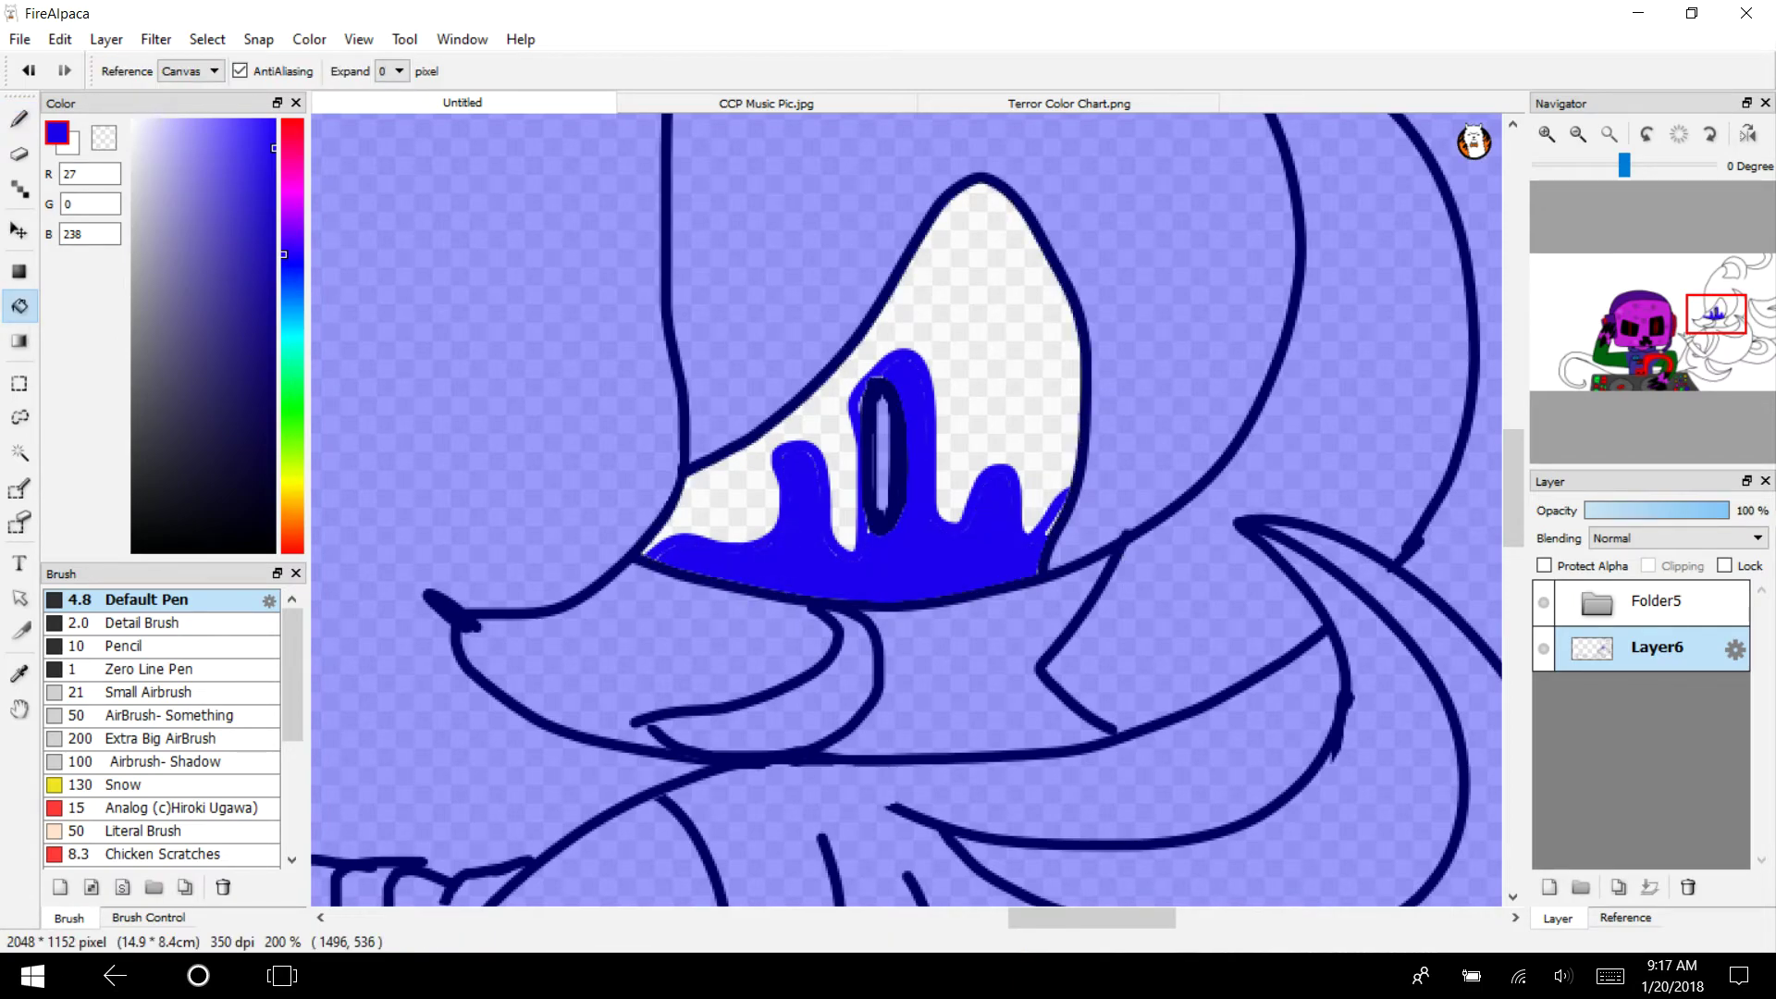
key(b)
click(1546, 134)
click(1547, 134)
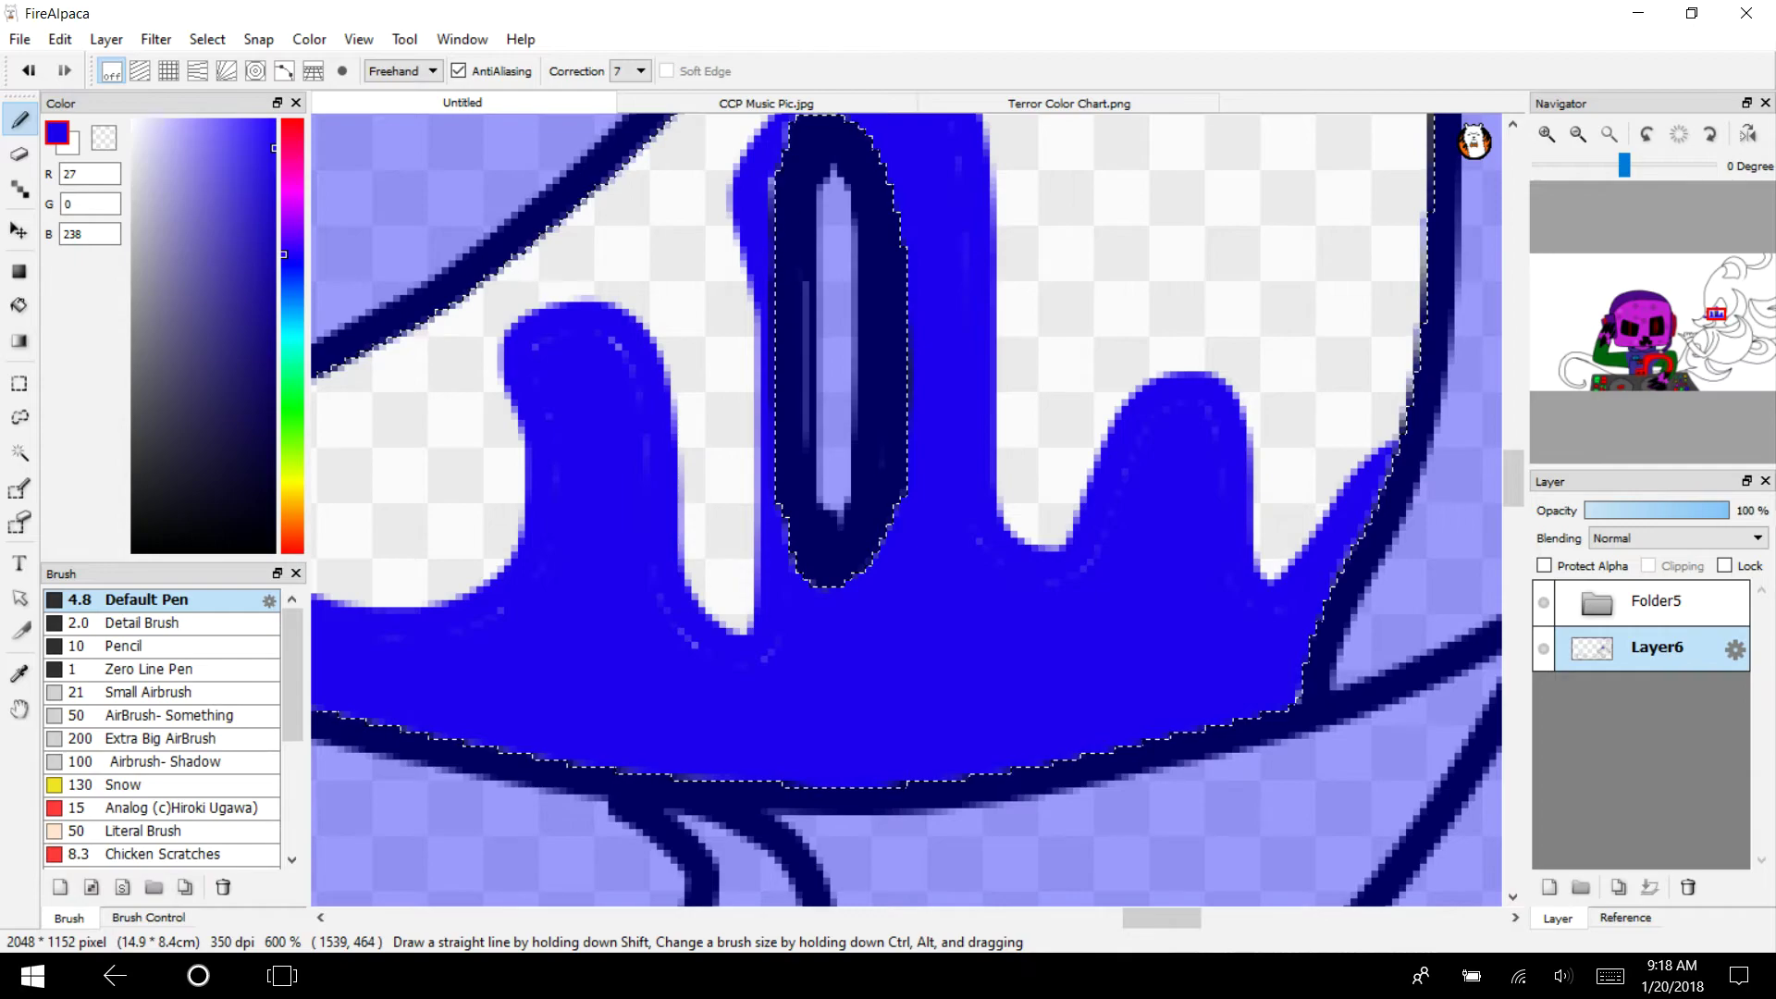
drag(1513, 478, 1513, 458)
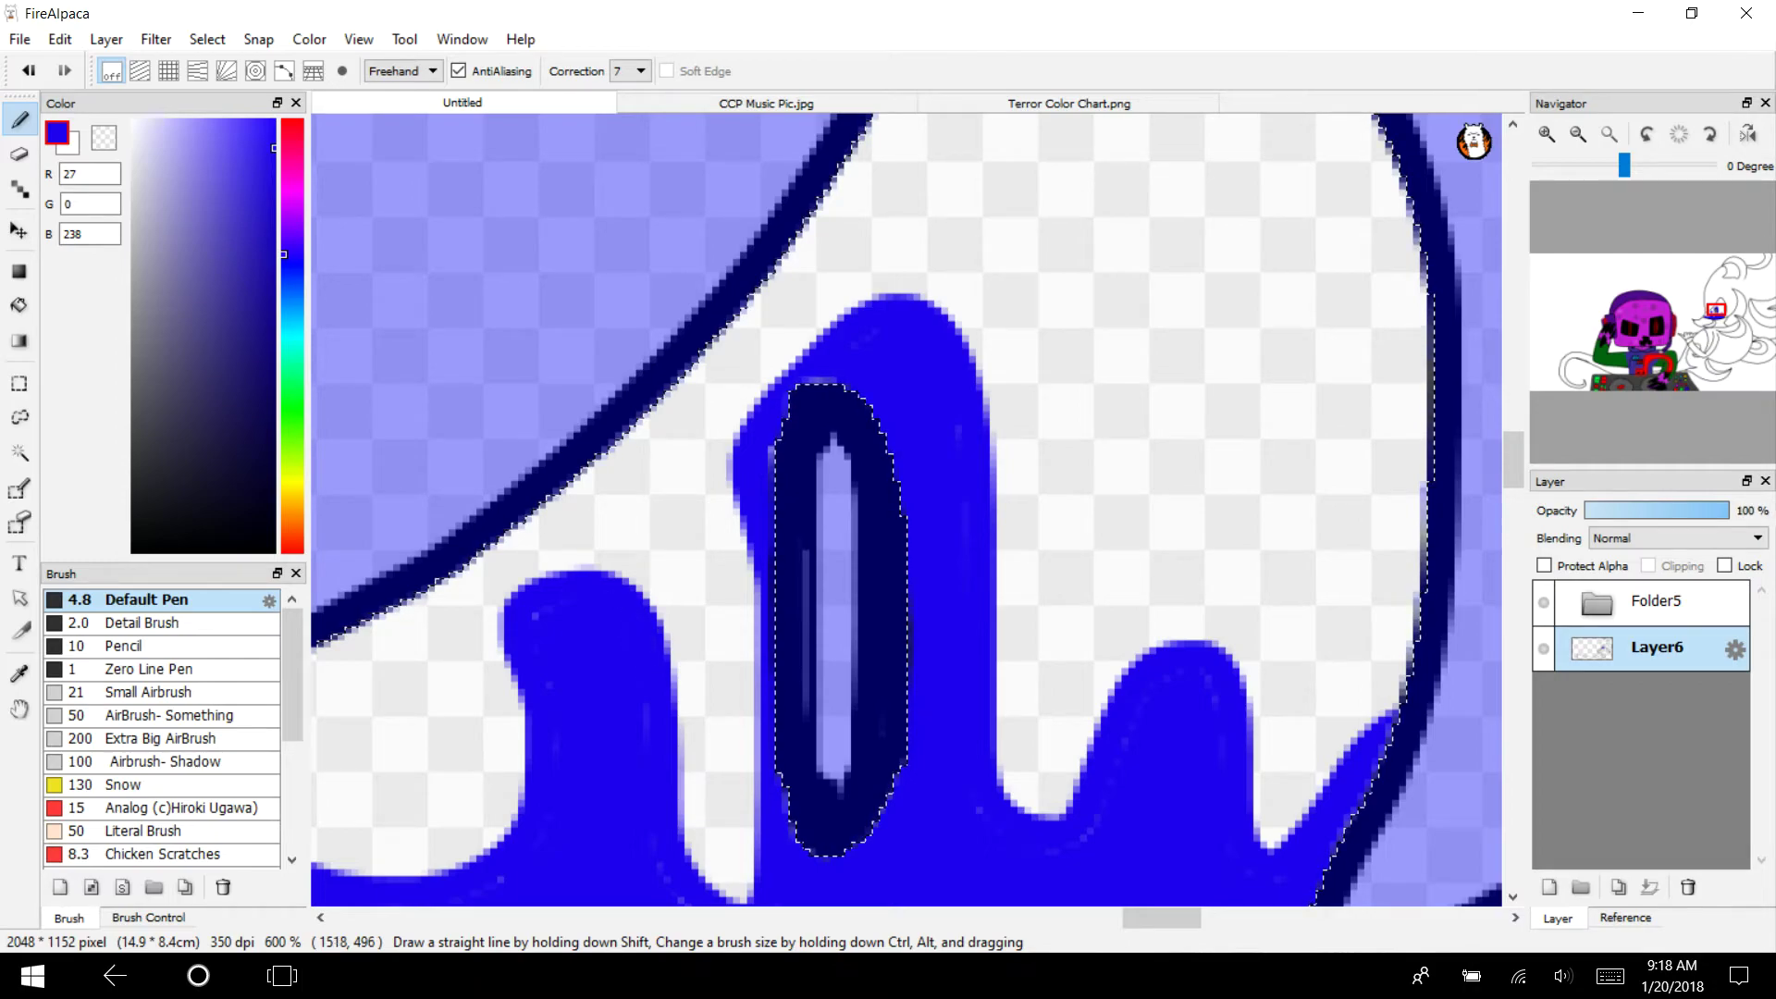
Fill the eye area above the blue drips with red (238, 0, 0) and clear the selection
click(291, 119)
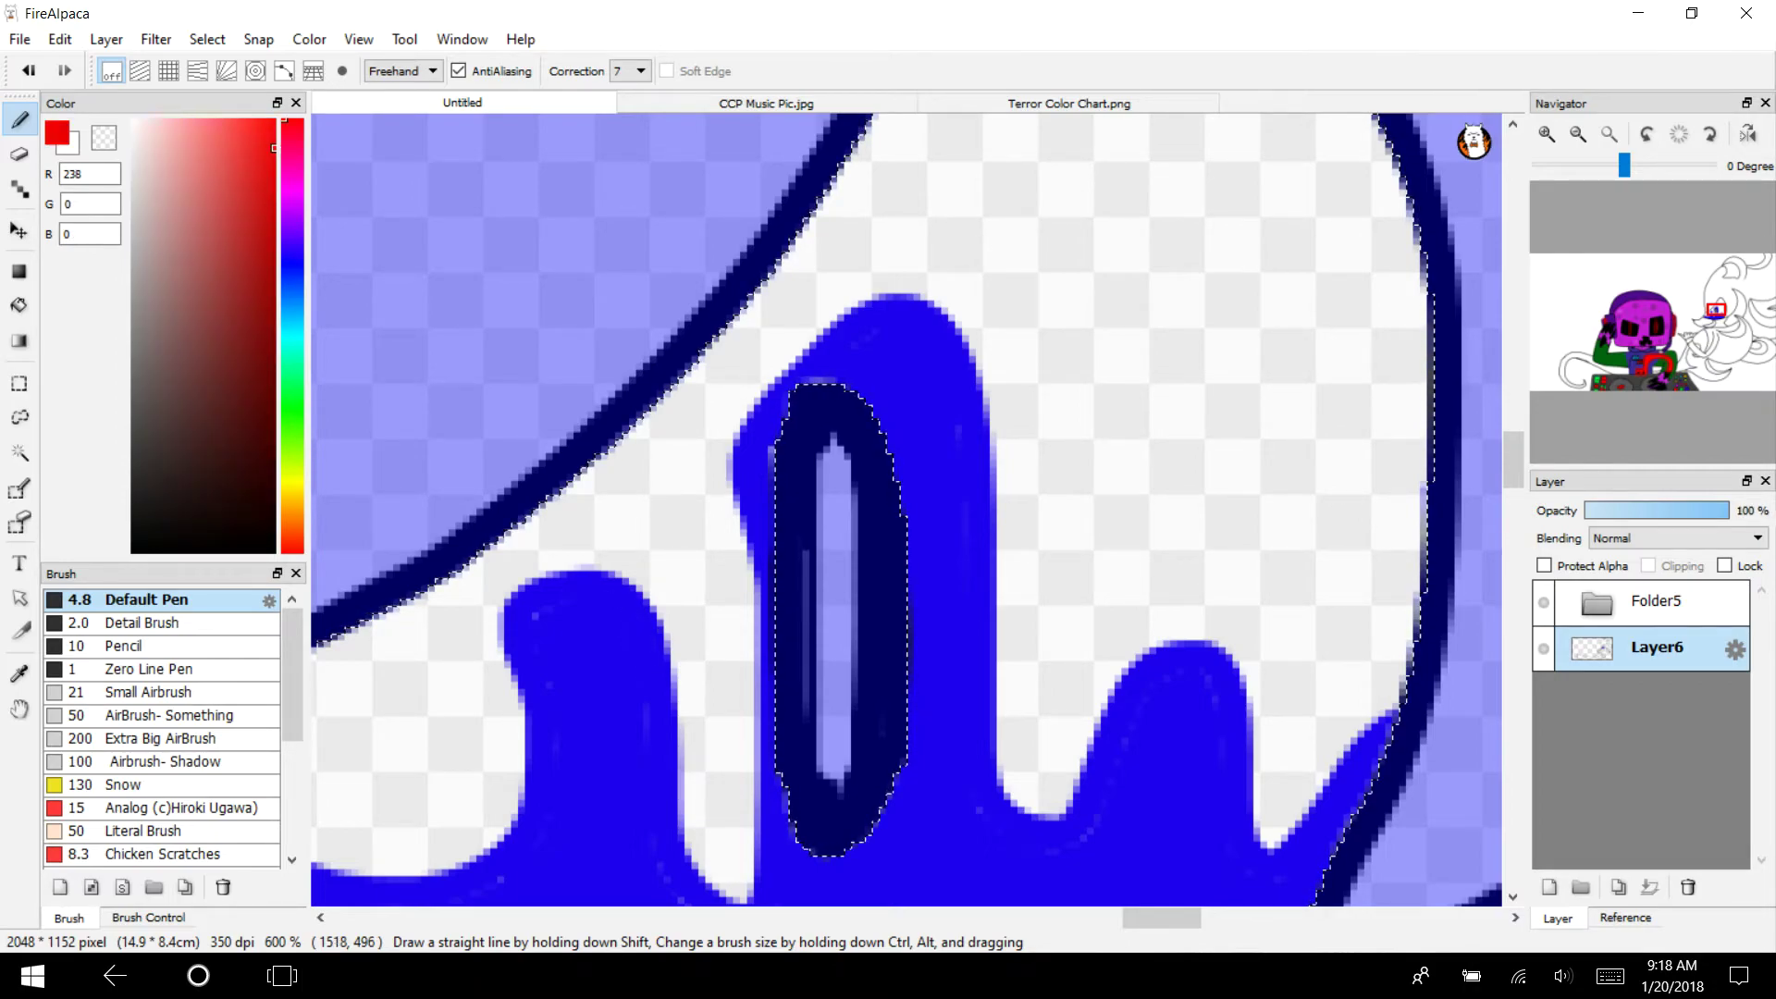
click(19, 305)
click(375, 747)
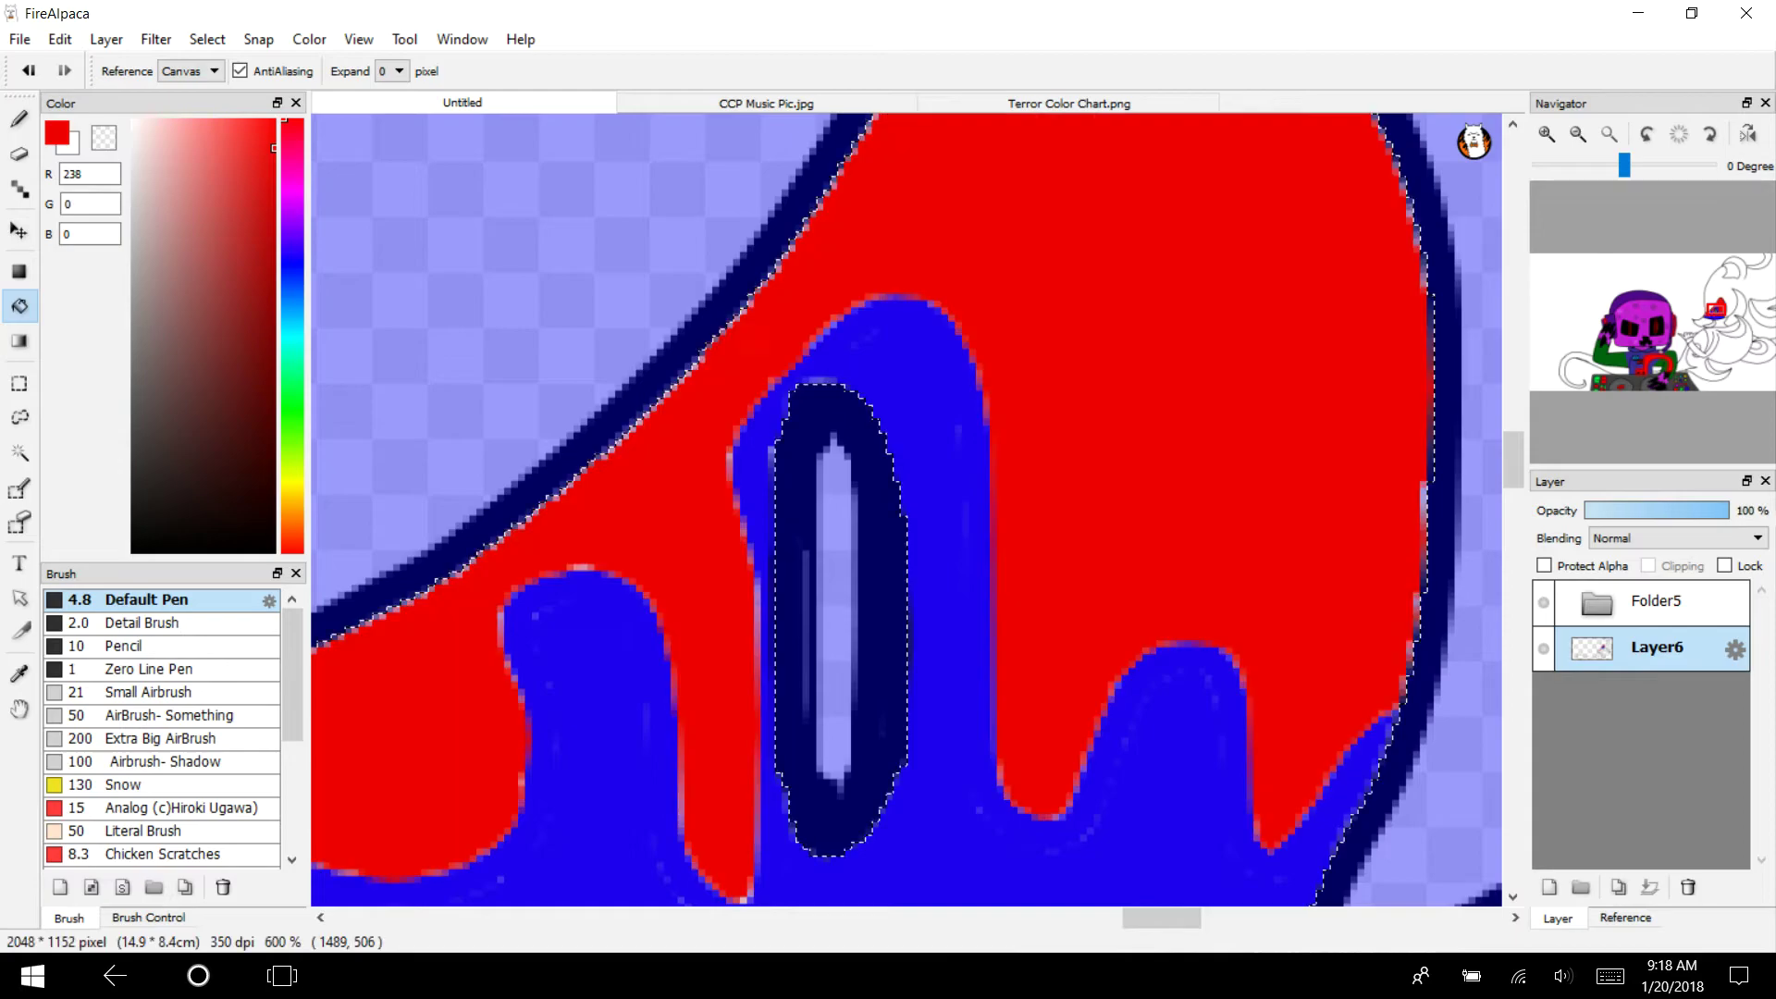
click(1578, 133)
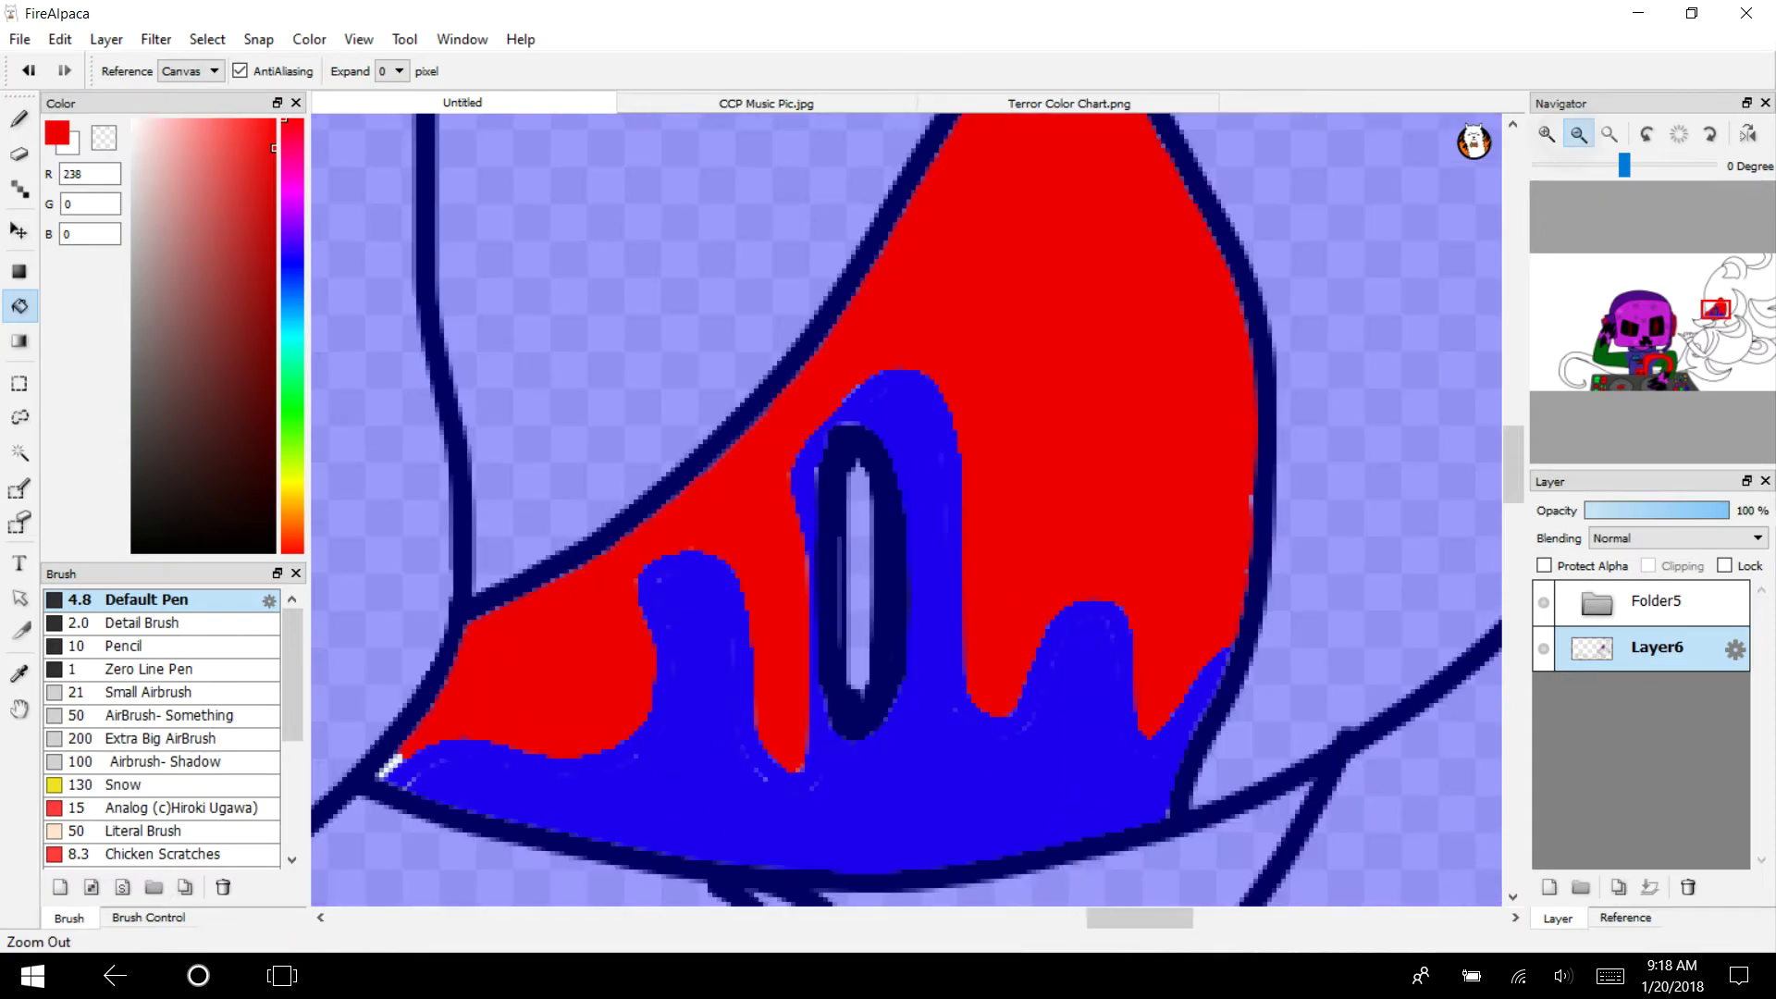
click(1578, 133)
drag(1691, 341, 1719, 308)
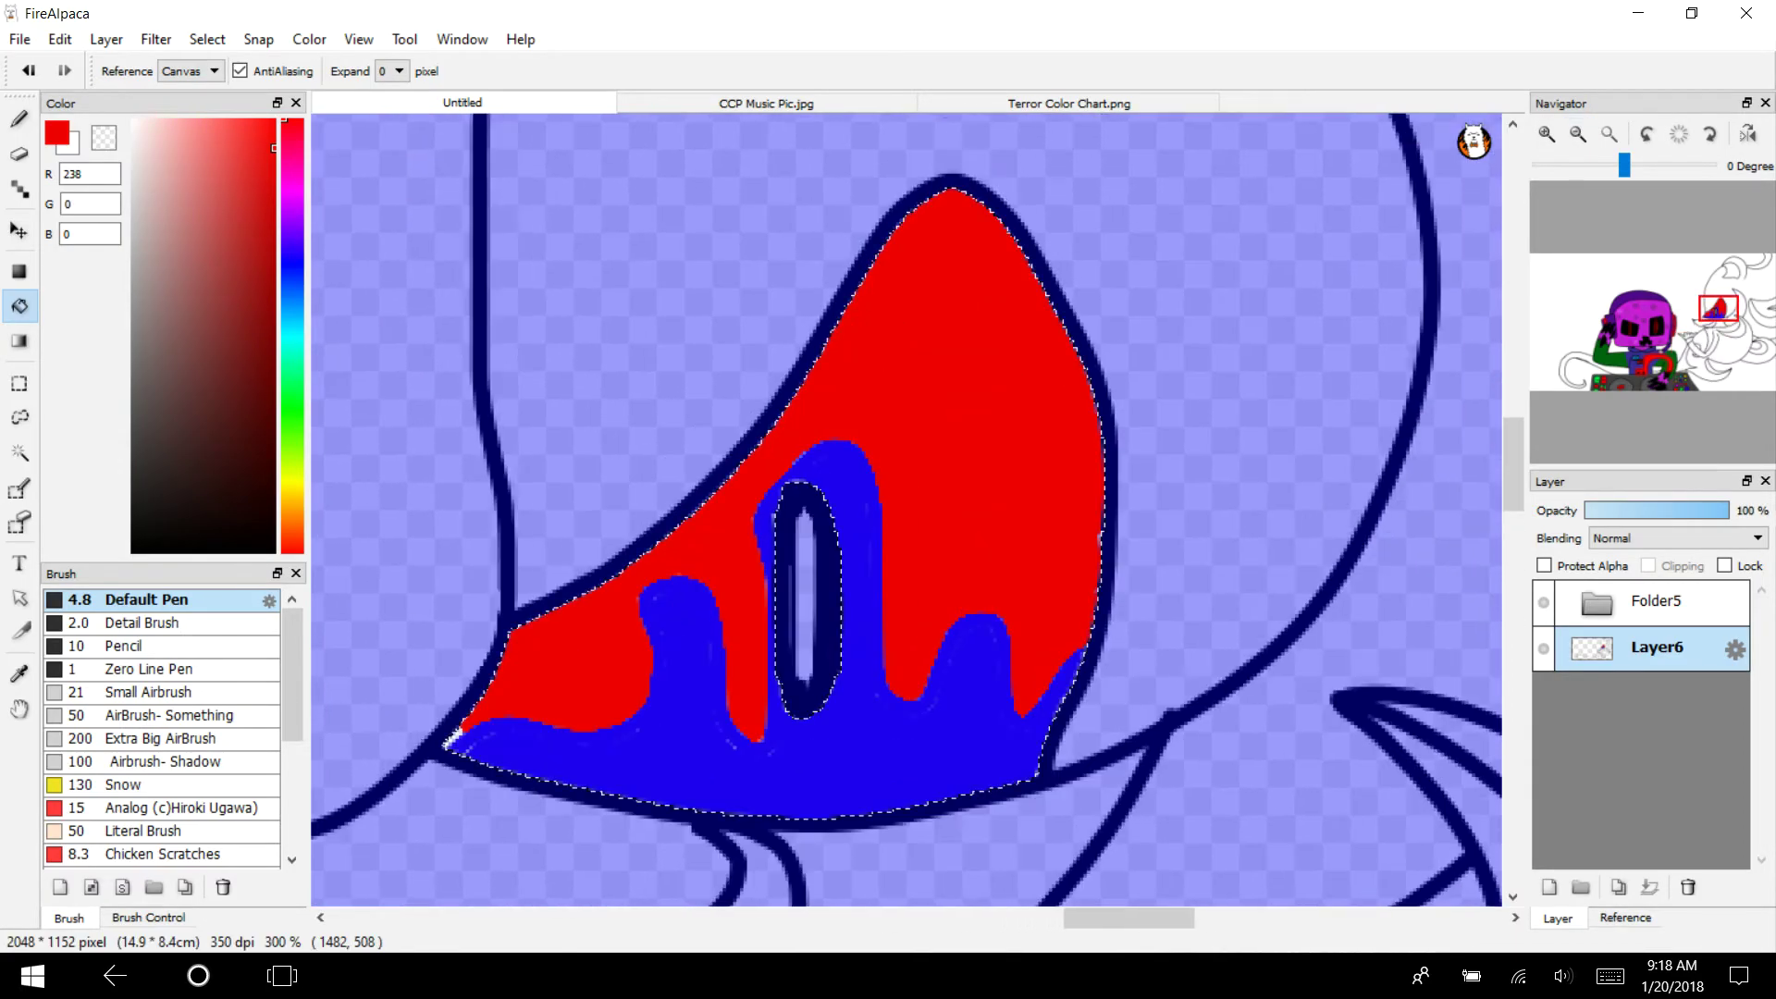
click(207, 38)
click(232, 82)
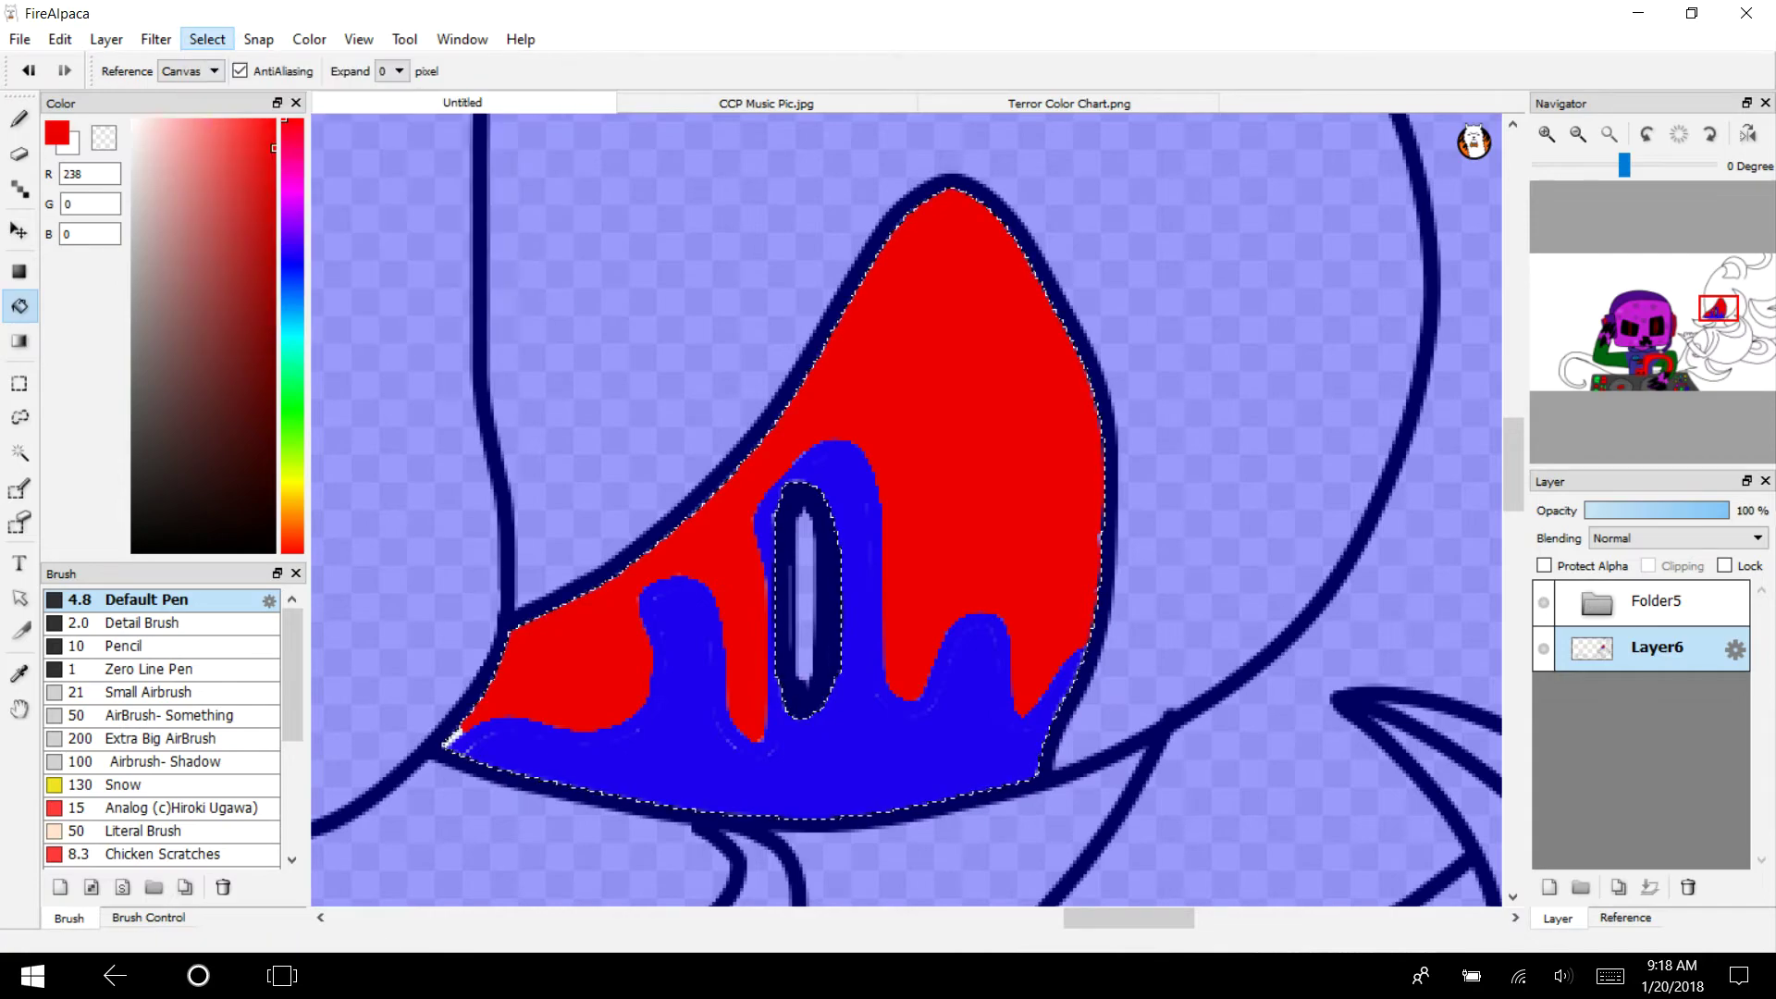
Fill the centre of the eye's narrow pupil with light pink (255, 164, 164)
drag(158, 124, 182, 119)
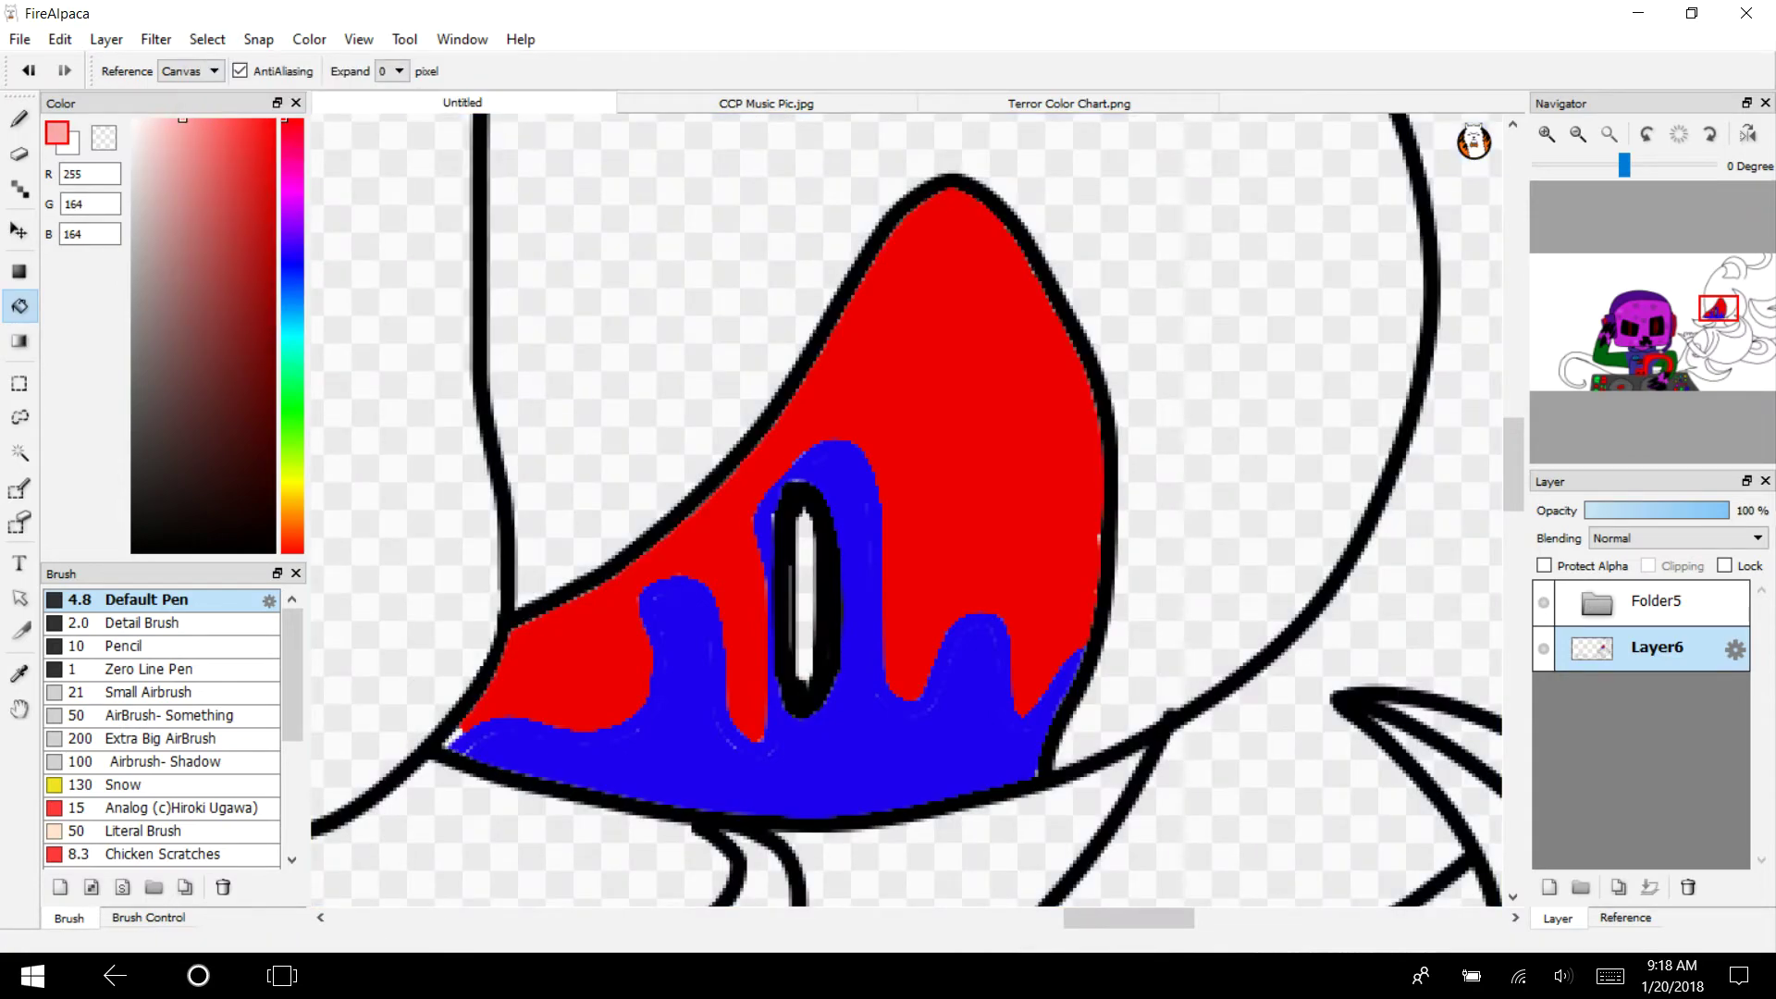
click(805, 601)
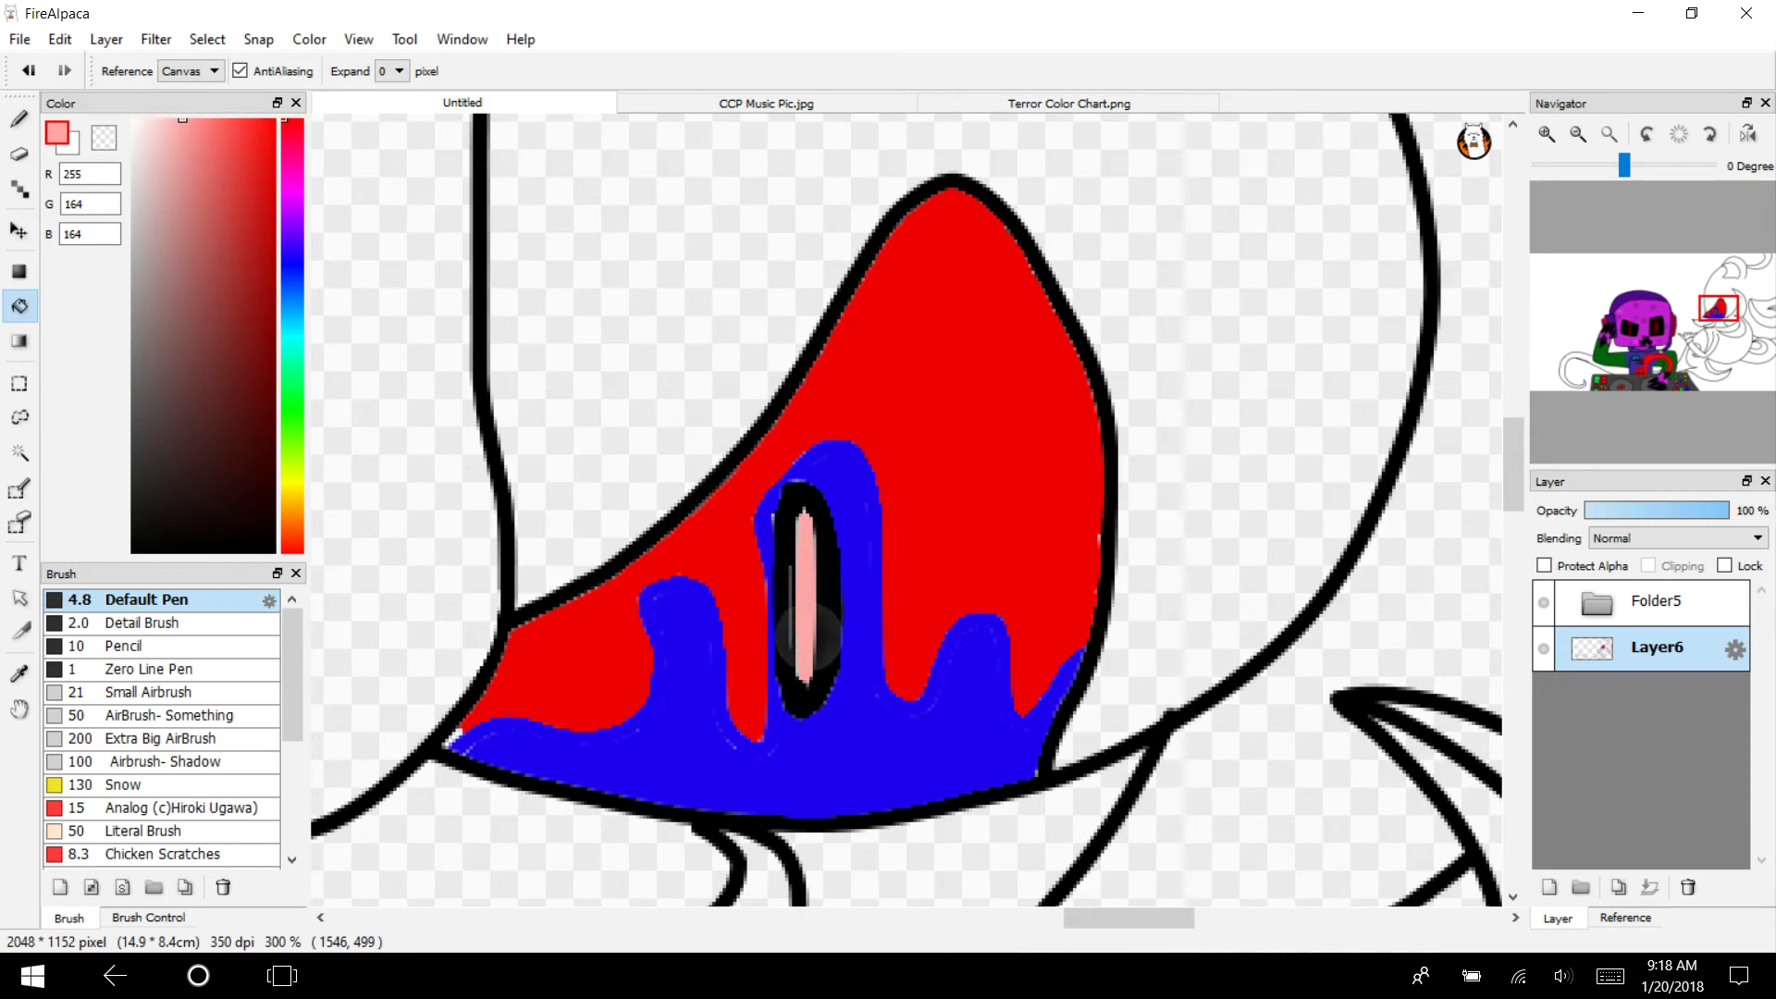
Fill the small mouth crescent and the large curved grin shape behind the eye with white (255, 255, 255)
drag(1713, 341, 1714, 317)
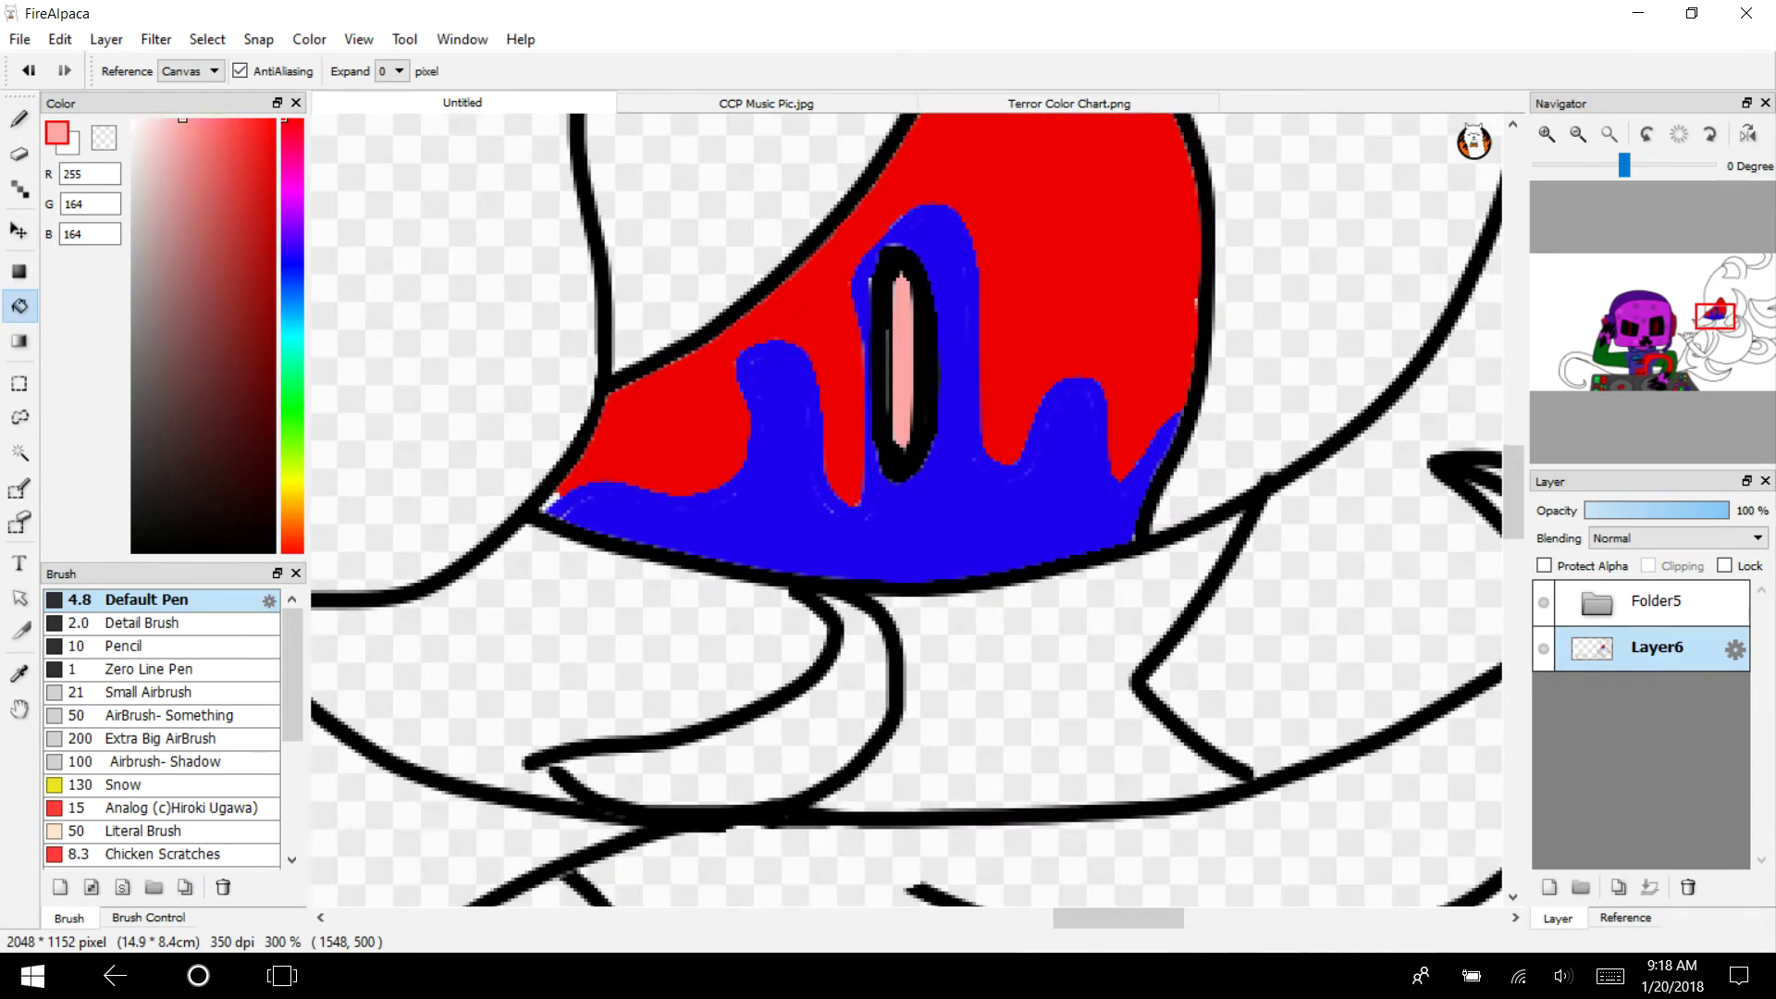
click(132, 119)
click(797, 712)
click(1392, 600)
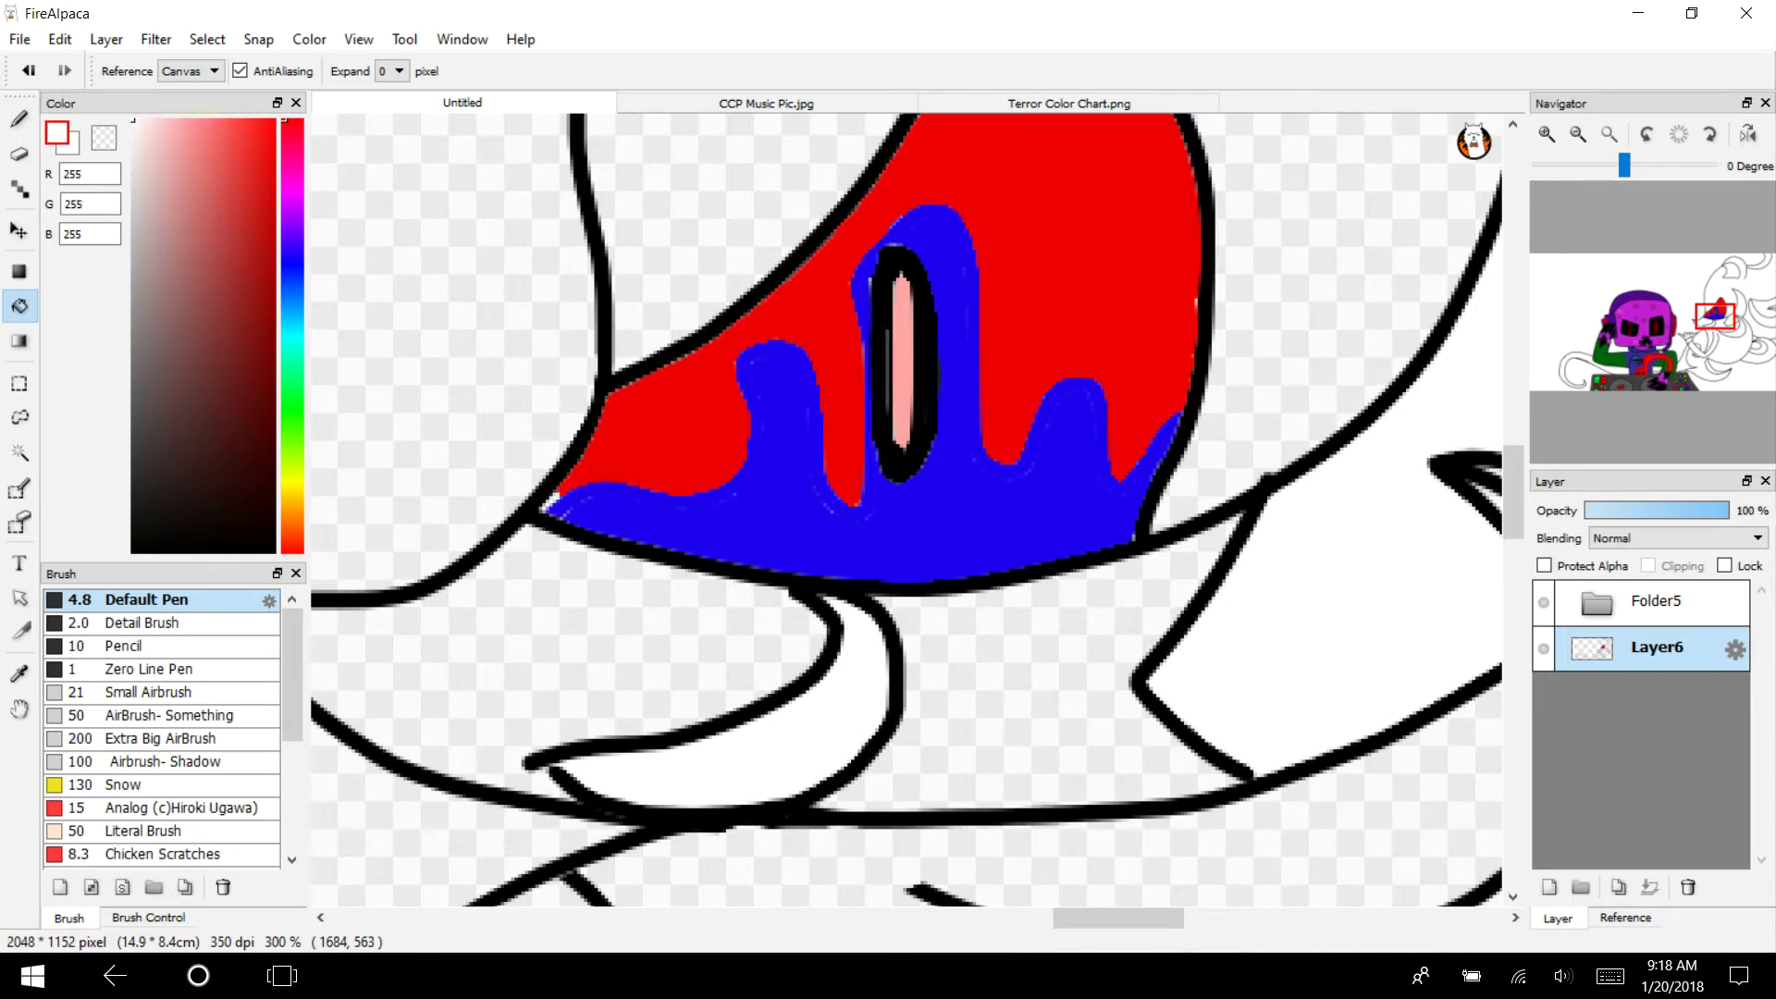
Select the white mouth crescent and draw black zigzag tooth lines across it with the 2.0 Detail Brush
key(w)
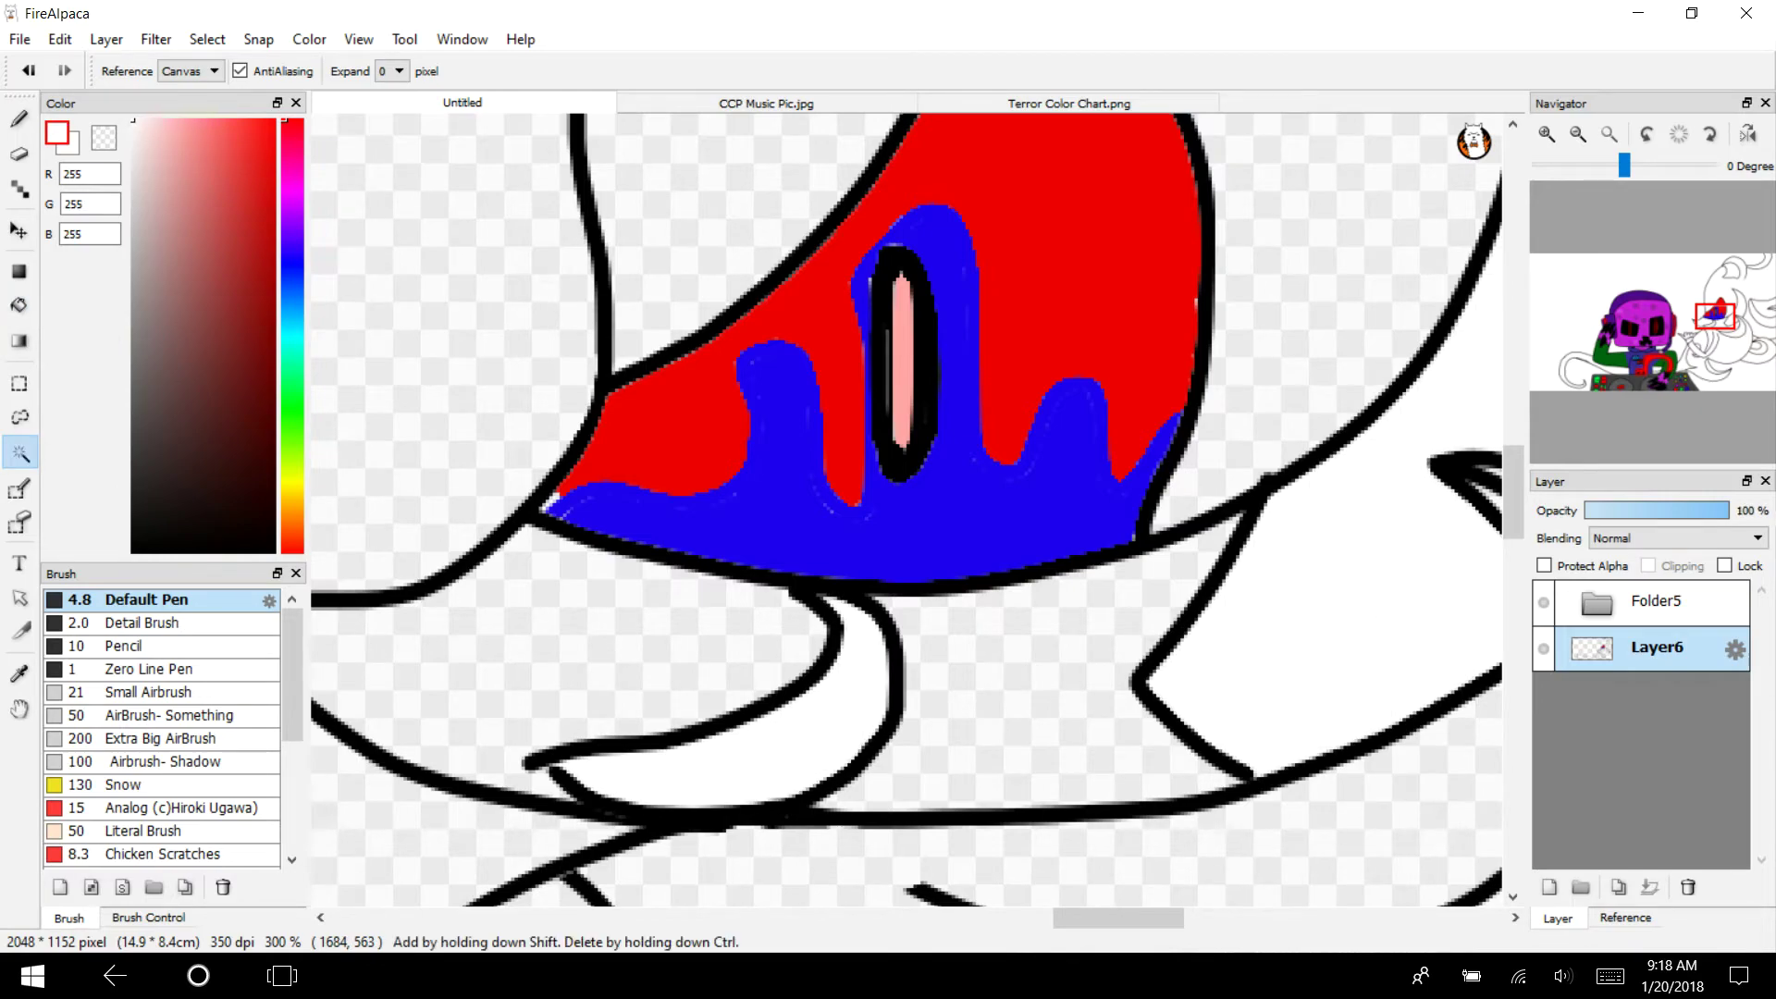
click(687, 772)
key(b)
click(132, 239)
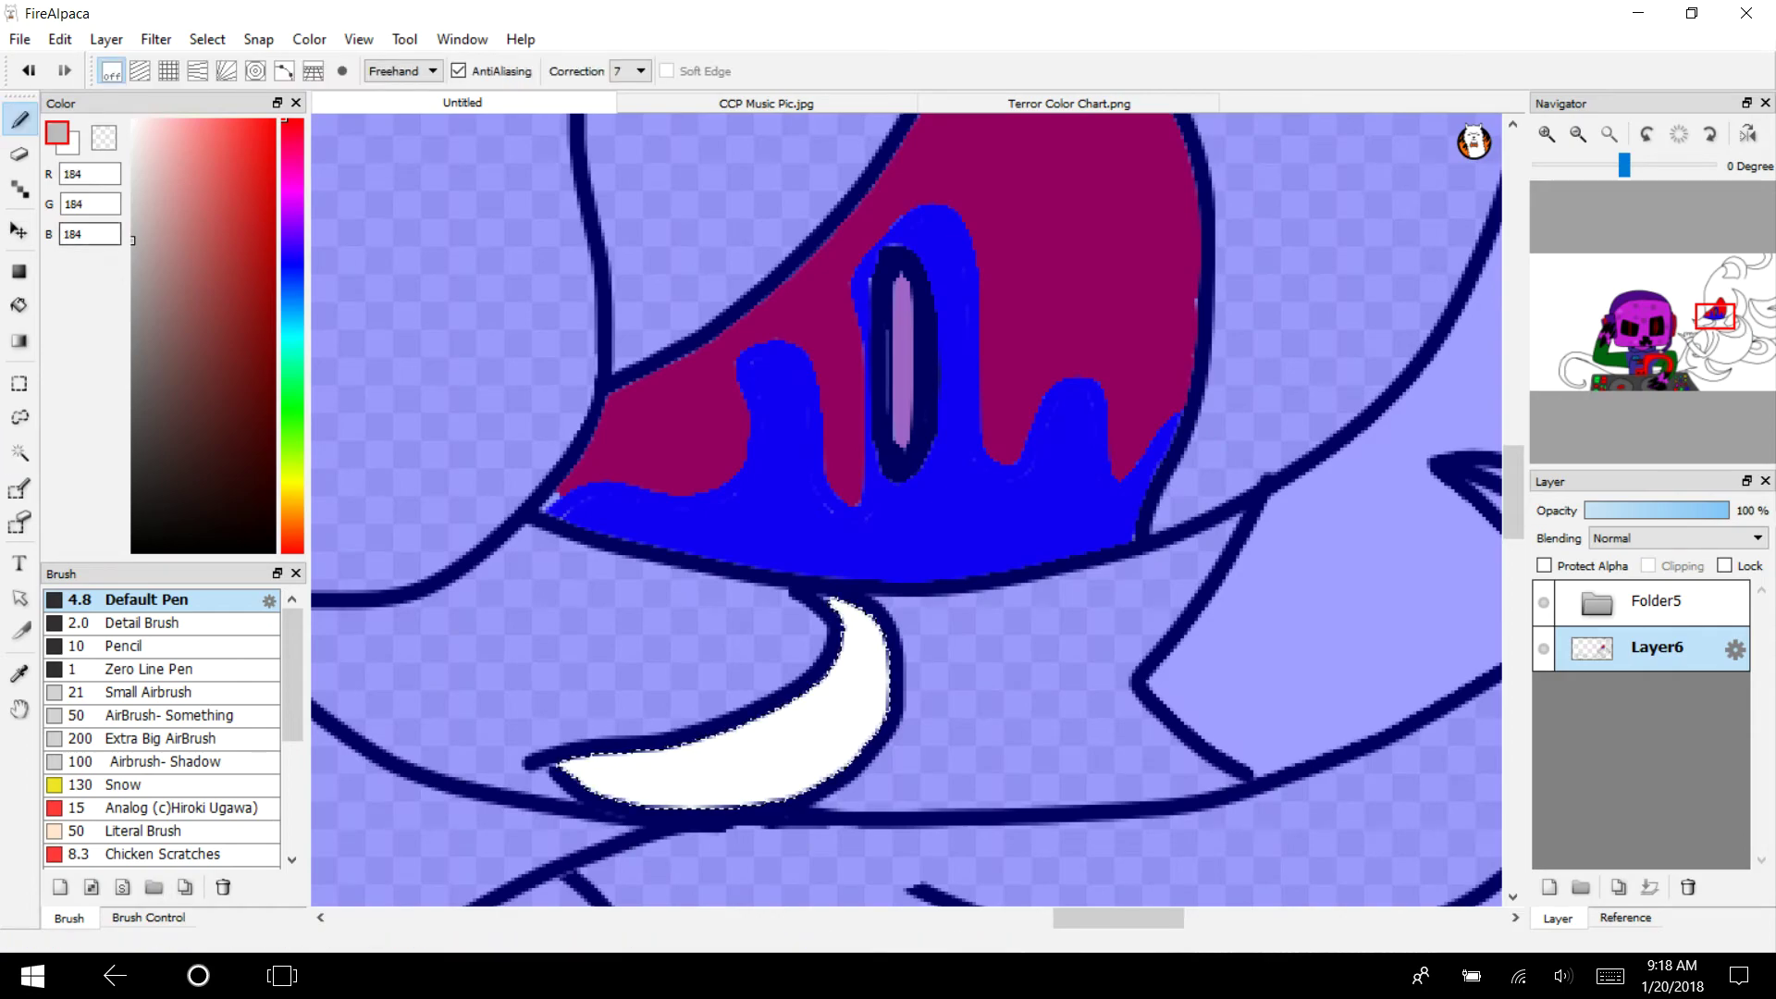
drag(132, 240, 132, 552)
click(148, 622)
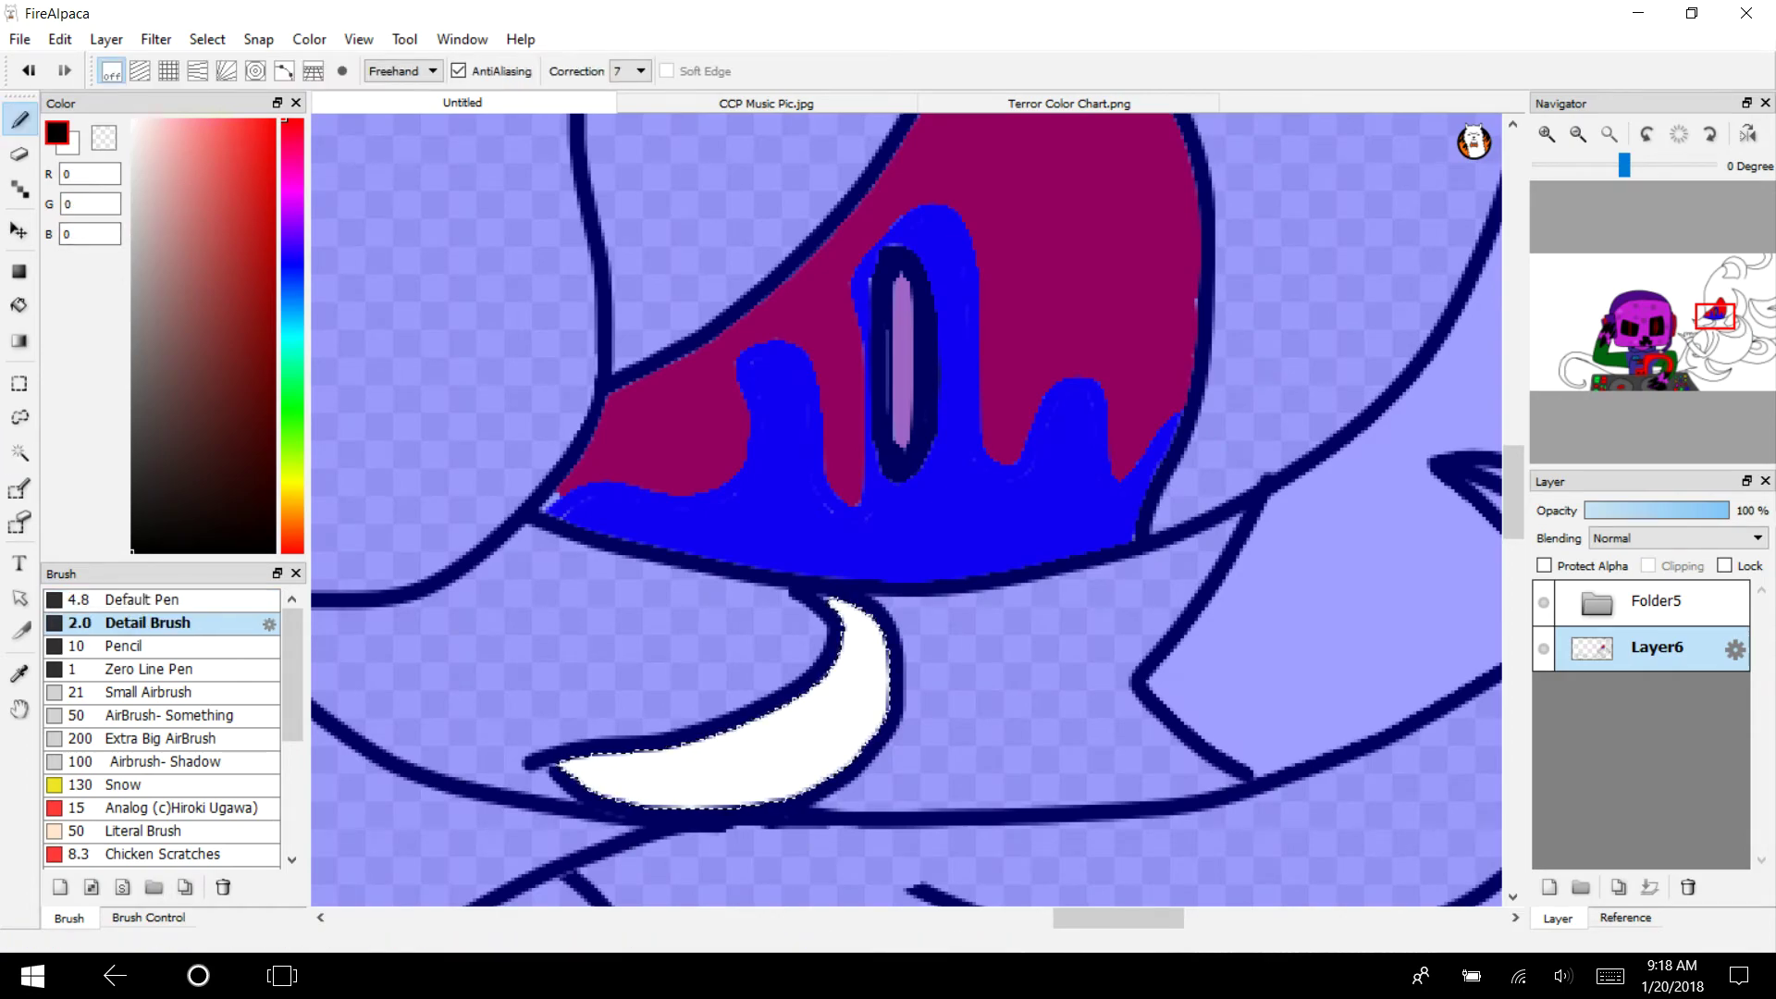
mouse_move(870, 637)
mouse_down()
mouse_move(830, 667)
mouse_move(894, 746)
mouse_move(755, 704)
mouse_move(782, 815)
mouse_move(656, 726)
mouse_move(663, 802)
mouse_up()
drag(604, 757, 617, 797)
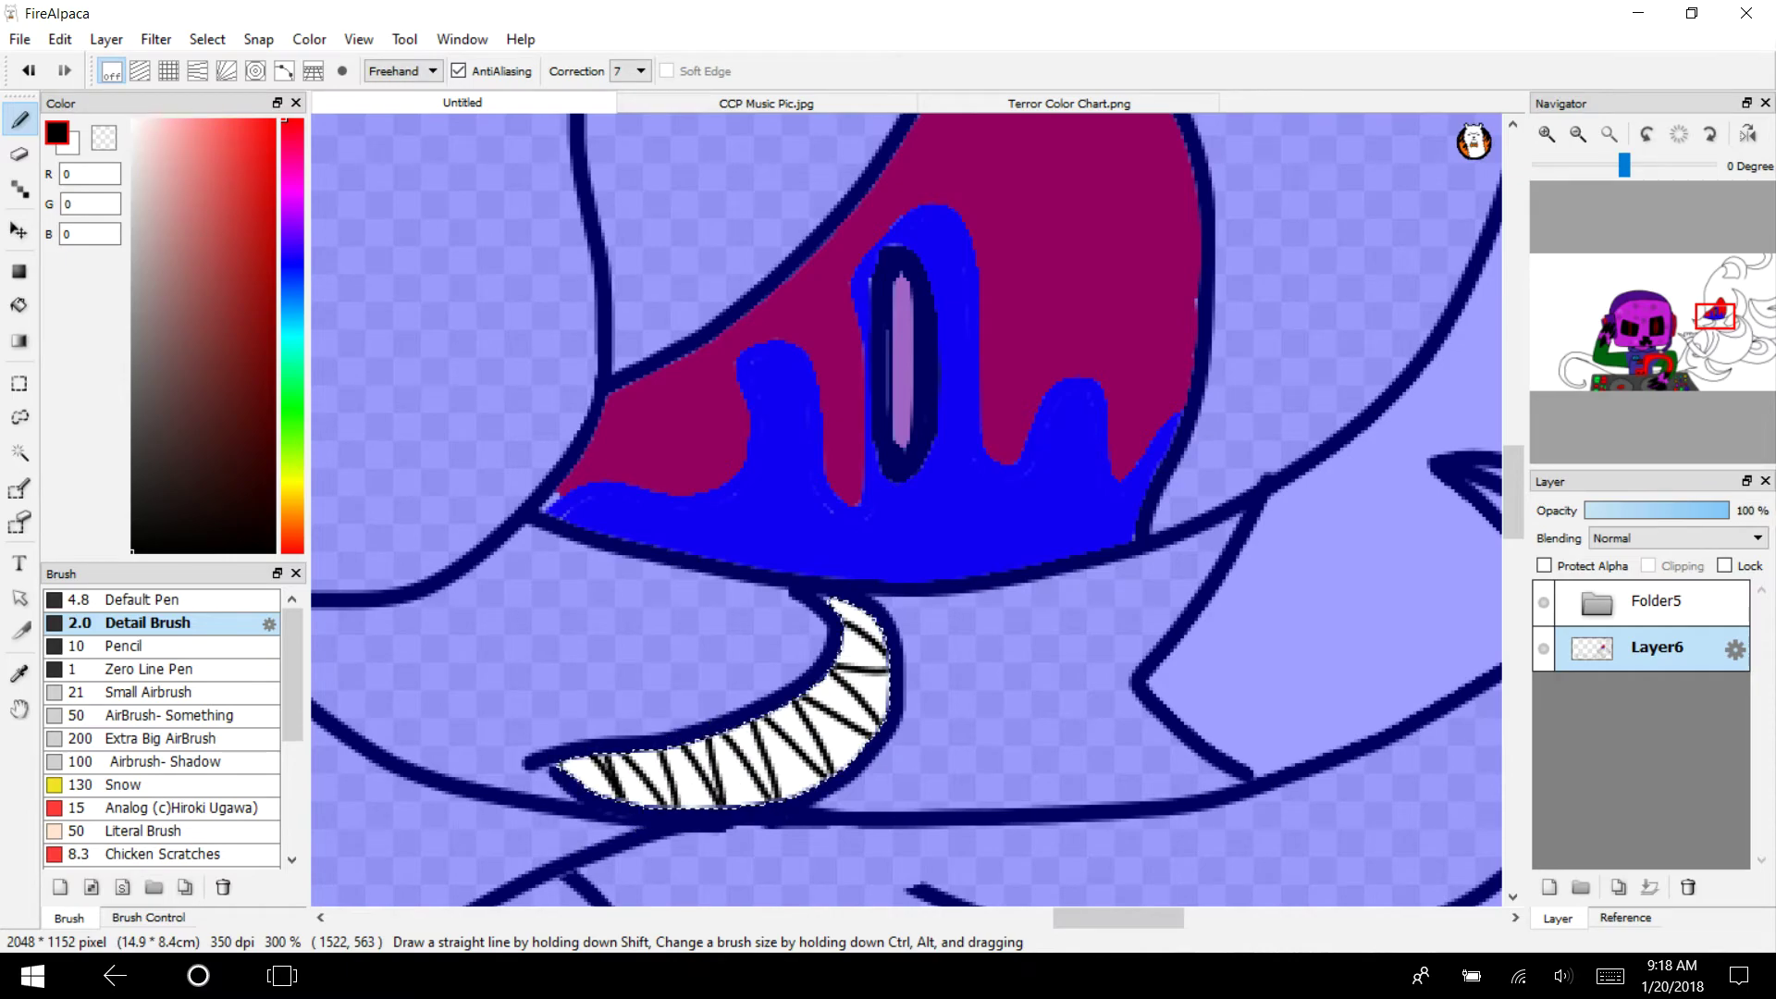
Select the large curved white grin behind the eye and draw thin black tooth lines across its upper part with the Detail Brush
drag(1714, 315, 1737, 309)
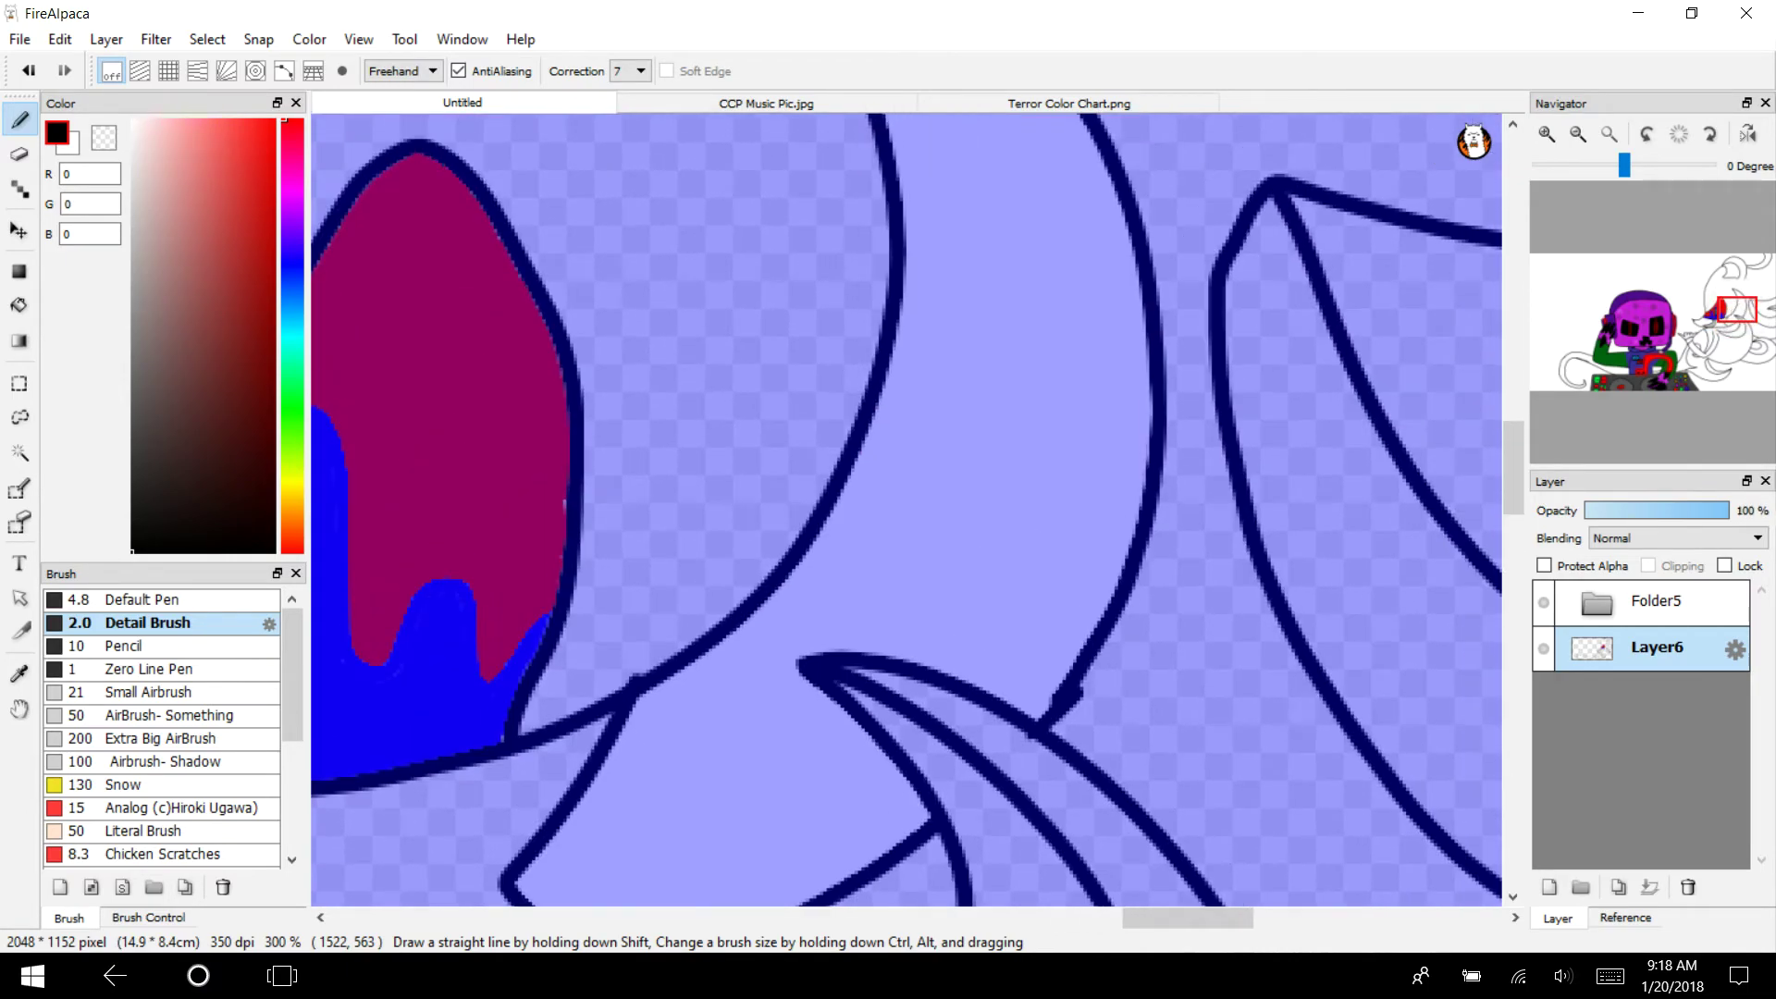
click(19, 453)
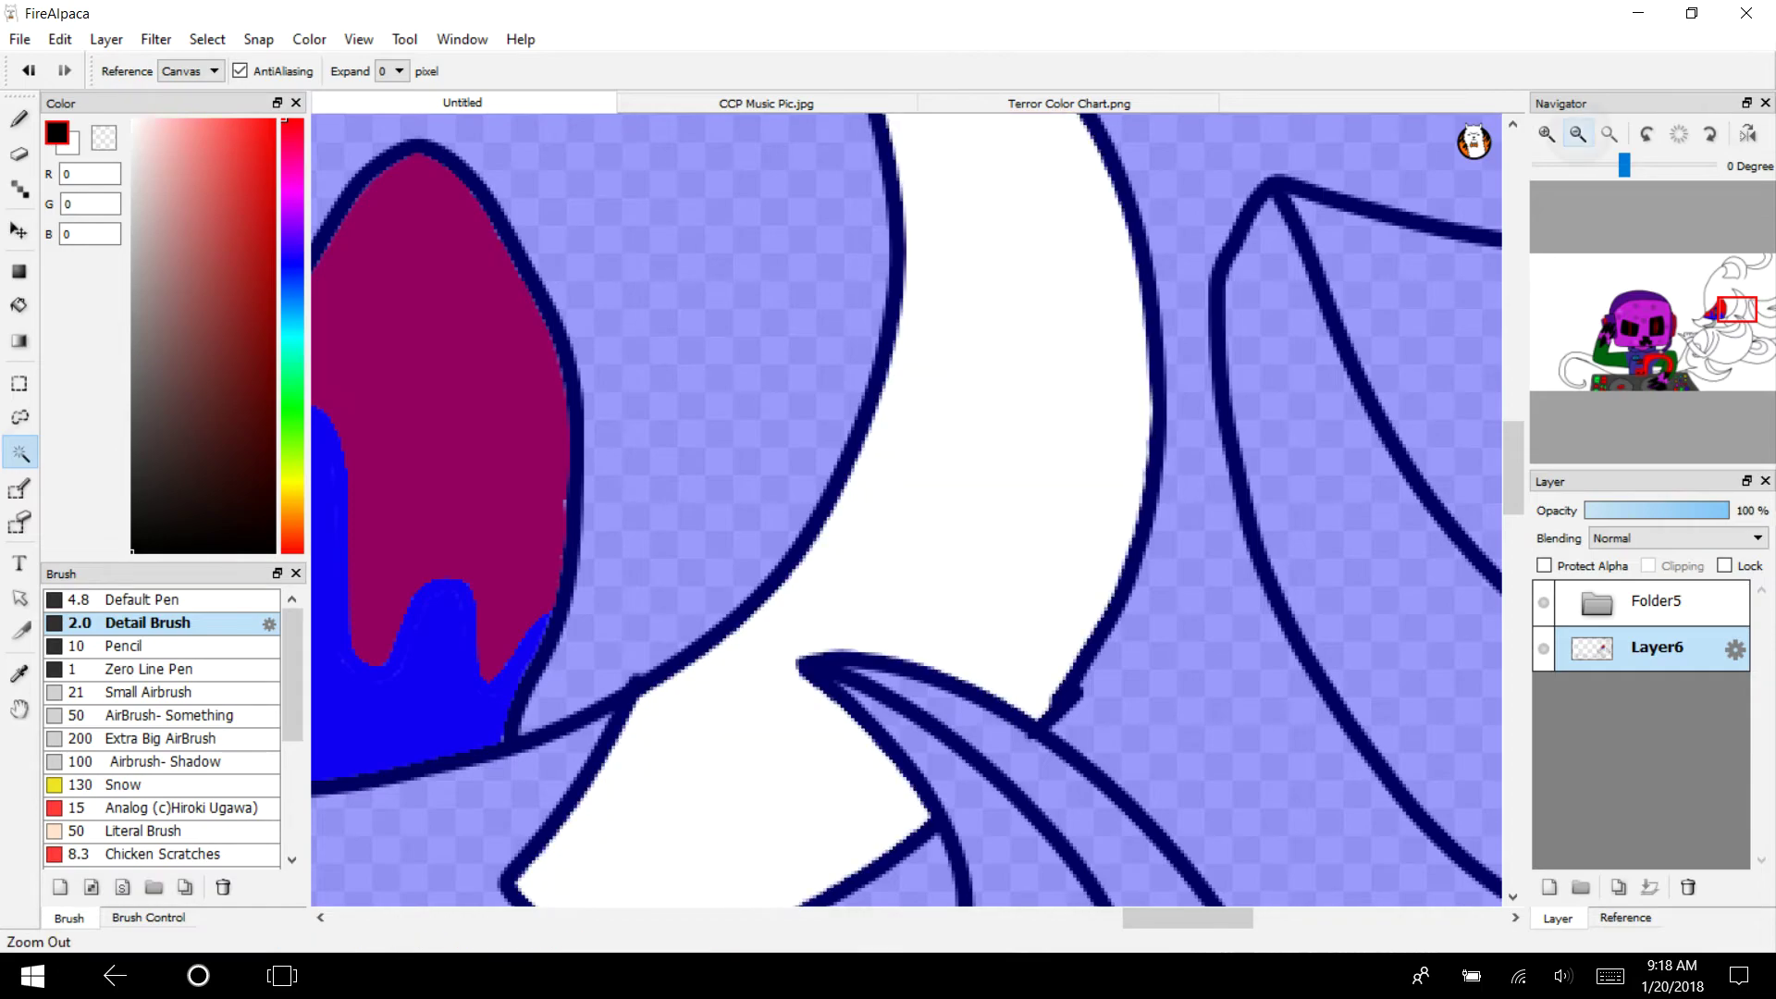
click(1577, 134)
key(ctrl+d)
key(b)
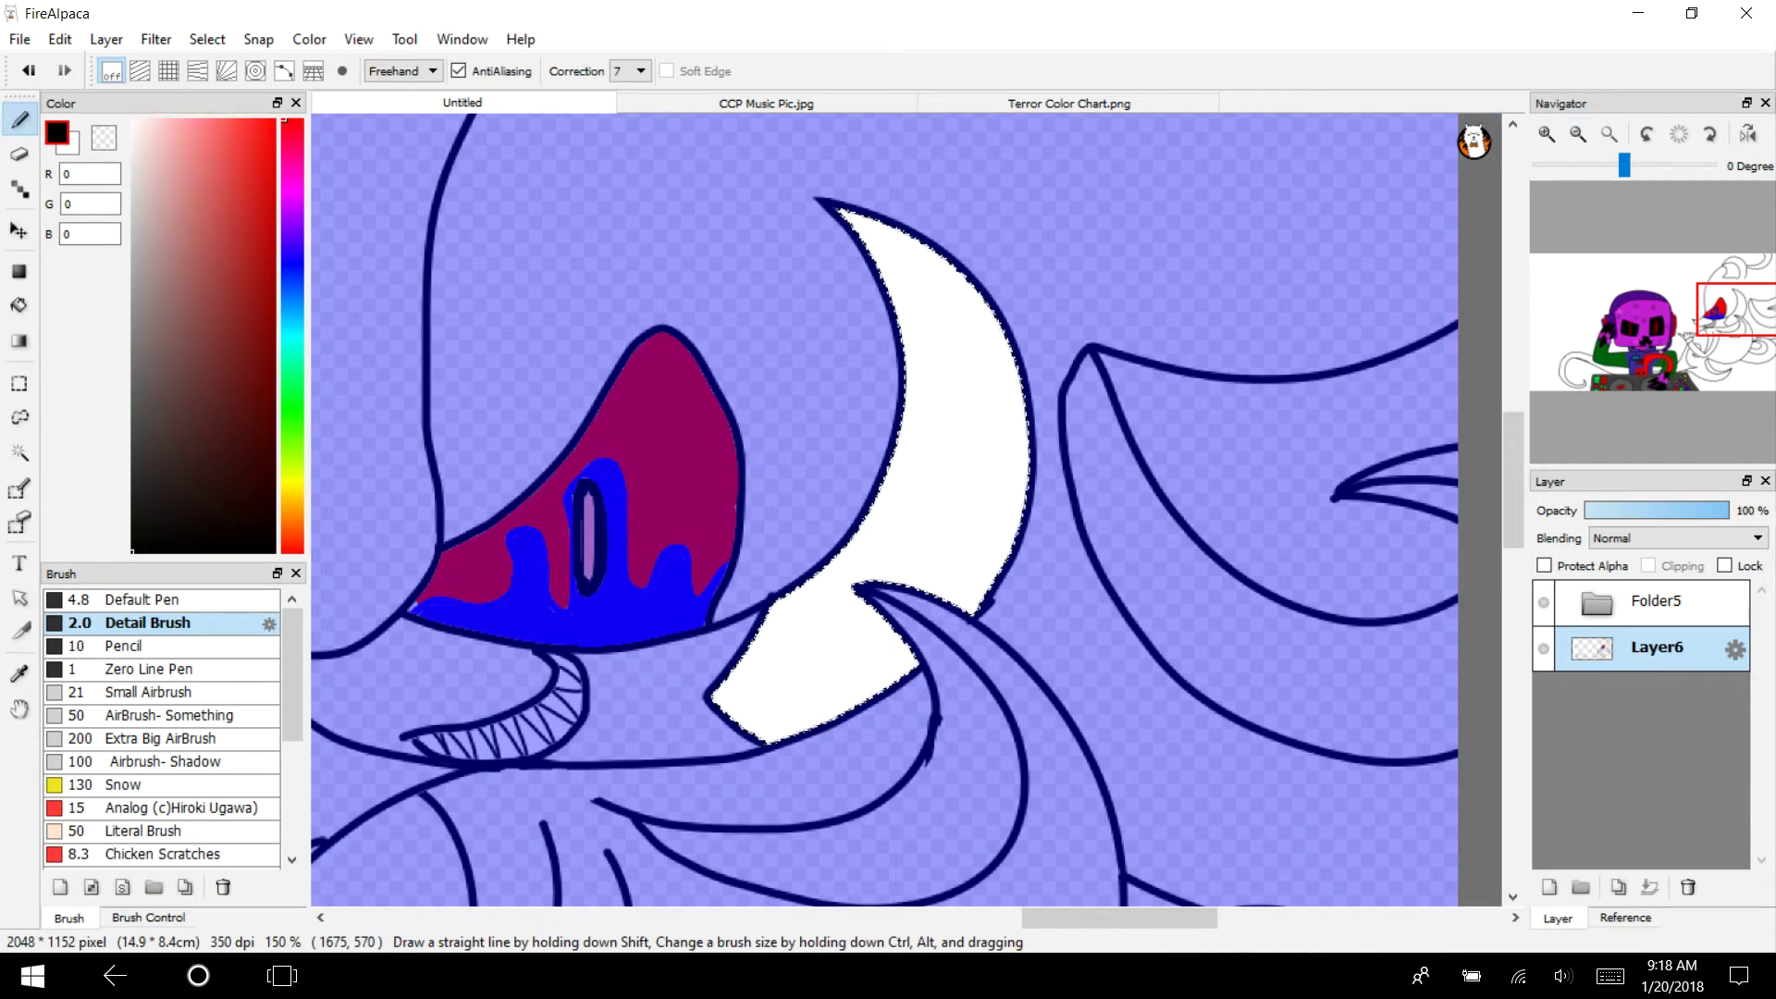
drag(838, 211, 893, 228)
mouse_move(928, 247)
mouse_down()
mouse_move(856, 273)
mouse_move(973, 283)
mouse_up()
drag(975, 291, 893, 304)
mouse_move(893, 306)
mouse_down()
mouse_move(1006, 335)
mouse_move(906, 361)
mouse_up()
drag(906, 368, 1023, 408)
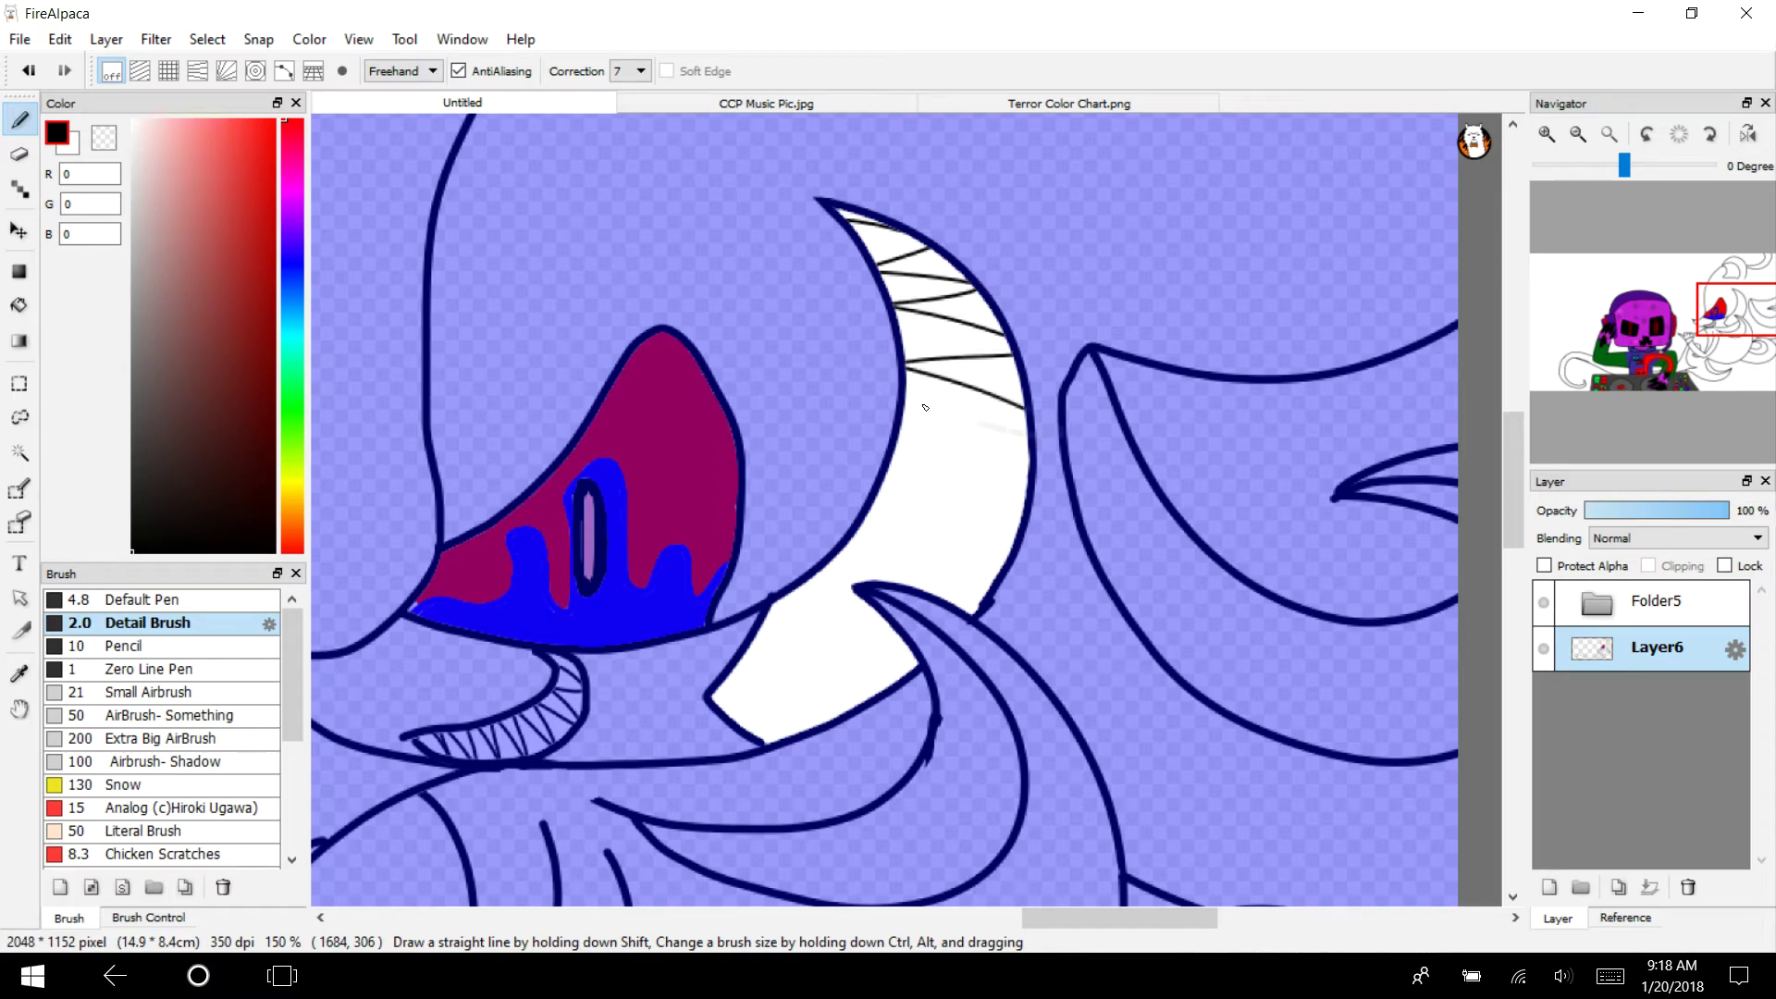
drag(905, 400, 1026, 432)
drag(904, 415, 1026, 500)
drag(1019, 519, 891, 459)
Continue the black tooth lines through the lower end of the large curved grin and clear the selection
drag(953, 639, 962, 662)
drag(856, 584, 827, 565)
mouse_move(818, 572)
mouse_down()
mouse_move(890, 680)
mouse_move(789, 597)
mouse_up()
drag(777, 604, 840, 713)
mouse_move(816, 722)
mouse_down()
mouse_move(756, 649)
mouse_move(788, 733)
mouse_up()
drag(775, 735, 721, 689)
click(207, 39)
click(226, 95)
Fill the centre of the eye's narrow pupil with light violet (238, 173, 255)
click(291, 205)
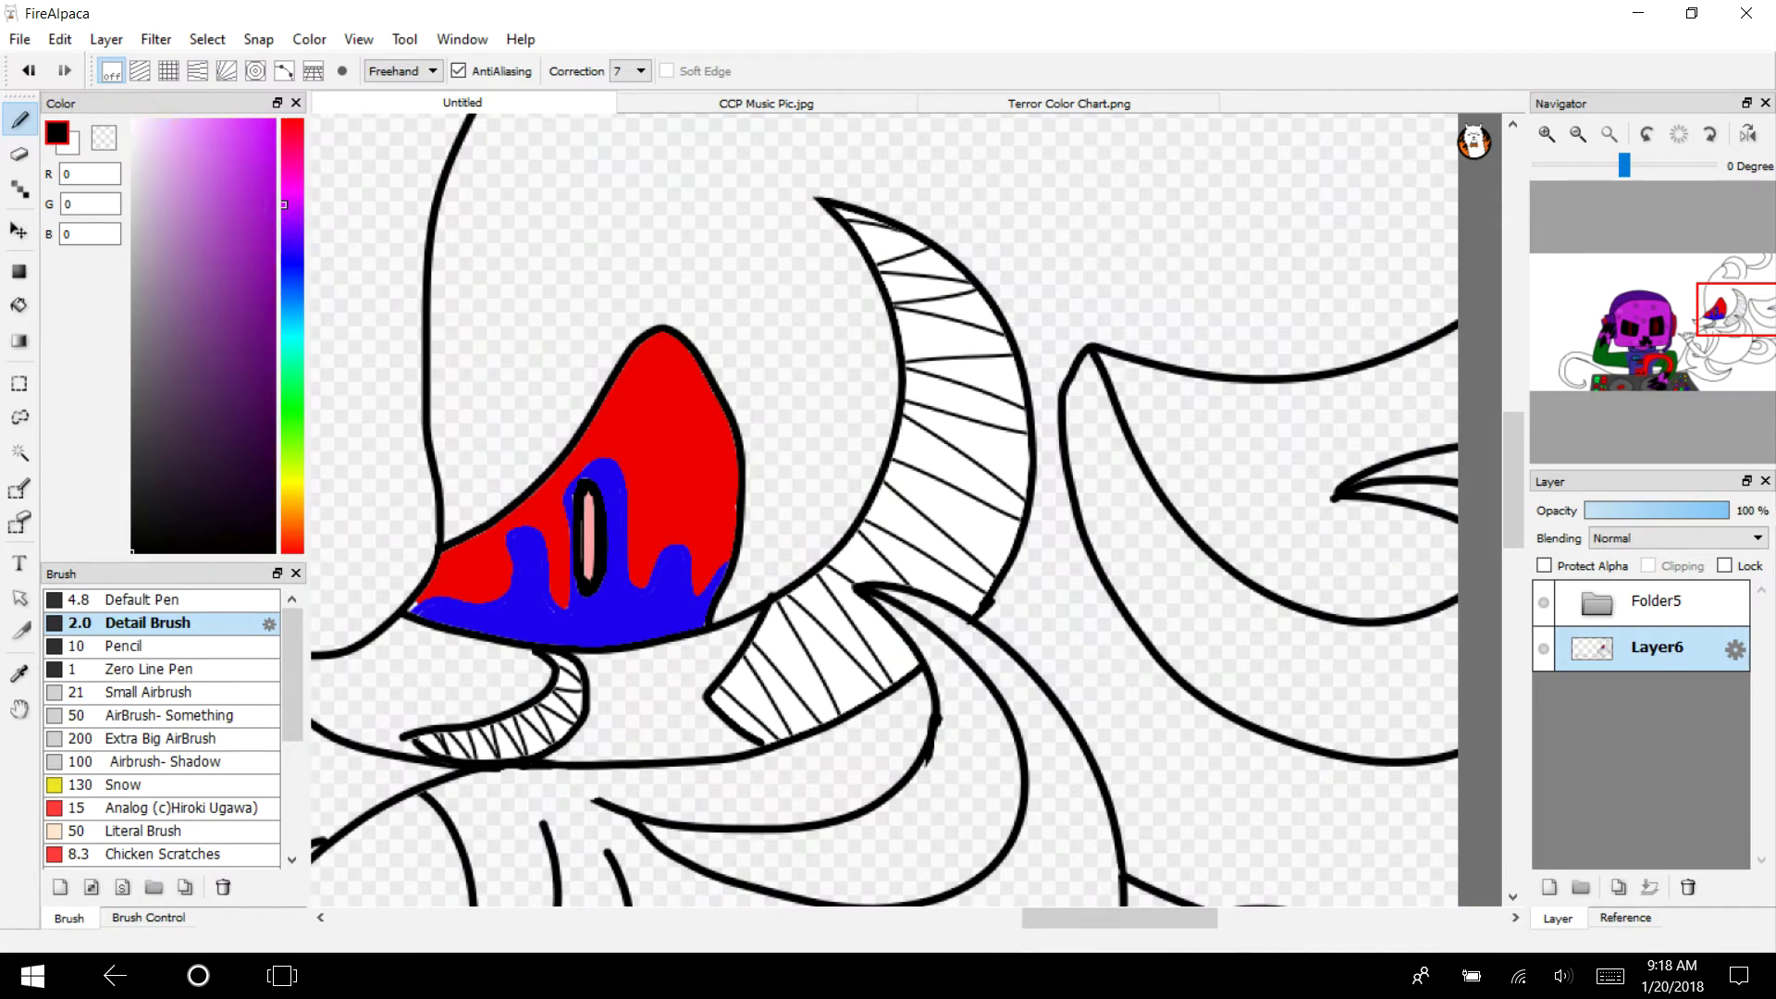
drag(198, 157, 177, 119)
key(g)
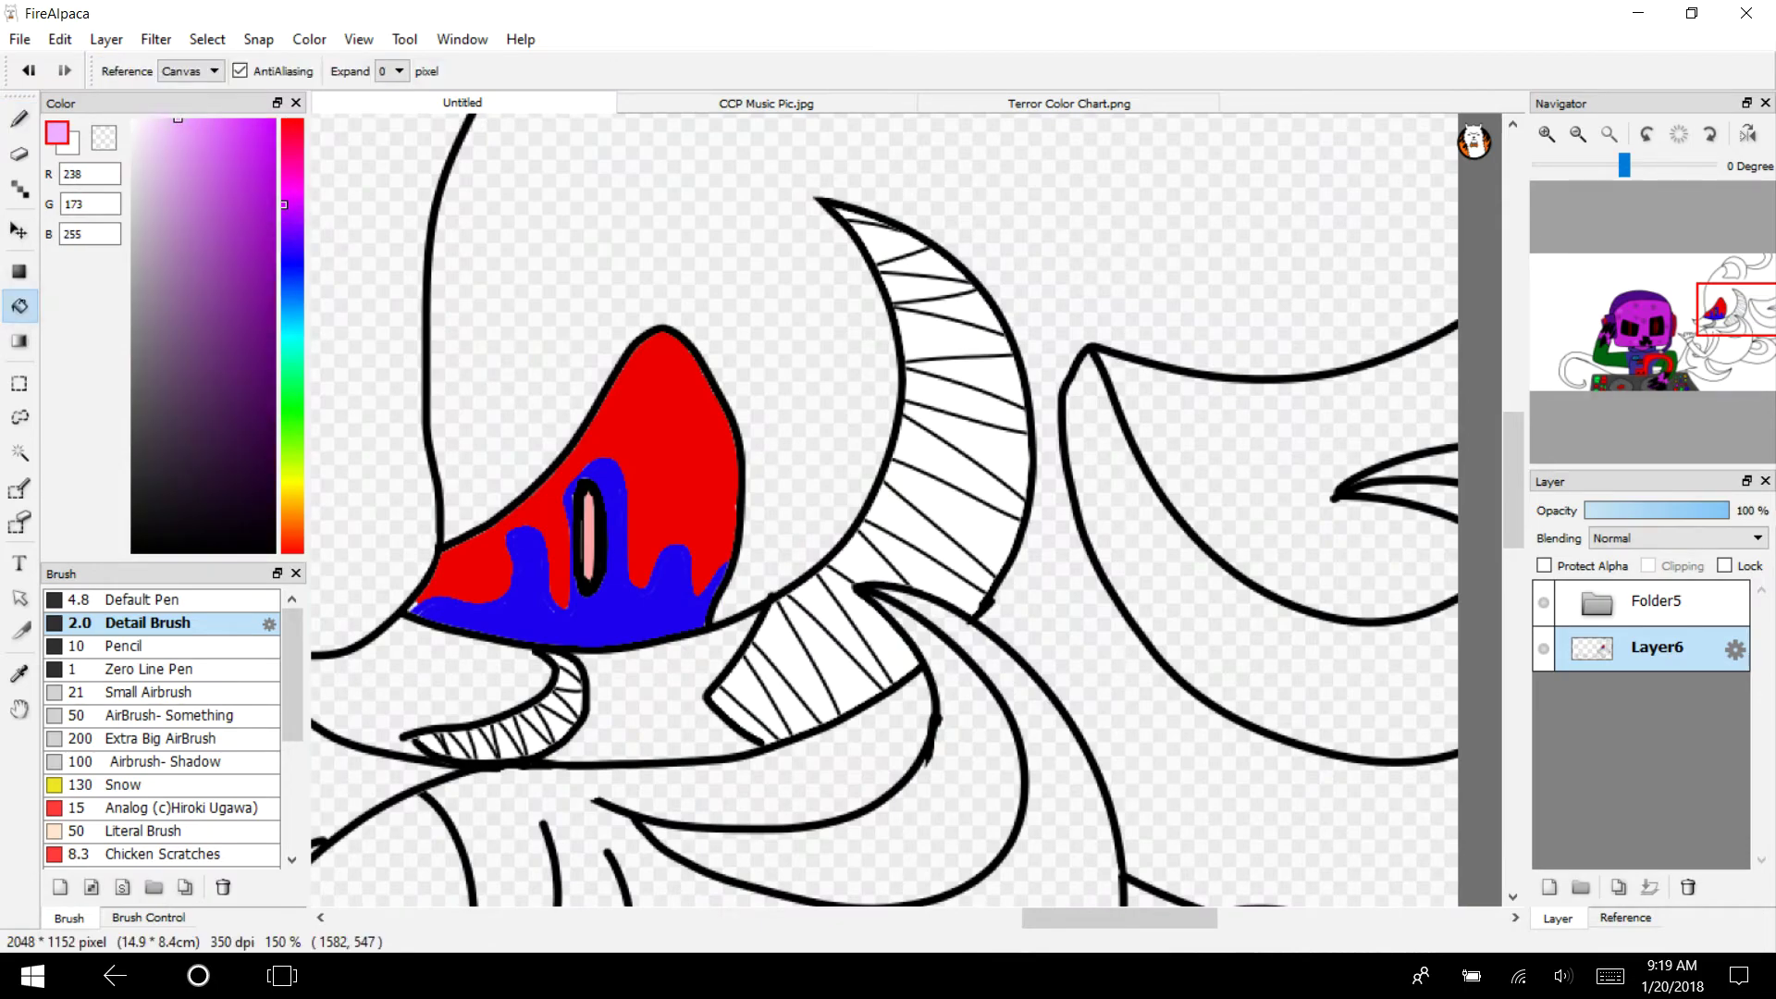
click(1546, 134)
drag(1692, 311, 1716, 319)
click(817, 270)
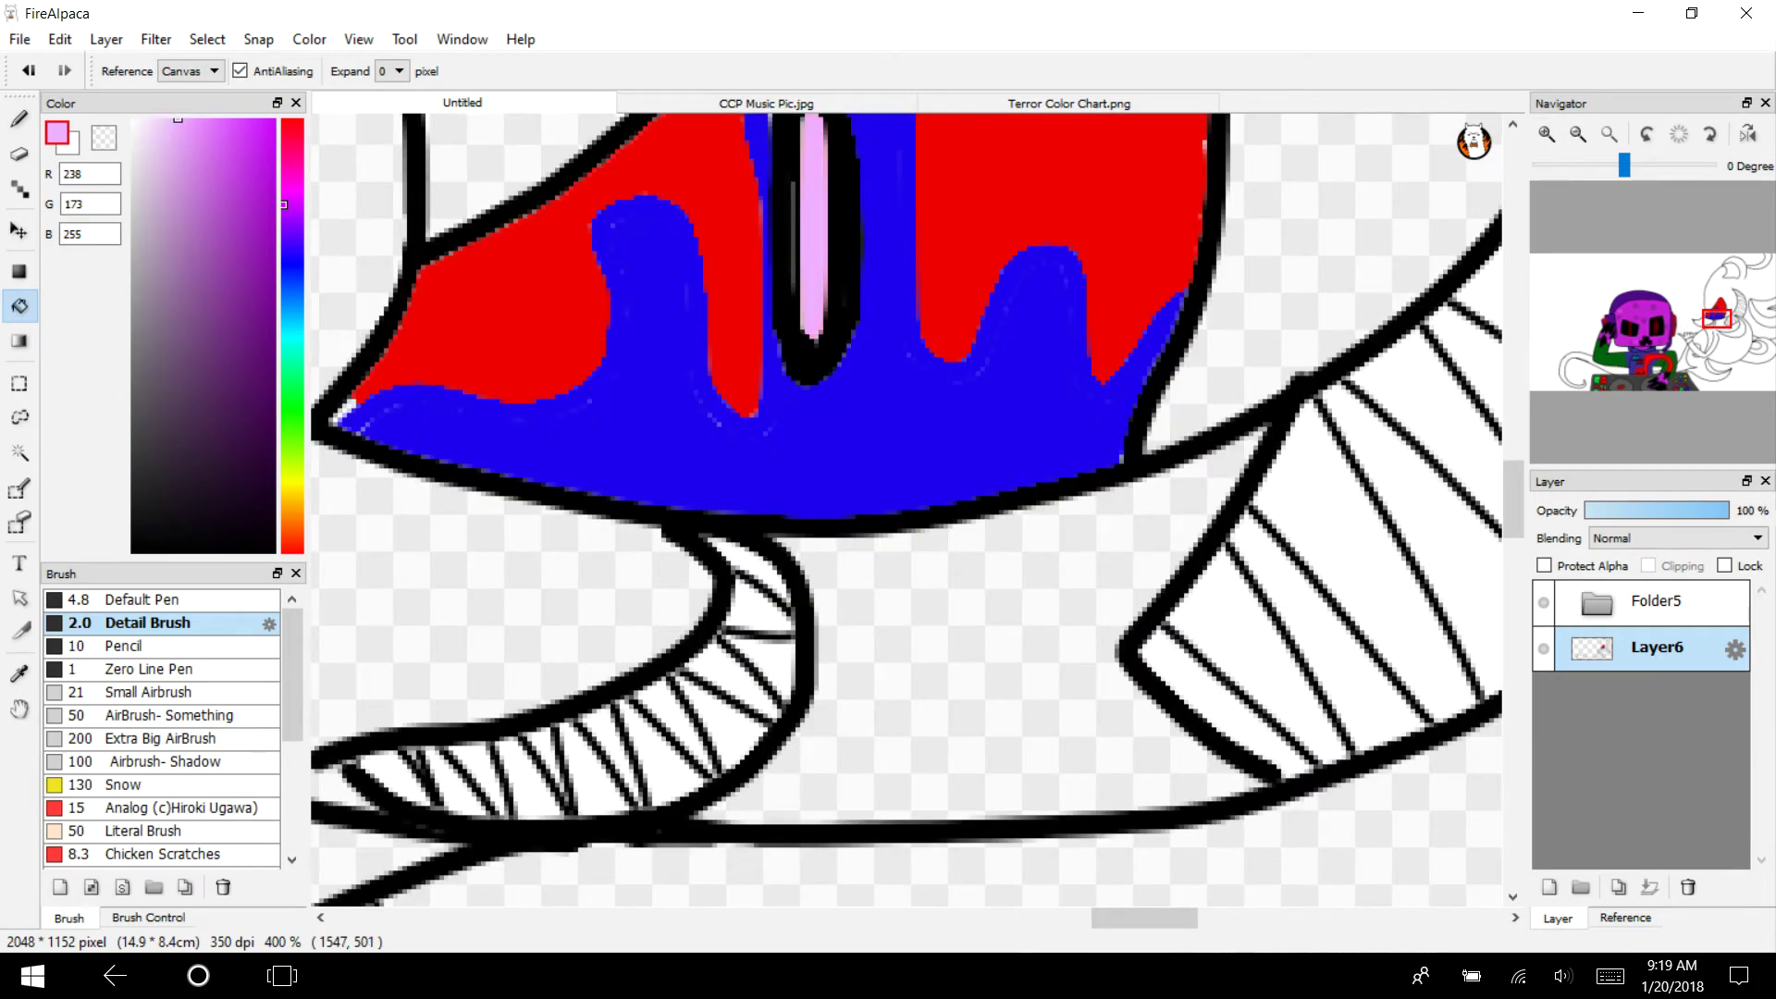
Sample the eye's red (238, 0, 0) and paint over the white gap in the eye's pointed front corner with the Detail Brush
click(1577, 134)
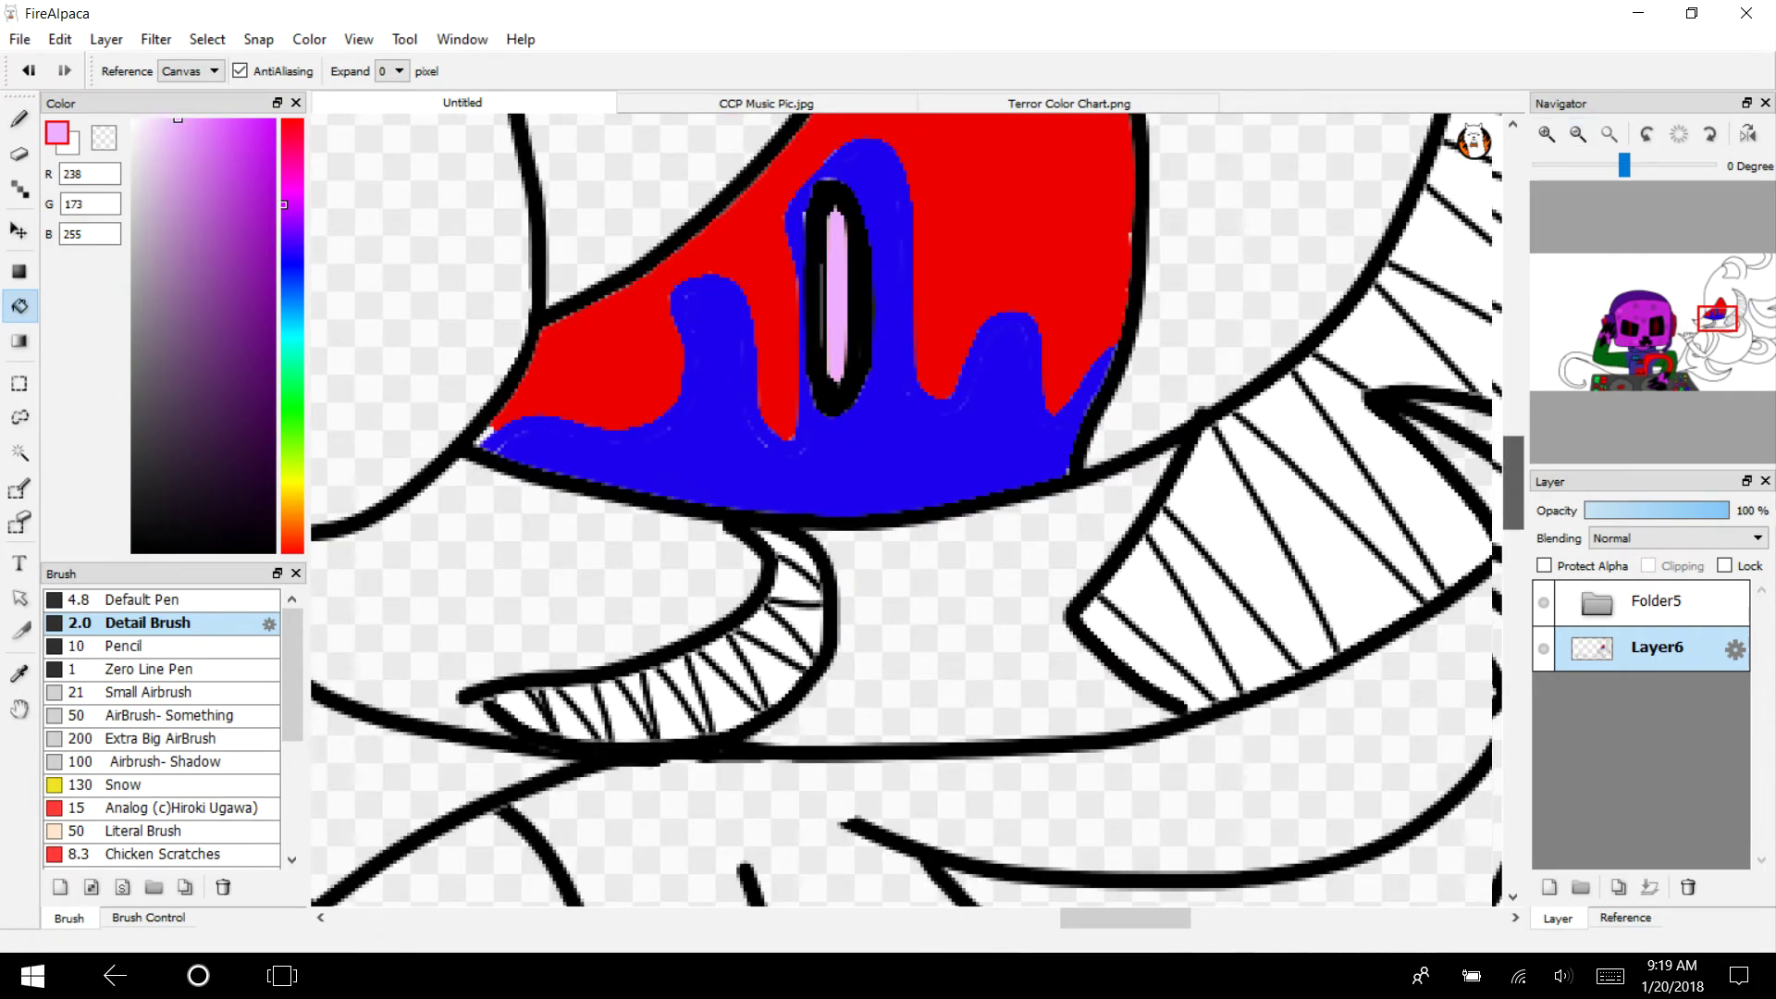
drag(1512, 498, 1512, 478)
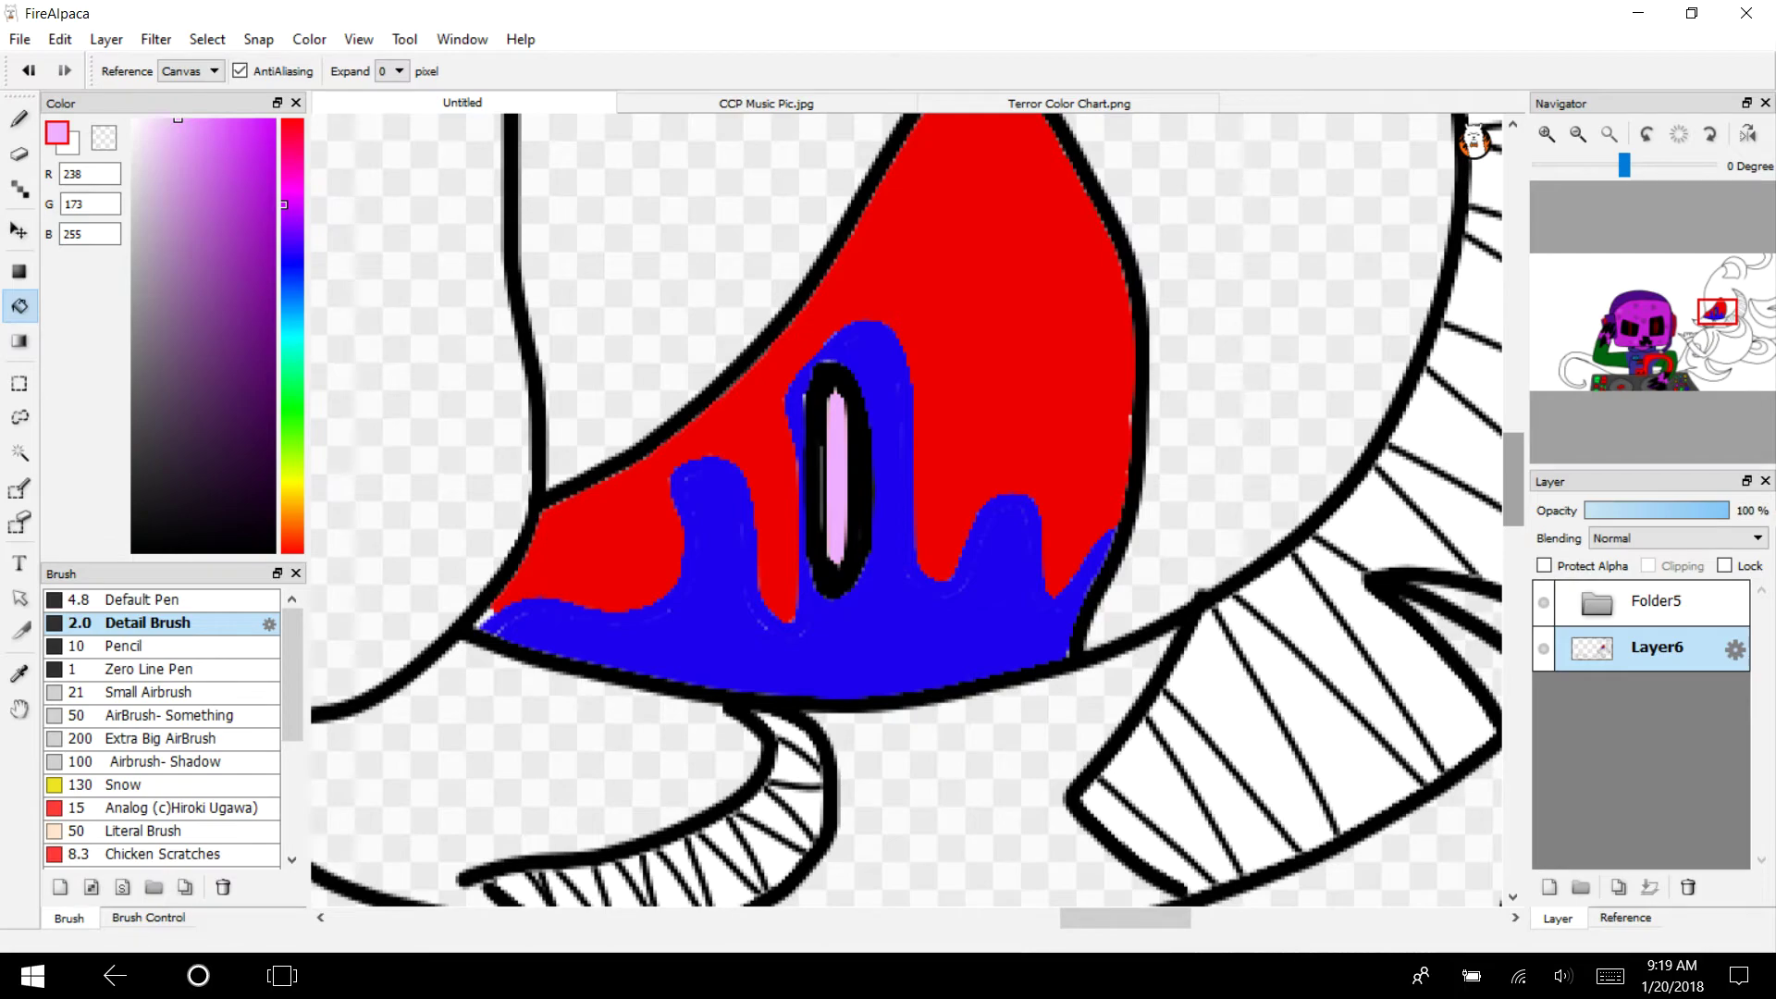
click(18, 674)
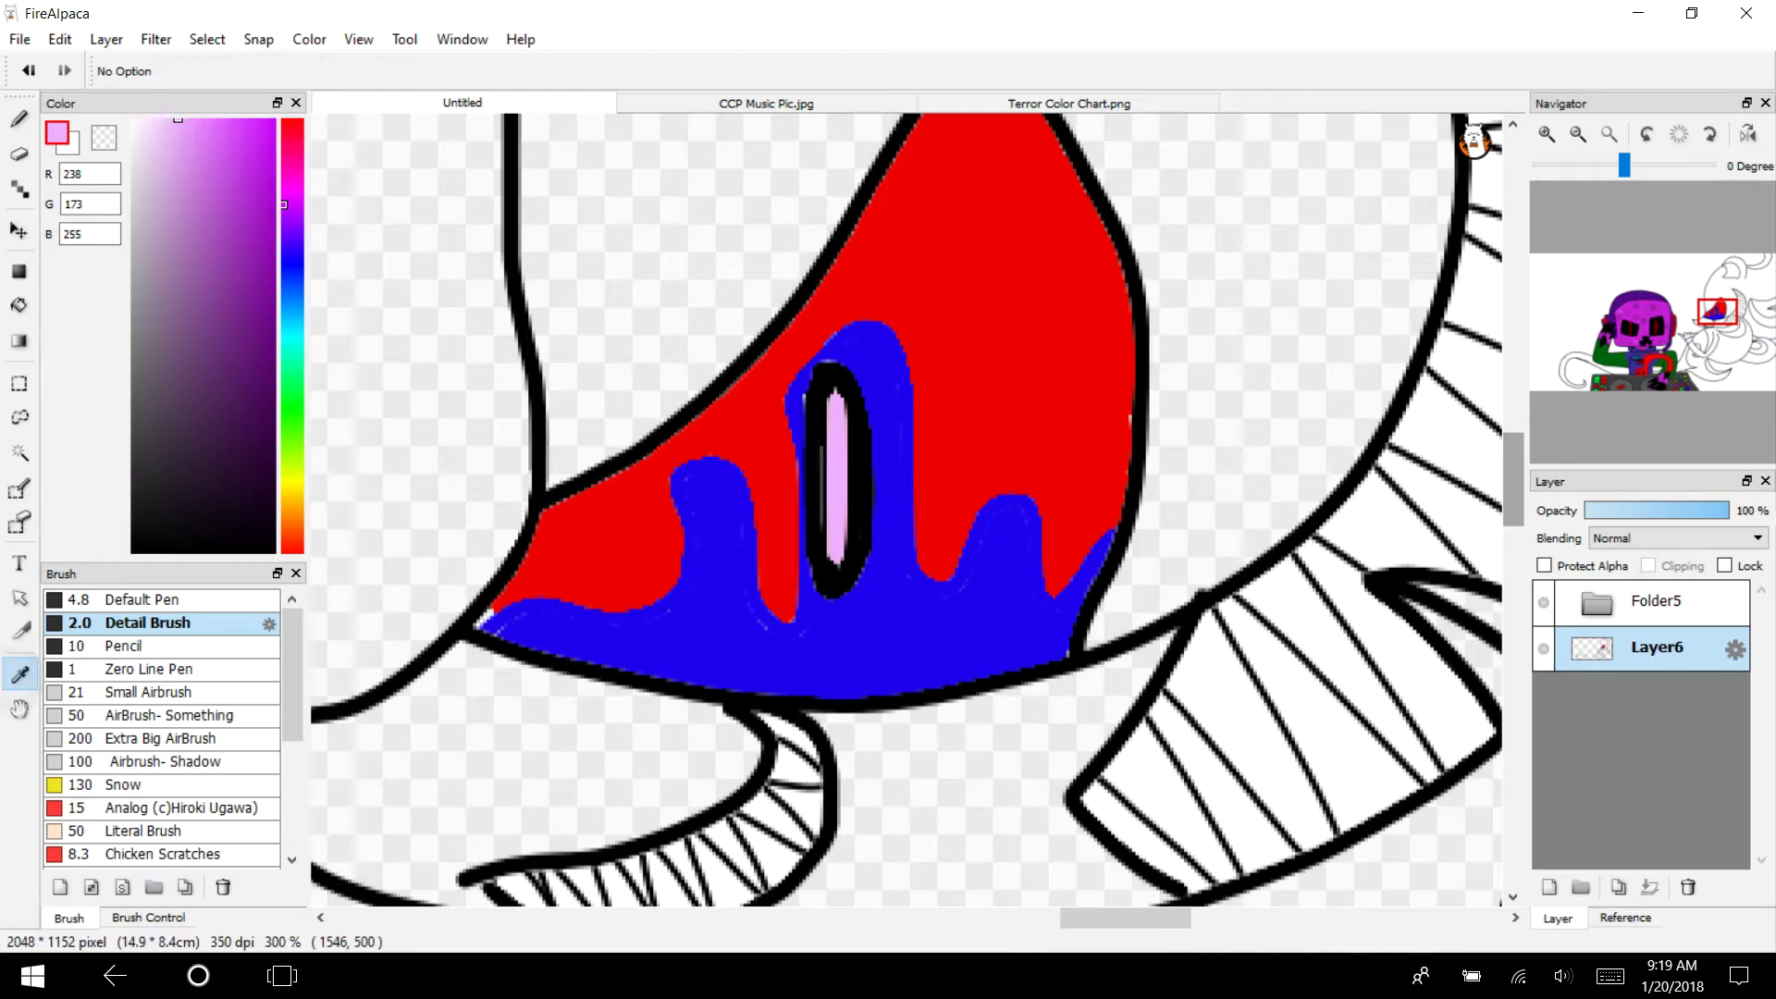
click(579, 530)
click(18, 118)
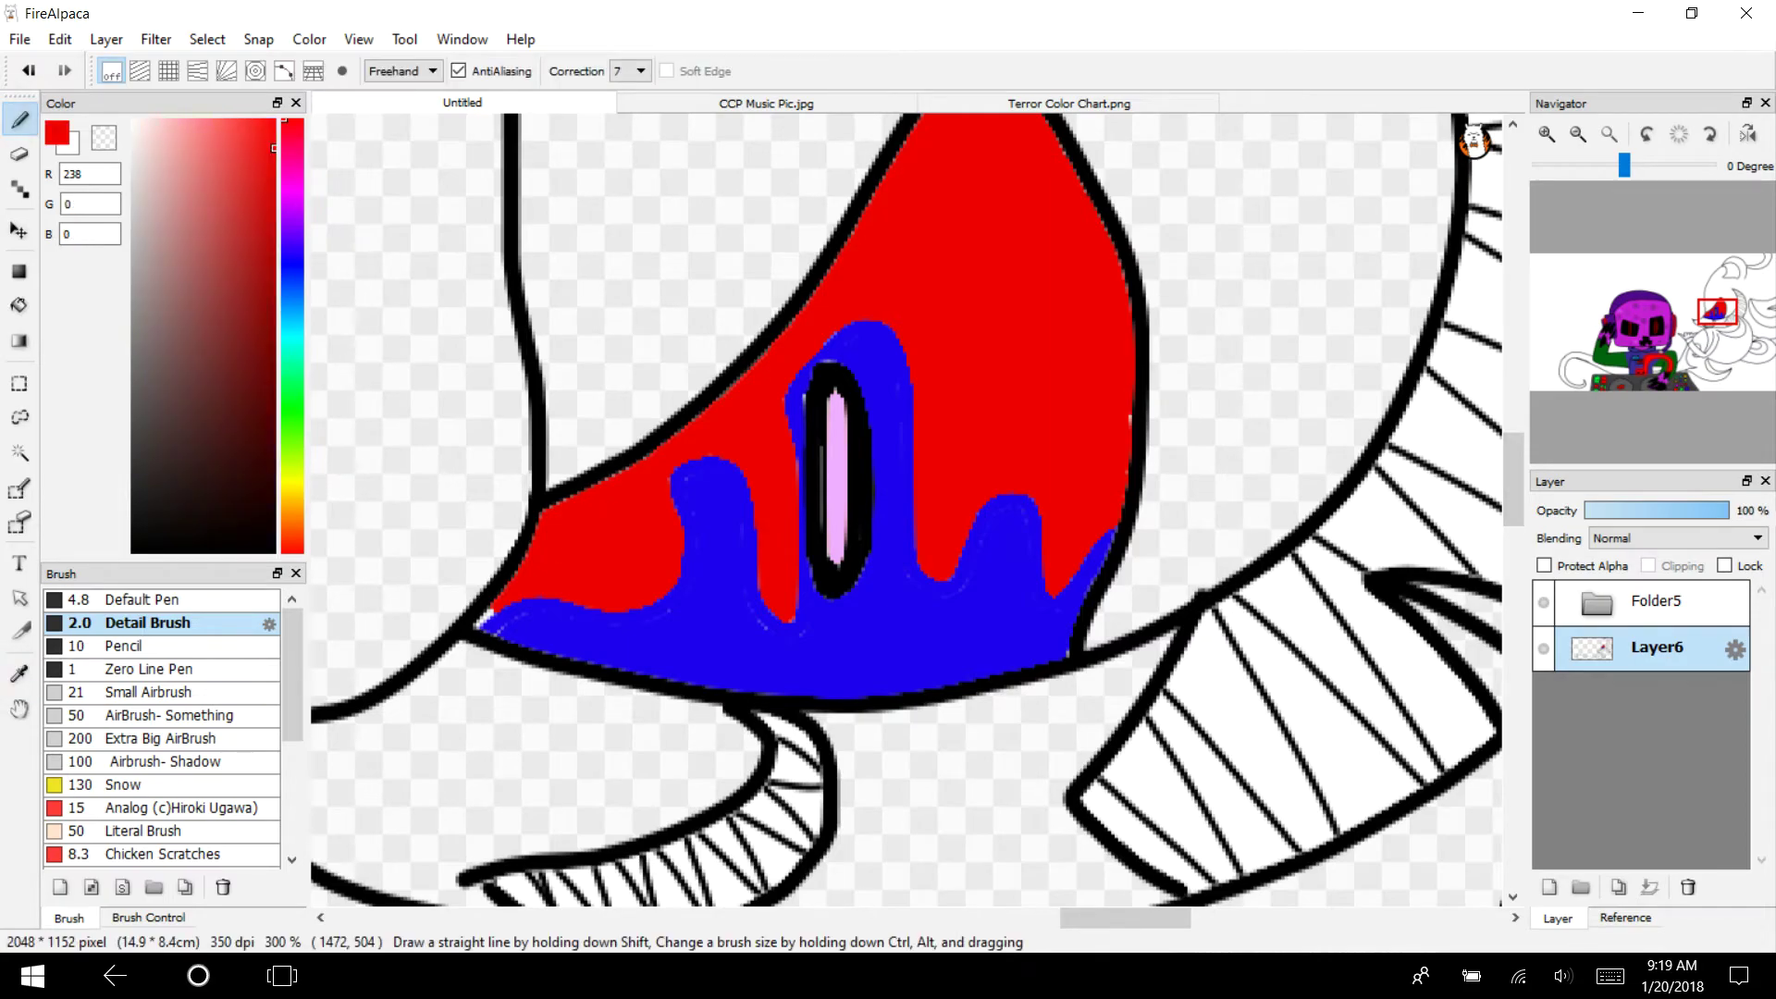
click(1546, 133)
drag(1672, 370, 1705, 314)
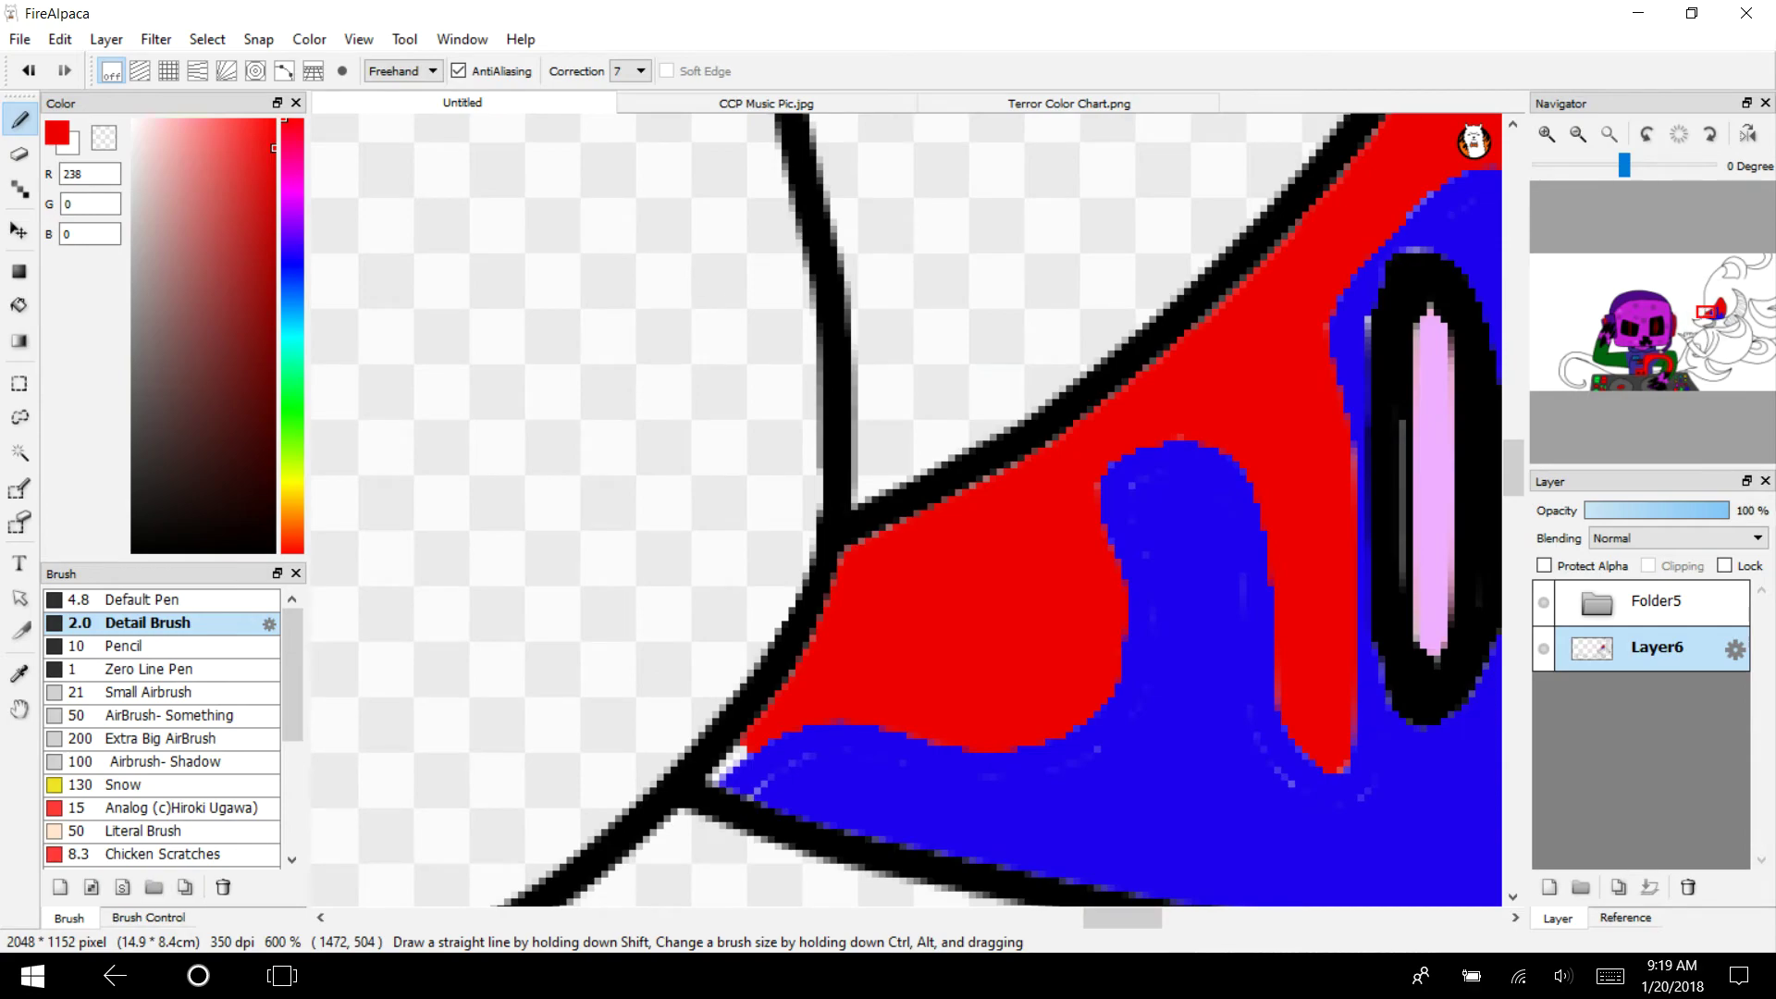
mouse_move(749, 740)
mouse_down()
mouse_move(760, 770)
mouse_move(710, 783)
mouse_up()
click(29, 70)
Fill the cuff of the raised glove with the same bright red using the Bucket tool
click(1578, 134)
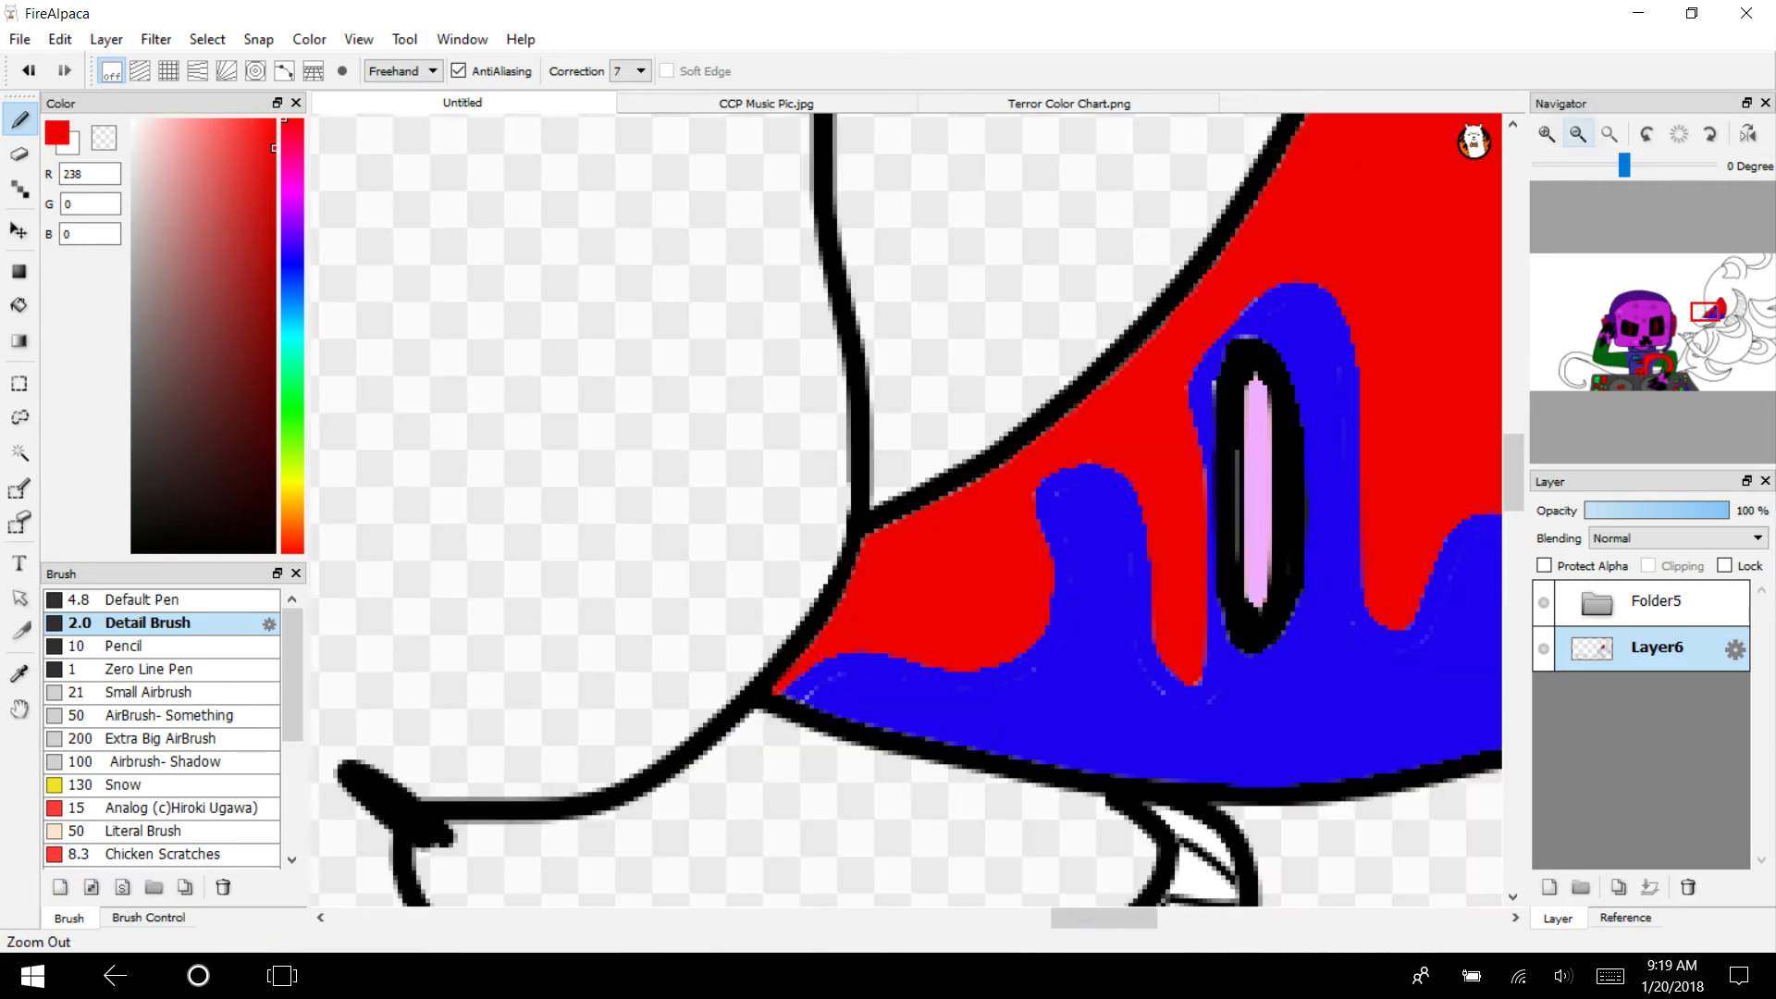
click(1577, 134)
click(1578, 134)
drag(1730, 299, 1700, 335)
click(20, 306)
click(747, 629)
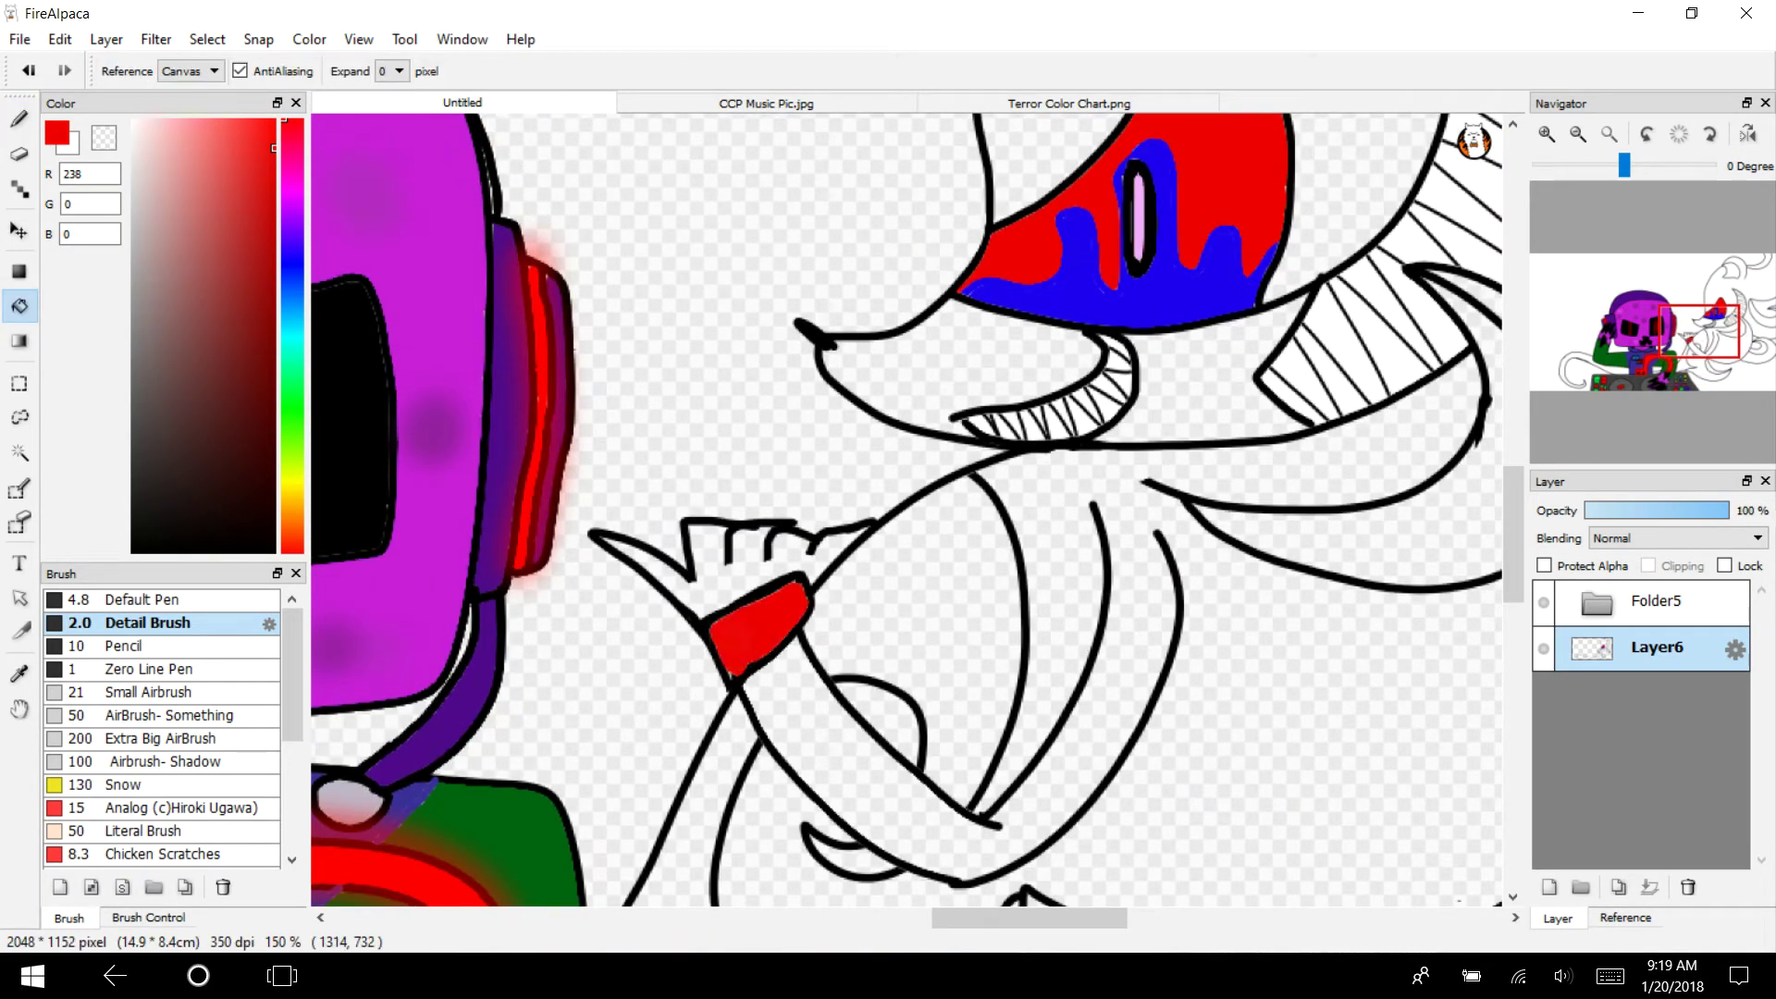
drag(1710, 317, 1745, 268)
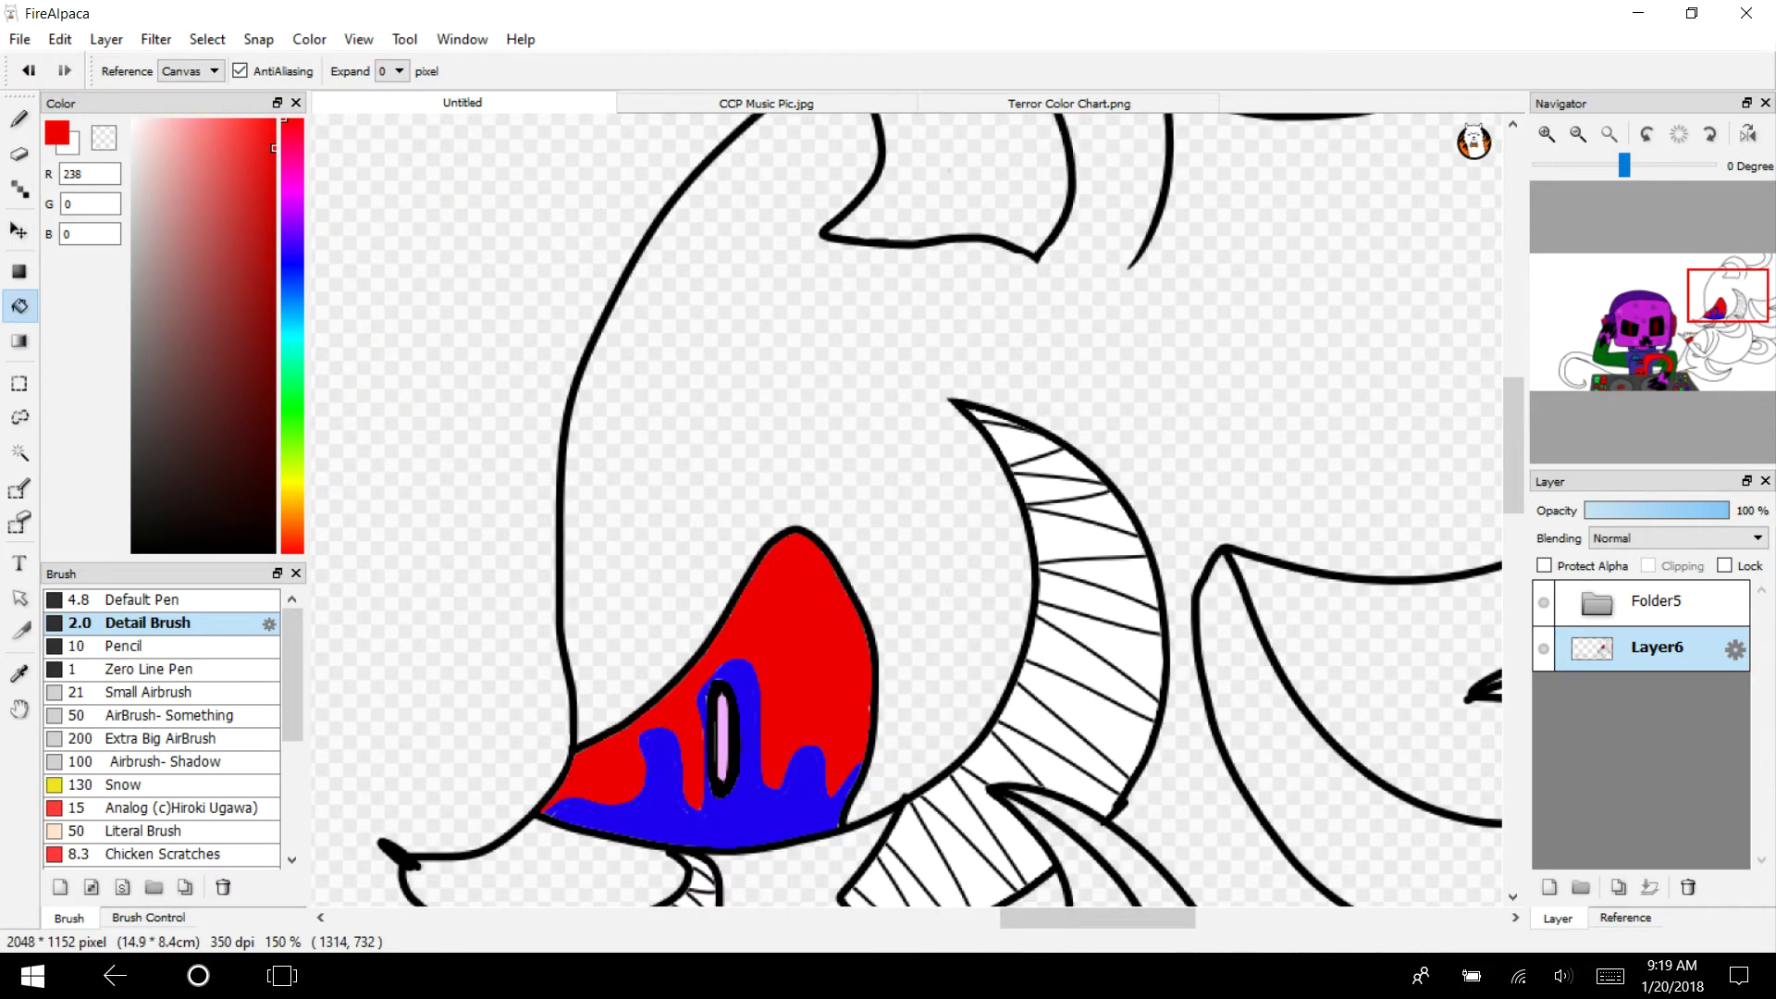
Switch to YouTube in Chrome, advance the playlist to "Thomas and Friends" past its ad, and return to FireAlpaca
key(super+Tab)
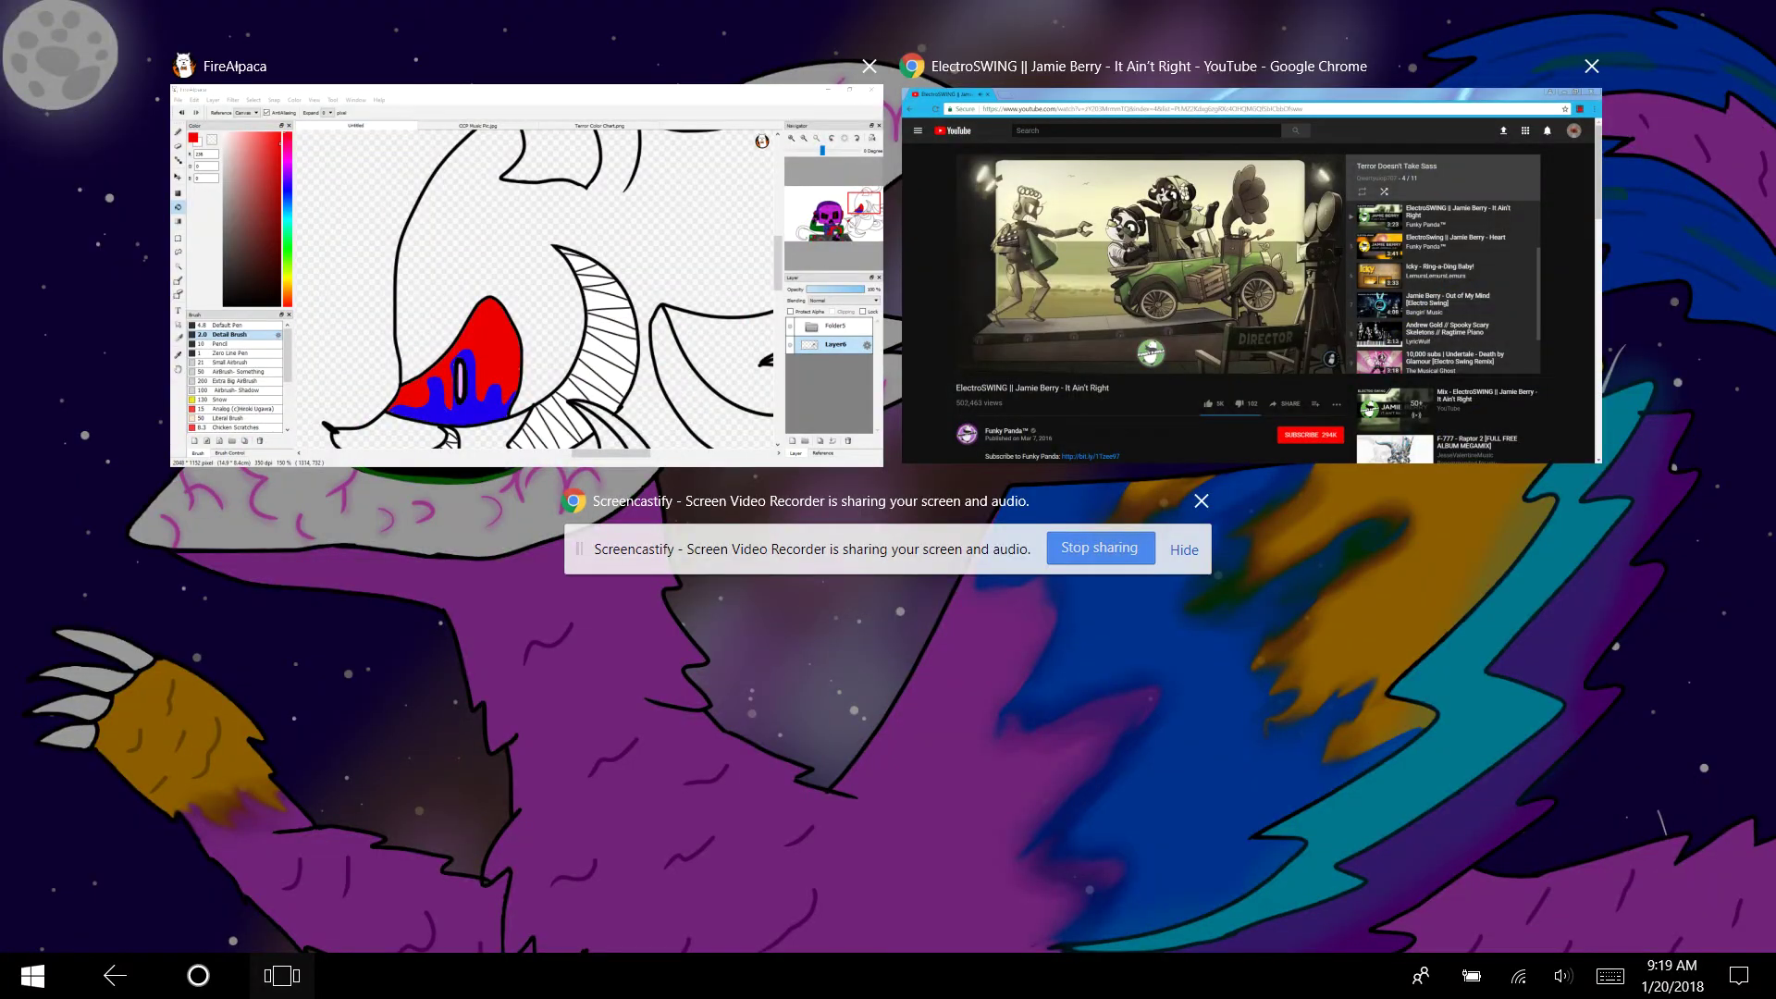
key(Right)
key(Return)
click(260, 703)
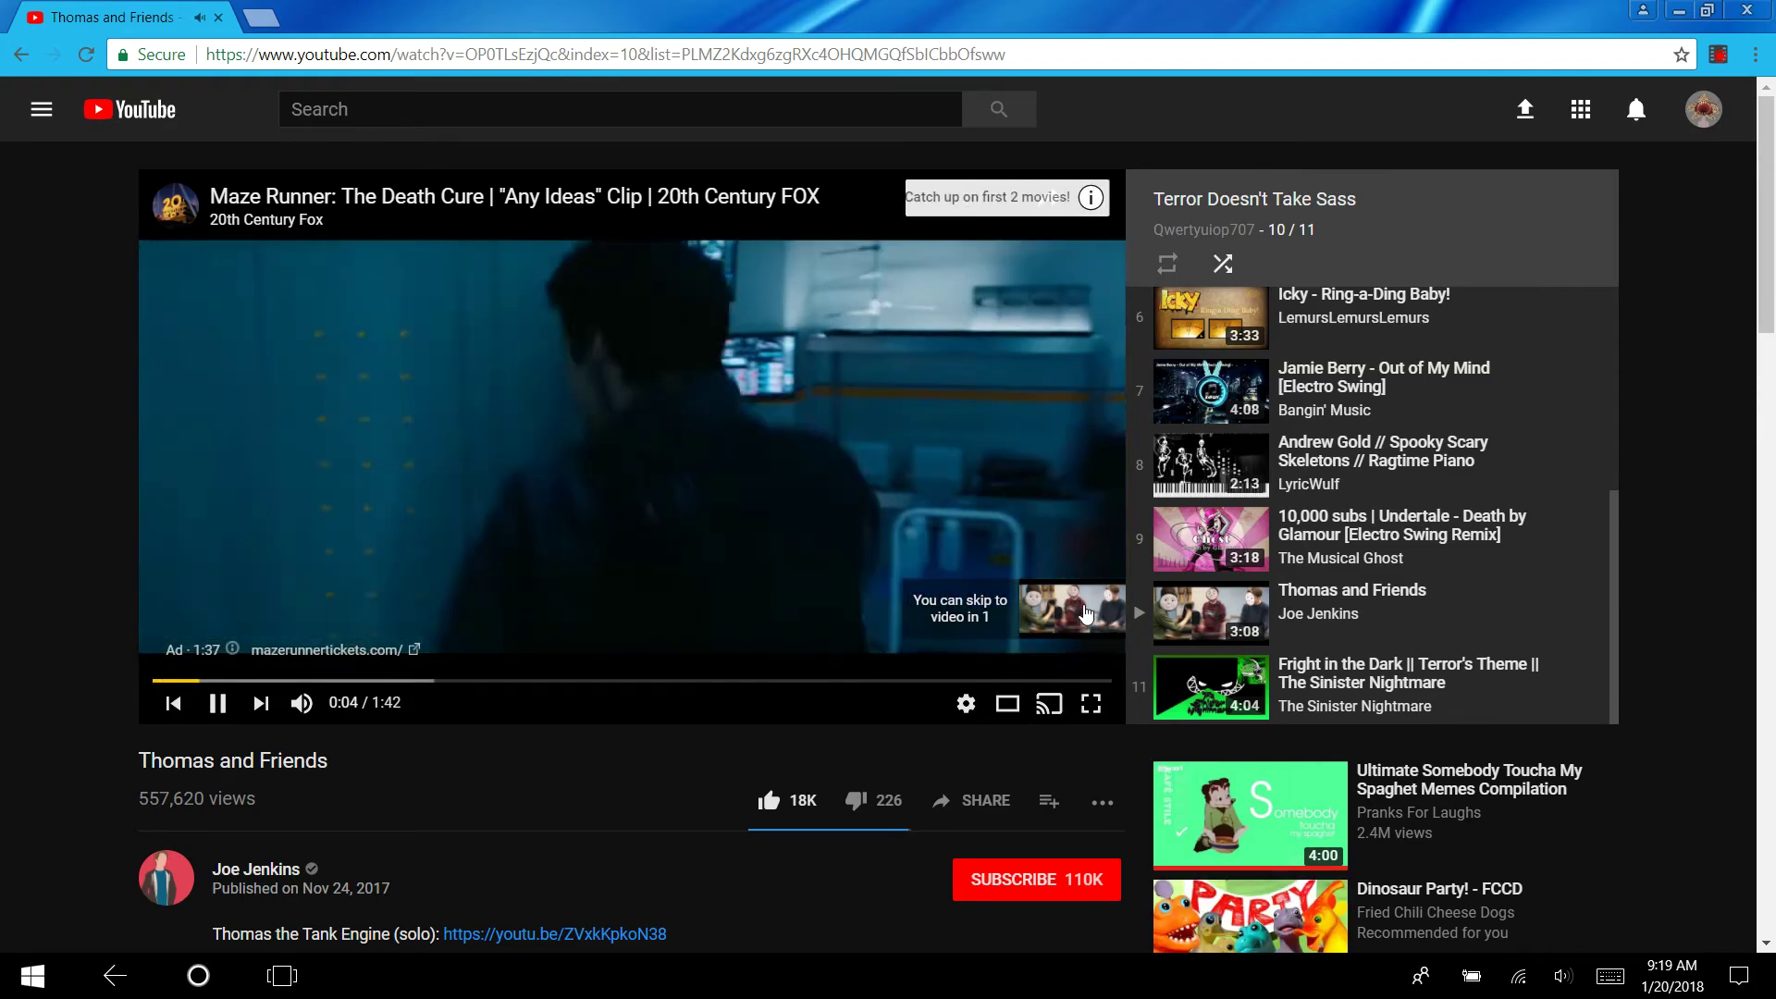
click(1084, 613)
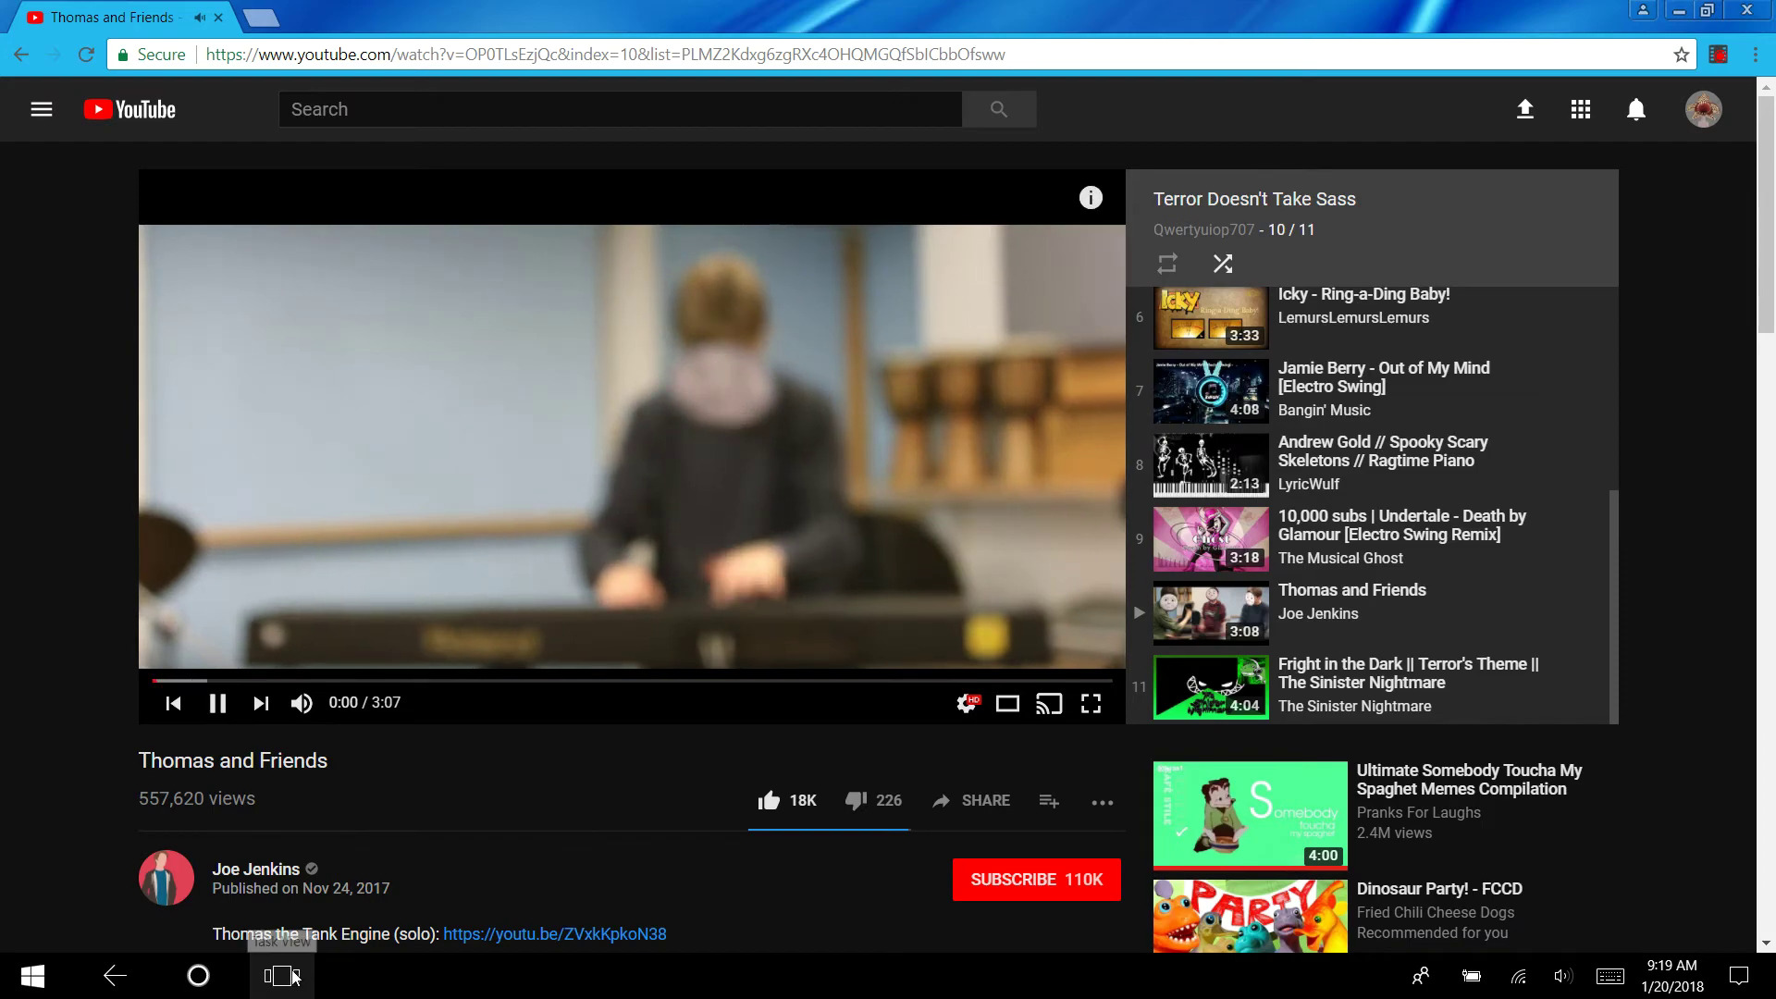
click(293, 976)
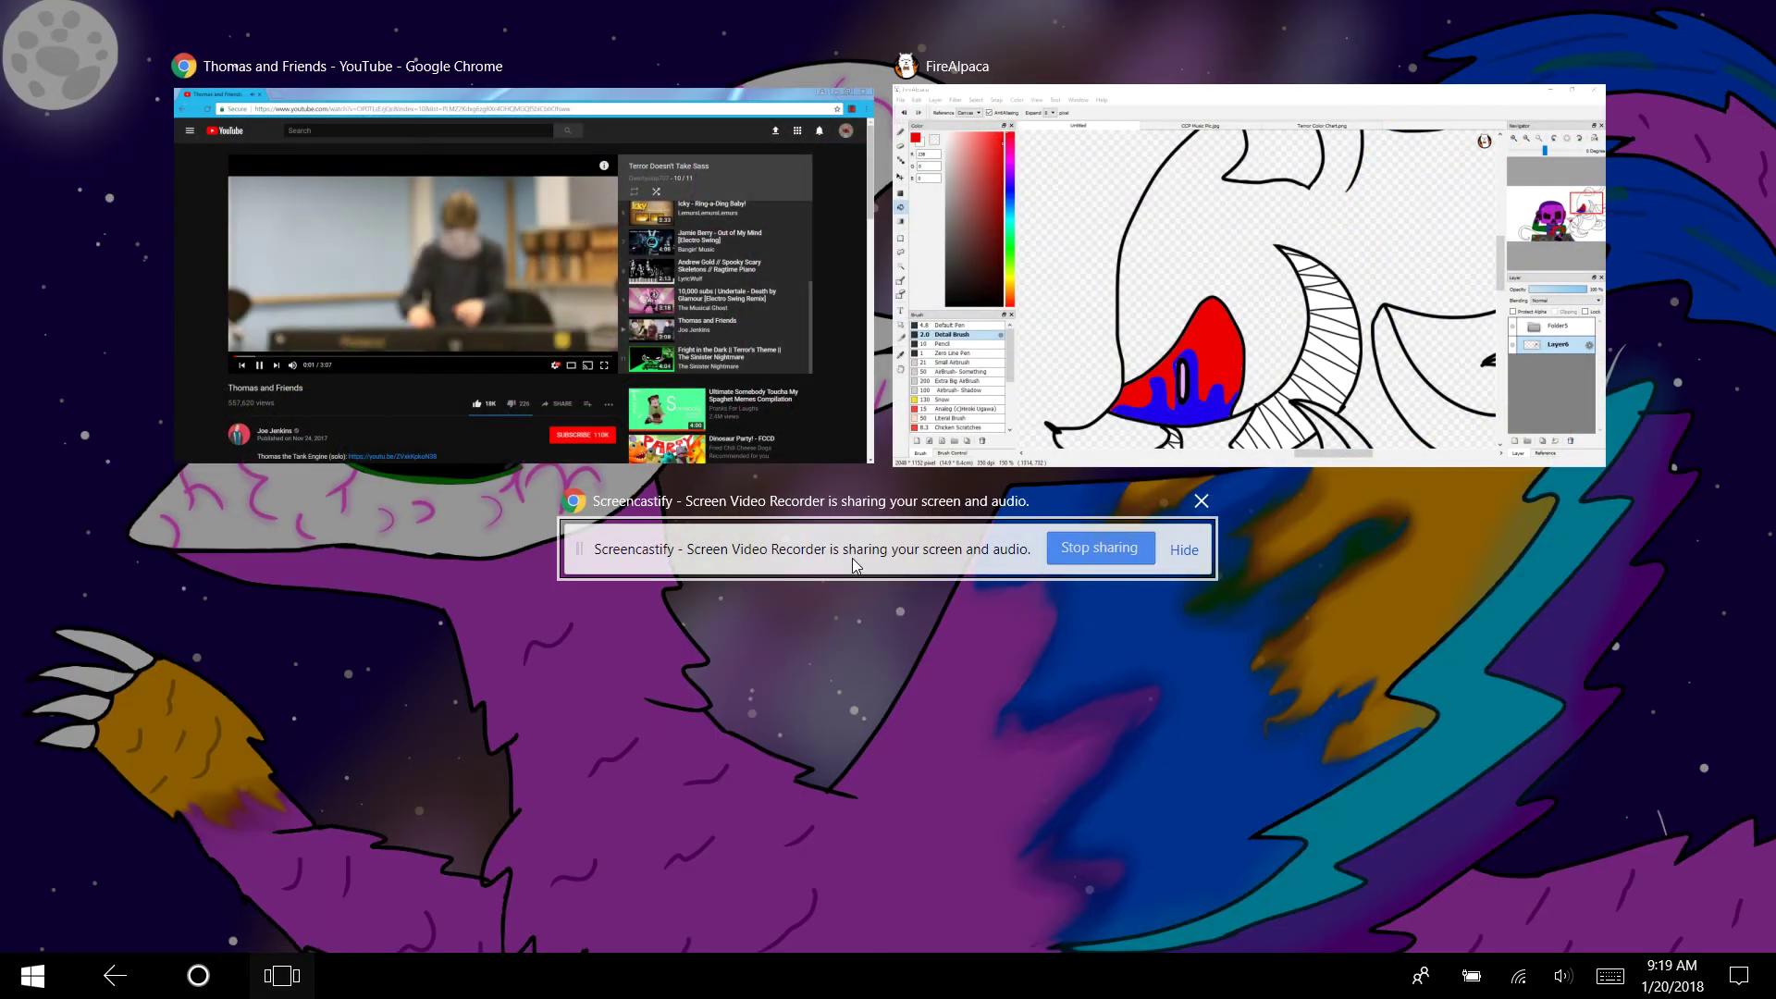
click(1092, 329)
Sample the fur's muted purple (169, 135, 174) from Terror Color Chart.png and fill the character's head with it
click(1547, 134)
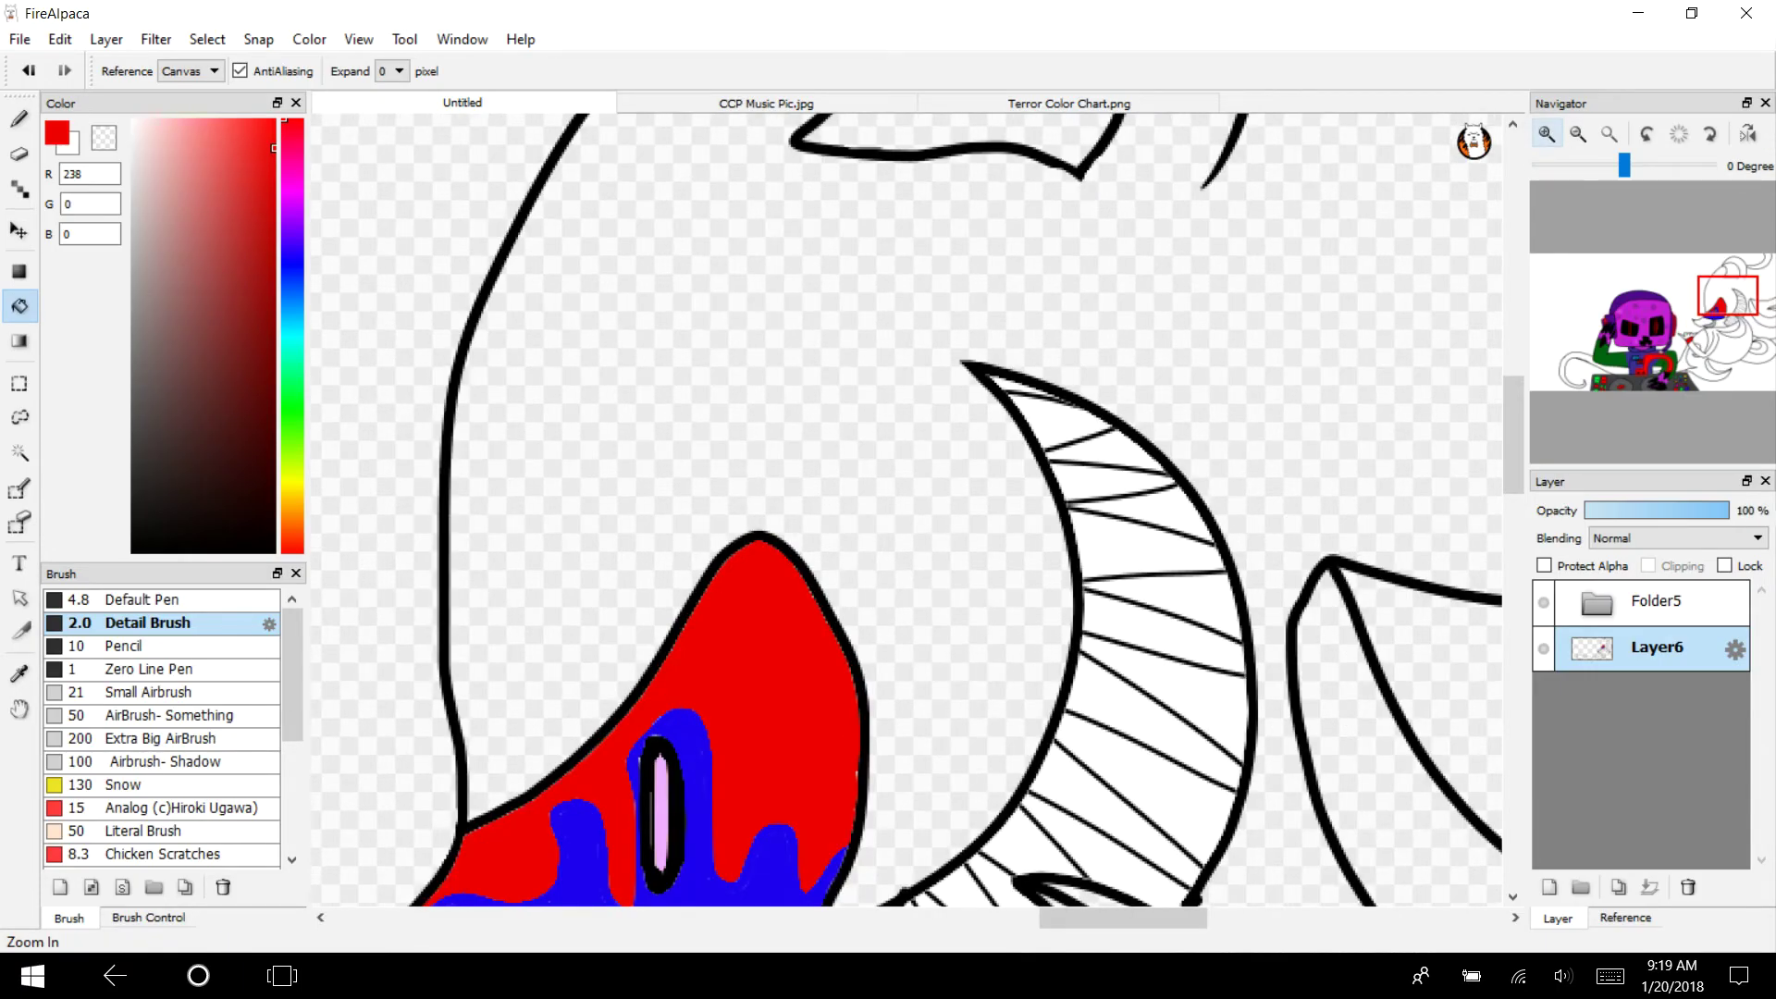
click(1578, 134)
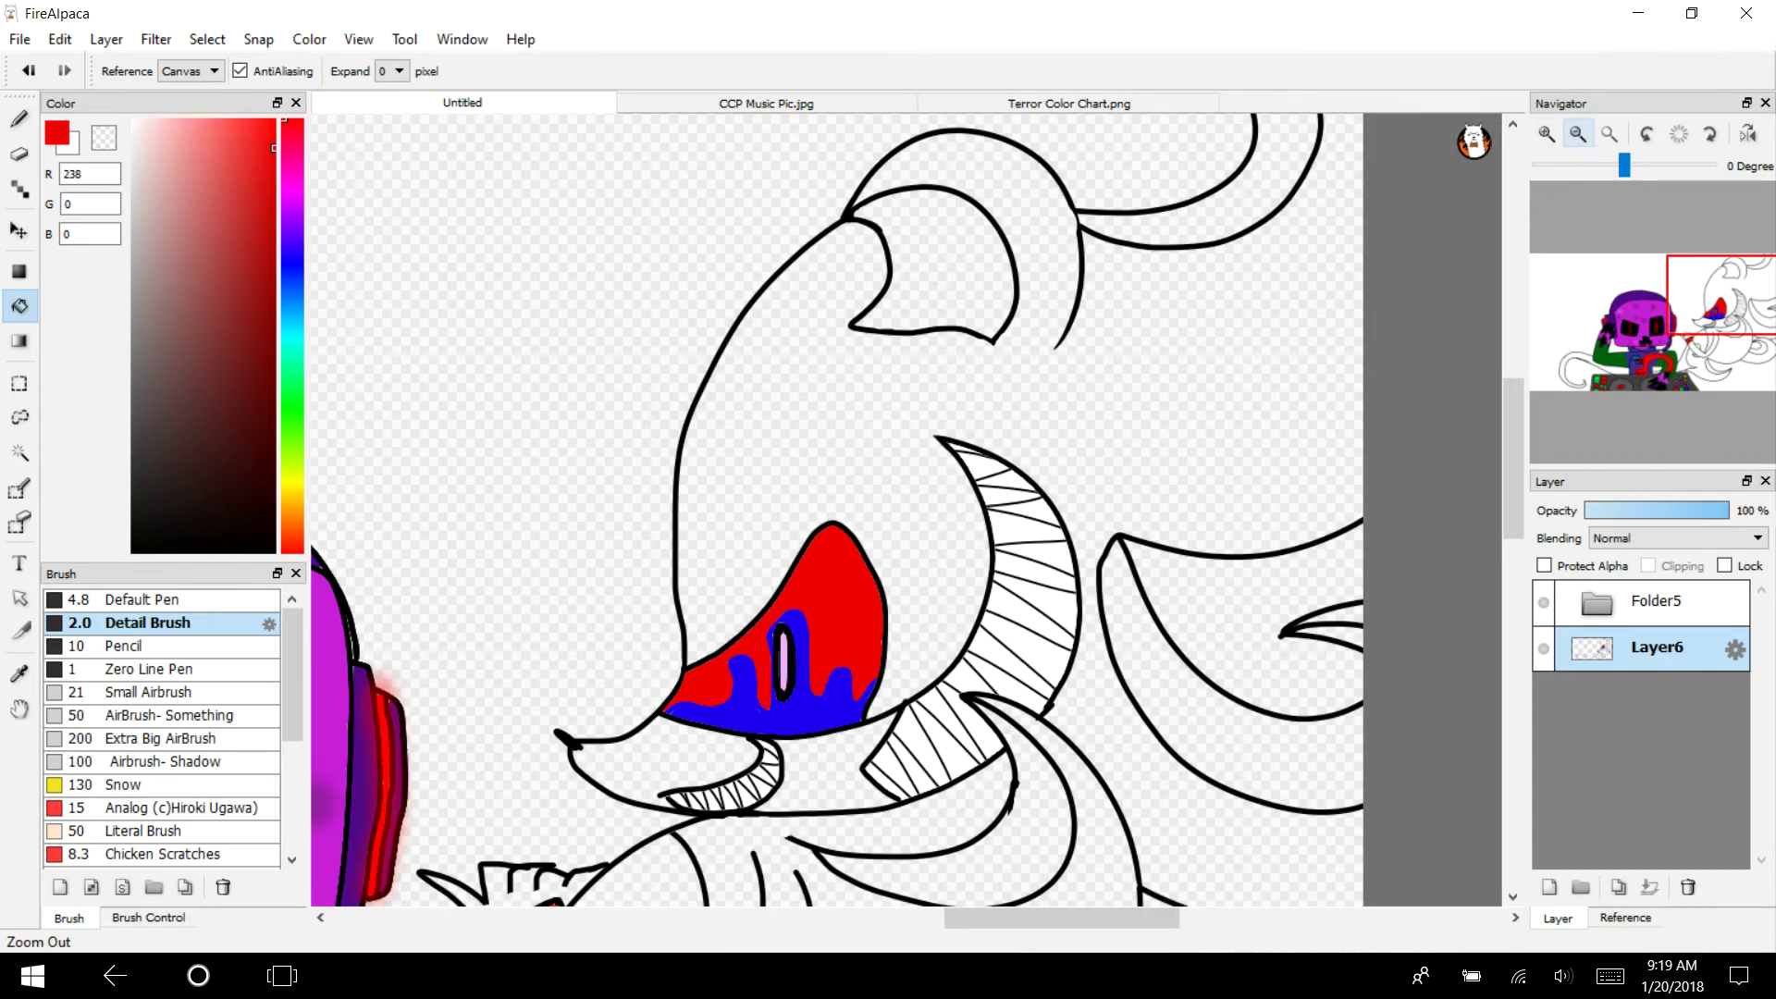
click(1068, 102)
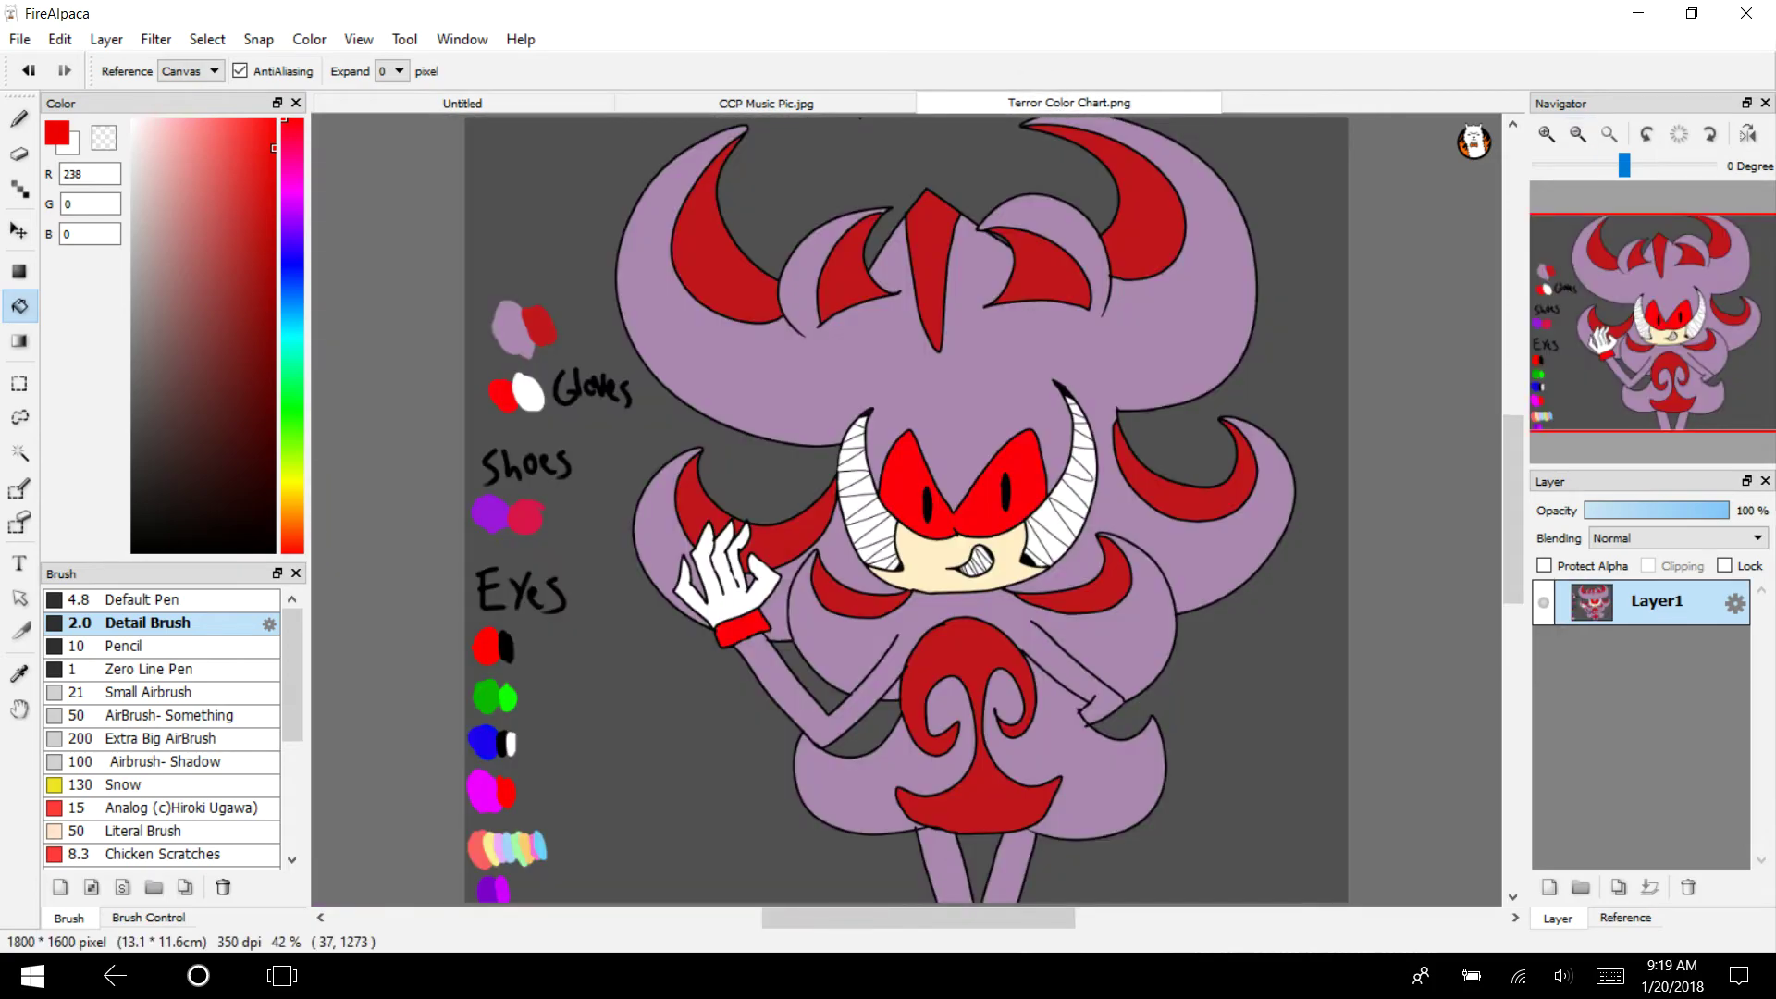
click(20, 674)
click(976, 368)
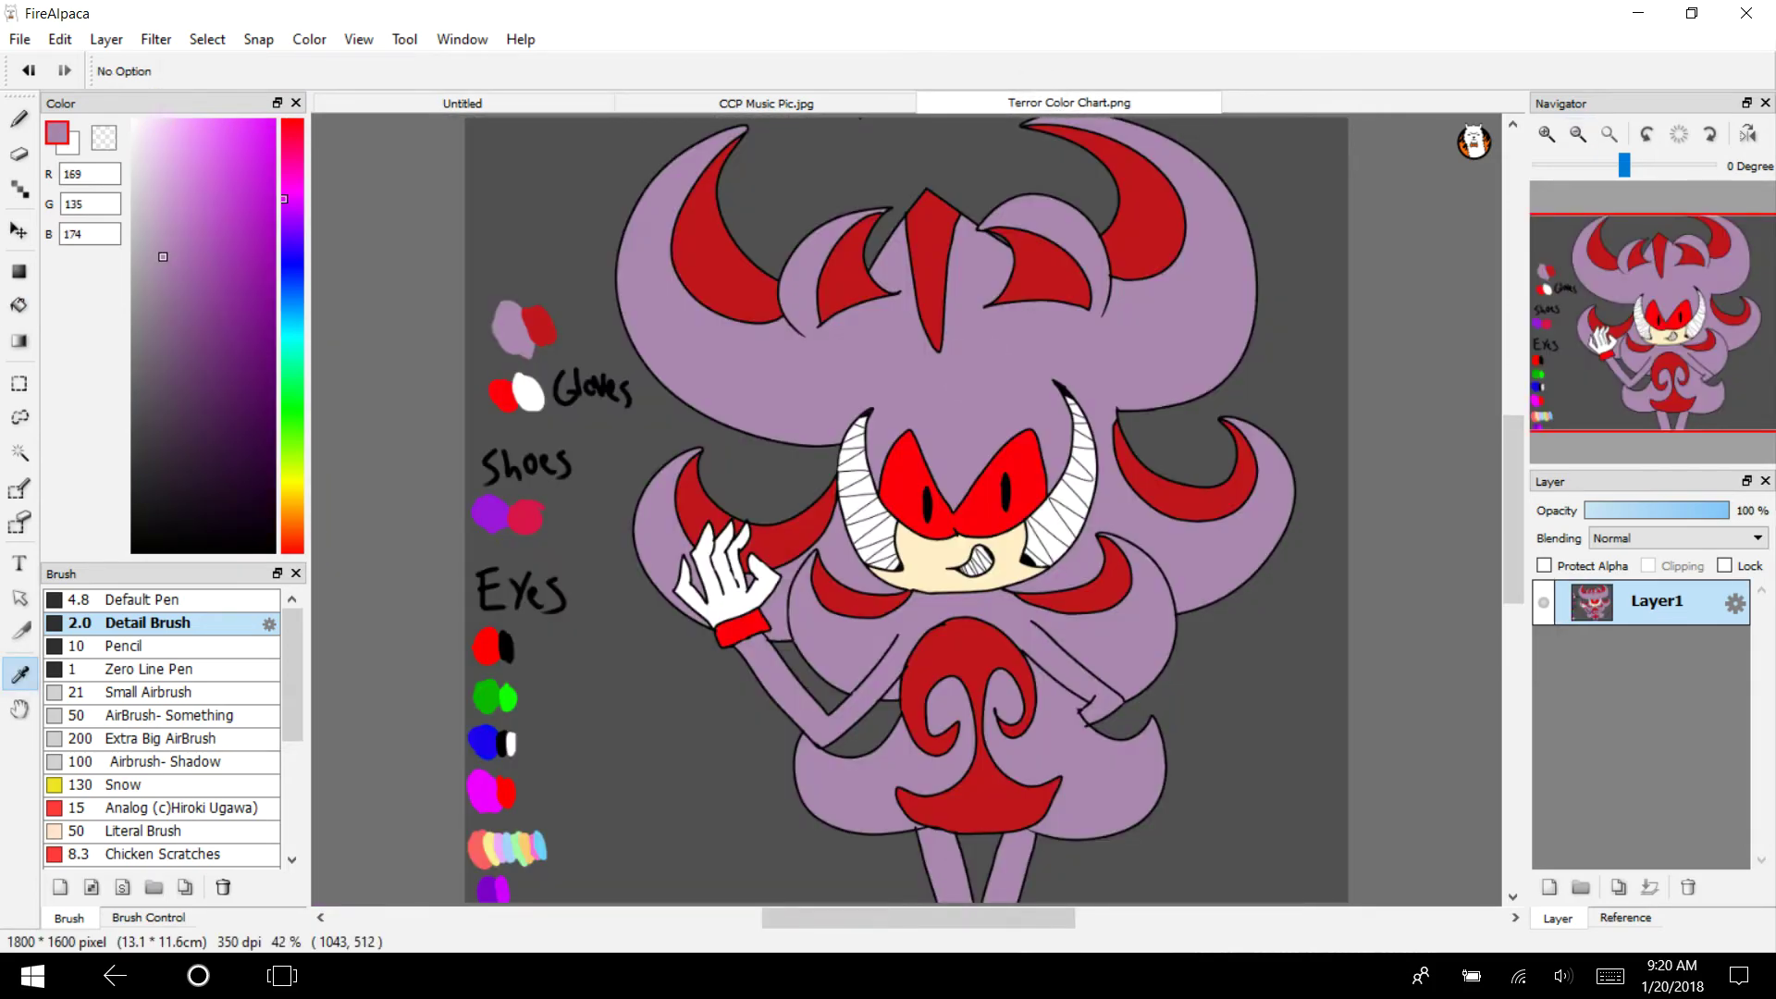
click(463, 102)
key(g)
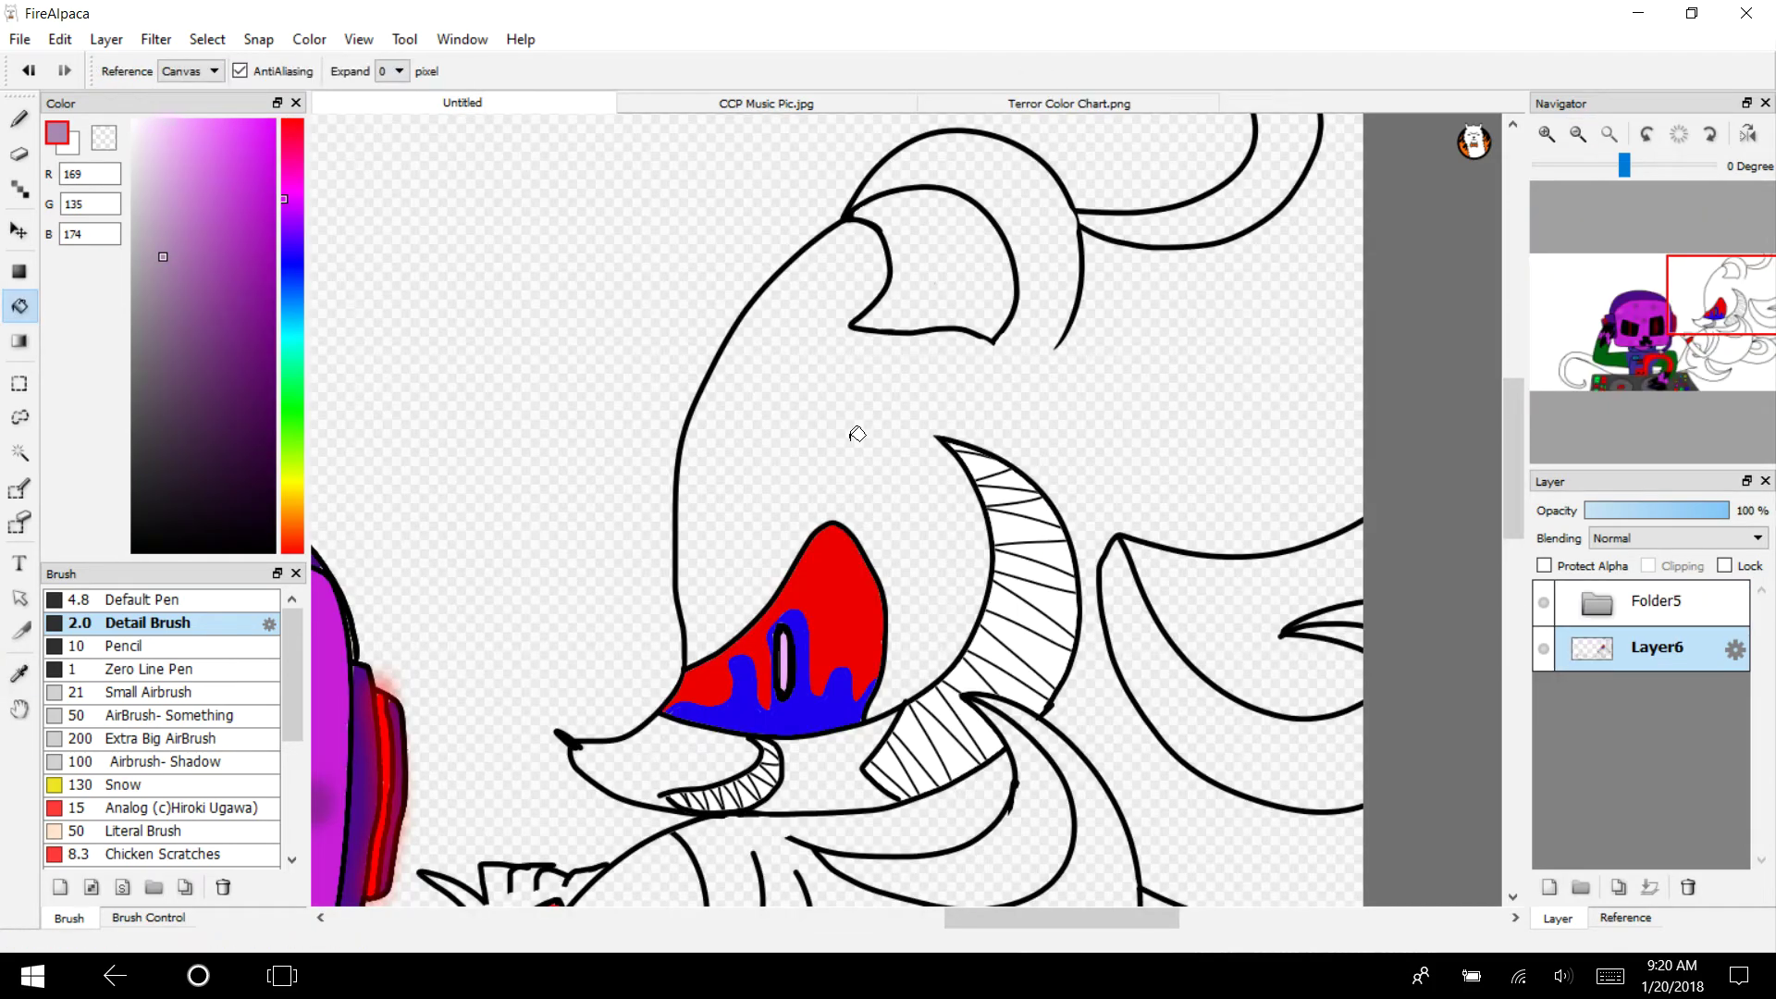
click(791, 451)
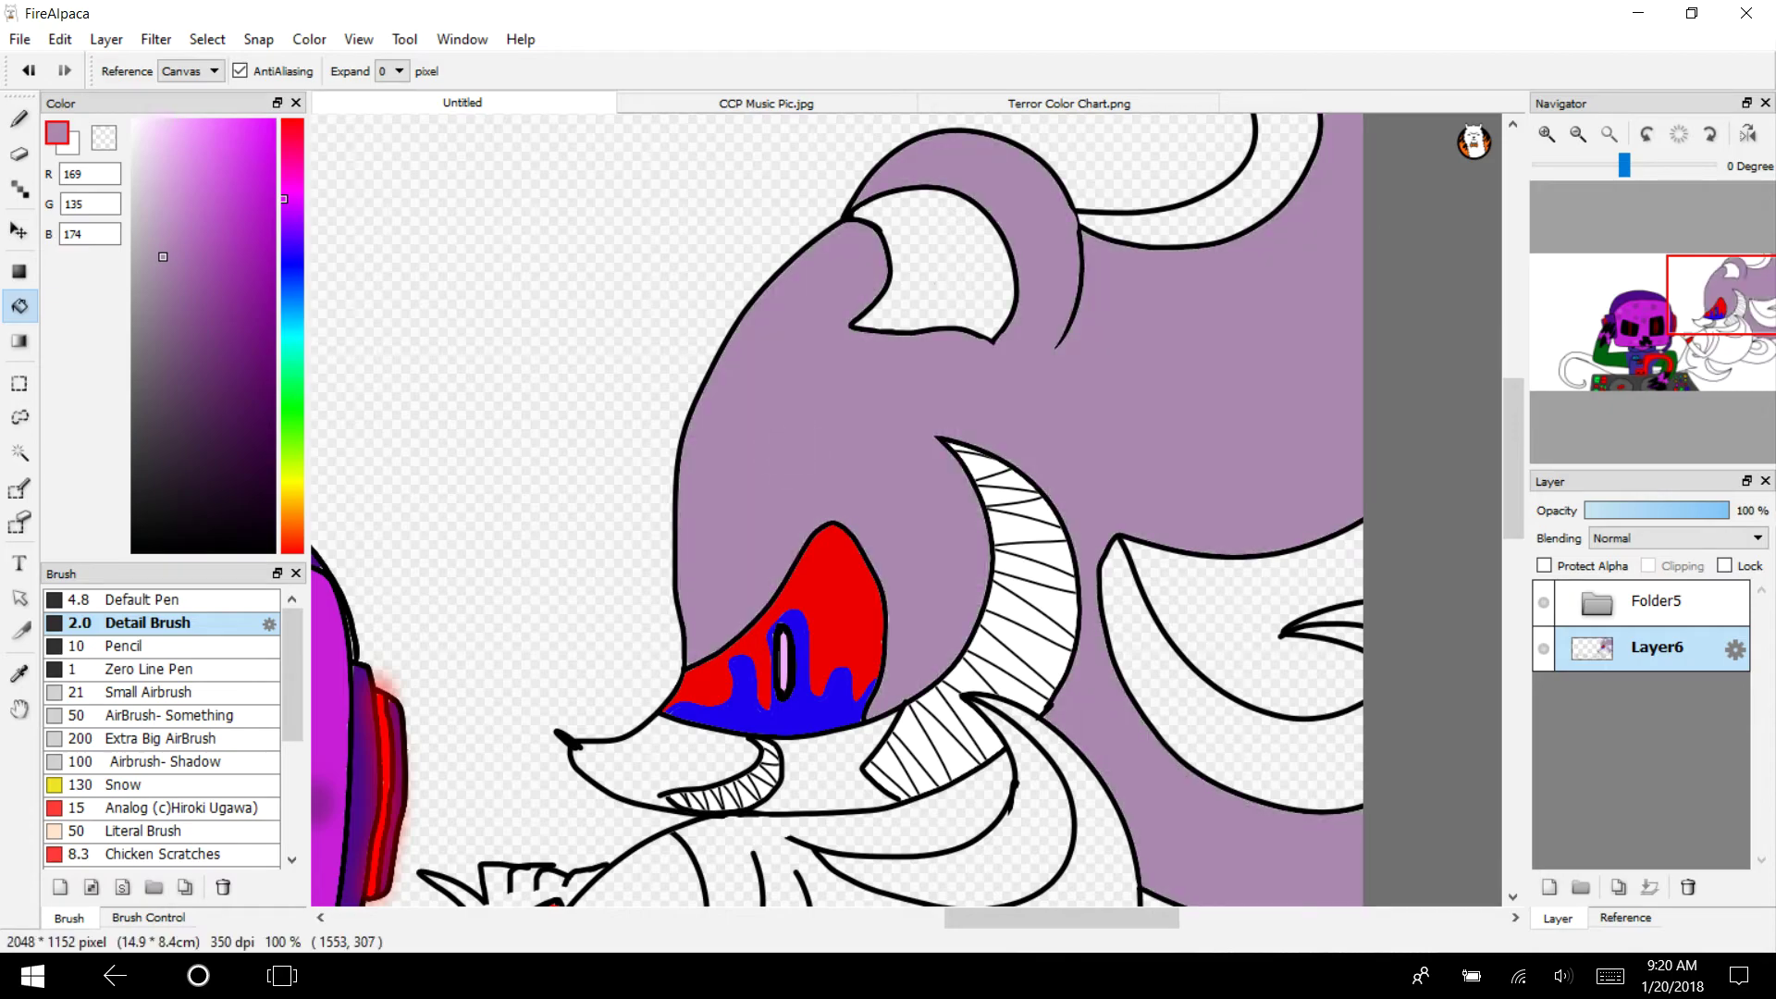
Fill the character's body, arm and rear curled quill with the same muted purple
drag(1728, 294, 1722, 337)
click(897, 639)
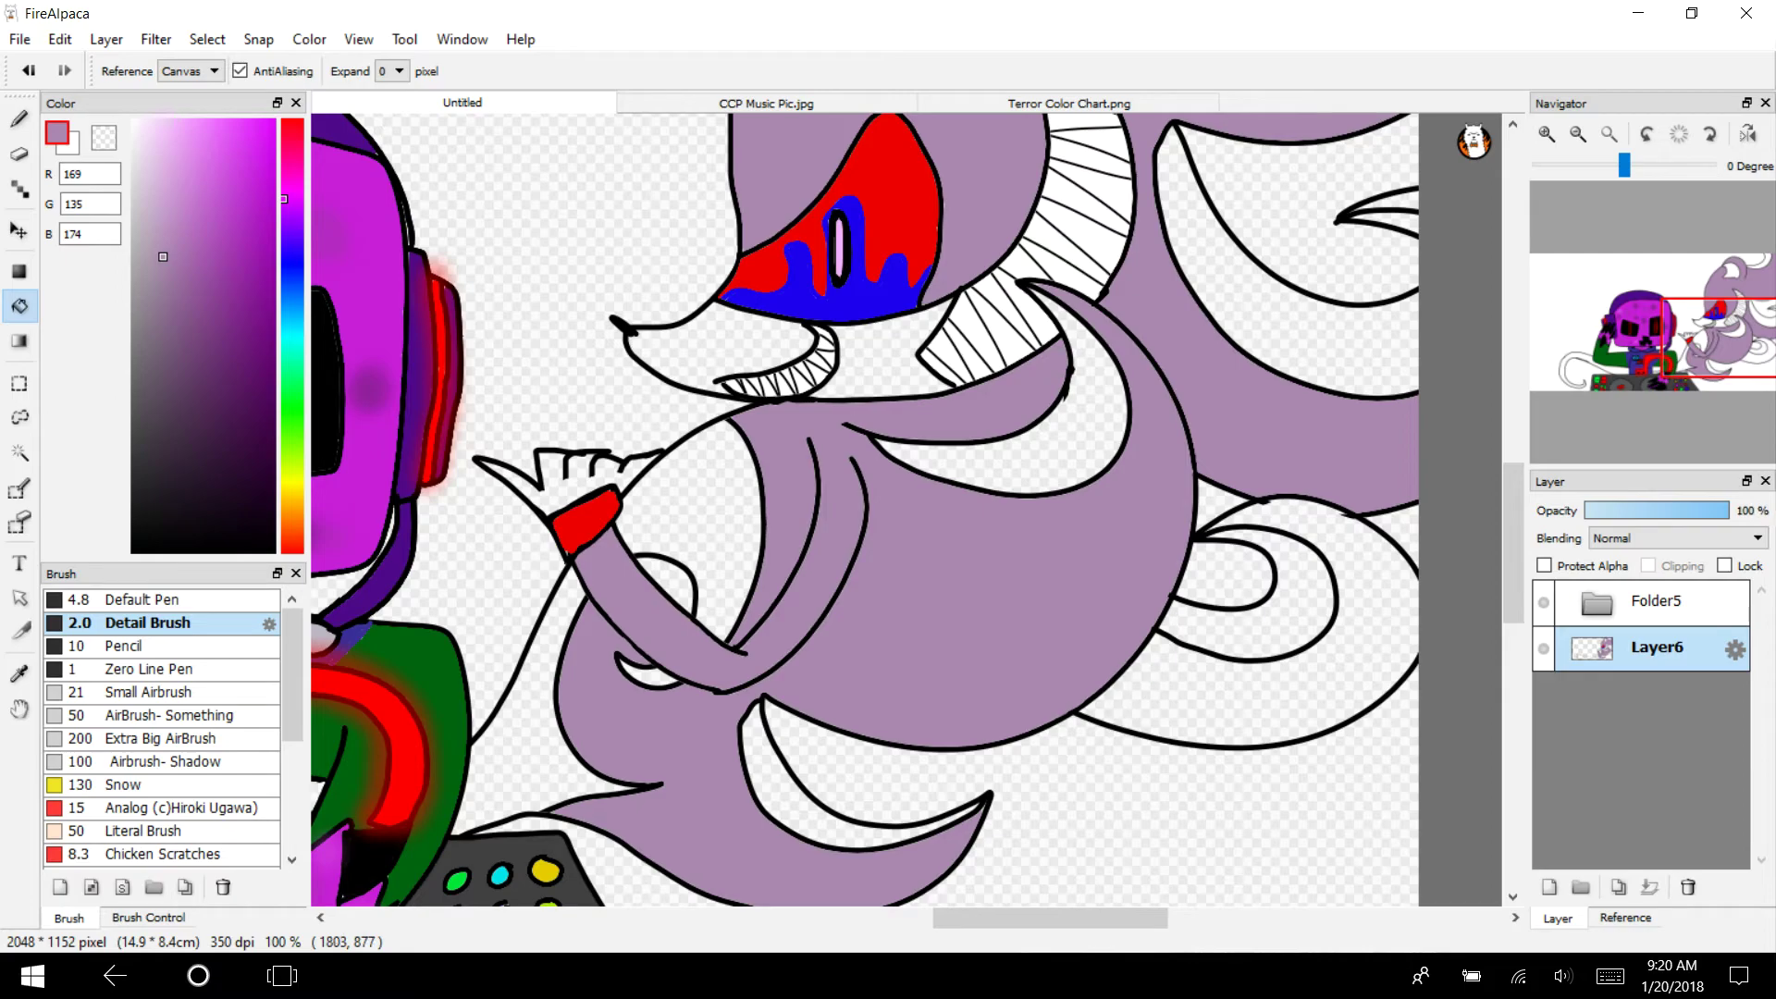
click(1119, 680)
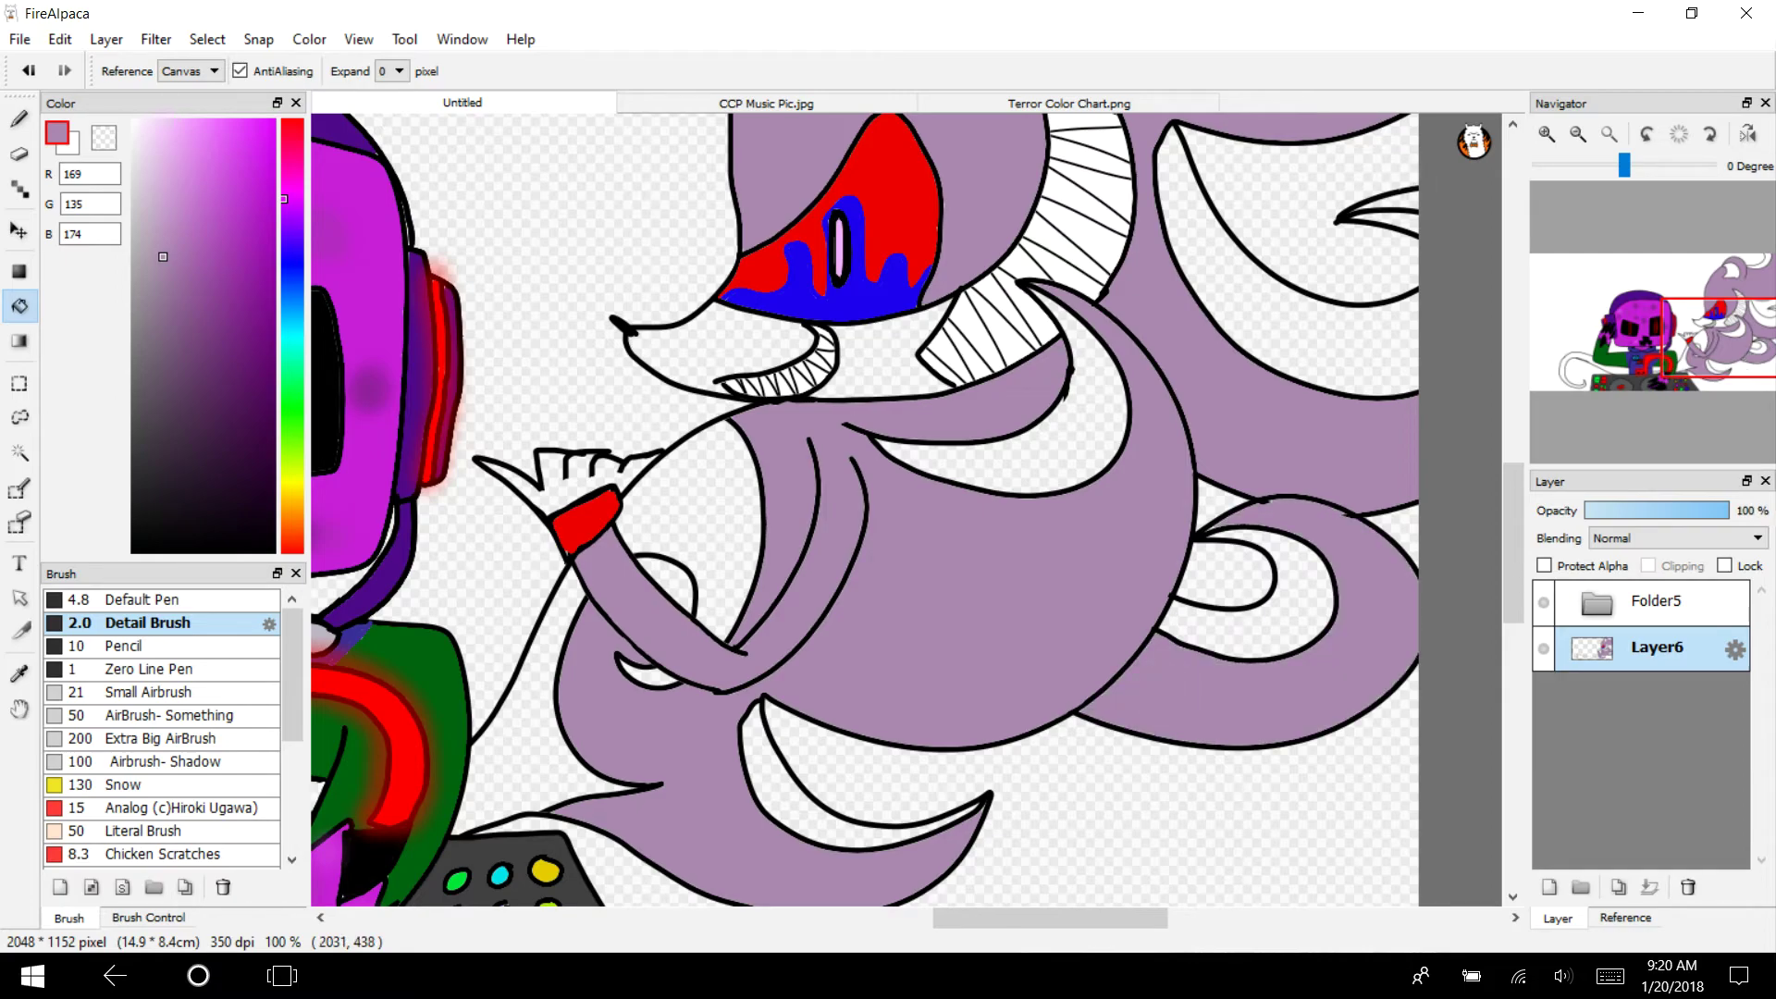
click(1757, 322)
click(1545, 134)
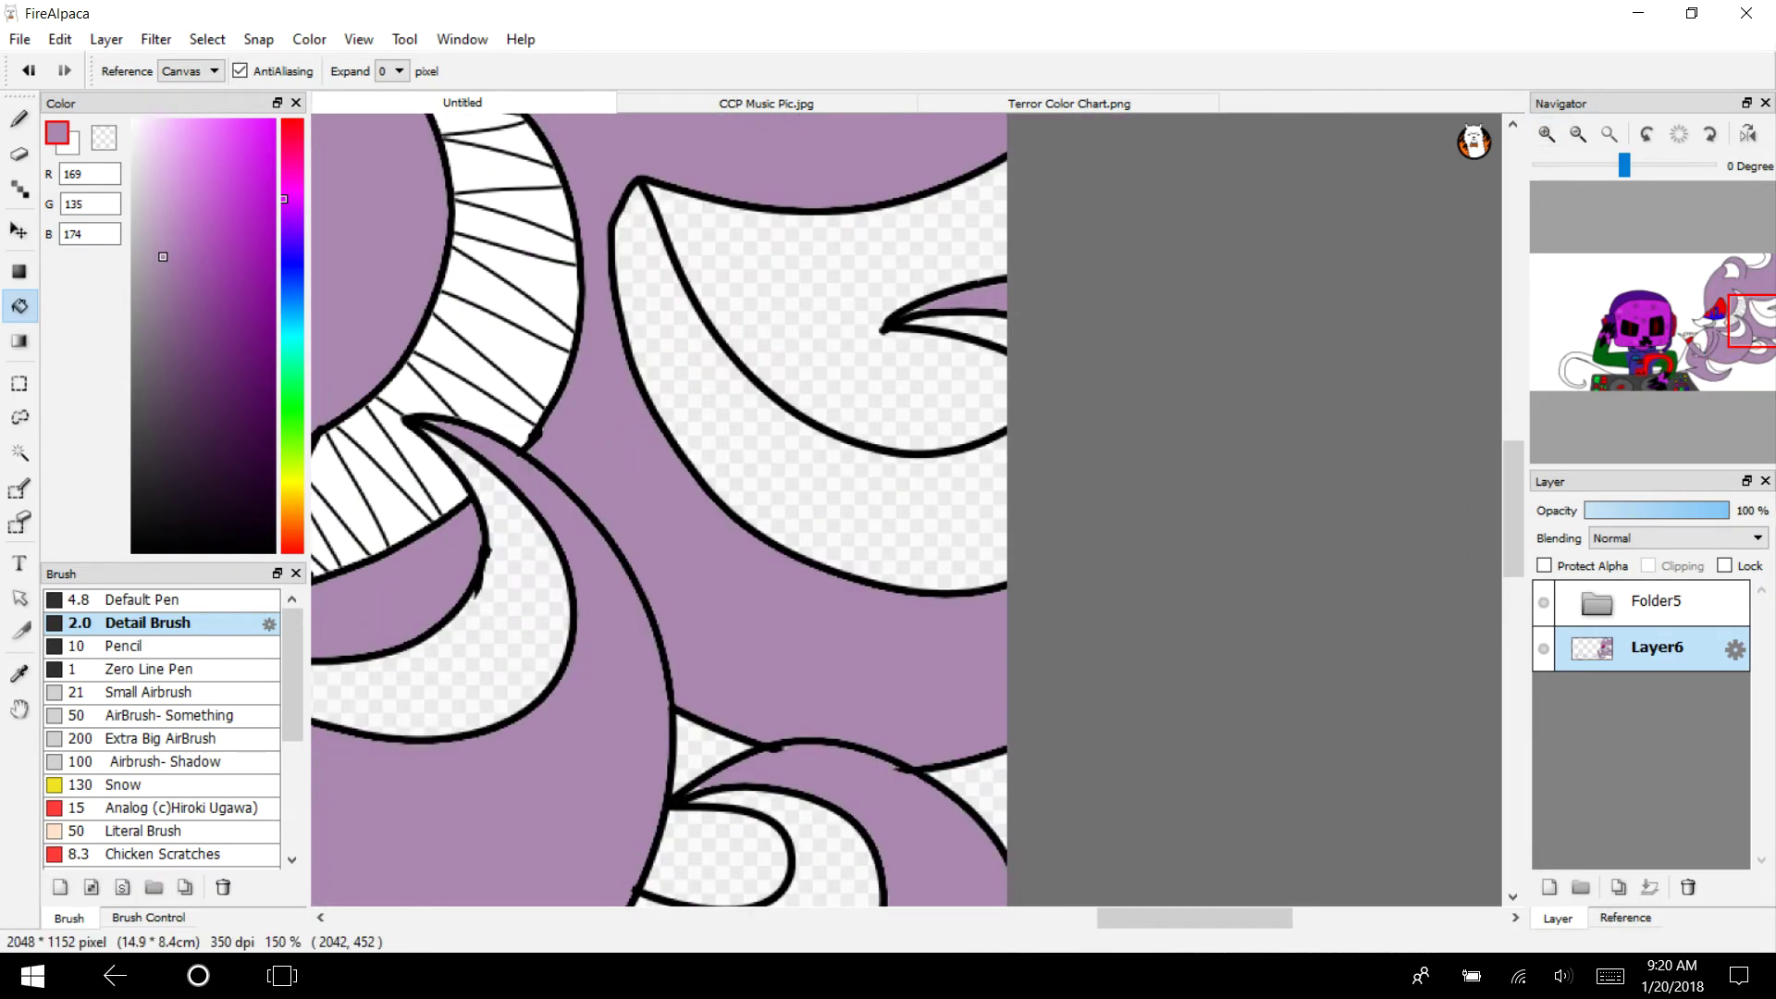
key(super+a)
click(1182, 560)
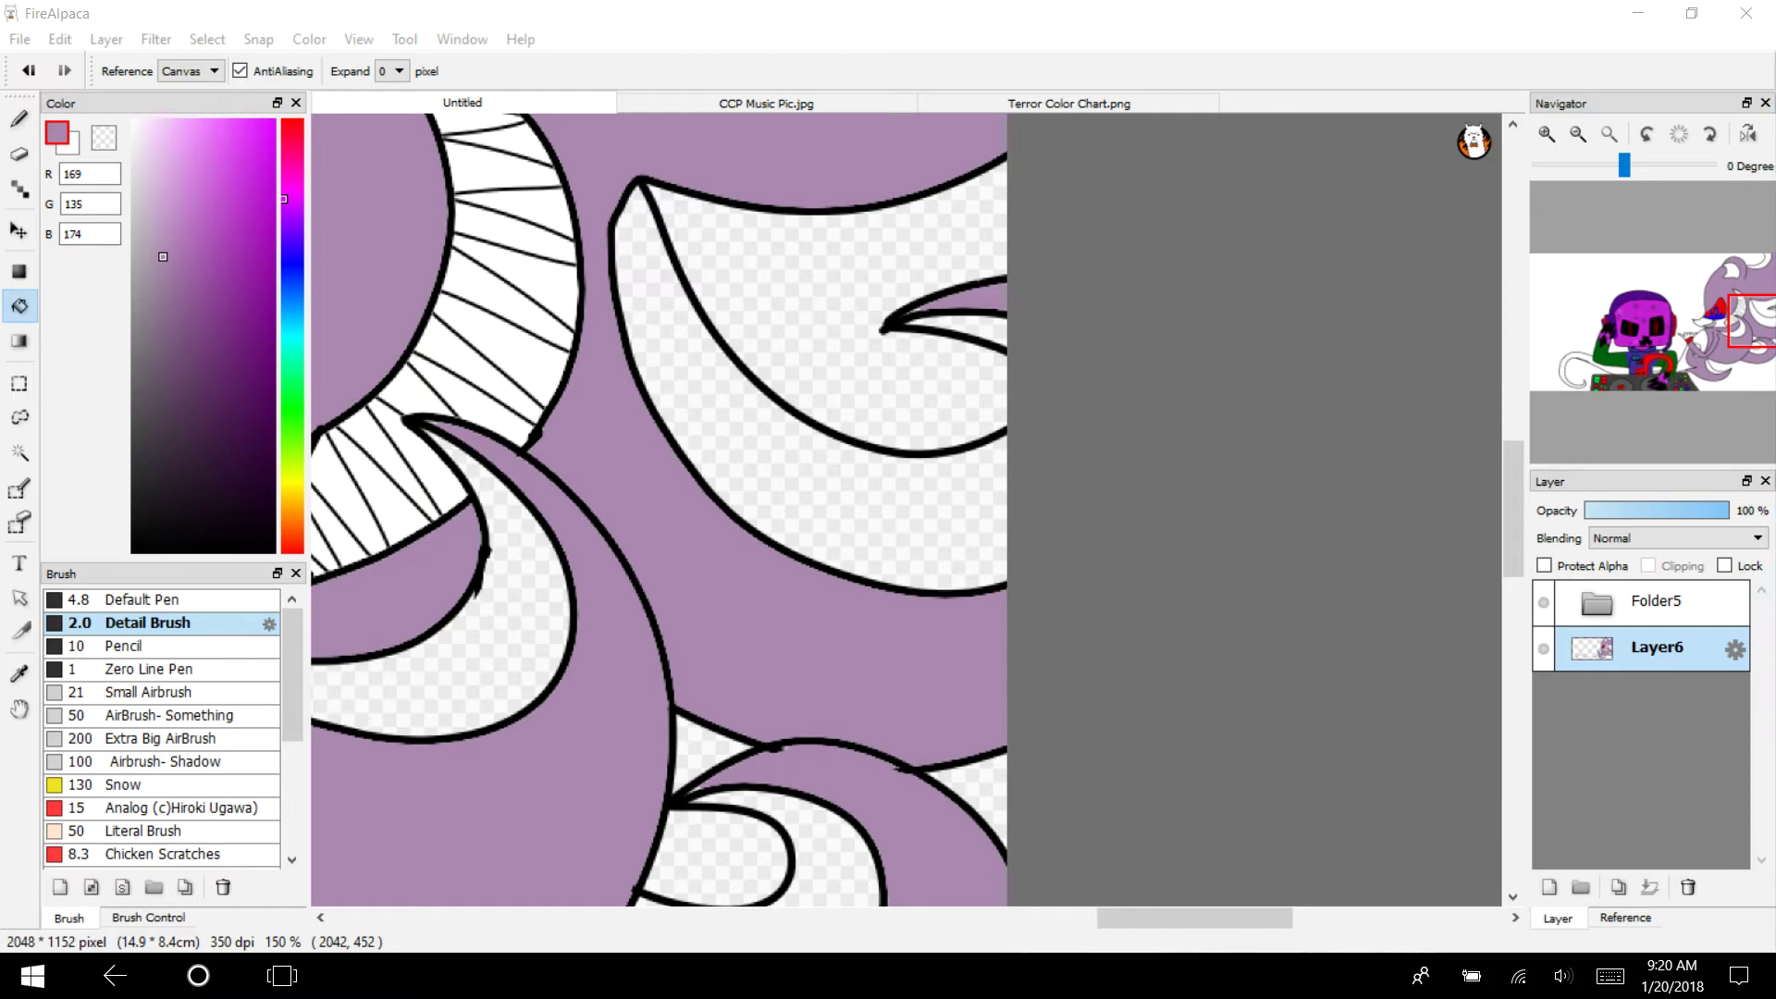
Hide Folder5 and erase the doubled line strokes along the inner outline of the long tail's curl
drag(1750, 319, 1580, 363)
click(1577, 135)
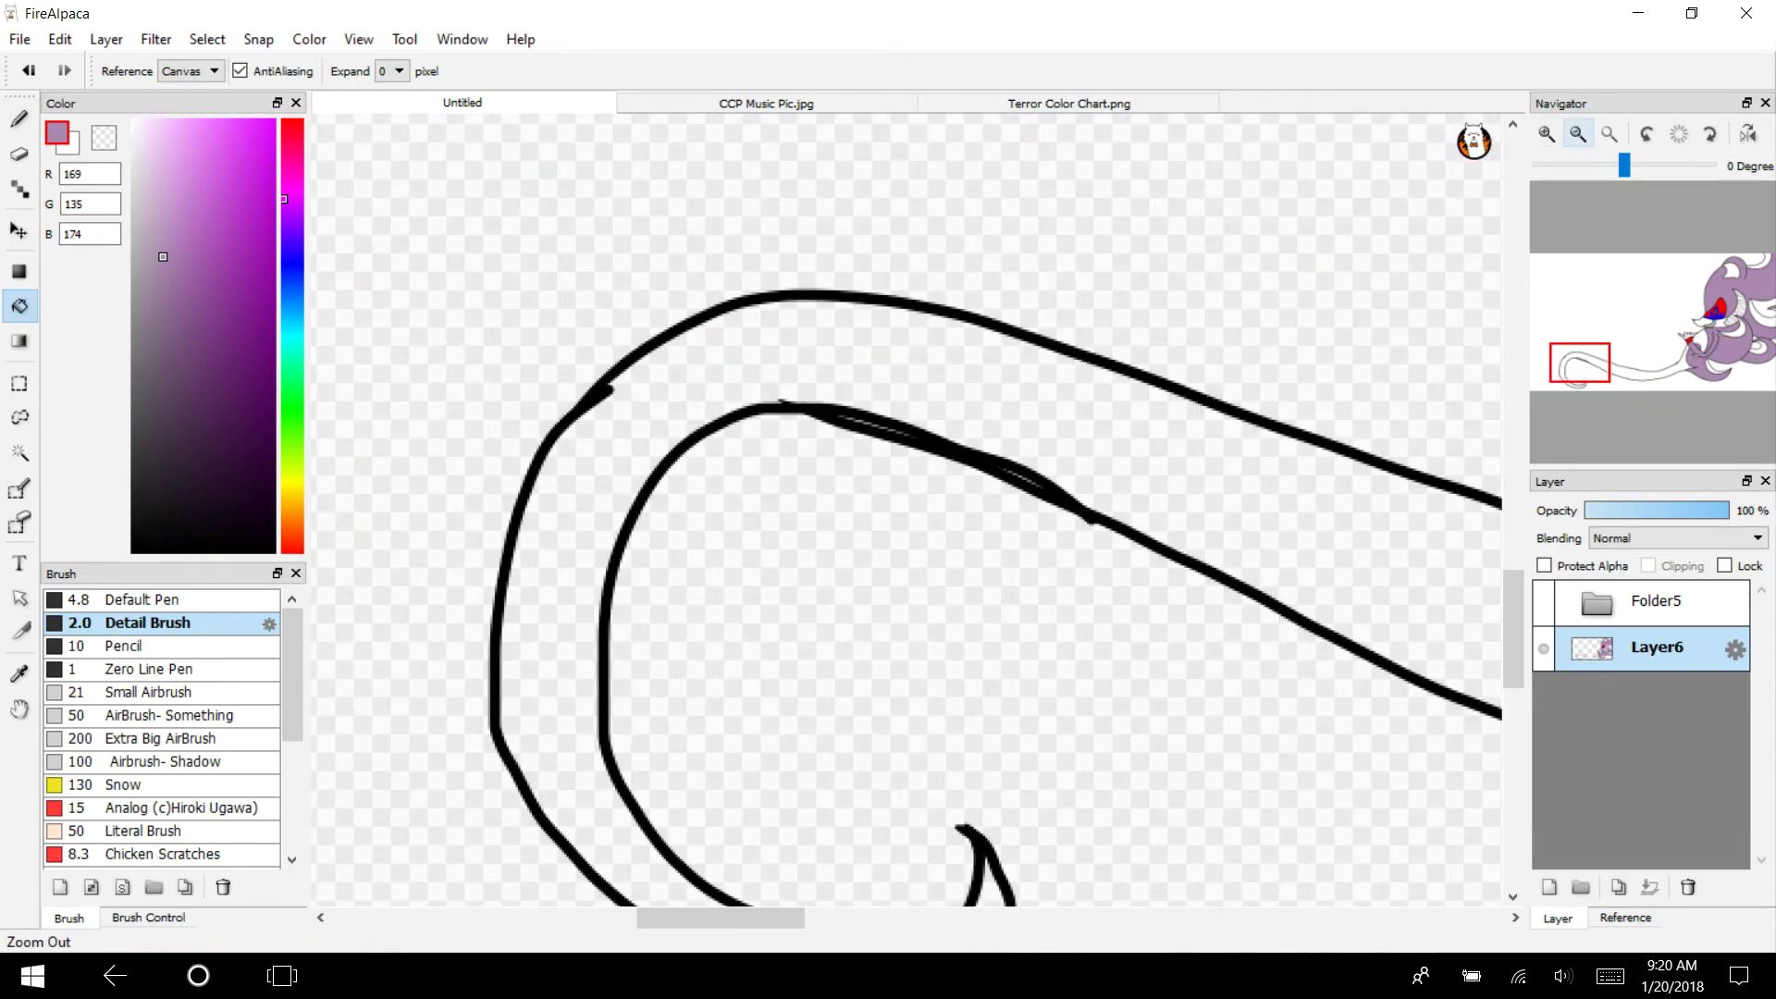
key(e)
mouse_move(1048, 508)
mouse_down()
mouse_move(936, 460)
mouse_move(801, 437)
mouse_up()
drag(944, 470, 802, 407)
mouse_move(1082, 492)
mouse_down()
mouse_move(816, 401)
mouse_move(1034, 470)
mouse_up()
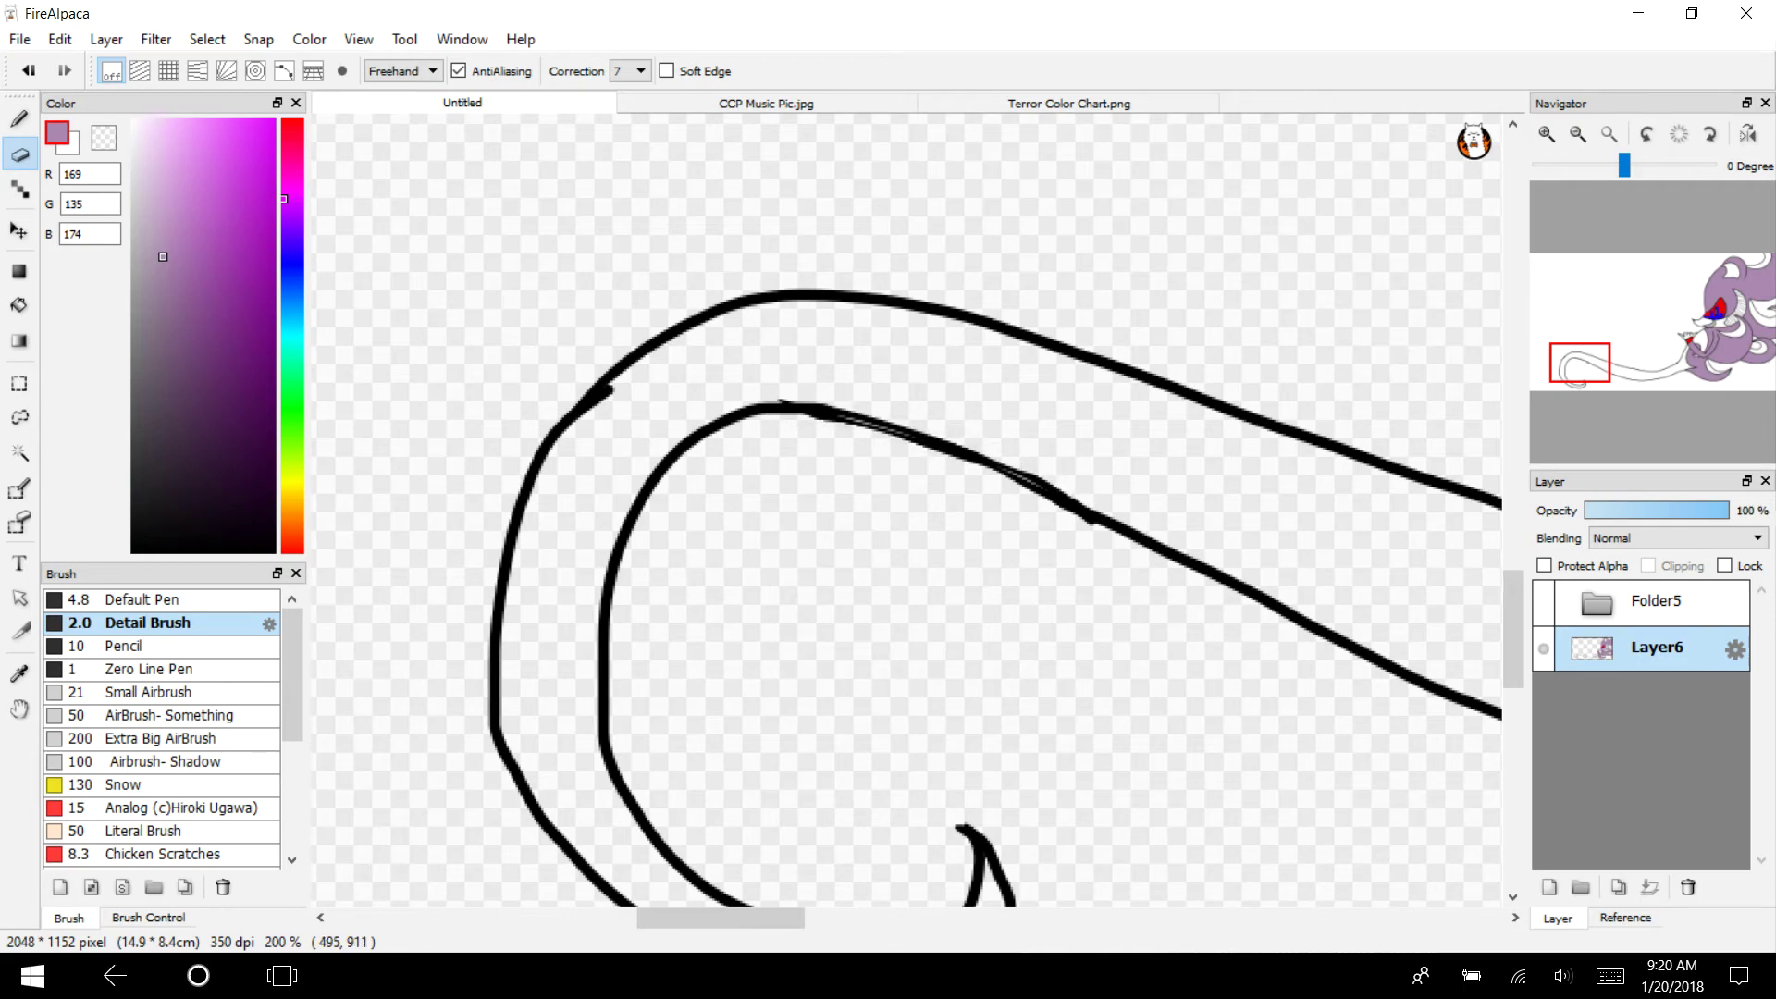
Sample the dark red (193, 22, 28) from Terror Color Chart.png and fill the character's chest marking with it
click(1577, 133)
click(1578, 133)
drag(1646, 366, 1722, 329)
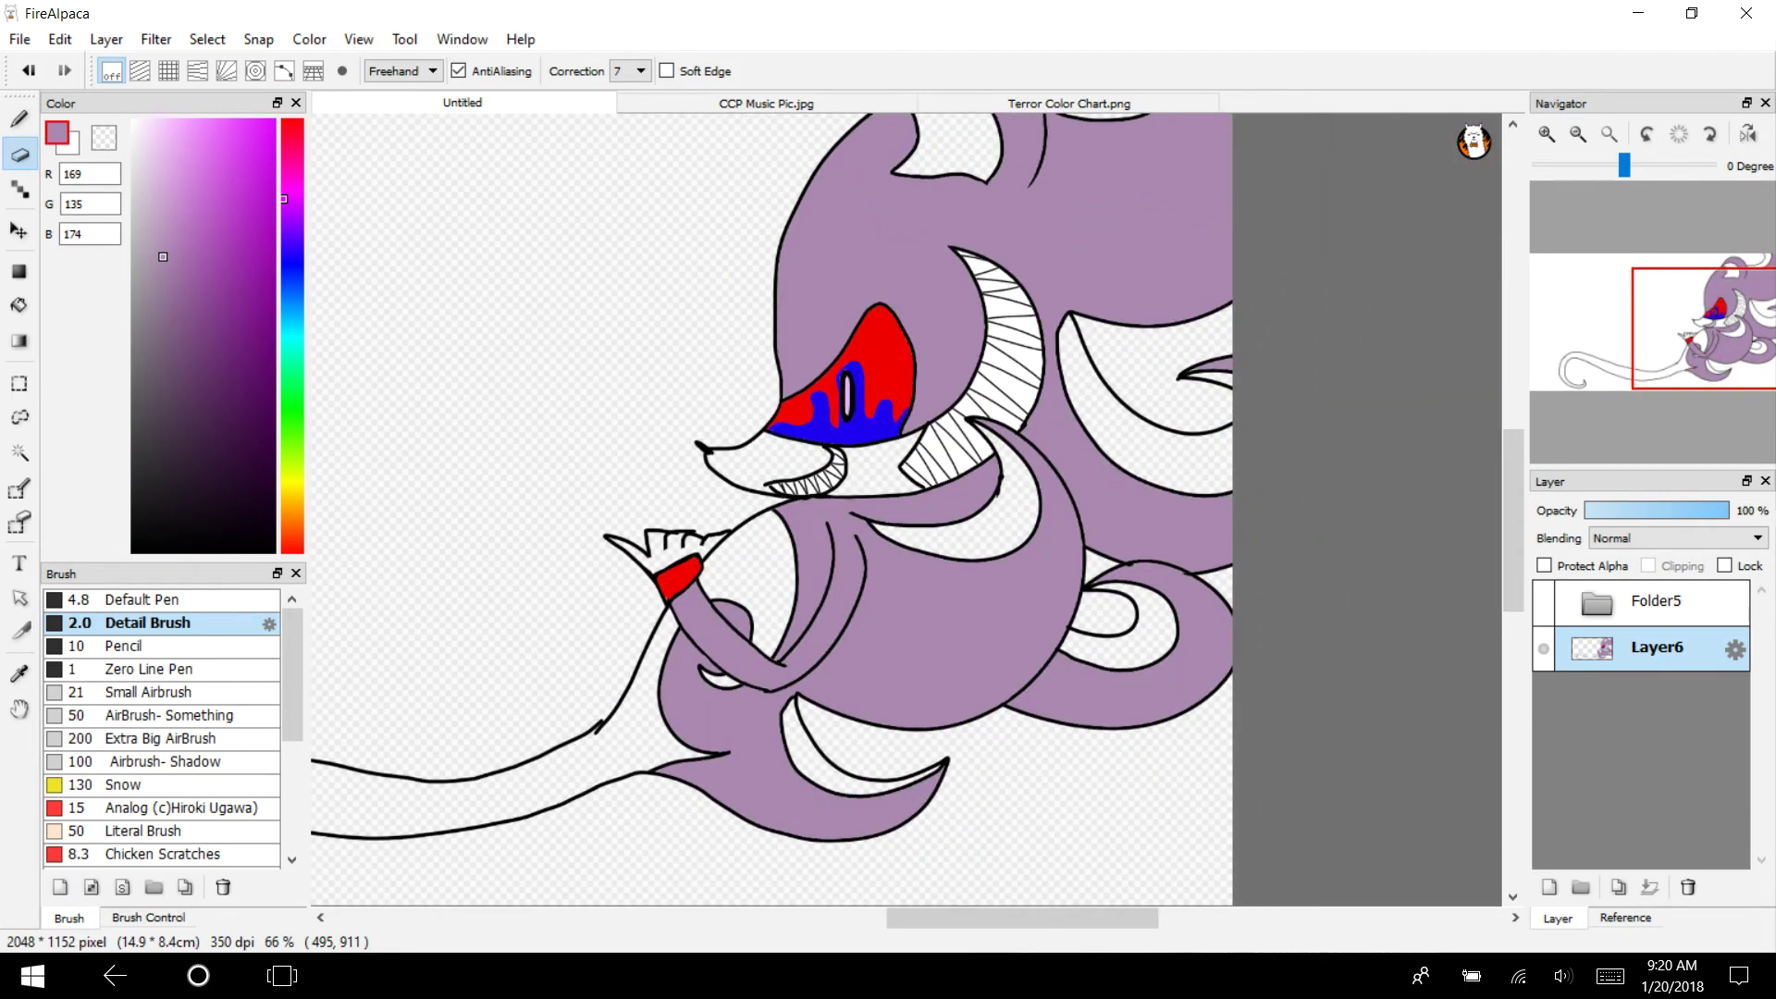
click(1017, 102)
click(18, 674)
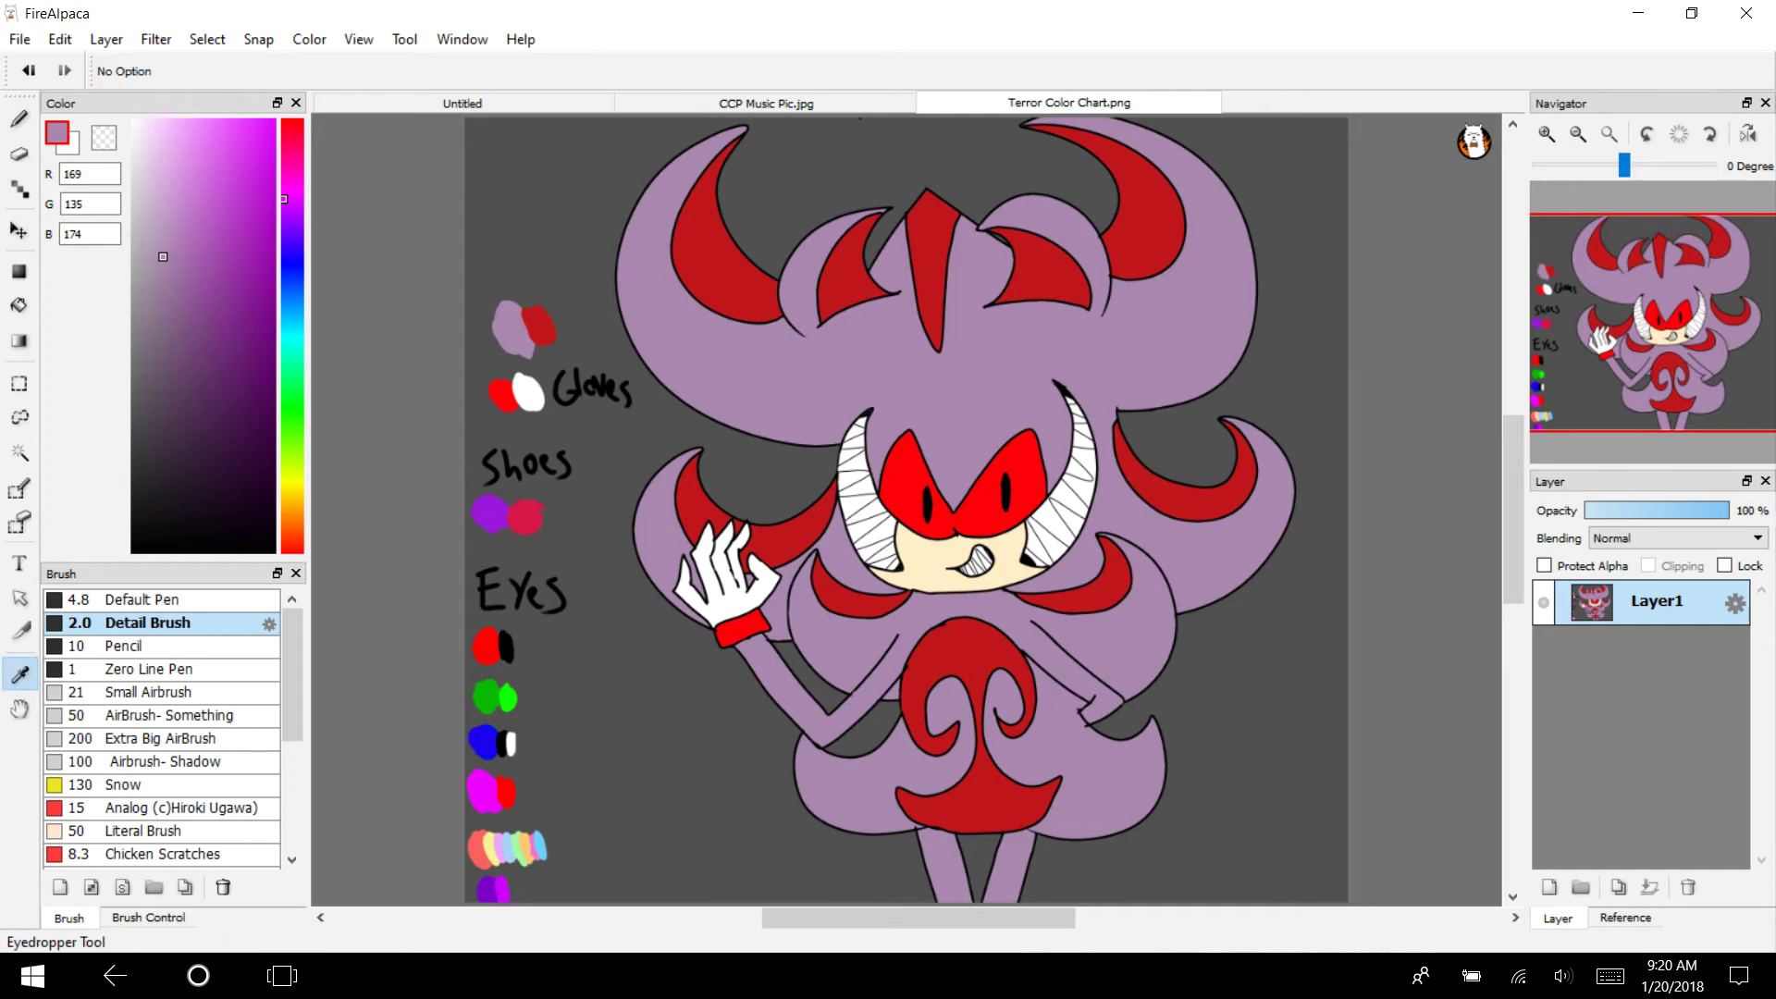
click(960, 659)
click(461, 103)
click(18, 305)
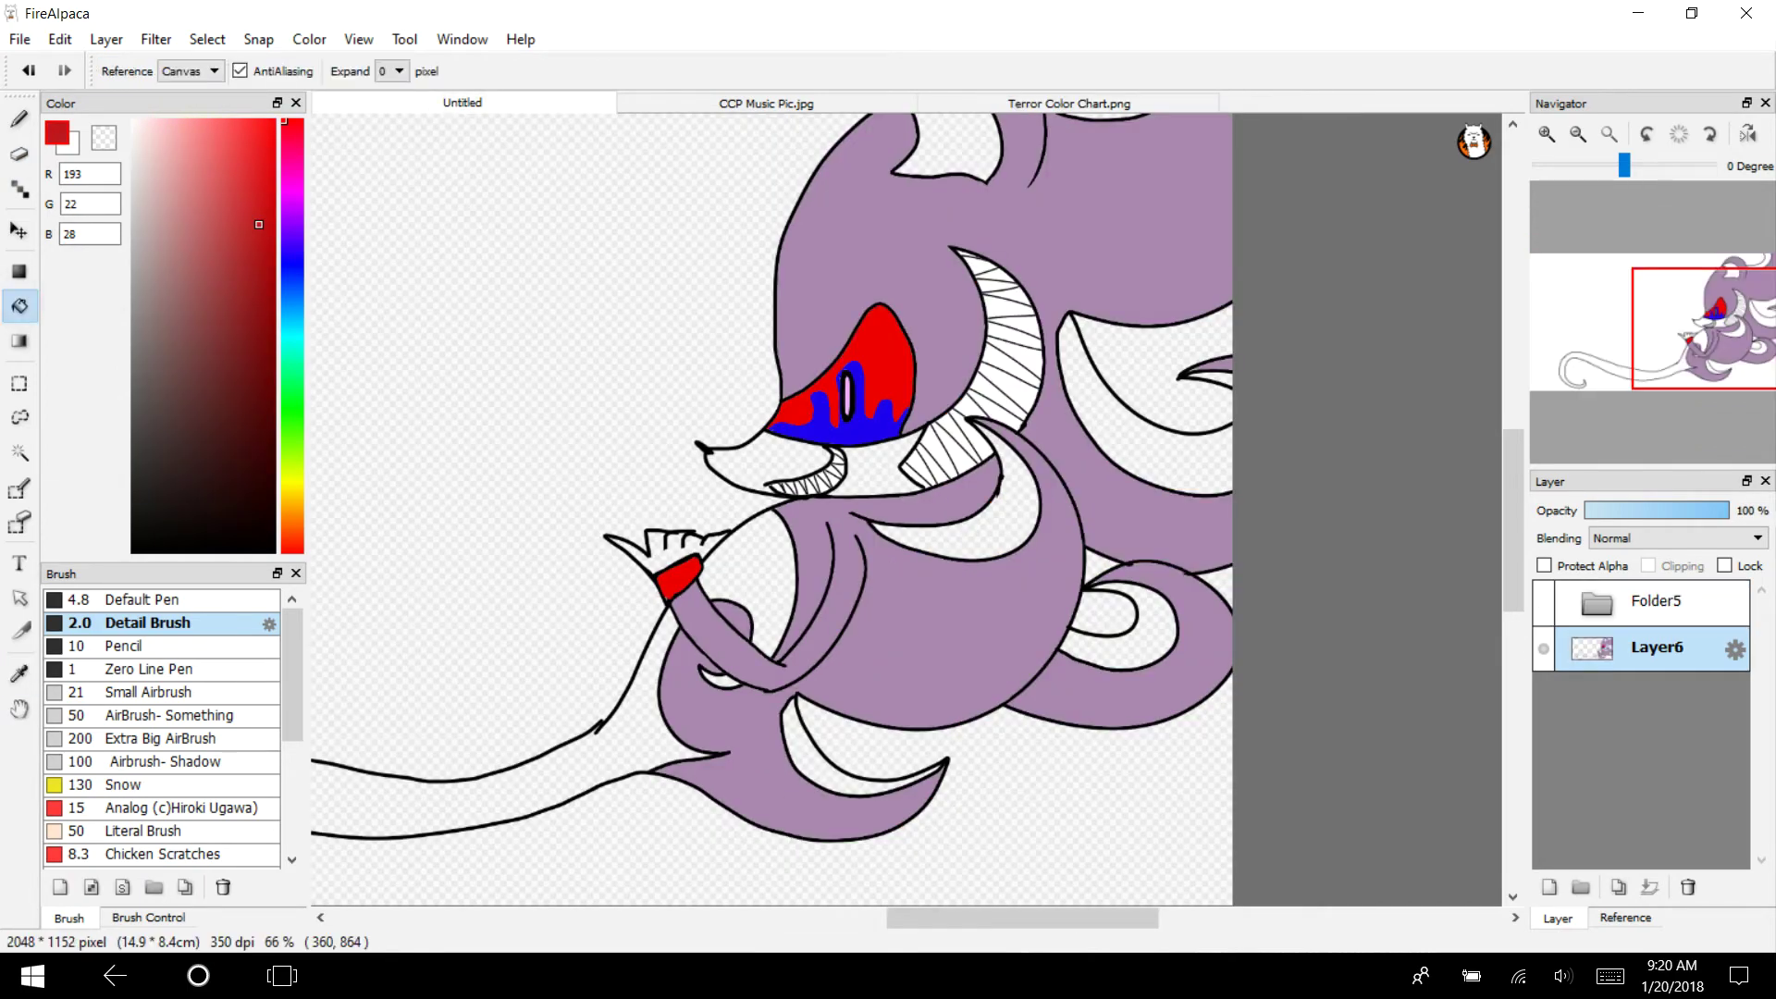
click(736, 571)
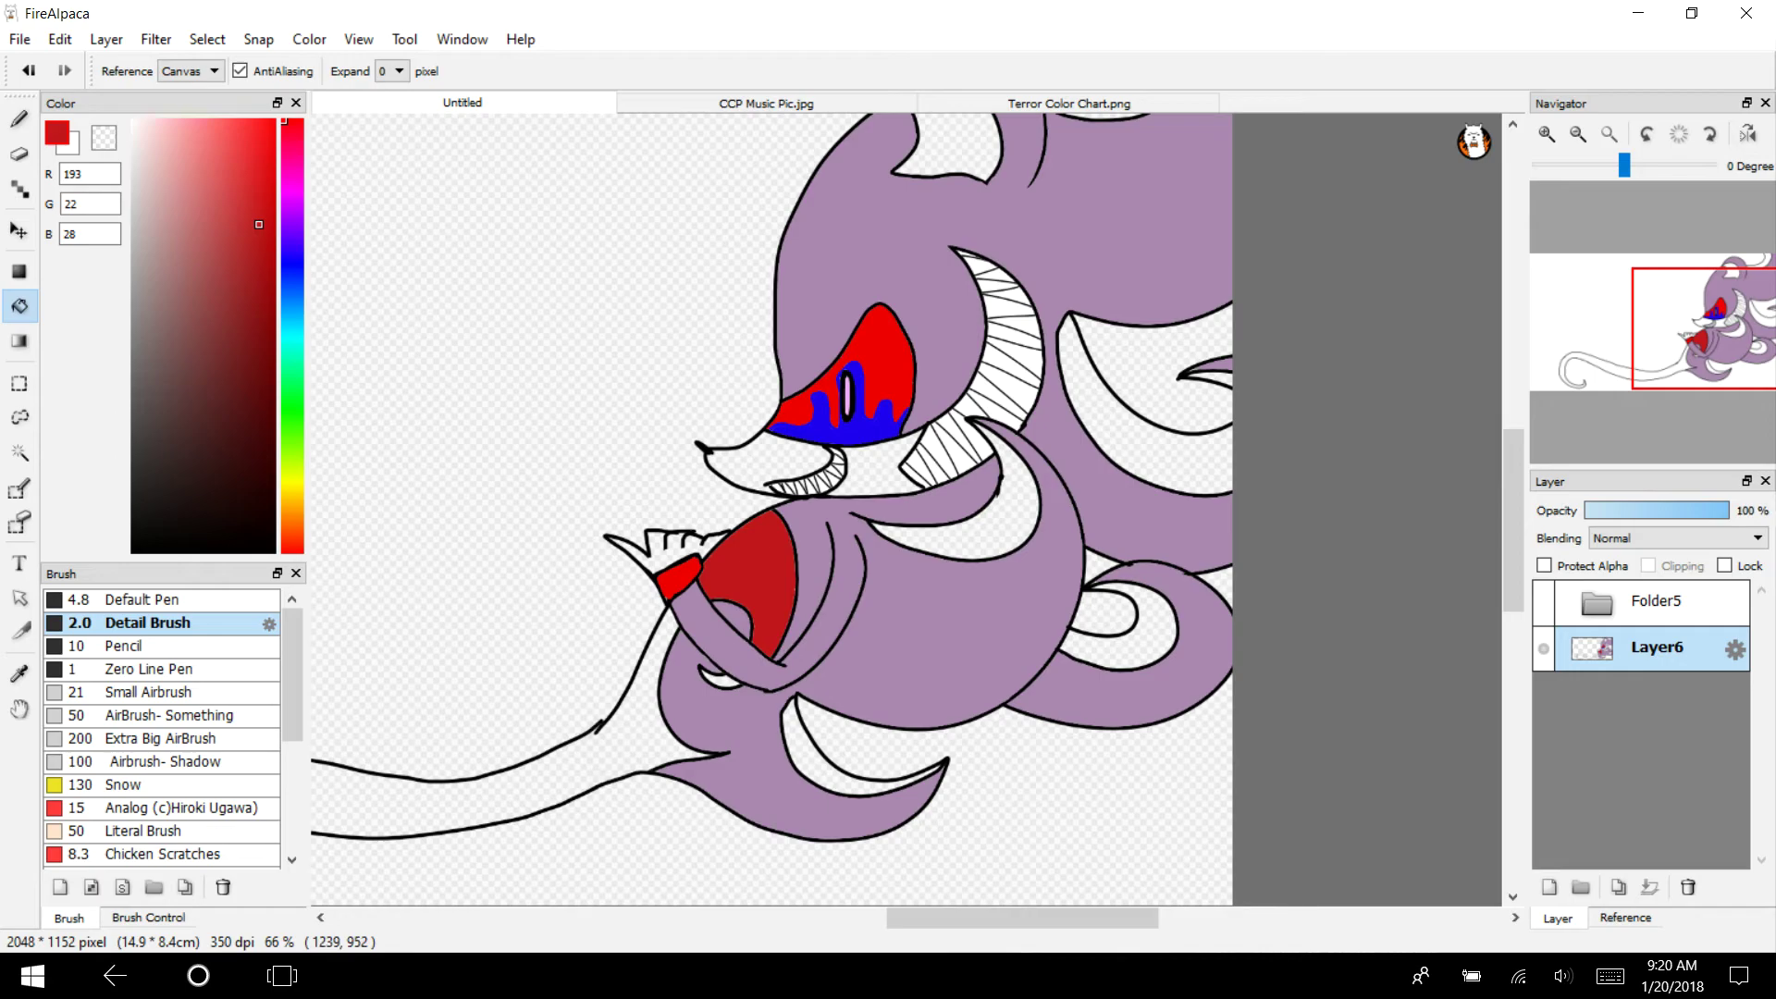
Fill the long curling tail and the small crescent below the bent arm with the dark red
click(603, 756)
click(720, 679)
click(28, 71)
click(722, 678)
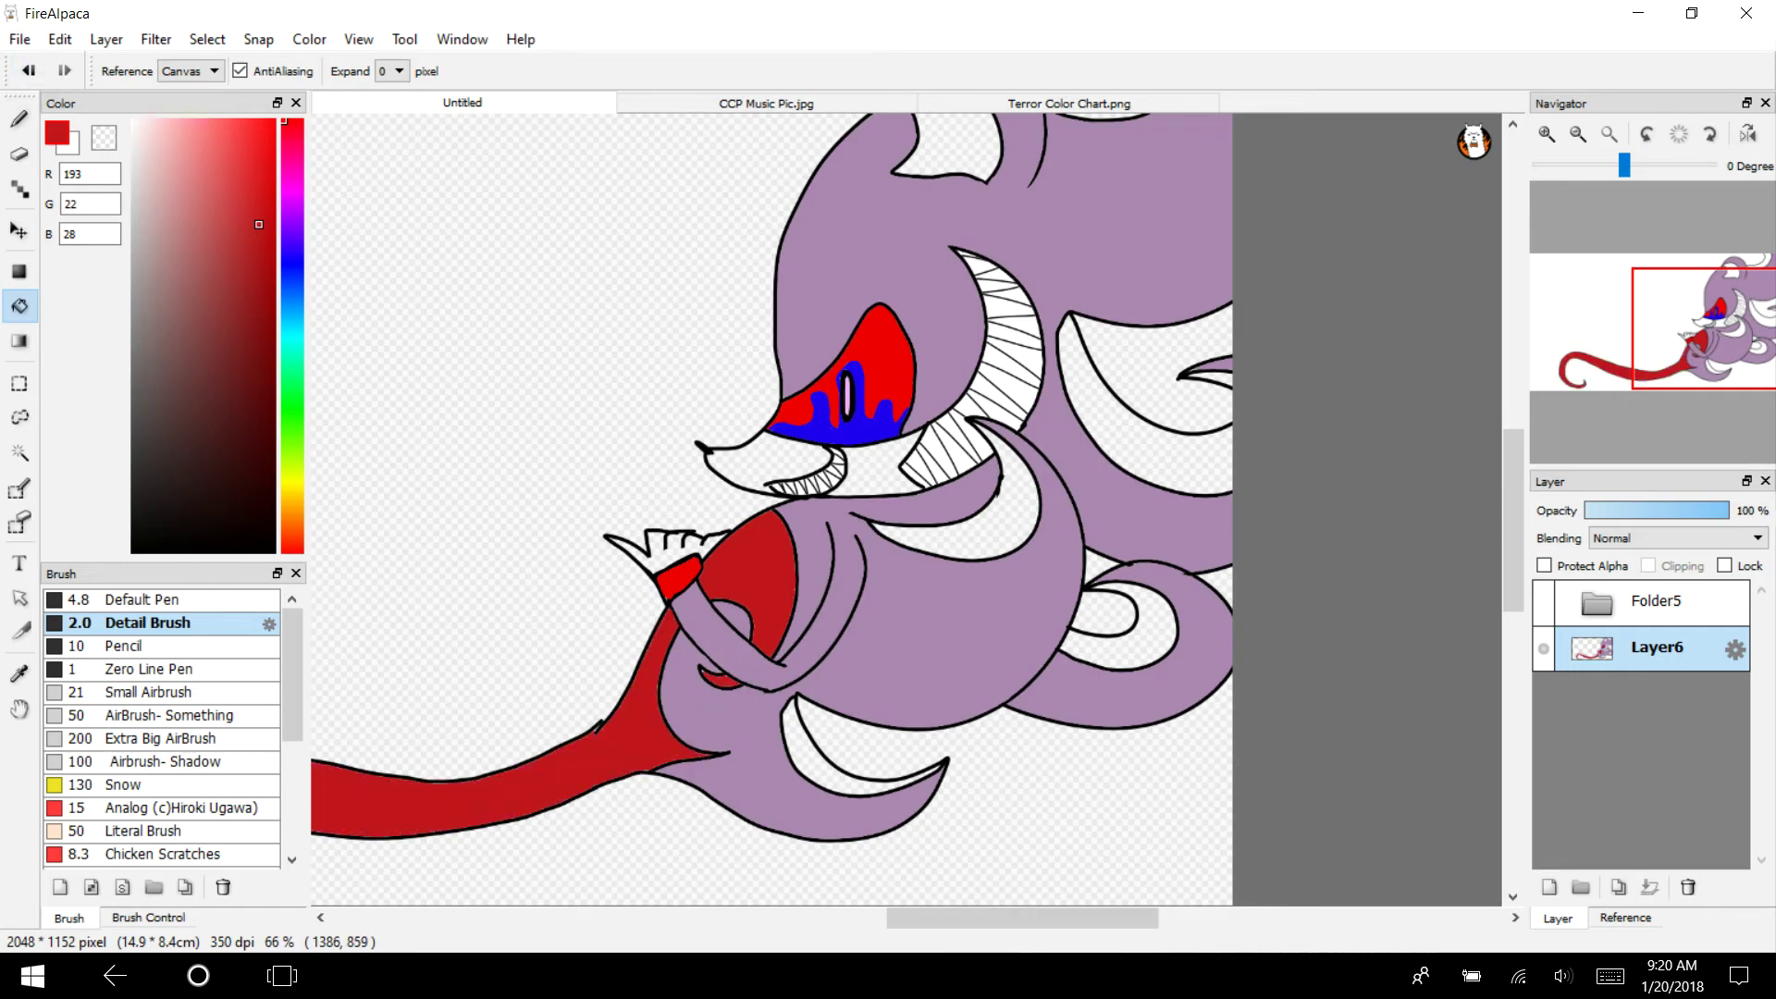
Fill the crescent markings on the lower tuft, shoulder quill, rear curl and back quill with the dark red
click(815, 751)
click(984, 505)
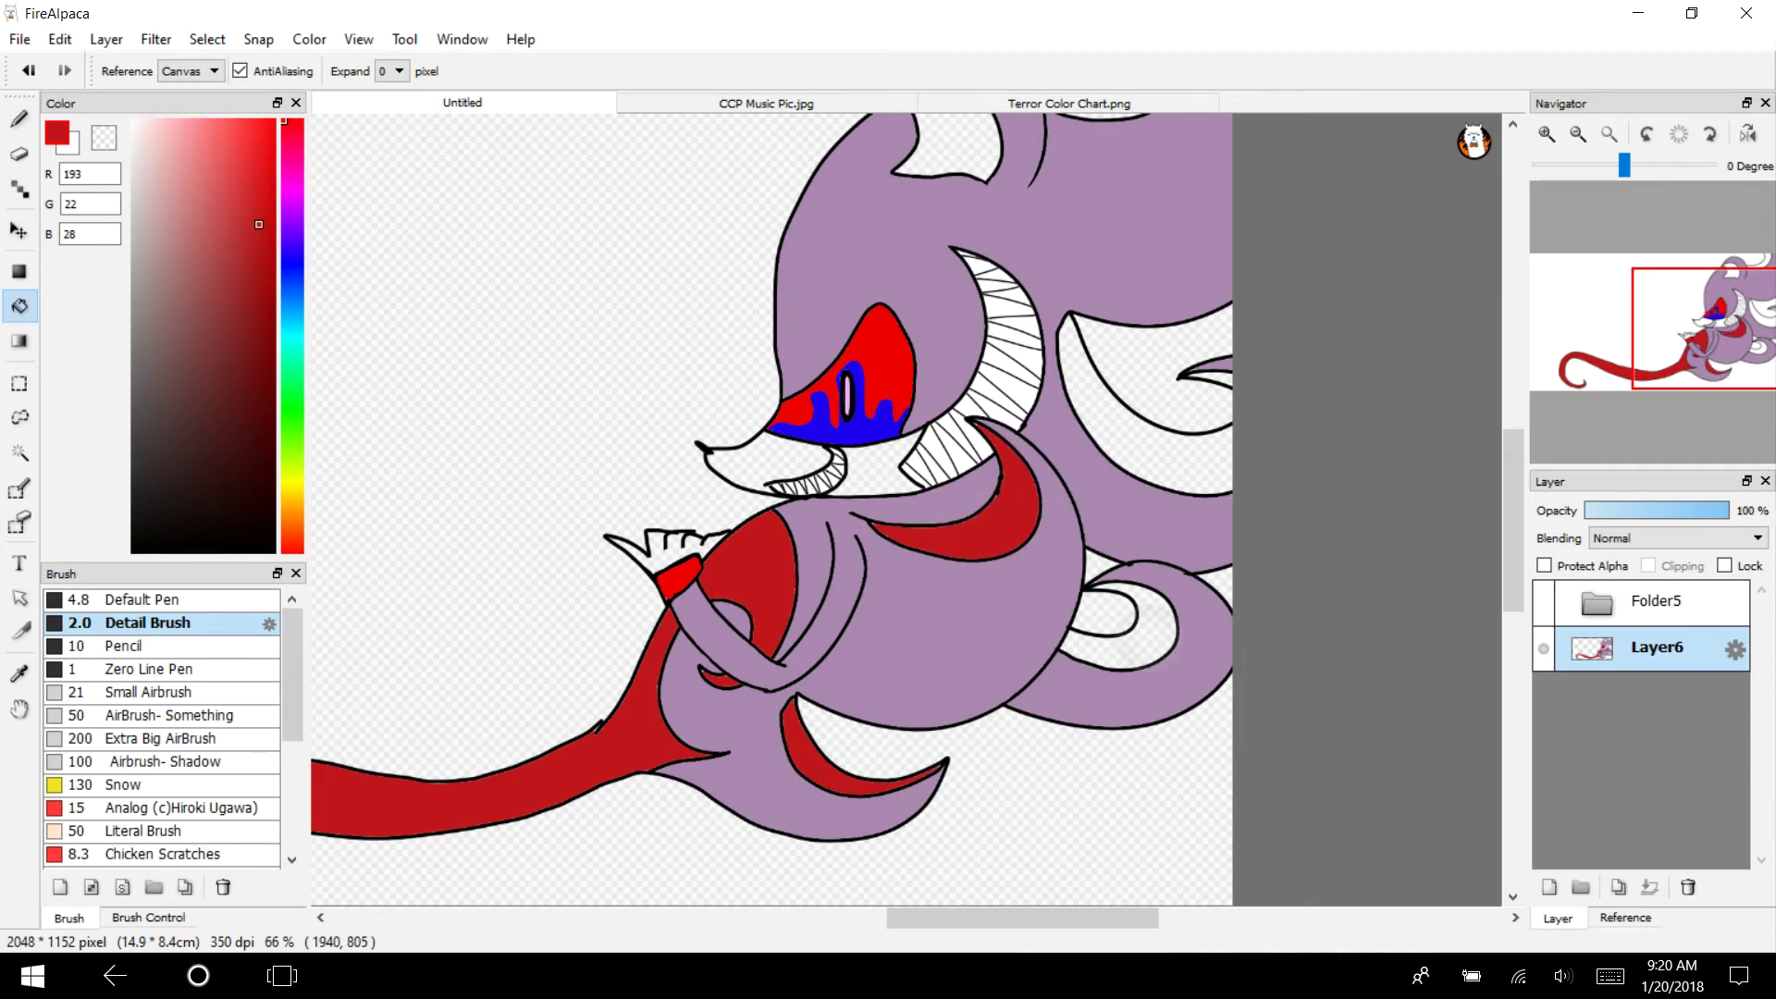
click(1164, 592)
click(1101, 434)
click(1219, 378)
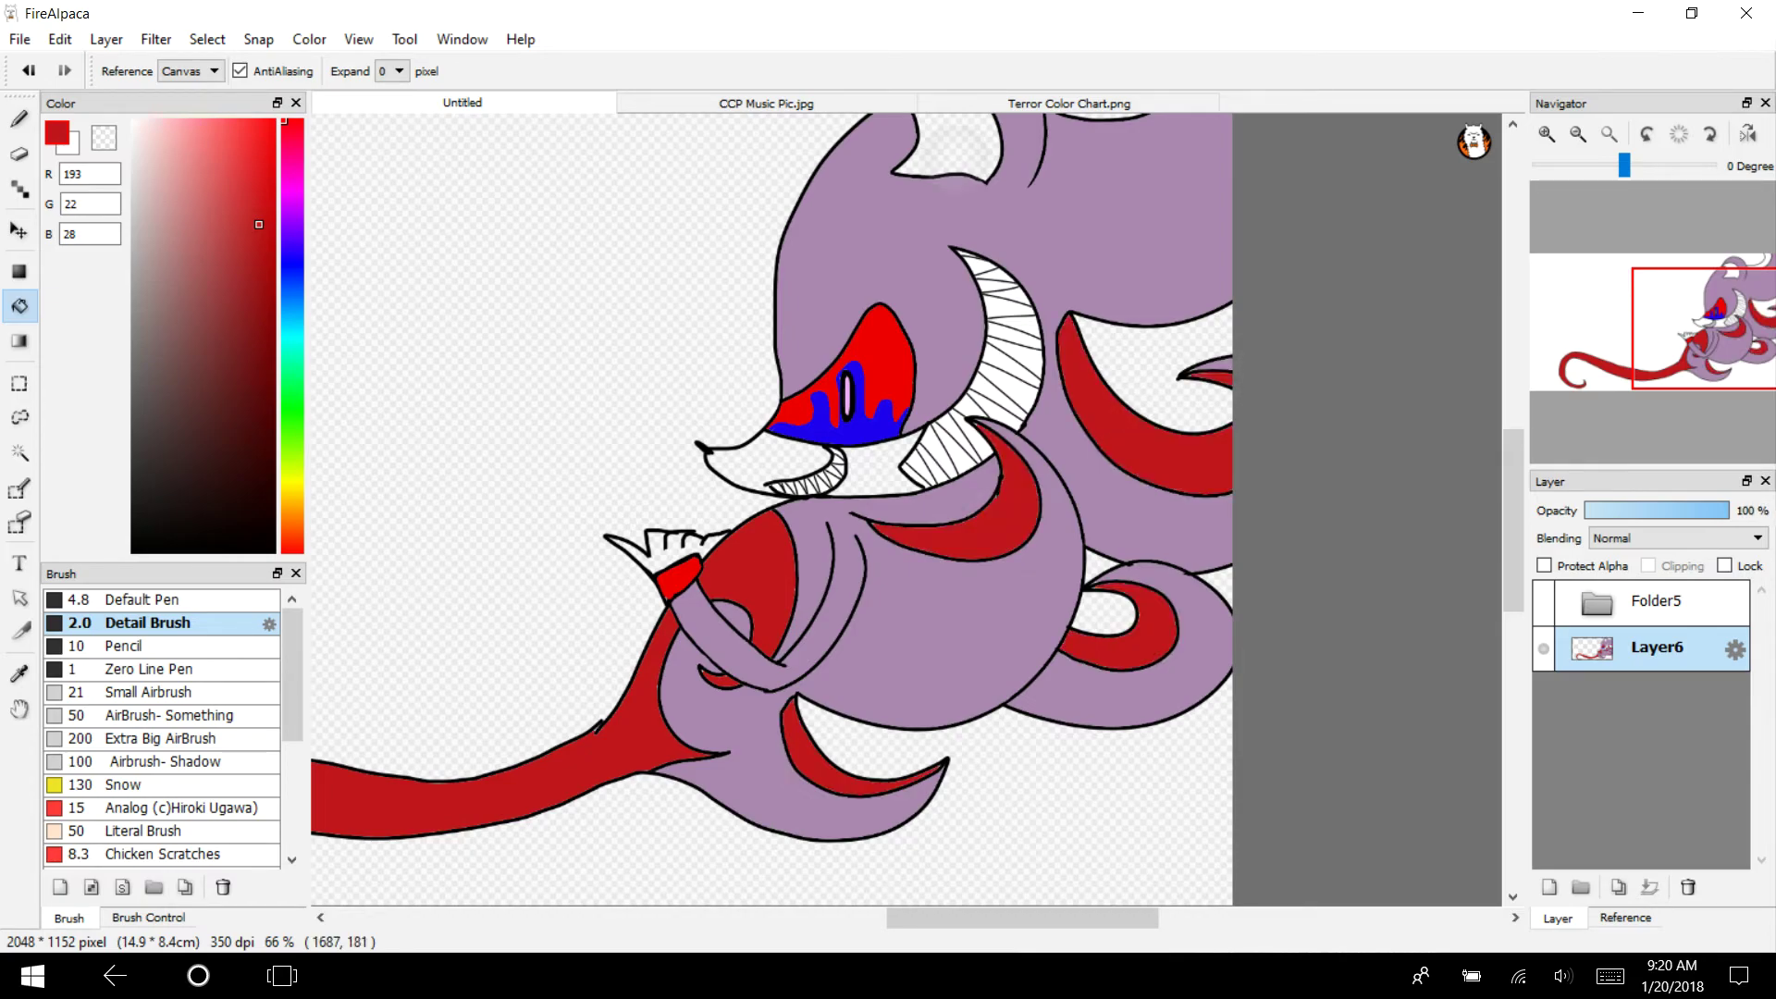
Fill the markings on the head's upper quills with the dark red and show Folder5 again
click(954, 159)
drag(1736, 285, 1715, 323)
click(1041, 338)
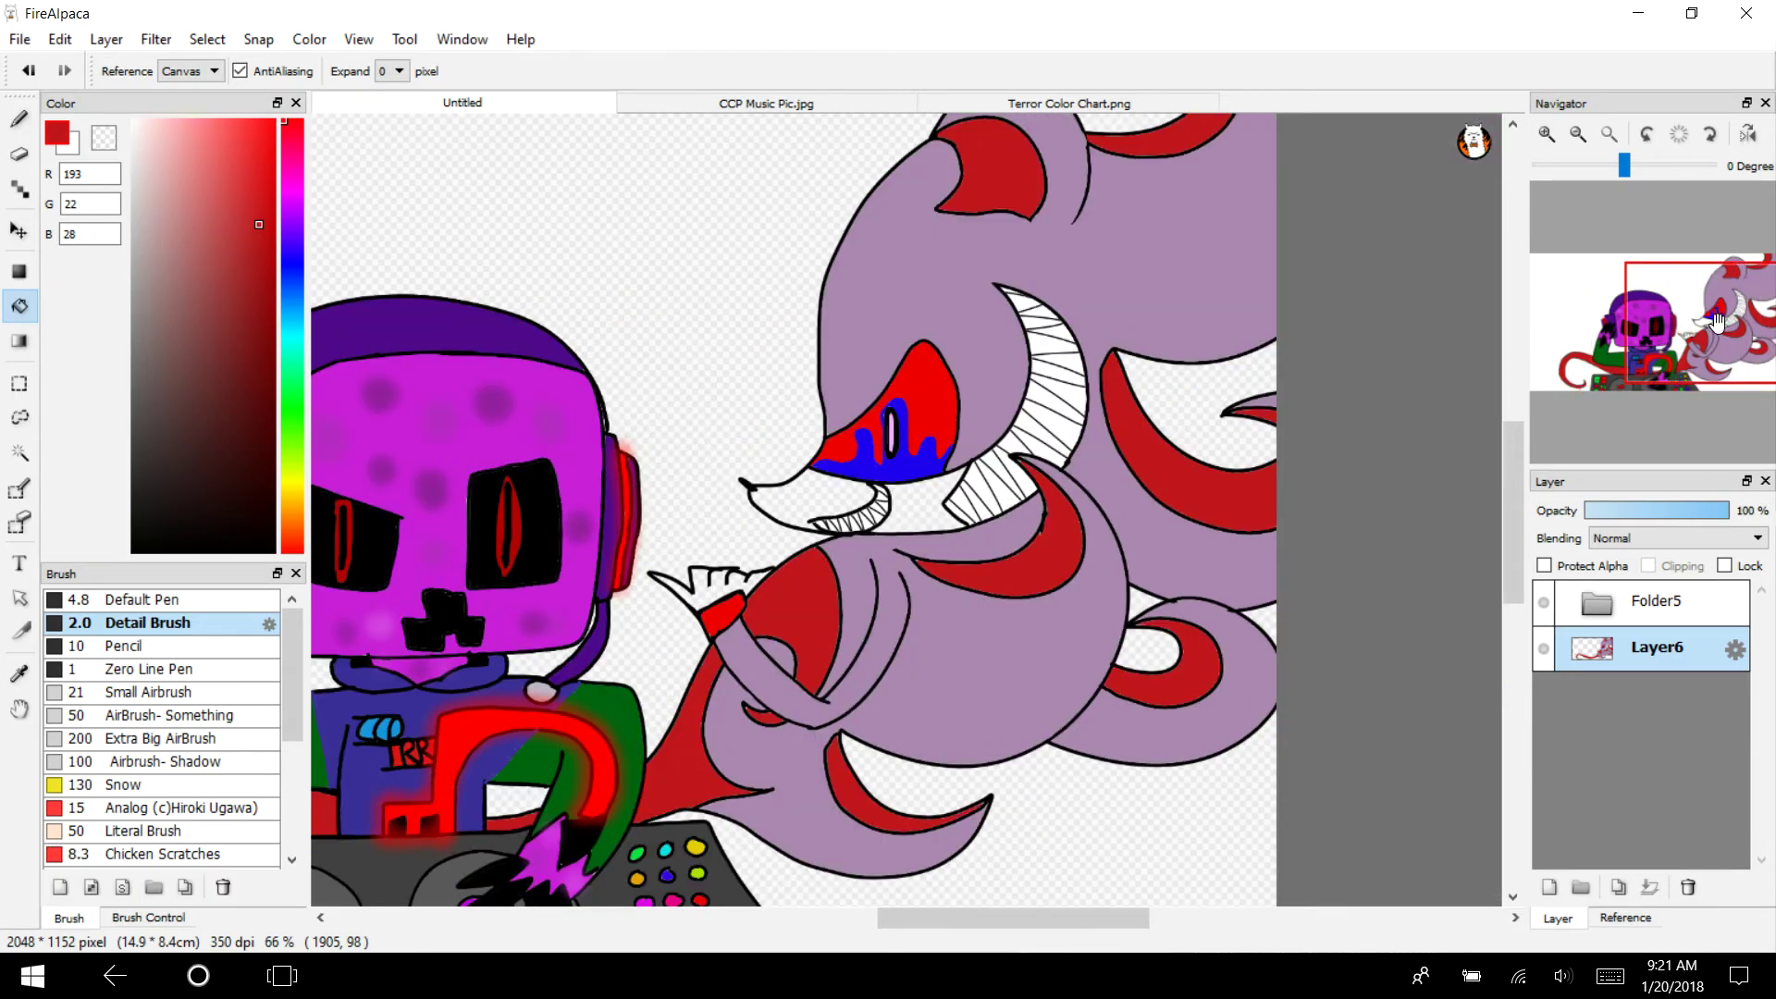
Sample the muzzle's cream colour (255, 237, 199) from Terror Color Chart.png and fill the character's snout and lower face
click(1069, 103)
click(18, 673)
click(935, 561)
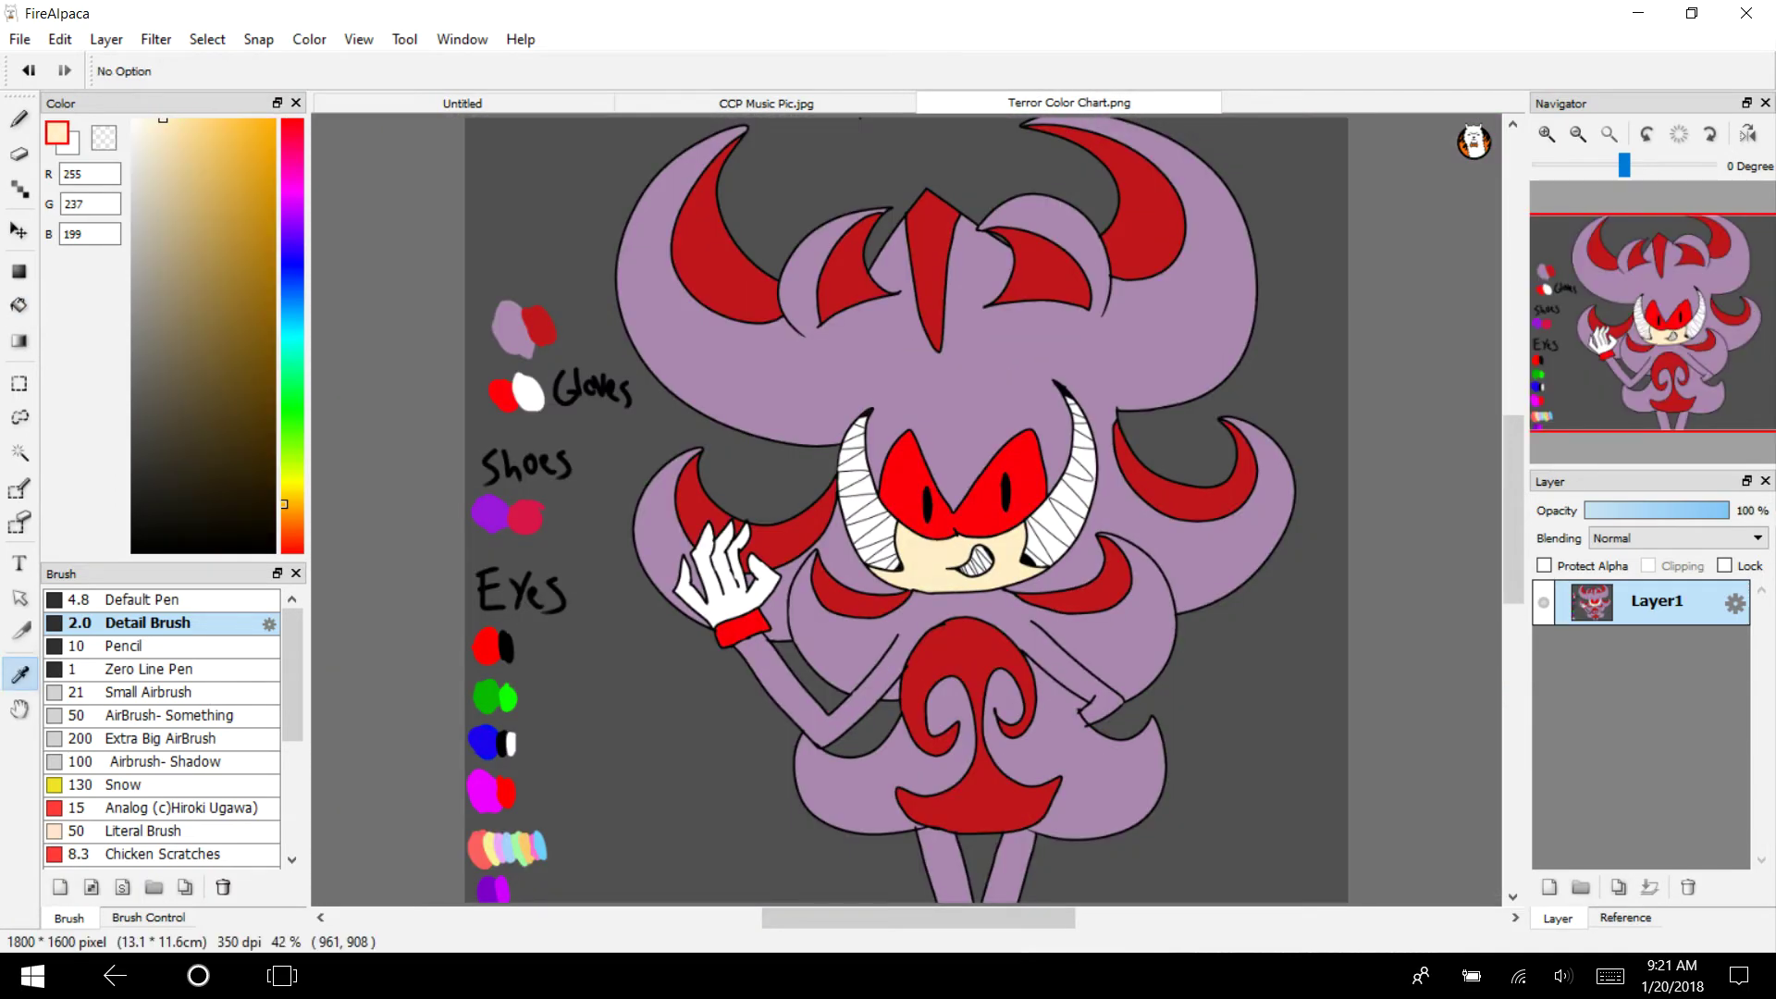
click(507, 104)
click(20, 305)
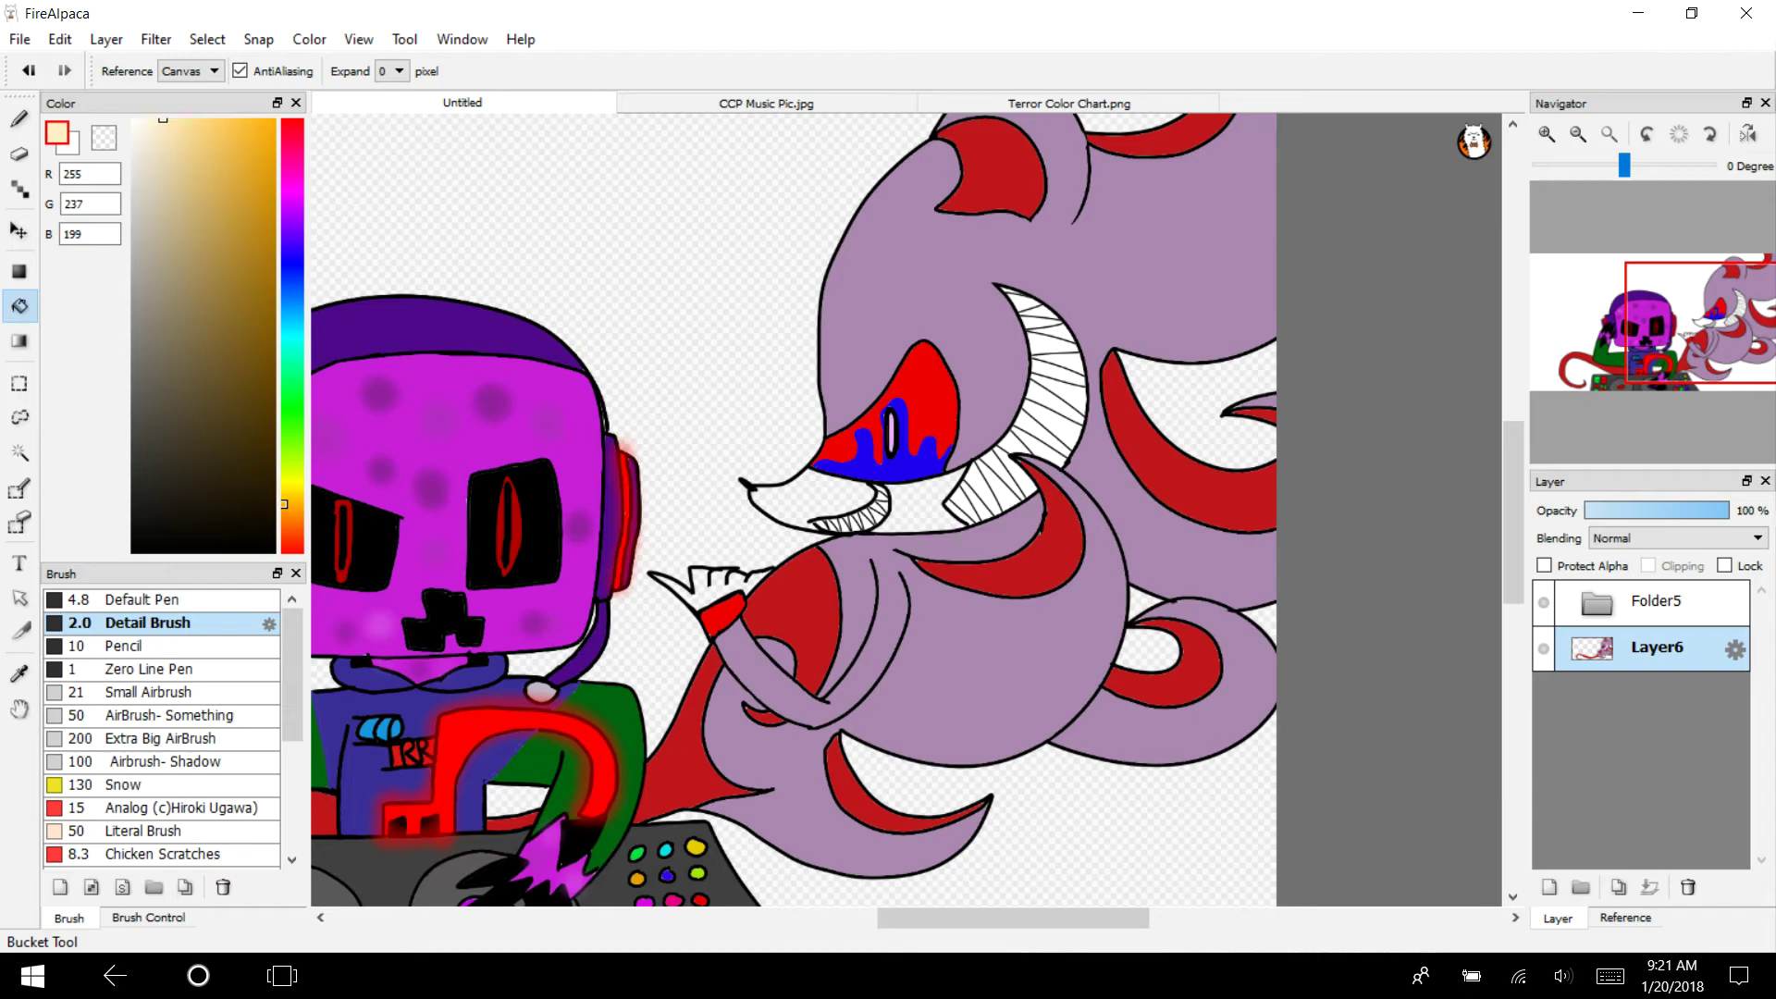
click(791, 500)
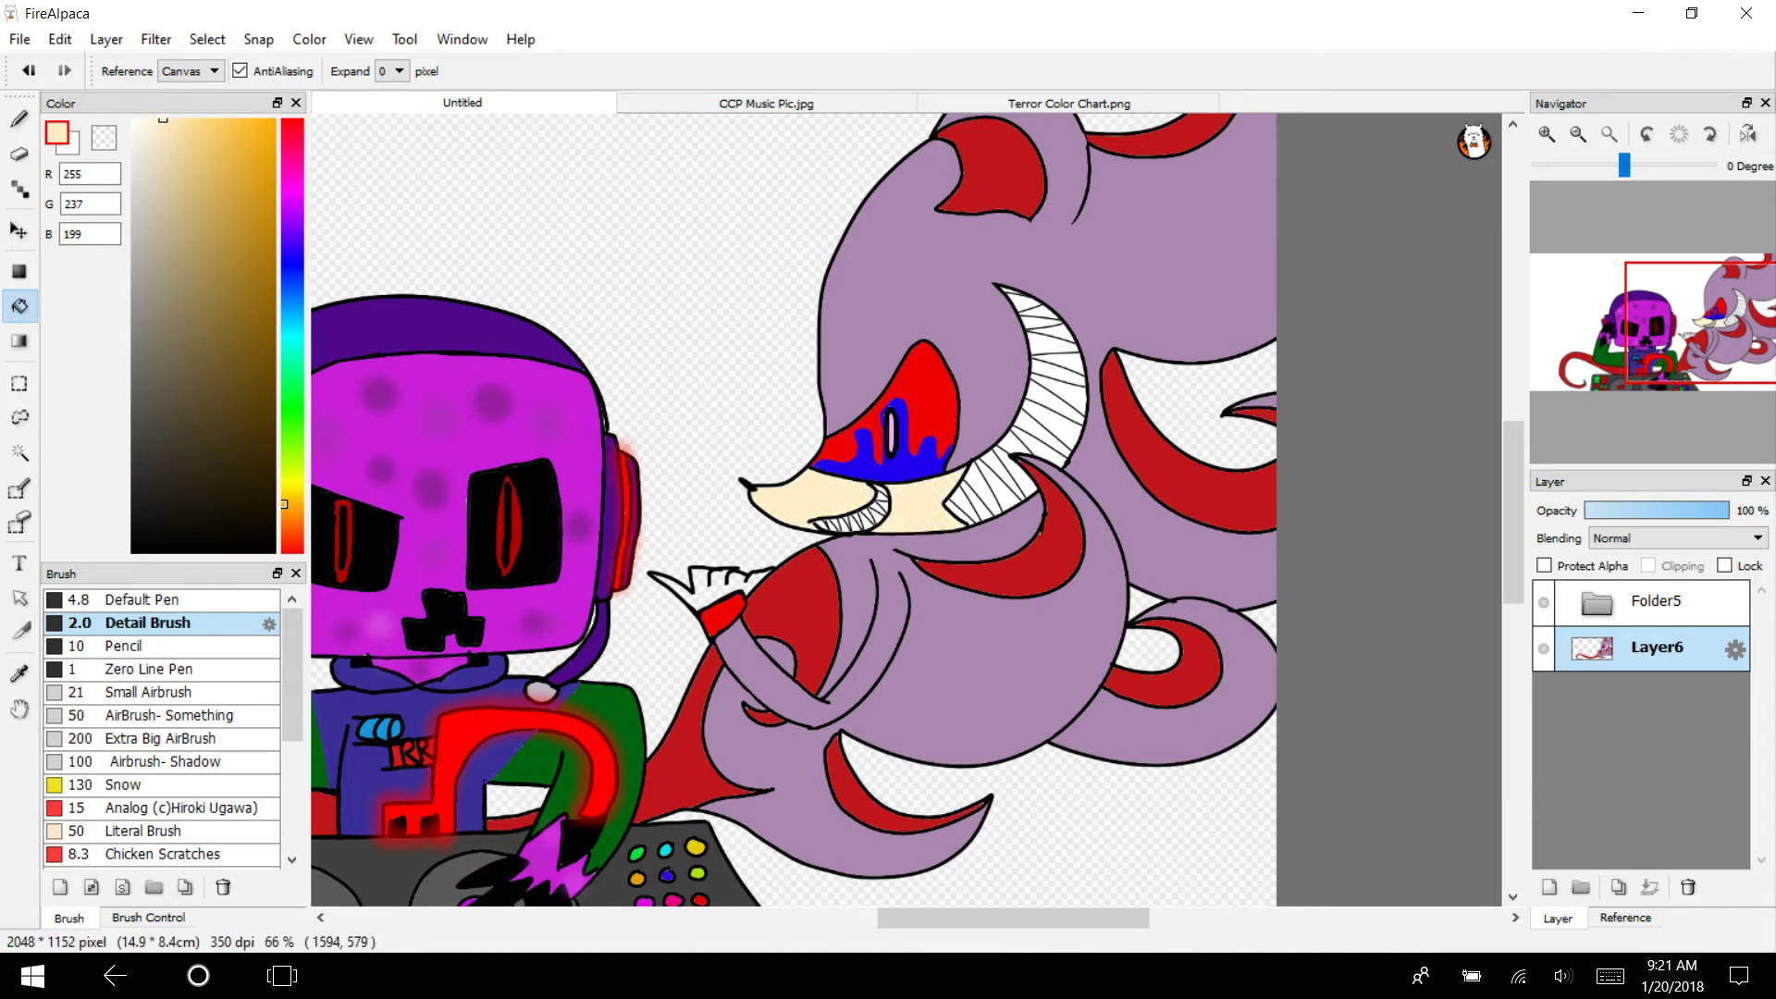
click(1546, 134)
click(1547, 134)
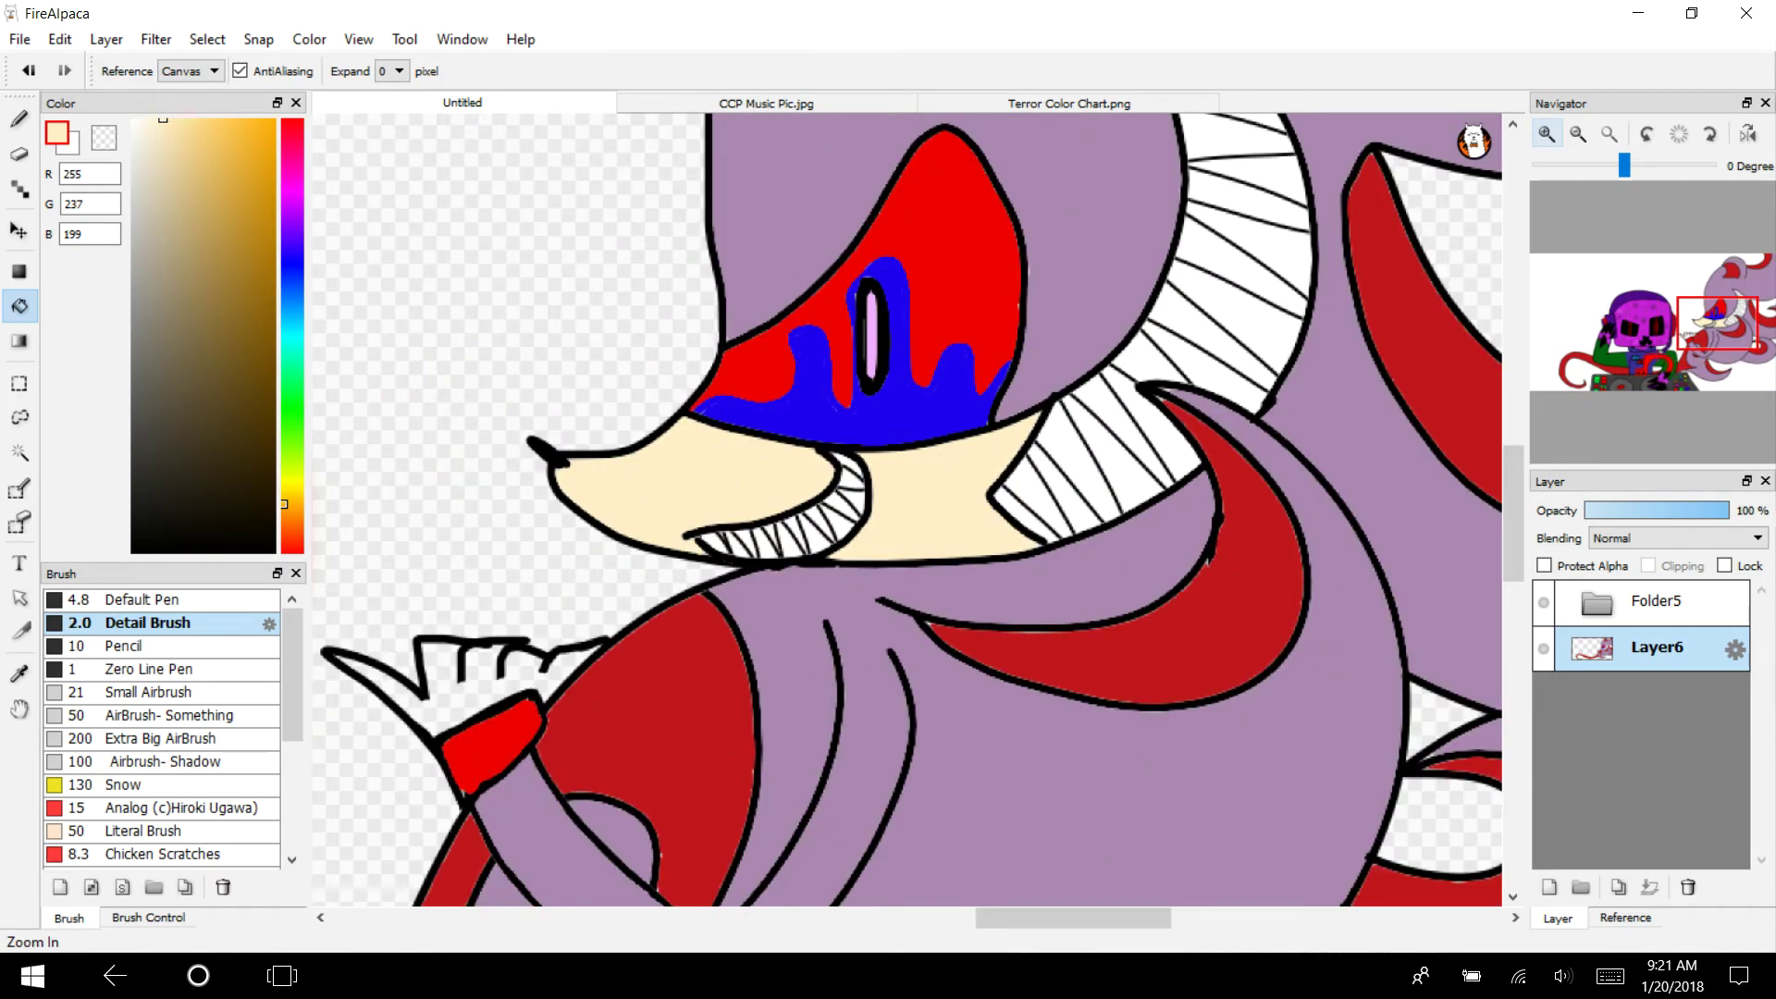
drag(1674, 340, 1622, 344)
click(1578, 134)
click(1578, 135)
click(1608, 135)
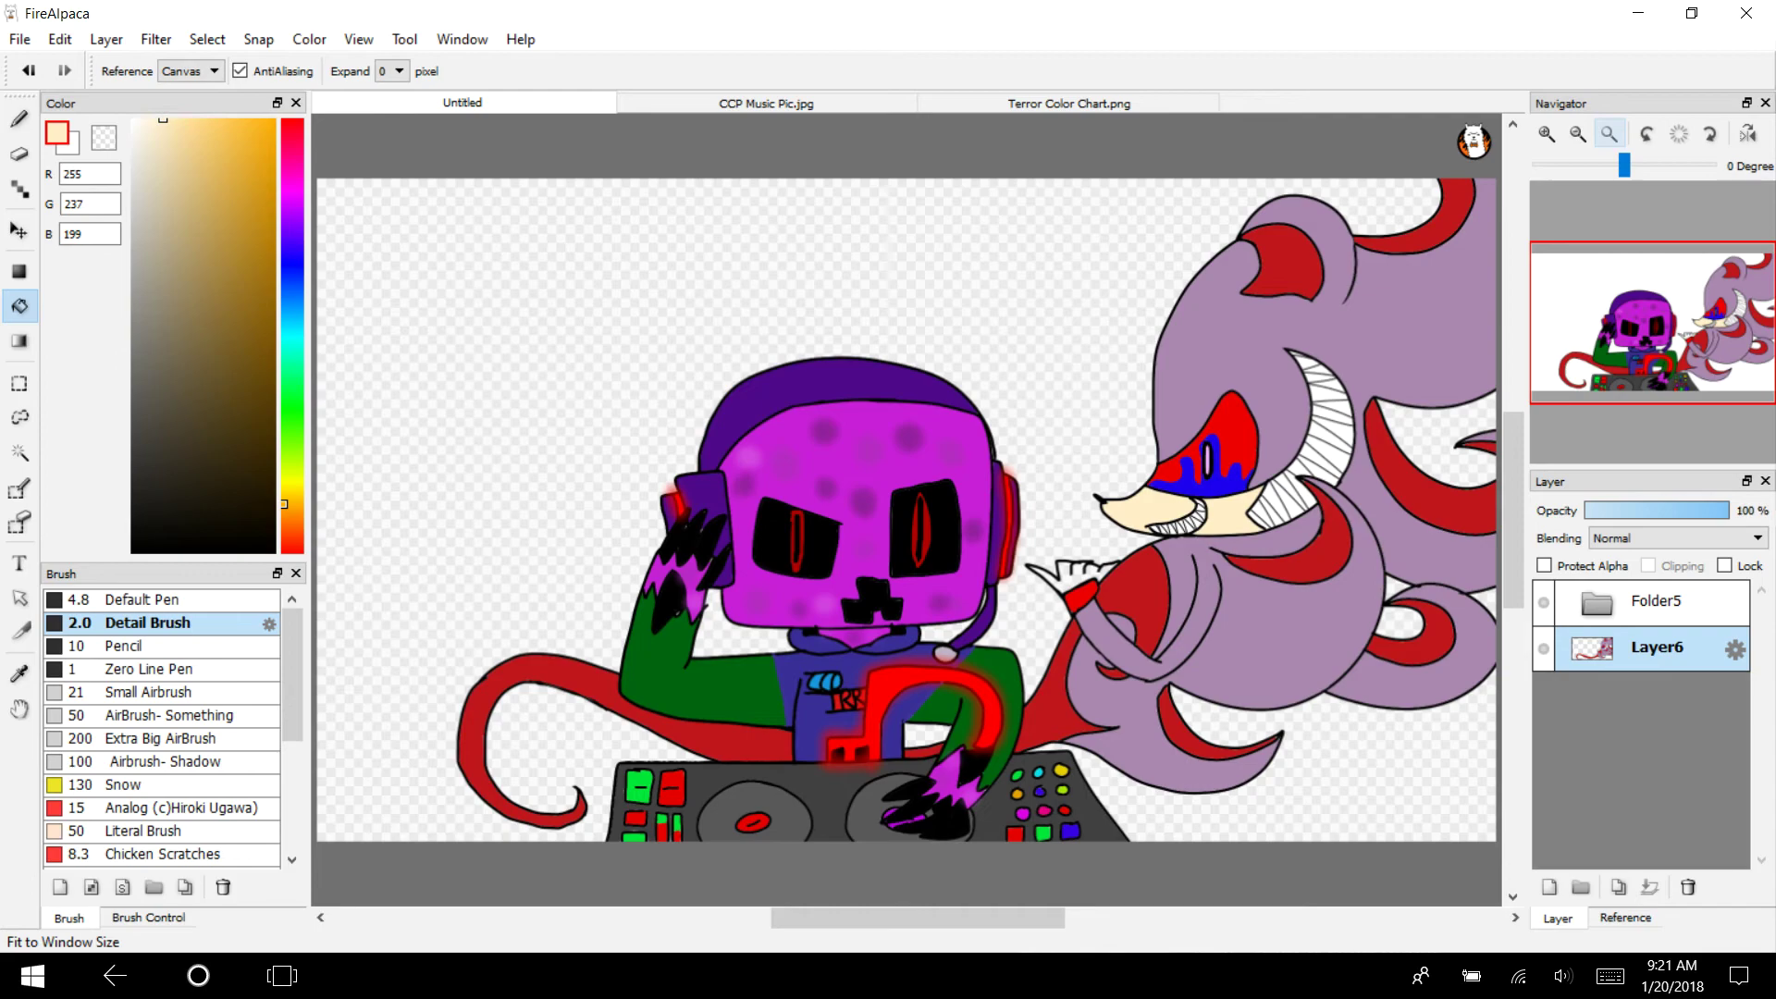
Add a new layer beneath Layer6 and set the brush colour to black
click(107, 39)
click(135, 67)
drag(1665, 648, 1664, 725)
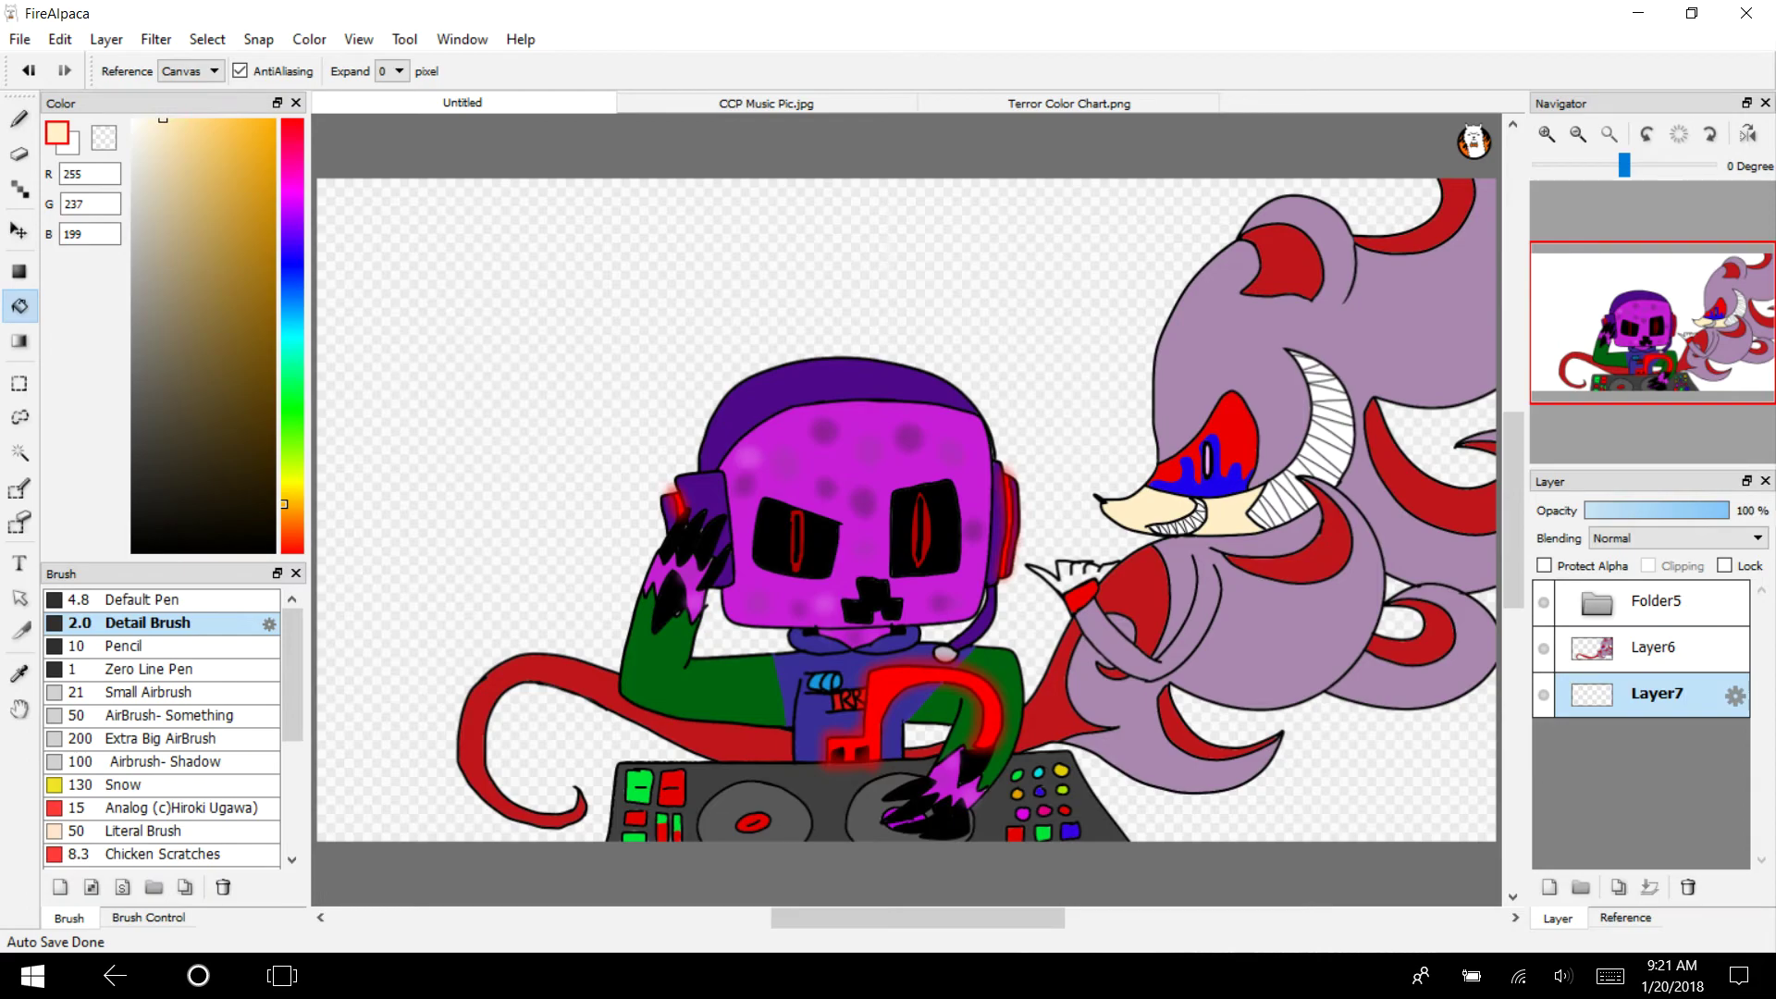
drag(218, 287, 131, 553)
click(19, 119)
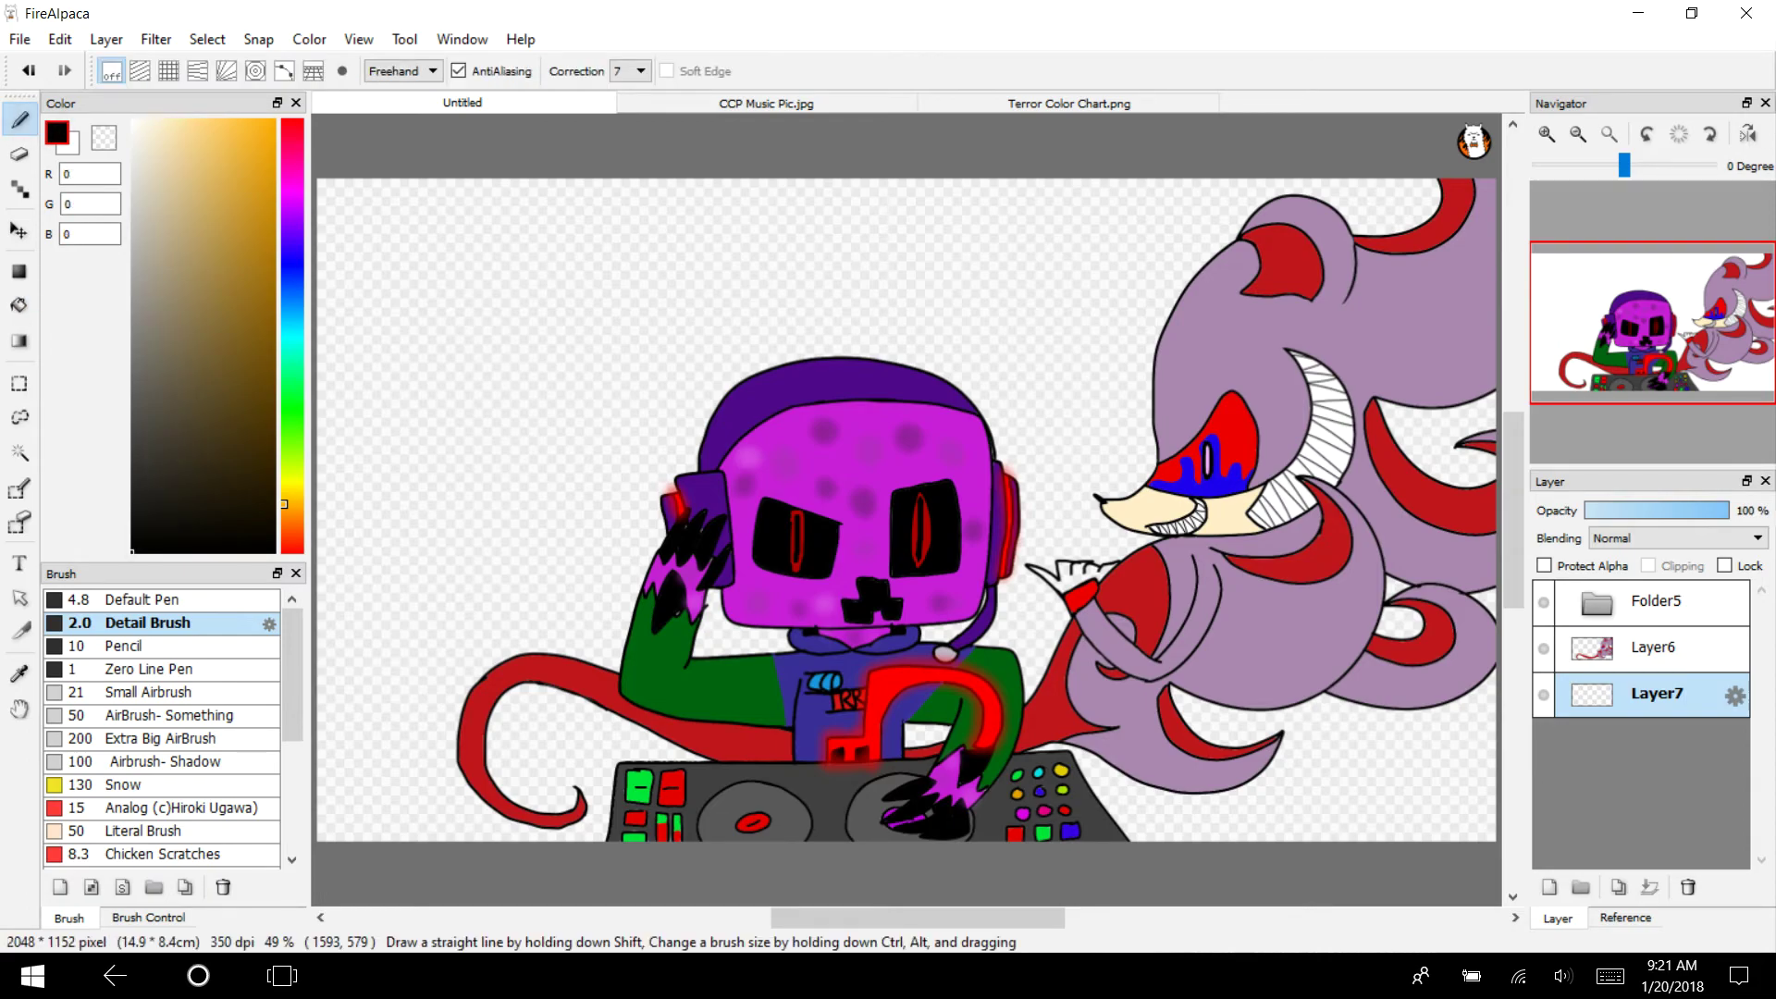
click(1578, 134)
mouse_move(693, 647)
mouse_down()
mouse_move(599, 317)
mouse_move(512, 409)
mouse_up()
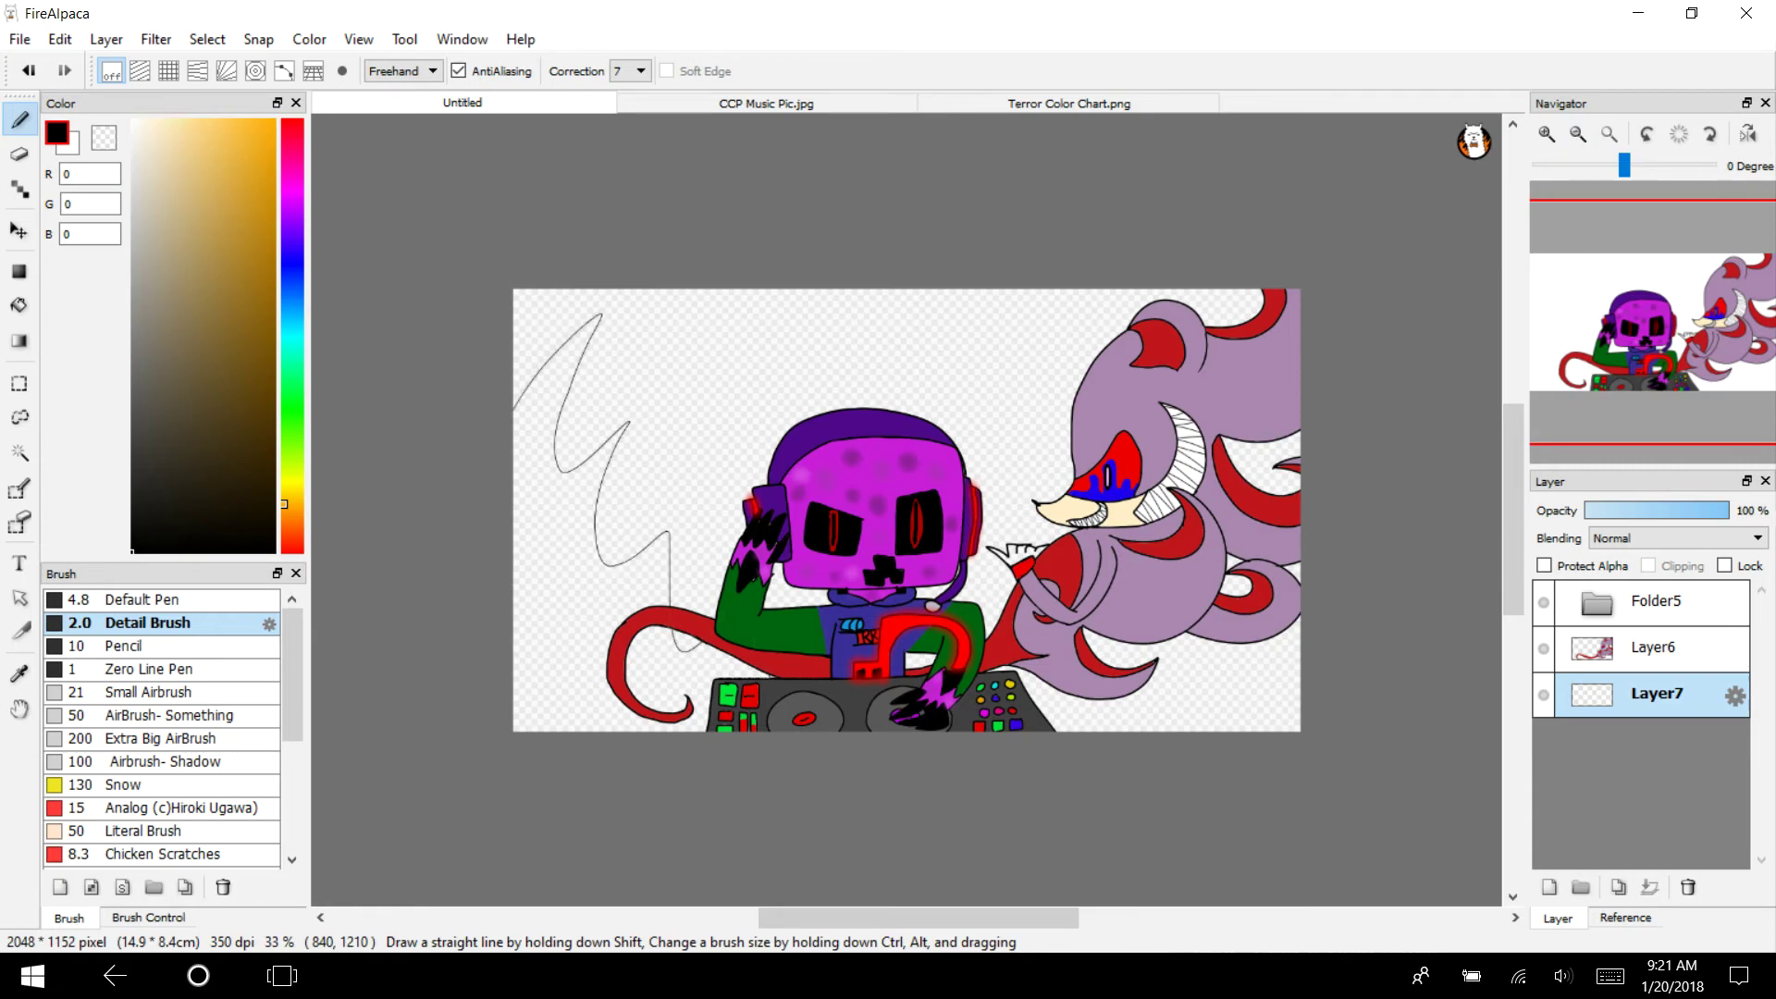
click(29, 71)
Draw jagged curved outlines down both sides of the canvas with the 4.8 Default Pen, and hide Layer6 and Folder5
click(143, 599)
mouse_move(718, 638)
mouse_down()
mouse_move(615, 553)
mouse_move(606, 418)
mouse_move(640, 311)
mouse_move(511, 373)
mouse_up()
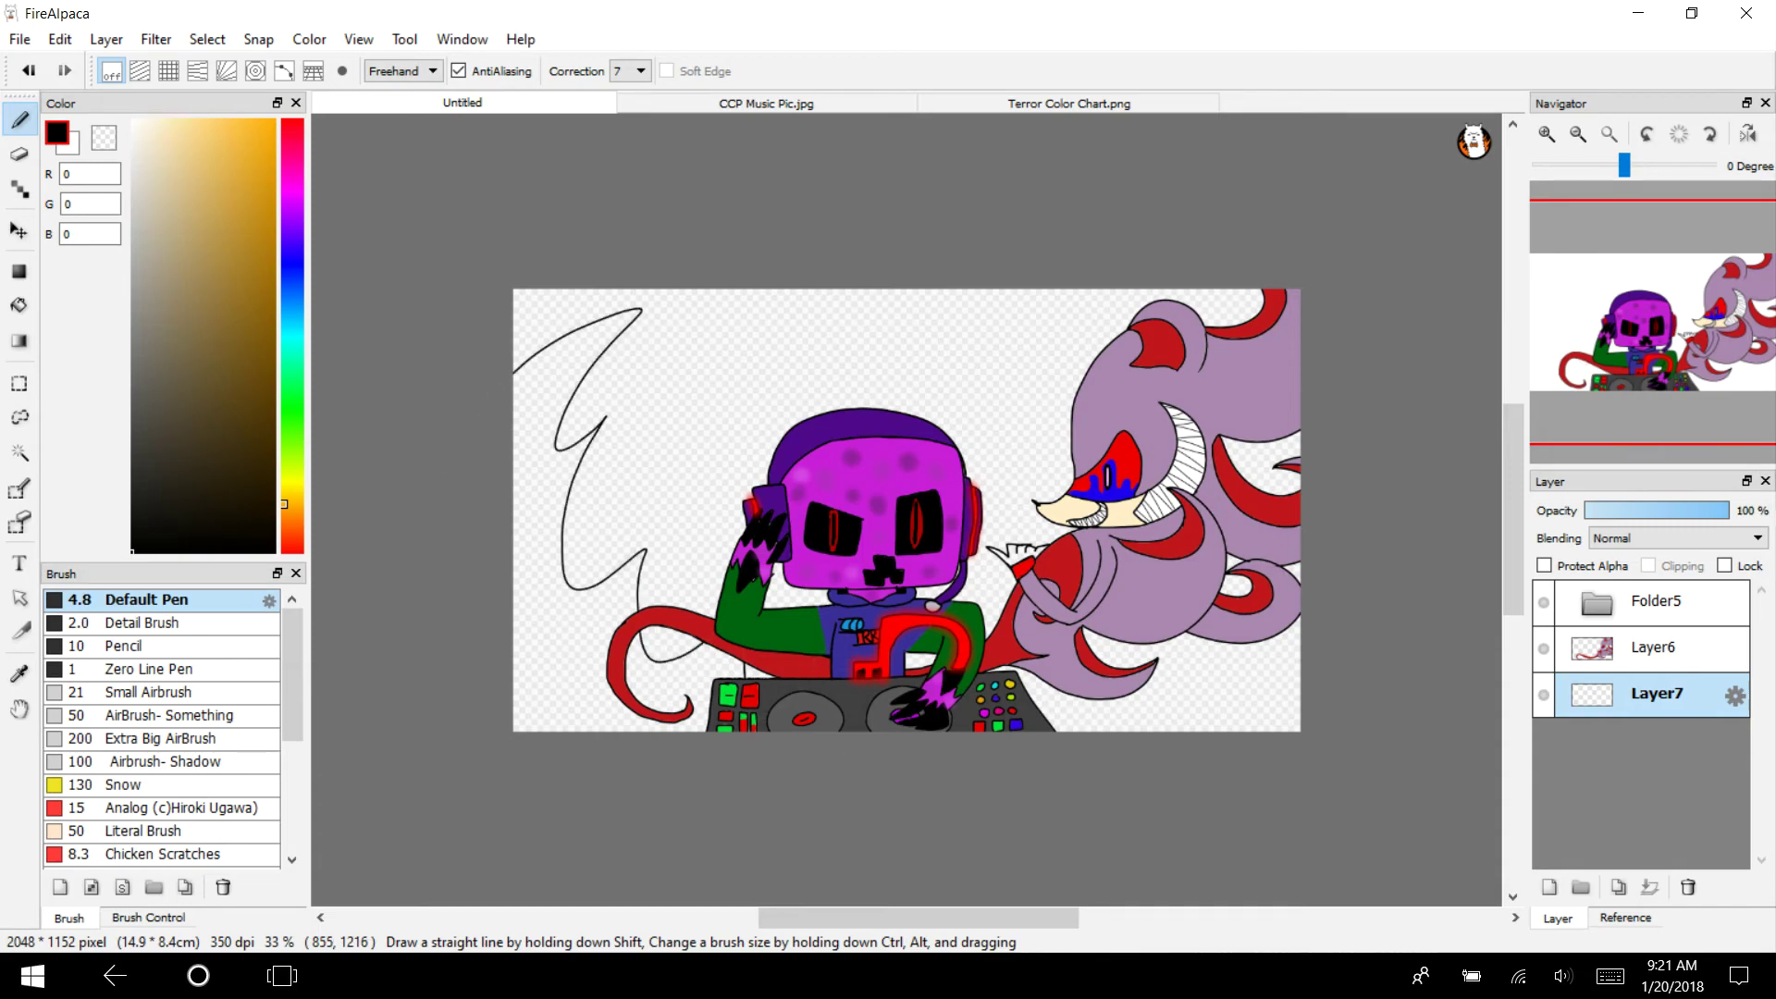
mouse_move(1043, 407)
mouse_down()
mouse_move(1073, 435)
mouse_move(1156, 296)
mouse_move(1378, 476)
mouse_up()
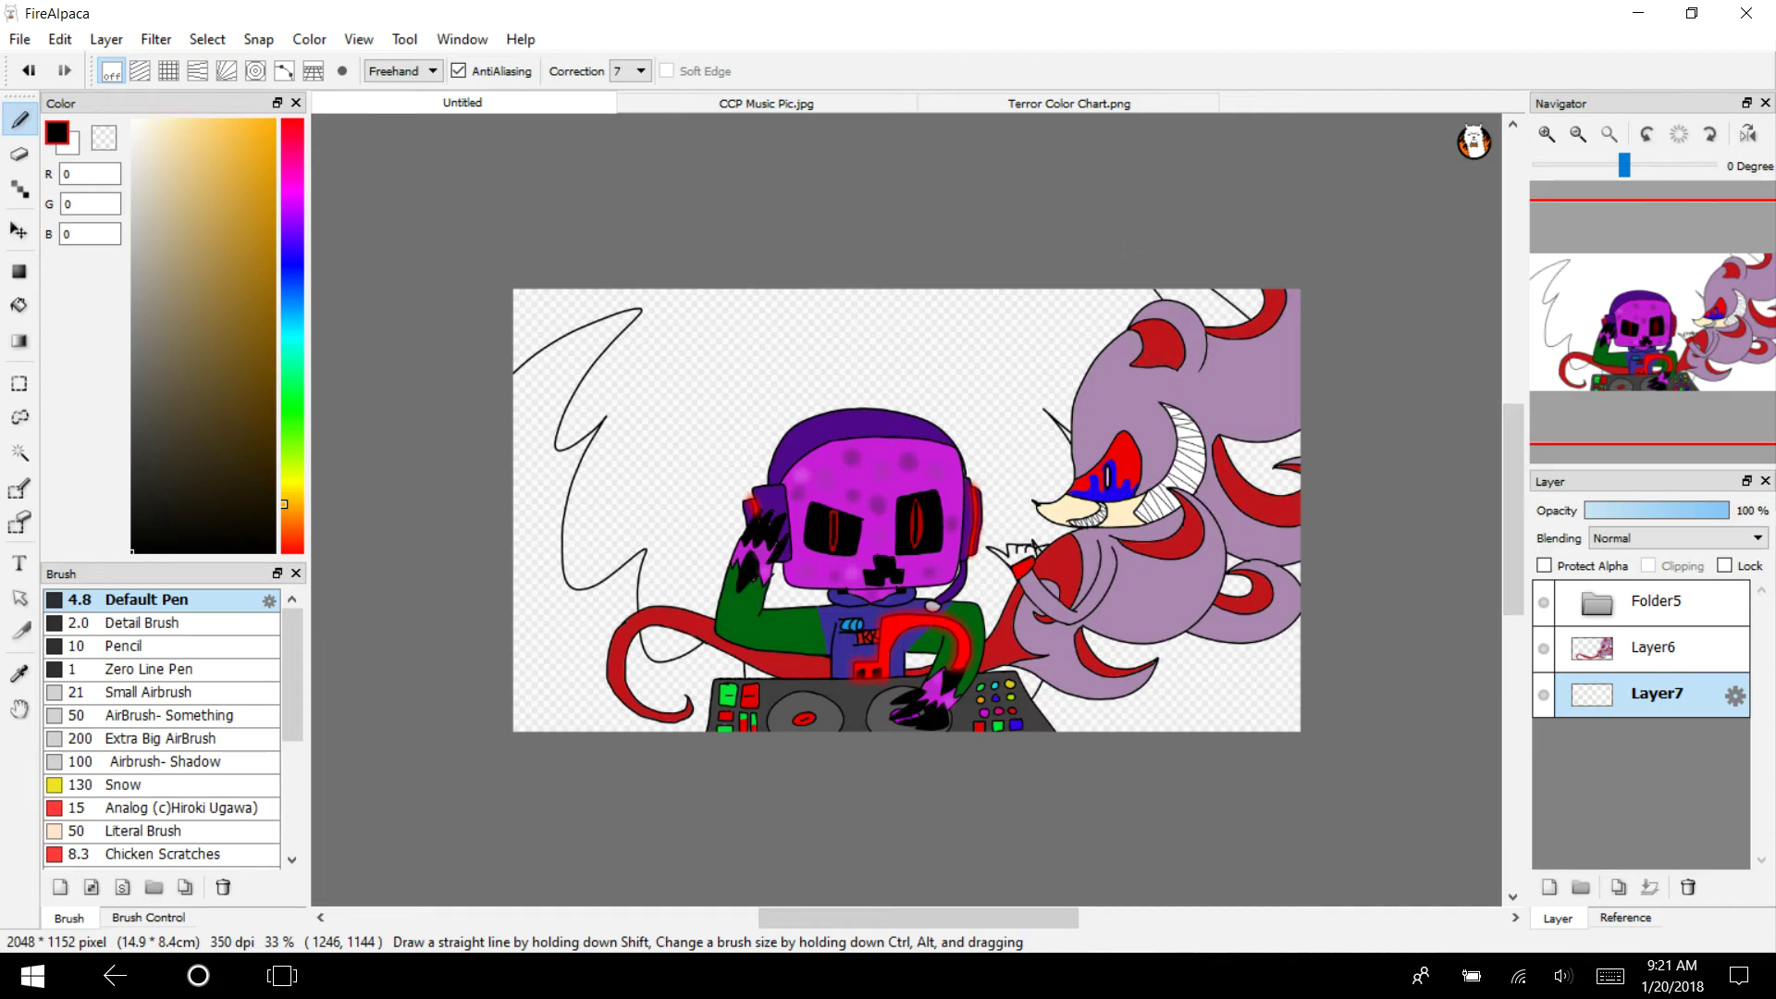
click(1546, 134)
click(1546, 134)
click(1578, 134)
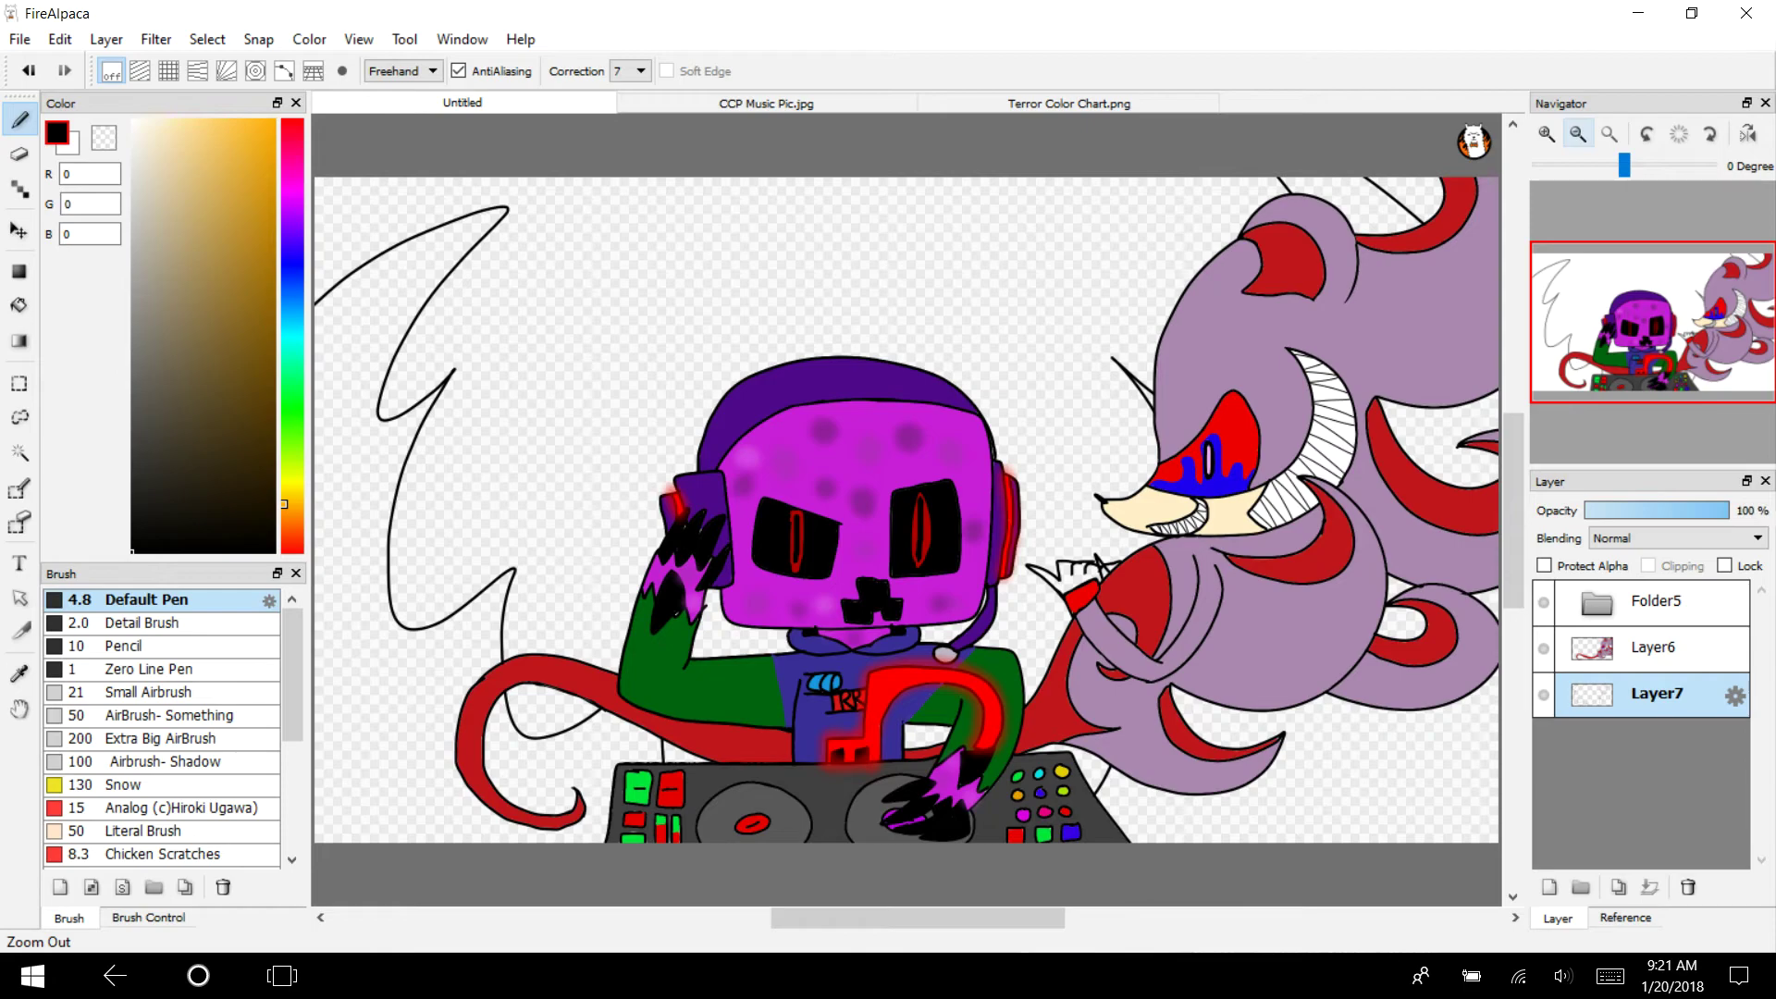
click(1543, 647)
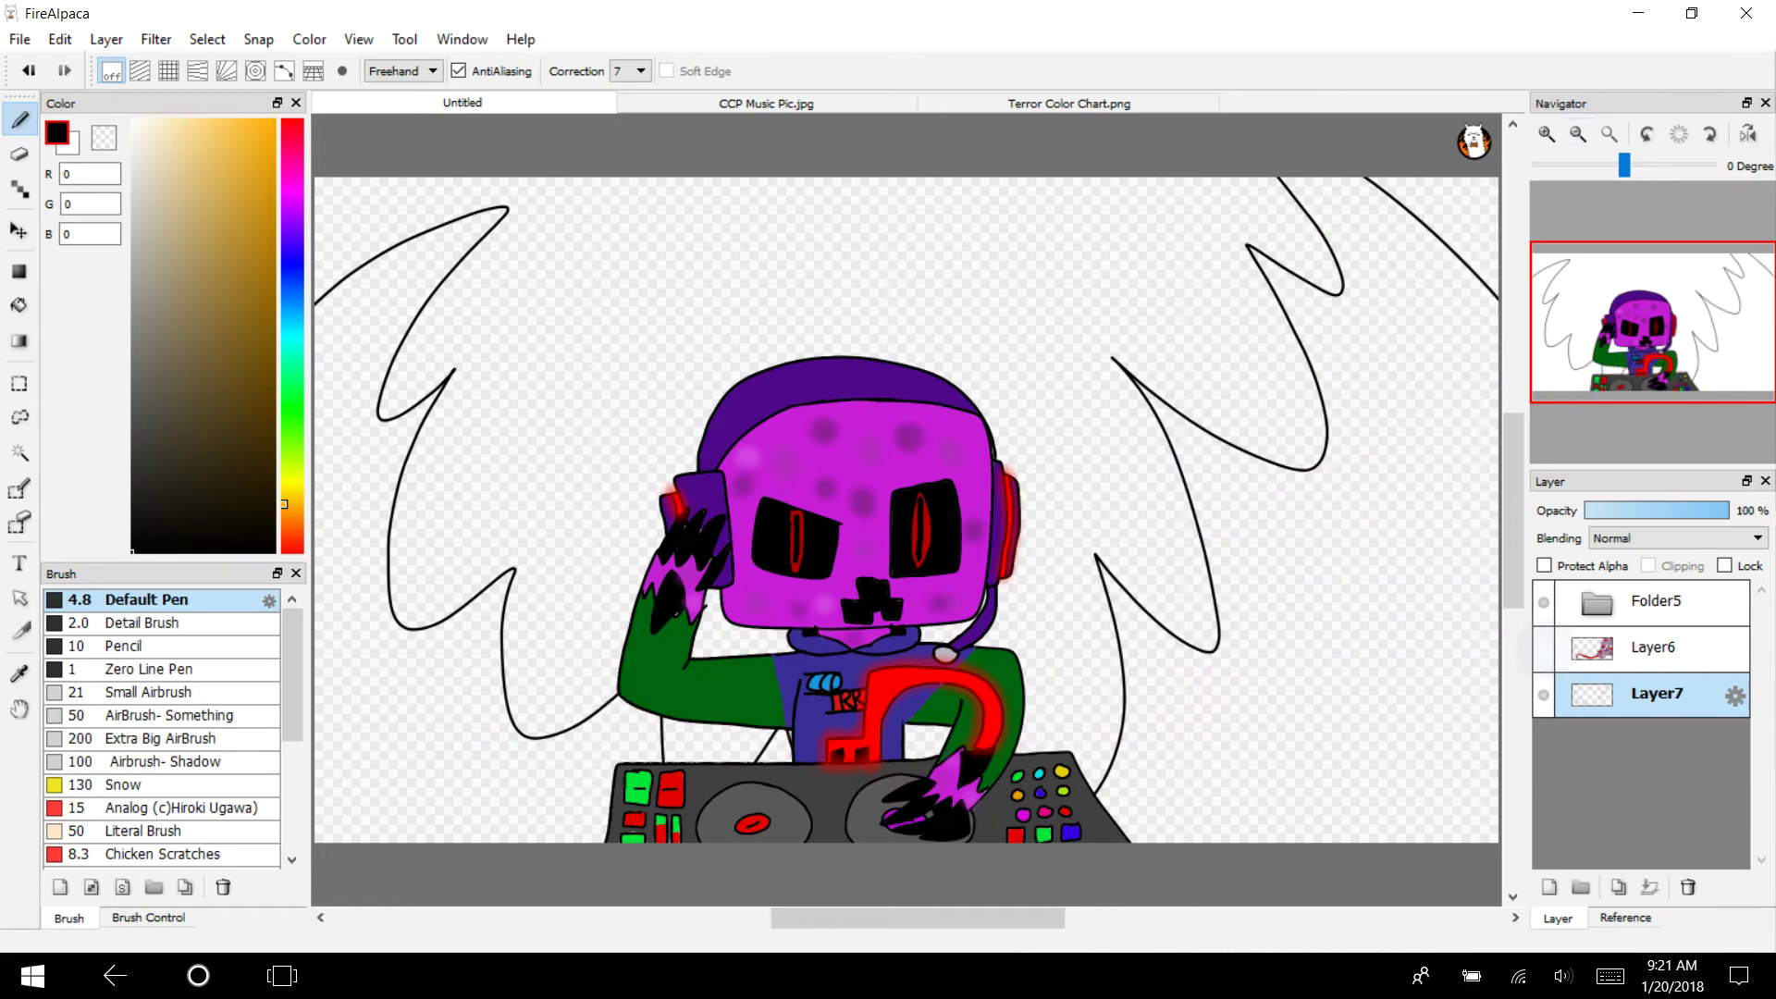
click(1543, 601)
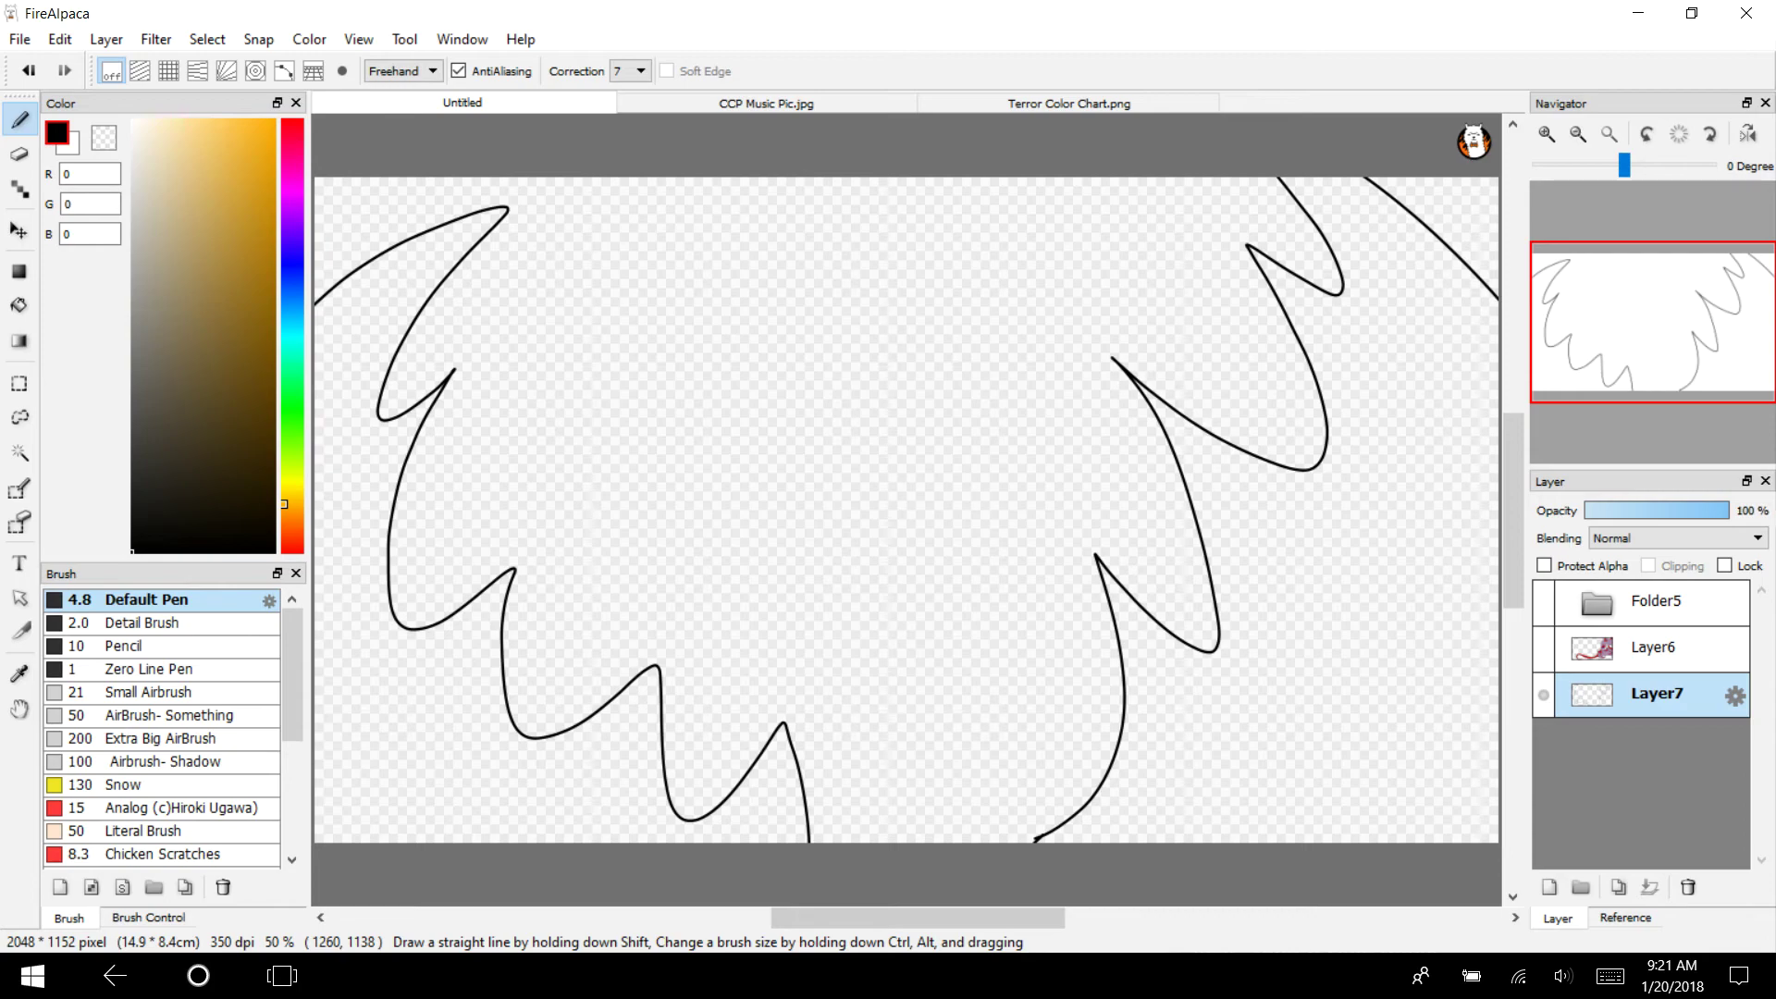
Fill the left jagged area with violet (97, 54, 209) and the right one with magenta (195, 54, 209)
click(292, 213)
drag(255, 286, 269, 282)
click(292, 243)
click(228, 233)
click(238, 196)
click(18, 305)
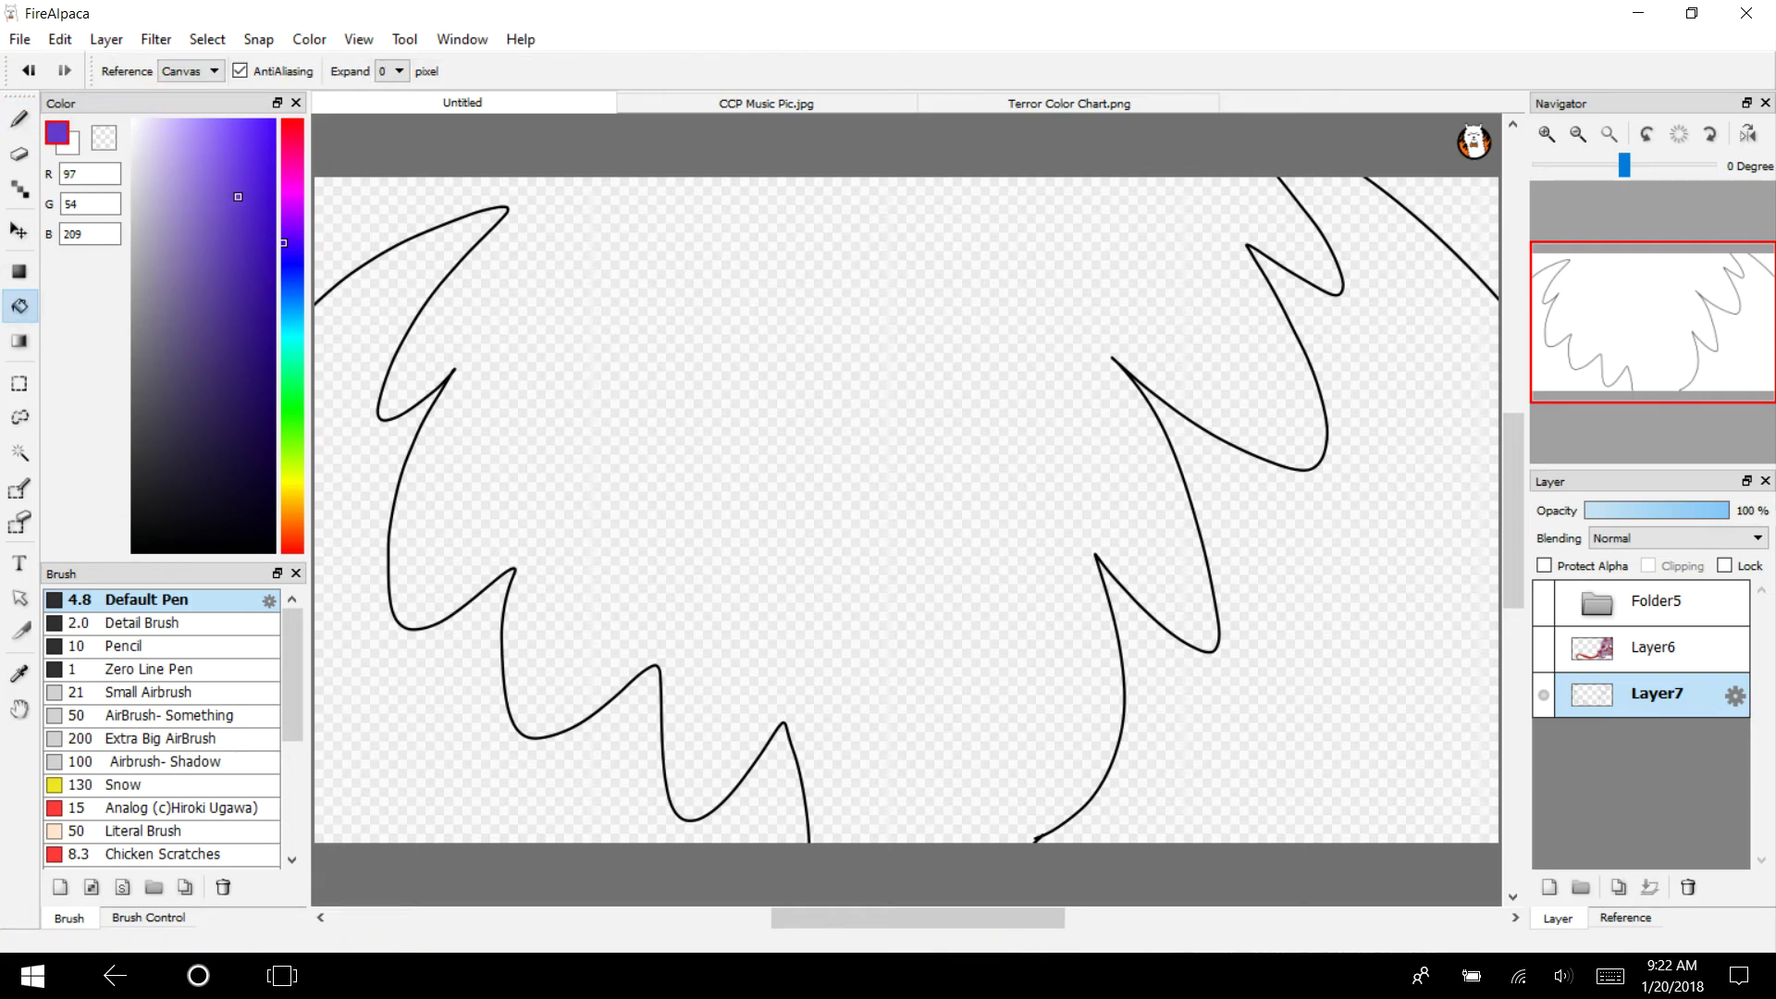
click(409, 755)
click(284, 196)
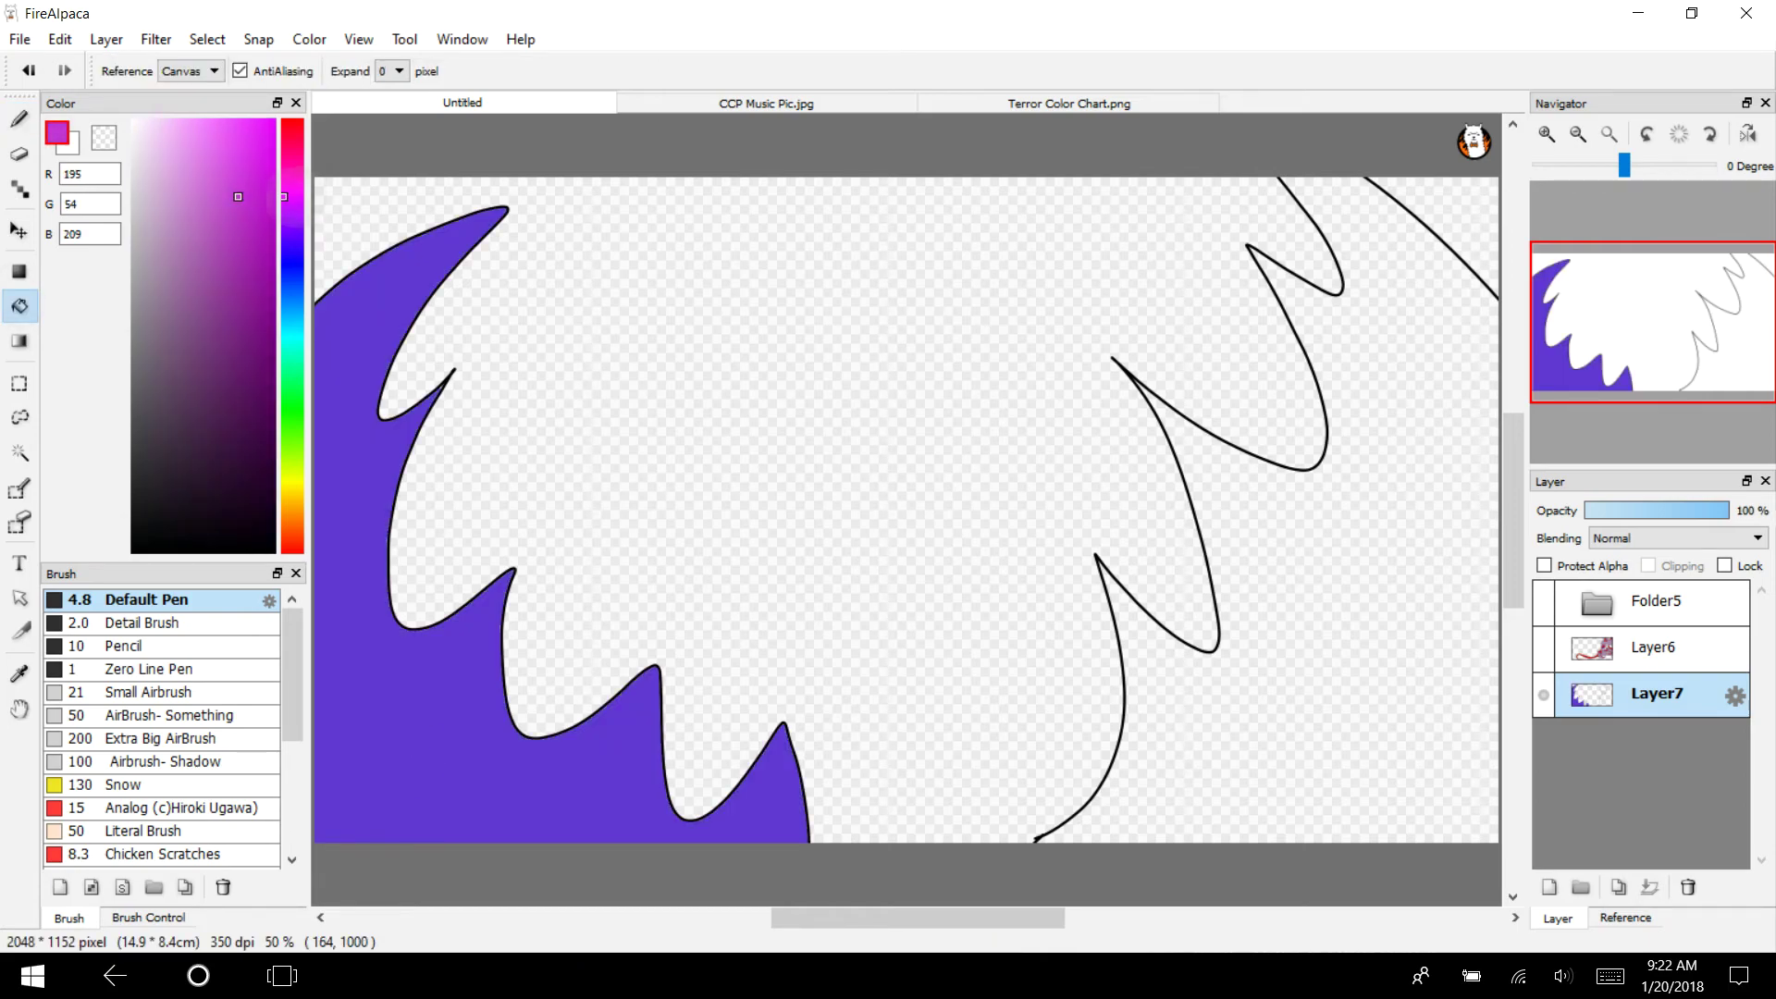
click(1329, 713)
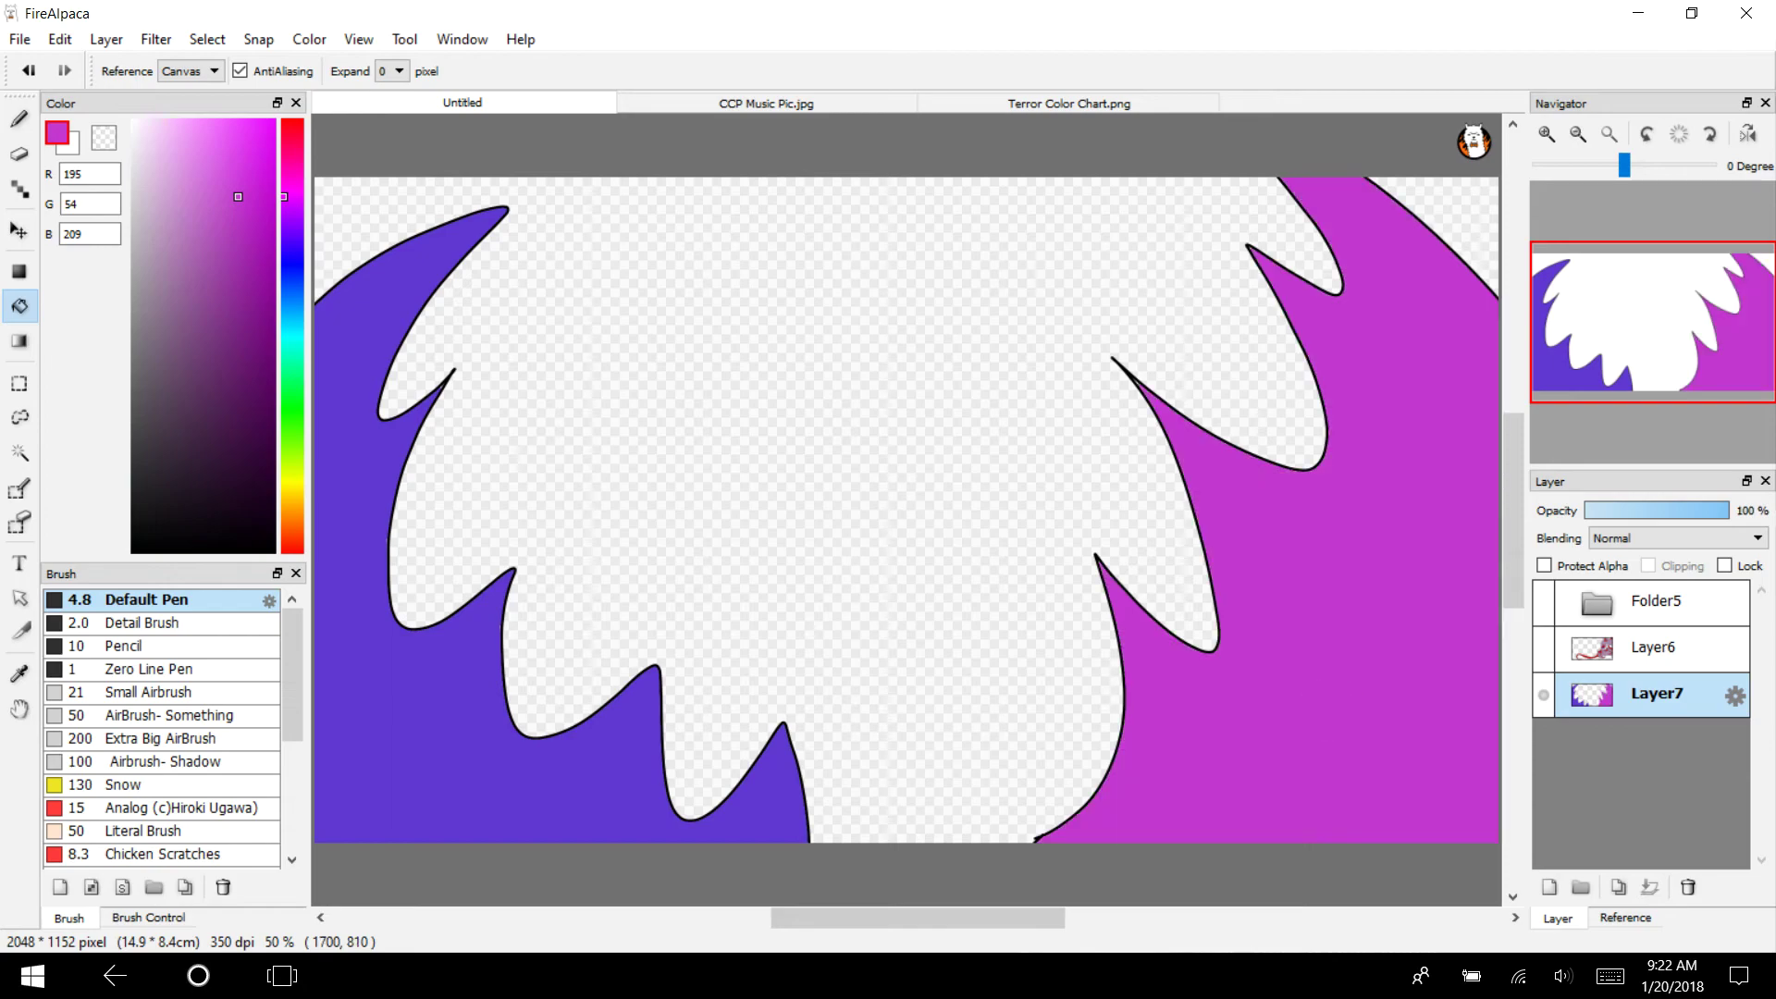
Try crimson (209, 54, 98), red (209, 54, 54) and a darker red as fills for the central background area
drag(283, 196, 284, 139)
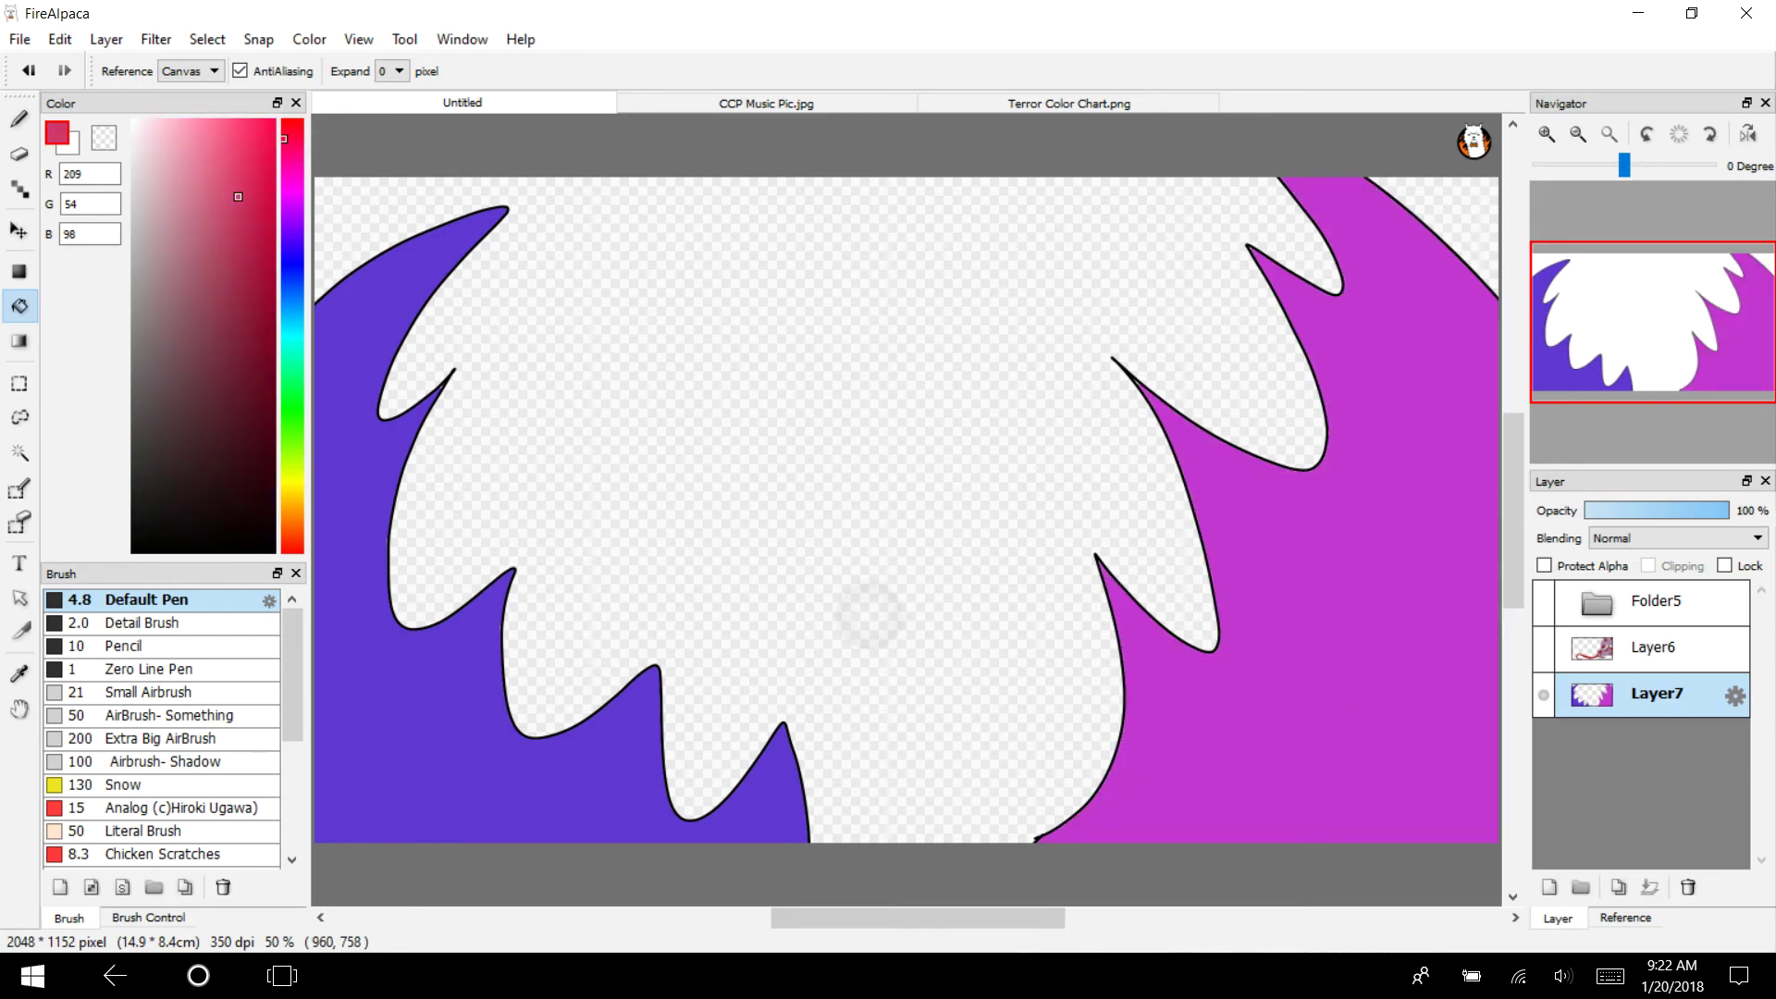
click(870, 615)
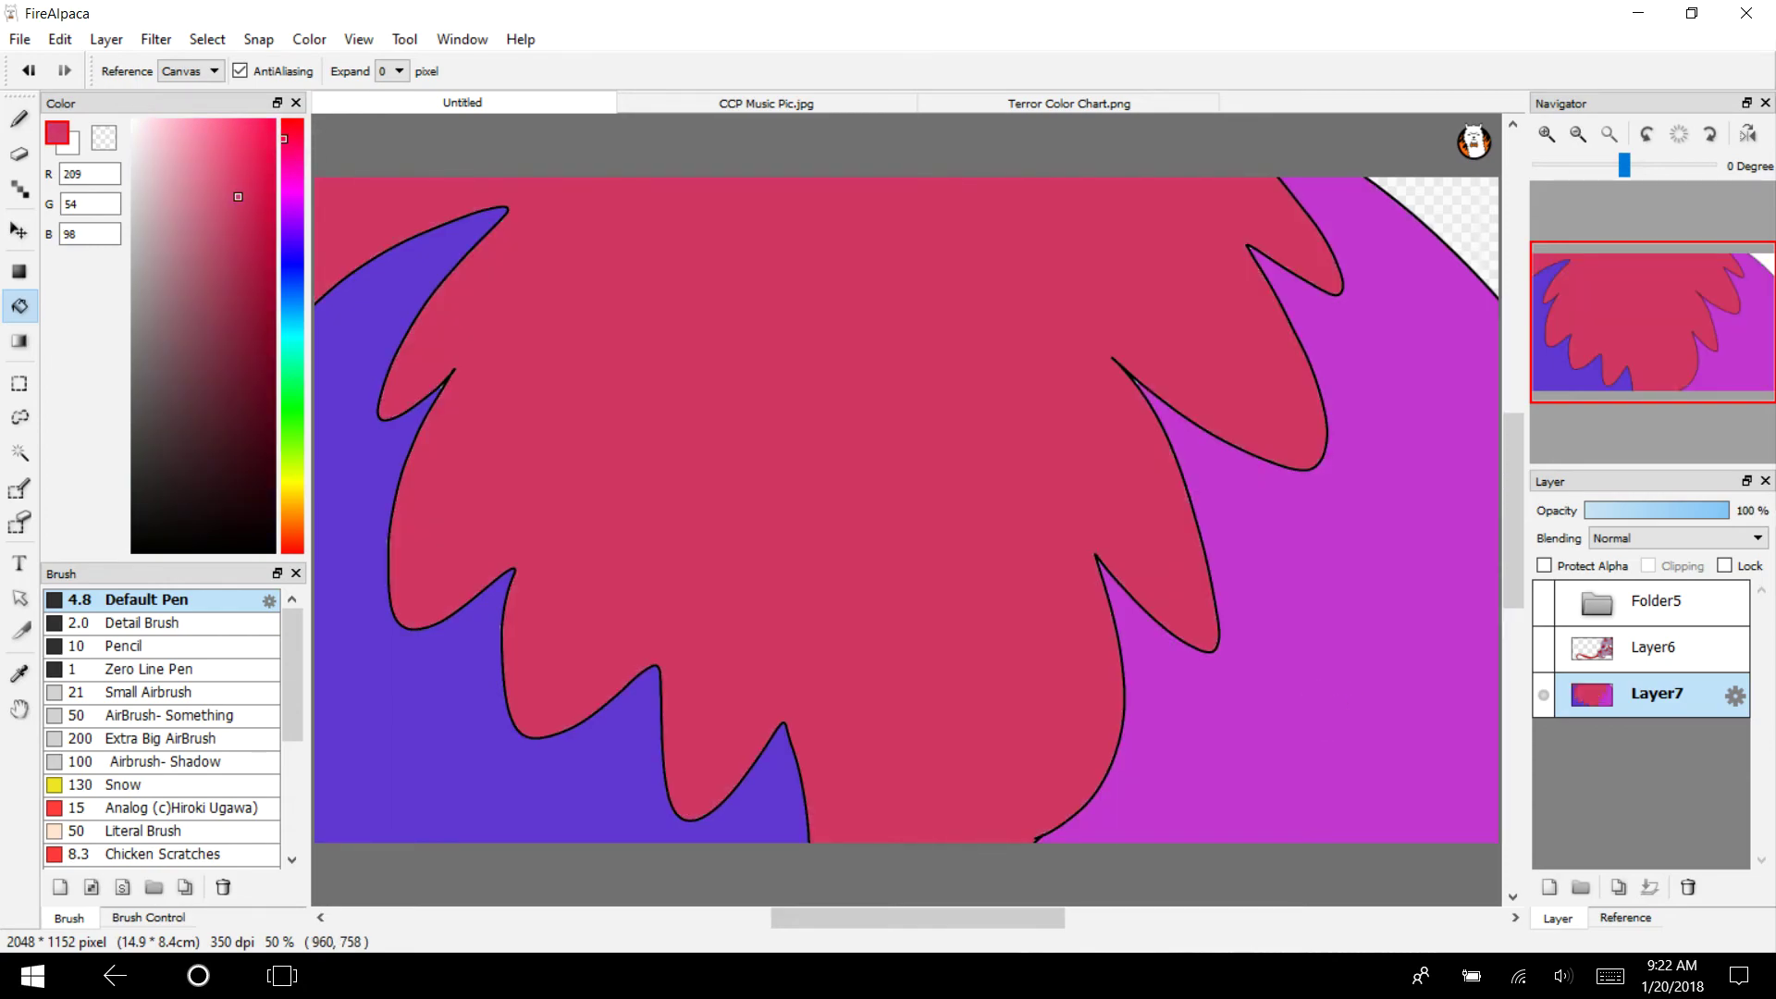
drag(284, 139, 282, 109)
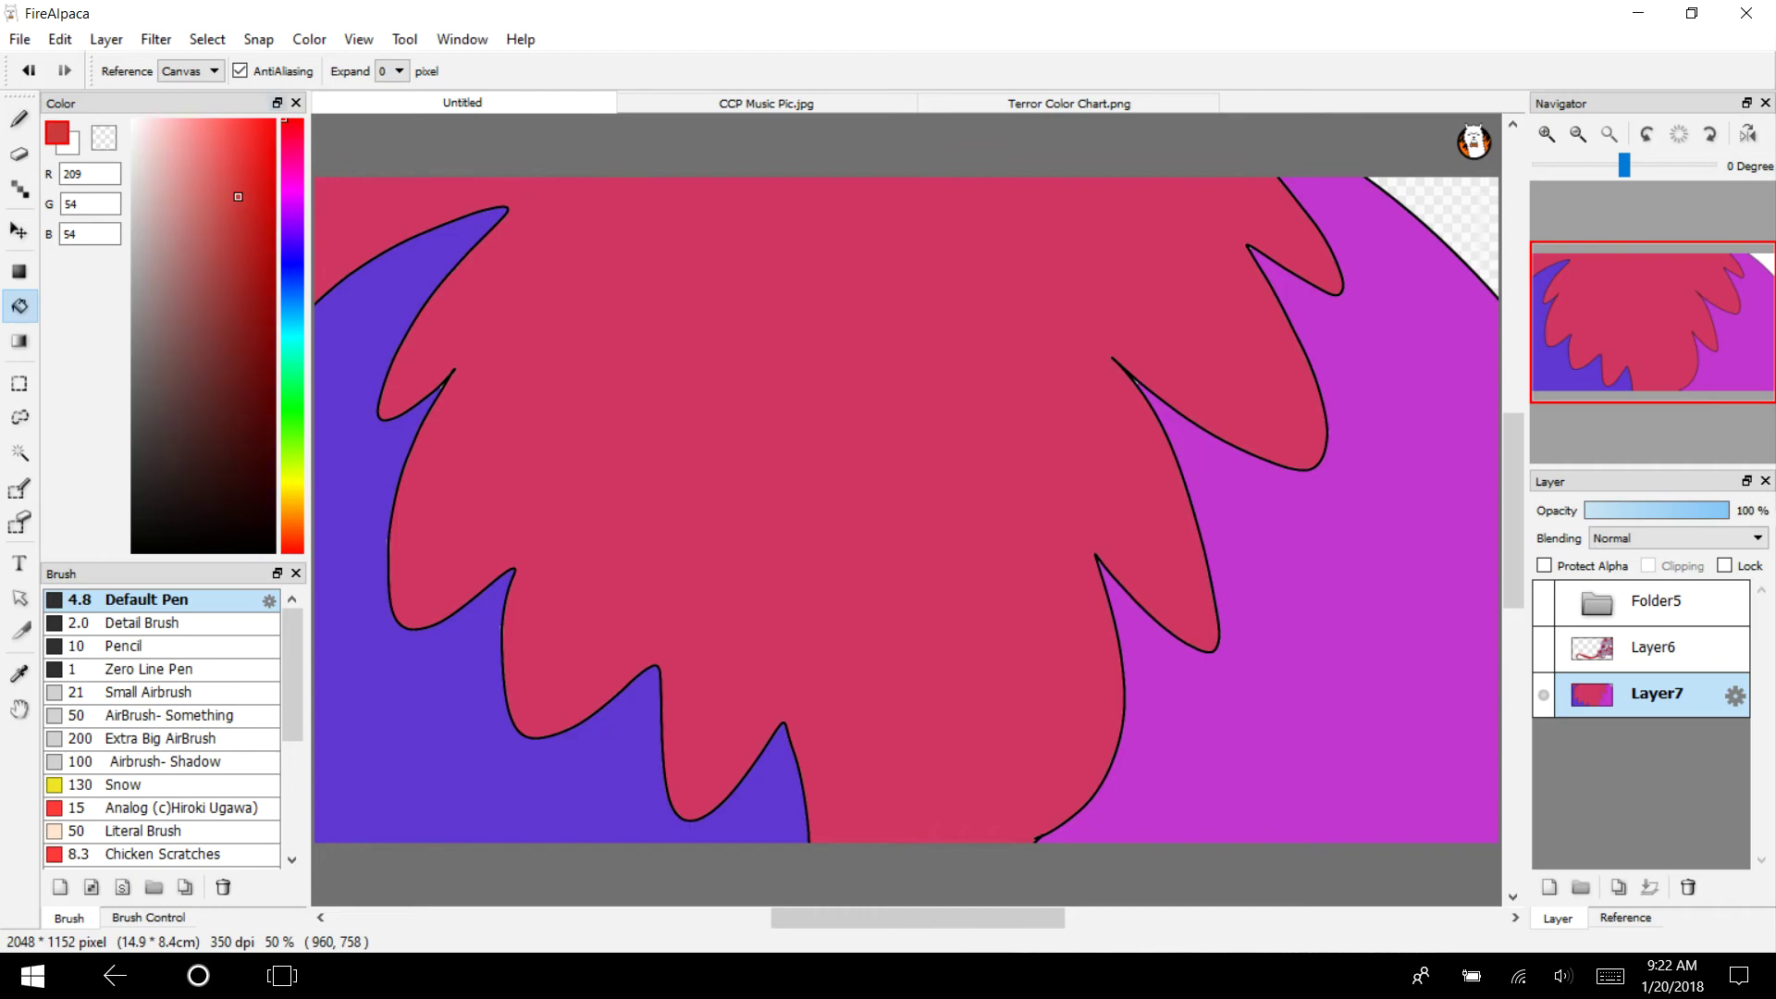
click(870, 614)
click(1443, 208)
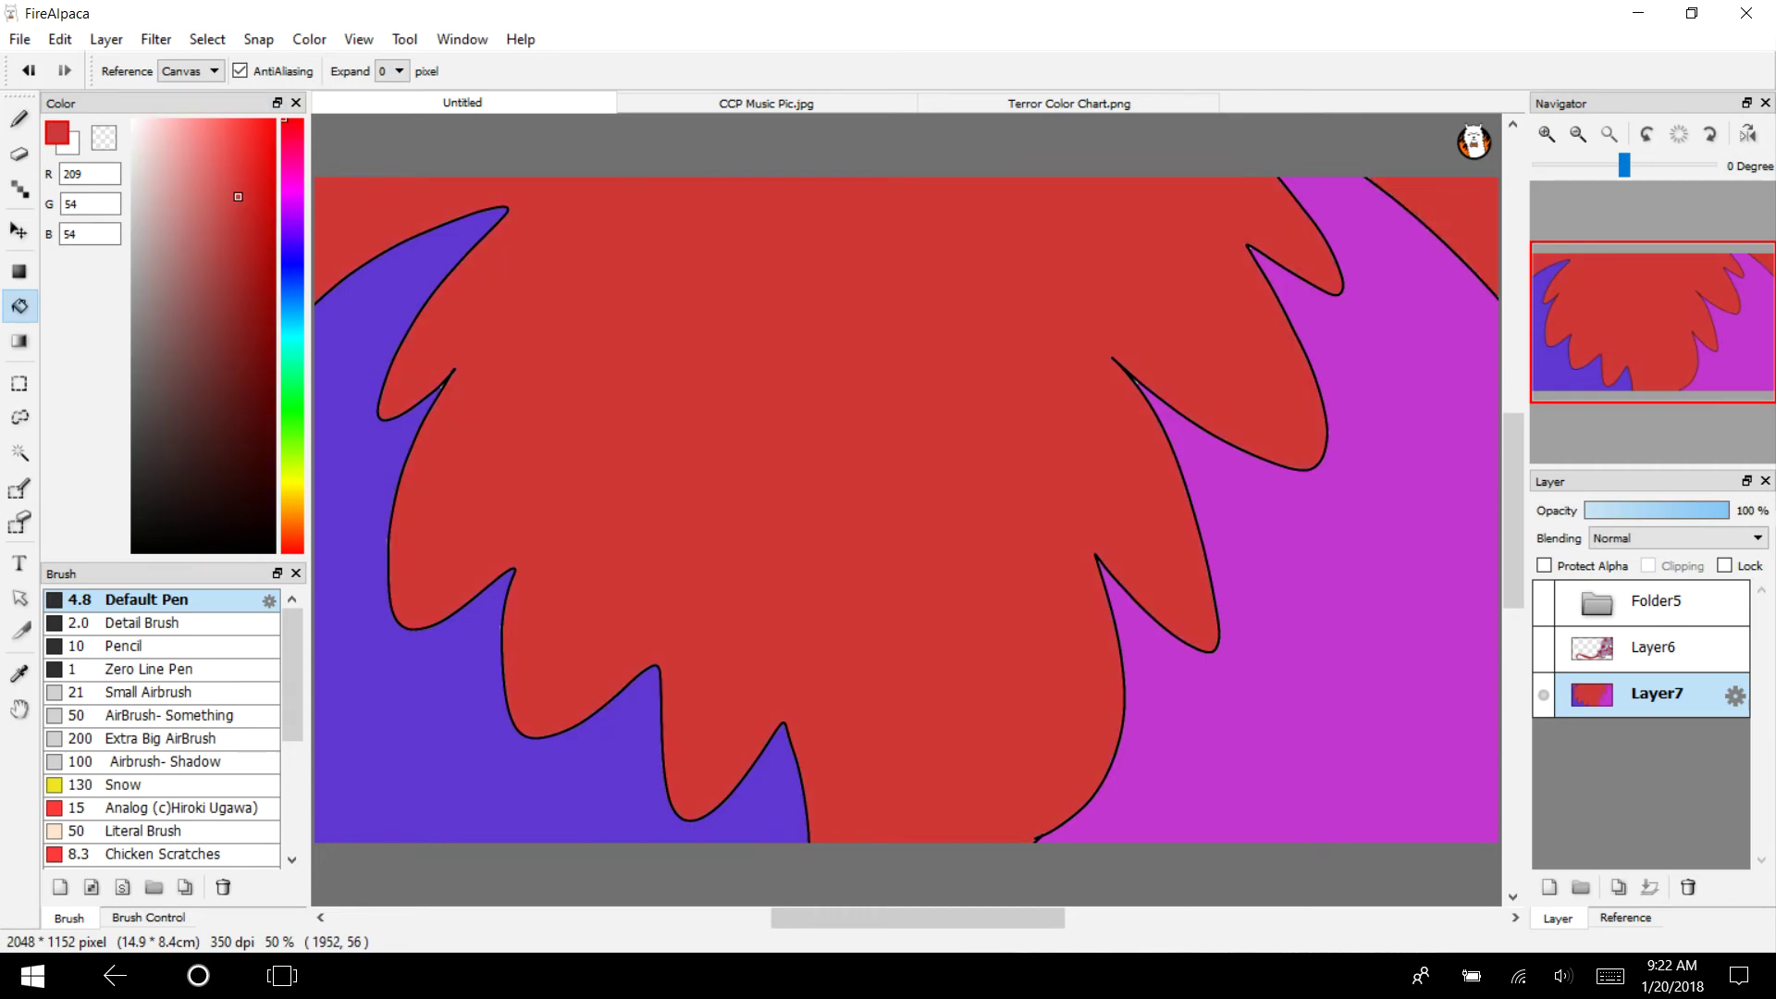
click(238, 247)
click(878, 527)
click(1438, 213)
Fill the central background area and the upper-right corner area with dark red (147, 0, 0)
click(274, 303)
click(765, 457)
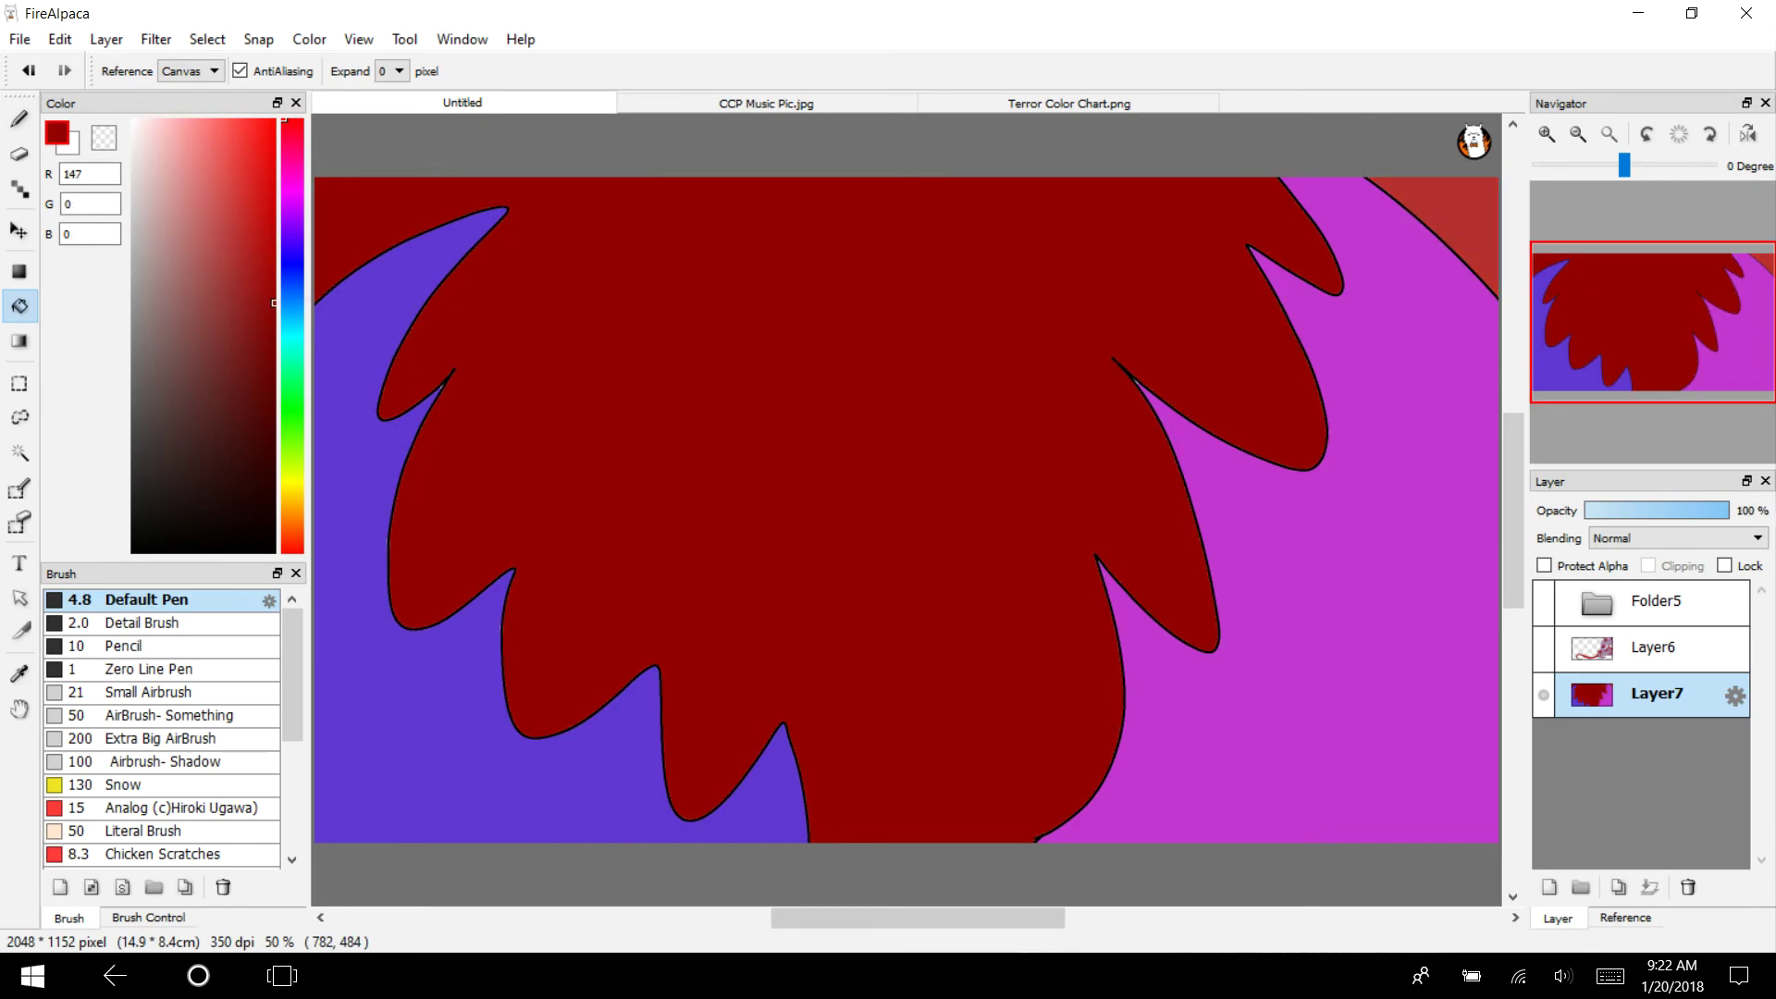
click(1458, 215)
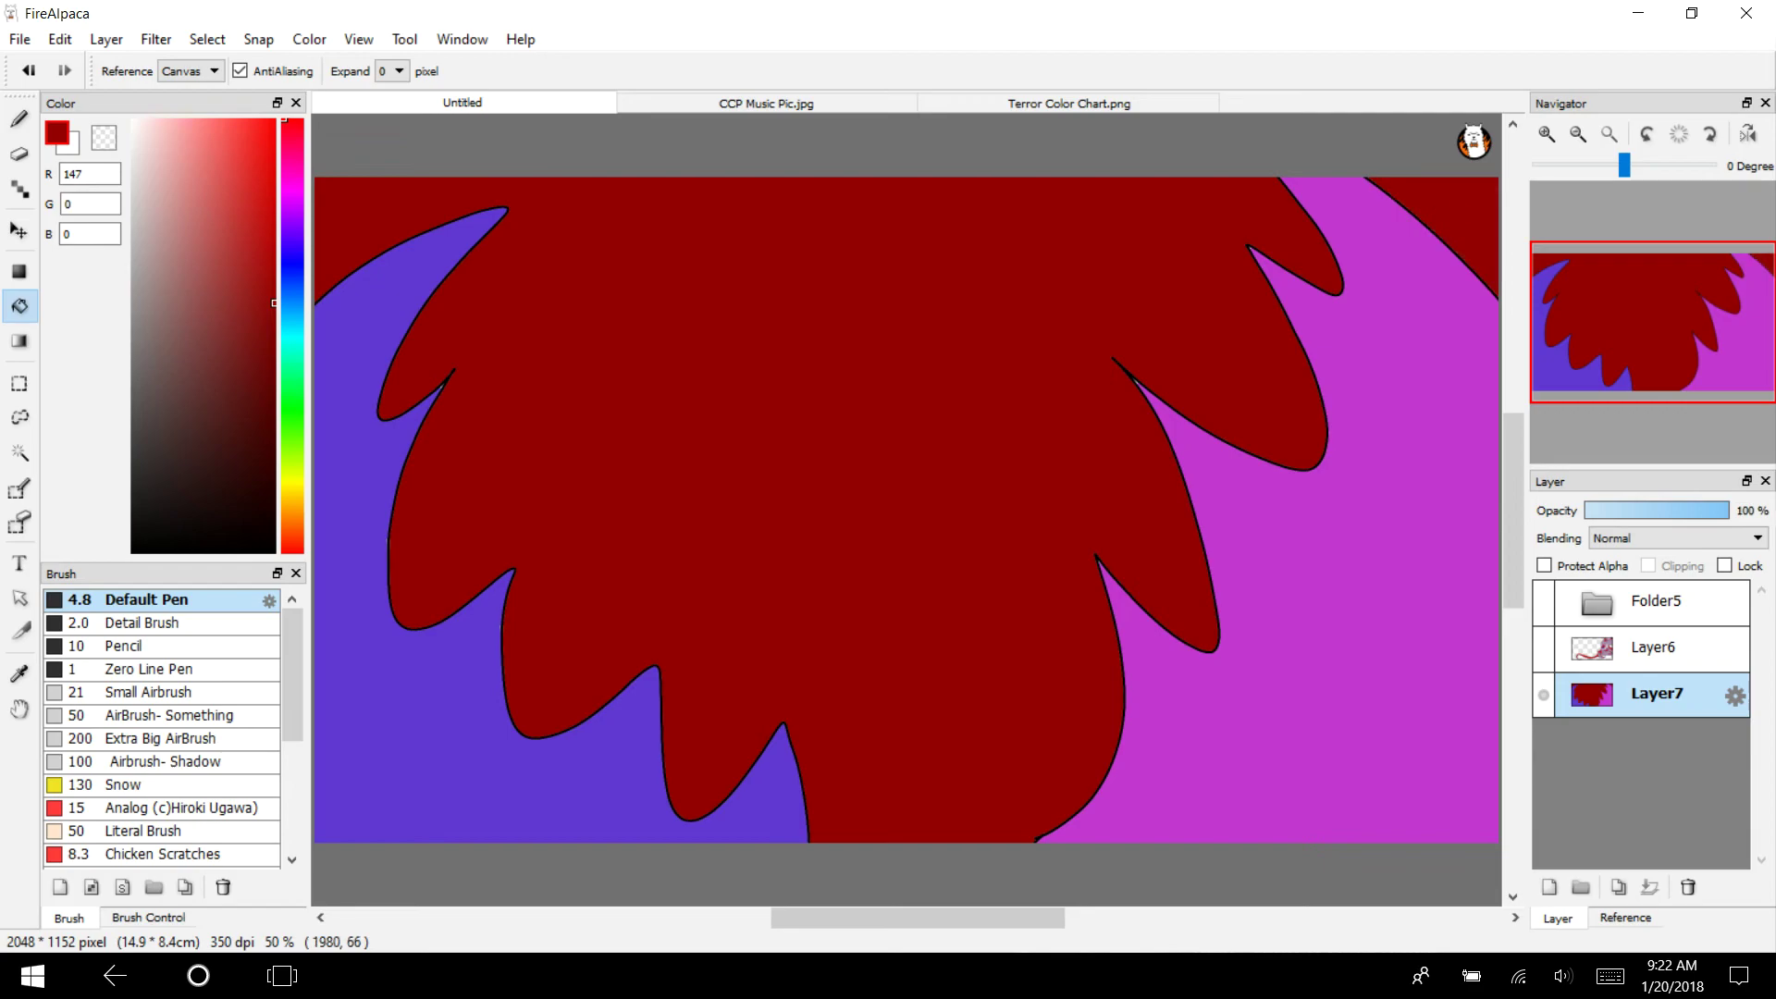
Darken Layer7's background colours by lowering the Levels output, and show Layer6 and Folder5 again
click(155, 39)
click(106, 39)
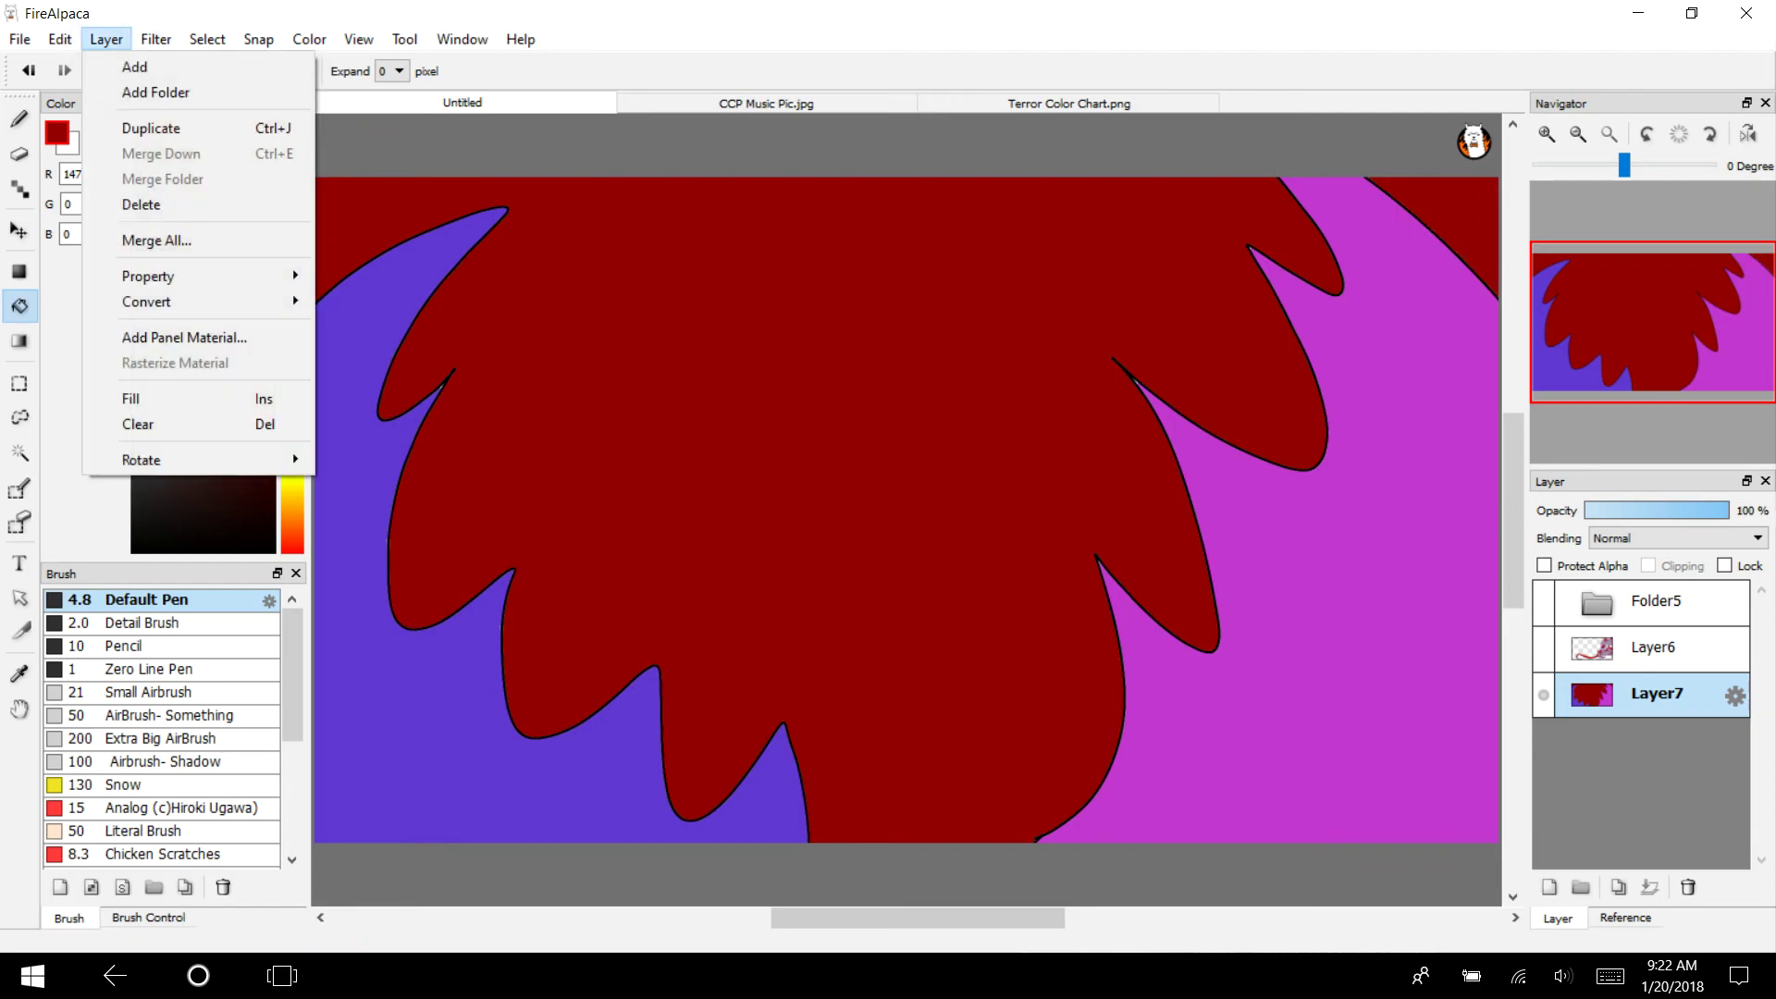
click(105, 39)
click(156, 39)
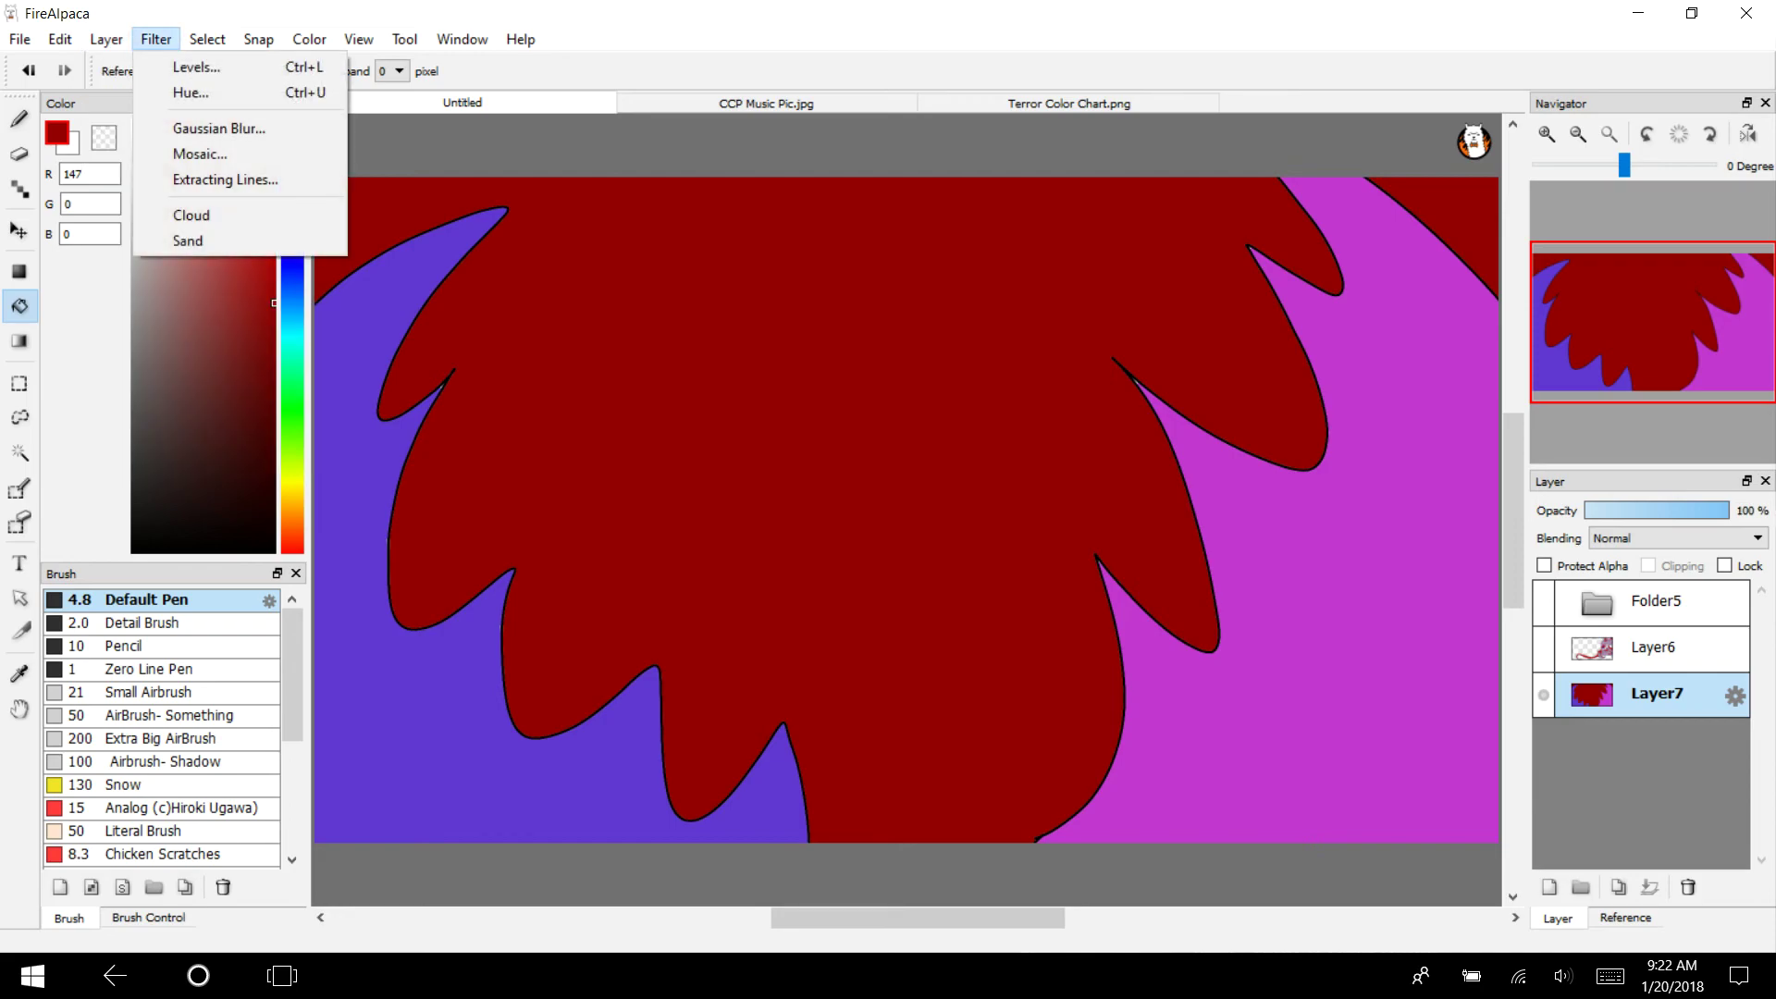
click(158, 67)
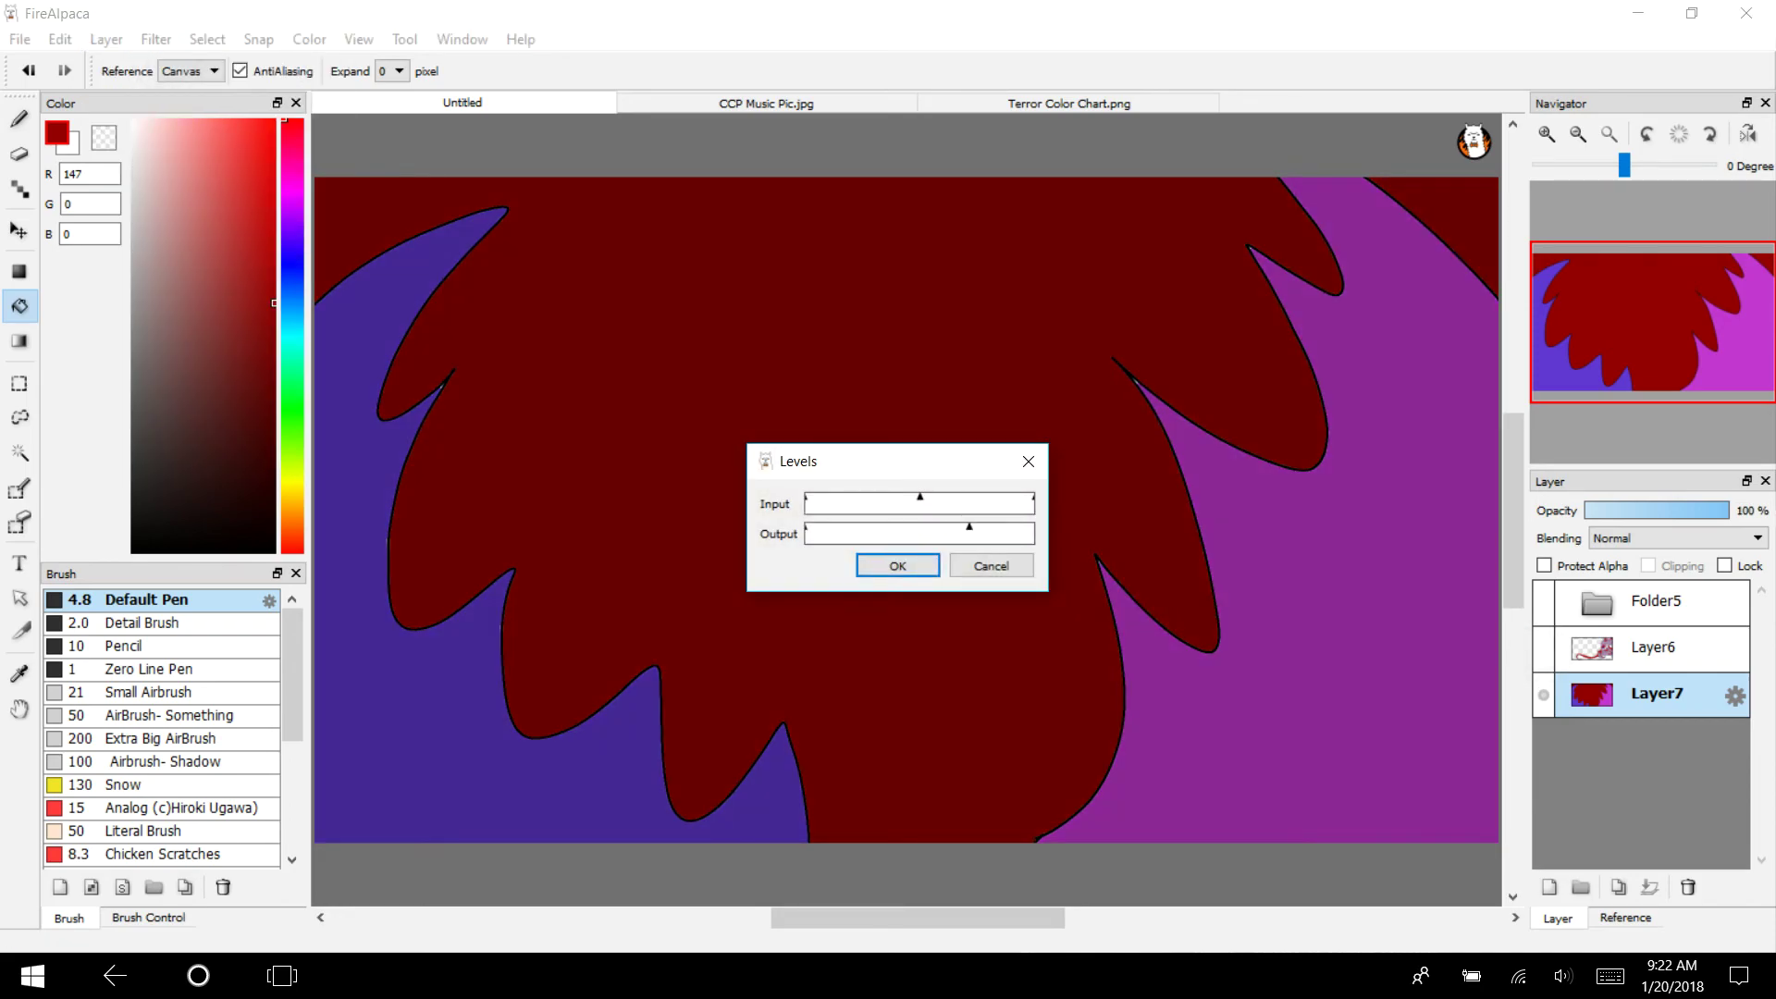
click(896, 565)
click(1543, 648)
click(1543, 601)
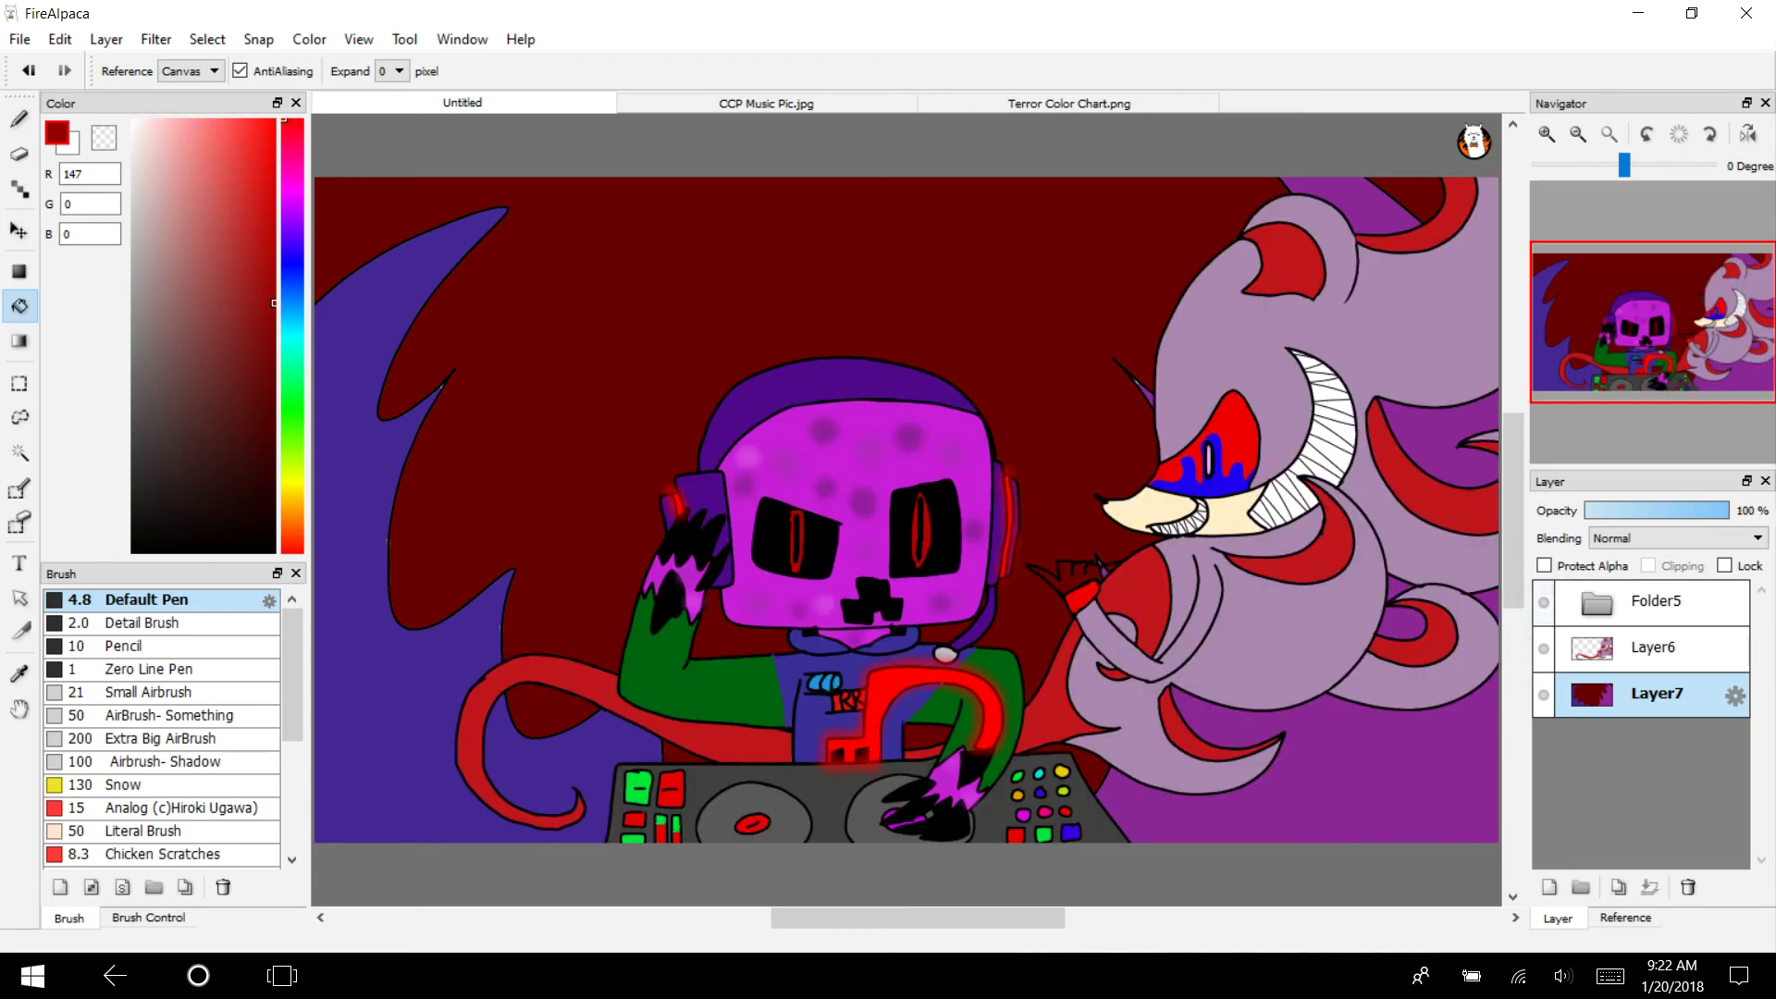
Add another new layer and place it above Folder5 in the layer stack
click(106, 39)
click(125, 64)
drag(1692, 694, 1685, 587)
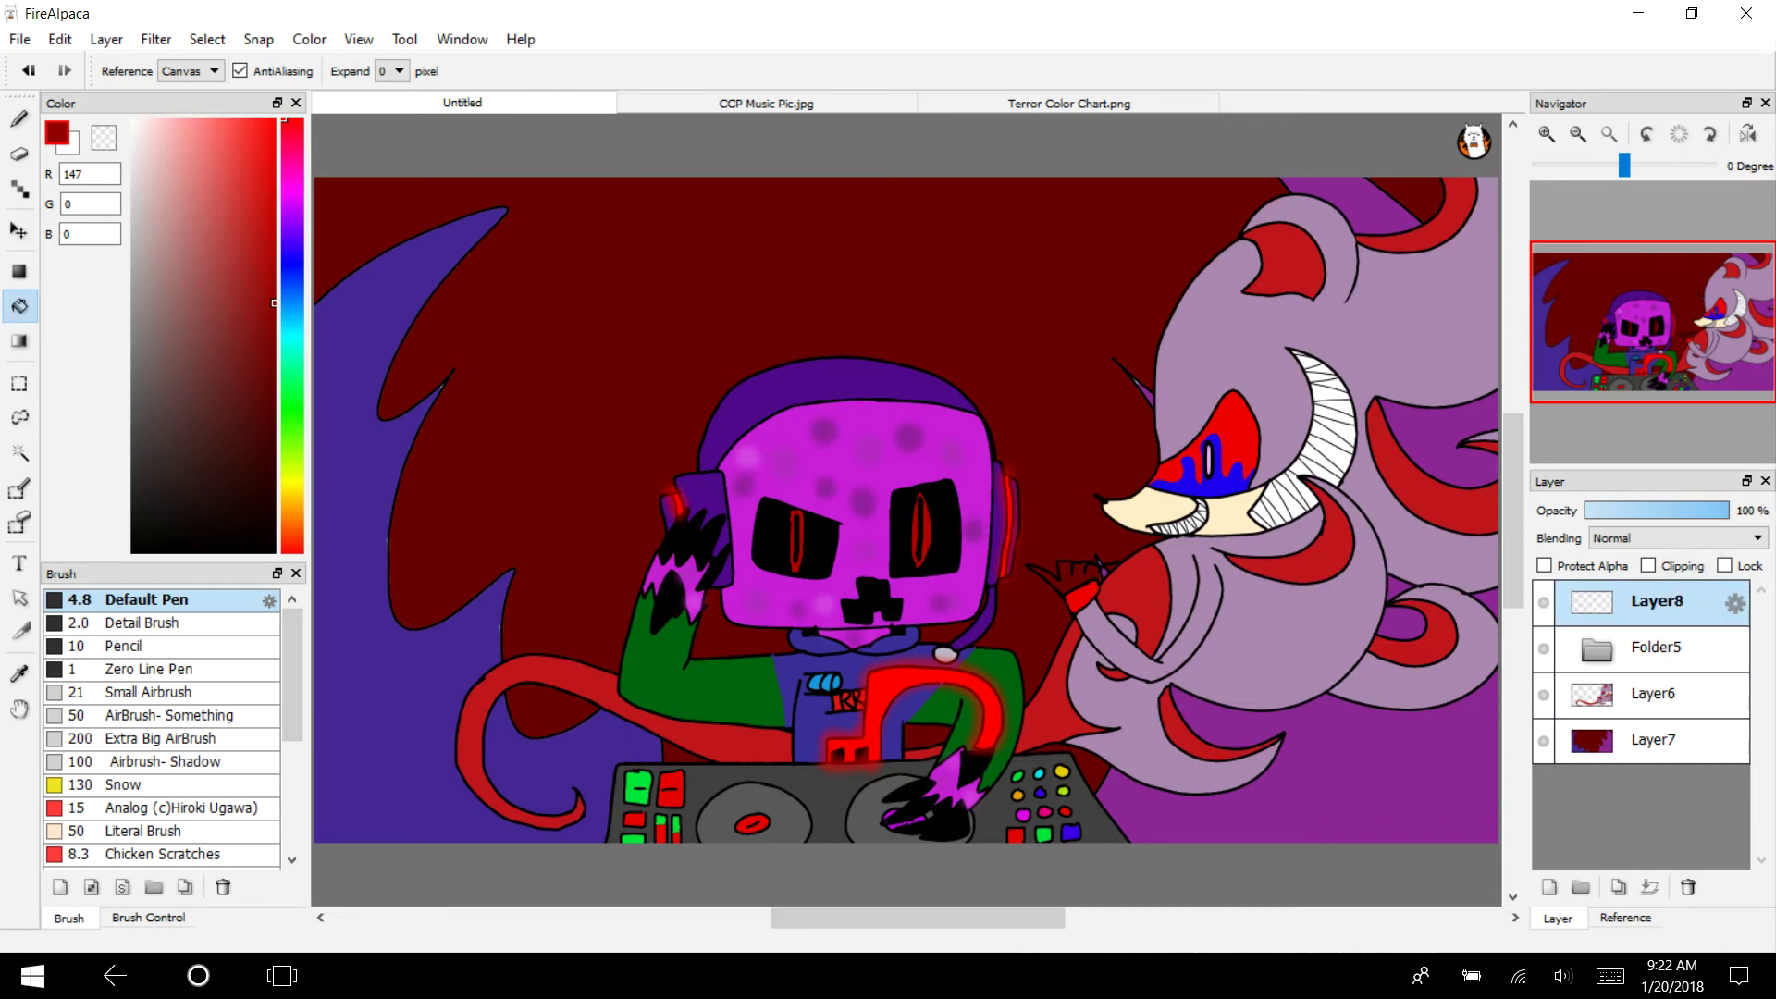
Handwrite "I'm Terror" in pure red (255, 0, 0) above the DJ's head with the size 15 Analog brush
click(149, 831)
click(268, 808)
click(274, 119)
click(19, 119)
drag(377, 277, 477, 214)
mouse_move(431, 246)
mouse_down()
mouse_move(464, 345)
mouse_move(504, 328)
mouse_up()
drag(527, 211, 530, 264)
mouse_move(555, 331)
mouse_down()
mouse_move(619, 238)
mouse_move(638, 301)
mouse_up()
drag(738, 194, 631, 249)
mouse_move(694, 211)
mouse_down()
mouse_move(714, 301)
mouse_move(799, 306)
mouse_move(865, 207)
mouse_up()
mouse_move(813, 283)
mouse_down()
mouse_move(791, 192)
mouse_move(883, 323)
mouse_up()
mouse_move(878, 277)
mouse_down()
mouse_move(948, 213)
mouse_move(880, 328)
mouse_up()
drag(962, 242, 999, 310)
drag(999, 277, 1062, 191)
drag(979, 307, 981, 192)
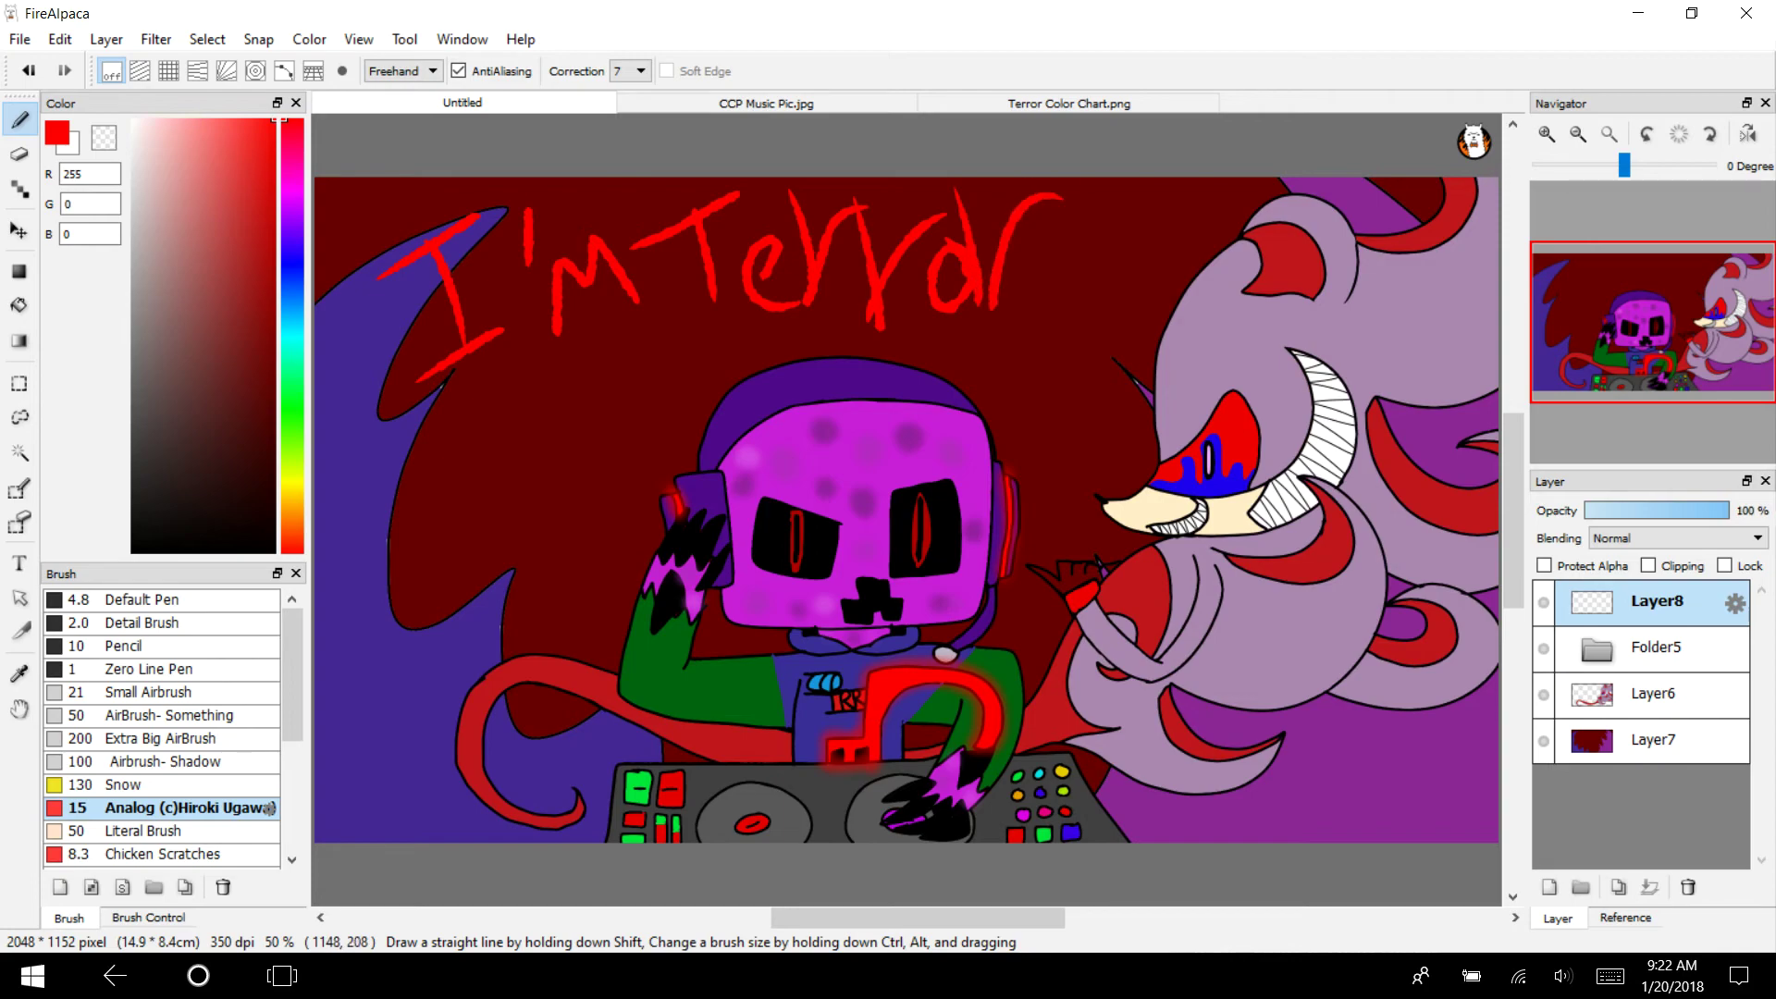
key(ctrl+z)
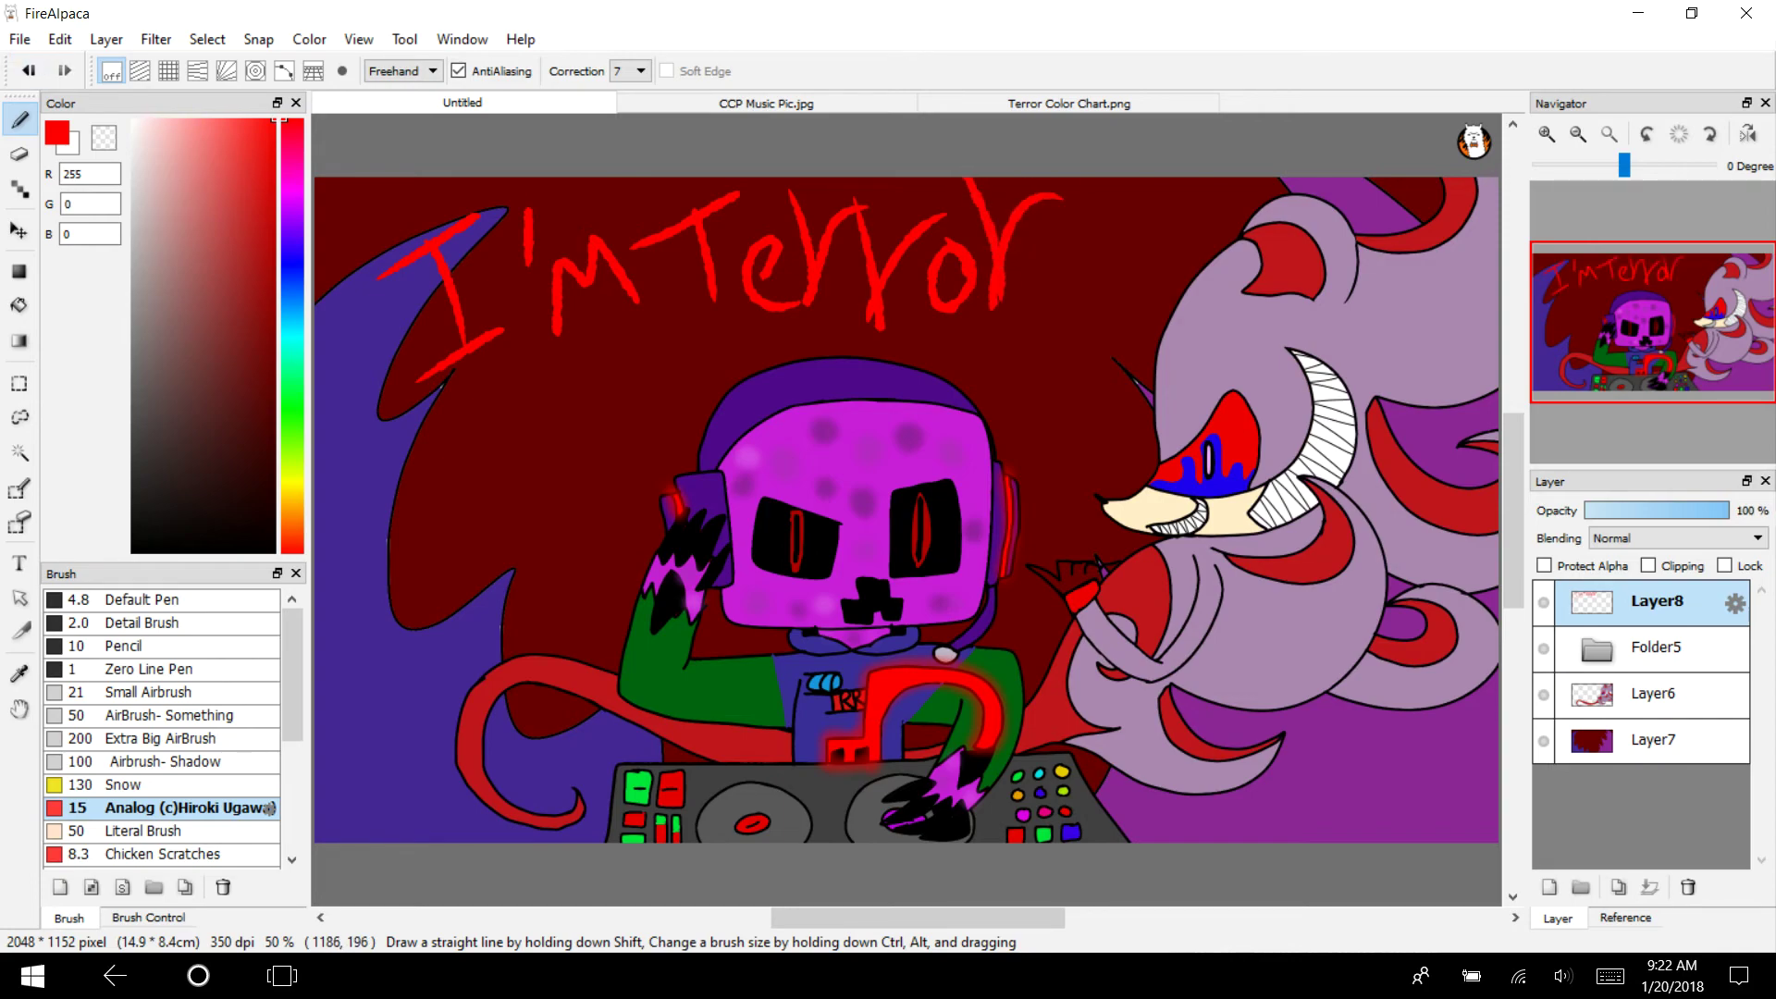
Handwrite "Song by" in purple (146, 0, 182) beside the DJ with the 8.3 Chicken Scratches brush and underline it
click(268, 853)
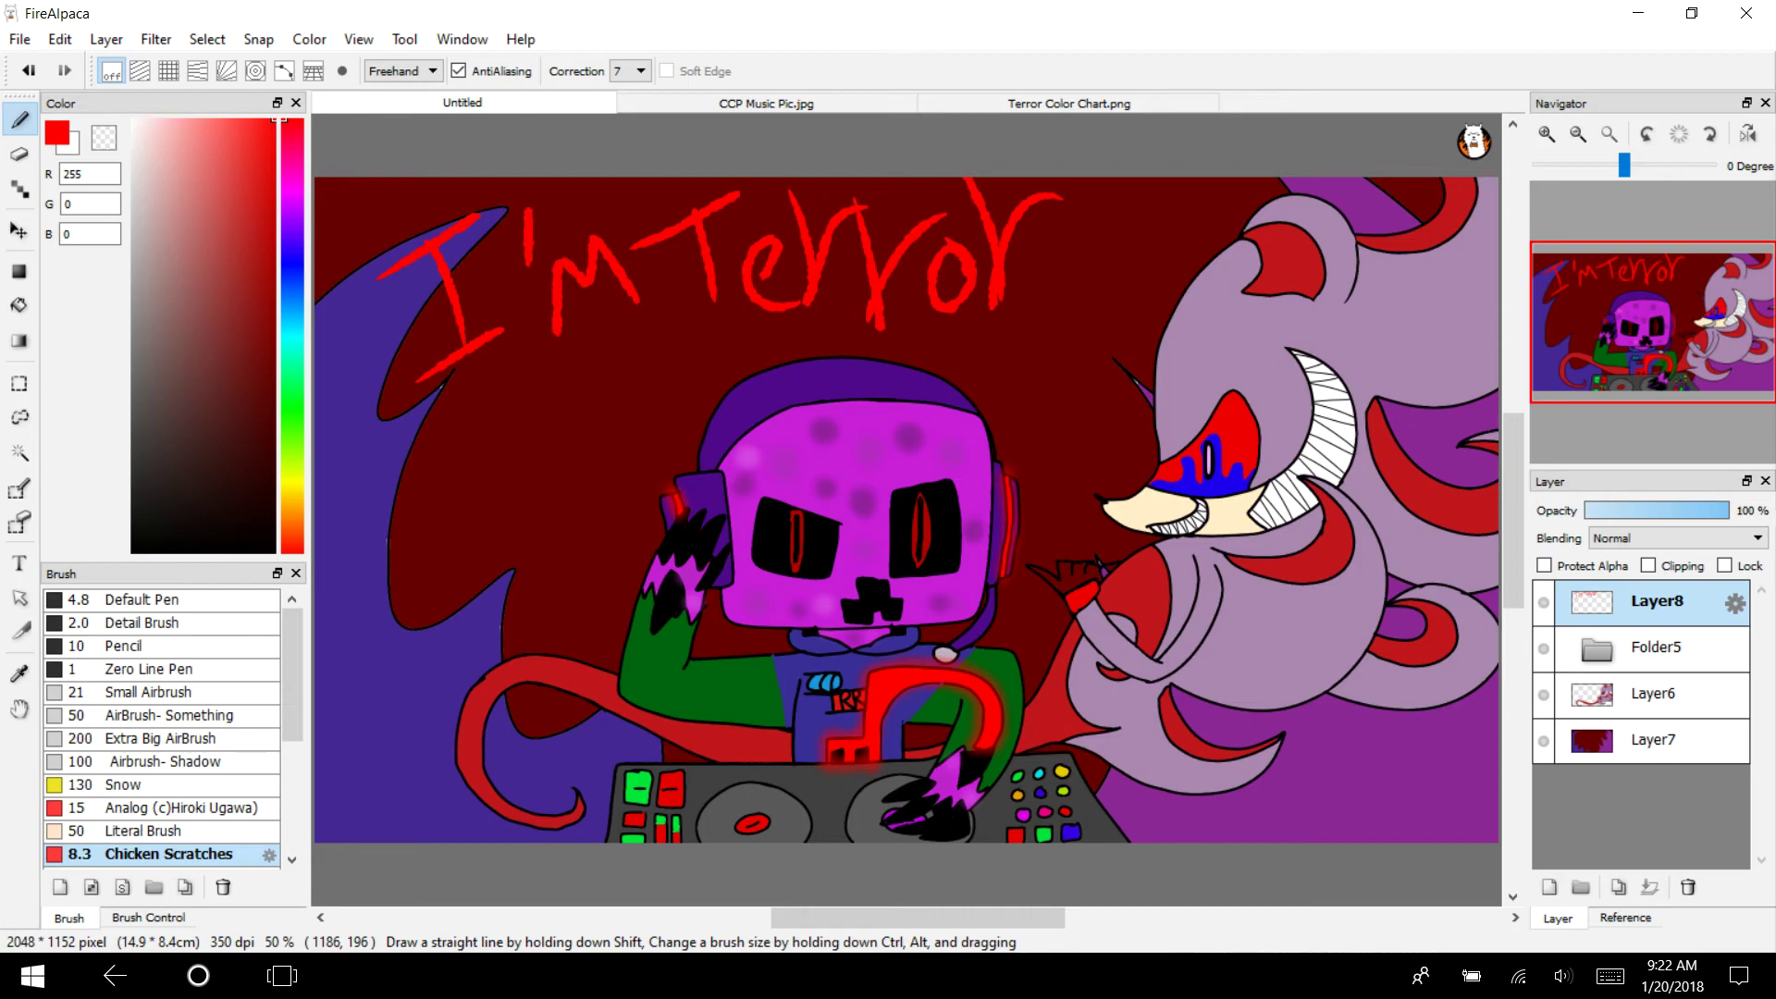
click(291, 204)
drag(253, 241, 274, 243)
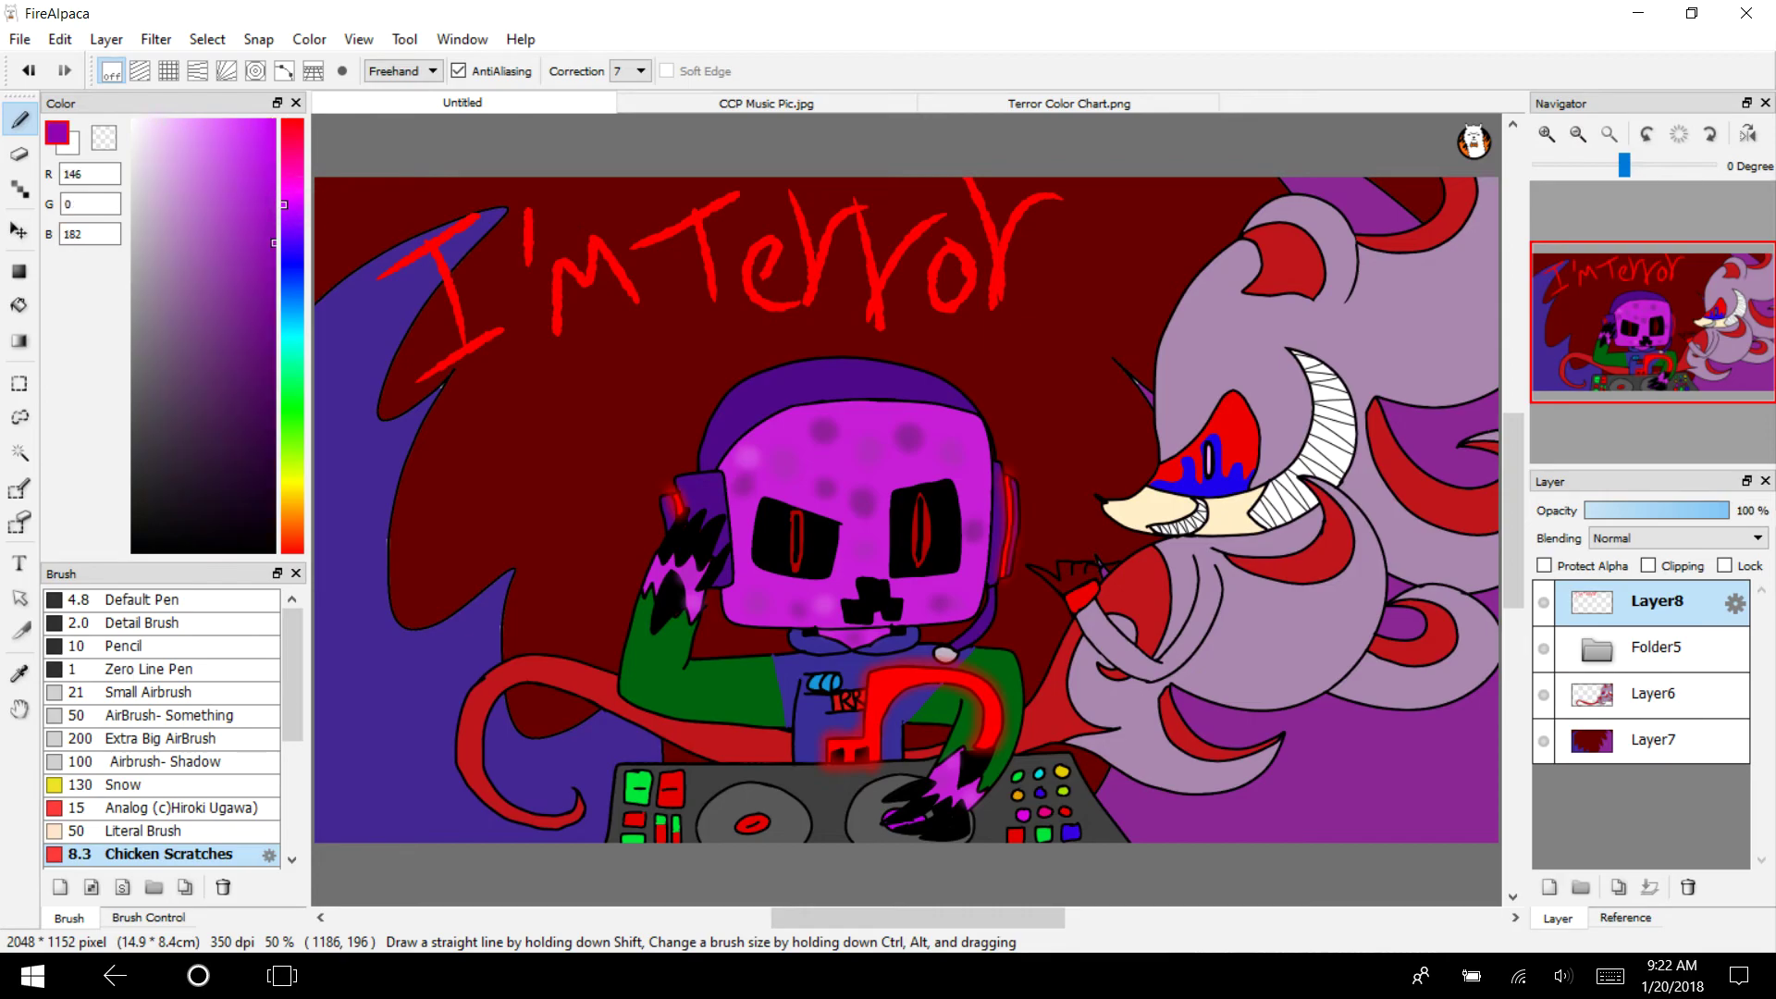
click(1546, 134)
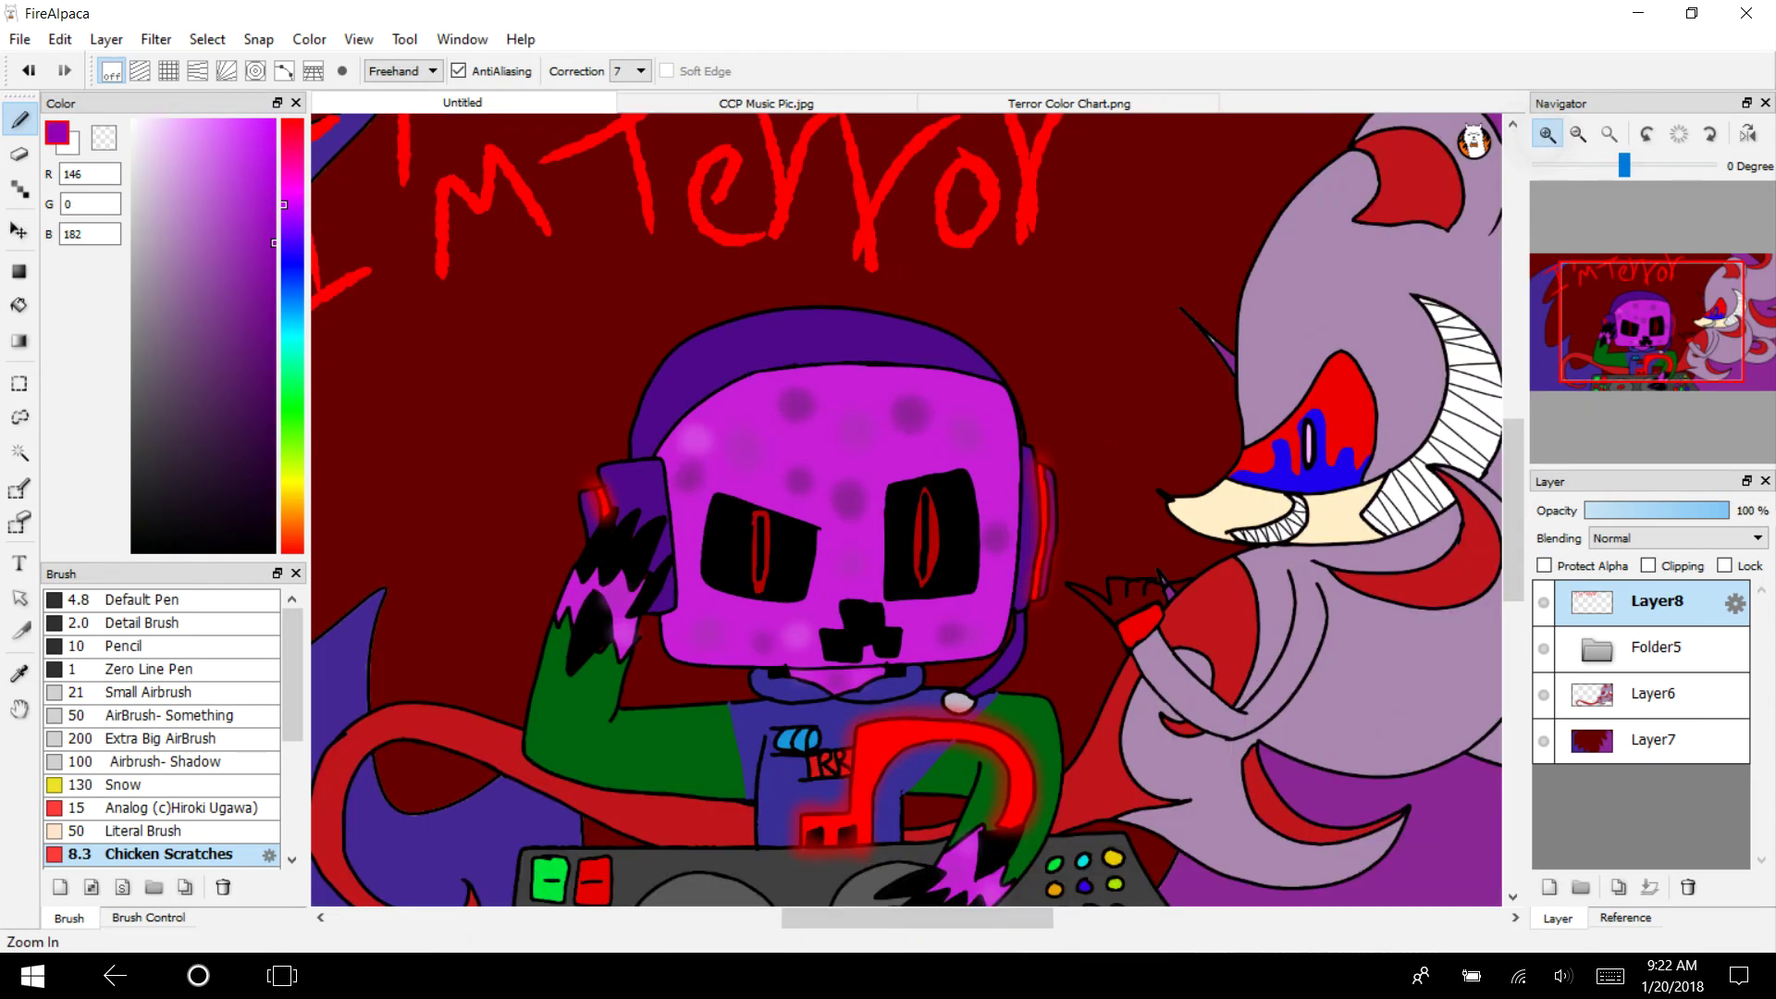
click(1546, 134)
click(1546, 134)
drag(1593, 328, 1577, 304)
mouse_move(682, 509)
mouse_down()
mouse_move(653, 620)
mouse_move(558, 666)
mouse_up()
drag(715, 599, 738, 607)
drag(790, 605, 835, 661)
mouse_move(901, 606)
mouse_down()
mouse_move(920, 626)
mouse_move(861, 745)
mouse_up()
mouse_move(998, 532)
mouse_down()
mouse_move(984, 698)
mouse_move(982, 644)
mouse_up()
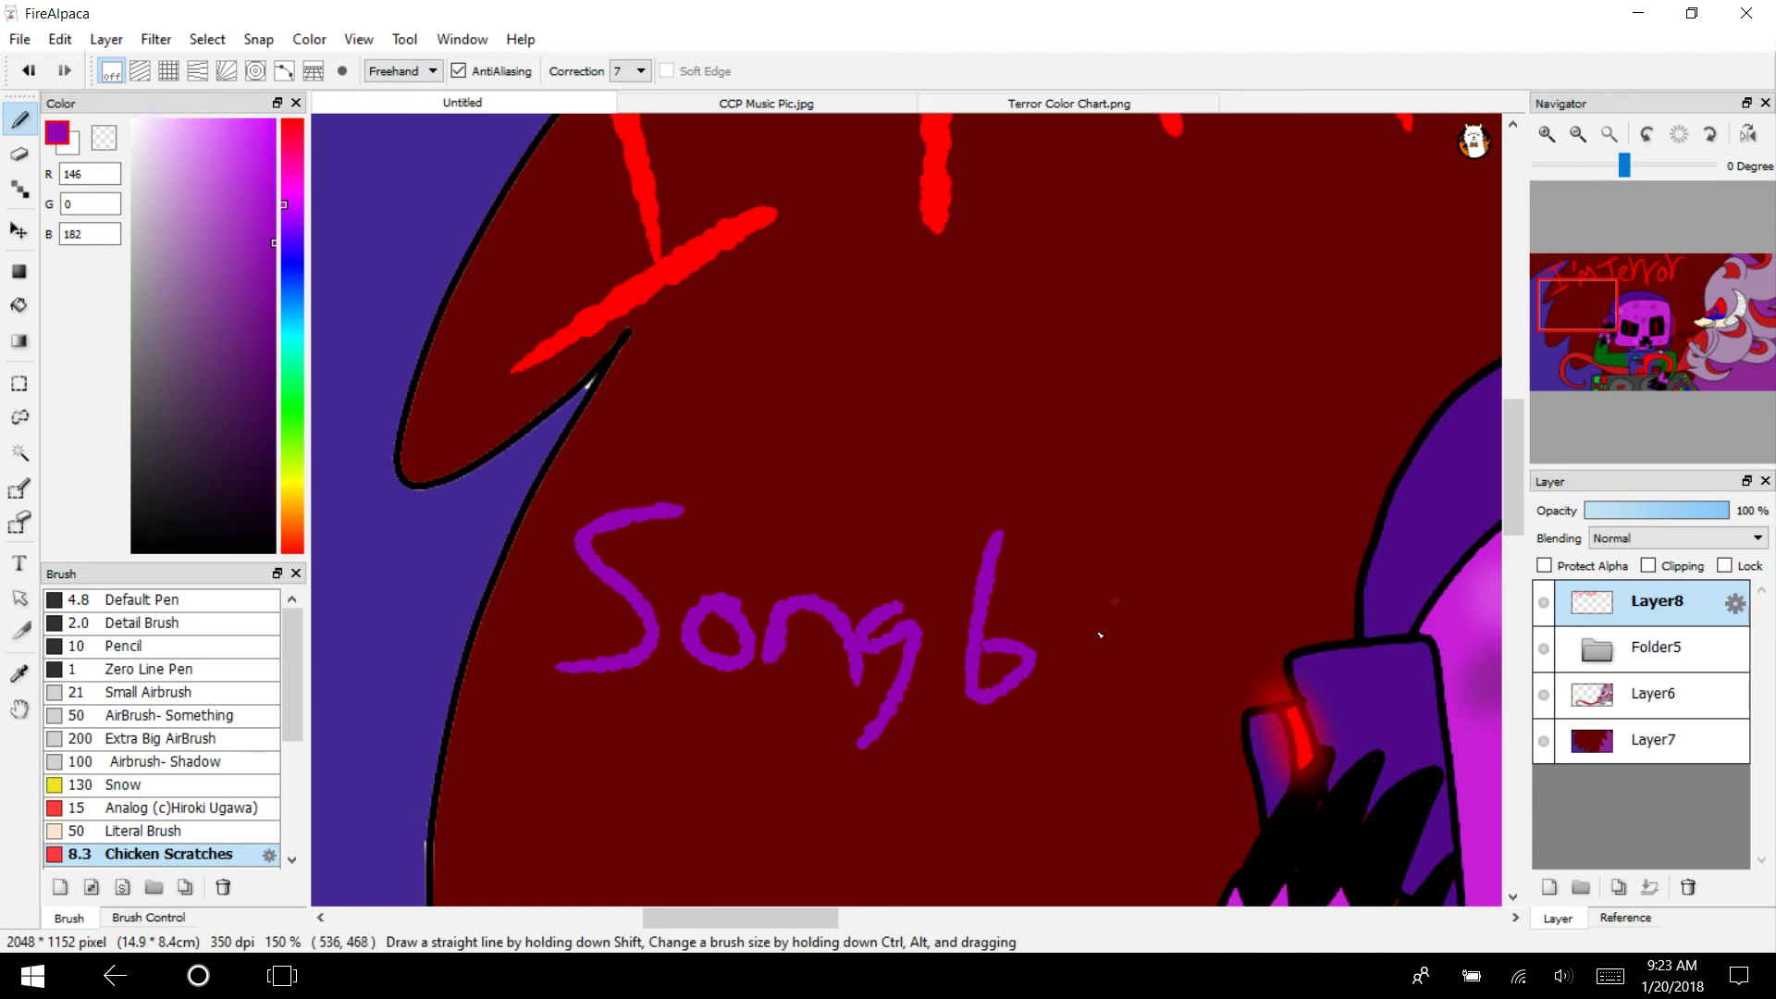
drag(1144, 561, 1045, 712)
drag(1032, 574, 1074, 633)
drag(1174, 720, 408, 751)
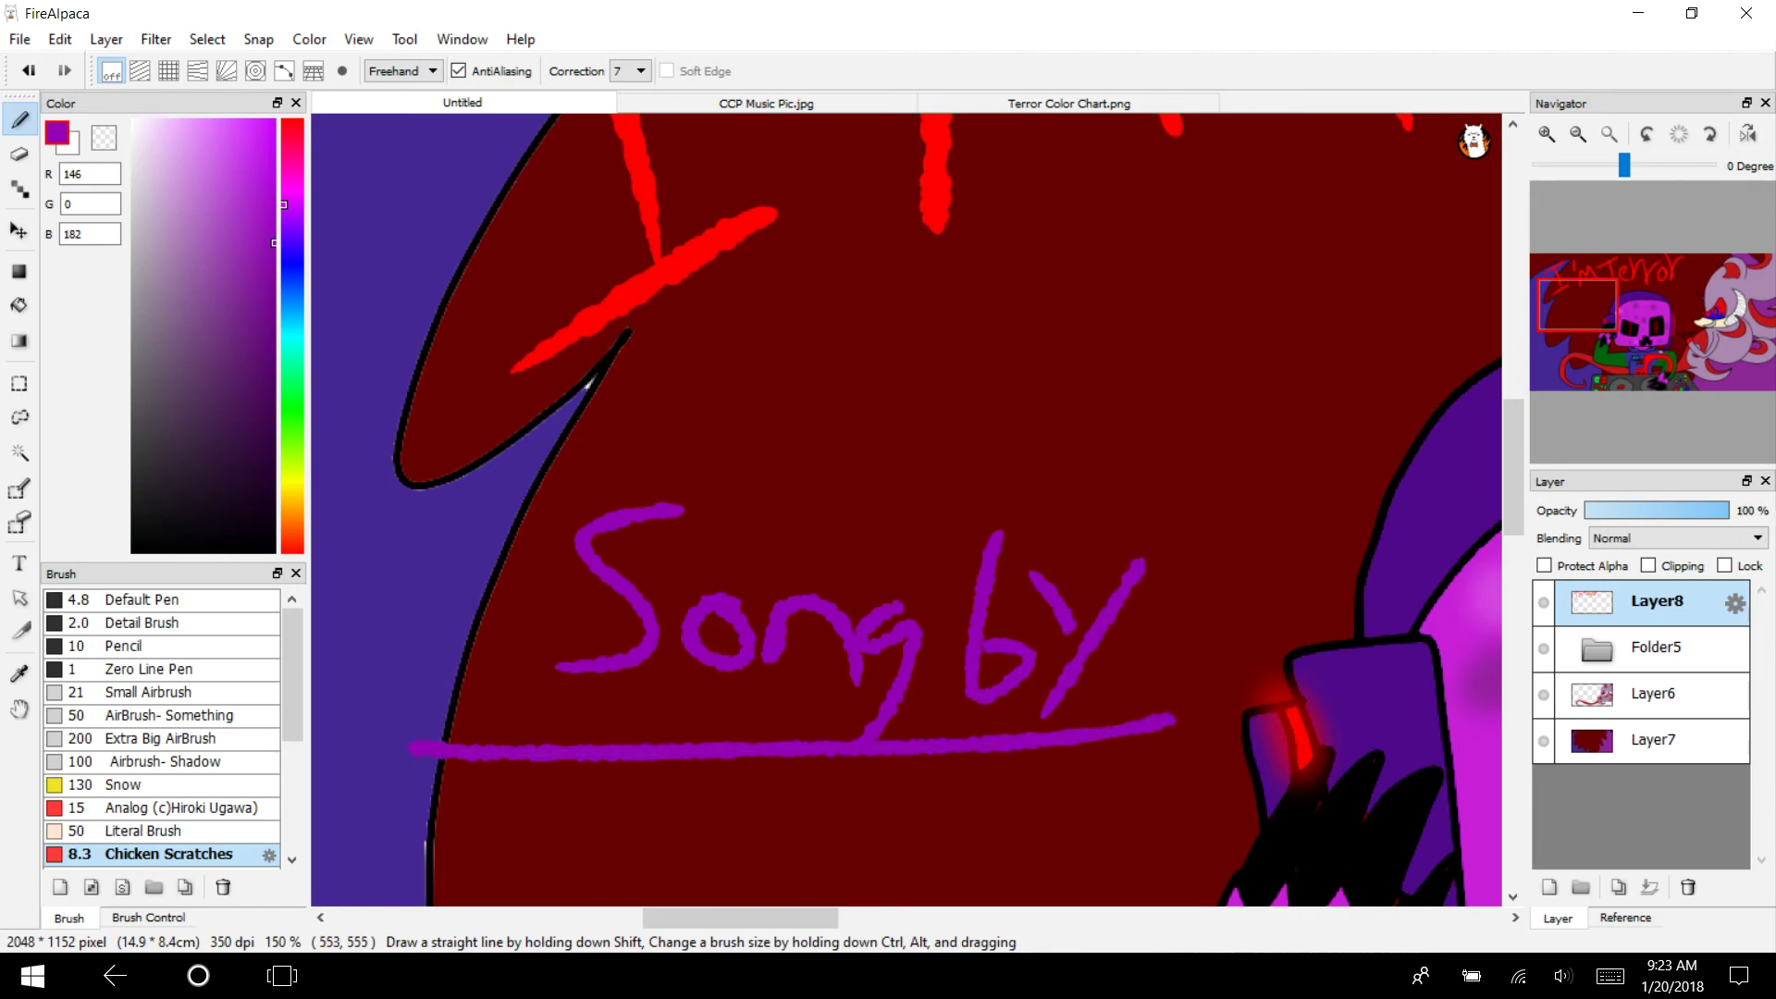
Handwrite "CCP" in blue (1, 0, 182) below "Song by", with one horizontal line above and one below the letters
scroll(906, 508, down, 5)
click(291, 263)
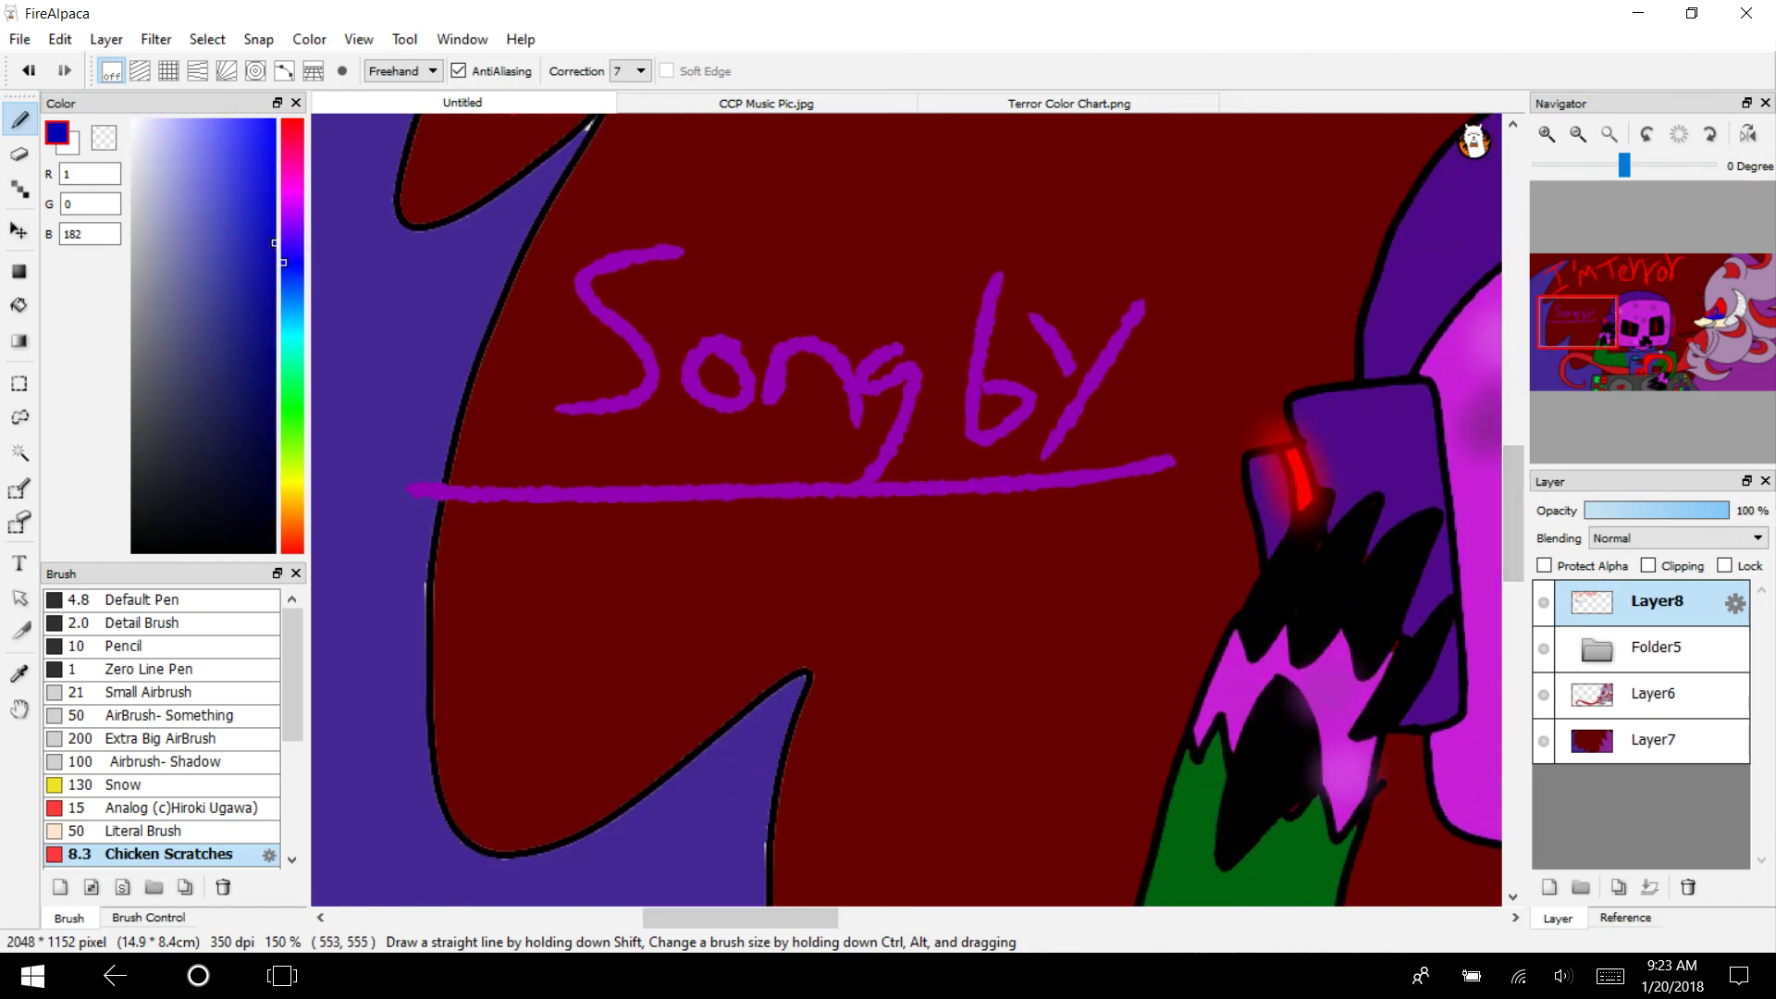
drag(662, 557, 675, 643)
drag(799, 549, 827, 645)
mouse_move(869, 710)
mouse_down()
mouse_move(906, 594)
mouse_move(852, 606)
mouse_up()
drag(1005, 551, 488, 555)
drag(1005, 637, 487, 638)
Handwrite "Art and" in purple (140, 0, 182) below the blue CCP lettering with the 8.3 Chicken Scratches brush
mouse_move(1577, 322)
mouse_down()
mouse_move(1566, 382)
mouse_move(1639, 325)
mouse_move(1562, 349)
mouse_up()
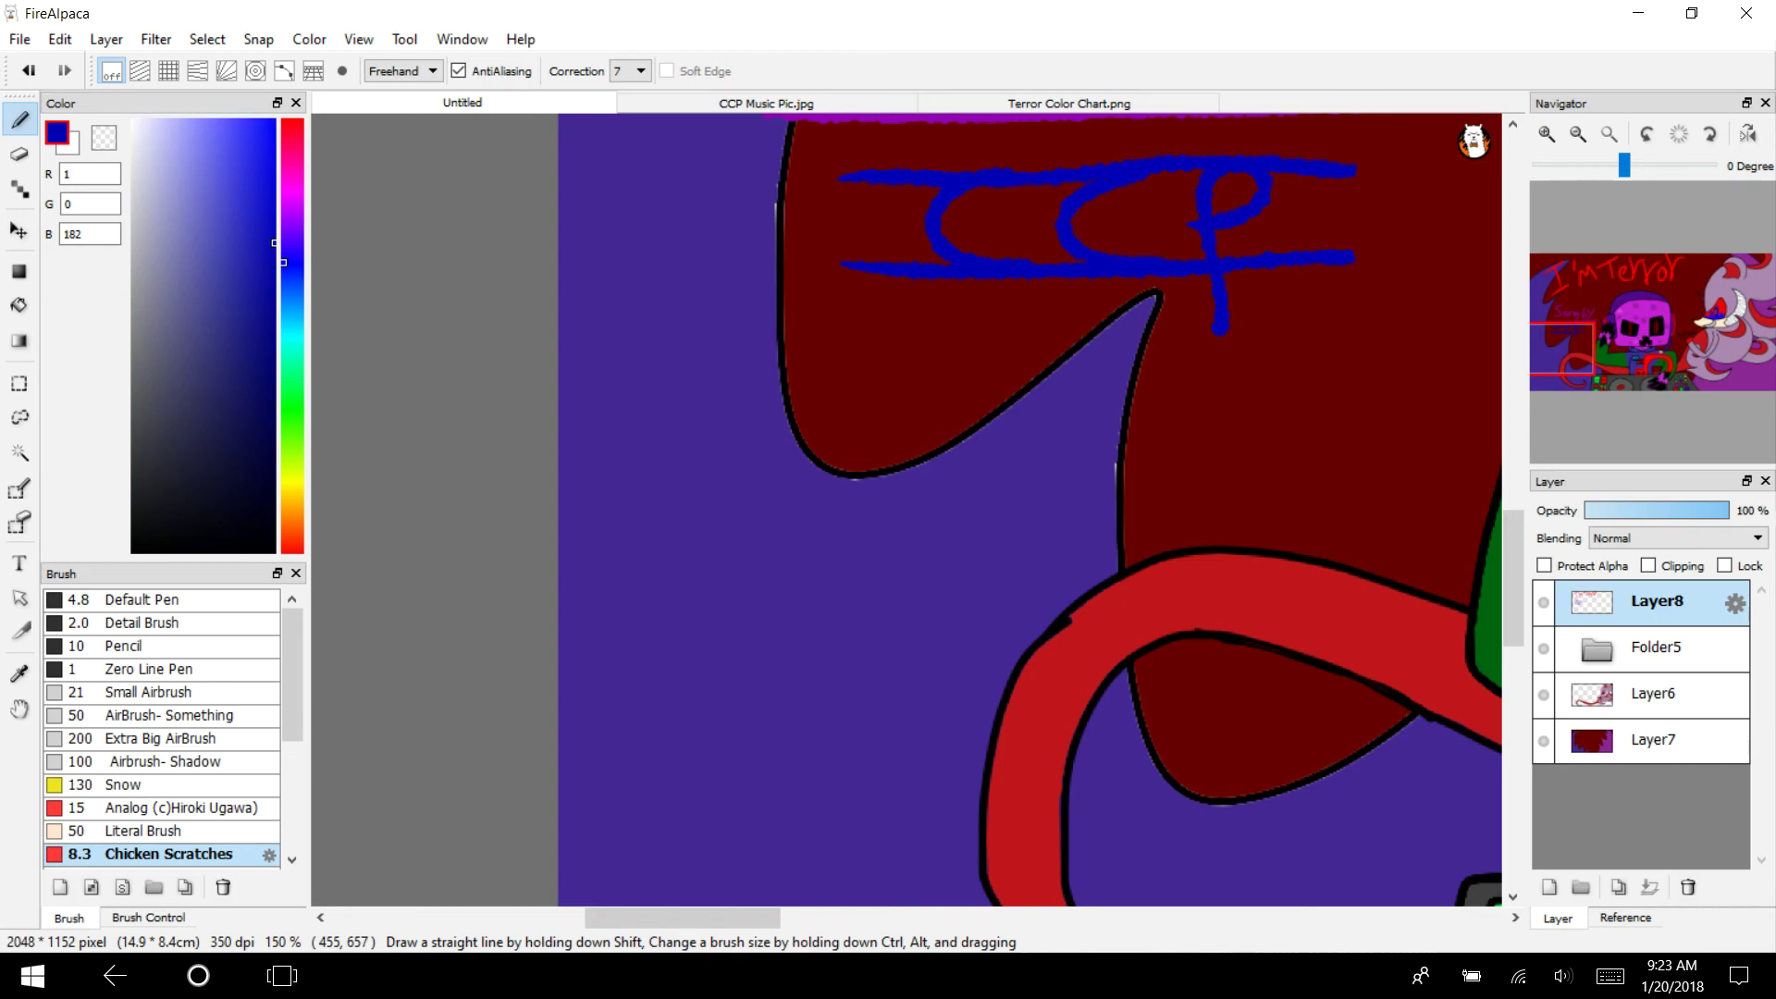
drag(284, 262, 284, 207)
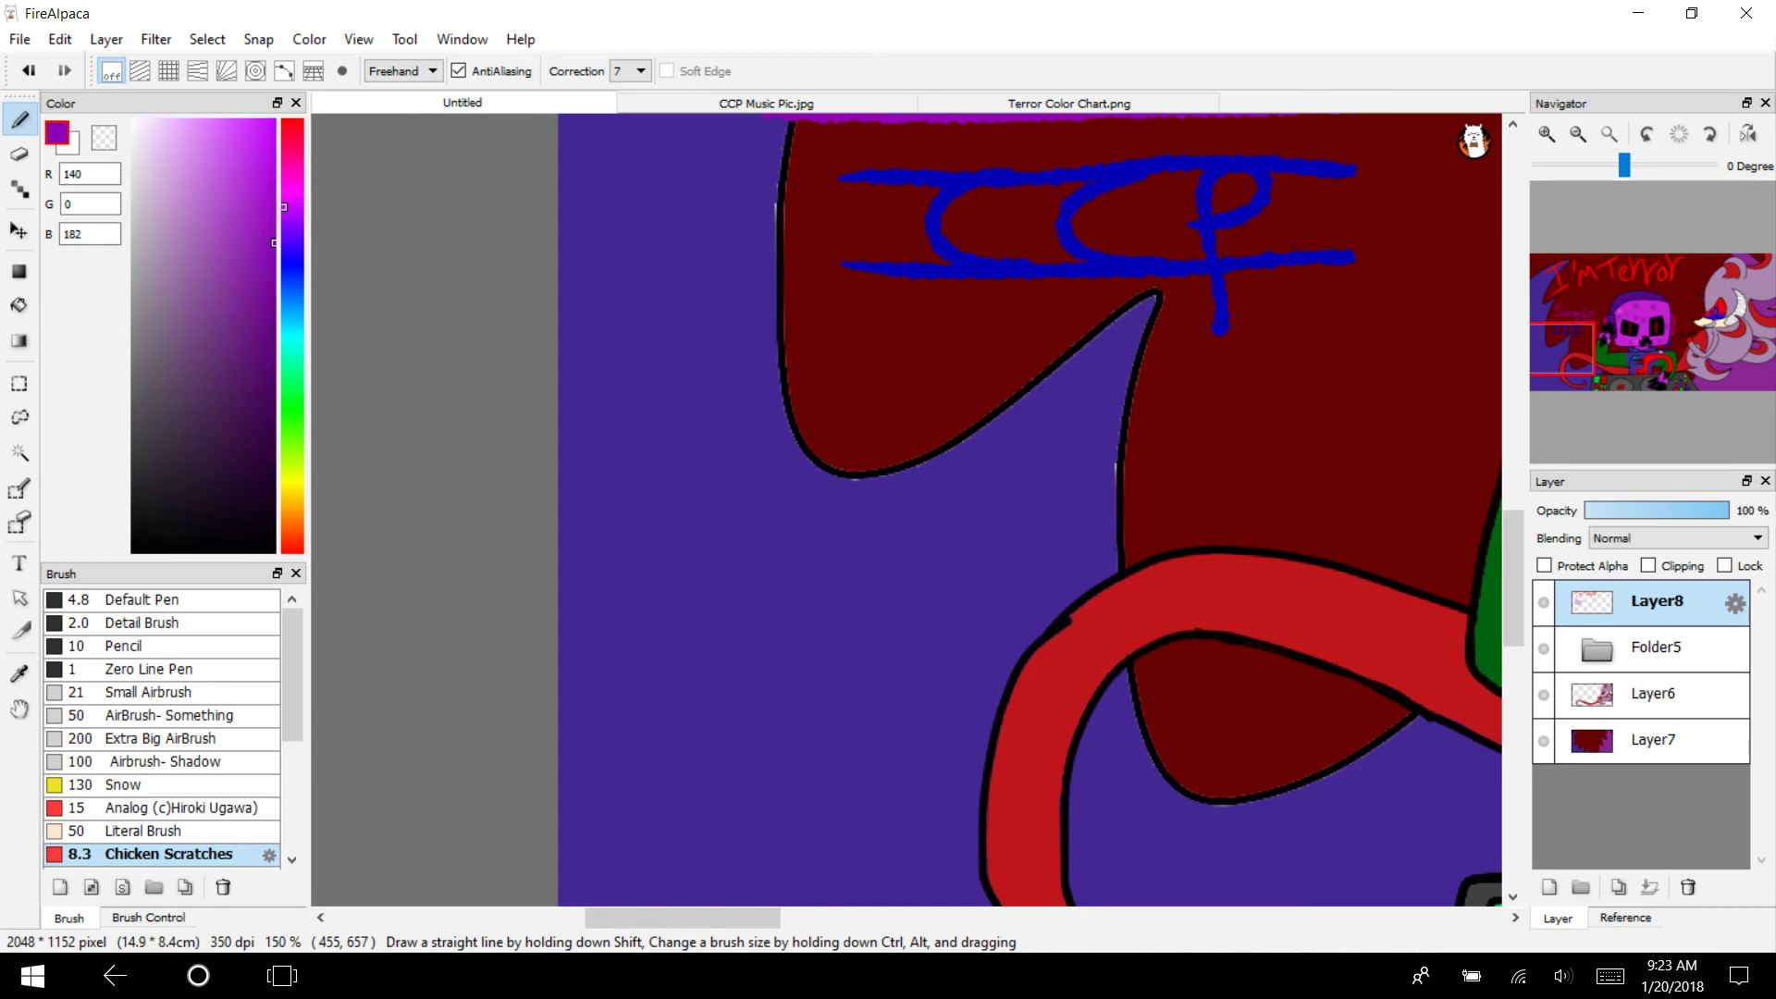
mouse_move(638, 566)
mouse_down()
mouse_move(694, 515)
mouse_move(730, 559)
mouse_up()
drag(647, 518, 717, 513)
mouse_move(767, 467)
mouse_down()
mouse_move(767, 560)
mouse_move(841, 451)
mouse_up()
drag(920, 407, 837, 434)
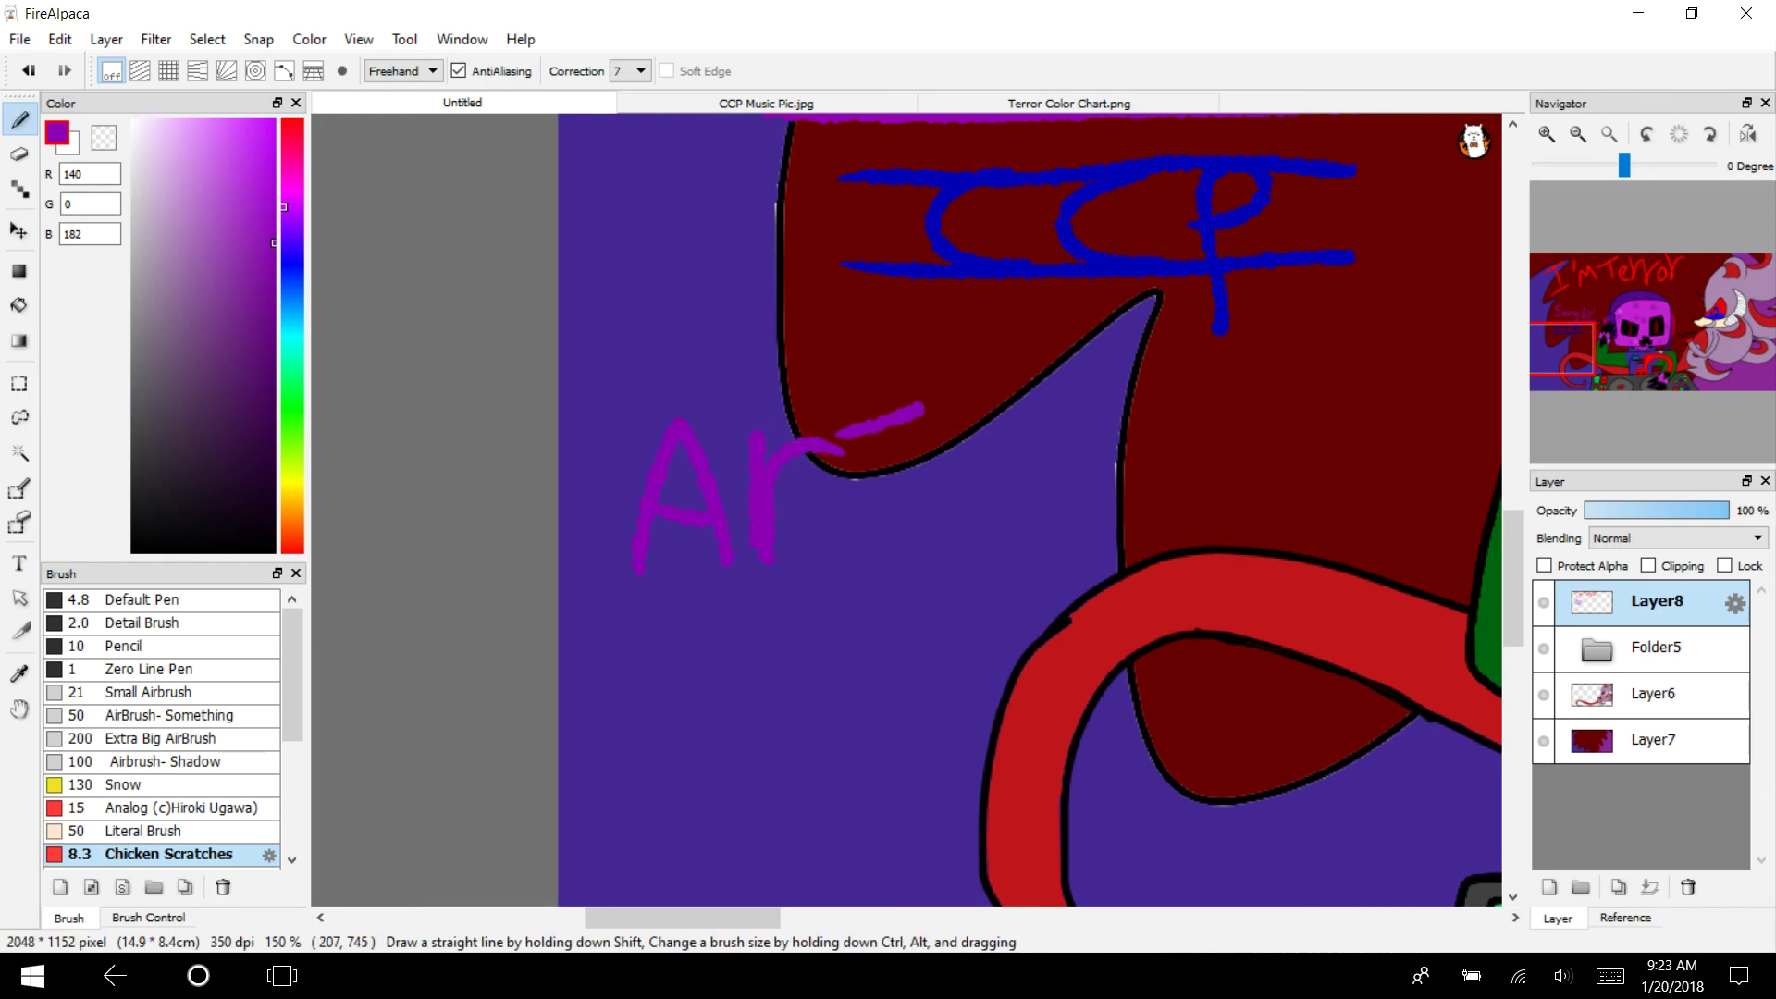
drag(875, 370, 876, 552)
mouse_move(985, 504)
mouse_down()
mouse_move(1013, 548)
mouse_move(1077, 550)
mouse_up()
drag(1096, 444, 1102, 545)
mouse_move(1193, 415)
mouse_down()
mouse_move(1206, 540)
mouse_move(1223, 531)
mouse_up()
drag(1223, 490, 1264, 545)
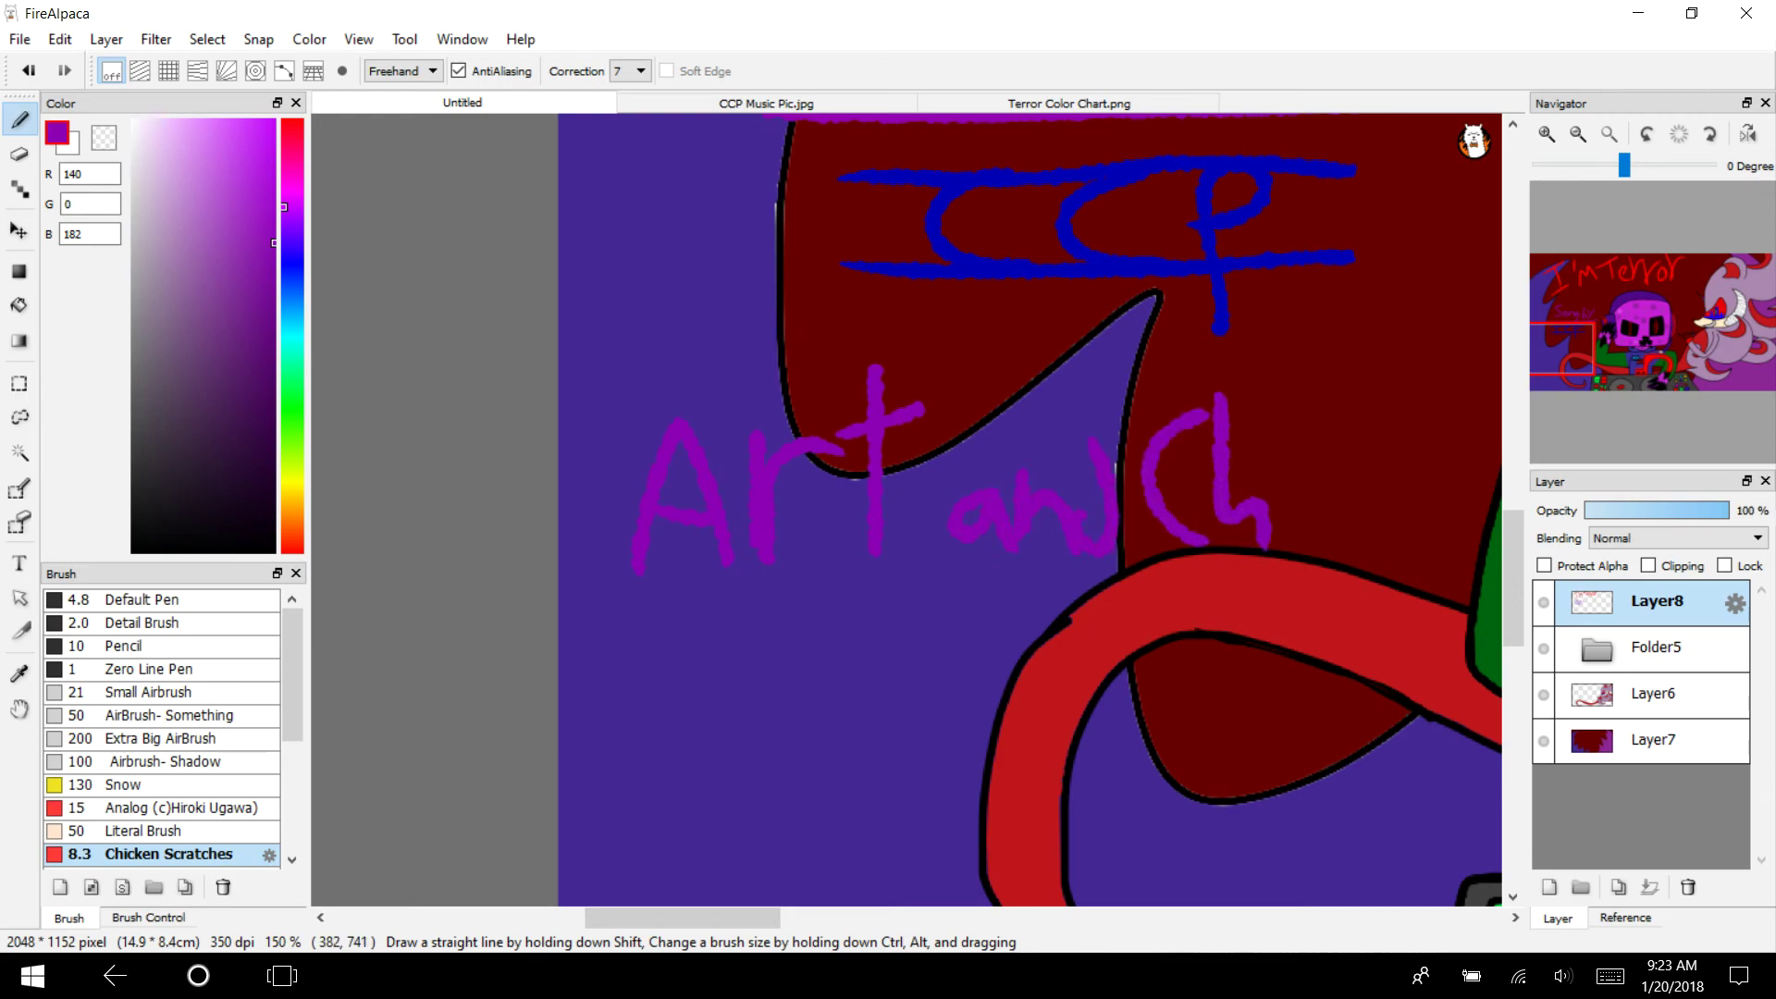
drag(683, 917, 736, 916)
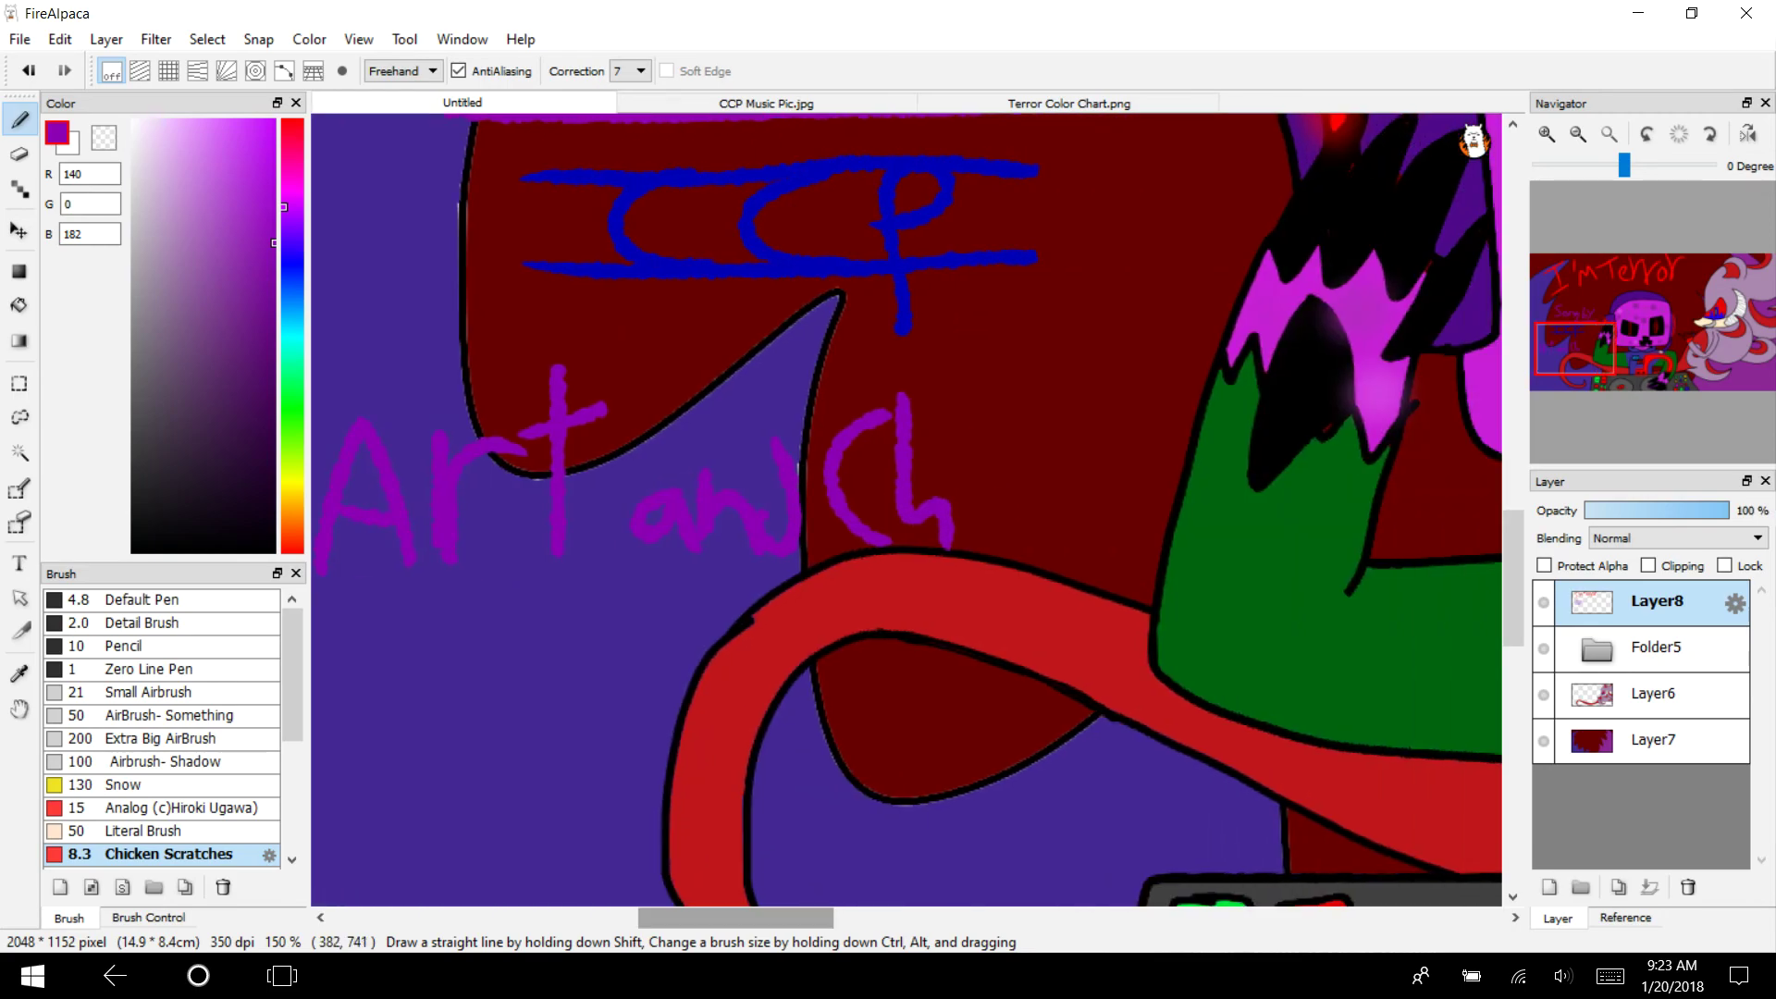
click(28, 70)
click(28, 70)
Handwrite "Characters" in the same purple on a new line below "Art and" and underline it out to the canvas edge
drag(736, 916, 692, 917)
mouse_move(586, 630)
mouse_down()
mouse_move(589, 716)
mouse_move(682, 727)
mouse_up()
mouse_move(720, 664)
mouse_down()
mouse_move(764, 719)
mouse_move(836, 636)
mouse_move(862, 714)
mouse_move(925, 726)
mouse_up()
mouse_move(962, 640)
mouse_down()
mouse_move(943, 721)
mouse_move(985, 699)
mouse_up()
drag(1036, 675, 1060, 731)
mouse_move(1071, 651)
mouse_down()
mouse_move(1121, 654)
mouse_move(1119, 745)
mouse_move(421, 778)
mouse_up()
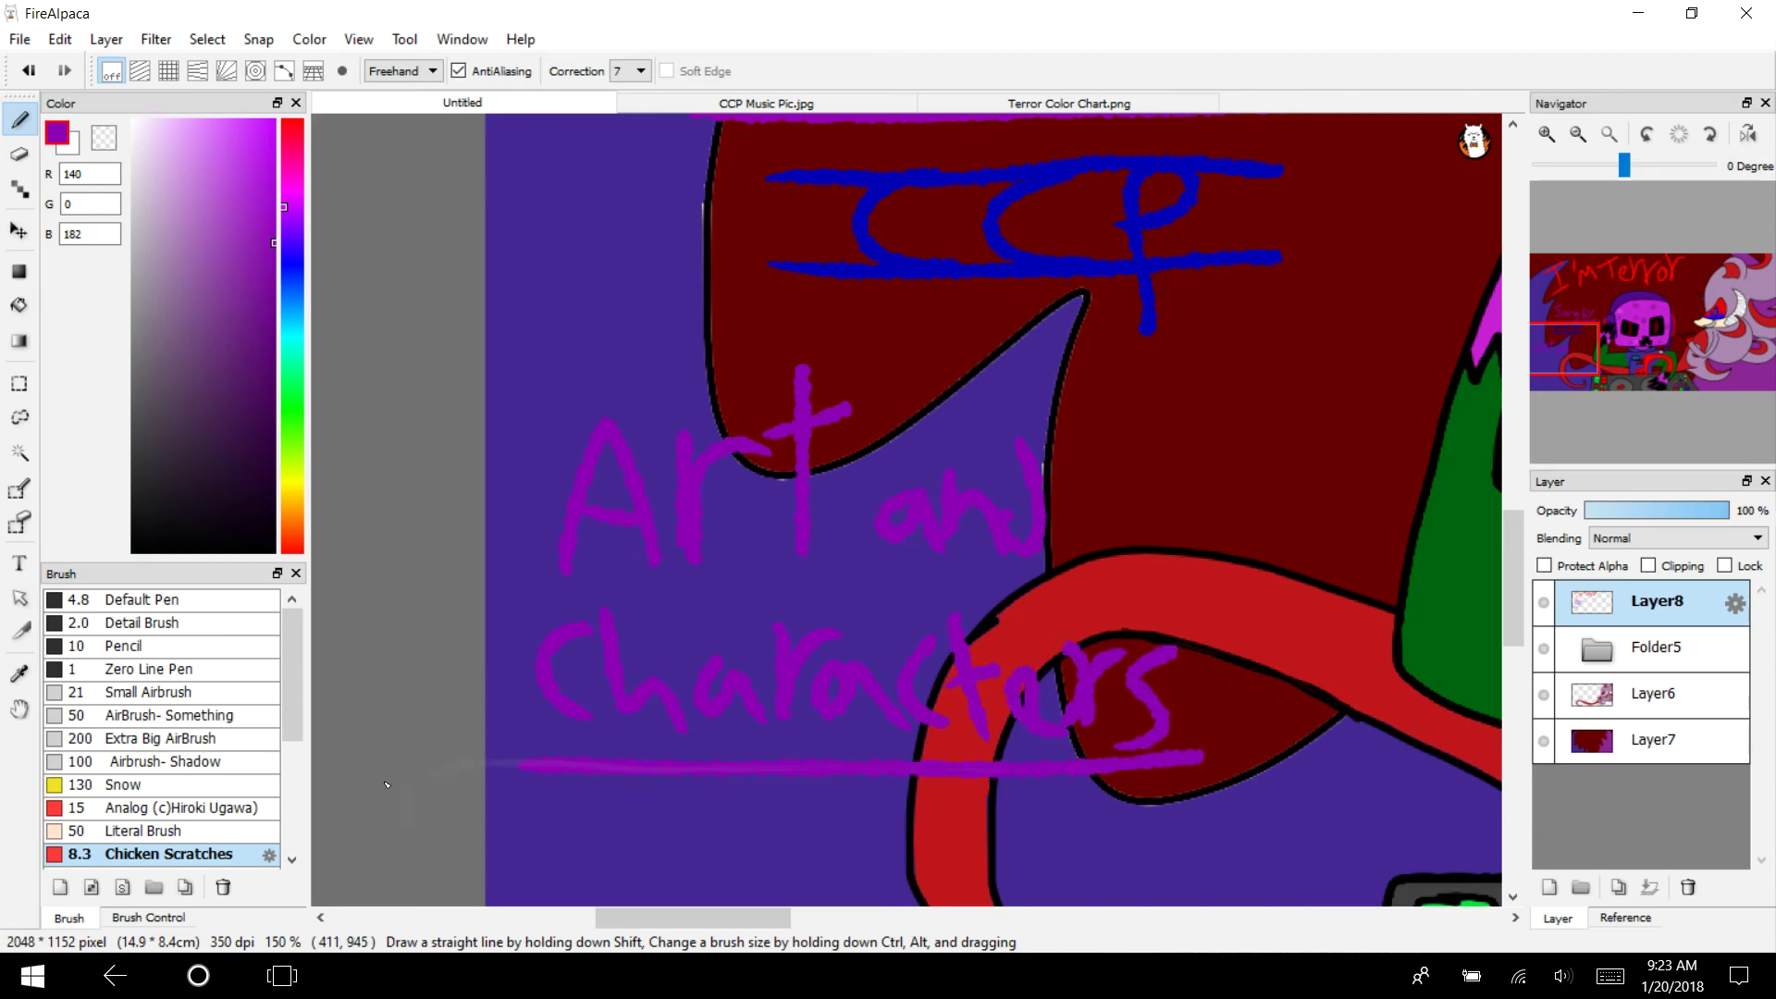
Handwrite the artist's username in bright purple (197, 0, 255) beneath the underlined "Art and Characters"
scroll(906, 509, down, 3)
scroll(907, 510, up, 2)
scroll(906, 510, down, 1)
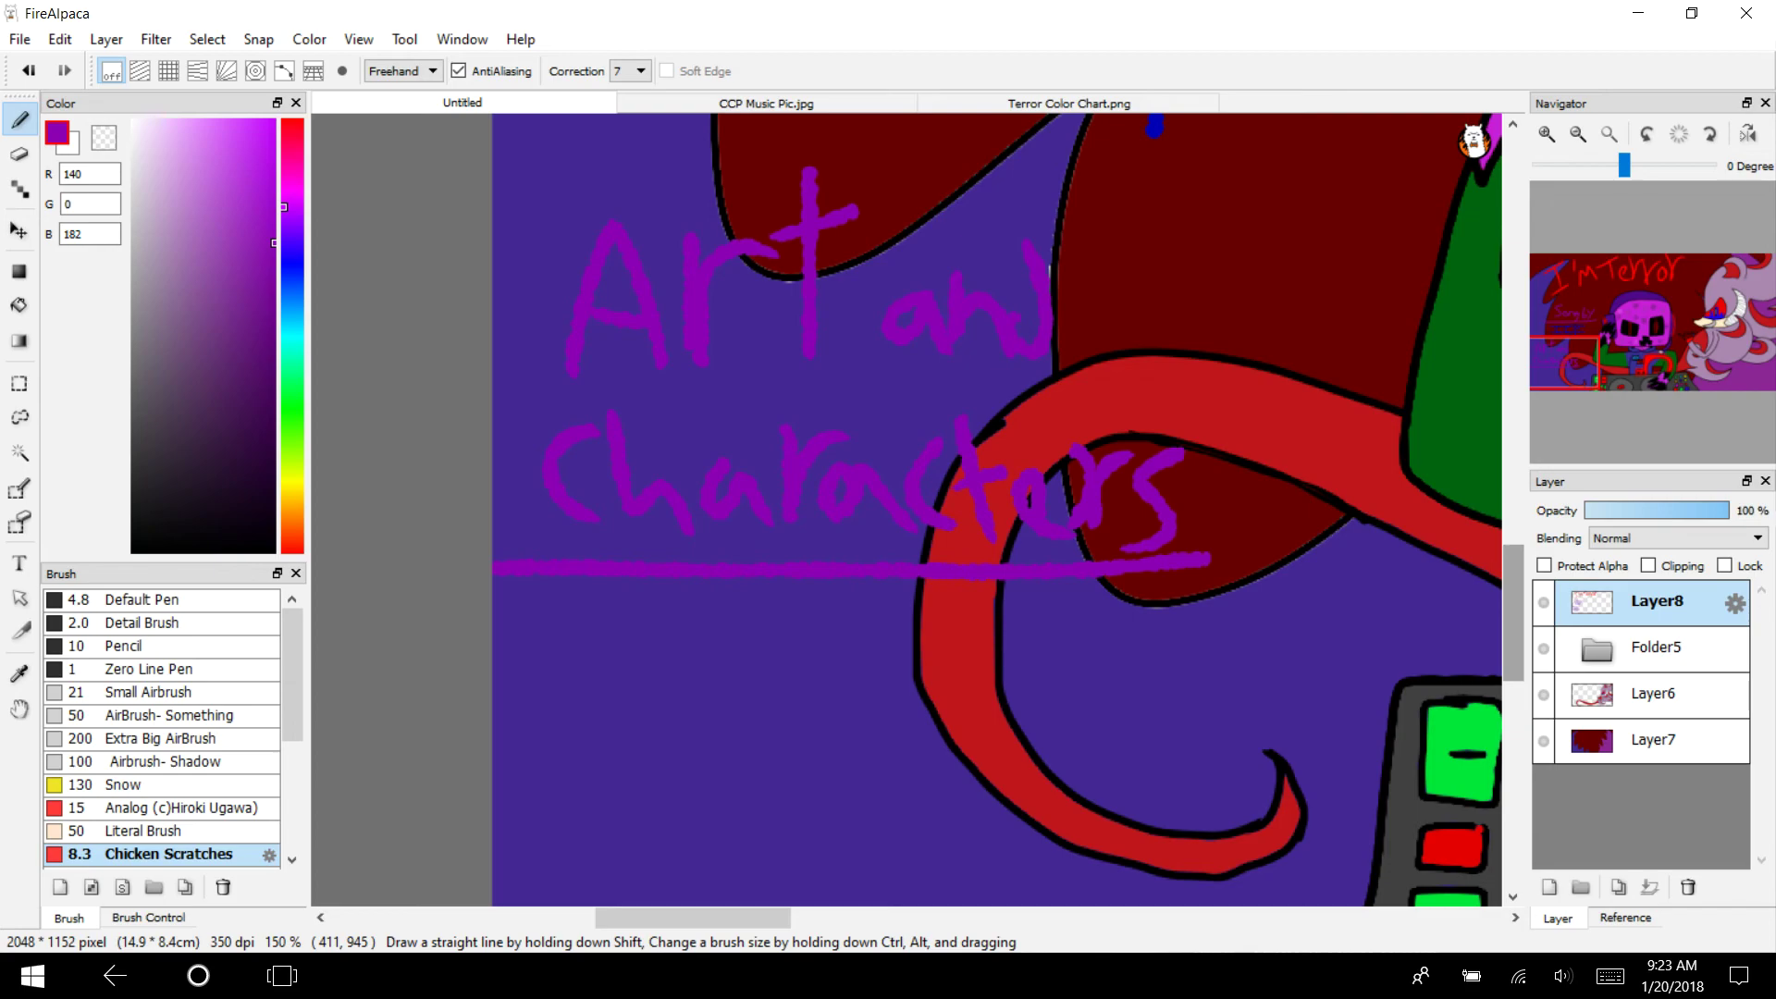
click(274, 120)
mouse_move(666, 596)
mouse_down()
mouse_move(531, 643)
mouse_move(671, 601)
mouse_up()
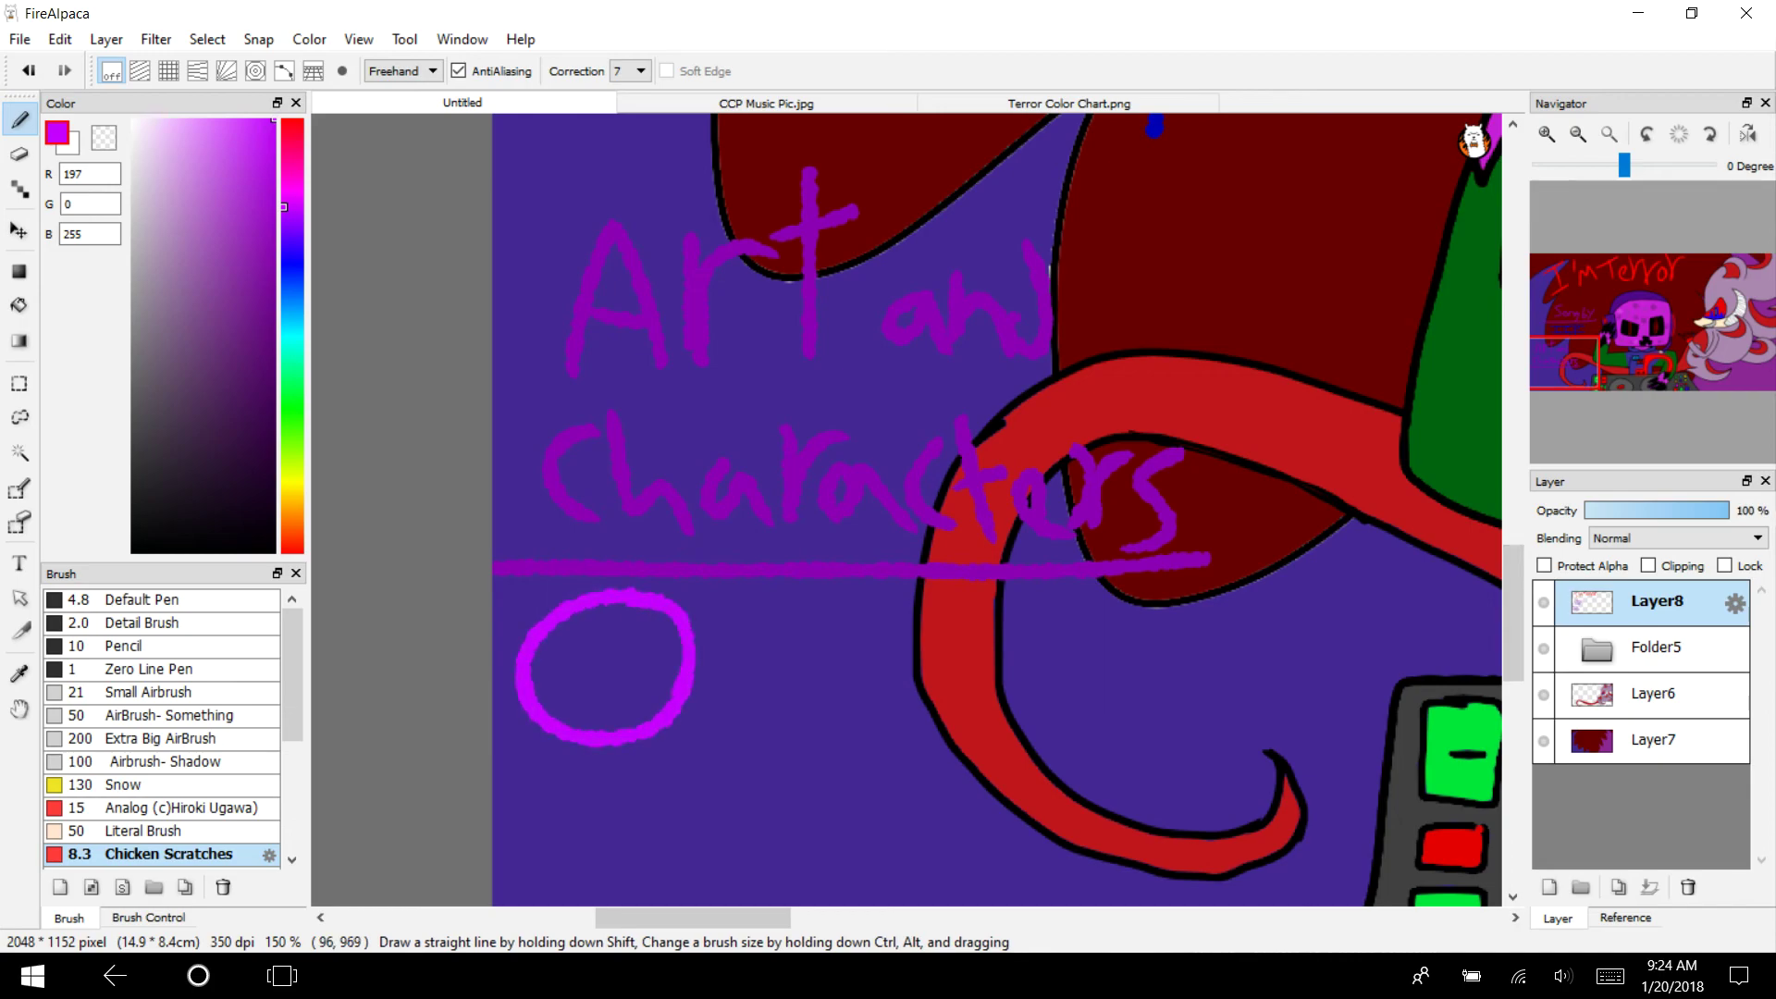
drag(597, 663, 795, 719)
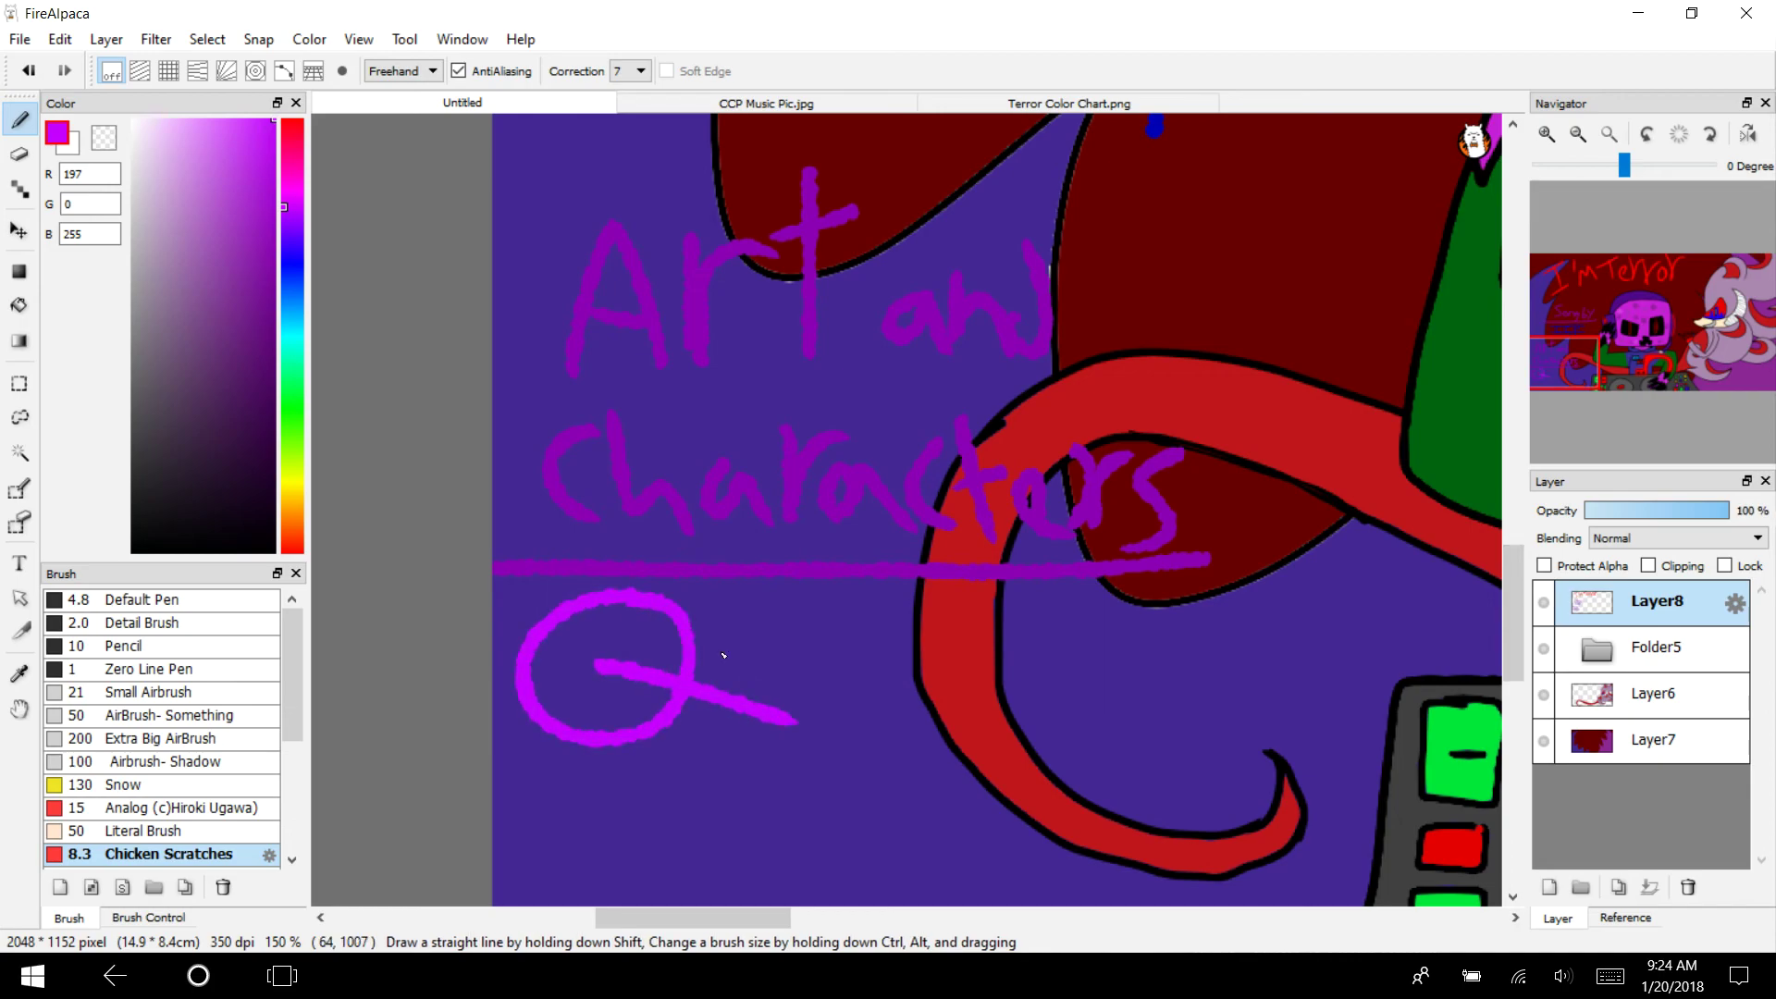
mouse_move(718, 643)
mouse_down()
mouse_move(783, 689)
mouse_move(813, 637)
mouse_move(888, 652)
mouse_move(920, 635)
mouse_move(945, 719)
mouse_move(969, 662)
mouse_move(1040, 730)
mouse_up()
drag(1081, 671, 1084, 735)
click(1064, 612)
mouse_move(1149, 666)
mouse_down()
mouse_move(1133, 726)
mouse_move(1143, 669)
mouse_up()
drag(1172, 749, 1169, 696)
drag(1201, 609, 1195, 734)
mouse_move(1291, 660)
mouse_down()
mouse_move(1301, 695)
mouse_move(1278, 600)
mouse_move(1293, 694)
mouse_move(1213, 784)
mouse_up()
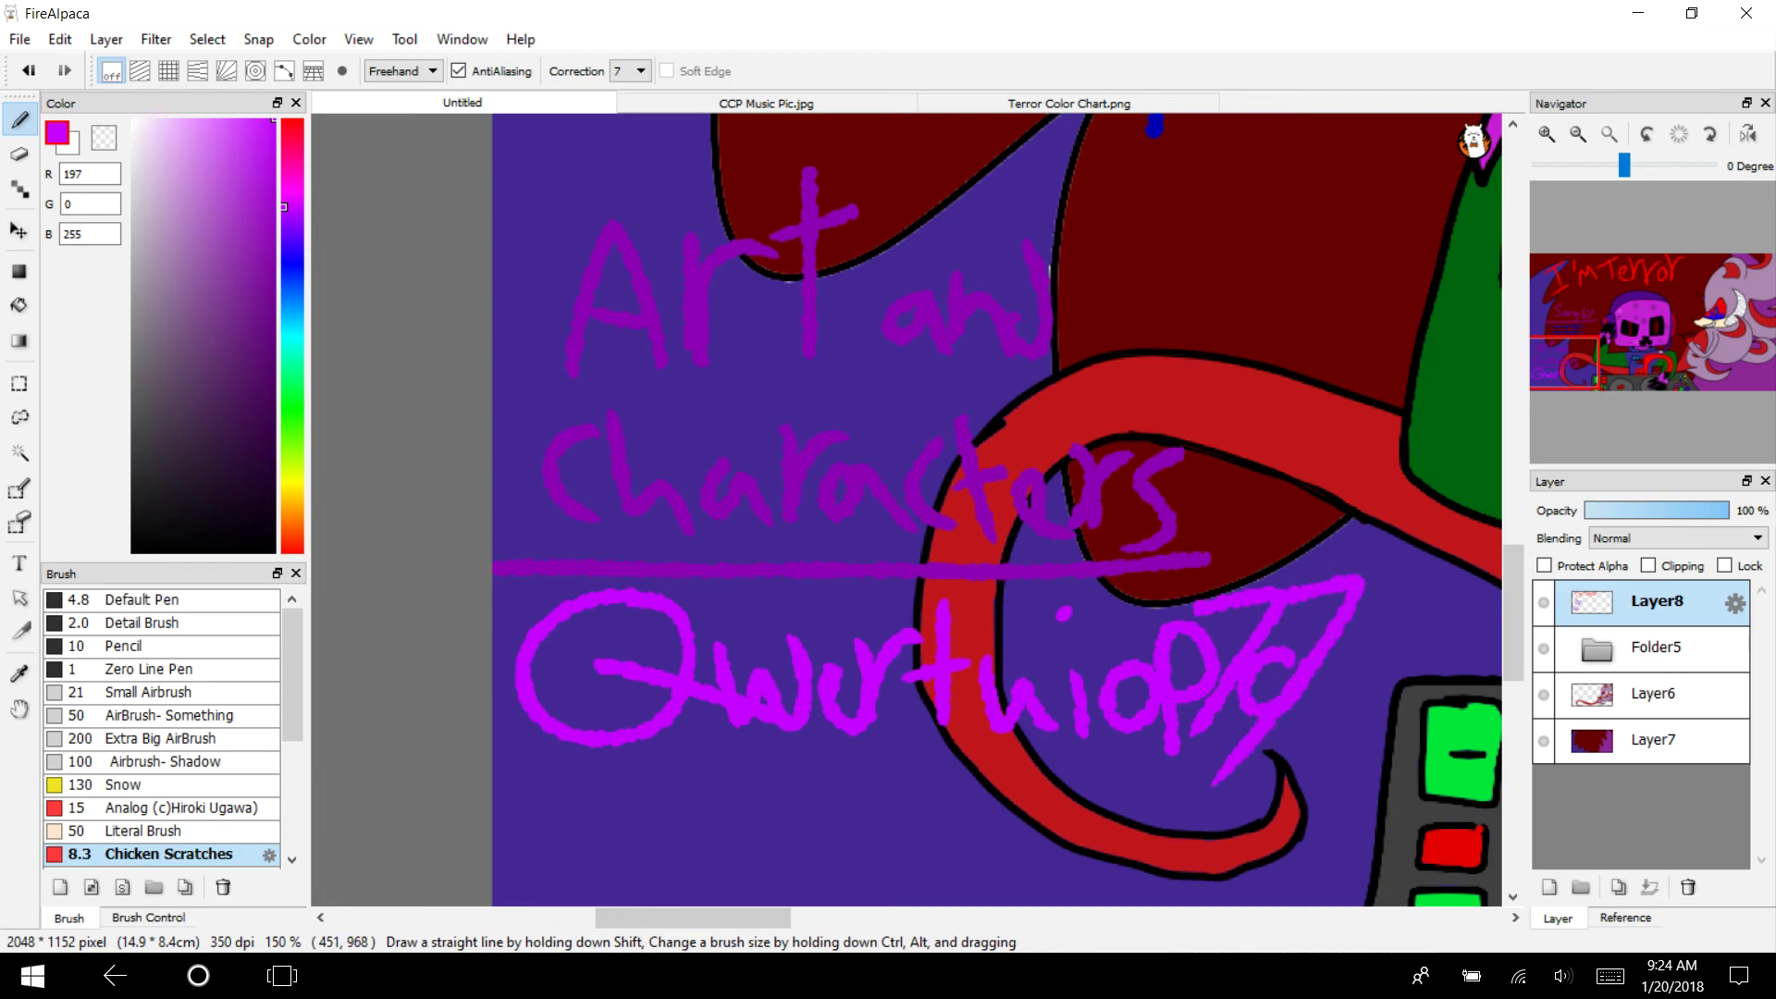
click(1609, 134)
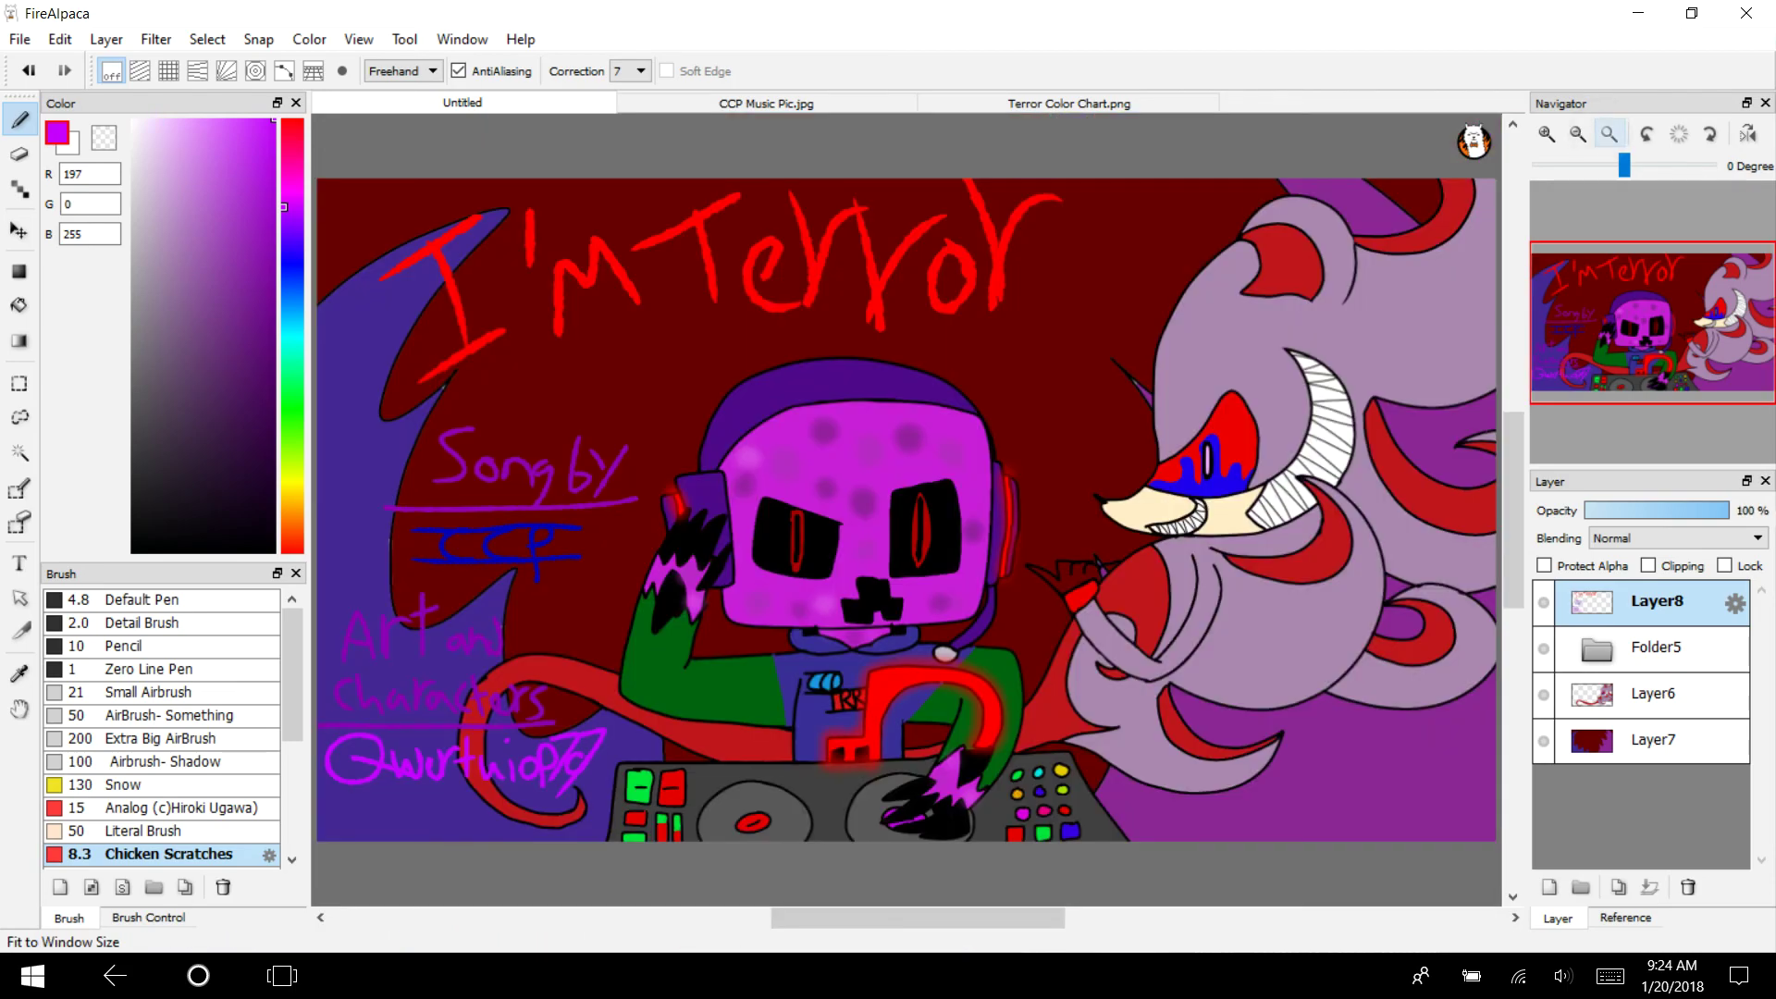
Recolour the "CCP" lettering and its horizontal lines with a bucket fill of brighter blue (6, 0, 255)
click(1546, 134)
click(1546, 134)
click(1545, 134)
click(1546, 134)
drag(1625, 323, 1568, 330)
click(292, 261)
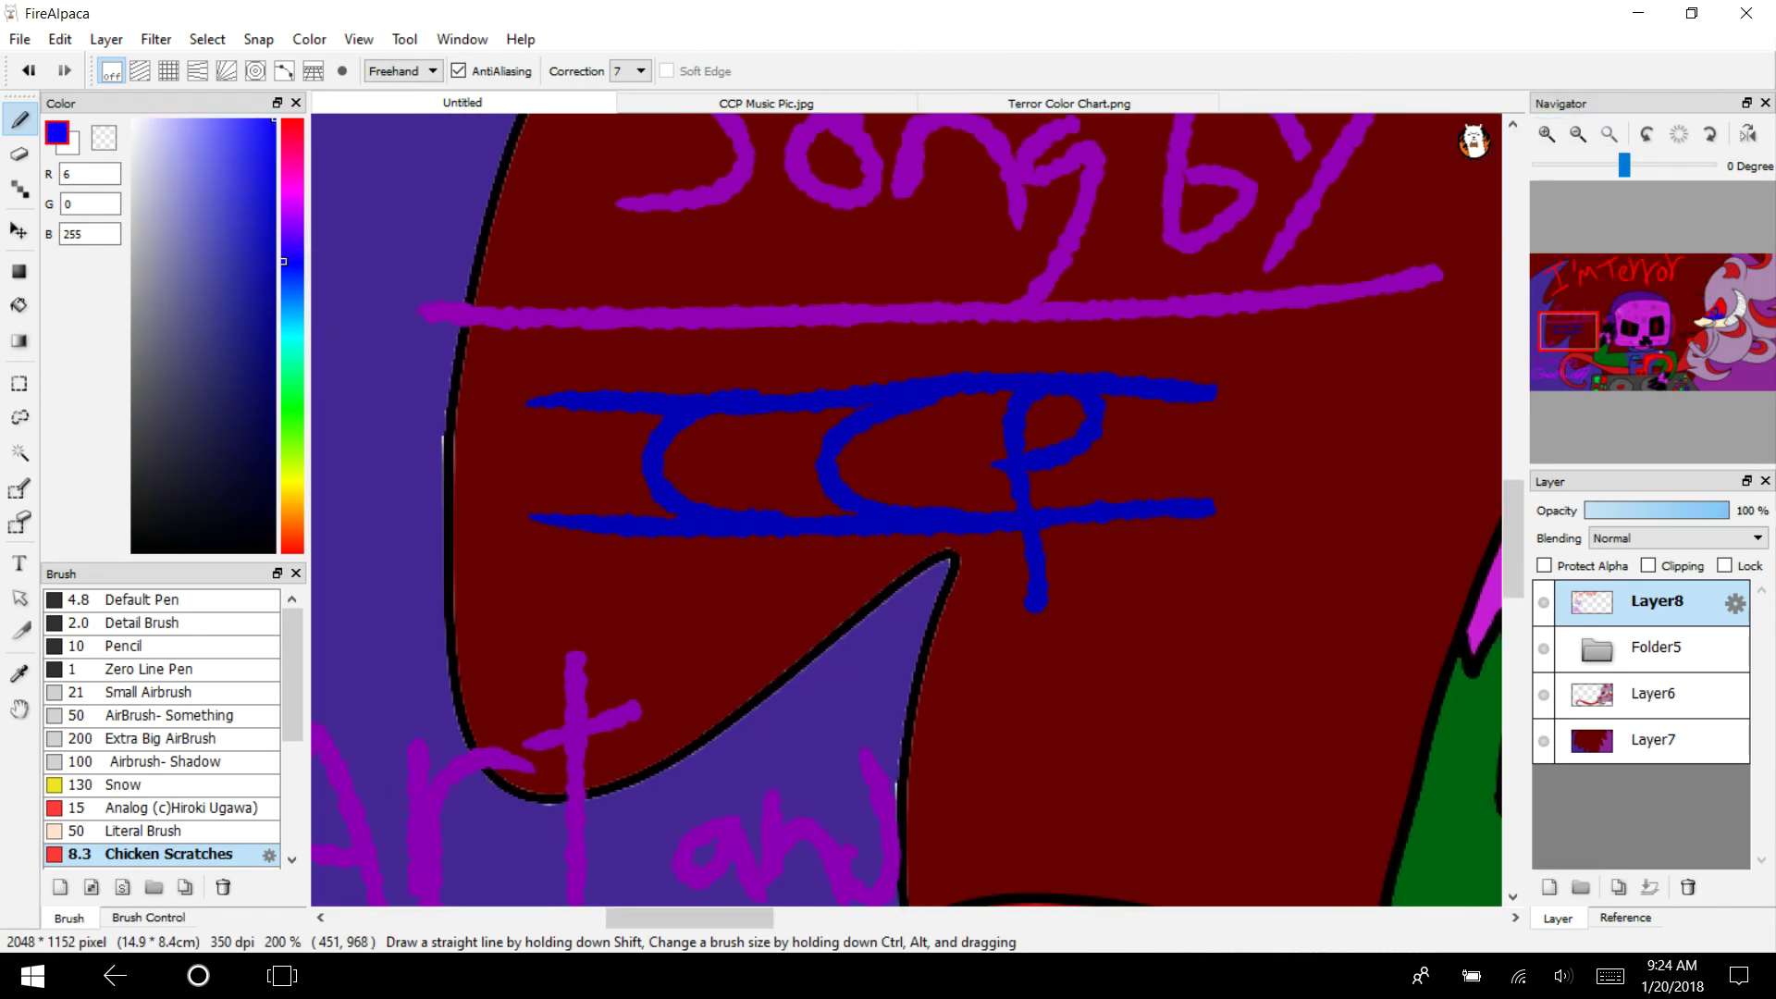
click(20, 305)
click(920, 385)
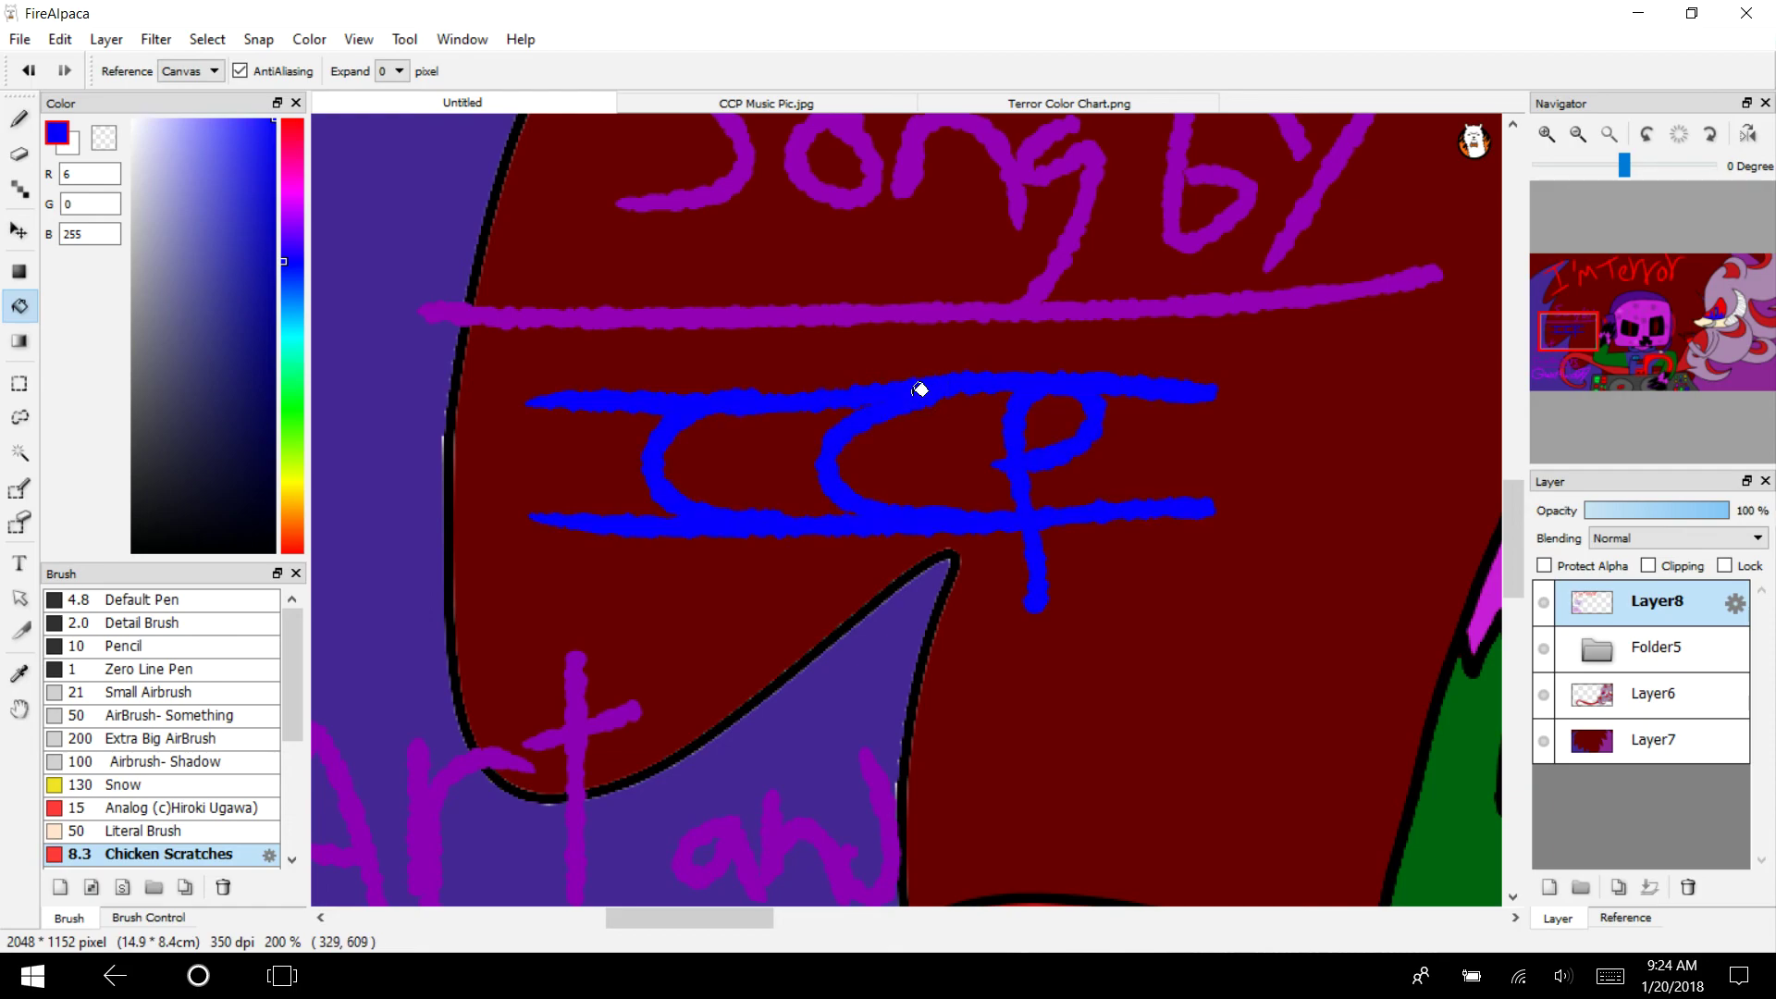
click(1609, 133)
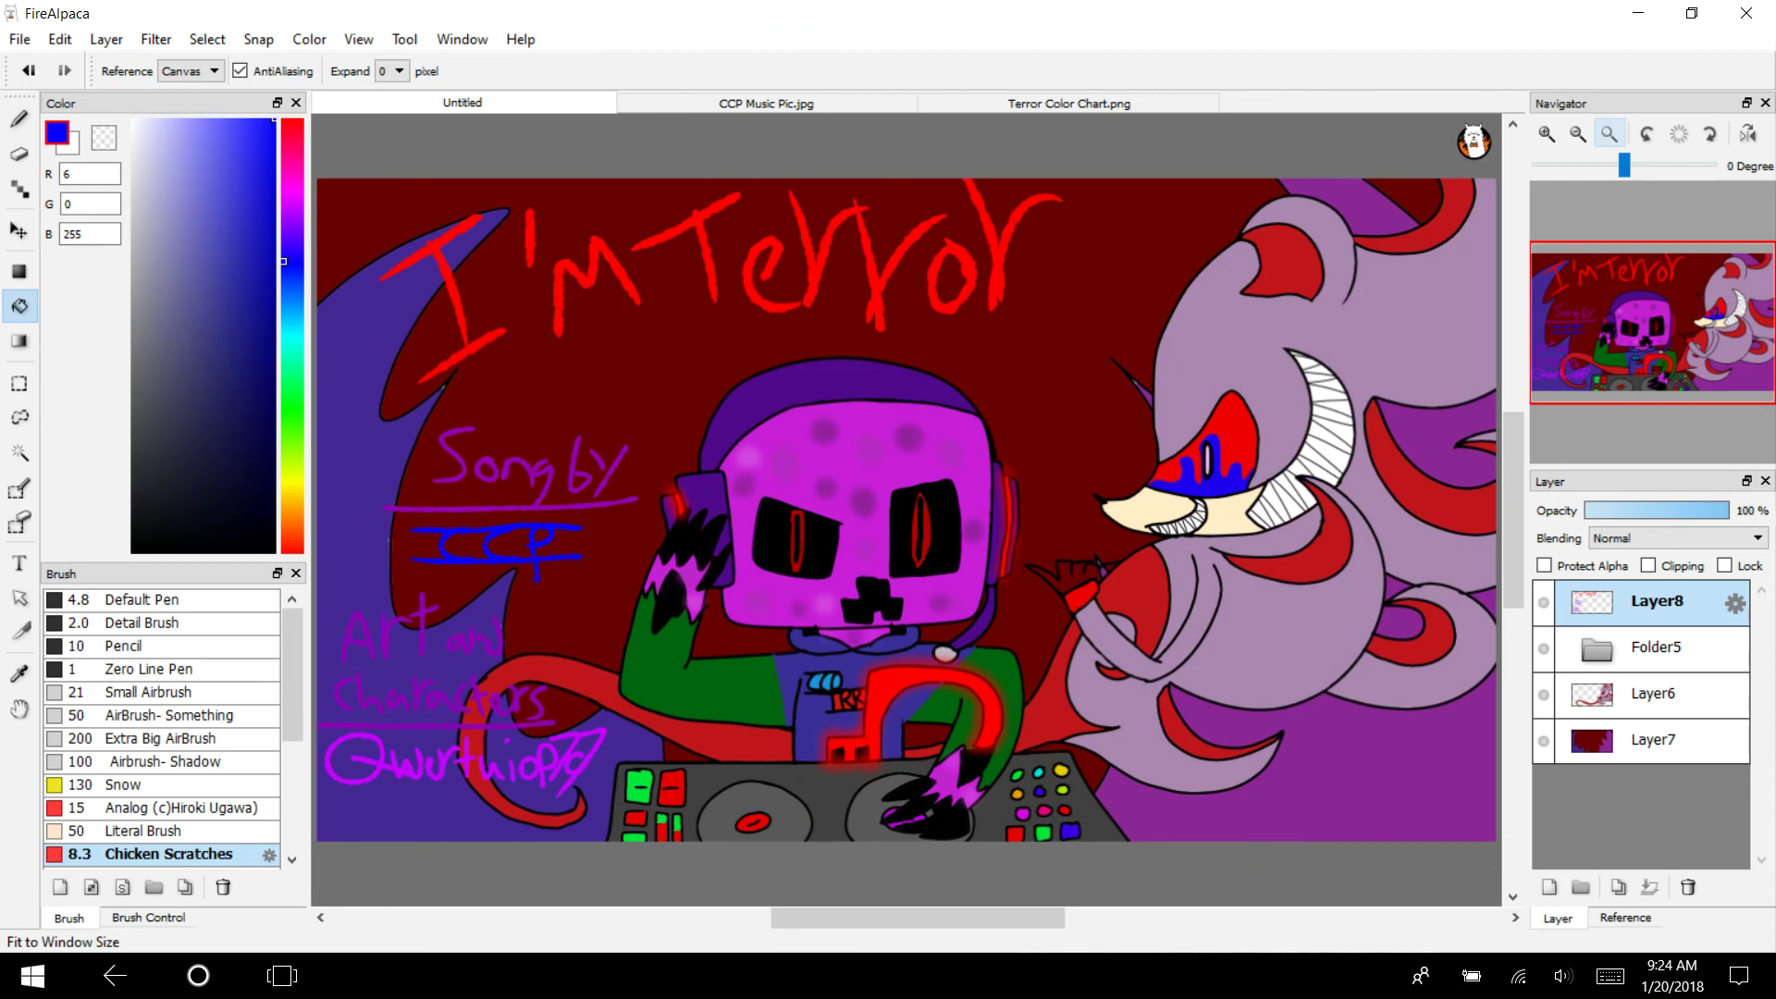
Darken Terror on Layer6 with the Levels filter by lowering the output level to roughly three quarters
click(1655, 693)
click(105, 39)
click(155, 39)
click(176, 91)
drag(1033, 533, 980, 527)
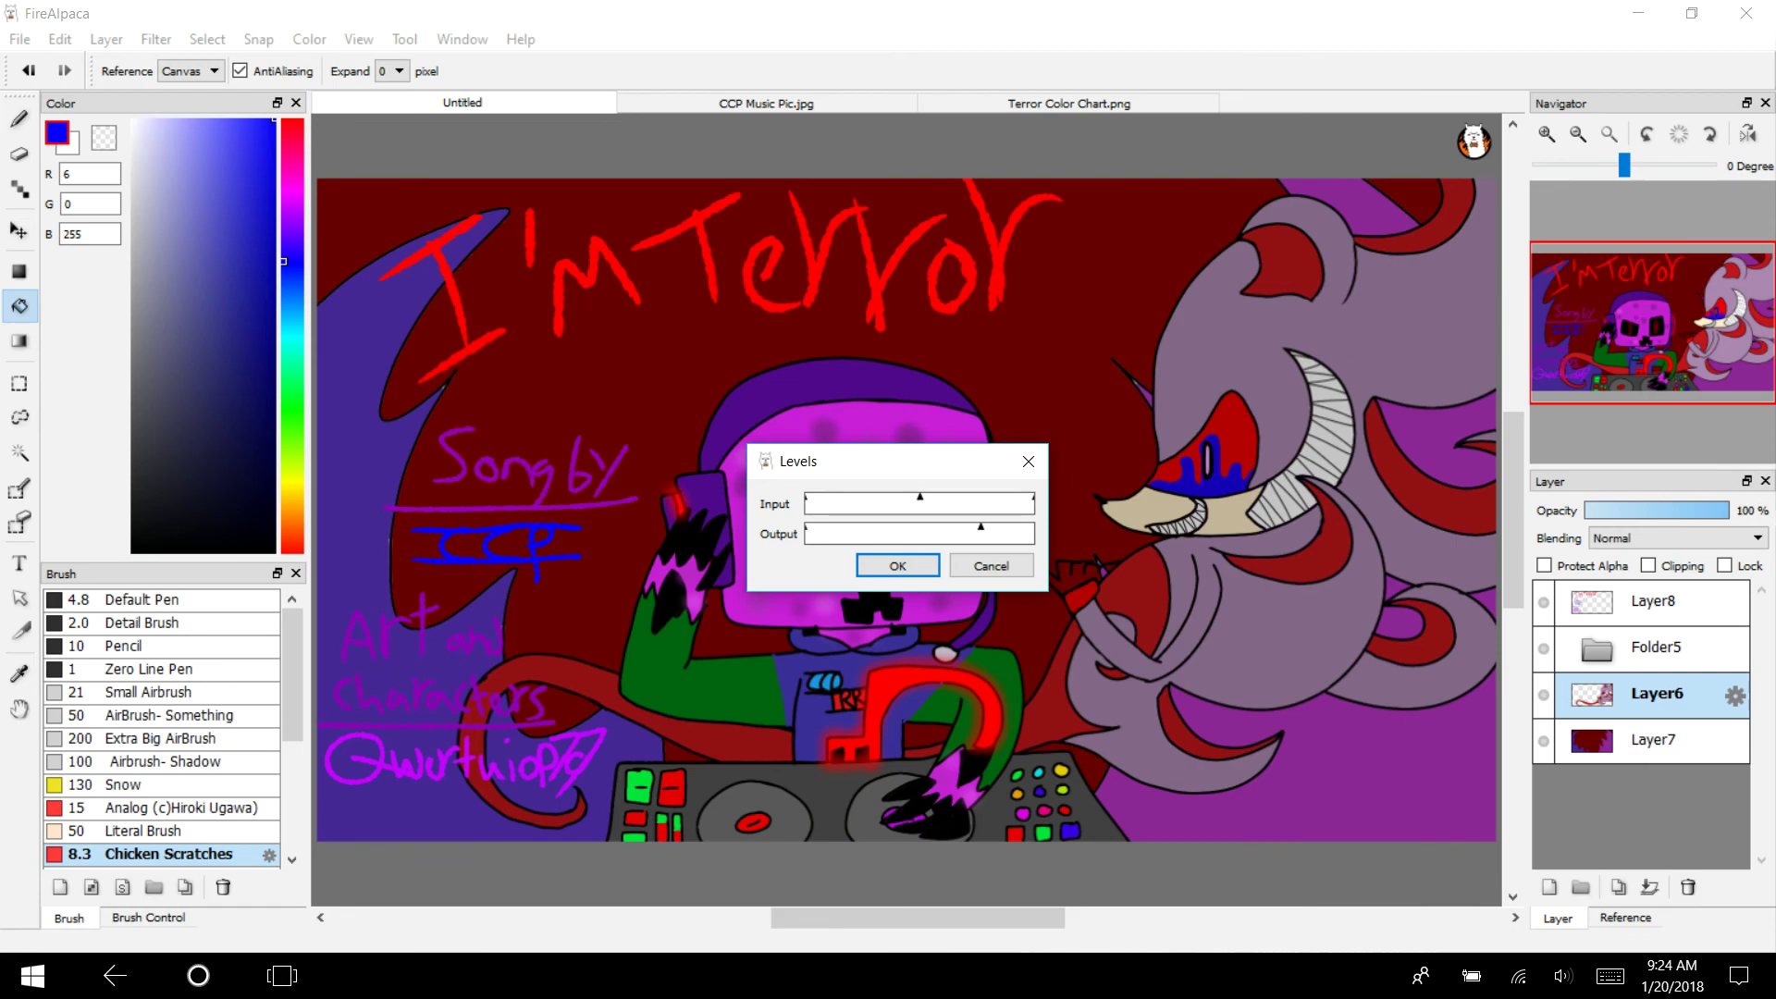
key(Return)
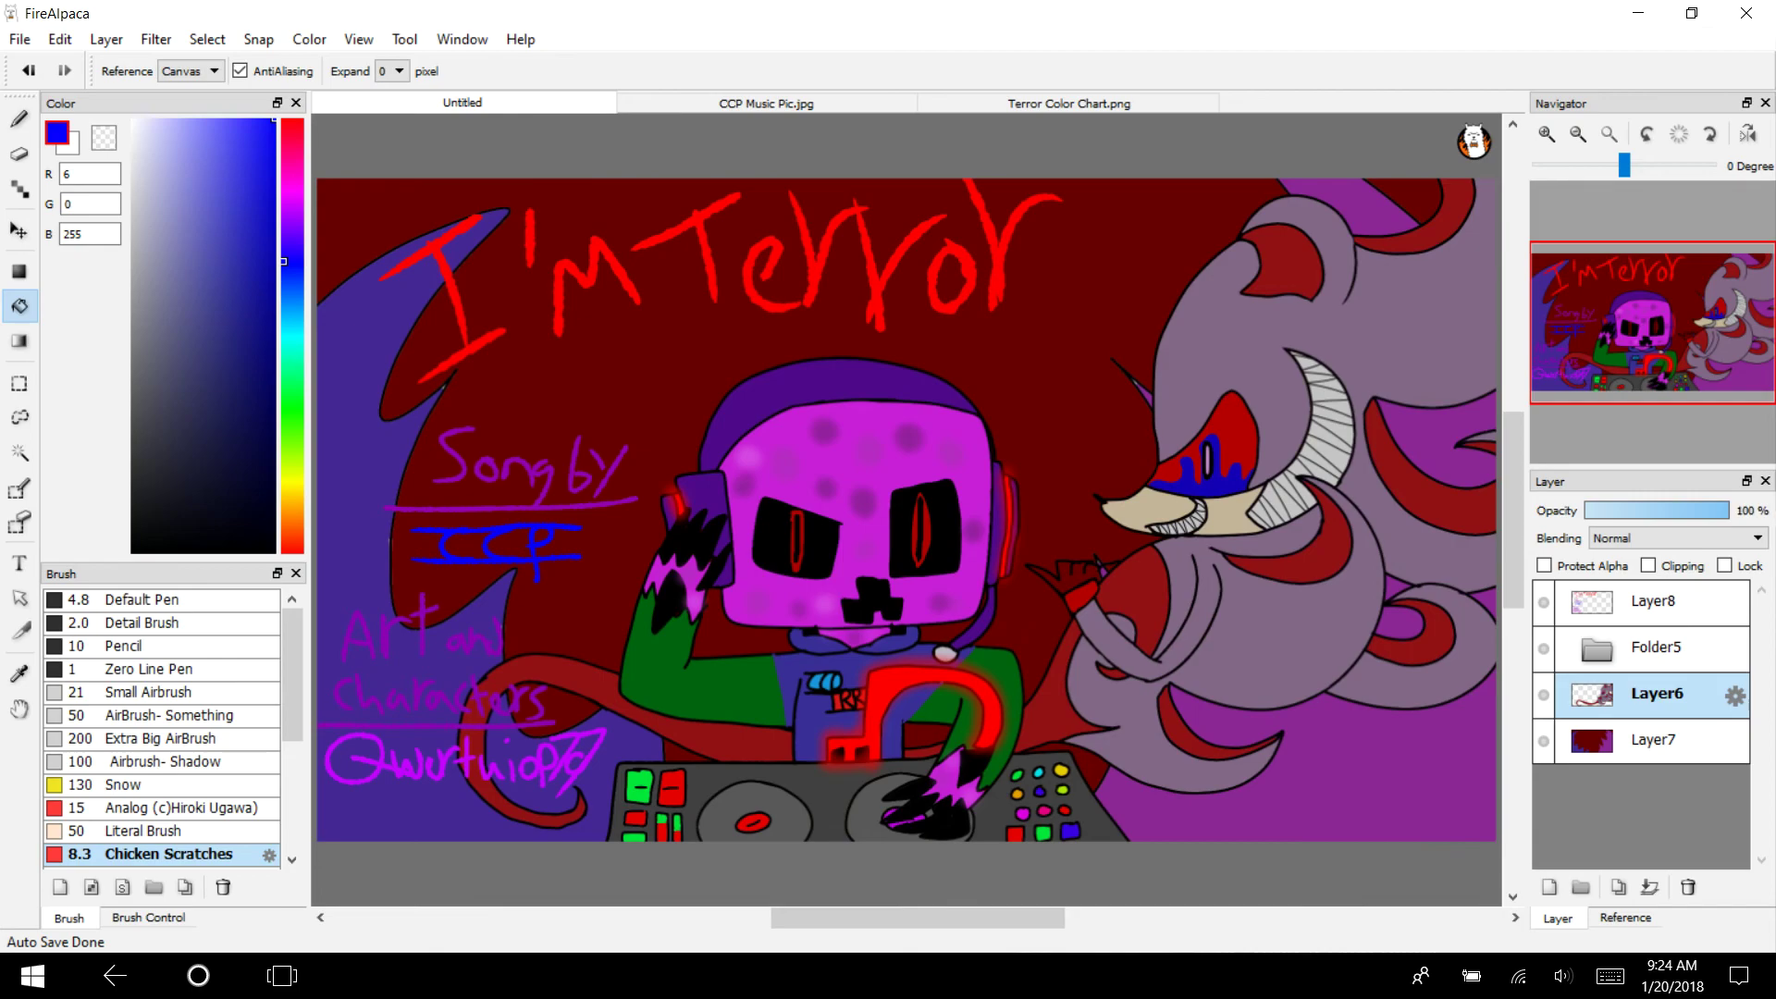
Add a new layer above Layer6 and sample the blue (27, 0, 238) eye colour from the Terror Color Chart for the brush
click(105, 38)
click(125, 64)
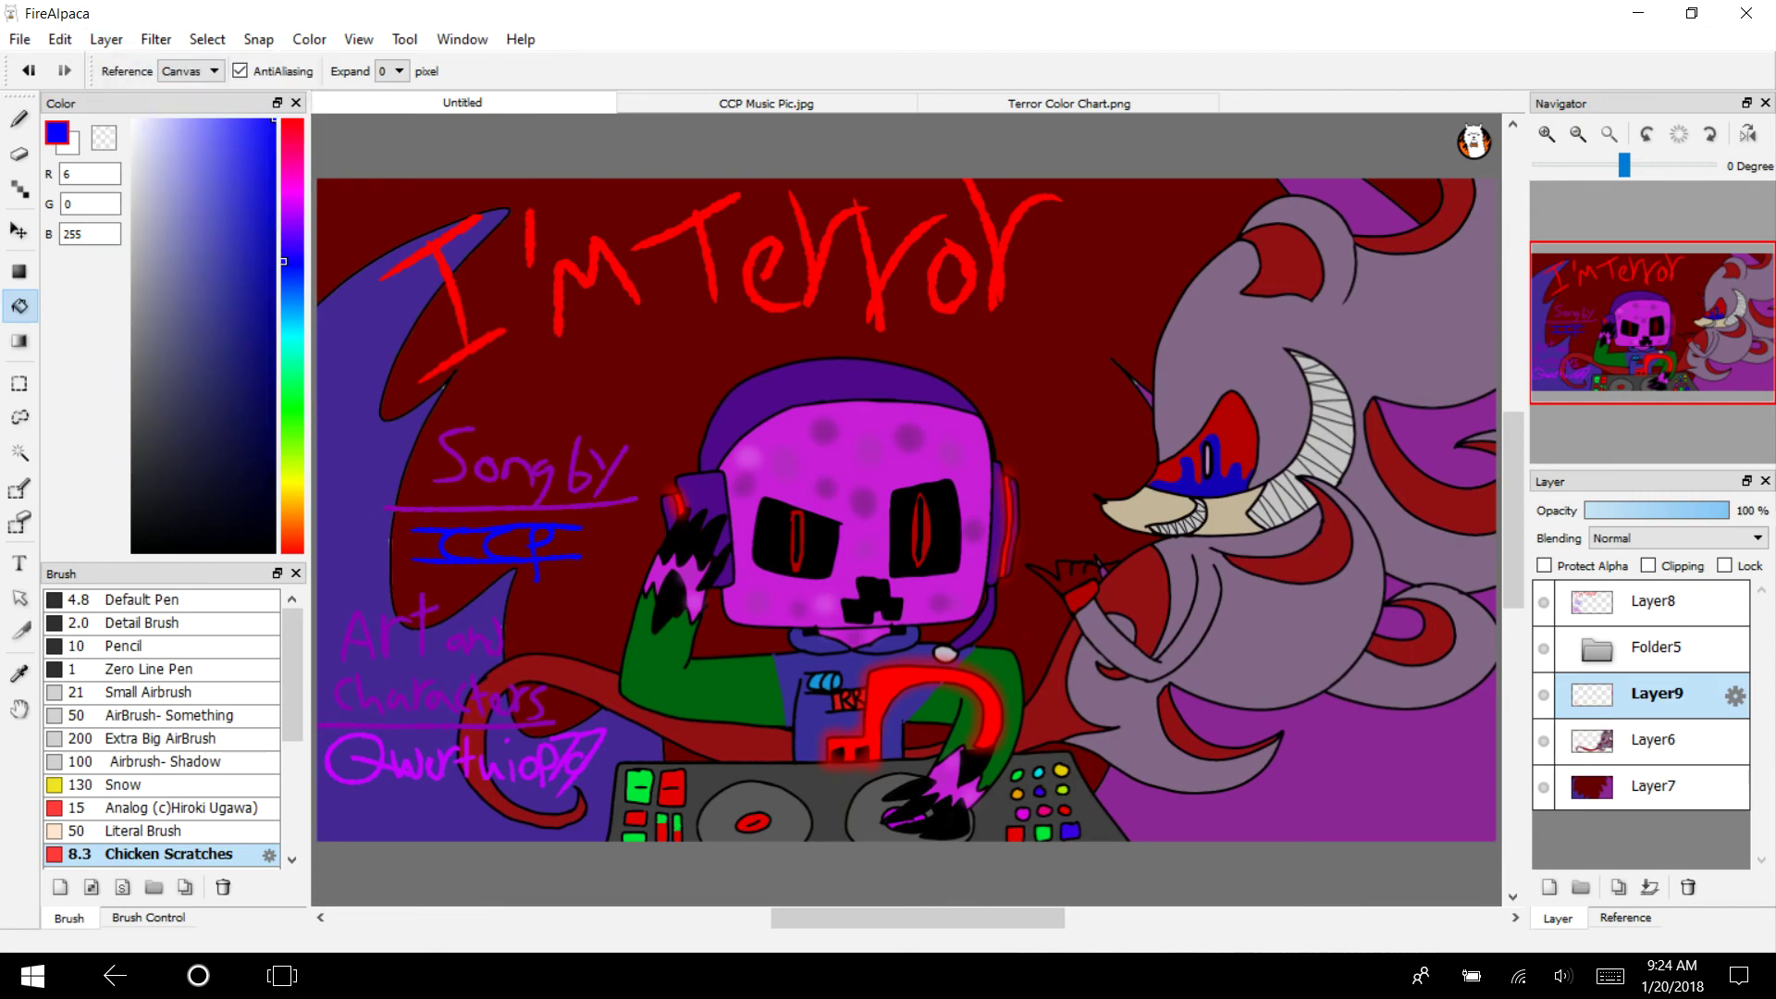
click(1067, 103)
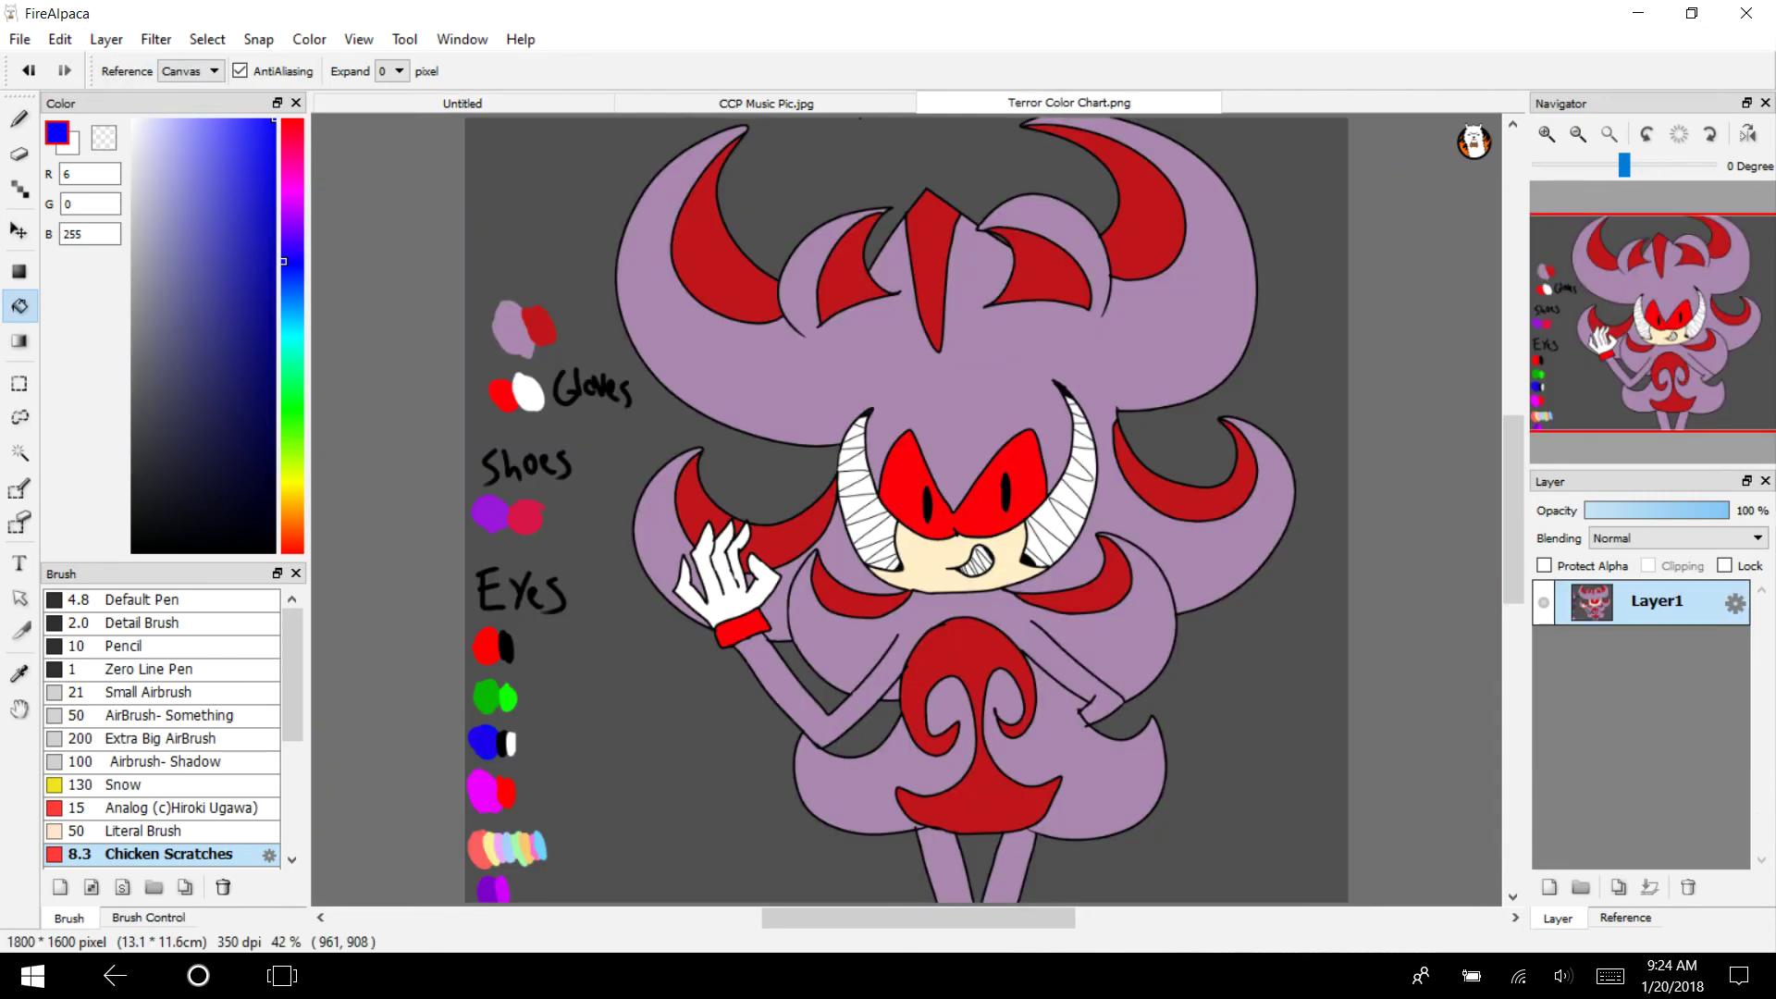
click(19, 674)
click(490, 742)
click(469, 103)
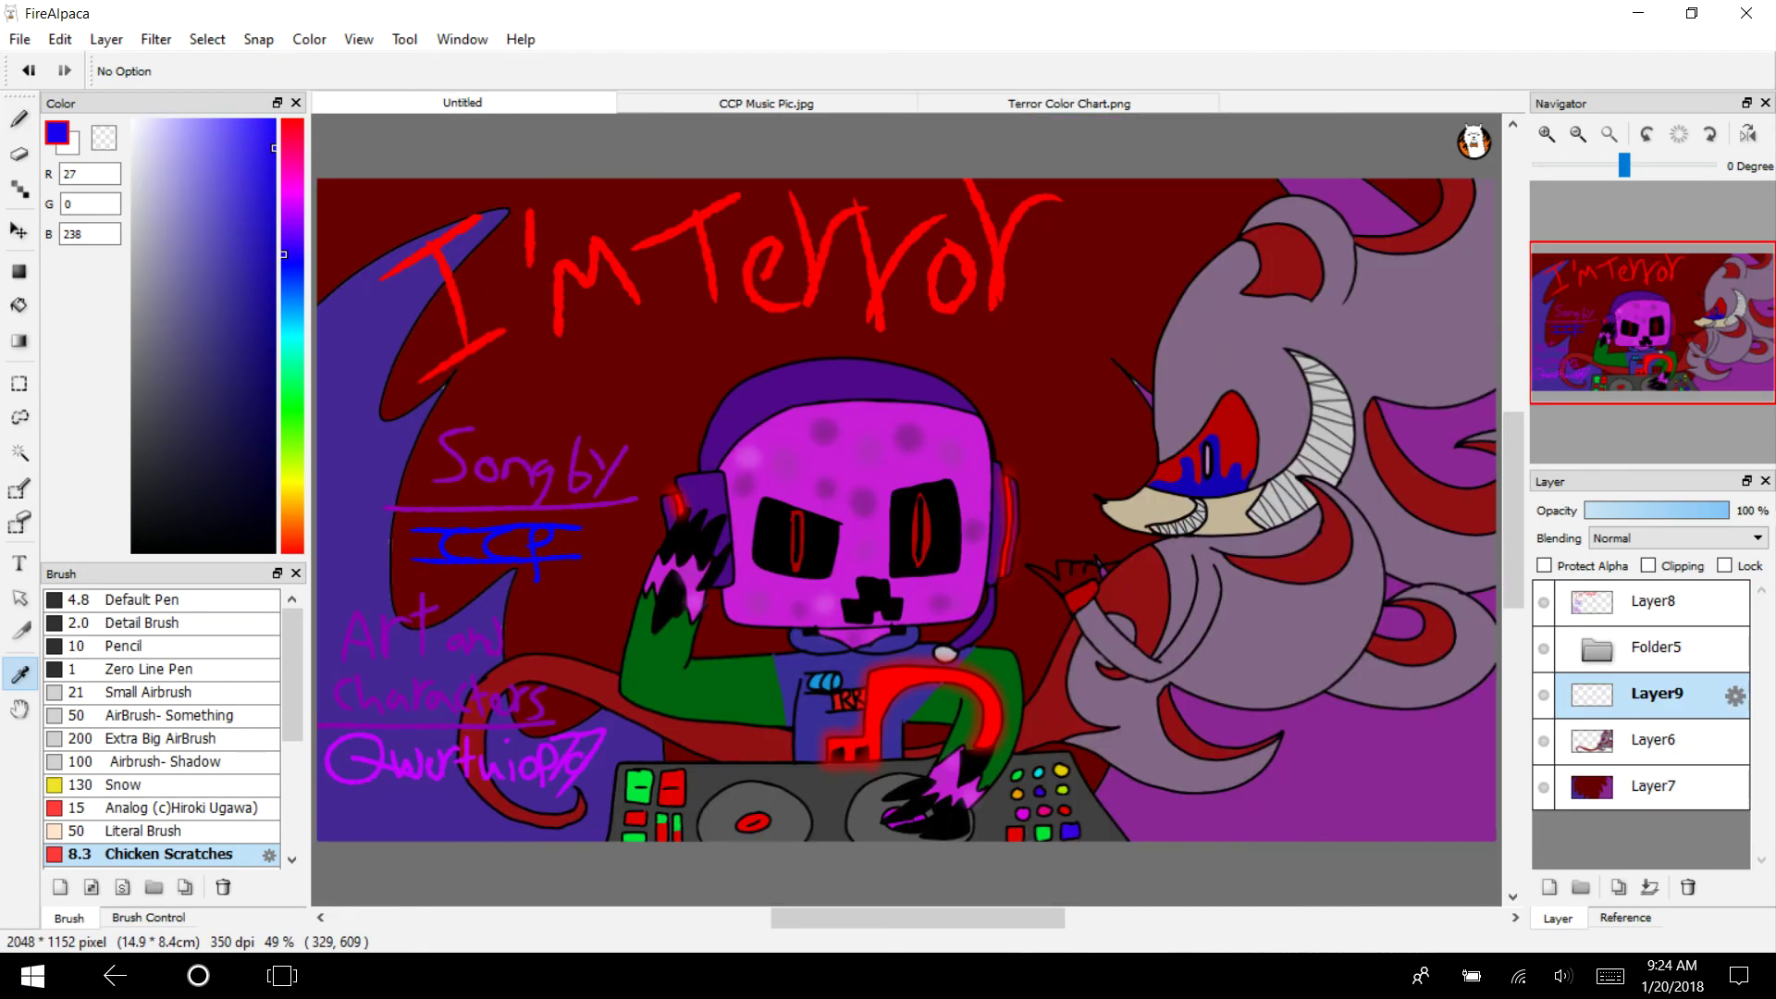
key(b)
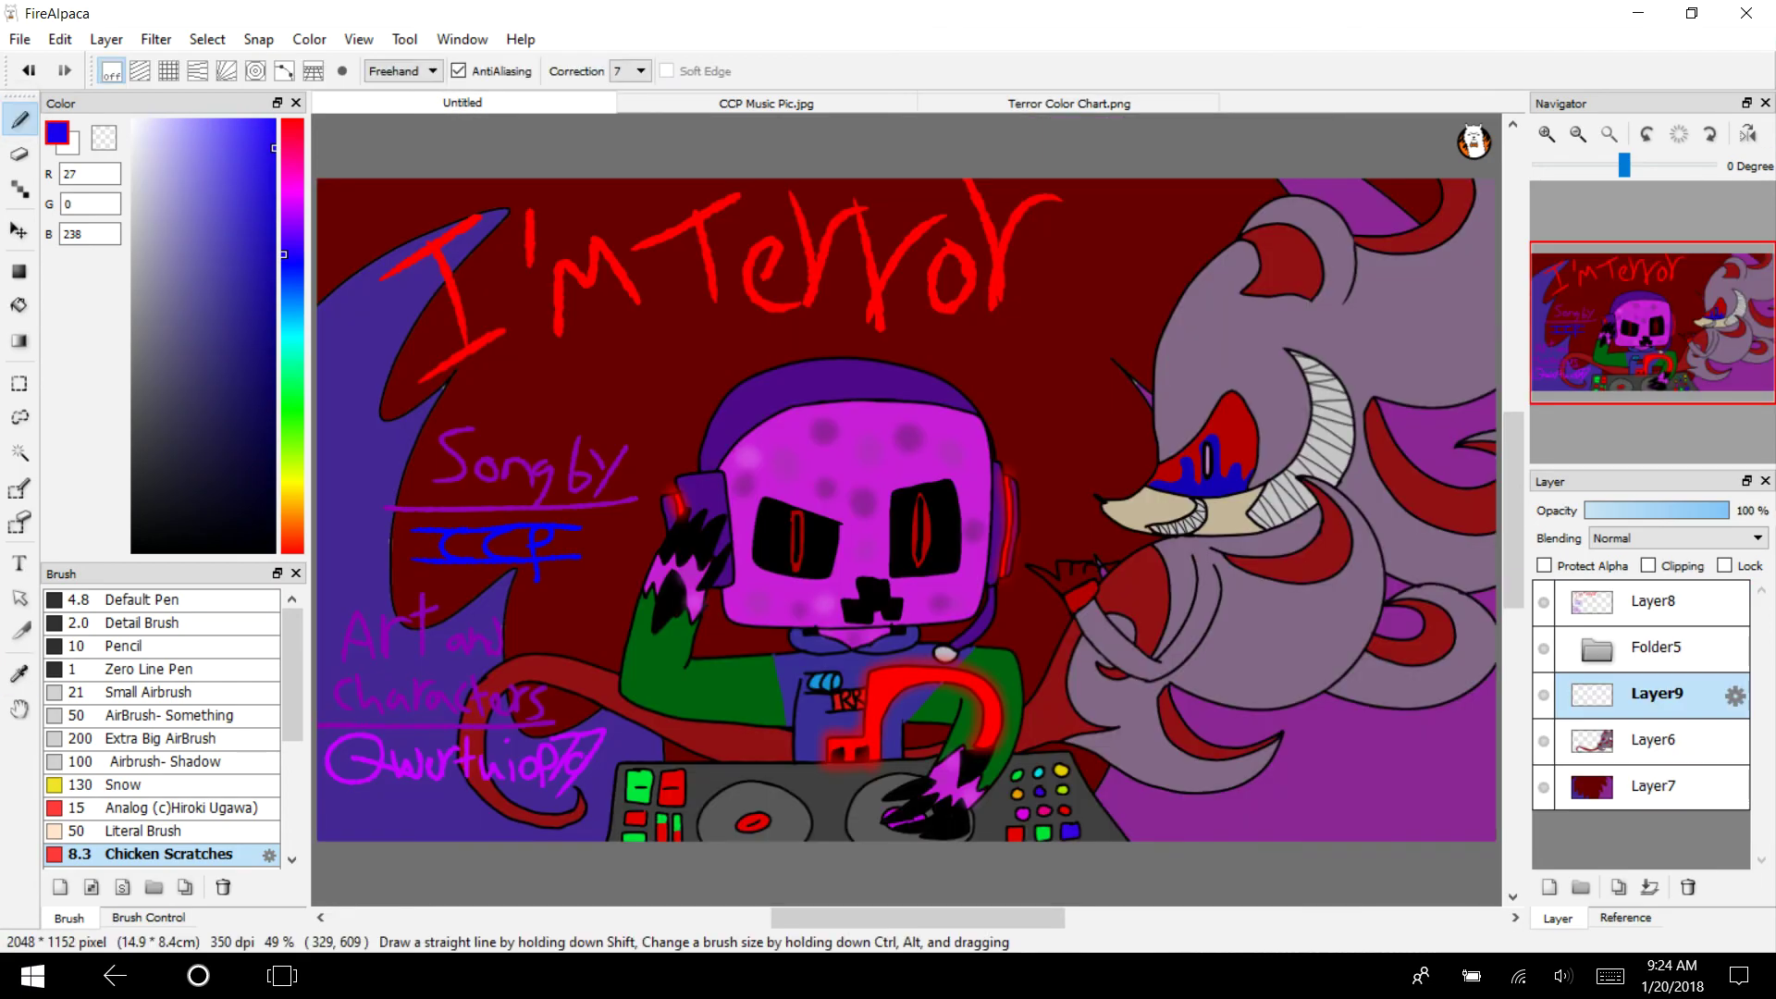
Paint a blue glow over the dripping part of Terror's eye on Layer9 with the size 50 AirBrush- Something brush
click(162, 715)
click(1546, 134)
click(1547, 134)
click(1546, 134)
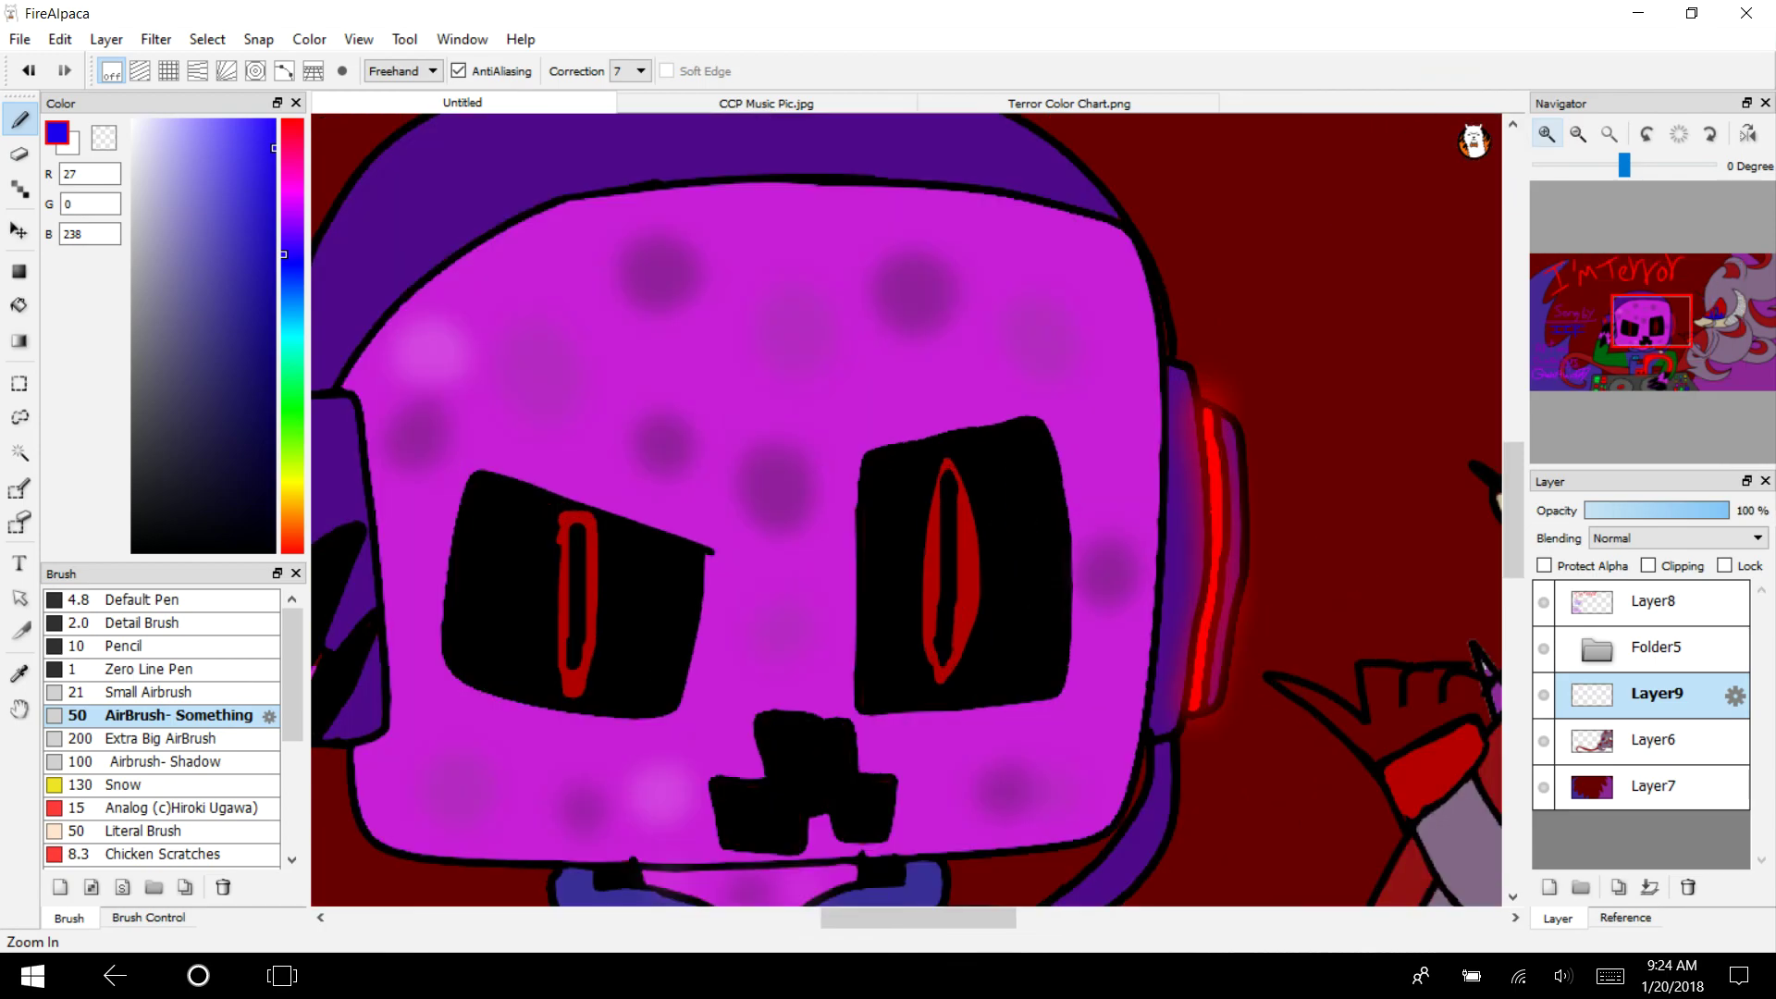
click(1546, 134)
drag(1671, 322, 1739, 316)
mouse_move(592, 504)
mouse_down()
mouse_move(749, 500)
mouse_move(778, 451)
mouse_move(837, 518)
mouse_move(837, 398)
mouse_move(897, 425)
mouse_move(918, 541)
mouse_move(958, 490)
mouse_move(1031, 467)
mouse_up()
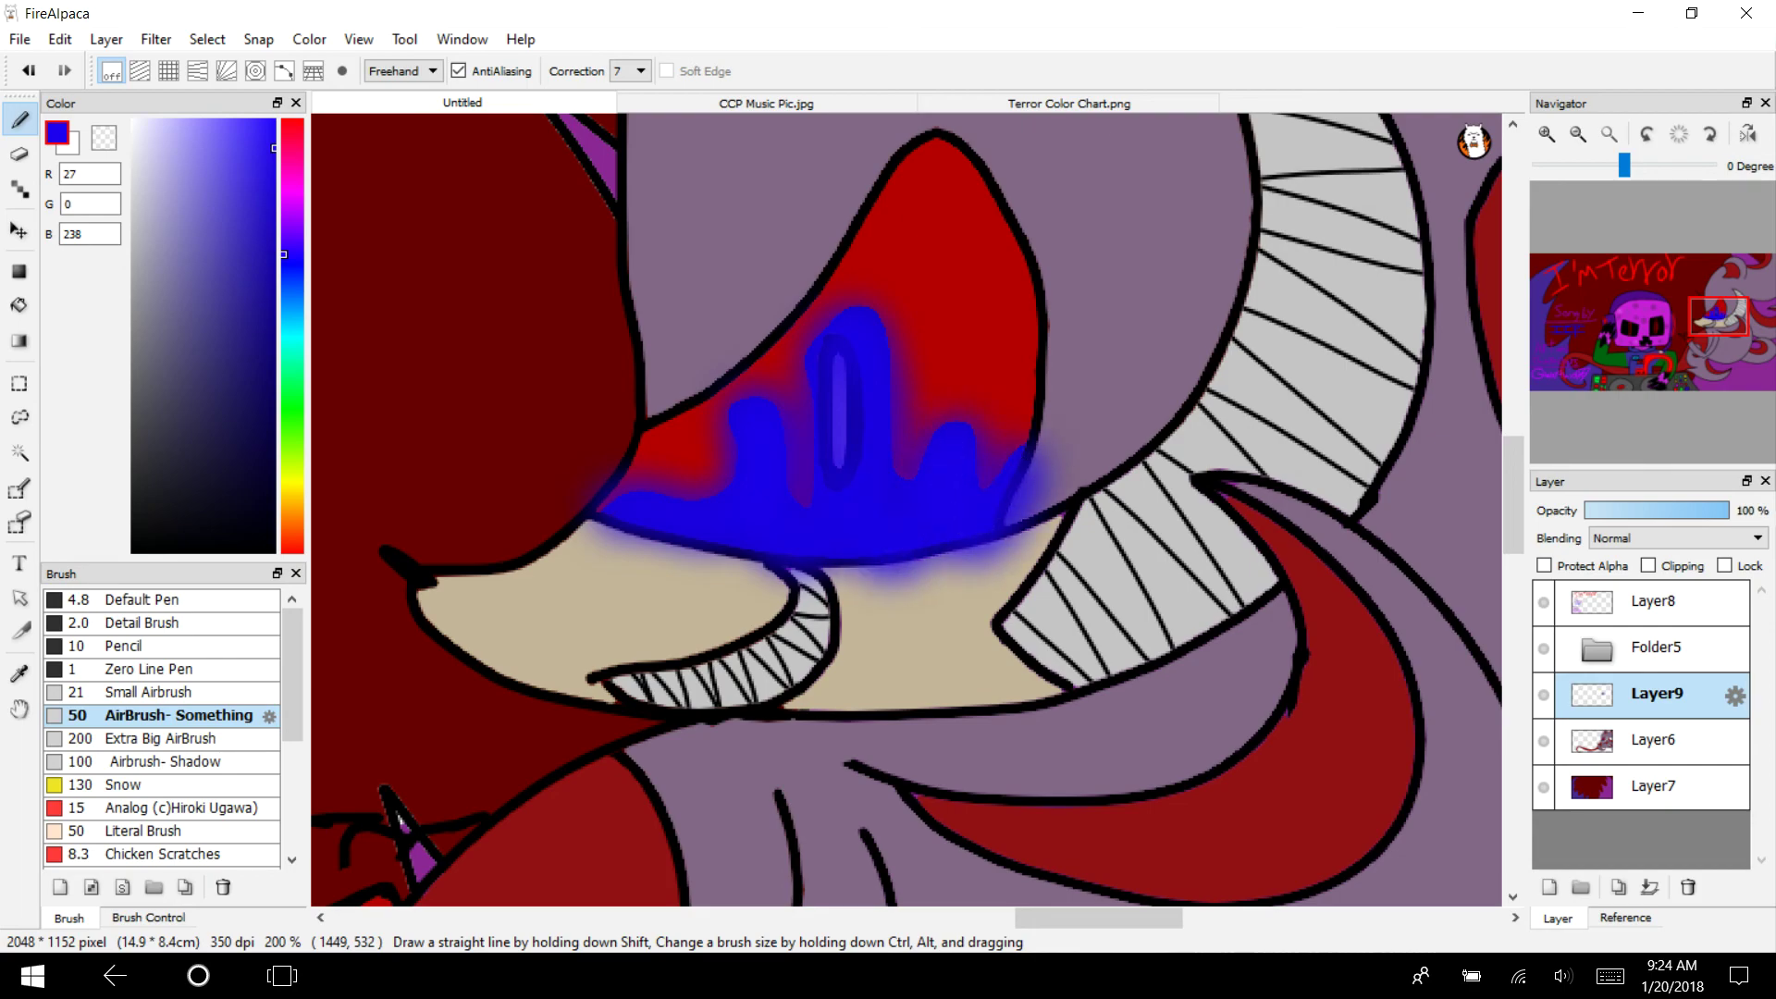
Sample the eye red (255, 0, 10) from the Terror Color Chart and airbrush it over the red area of Terror's eye
click(1067, 103)
click(20, 674)
click(1015, 467)
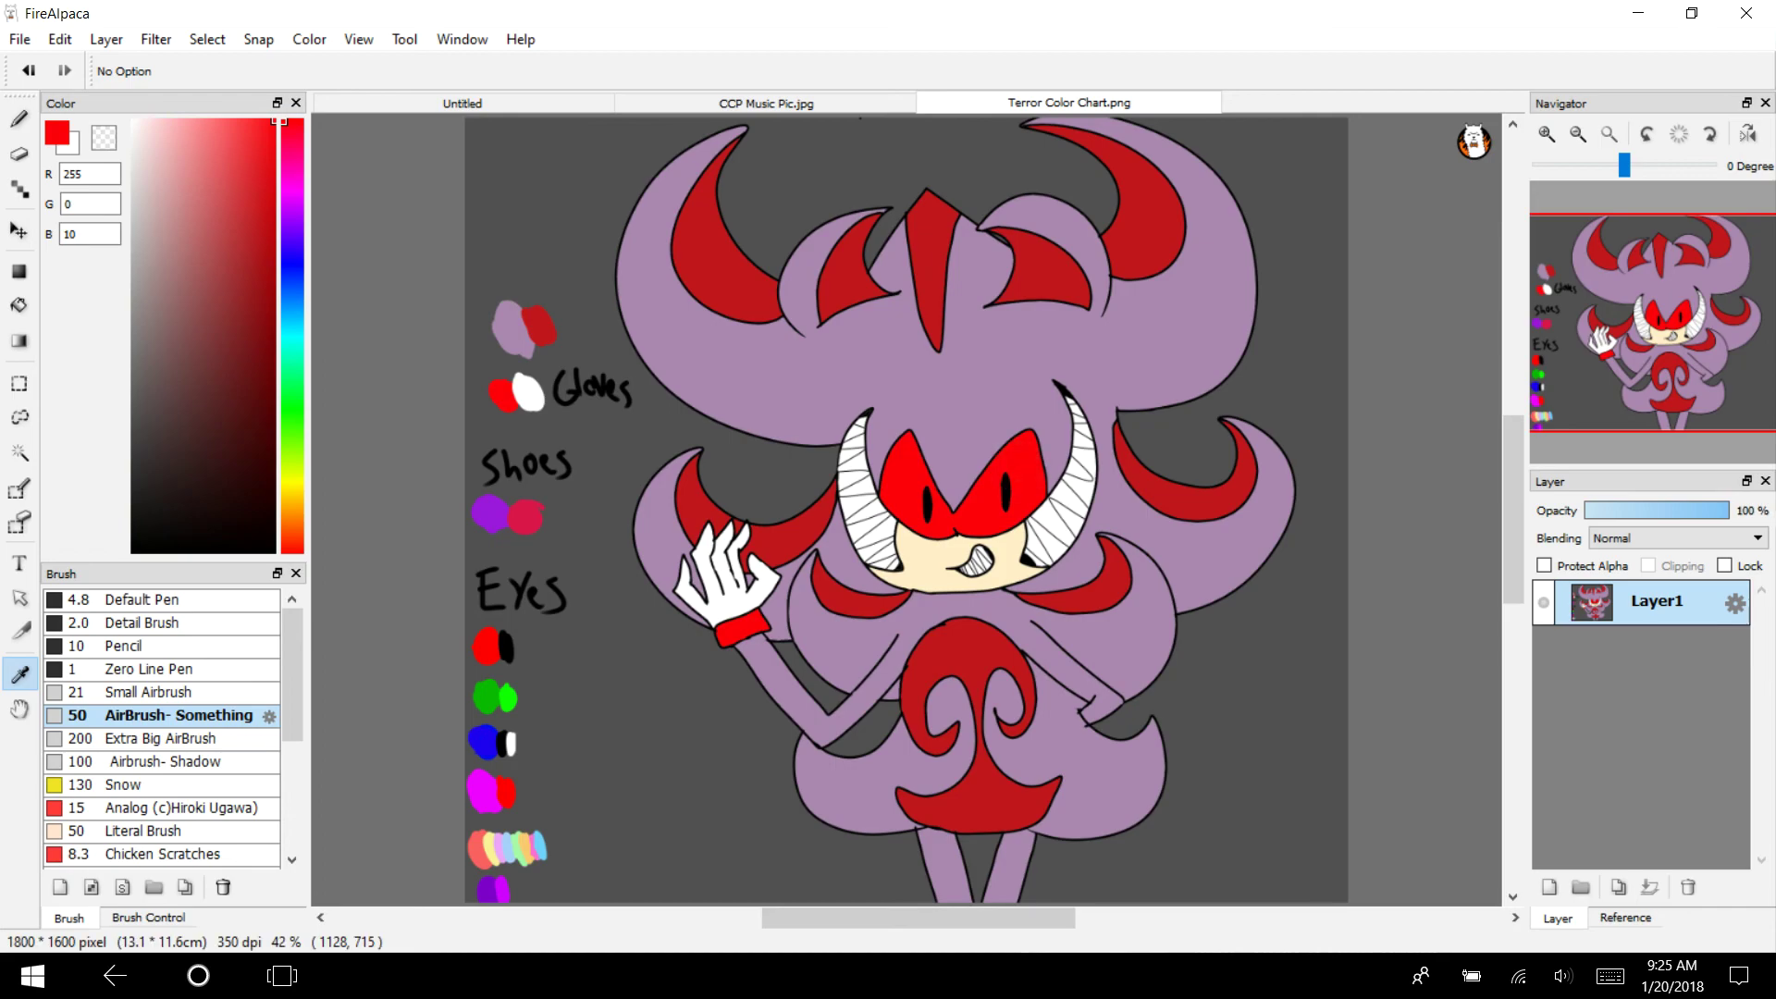
click(462, 103)
click(19, 305)
click(18, 118)
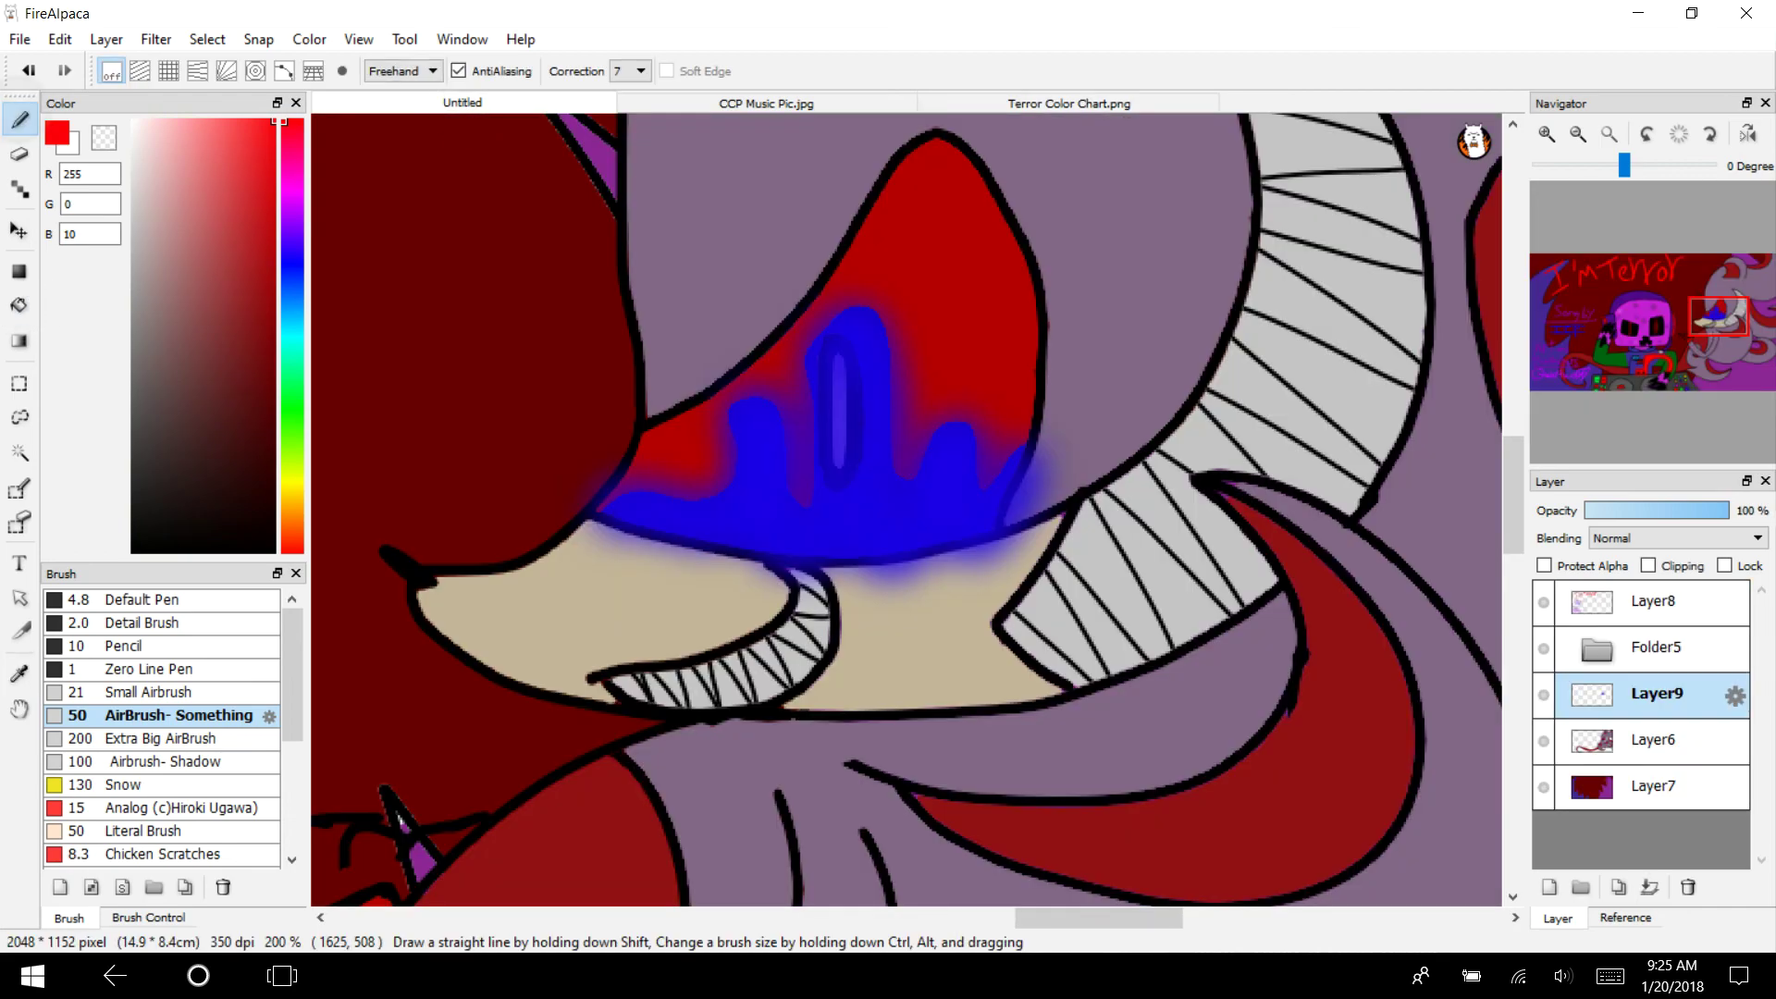
mouse_move(574, 532)
mouse_down()
mouse_move(638, 421)
mouse_move(967, 138)
mouse_move(1027, 448)
mouse_move(915, 379)
mouse_move(962, 222)
mouse_move(837, 277)
mouse_move(888, 282)
mouse_move(766, 349)
mouse_move(735, 391)
mouse_move(661, 407)
mouse_up()
Airbrush bright purple (200, 0, 254) over Terror's pupil and lower Layer9's opacity to 52%
click(292, 205)
mouse_move(840, 351)
mouse_down()
mouse_move(846, 480)
mouse_move(835, 331)
mouse_up()
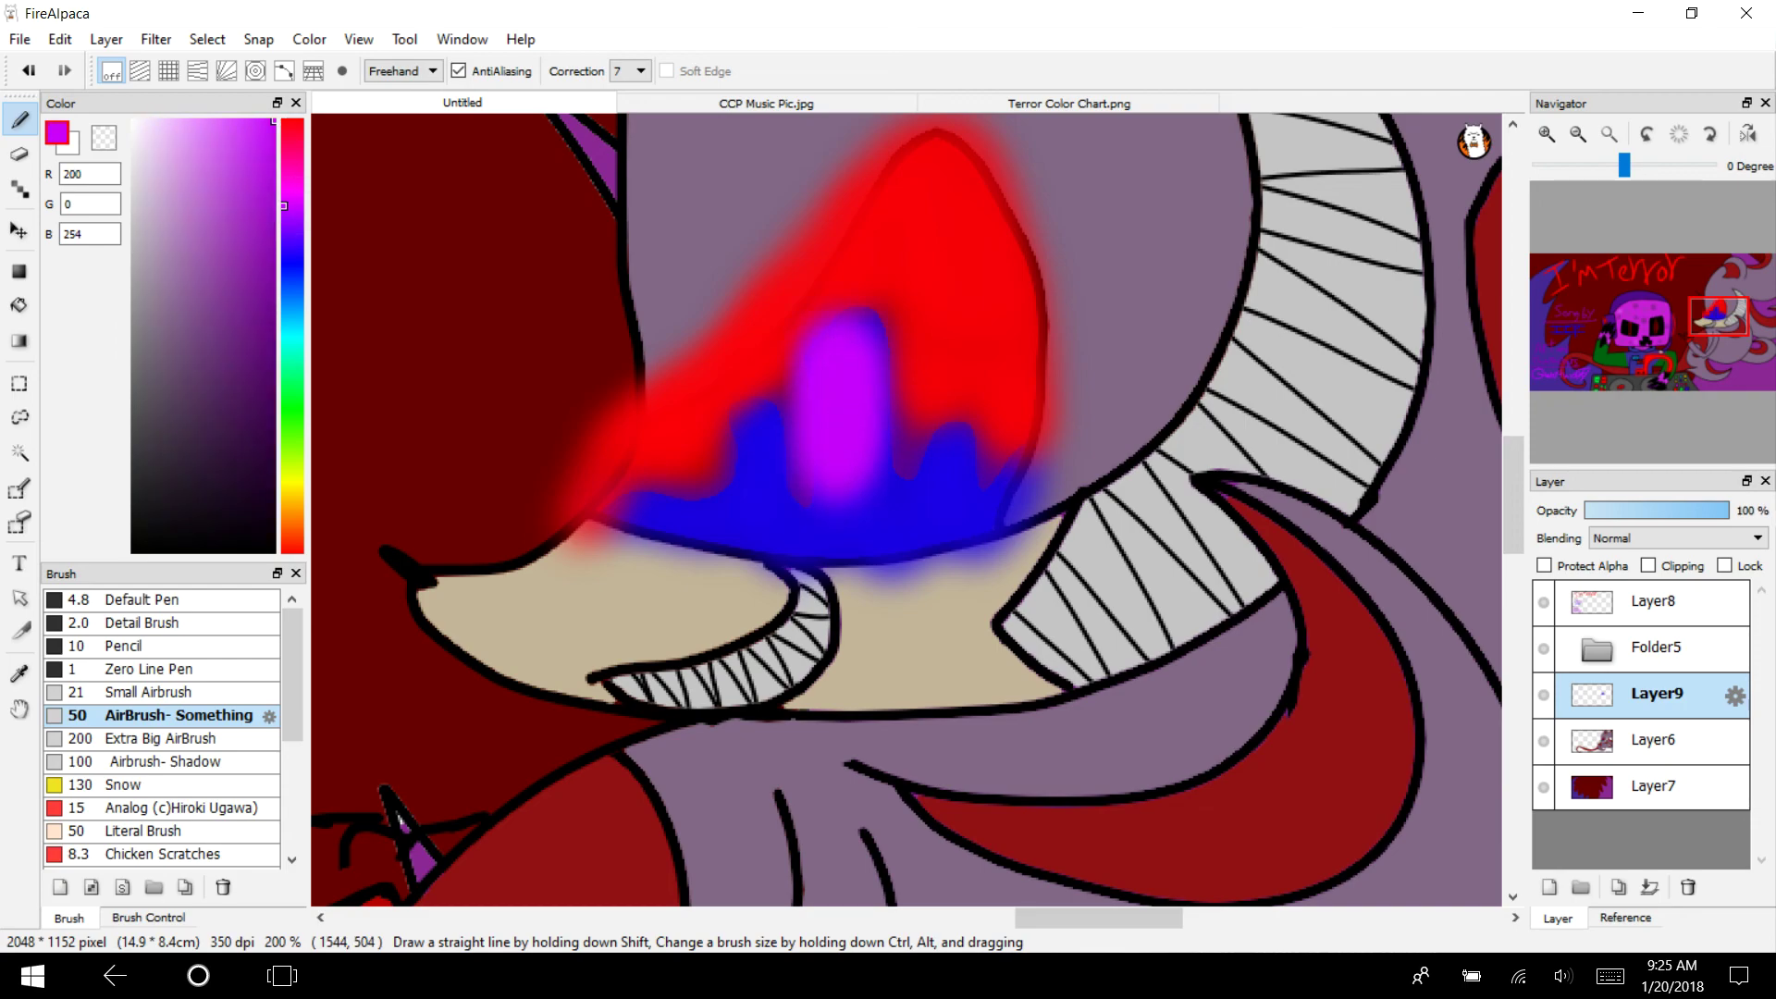
click(1660, 509)
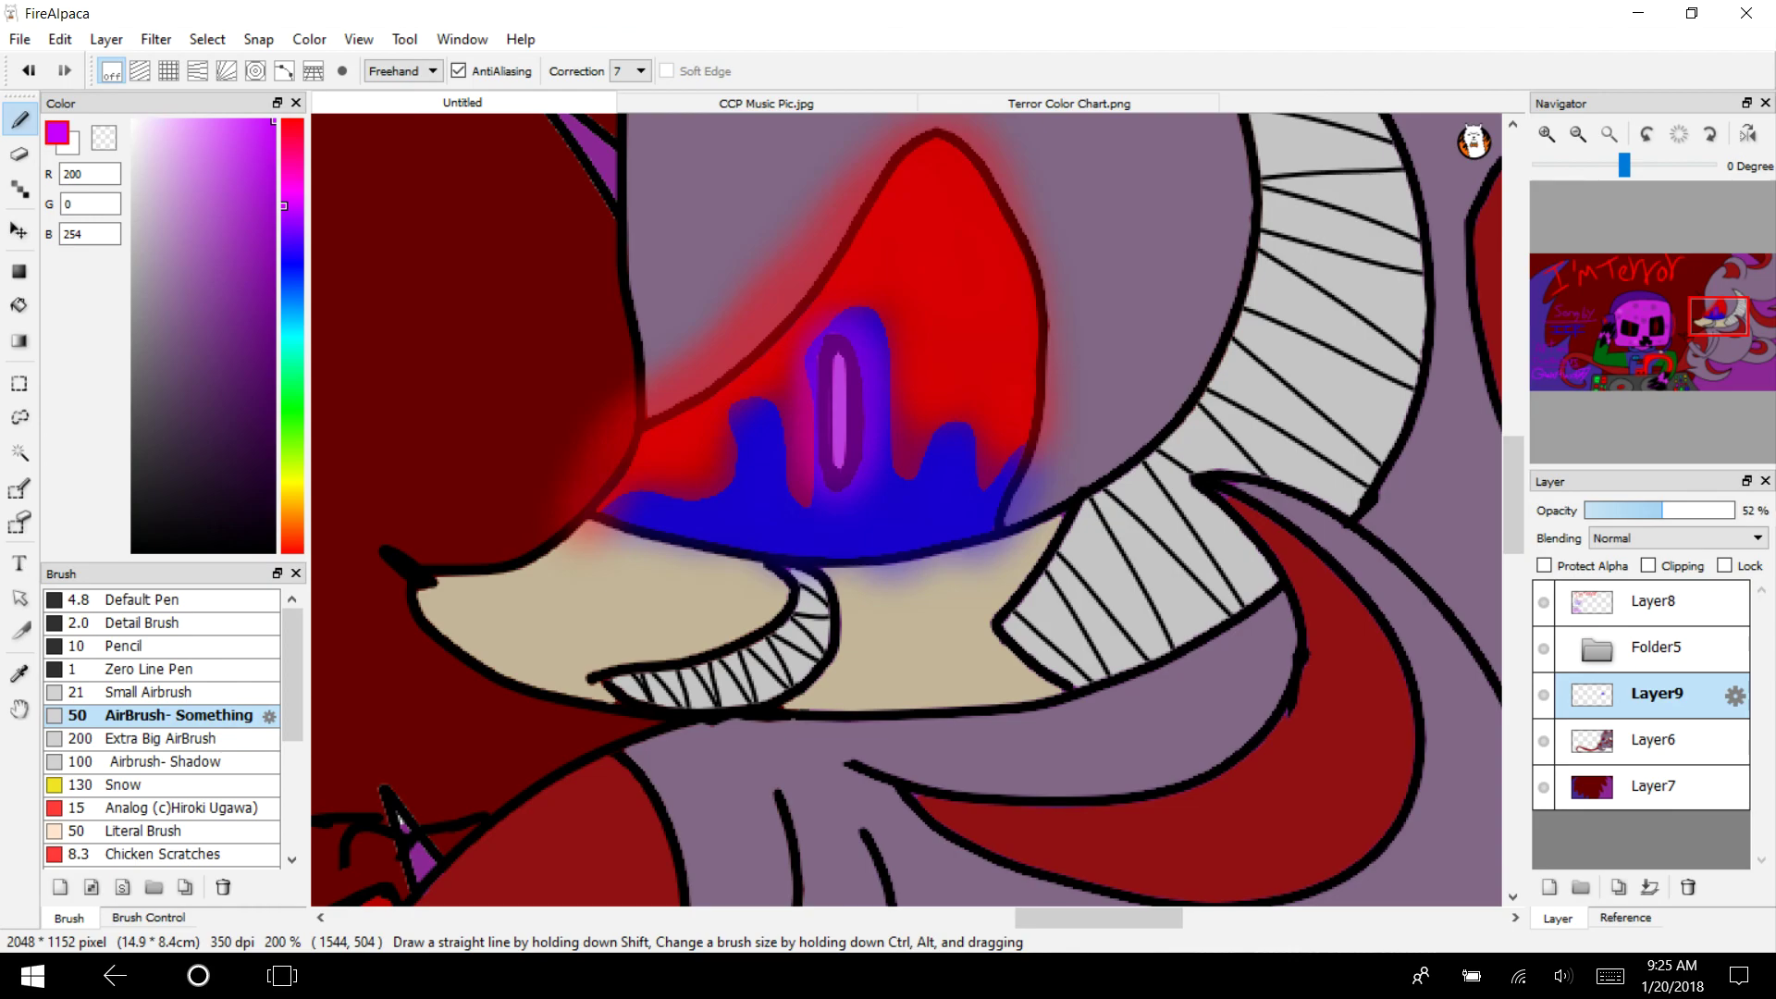
Hide the Layer7 background and ready the Bucket tool with light grey (198, 198, 198) for Terror's glove
click(1578, 133)
click(1578, 133)
mouse_move(1711, 324)
mouse_down()
mouse_move(1673, 349)
mouse_move(1746, 307)
mouse_up()
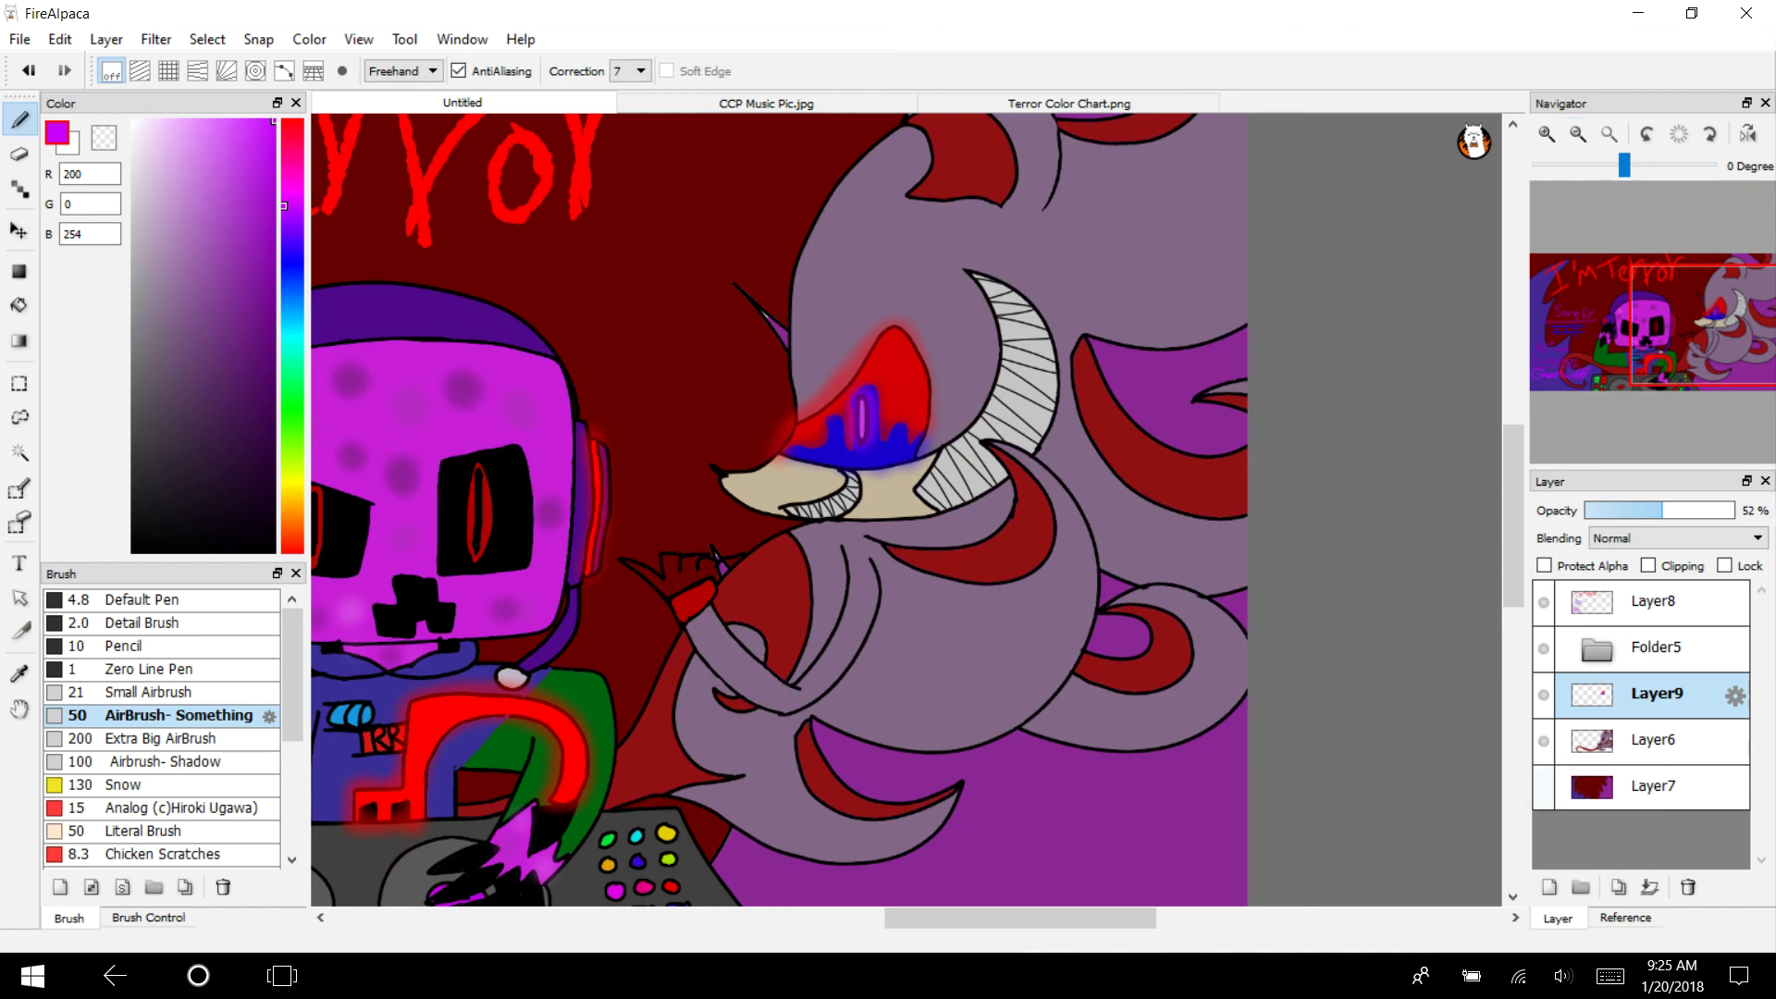
click(1542, 787)
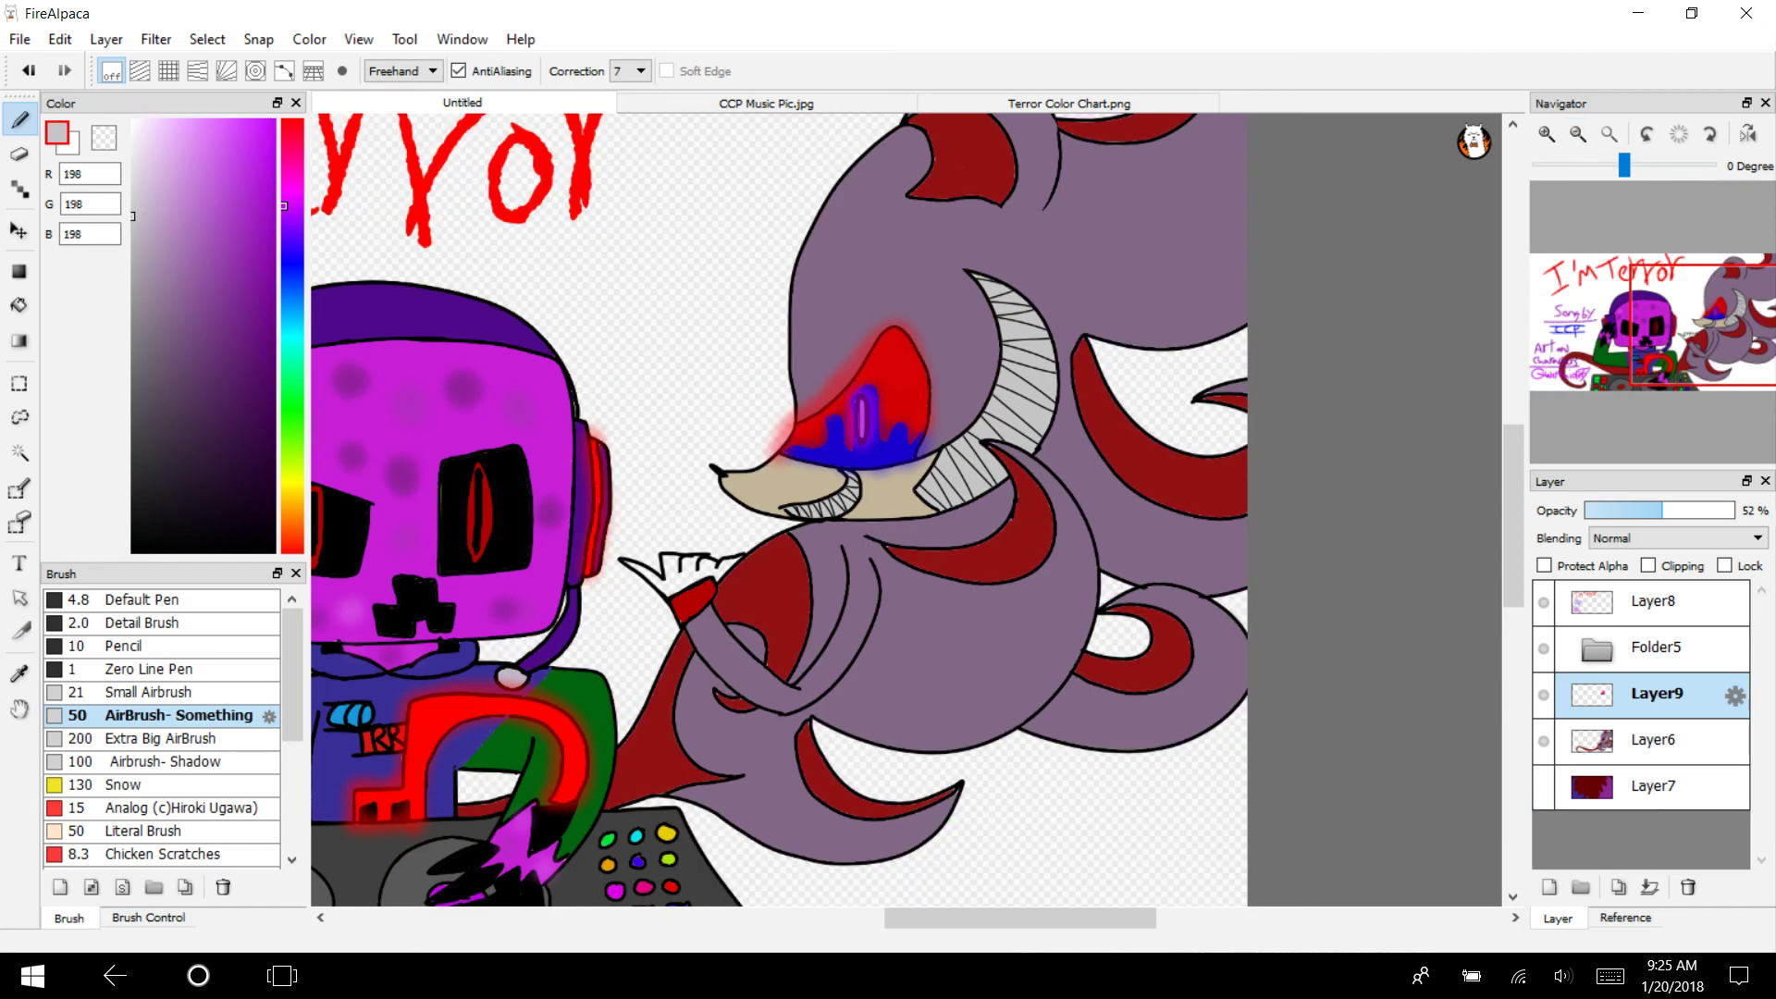
click(19, 305)
click(683, 578)
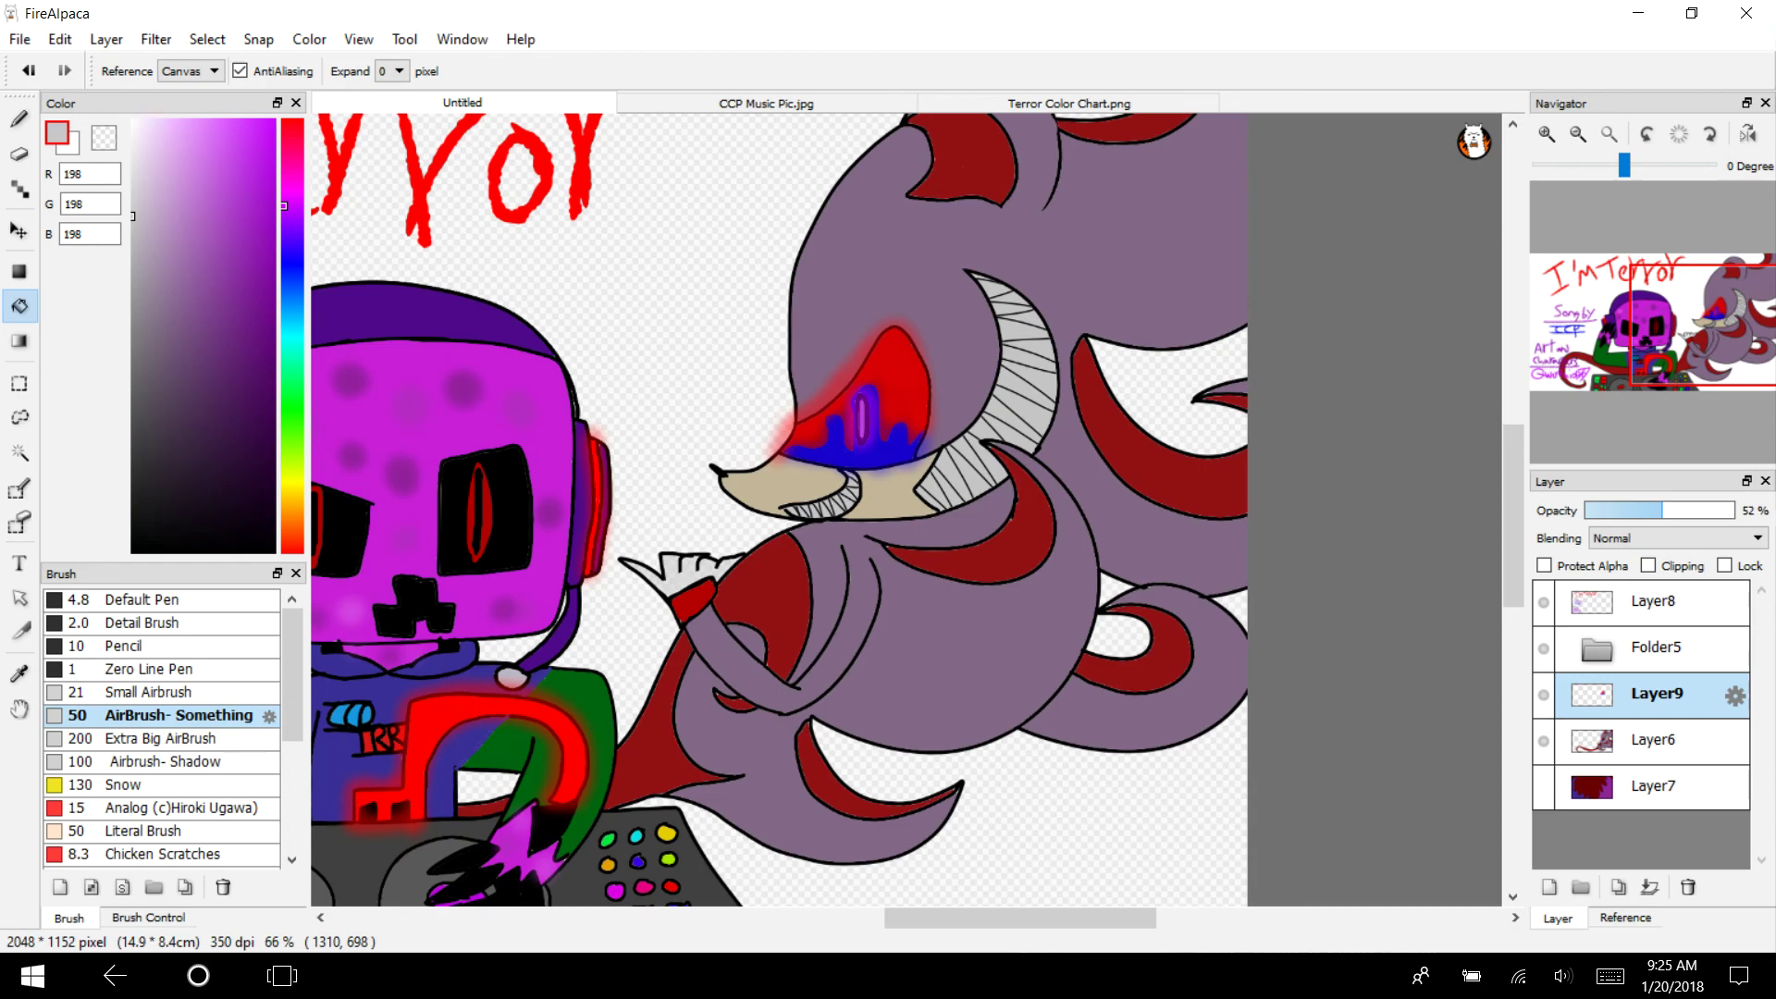
click(1542, 787)
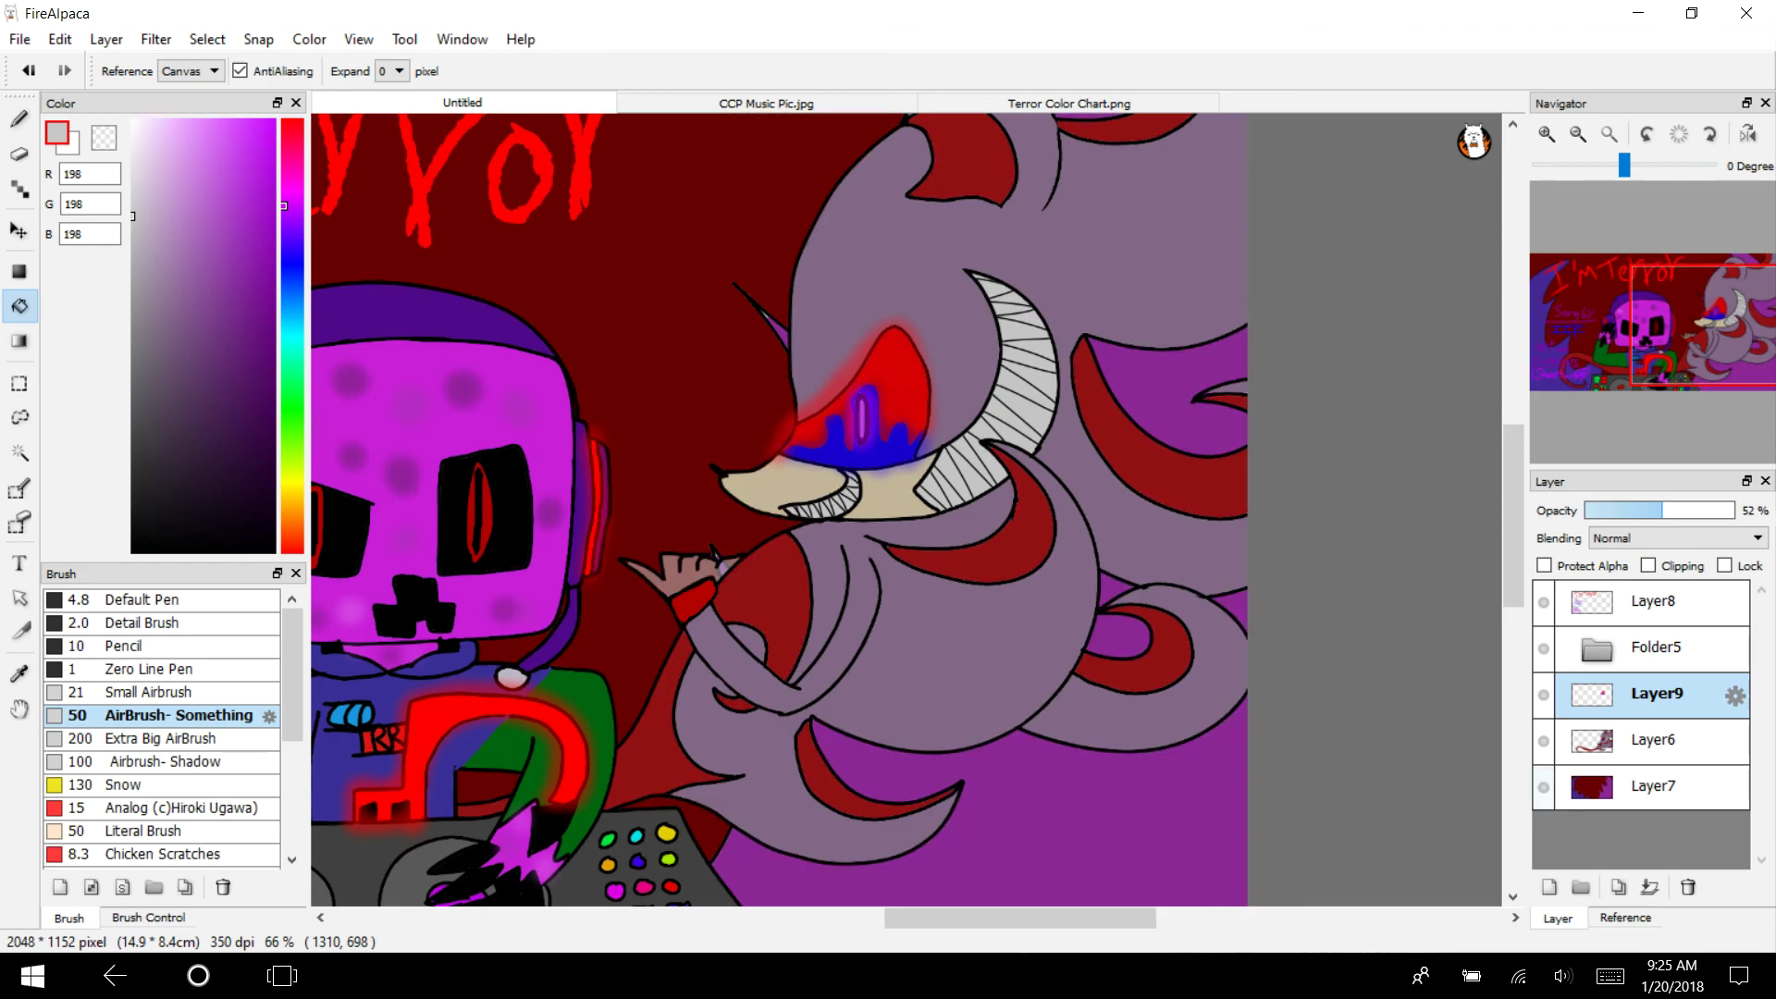
click(1543, 787)
click(29, 70)
Fill Terror's glove with light grey (198, 198, 198) on Layer6 and show the Layer7 background again
click(1651, 740)
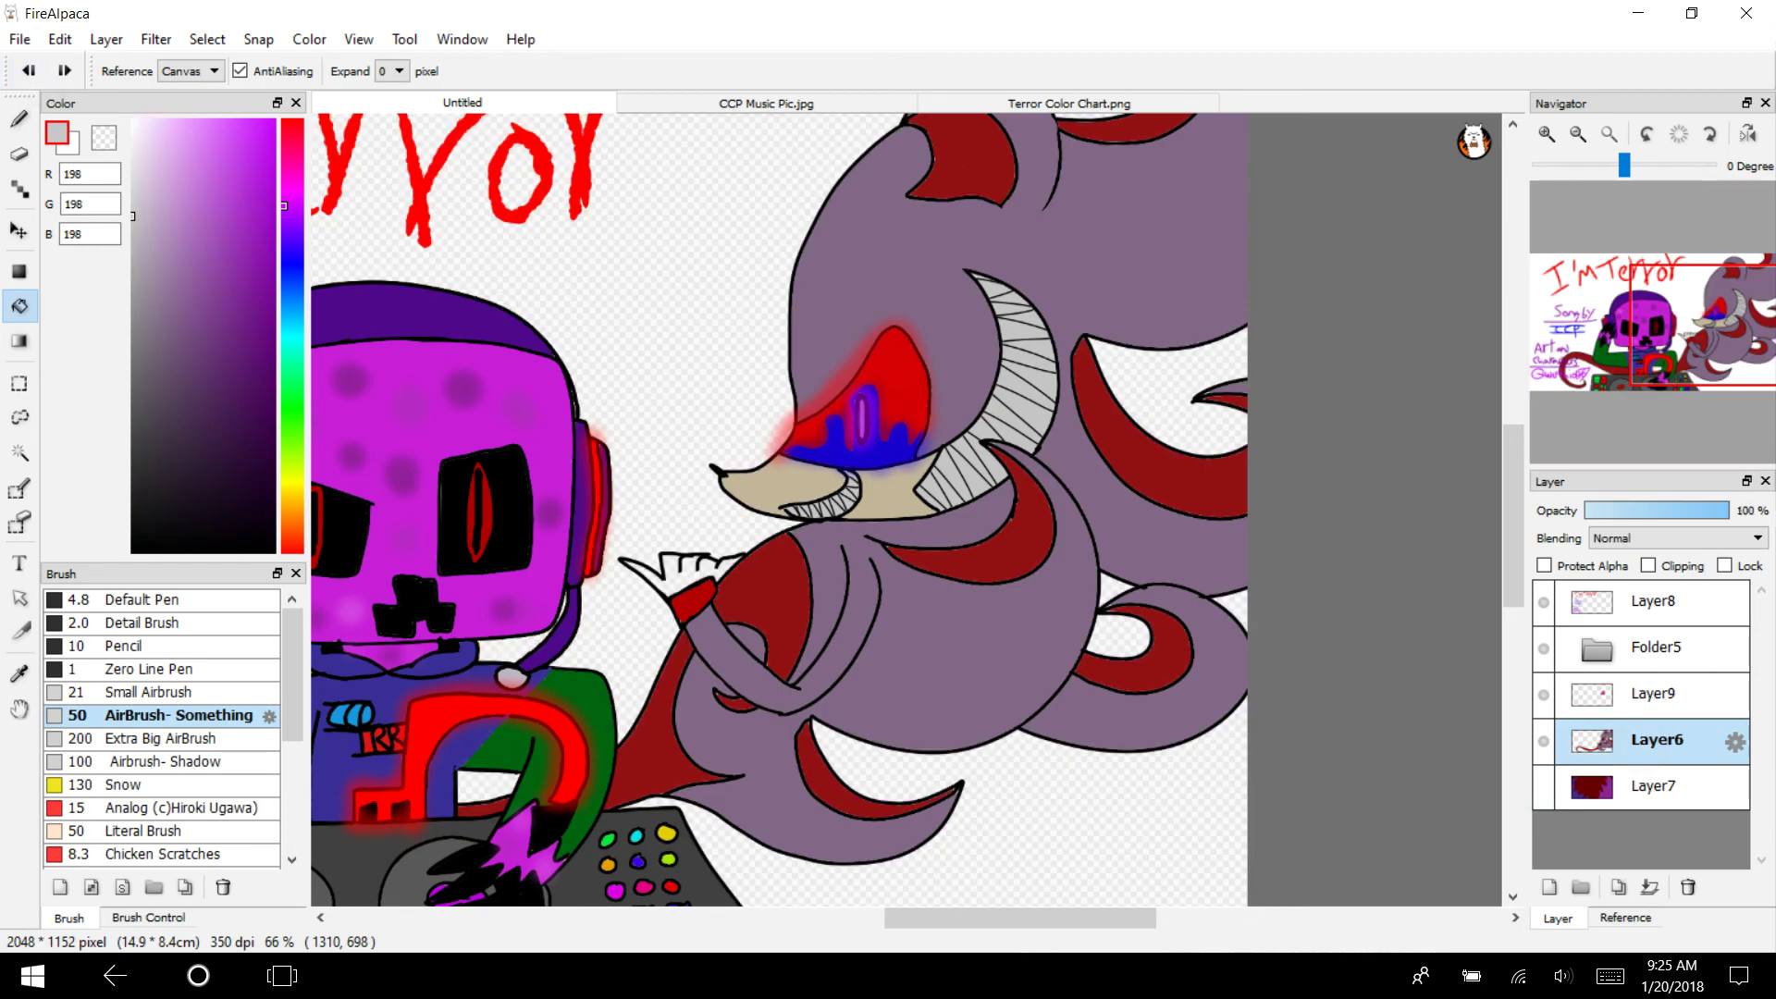
click(677, 578)
click(1543, 787)
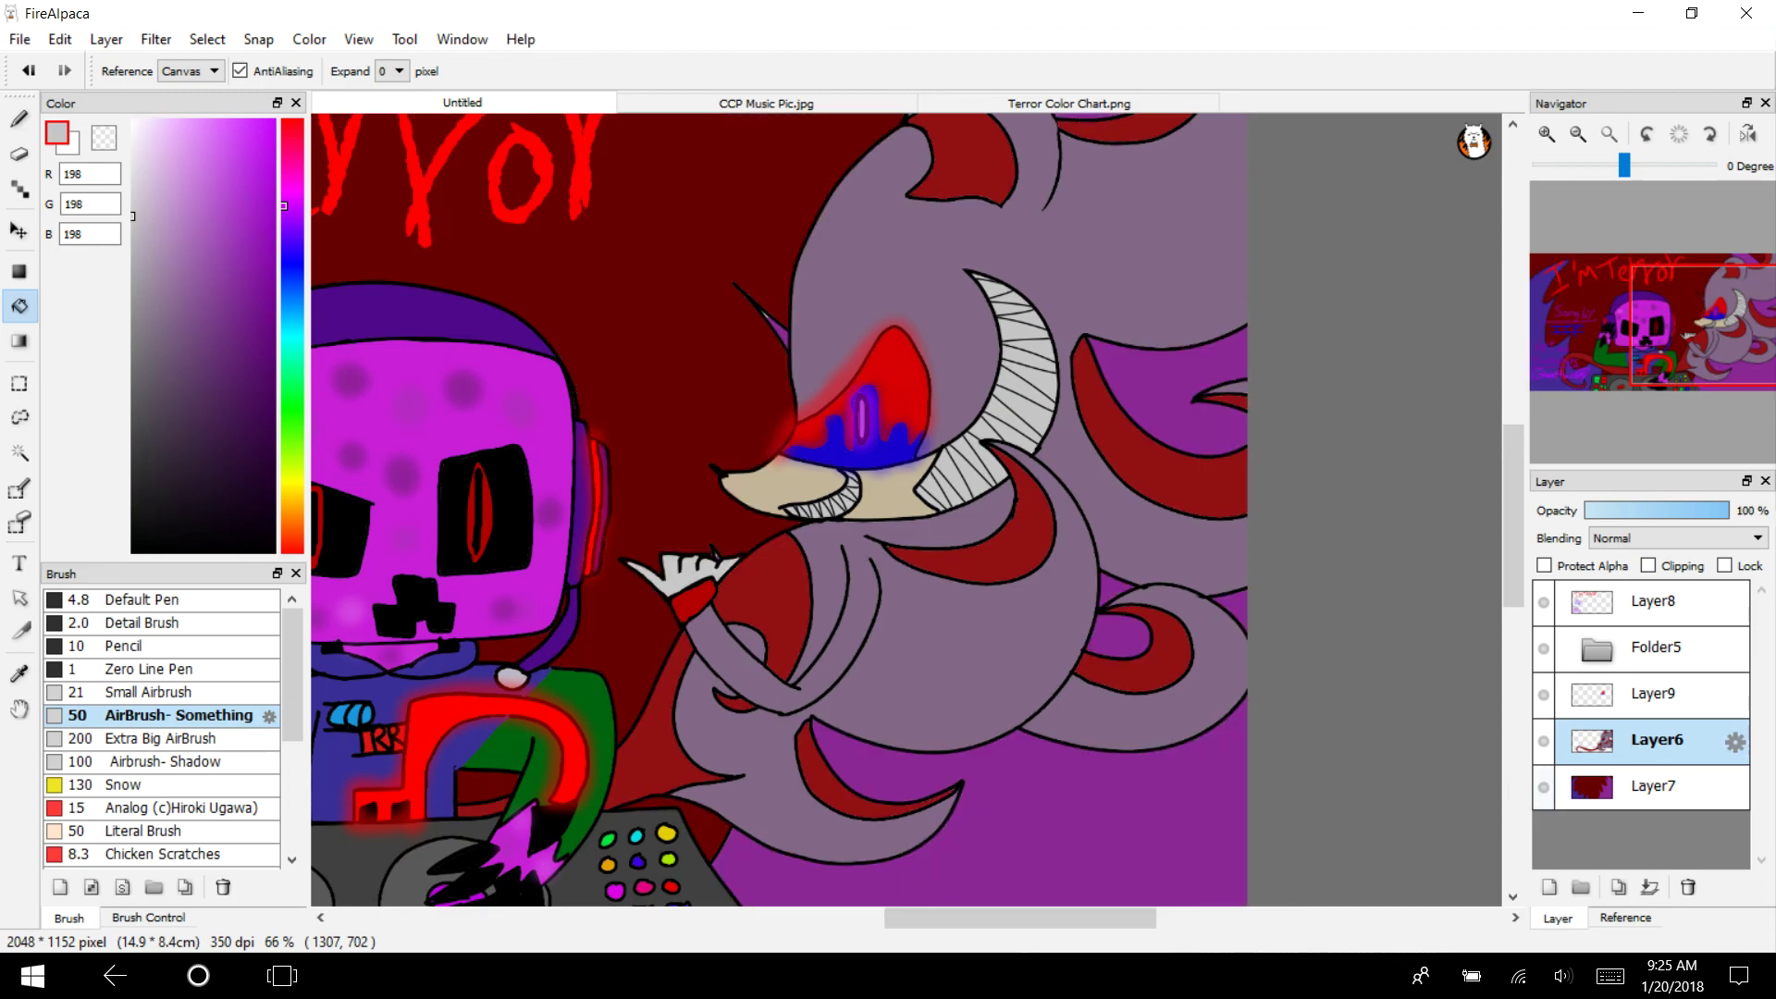
Airbrush a white (255, 255, 255) glow over the small teeth in Terror's mouth on Layer9
click(1651, 694)
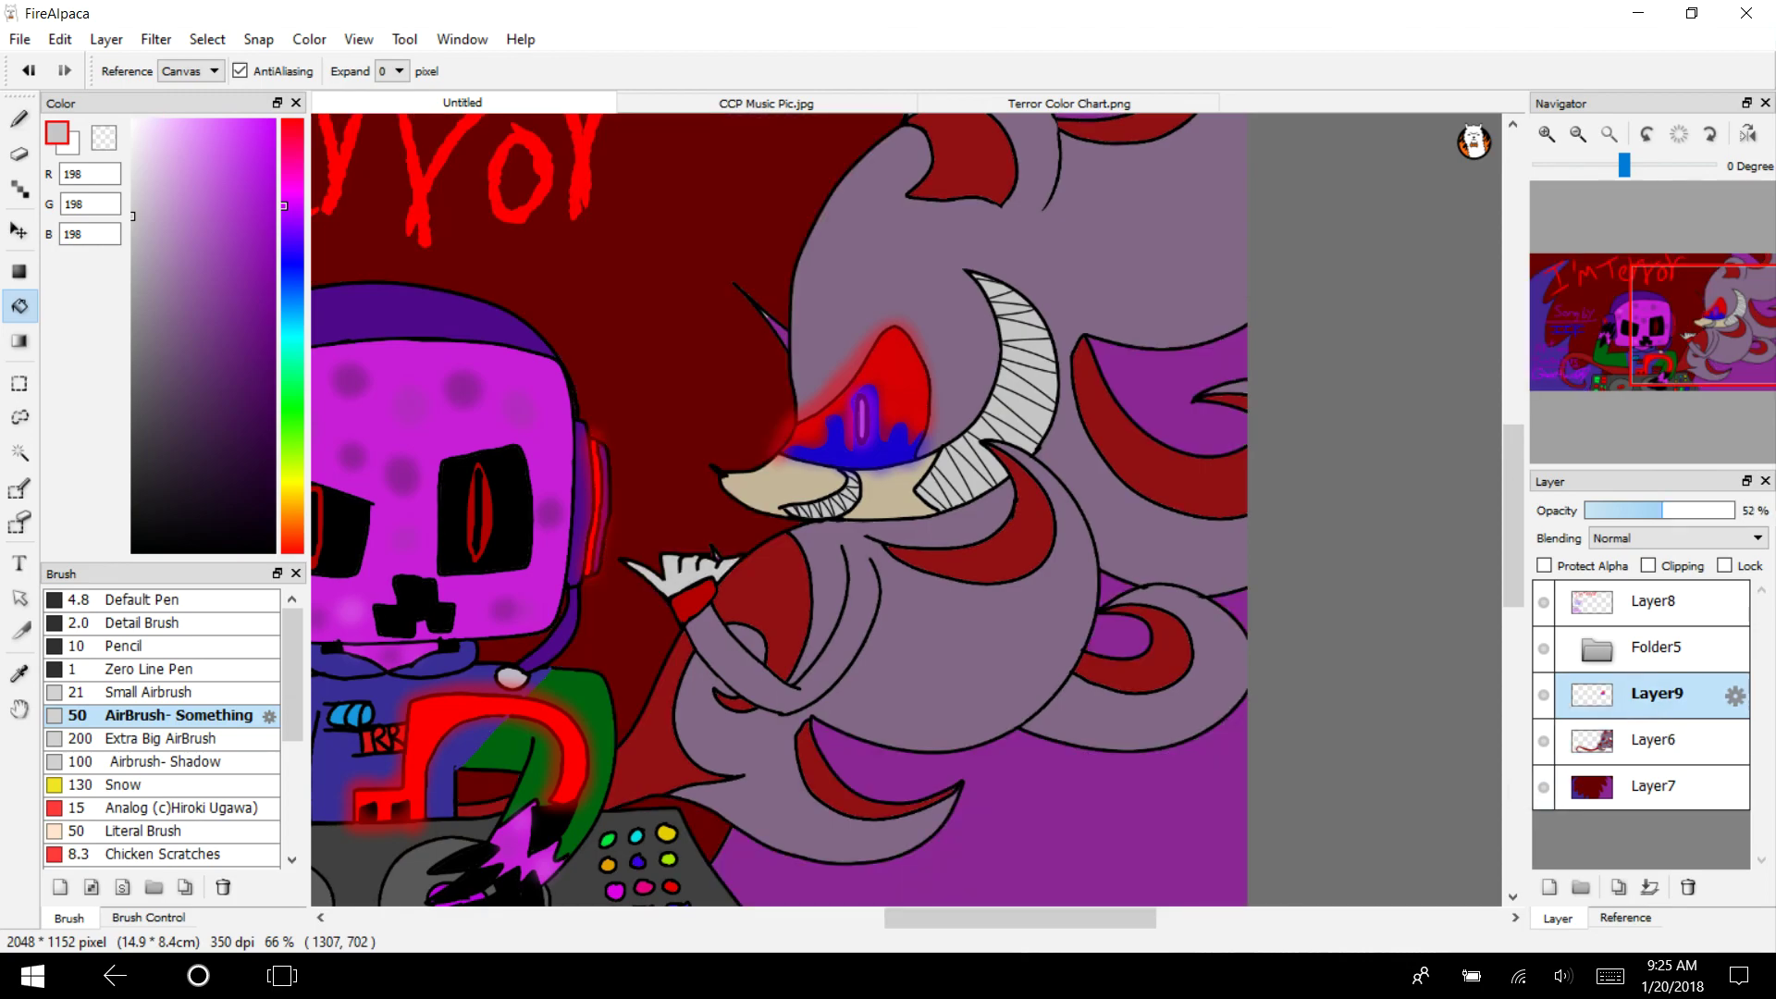
click(133, 120)
click(20, 118)
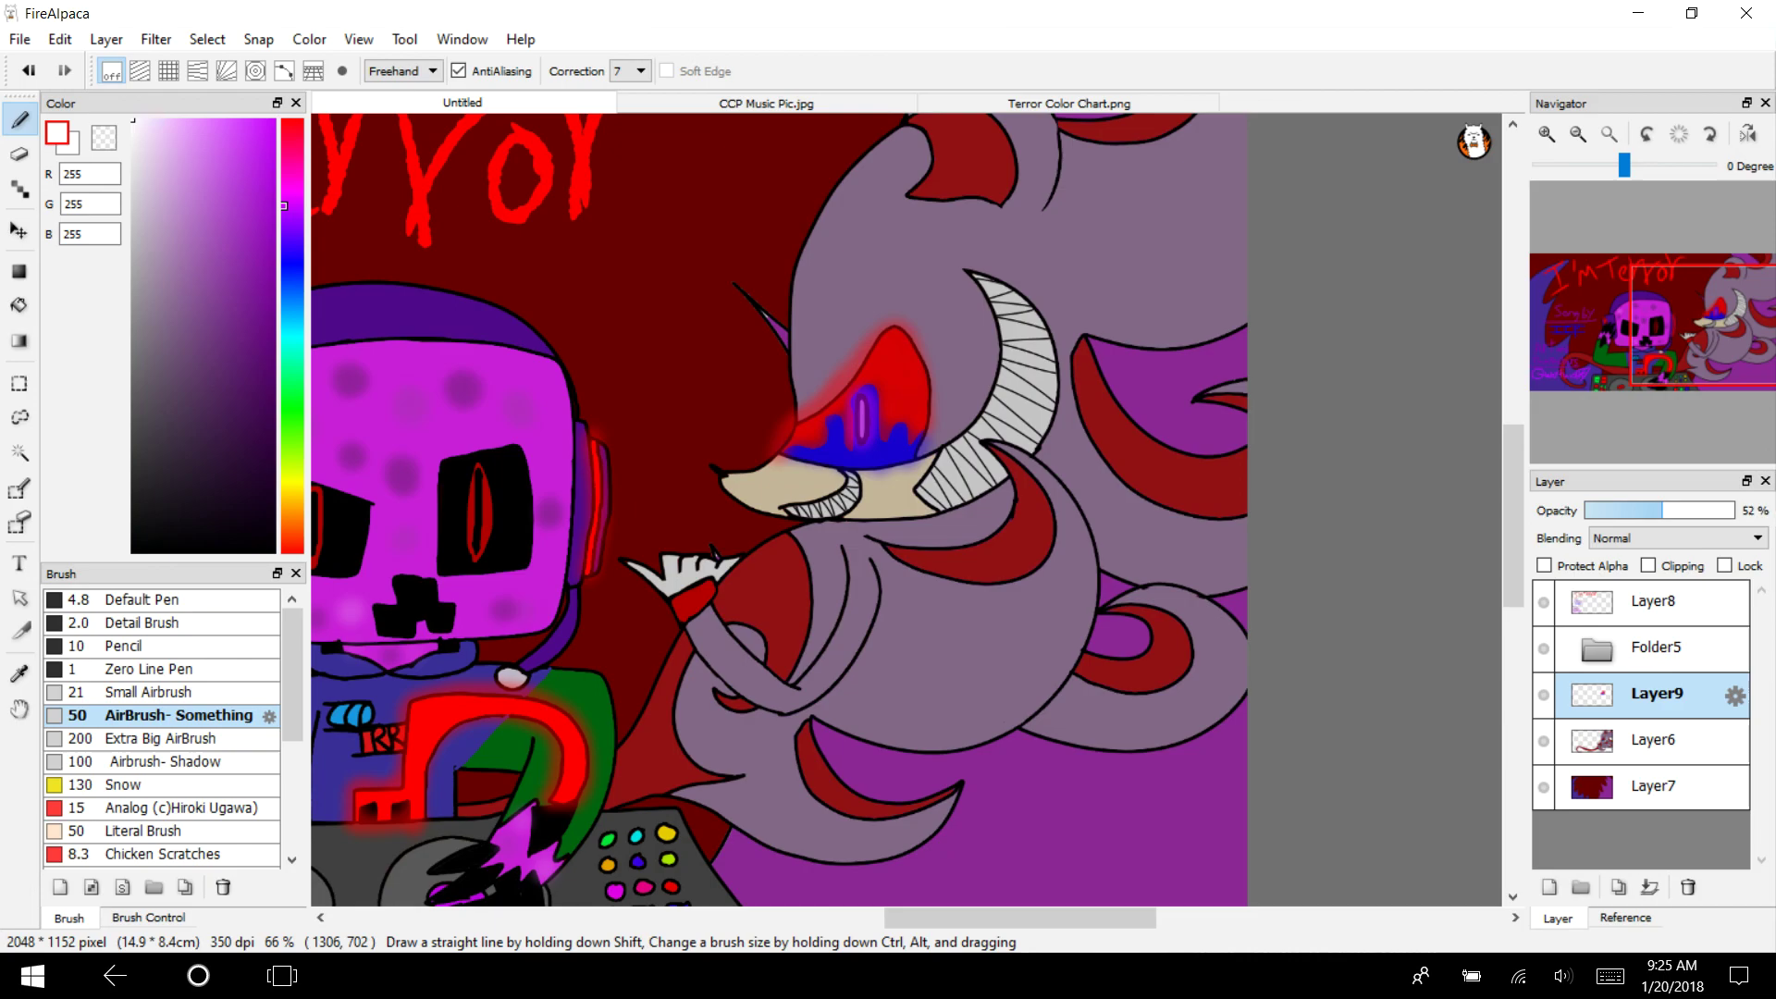
click(1546, 135)
click(1546, 134)
mouse_move(564, 516)
mouse_down()
mouse_move(693, 435)
mouse_move(747, 486)
mouse_move(516, 512)
mouse_move(740, 411)
mouse_move(744, 393)
mouse_up()
drag(1512, 520, 1512, 495)
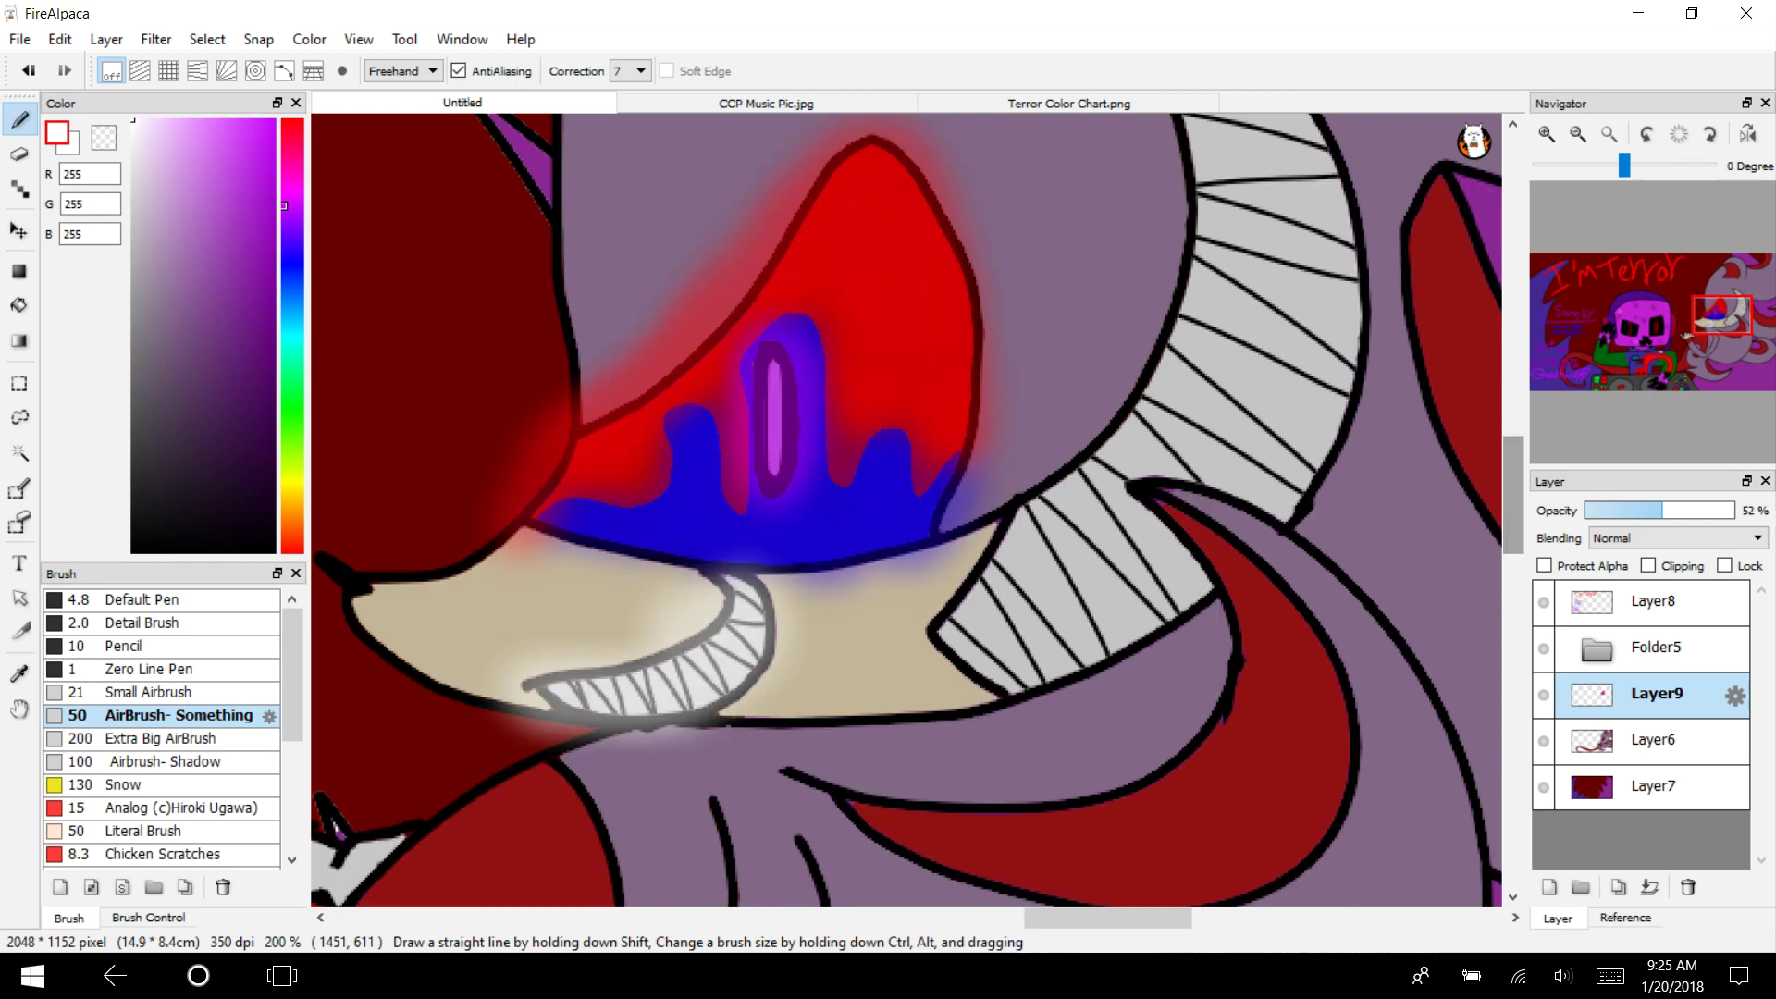
Airbrush a white (255, 255, 255) glow along both edges and across the large curved row of Terror's teeth on Layer9
mouse_move(934, 638)
mouse_down()
mouse_move(1064, 716)
mouse_move(1064, 490)
mouse_move(1183, 331)
mouse_move(1193, 139)
mouse_up()
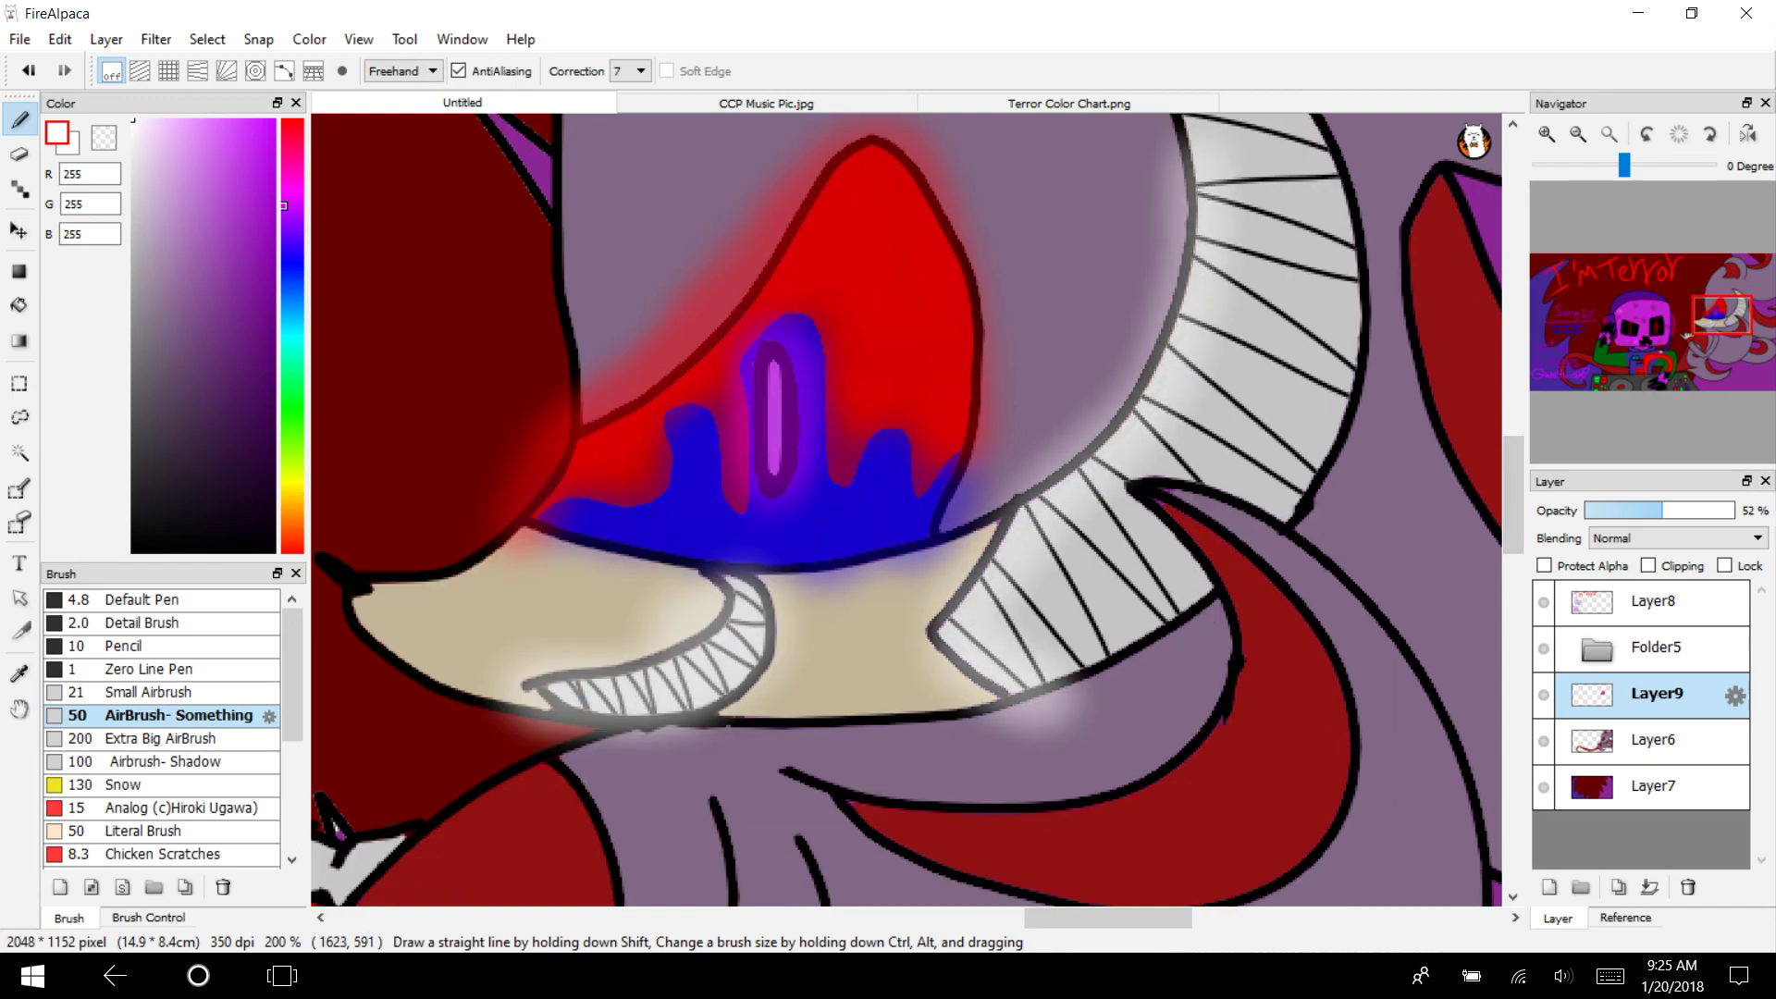
mouse_move(1004, 731)
mouse_down()
mouse_move(1049, 717)
mouse_move(1298, 502)
mouse_move(1322, 130)
mouse_up()
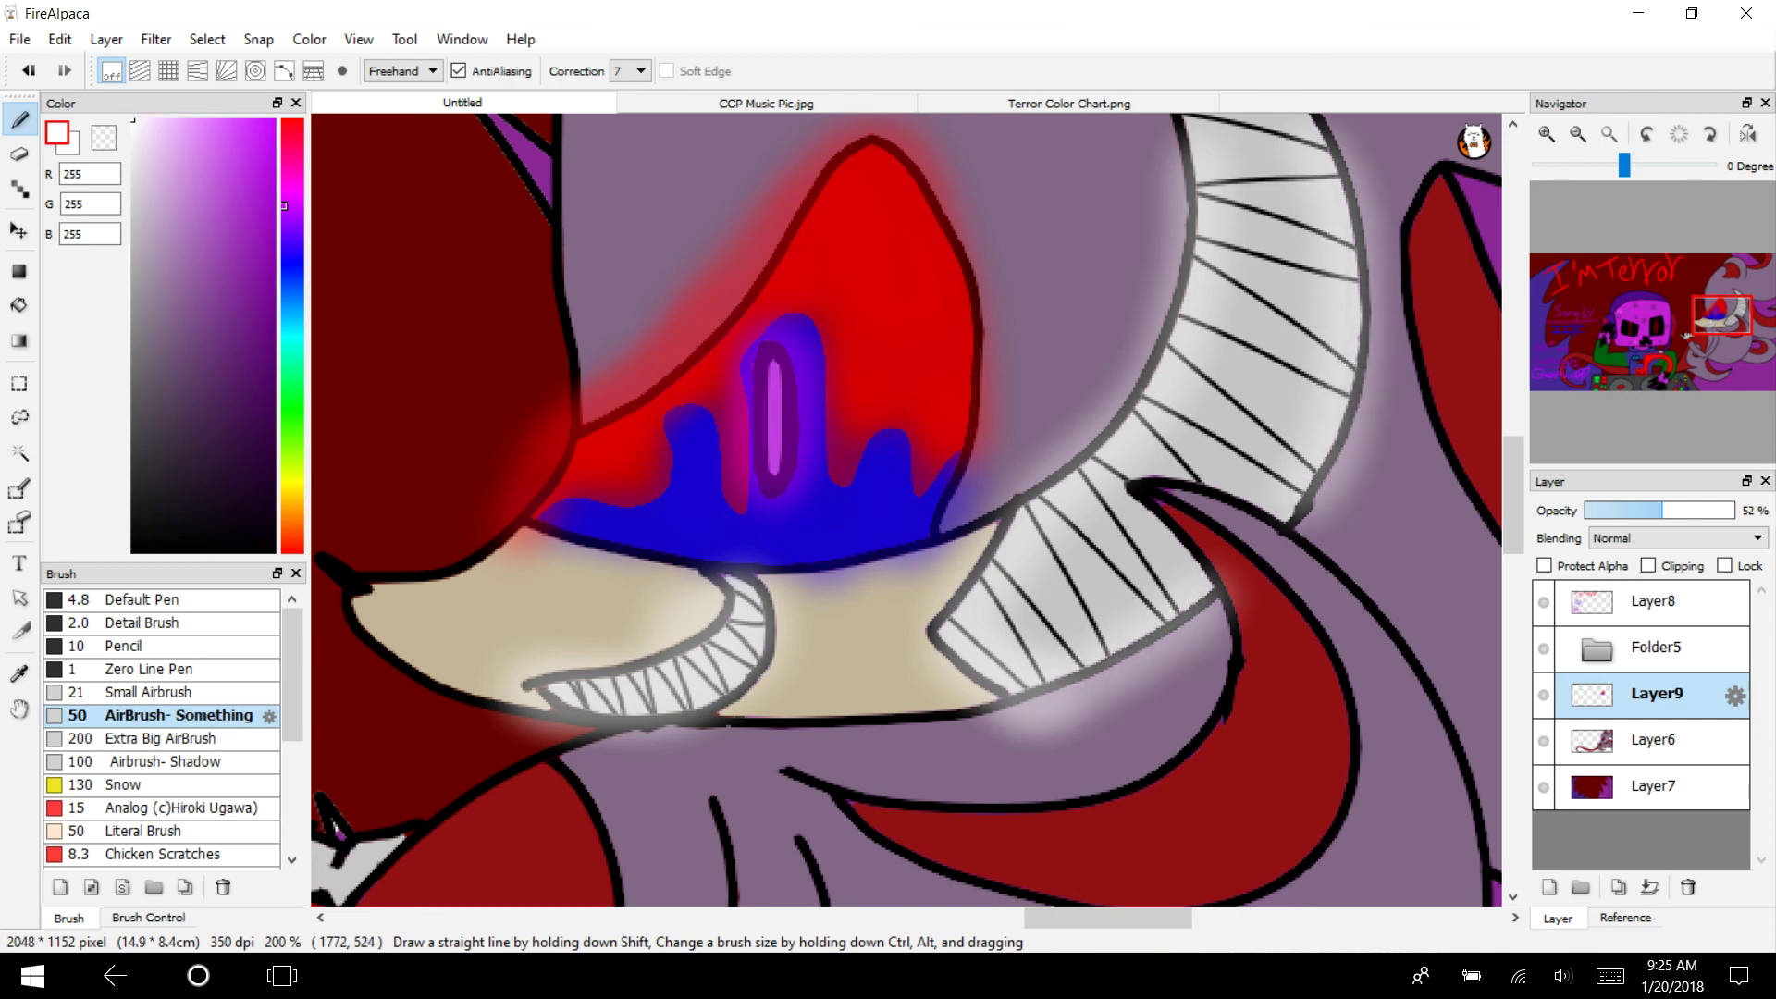
drag(1512, 495, 1512, 458)
mouse_move(1340, 449)
mouse_down()
mouse_move(1101, 236)
mouse_move(1237, 568)
mouse_up()
mouse_move(1246, 364)
mouse_down()
mouse_move(1267, 618)
mouse_move(1193, 656)
mouse_move(1202, 712)
mouse_move(1338, 736)
mouse_up()
drag(1512, 460, 1512, 489)
mouse_move(1045, 583)
mouse_down()
mouse_move(1078, 647)
mouse_move(1156, 621)
mouse_move(1110, 564)
mouse_up()
drag(979, 665, 971, 629)
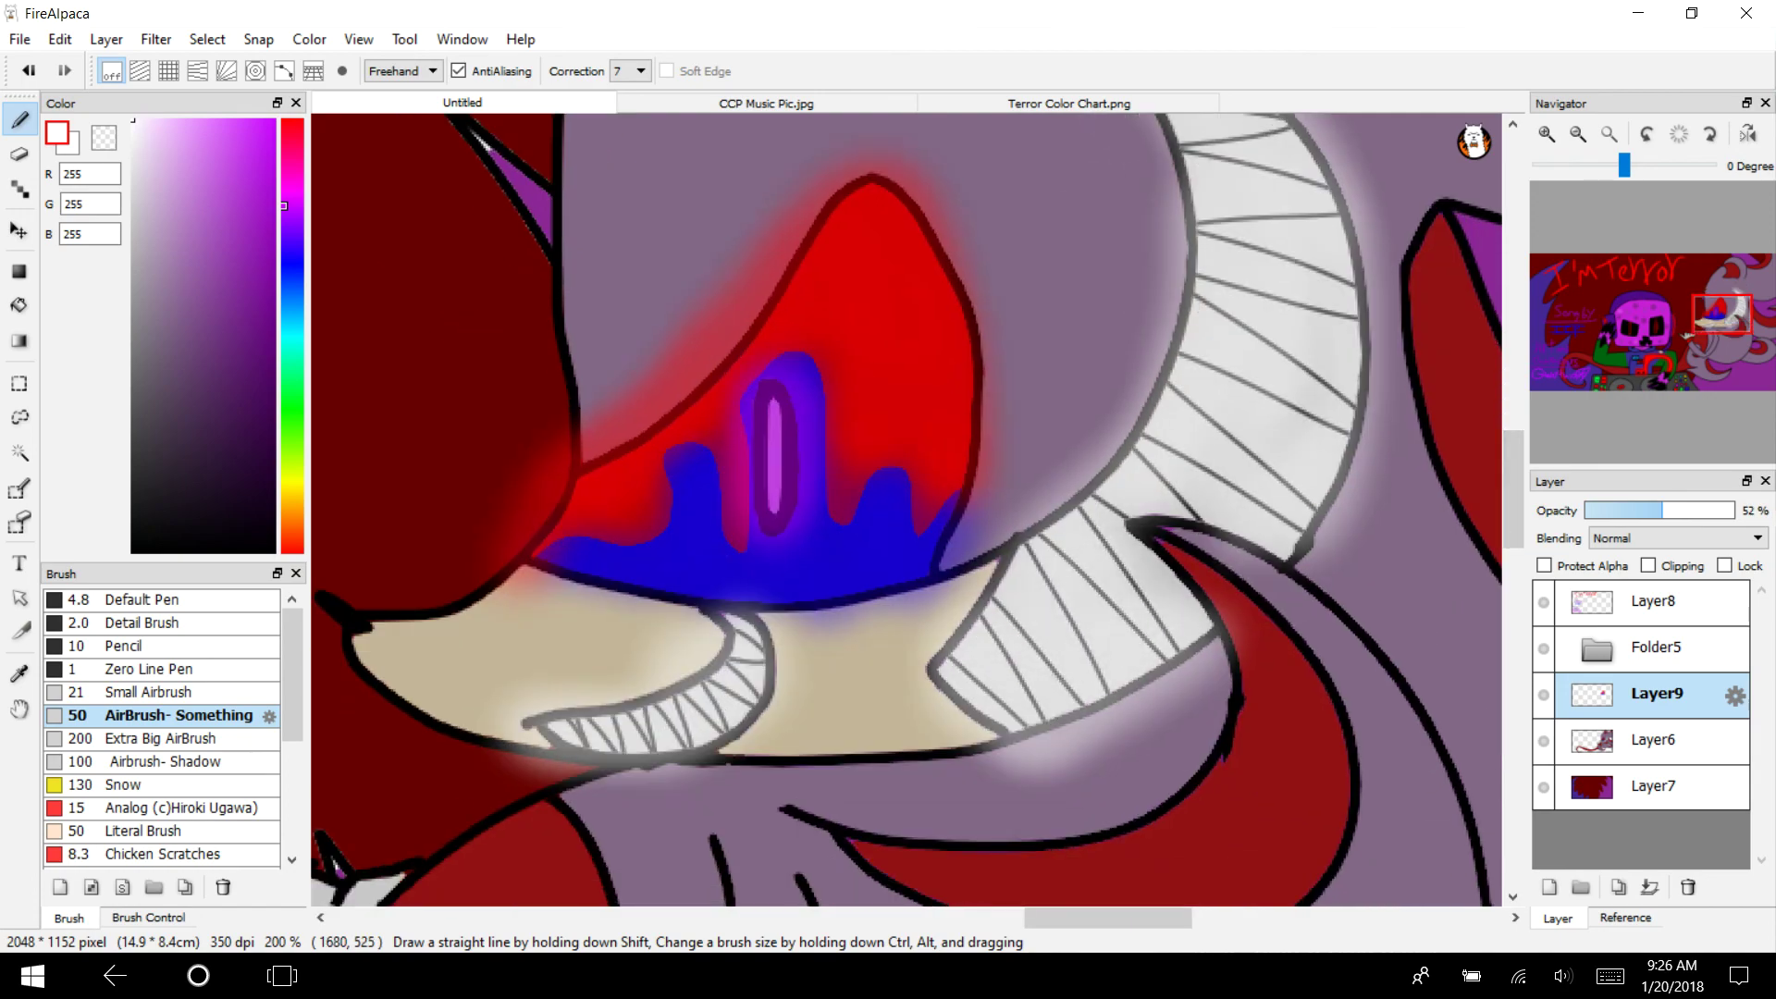
Thicken the line beneath the blue shirt emblem on Layer1 in Folder5 with the Default Pen in black (0, 0, 0)
click(1578, 134)
click(1578, 134)
drag(1726, 317, 1632, 360)
click(1547, 135)
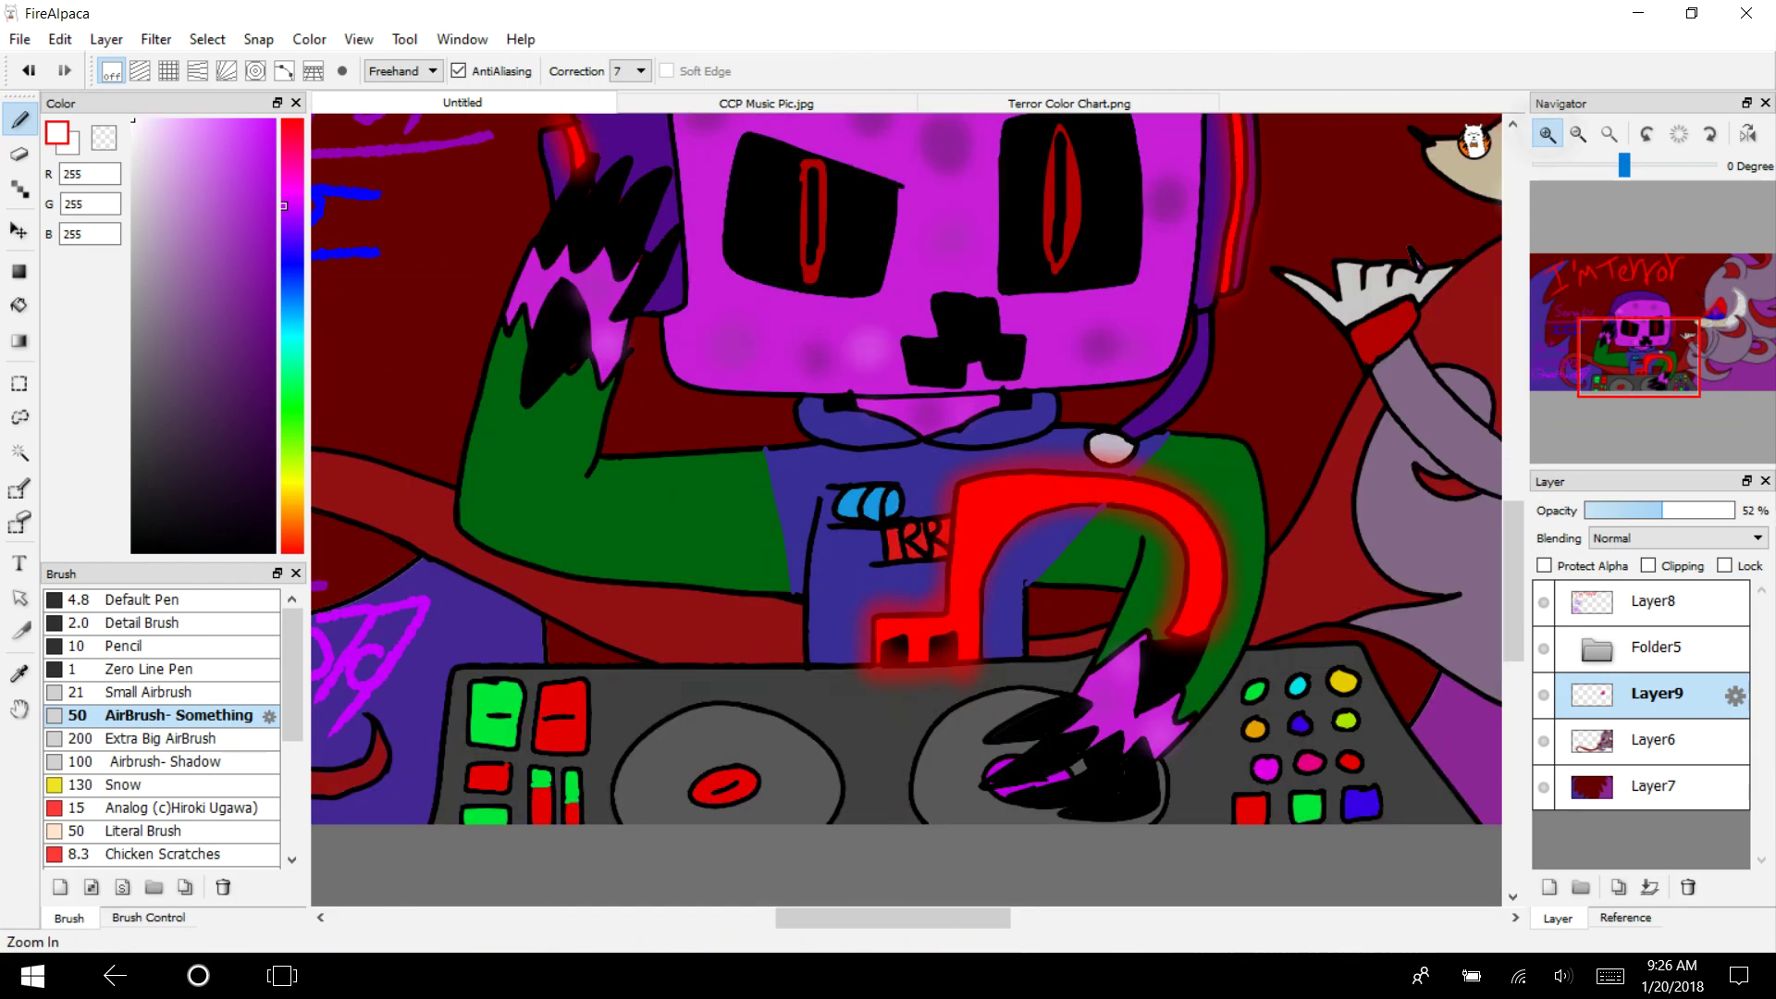
click(1546, 135)
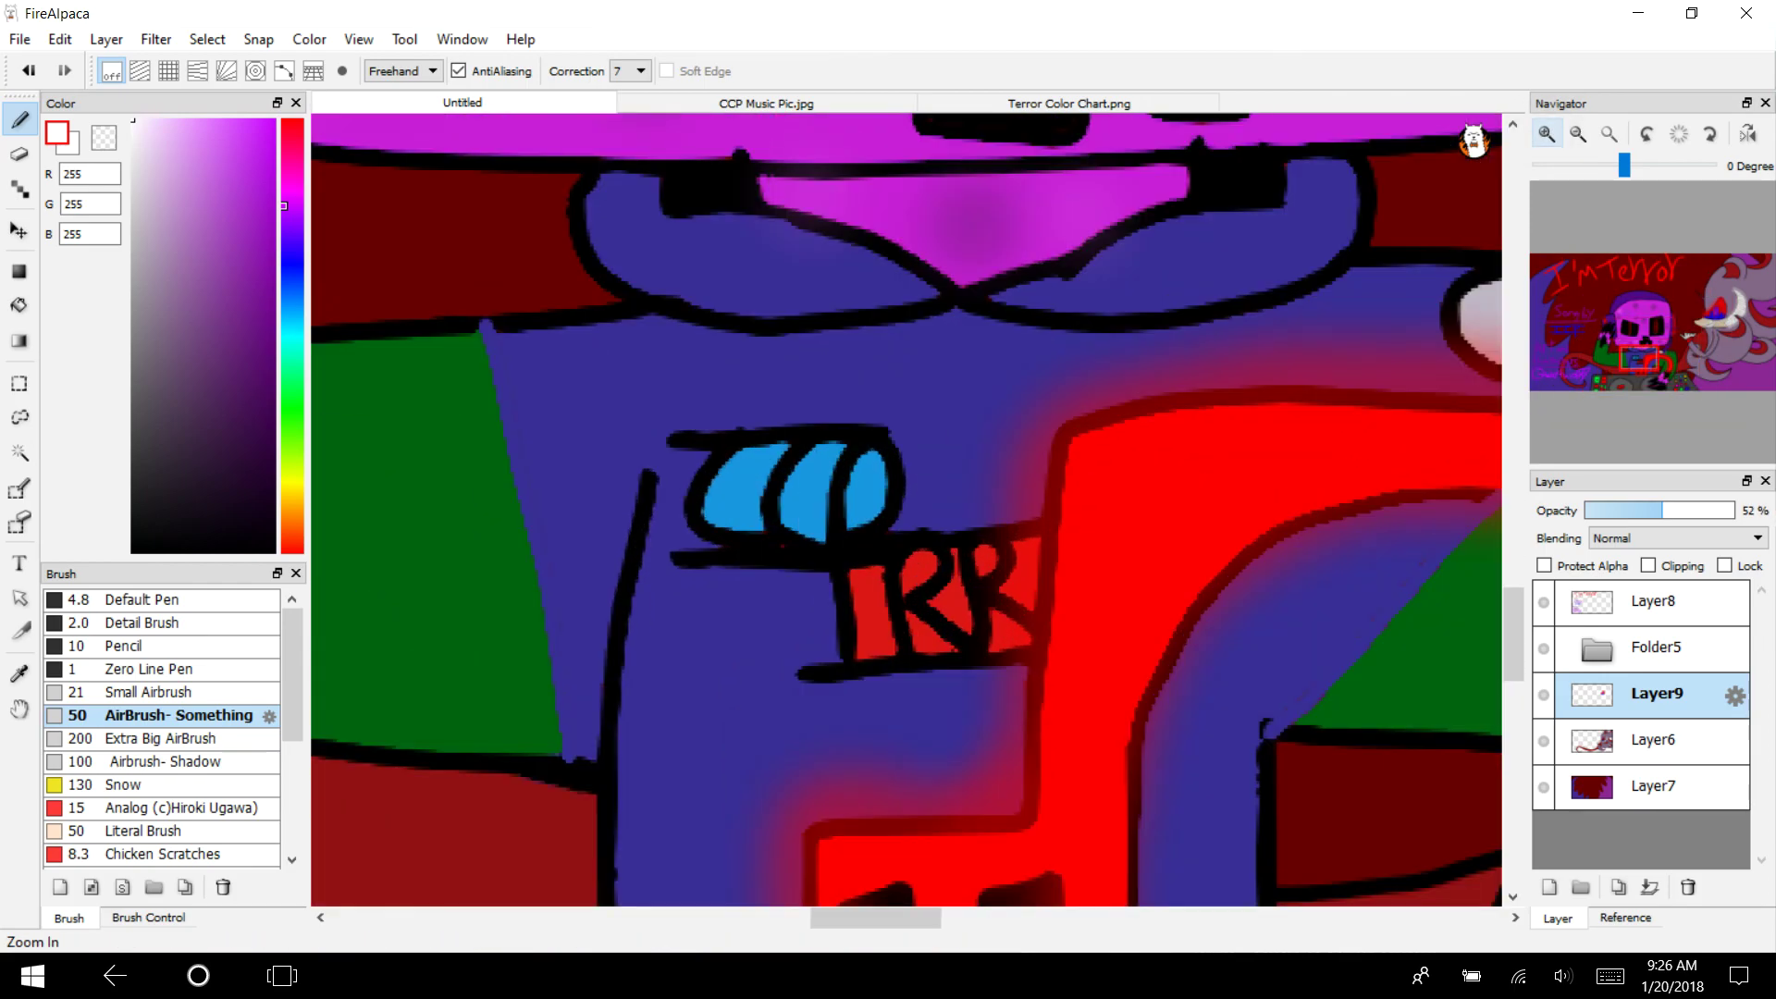
click(162, 599)
double_click(1596, 647)
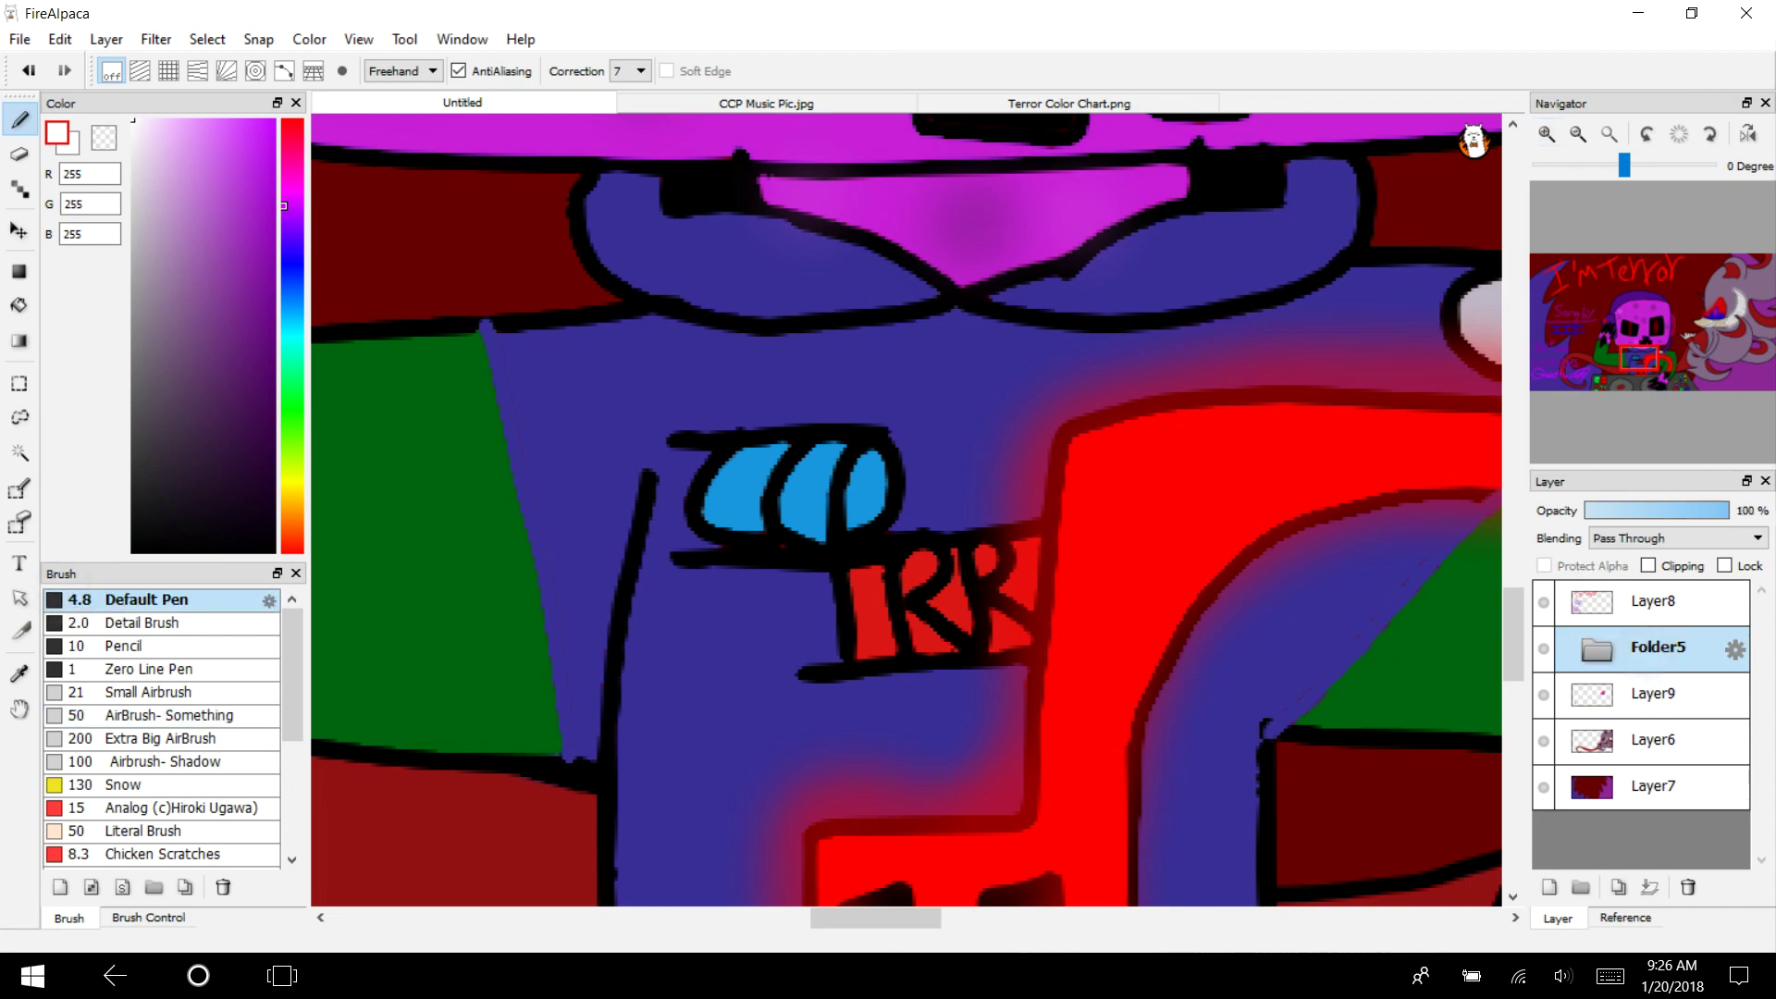
click(1678, 785)
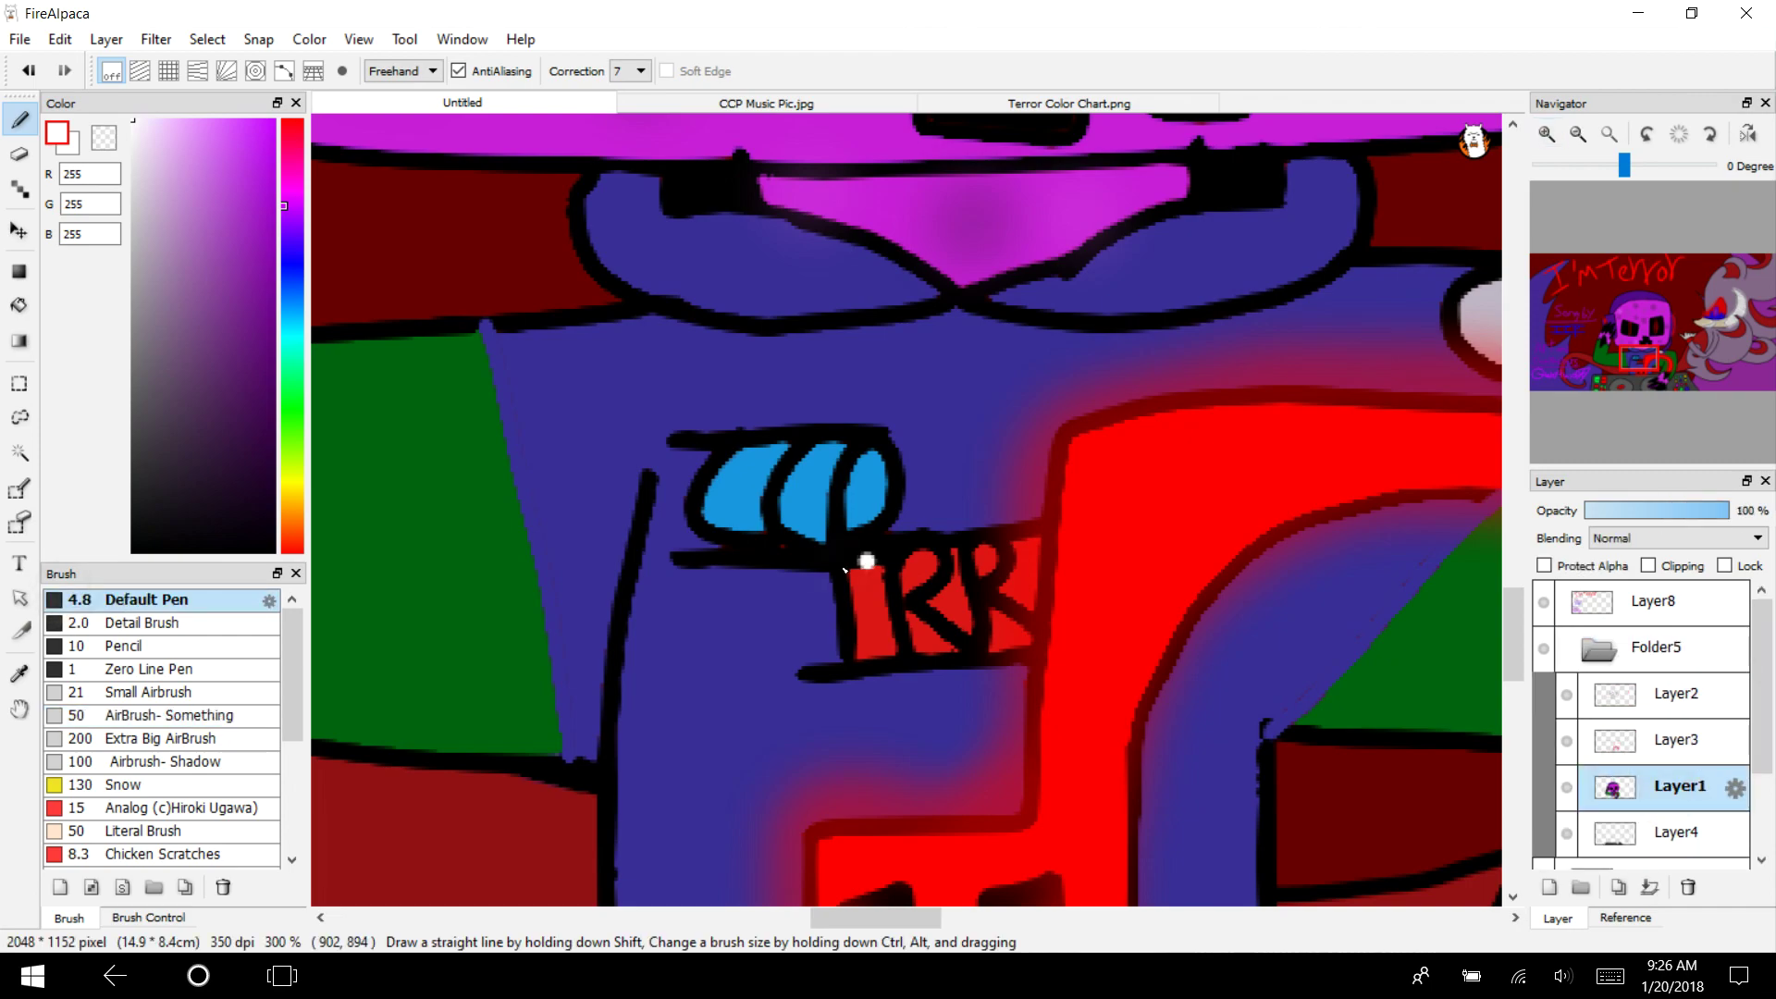
drag(864, 560, 780, 573)
click(29, 70)
drag(162, 449, 132, 551)
click(1545, 133)
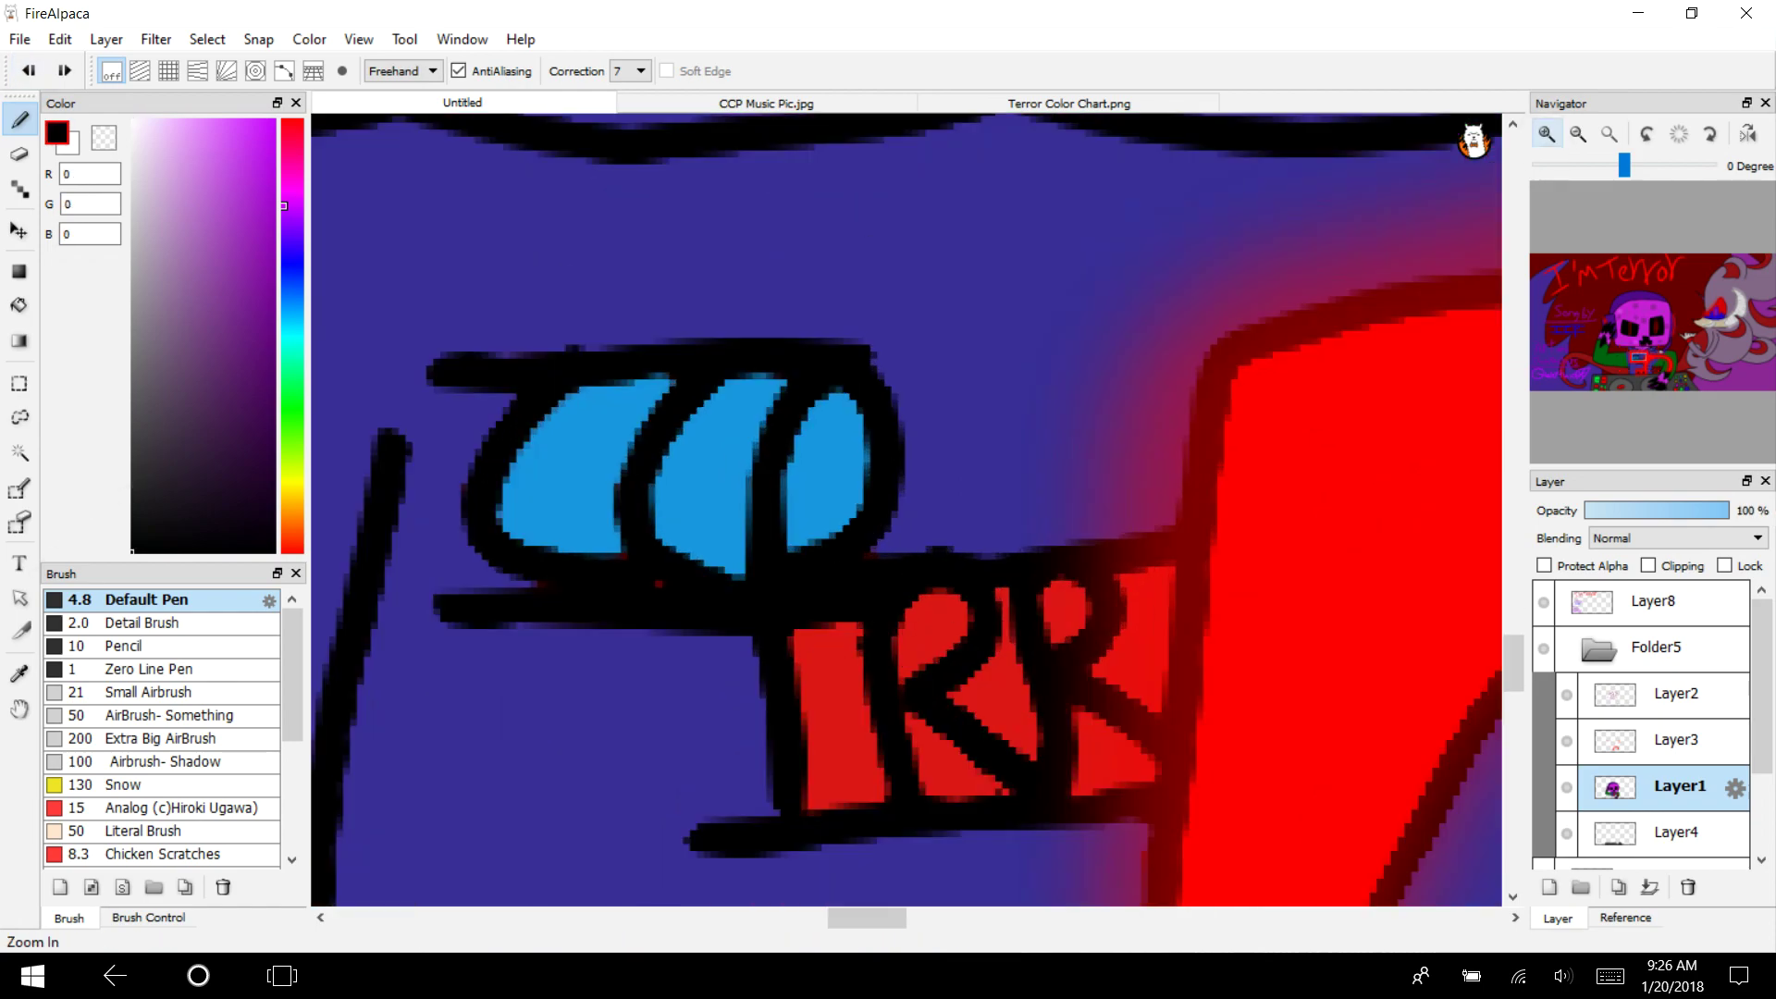
drag(666, 638, 758, 641)
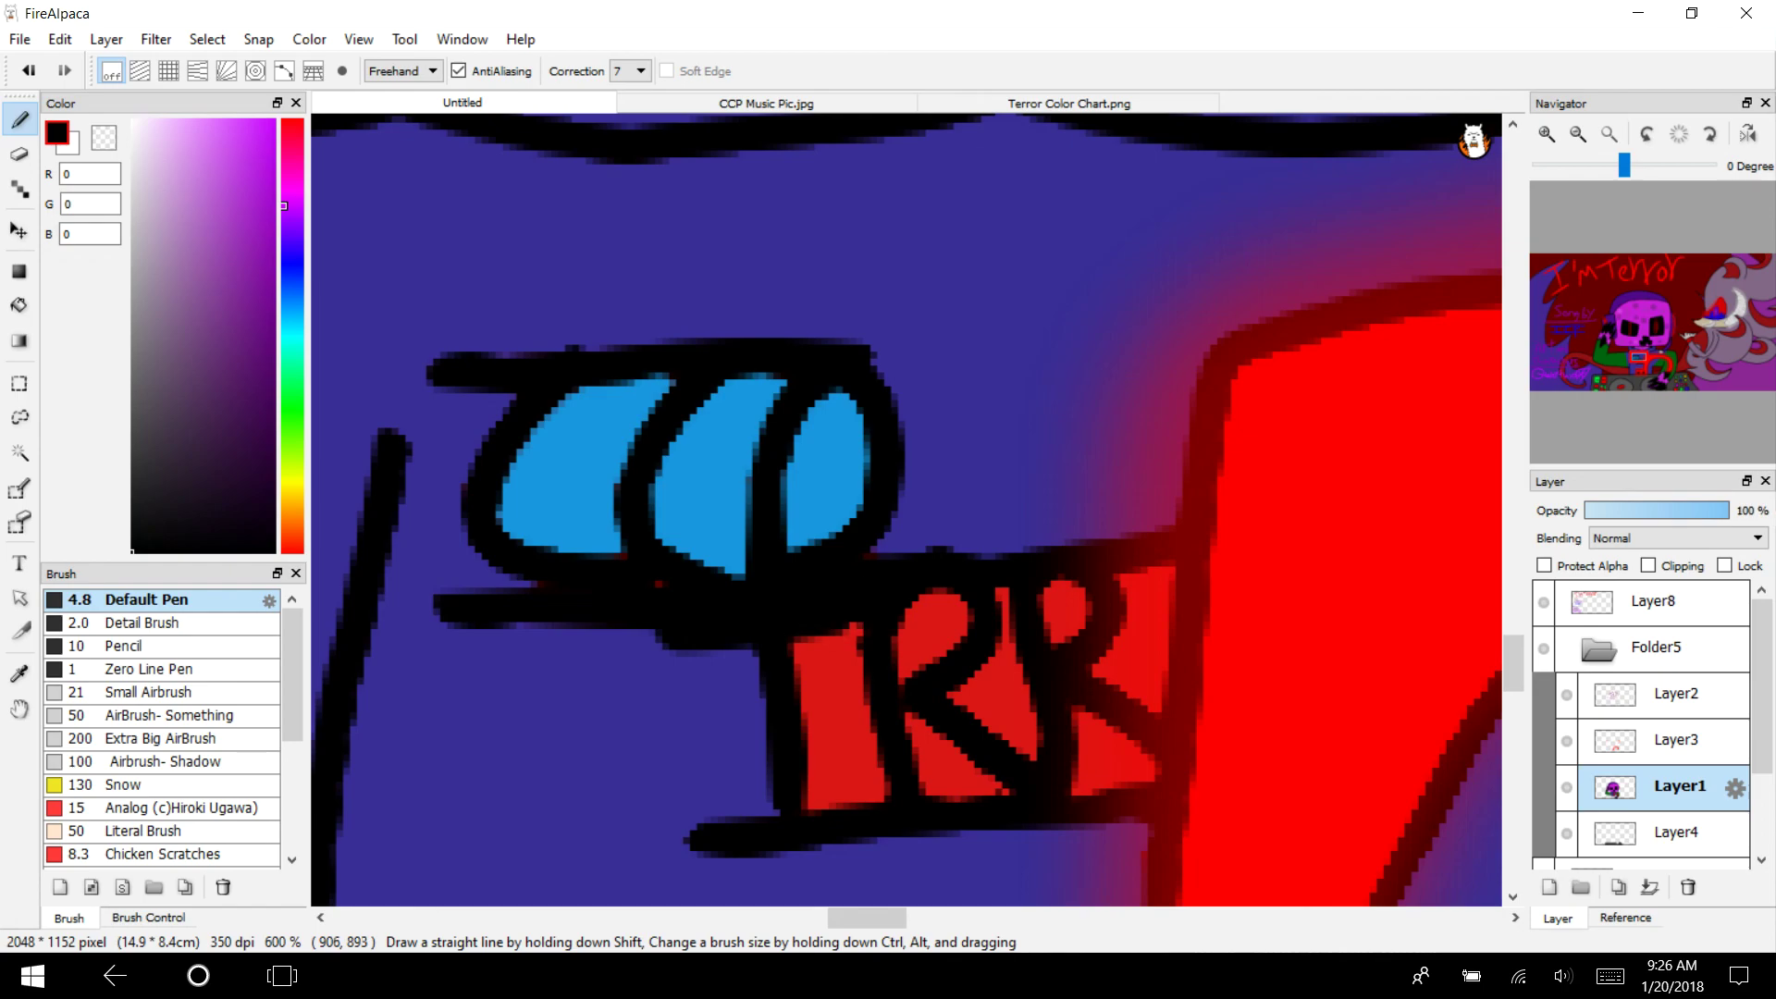
Collapse Folder5 and make Layer6 the active layer
click(1578, 134)
click(1578, 134)
click(1578, 134)
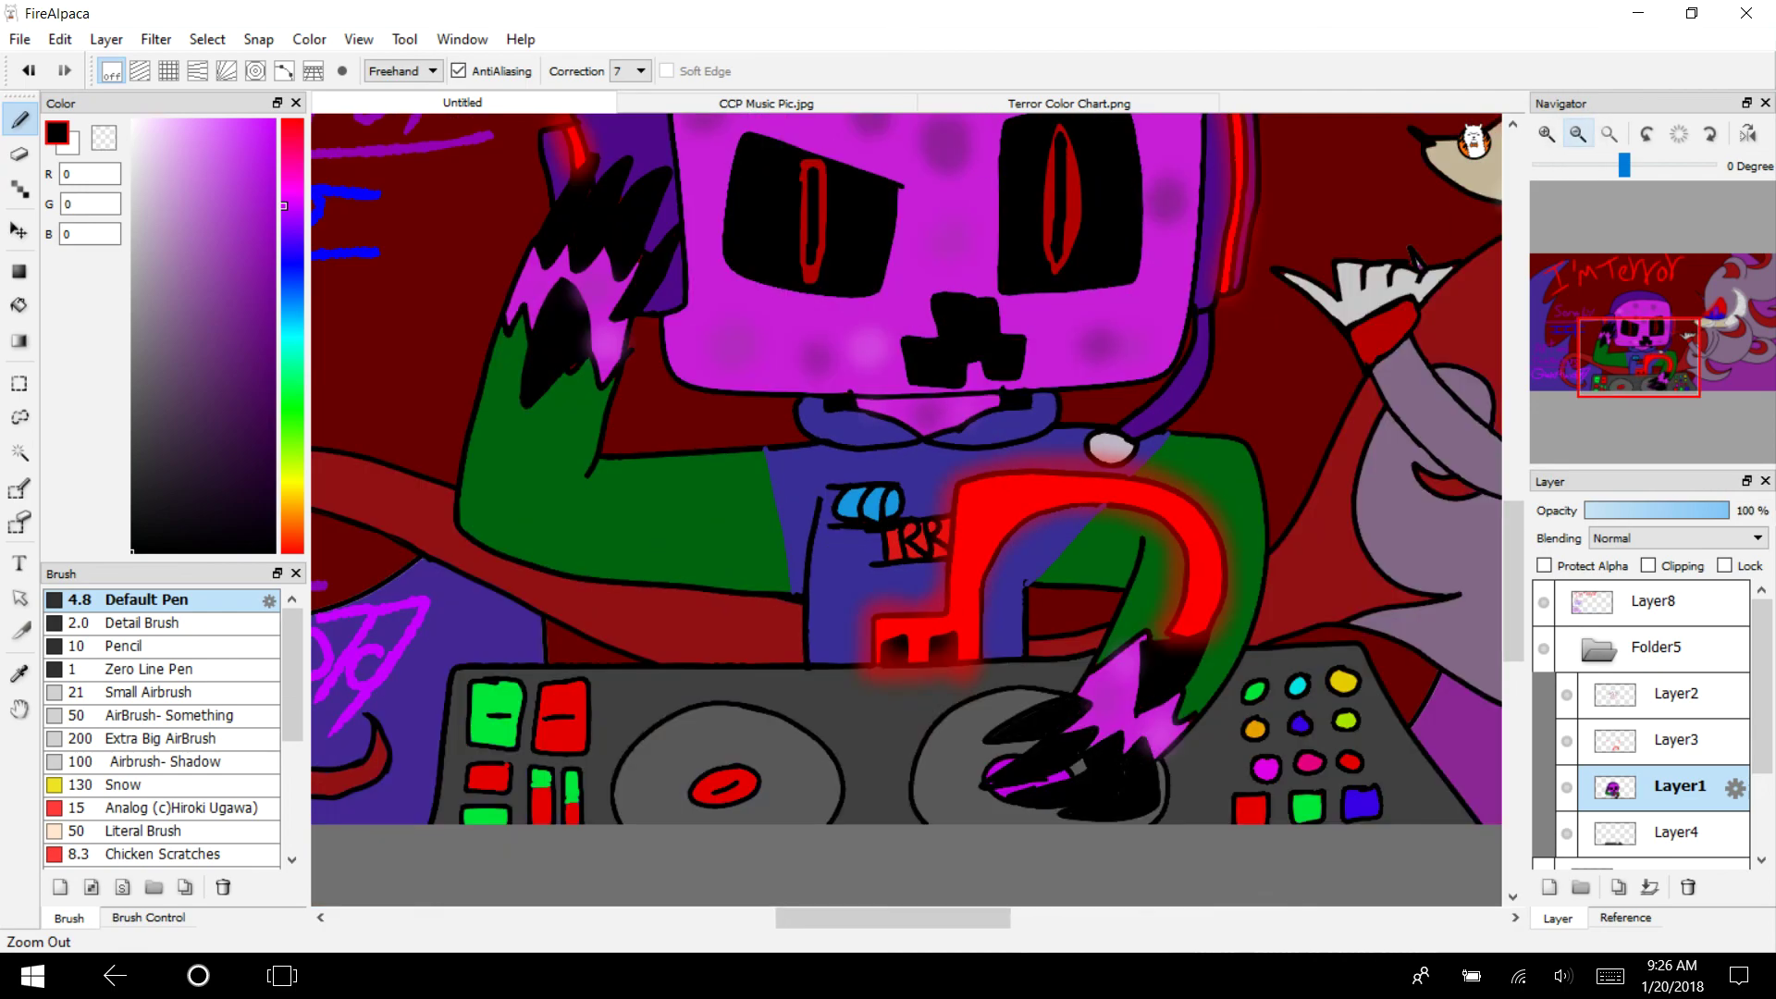
click(1597, 648)
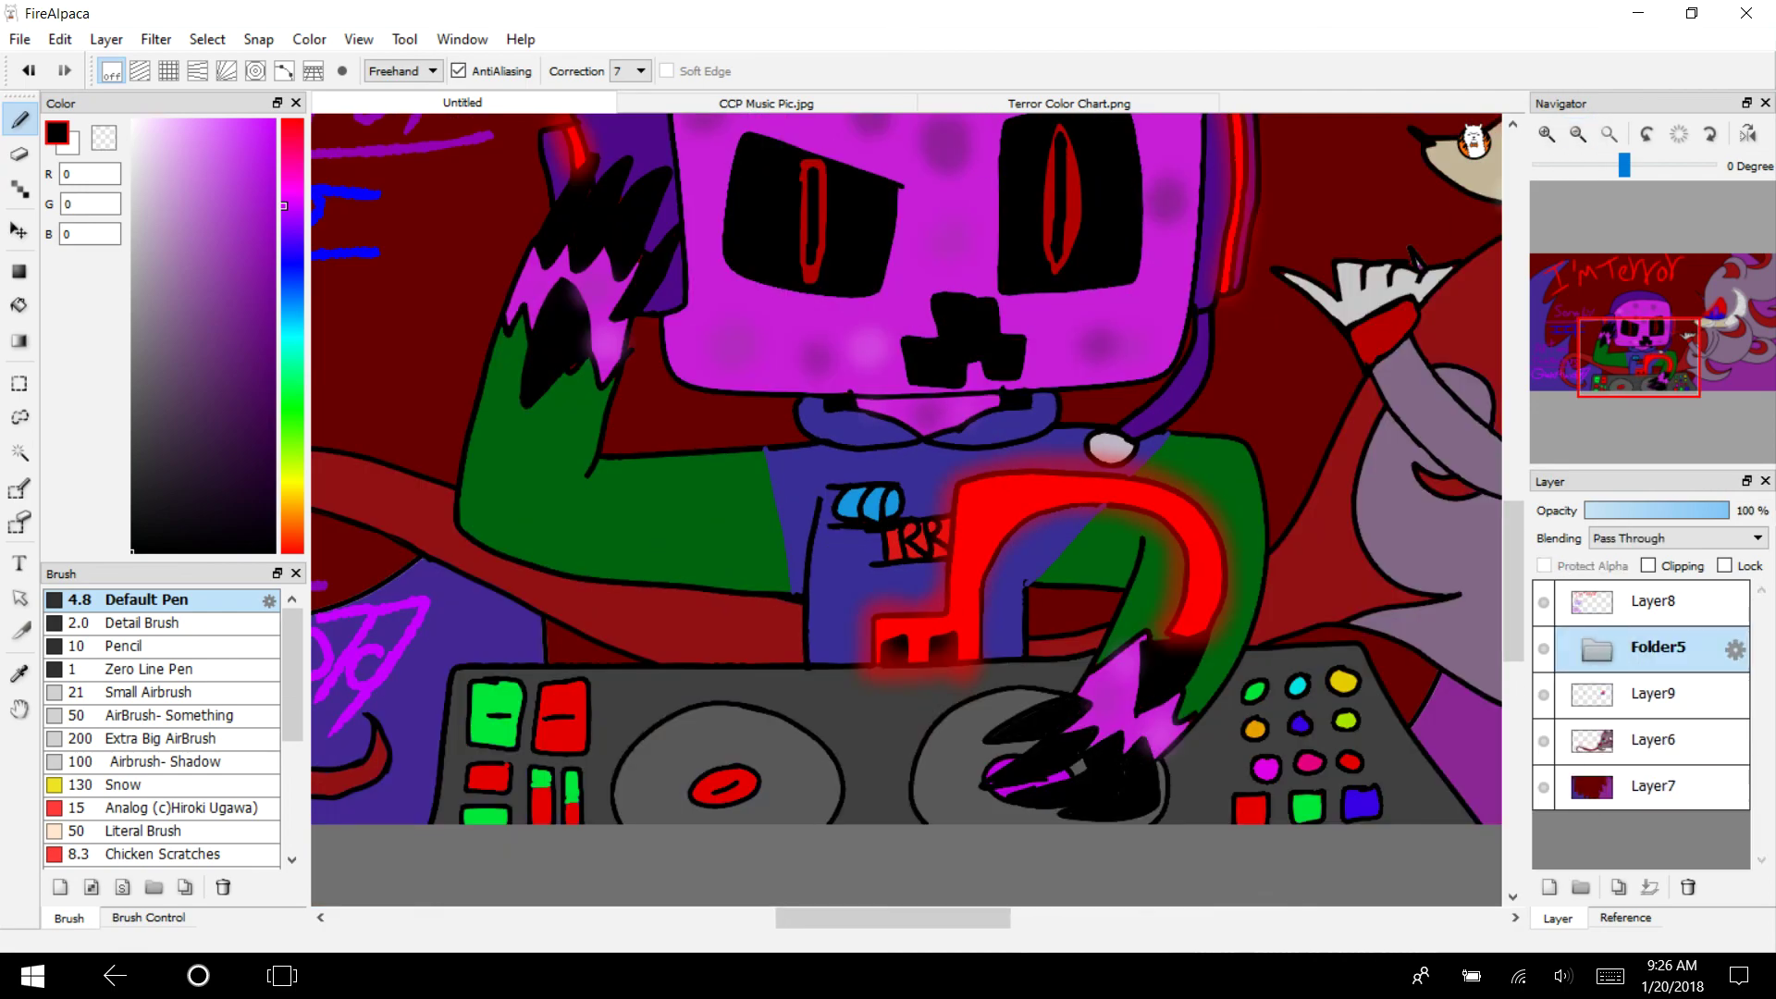
click(1652, 741)
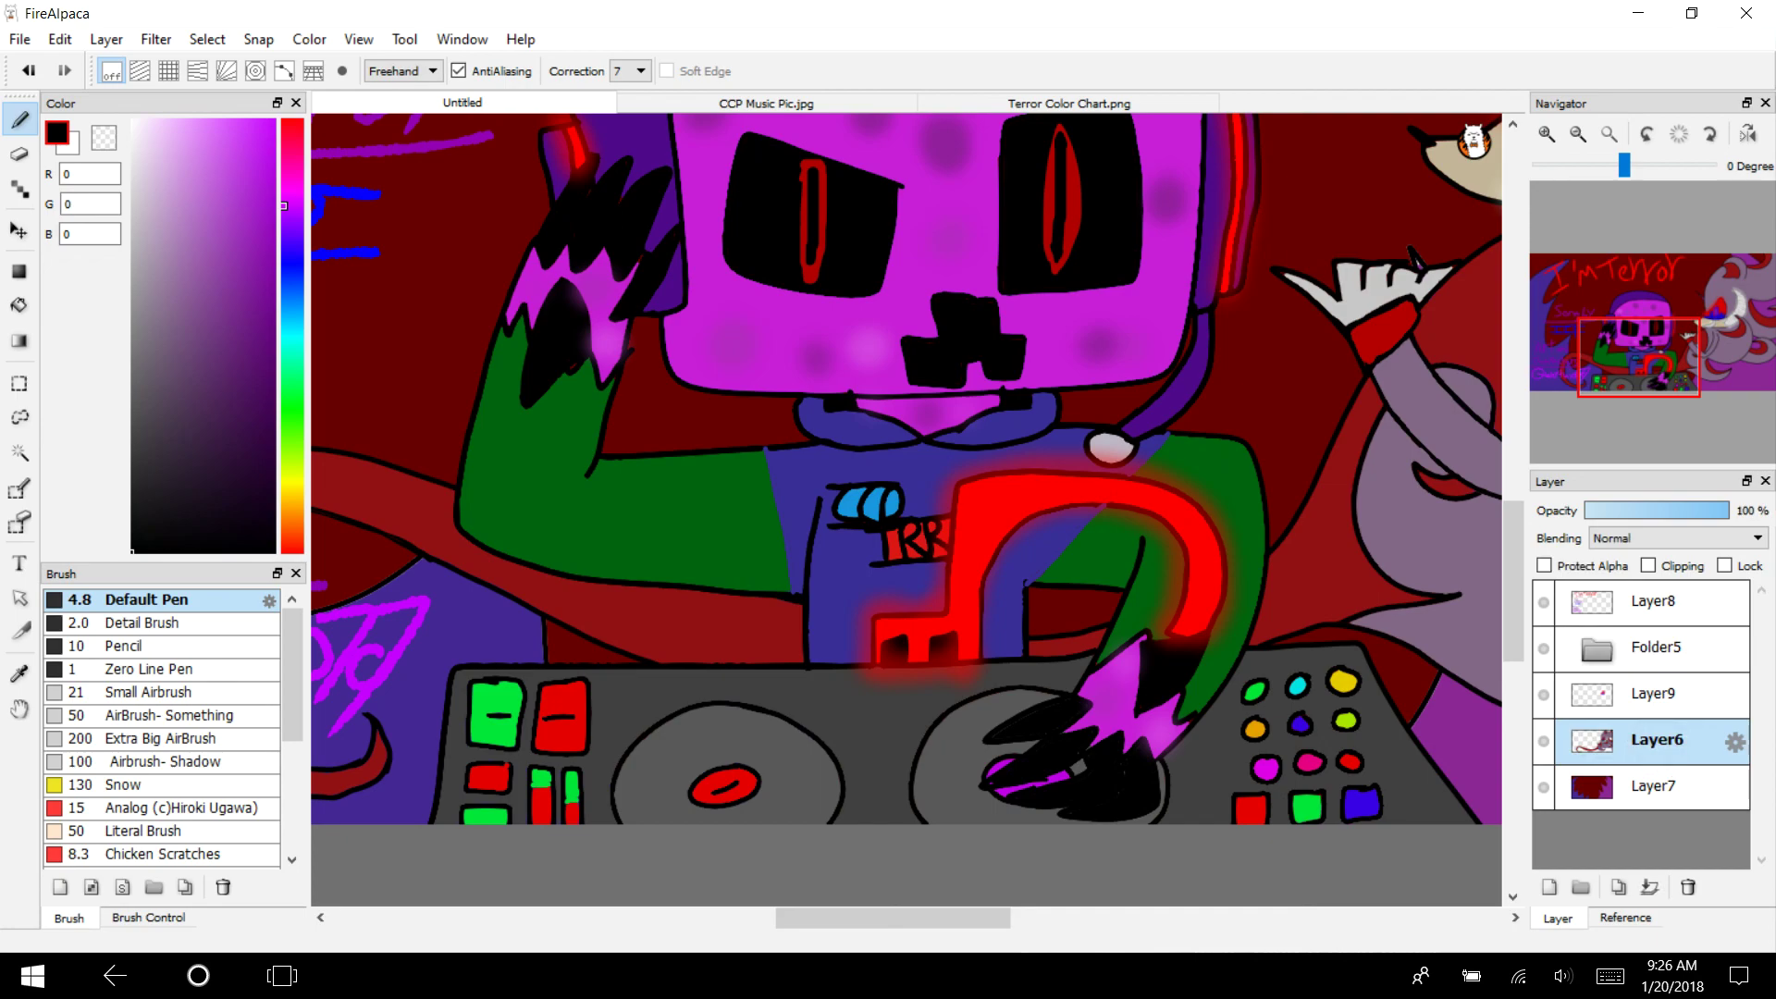
click(1609, 134)
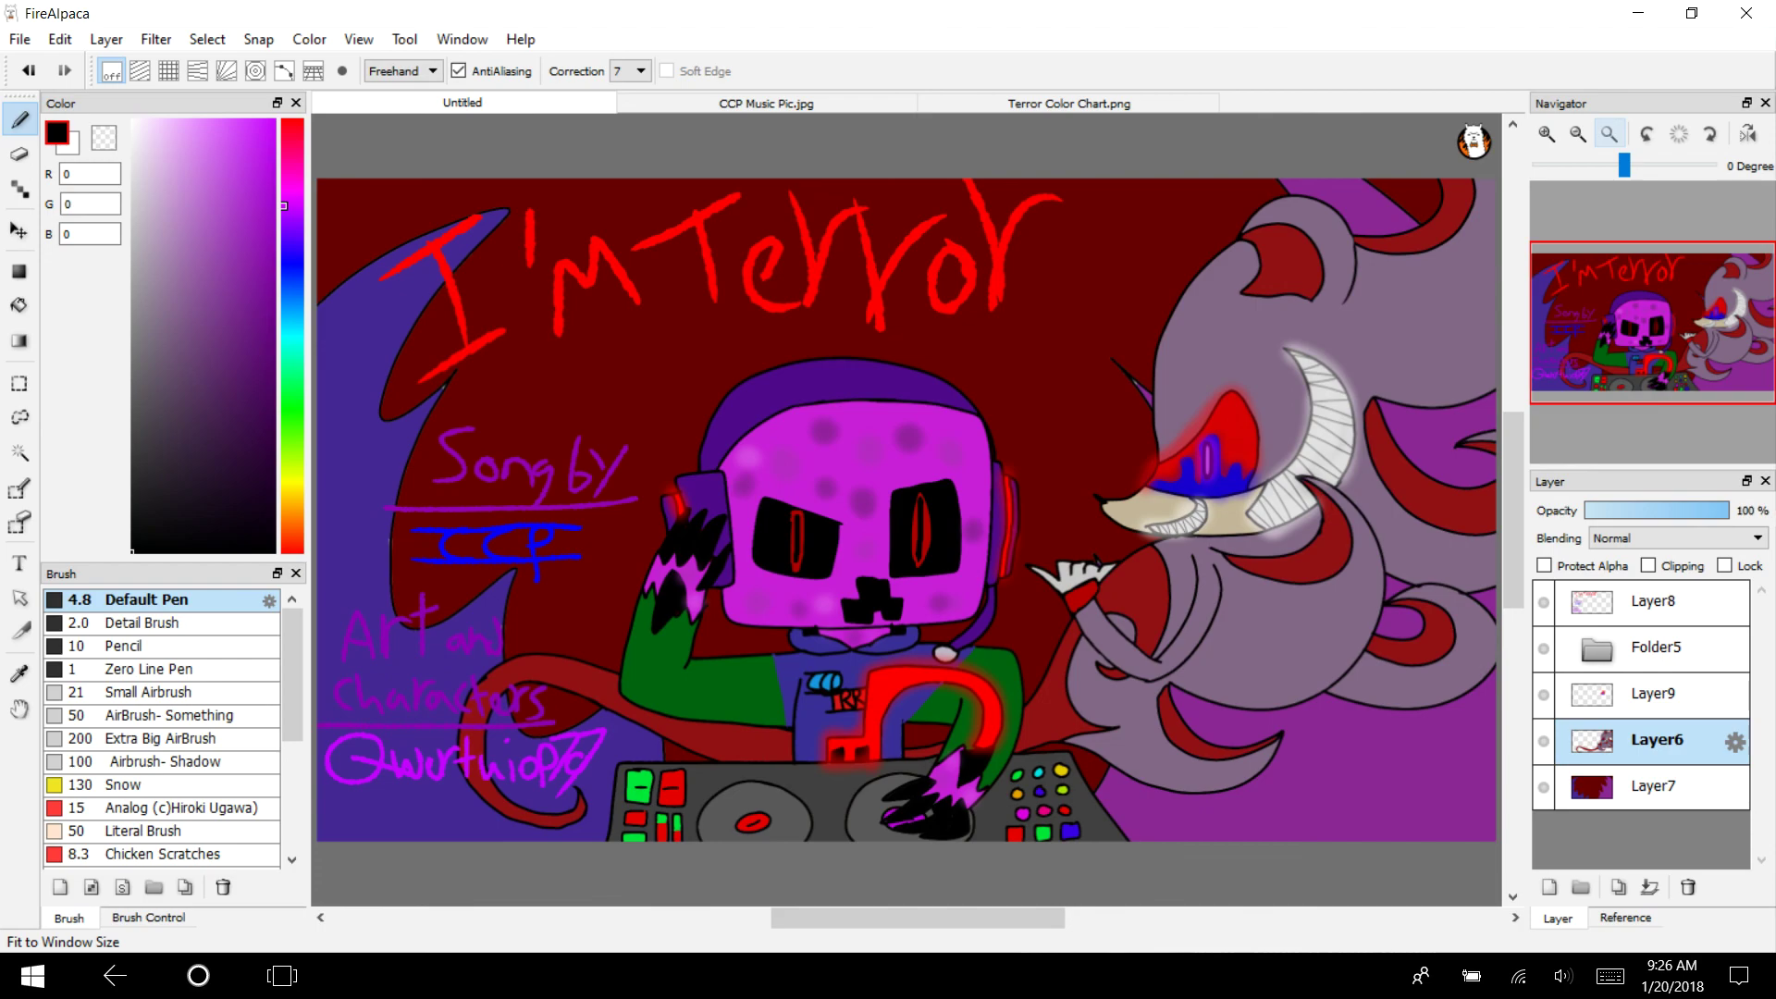